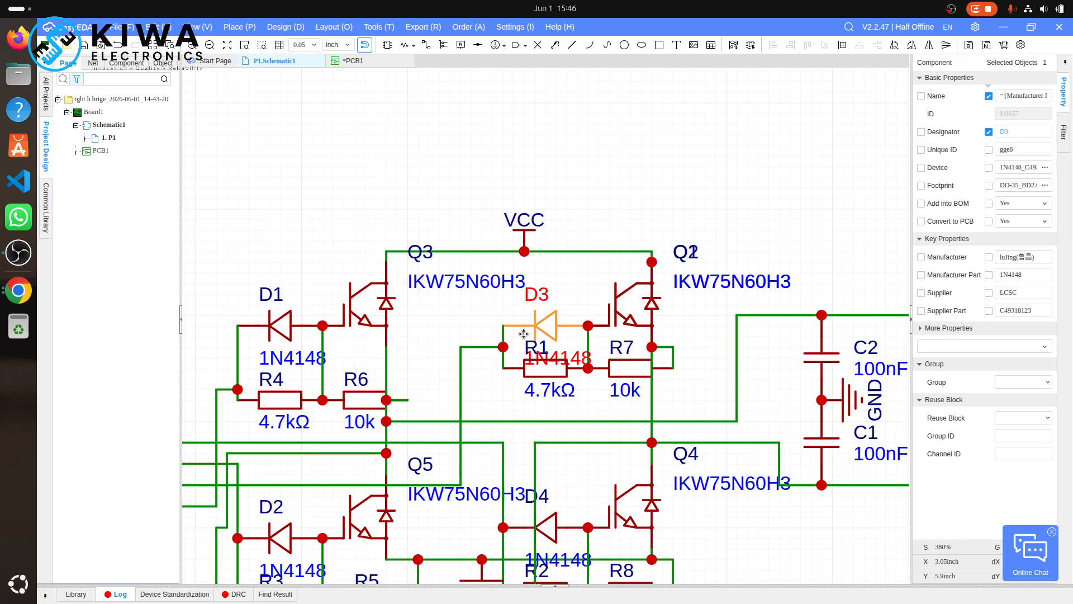
# - Wire R5's open left pin to the junction of R3 and D2 in the schematic
pyautogui.scroll(-3, 524, 334)
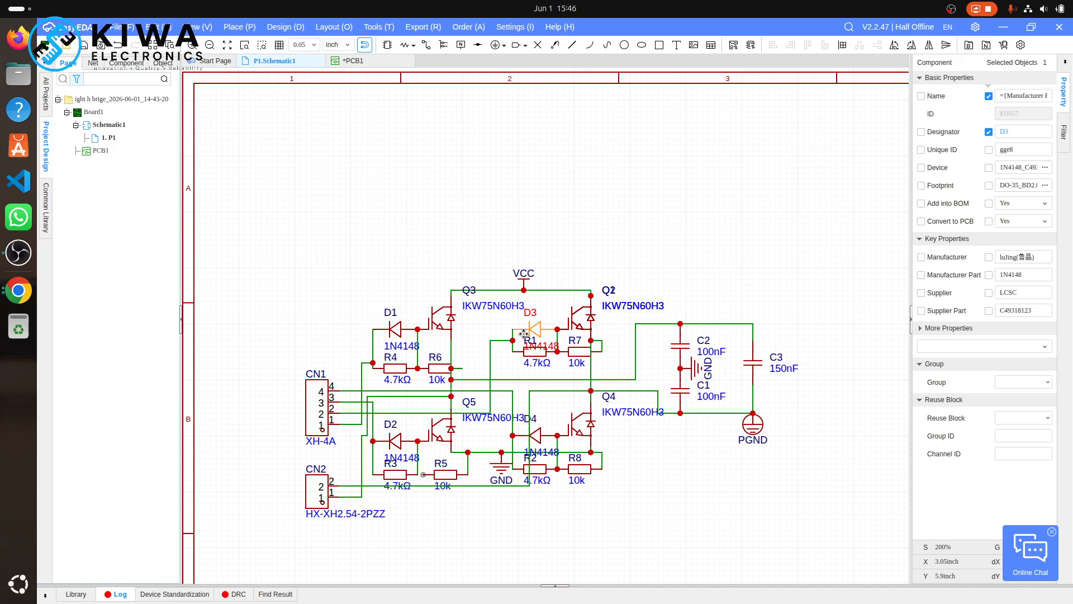
pyautogui.scroll(4, 524, 334)
pyautogui.scroll(-3, 523, 334)
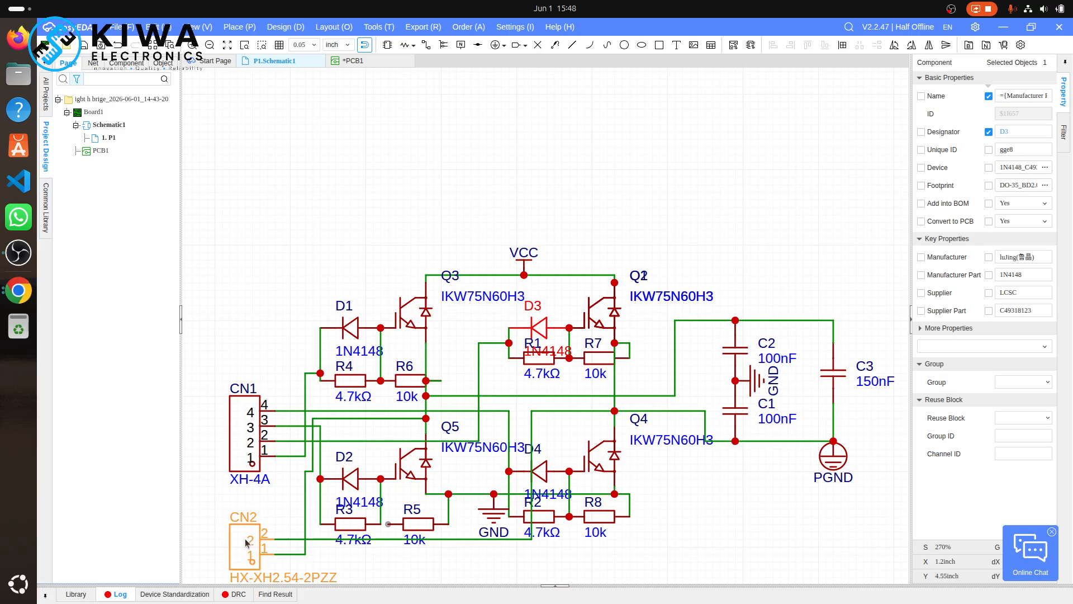
pyautogui.click(384, 524)
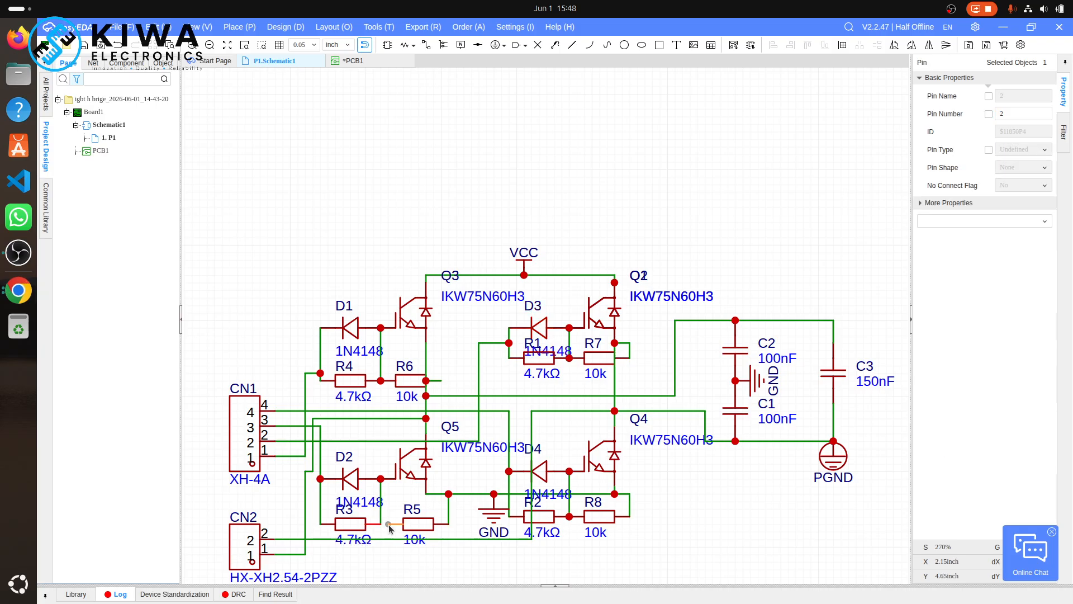
pyautogui.click(388, 525)
pyautogui.click(382, 524)
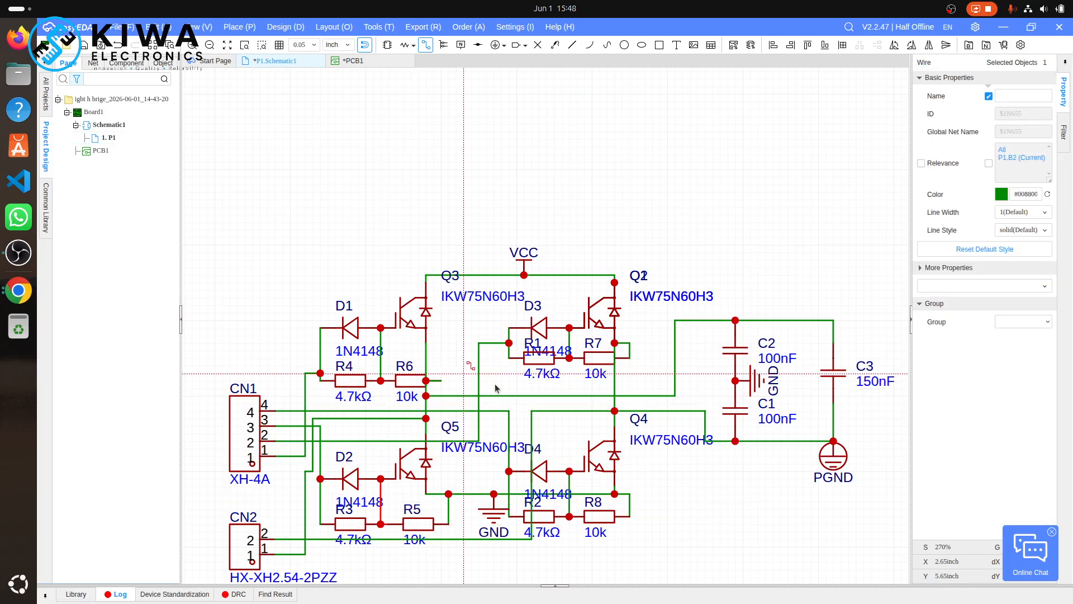
# - Import the schematic changes into PCB1 and apply the Q1 and R5 updates
pyautogui.click(355, 62)
pyautogui.scroll(5, 685, 223)
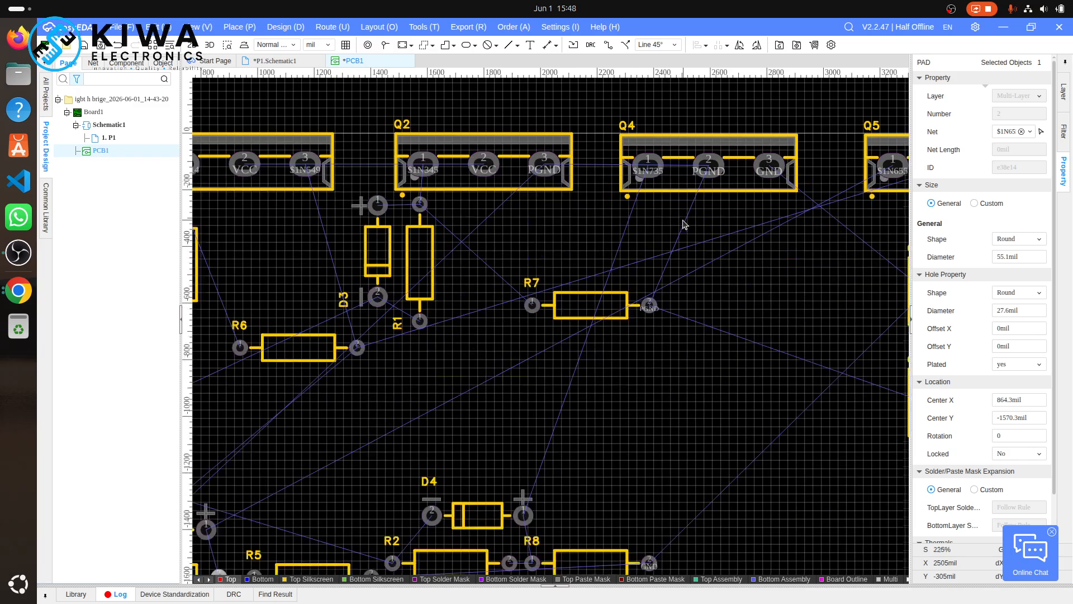
pyautogui.scroll(-3, 685, 223)
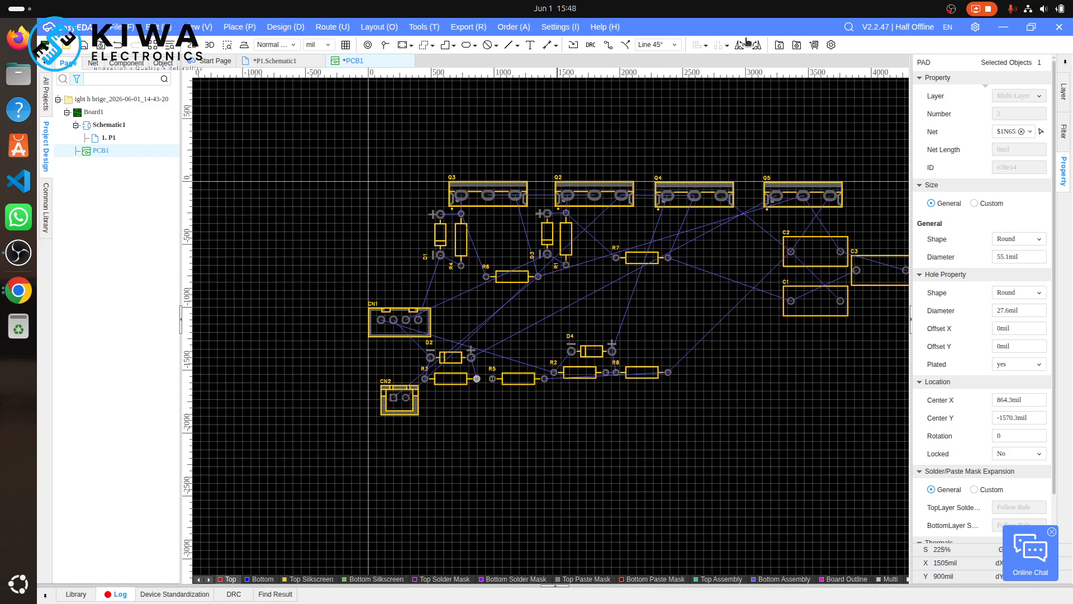
pyautogui.click(574, 45)
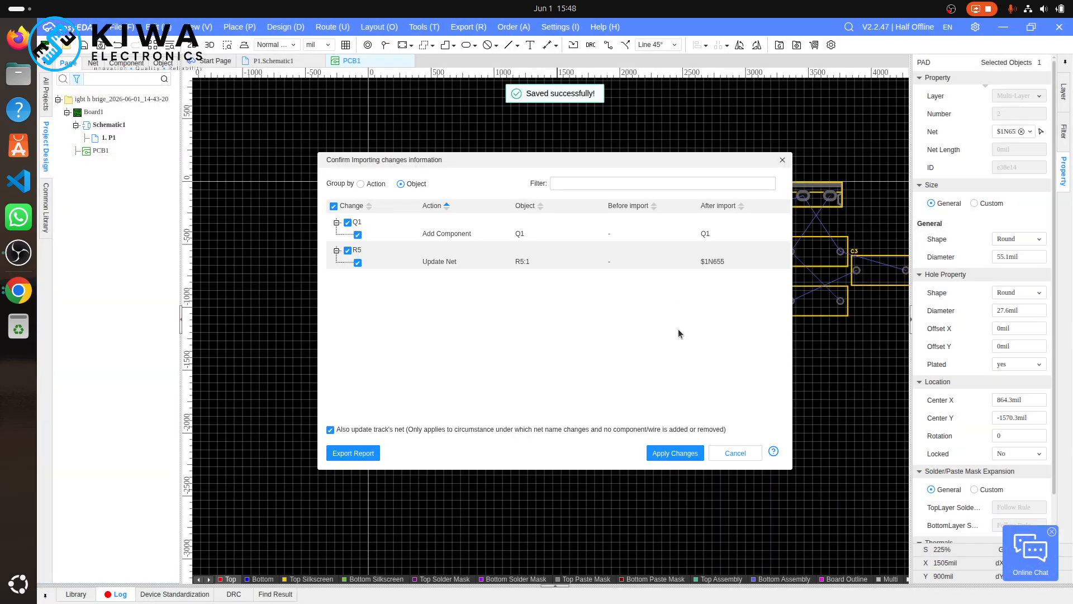
pyautogui.click(668, 455)
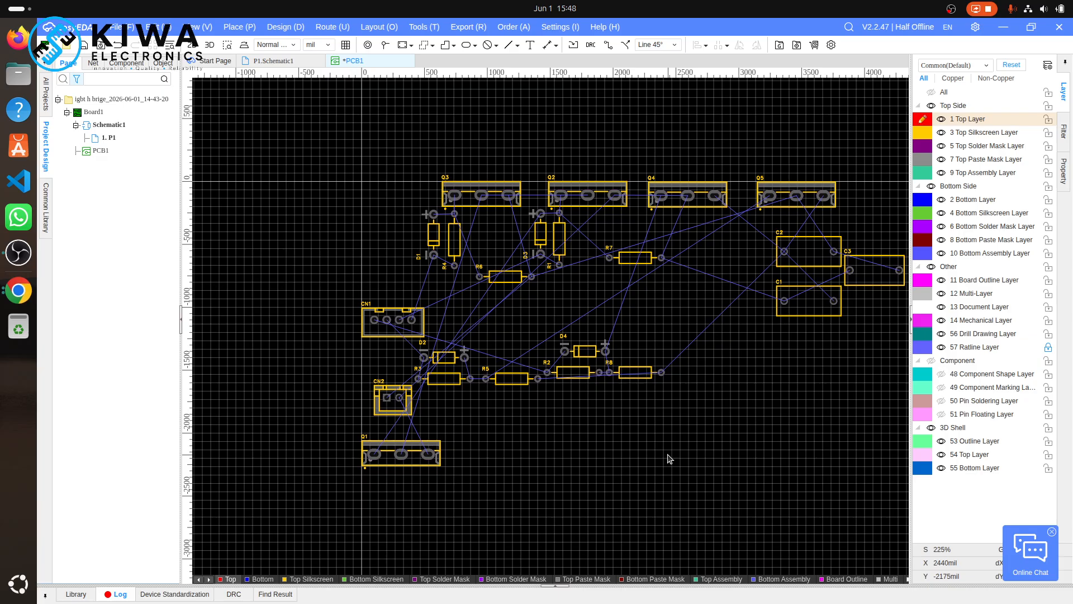
# - Select the newly imported Q1 on the PCB and examine the schematic to find where it sits
pyautogui.click(414, 453)
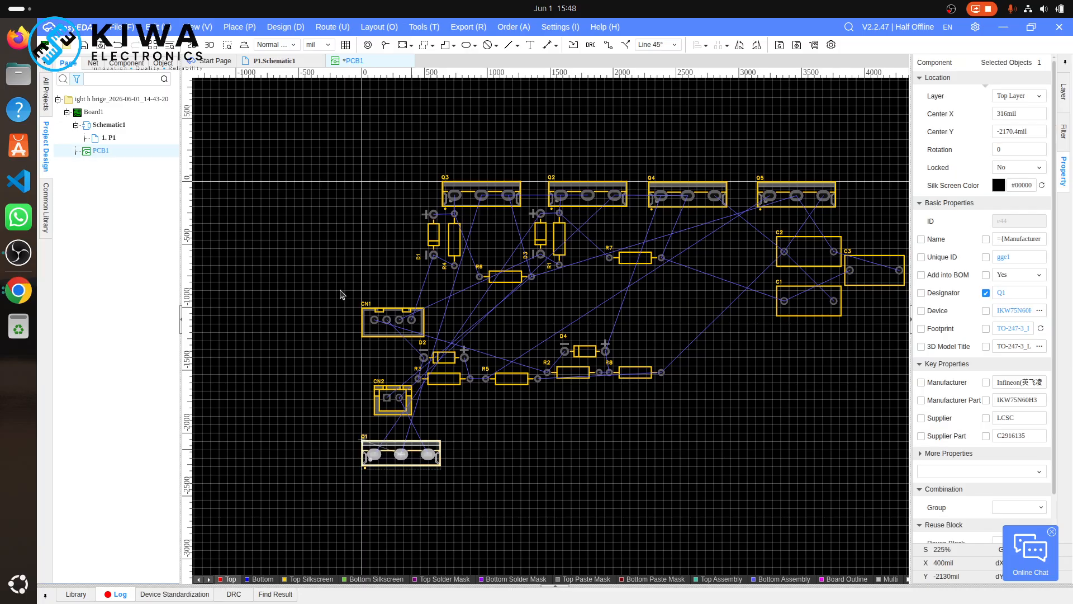
pyautogui.click(276, 61)
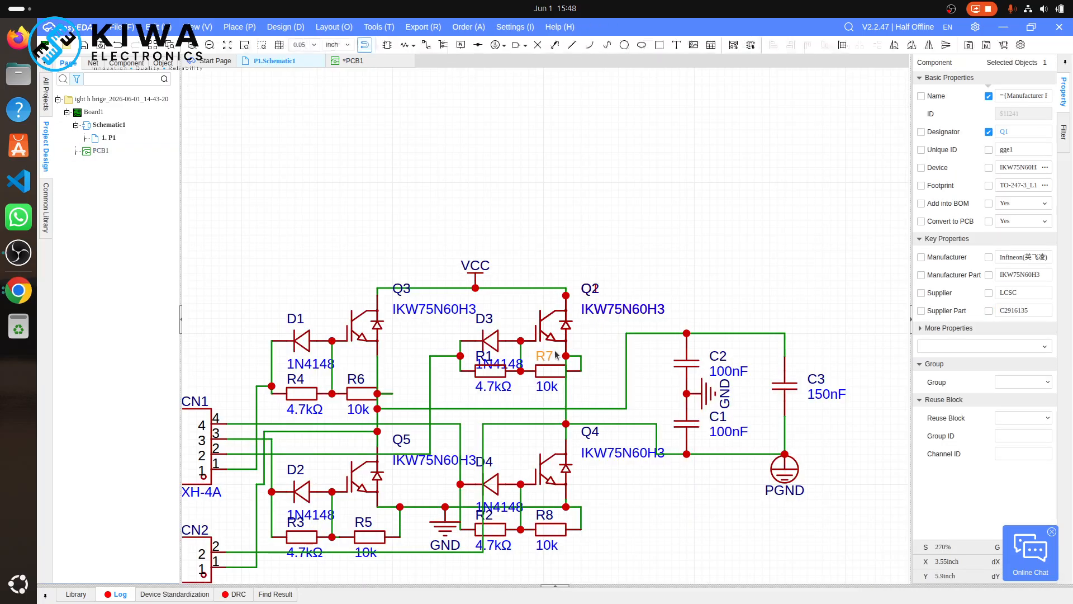
pyautogui.scroll(-10, 556, 355)
pyautogui.scroll(2, 557, 355)
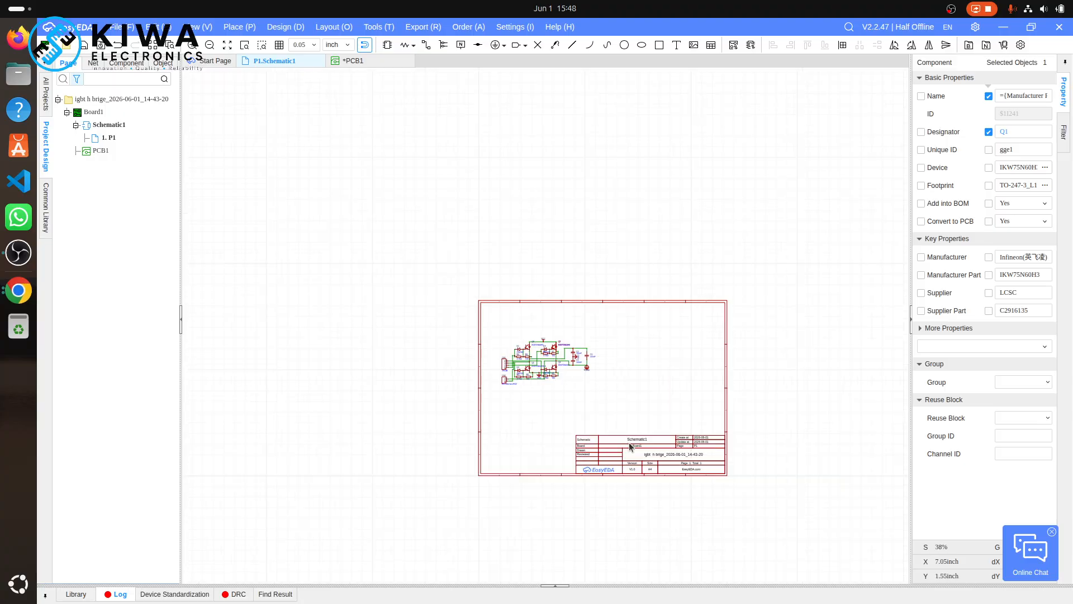
pyautogui.scroll(-10, 630, 446)
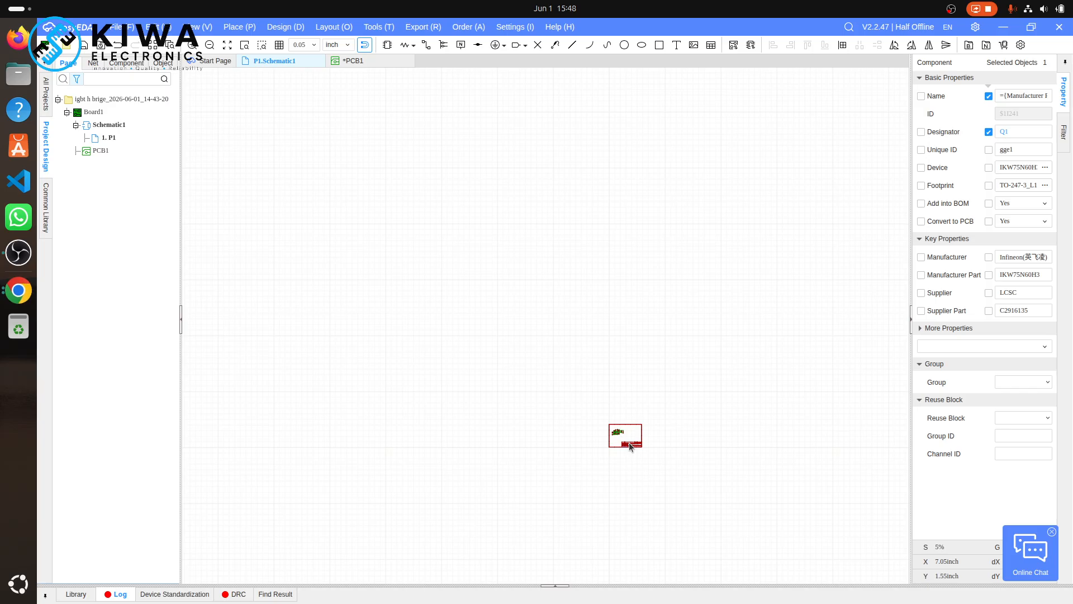
pyautogui.scroll(15, 629, 442)
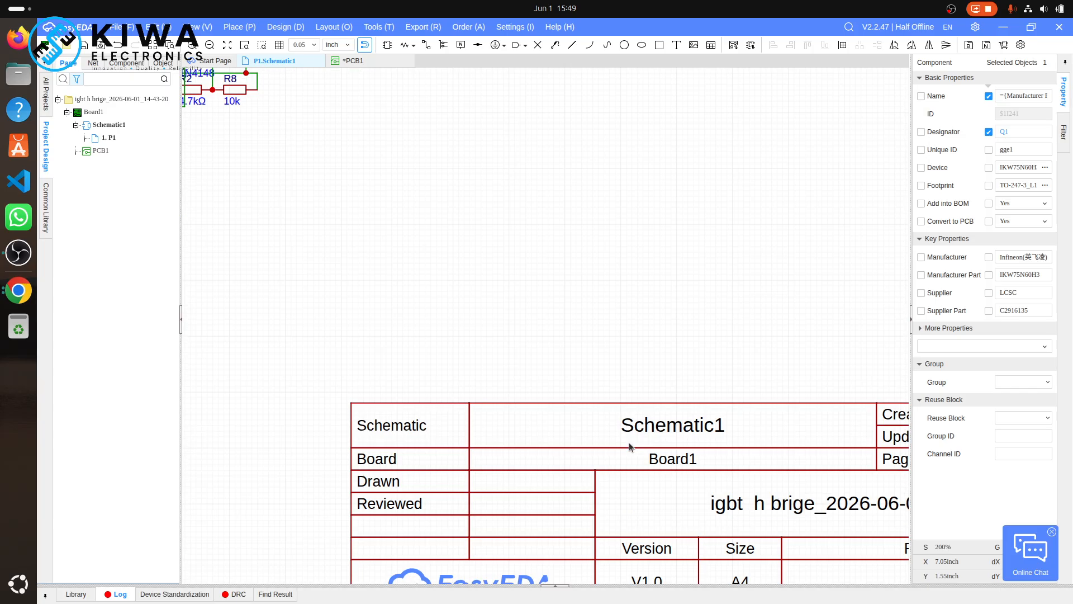
pyautogui.scroll(-4, 629, 442)
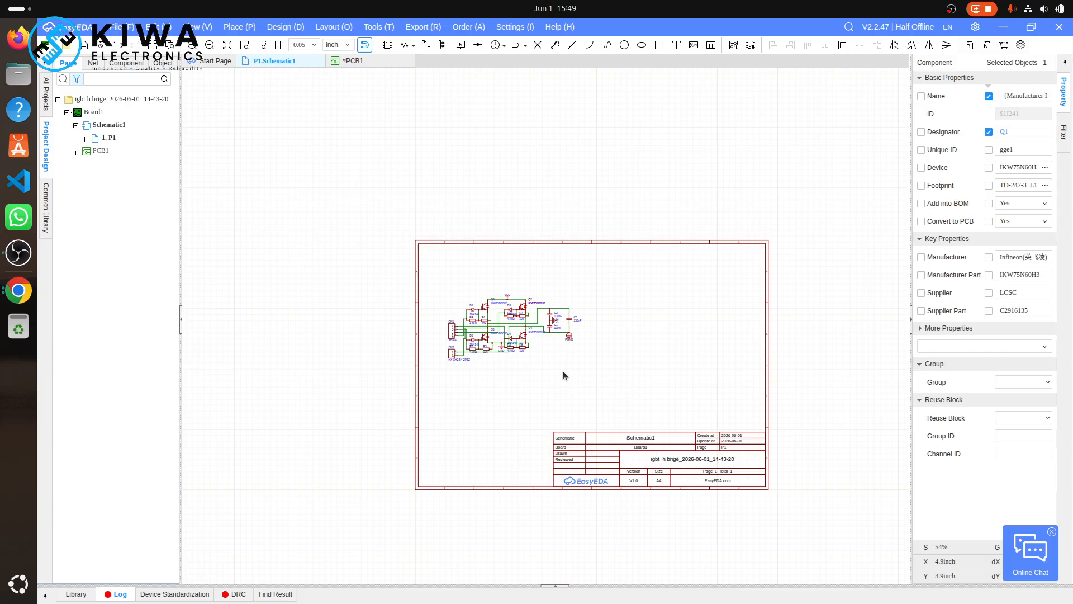
pyautogui.scroll(5, 563, 371)
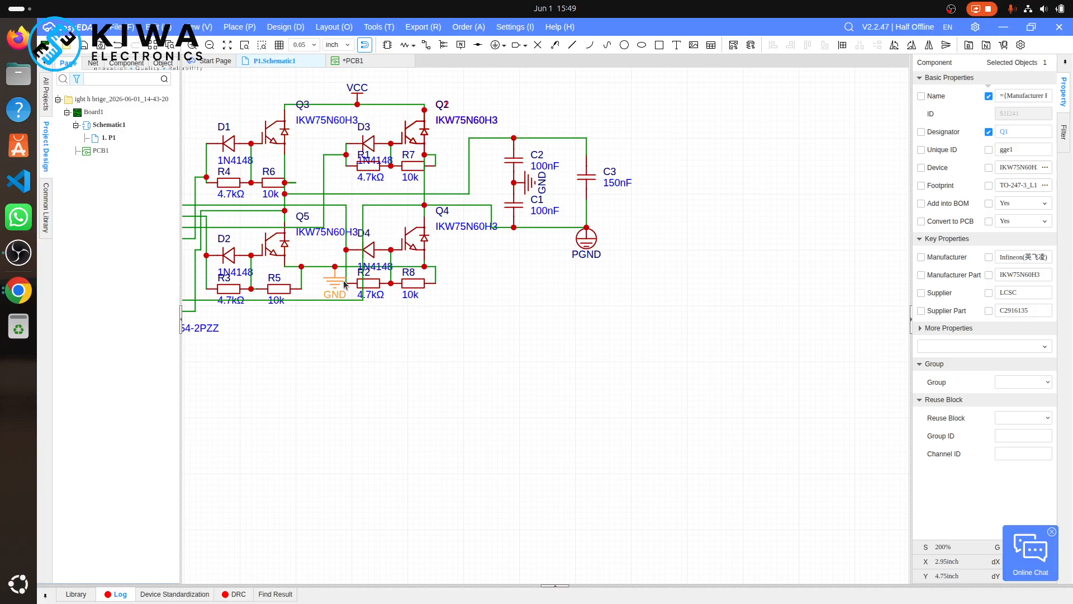
pyautogui.hscroll(-3, 343, 280)
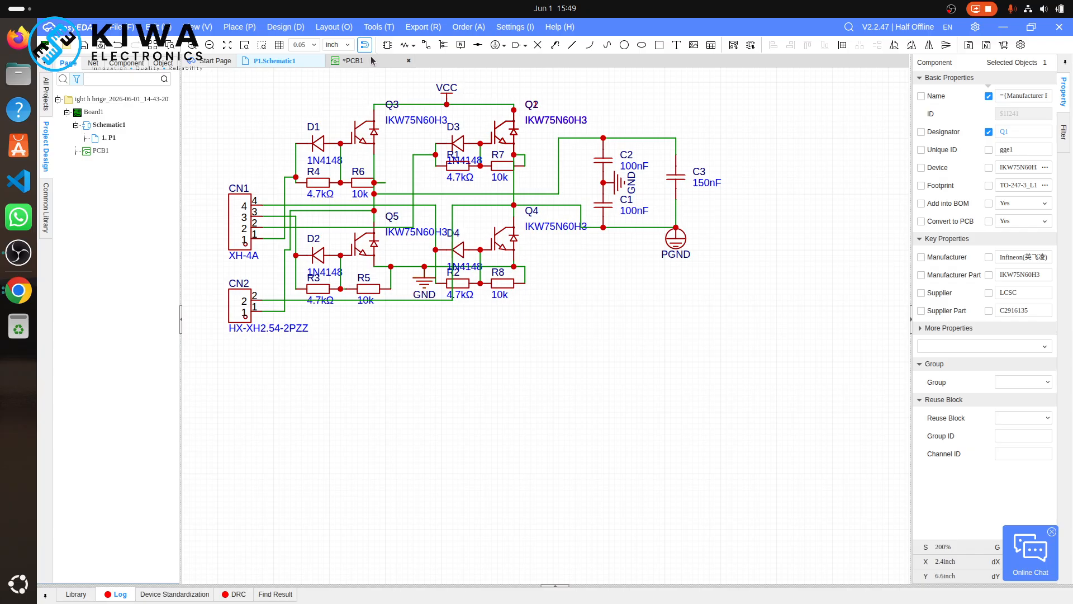
# - Move Q1 on the PCB to the free area above Q2, leaving its rotation at 0
pyautogui.click(353, 60)
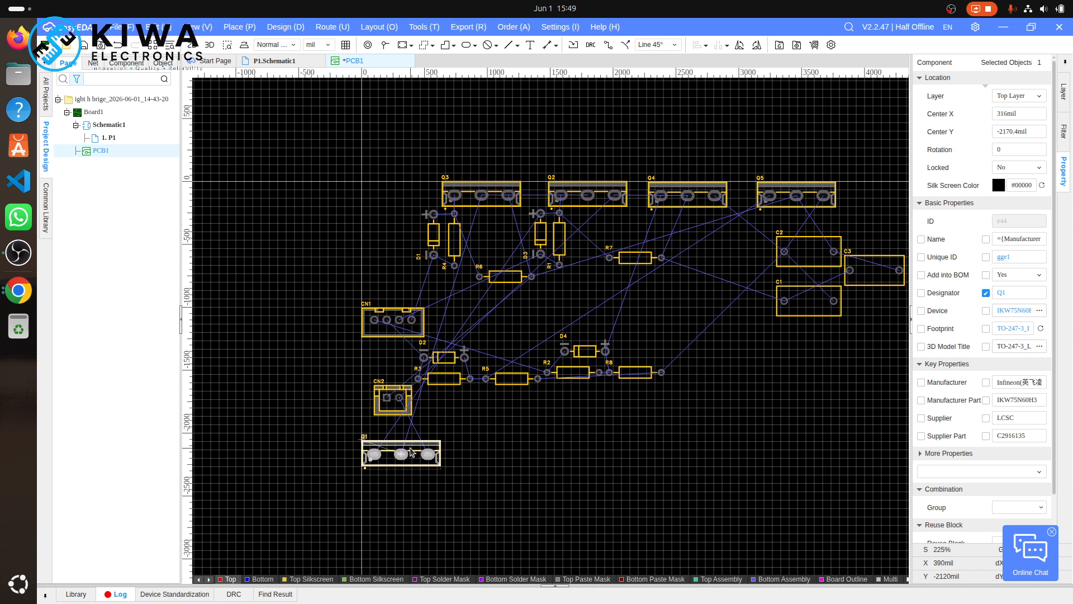
pyautogui.moveTo(411, 453); pyautogui.dragTo(491, 92)
pyautogui.press('r')
pyautogui.press('r')
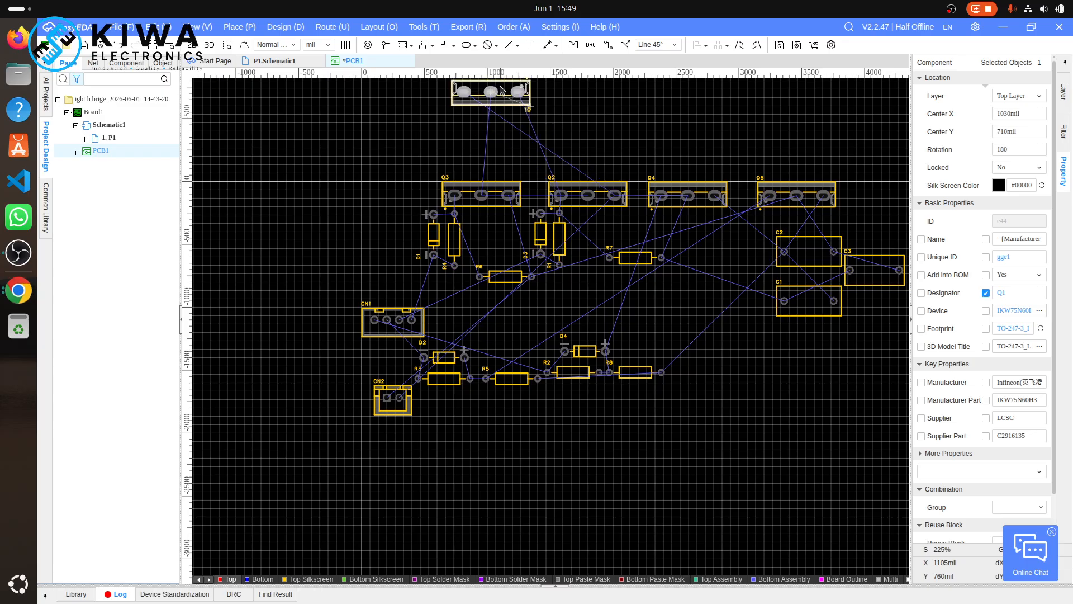
pyautogui.moveTo(522, 92); pyautogui.dragTo(617, 122)
pyautogui.press('r')
pyautogui.press('r')
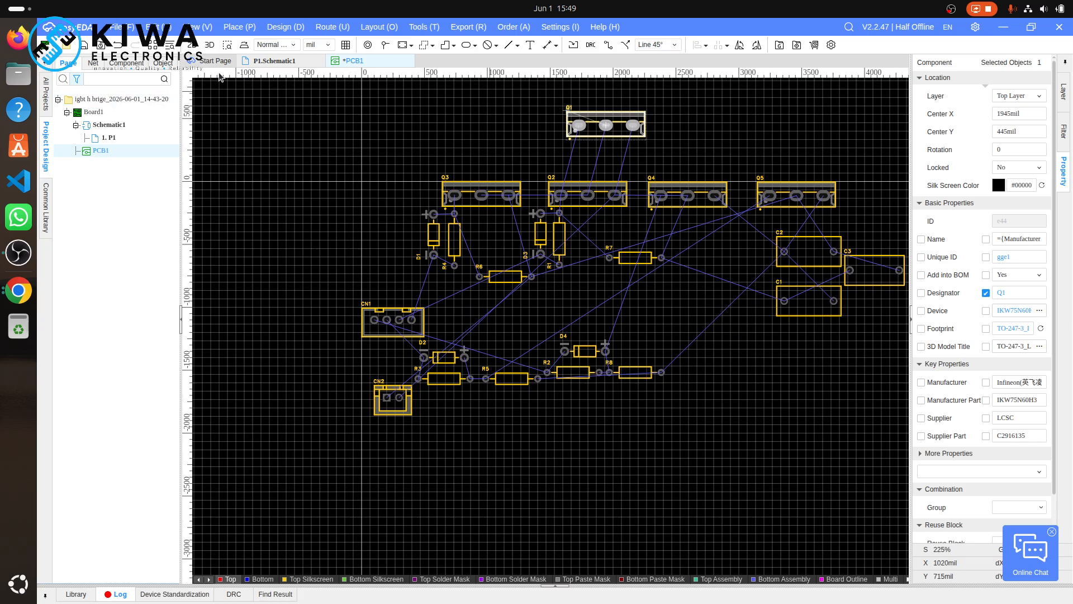
# - Move Q2 aside in the schematic and delete the overlapping duplicate transistor Q1 beneath it
pyautogui.click(270, 60)
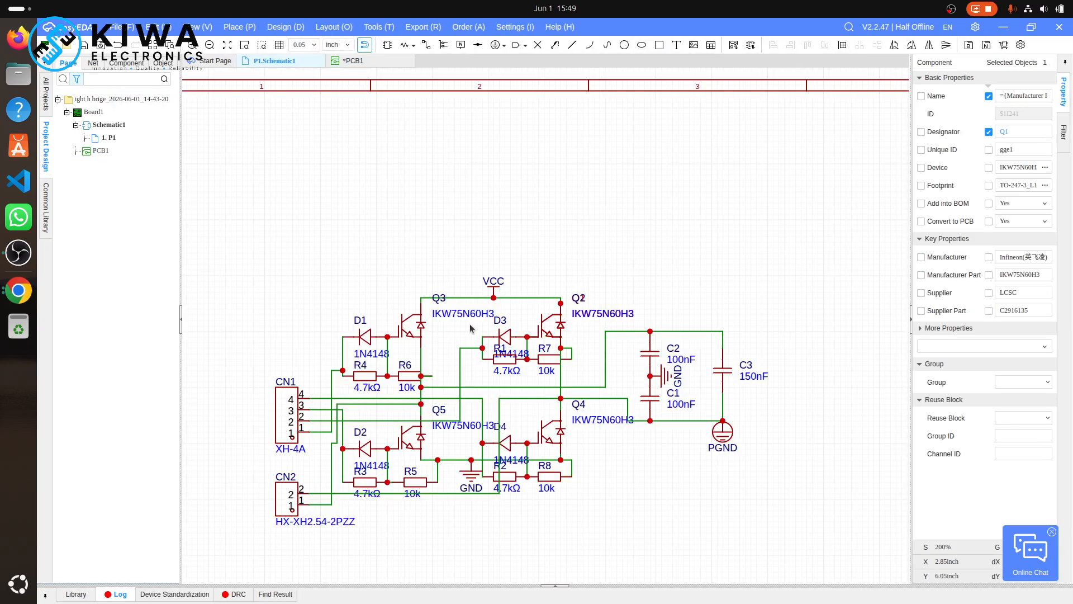
pyautogui.click(542, 332)
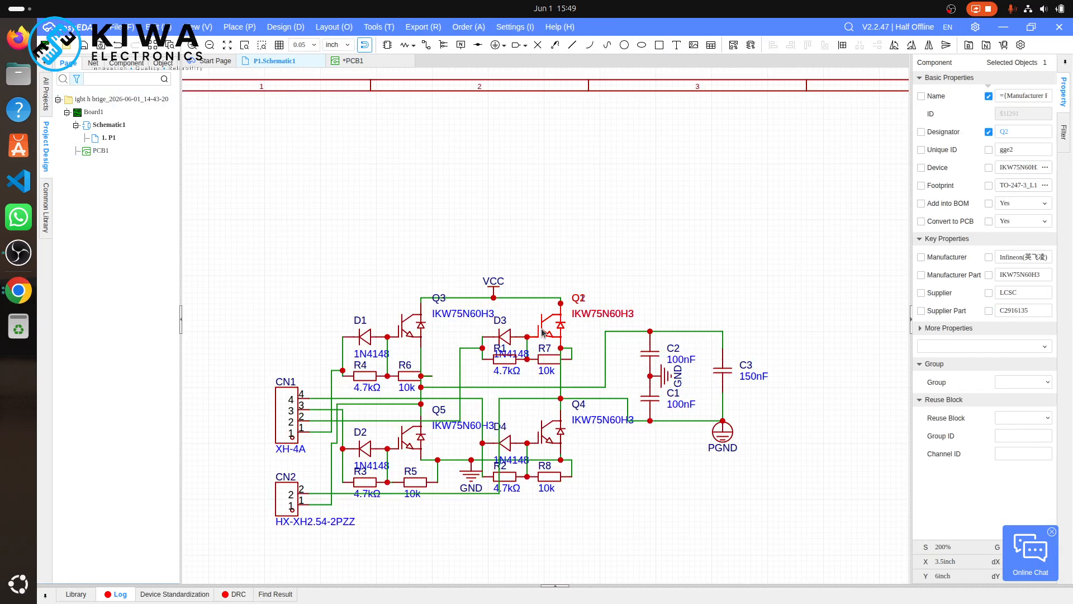
pyautogui.moveTo(542, 332); pyautogui.dragTo(581, 320)
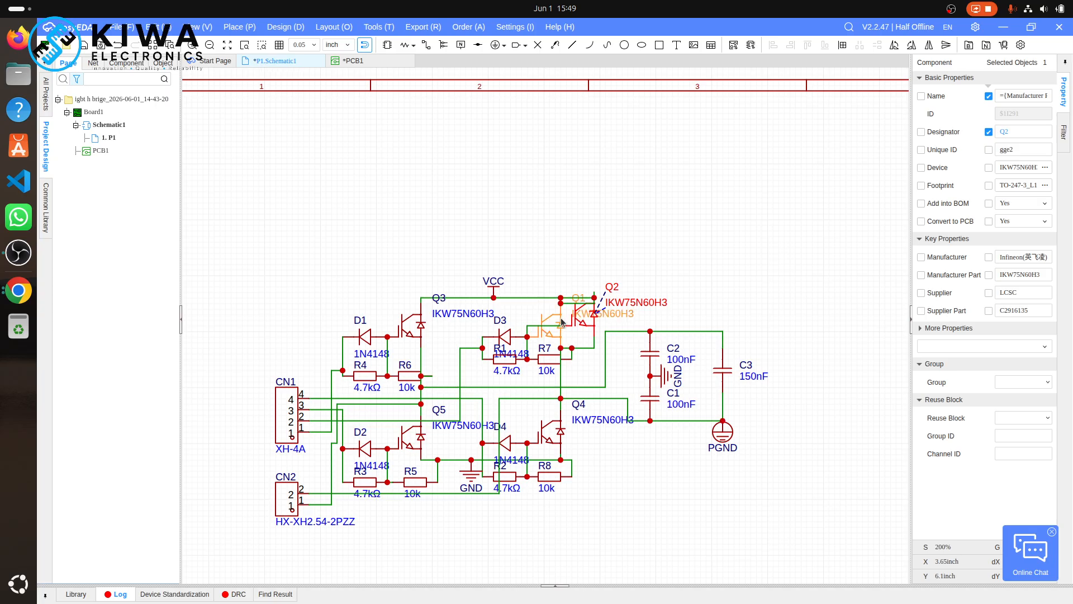
pyautogui.click(561, 321)
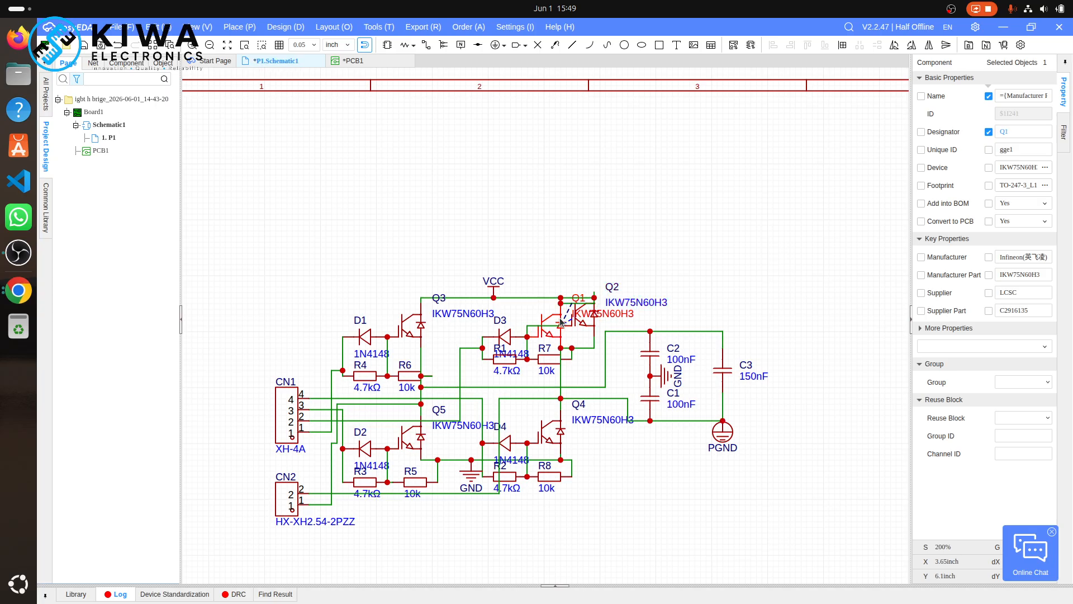
pyautogui.press('Delete')
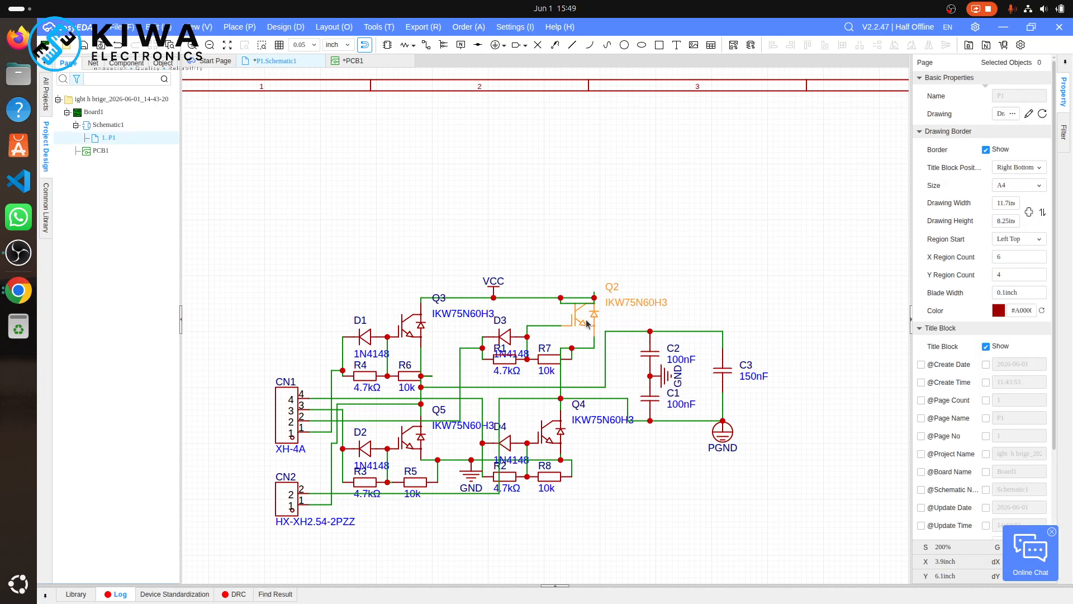
# - Move Q2 back to its original place between the VCC rail and the output node in the schematic
pyautogui.click(586, 324)
pyautogui.moveTo(587, 324); pyautogui.dragTo(557, 332)
pyautogui.click(670, 237)
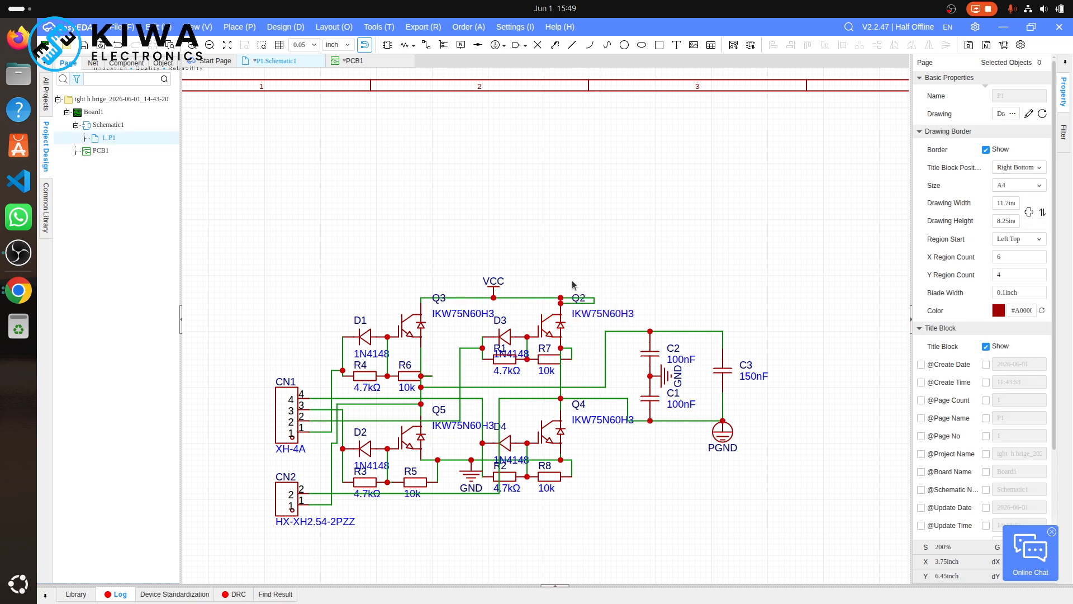
# - Delete the leftover wire loop beside Q2's collector on the VCC rail
pyautogui.scroll(5, 572, 280)
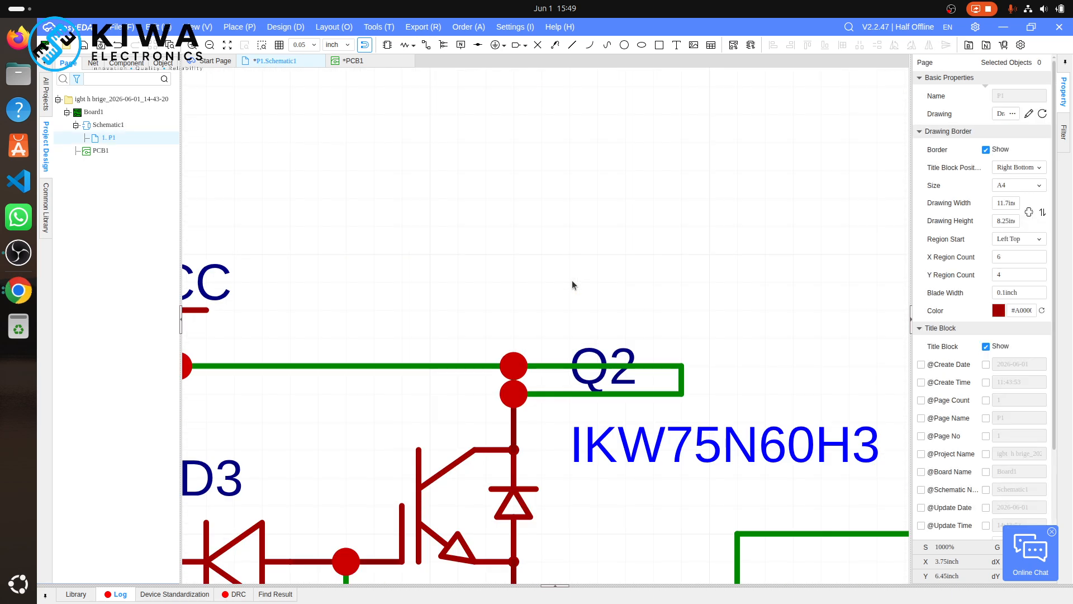
pyautogui.click(669, 395)
pyautogui.press('Delete')
pyautogui.scroll(-2, 670, 395)
pyautogui.scroll(-4, 669, 395)
pyautogui.scroll(3, 670, 394)
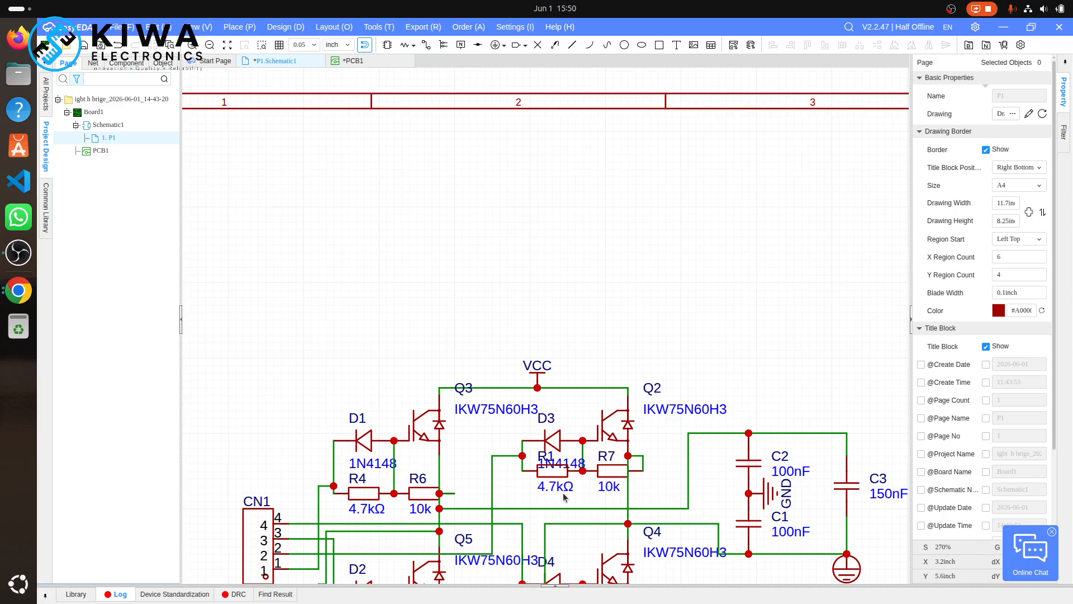
# - Delete the duplicate transistor Q1 from the PCB and turn off the component deletion warning
pyautogui.click(355, 65)
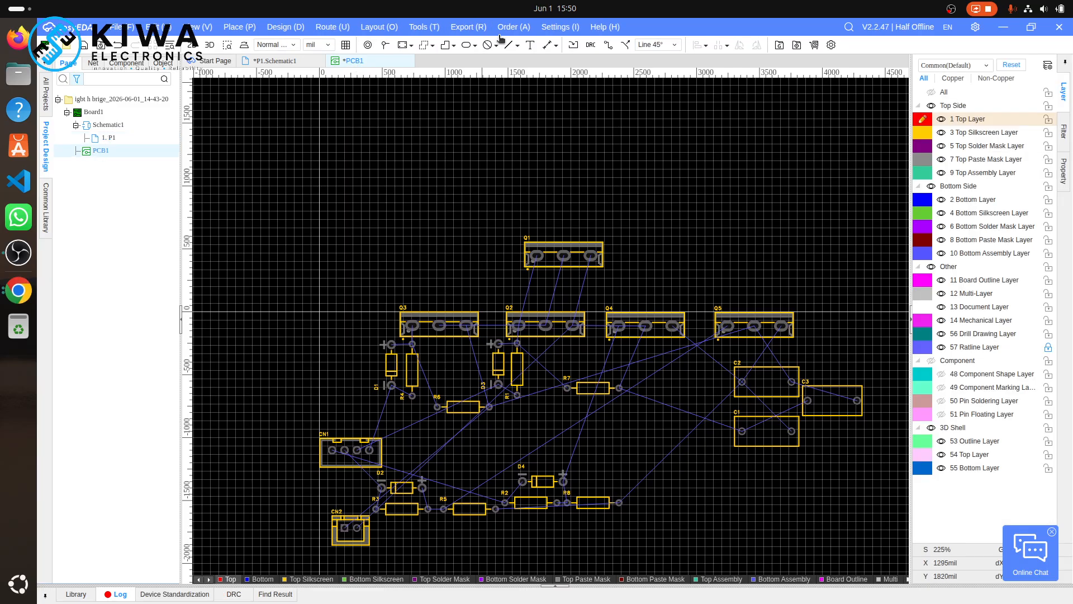
pyautogui.click(563, 260)
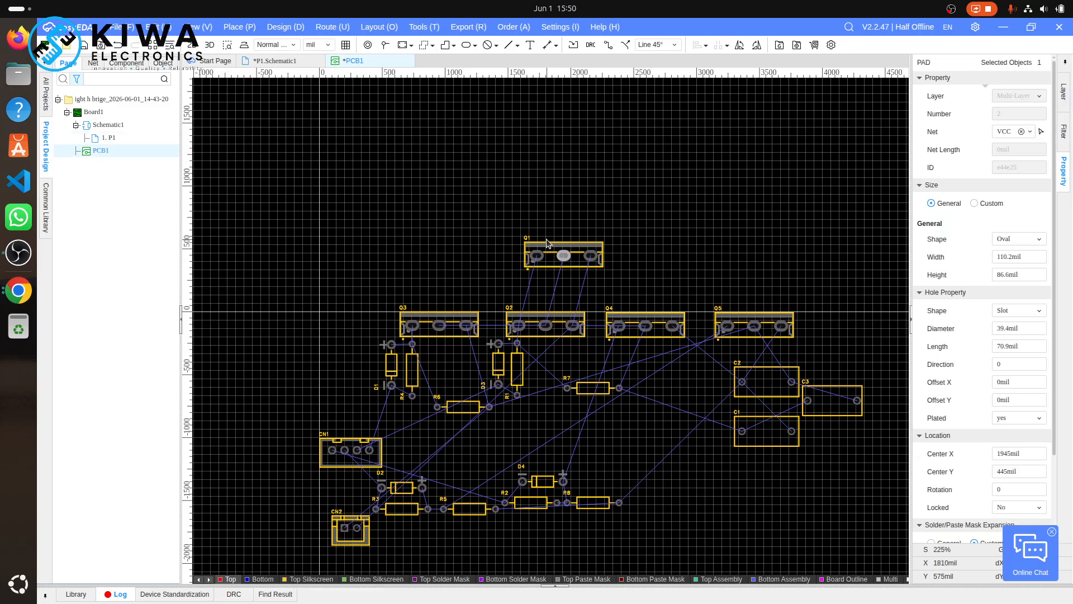
pyautogui.press('Escape')
pyautogui.click(549, 248)
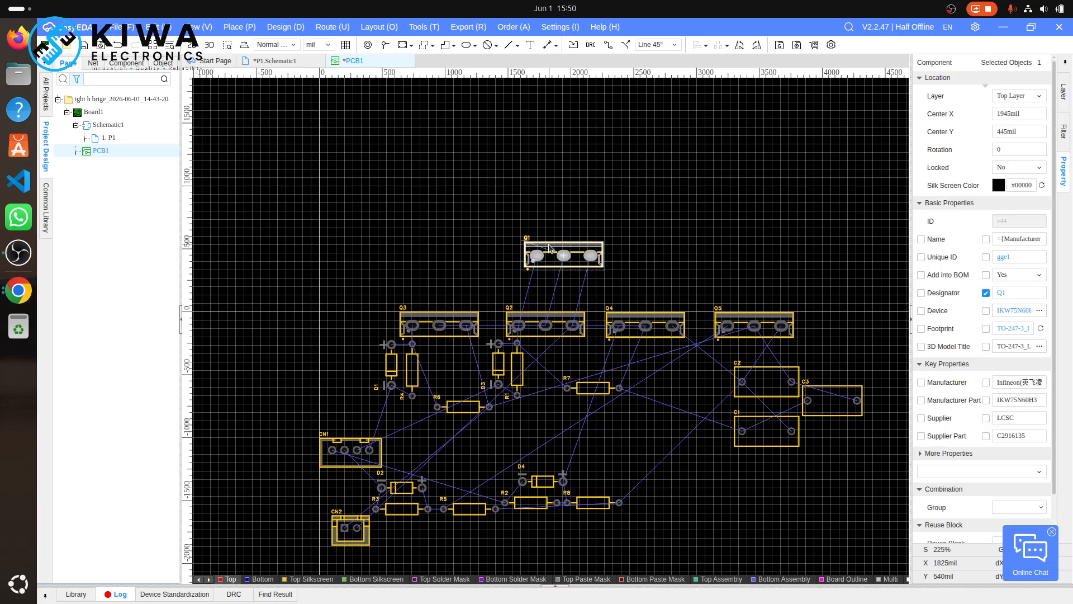
pyautogui.press('Delete')
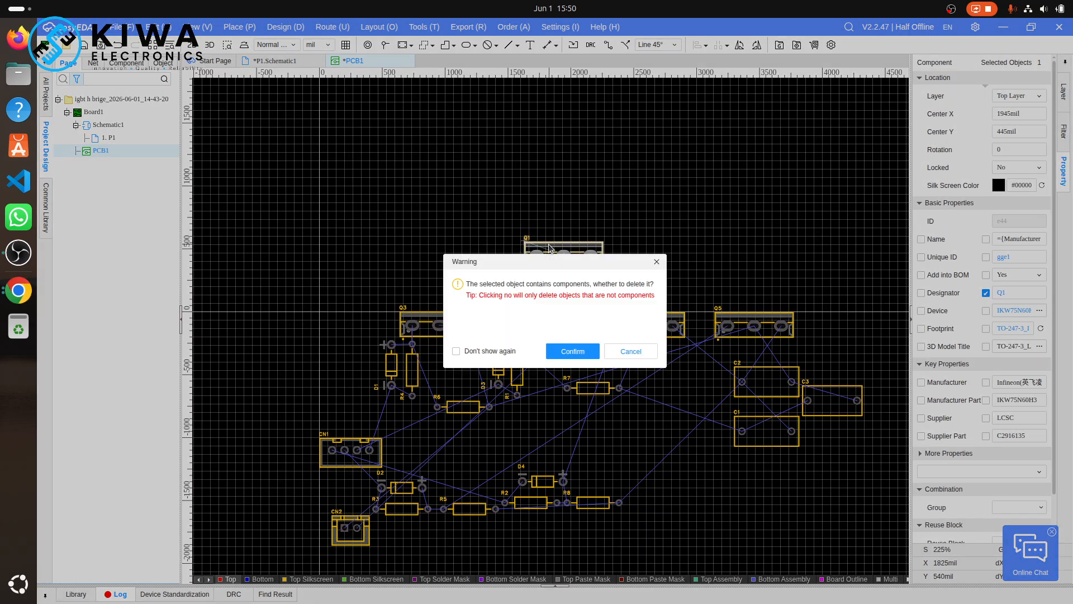
pyautogui.click(471, 356)
pyautogui.click(570, 352)
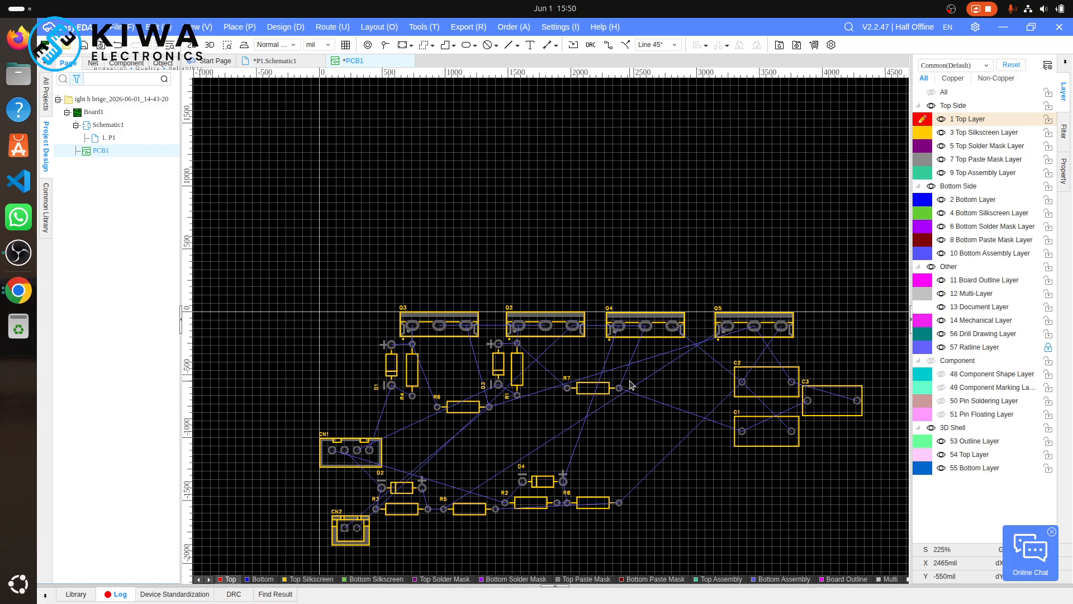
# - Bring D4 below Q4 on the PCB at 90° rotation and move R7 down out of the way
pyautogui.moveTo(541, 490); pyautogui.dragTo(641, 399)
pyautogui.press('space')
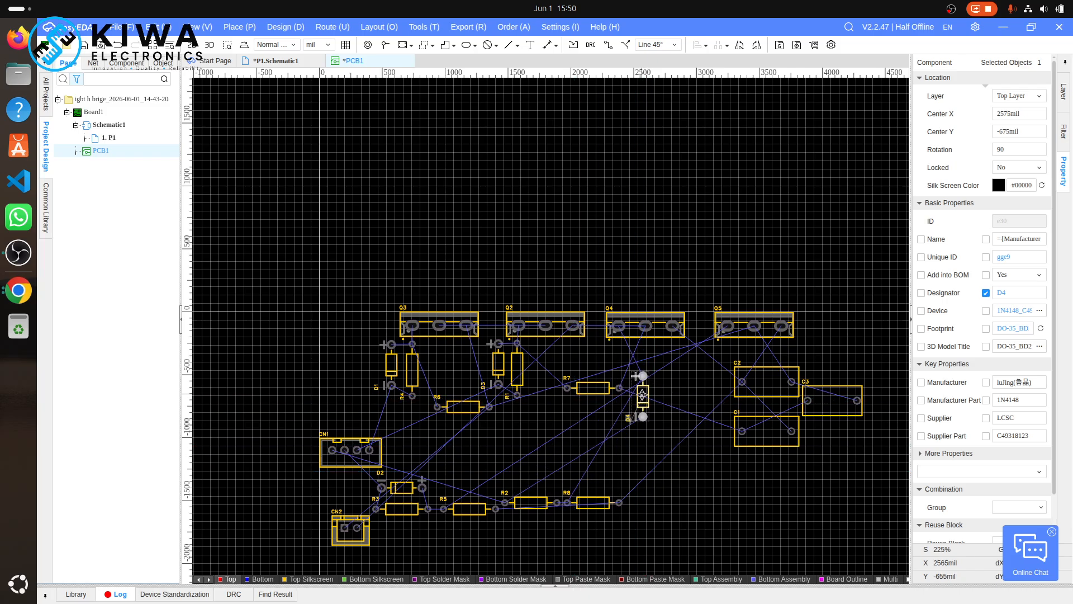
pyautogui.click(598, 398)
pyautogui.moveTo(562, 397); pyautogui.dragTo(514, 438)
# - Place D4 directly beneath Q4's left pad, nudging it to a centre of 2275 mil, -430 mil
pyautogui.moveTo(644, 394); pyautogui.dragTo(607, 366)
pyautogui.press('Up')
pyautogui.press('Up')
pyautogui.press('Up')
pyautogui.press('Up')
pyautogui.press('Up')
pyautogui.press('Up')
pyautogui.press('Up')
pyautogui.press('Up')
pyautogui.press('Up')
pyautogui.press('Down')
pyautogui.press('Down')
pyautogui.press('Down')
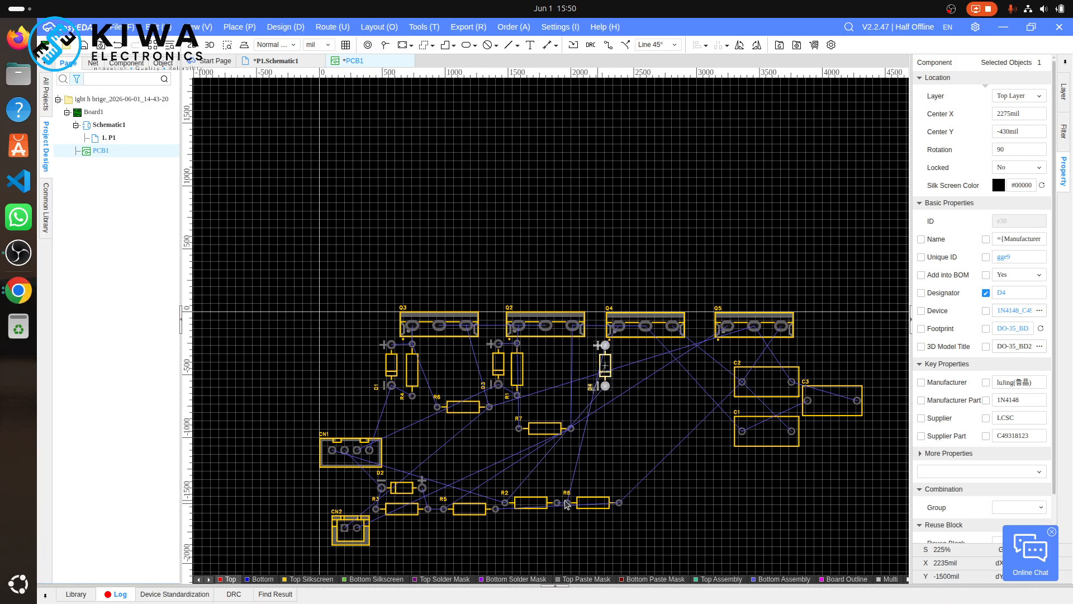
# - Move R8 beside D4 beneath Q4, centred at about 2620 mil, -470 mil
pyautogui.click(530, 502)
pyautogui.click(585, 506)
pyautogui.moveTo(584, 506); pyautogui.dragTo(640, 375)
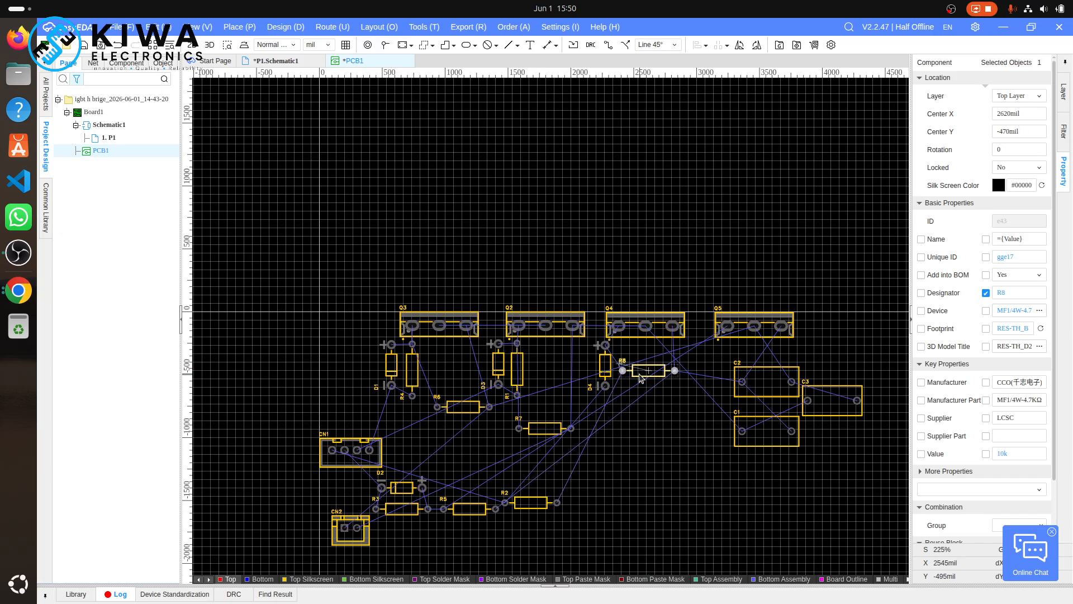
# - Rotate R8 to 270° and move it close beside D4 beneath Q4, centred at about 2390 mil, -475 mil
pyautogui.press('space')
pyautogui.press('space')
pyautogui.press('space')
pyautogui.press('Escape')
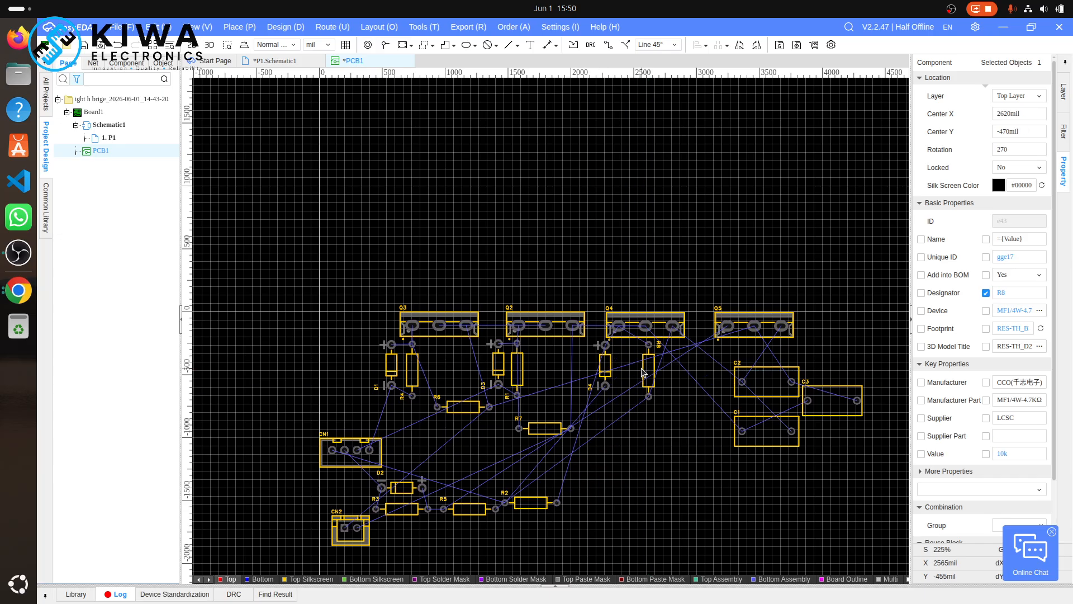
pyautogui.moveTo(653, 375); pyautogui.dragTo(622, 364)
pyautogui.scroll(5, 624, 375)
pyautogui.scroll(-5, 622, 365)
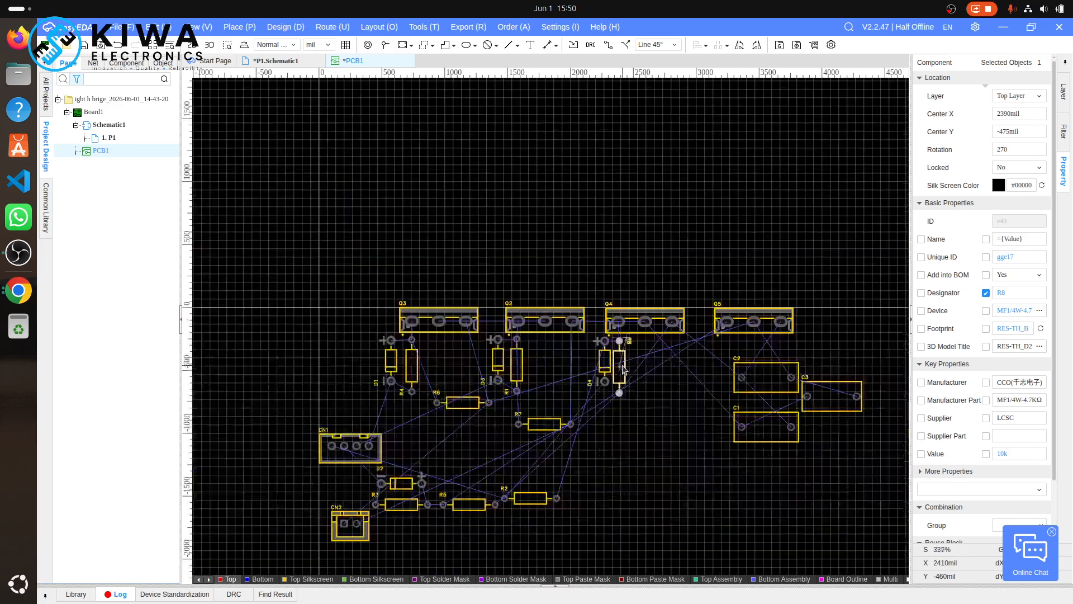
# - Rotate R7 to 90° and place it directly beneath Q2's PGND pad
pyautogui.click(543, 426)
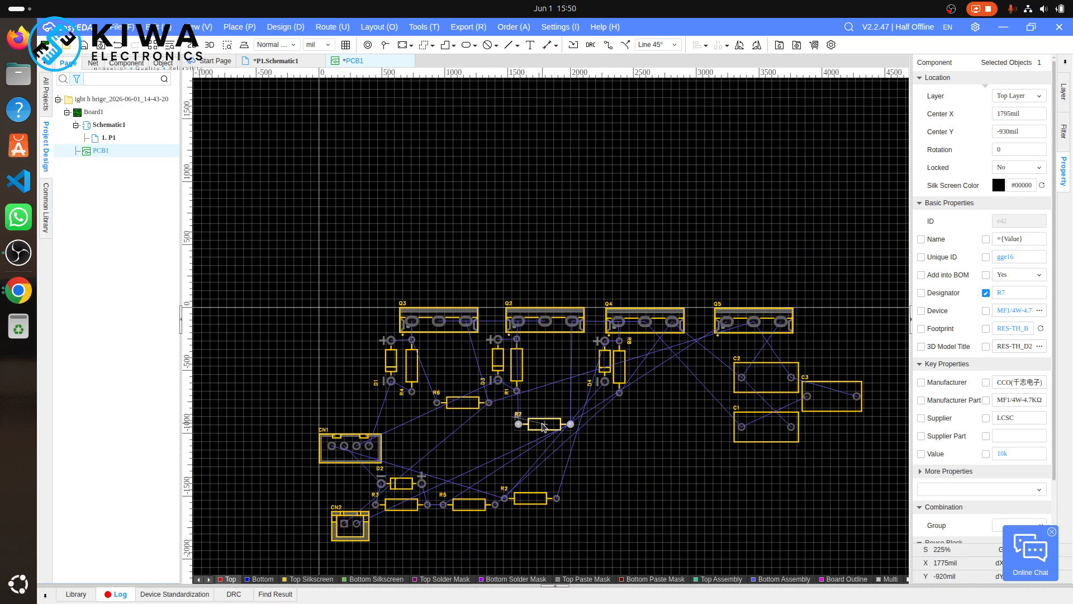
pyautogui.press('space')
pyautogui.moveTo(544, 426); pyautogui.dragTo(573, 362)
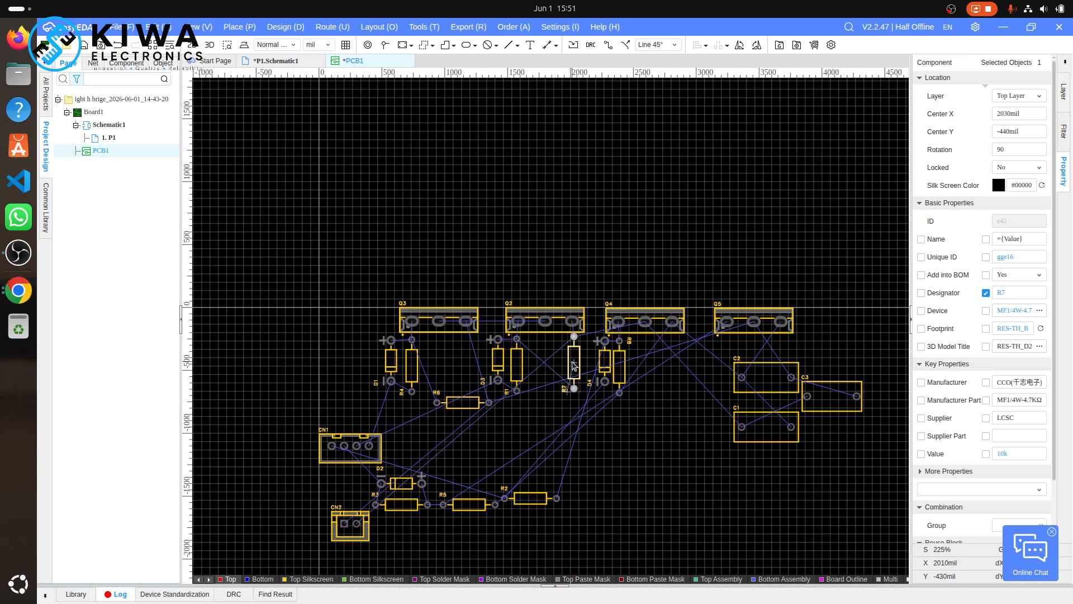
pyautogui.scroll(-2, 572, 361)
pyautogui.scroll(7, 573, 364)
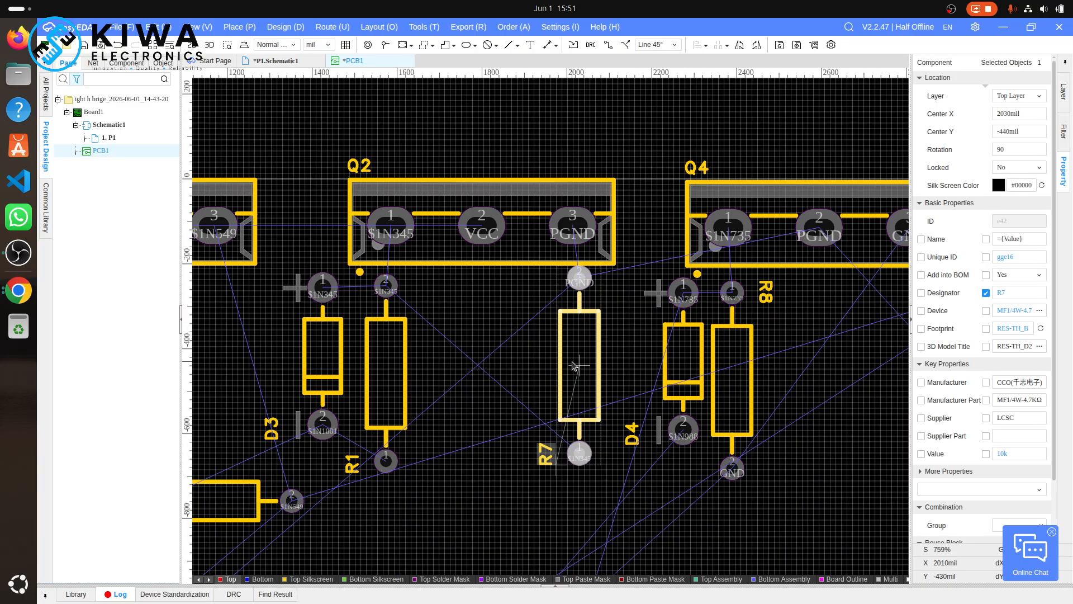
pyautogui.moveTo(567, 364); pyautogui.dragTo(561, 372)
# - Move capacitors C1, C2 and C3 farther right, and bring D2 and R3 together below Q5 at 90° rotation
pyautogui.scroll(-10, 562, 371)
pyautogui.moveTo(693, 366); pyautogui.dragTo(712, 393)
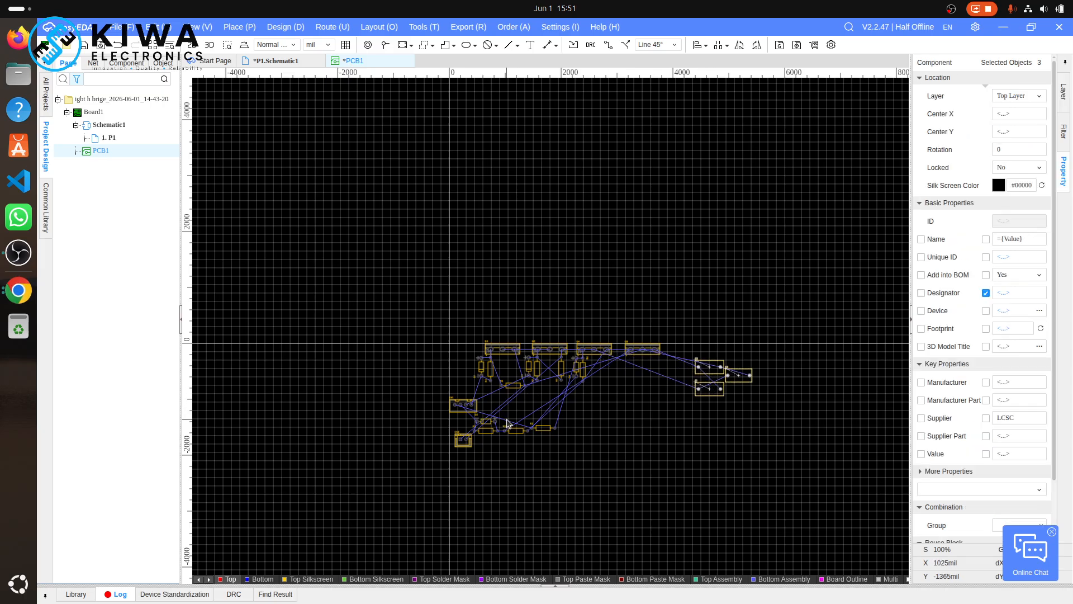
pyautogui.scroll(2, 507, 423)
pyautogui.moveTo(471, 407); pyautogui.dragTo(693, 354)
pyautogui.press('space')
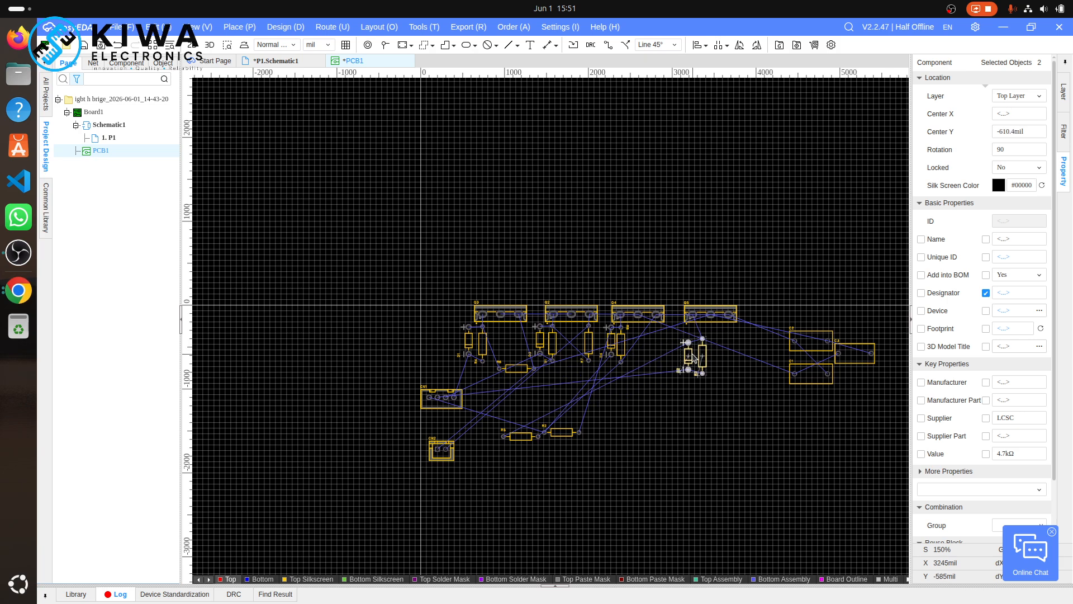
pyautogui.press('Escape')
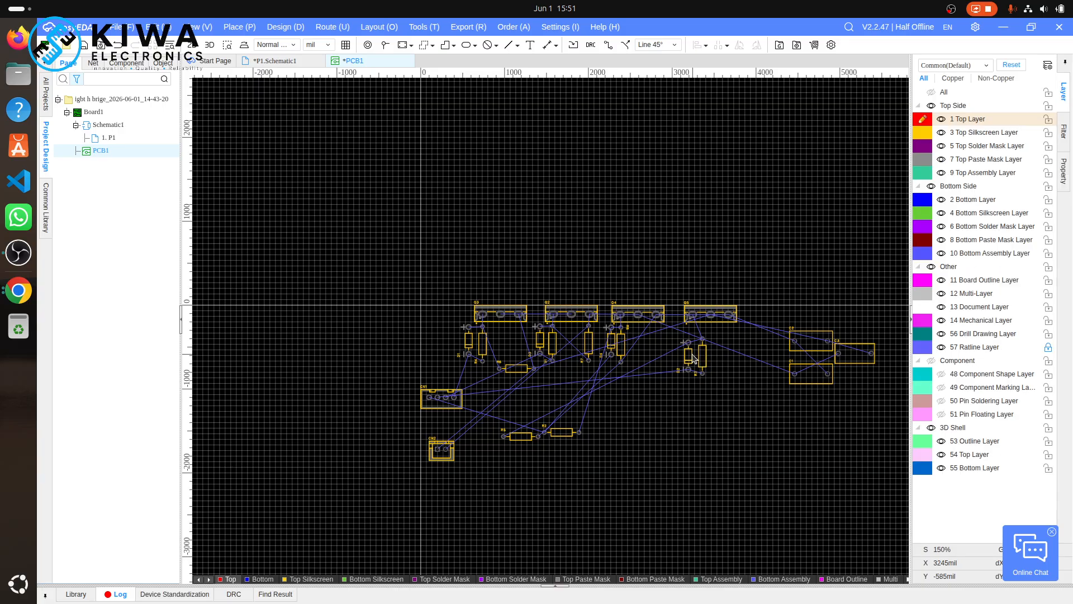
# - Shift D2 and R3 together left and up toward Q5's left pad, to a centre Y of -535.4 mil for both
pyautogui.scroll(5, 693, 355)
pyautogui.scroll(-3, 692, 355)
pyautogui.click(692, 355)
pyautogui.moveTo(753, 361); pyautogui.dragTo(660, 354)
pyautogui.press('Left')
pyautogui.press('Left')
pyautogui.press('Left')
pyautogui.press('Left')
pyautogui.press('Left')
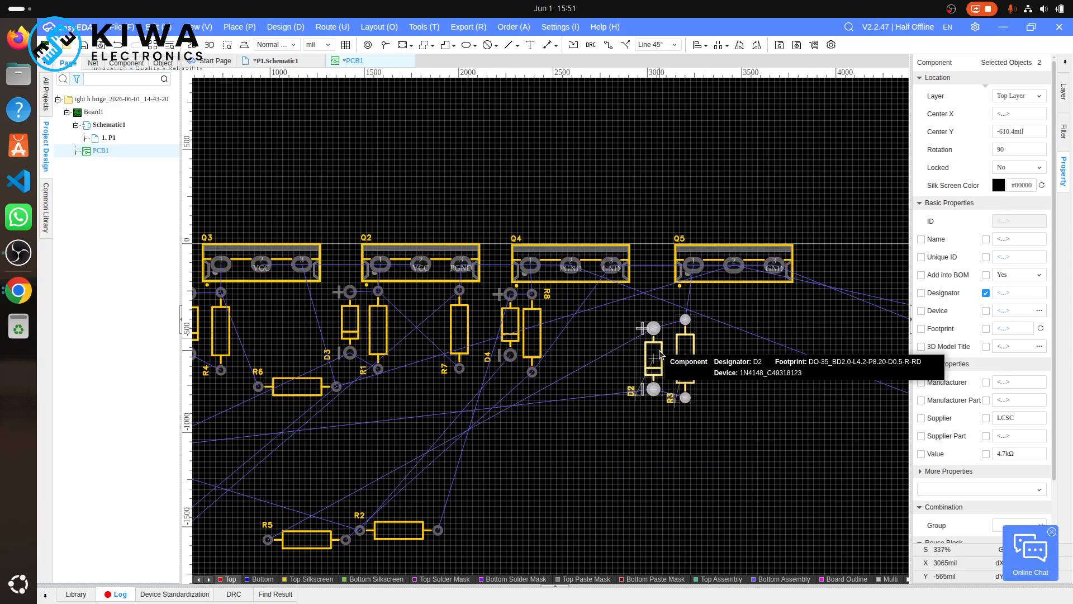
pyautogui.press('Up')
pyautogui.press('Up')
pyautogui.press('Up')
pyautogui.press('Up')
pyautogui.press('Up')
pyautogui.press('Right')
pyautogui.press('Right')
pyautogui.press('Up')
pyautogui.press('Up')
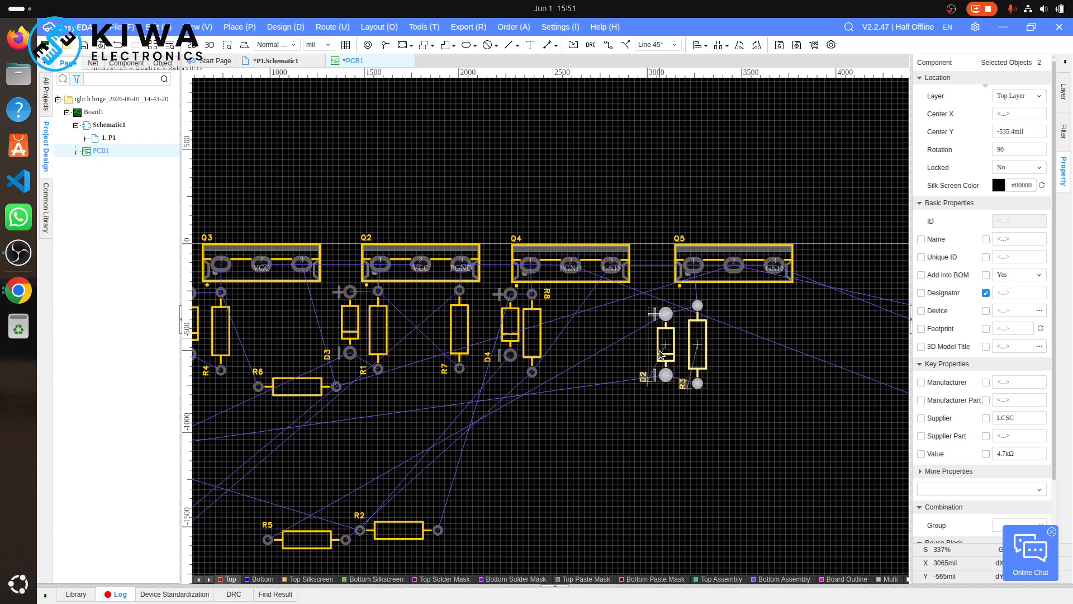
pyautogui.click(732, 358)
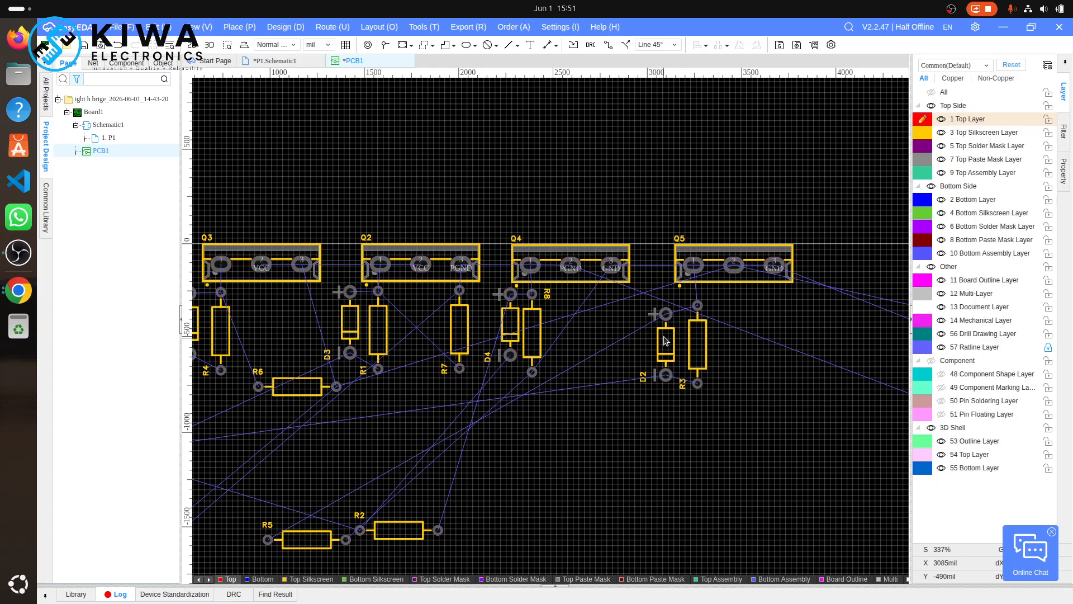
# - Move D2 closer under Q5, and shift Q5, D2 and R3 together slightly left toward Q4
pyautogui.click(666, 341)
pyautogui.moveTo(665, 341); pyautogui.dragTo(700, 336)
pyautogui.moveTo(806, 201); pyautogui.dragTo(647, 403)
pyautogui.moveTo(753, 261); pyautogui.dragTo(744, 263)
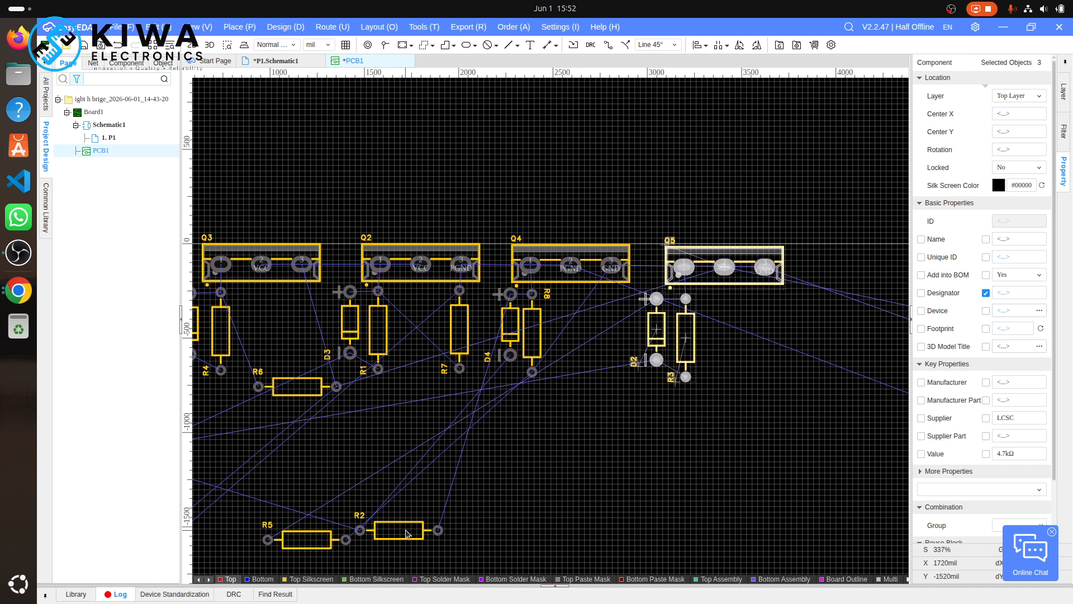
# - Place R2 vertically between R7 and D4 at 90° rotation, centred at 2150 mil, -465 mil
pyautogui.moveTo(406, 533); pyautogui.dragTo(494, 465)
pyautogui.press('space')
pyautogui.press('space')
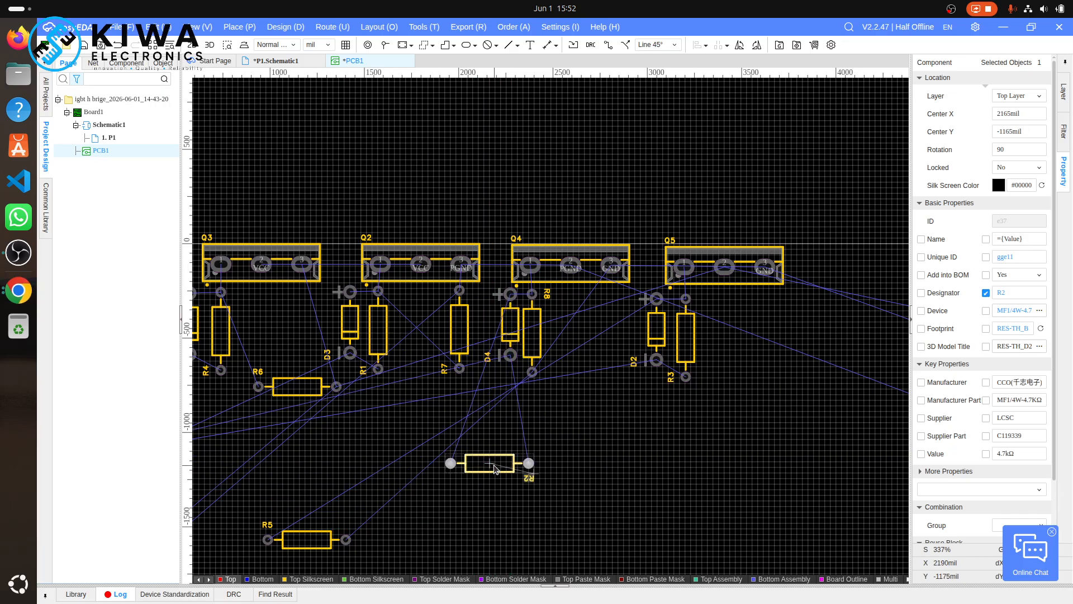
pyautogui.moveTo(493, 462); pyautogui.dragTo(491, 334)
pyautogui.press('space')
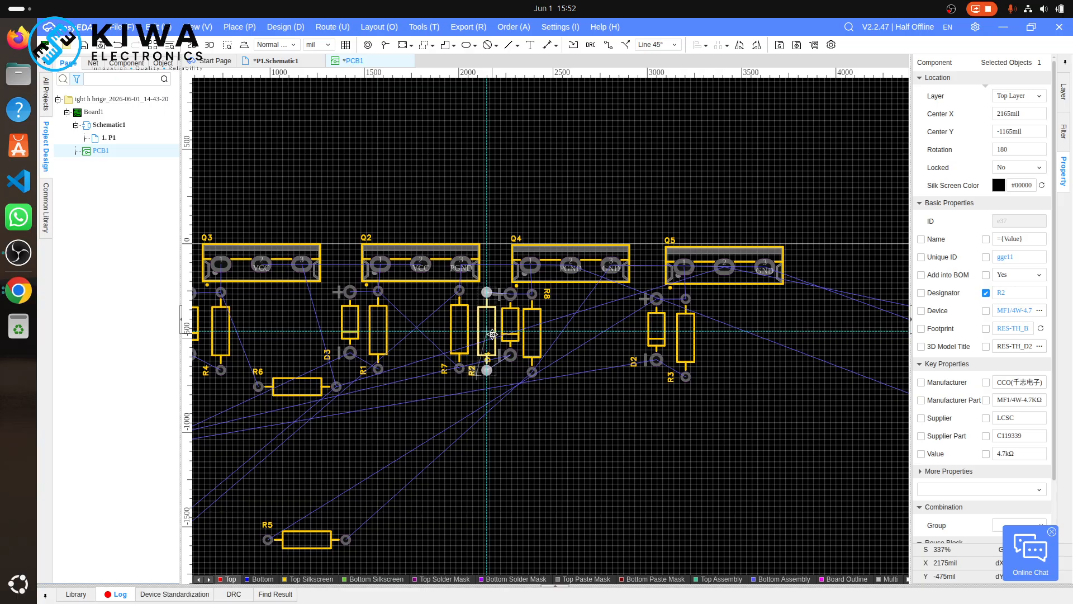
pyautogui.moveTo(492, 334); pyautogui.dragTo(492, 334)
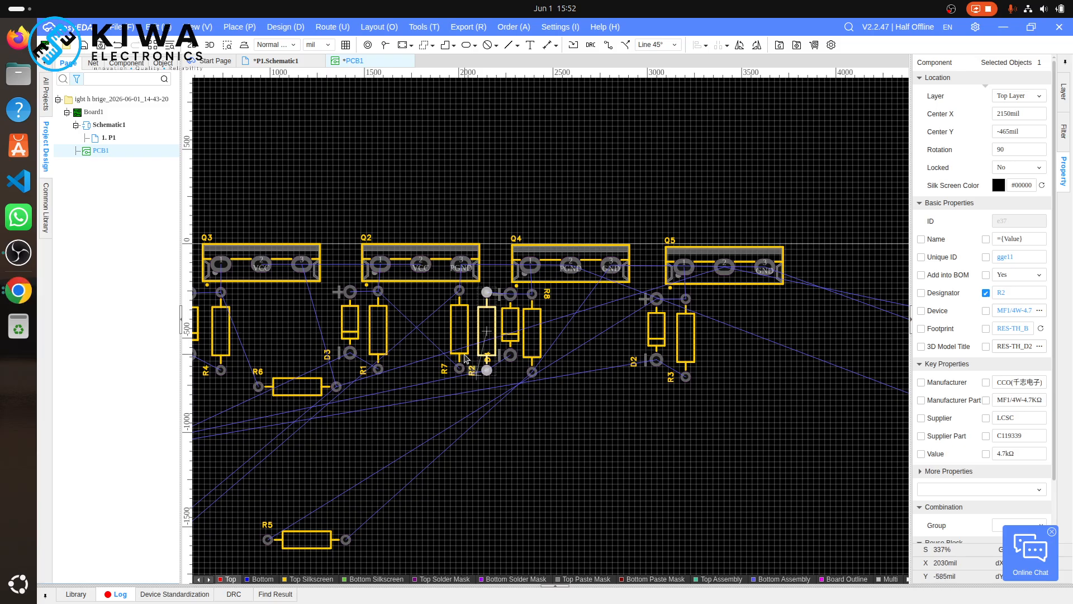
# - Rotate R6 to 270° and place it beside R4 beneath Q3, centred at 860 mil, -470 mil
pyautogui.click(297, 383)
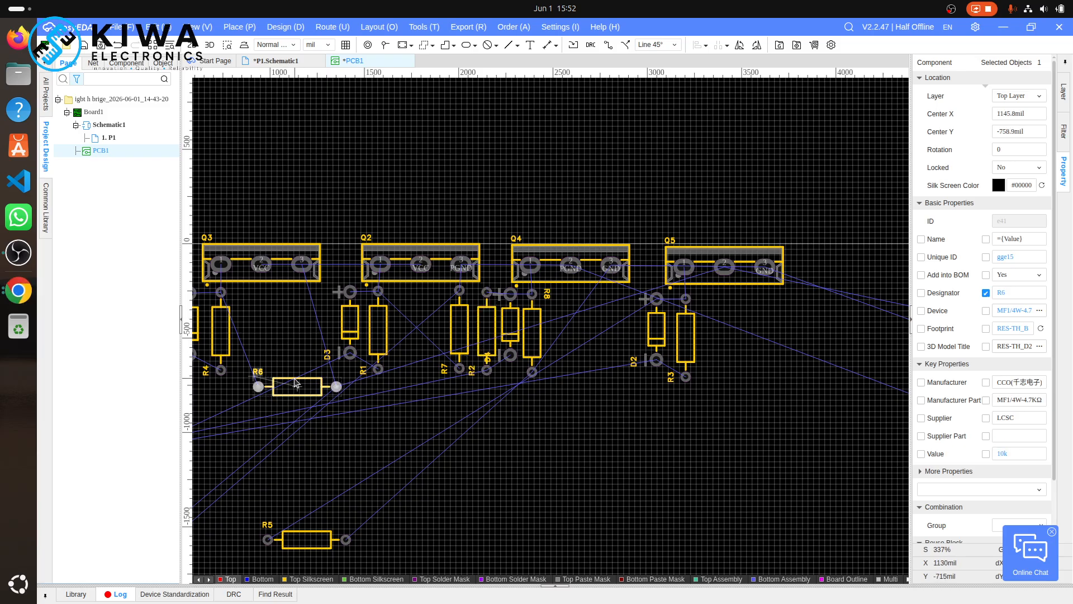
pyautogui.press('r')
pyautogui.press('r')
pyautogui.press('r')
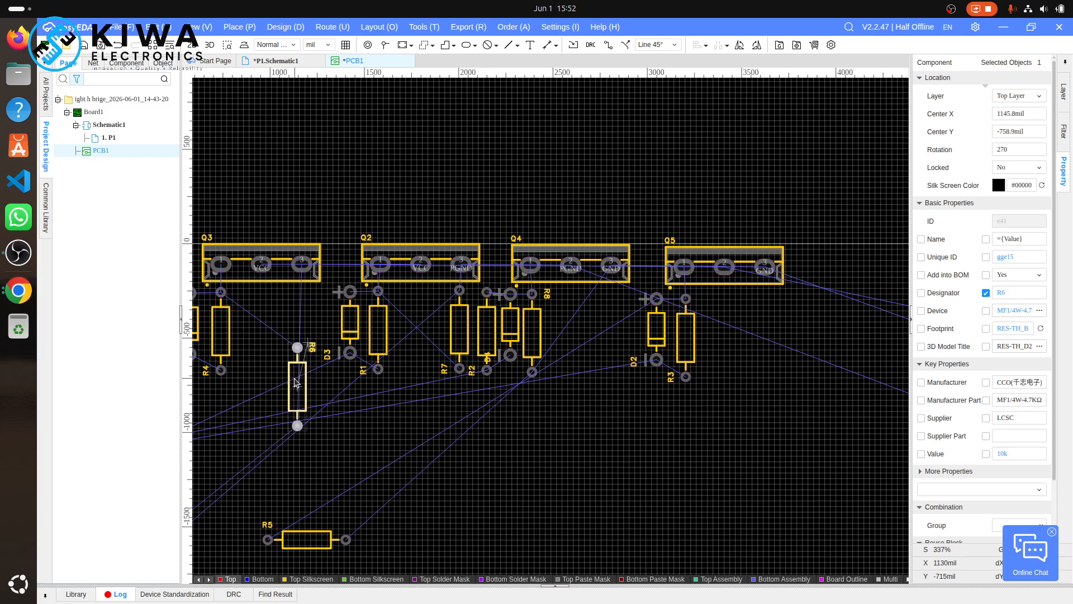
pyautogui.moveTo(296, 383); pyautogui.dragTo(242, 324)
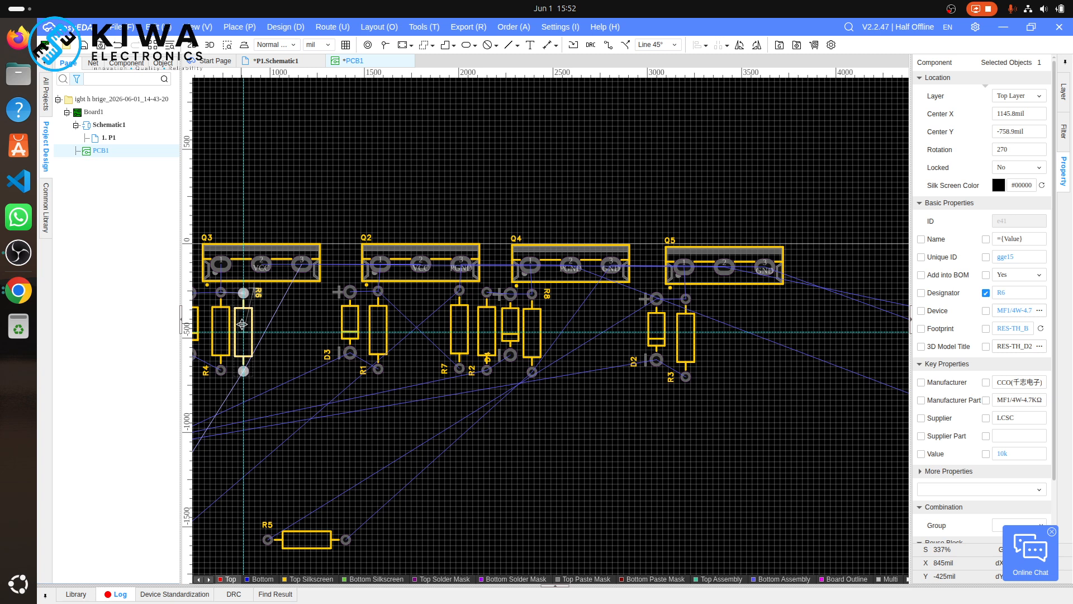
pyautogui.moveTo(241, 324); pyautogui.dragTo(242, 324)
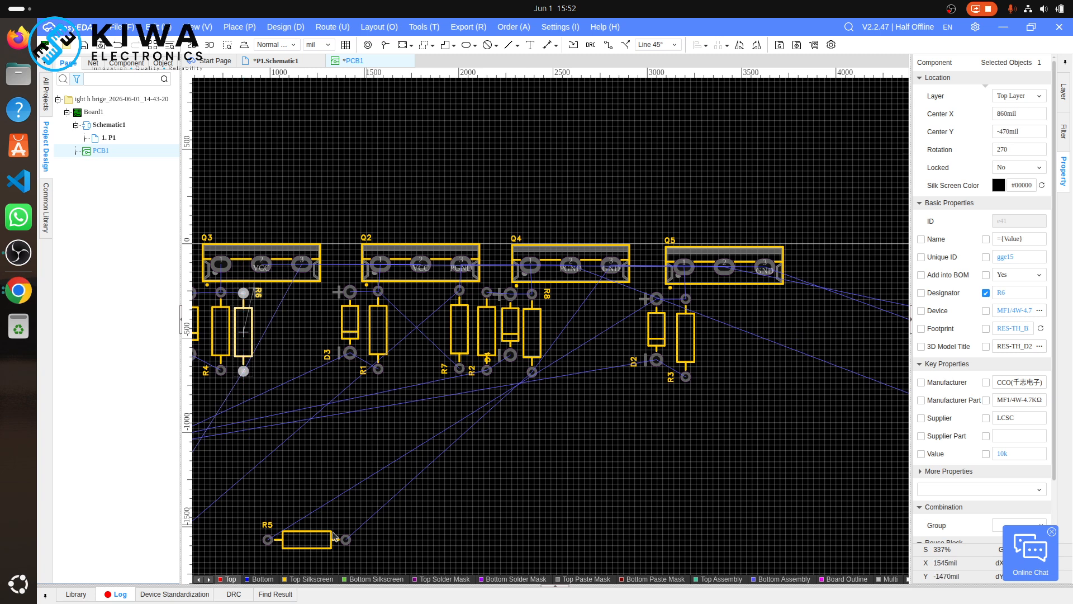
# - Place R5 vertically beneath Q4's GND pad at 90° rotation, centred at 2810 mil, -480 mil
pyautogui.click(317, 540)
pyautogui.moveTo(317, 540); pyautogui.dragTo(621, 354)
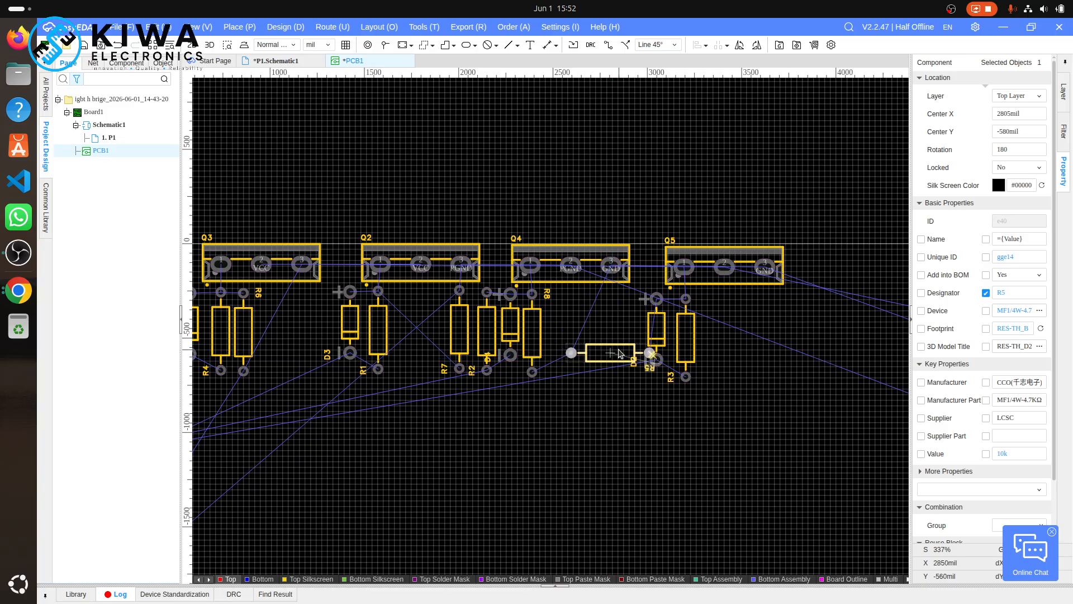
pyautogui.press('space')
pyautogui.press('space')
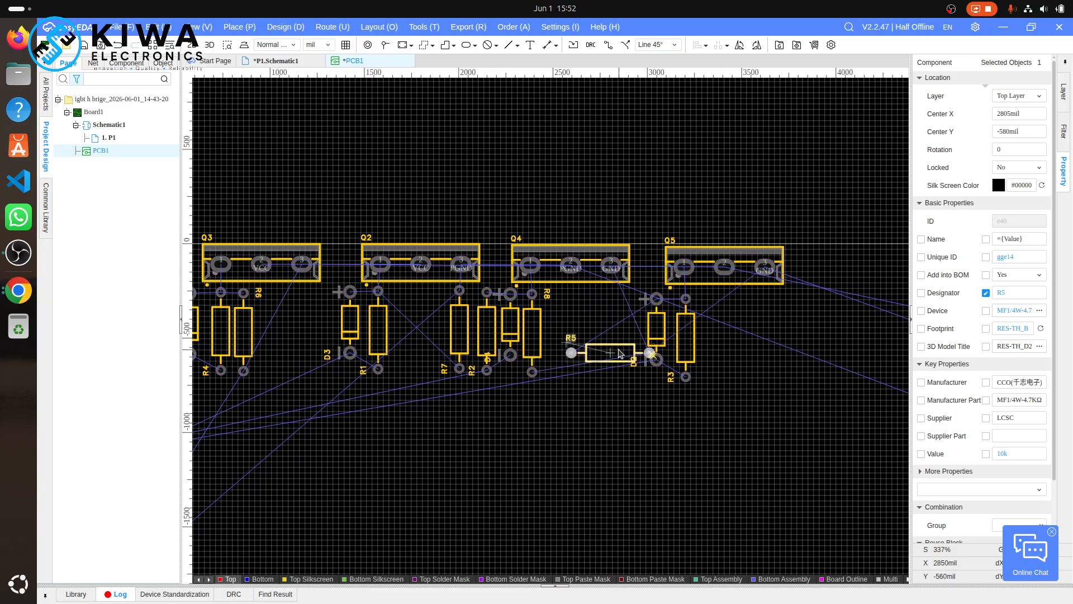
pyautogui.press('space')
pyautogui.moveTo(620, 353); pyautogui.dragTo(620, 330)
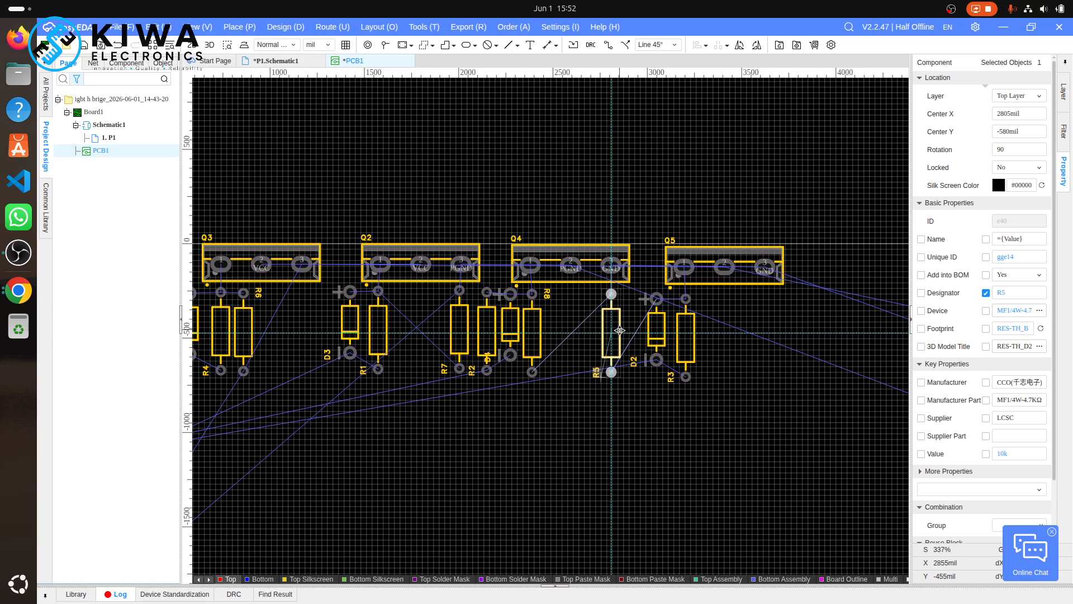
pyautogui.moveTo(619, 330); pyautogui.dragTo(620, 331)
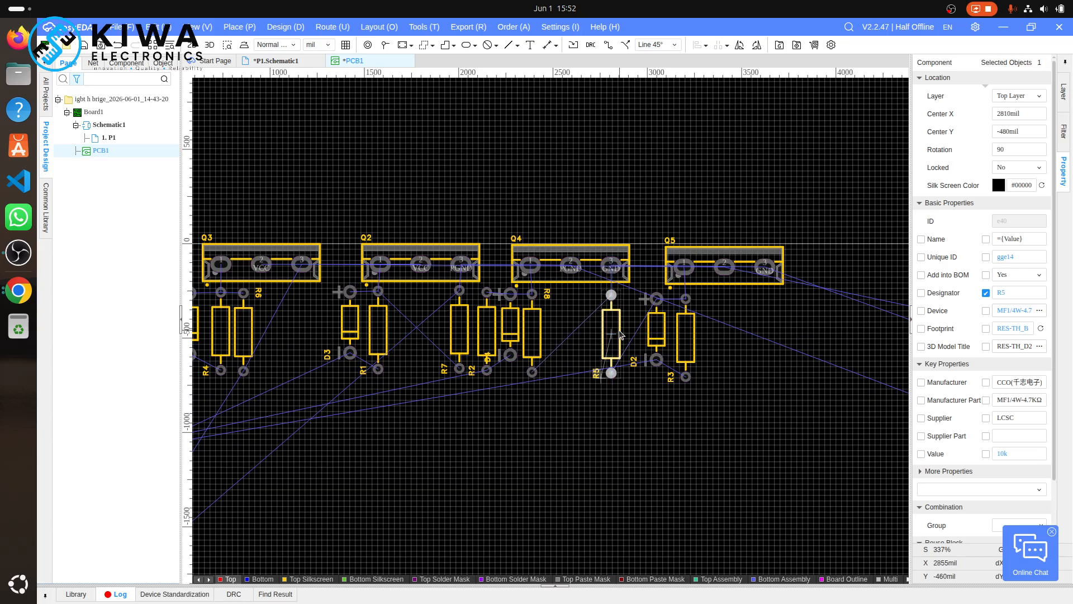
# - Tighten D2 and R3 side by side under Q5's left pad, with R3 centred at 3205 mil, -510 mil
pyautogui.click(661, 321)
pyautogui.moveTo(661, 322); pyautogui.dragTo(690, 322)
pyautogui.click(692, 324)
# - Rotate connector CN1 to 180° and place it below D1 and R4, centred at 775 mil, -970 mil
pyautogui.hscroll(-3, 537, 387)
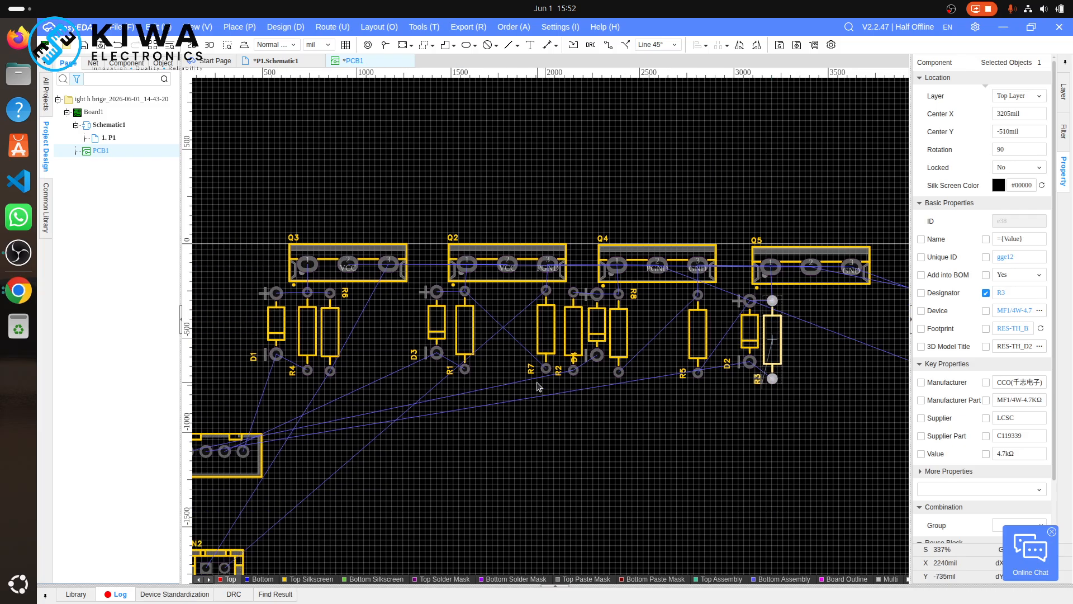
pyautogui.hscroll(3, 537, 387)
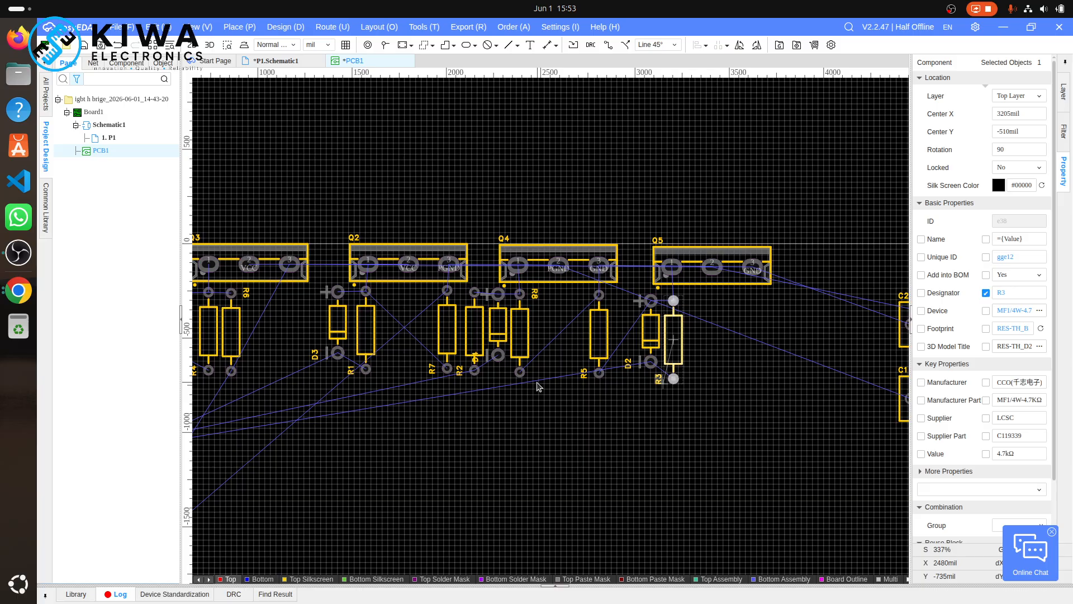
pyautogui.hscroll(-3, 537, 387)
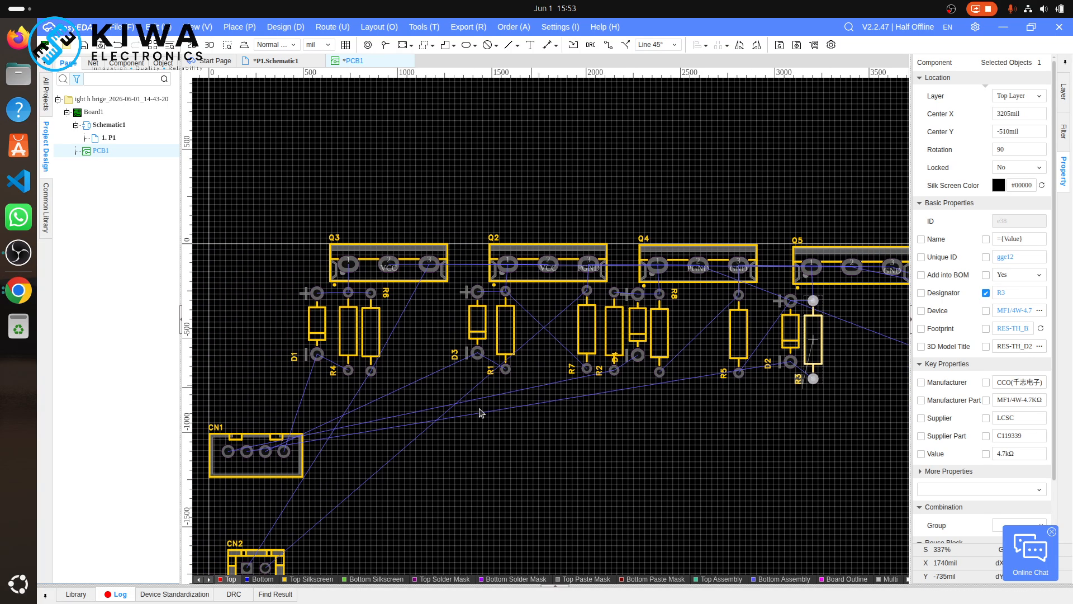
pyautogui.click(276, 459)
pyautogui.moveTo(276, 467); pyautogui.dragTo(547, 473)
pyautogui.press('space')
pyautogui.press('space')
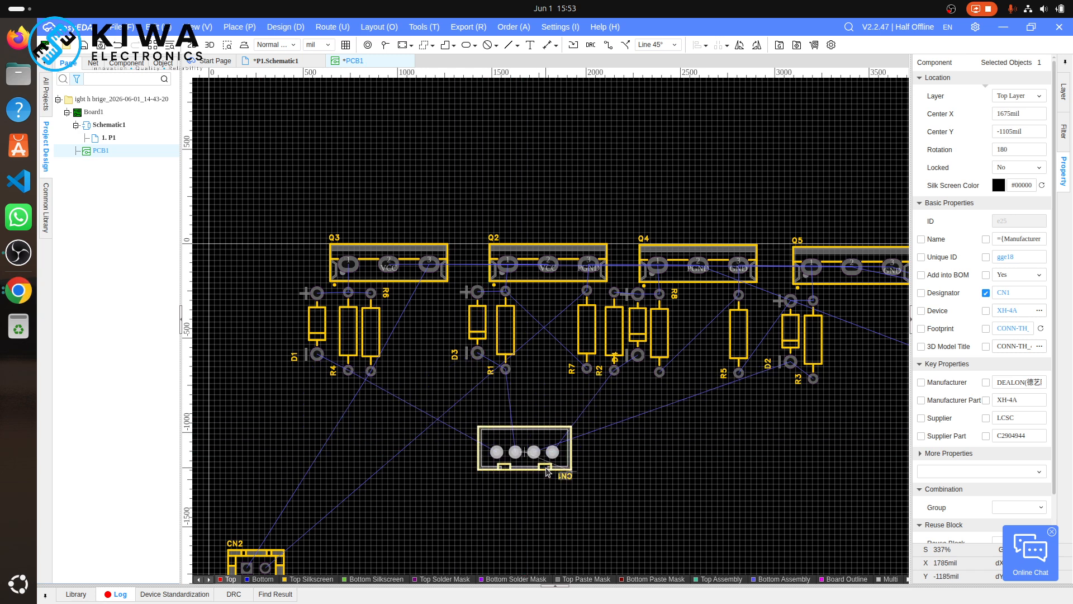
pyautogui.press('space')
pyautogui.press('space')
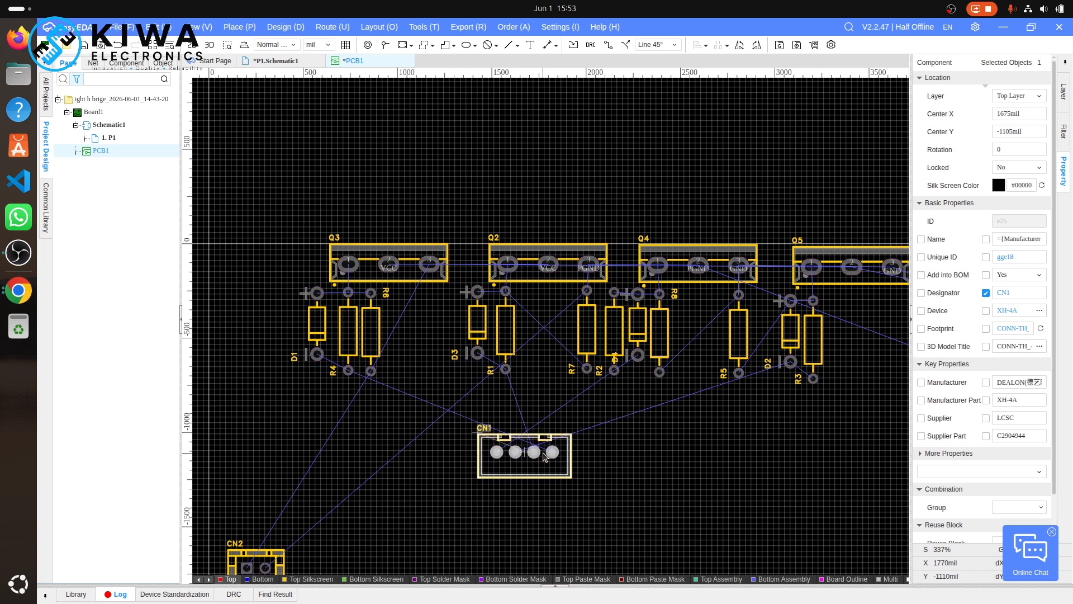
pyautogui.press('space')
pyautogui.press('space')
pyautogui.moveTo(545, 455); pyautogui.dragTo(374, 427)
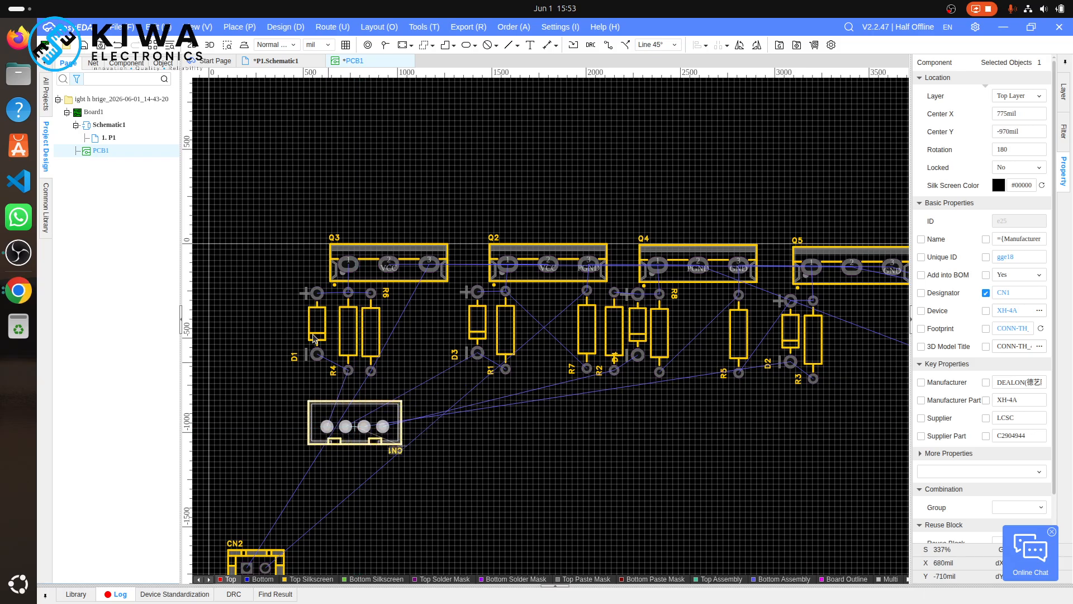
# - Nudge Q3 together with D1, R4 and R6 right, closer to Q2
pyautogui.click(277, 293)
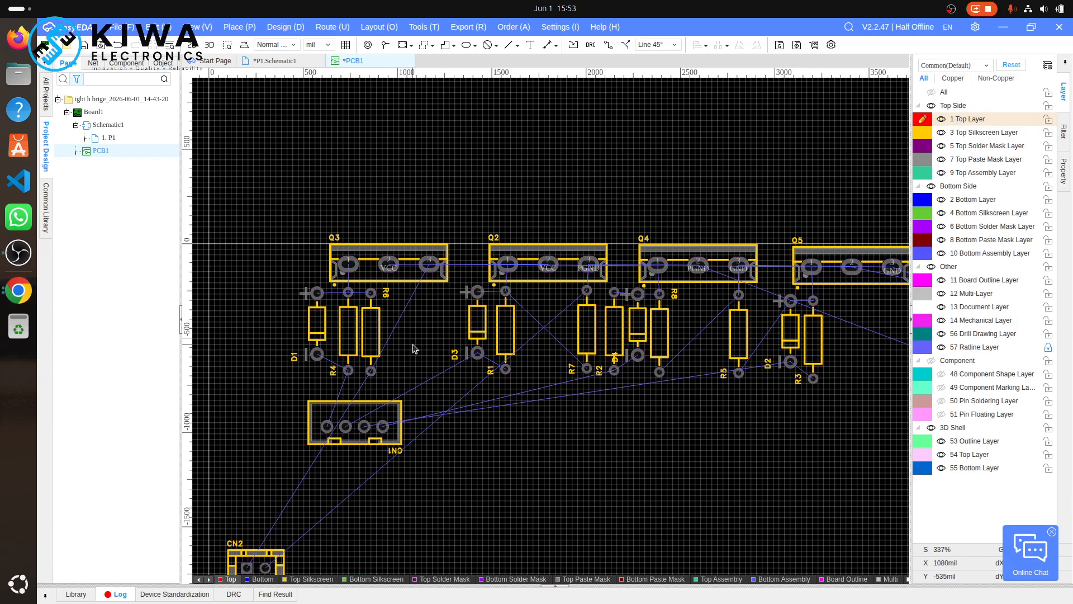
pyautogui.moveTo(414, 346); pyautogui.dragTo(282, 286)
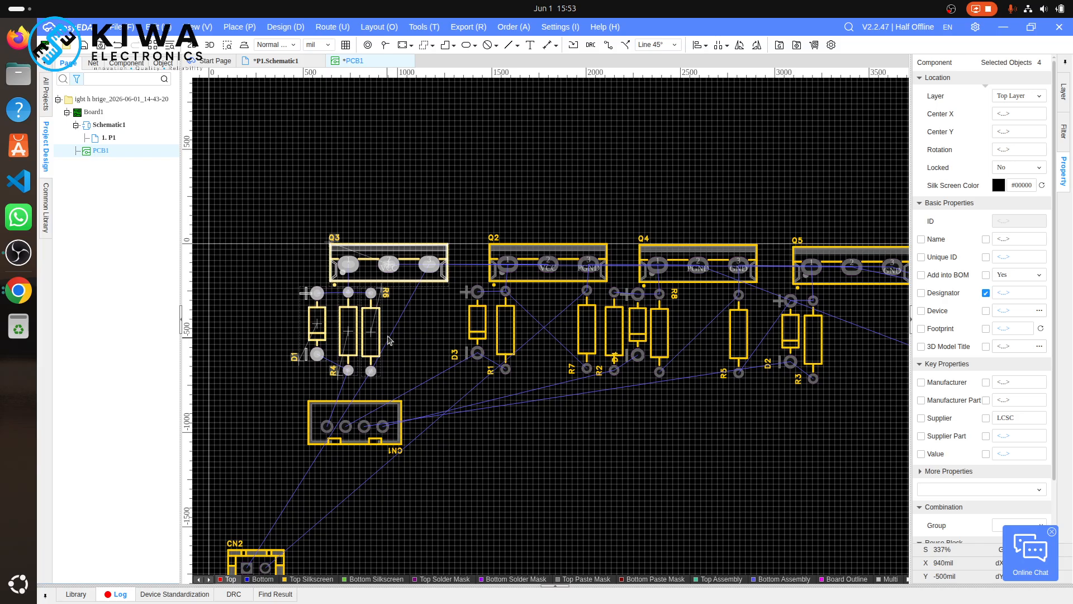
pyautogui.press('Right')
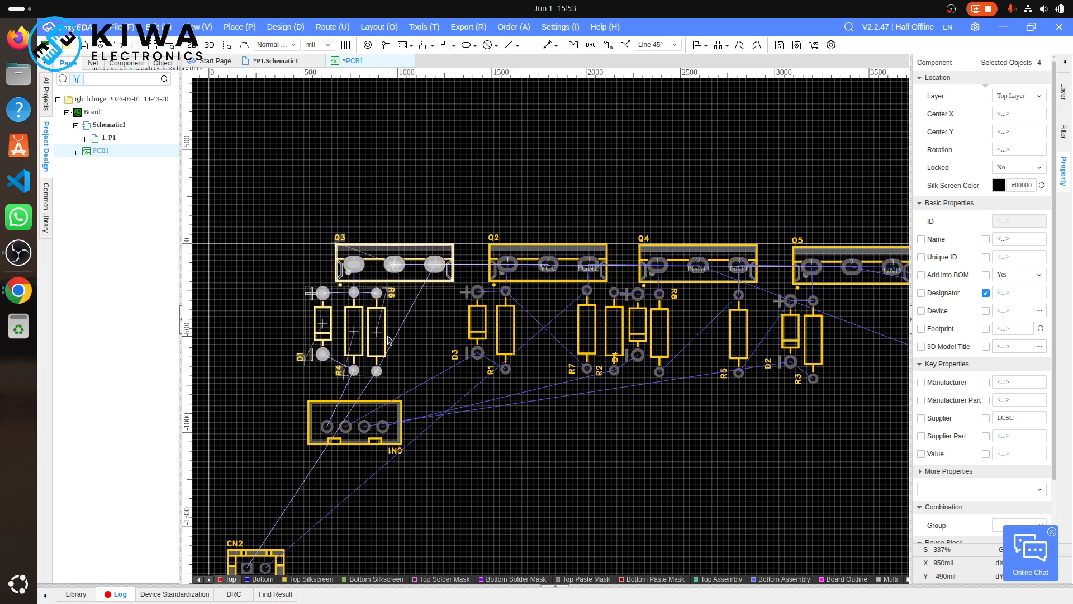
pyautogui.press('Right')
pyautogui.press('Right')
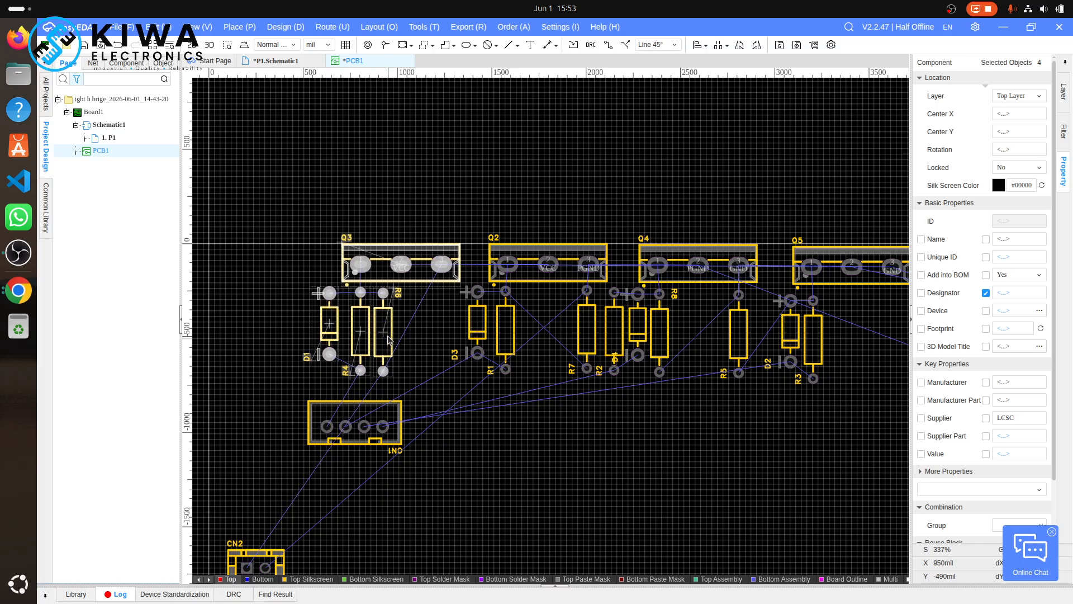
pyautogui.press('Escape')
# - Nudge D1, R4 and R6 slightly right beneath Q3, leaving Q3 in place
pyautogui.moveTo(423, 307); pyautogui.dragTo(302, 376)
pyautogui.press('Right')
pyautogui.press('Right')
pyautogui.press('Right')
pyautogui.press('Right')
pyautogui.press('Right')
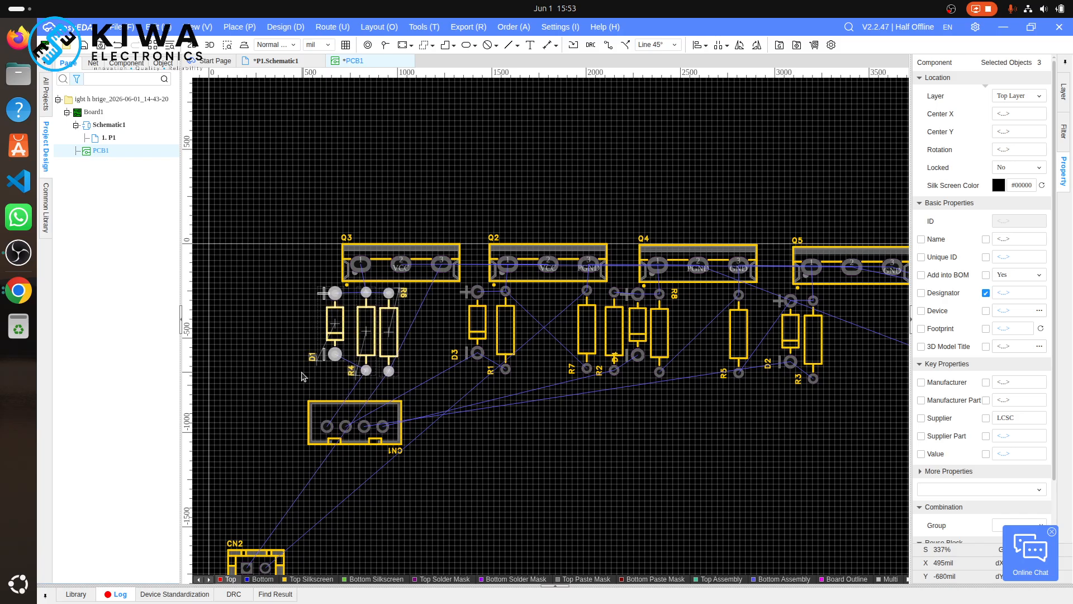
pyautogui.press('Left')
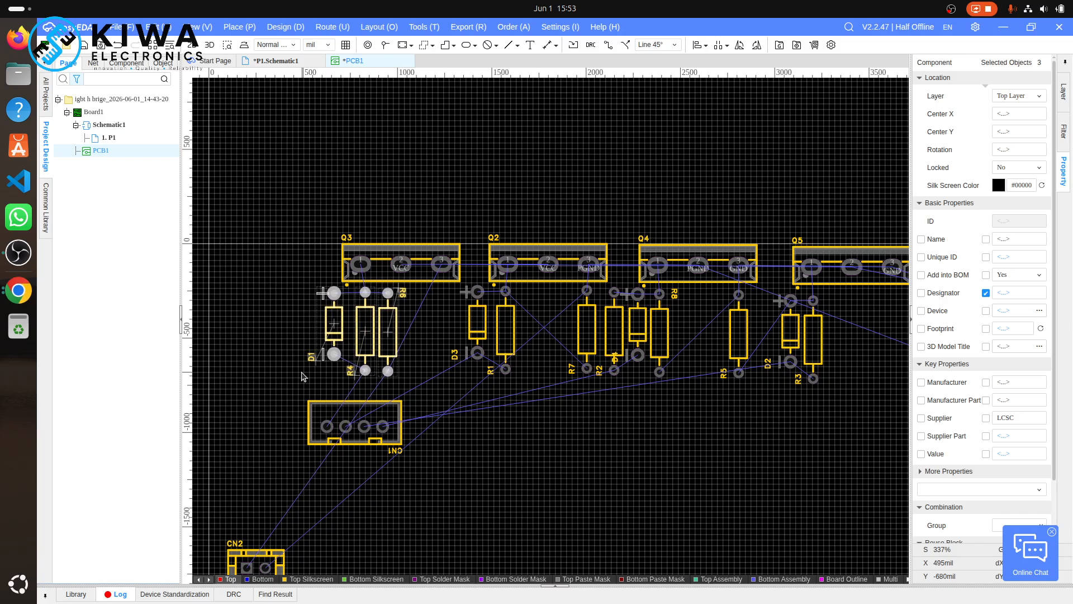
# - Nudge D1, R4 and R6 slightly left, and move connector CN1 up beneath them, centred at 785 mil, -900 mil
pyautogui.press('Left')
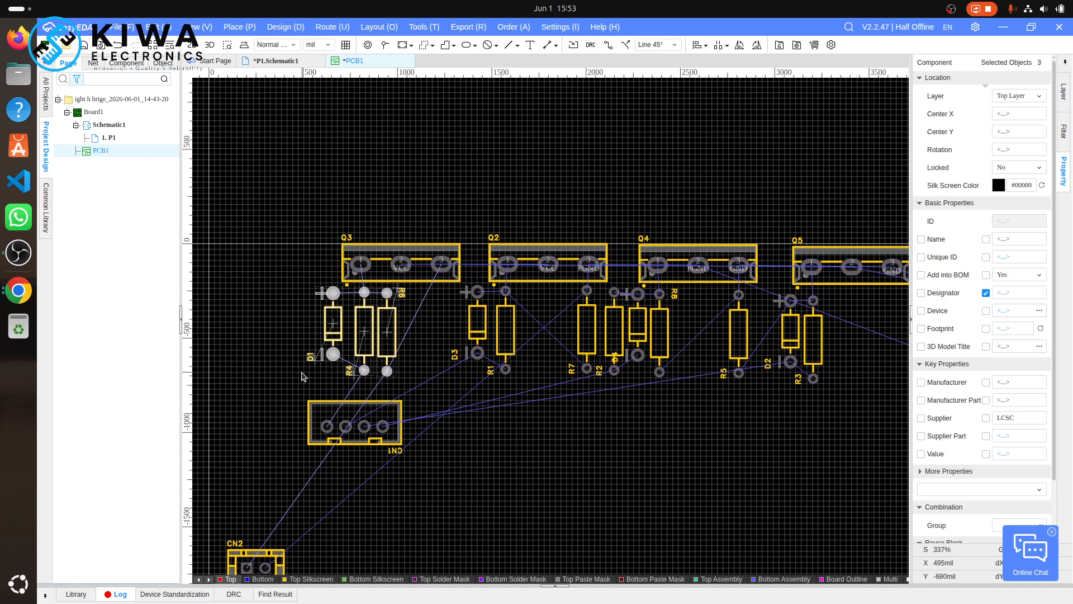
pyautogui.click(463, 457)
pyautogui.moveTo(395, 419); pyautogui.dragTo(397, 403)
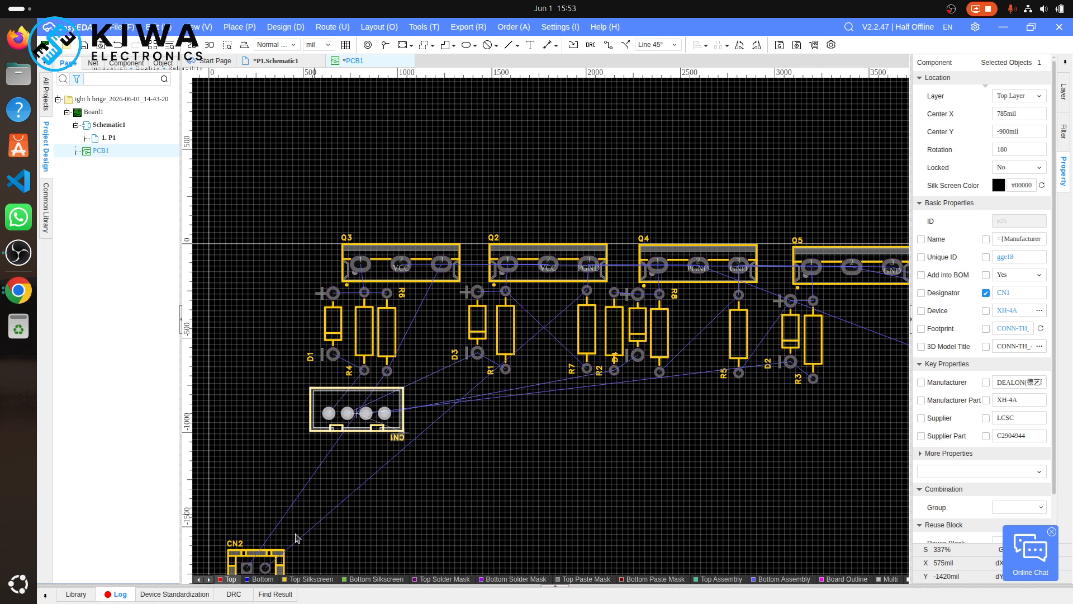
# - Move connector CN2 beside CN1 and level with it, centred at 1355 mil, -855 mil
pyautogui.moveTo(274, 558); pyautogui.dragTo(481, 398)
pyautogui.press('Up')
pyautogui.press('Up')
pyautogui.press('Up')
pyautogui.press('Up')
pyautogui.press('Up')
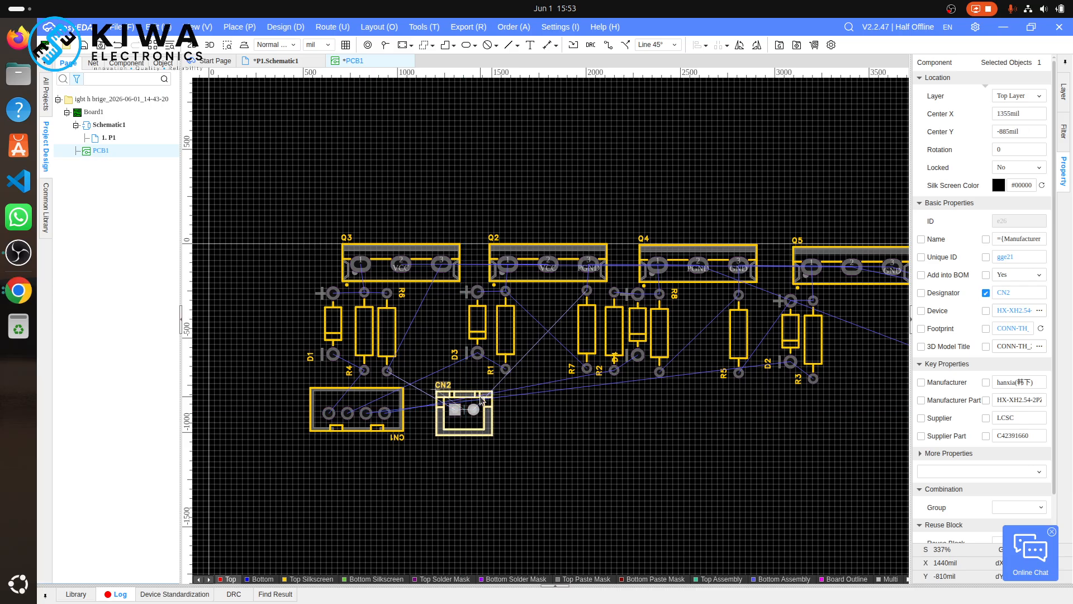
pyautogui.press('Up')
pyautogui.press('Up')
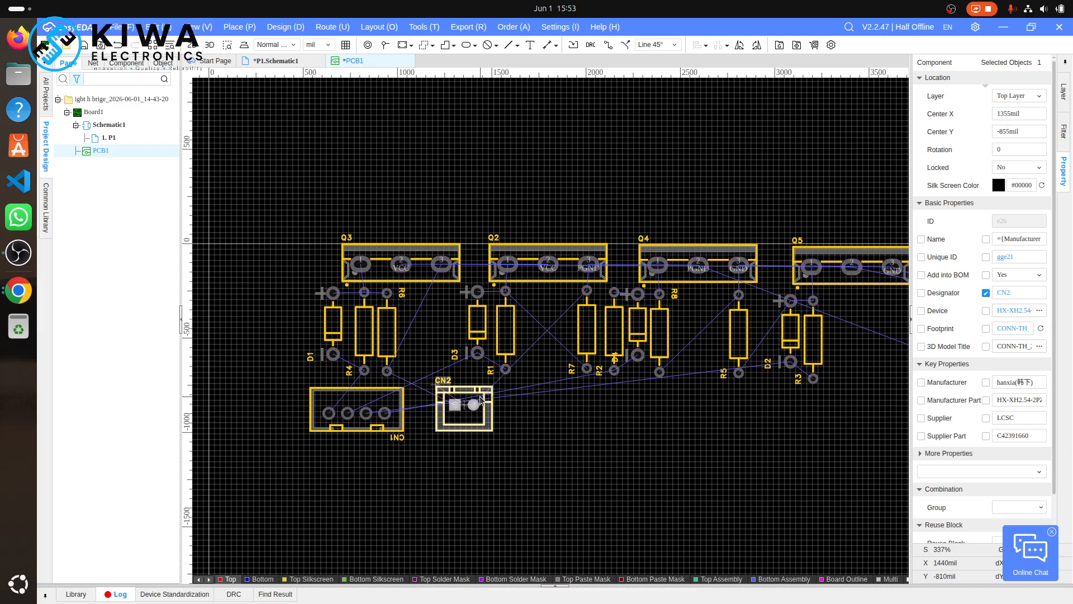
# - Shift CN1 and CN2 down together to leave more space below the resistors and diodes
pyautogui.moveTo(519, 414); pyautogui.dragTo(245, 456)
pyautogui.press('Down')
pyautogui.press('Down')
pyautogui.press('Down')
pyautogui.press('Down')
pyautogui.press('Down')
pyautogui.press('Down')
pyautogui.press('Down')
pyautogui.press('Down')
pyautogui.press('Down')
pyautogui.press('Down')
pyautogui.press('Down')
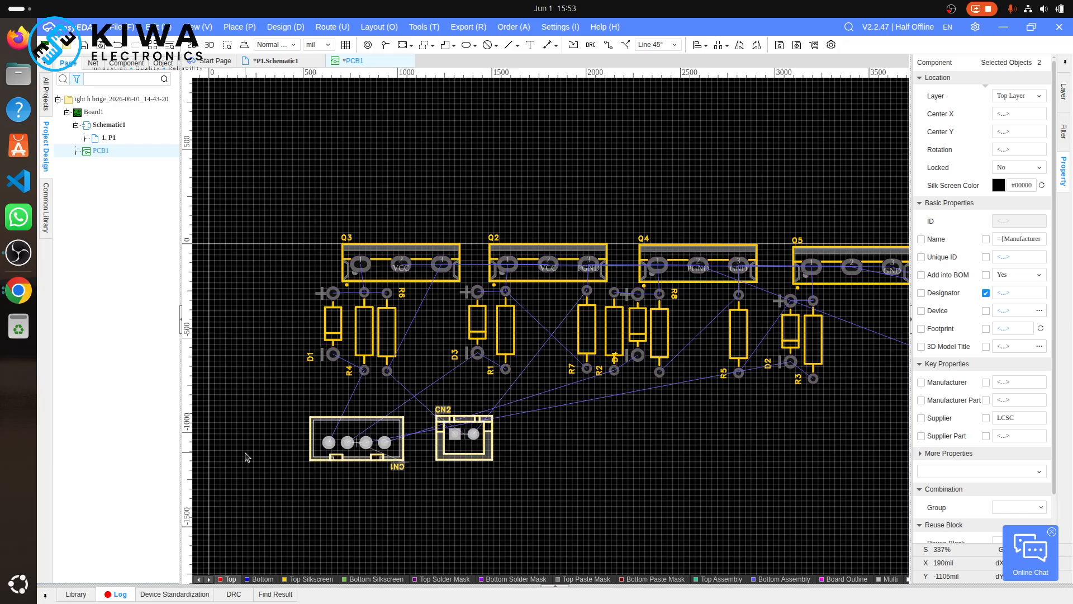
pyautogui.click(552, 440)
# - Rotate capacitor C1 to 90° and place it below and left of C2, centred at 4390 mil, -940 mil
pyautogui.scroll(-4, 552, 440)
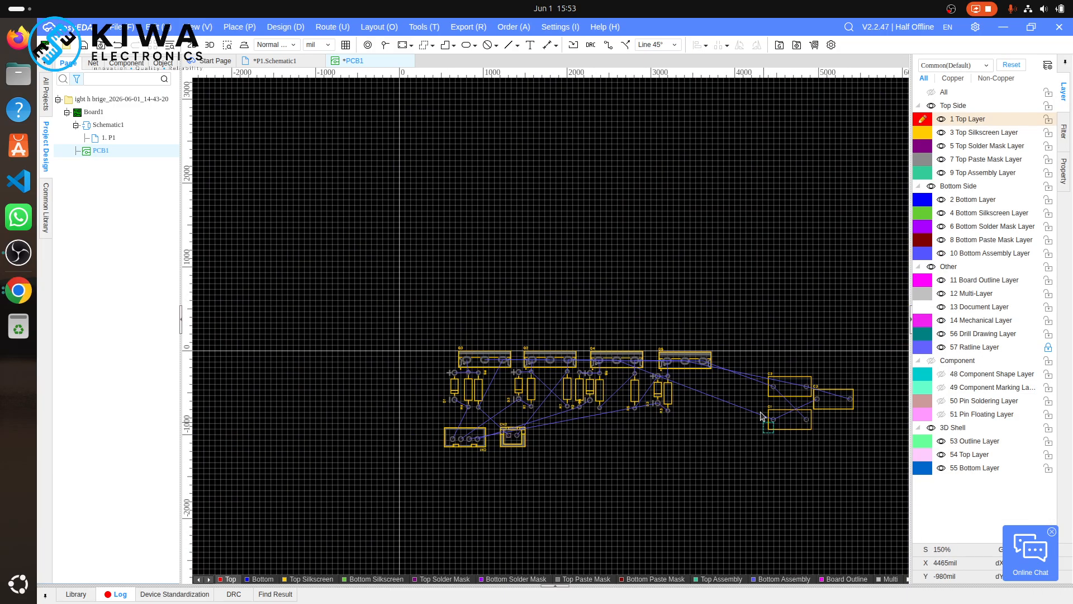
pyautogui.scroll(8, 801, 429)
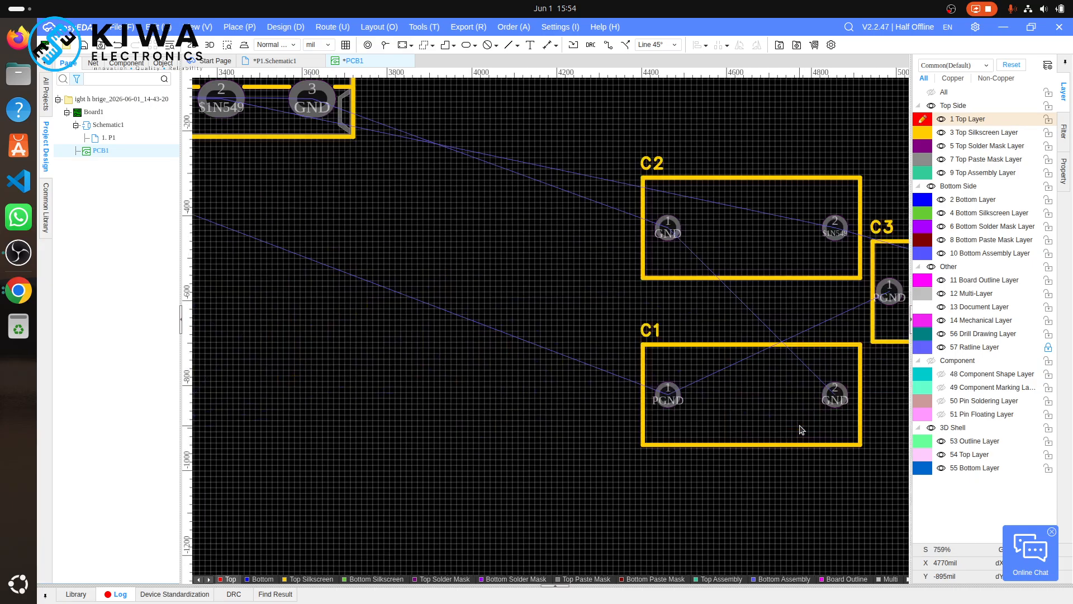
pyautogui.click(774, 397)
pyautogui.moveTo(769, 400); pyautogui.dragTo(659, 446)
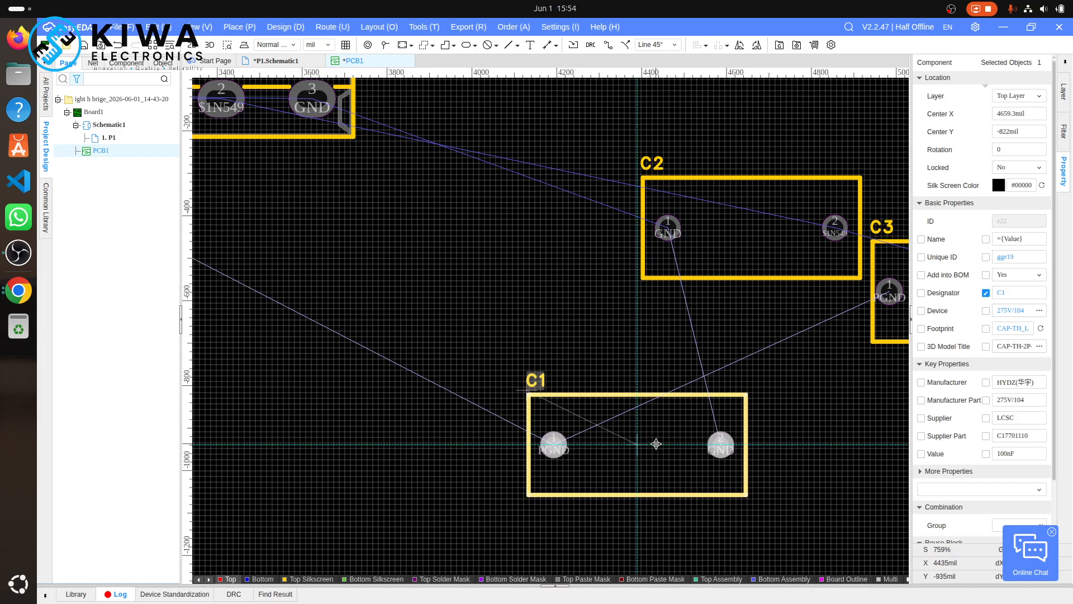
pyautogui.press('r')
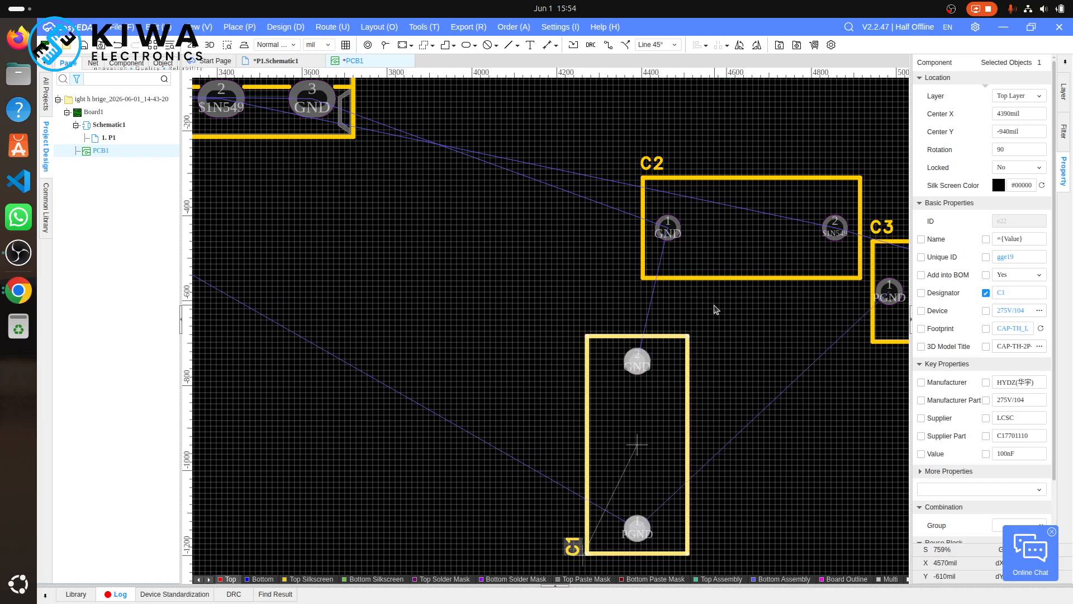
# - Rotate capacitor C2 to 90° and place it directly above C1, centred at 4395 mil, -400 mil
pyautogui.click(720, 258)
pyautogui.press('r')
pyautogui.moveTo(711, 234); pyautogui.dragTo(619, 221)
pyautogui.scroll(-5, 621, 222)
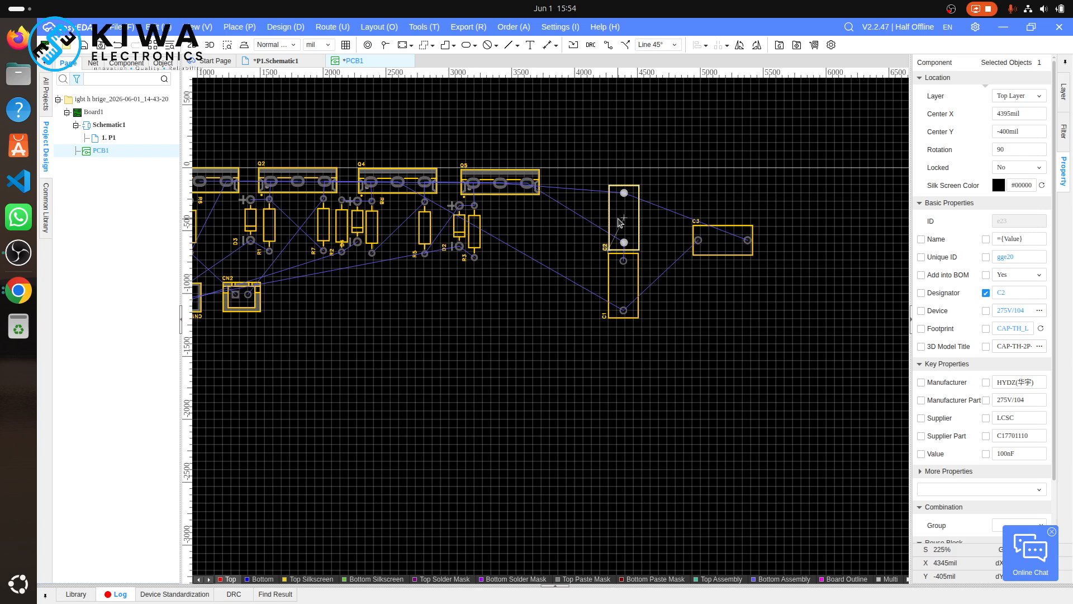
# - Rotate capacitor C3 to 90°, place it just right of C1 and C2, and save the PCB
pyautogui.click(717, 245)
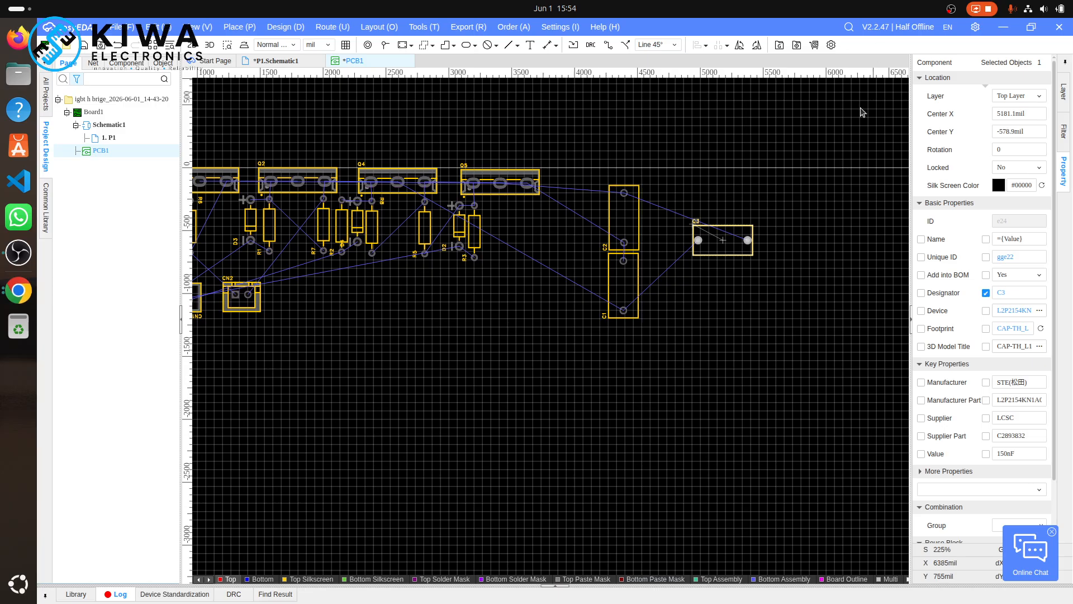
pyautogui.press('space')
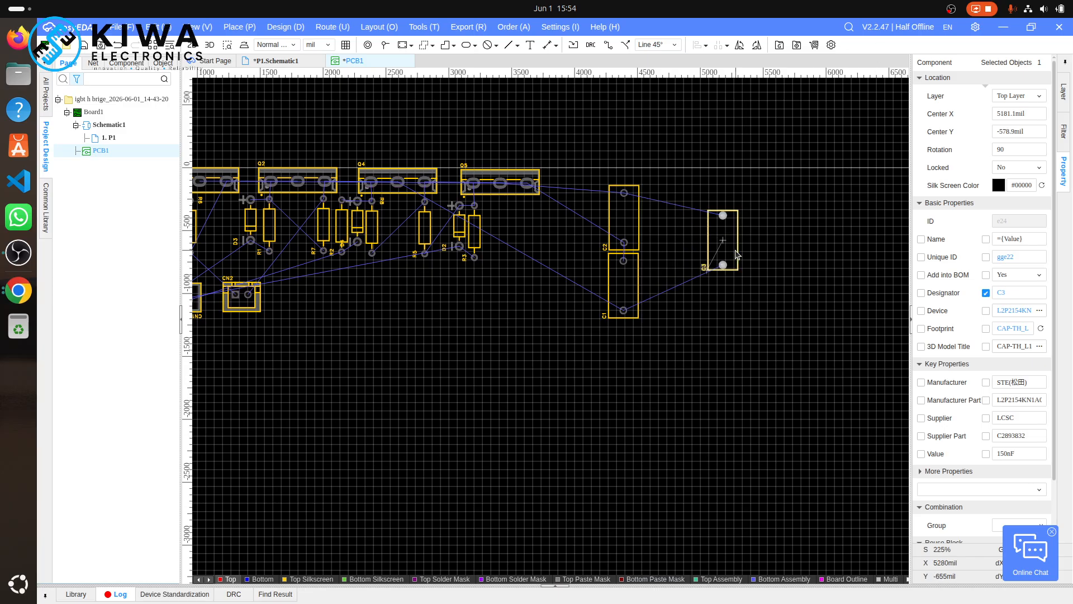
pyautogui.moveTo(725, 239); pyautogui.dragTo(675, 243)
pyautogui.hotkey('ctrl', 's')
# - Shift C1, C2 and C3 left together, closer to Q5
pyautogui.moveTo(706, 175); pyautogui.dragTo(596, 333)
pyautogui.press('Left')
pyautogui.press('Left')
pyautogui.press('Left')
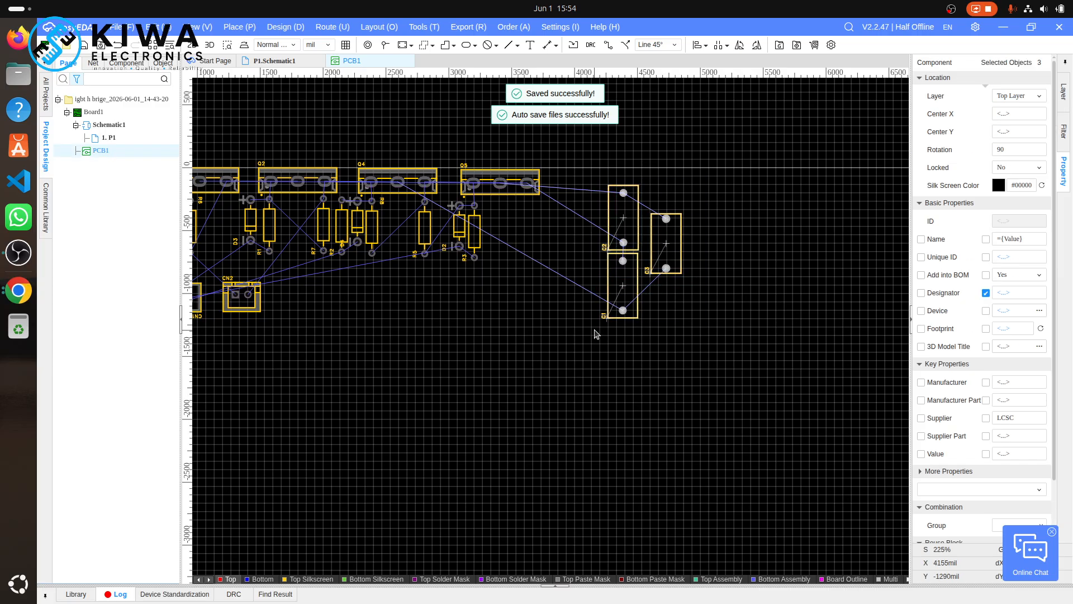
pyautogui.press('Left')
pyautogui.press('Left')
pyautogui.press('Left')
pyautogui.press('Left')
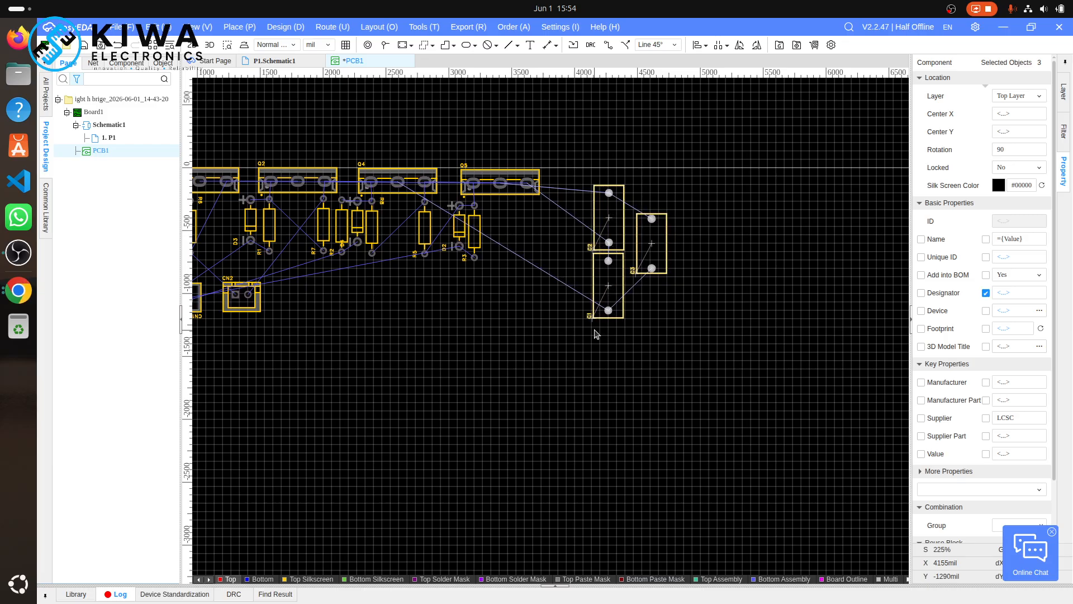
pyautogui.press('Left')
pyautogui.press('Left')
pyautogui.press('Left')
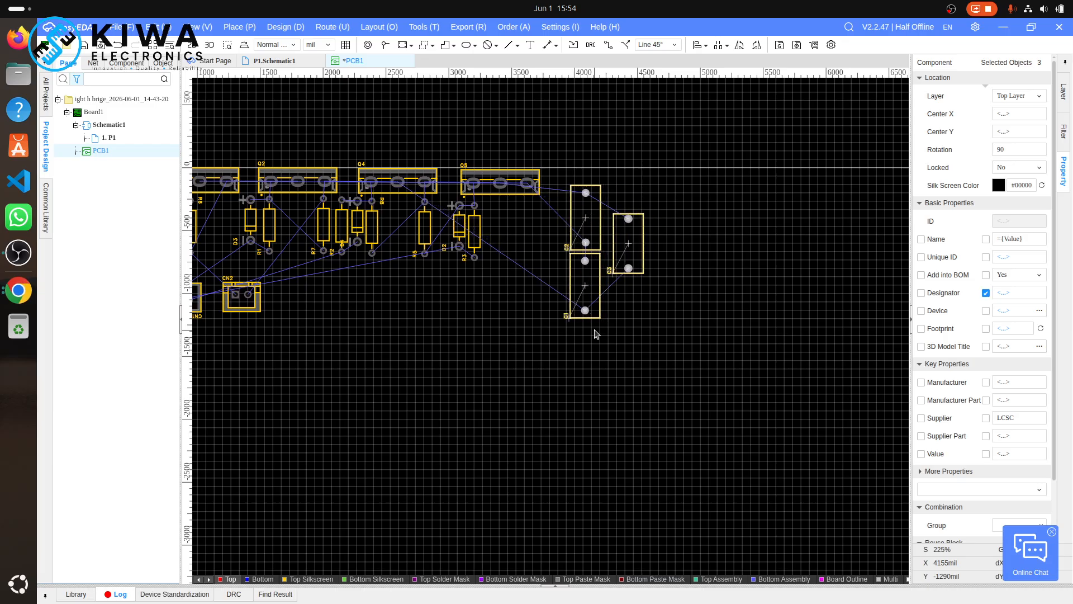
# - Adjust the height of the C1, C2 and C3 group, leaving it slightly higher beside Q5
pyautogui.press('Up')
pyautogui.press('Up')
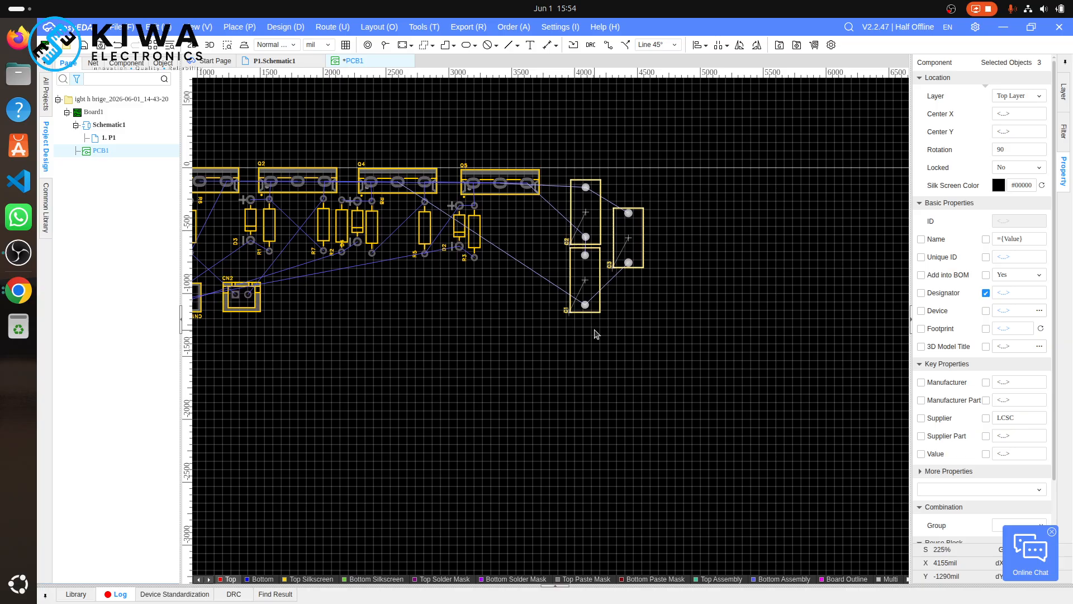
pyautogui.press('Up')
pyautogui.press('Up')
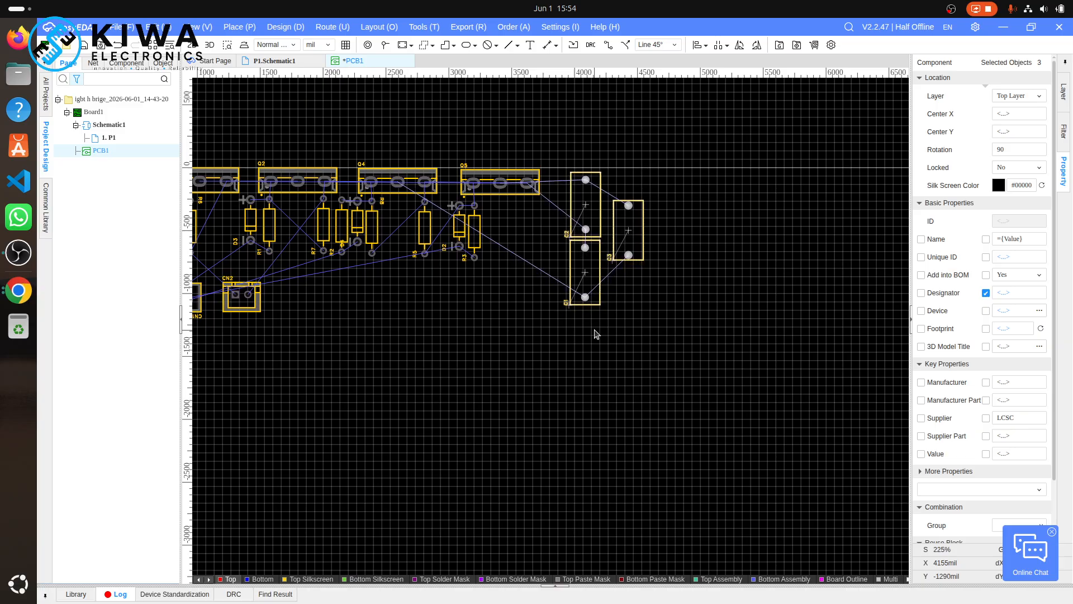
pyautogui.press('Down')
pyautogui.press('Down')
pyautogui.press('Down')
pyautogui.press('Down')
pyautogui.press('Down')
pyautogui.press('Down')
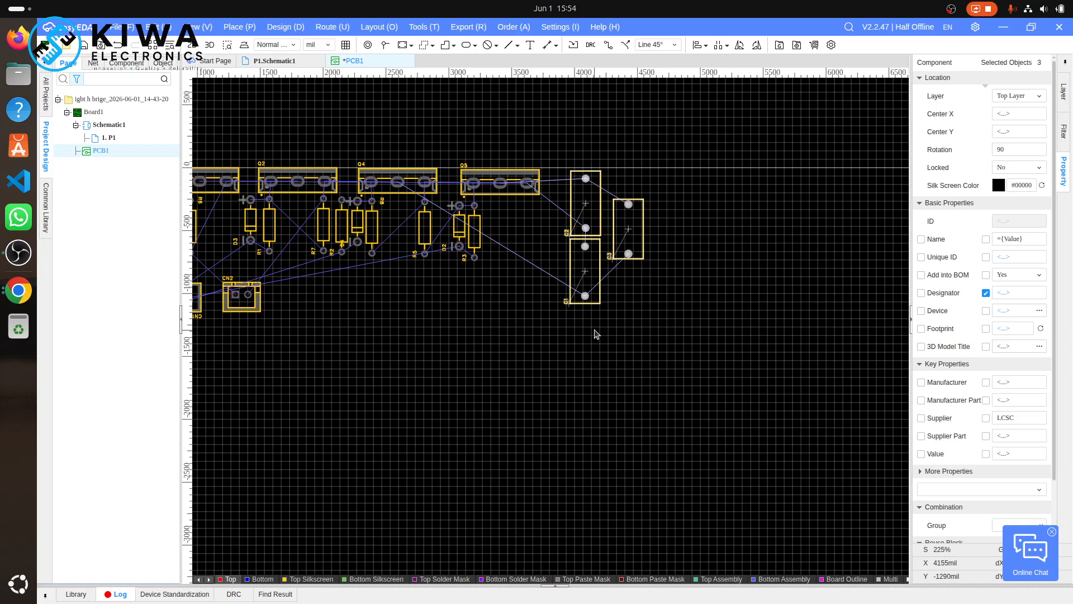
pyautogui.press('Up')
pyautogui.press('Up')
pyautogui.press('Up')
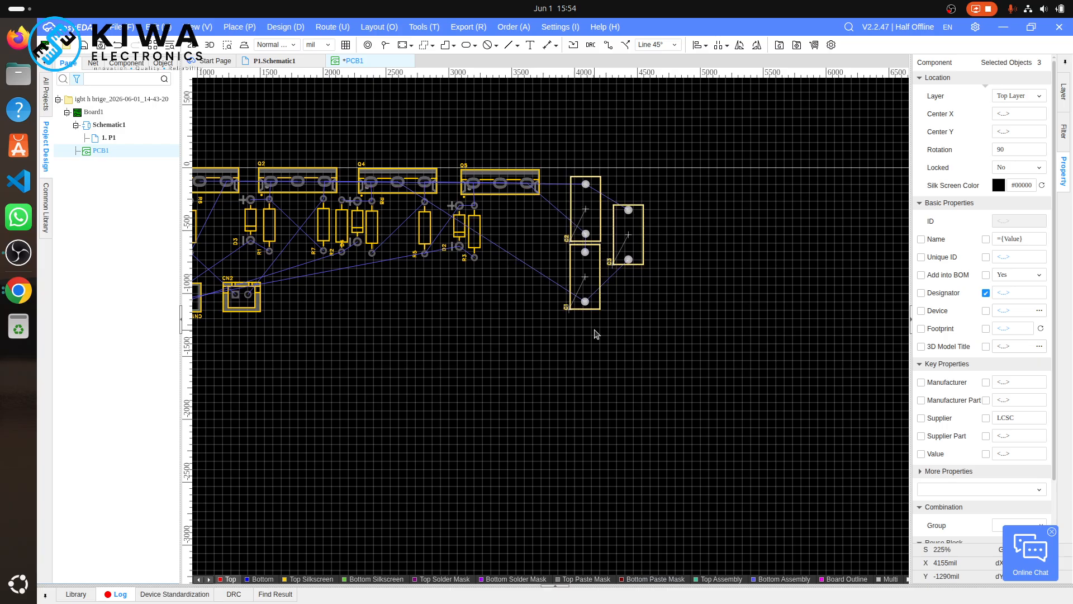
pyautogui.click(743, 363)
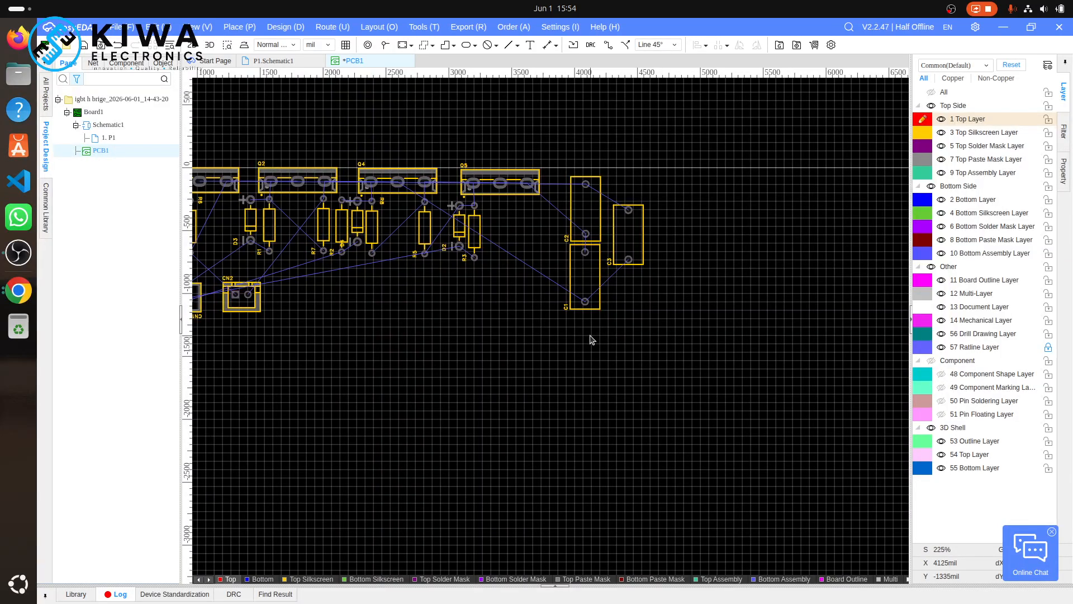
# - Inspect the component placement in the 3D view from several angles and return to the PCB layout
pyautogui.click(209, 46)
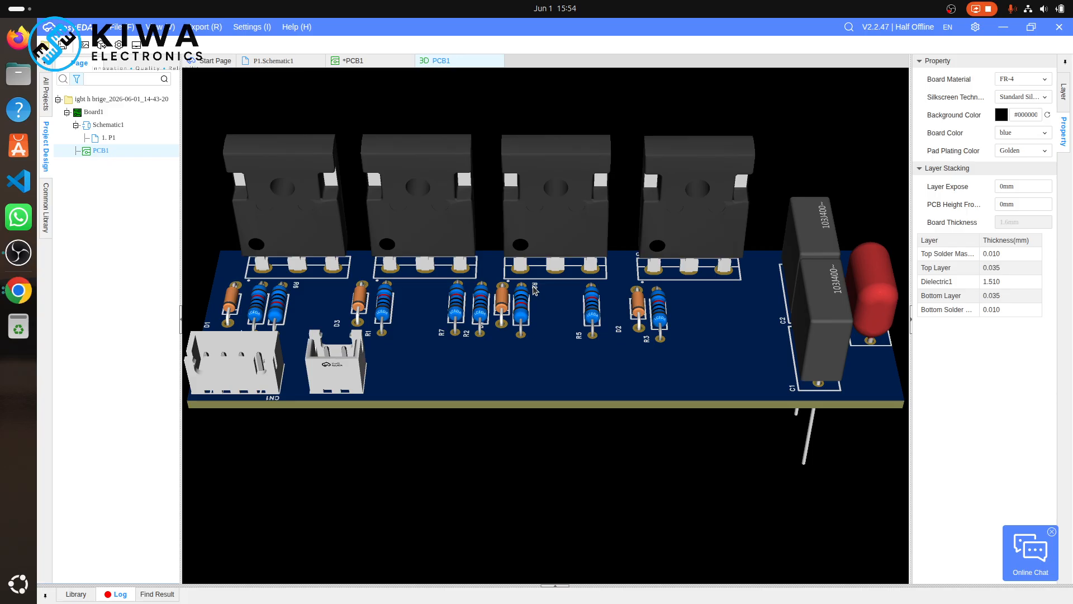
pyautogui.moveTo(530, 309); pyautogui.dragTo(495, 314)
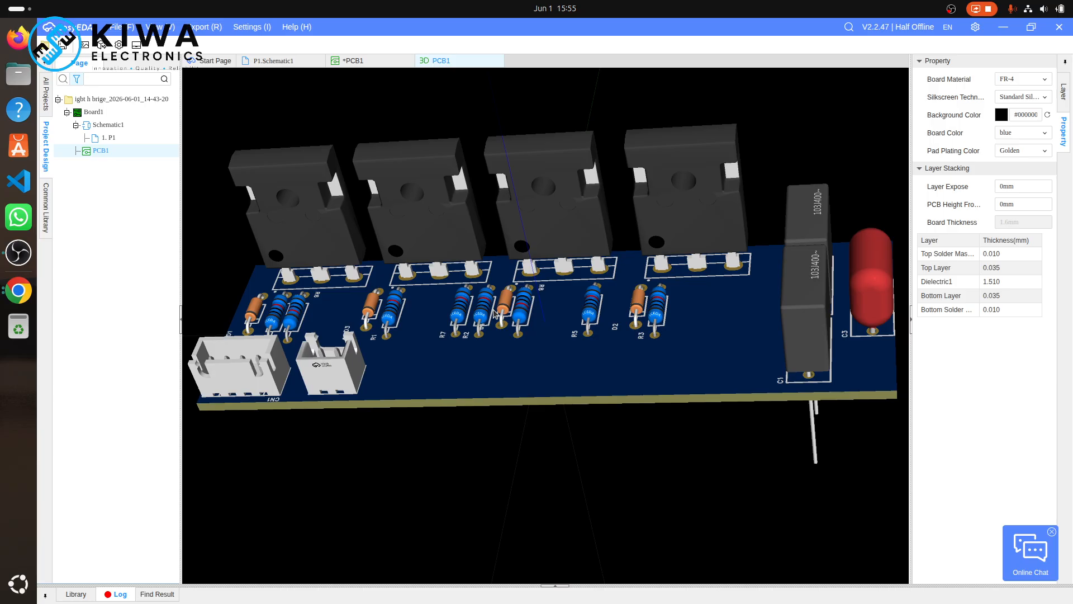
pyautogui.moveTo(495, 314); pyautogui.dragTo(462, 343)
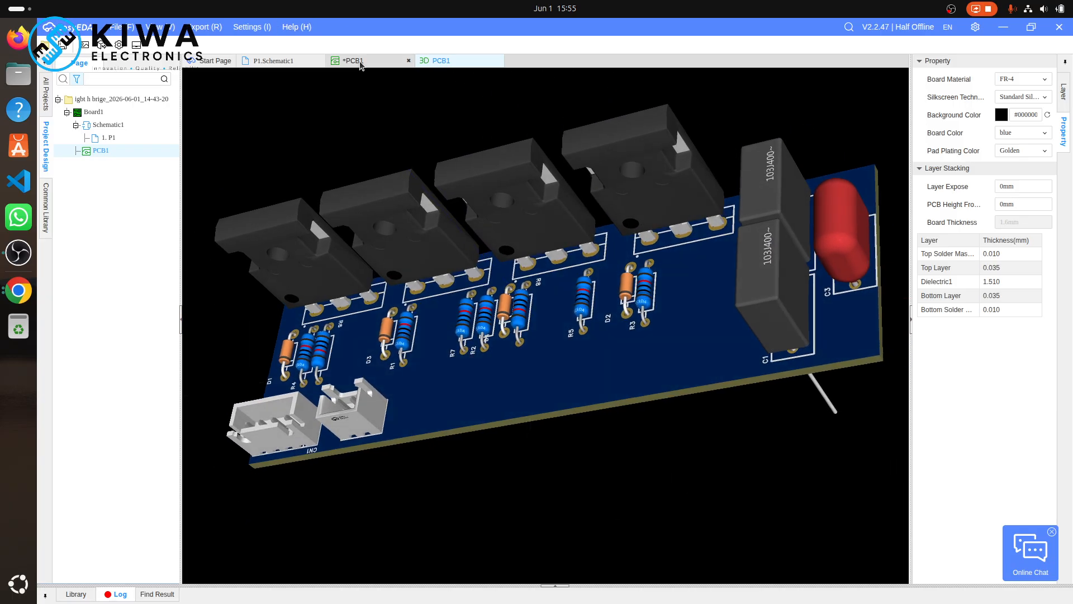
pyautogui.click(358, 60)
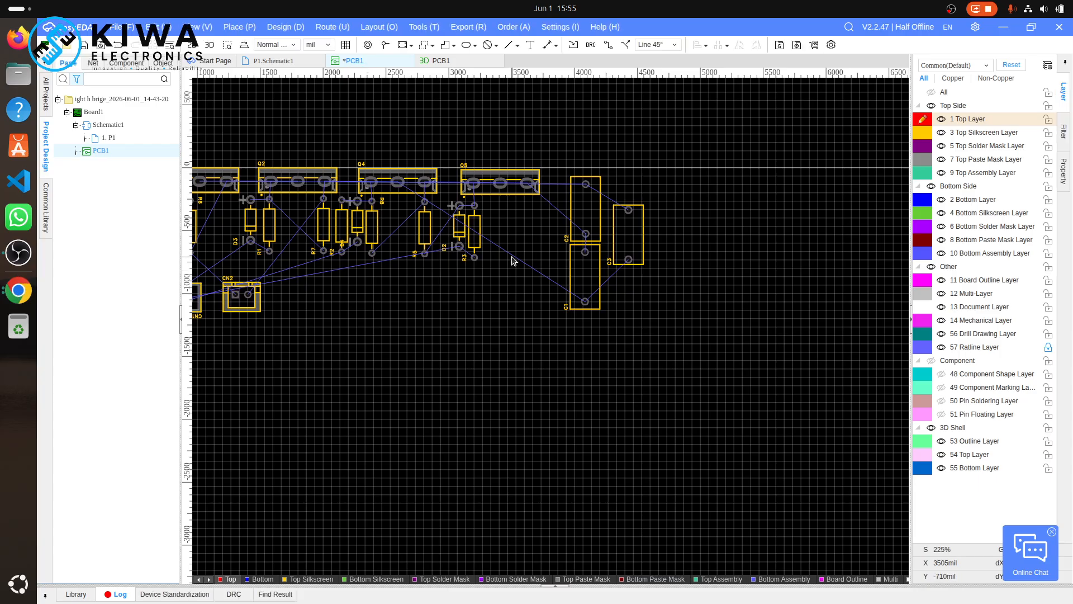
# - Make the Bottom Layer active and start single routing with the start track width set to Customize
pyautogui.scroll(2, 512, 261)
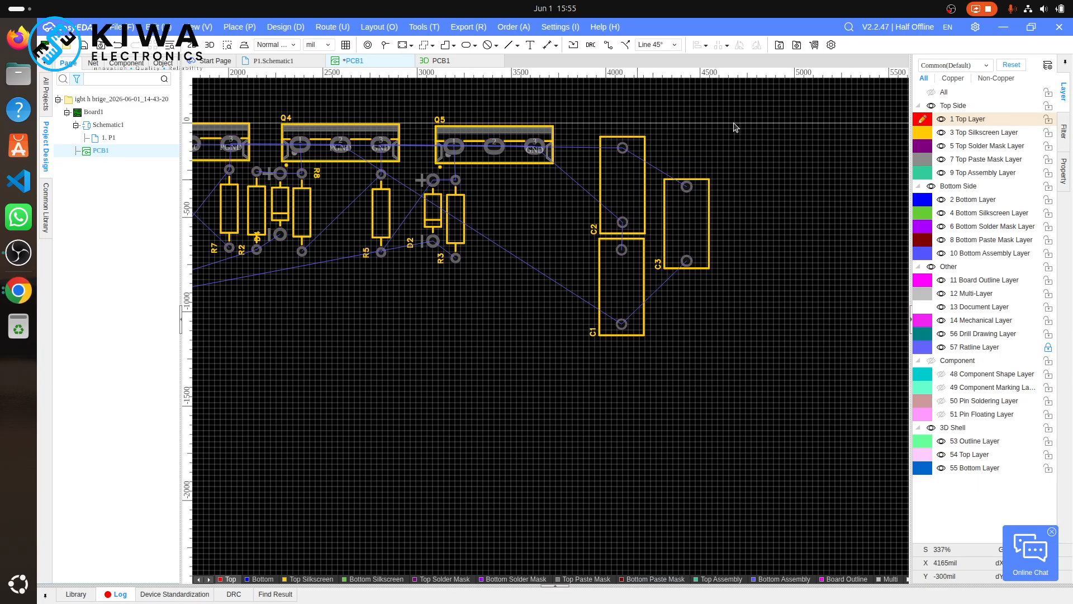
pyautogui.click(984, 200)
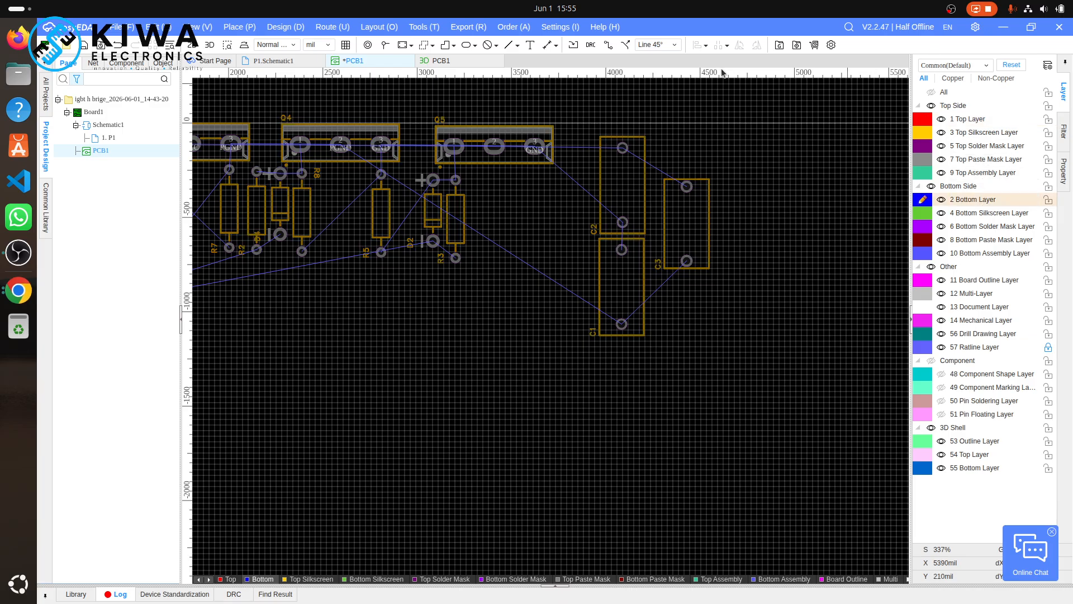
pyautogui.click(608, 46)
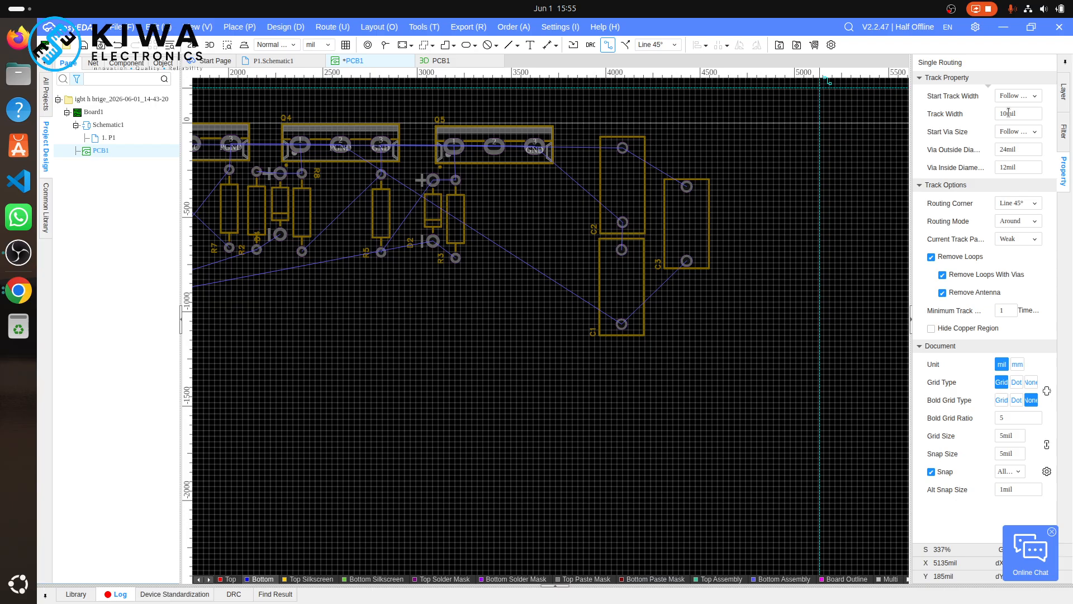
pyautogui.click(1034, 96)
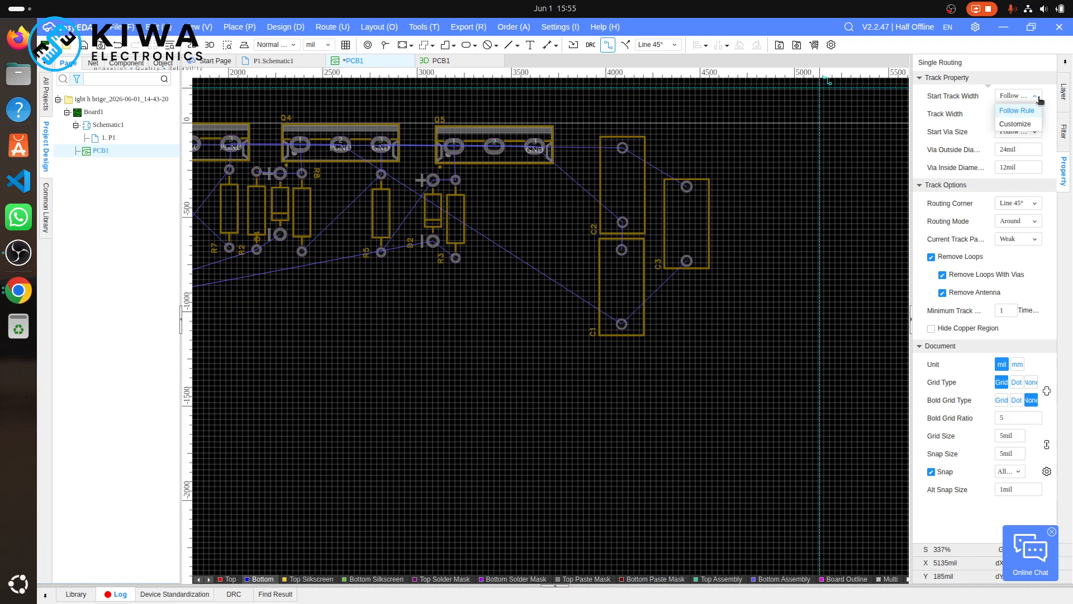
pyautogui.click(1031, 122)
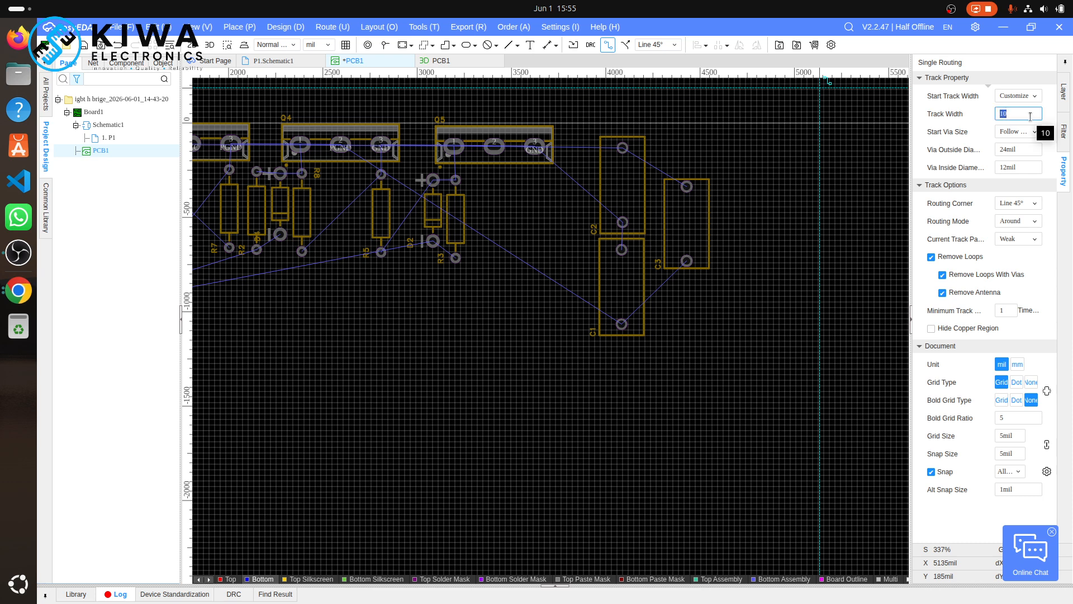
# - Set the track width to 15 mil and try a track from Q5's GND pad toward C2
pyautogui.write('1')
pyautogui.click(540, 147)
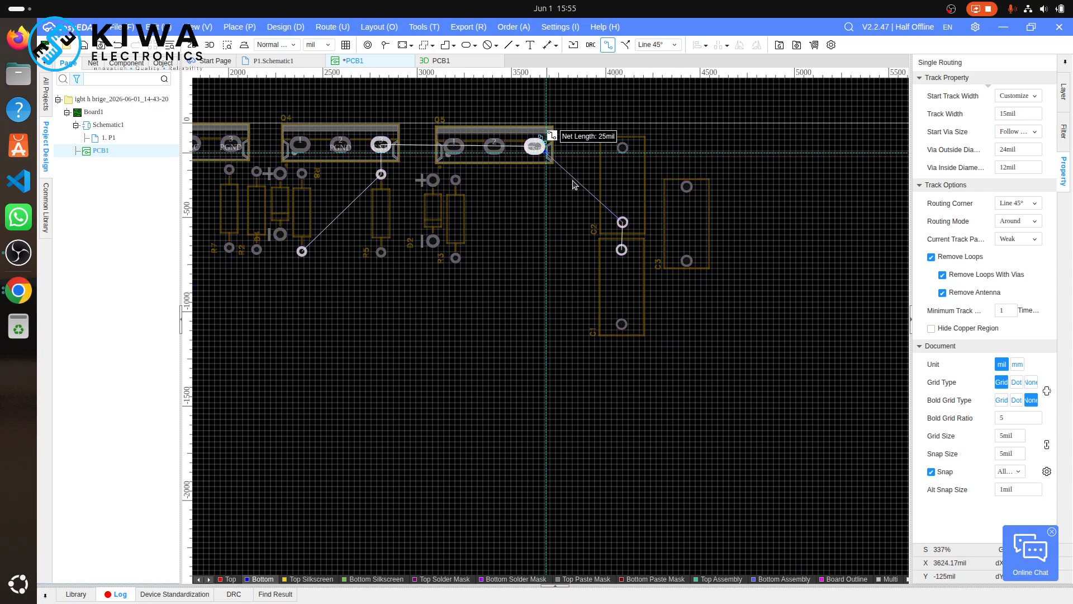
pyautogui.rightClick(596, 202)
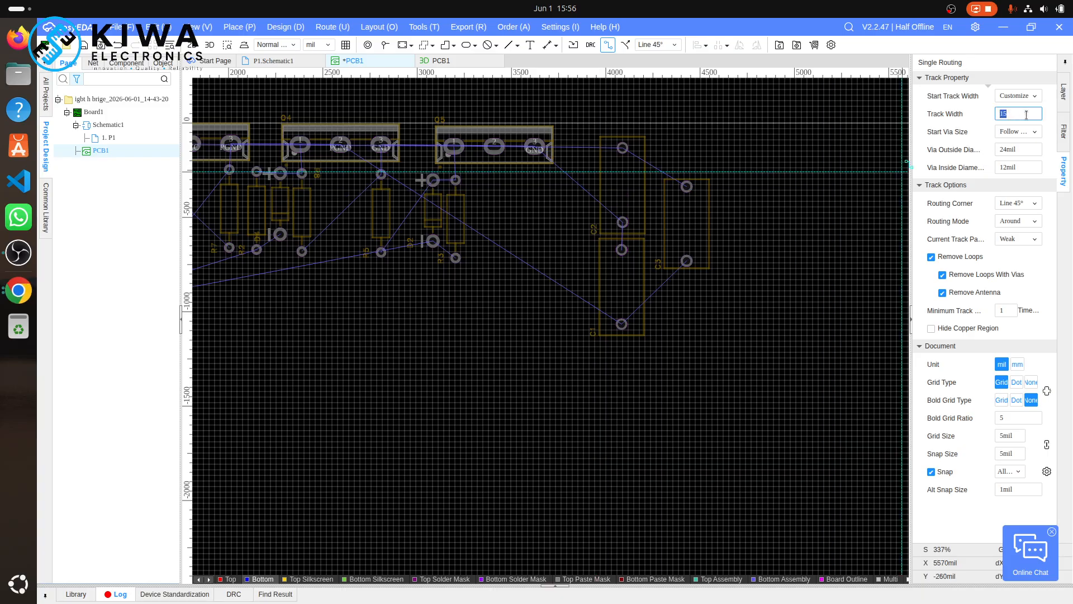
# - Set the track width to 30 mil and try the track from Q5's GND pad to C2's GND pad
pyautogui.write('30mil')
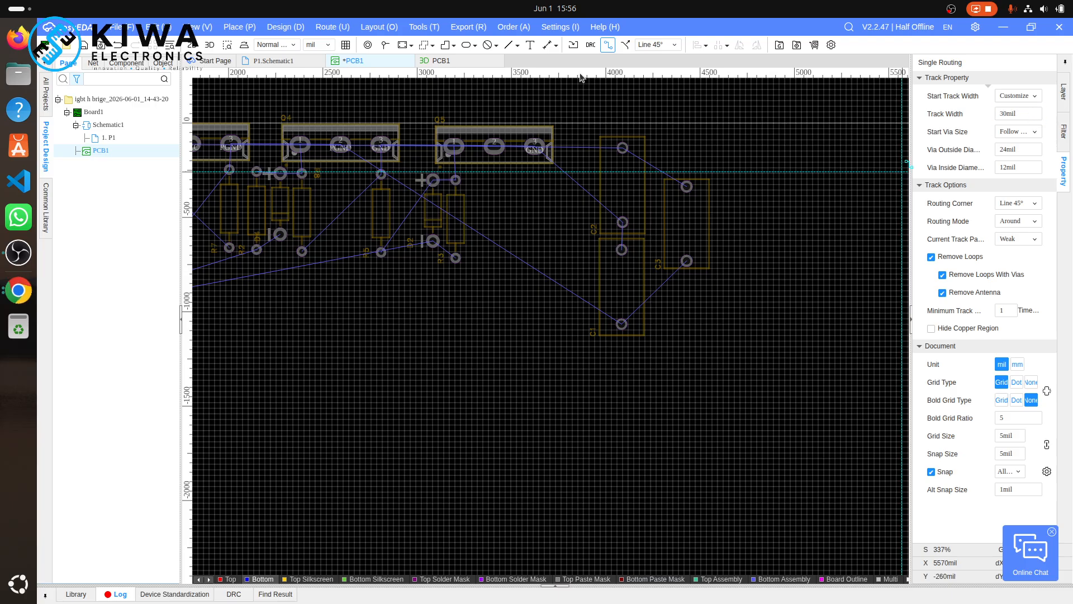
pyautogui.click(535, 146)
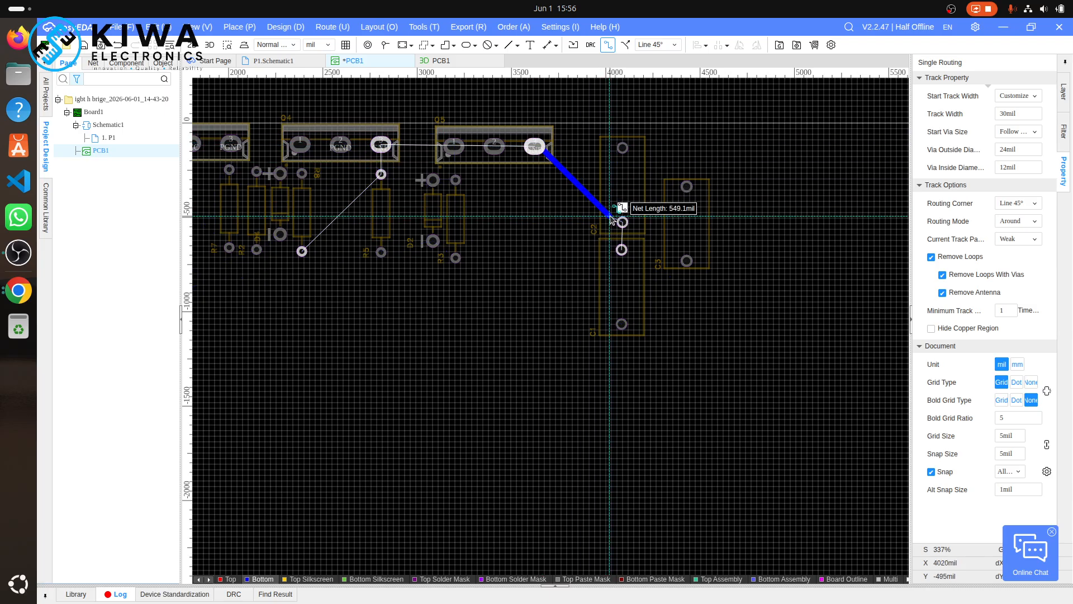
pyautogui.rightClick(617, 215)
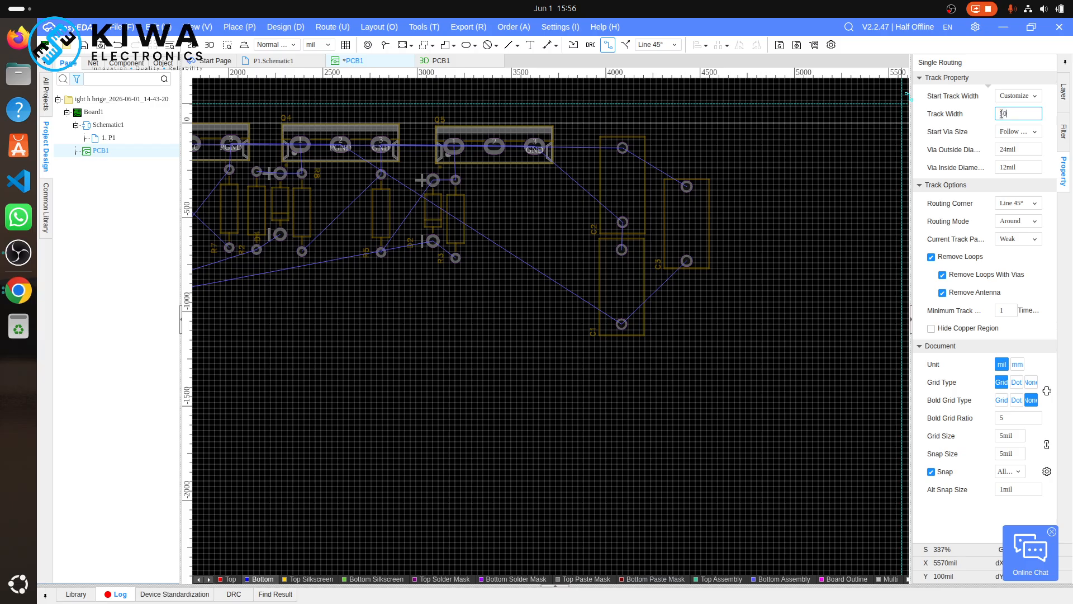
# - Set the track width to 80 mil and try the connection from Q5's GND pad toward C2
pyautogui.click(535, 147)
pyautogui.rightClick(607, 215)
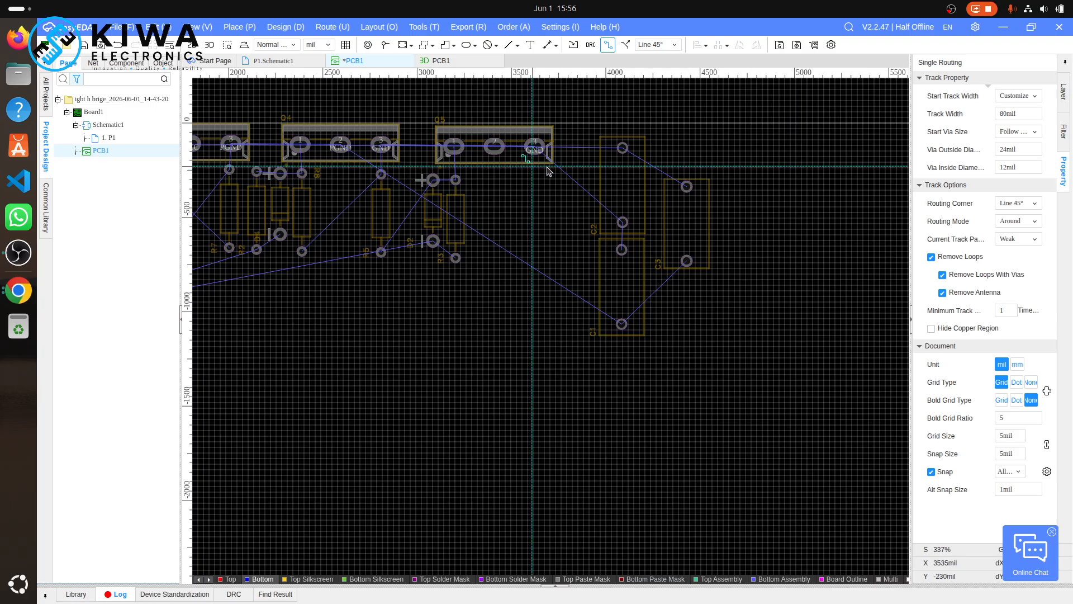
# - Route an 80 mil GND track on the bottom layer from Q5's GND pad to C2's GND pad and on to C1's
pyautogui.click(536, 151)
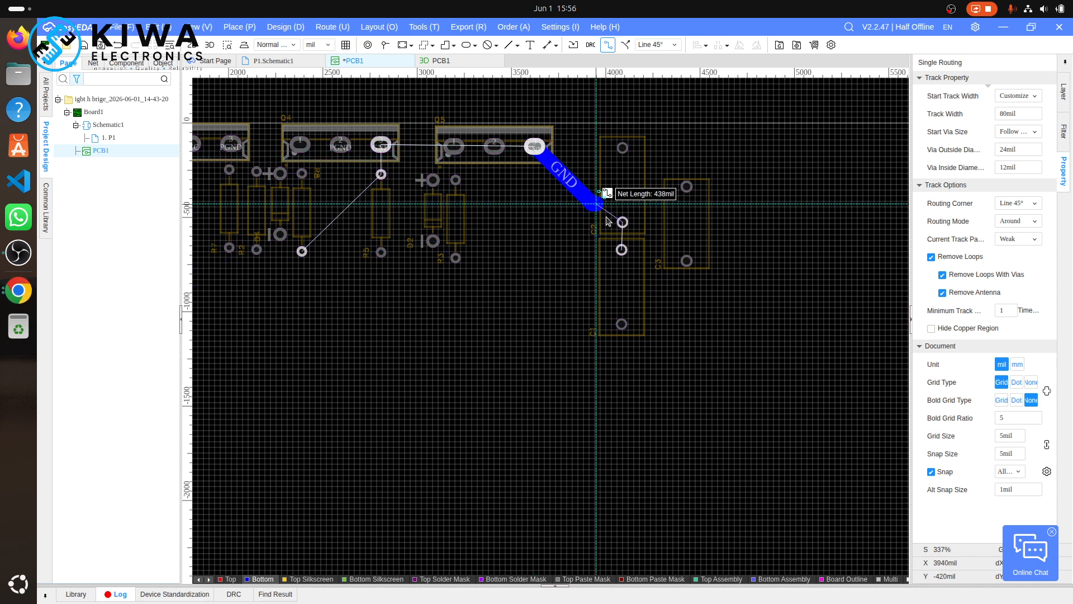
pyautogui.click(623, 222)
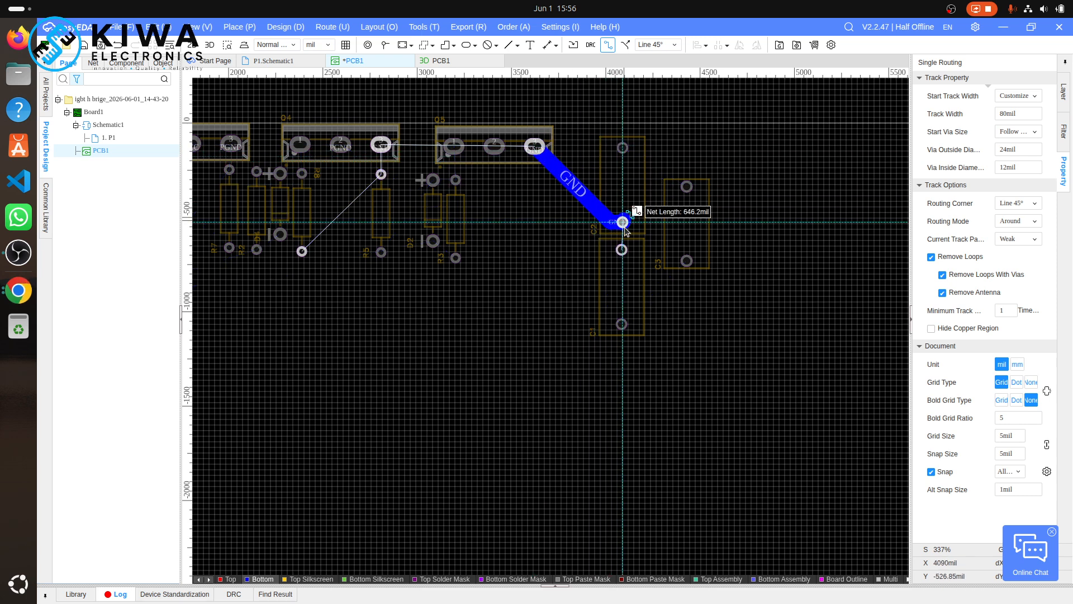
pyautogui.click(623, 251)
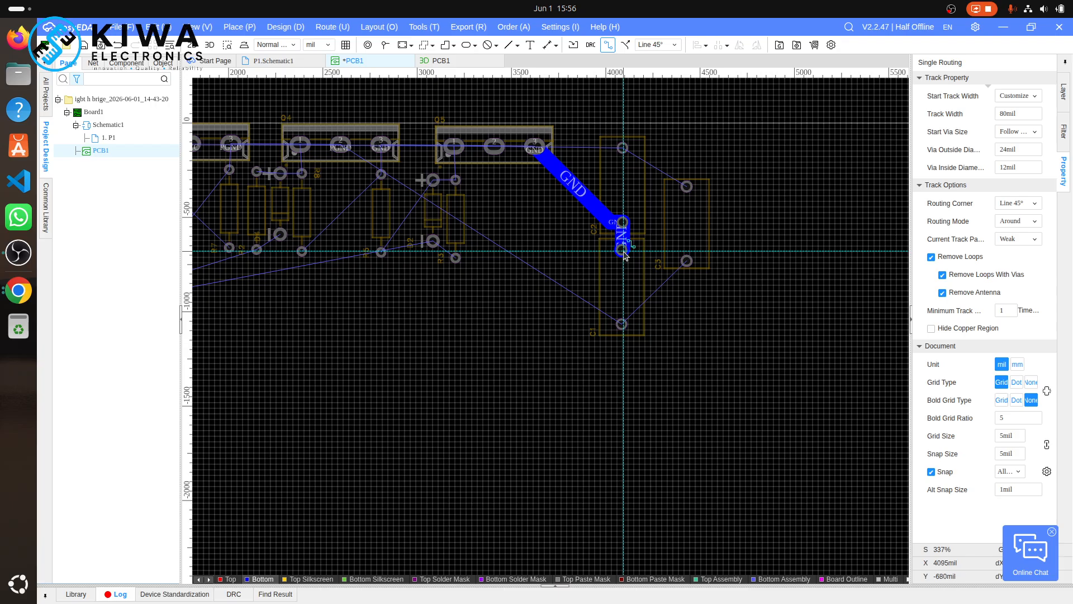
pyautogui.scroll(4, 518, 192)
pyautogui.scroll(-4, 520, 193)
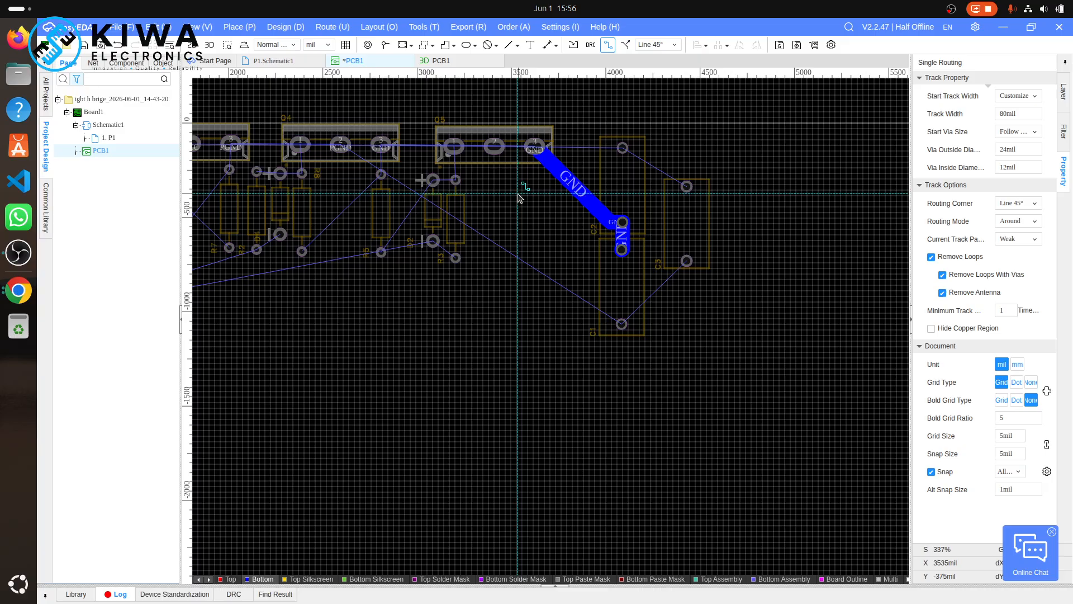
# - Route 80 mil tracks connecting the $1N549 pads of C2 and C3 and the PGND pads of C1 and C3
pyautogui.click(623, 148)
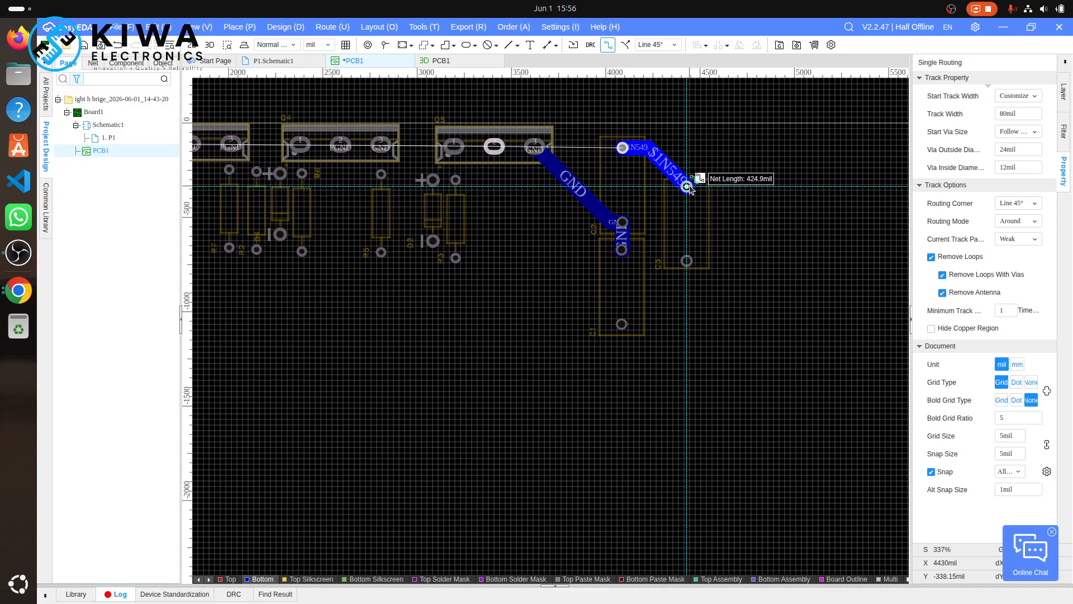
pyautogui.click(687, 186)
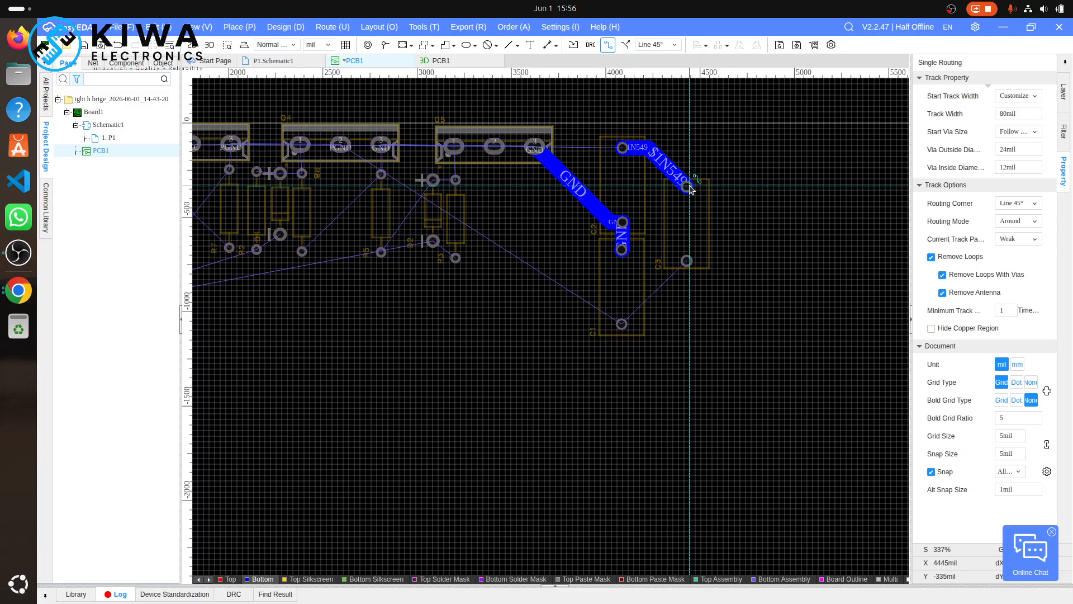
pyautogui.click(622, 323)
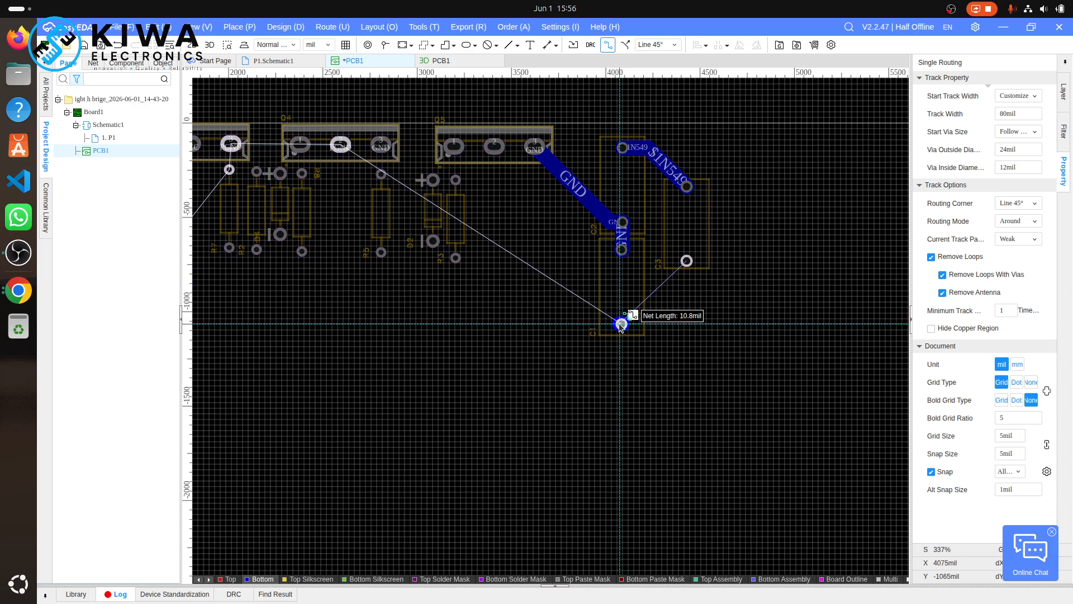
pyautogui.click(686, 260)
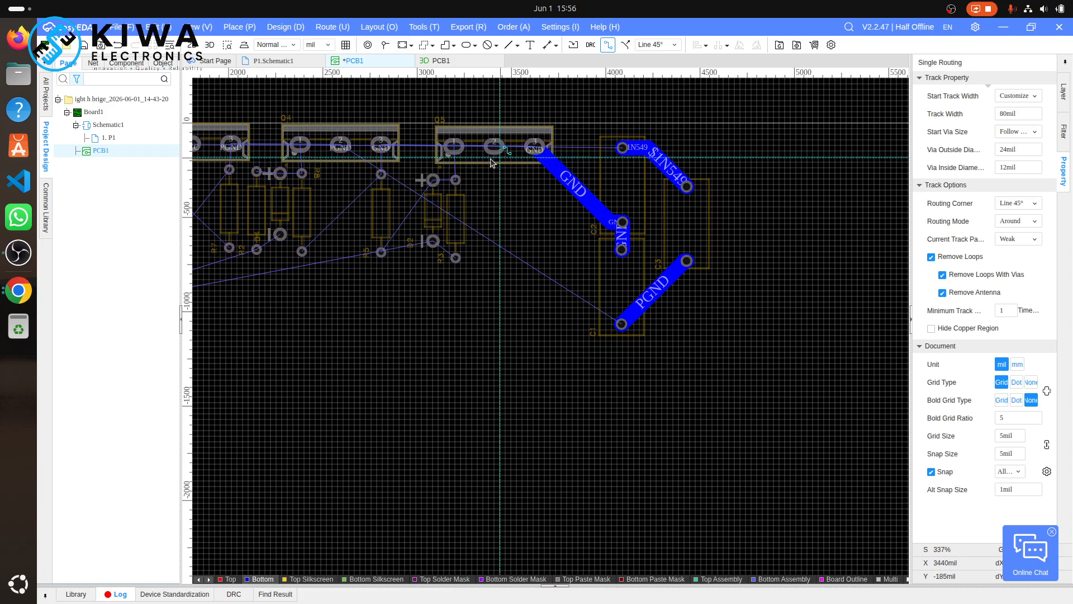
# - Route PGND from Q4's pad 2 below the components to C1, and $1N549 from Q5's pad 2 above GND to C2, 80 mil wide
pyautogui.click(344, 148)
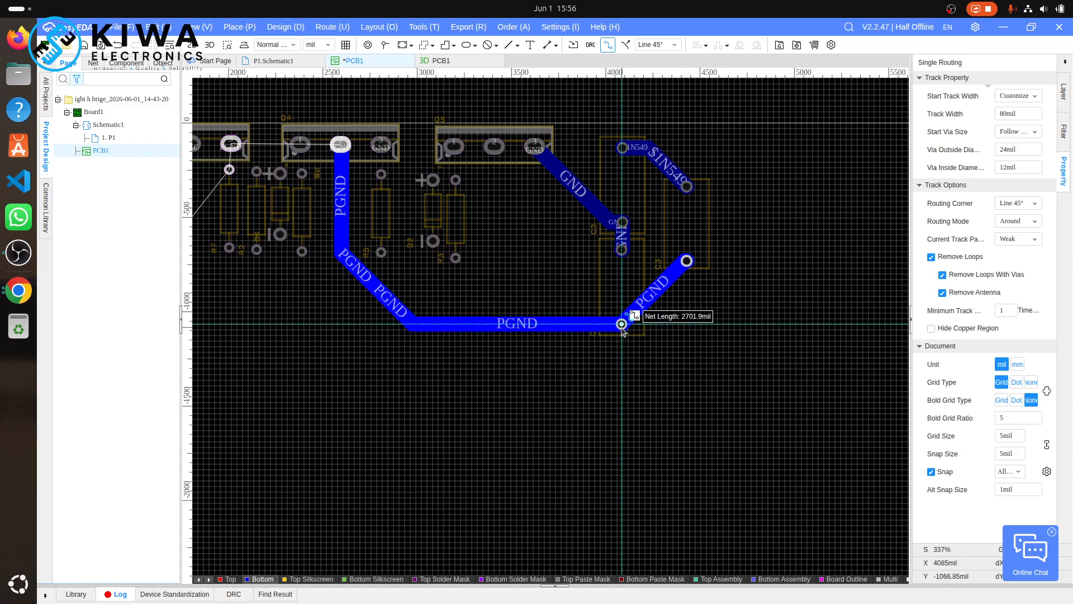
pyautogui.click(621, 327)
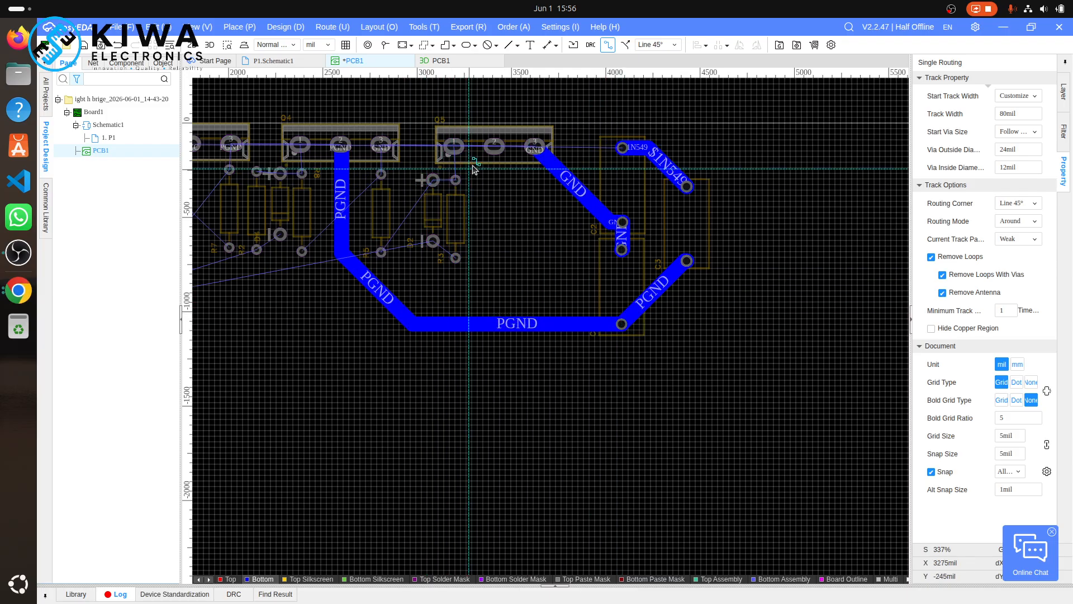
pyautogui.click(493, 153)
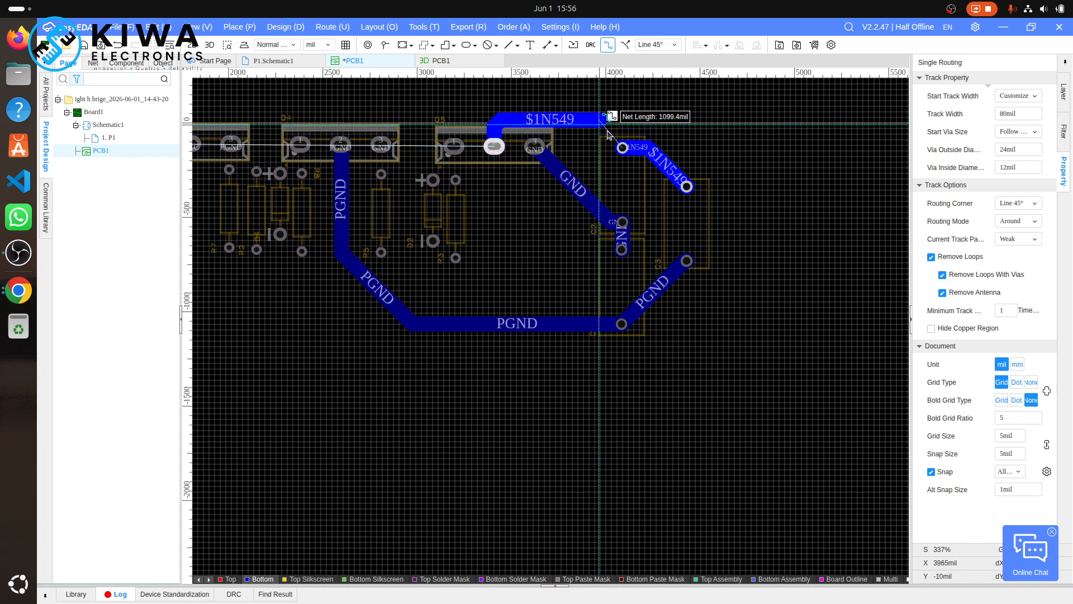
pyautogui.click(622, 149)
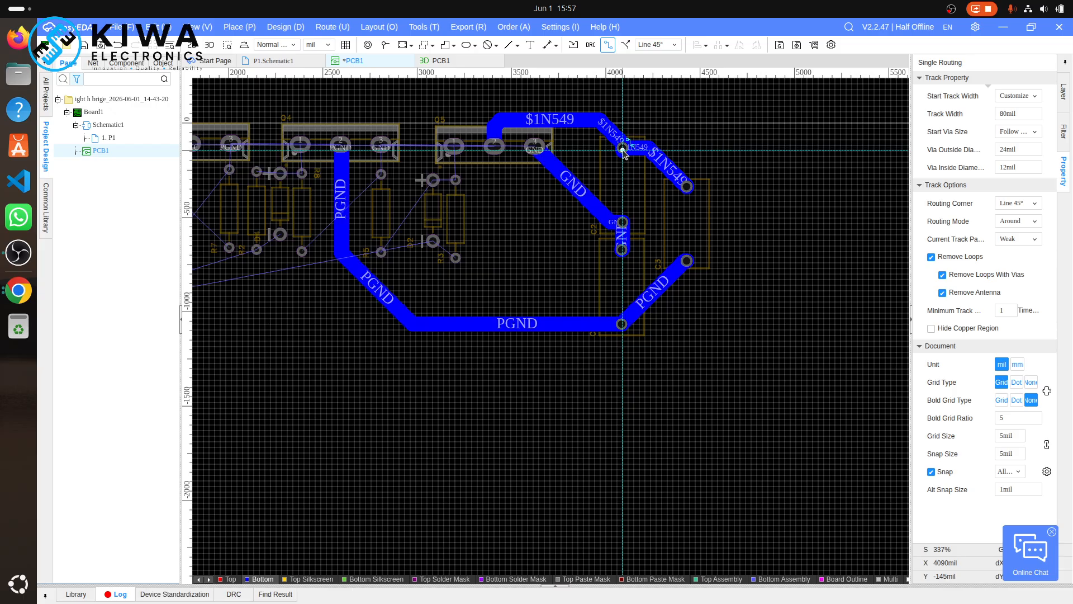
pyautogui.scroll(-2, 362, 161)
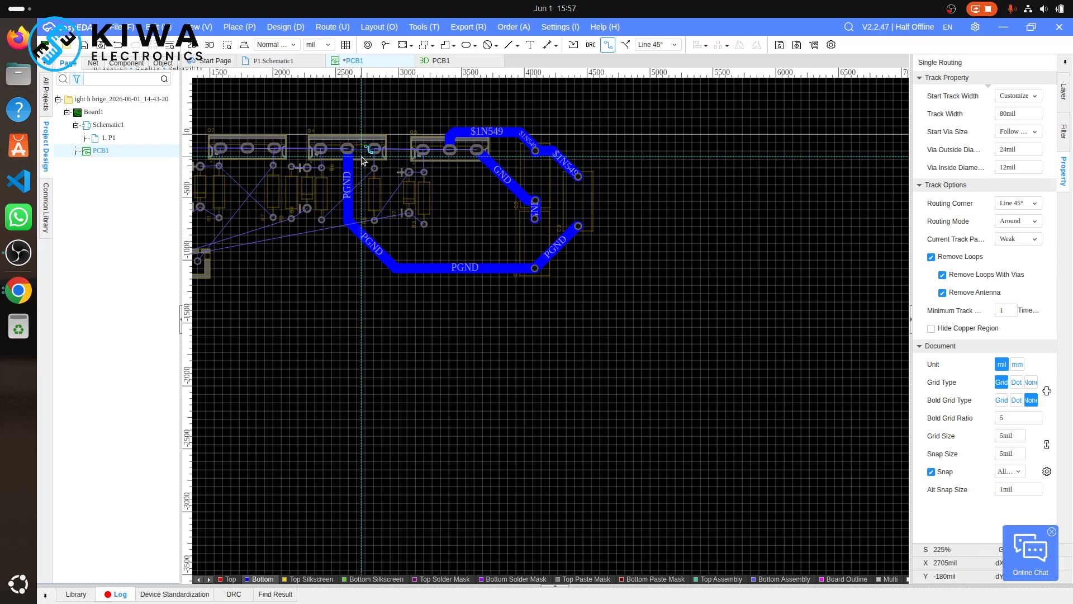
pyautogui.click(221, 148)
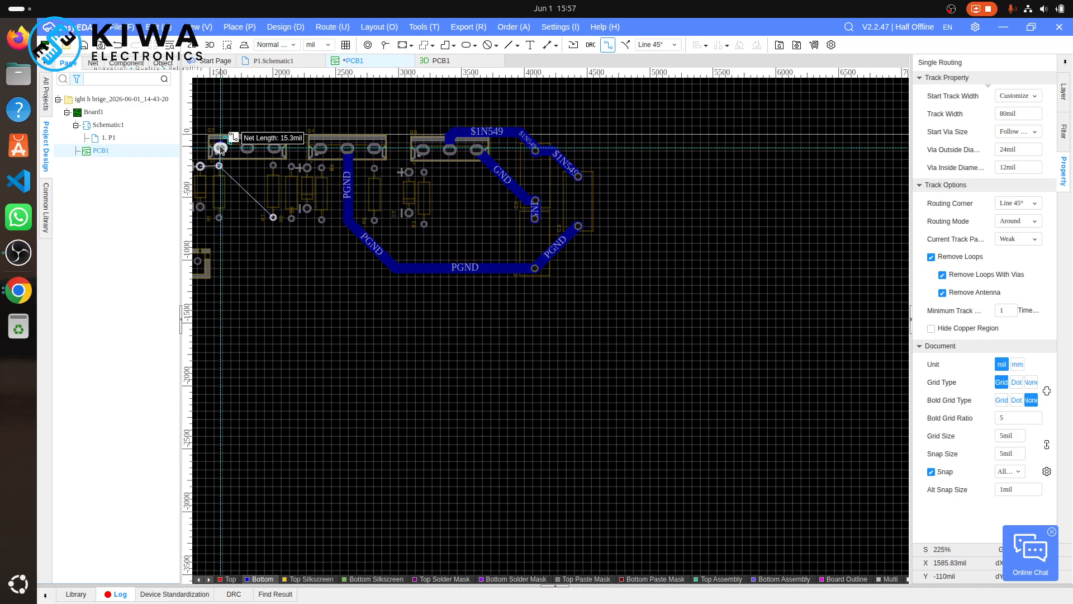
pyautogui.rightClick(221, 148)
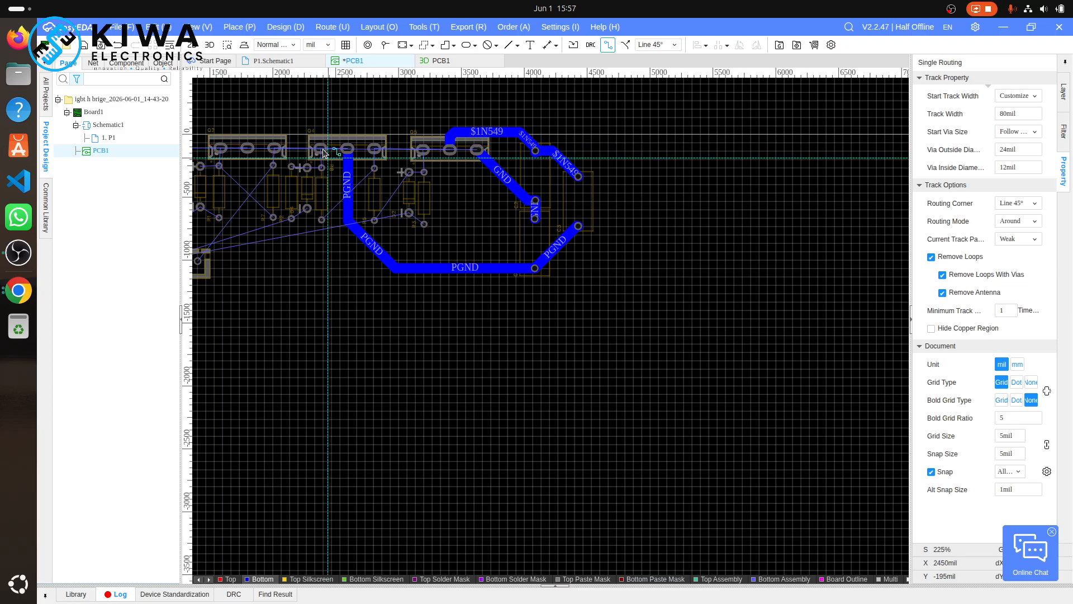
# - Route an 80 mil GND track from Q4's GND pad between R5 and D2, across D2 and R3, to Q5's GND pad
pyautogui.click(374, 150)
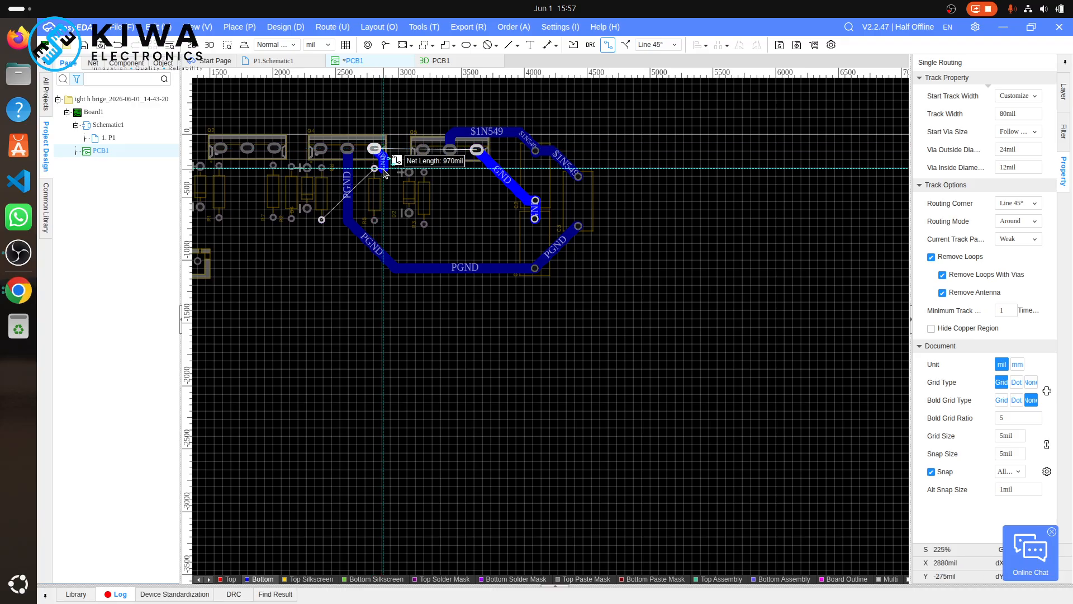
pyautogui.scroll(5, 384, 173)
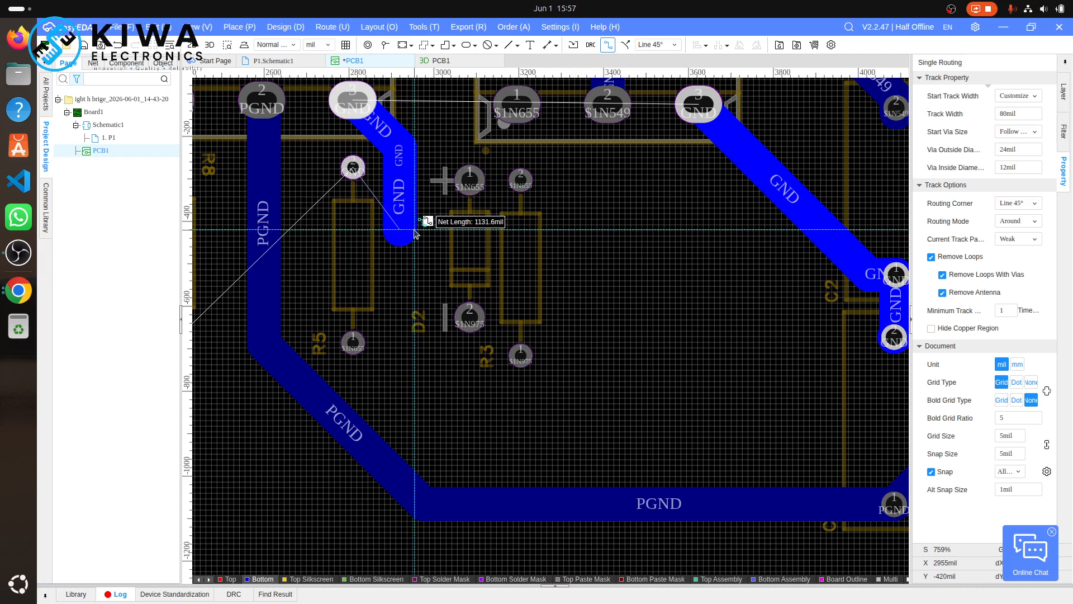
pyautogui.click(421, 246)
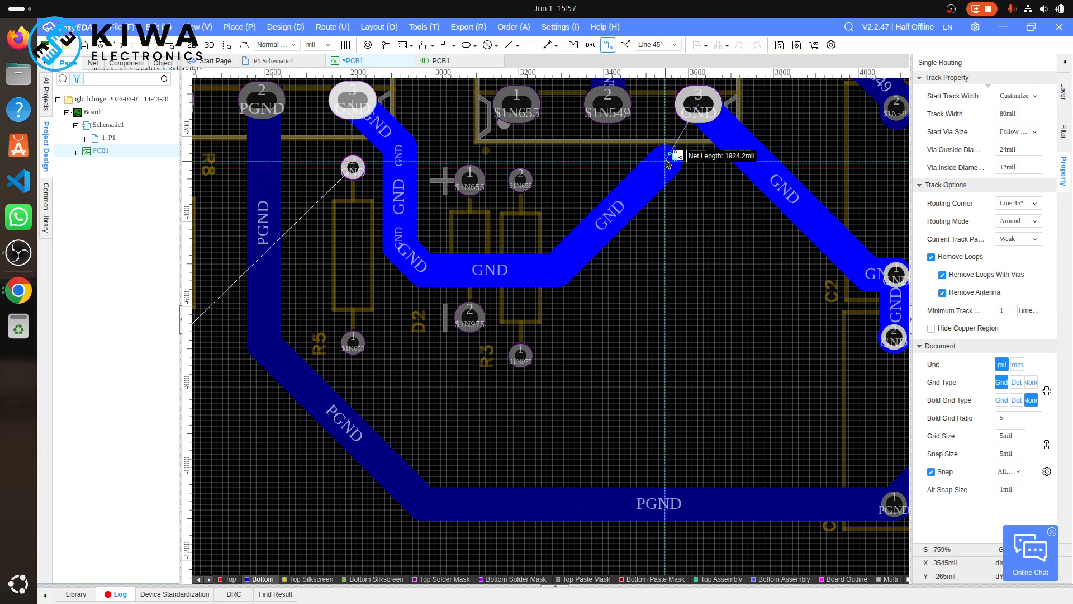
pyautogui.click(894, 275)
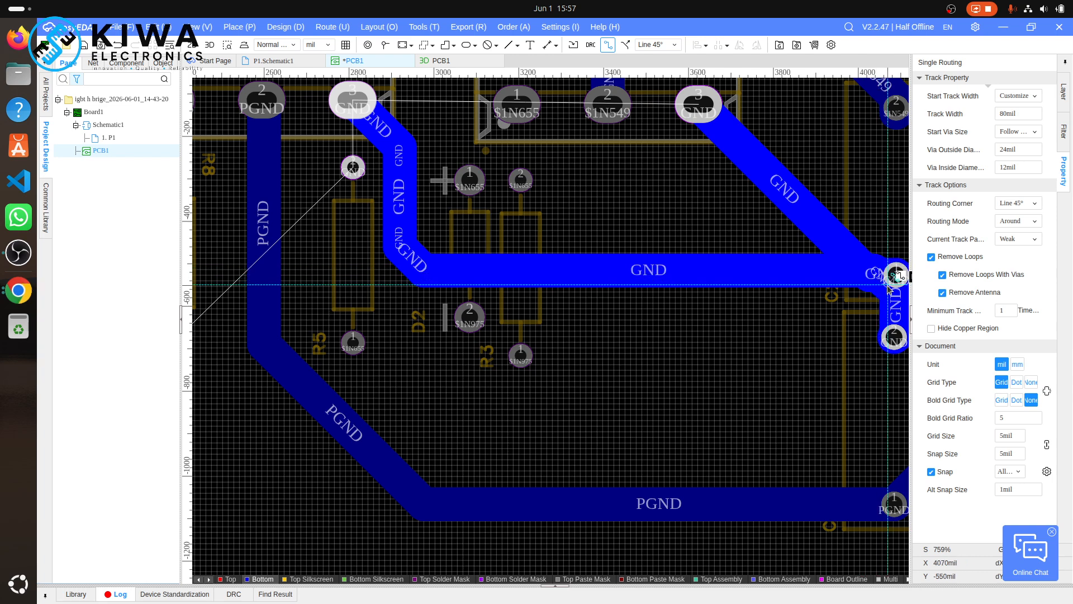
pyautogui.click(694, 115)
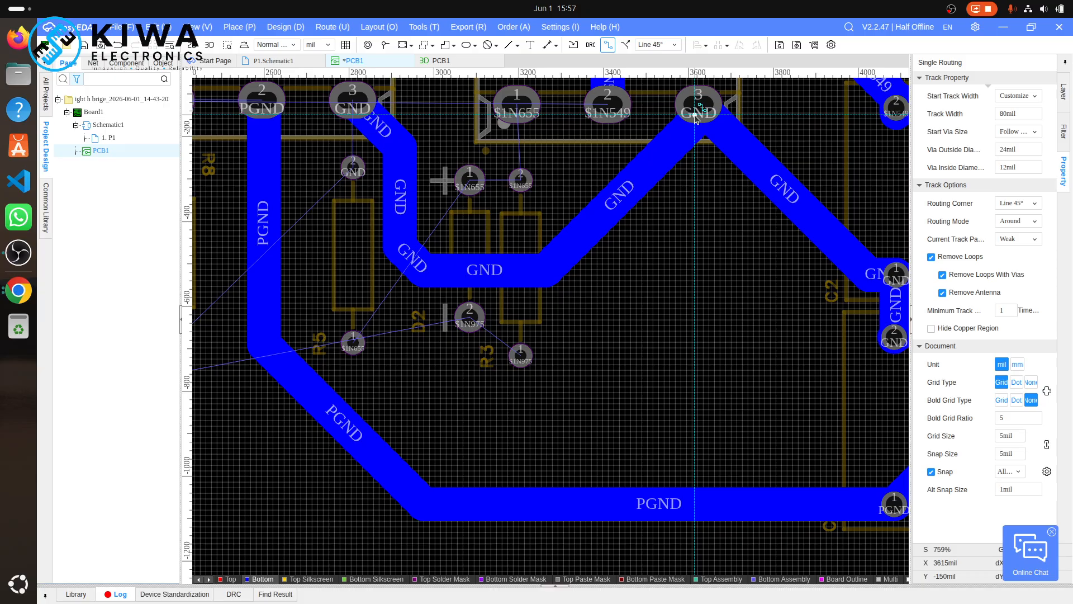
# - Route an 80 mil PGND track from Q2's pad 3 above the transistor row to Q4's PGND pad
pyautogui.scroll(-4, 694, 115)
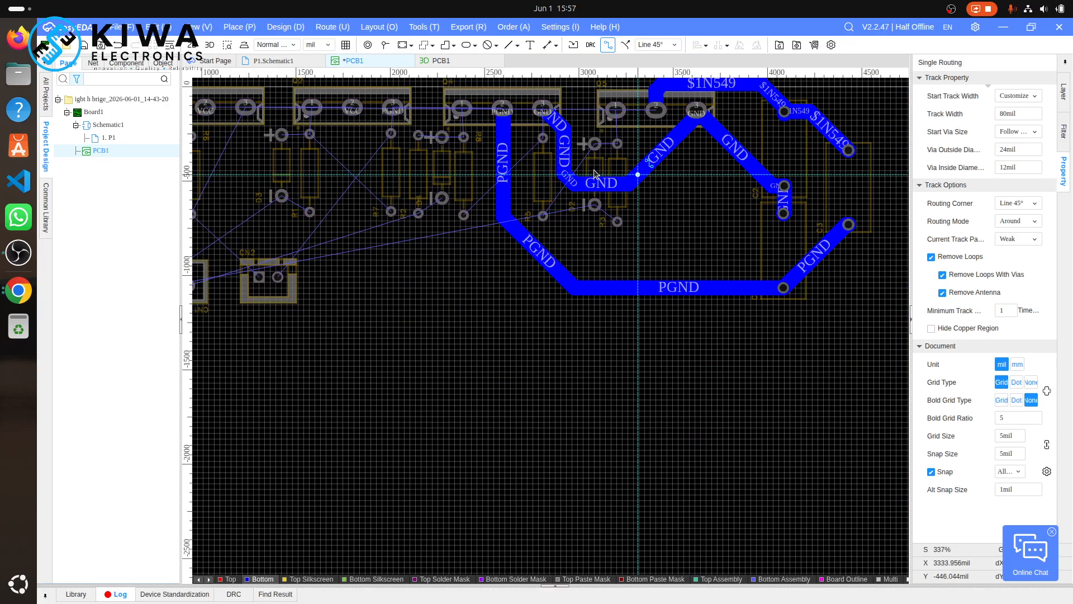
pyautogui.scroll(10, 595, 172)
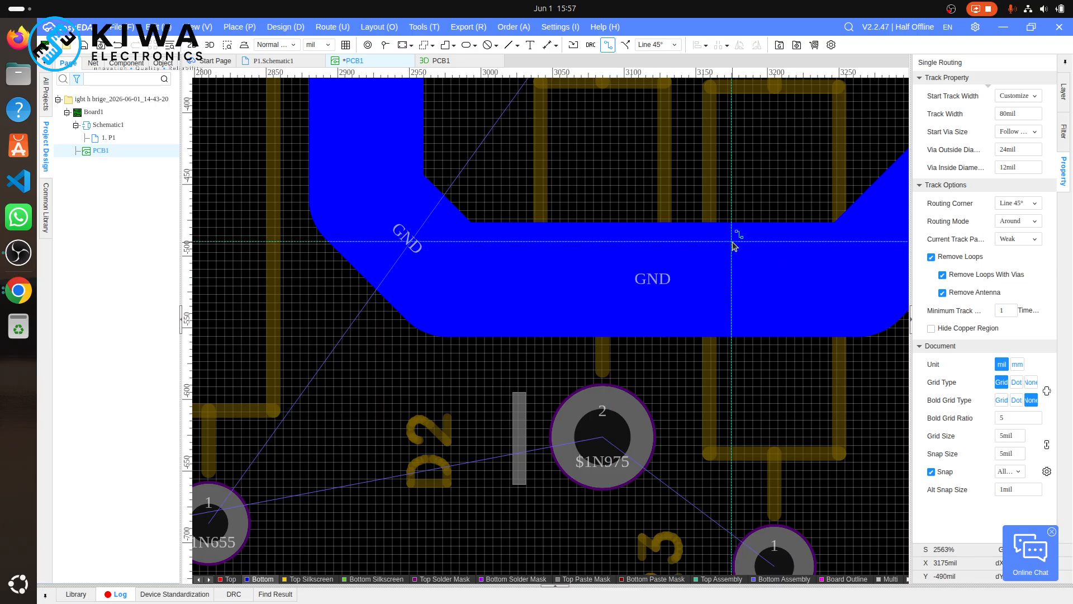
pyautogui.scroll(-7, 734, 246)
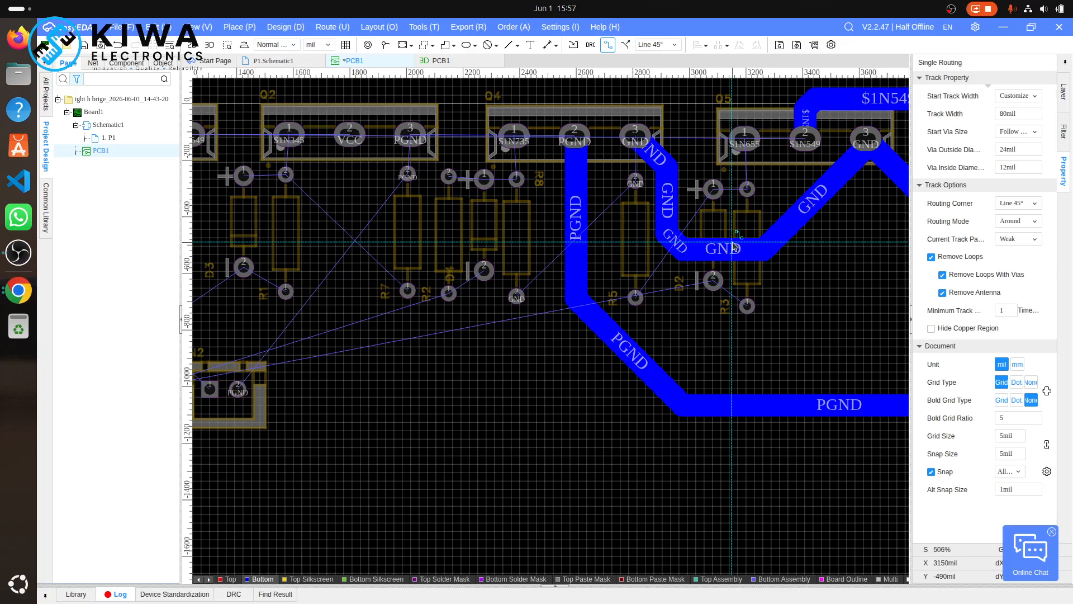
pyautogui.scroll(-7, 481, 193)
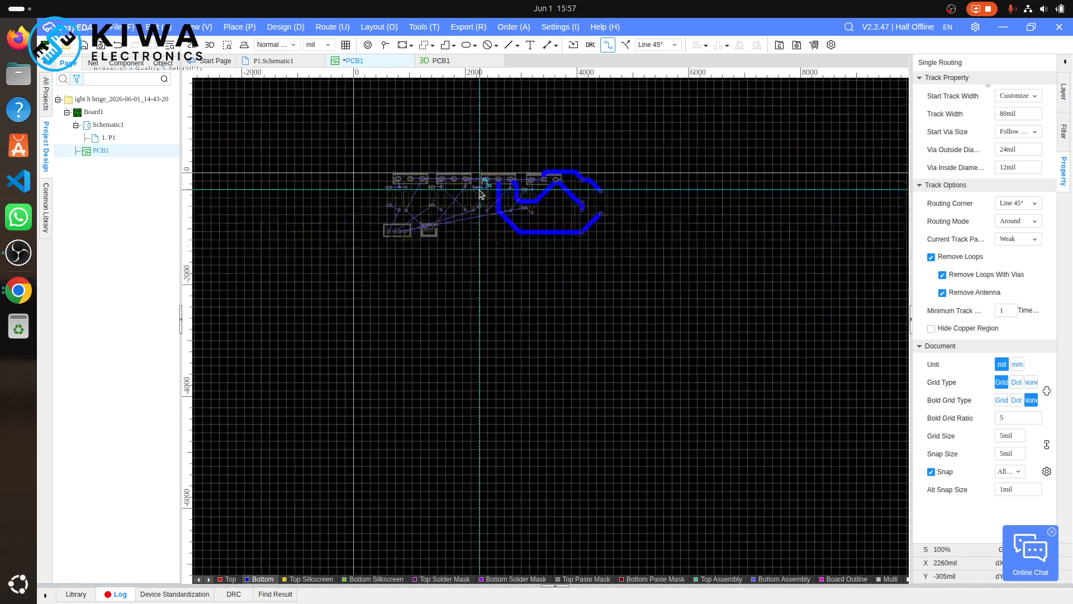
pyautogui.scroll(5, 481, 193)
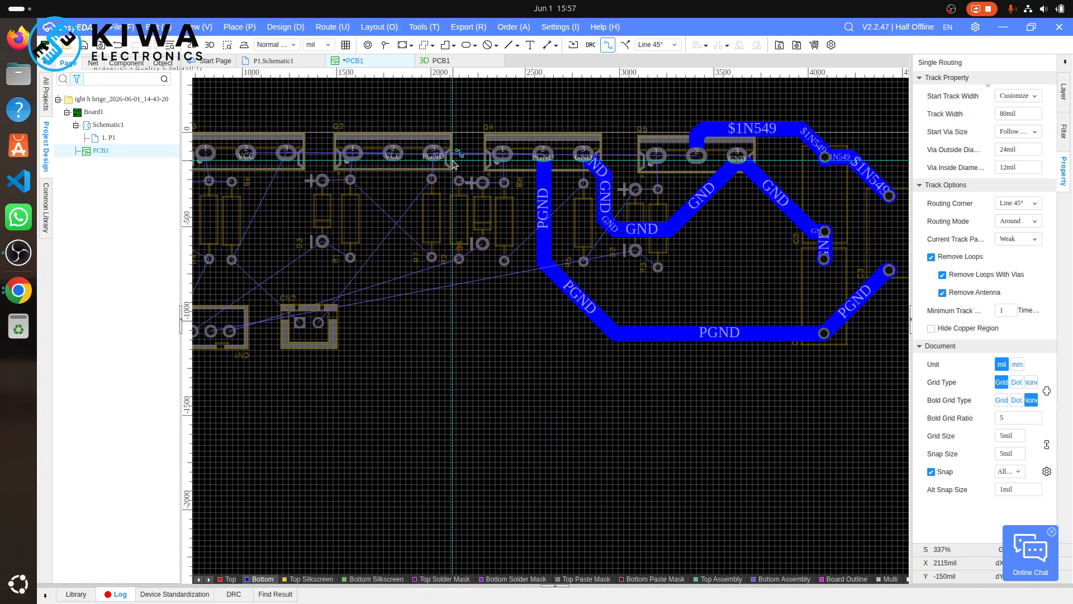
pyautogui.click(433, 152)
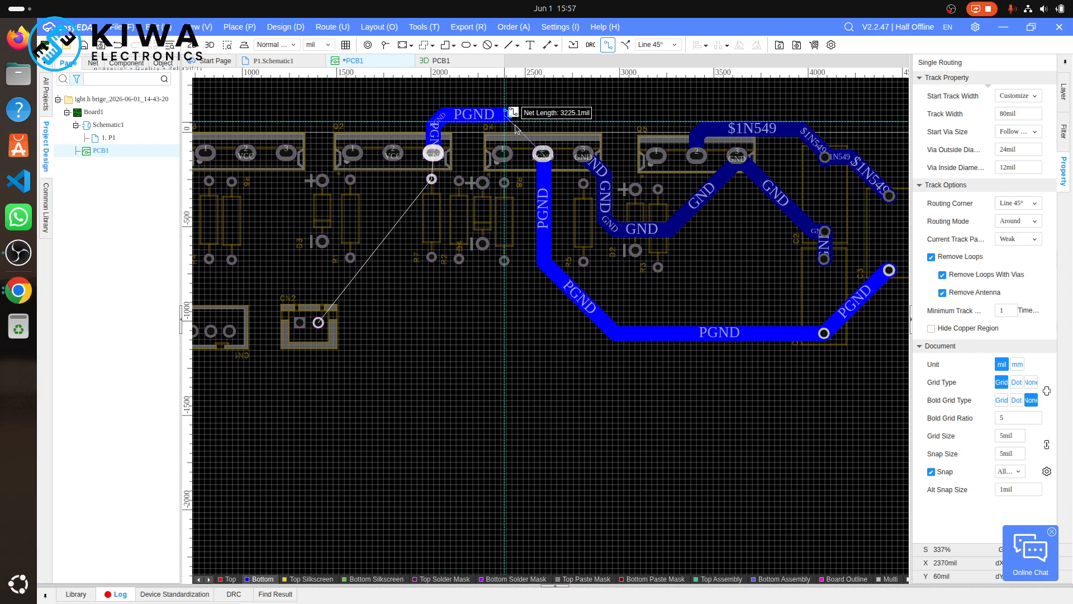
pyautogui.click(543, 152)
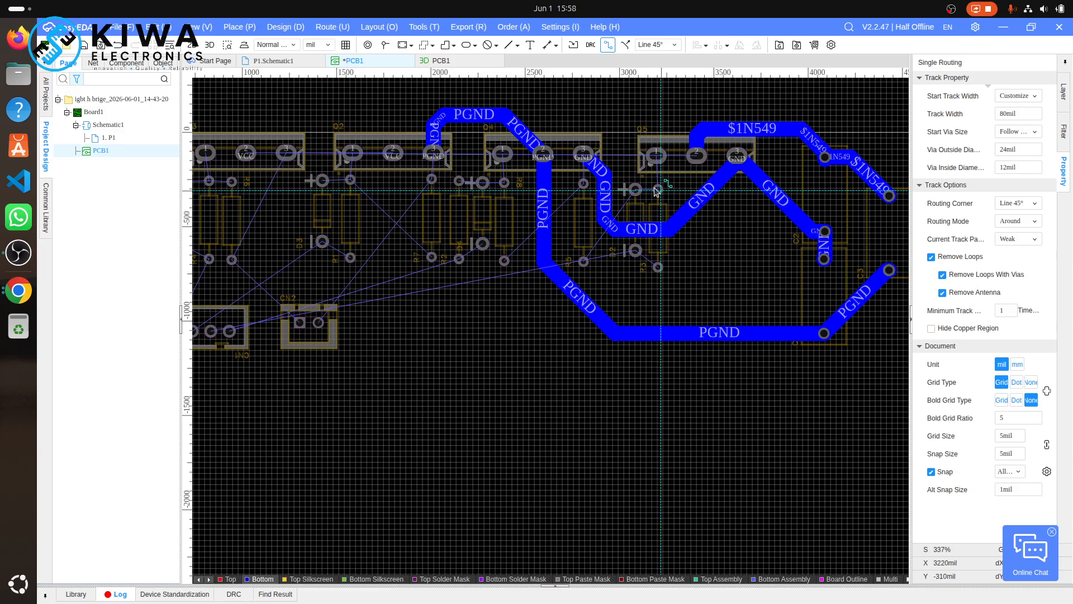
pyautogui.scroll(-2, 655, 190)
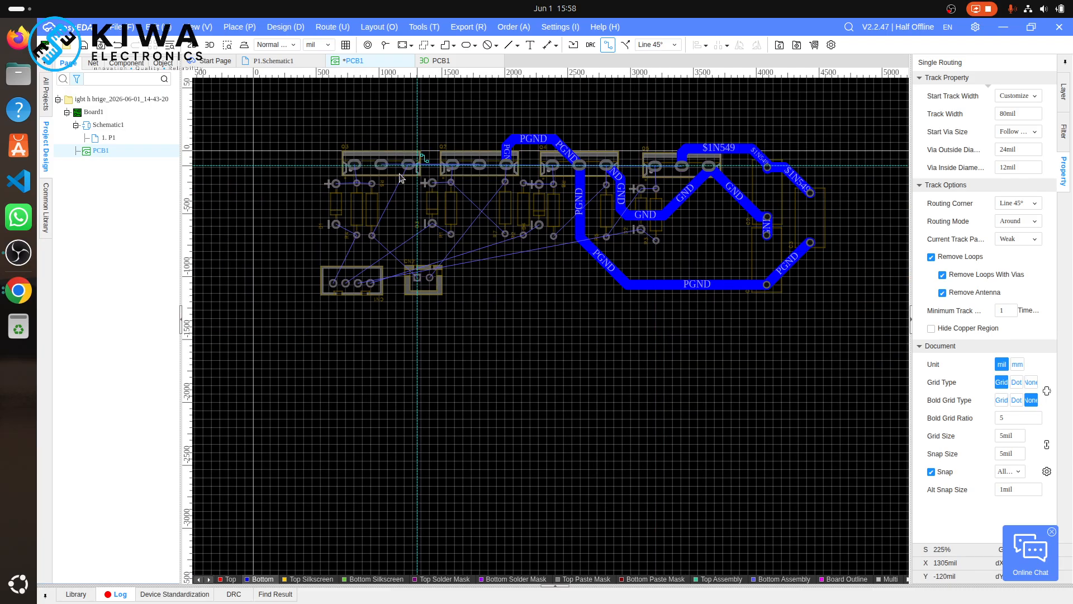
pyautogui.scroll(6, 381, 178)
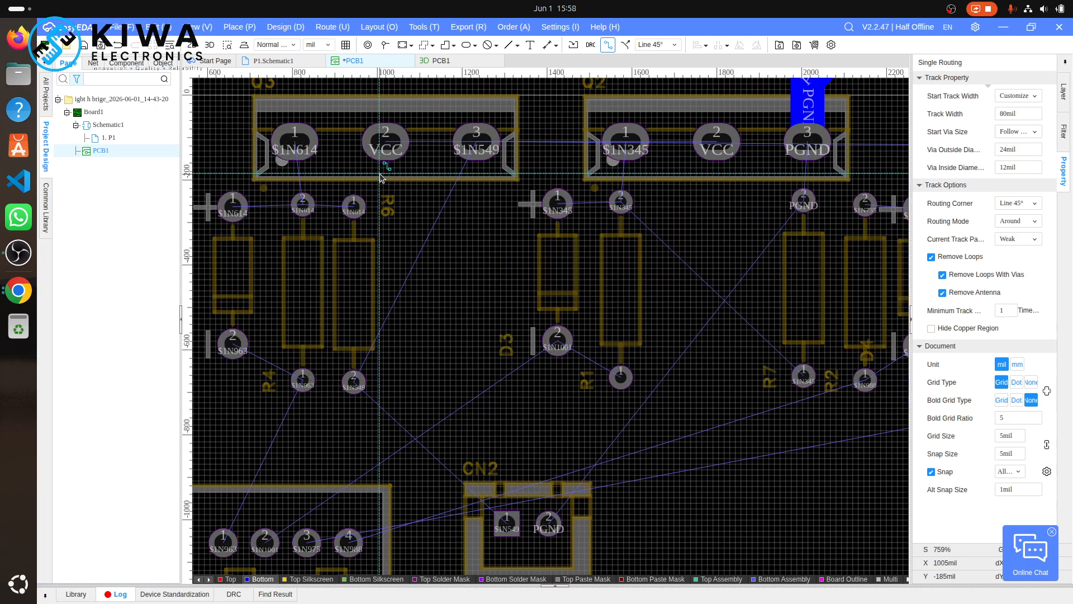
pyautogui.scroll(-6, 380, 178)
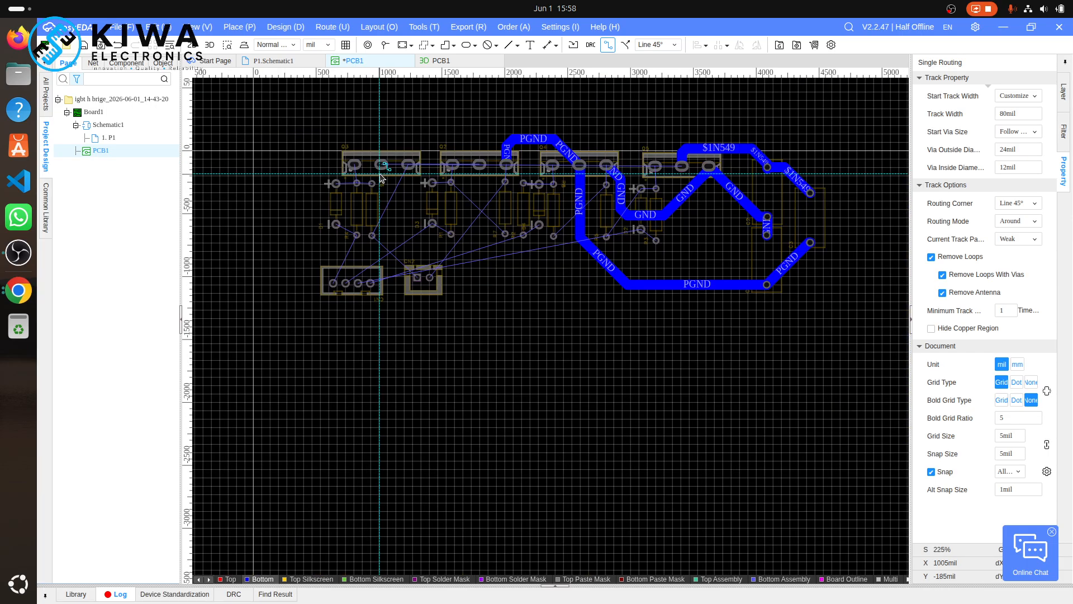
pyautogui.click(410, 164)
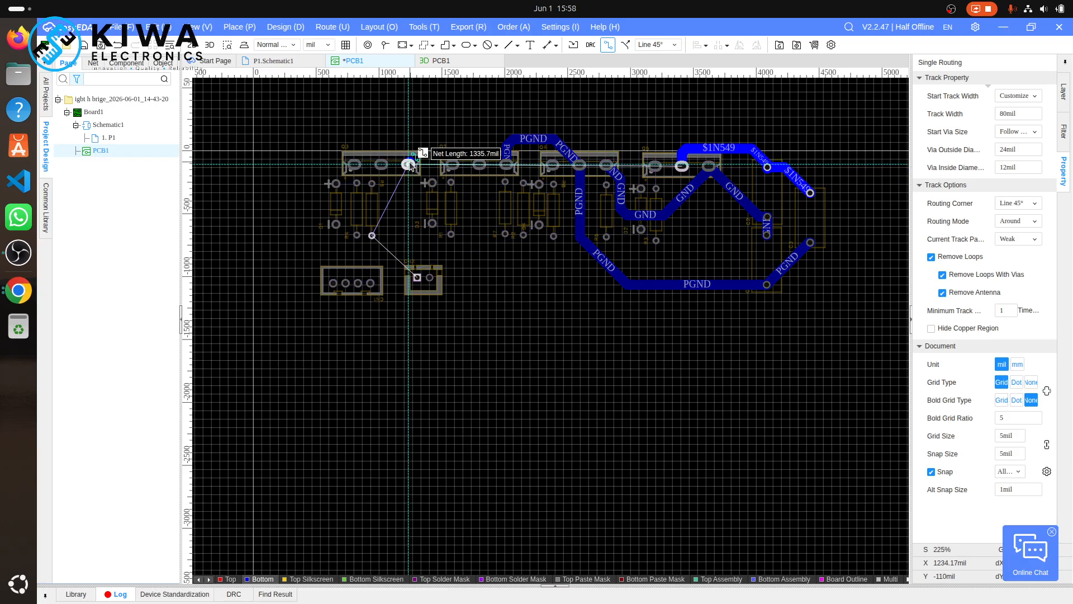
pyautogui.scroll(2, 410, 164)
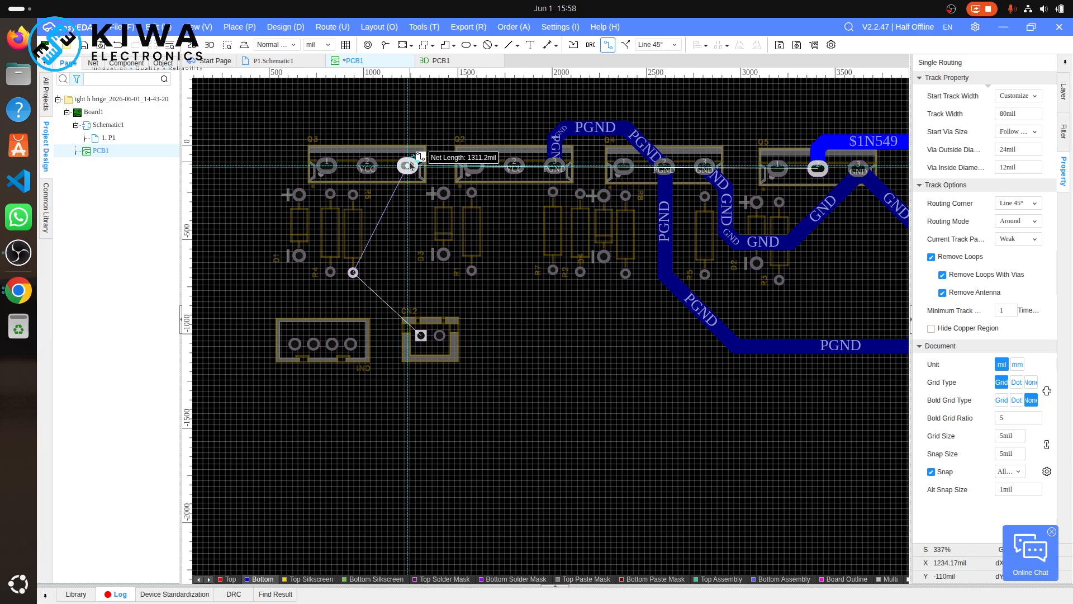
pyautogui.press('Tab')
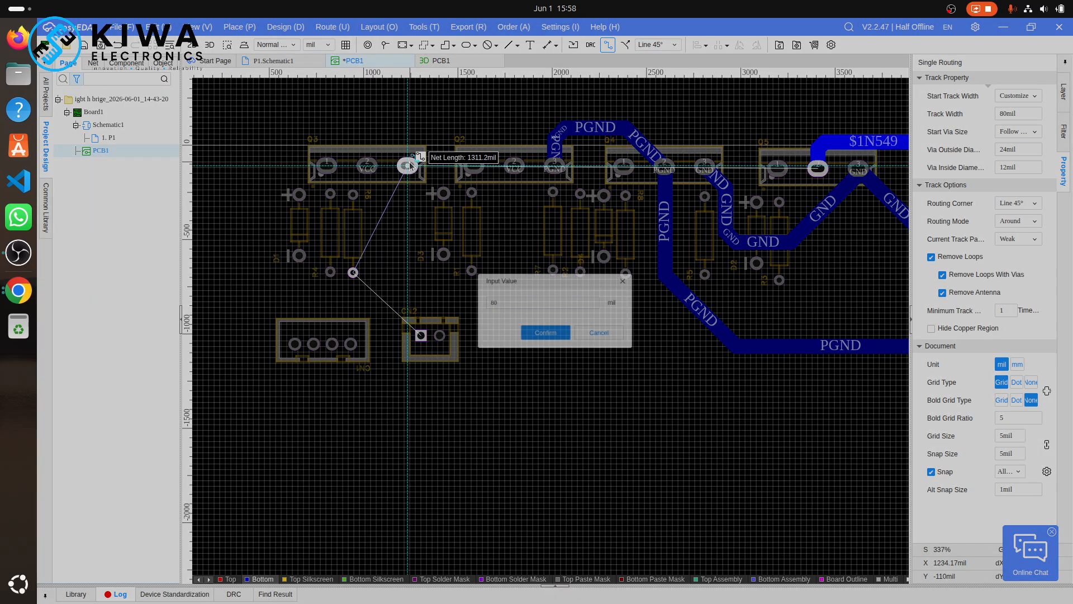
pyautogui.click(628, 277)
pyautogui.press('Tab')
pyautogui.press('Escape')
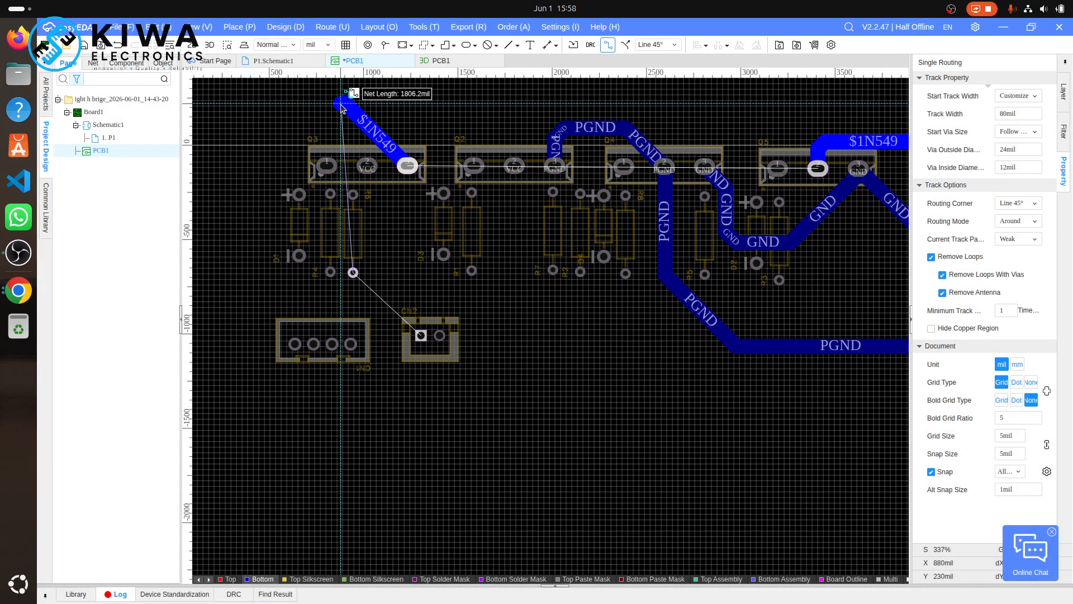
pyautogui.press('Escape')
# - Examine Q3's emitter pin and the wire attached to it in the schematic
pyautogui.click(284, 61)
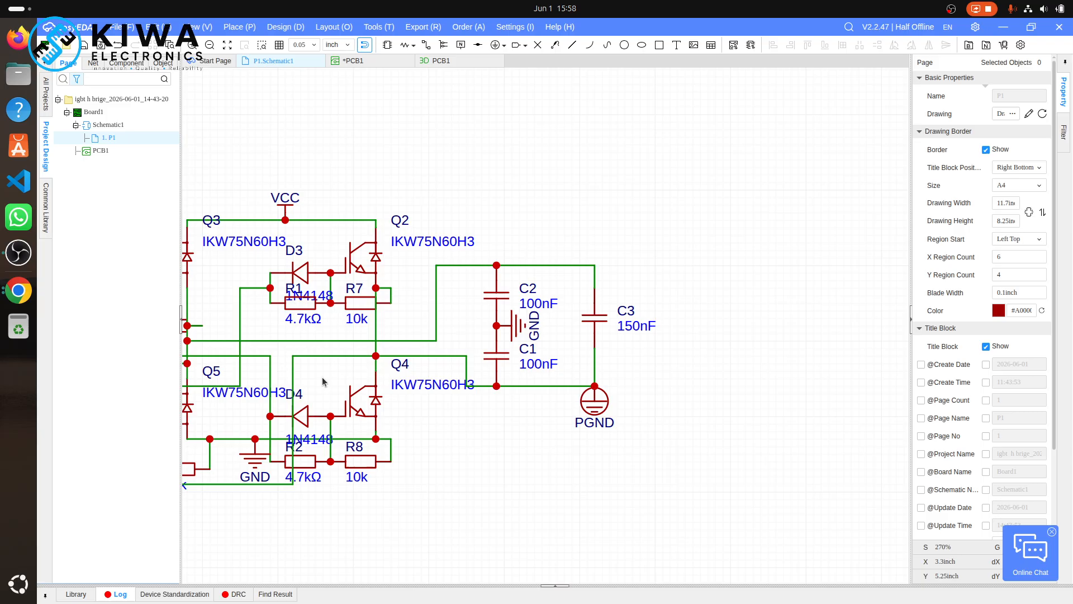
pyautogui.hscroll(-2, 322, 378)
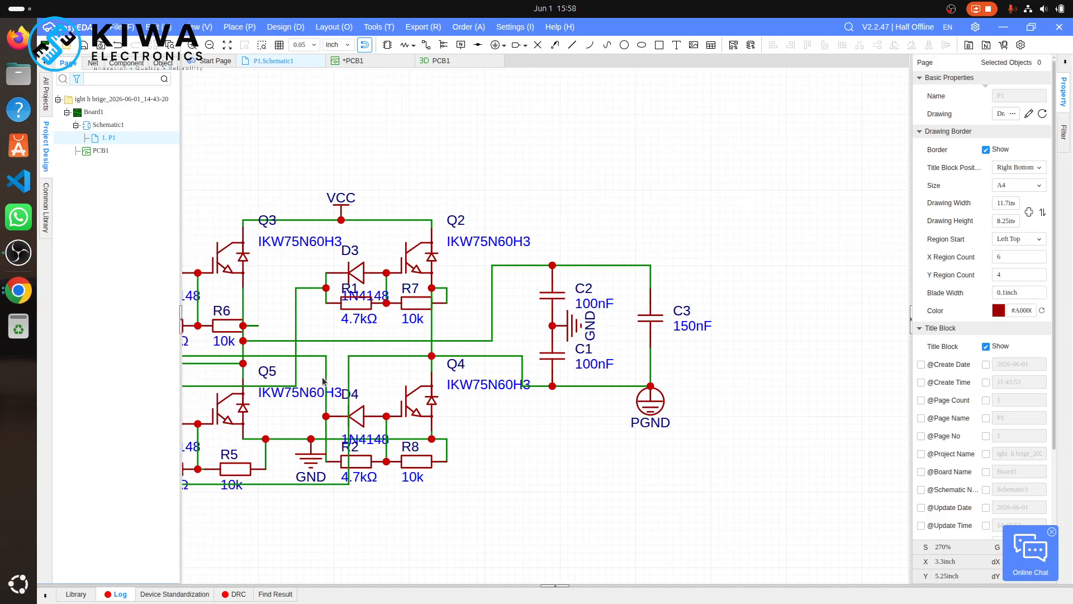
pyautogui.scroll(7, 246, 249)
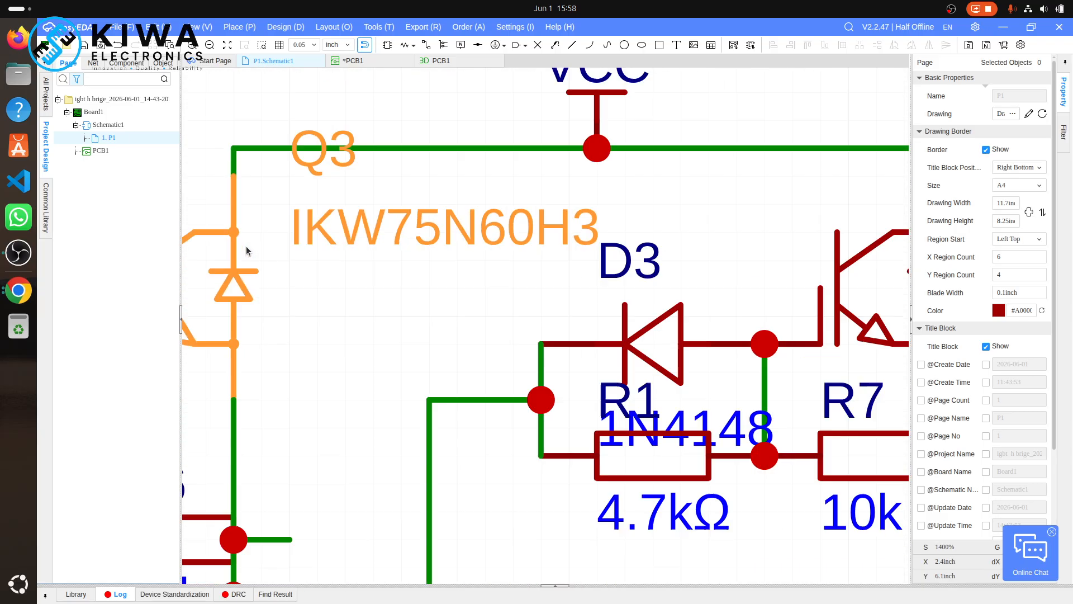
pyautogui.scroll(-5, 246, 250)
pyautogui.click(242, 346)
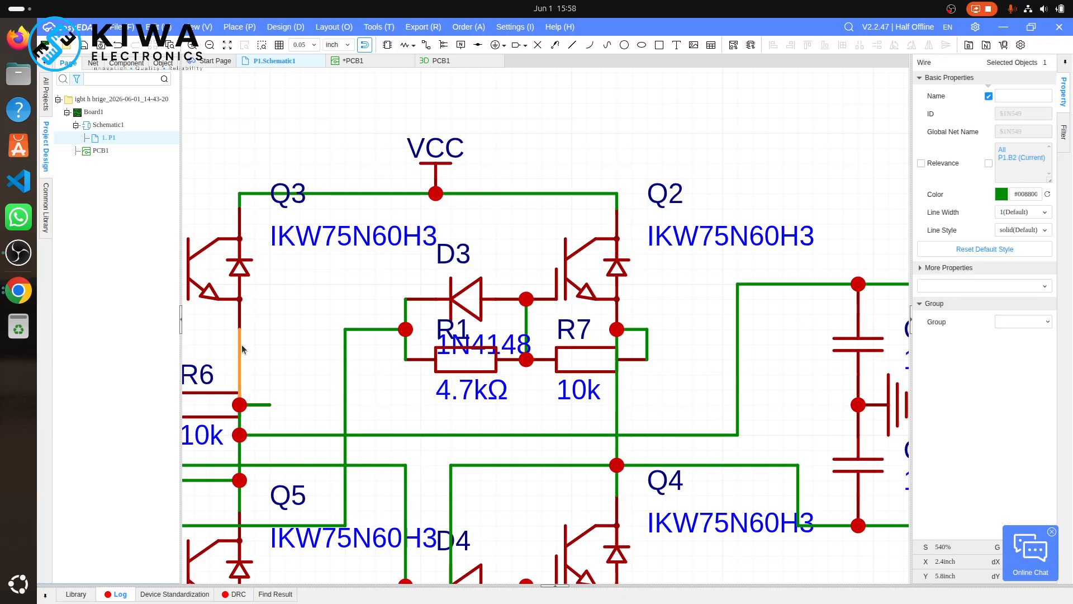
pyautogui.click(240, 319)
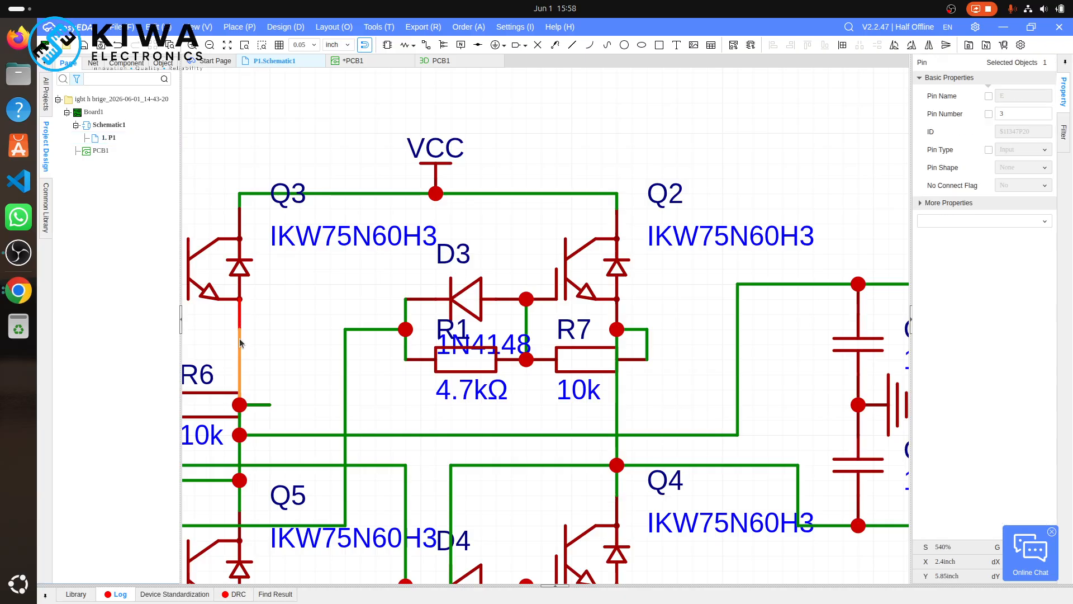
pyautogui.click(239, 342)
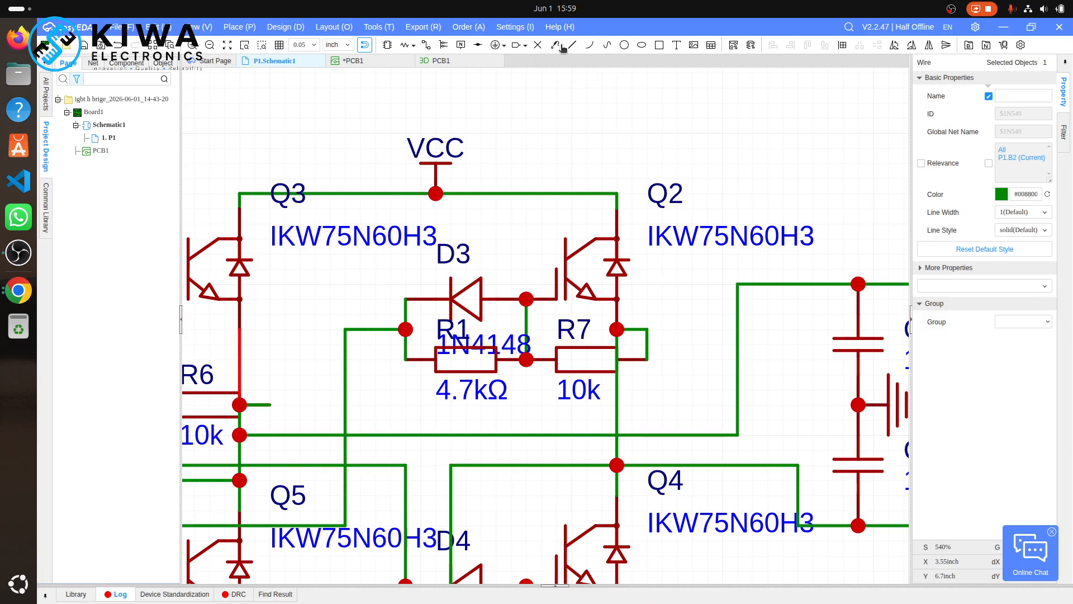
# - Try to rewire Q3's emitter and collector connections and the VCC junction in the schematic
pyautogui.click(425, 45)
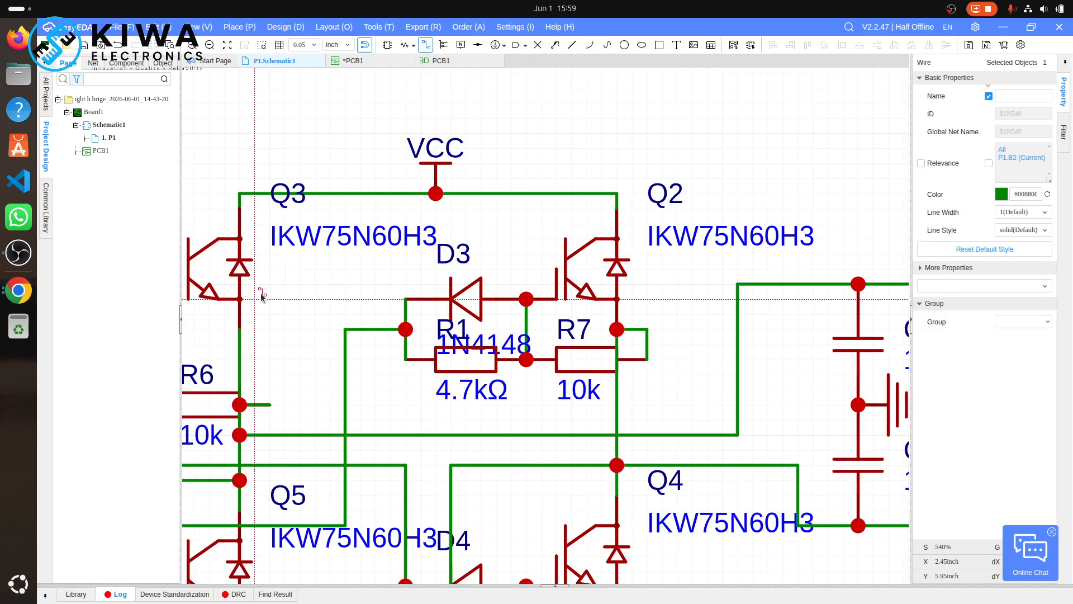
pyautogui.click(239, 319)
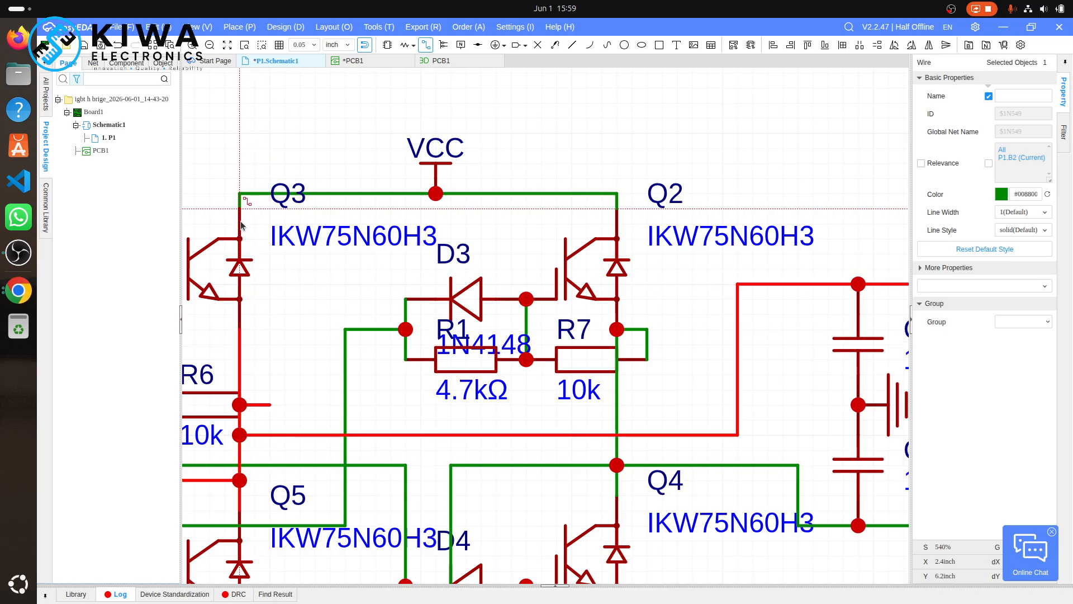
pyautogui.click(240, 194)
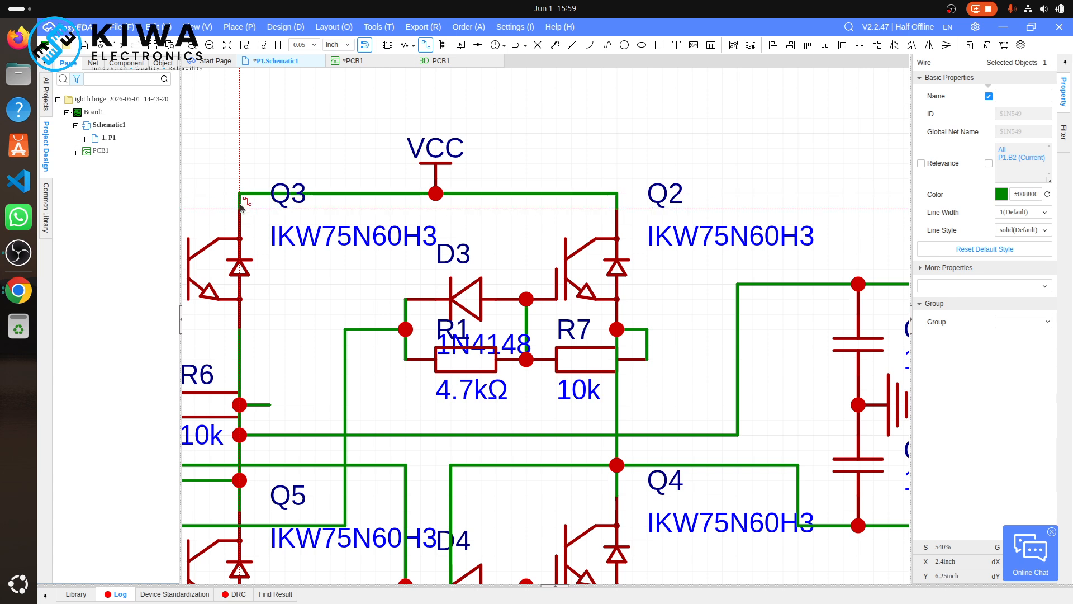
pyautogui.click(239, 209)
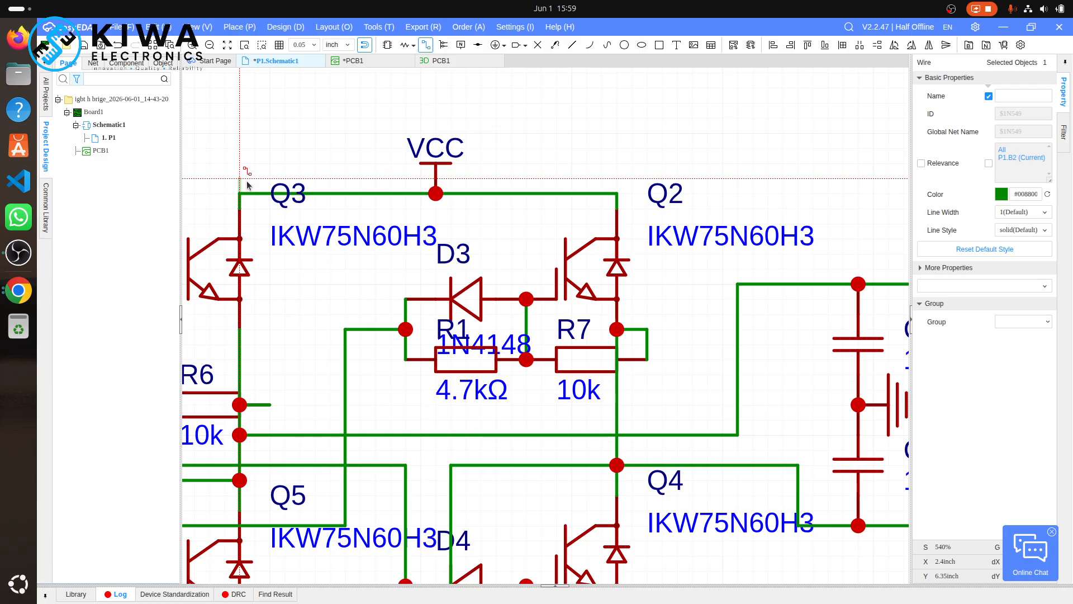
pyautogui.click(437, 194)
pyautogui.click(437, 193)
pyautogui.click(437, 194)
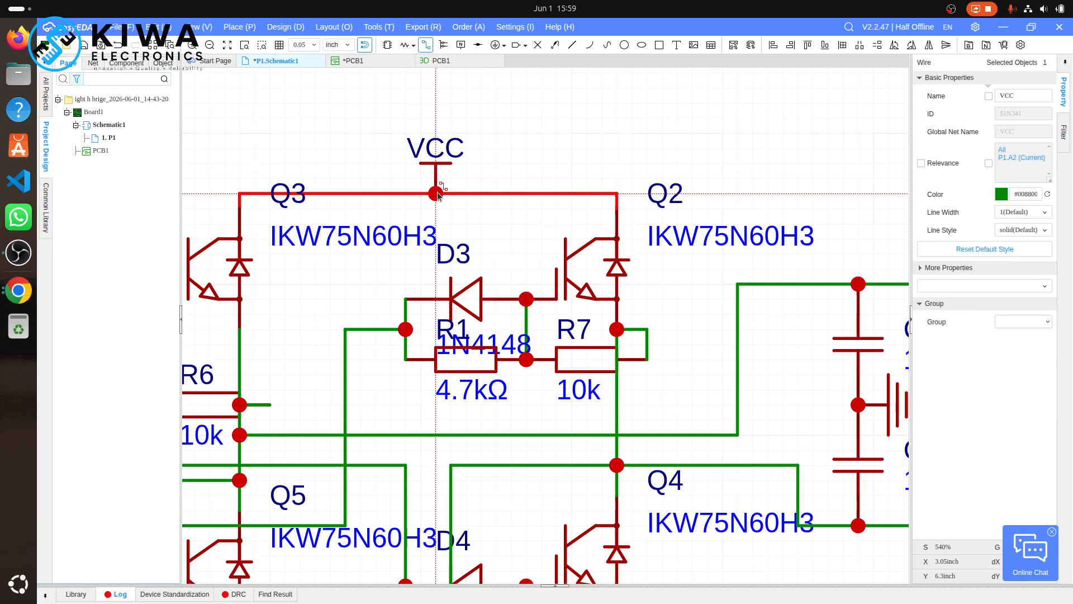
# - Save the design and import the schematic changes into PCB1
pyautogui.click(444, 62)
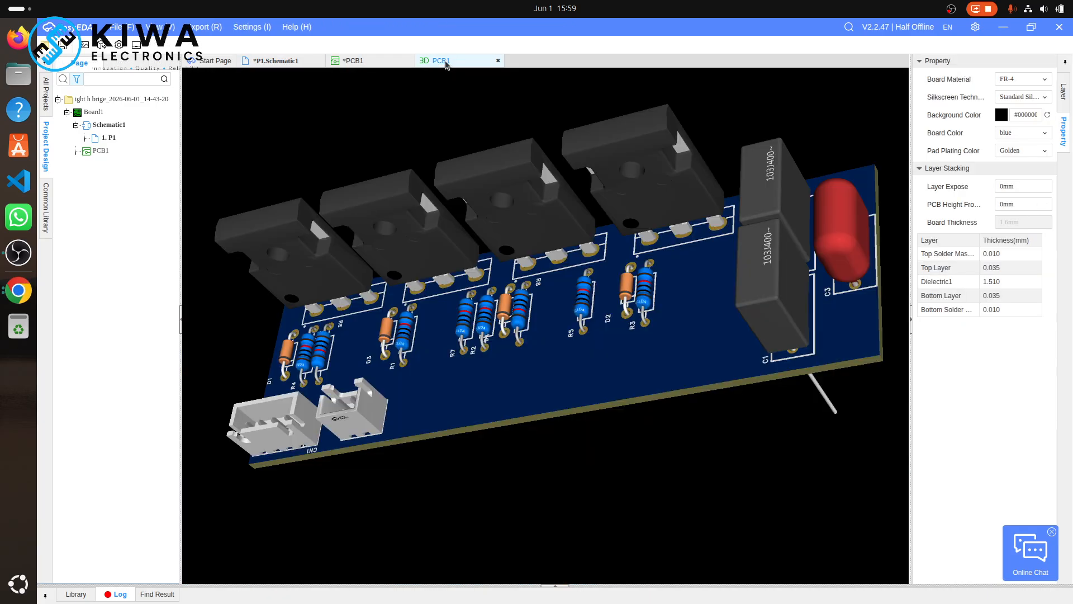
pyautogui.click(349, 63)
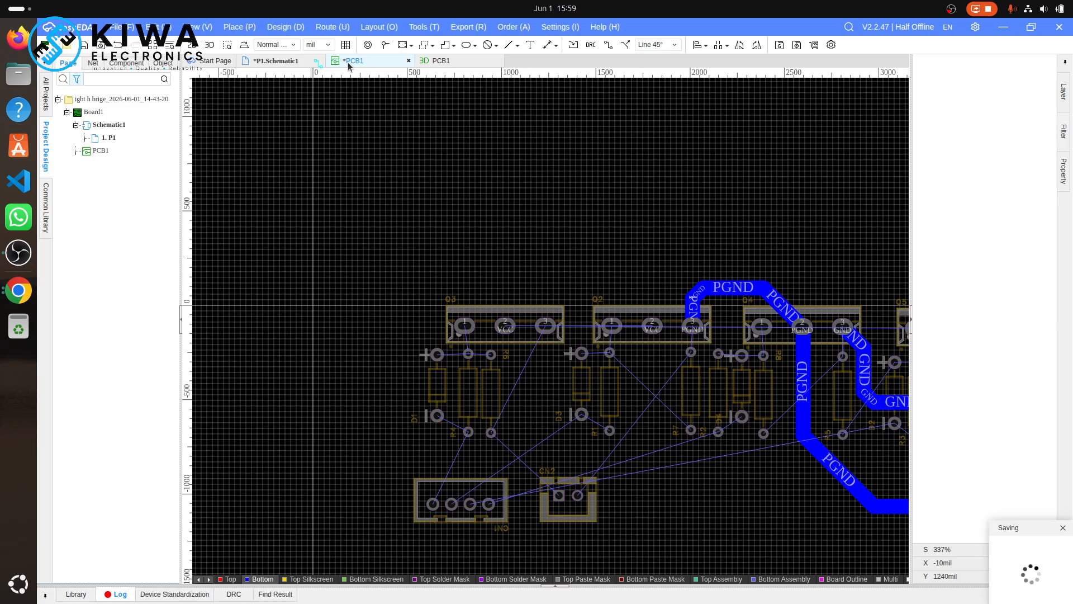
pyautogui.hotkey('ctrl', 's')
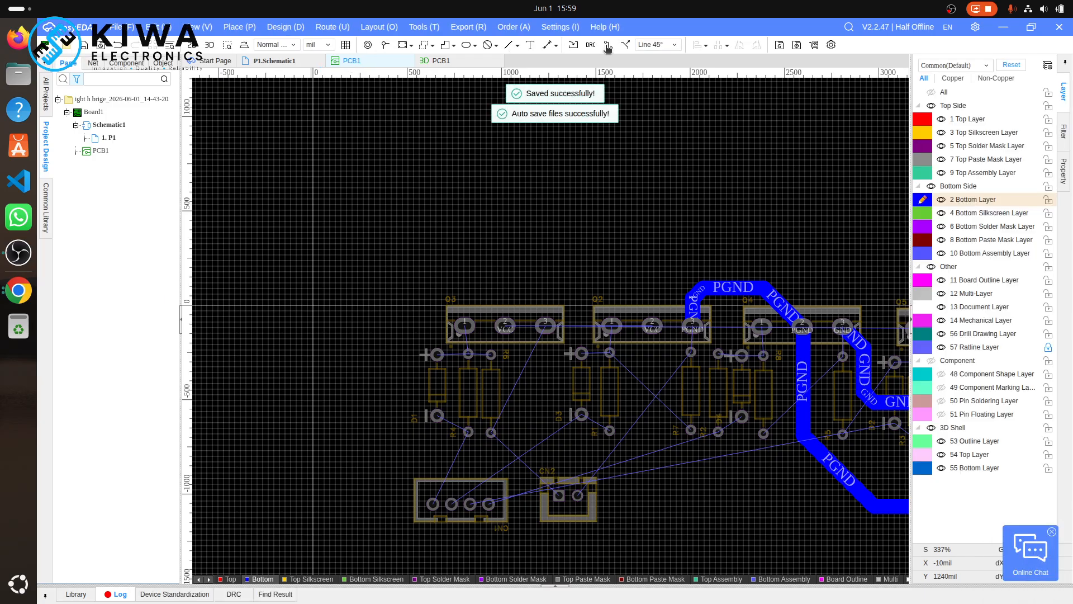
pyautogui.click(574, 46)
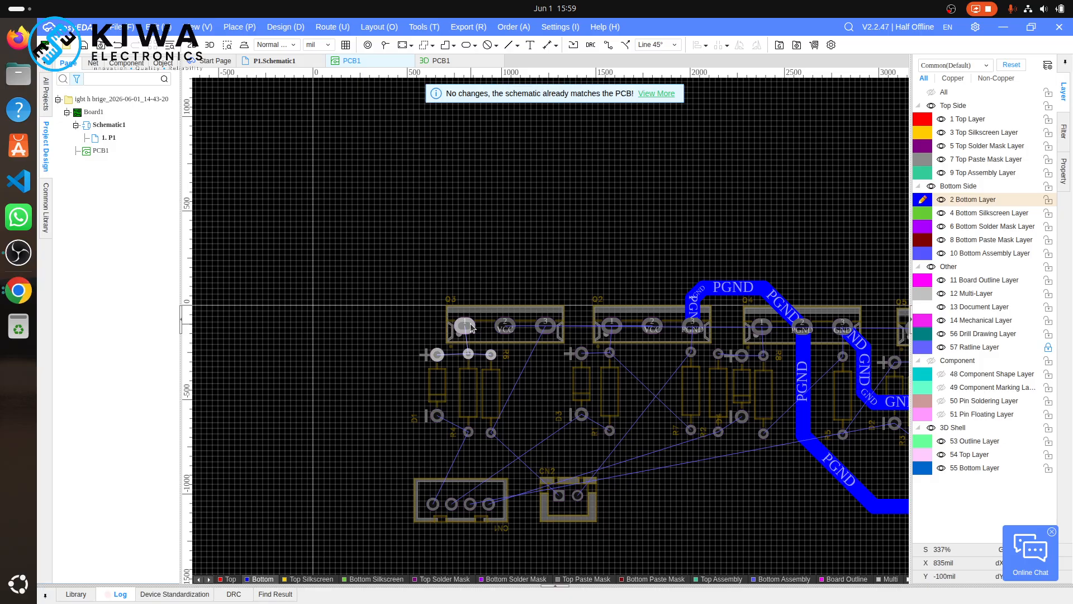
pyautogui.click(547, 329)
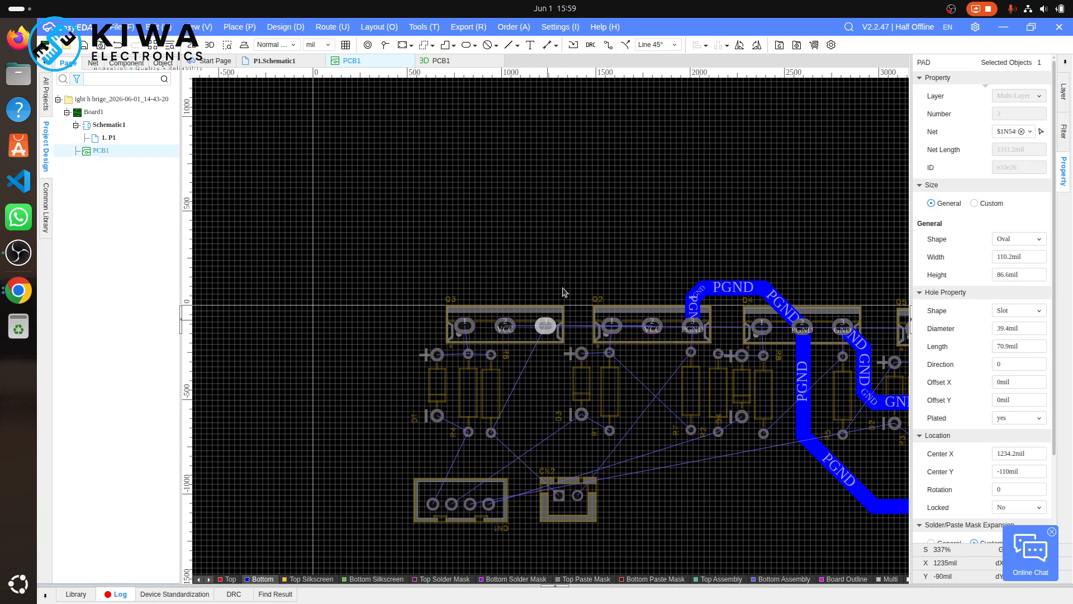
pyautogui.press('w')
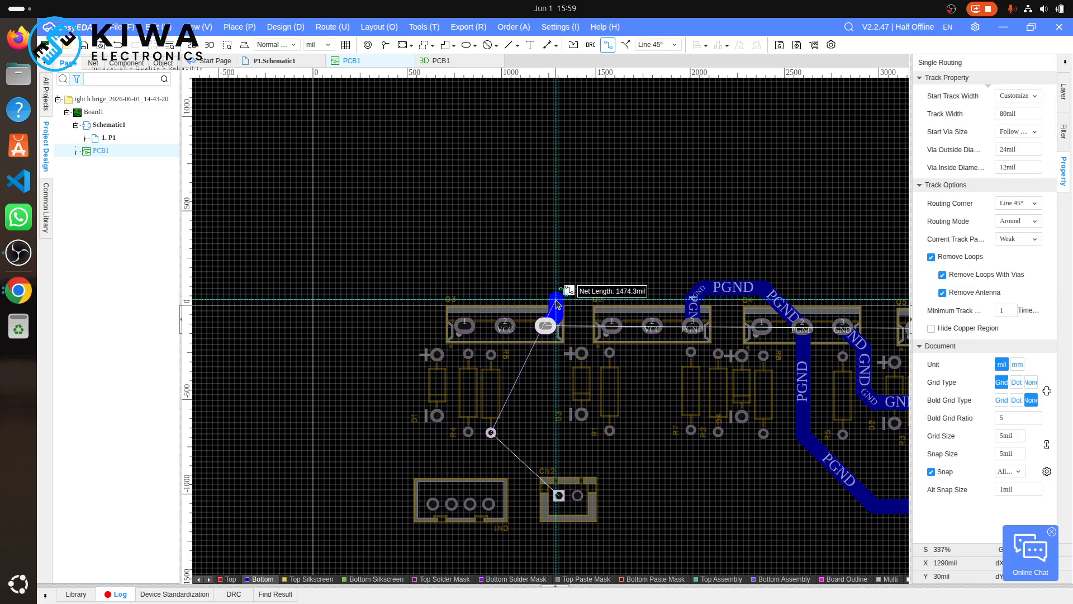
pyautogui.scroll(-4, 556, 302)
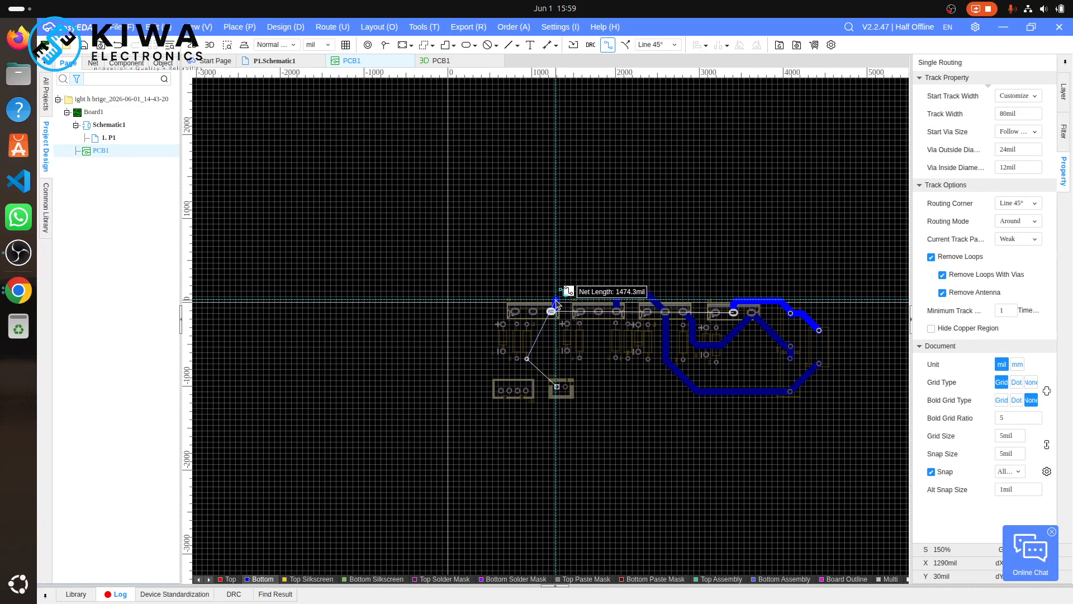
pyautogui.scroll(4, 556, 303)
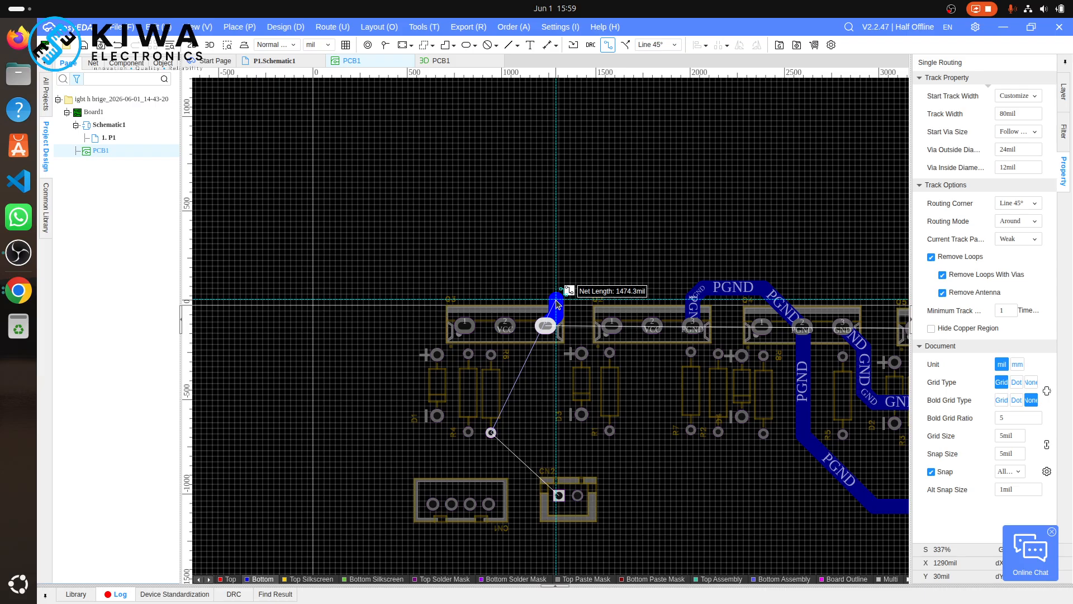
pyautogui.press('Escape')
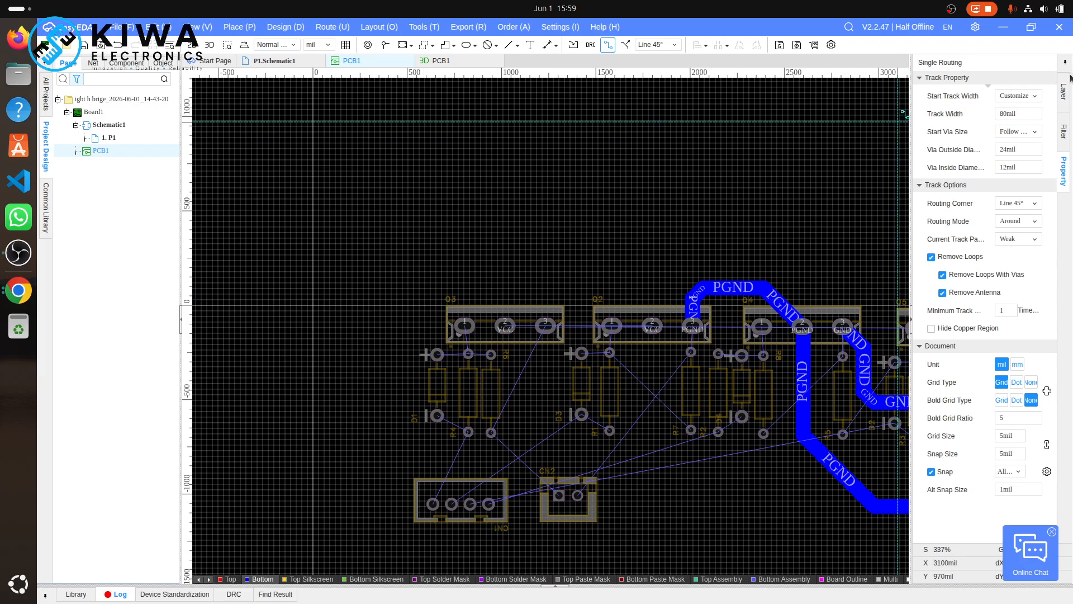
# - Make the Top Layer the active layer for routing
pyautogui.click(1066, 93)
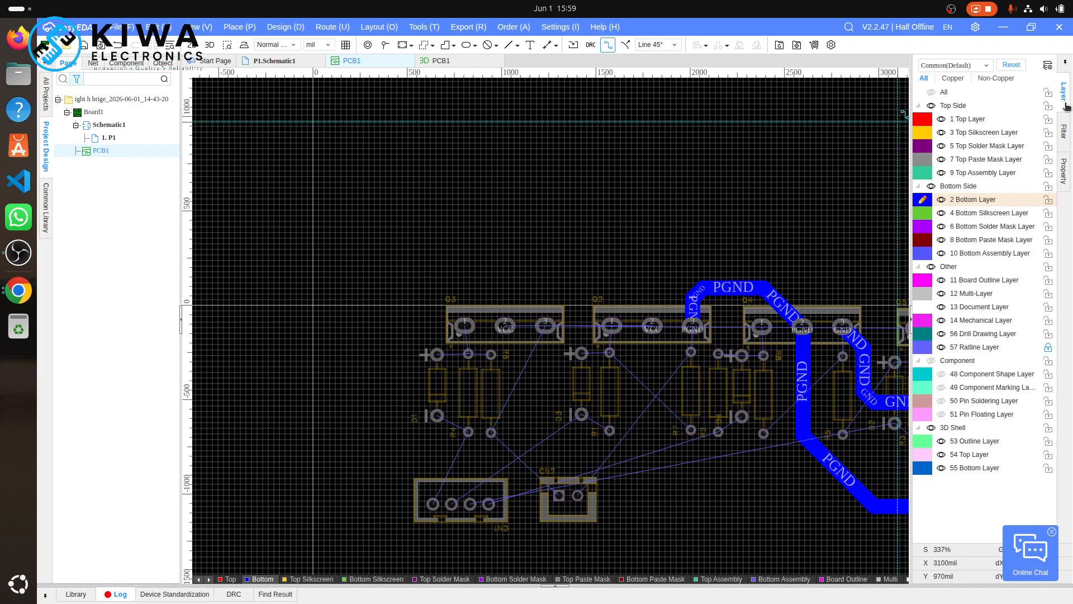
pyautogui.click(989, 119)
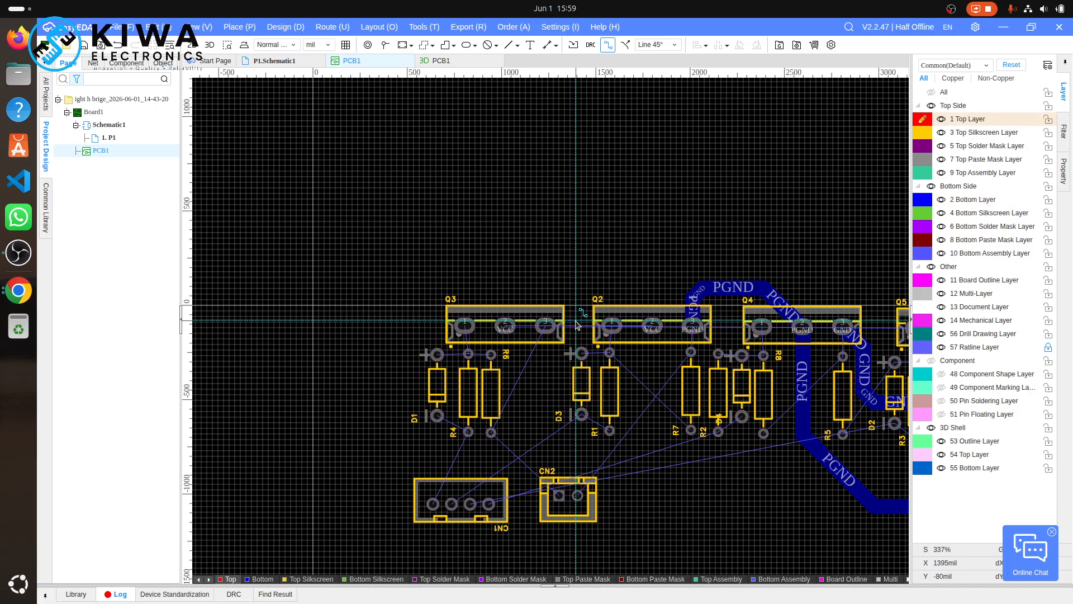
pyautogui.click(545, 326)
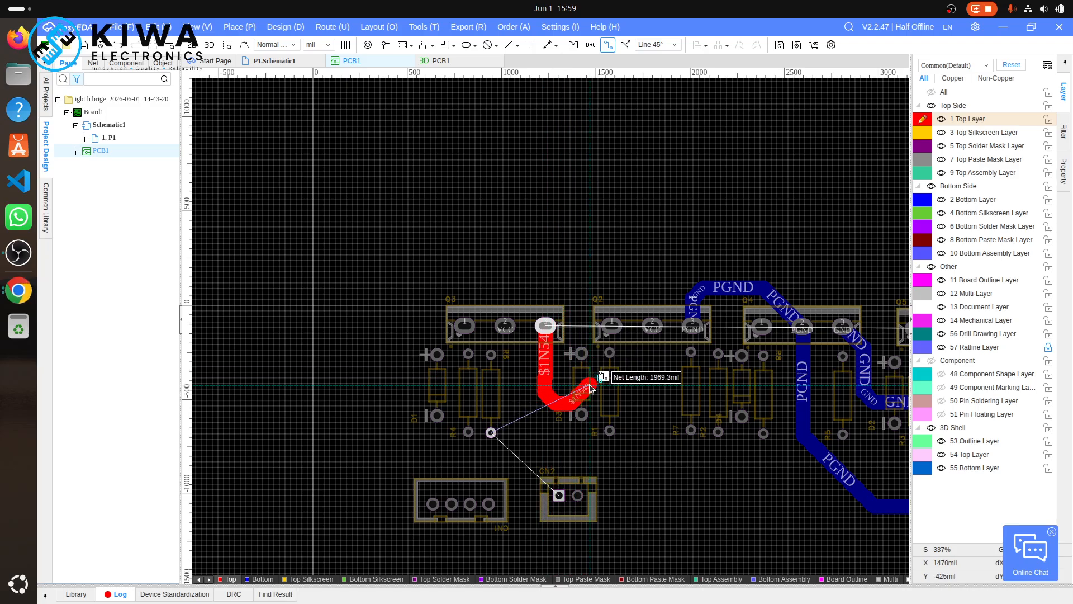
pyautogui.rightClick(547, 436)
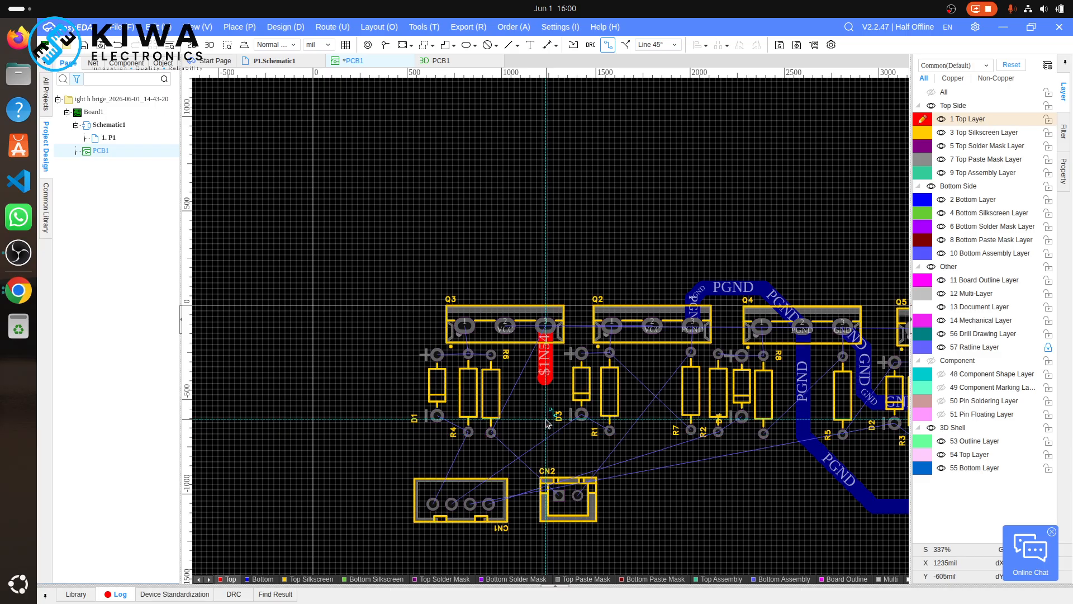
pyautogui.press('Escape')
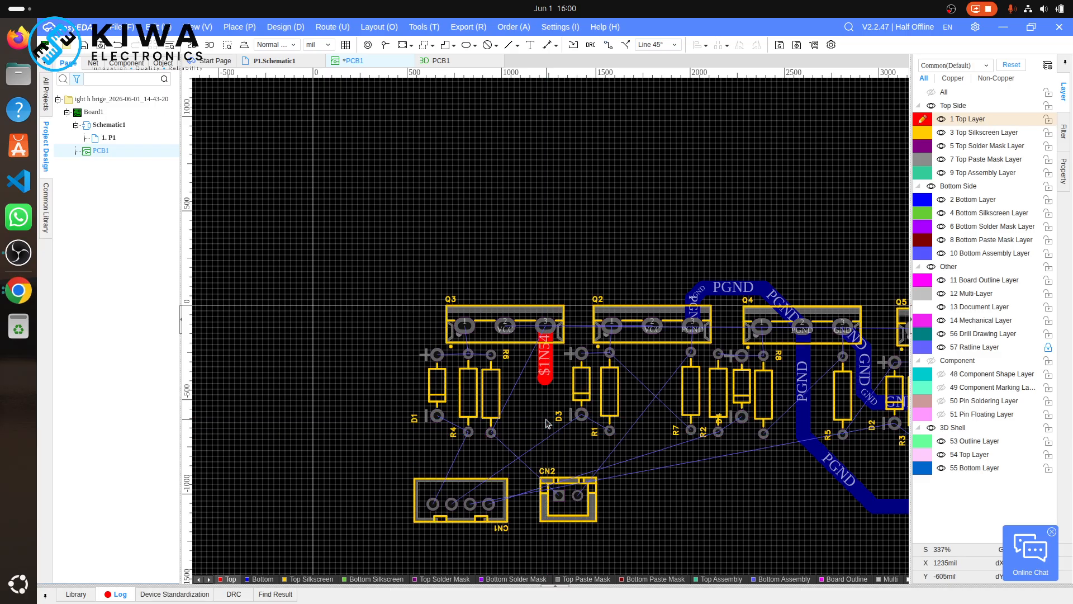
pyautogui.hotkey('ctrl', 'z')
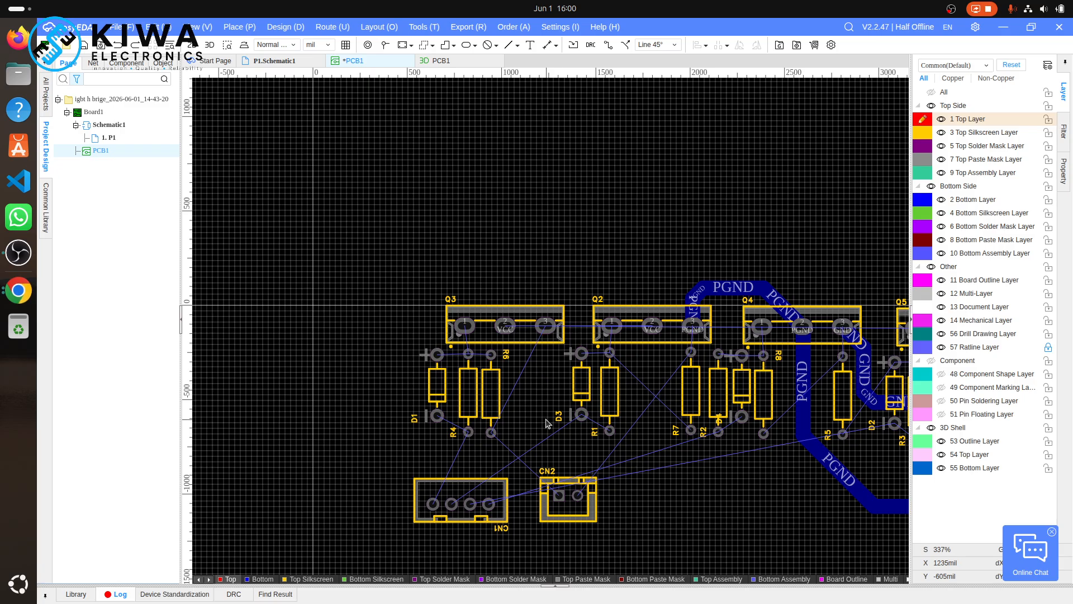
# - Route an 80 mil $1N549 Top Layer track from Q3's pad 3 below the resistors to a via at X 2450 mil, Y -825 mil, before the PGND track
pyautogui.click(544, 325)
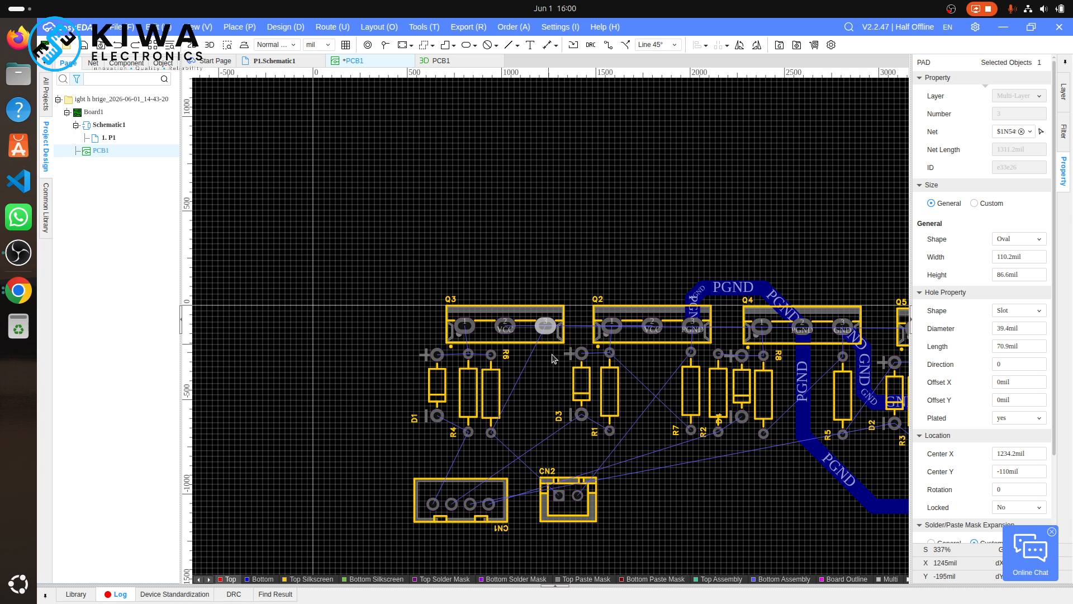
pyautogui.press('w')
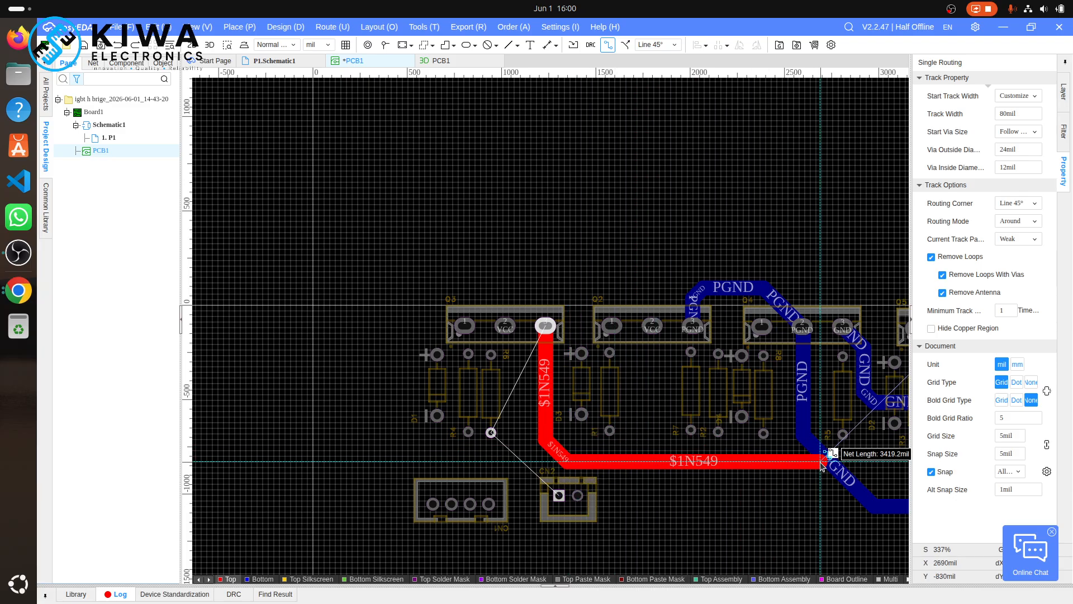
pyautogui.scroll(1, 822, 465)
pyautogui.scroll(-2, 821, 465)
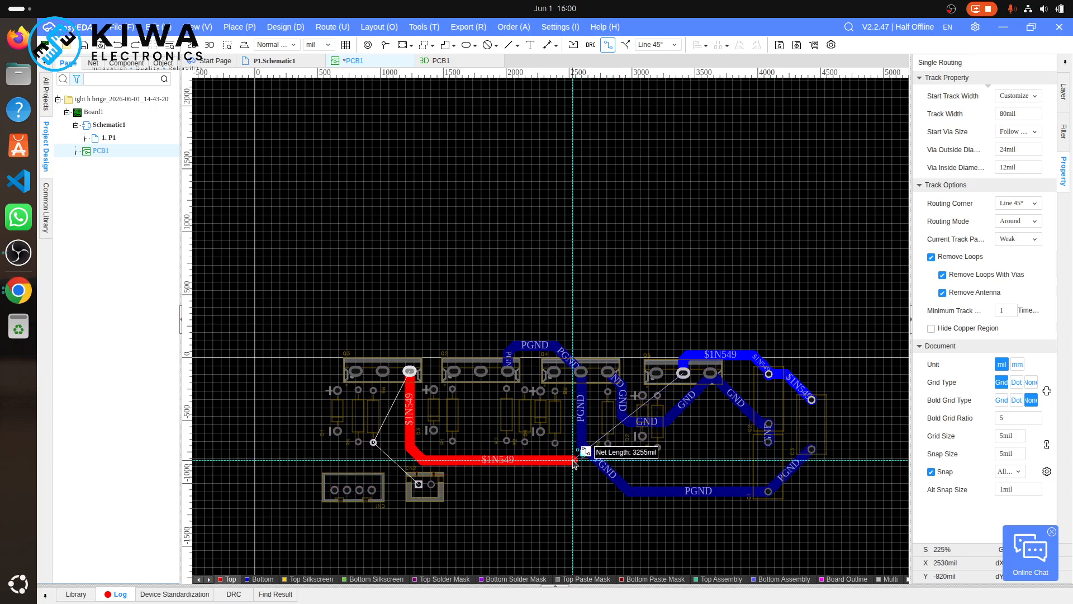
pyautogui.scroll(5, 575, 461)
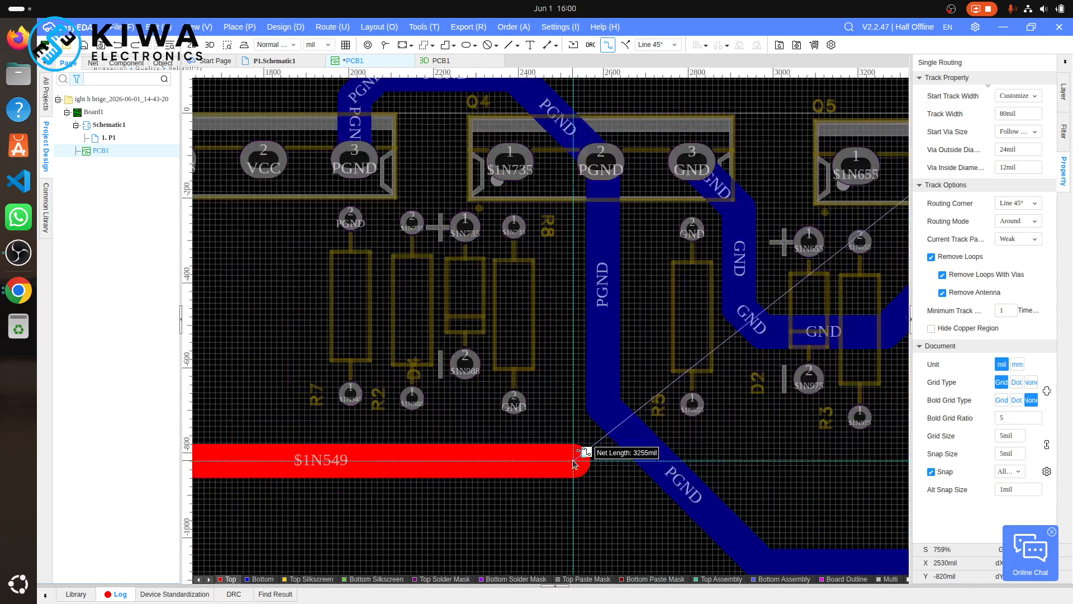
pyautogui.press('b')
pyautogui.click(543, 463)
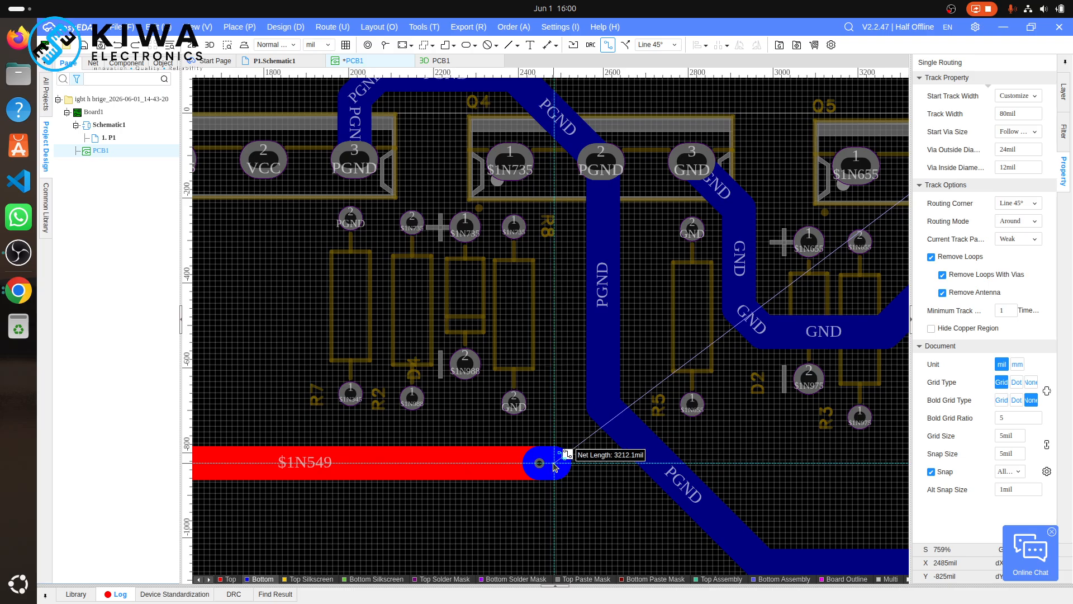
pyautogui.rightClick(543, 468)
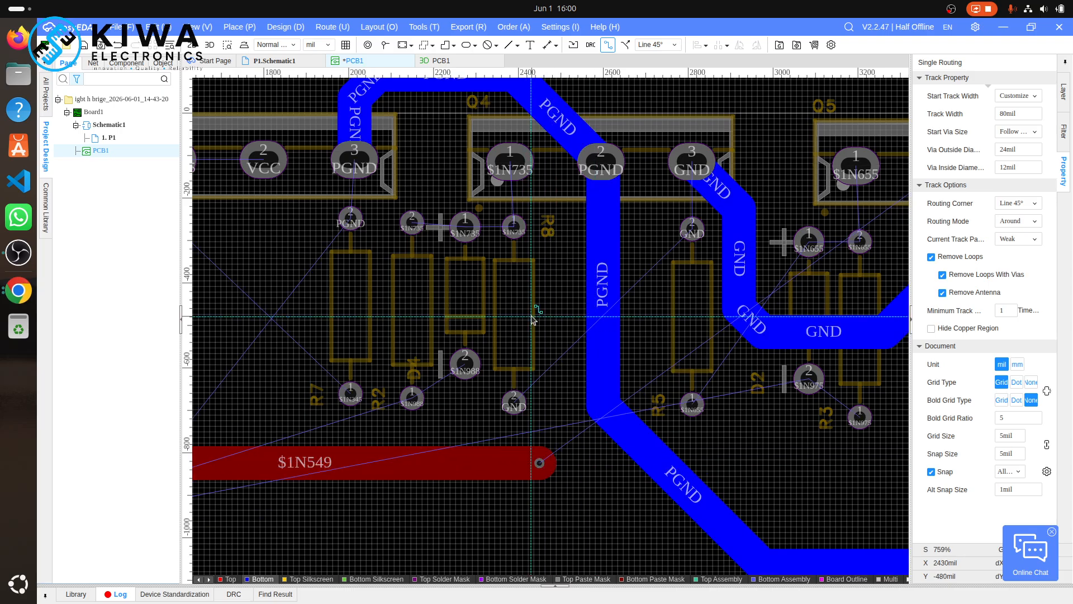
# - Place $1N549 pads at the top-layer track's end and across the PGND track at X 2965 mil, Y -820 mil
pyautogui.click(367, 45)
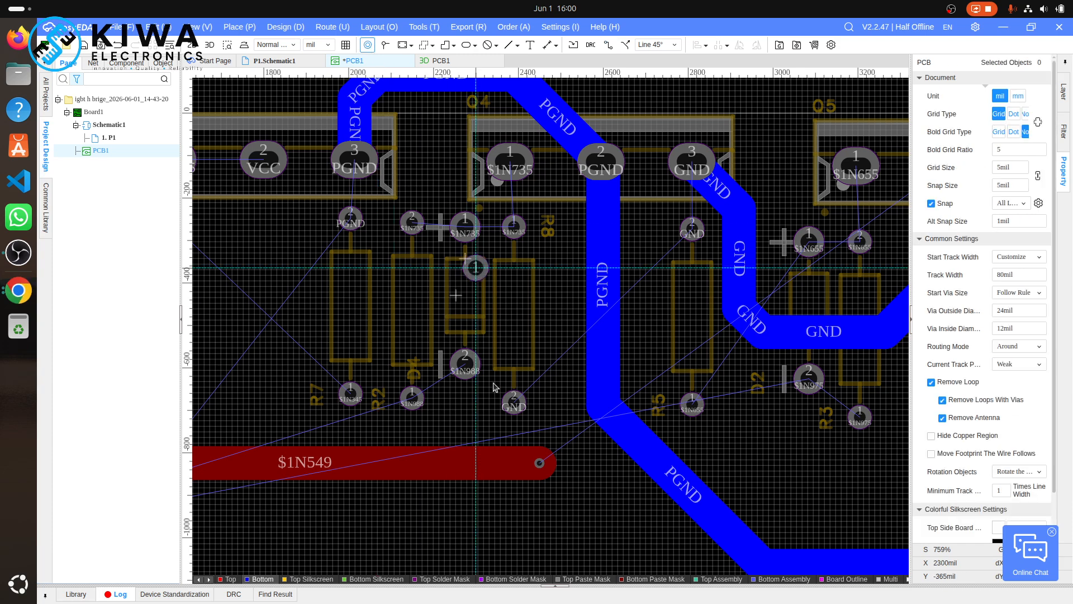
pyautogui.moveTo(540, 464); pyautogui.dragTo(761, 465)
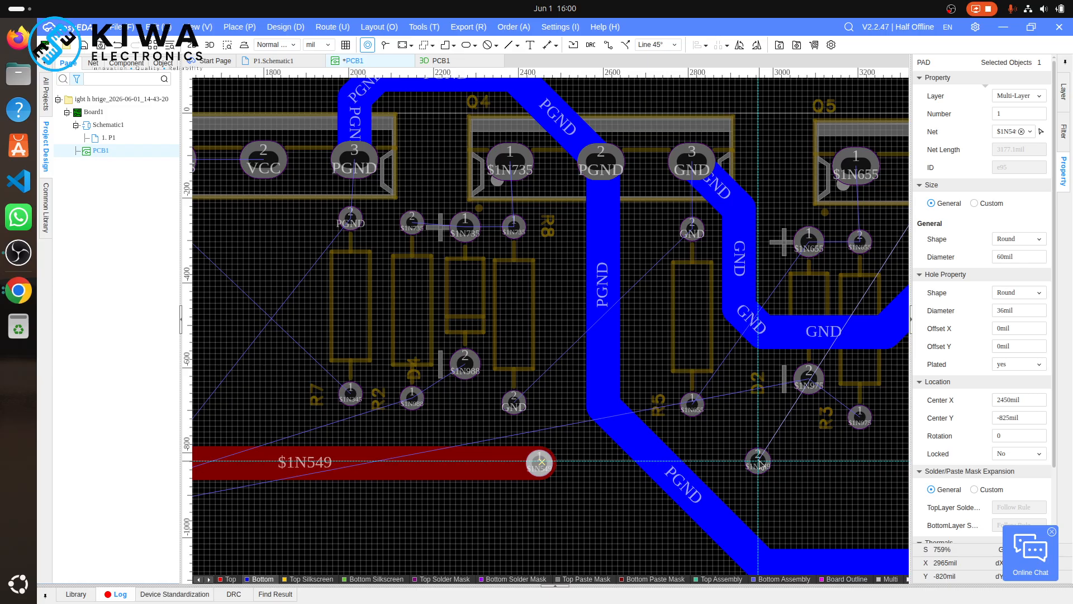
pyautogui.click(759, 462)
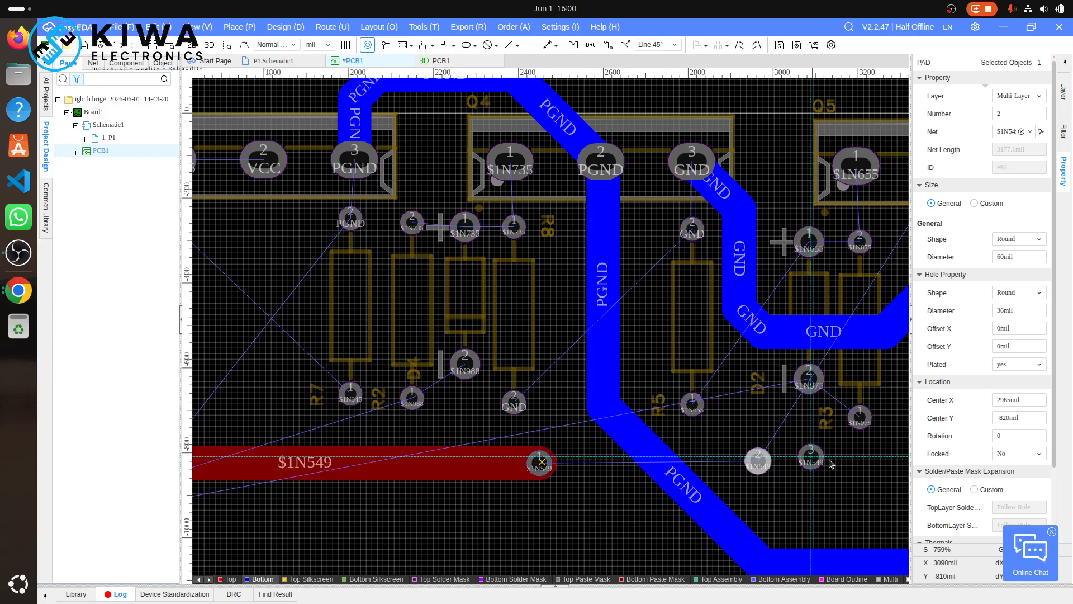
# - Route an 80 mil $1N549 Bottom Layer track from the pad at X 2965 mil, Y -820 mil to C3's pad 2
pyautogui.press('Escape')
pyautogui.scroll(5, 799, 423)
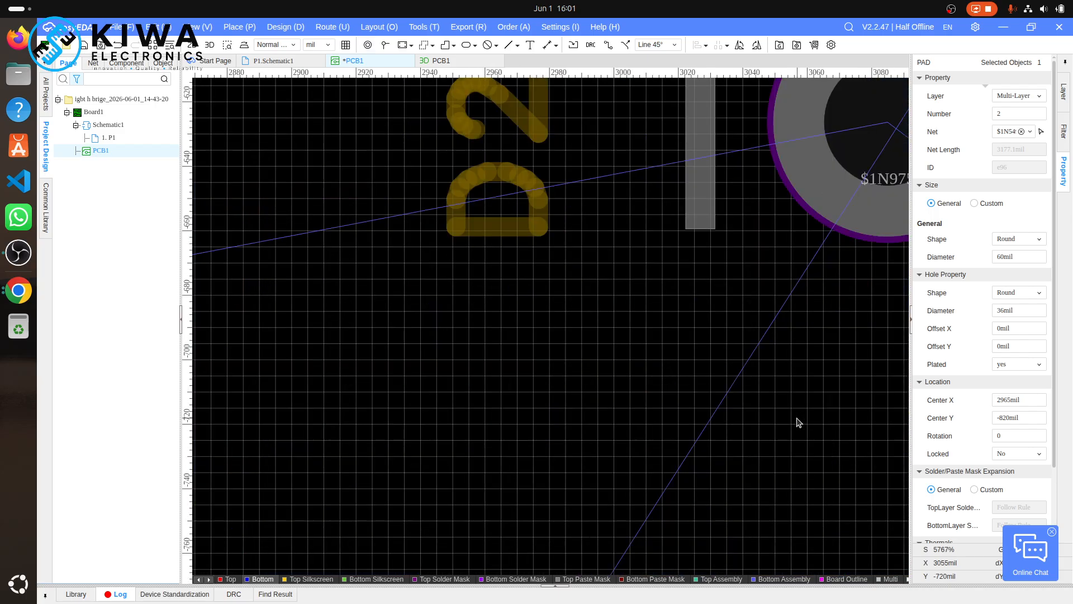
pyautogui.scroll(-8, 798, 423)
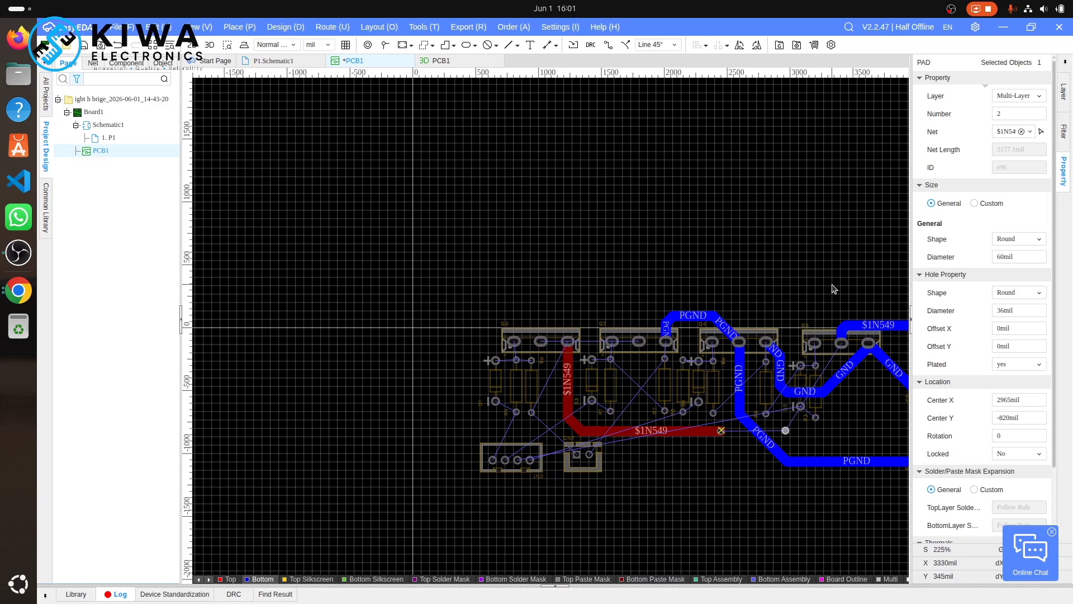
pyautogui.scroll(-5, 833, 289)
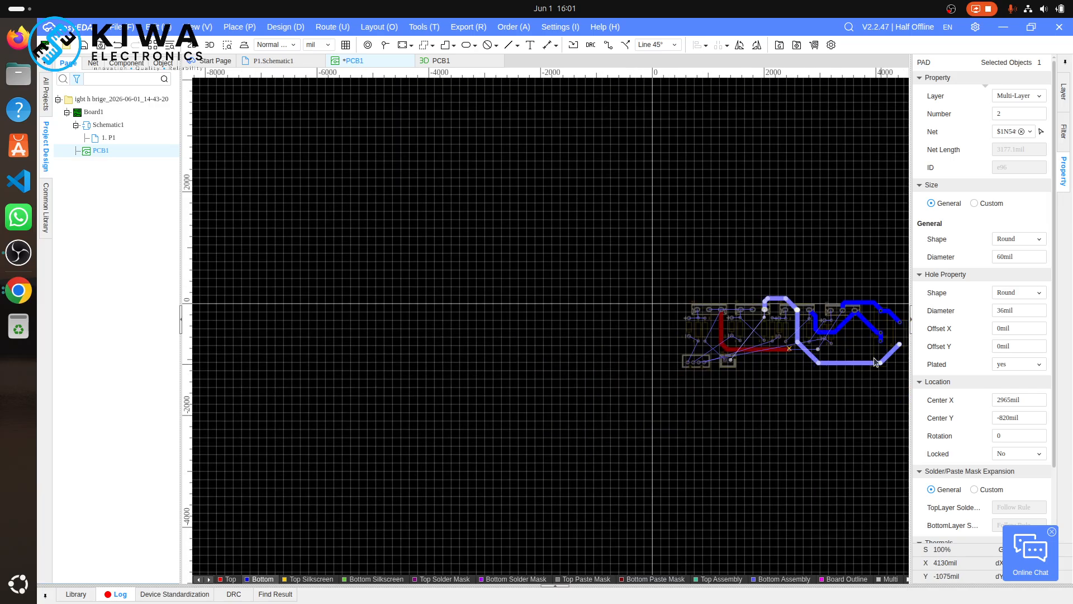
pyautogui.scroll(5, 884, 332)
pyautogui.scroll(-4, 883, 333)
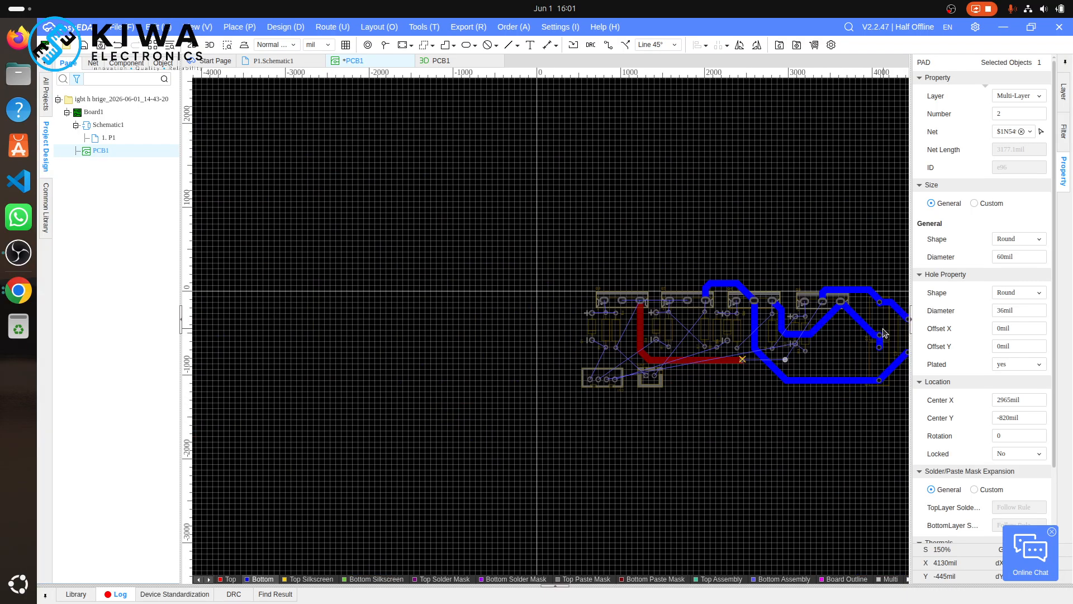
pyautogui.scroll(7, 901, 333)
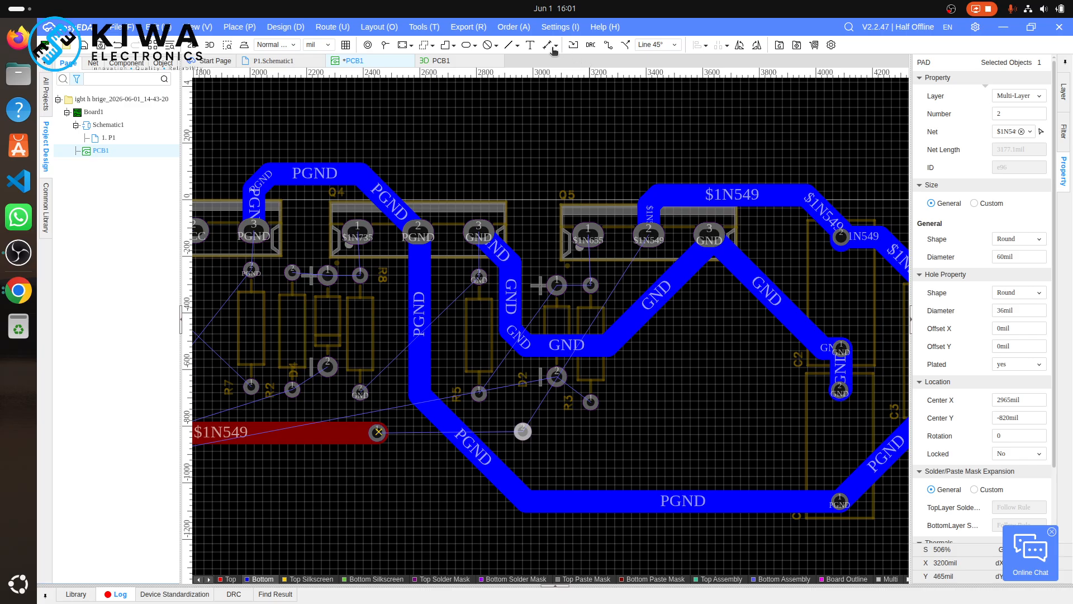
pyautogui.click(608, 46)
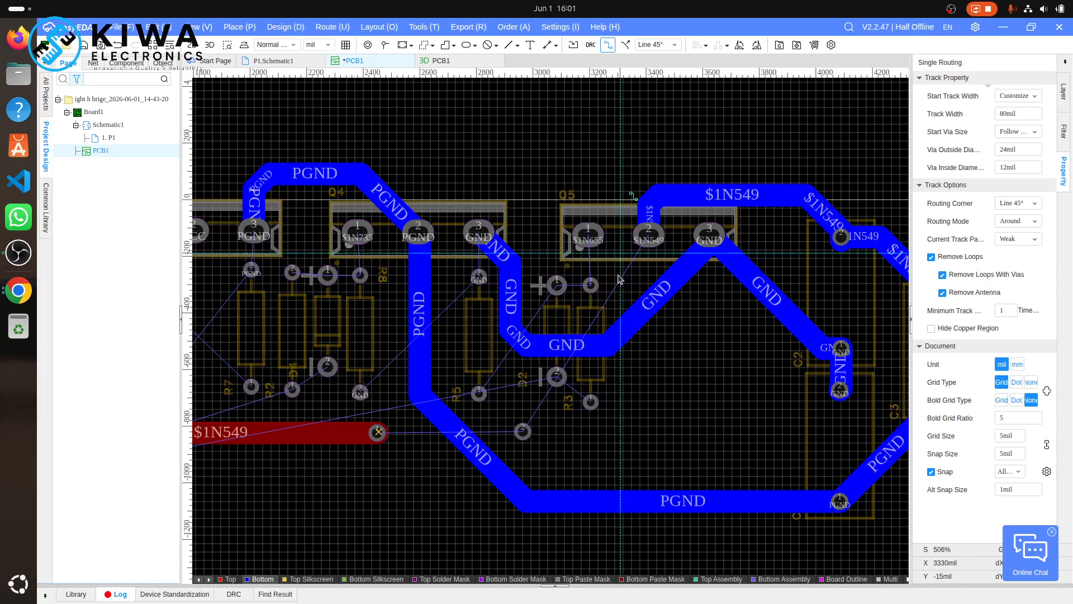
pyautogui.click(524, 432)
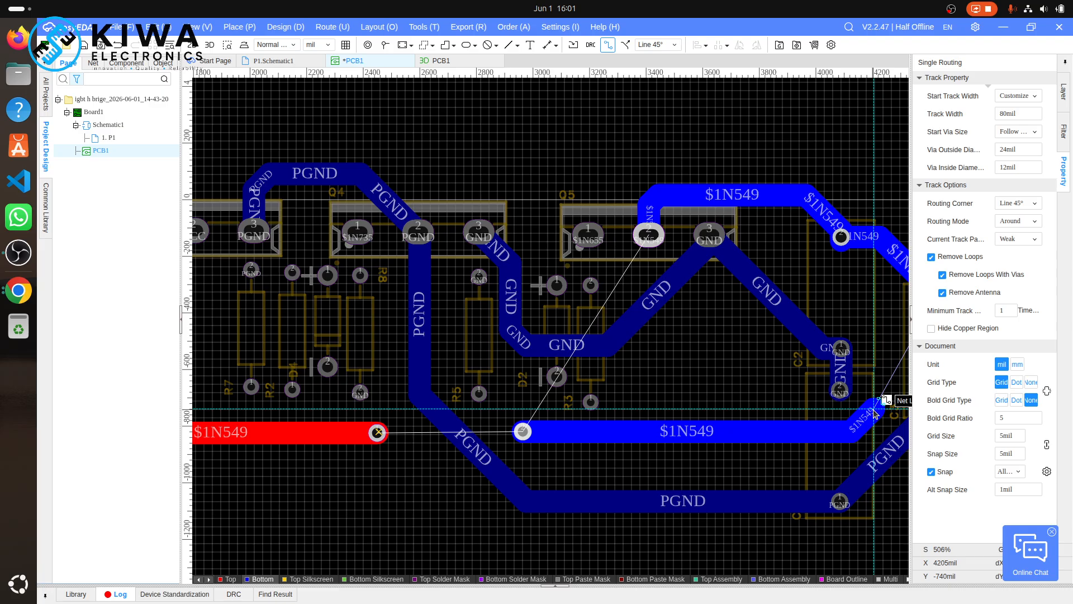
pyautogui.scroll(-6, 875, 413)
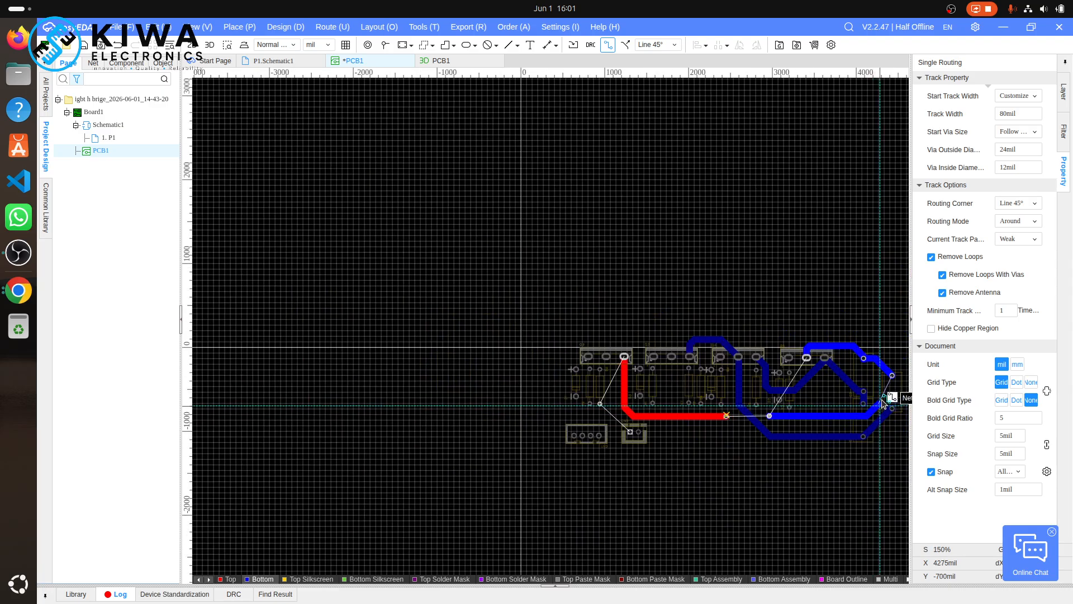
pyautogui.scroll(8, 890, 385)
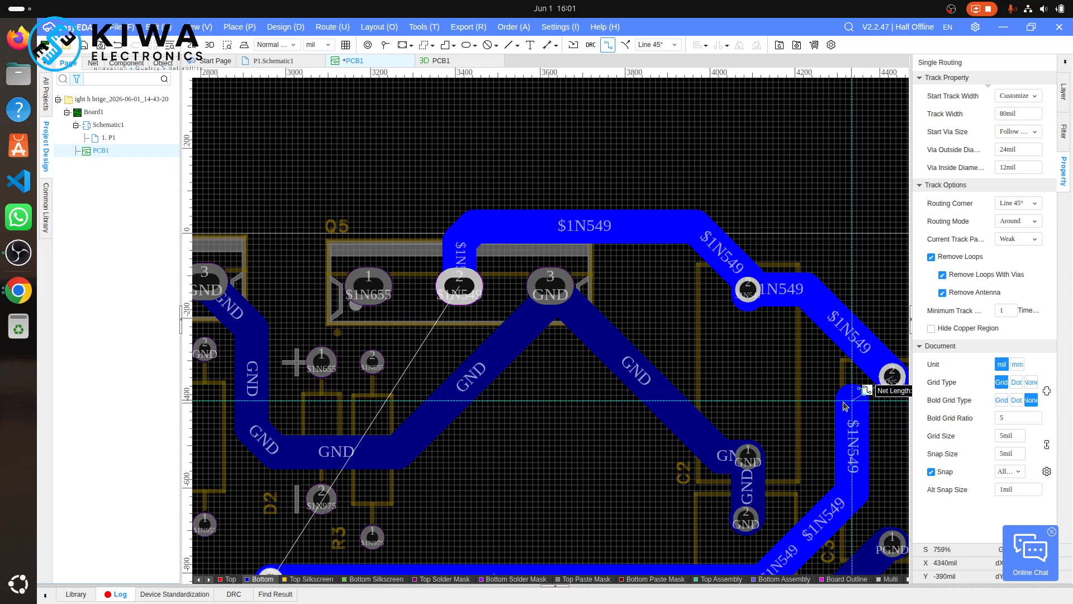
pyautogui.click(891, 375)
pyautogui.scroll(-3, 892, 376)
pyautogui.scroll(-3, 893, 376)
pyautogui.scroll(3, 893, 377)
pyautogui.scroll(2, 893, 377)
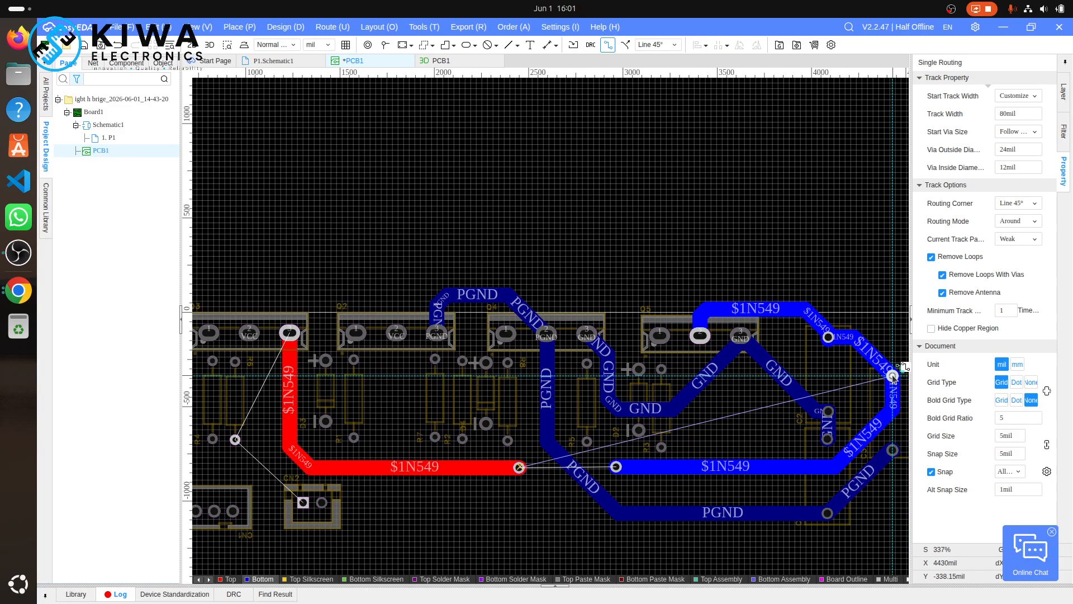
pyautogui.click(893, 376)
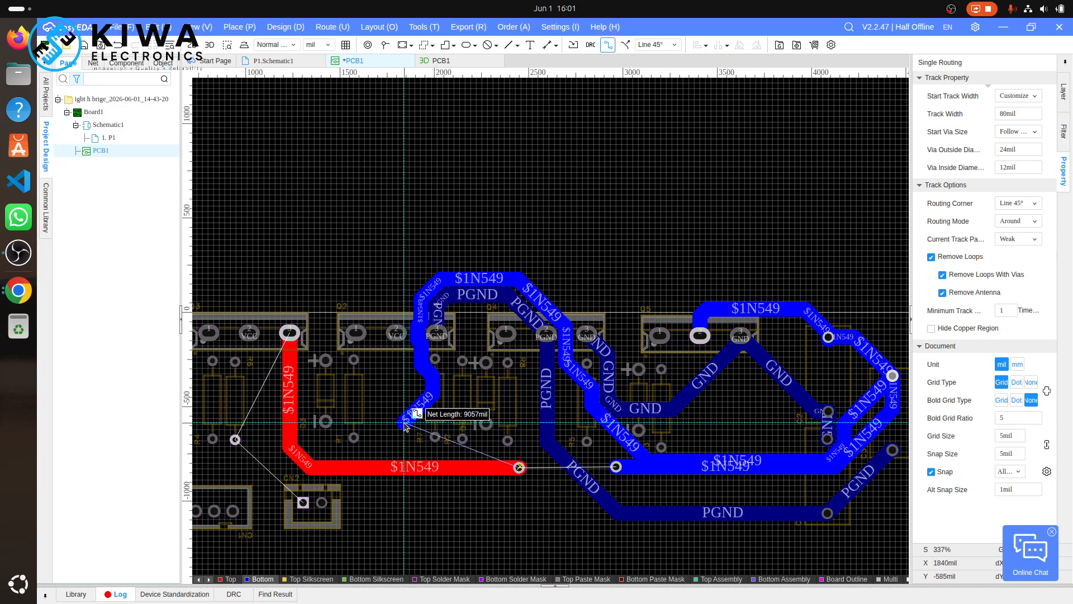
pyautogui.press('Escape')
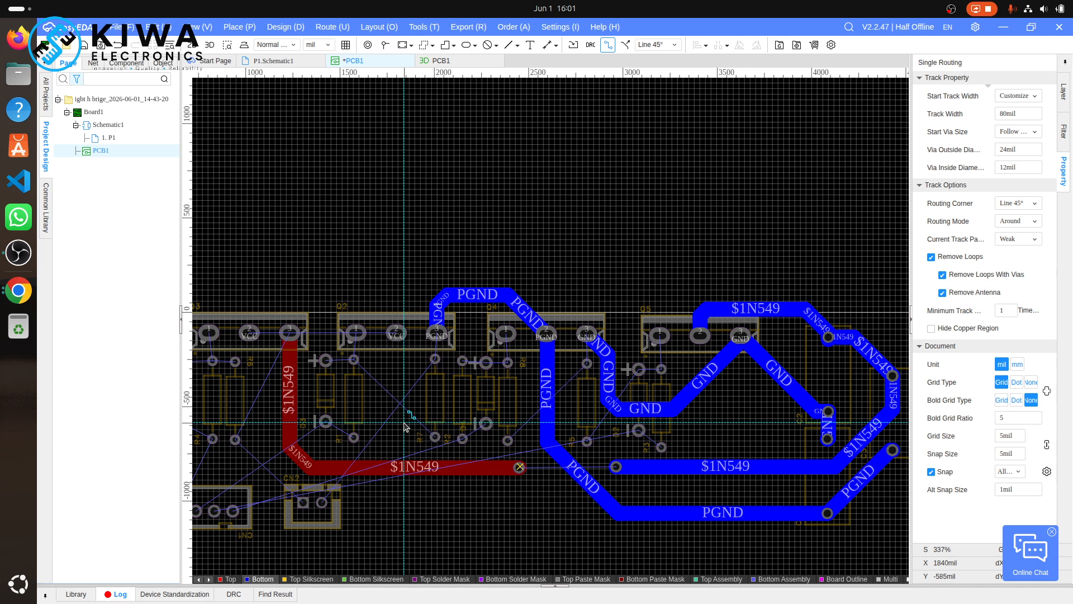
pyautogui.click(396, 333)
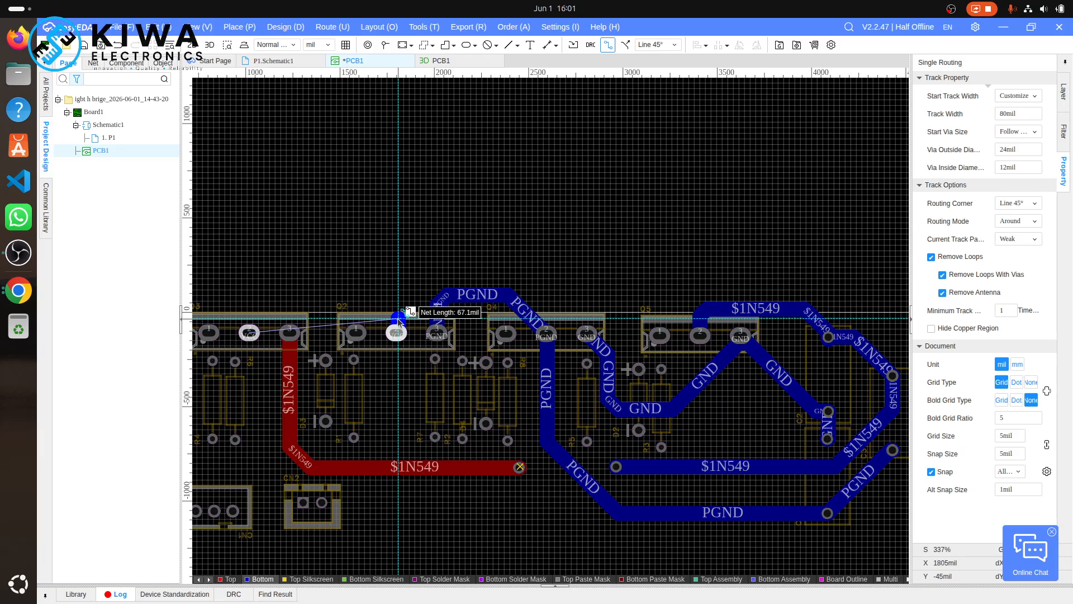
pyautogui.rightClick(393, 290)
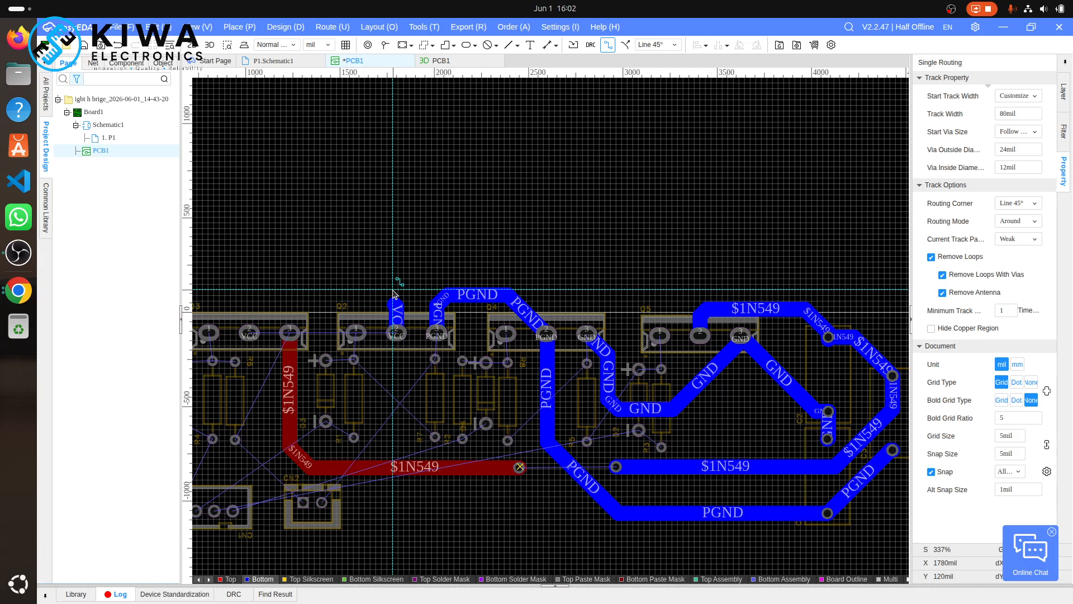
pyautogui.rightClick(393, 290)
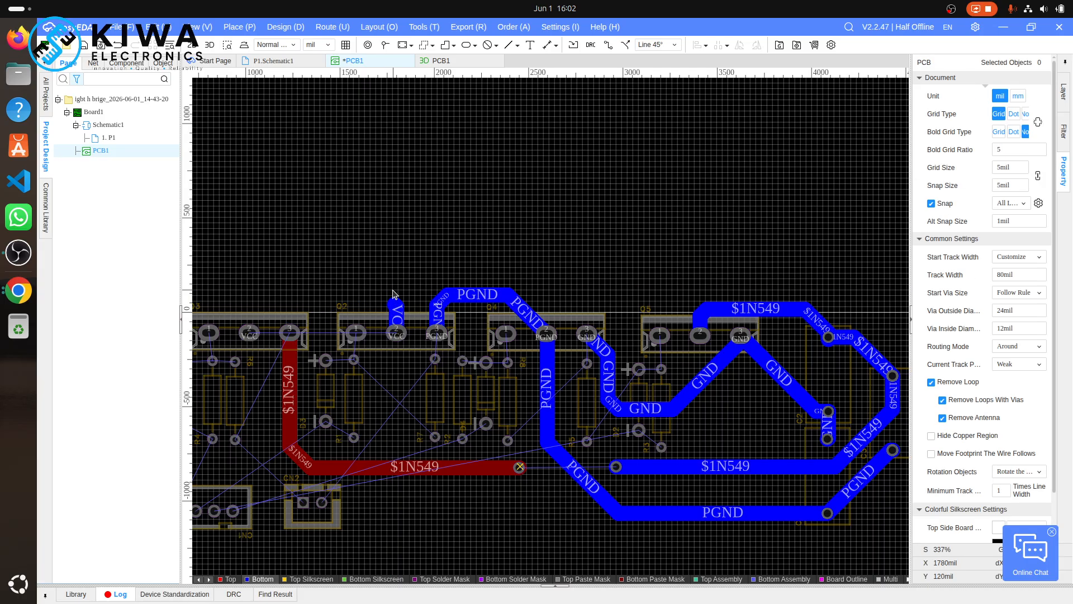
pyautogui.hotkey('ctrl', 'z')
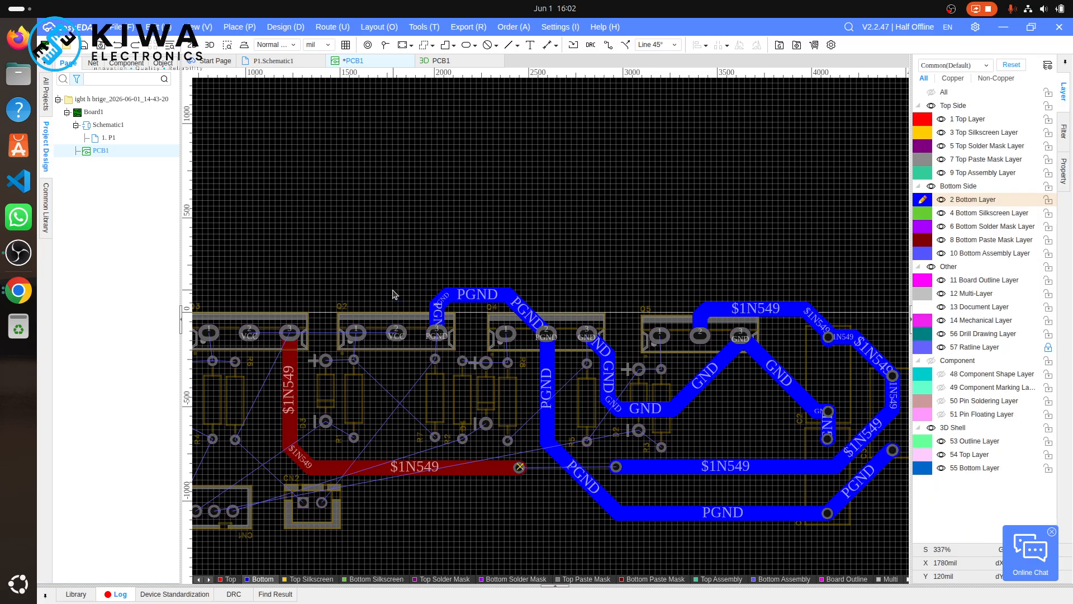
# - Route an 80 mil VCC Bottom Layer track from Q2's pad 2 above the transistors to Q3's pad 2
pyautogui.hotkey('alt', 'w')
pyautogui.click(398, 331)
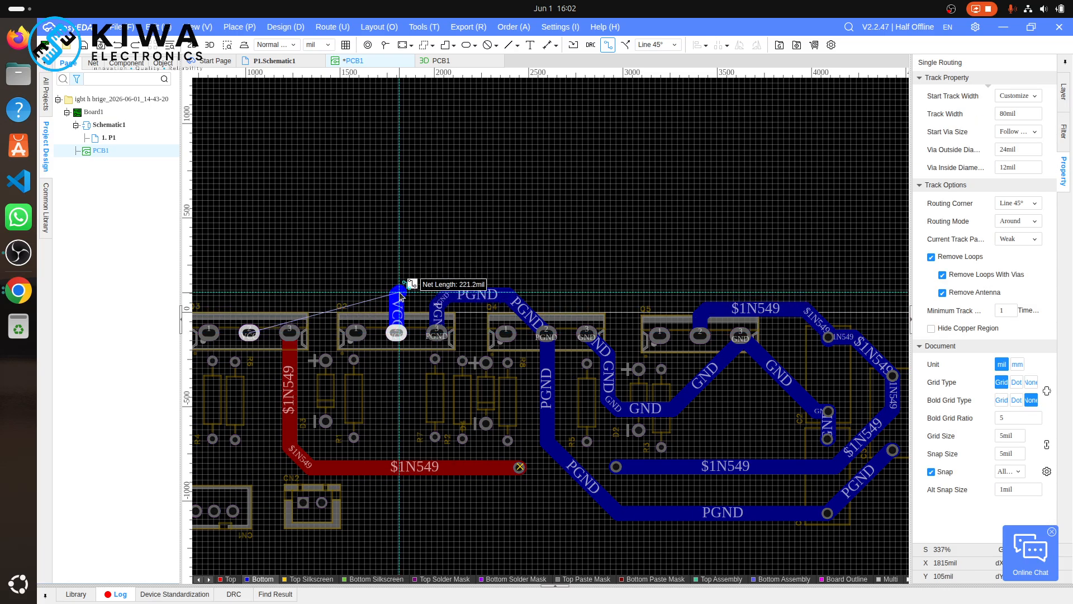
pyautogui.click(394, 292)
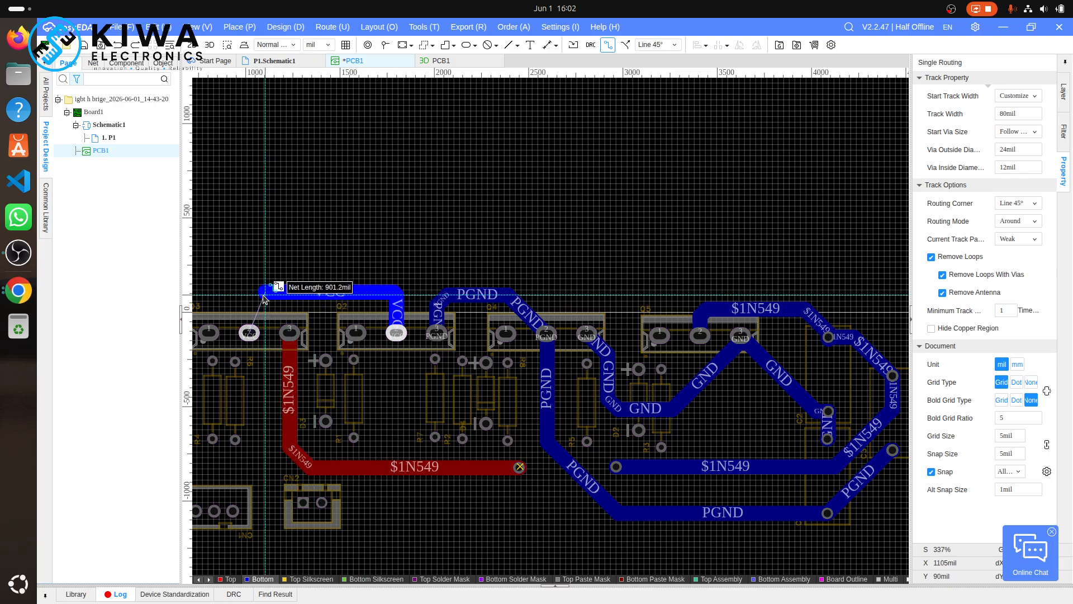
pyautogui.click(250, 334)
# - Try to route an 80 mil $1N549 Bottom Layer track from Q3's pad 3 along the existing top-layer track, then undo it
pyautogui.scroll(-2, 251, 334)
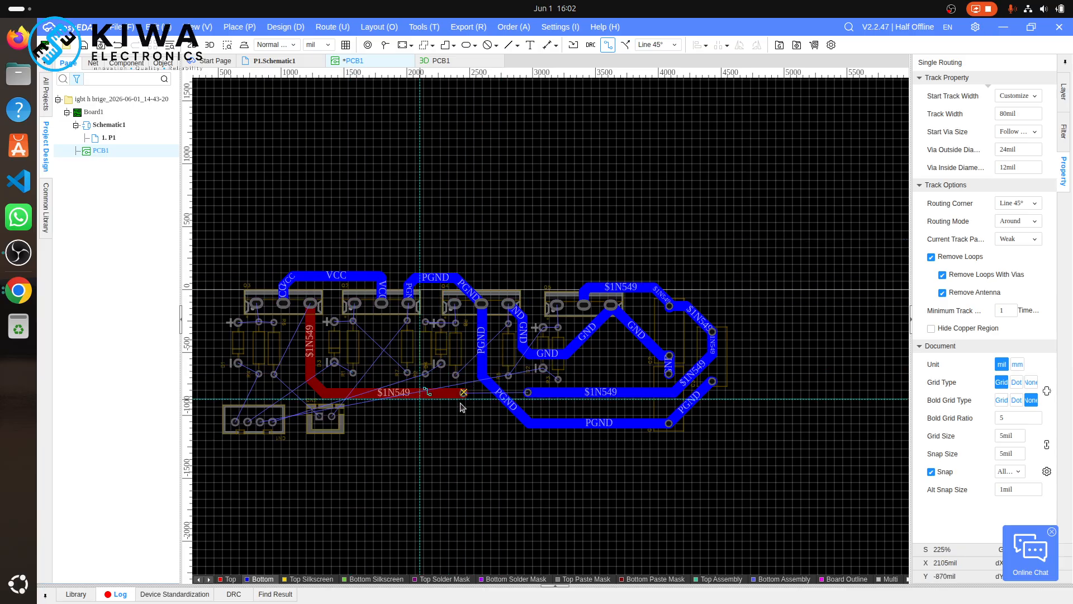
pyautogui.scroll(4, 491, 405)
pyautogui.scroll(2, 491, 405)
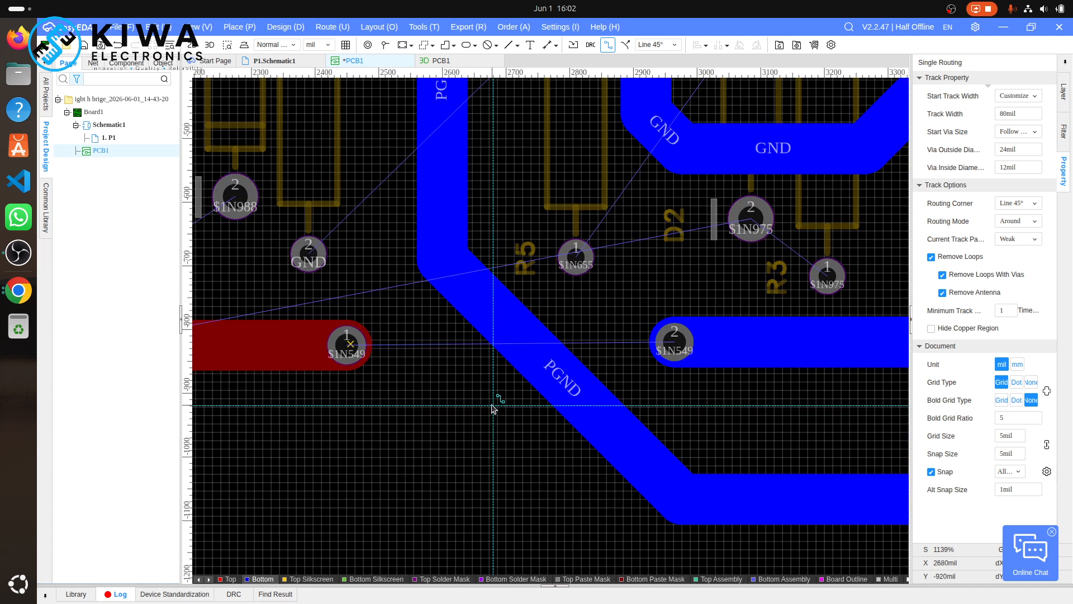
pyautogui.scroll(-4, 492, 406)
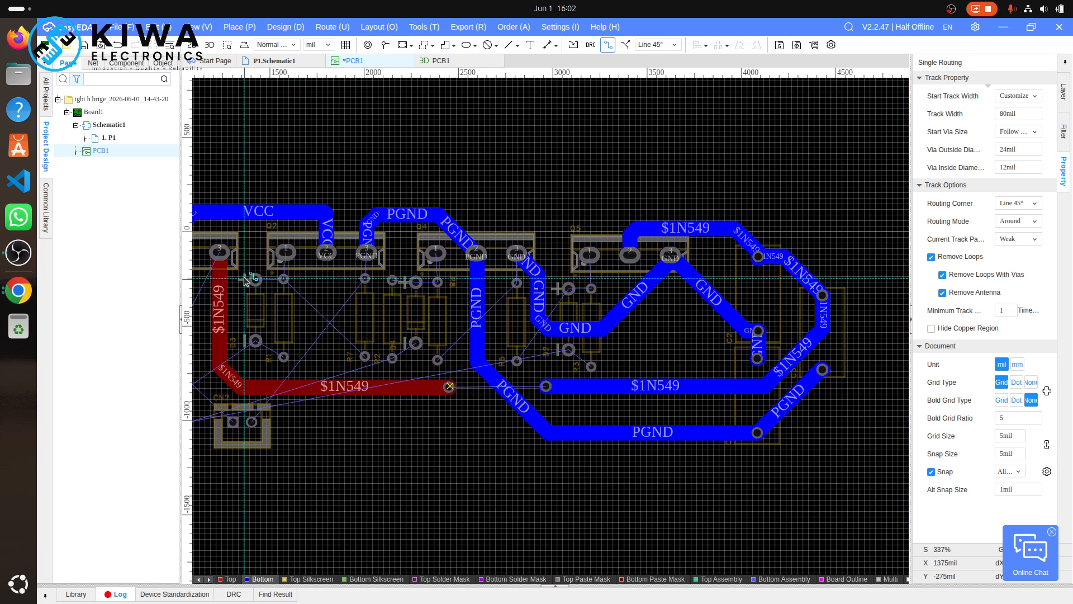
pyautogui.click(221, 254)
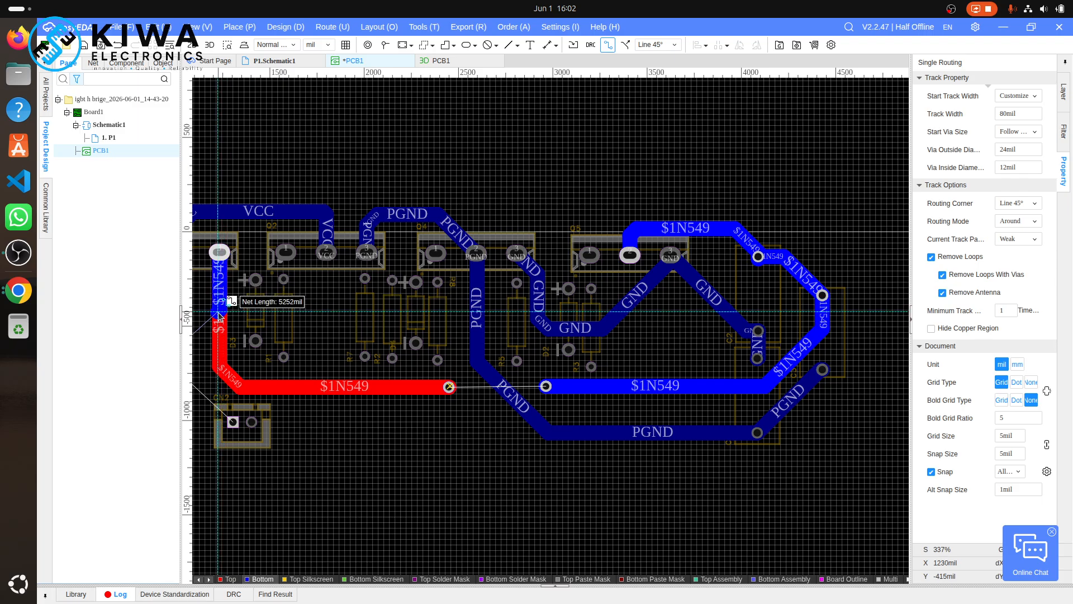
pyautogui.click(226, 349)
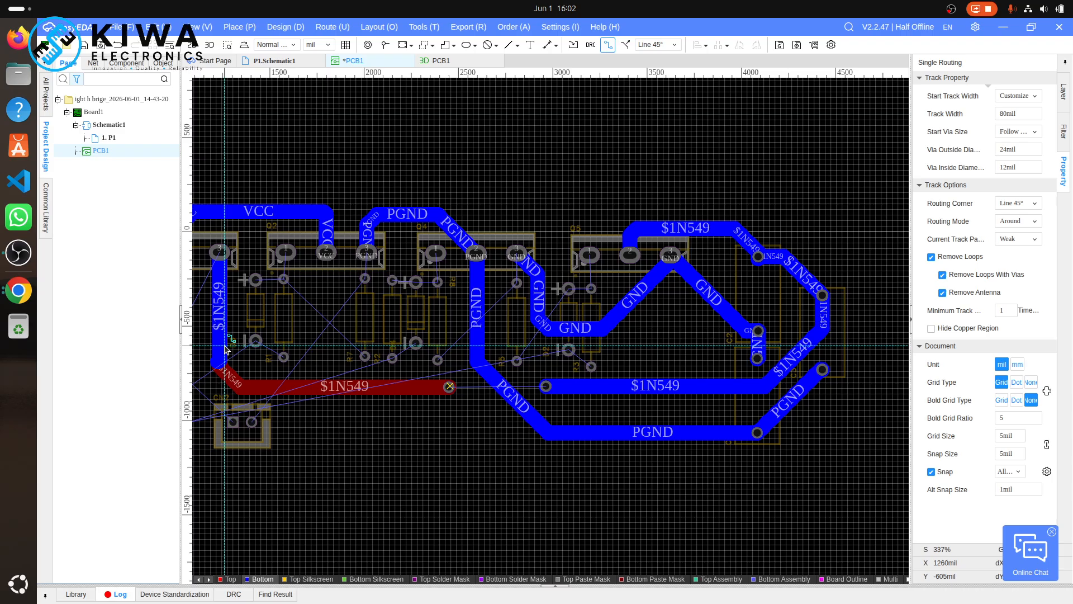
pyautogui.press('Escape')
pyautogui.hotkey('ctrl', 'z')
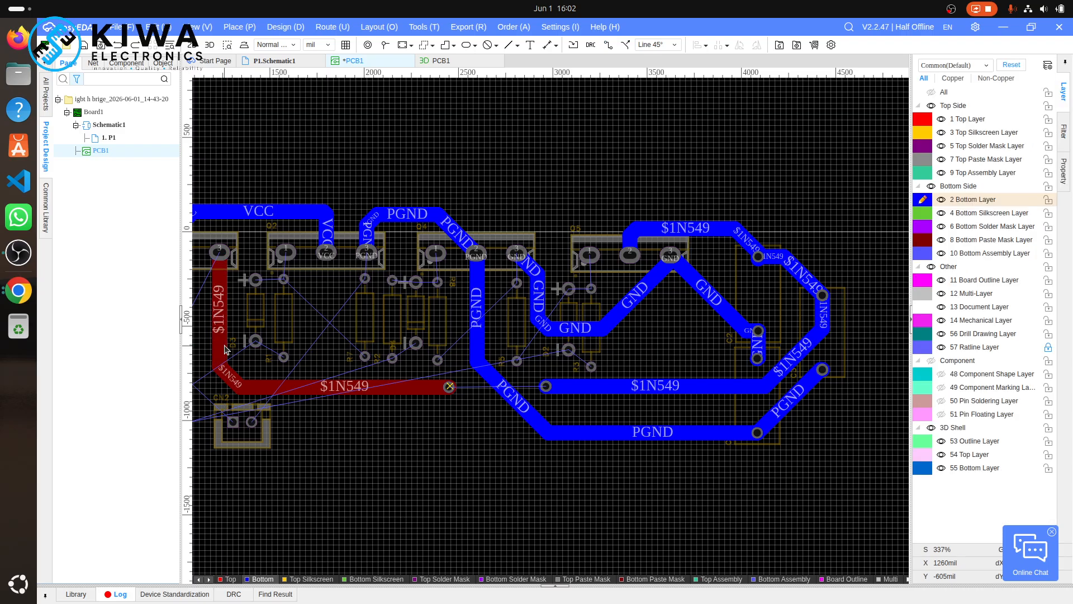
# - Start single routing with the track width set to 10 mil
pyautogui.scroll(2, 226, 349)
pyautogui.scroll(-8, 227, 349)
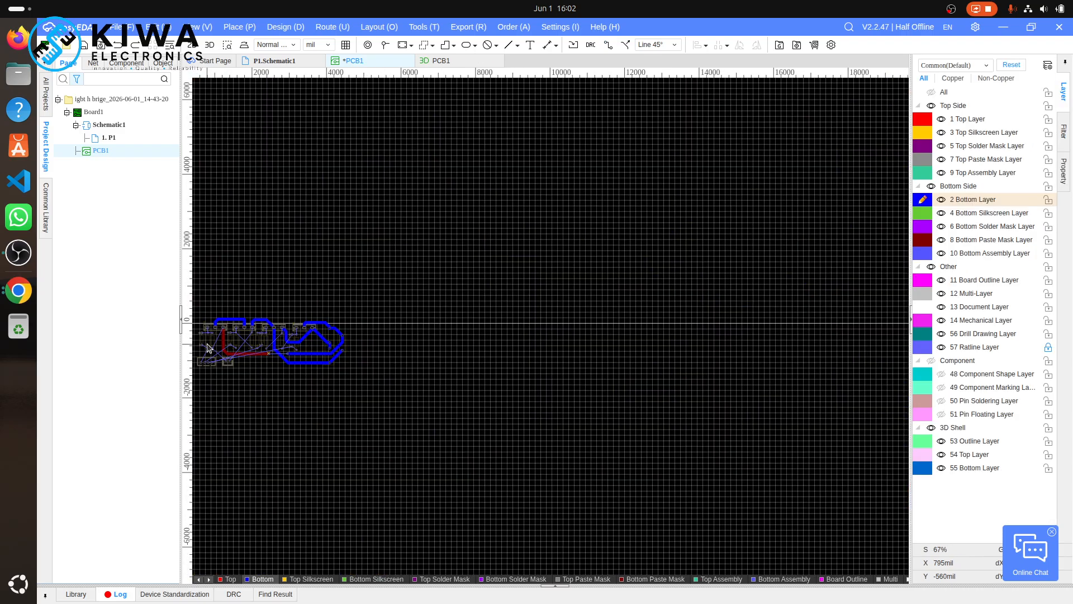
pyautogui.scroll(9, 203, 341)
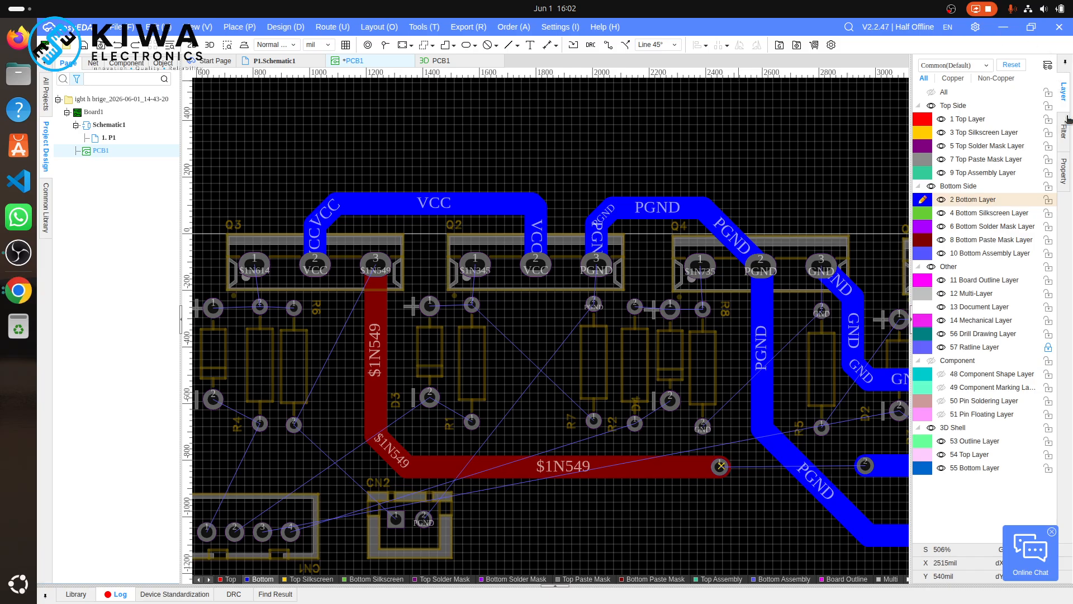
pyautogui.click(1065, 169)
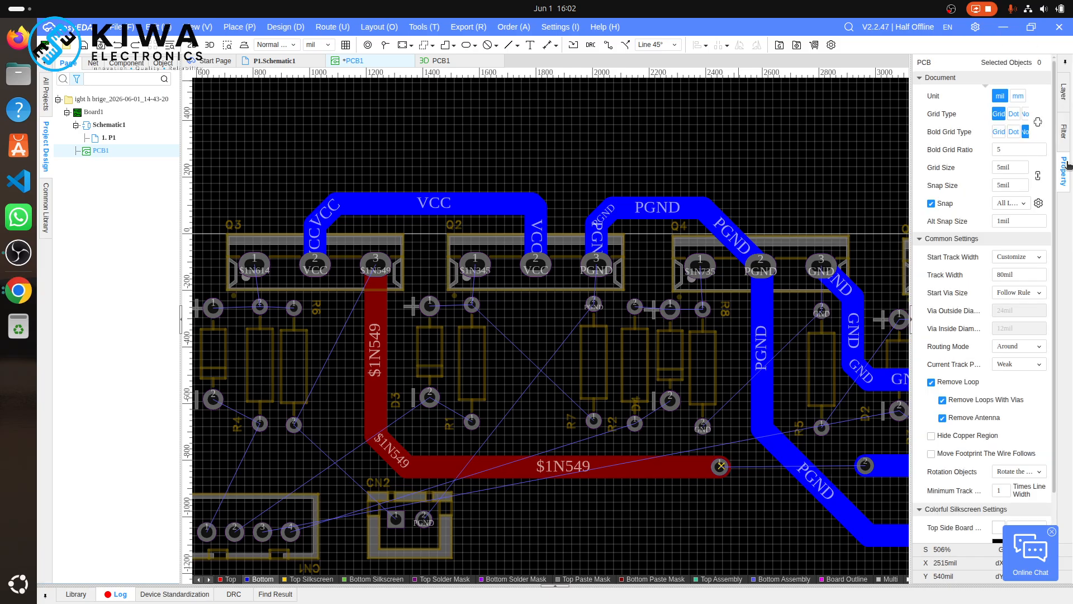
pyautogui.click(1064, 131)
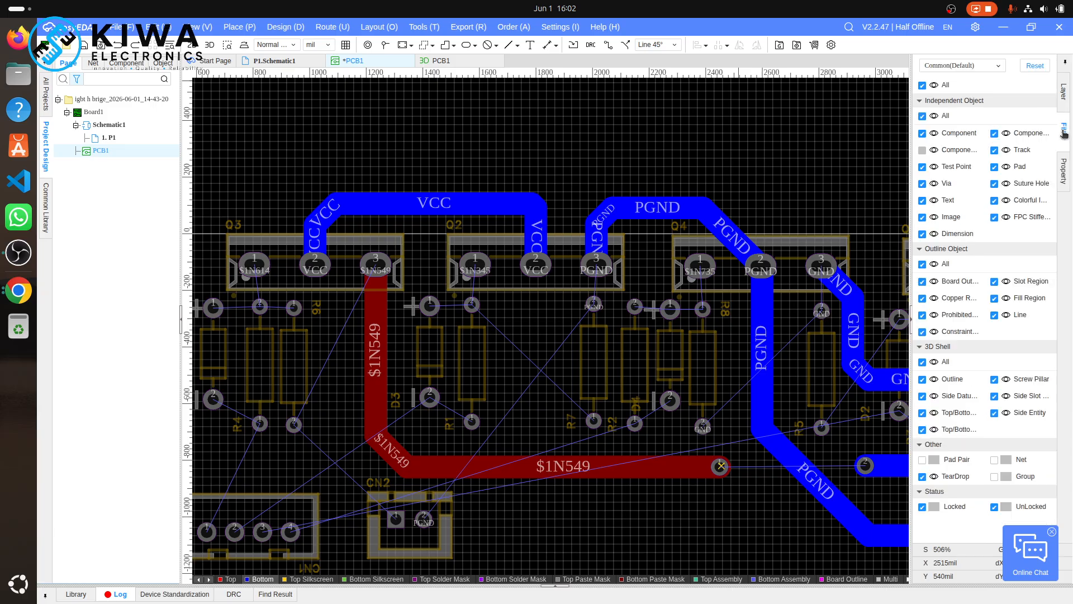
pyautogui.click(1064, 168)
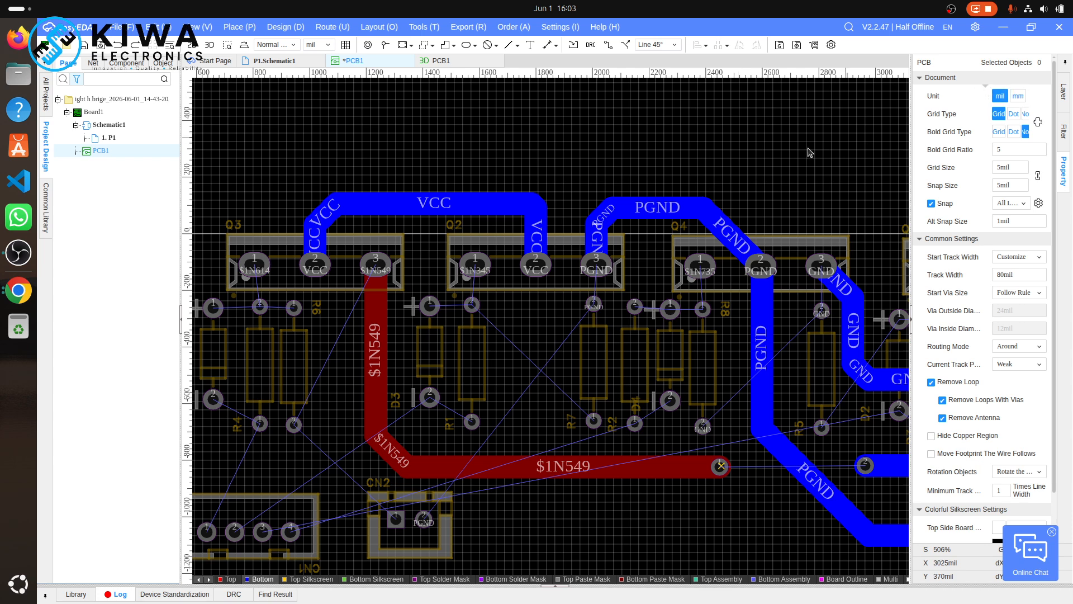
pyautogui.click(609, 45)
pyautogui.click(1009, 113)
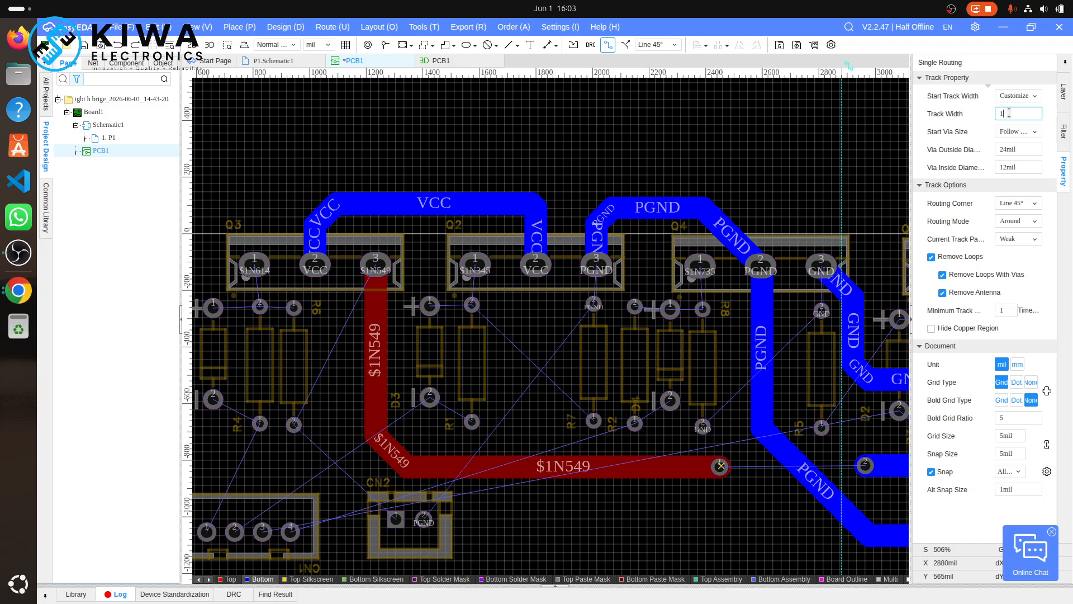
pyautogui.press('Return')
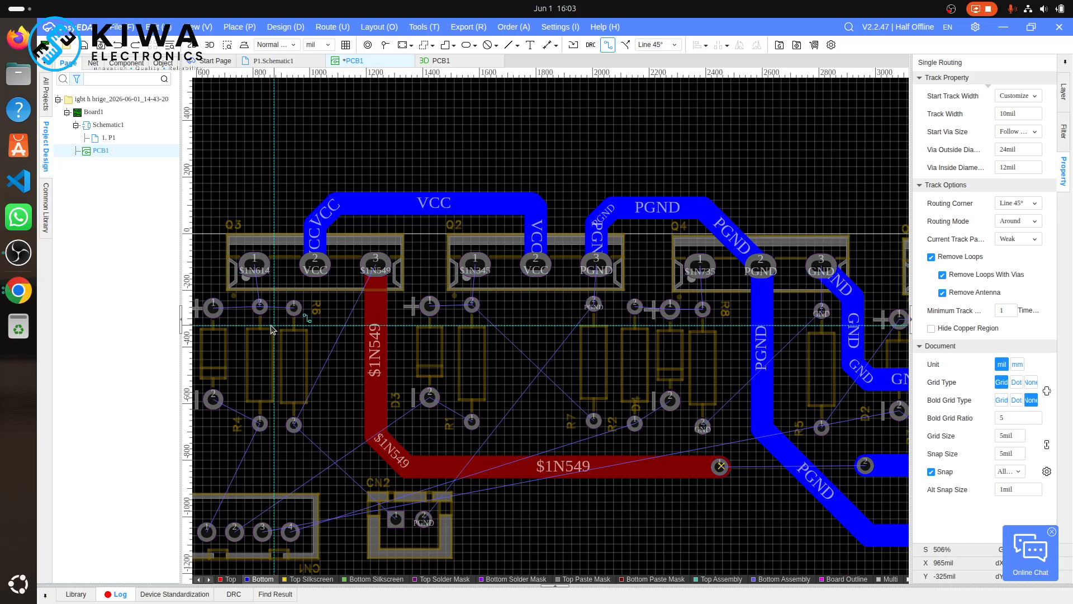
# - Route $1N614 Bottom Layer tracks from pad 1 of the diode beside R4 to R4's pad 2 and up to Q3's pad 1
pyautogui.scroll(6, 271, 329)
pyautogui.scroll(-5, 271, 328)
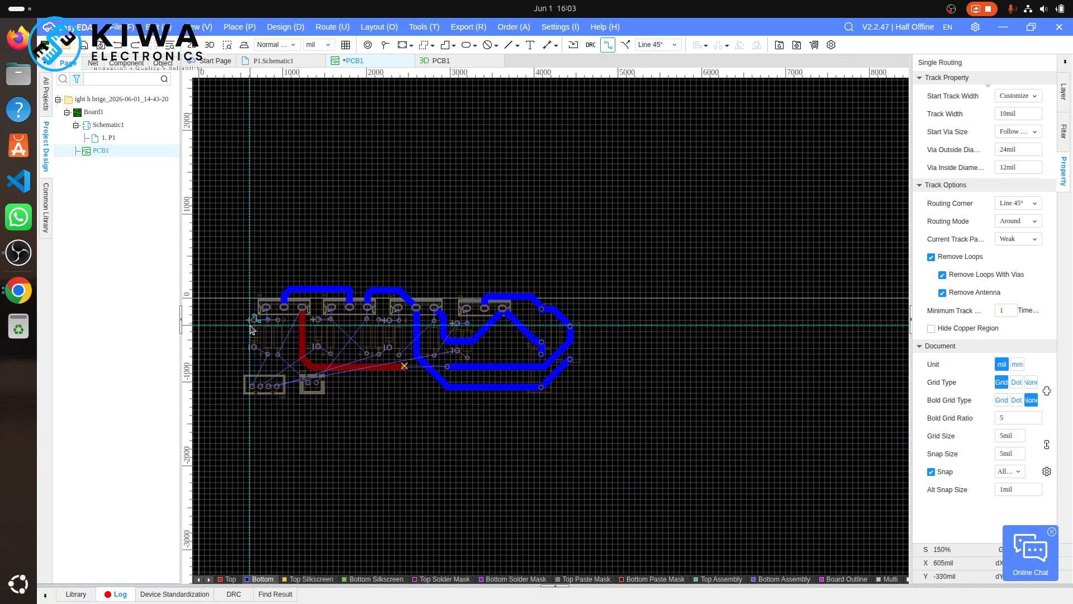
pyautogui.scroll(6, 251, 328)
pyautogui.click(288, 267)
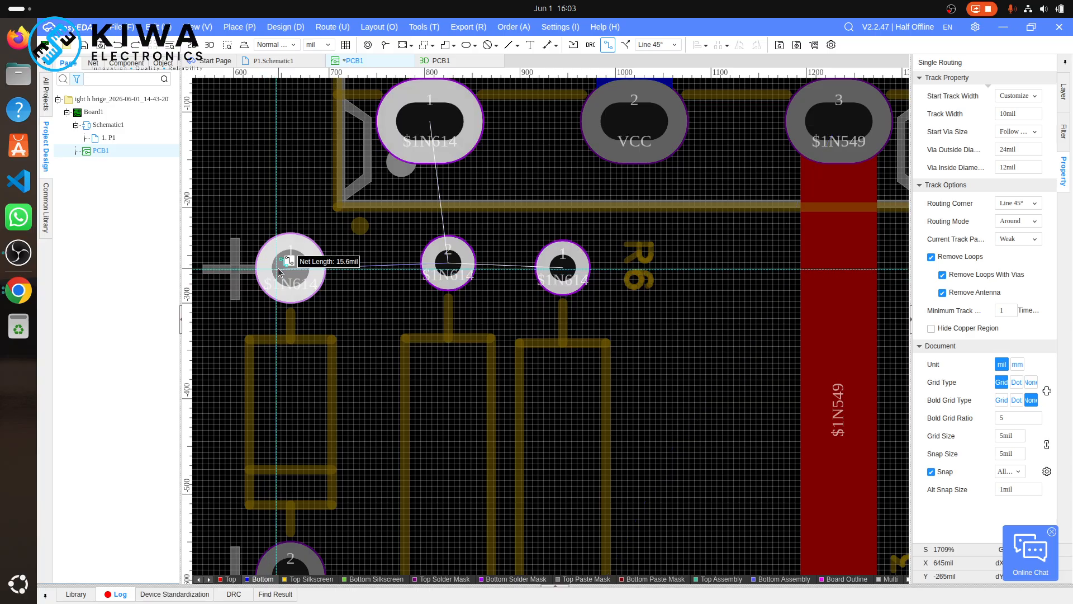
pyautogui.click(442, 262)
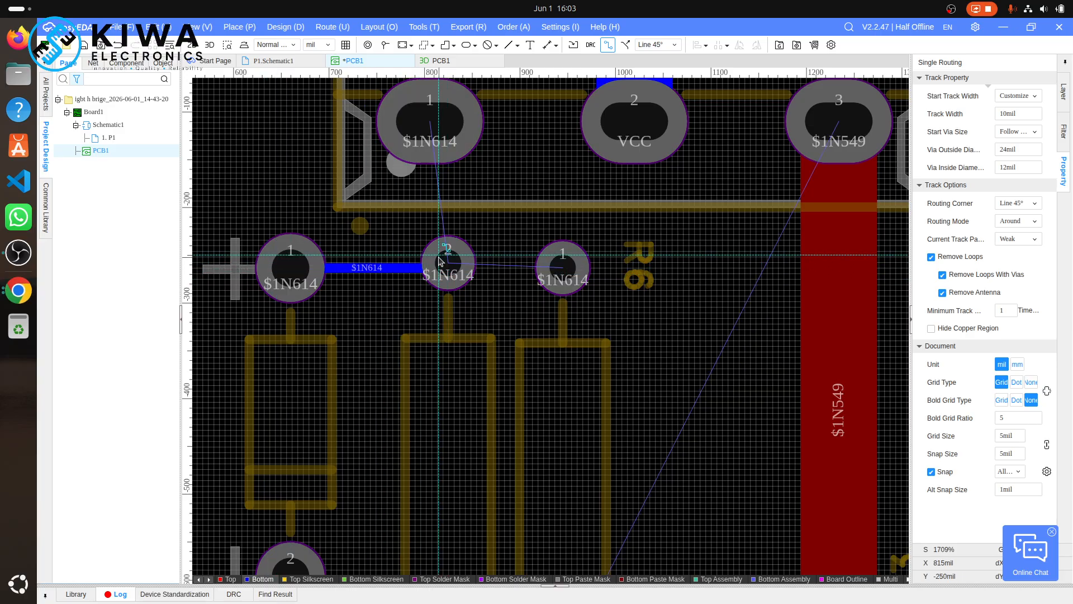
pyautogui.click(447, 261)
pyautogui.click(434, 135)
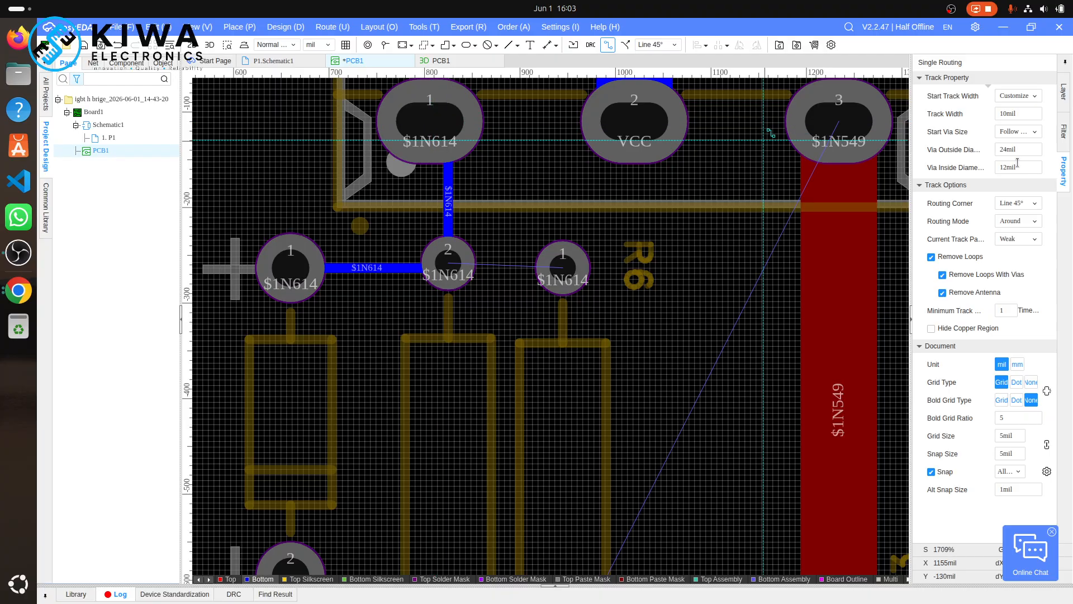
# - Reroute the $1N614 net on the Bottom Layer with 35 mil tracks, joining D1's pad 1, R4's pad 2, Q3's pad 1 and R6's pad 1
pyautogui.click(1007, 112)
pyautogui.write('30')
pyautogui.press('Return')
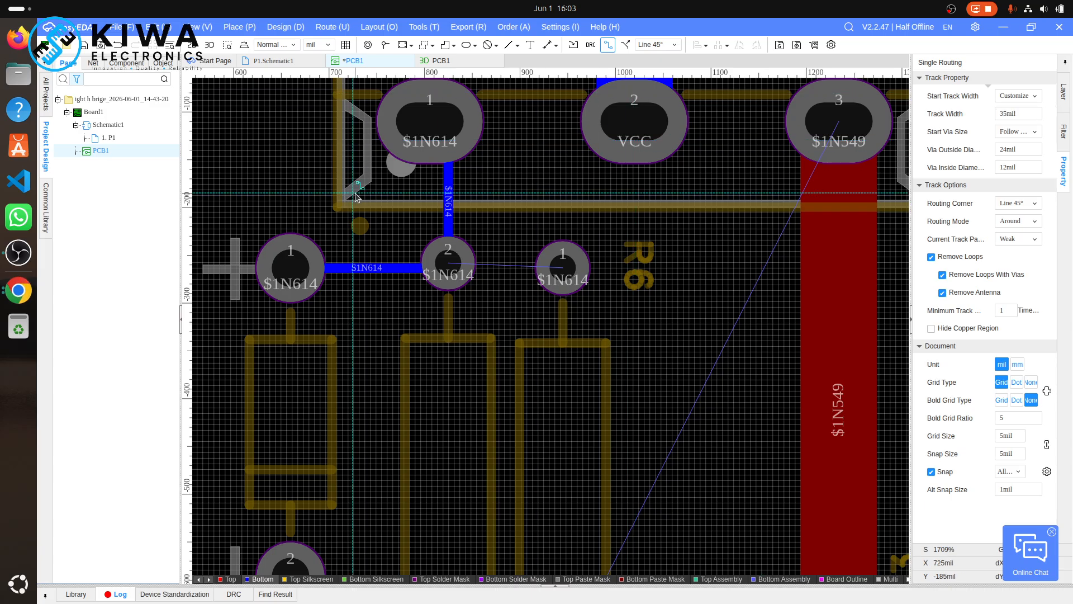
pyautogui.press('Escape')
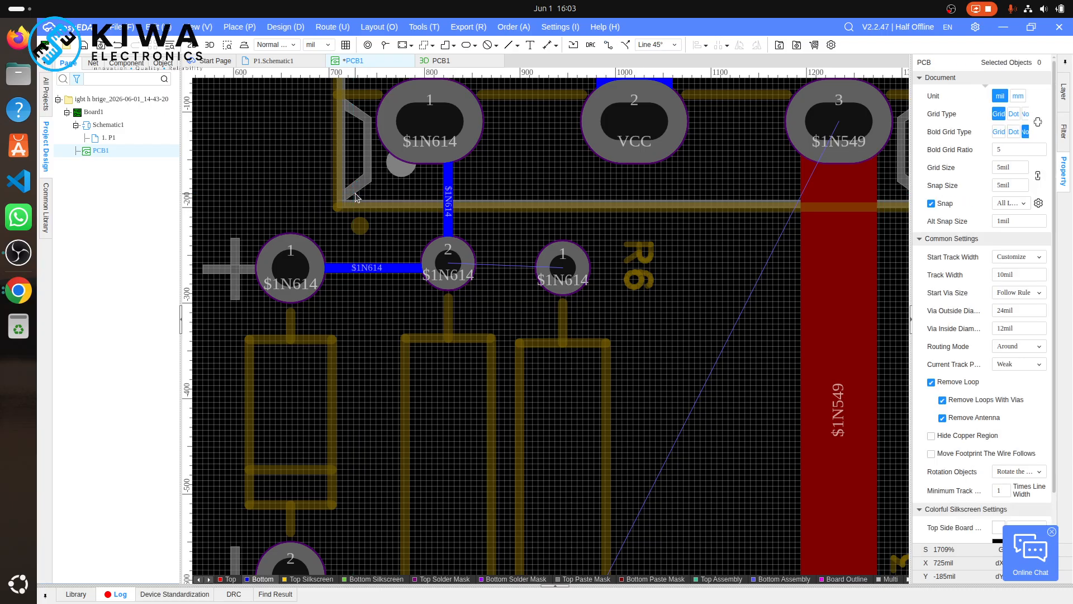
pyautogui.press('w')
pyautogui.click(290, 267)
pyautogui.click(456, 275)
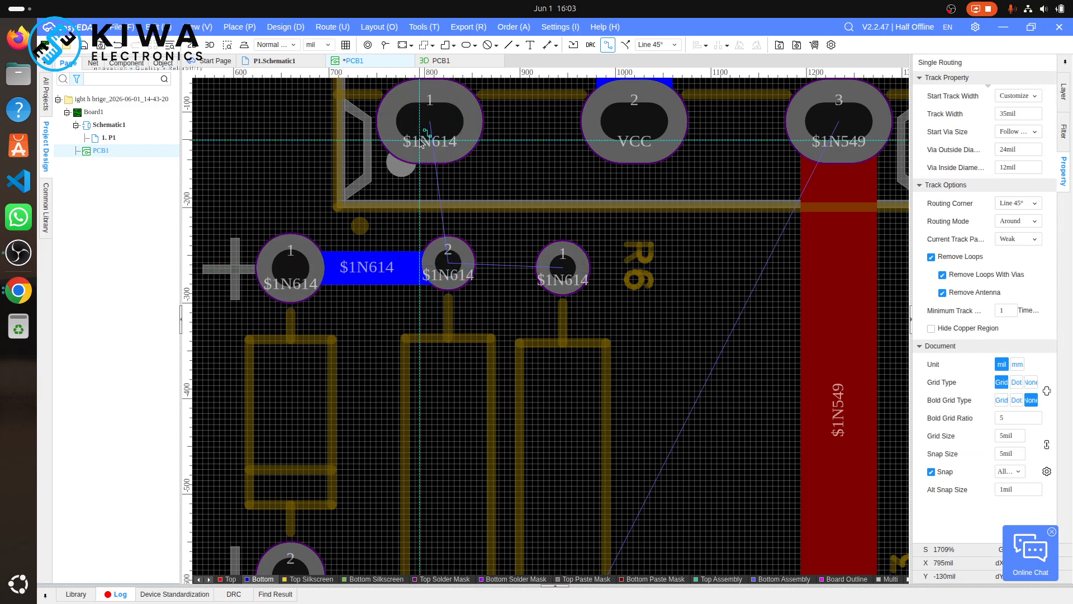
pyautogui.click(422, 141)
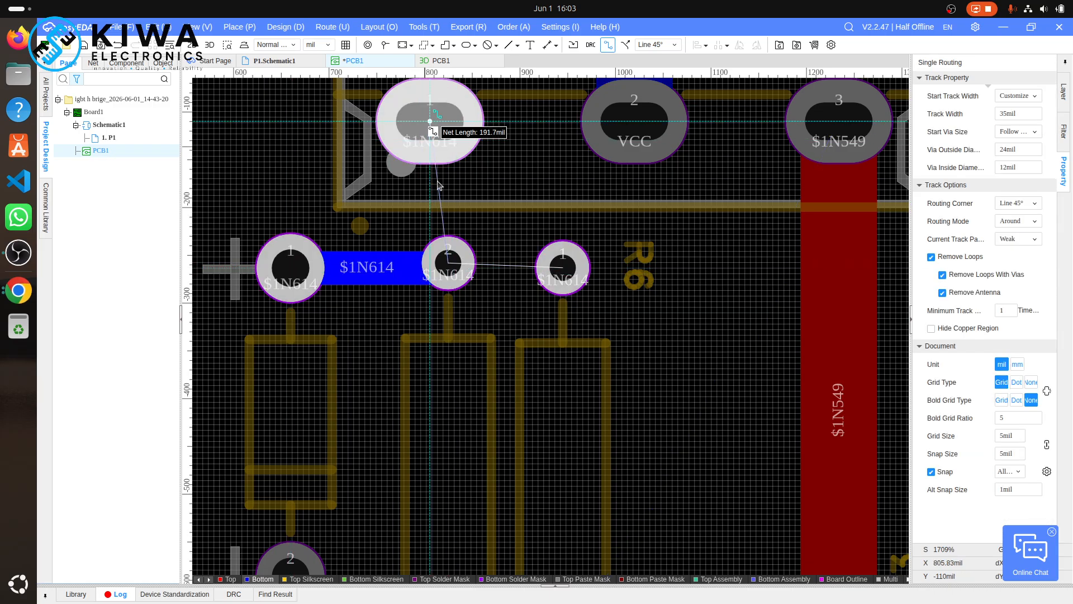
pyautogui.click(438, 257)
pyautogui.click(439, 258)
pyautogui.click(564, 267)
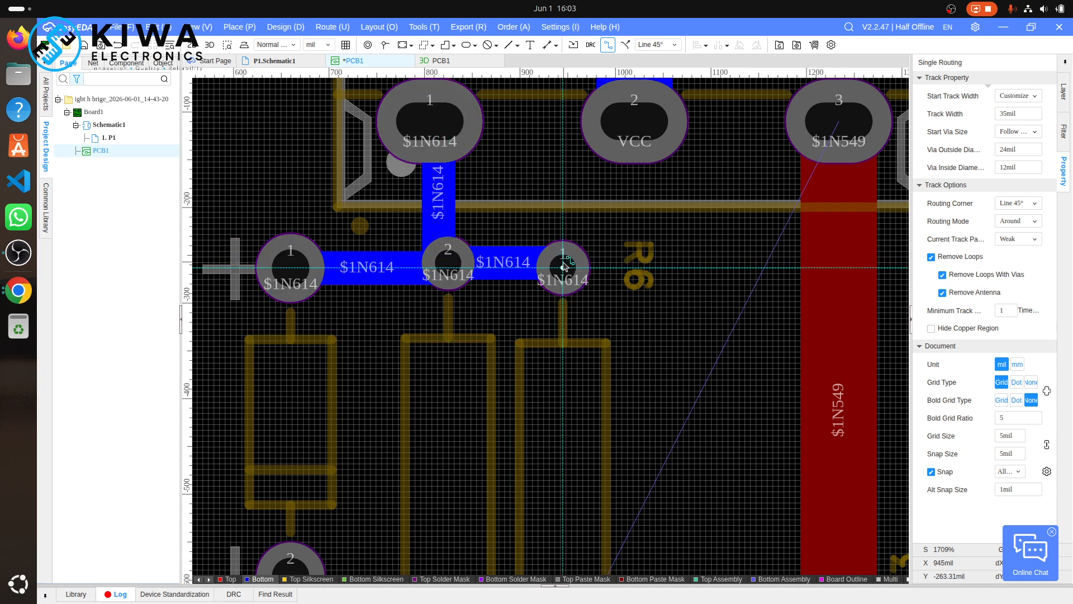
# - Route 35 mil bottom tracks for $1N963 from D1's pad 2 via R4's lower pad to CN1's pad 1, and $1N549 from R6's pad 2 to Q3's pad 3
pyautogui.scroll(-4, 564, 267)
pyautogui.click(483, 354)
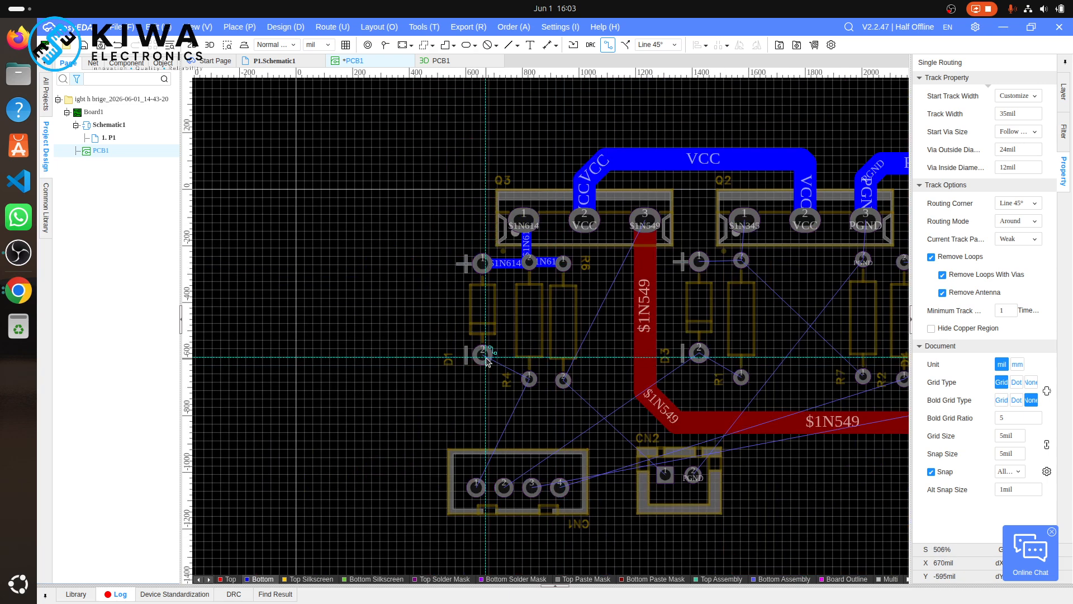
pyautogui.click(529, 378)
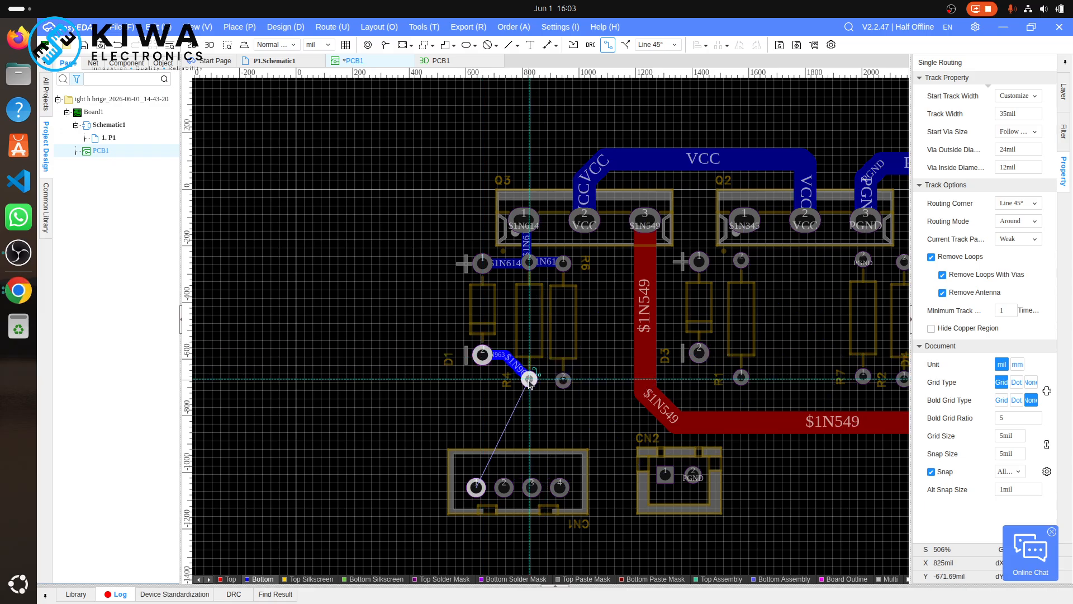
pyautogui.click(476, 488)
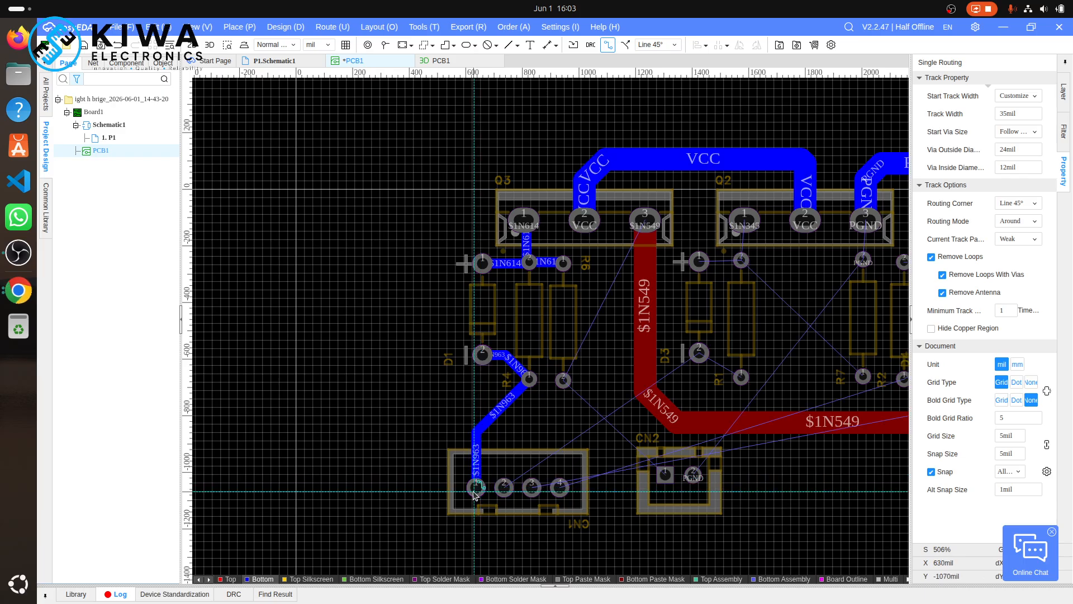
pyautogui.click(564, 381)
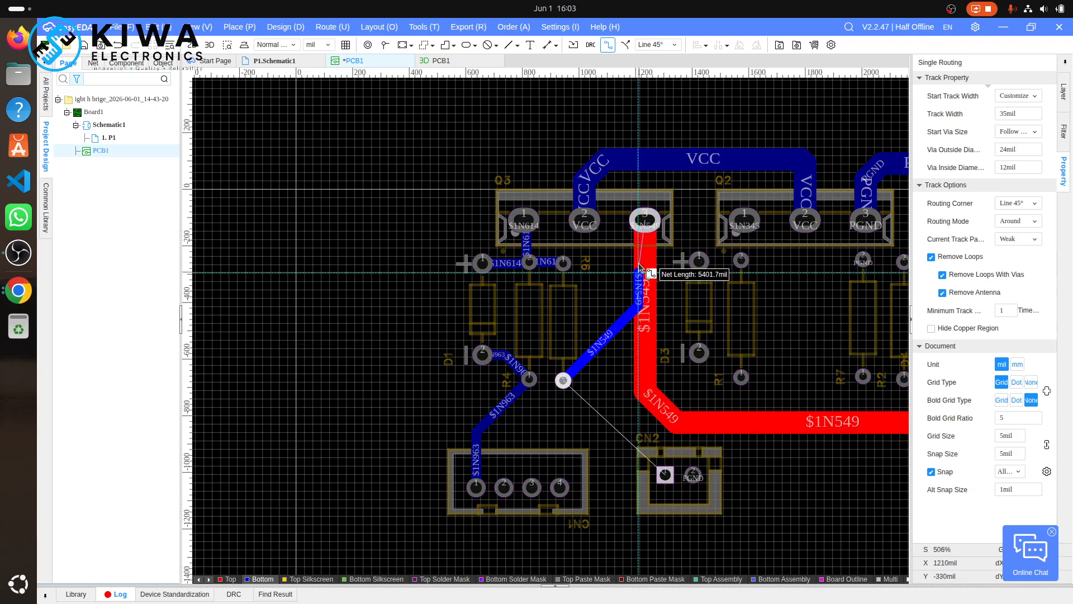
pyautogui.click(644, 219)
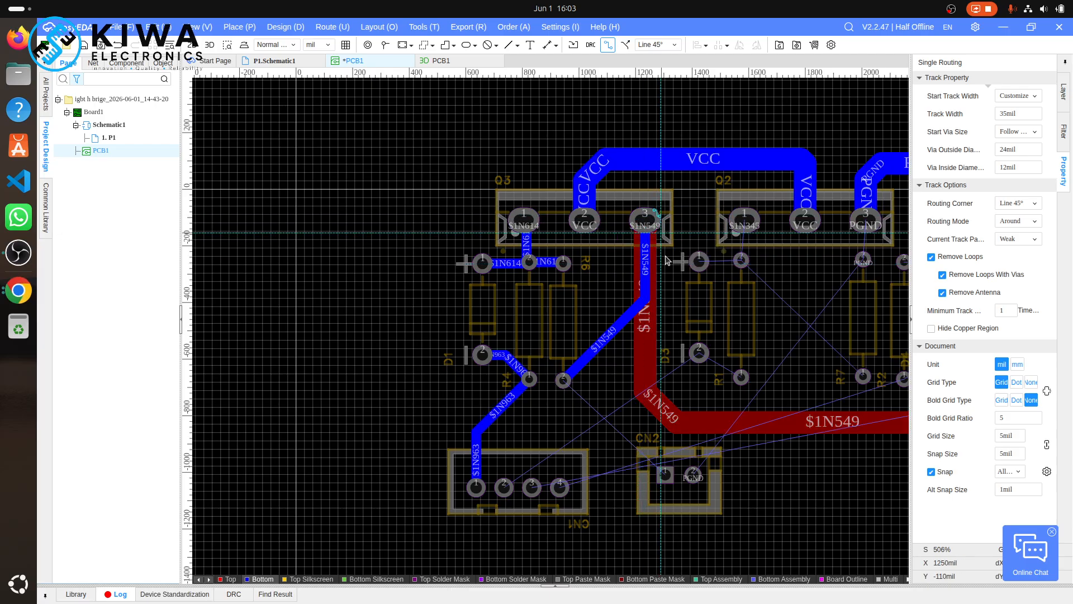
# - Route a 35 mil $1N1001 Bottom Layer track from CN1's pad 2 across the red $1N549 track to D3's pad 2 and on to R1's pad 1
pyautogui.click(503, 487)
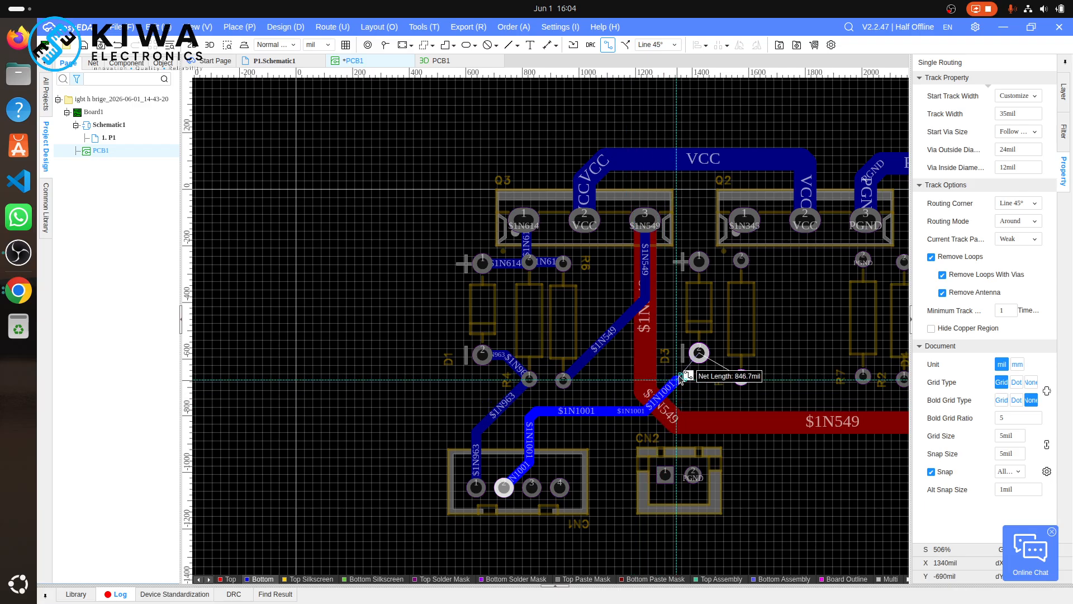
pyautogui.click(699, 353)
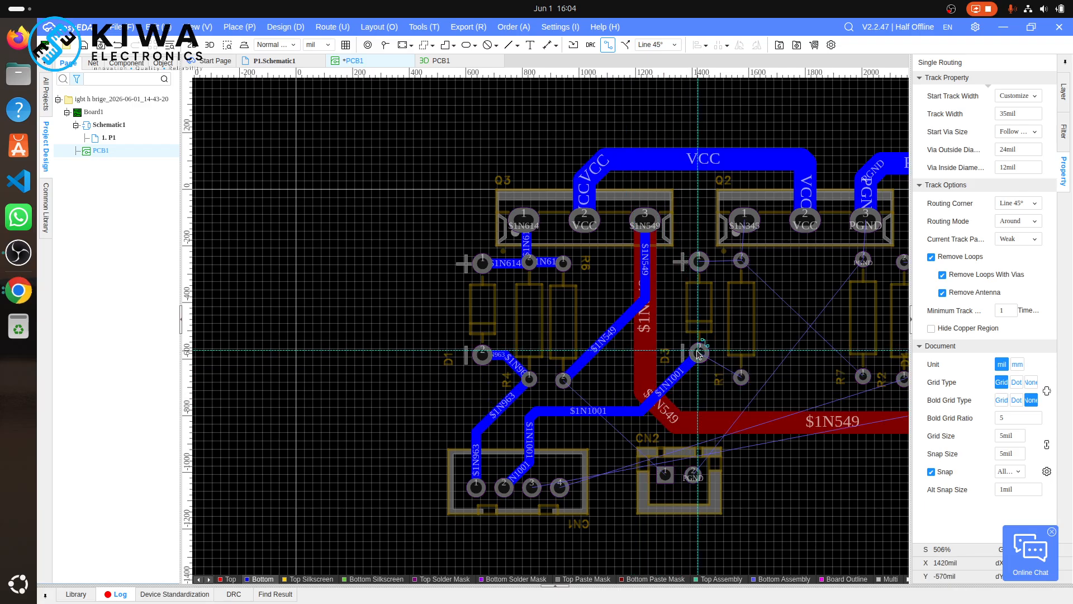
pyautogui.click(748, 376)
# - Route 35 mil $1N345 Bottom Layer tracks joining D3's pad 1 and R1's pad 2 to Q2's pad 1
pyautogui.click(700, 261)
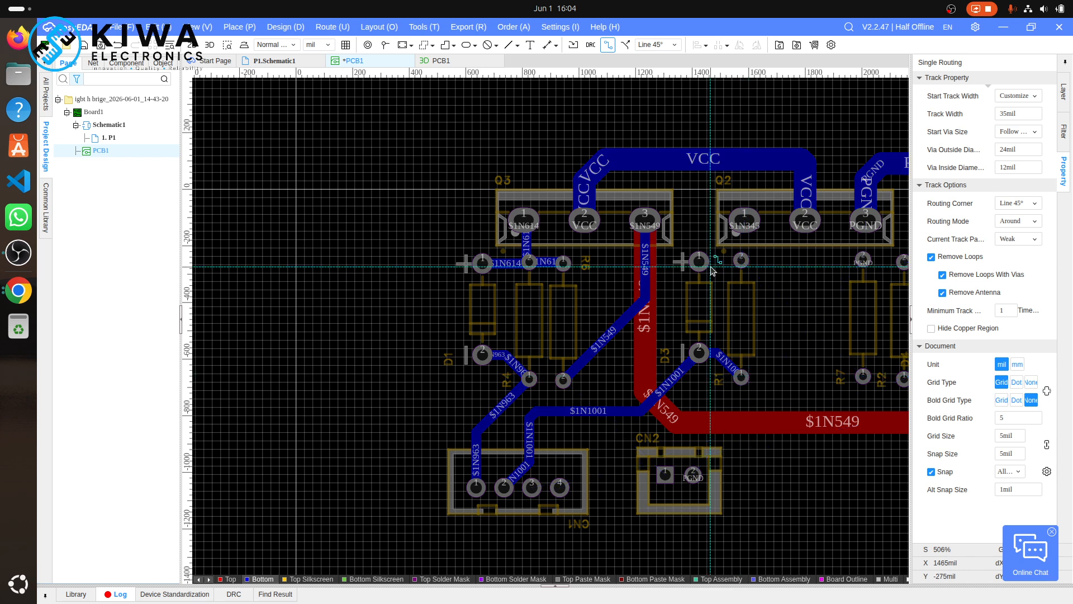
pyautogui.click(741, 260)
pyautogui.click(748, 226)
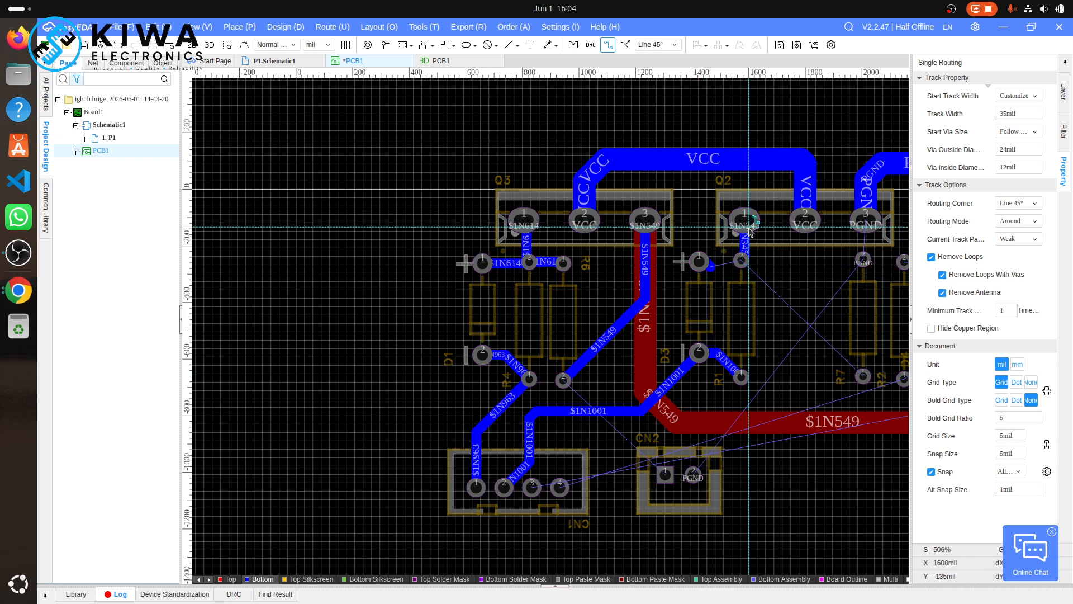
pyautogui.click(740, 262)
pyautogui.click(699, 263)
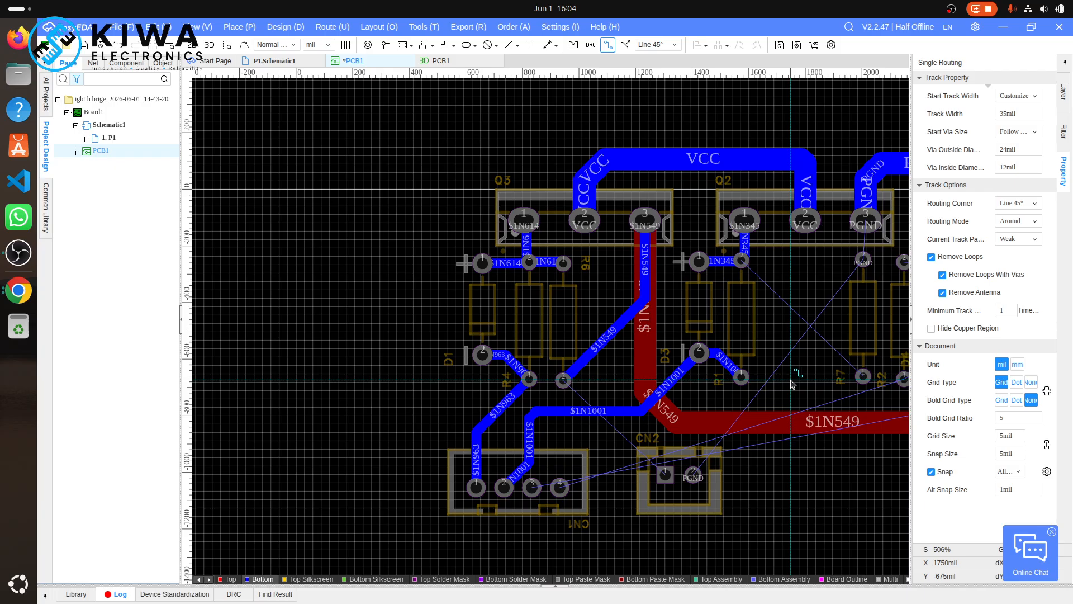
# - Route a 35 mil $1N345 Bottom Layer track from R1's pad 2 down between R1 and R7 to R7's pad 1
pyautogui.scroll(-2, 792, 384)
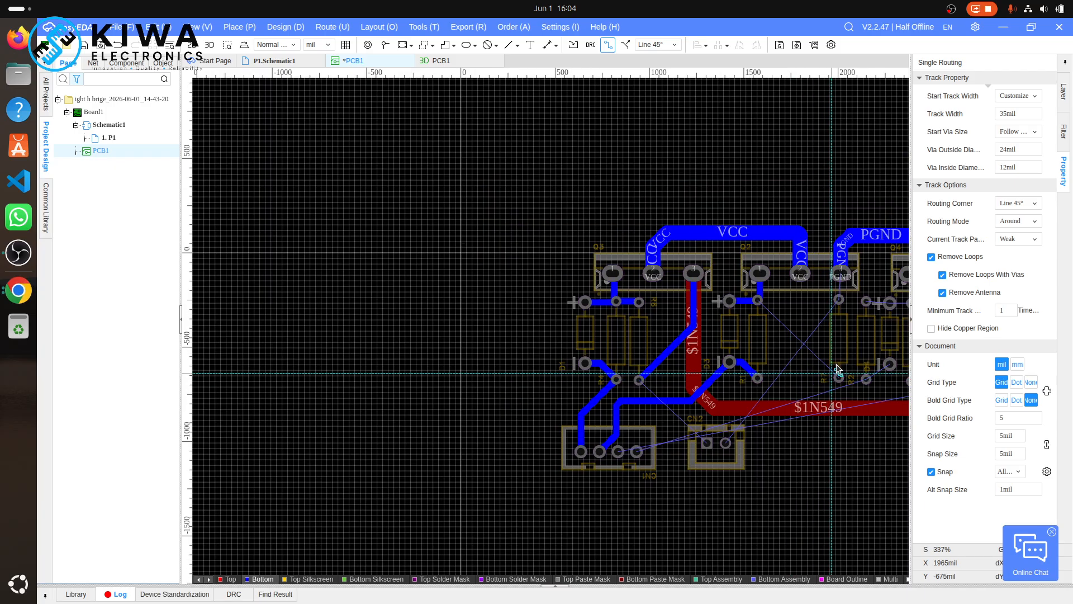
pyautogui.scroll(2, 848, 363)
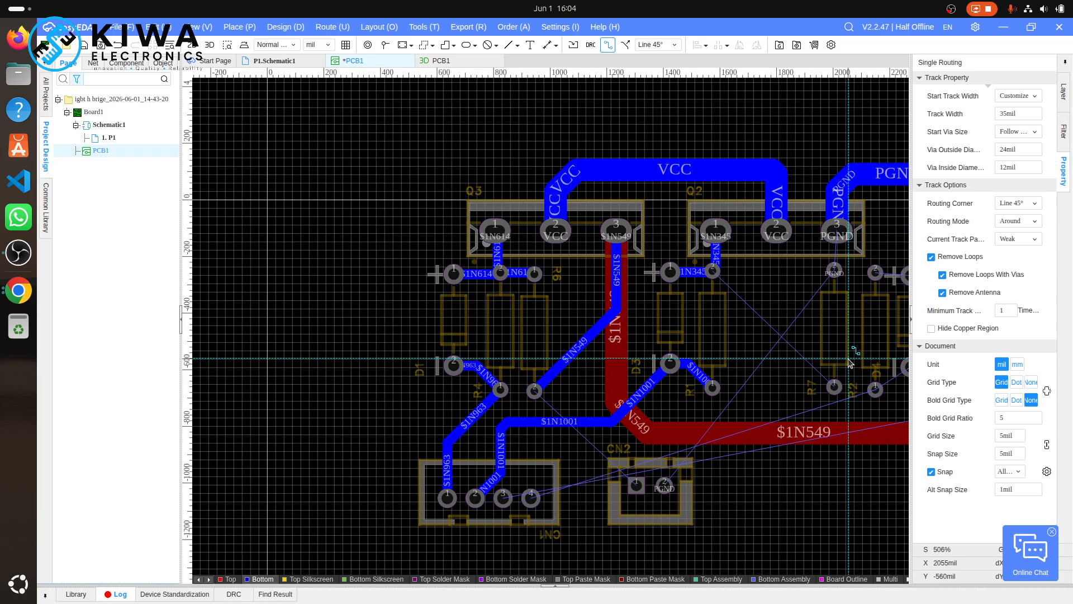
pyautogui.scroll(2, 848, 362)
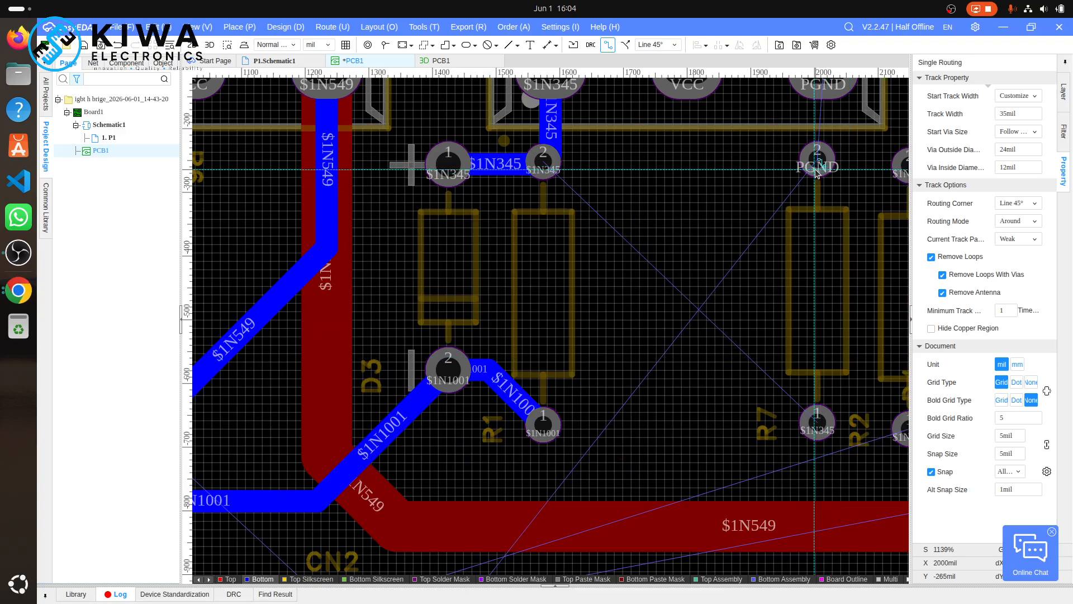
pyautogui.click(543, 163)
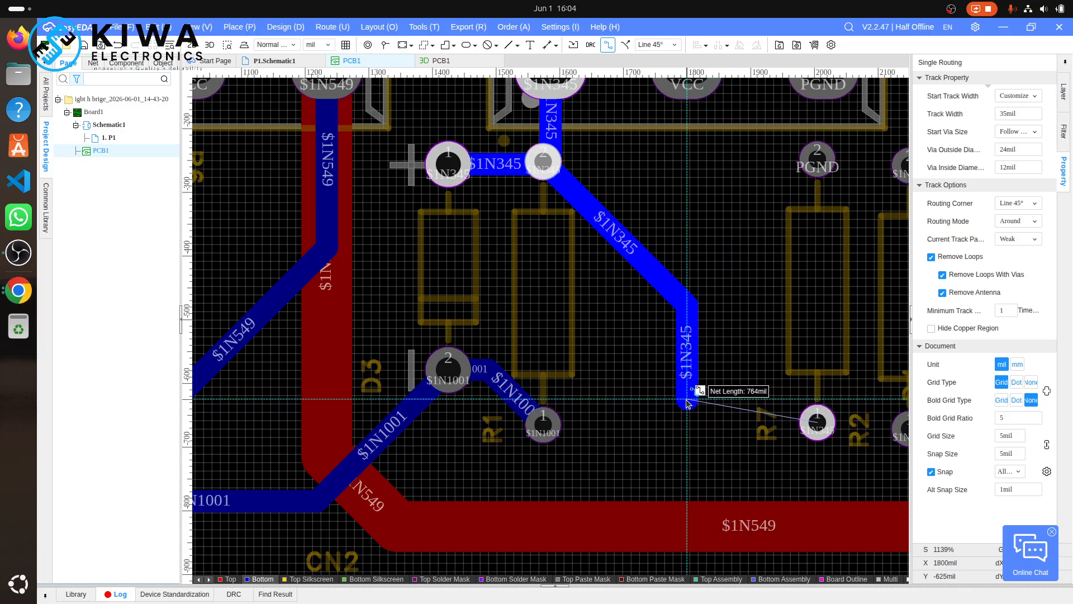
pyautogui.click(817, 422)
# - Route a short 35 mil PGND Bottom Layer track from Q2's pad 3 to R7's pad 2
pyautogui.scroll(-6, 833, 413)
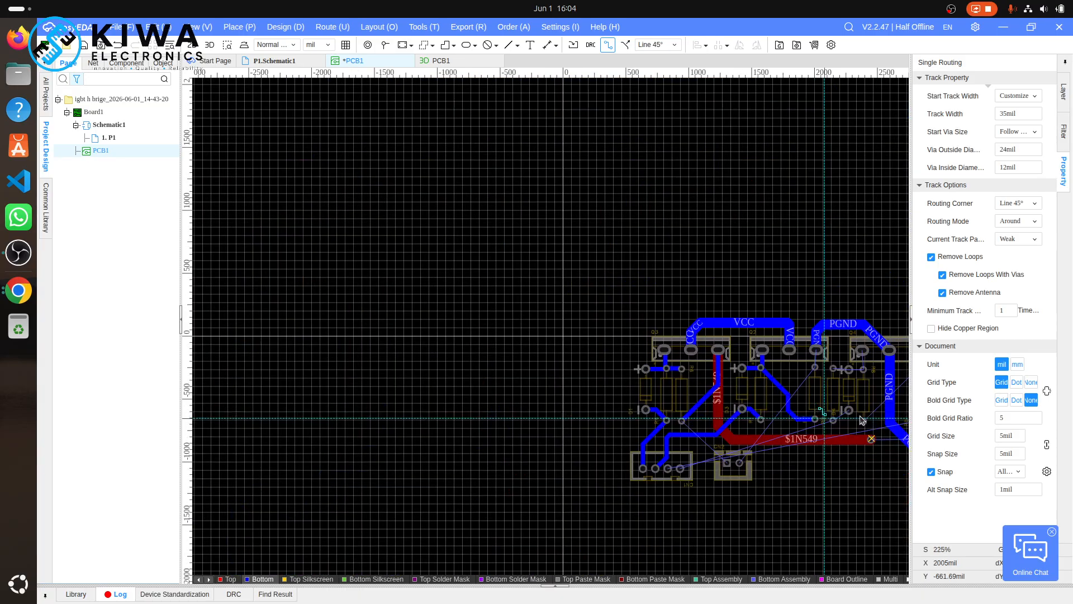
pyautogui.scroll(5, 849, 407)
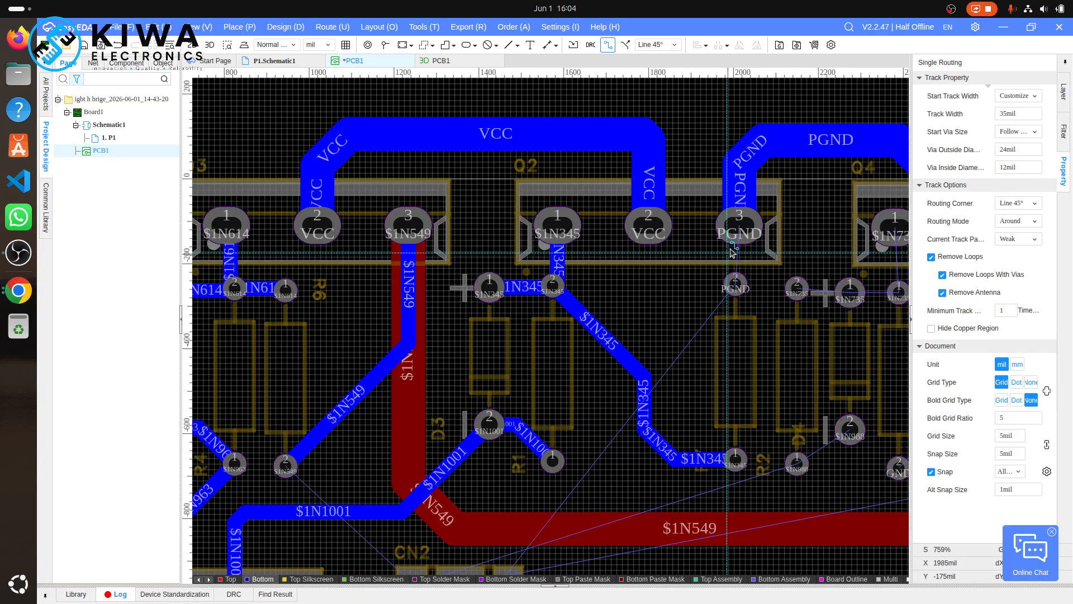
pyautogui.click(740, 239)
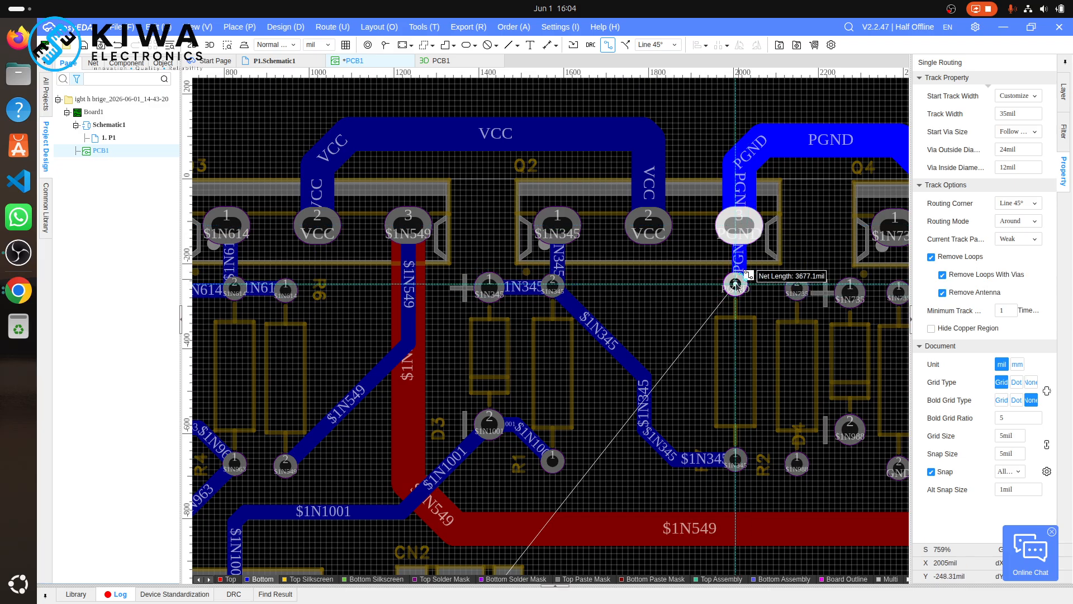
pyautogui.click(736, 284)
# - Route bottom tracks for $1N735 from R2's pad 2 via D4's pad 1 and R8's upper pad to Q4's pad 1, and $1N988 between R2's pad 1 and D4's pad 2
pyautogui.click(797, 287)
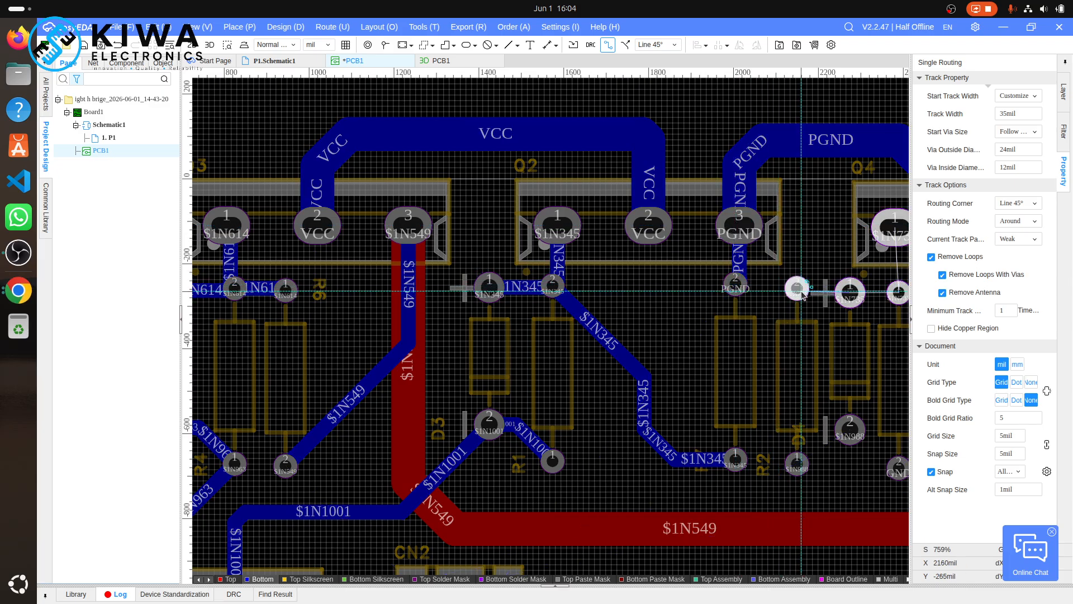
pyautogui.click(849, 293)
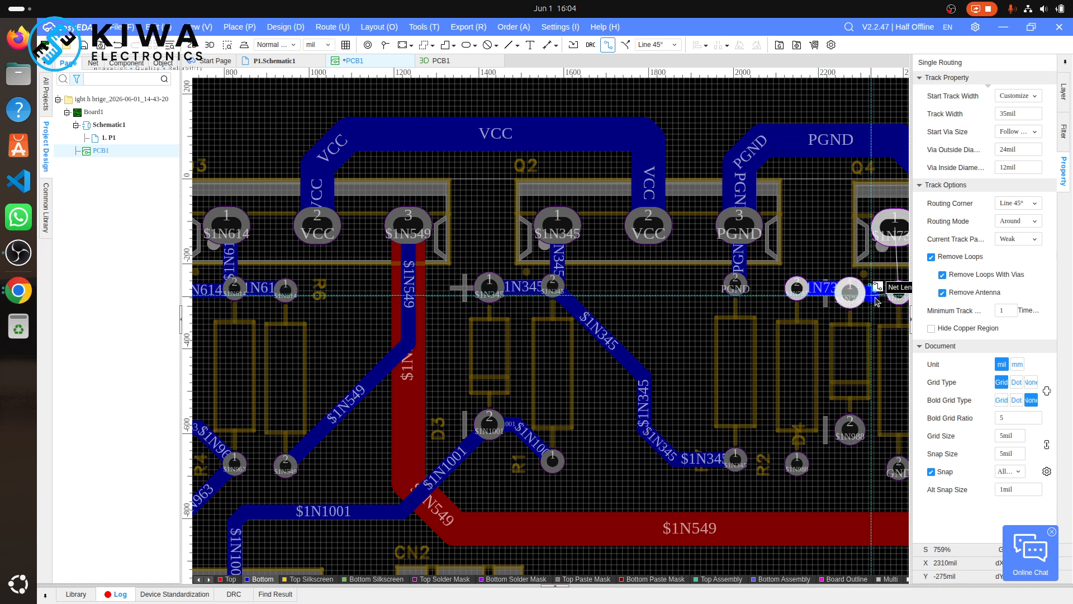
pyautogui.click(899, 293)
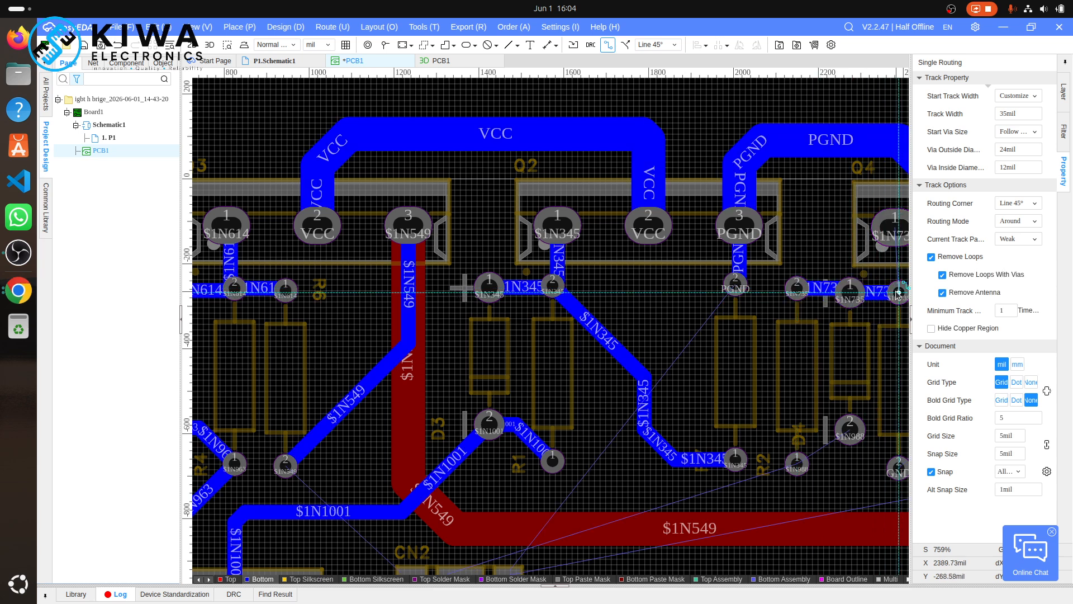
pyautogui.click(892, 226)
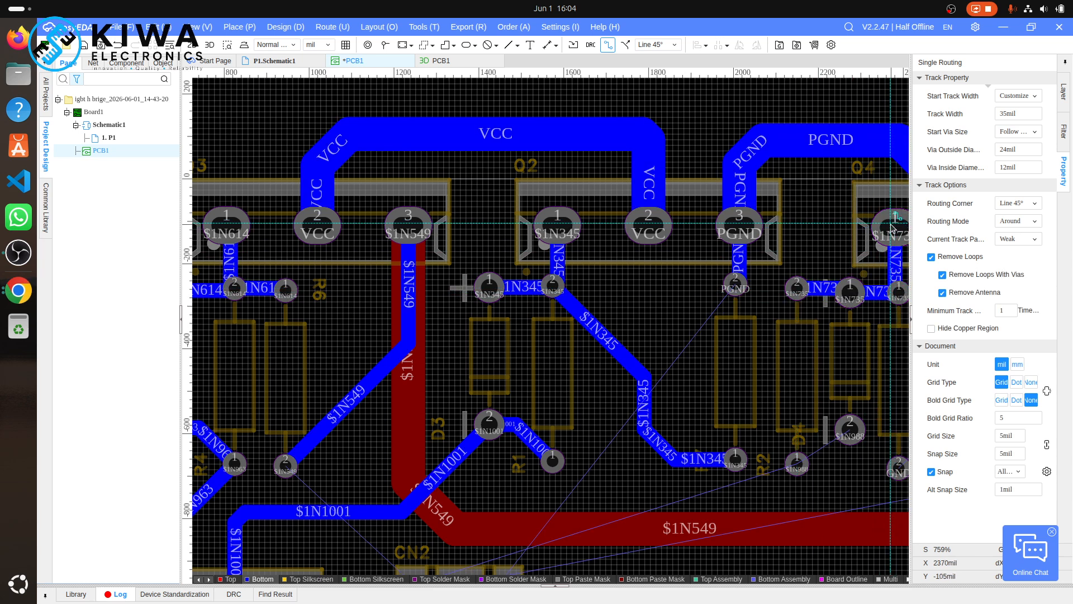
pyautogui.click(797, 463)
pyautogui.click(850, 431)
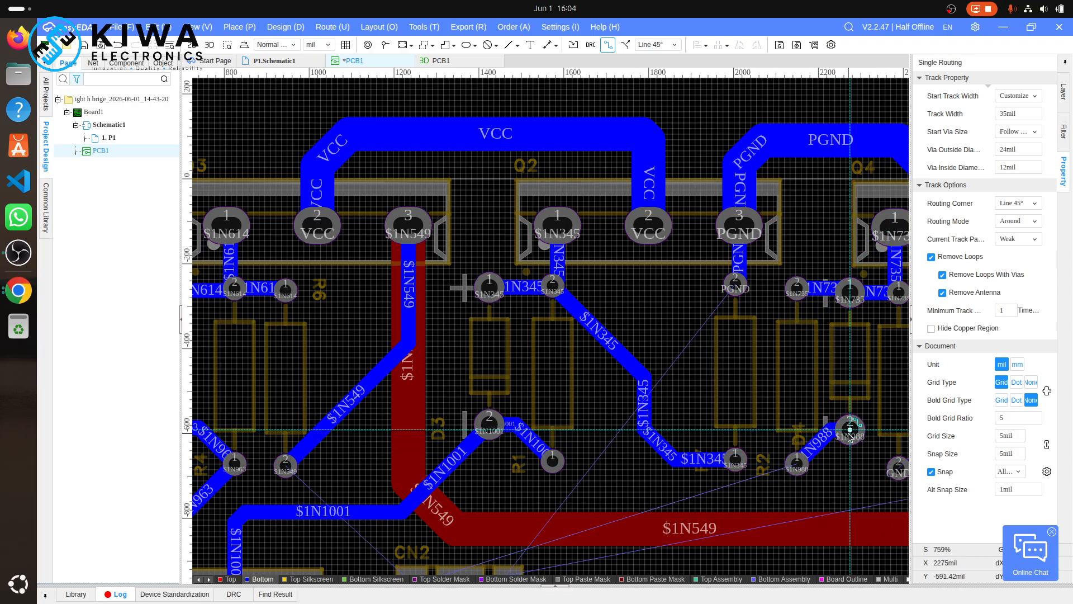
# - Route a 35 mil PGND Bottom Layer track from R7's pad 2 down between R7 and R2 to CN2's pad 2
pyautogui.scroll(-5, 783, 477)
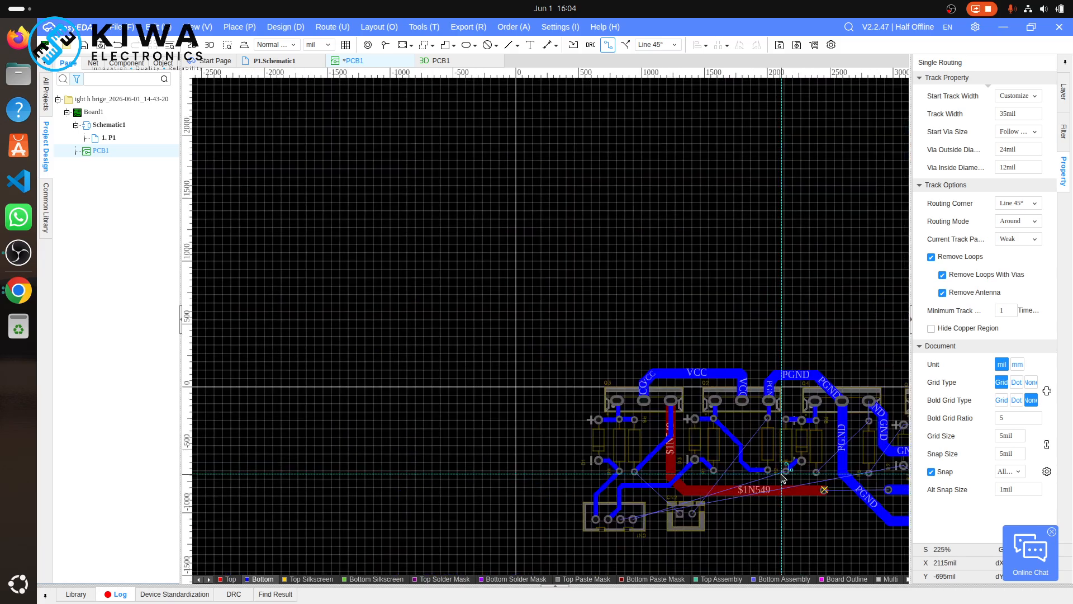
pyautogui.scroll(3, 783, 476)
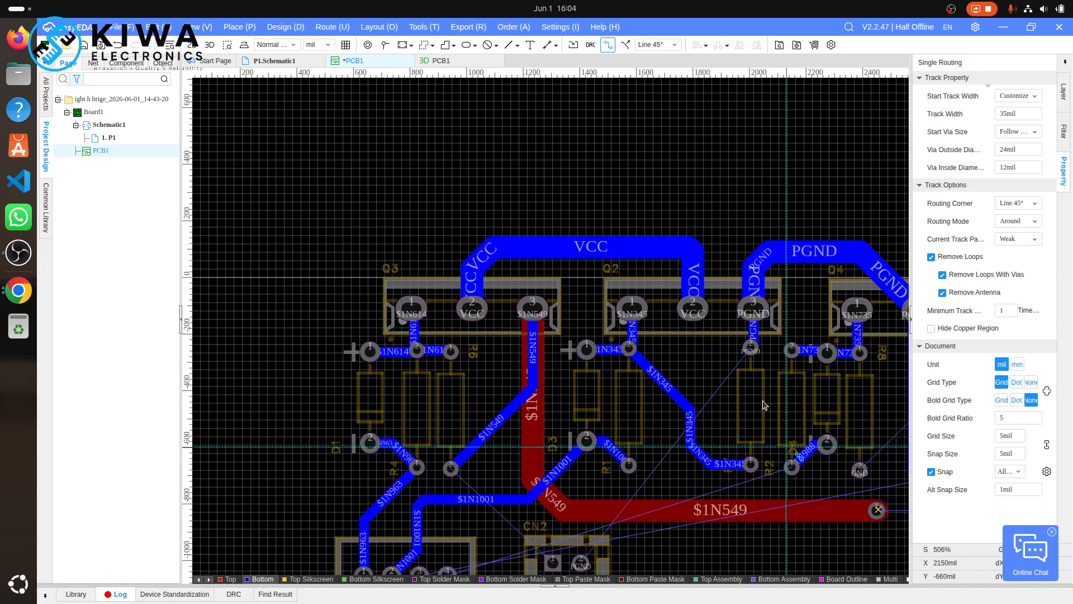
pyautogui.click(750, 347)
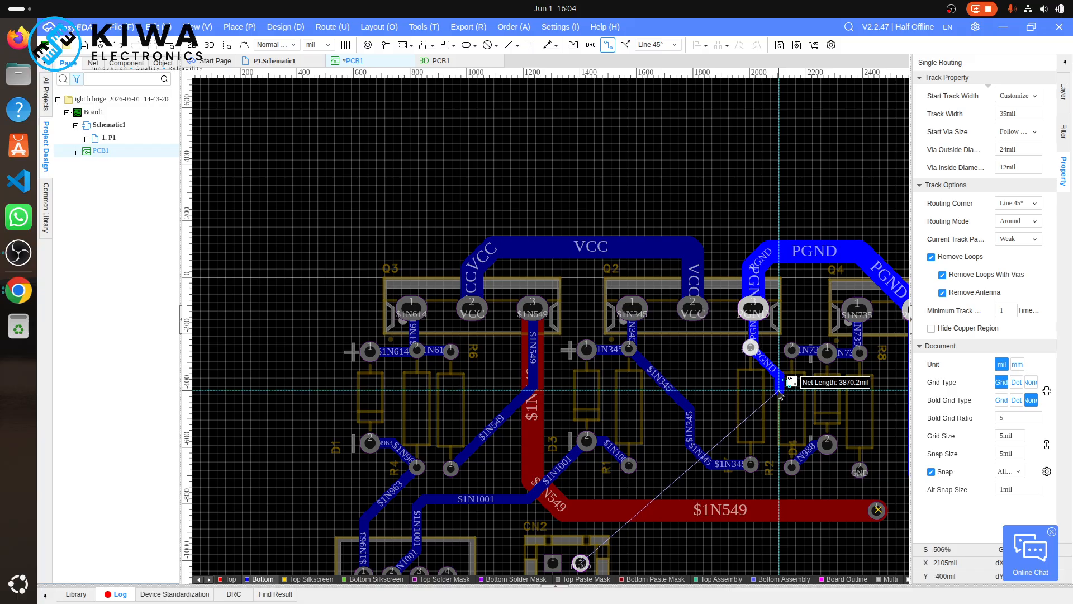
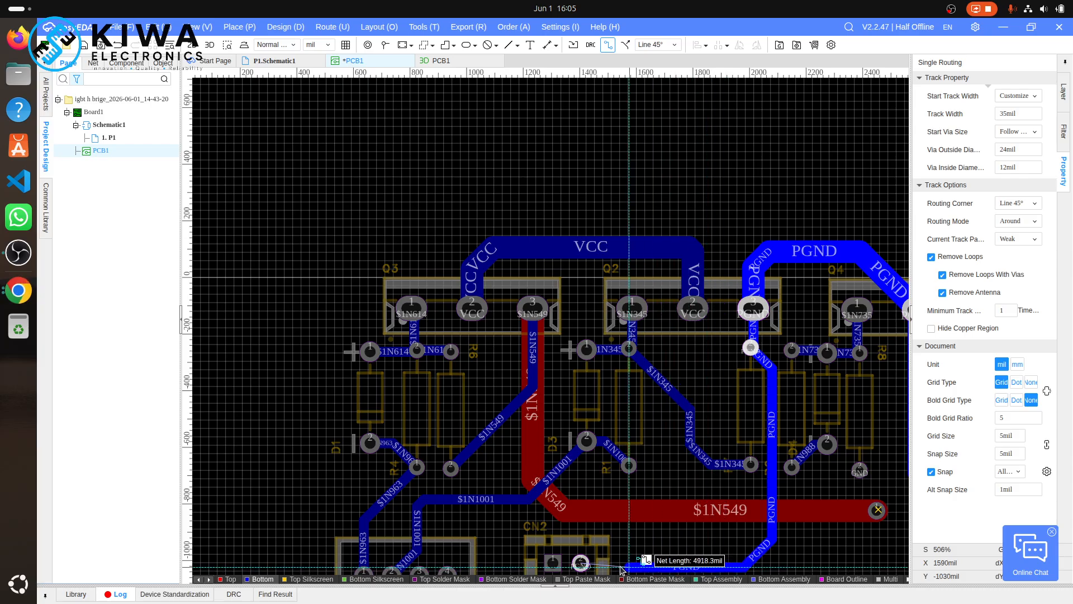
pyautogui.click(581, 563)
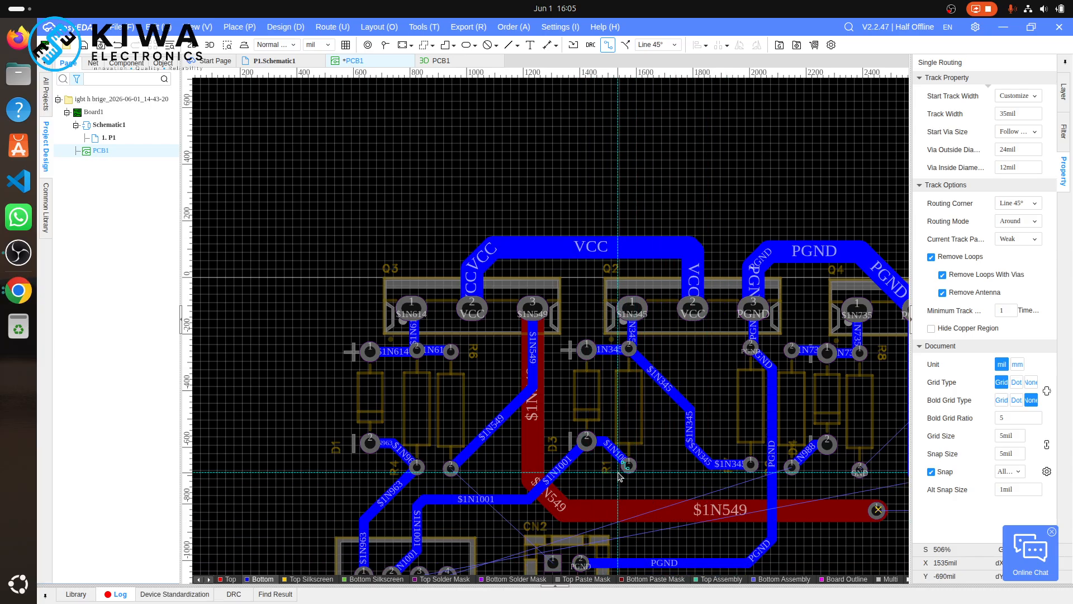
# - Route a 35 mil $1N988 Bottom Layer track from R2's pad 1 down and beneath CN2 to CN1's pad 4
pyautogui.scroll(-2, 621, 477)
pyautogui.scroll(2, 620, 477)
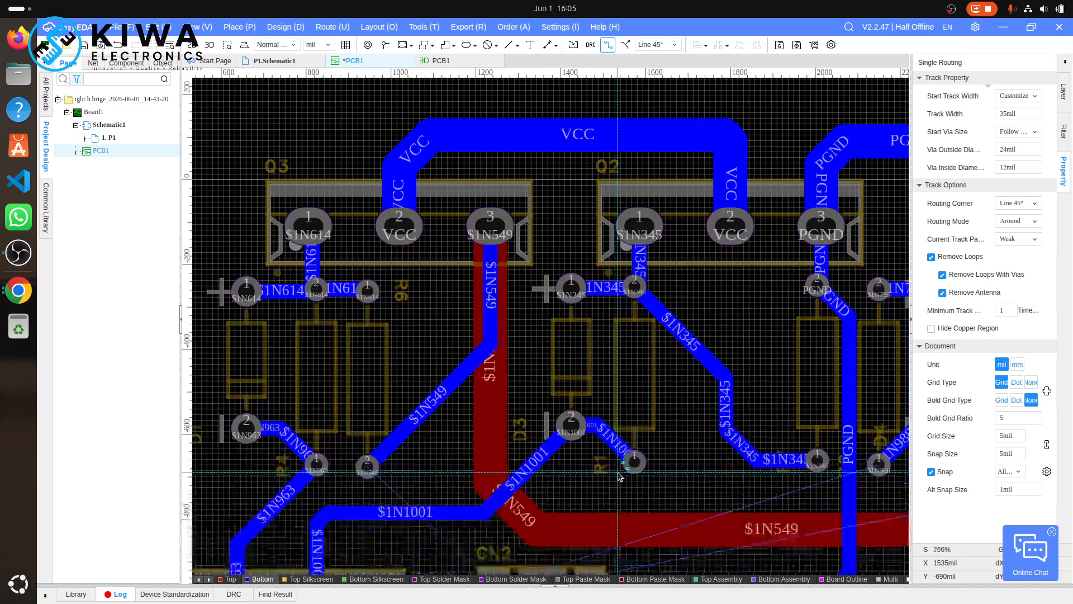
pyautogui.scroll(-2, 621, 476)
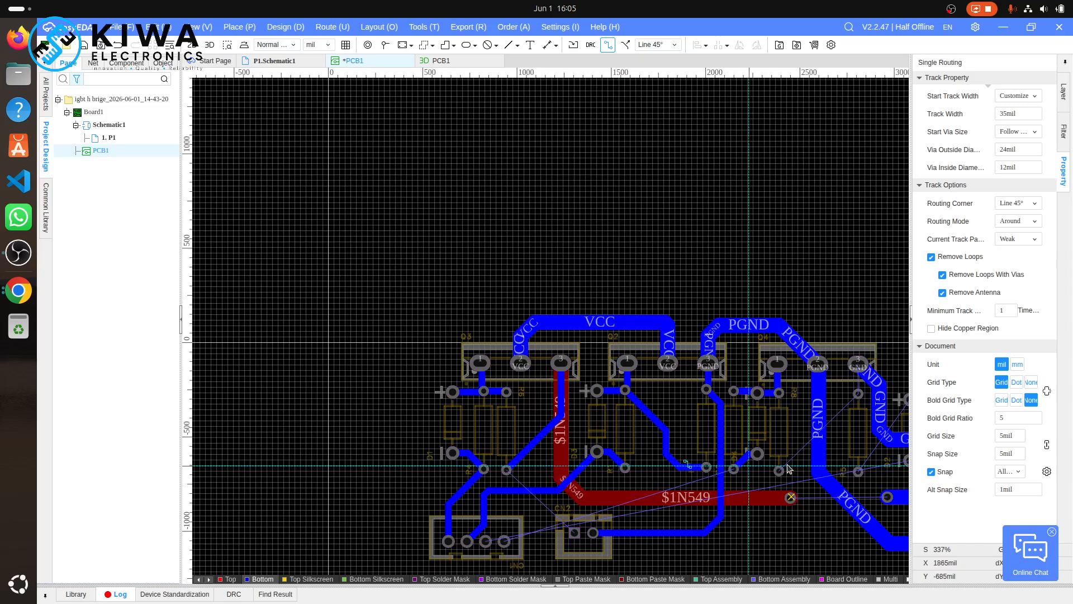
pyautogui.click(736, 470)
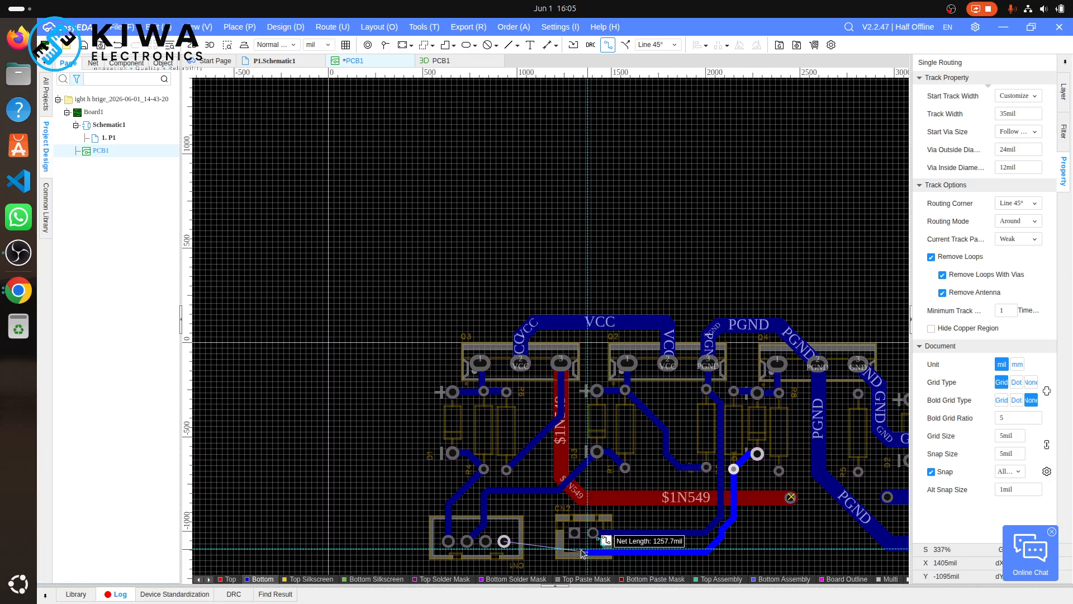
pyautogui.click(504, 541)
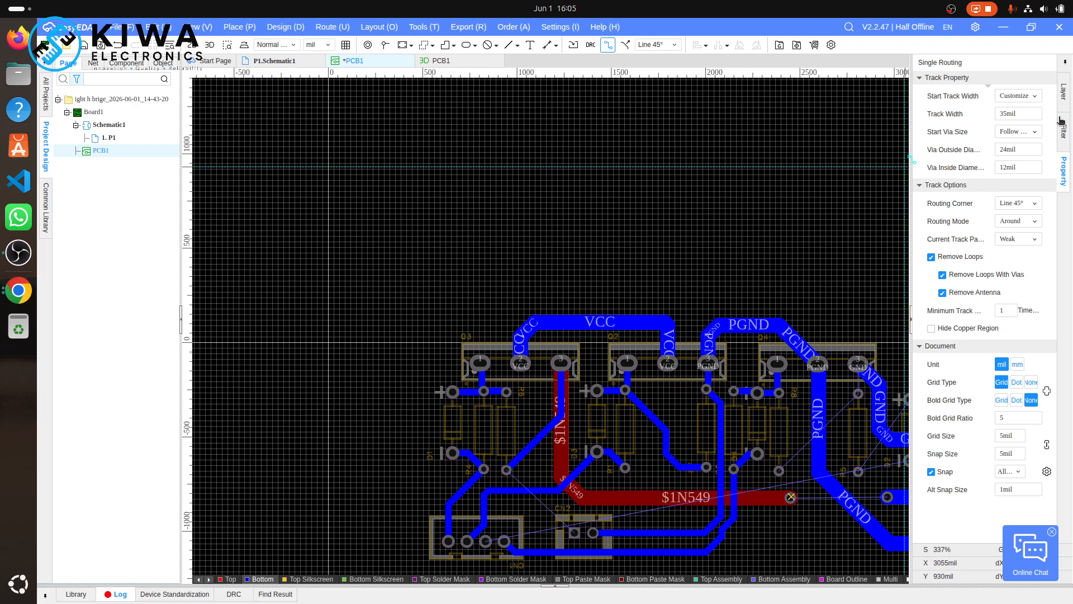
# - Make the Top Layer active and route a 35 mil $1N549 track from R6's pad 2 diagonally to CN2's pad 1
pyautogui.click(1064, 94)
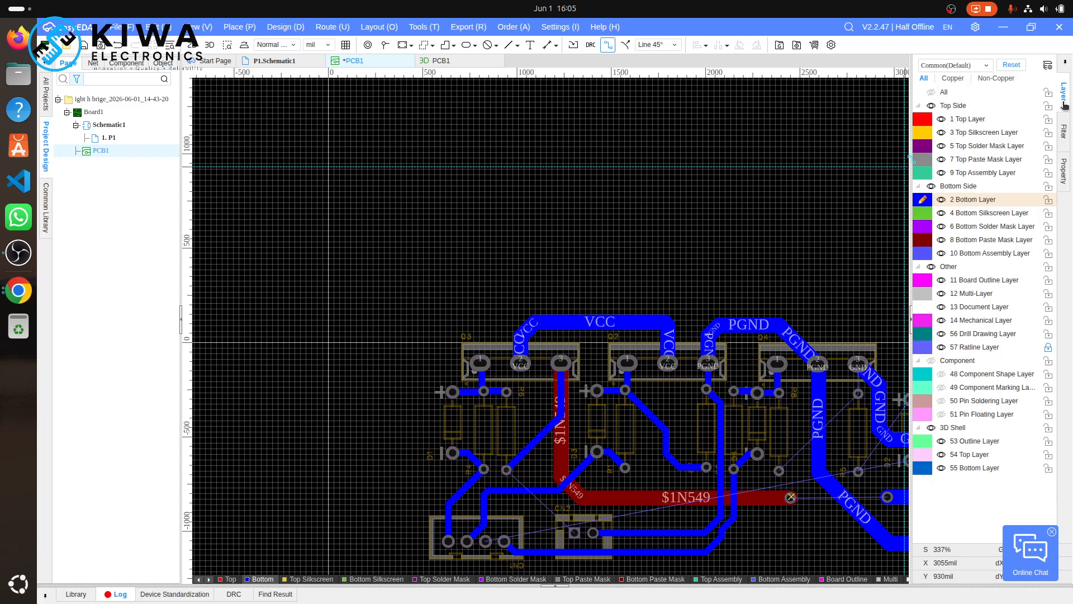
pyautogui.click(979, 121)
pyautogui.scroll(4, 491, 473)
pyautogui.scroll(-1, 488, 472)
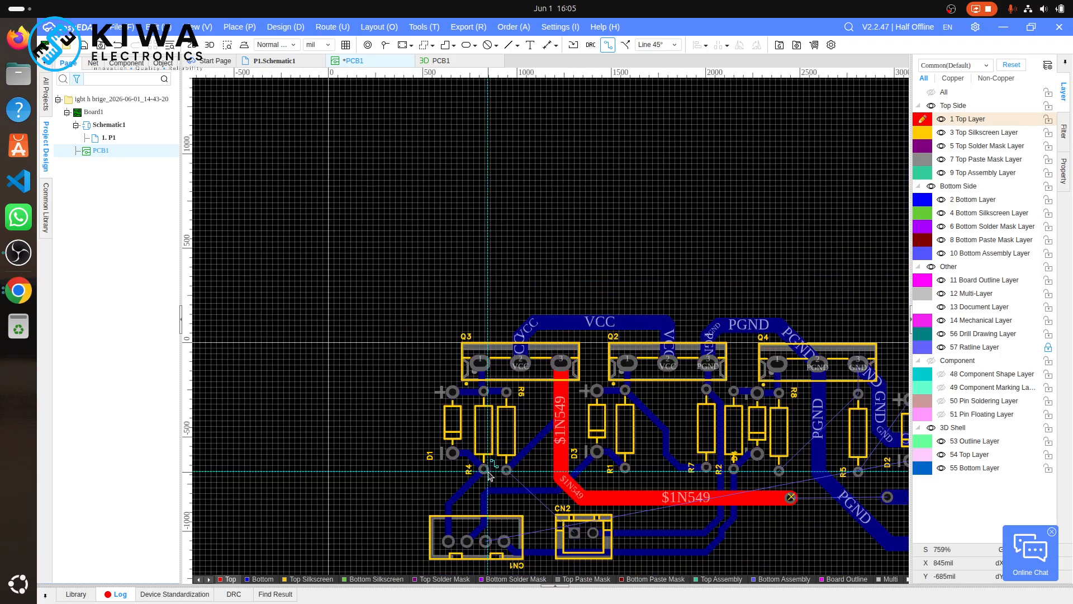
pyautogui.click(508, 472)
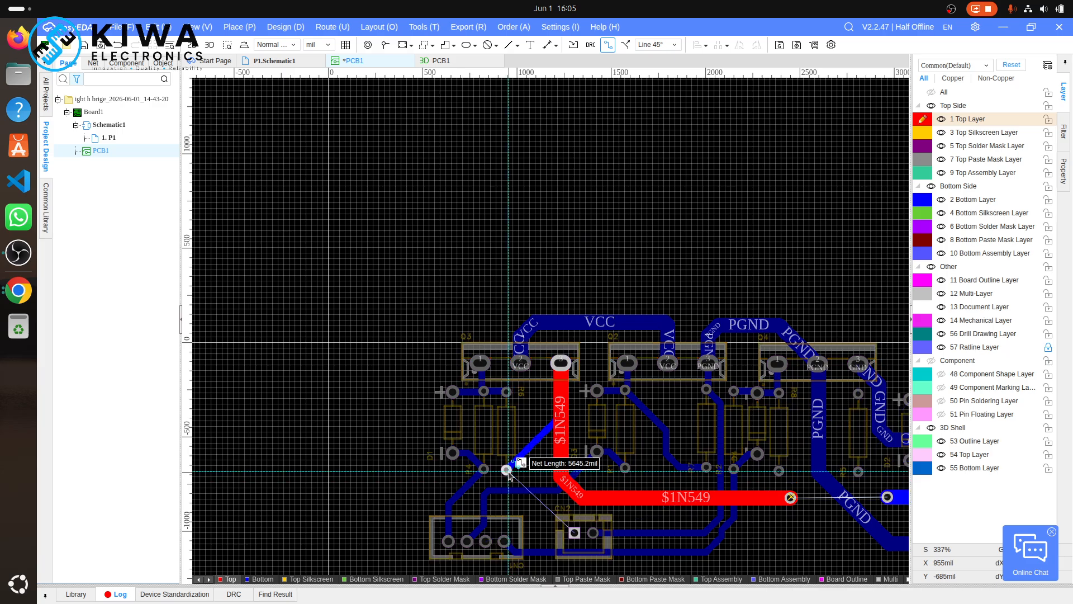
pyautogui.click(574, 532)
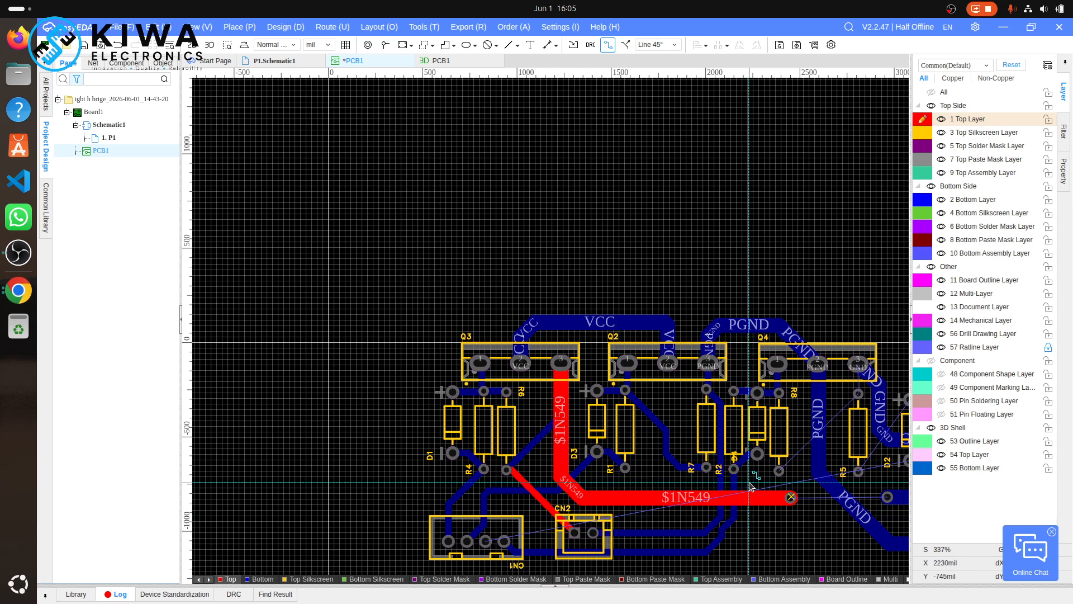
# - Route a 35 mil $1N975 Top Layer track from CN1's pad 3 over pad 4 and across CN2's lower part to D2's lower pad
pyautogui.click(486, 541)
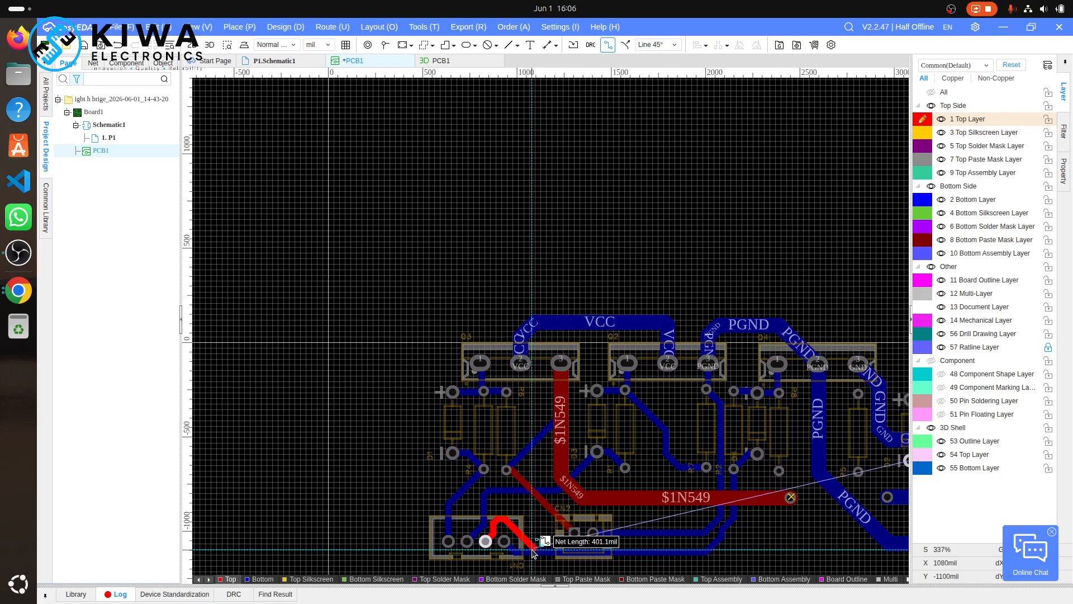
pyautogui.click(532, 550)
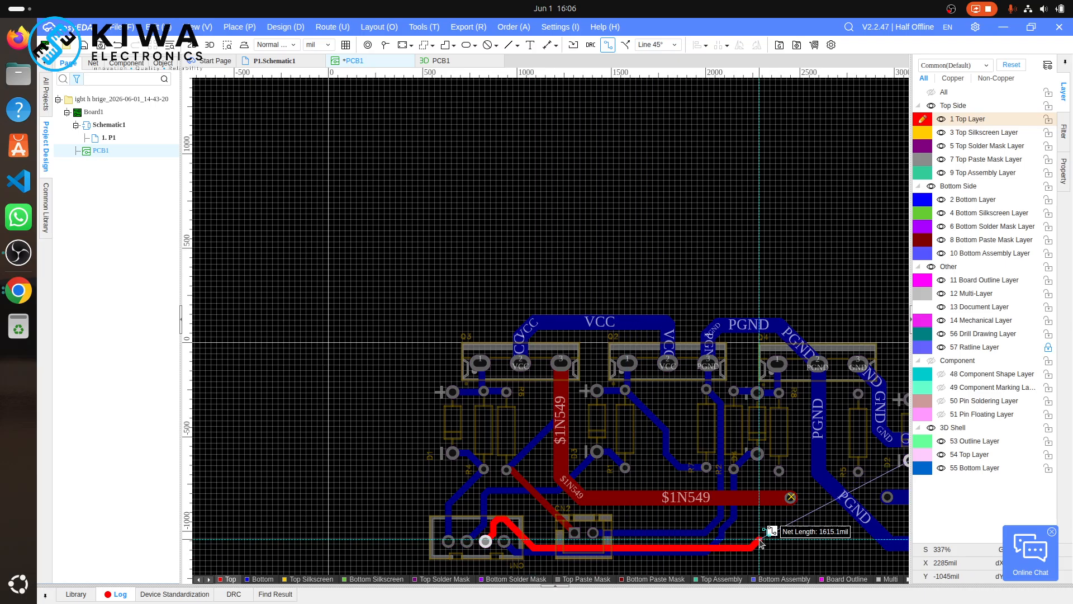
pyautogui.click(909, 463)
# - Route Top Layer tracks for GND from R8's lower pad via R5's upper pad to Q4's pad 3, and from R5's lower pad to D2's upper pad
pyautogui.scroll(-4, 908, 463)
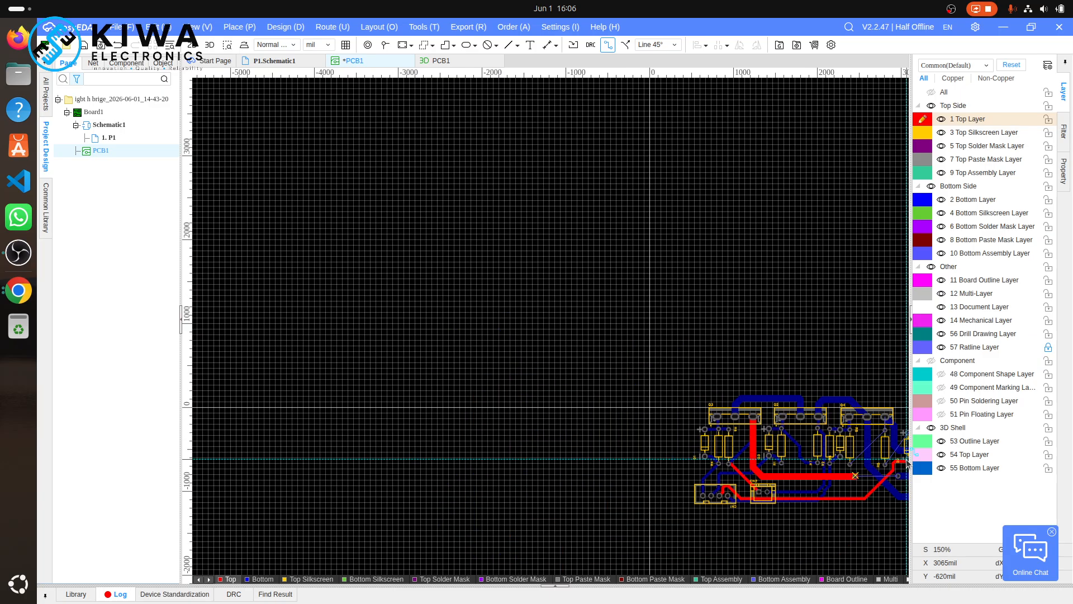
pyautogui.scroll(-2, 859, 456)
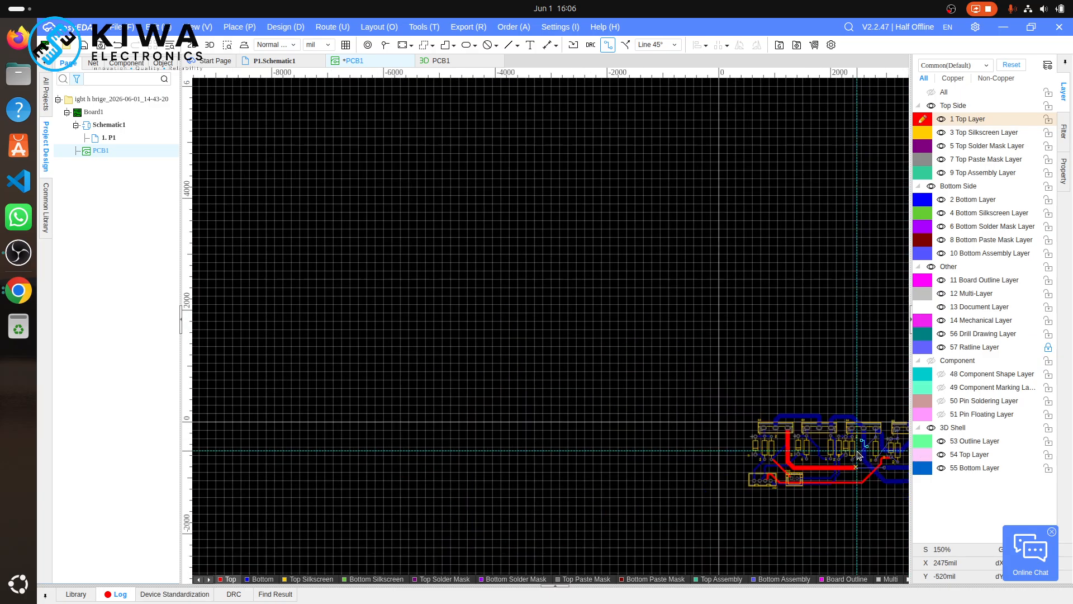
pyautogui.scroll(-5, 859, 448)
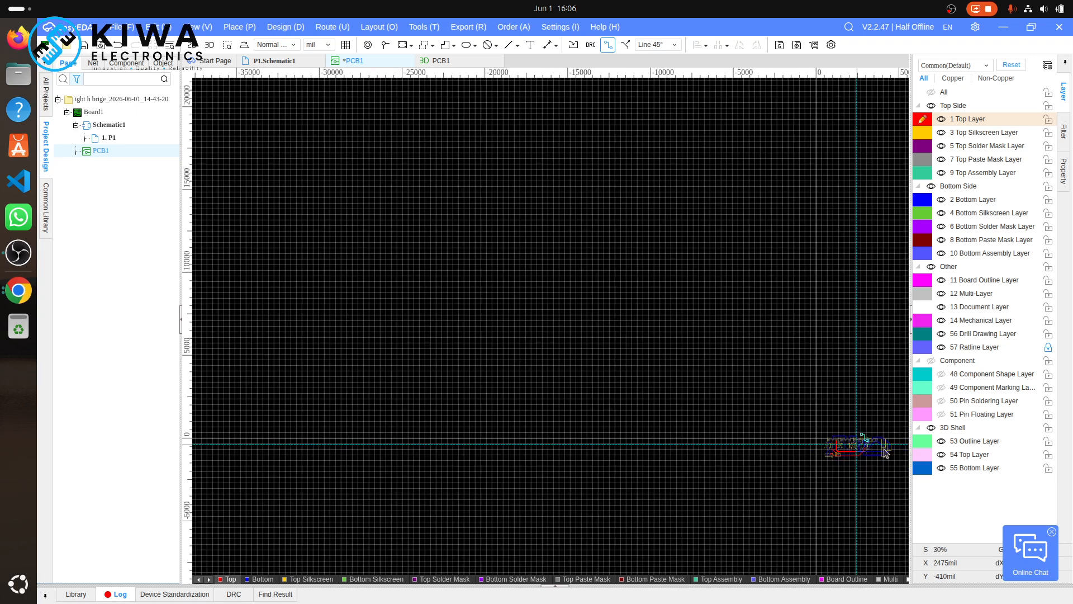
pyautogui.scroll(10, 886, 448)
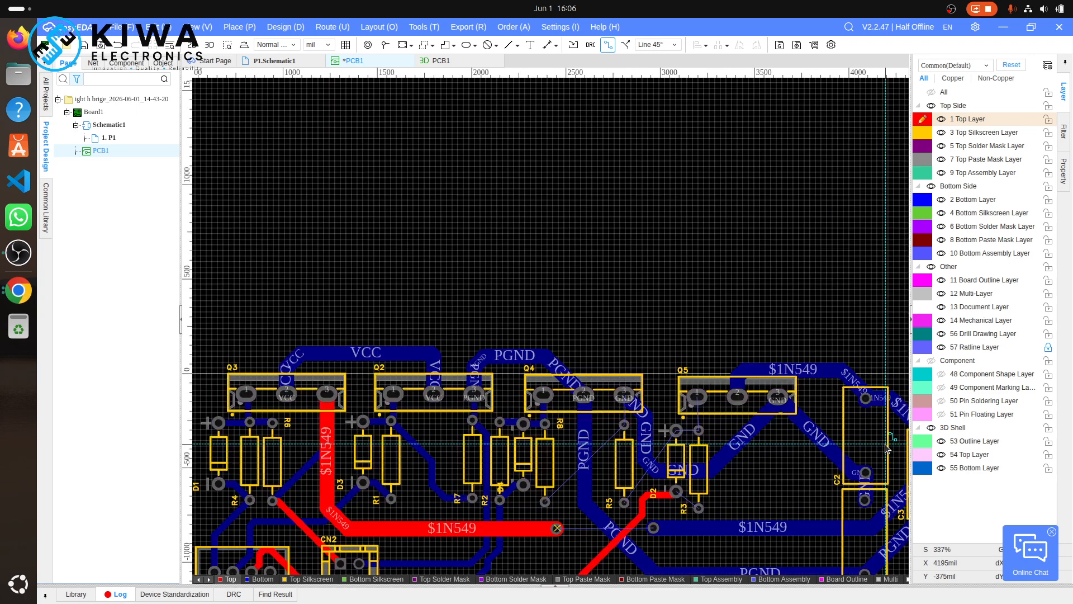
pyautogui.click(545, 501)
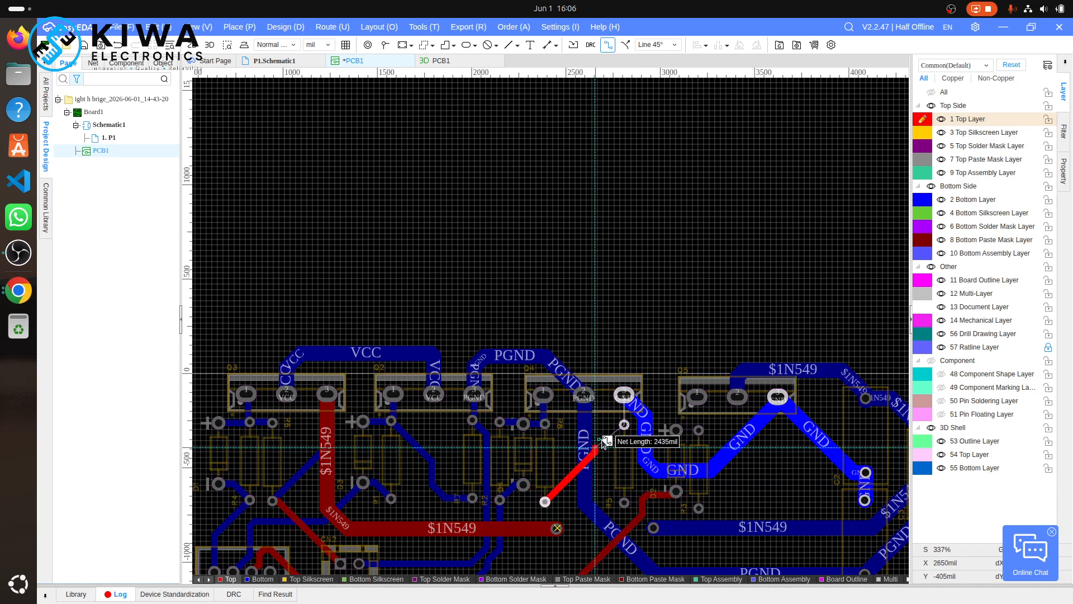
pyautogui.click(624, 426)
pyautogui.click(623, 425)
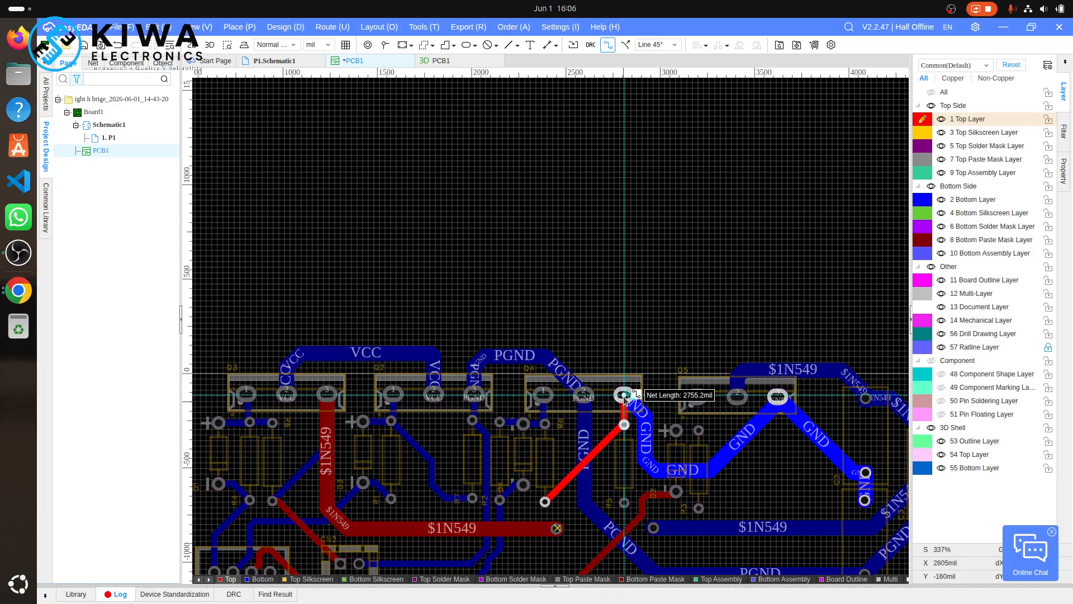
pyautogui.click(624, 391)
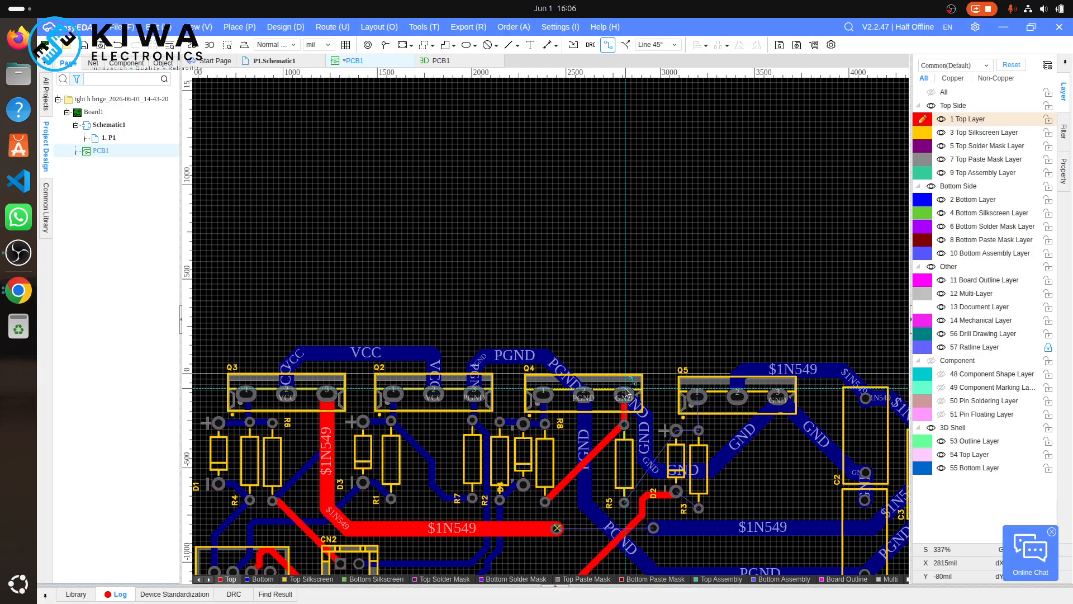
pyautogui.click(625, 501)
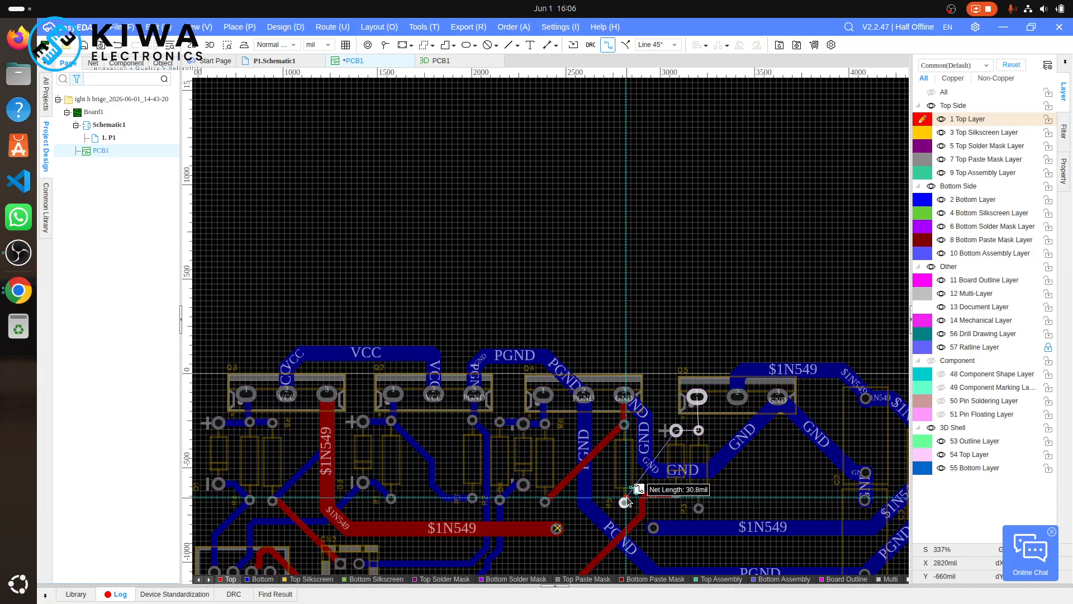
pyautogui.click(673, 432)
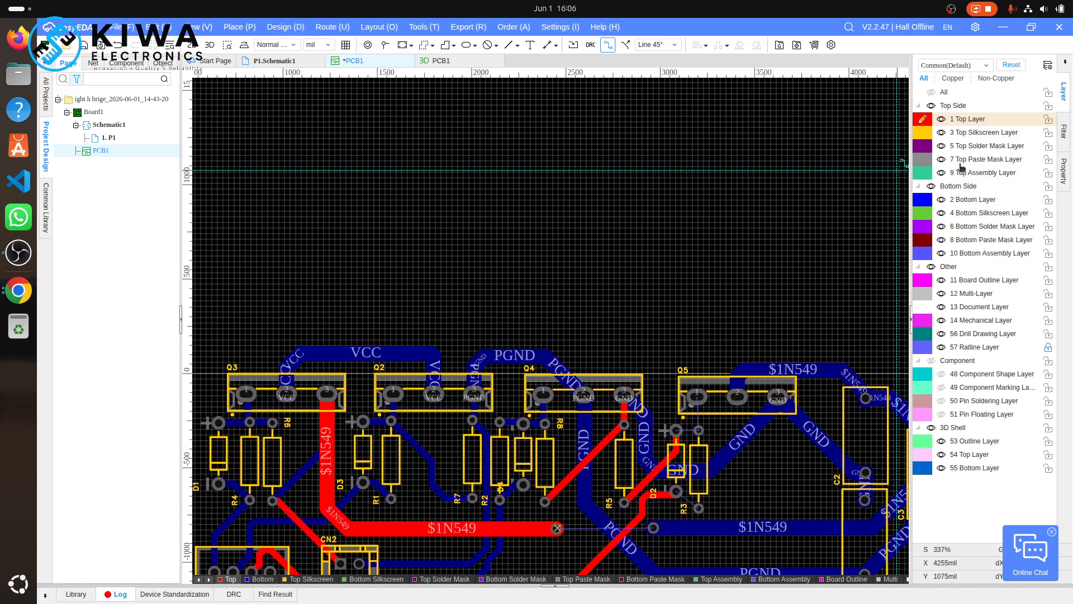
# - Route Bottom Layer tracks from Q5's pad 1 via R3's upper pad to D2's upper pad, and from D2's lower pad to R3's lower pad
pyautogui.click(974, 200)
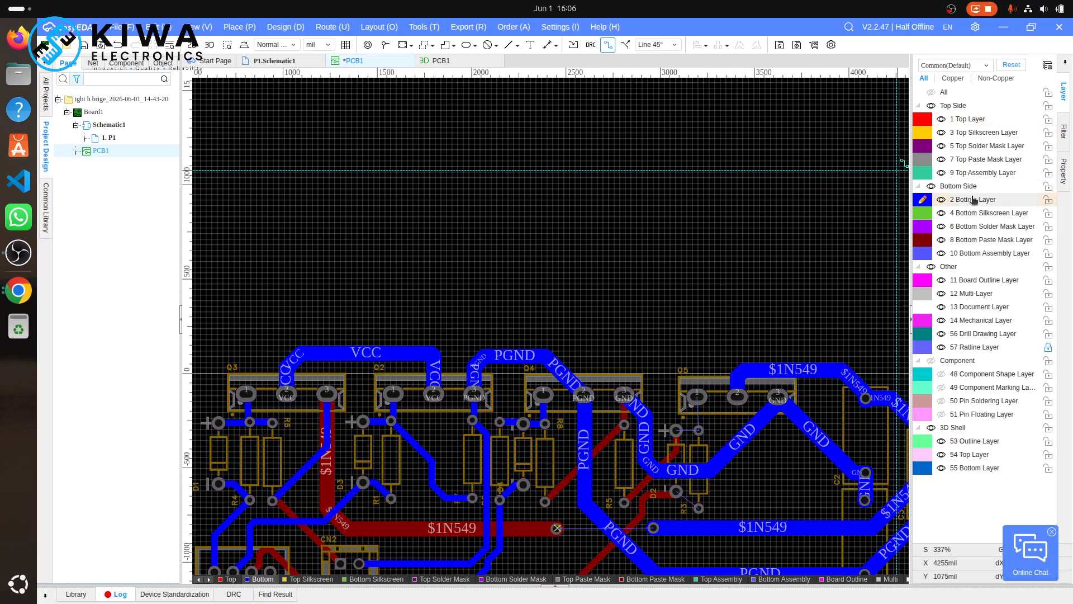
pyautogui.click(697, 398)
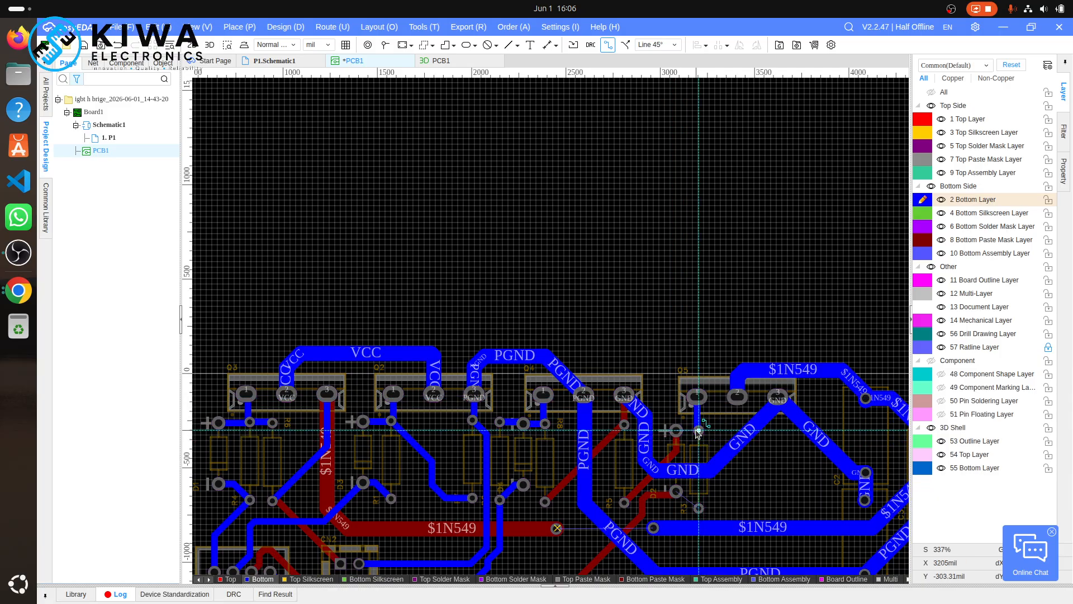
pyautogui.click(676, 430)
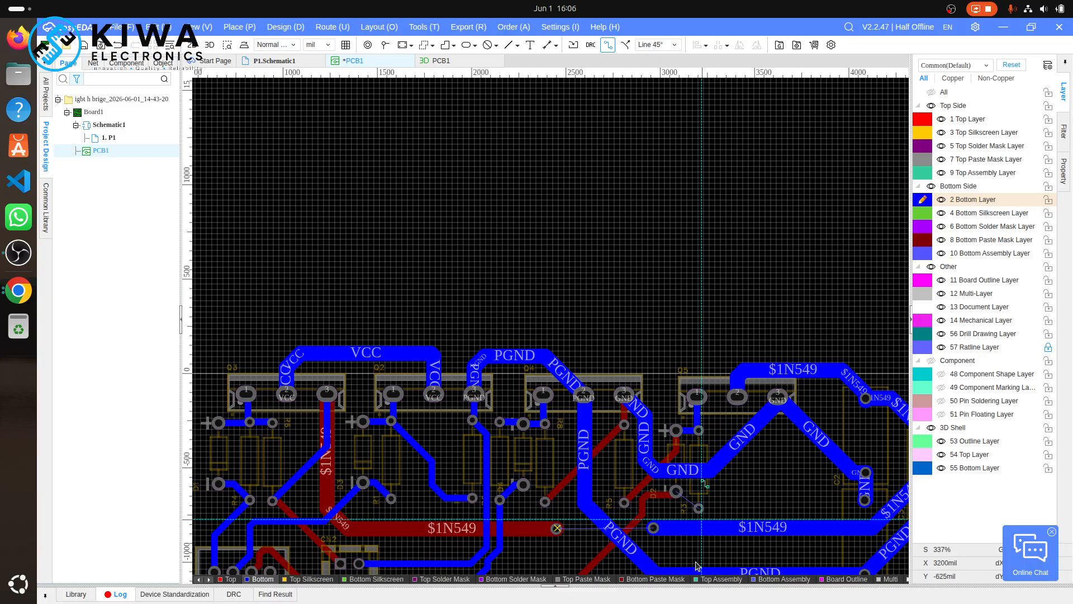
pyautogui.click(677, 492)
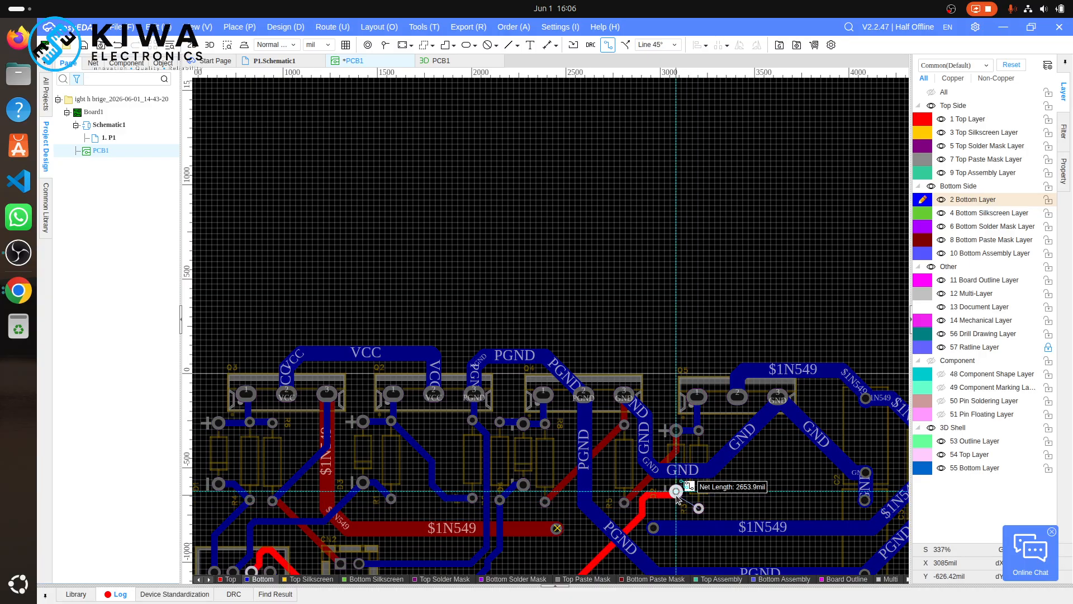
pyautogui.click(699, 509)
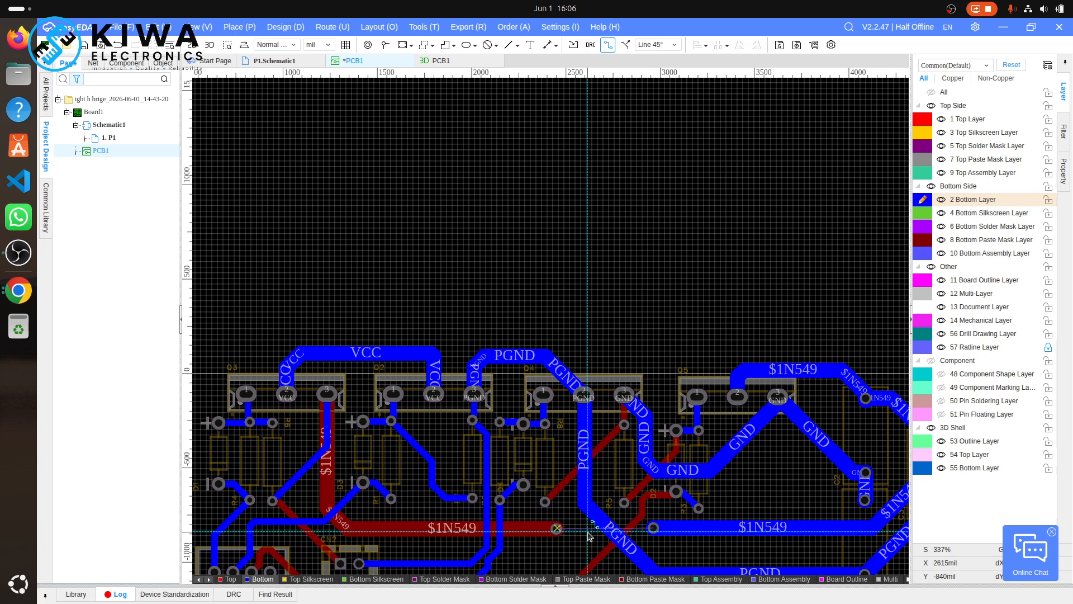
pyautogui.click(969, 120)
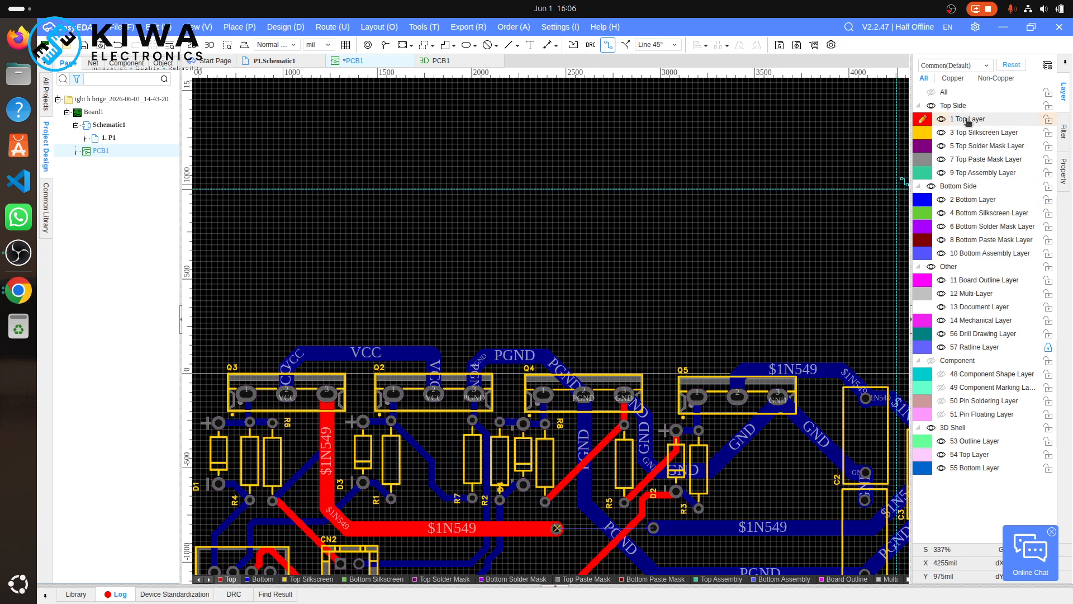
pyautogui.click(558, 529)
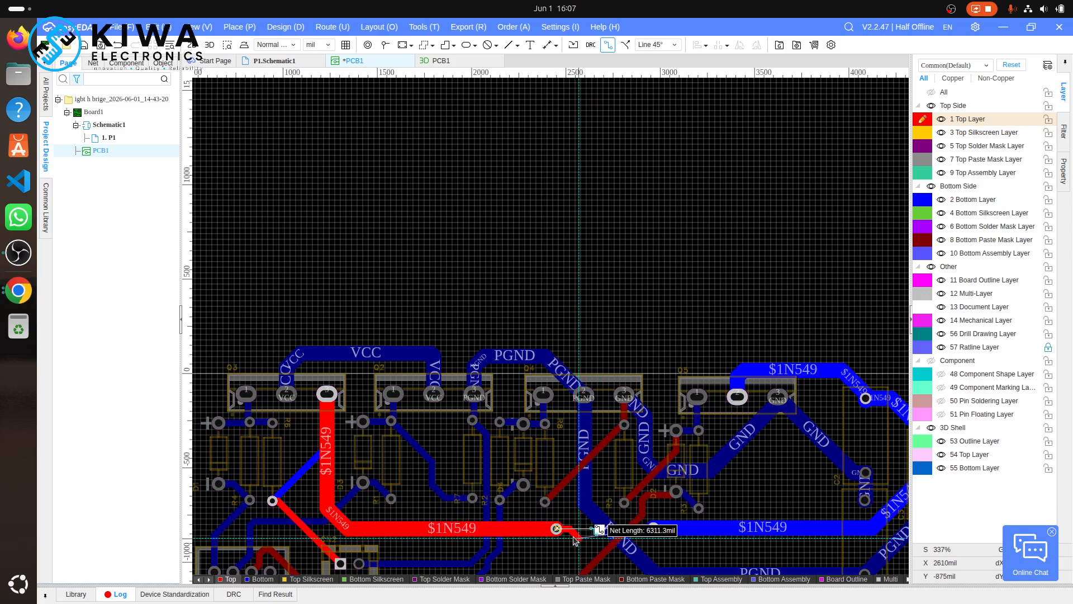
pyautogui.press('Escape')
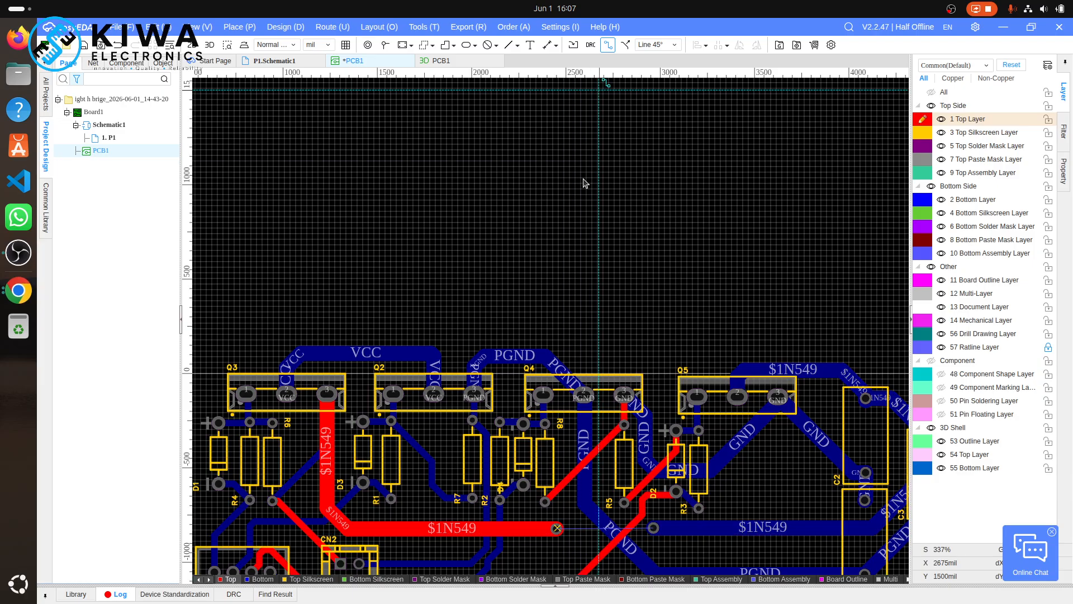
# - Shift the $1N988 Bottom Layer track running beneath CN2 down about 30 mil, clear of the $1N975 track
pyautogui.scroll(-5, 573, 228)
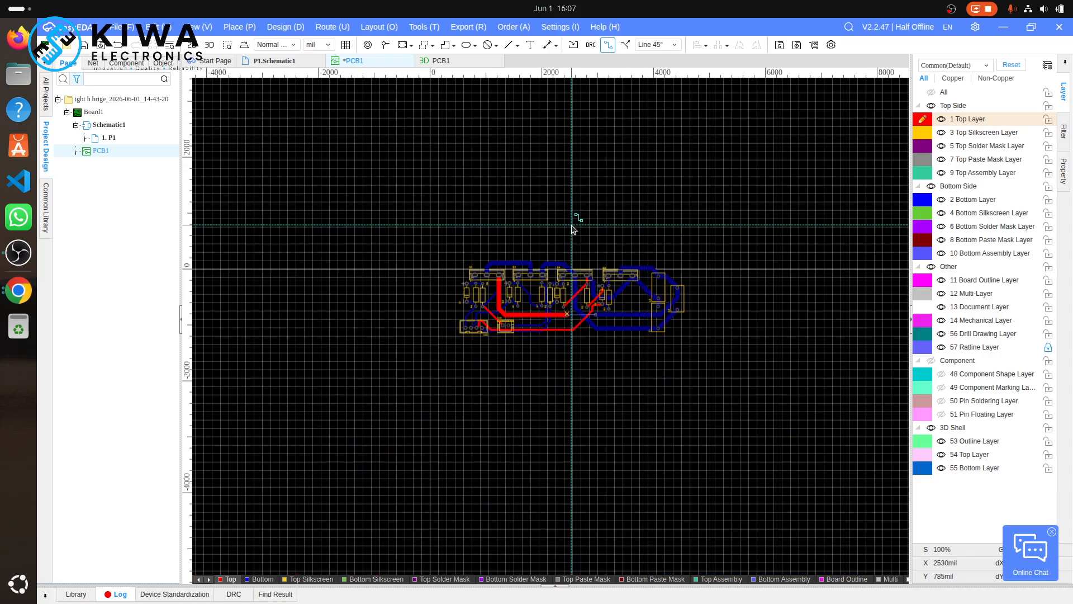
pyautogui.scroll(8, 572, 227)
pyautogui.scroll(-5, 572, 228)
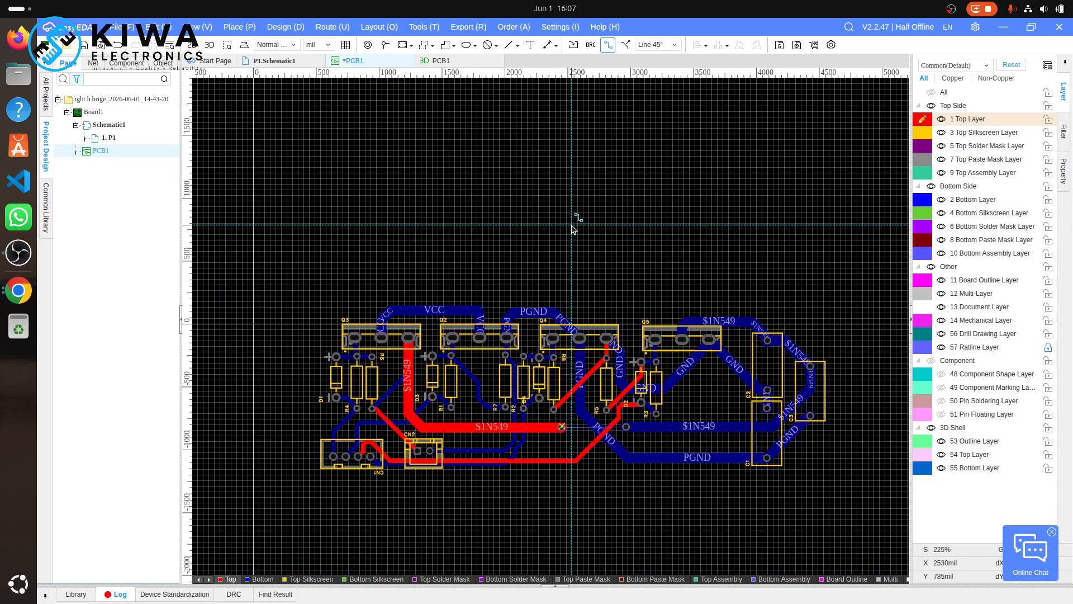
pyautogui.scroll(2, 364, 467)
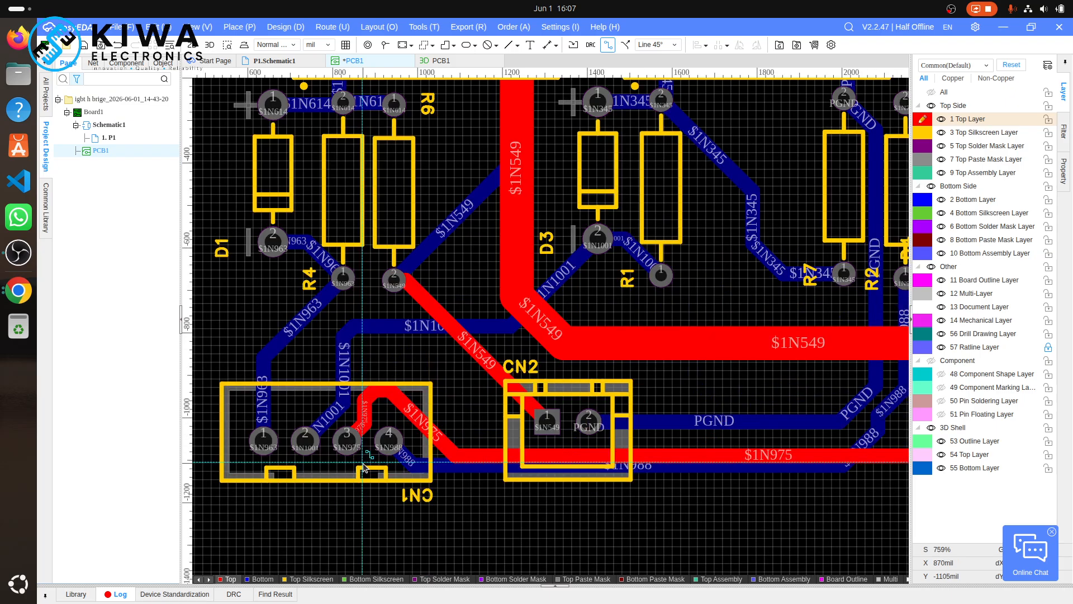
pyautogui.rightClick(711, 470)
pyautogui.click(712, 471)
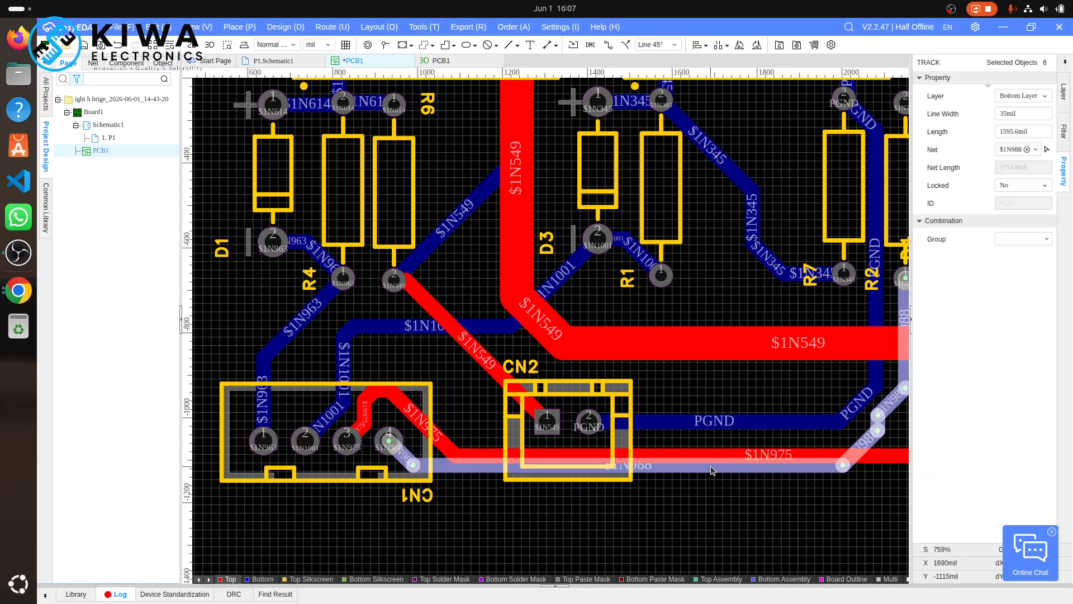
pyautogui.press('Down')
pyautogui.press('Down')
pyautogui.press('Down')
pyautogui.press('Down')
pyautogui.press('Down')
pyautogui.press('Down')
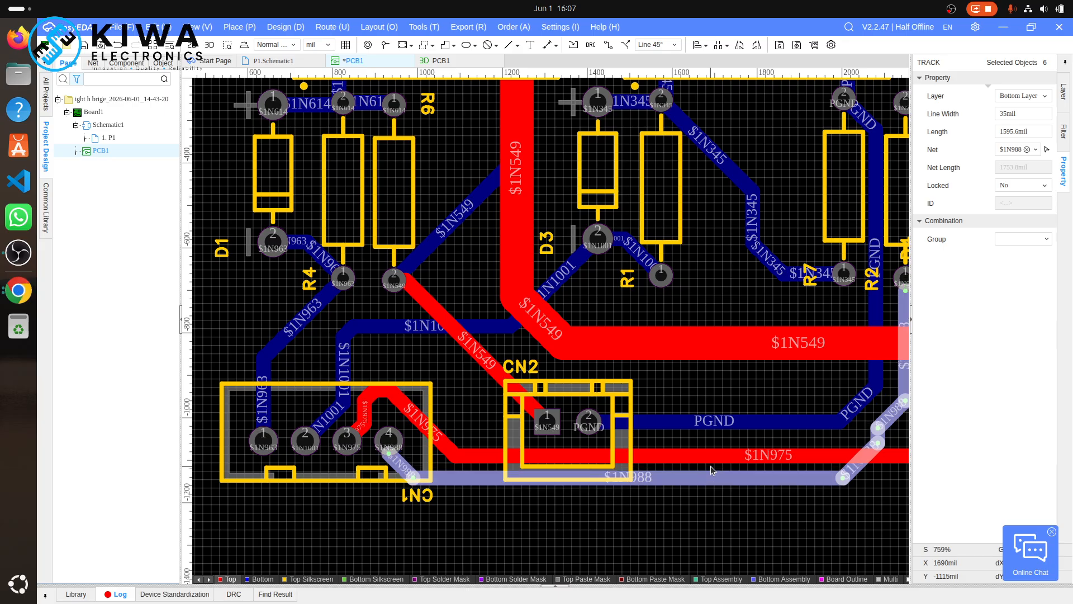
pyautogui.press('Tab')
pyautogui.click(688, 514)
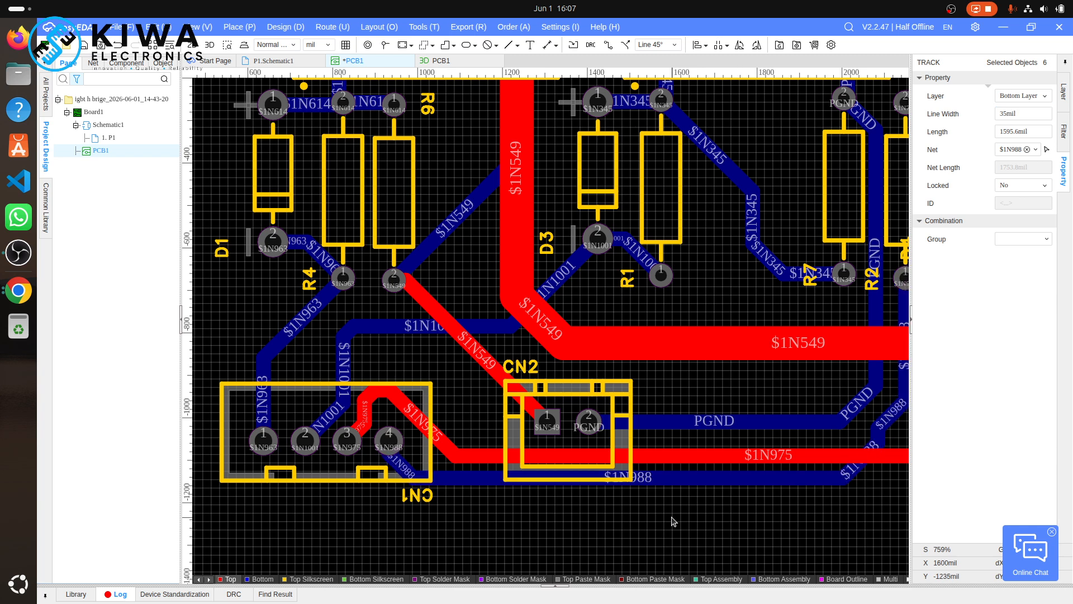
pyautogui.click(395, 459)
pyautogui.press('w')
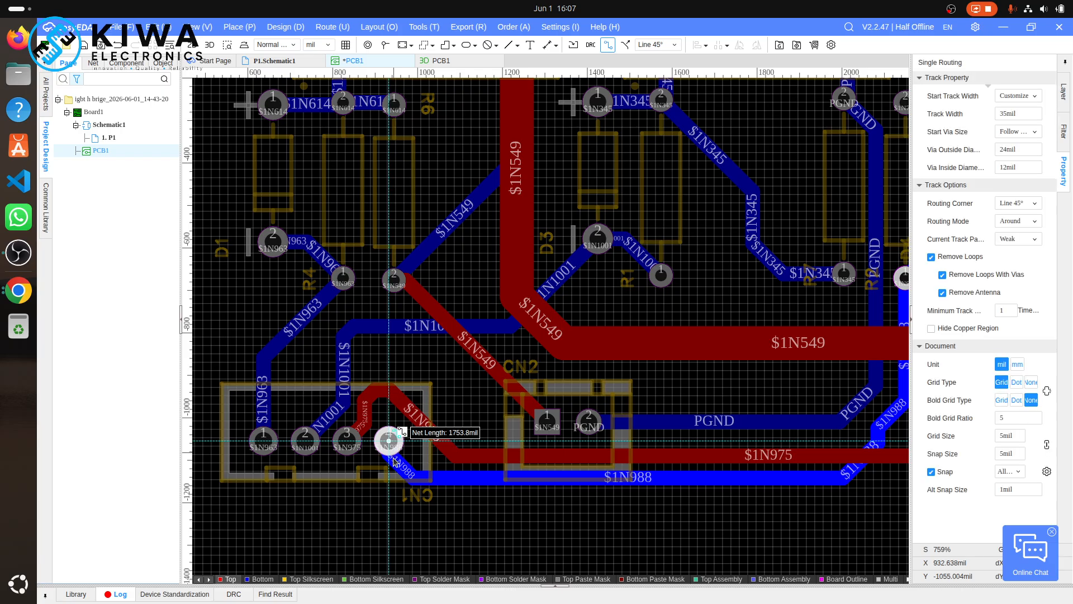
pyautogui.press('Escape')
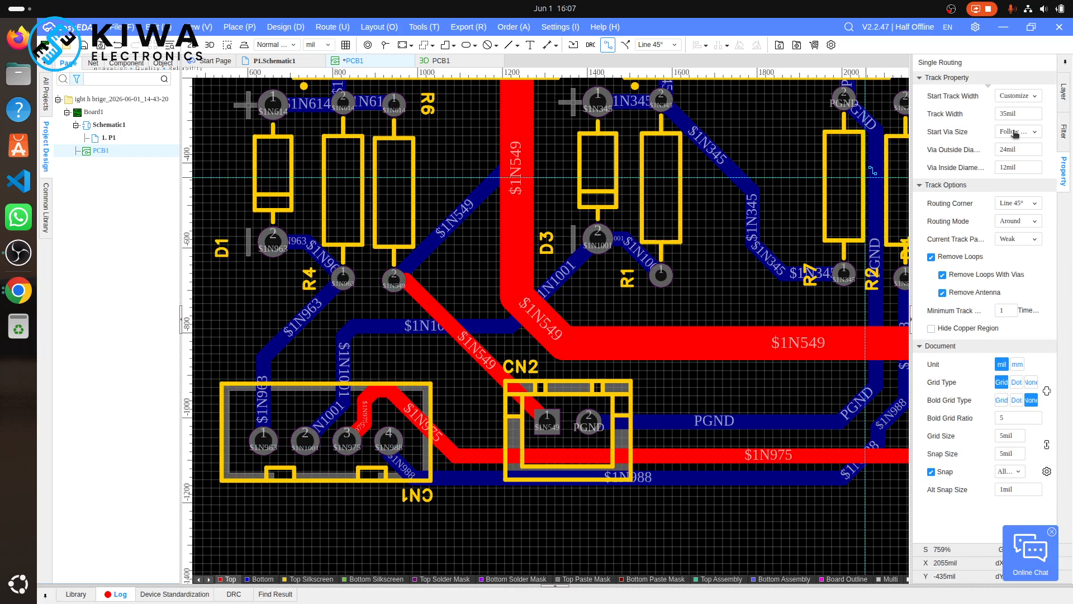
# - Activate the Bottom Layer and examine the tracks across the board, from CN1 to the capacitors
pyautogui.click(1063, 92)
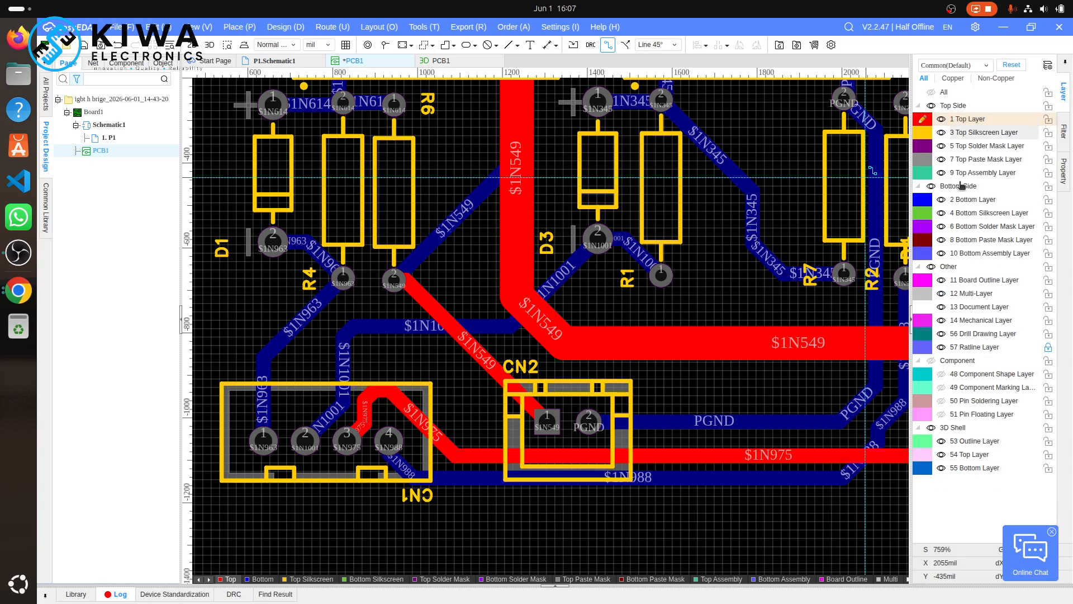
pyautogui.click(973, 199)
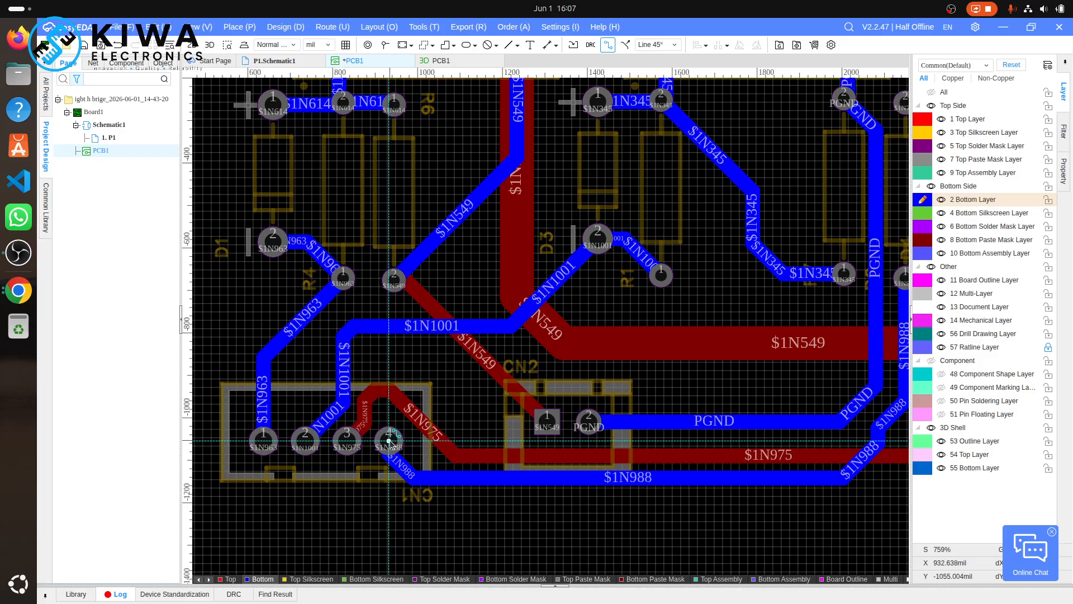
pyautogui.scroll(-4, 836, 414)
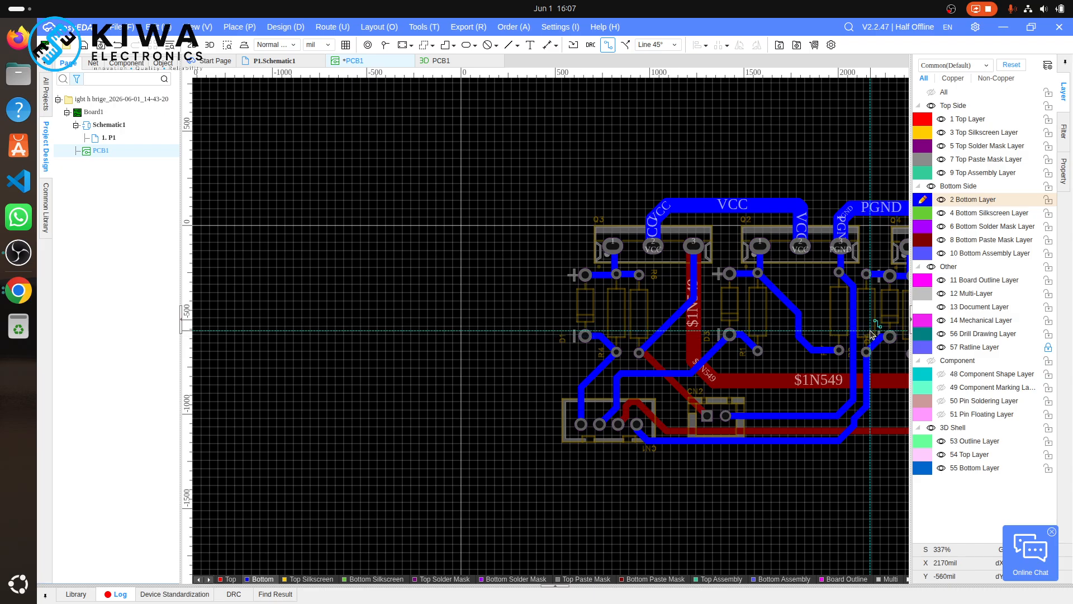
pyautogui.scroll(-2, 872, 334)
pyautogui.scroll(-6, 872, 334)
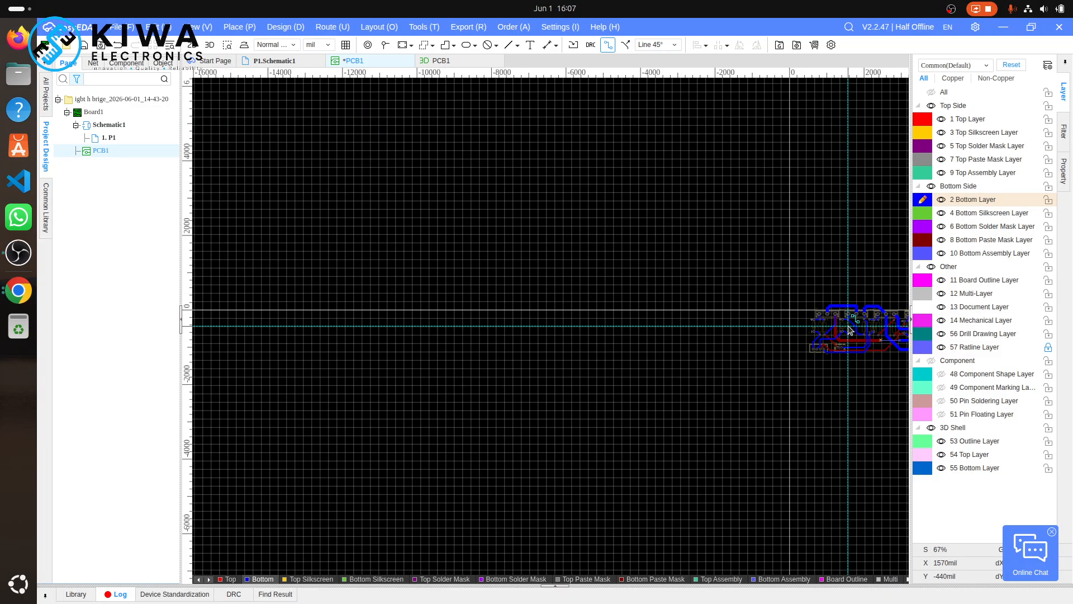
pyautogui.hscroll(5, 848, 326)
pyautogui.scroll(1, 683, 335)
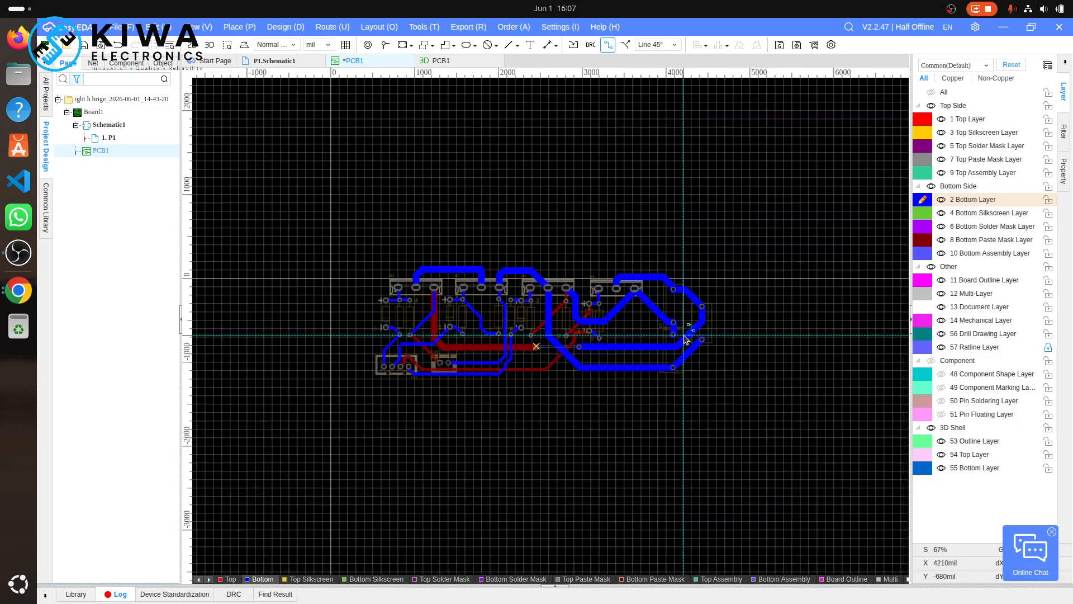
pyautogui.scroll(8, 686, 339)
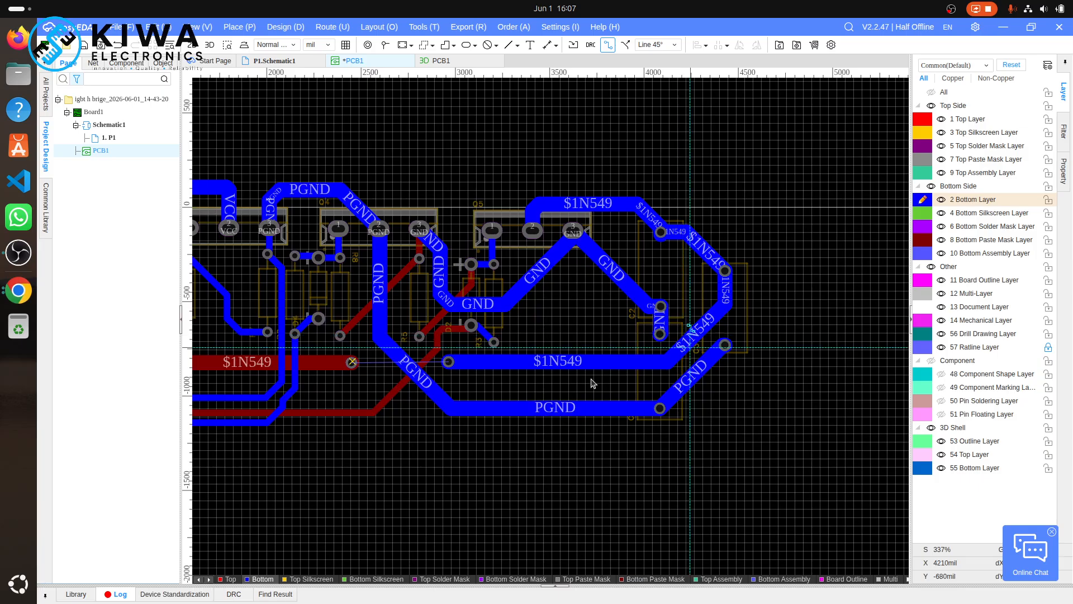
# - Examine the routed tracks on both sides of the board in the 3D view
pyautogui.click(436, 60)
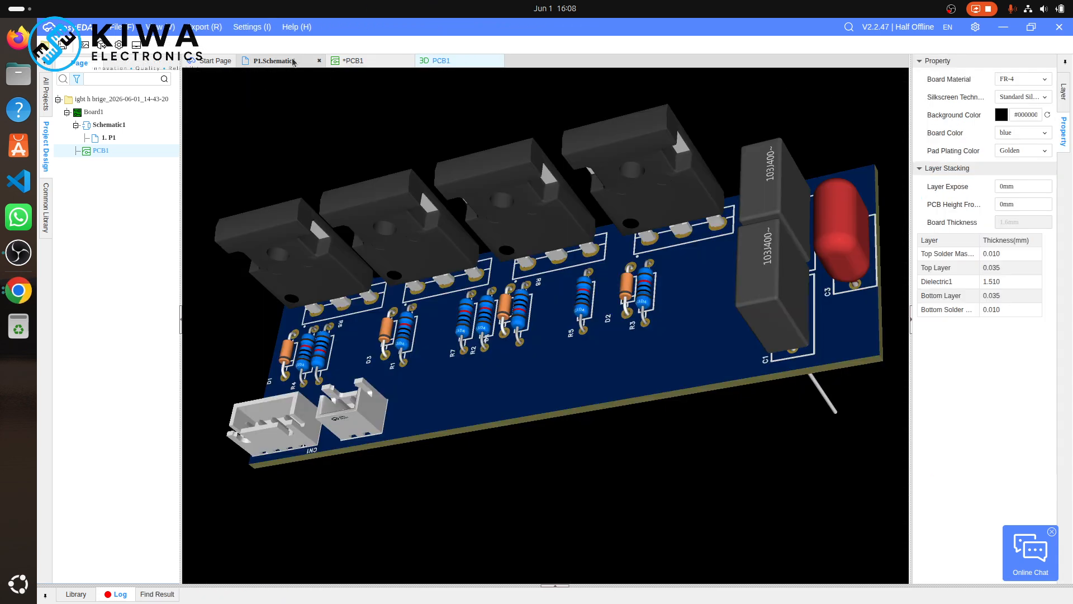
pyautogui.click(366, 61)
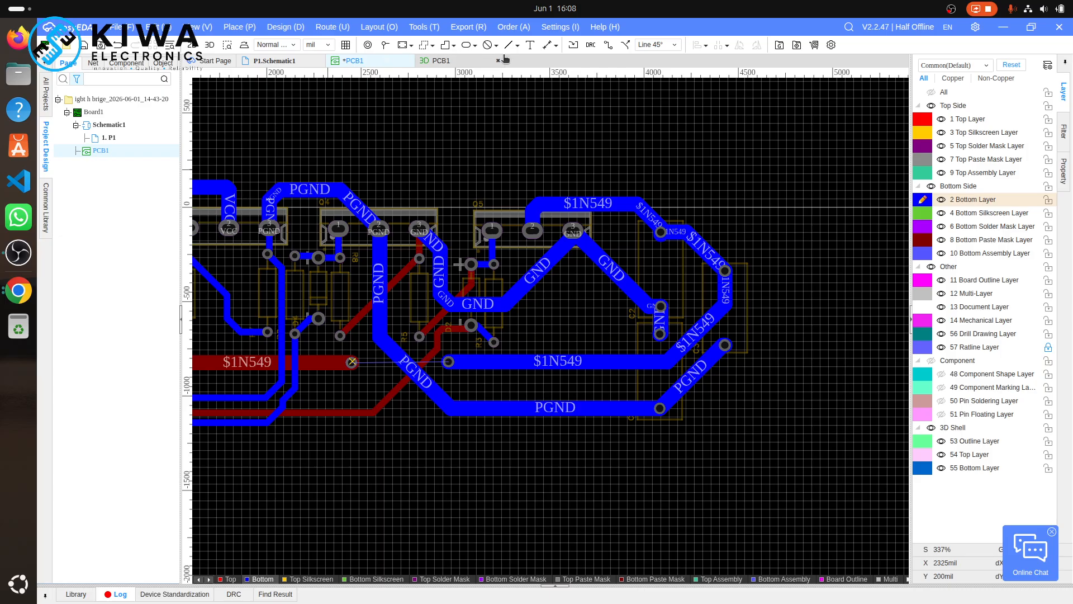
pyautogui.click(501, 60)
pyautogui.click(210, 46)
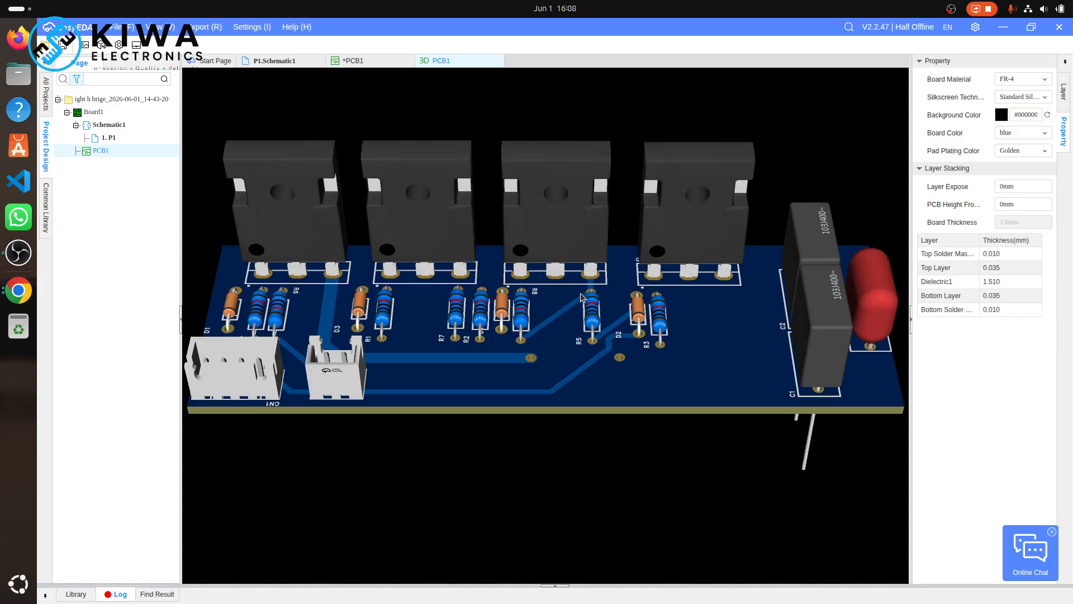
pyautogui.moveTo(582, 296); pyautogui.dragTo(510, 140)
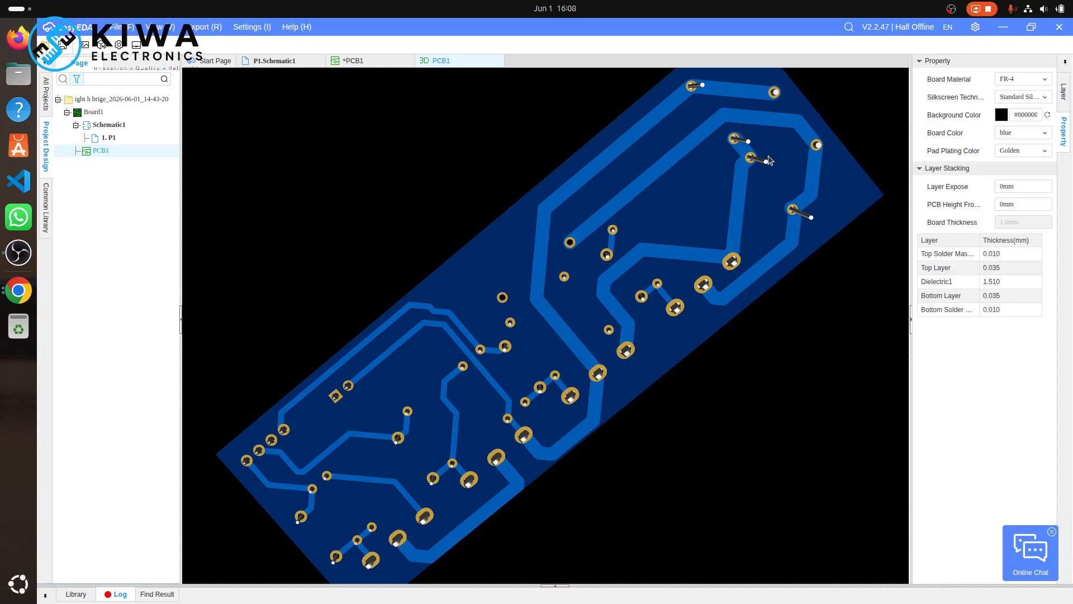
pyautogui.moveTo(749, 153); pyautogui.dragTo(505, 178)
pyautogui.moveTo(474, 210); pyautogui.dragTo(510, 373)
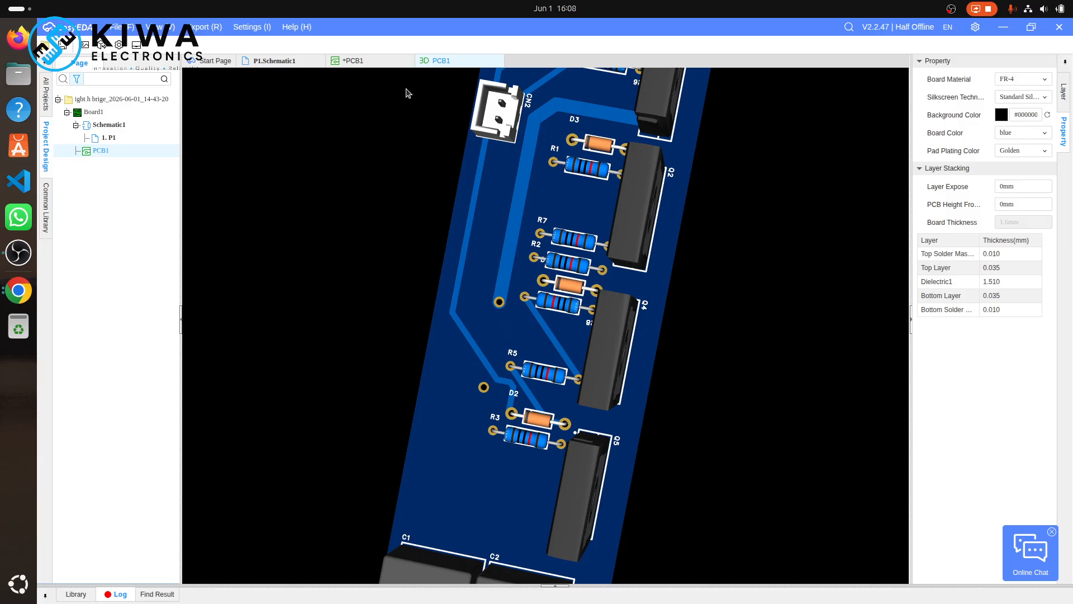
# - Move the $1N549 pad 1 from the end of the wide Top Layer track to center X 2575 mil, Y -825 mil
pyautogui.click(391, 63)
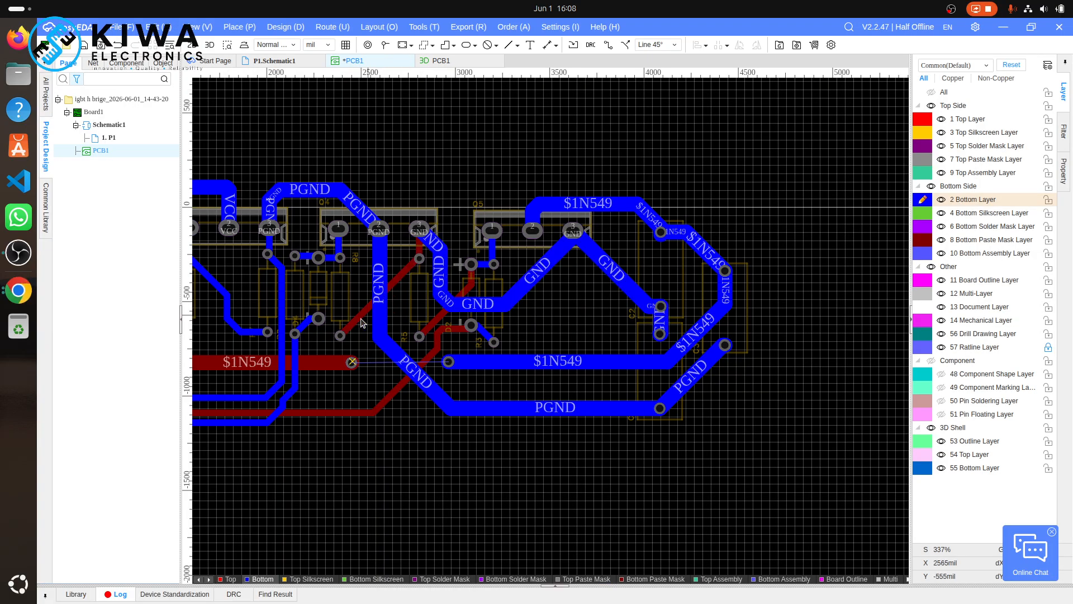
pyautogui.scroll(10, 353, 362)
pyautogui.click(353, 364)
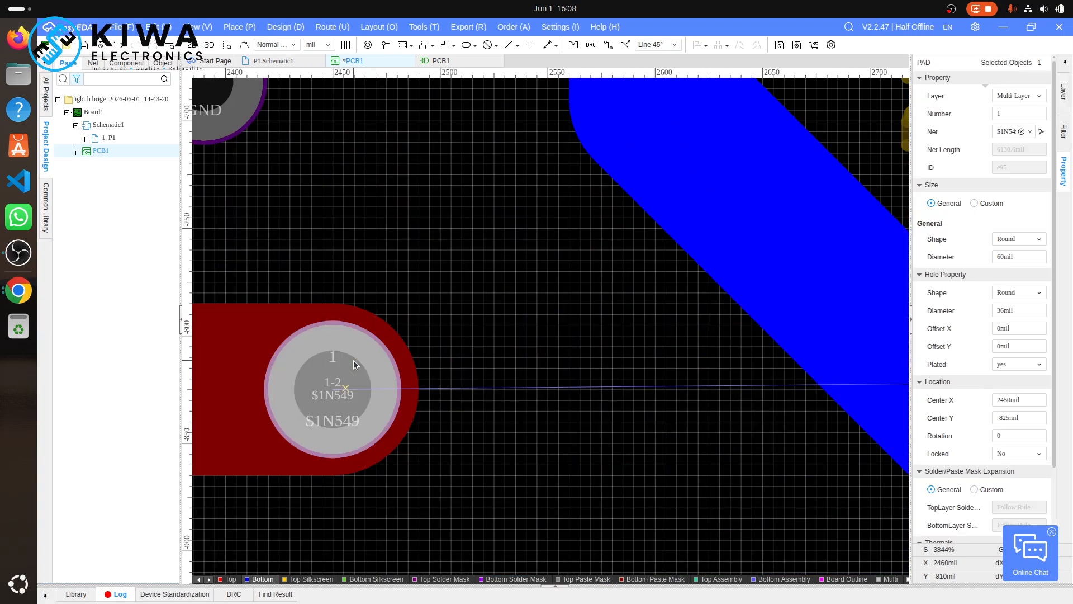
pyautogui.moveTo(354, 362); pyautogui.dragTo(627, 362)
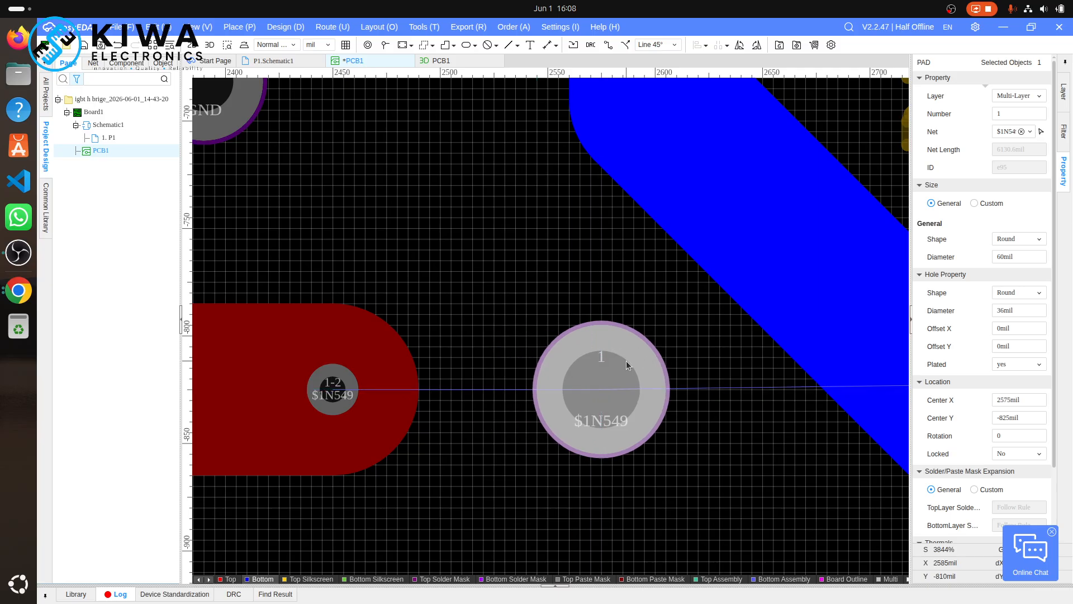
# - Route an 80 mil $1N549 Top Layer track from the via at the main track's end to pad 1
pyautogui.click(334, 387)
pyautogui.press('w')
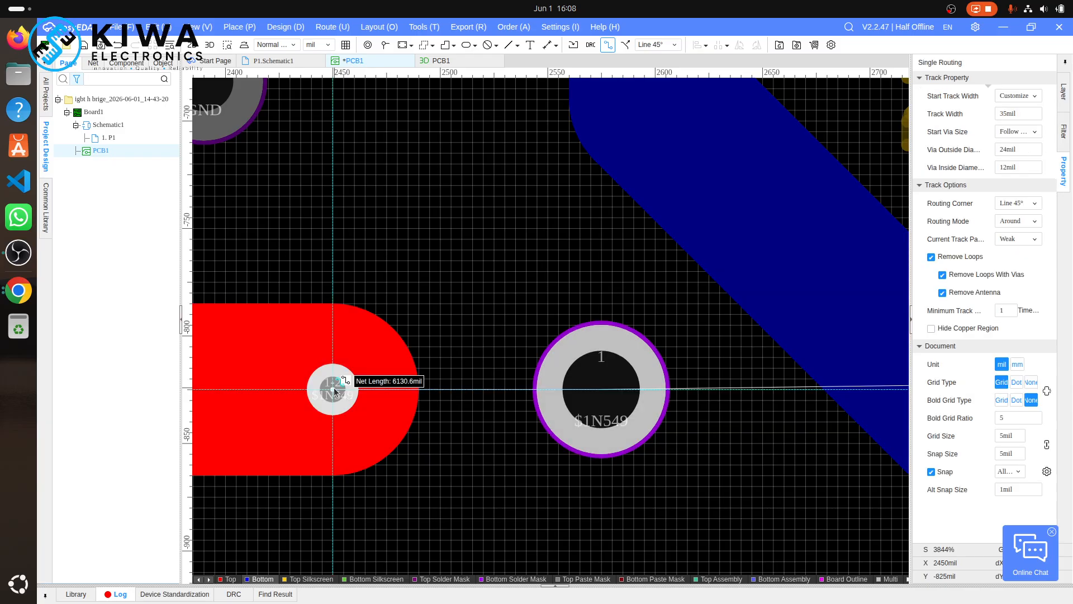
pyautogui.rightClick(539, 386)
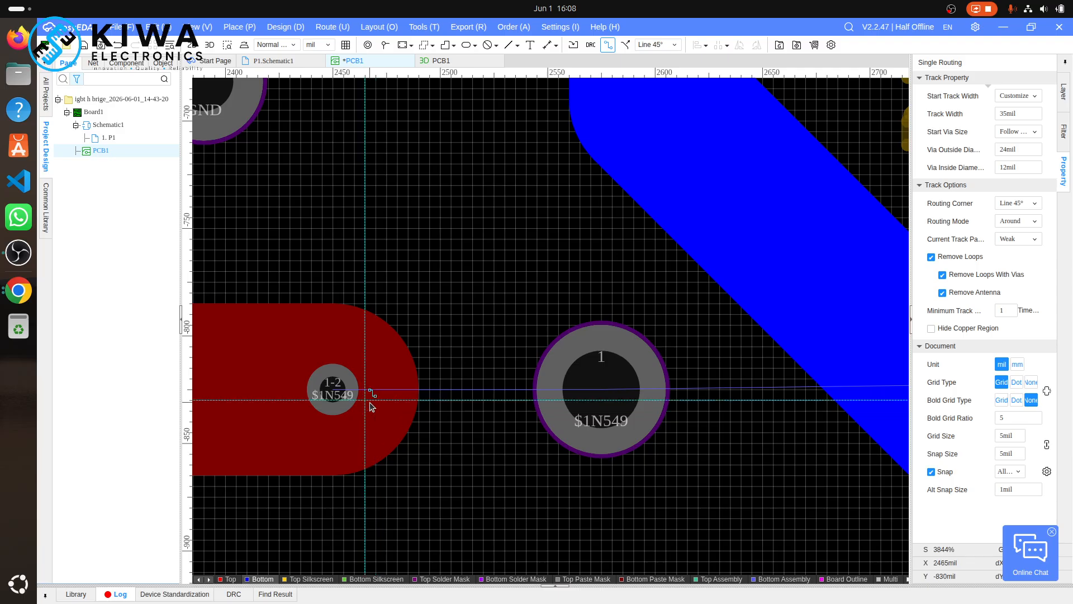
pyautogui.press('t')
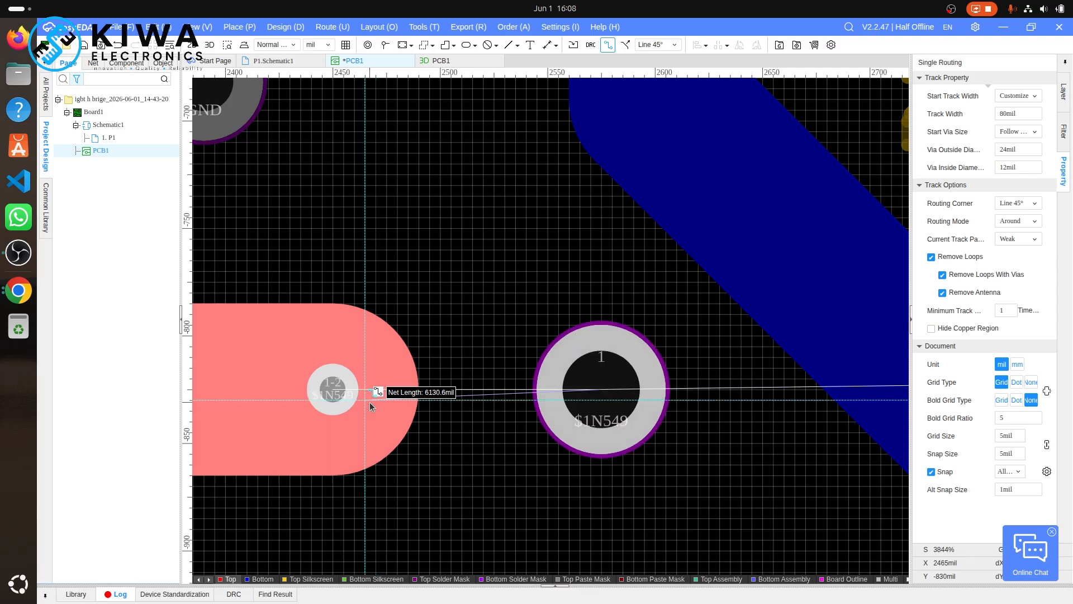
pyautogui.click(371, 404)
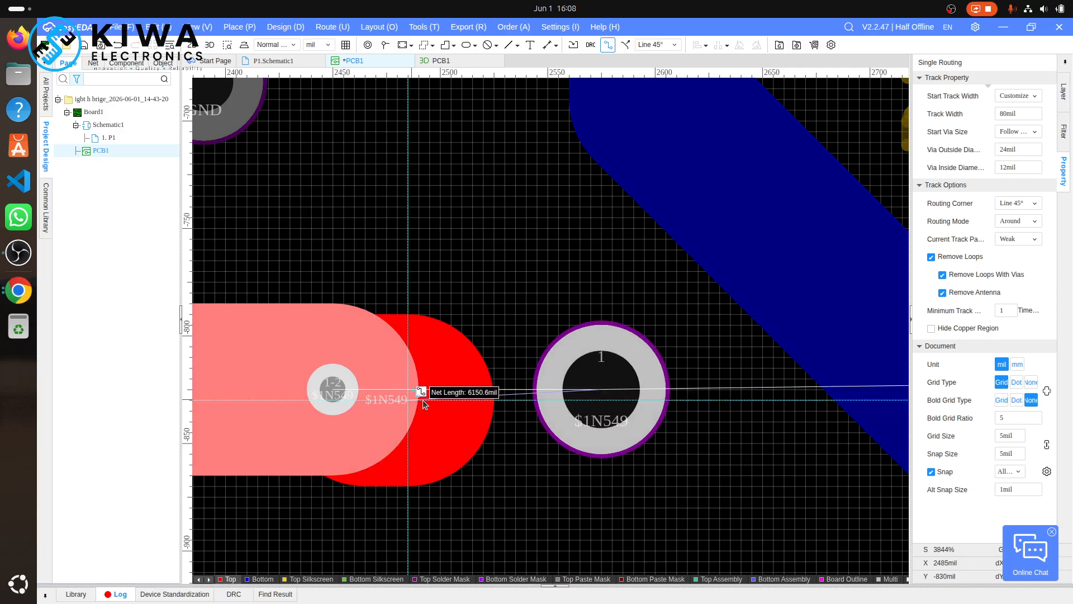
pyautogui.click(556, 395)
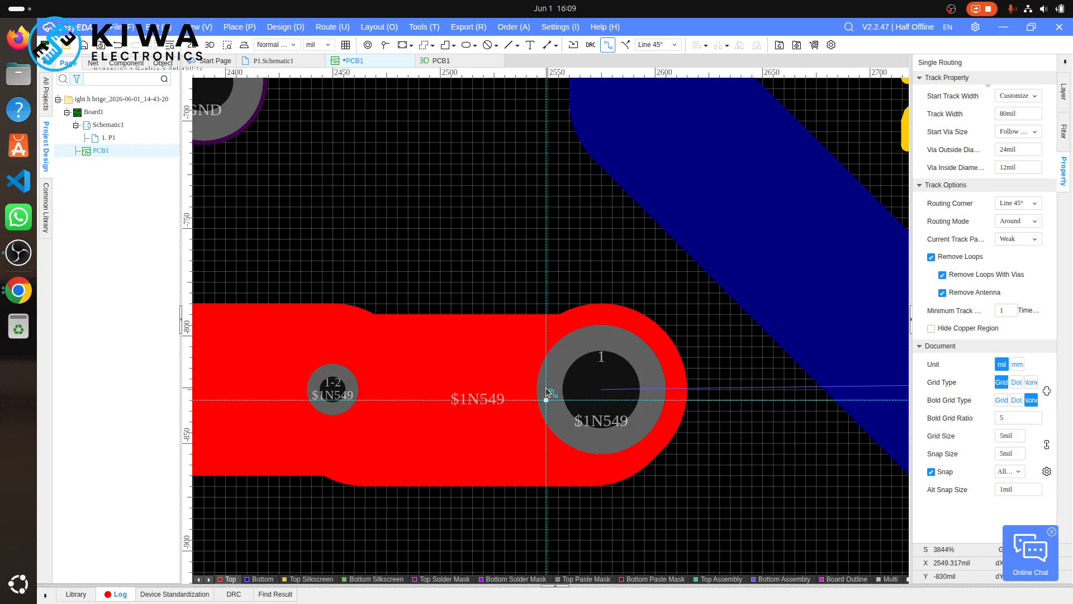
# - Delete the 24 mil via at the end of the main $1N549 Top Layer track
pyautogui.scroll(-5, 470, 374)
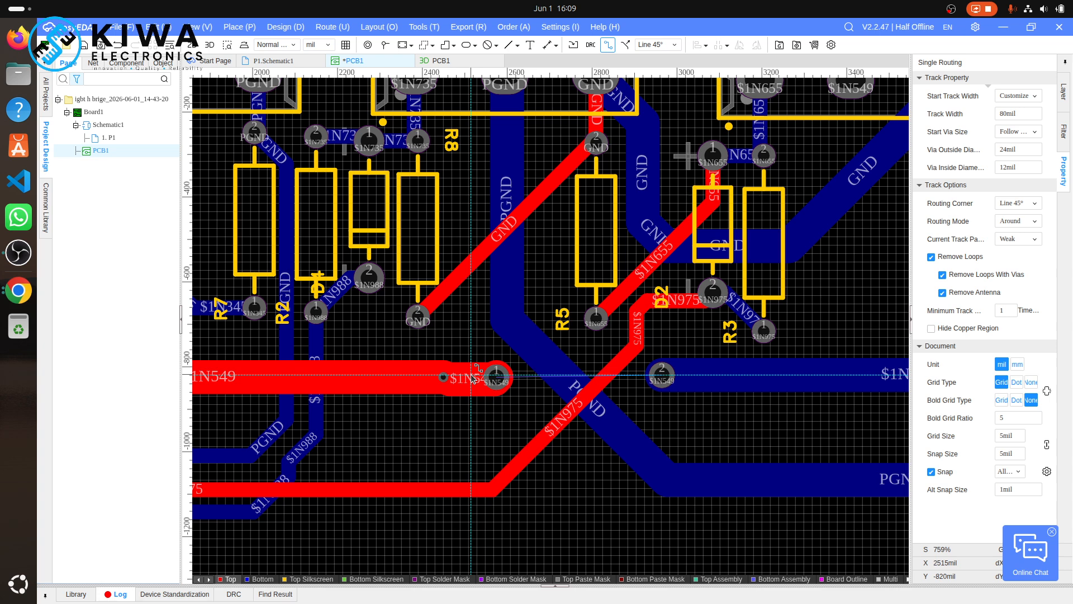
pyautogui.press('Escape')
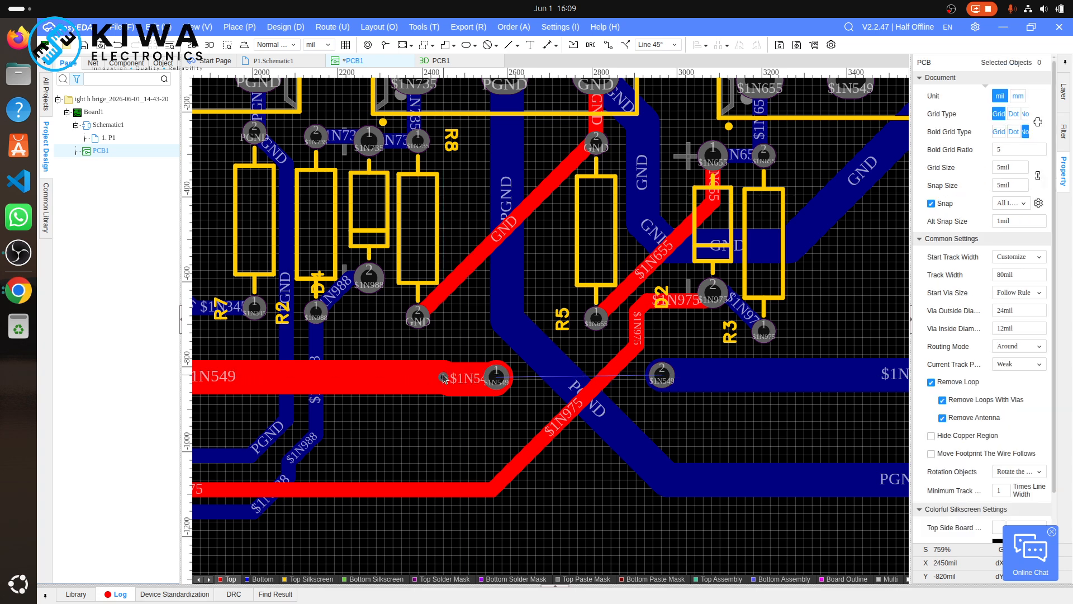
pyautogui.click(444, 378)
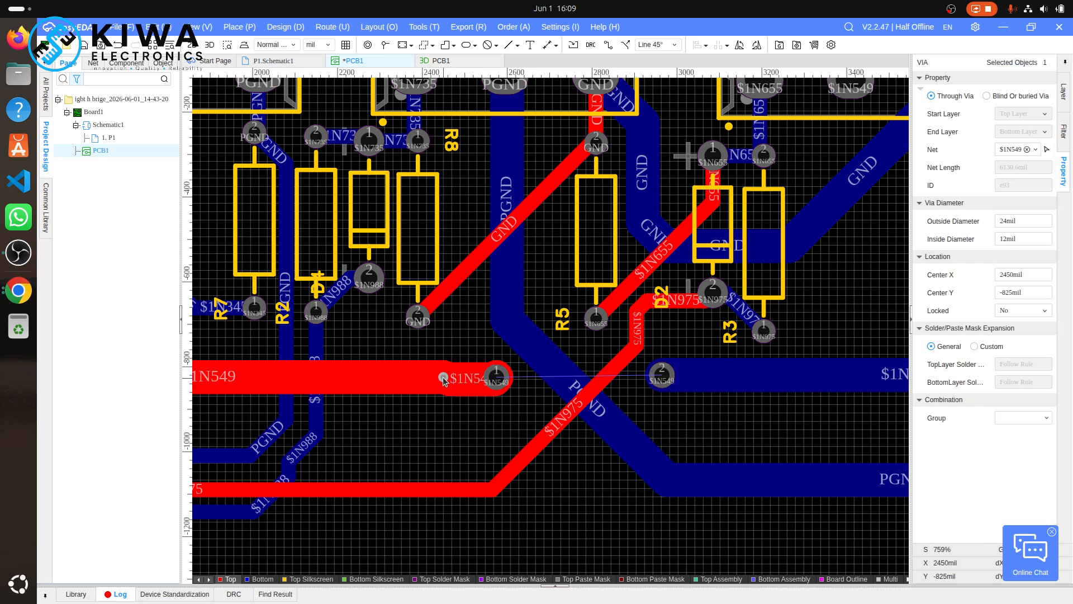
pyautogui.press('Delete')
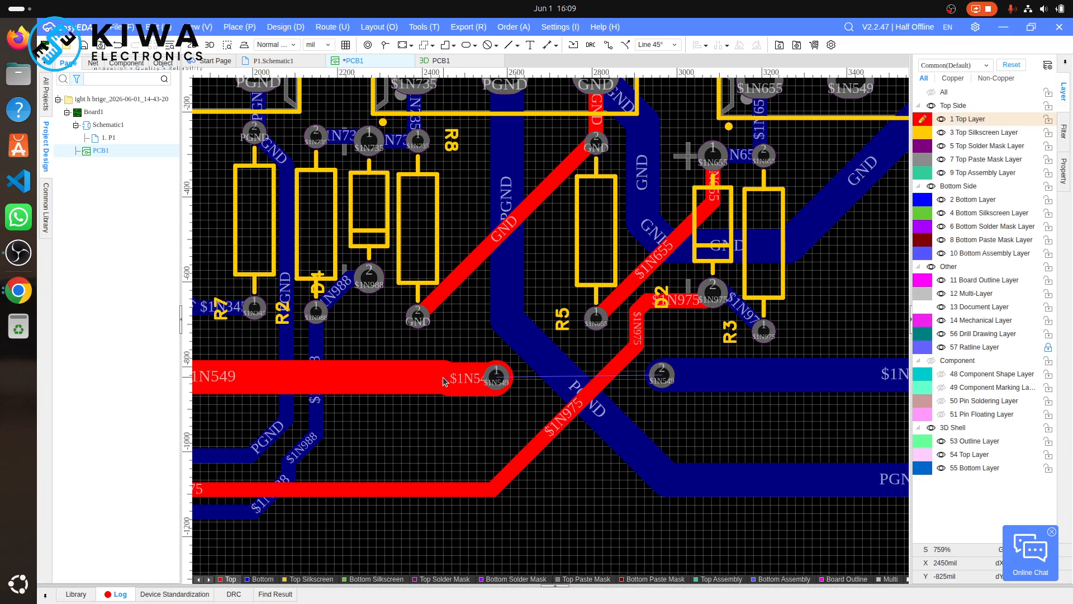
# - Delete the two short 80 mil $1N549 Top Layer segments between the main track's end and pad 1, and save the board
pyautogui.click(463, 380)
pyautogui.press('Up')
pyautogui.press('Up')
pyautogui.press('Down')
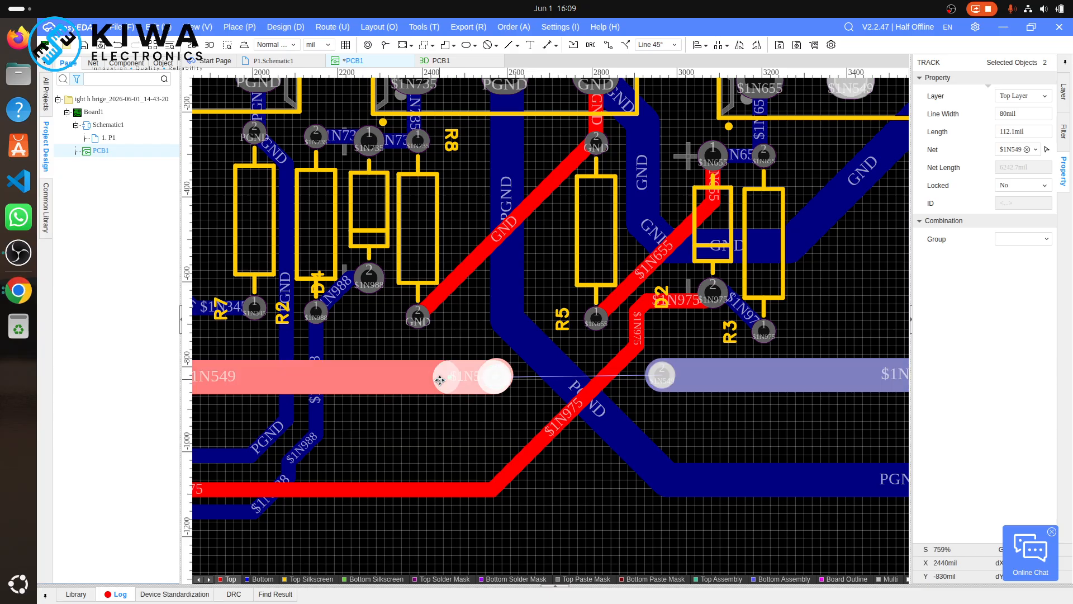
pyautogui.press('Escape')
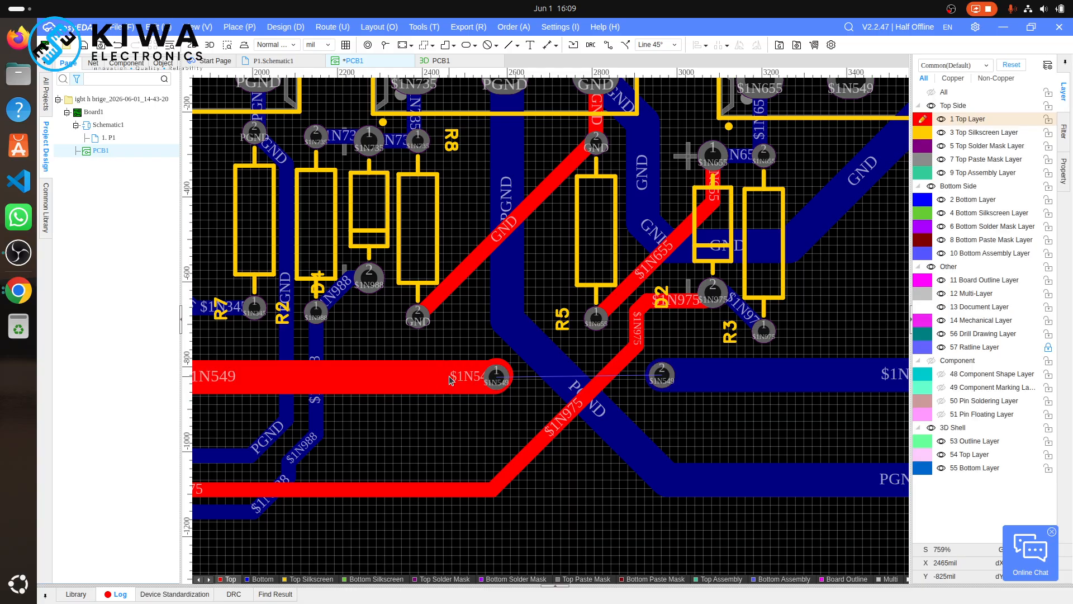
pyautogui.click(481, 382)
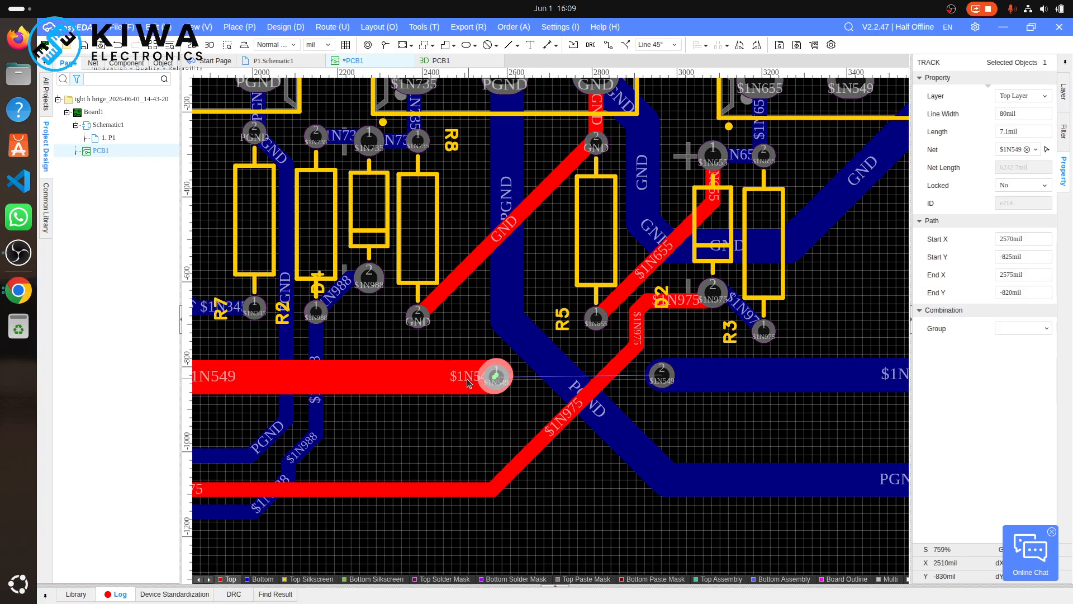
pyautogui.keyDown('ctrl'); pyautogui.click(462, 383); pyautogui.keyUp('ctrl')
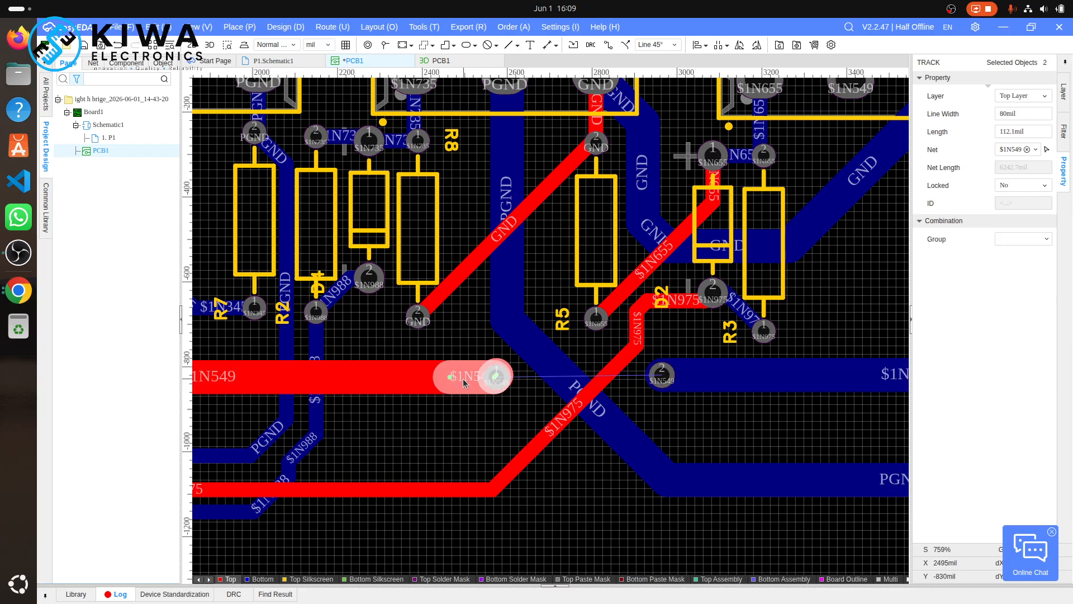
pyautogui.press('Delete')
pyautogui.hotkey('ctrl', 's')
# - Try to shift the main $1N549 Top Layer track toward pad 1, and undo the shift
pyautogui.click(459, 382)
pyautogui.moveTo(460, 382)
pyautogui.mouseDown()
pyautogui.moveTo(503, 381)
pyautogui.moveTo(473, 381)
pyautogui.mouseUp()
pyautogui.press('Left')
pyautogui.hscroll(-8, 455, 382)
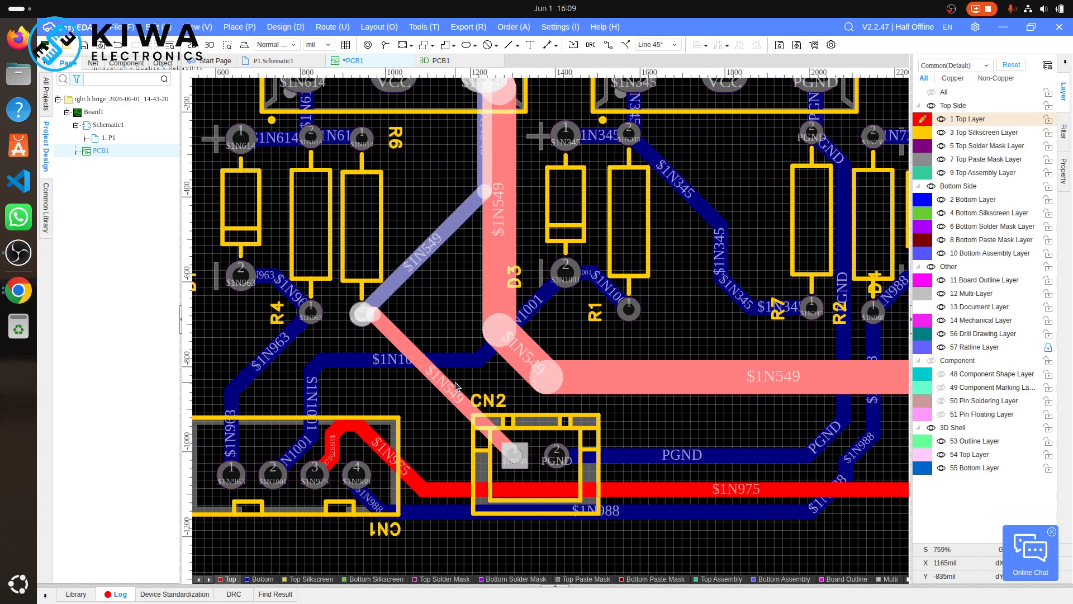
pyautogui.hscroll(6, 455, 385)
pyautogui.hscroll(-2, 455, 384)
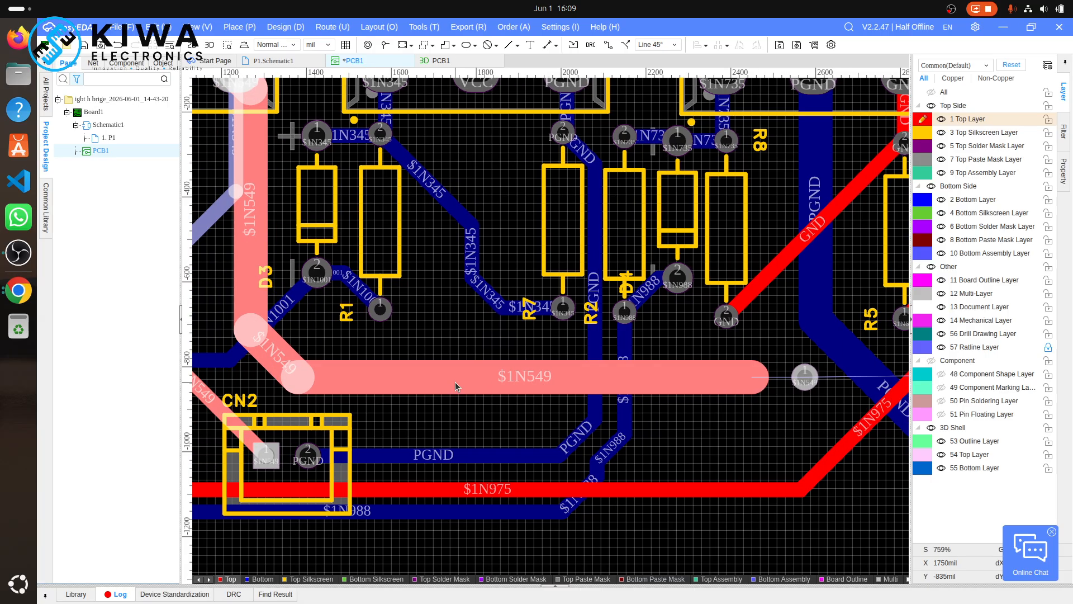
pyautogui.hotkey('ctrl', 'z')
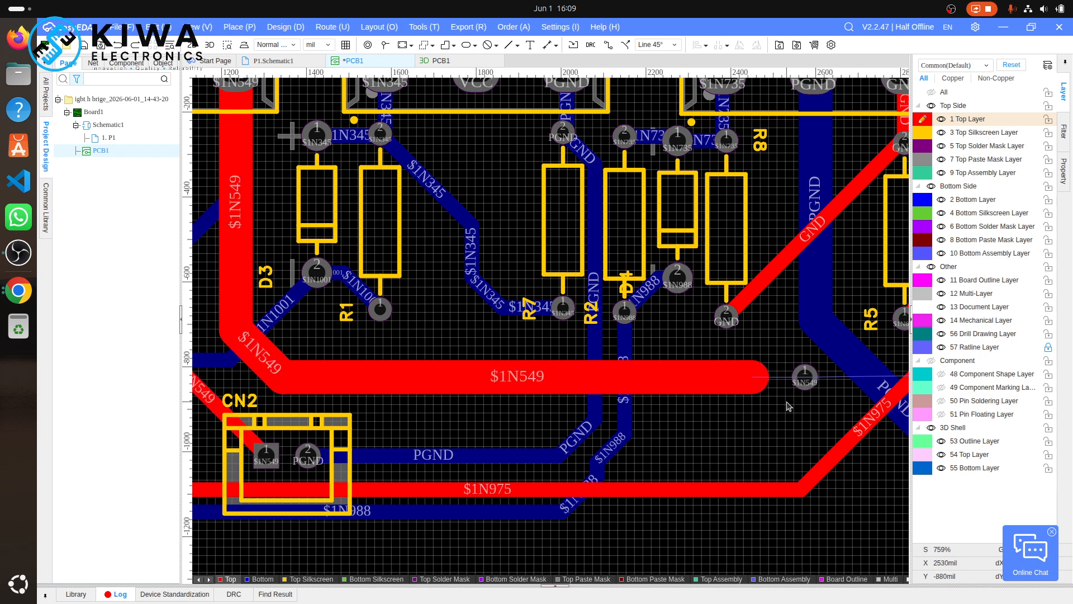
# - Stretch the free end of the 80 mil $1N549 Top Layer track to pad 1
pyautogui.click(759, 378)
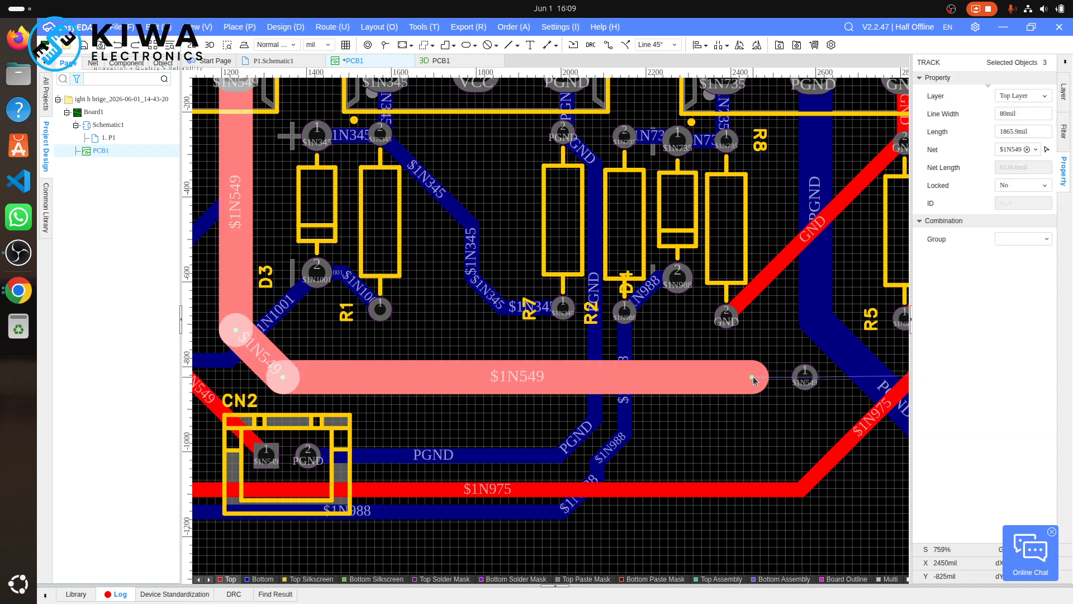
pyautogui.hotkey('alt', 'w')
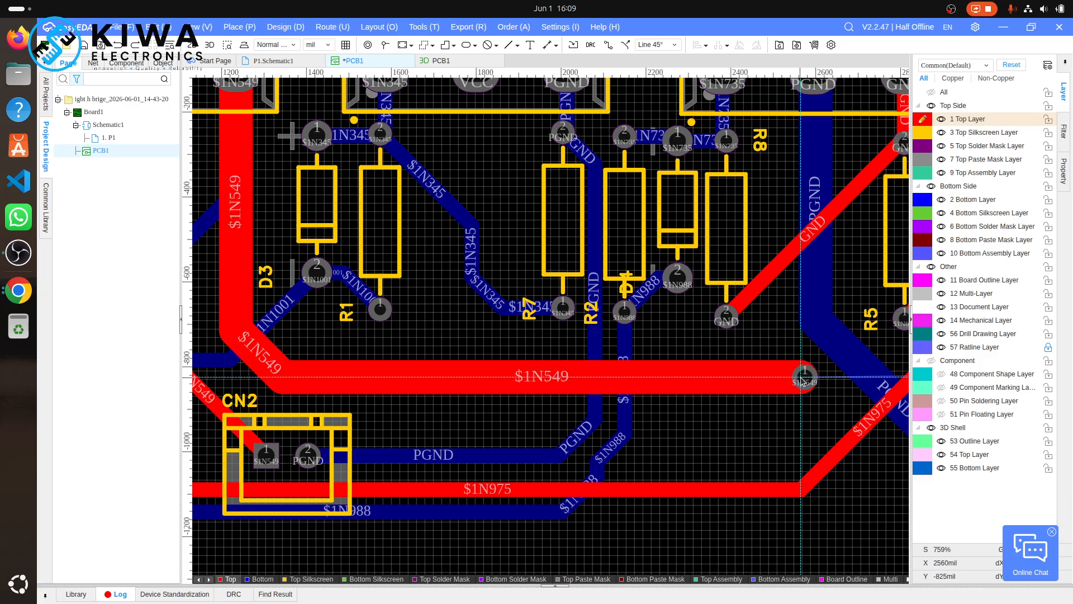
pyautogui.click(803, 380)
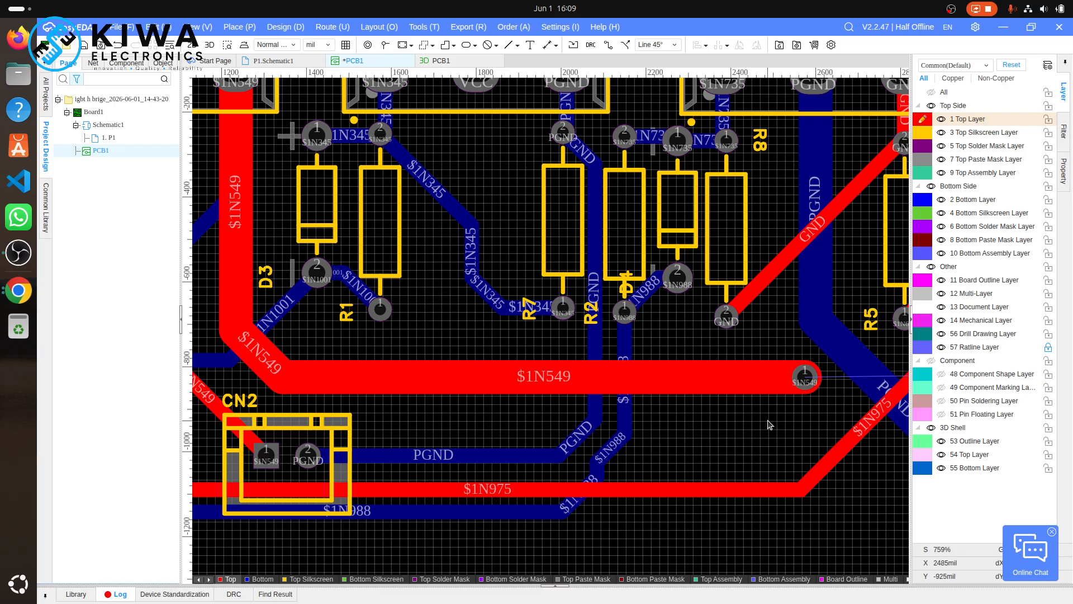
pyautogui.hscroll(-1, 770, 425)
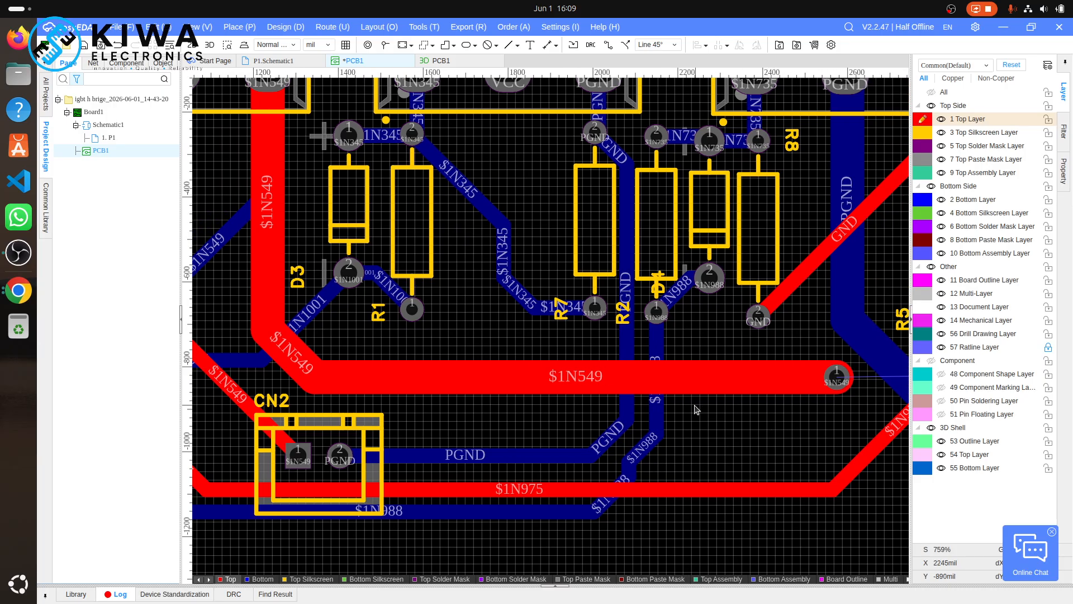
pyautogui.hscroll(5, 694, 409)
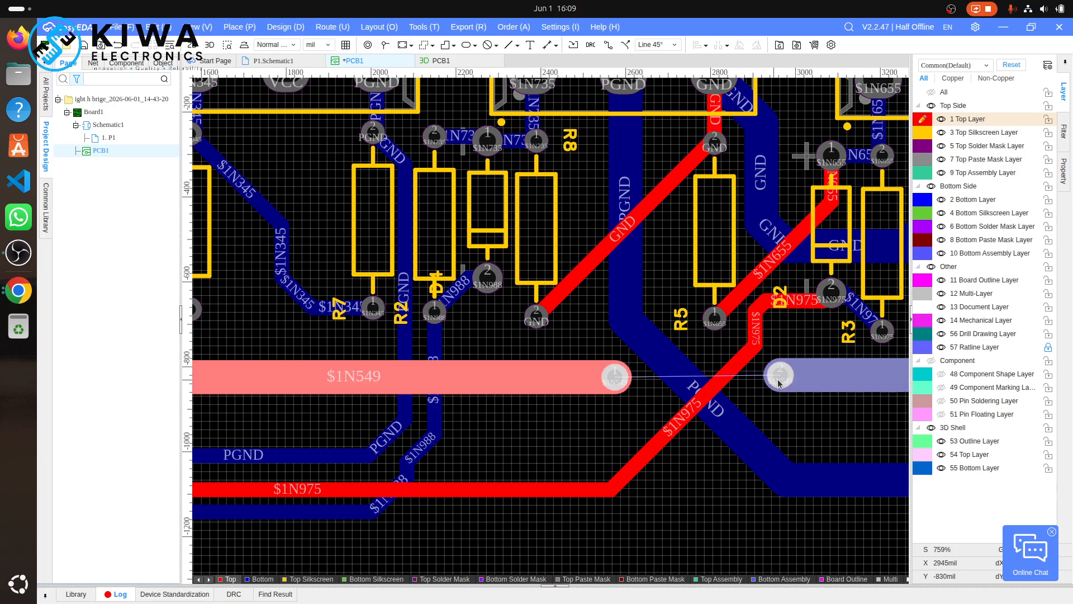
# - Inspect the $1N549 net's routing on both copper layers across the whole board
pyautogui.hscroll(15, 826, 396)
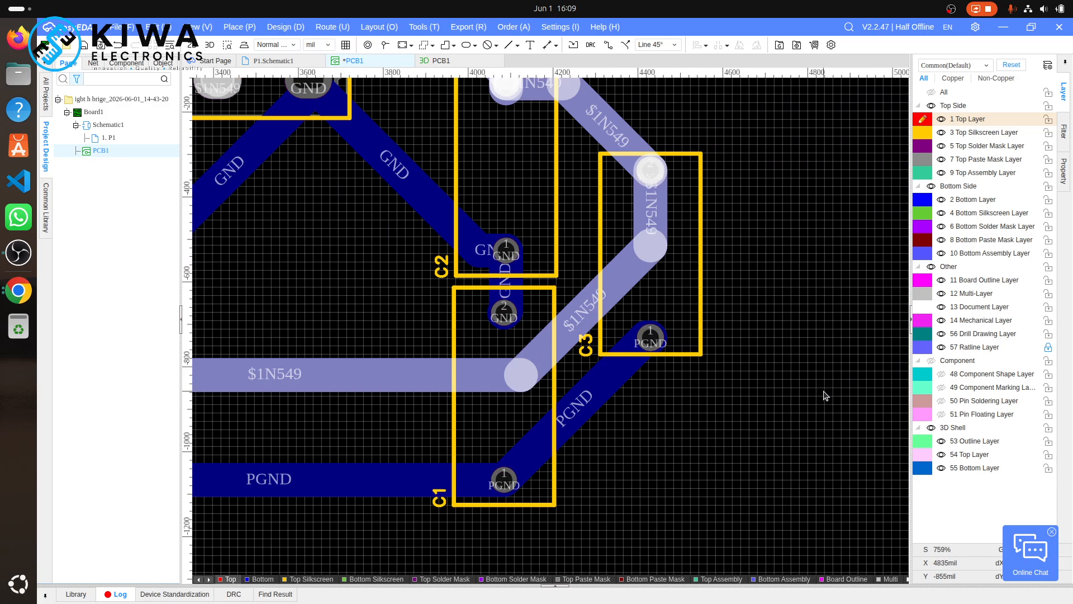
pyautogui.hscroll(-13, 825, 396)
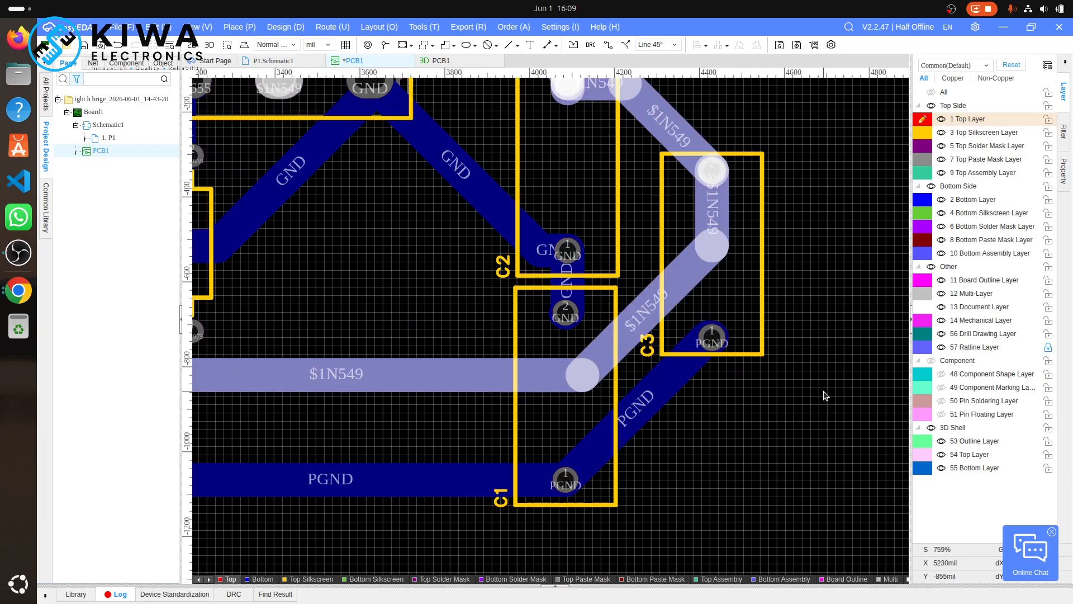
pyautogui.hscroll(-14, 826, 396)
pyautogui.scroll(-1, 826, 395)
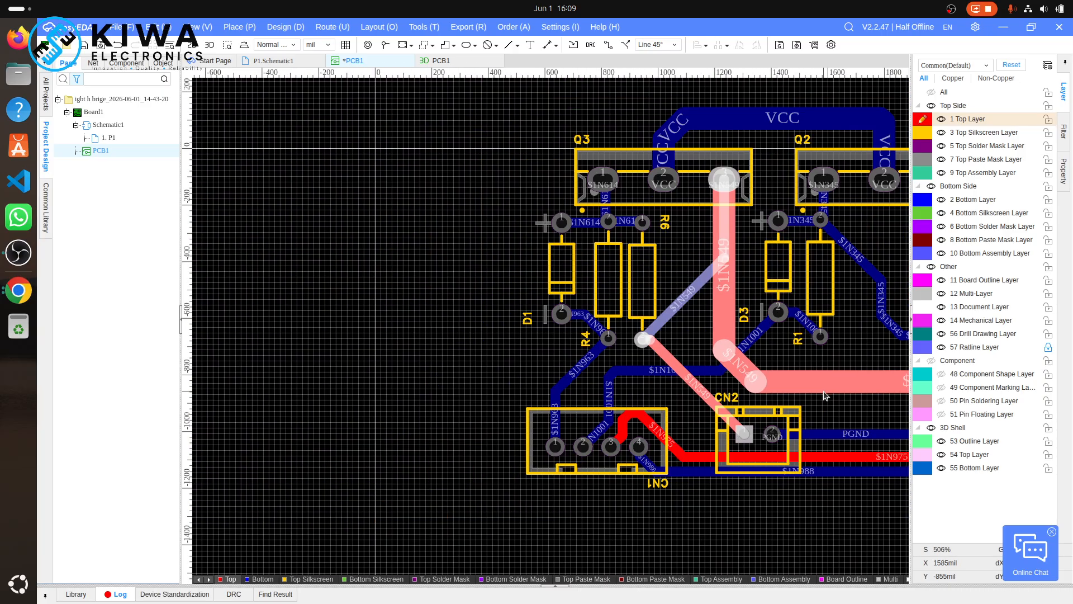
pyautogui.hscroll(10, 826, 396)
pyautogui.hscroll(-3, 826, 396)
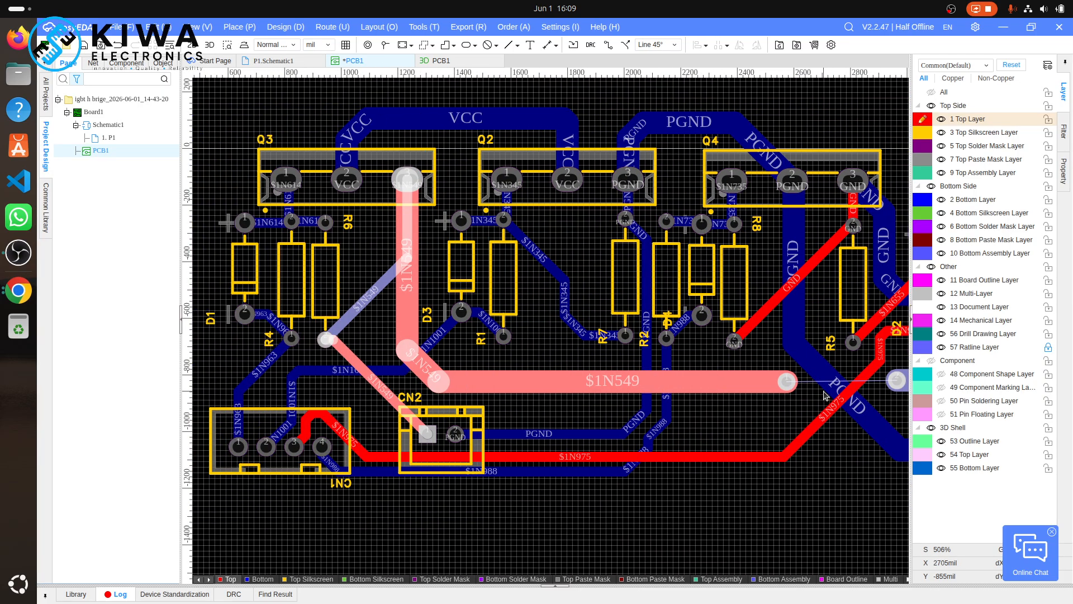
pyautogui.click(347, 484)
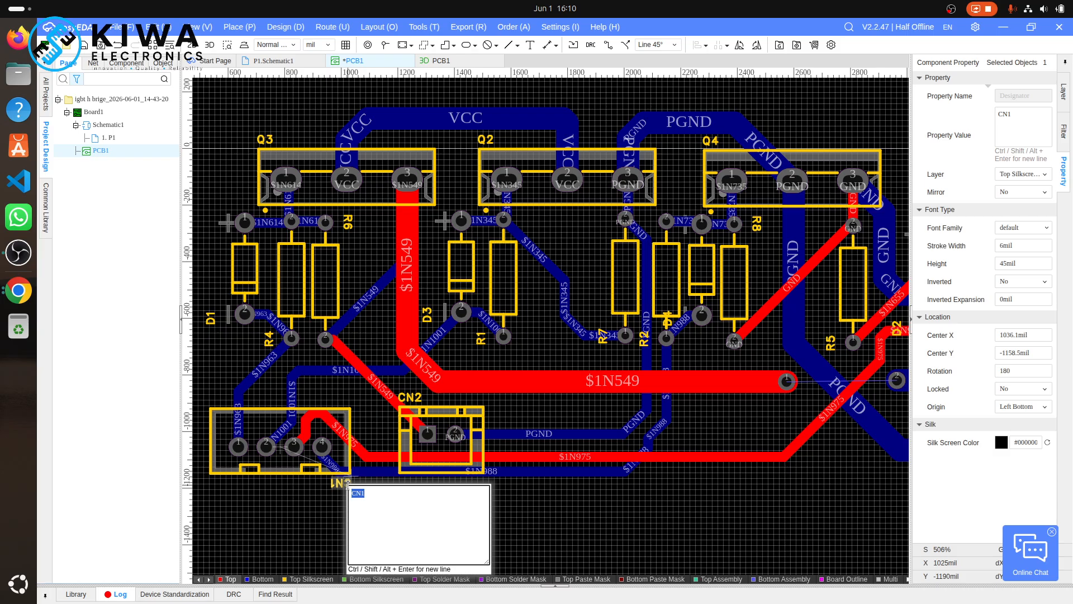
pyautogui.click(284, 509)
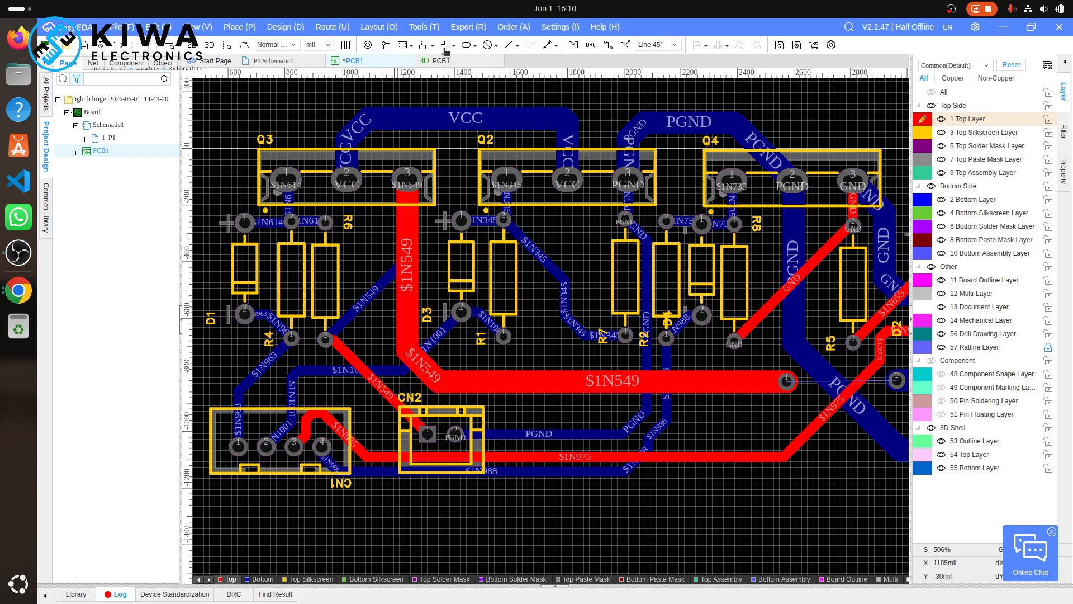
# - Close the old 3D preview and check the board's top side in a 2D preview
pyautogui.click(499, 61)
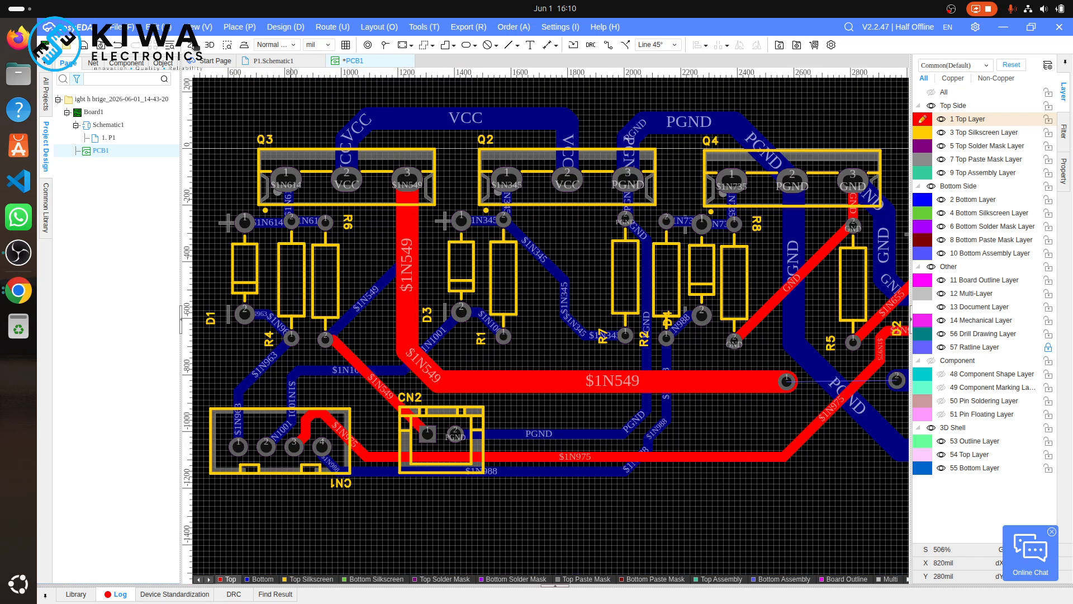
pyautogui.click(194, 45)
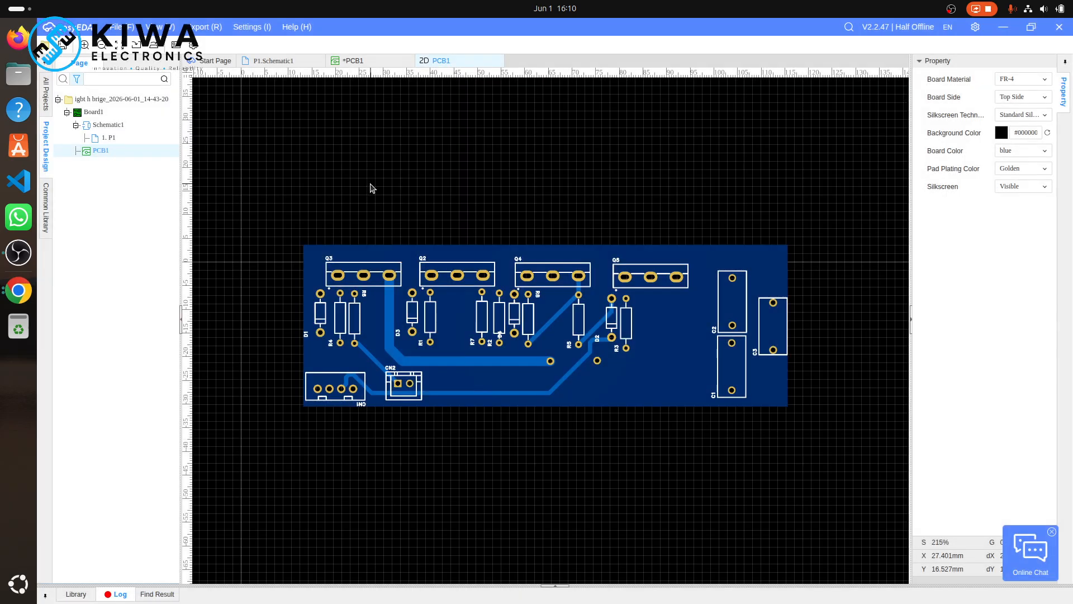
pyautogui.scroll(-1, 571, 360)
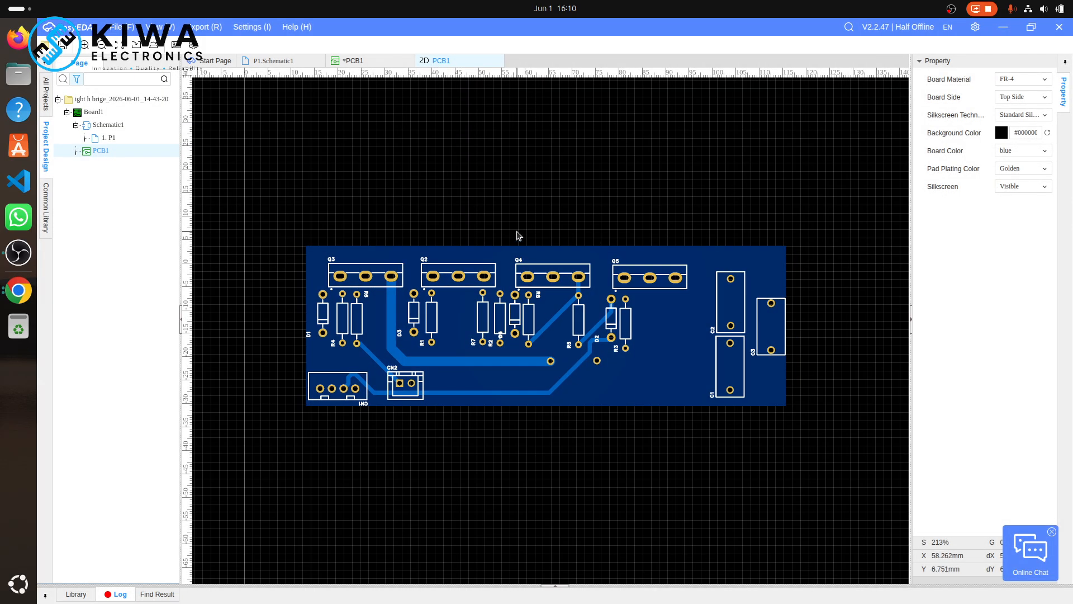
# - Generate a new 3D preview from the PCB layout and inspect the assembled board by rotating it
pyautogui.click(379, 65)
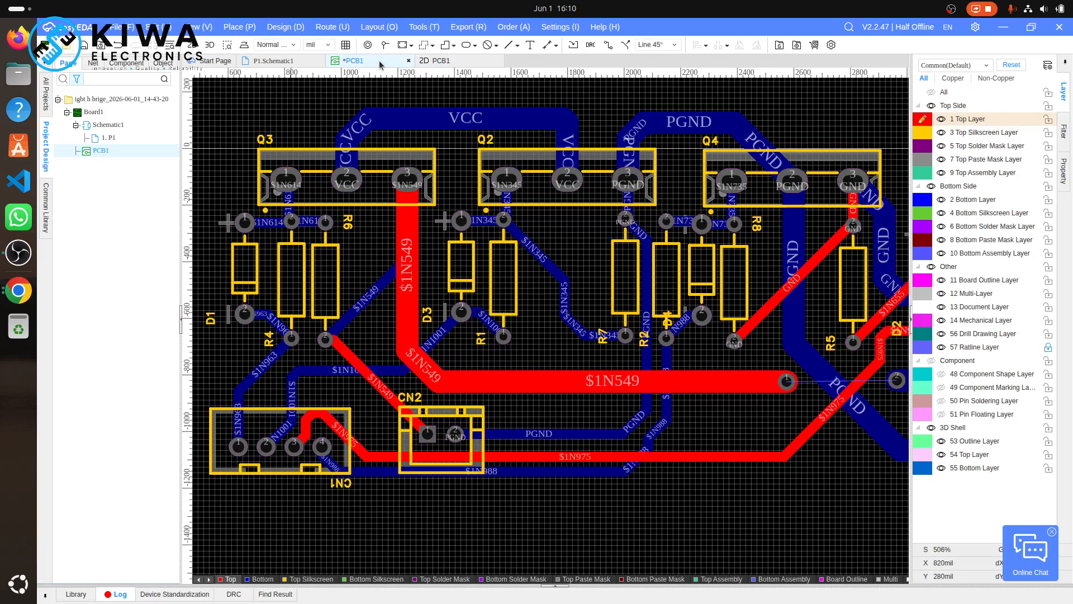
pyautogui.click(208, 46)
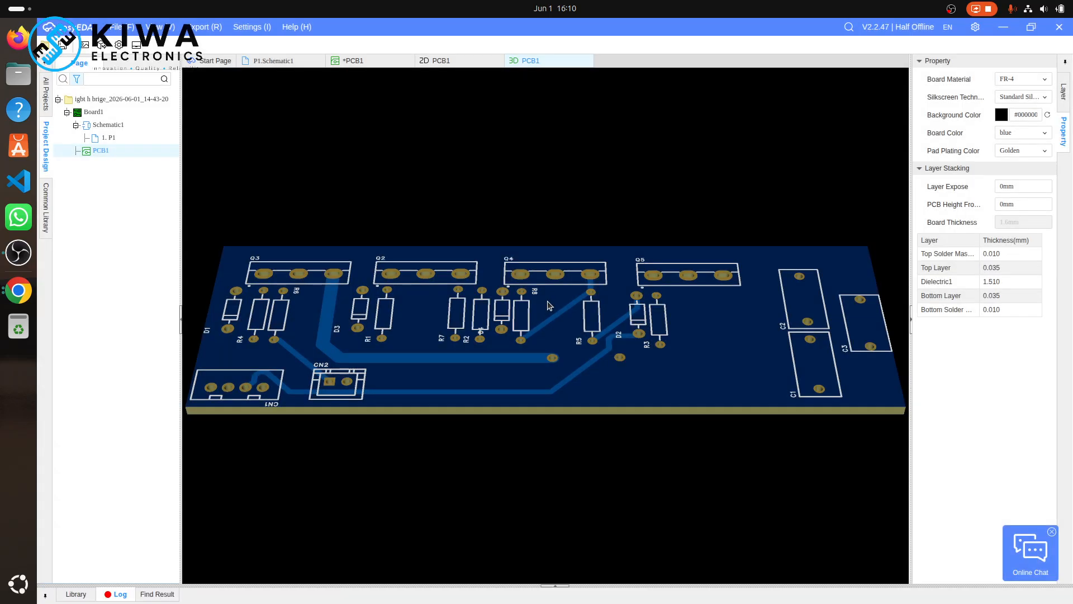
pyautogui.moveTo(547, 304)
pyautogui.mouseDown()
pyautogui.moveTo(527, 144)
pyautogui.moveTo(508, 172)
pyautogui.moveTo(564, 297)
pyautogui.moveTo(485, 391)
pyautogui.moveTo(212, 348)
pyautogui.moveTo(176, 431)
pyautogui.moveTo(308, 488)
pyautogui.moveTo(475, 376)
pyautogui.moveTo(623, 235)
pyautogui.moveTo(659, 302)
pyautogui.moveTo(499, 242)
pyautogui.moveTo(541, 299)
pyautogui.mouseUp()
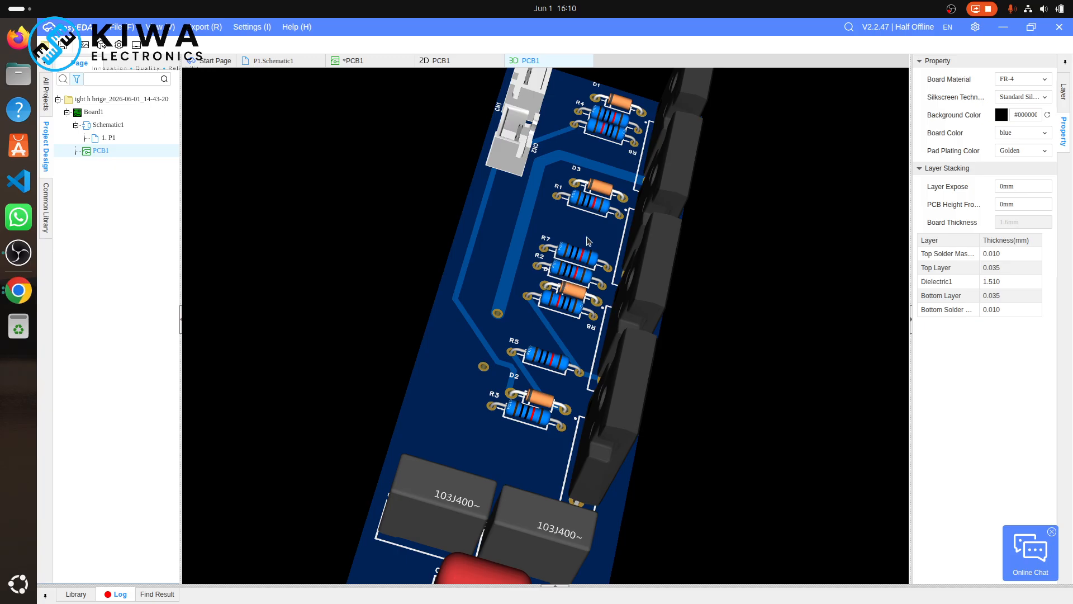
# - Return to the schematic and delete the PGND net flag below capacitor C3
pyautogui.click(109, 127)
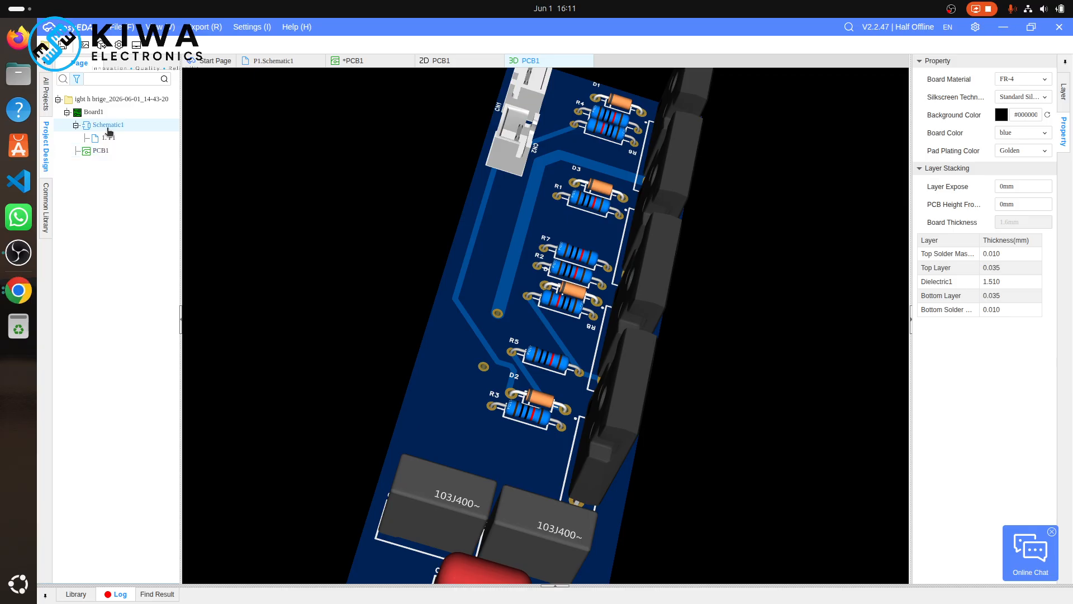
pyautogui.click(273, 61)
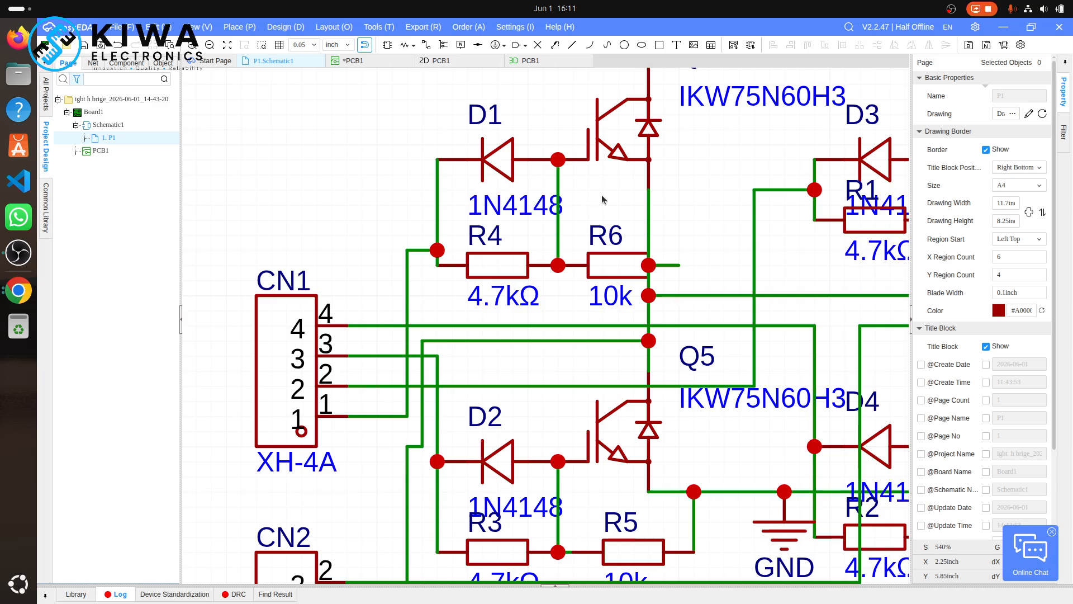
pyautogui.click(598, 246)
pyautogui.scroll(-8, 620, 218)
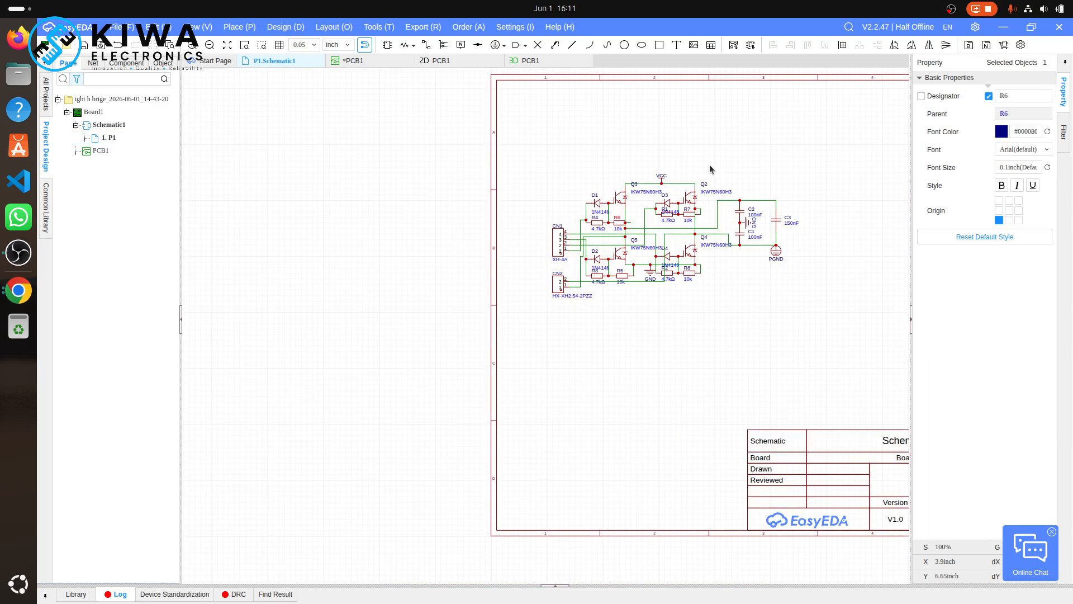
pyautogui.scroll(5, 710, 168)
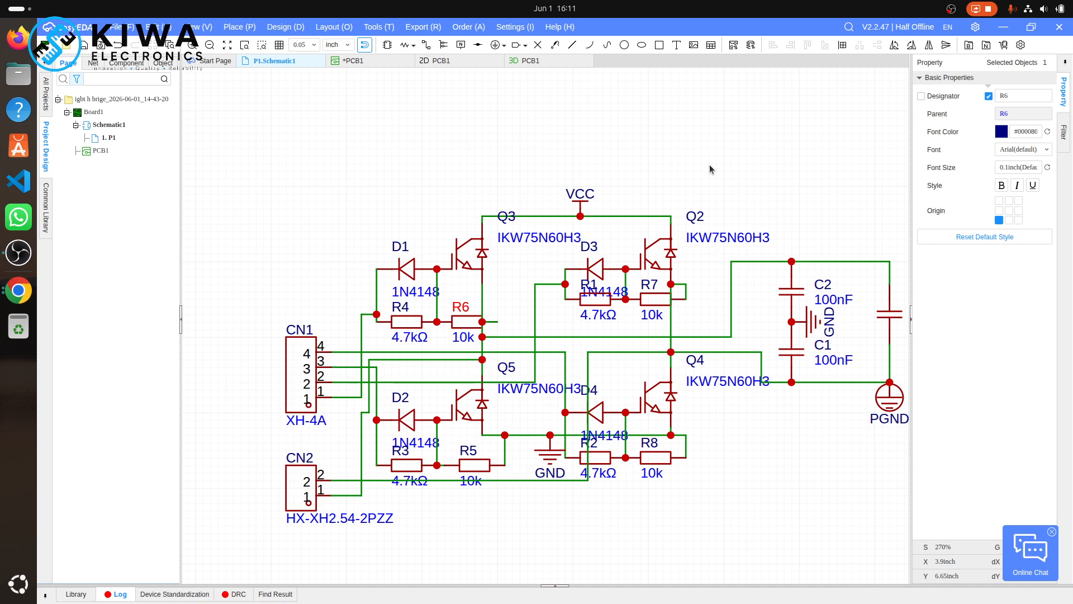
pyautogui.click(885, 411)
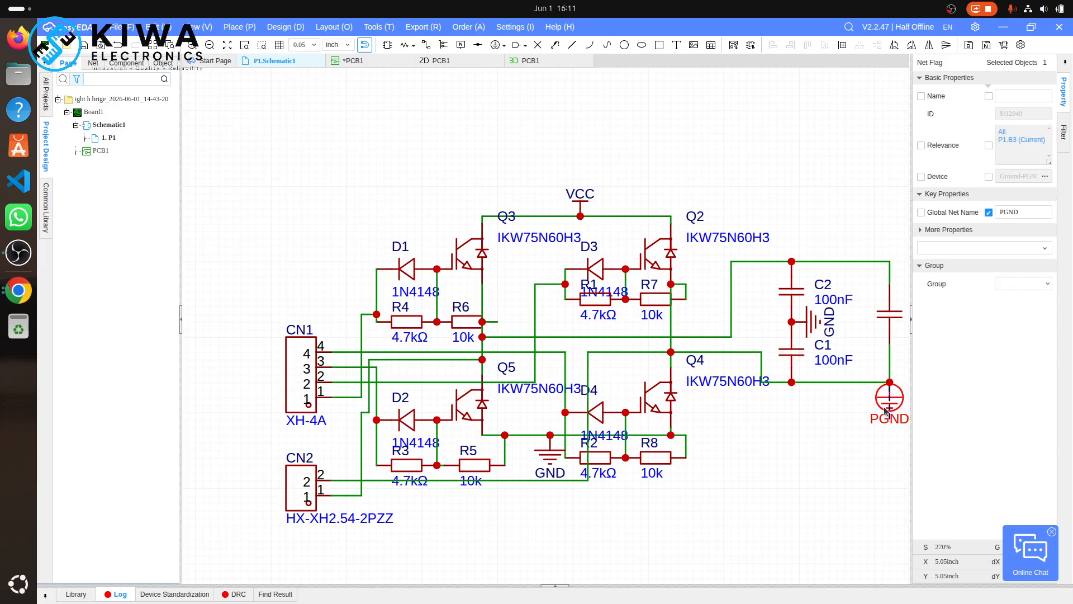
pyautogui.press('Delete')
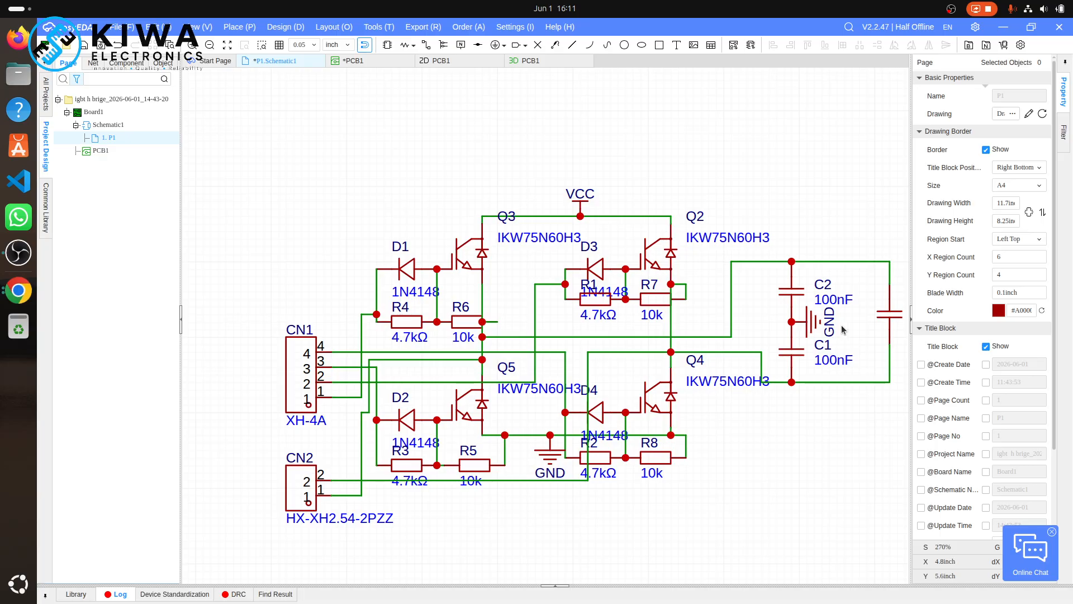
# - Examine the schematic's output side around C1, C2 and C3
pyautogui.press('Right')
pyautogui.press('Right')
pyautogui.press('Right')
pyautogui.press('Right')
pyautogui.press('Right')
pyautogui.press('Right')
pyautogui.press('Right')
pyautogui.press('Right')
pyautogui.press('Right')
pyautogui.press('Right')
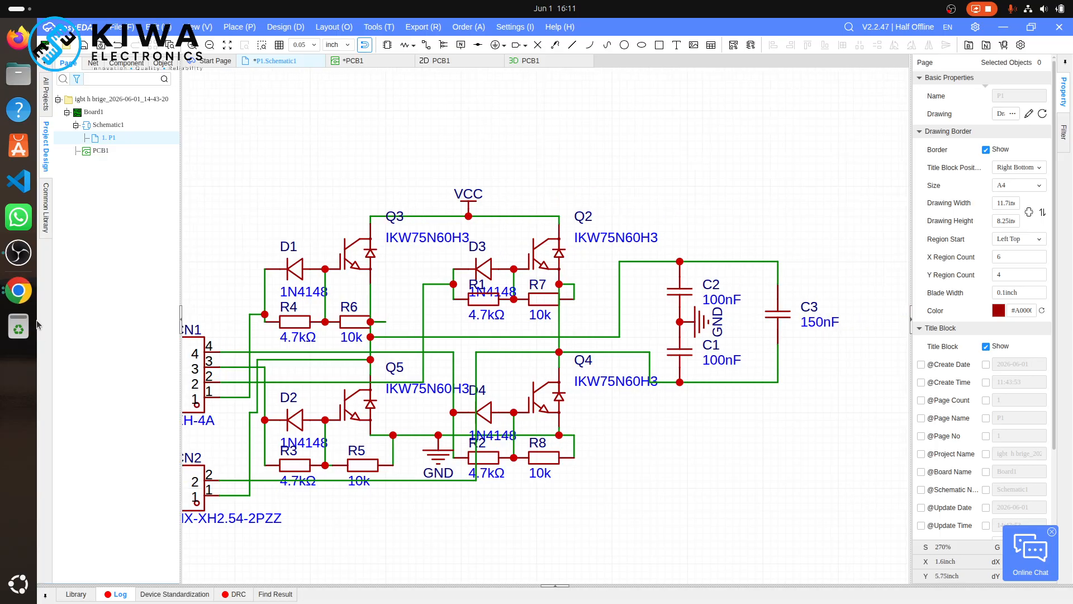
# - Switch to Chrome and dismiss the multi-language tour on the LCSC product page
pyautogui.click(19, 291)
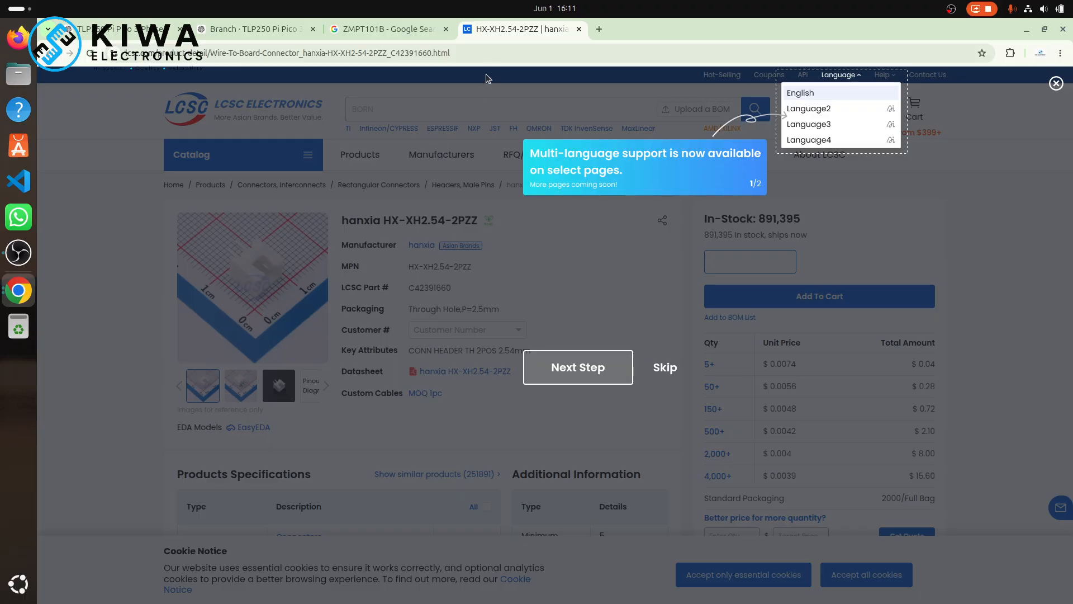
pyautogui.click(432, 99)
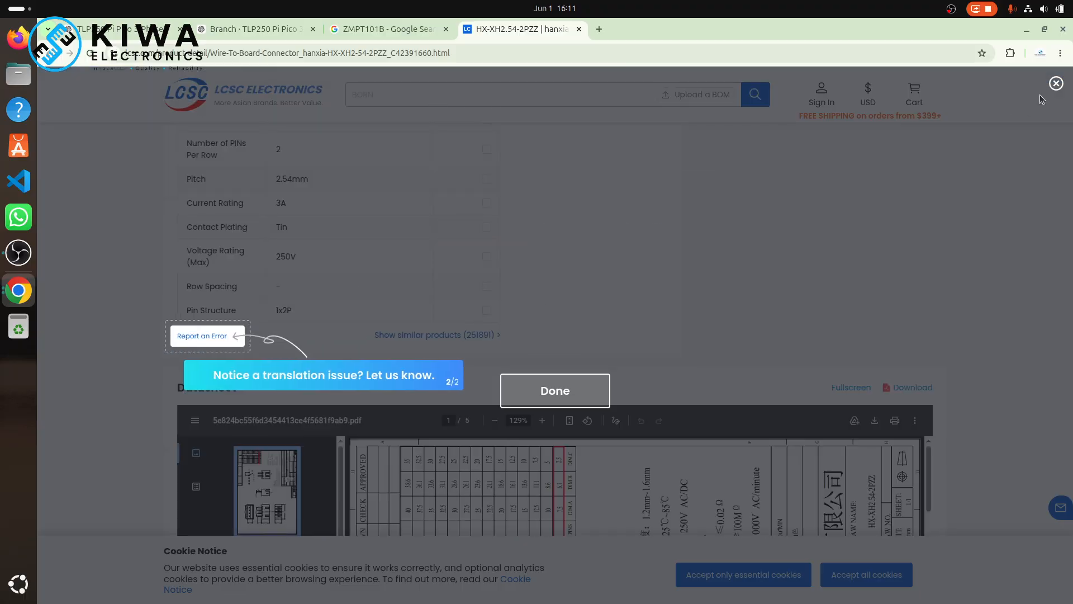
pyautogui.click(1056, 84)
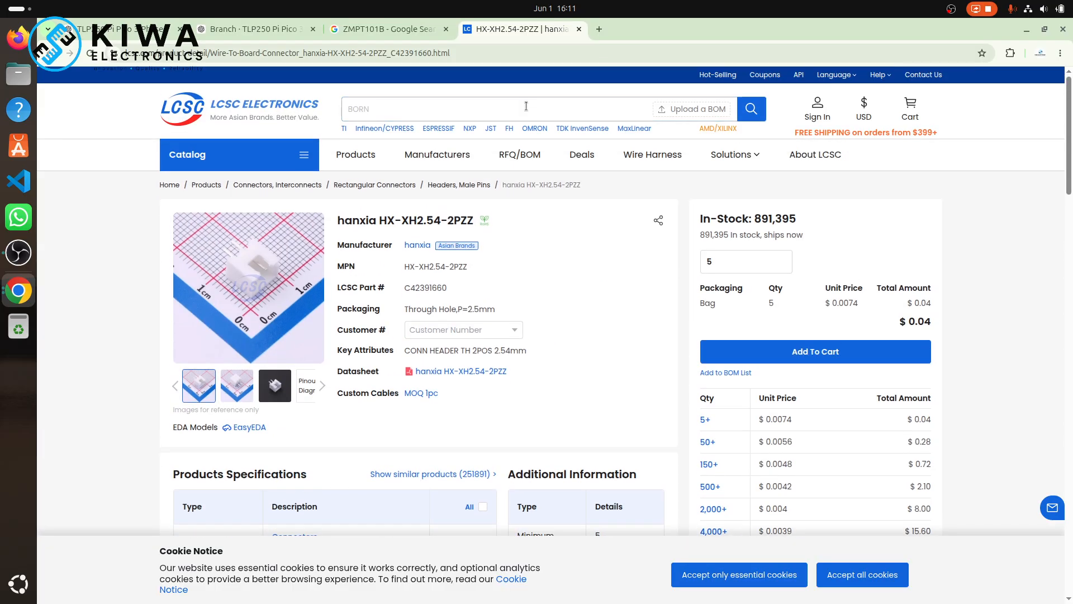
# - Search LCSC for "ac connector" and look over the listed categories
pyautogui.click(526, 106)
pyautogui.write('ac conne')
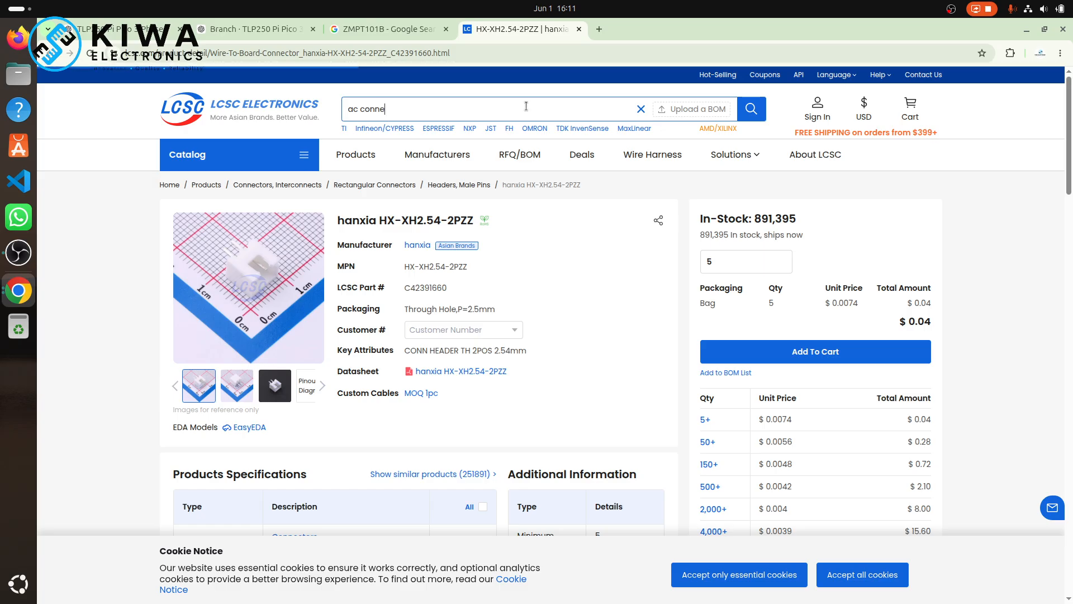
pyautogui.write('ctor')
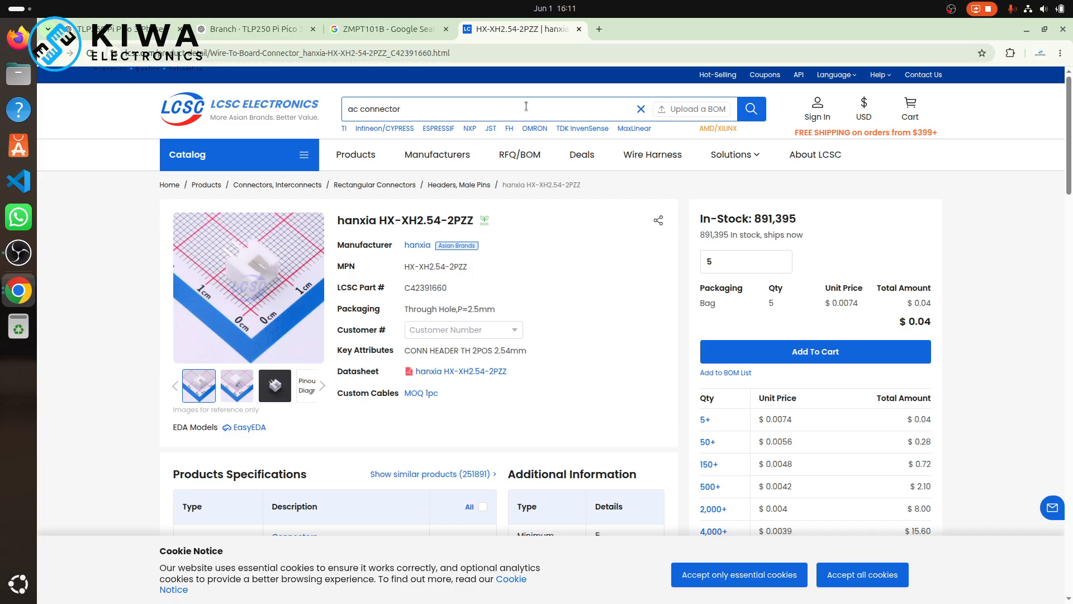
pyautogui.press('Return')
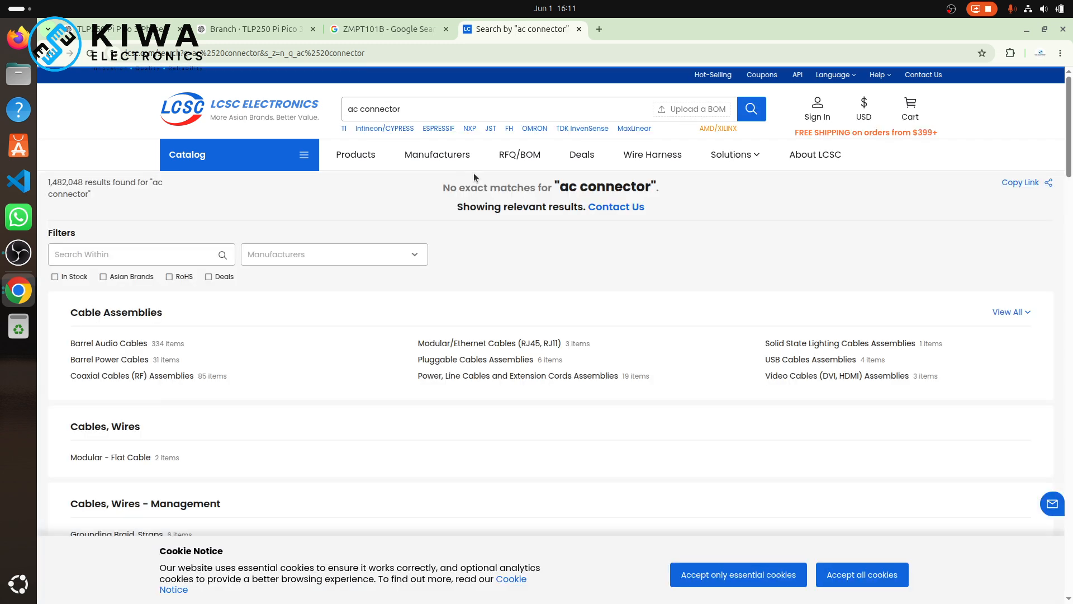
pyautogui.scroll(-2, 424, 338)
pyautogui.scroll(2, 424, 339)
# - Copy the LCSC search term "ac connector", search Google for it in a new browser tab, and skim the results
pyautogui.click(439, 107)
pyautogui.hotkey('ctrl', 'c')
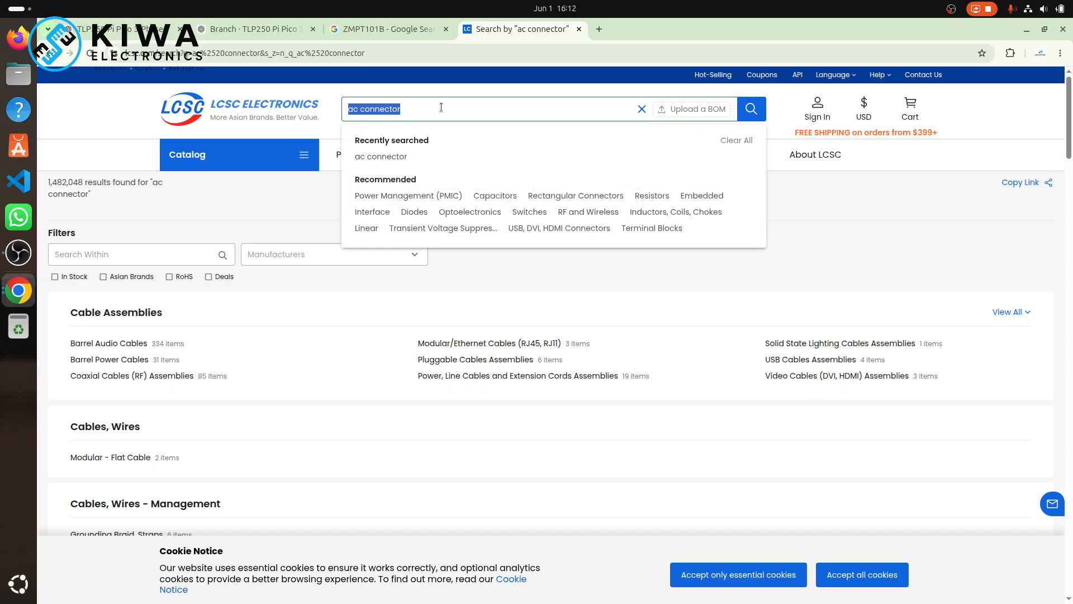
pyautogui.click(597, 29)
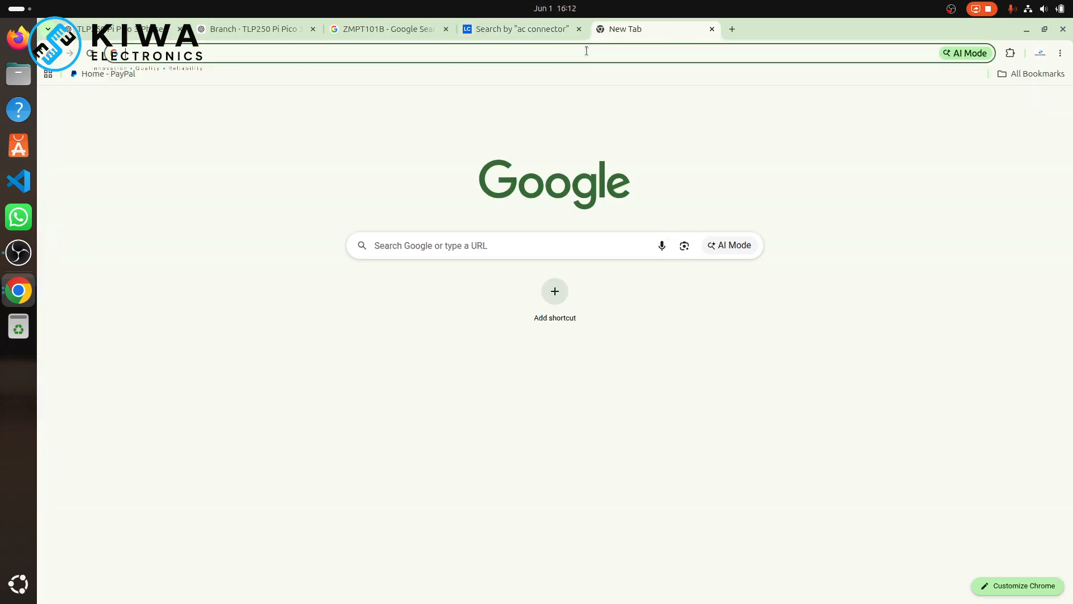
pyautogui.hotkey('ctrl', 'v')
pyautogui.press('Return')
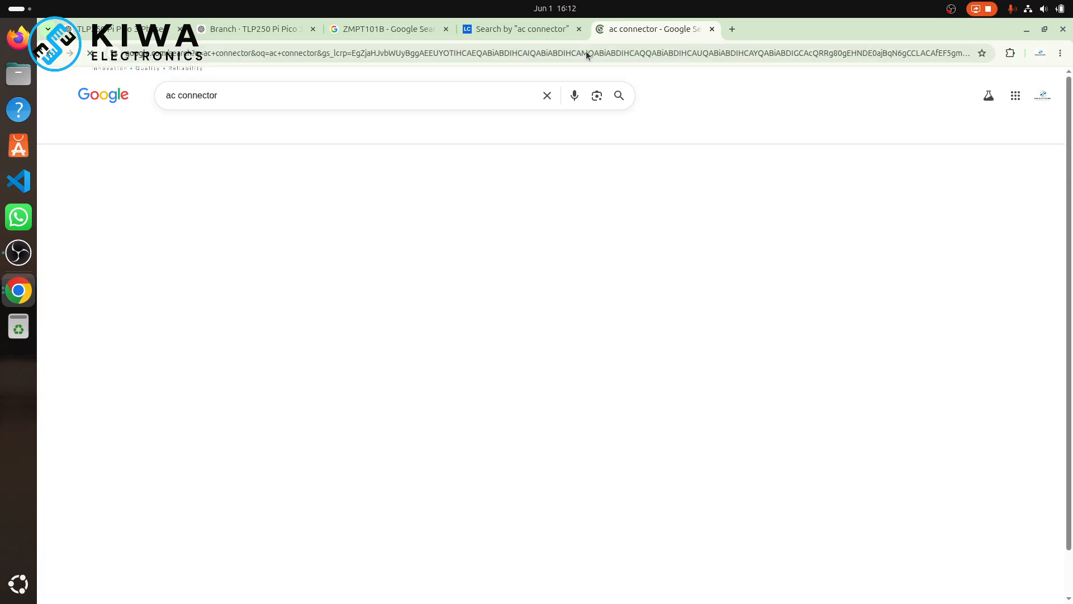
pyautogui.scroll(-3, 291, 371)
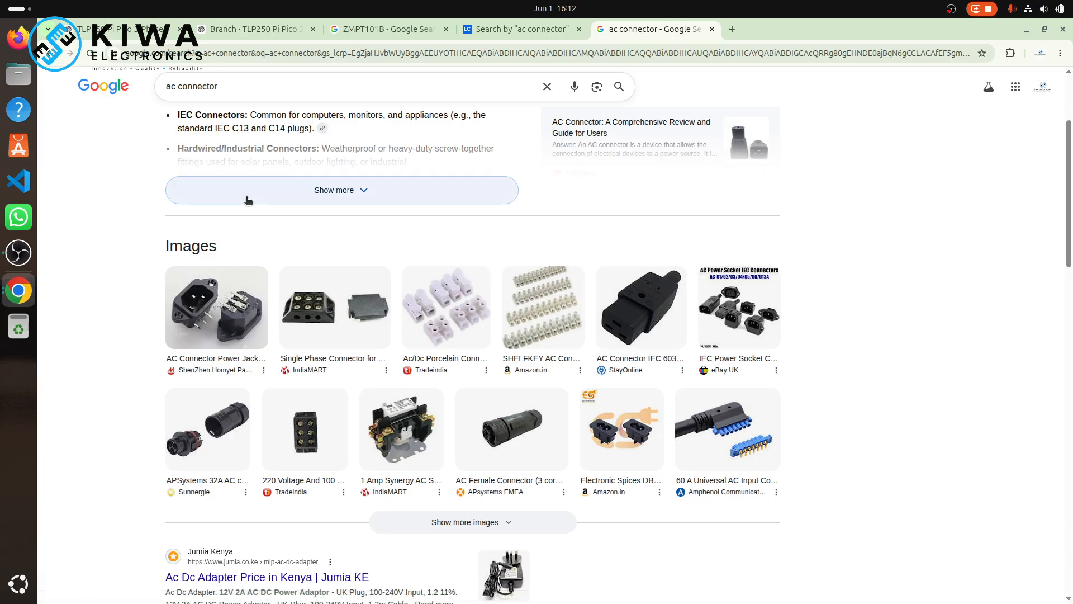
pyautogui.scroll(3, 249, 199)
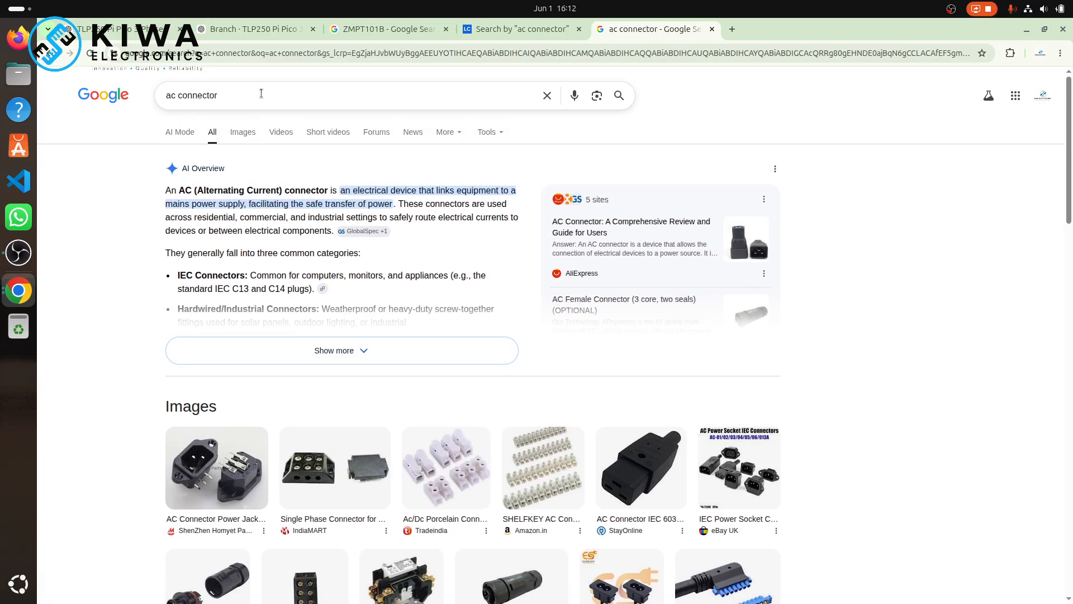
# - Search Google Images for "ac connector pcb" and look through the results for a board-mount AC connector
pyautogui.click(243, 132)
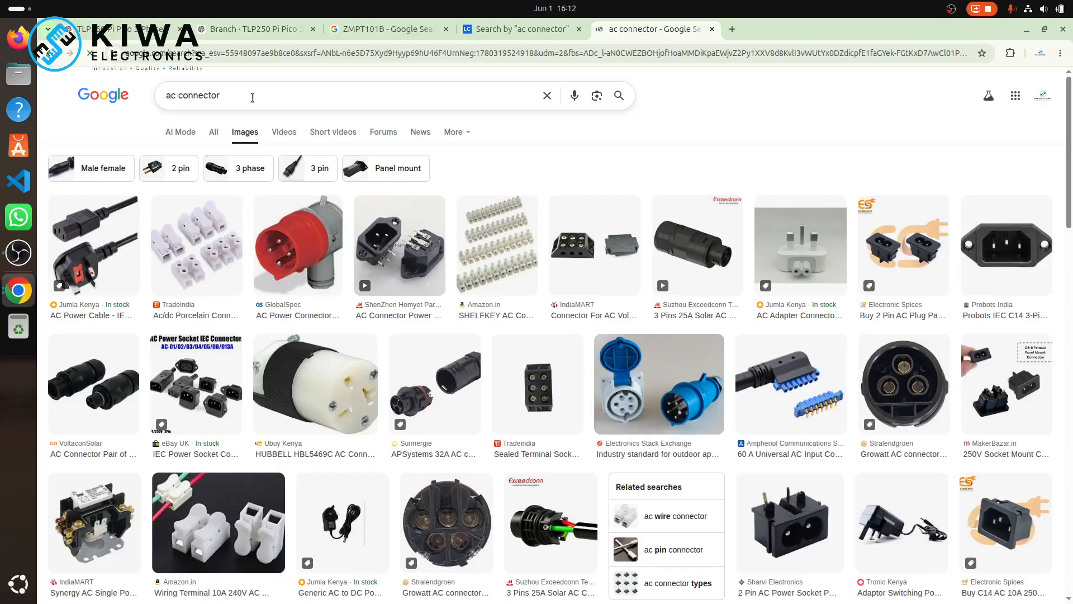
pyautogui.click(251, 96)
pyautogui.write('pcb')
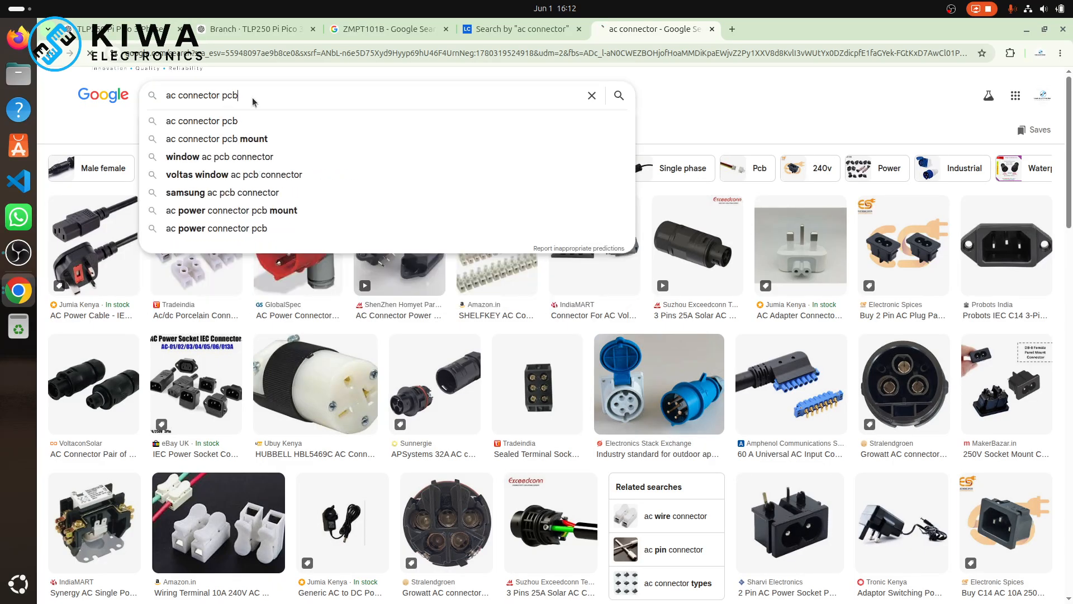
pyautogui.press('Return')
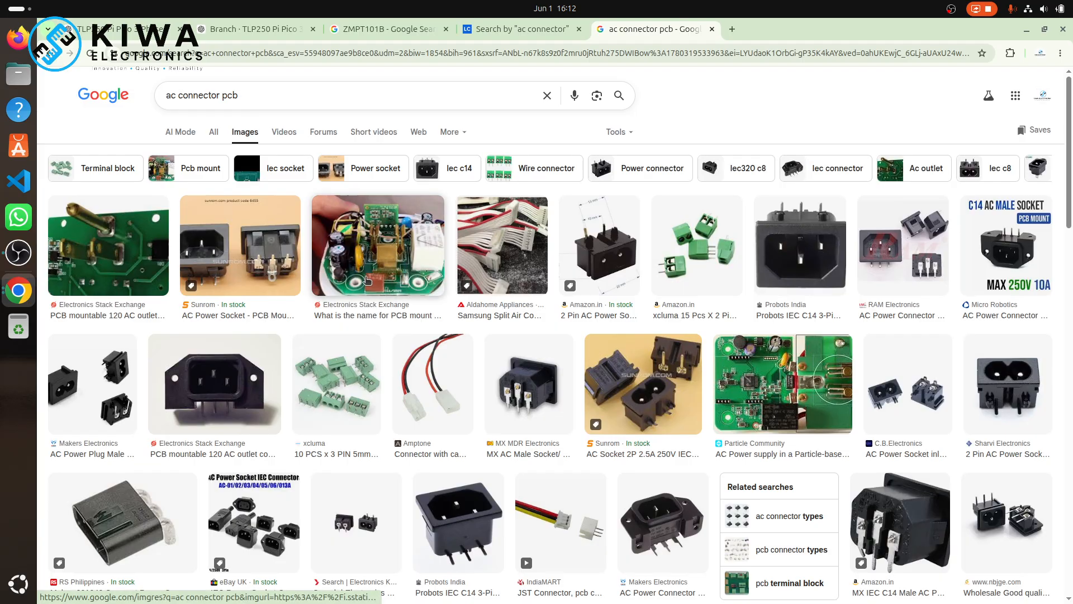
pyautogui.scroll(-8, 367, 281)
pyautogui.scroll(-10, 367, 279)
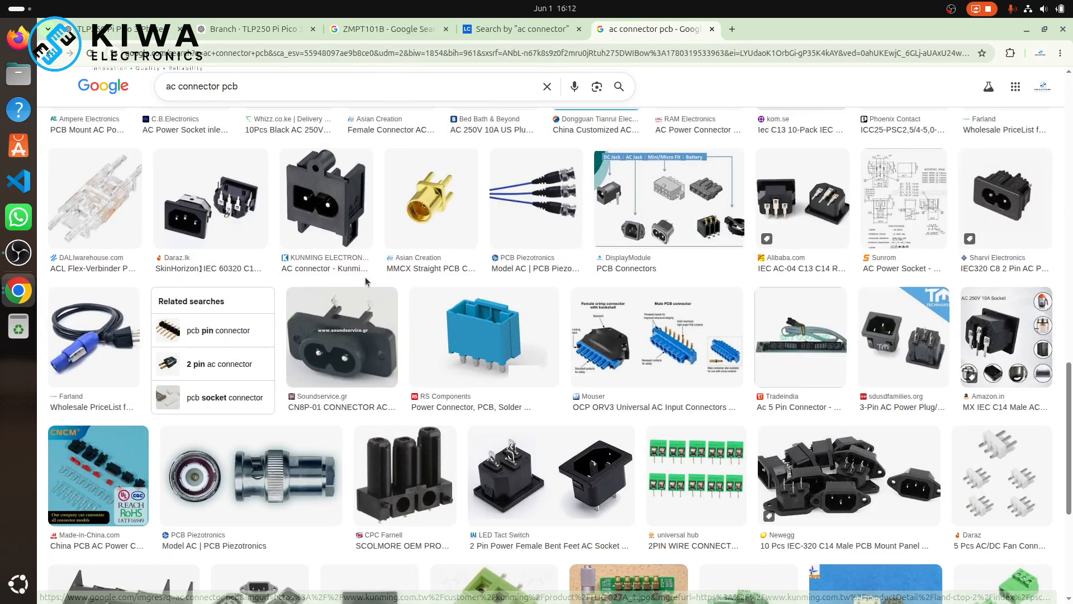
pyautogui.scroll(-5, 366, 281)
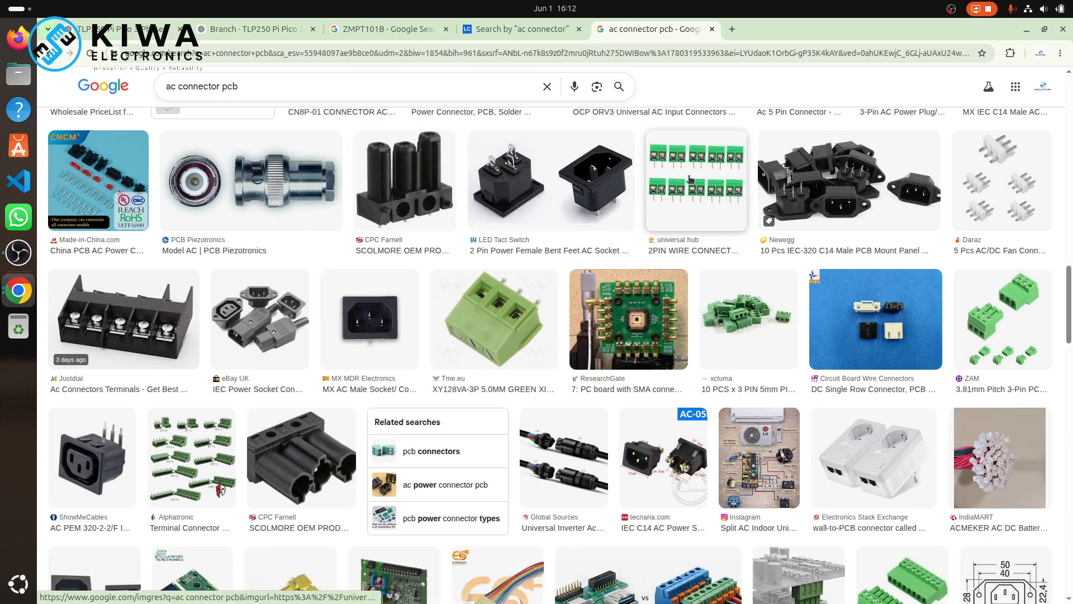
pyautogui.scroll(-1, 689, 175)
pyautogui.scroll(2, 690, 178)
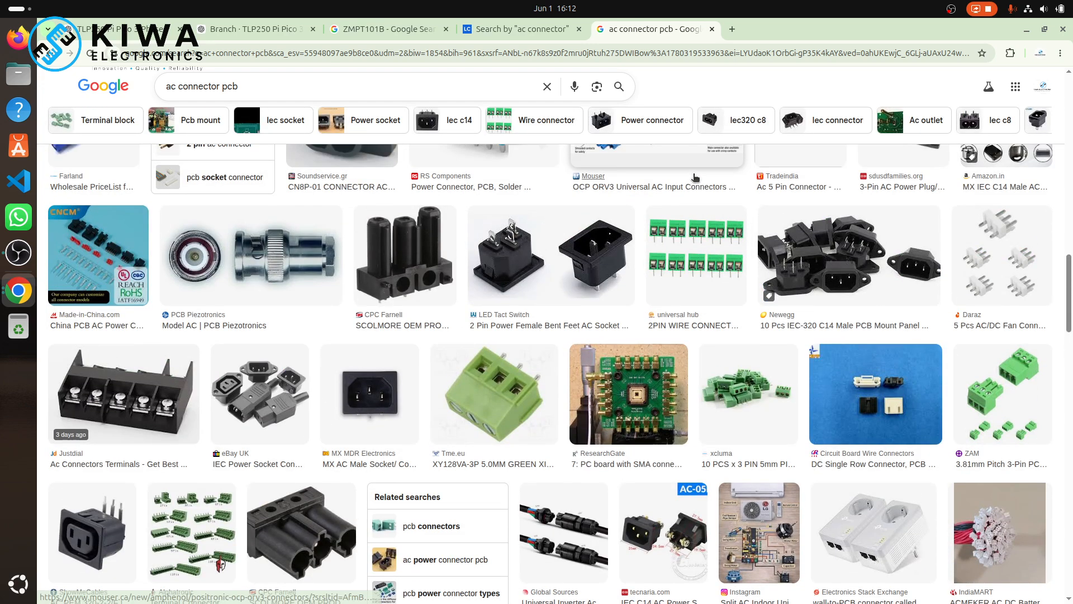
# - Preview the Daraz 3-pin male AC/DC fan connector image and look over its related images
pyautogui.click(994, 247)
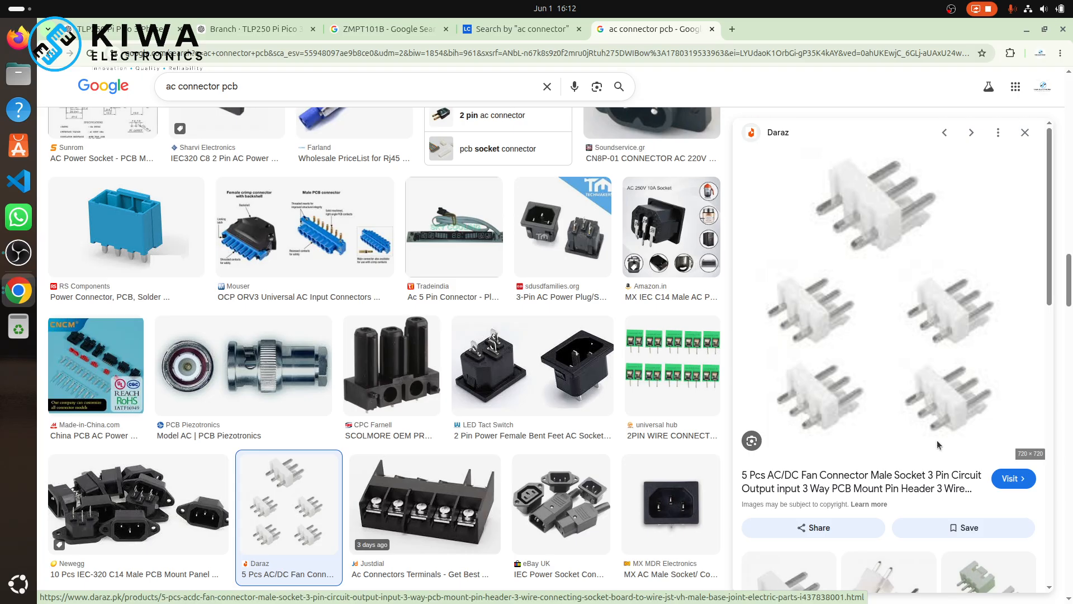
pyautogui.scroll(-6, 937, 441)
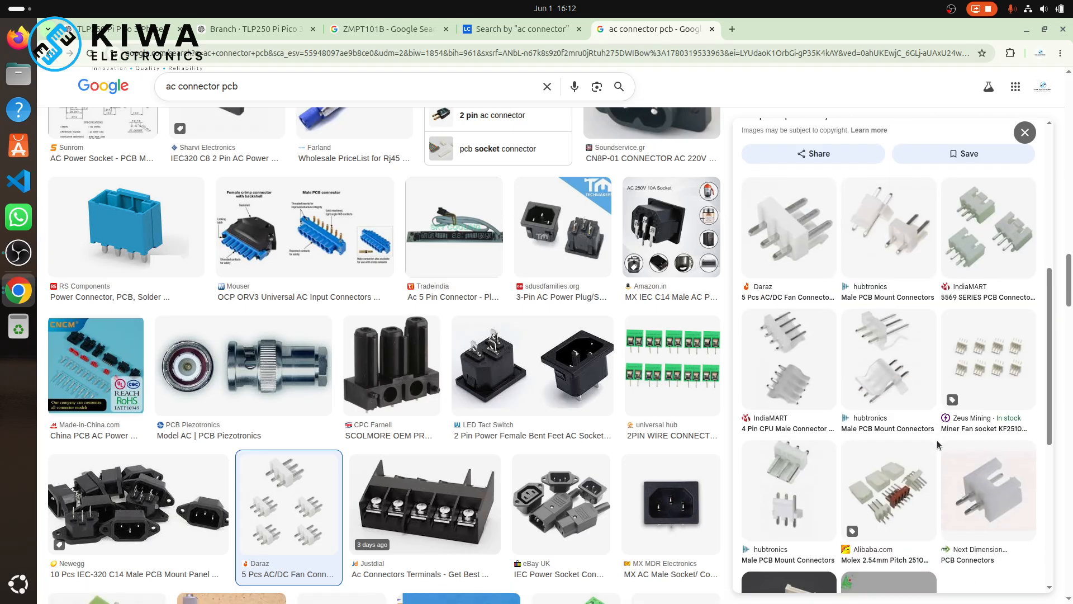
pyautogui.scroll(-5, 937, 441)
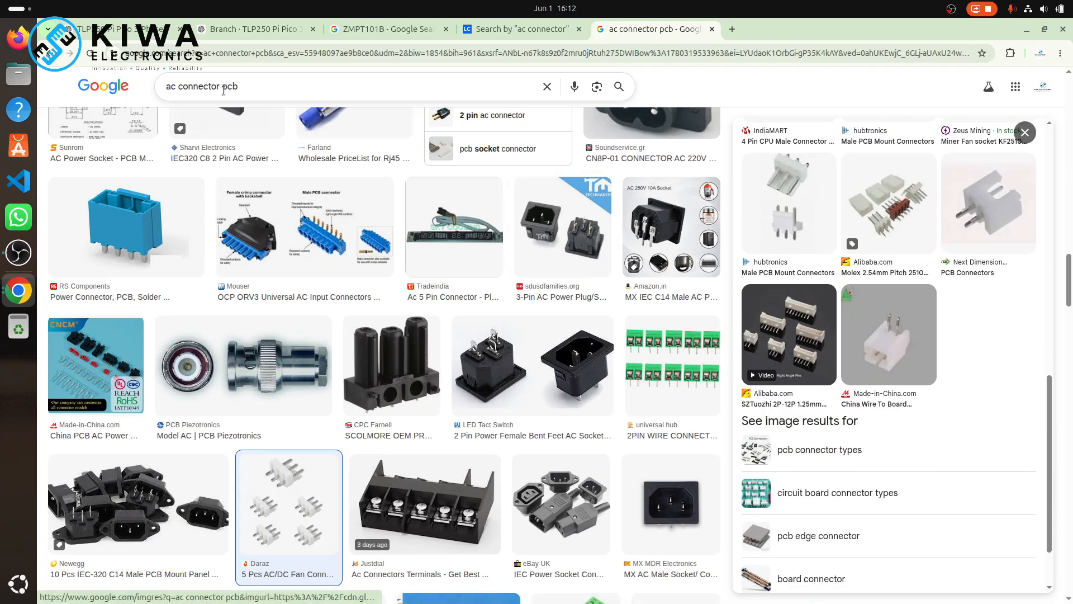
# - Change the Google image search to "high current connector pcb"
pyautogui.click(175, 87)
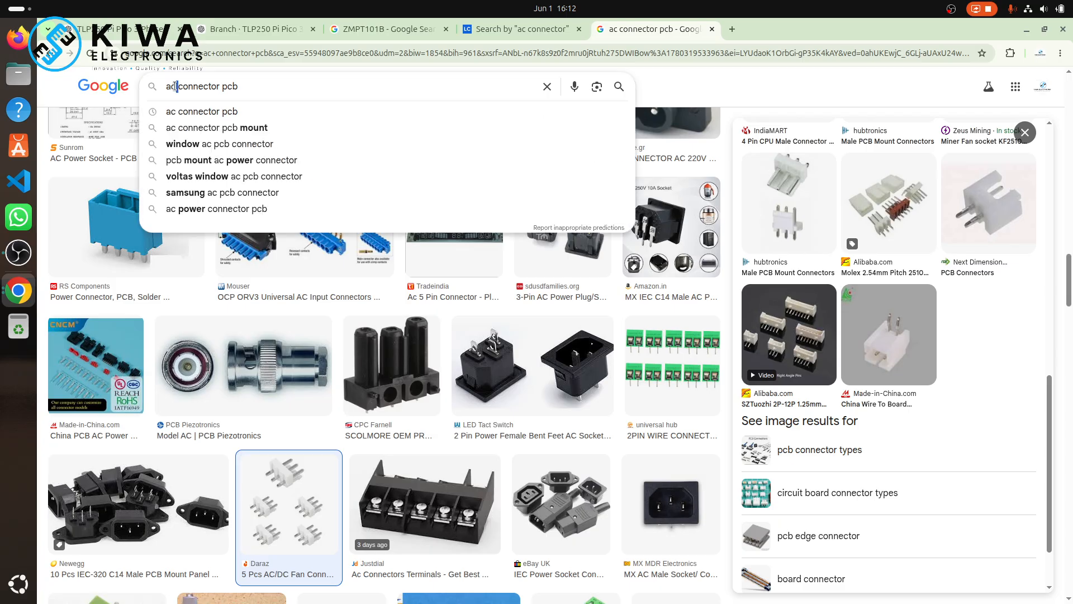
pyautogui.press('BackSpace')
pyautogui.press('BackSpace')
pyautogui.press('BackSpace')
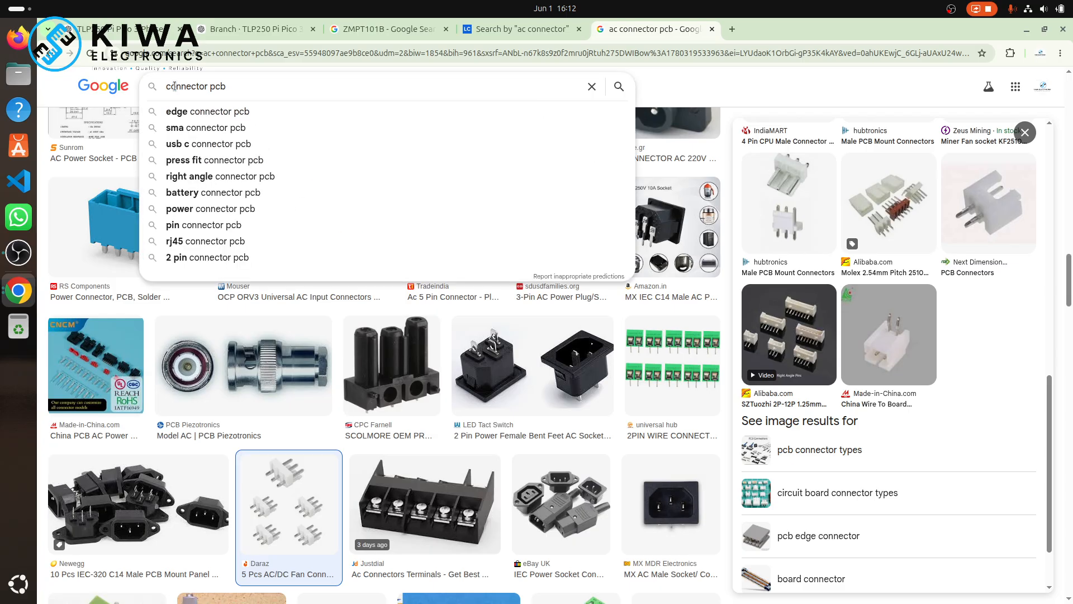
pyautogui.write('high')
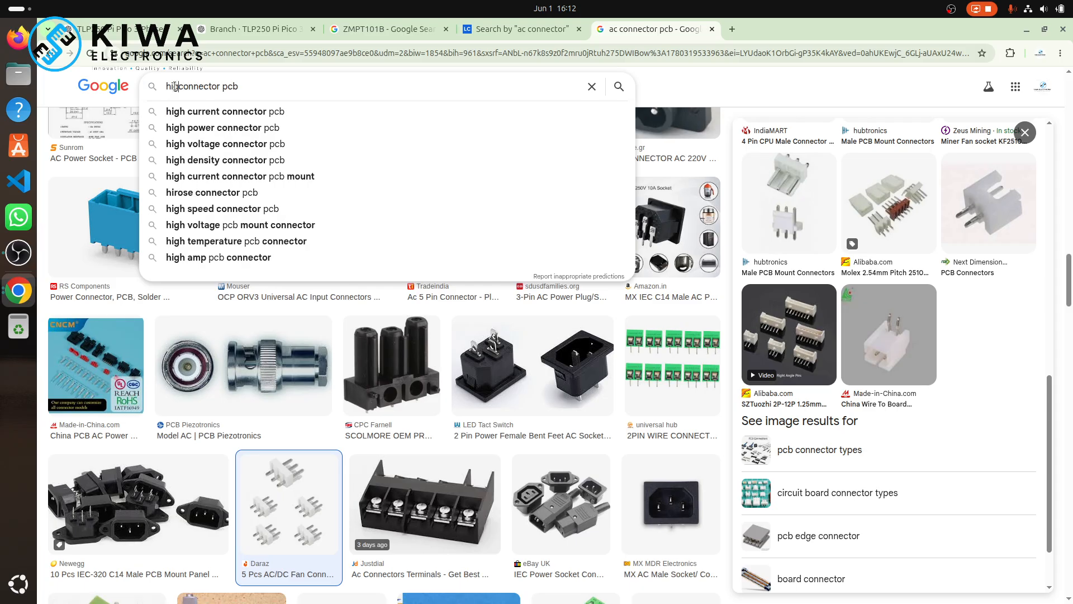
pyautogui.click(194, 110)
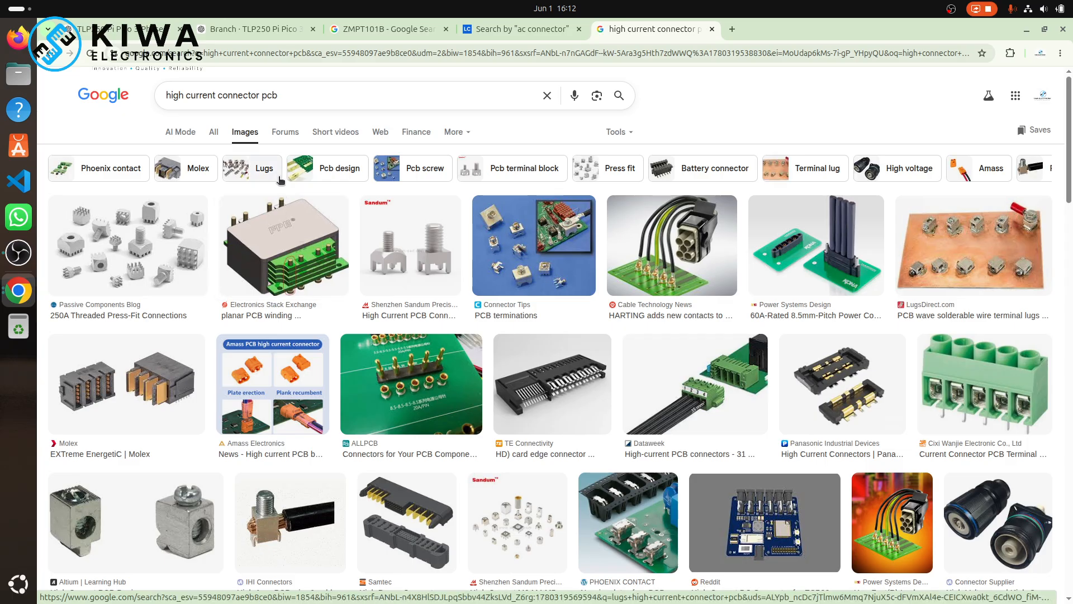
# - Copy the connector phrase from the Google query and search LCSC for "high current connector"
pyautogui.click(289, 88)
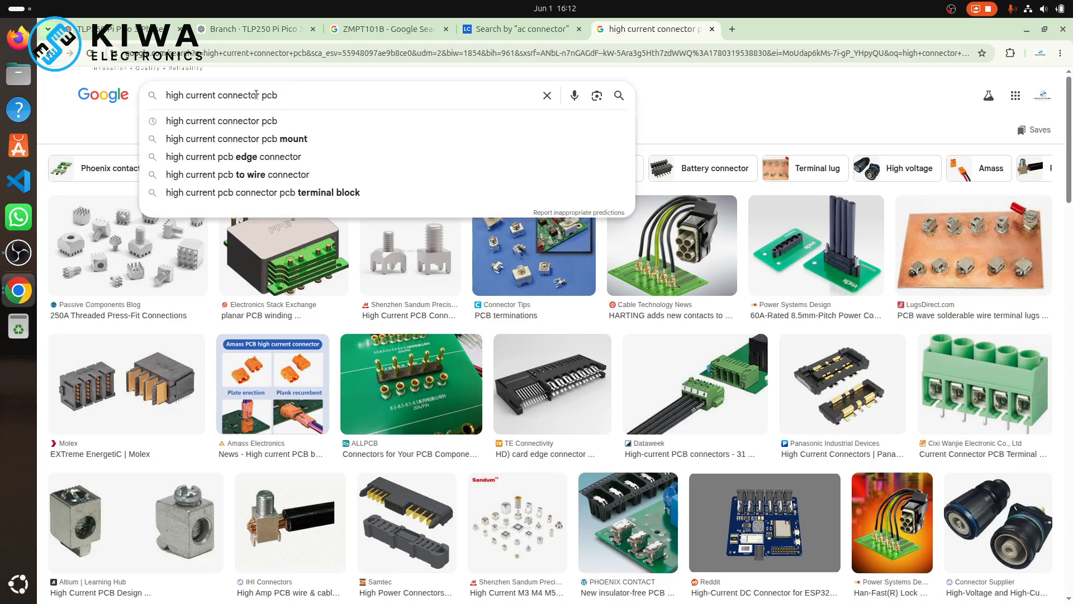
pyautogui.moveTo(256, 95); pyautogui.dragTo(154, 102)
pyautogui.hotkey('ctrl', 'c')
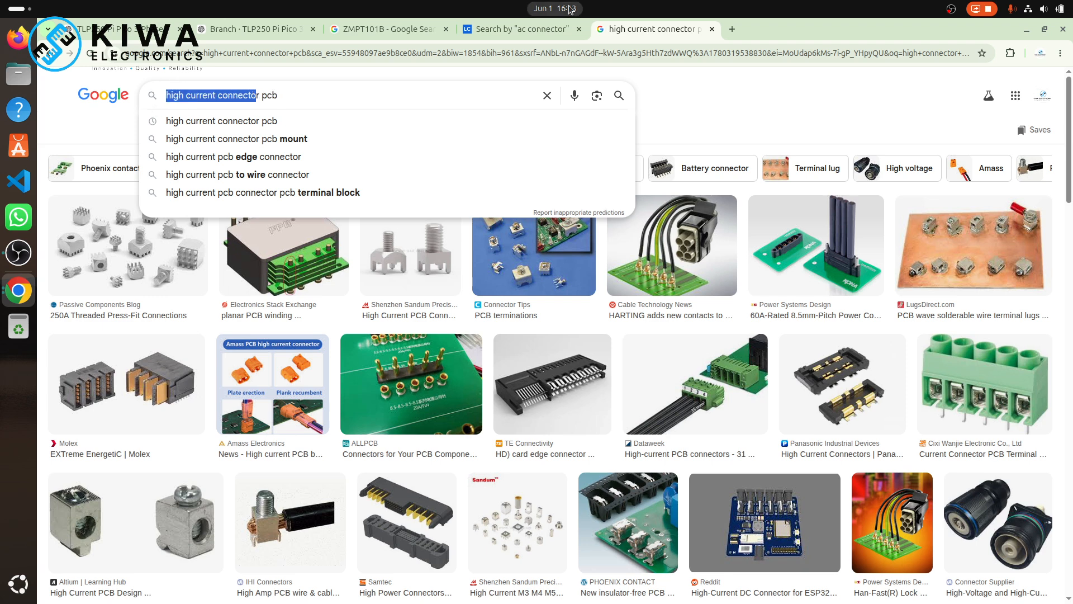
pyautogui.click(528, 30)
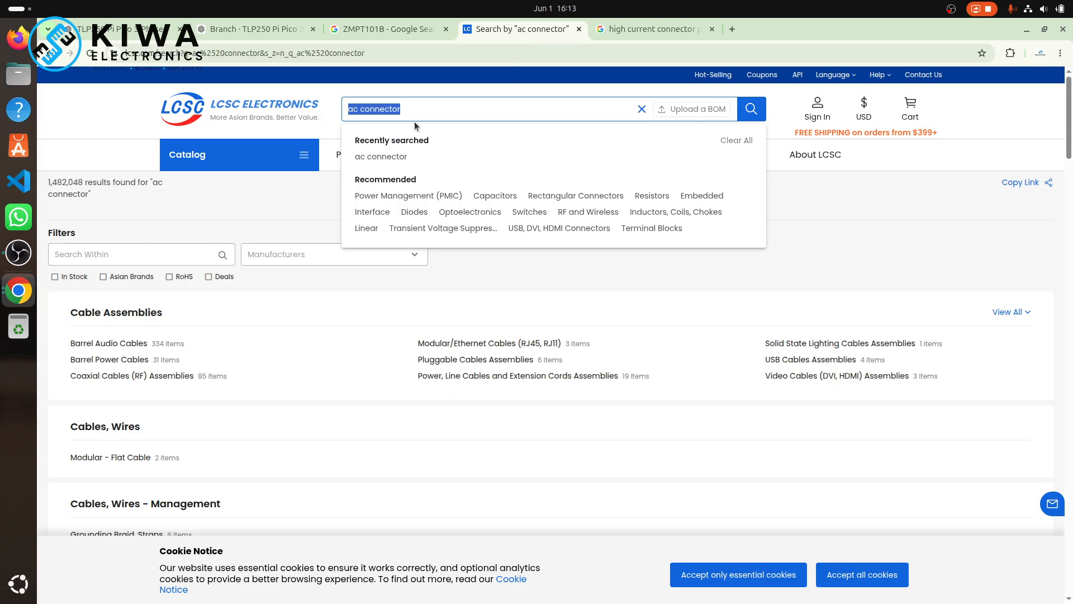
pyautogui.hotkey('ctrl', 'v')
pyautogui.press('Return')
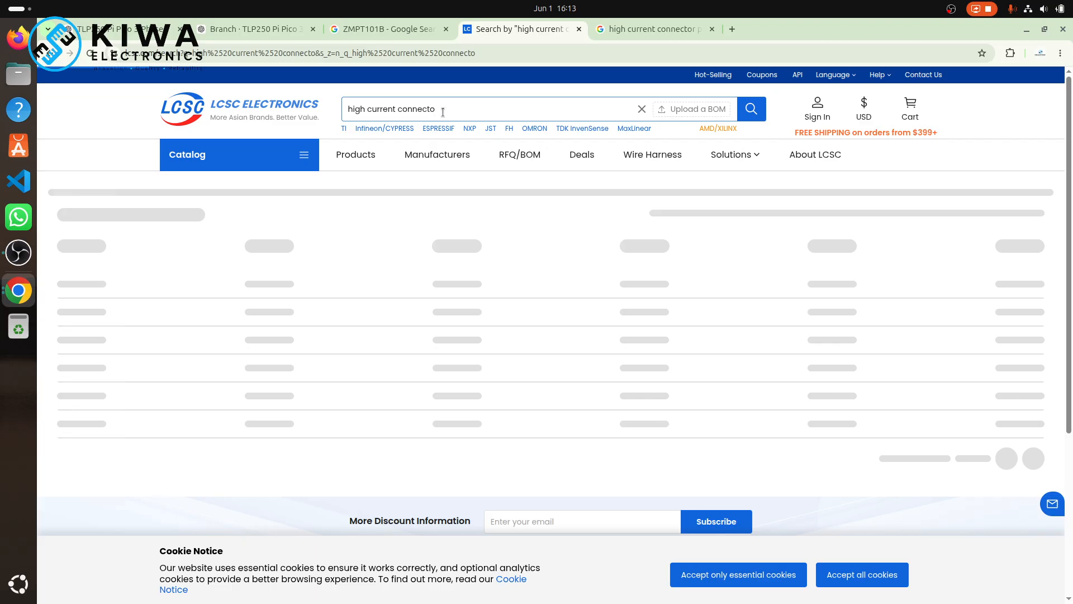
pyautogui.click(444, 111)
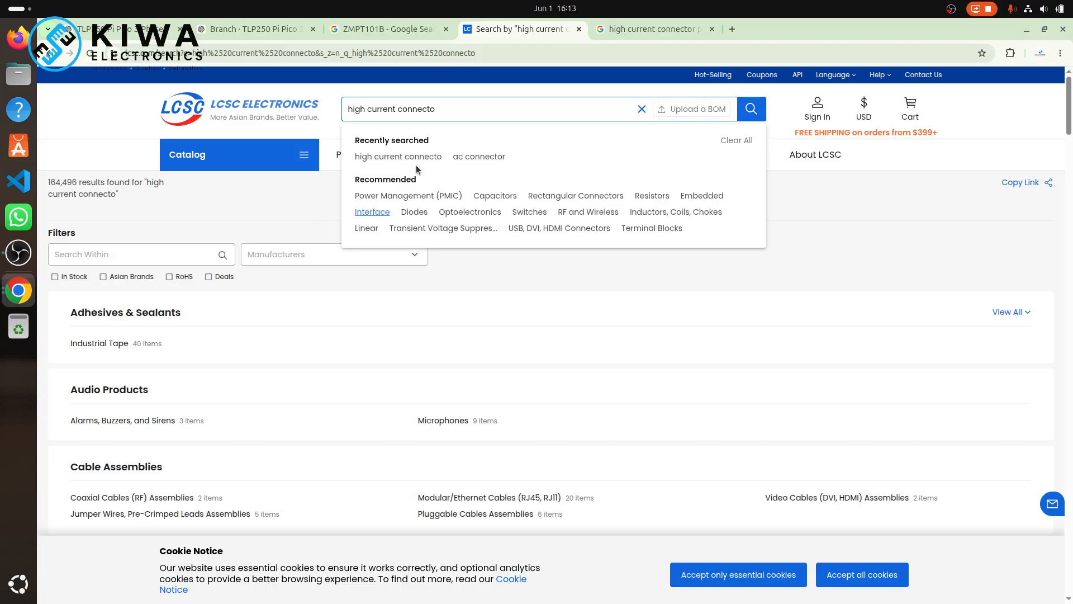
pyautogui.press('Return')
pyautogui.tripleClick(479, 113)
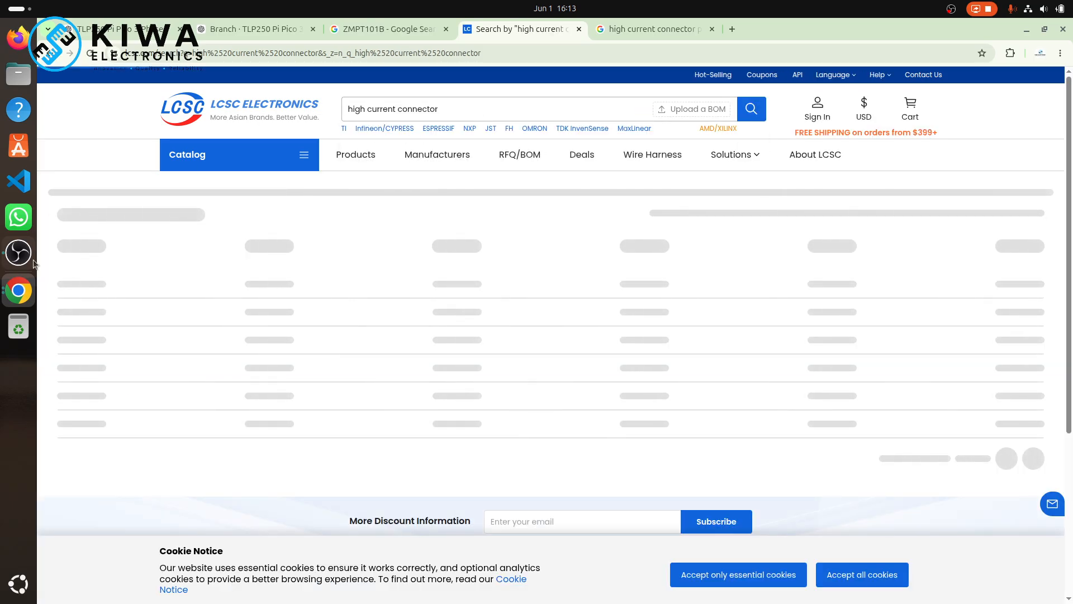
# - Switch to the EasyEDA schematic and search the LCSC Electronics device library for "high current connector"
pyautogui.click(15, 8)
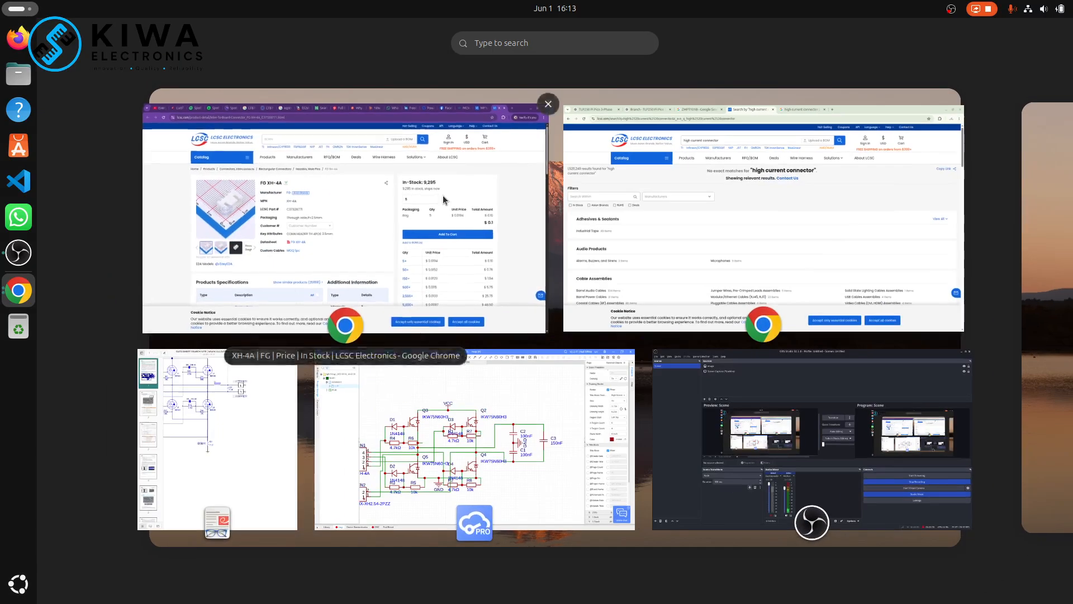
pyautogui.click(468, 427)
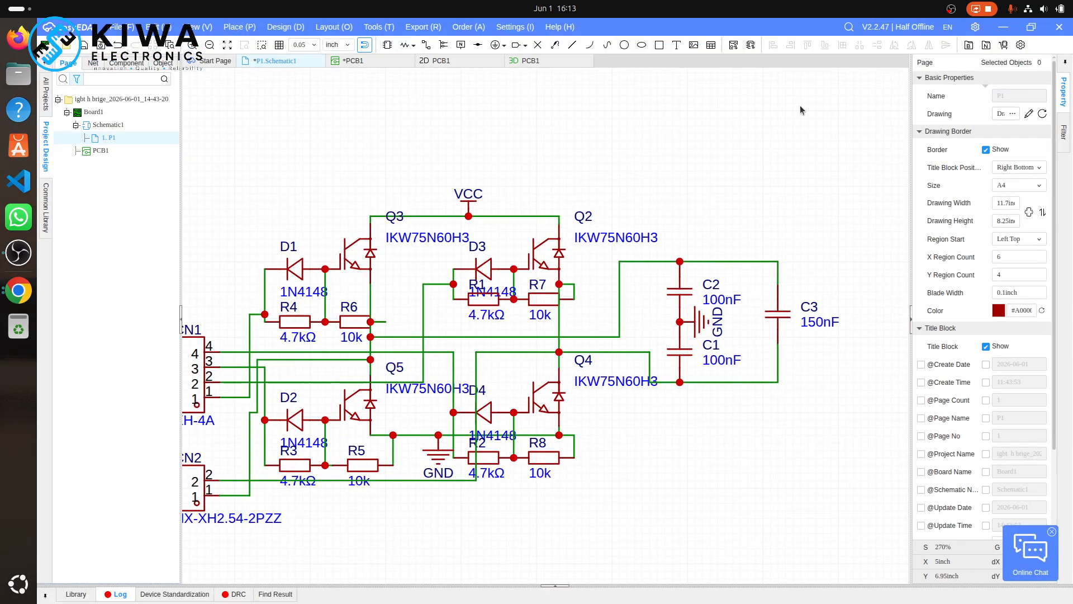
pyautogui.click(659, 45)
pyautogui.hotkey('shift', 'f')
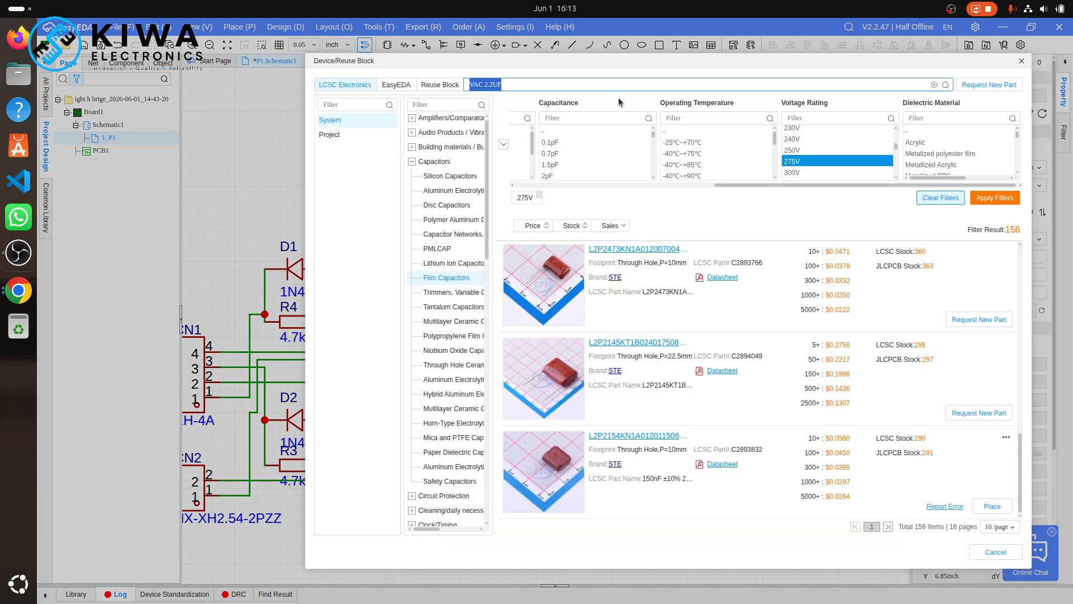
pyautogui.write('high current connector')
pyautogui.press('Return')
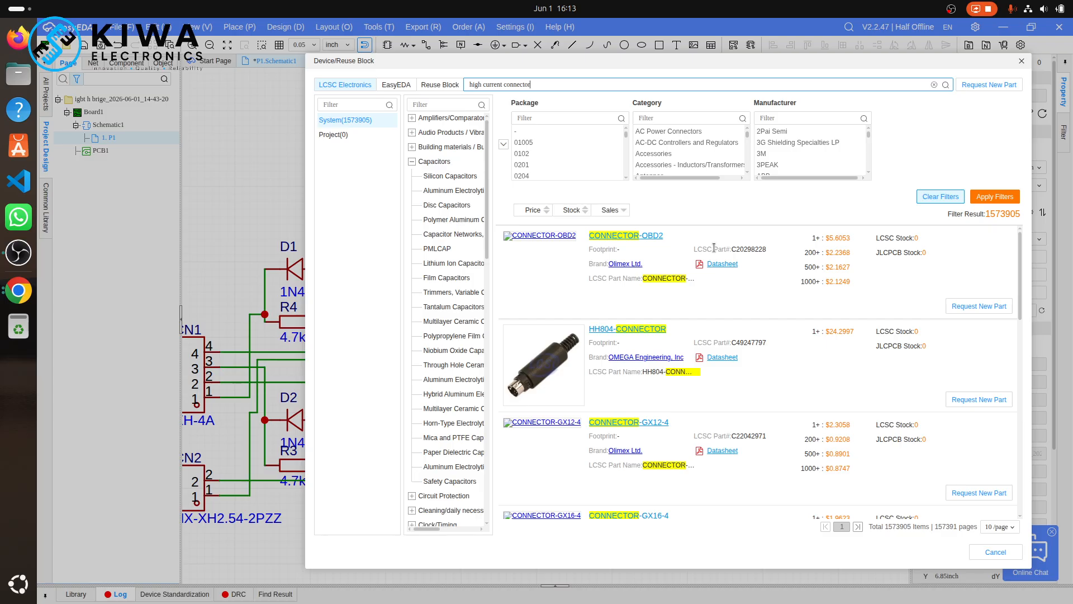
# - Look through the "high current connector" library results and advance to the third page
pyautogui.scroll(-10, 666, 494)
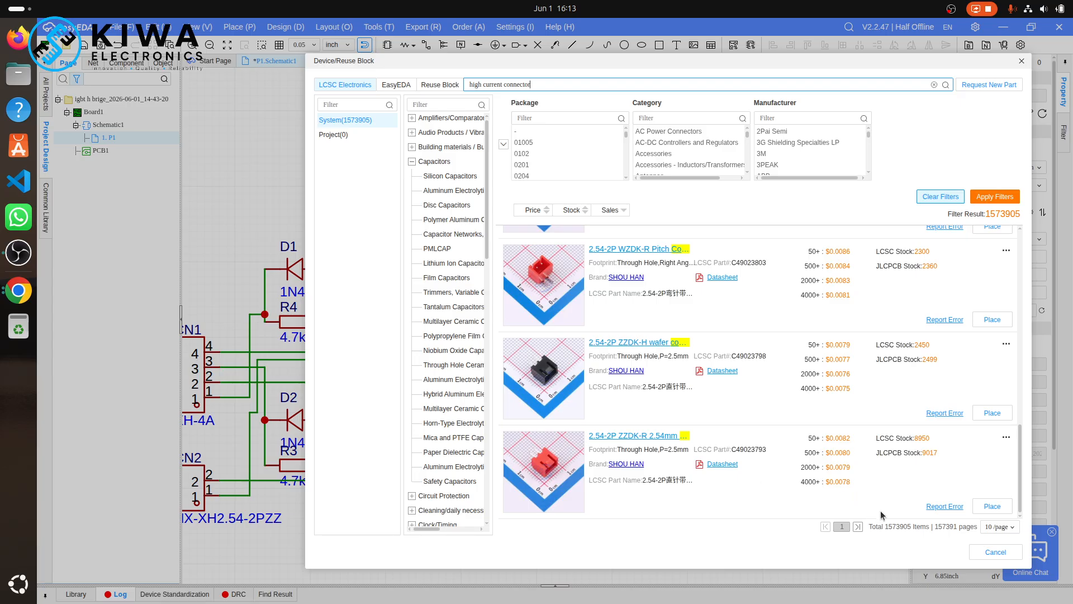
pyautogui.click(863, 526)
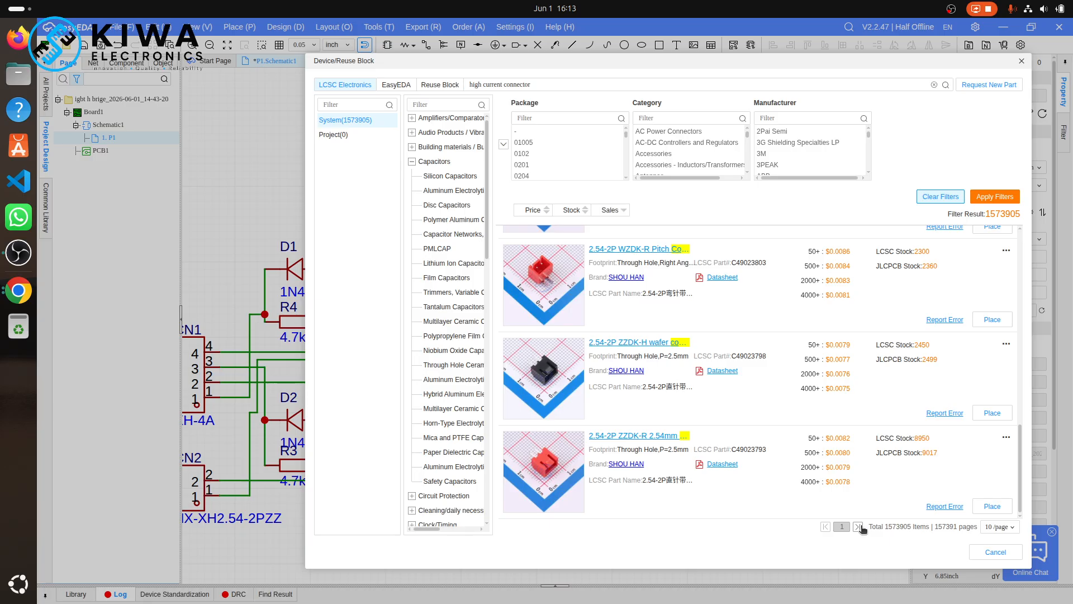
pyautogui.click(861, 527)
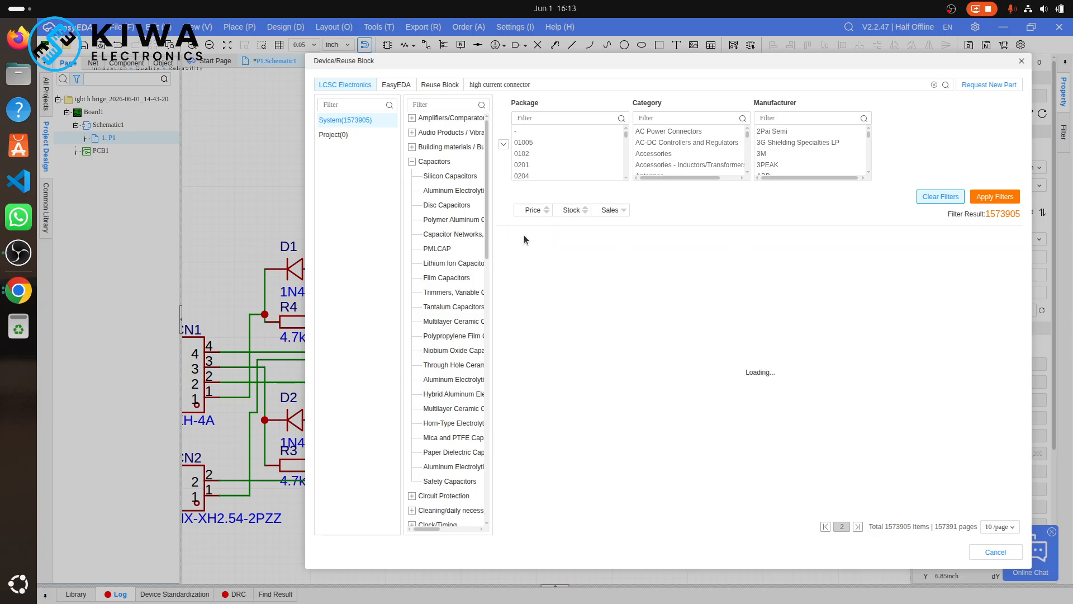
pyautogui.scroll(-2, 615, 396)
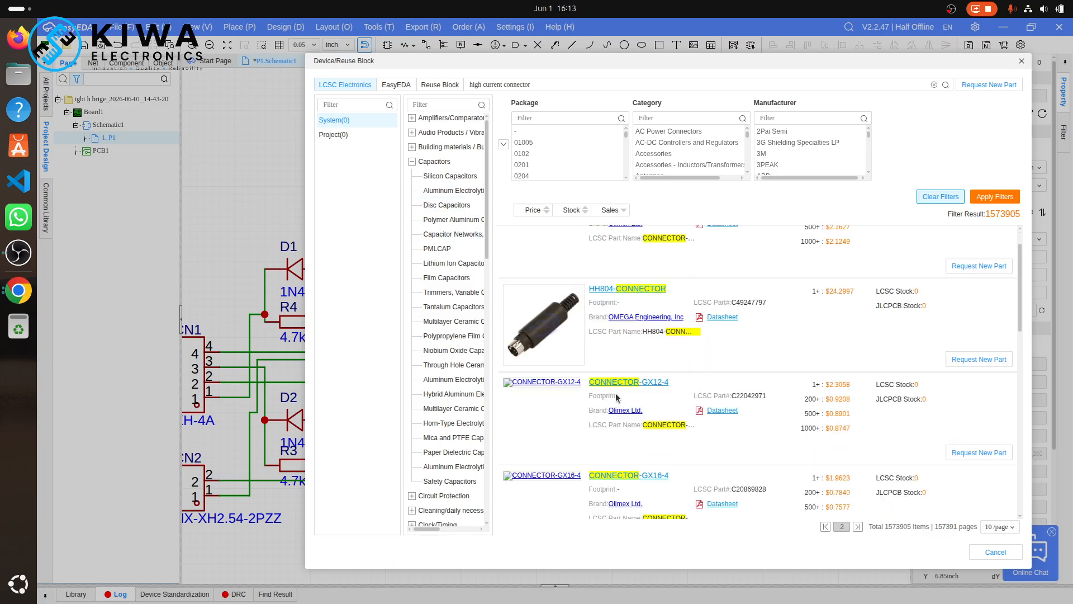
pyautogui.scroll(-10, 616, 394)
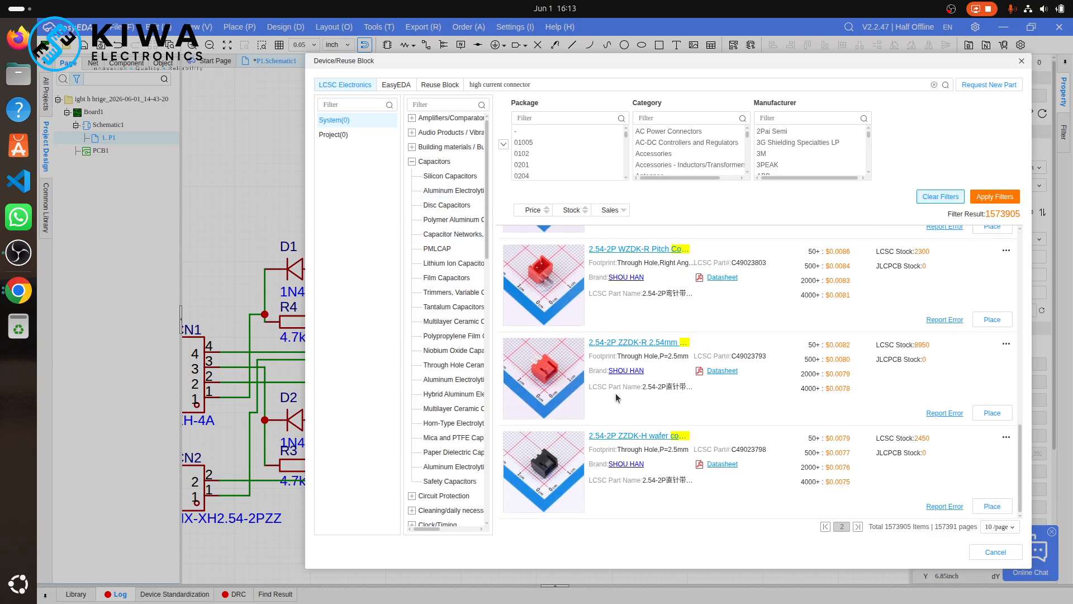
pyautogui.click(858, 527)
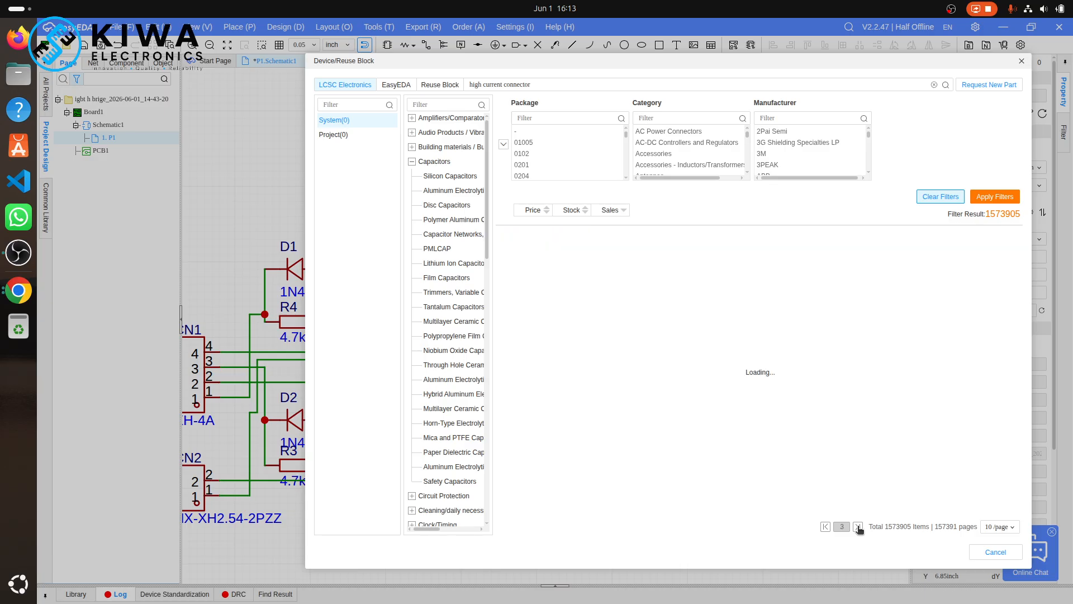
# - Collapse the Capacitors category and look over the other component categories in the library
pyautogui.click(420, 164)
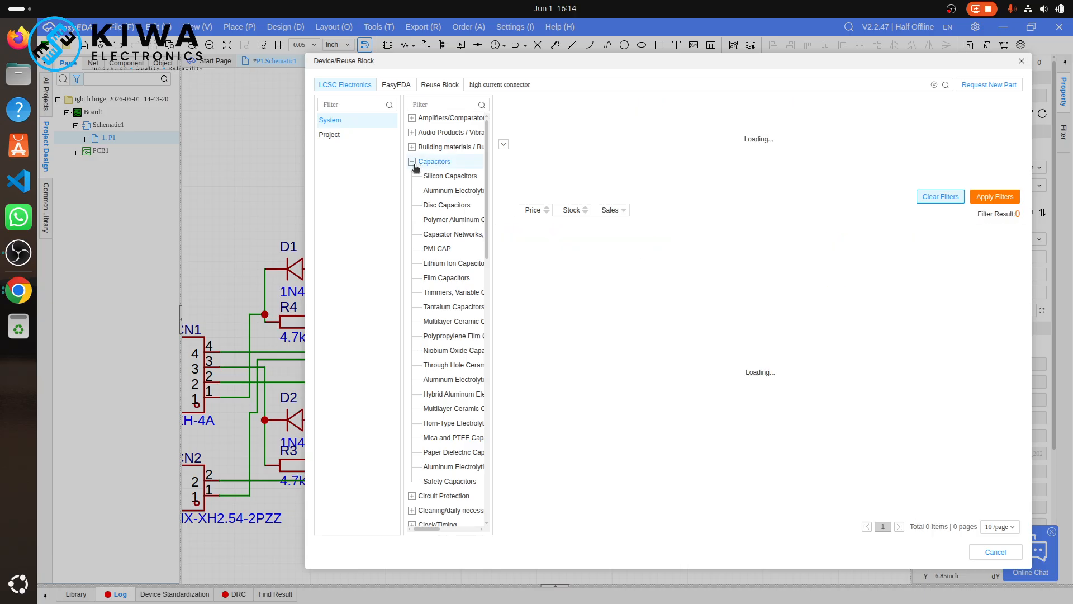
pyautogui.click(414, 164)
pyautogui.scroll(-2, 415, 166)
pyautogui.scroll(-10, 416, 166)
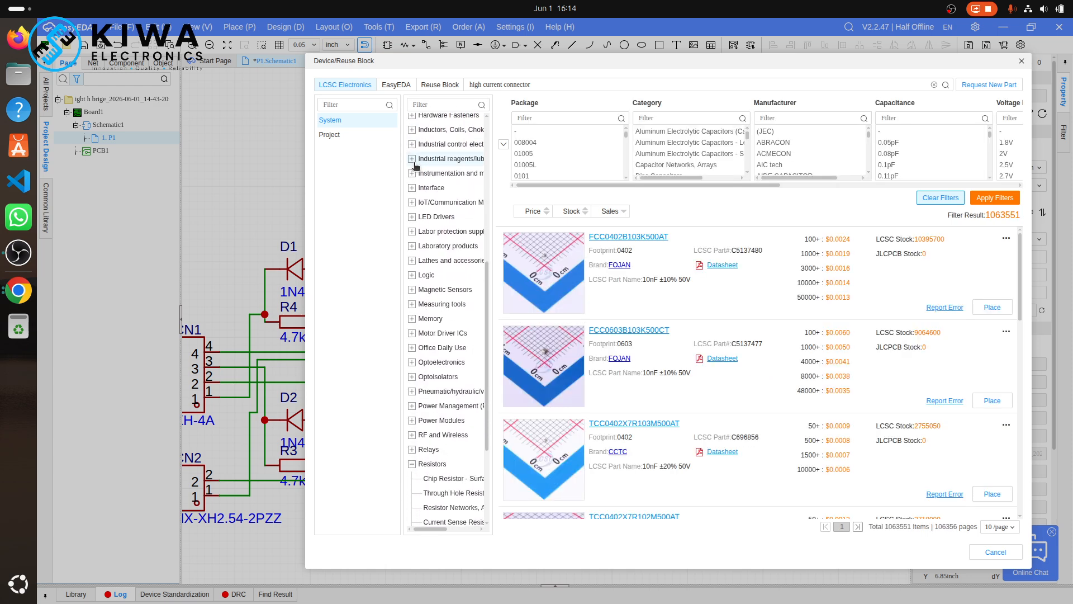
pyautogui.scroll(12, 415, 166)
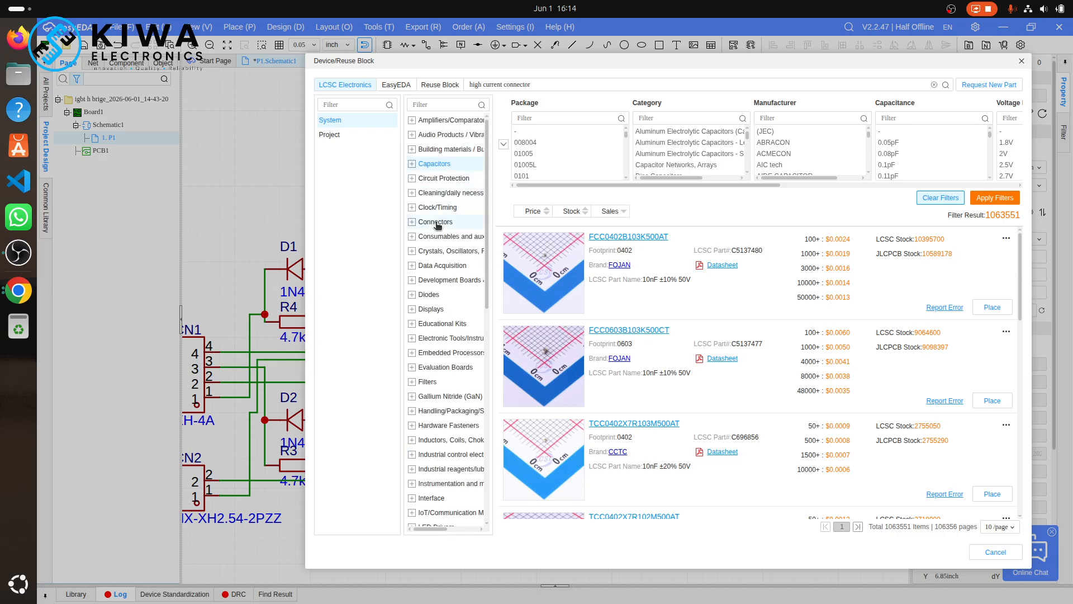
# - Expand the Connectors category in the component library and look through the parts under DC Power Connectors
pyautogui.click(414, 222)
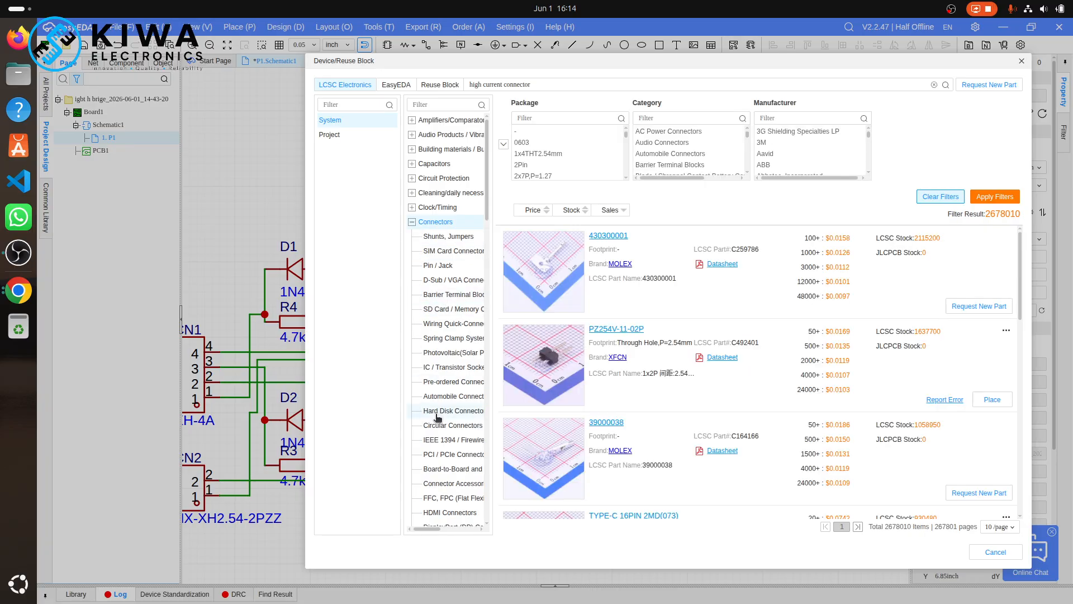
pyautogui.scroll(-5, 437, 364)
pyautogui.scroll(-5, 436, 365)
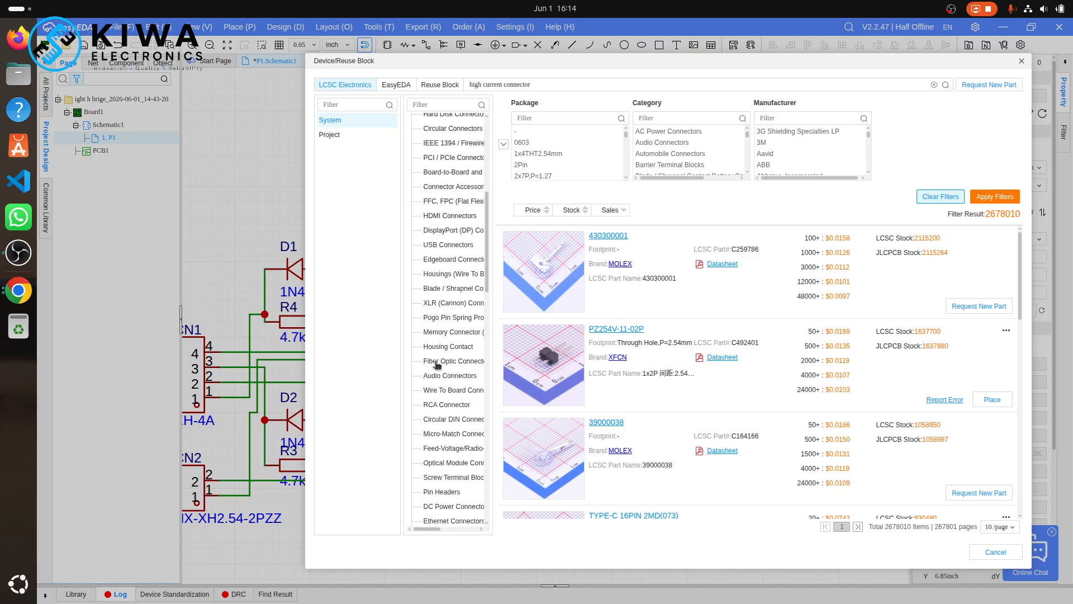
pyautogui.scroll(-1, 442, 380)
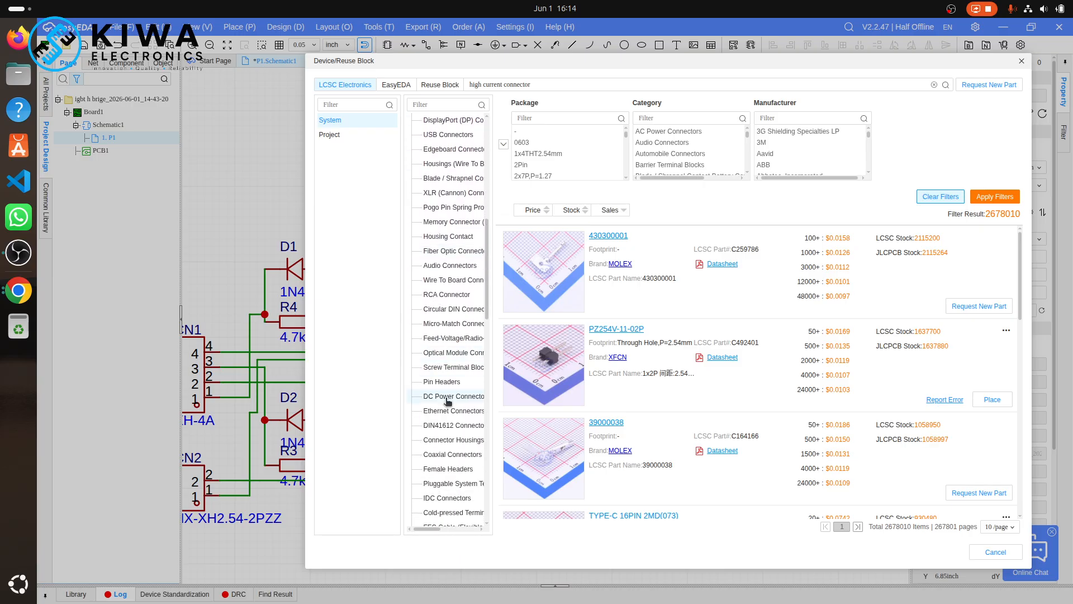
pyautogui.click(449, 396)
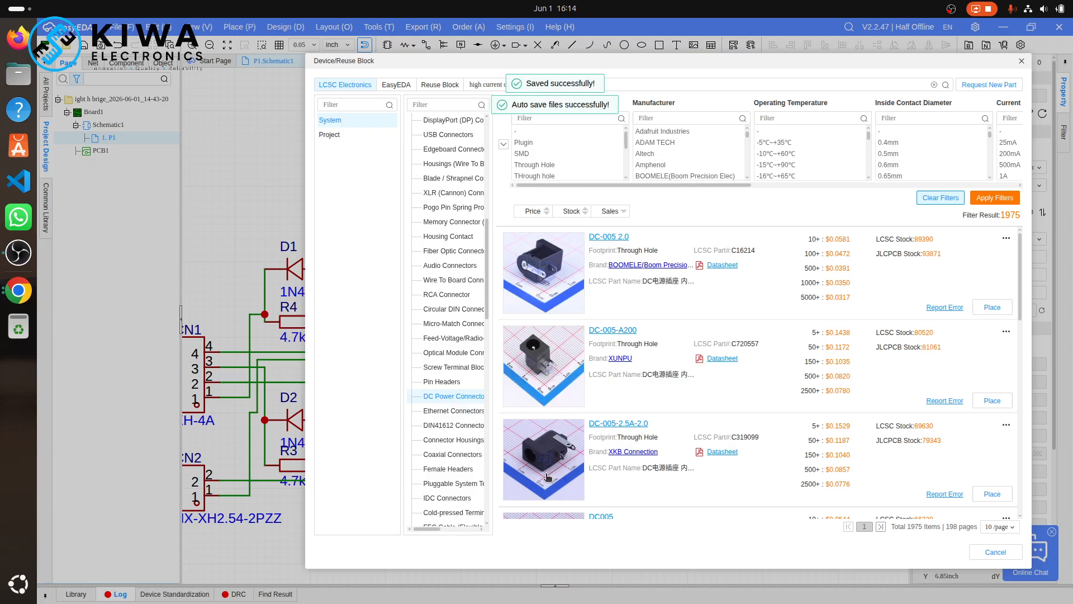
pyautogui.scroll(-5, 548, 476)
pyautogui.scroll(-2, 547, 477)
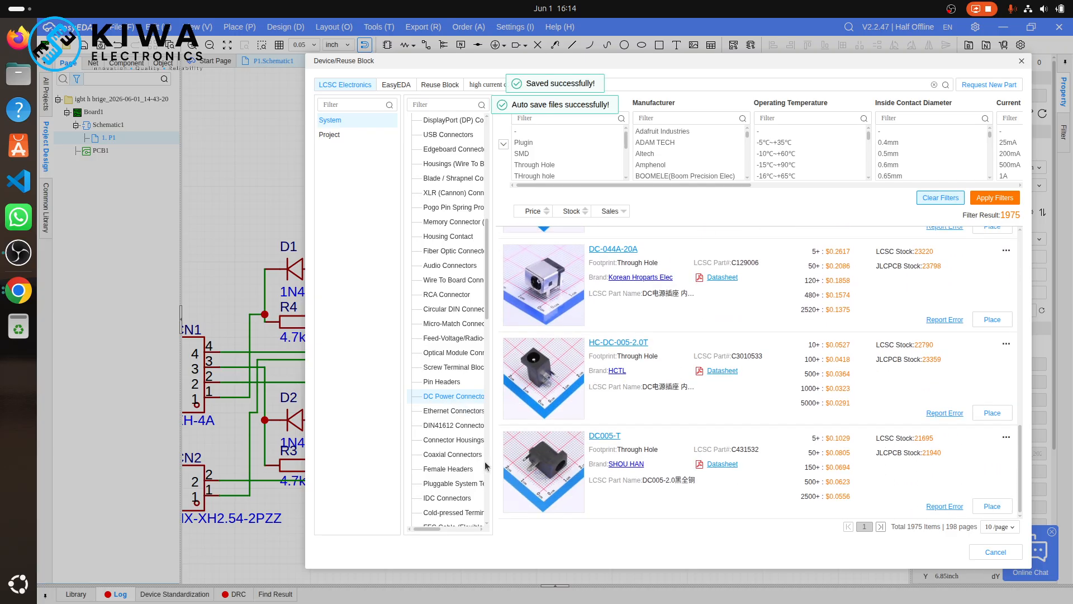
# - Look over the remaining Connectors subcategories for another type suited to a high-current output
pyautogui.scroll(-5, 445, 451)
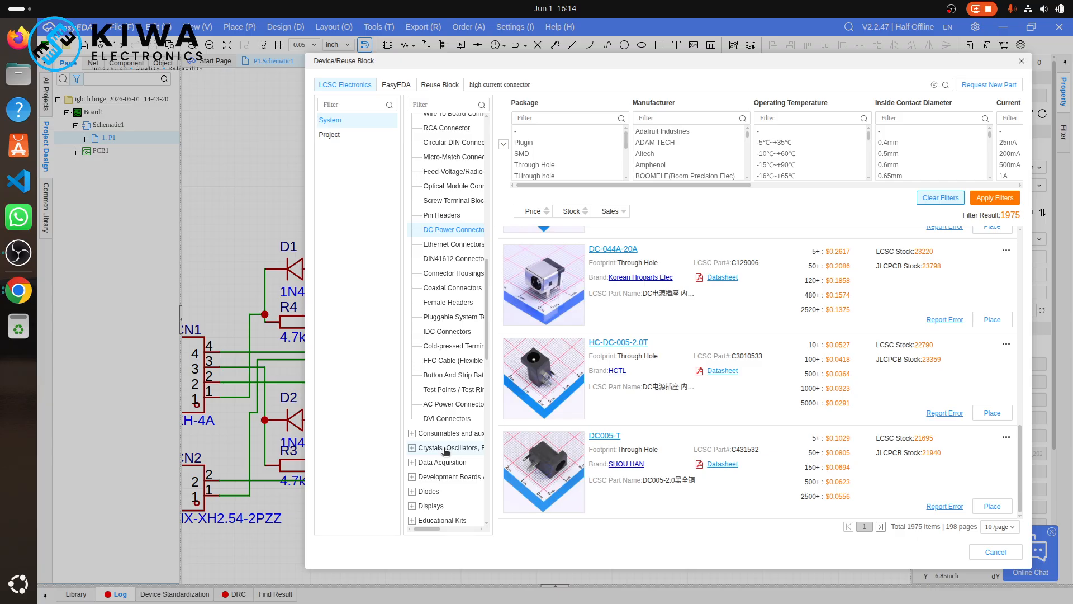
pyautogui.scroll(6, 445, 398)
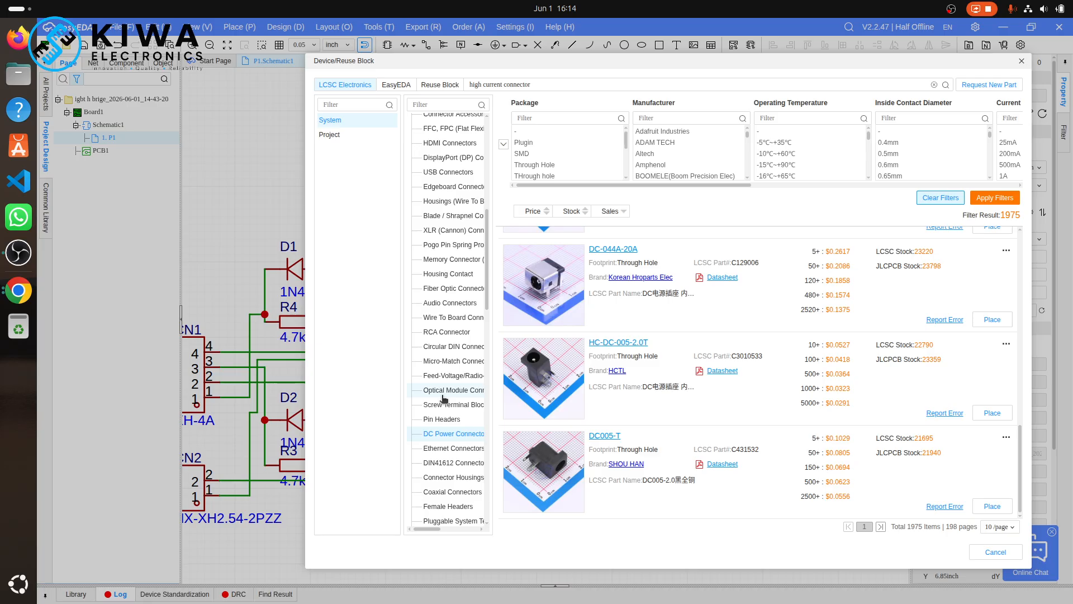
pyautogui.scroll(1, 444, 398)
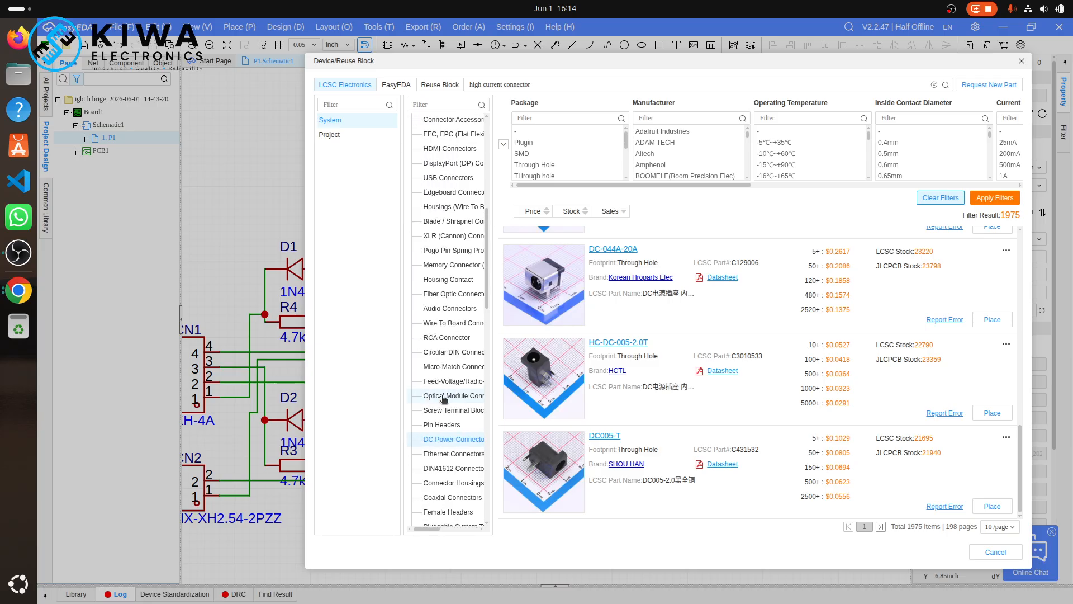
pyautogui.scroll(5, 445, 398)
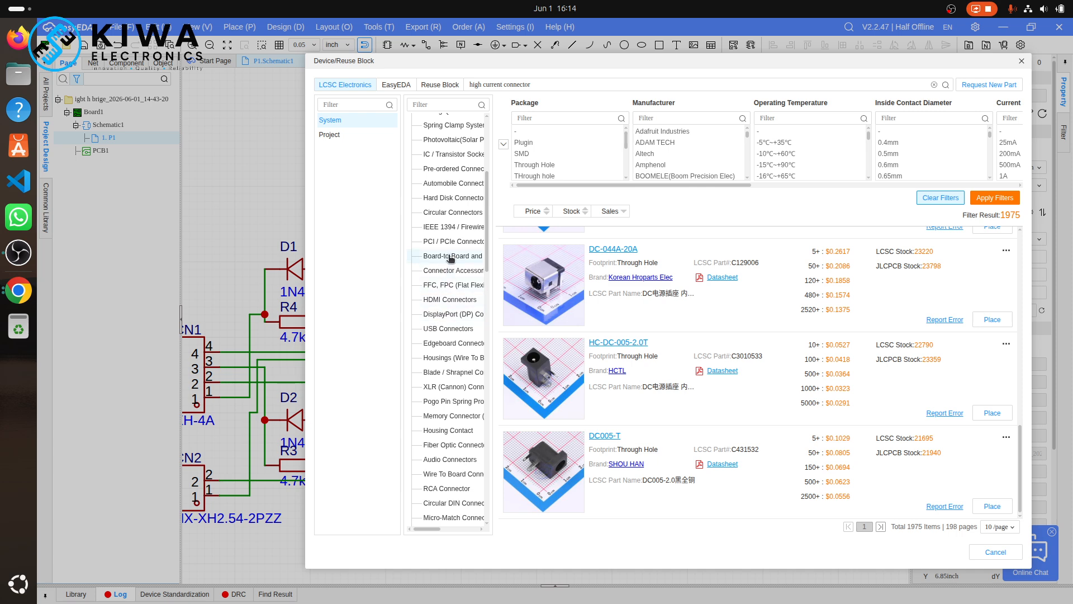
# - Find the Shunts, Jumpers category under Connectors in the LCSC library and list its parts
pyautogui.scroll(5, 450, 258)
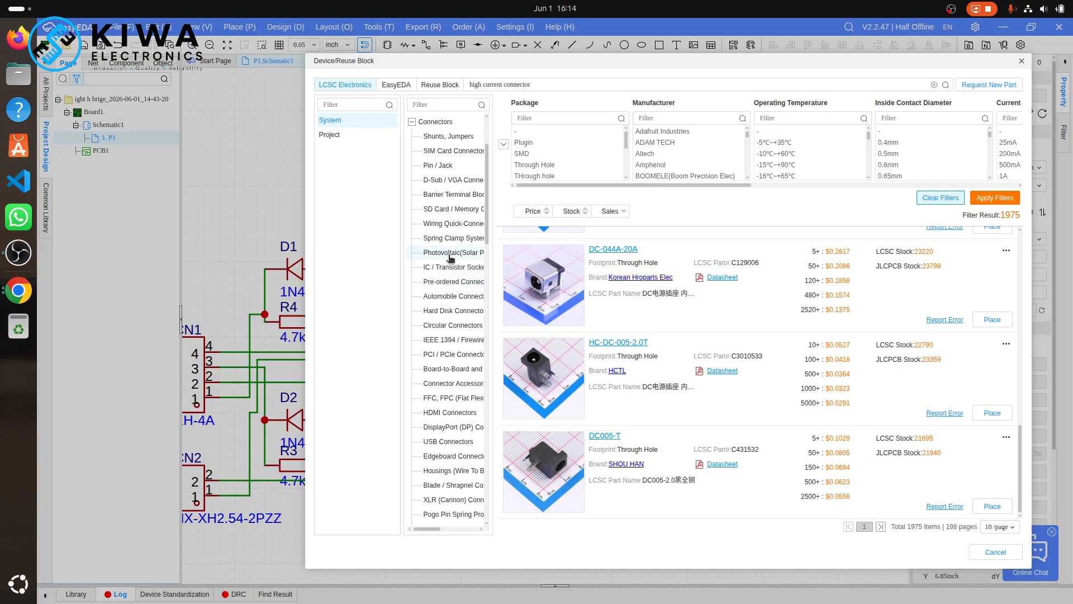
pyautogui.scroll(2, 450, 258)
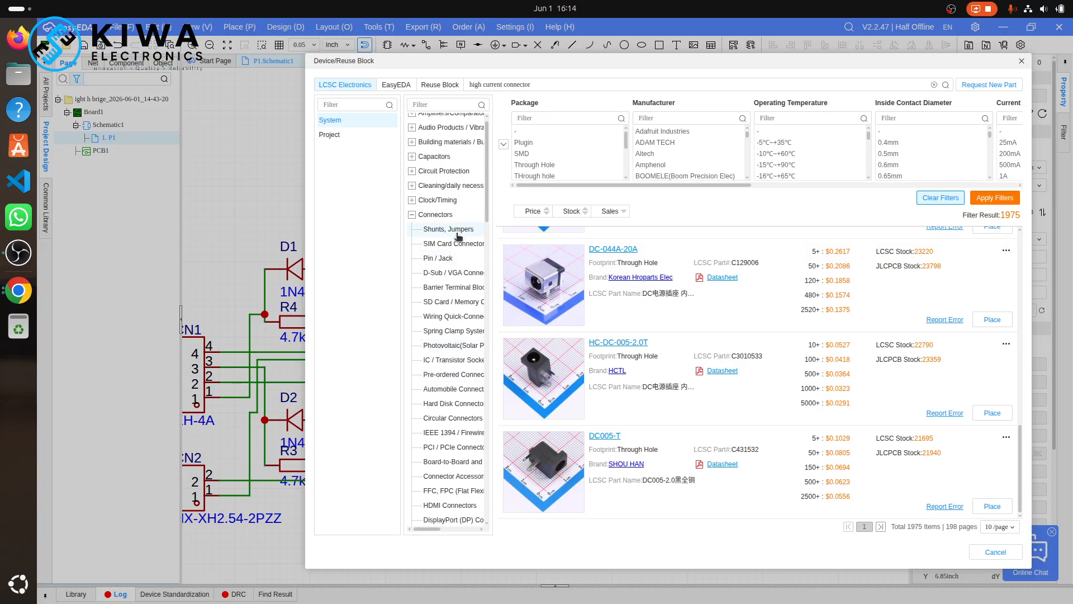
pyautogui.click(450, 230)
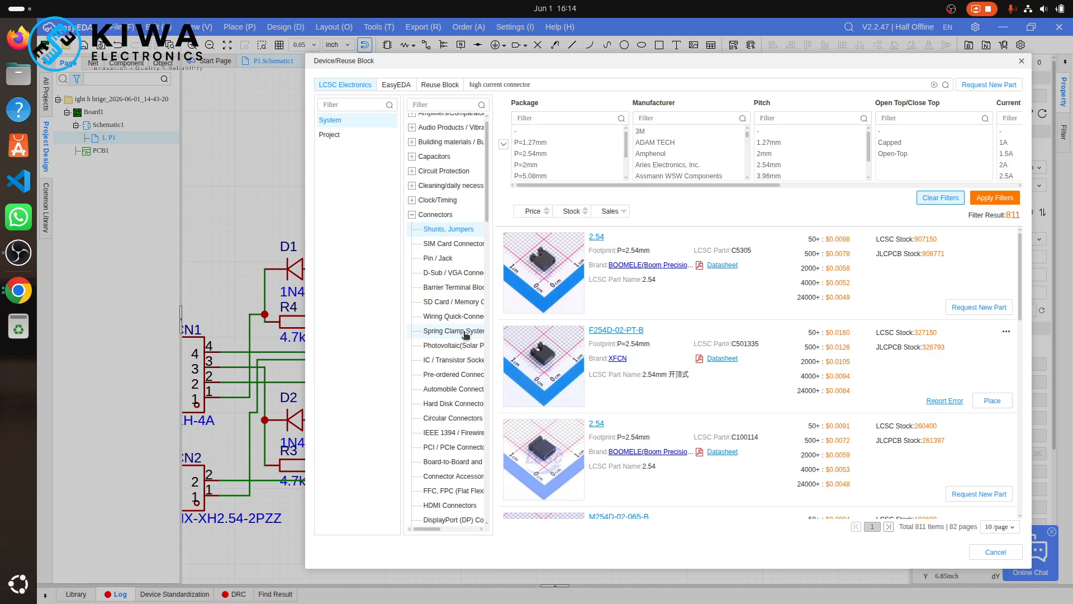
# - Check the PCI / PCIe, Board-to-Board, Connector Accessories and FFC, FPC categories for a suitable high current connector
pyautogui.scroll(-1, 428, 364)
pyautogui.hscroll(1, 427, 367)
pyautogui.scroll(-1, 427, 367)
pyautogui.hscroll(-1, 427, 367)
pyautogui.scroll(-3, 429, 366)
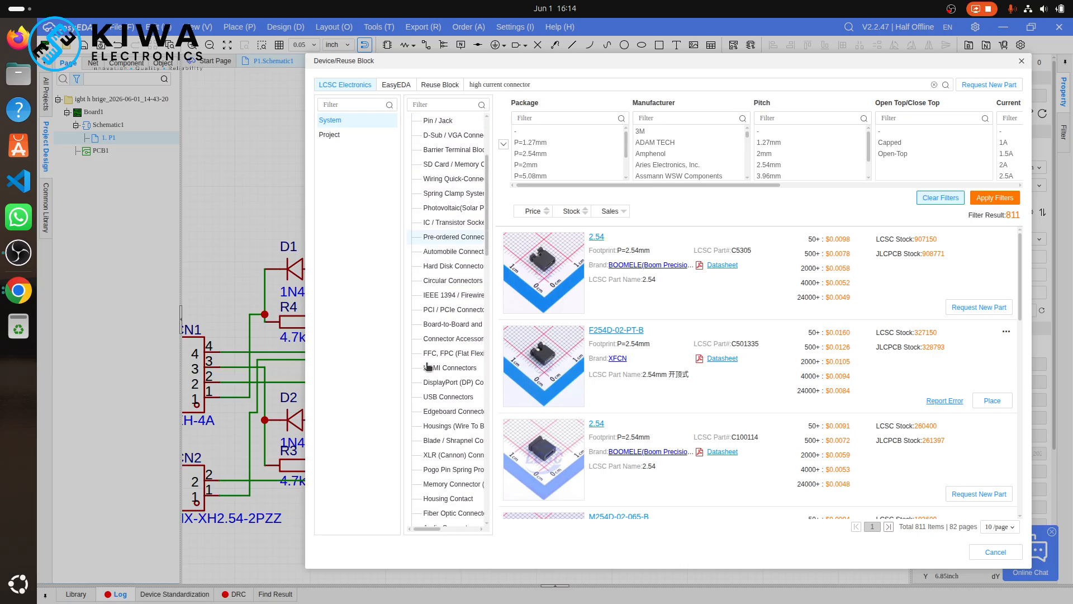
pyautogui.click(435, 311)
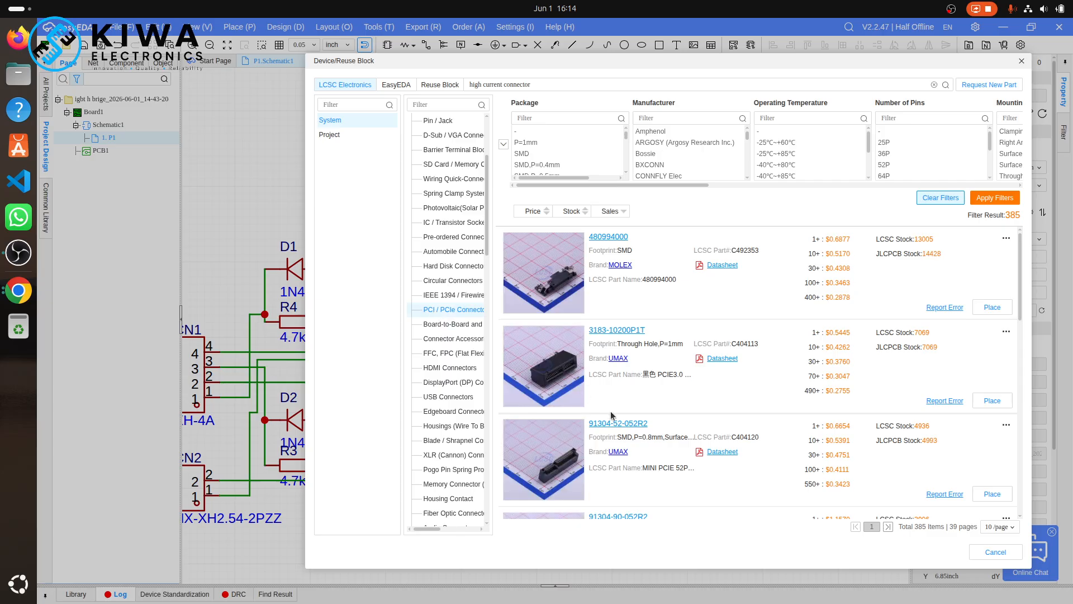
pyautogui.click(454, 325)
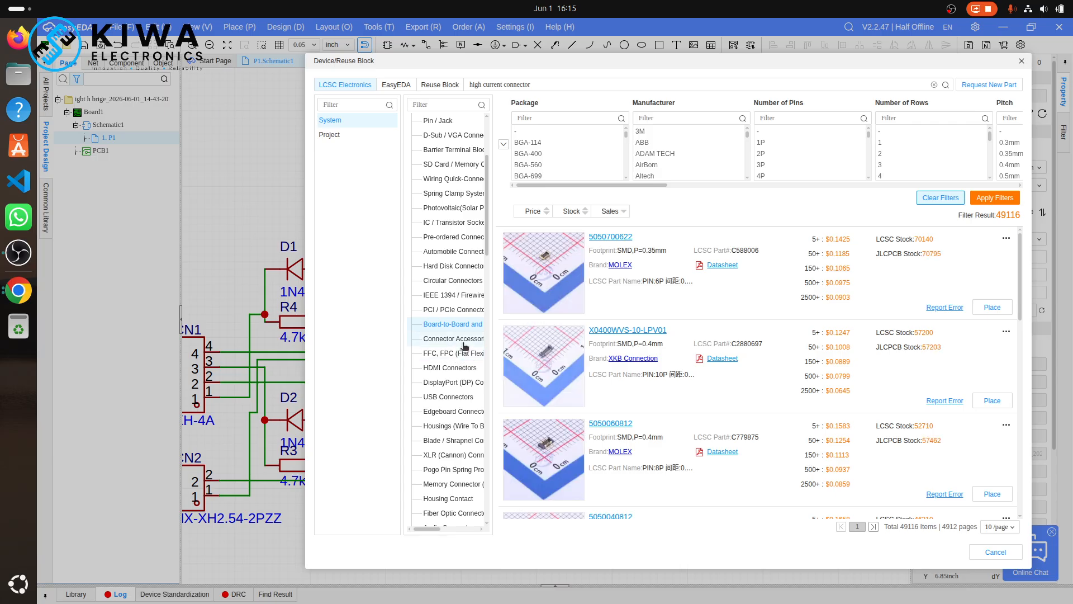
pyautogui.click(463, 340)
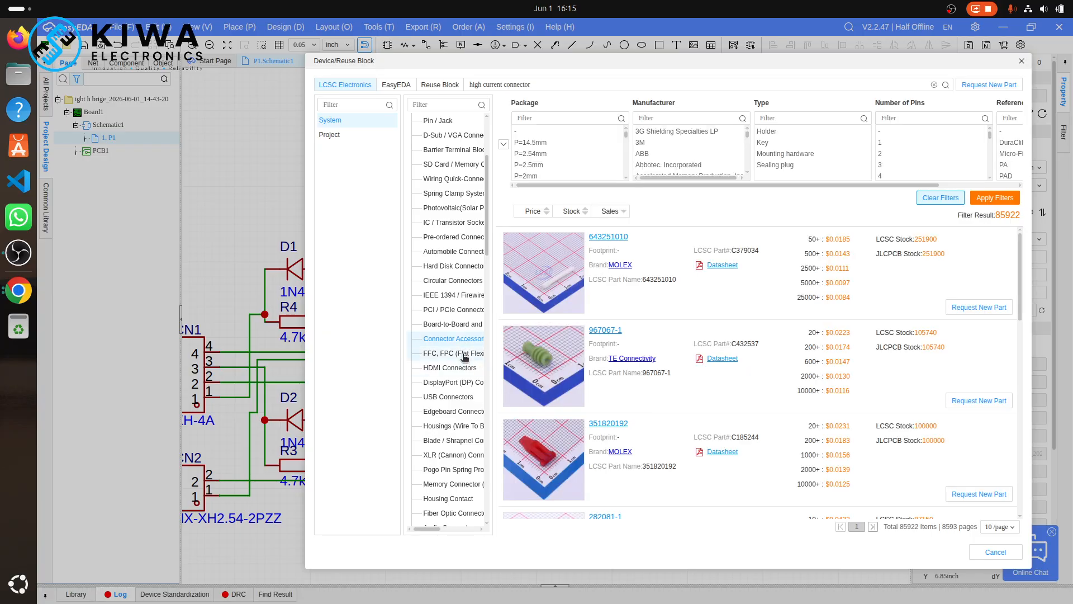
pyautogui.click(464, 355)
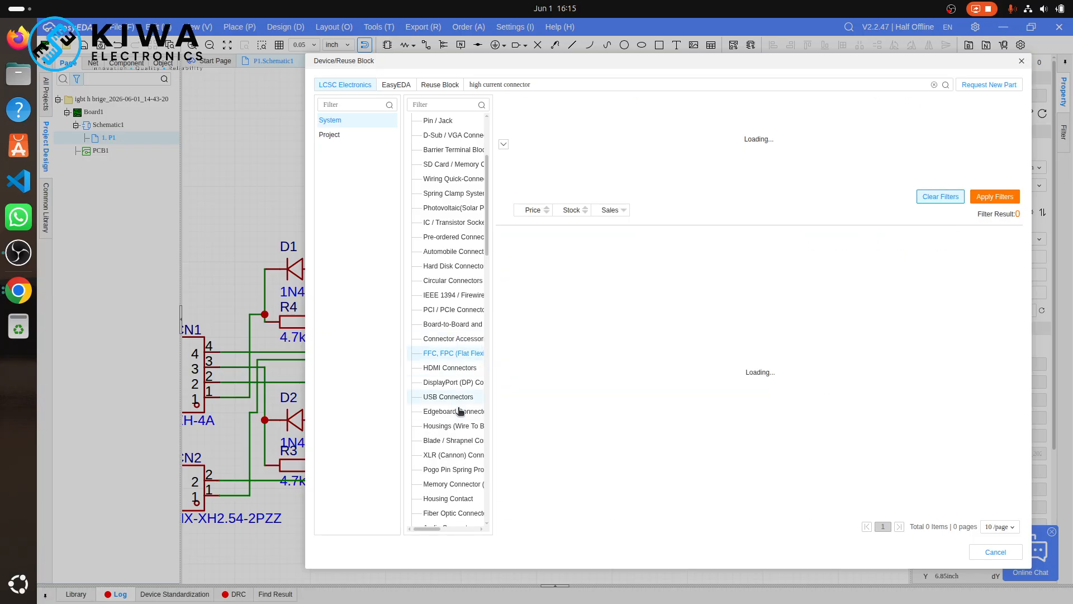
# - Check the XLR (Cannon) connector category and look through the parts in the Pogo Pin category
pyautogui.click(461, 458)
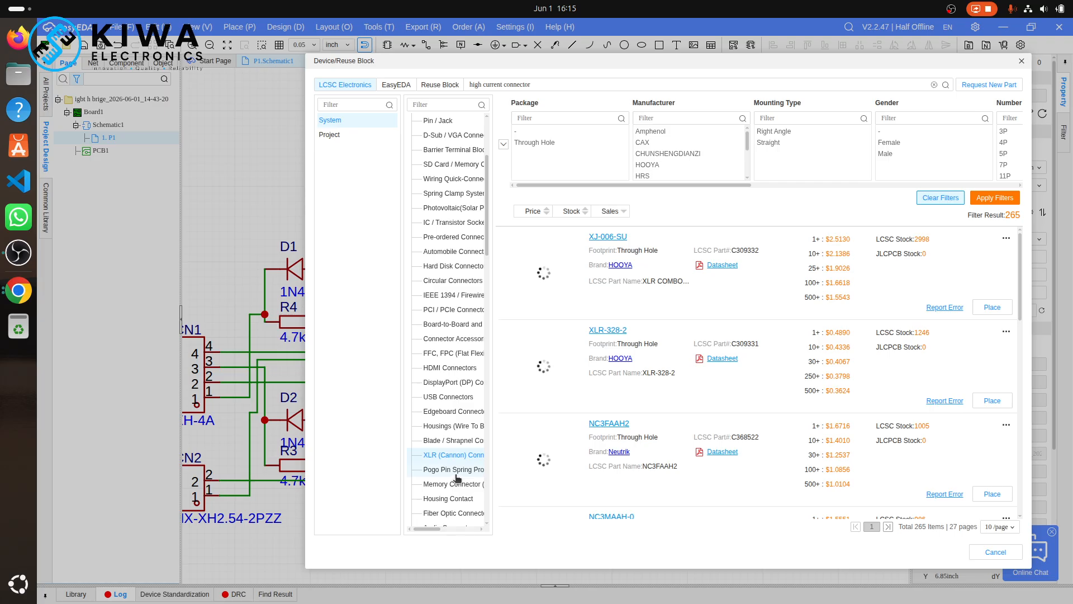
pyautogui.click(456, 472)
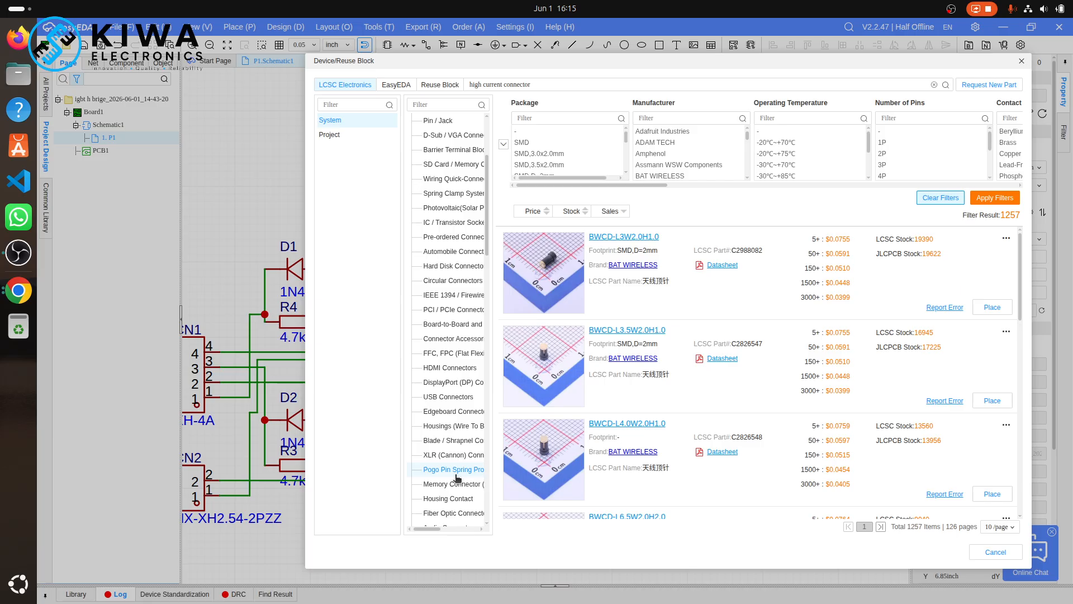
pyautogui.scroll(-4, 578, 365)
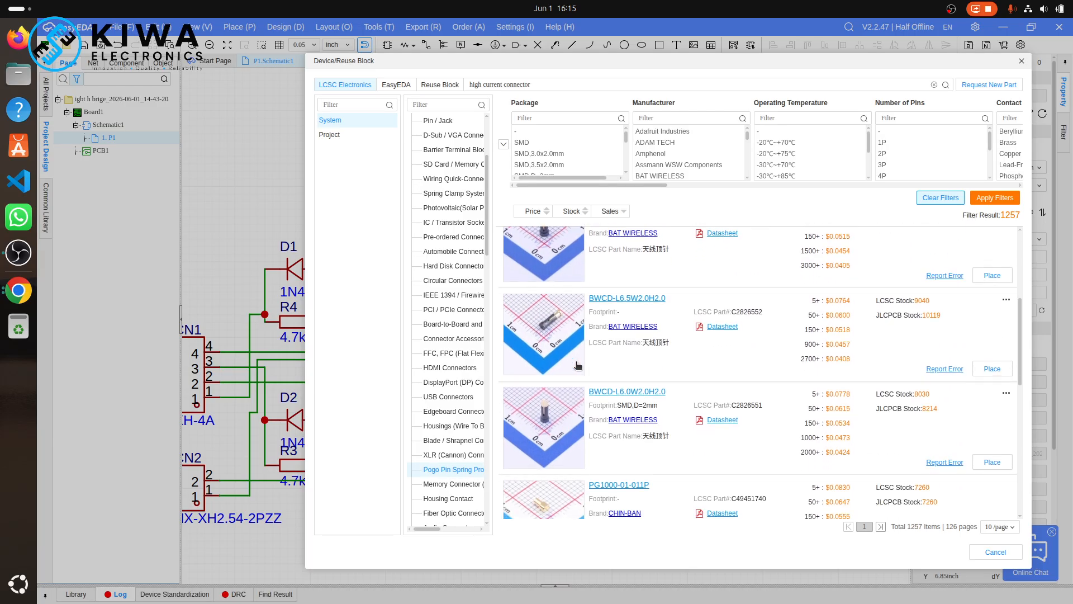
pyautogui.scroll(-5, 578, 365)
pyautogui.scroll(-3, 578, 365)
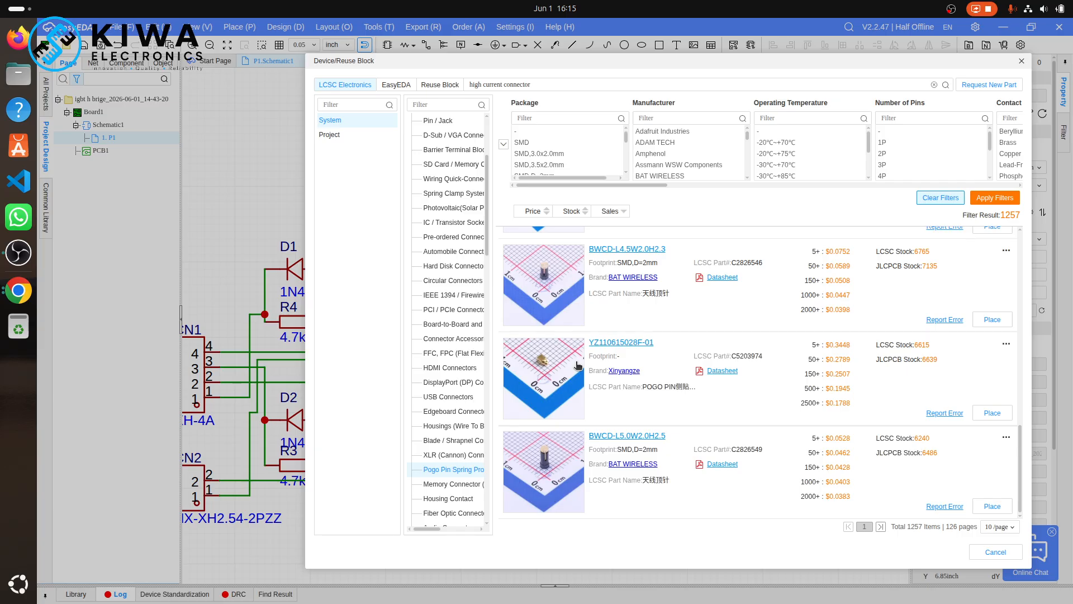
# - Look through the parts in the Housing Contact, Wire To Board and Circular DIN connector categories
pyautogui.click(453, 499)
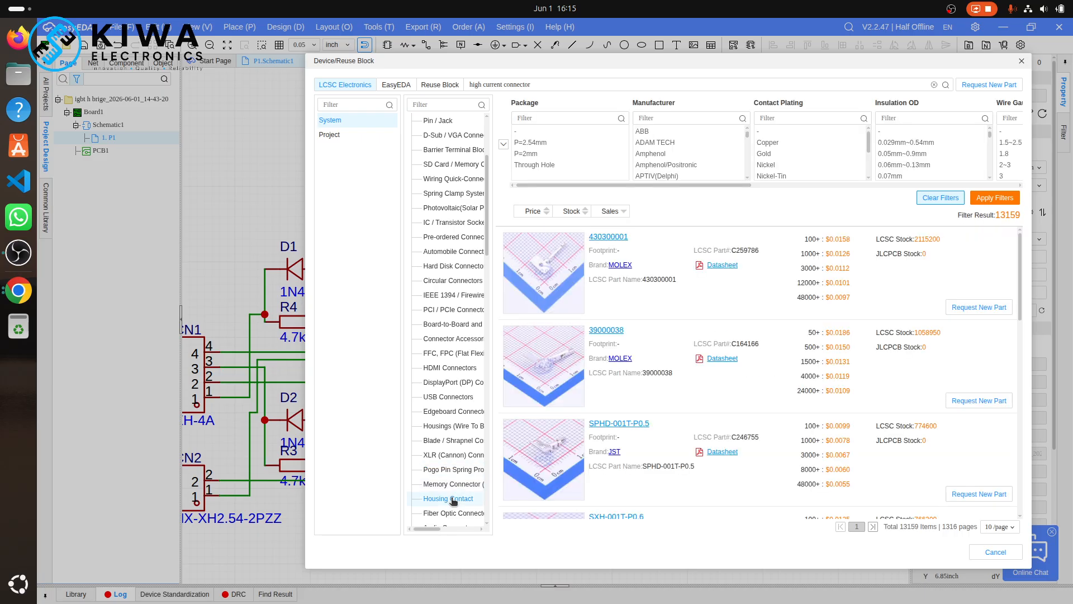
pyautogui.scroll(-3, 454, 499)
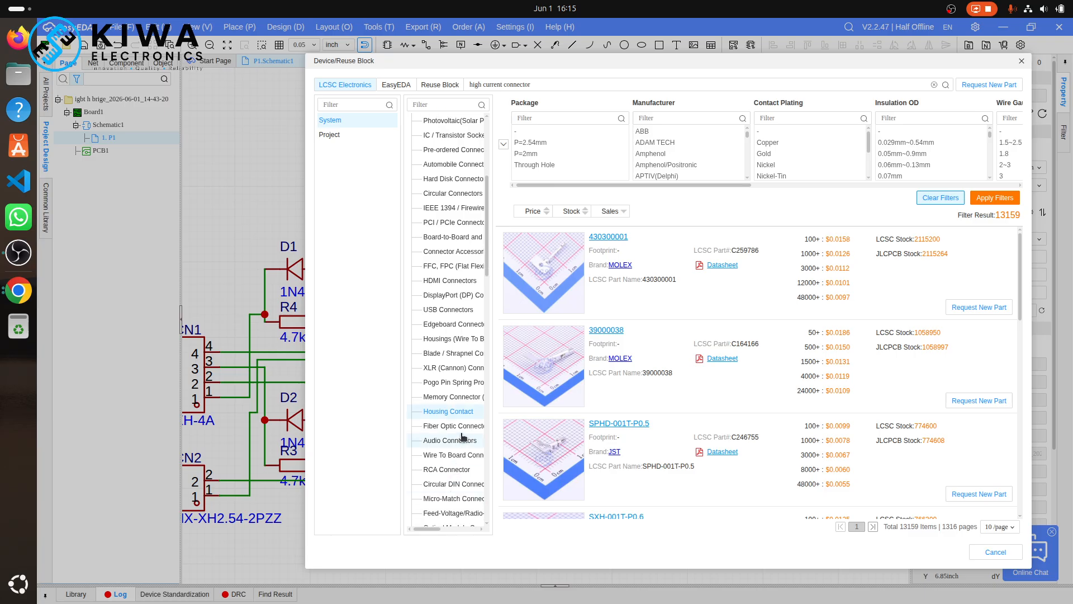
pyautogui.click(459, 456)
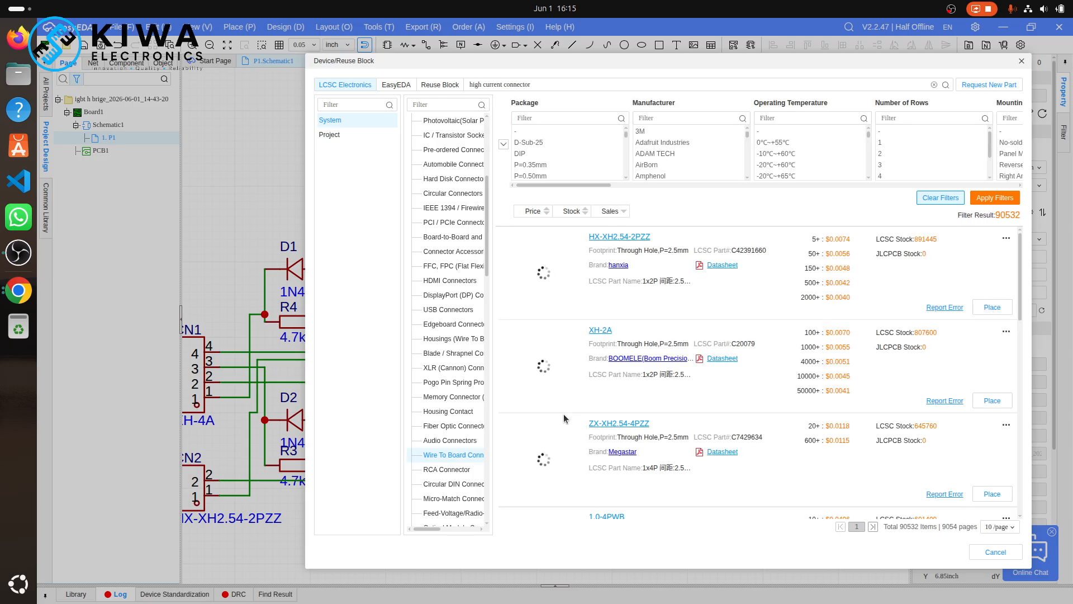
pyautogui.scroll(-5, 563, 413)
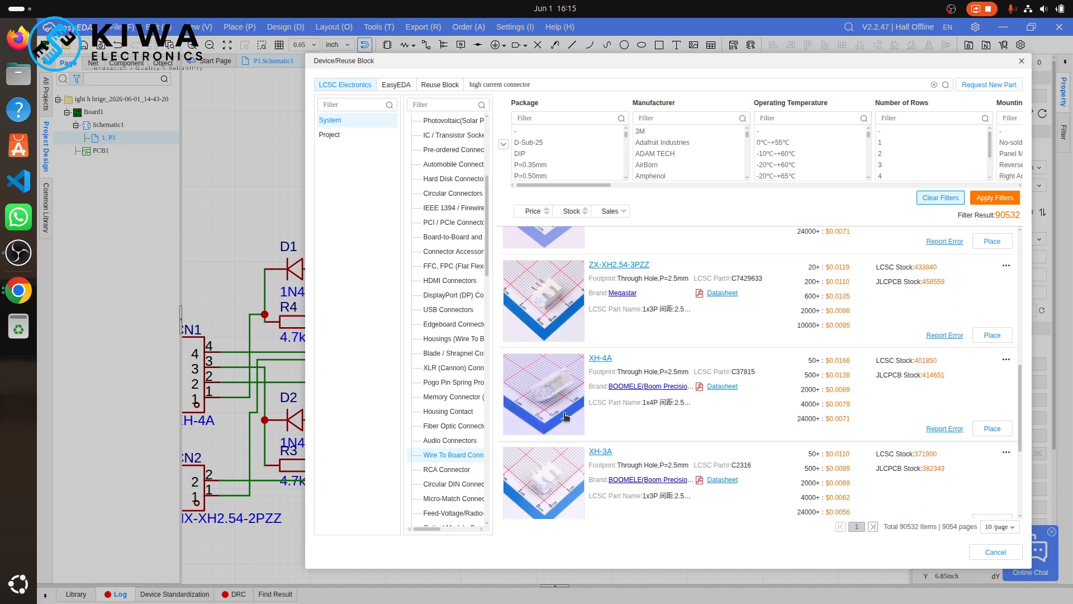
pyautogui.scroll(-3, 565, 417)
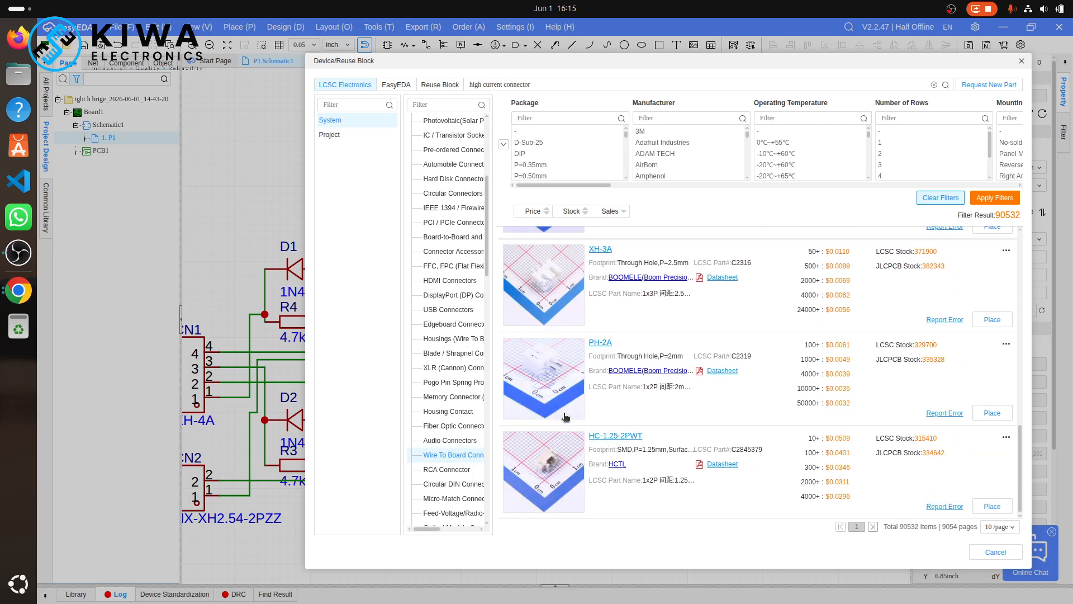
pyautogui.click(468, 484)
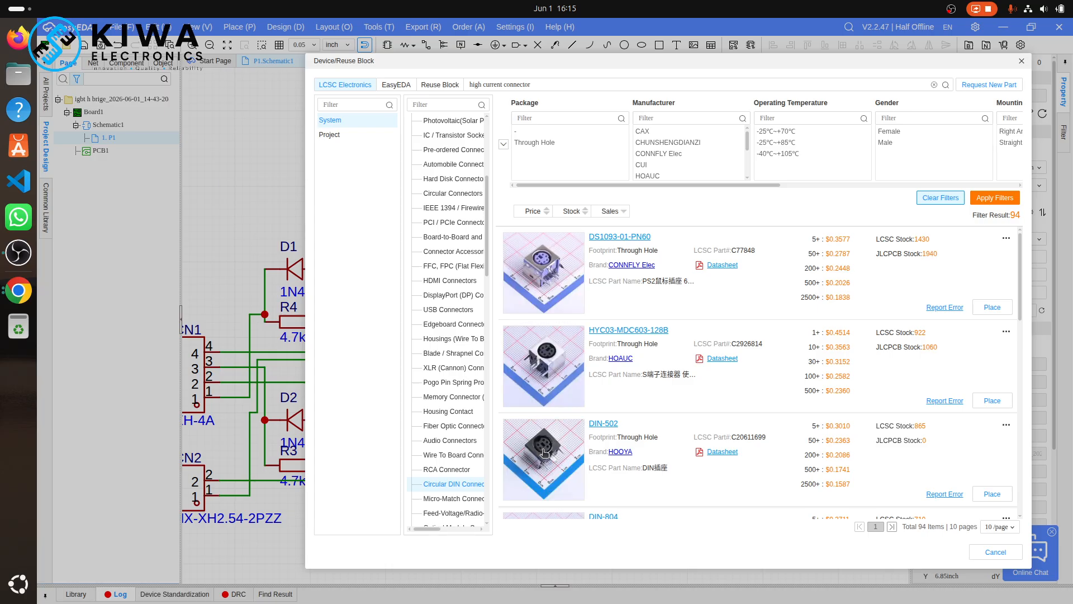
pyautogui.scroll(-5, 545, 453)
# - List the Screw Terminal Block parts and look through them up to the second page of results
pyautogui.scroll(-3, 449, 468)
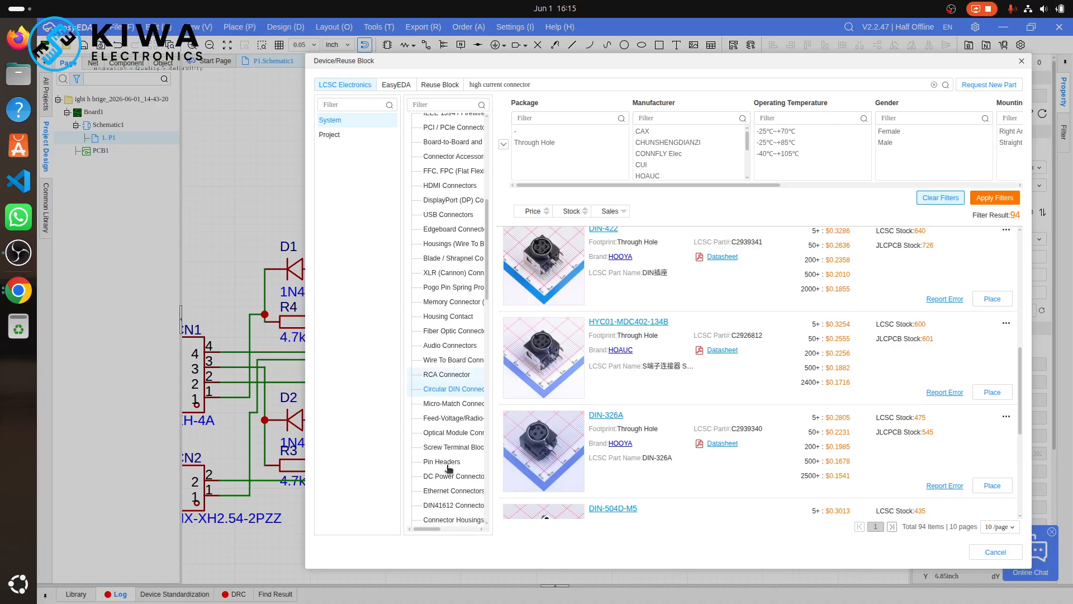
pyautogui.scroll(-1, 449, 469)
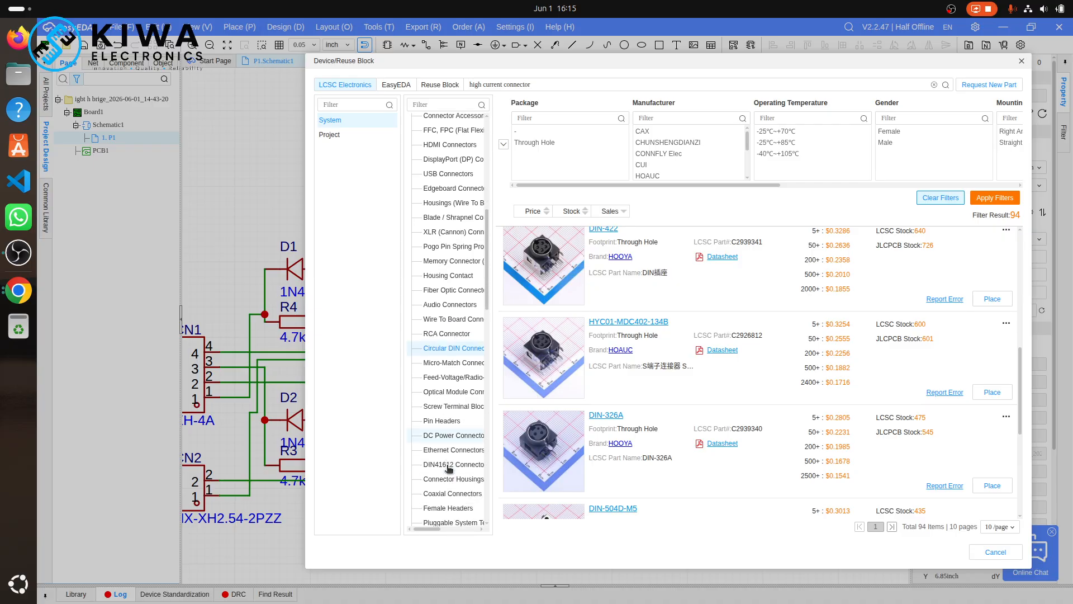
pyautogui.click(453, 407)
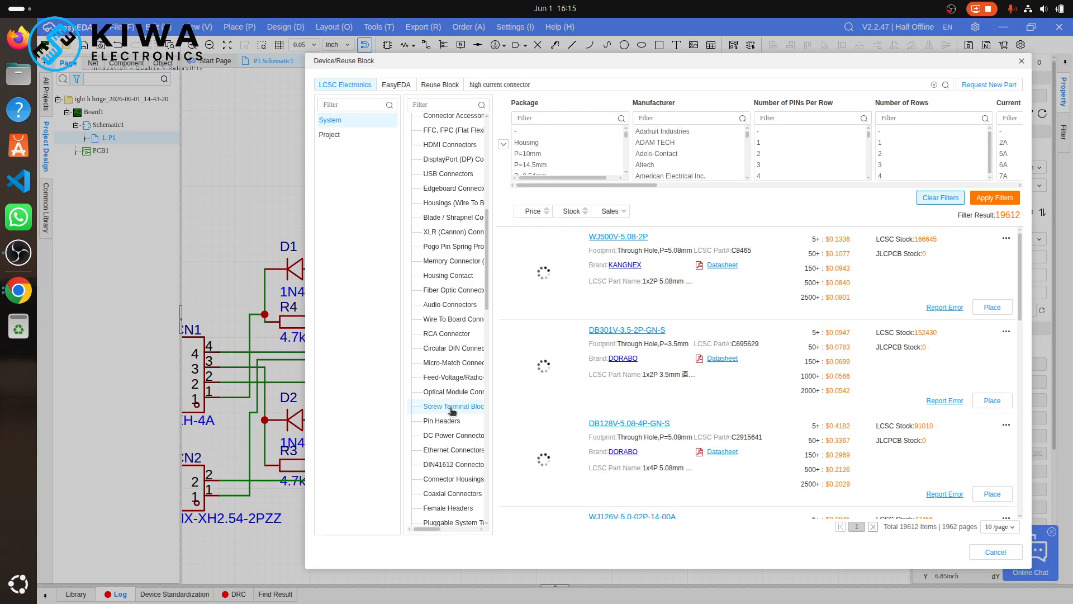
pyautogui.scroll(-5, 452, 411)
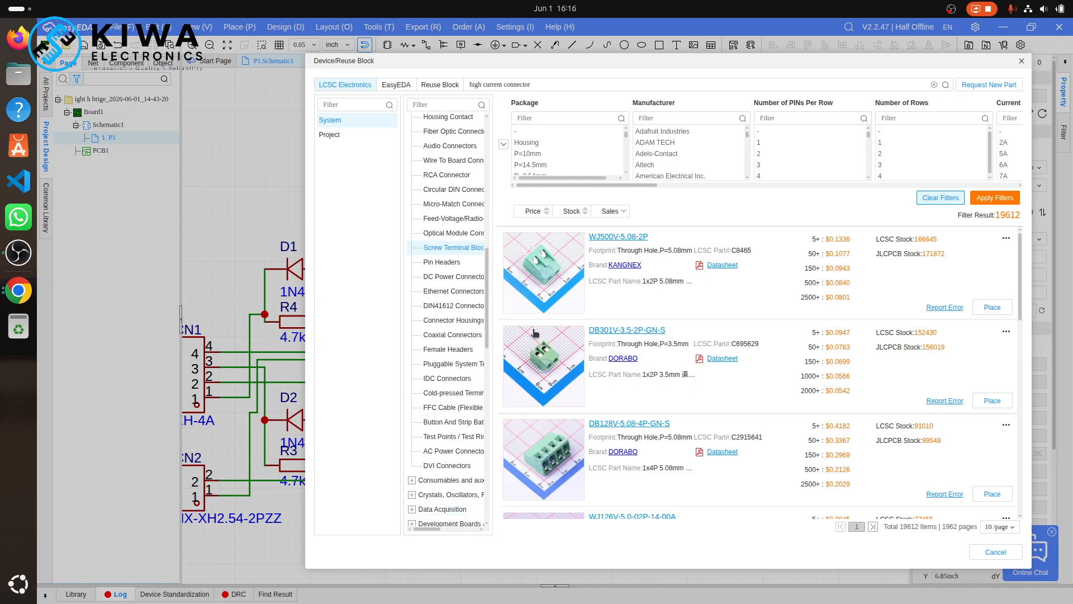
pyautogui.scroll(-5, 533, 334)
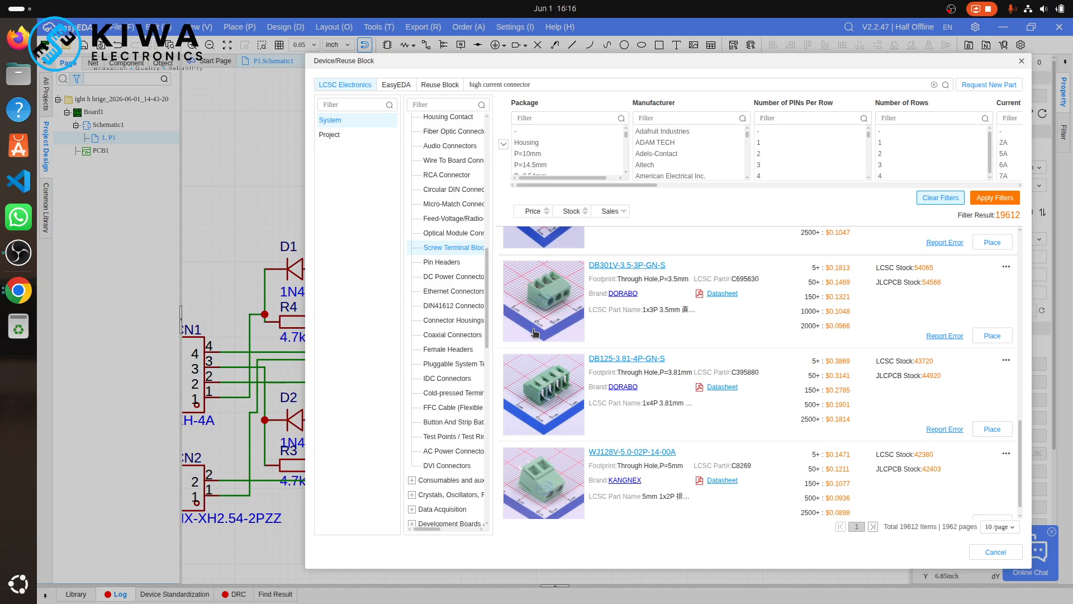
pyautogui.scroll(-1, 534, 334)
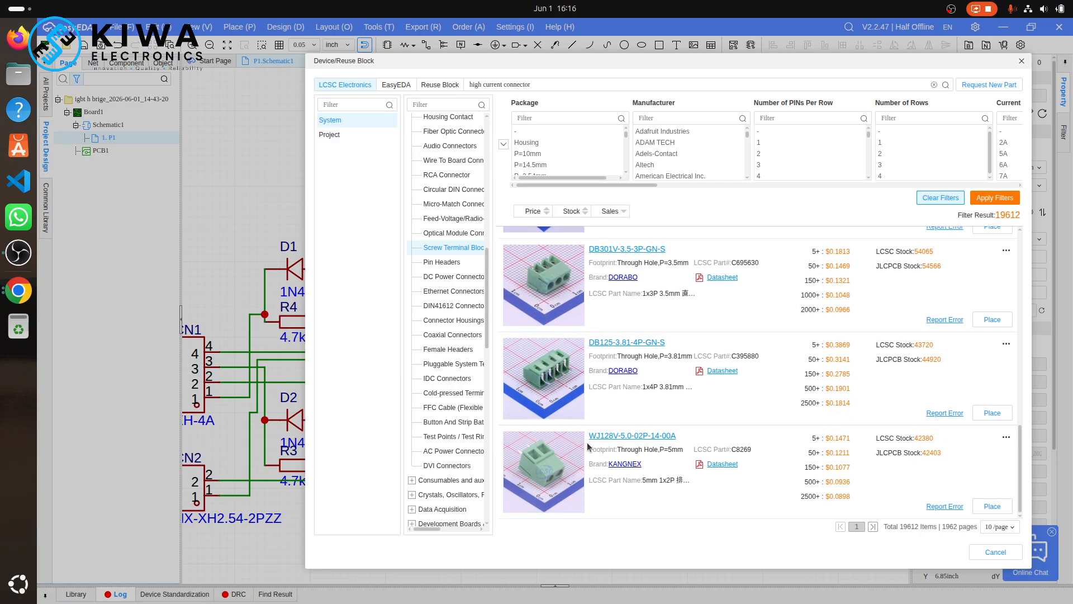
pyautogui.click(873, 527)
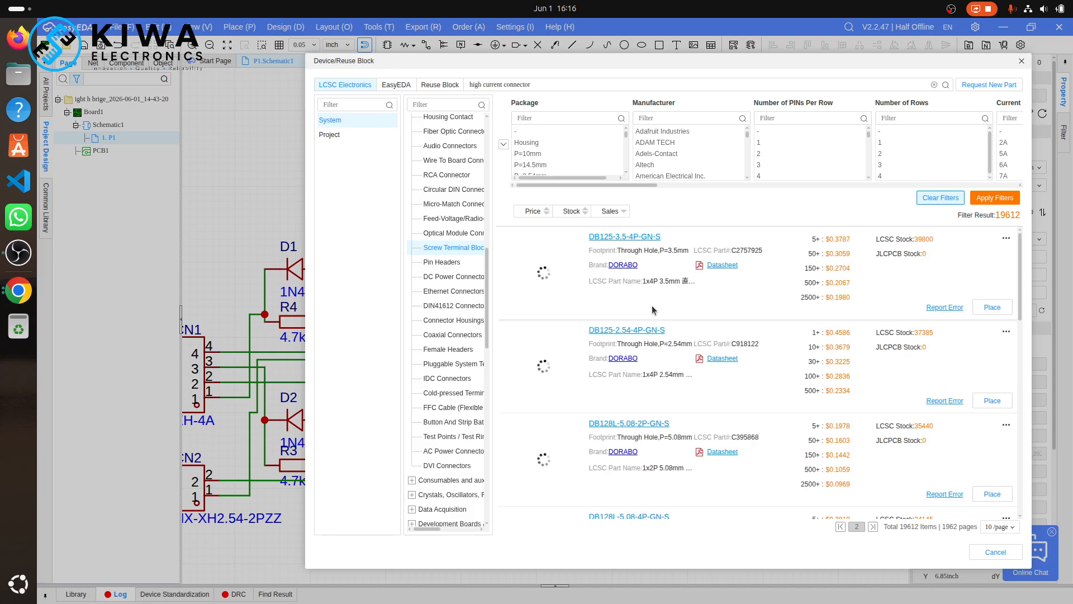
# - List the Pin Headers parts and look through them up to the second page of results
pyautogui.click(449, 266)
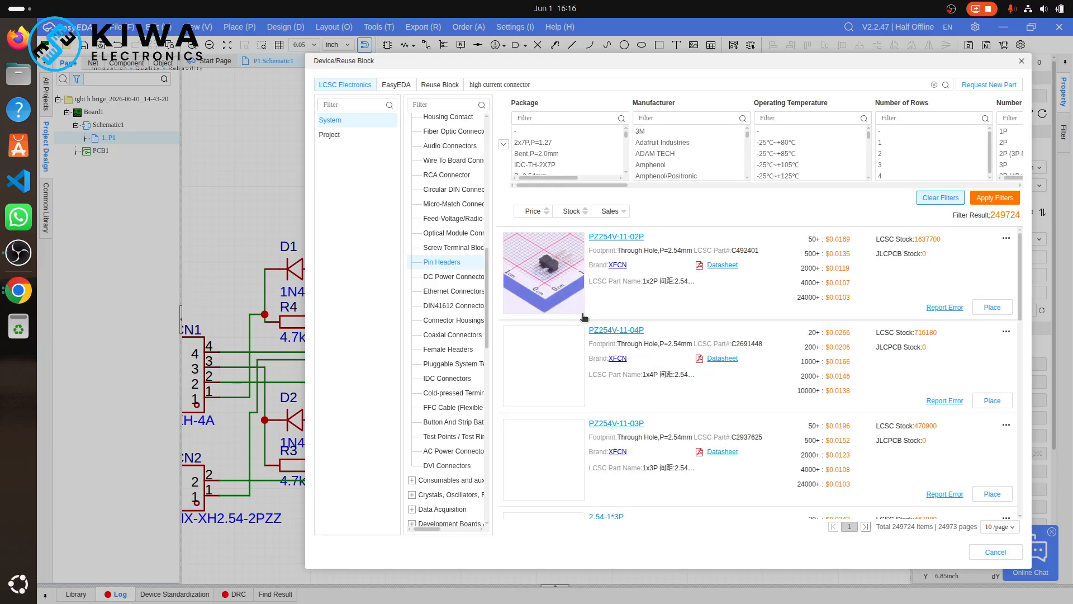
pyautogui.scroll(-5, 584, 317)
pyautogui.scroll(-2, 584, 317)
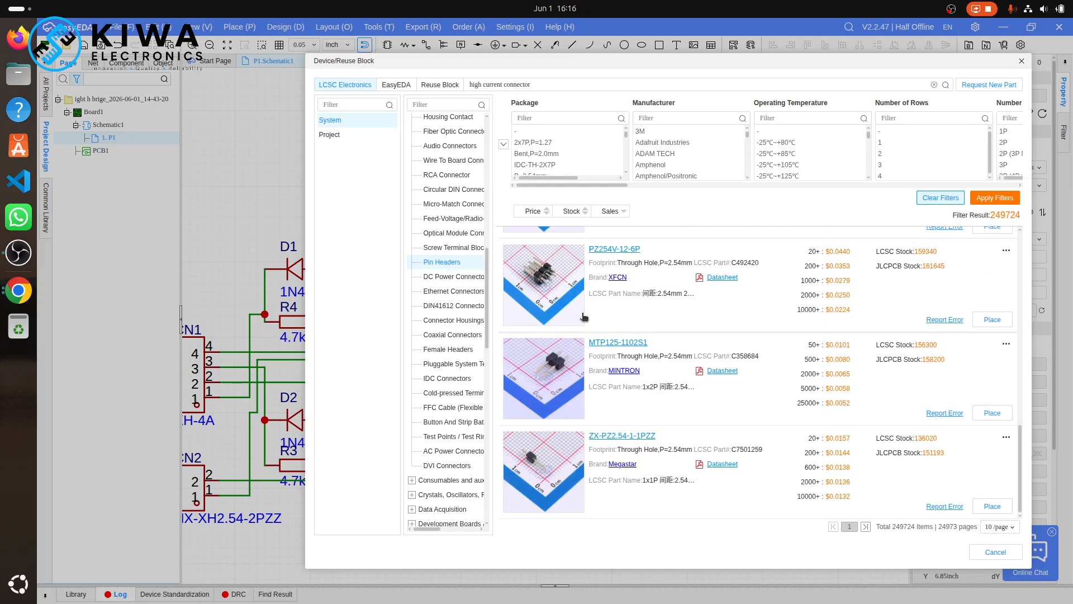
pyautogui.click(865, 526)
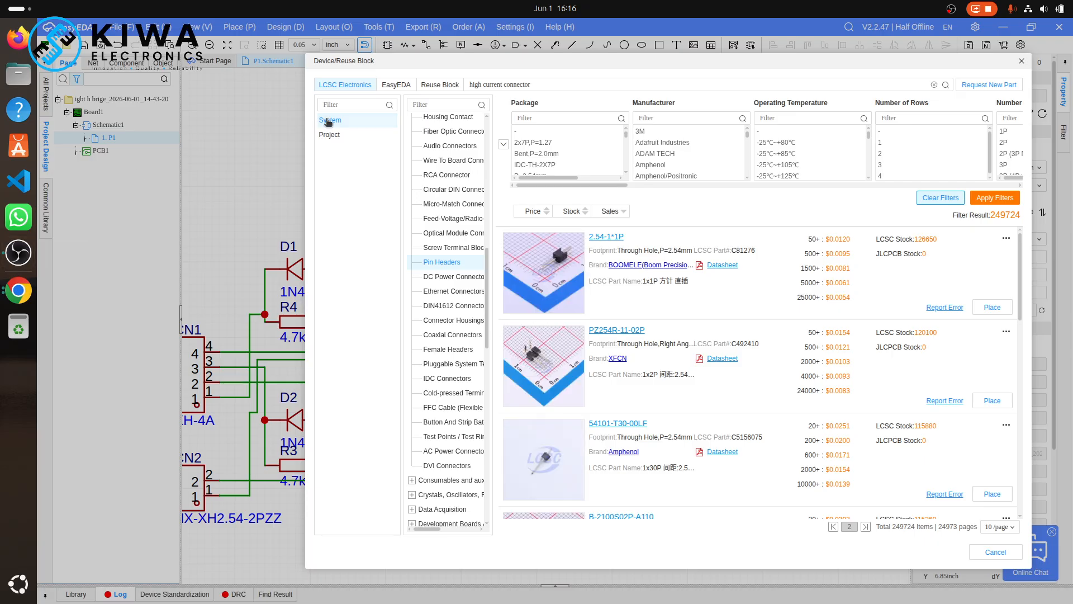
# - Search the LCSC parts library for "screw" and browse the results up to the third page
pyautogui.tripleClick(503, 83)
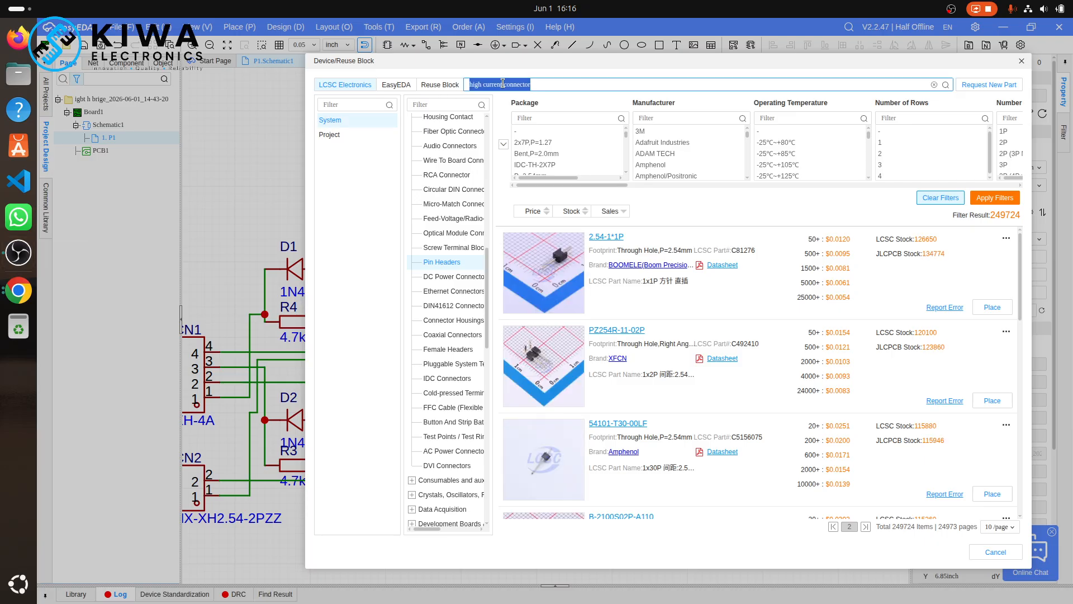
pyautogui.write('screw')
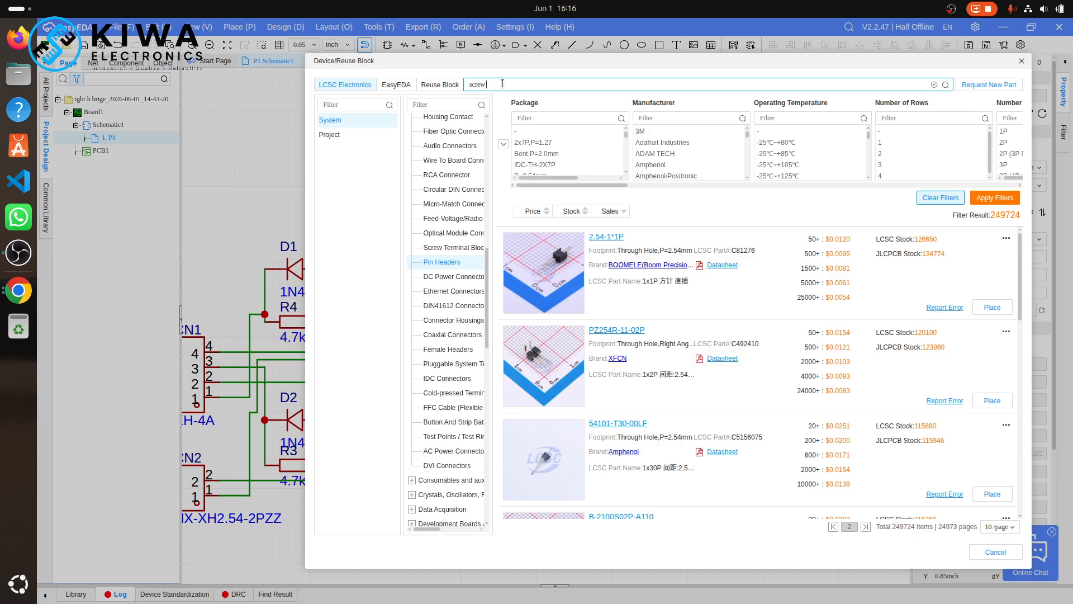
pyautogui.press('Return')
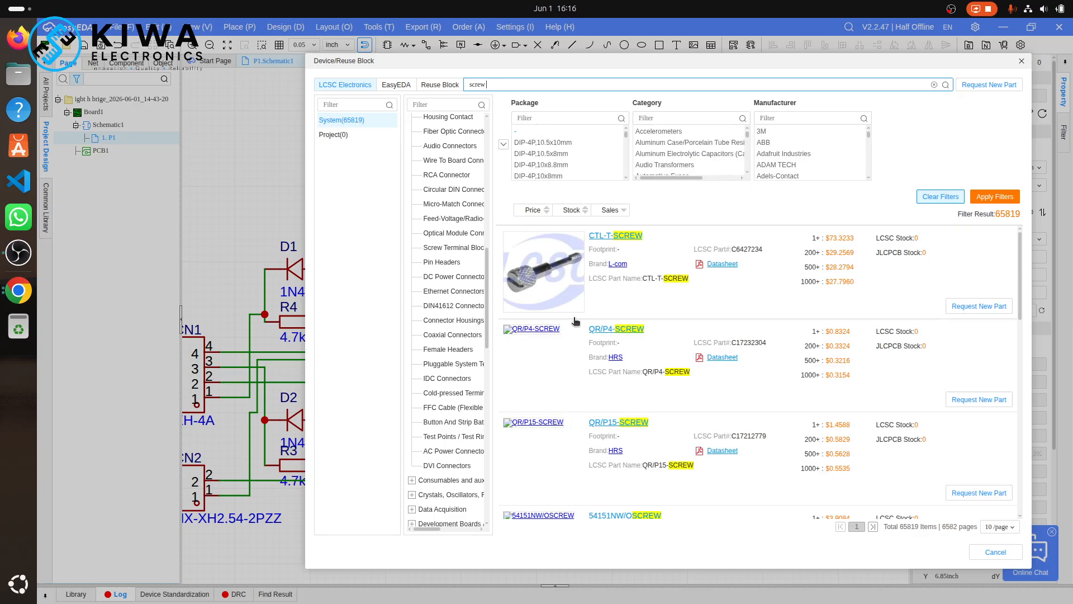
pyautogui.scroll(-5, 579, 330)
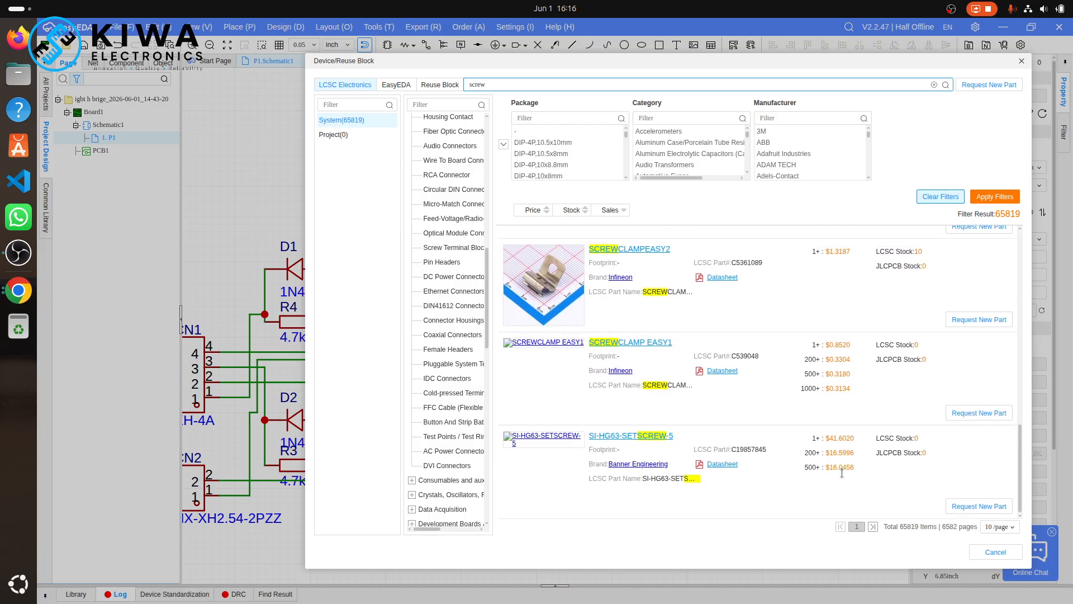
pyautogui.click(877, 526)
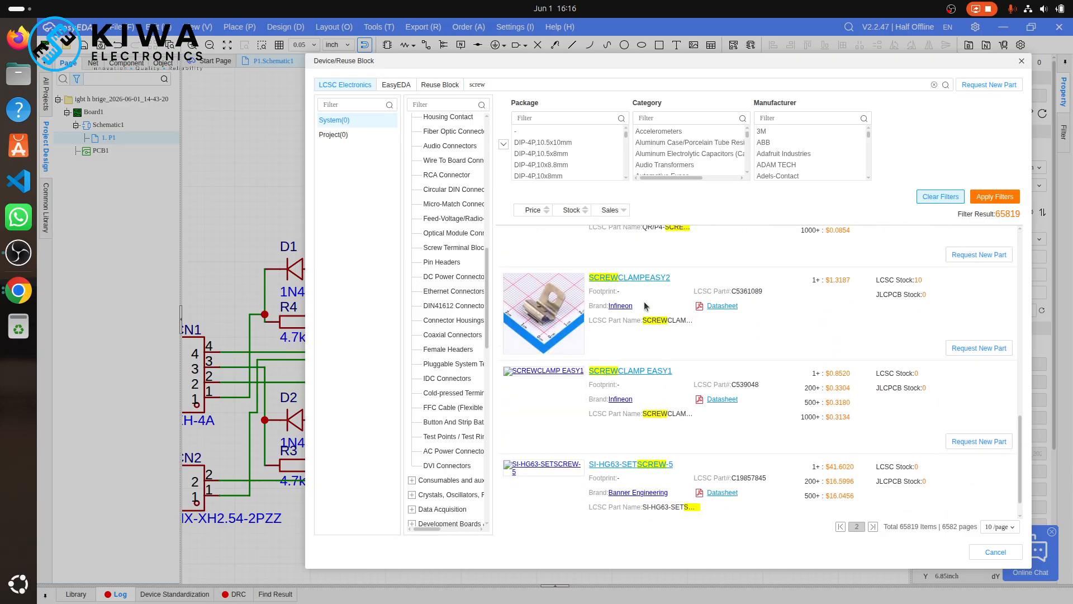
pyautogui.click(873, 526)
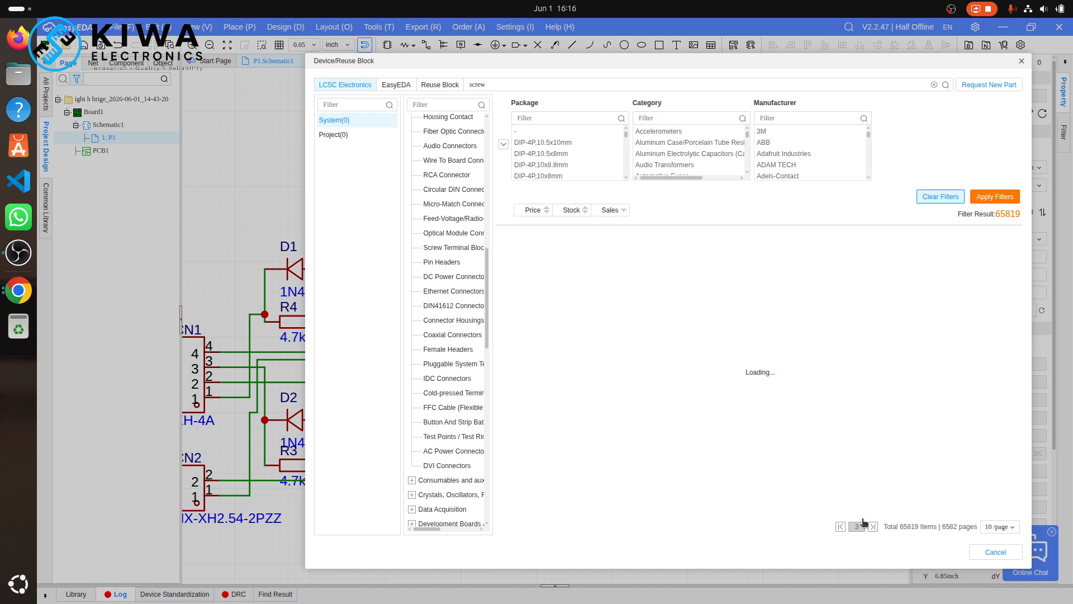
# - Filter the "screw" search results by the package DIP-4P,11.5x9.2mm
pyautogui.scroll(-3, 560, 161)
pyautogui.scroll(-1, 559, 161)
pyautogui.click(559, 160)
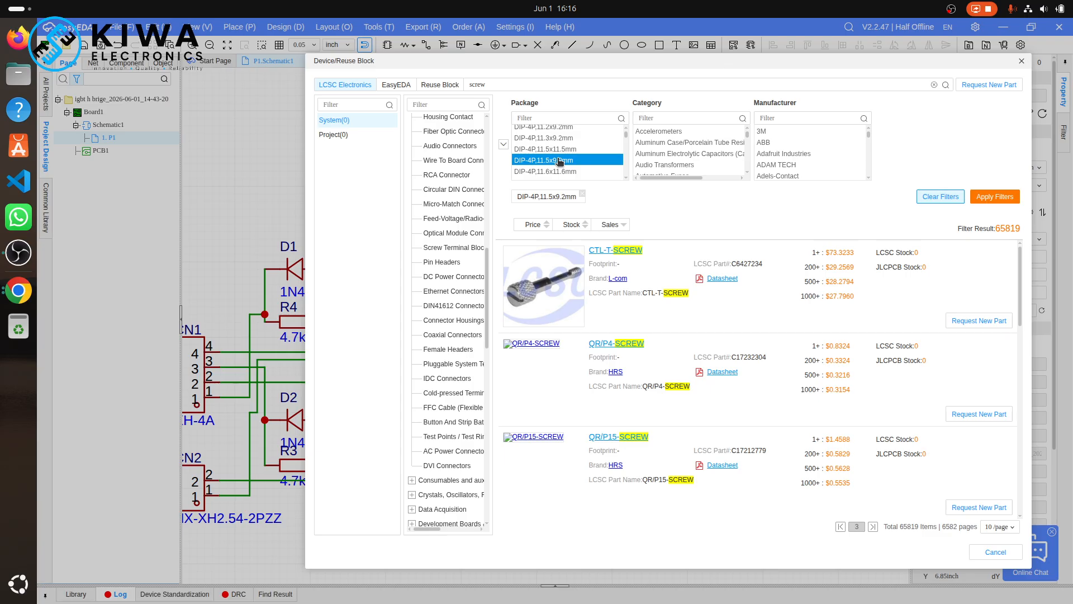
pyautogui.click(995, 196)
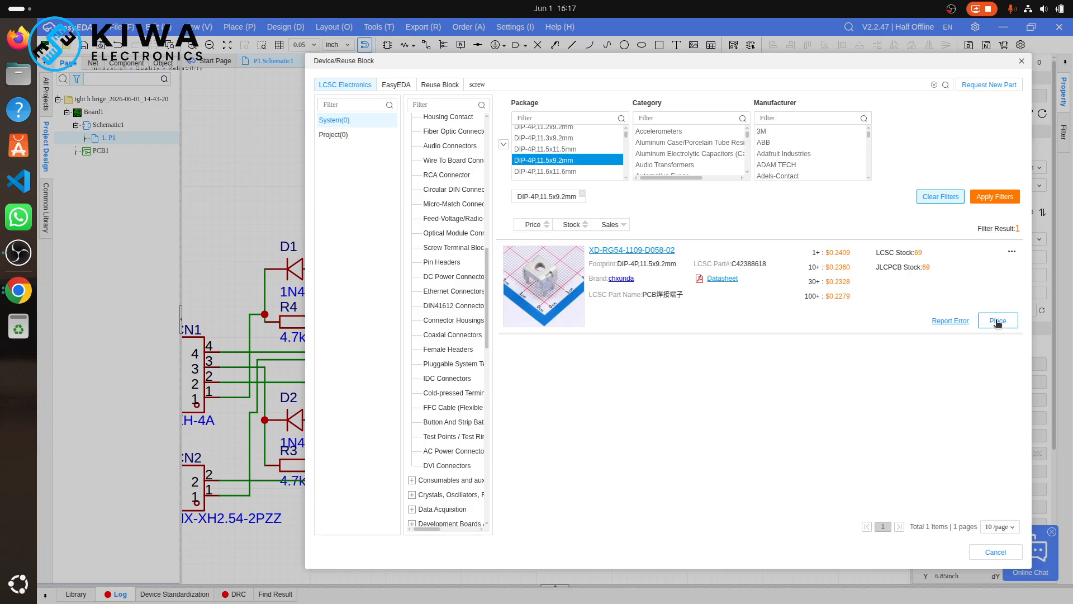
# - Replace the package filter with DIP-4P,11.6x11.6mm and apply it to the parts list
pyautogui.click(566, 171)
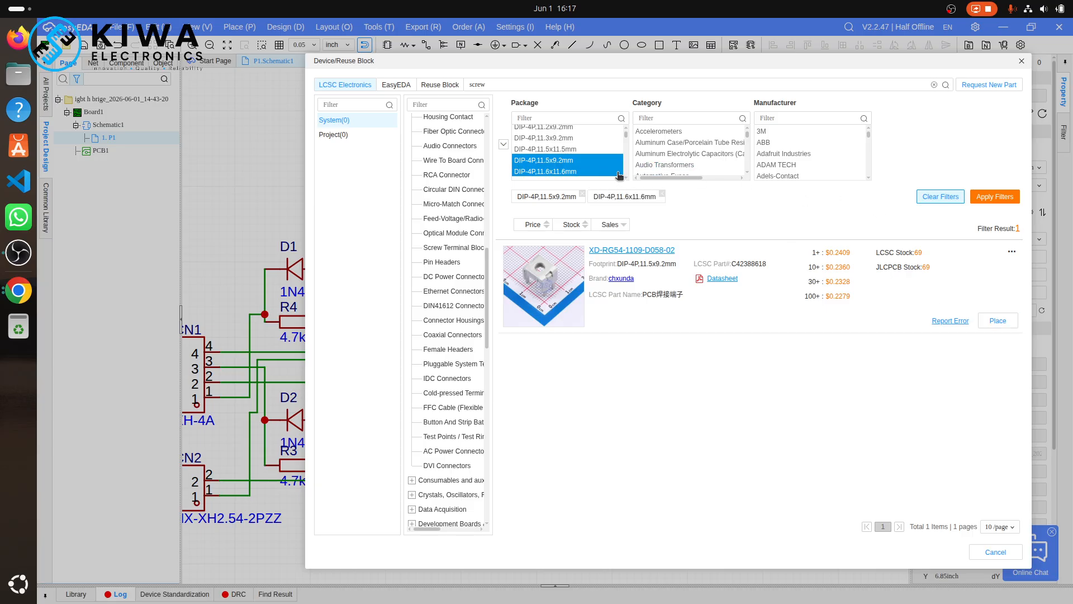
pyautogui.click(580, 161)
pyautogui.scroll(-3, 580, 163)
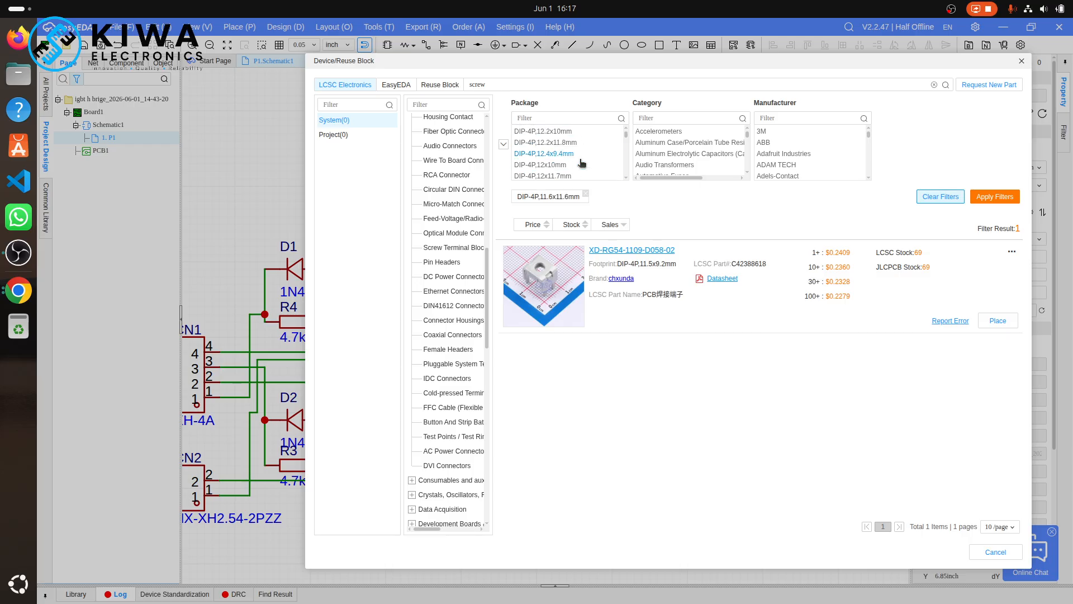
pyautogui.click(992, 195)
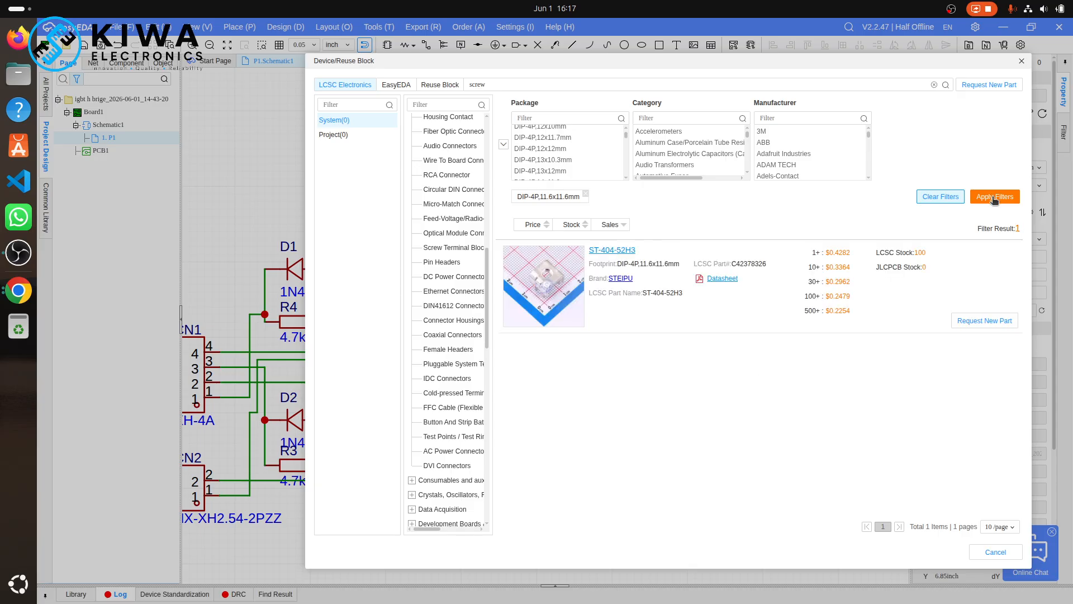
# - Filter the parts list by the package DIP-4P,13x12mm only, removing the DIP-4P,11.6x11.6mm filter
pyautogui.click(550, 171)
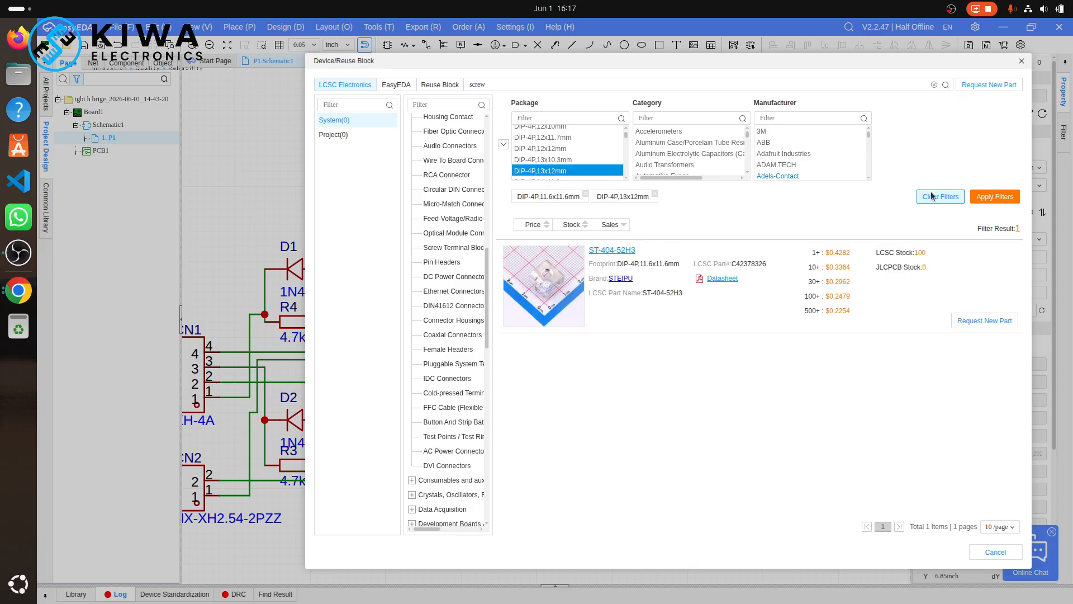
pyautogui.click(985, 200)
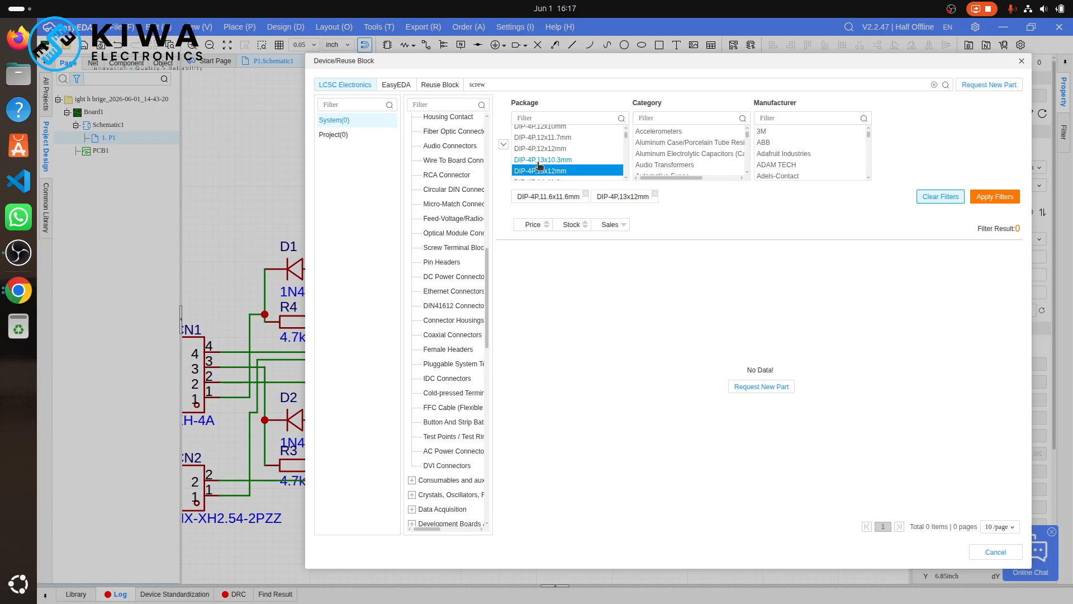
pyautogui.click(586, 195)
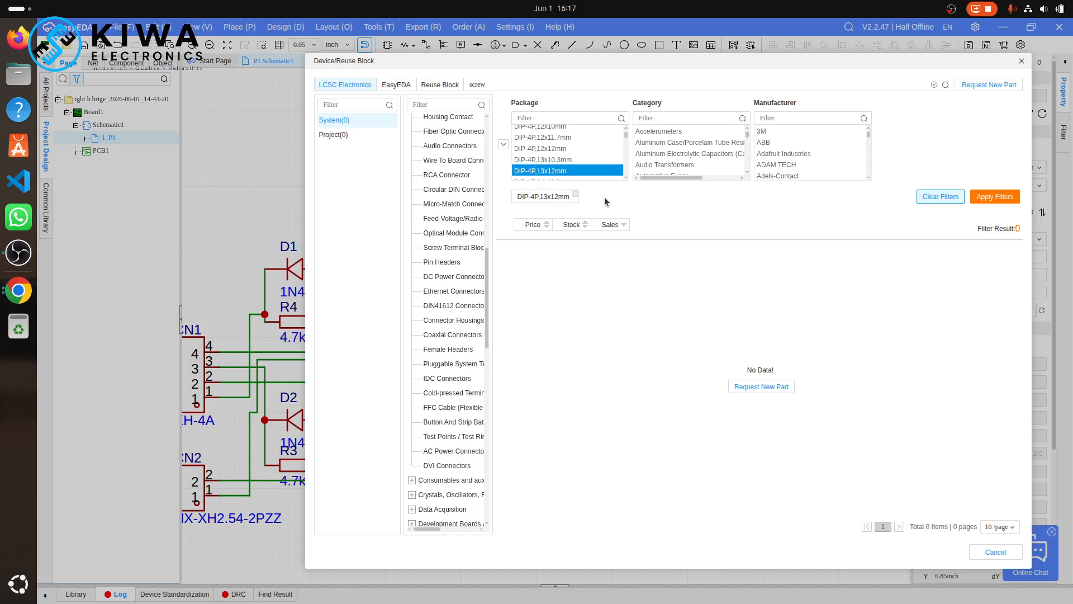
pyautogui.click(1010, 198)
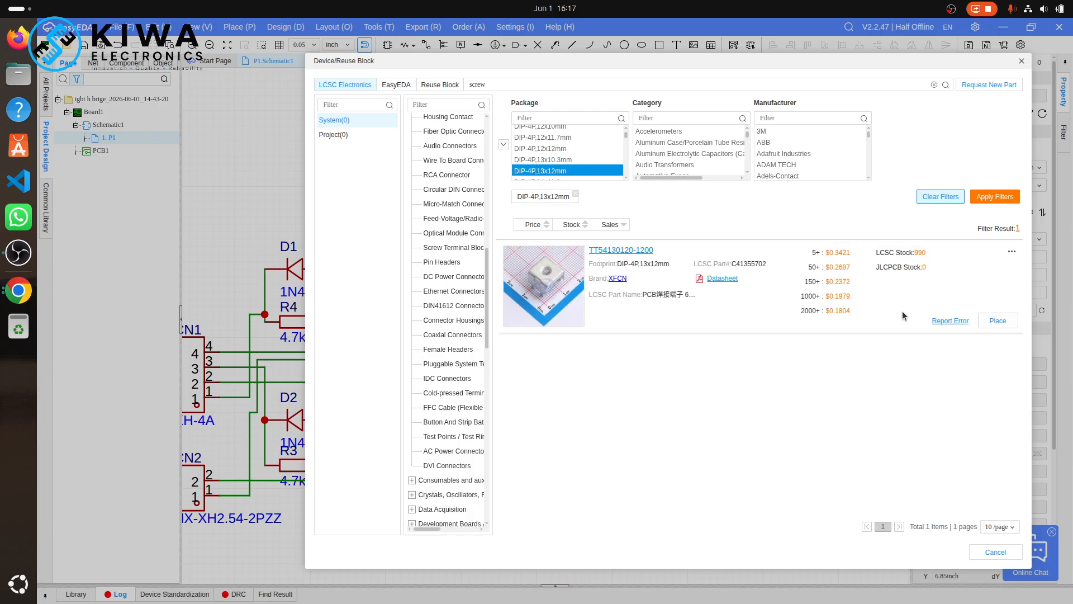
pyautogui.click(998, 320)
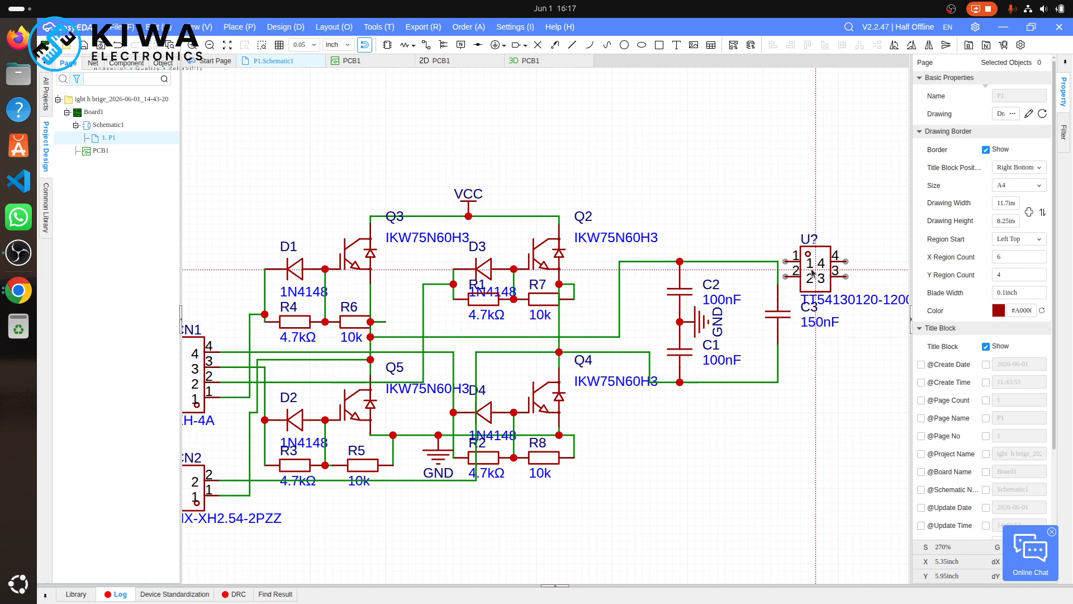
pyautogui.click(804, 274)
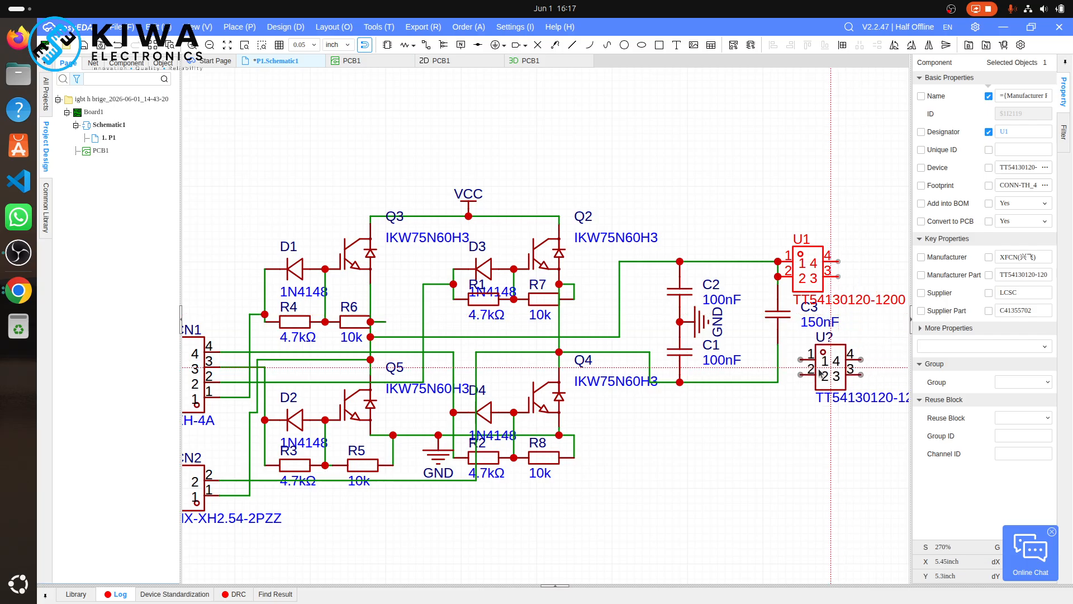
pyautogui.click(801, 382)
pyautogui.press('Escape')
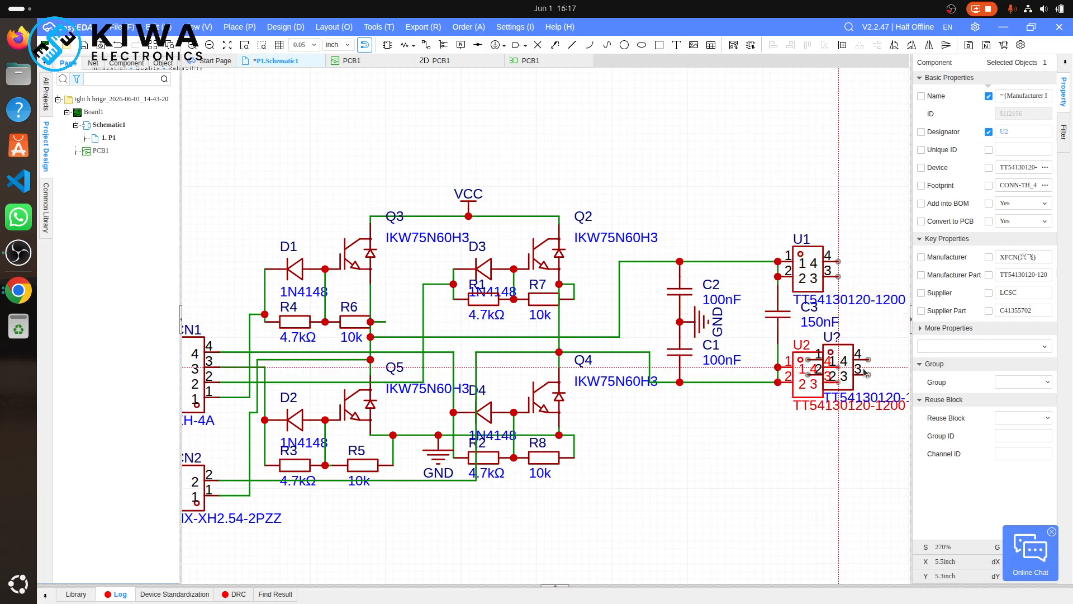
pyautogui.press('Escape')
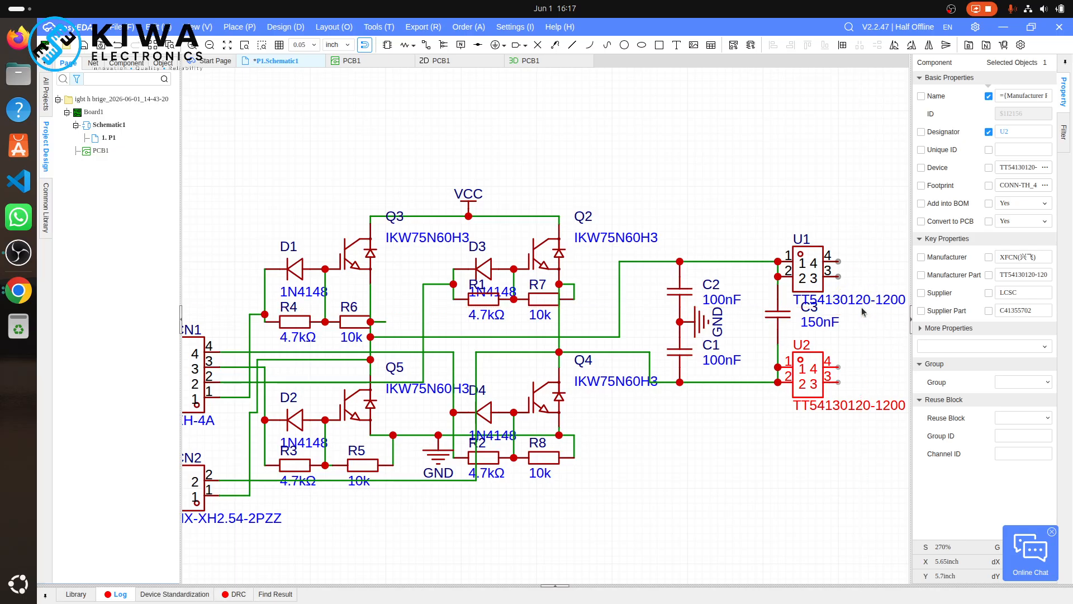
# - Wire pins 3 and 4 of connector U1 together and link them across to the wire joining pins 1 and 2
pyautogui.scroll(2, 840, 266)
pyautogui.click(839, 263)
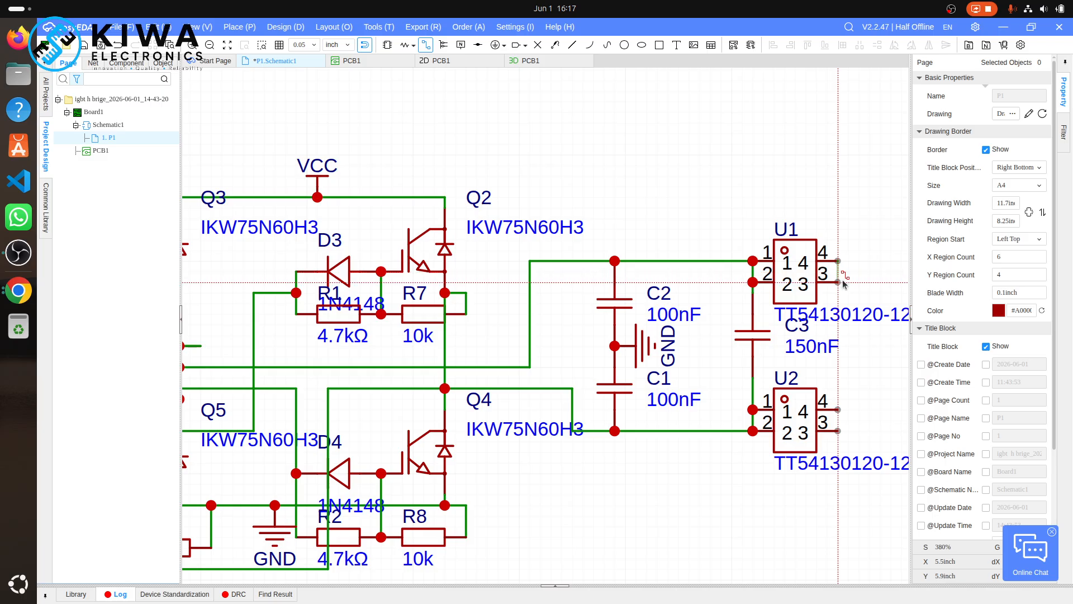
pyautogui.click(838, 283)
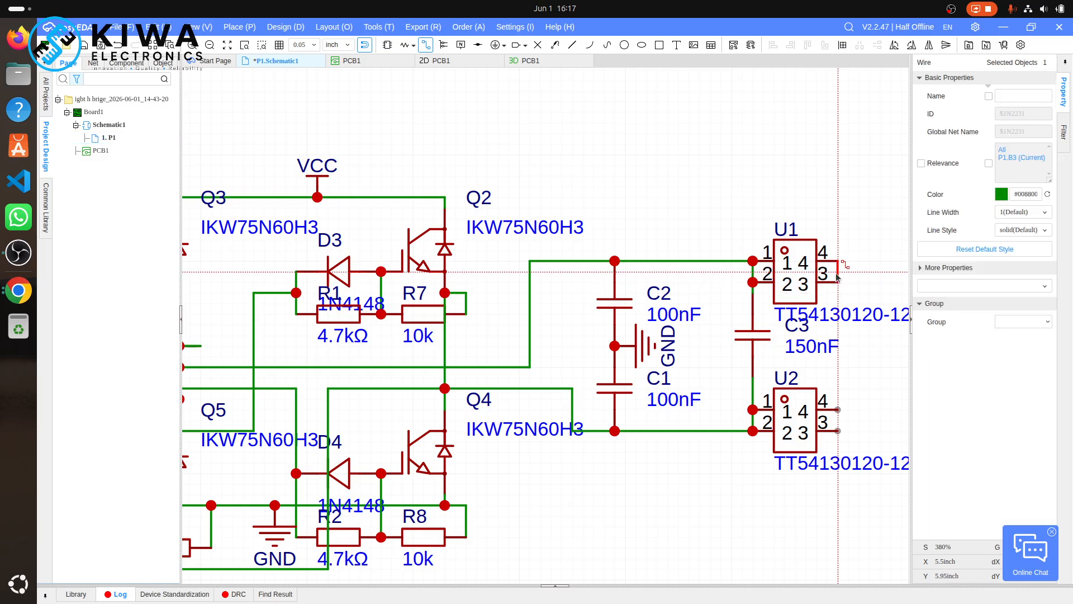
pyautogui.click(838, 274)
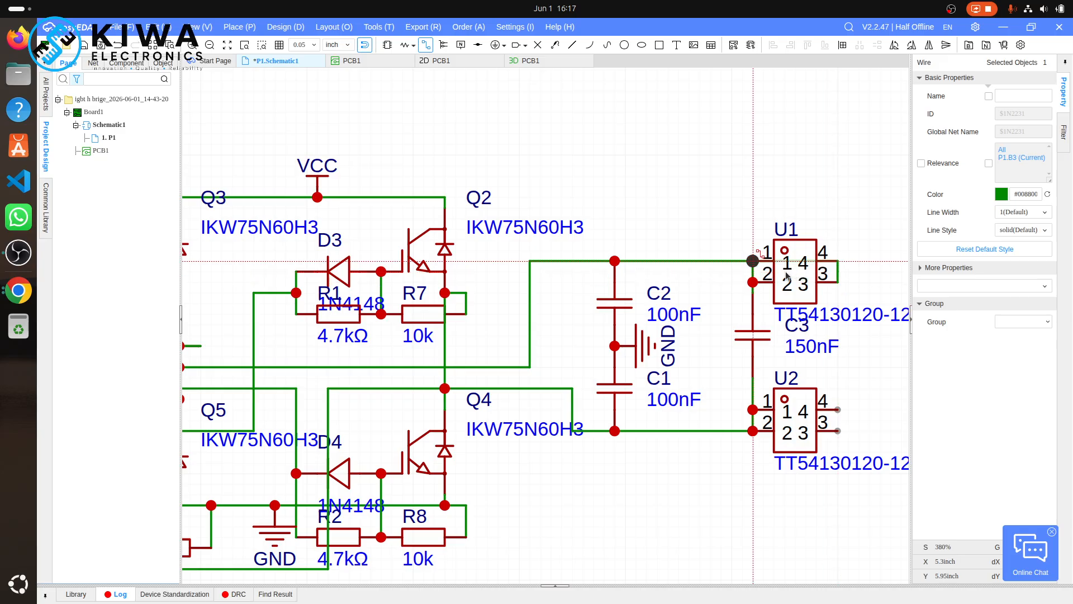
pyautogui.click(753, 282)
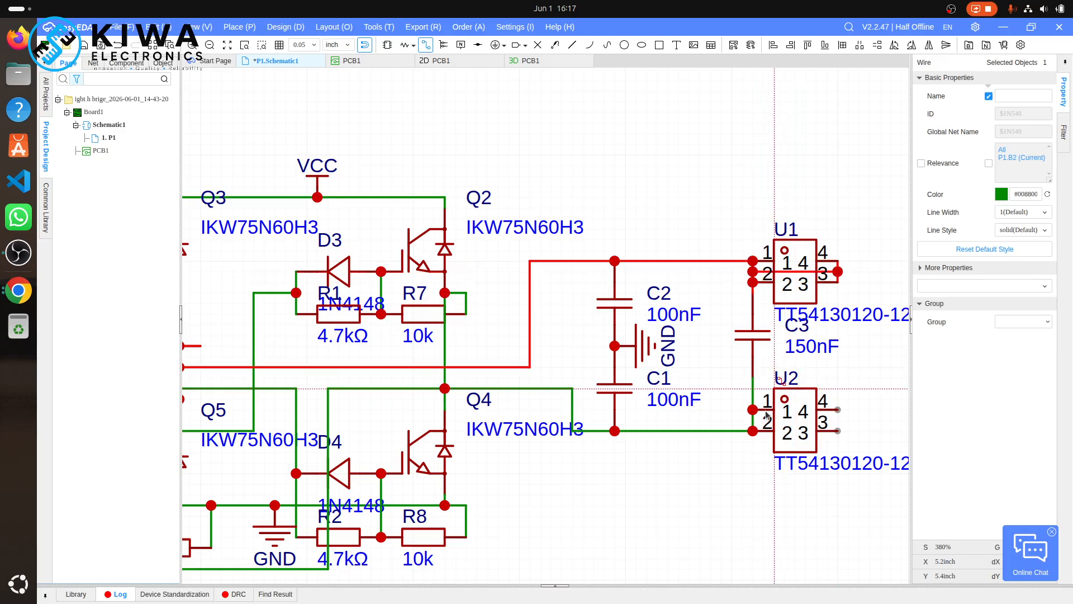
# - Wire pins 3 and 4 of connector U2 together and link them across to the wire joining its pins 1 and 2
pyautogui.click(753, 421)
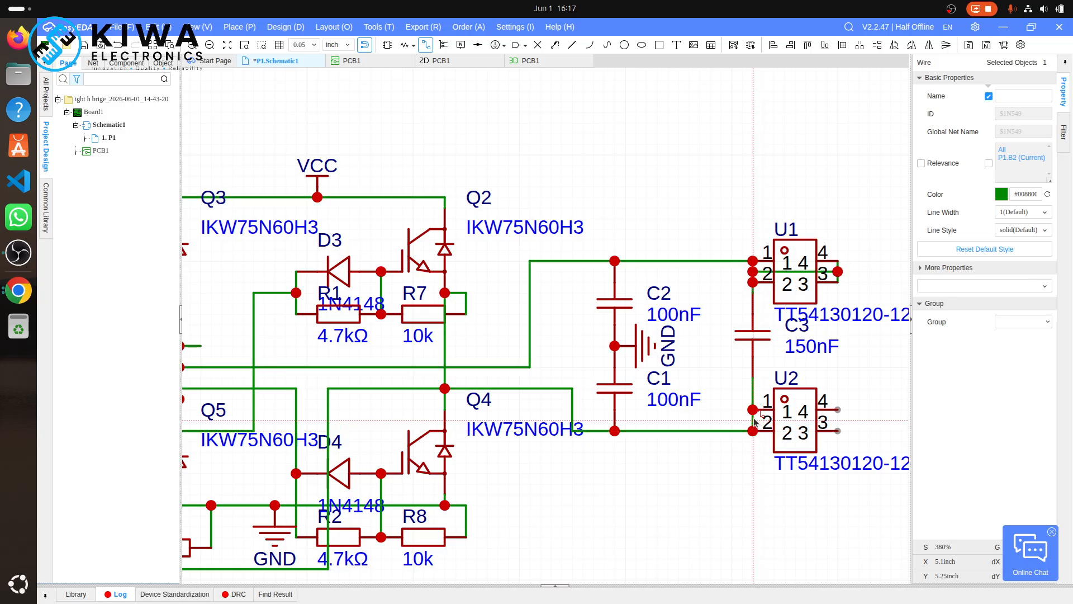
pyautogui.click(838, 410)
pyautogui.click(838, 421)
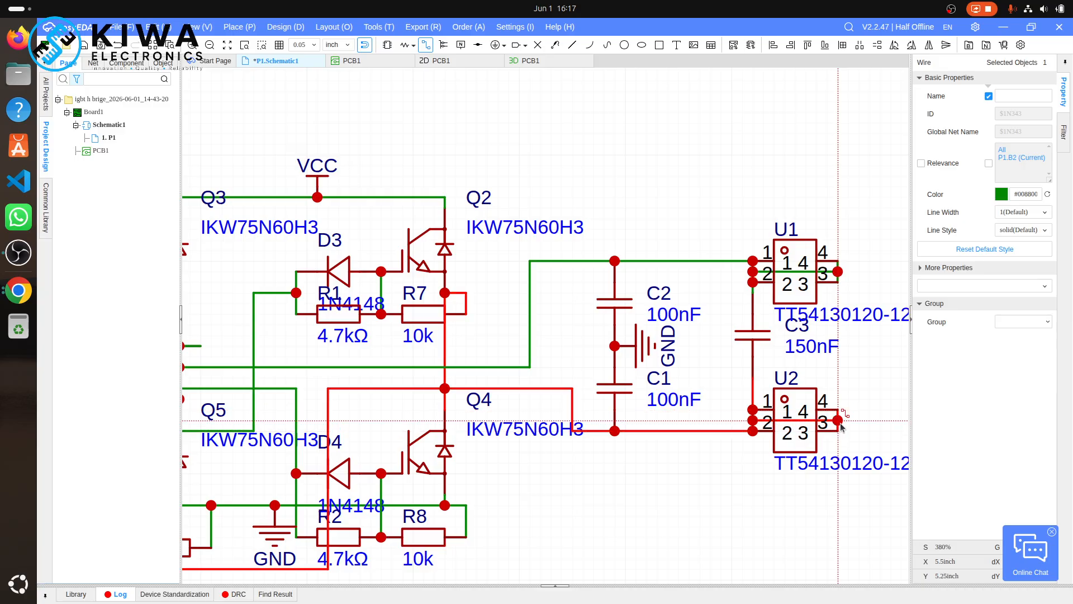
pyautogui.rightClick(859, 378)
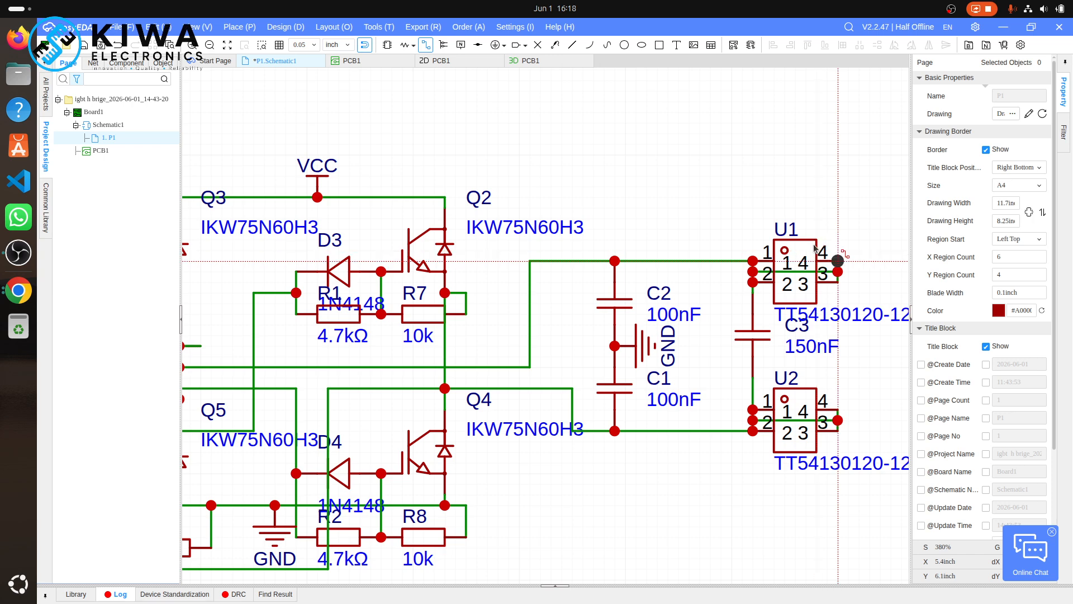
pyautogui.click(837, 260)
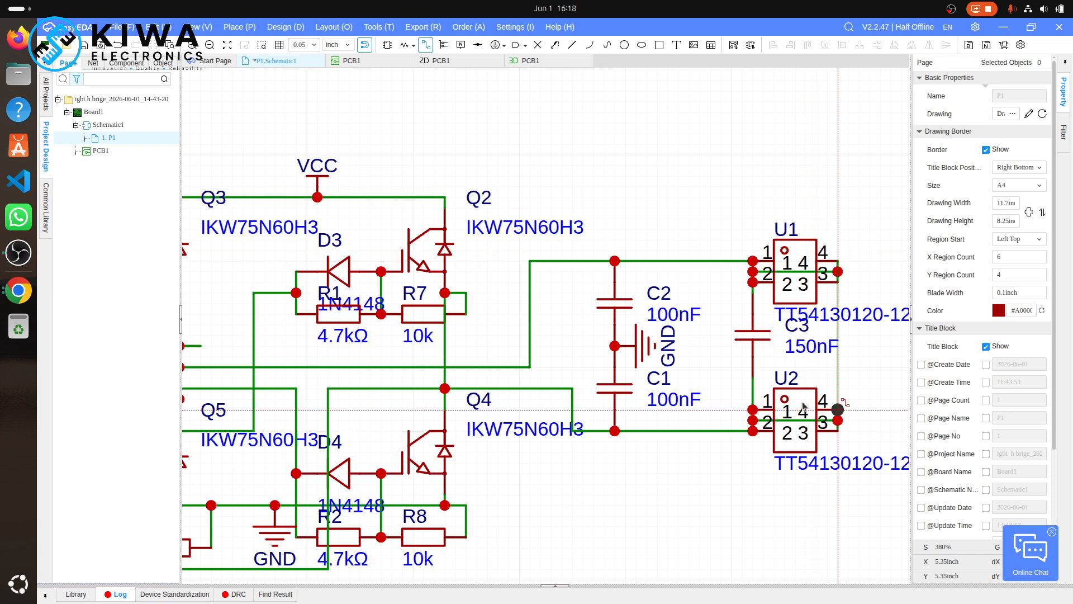
pyautogui.press('Escape')
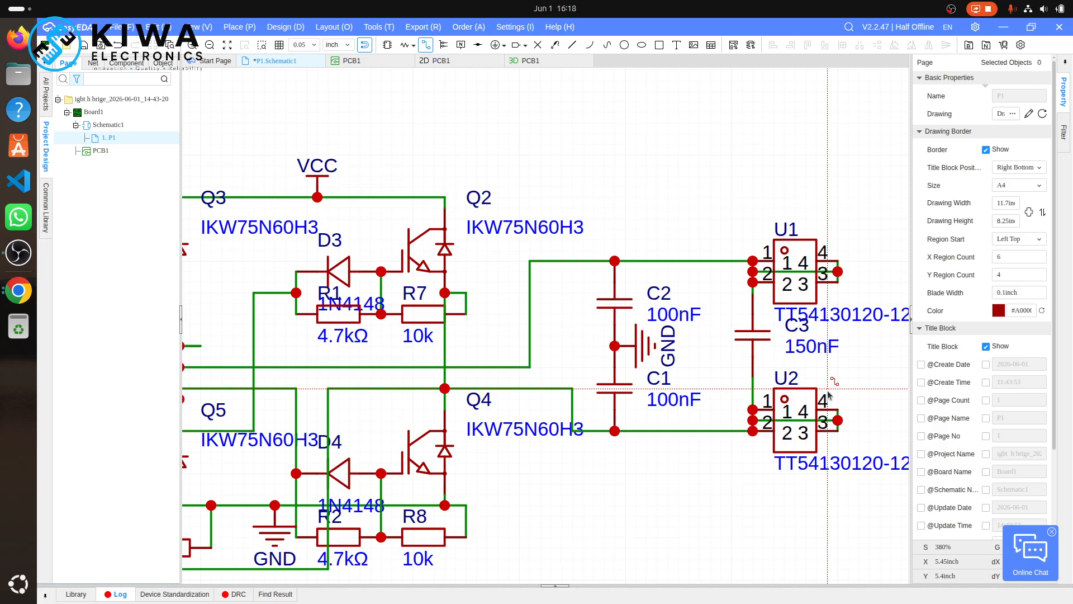
pyautogui.press('Escape')
# - Copy connector U2 and paste one copy rotated onto the VCC rail and one unrotated below resistor R8
pyautogui.click(806, 393)
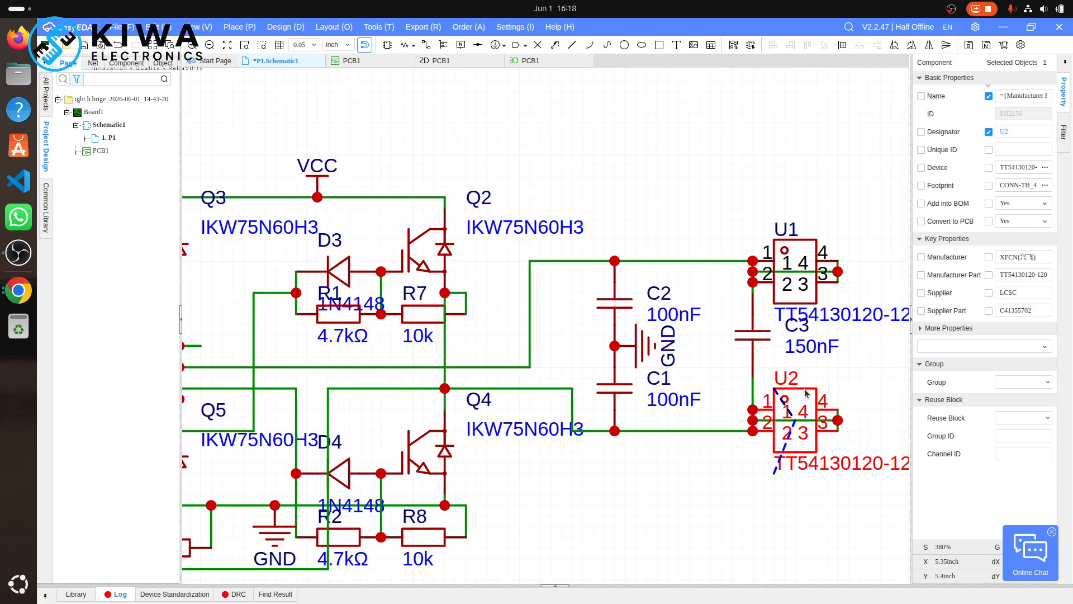
pyautogui.hotkey('ctrl', 'c')
pyautogui.scroll(-5, 806, 393)
pyautogui.scroll(3, 806, 393)
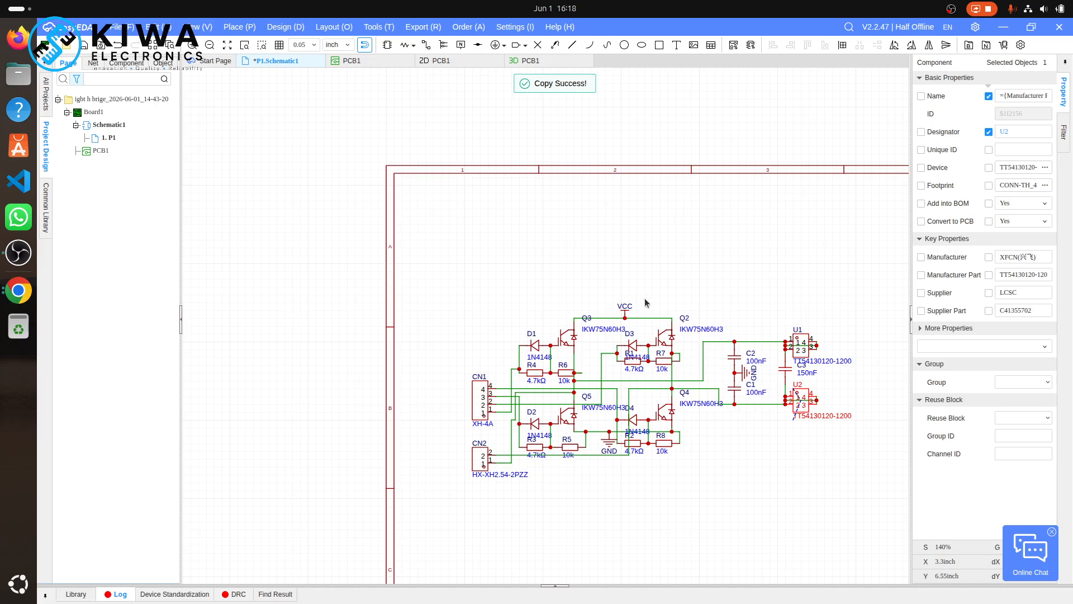
pyautogui.scroll(2, 646, 302)
pyautogui.hotkey('ctrl', 'v')
pyautogui.press('space')
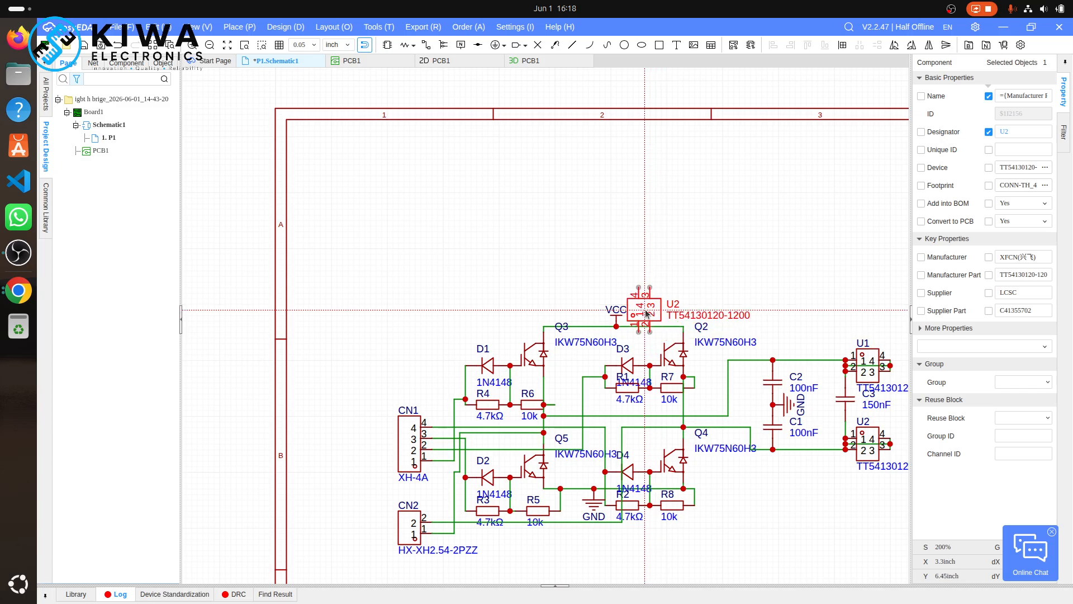
pyautogui.click(645, 308)
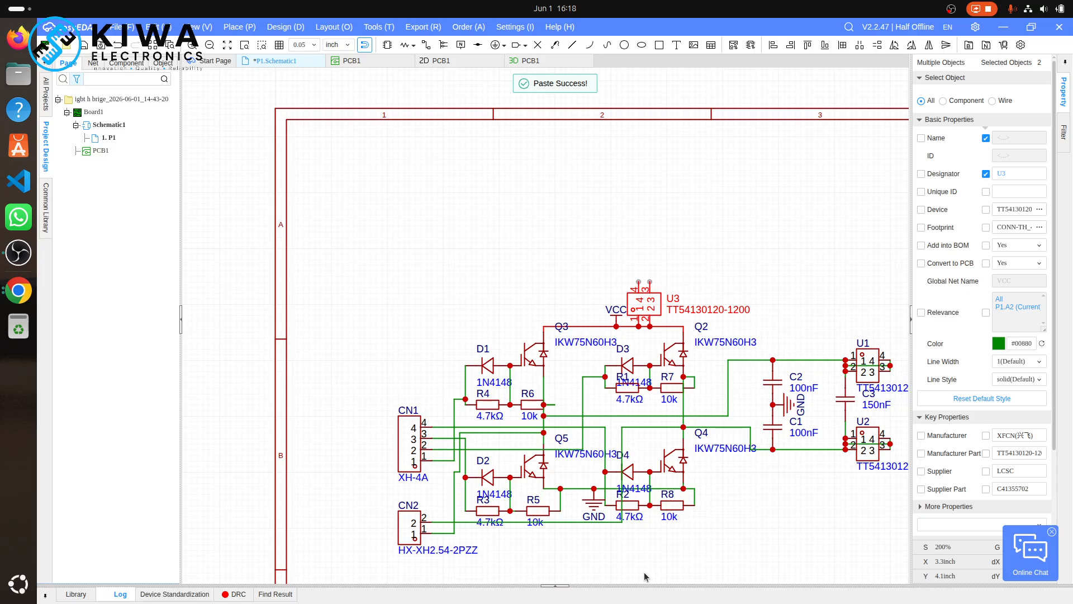
pyautogui.hotkey('ctrl', 'v')
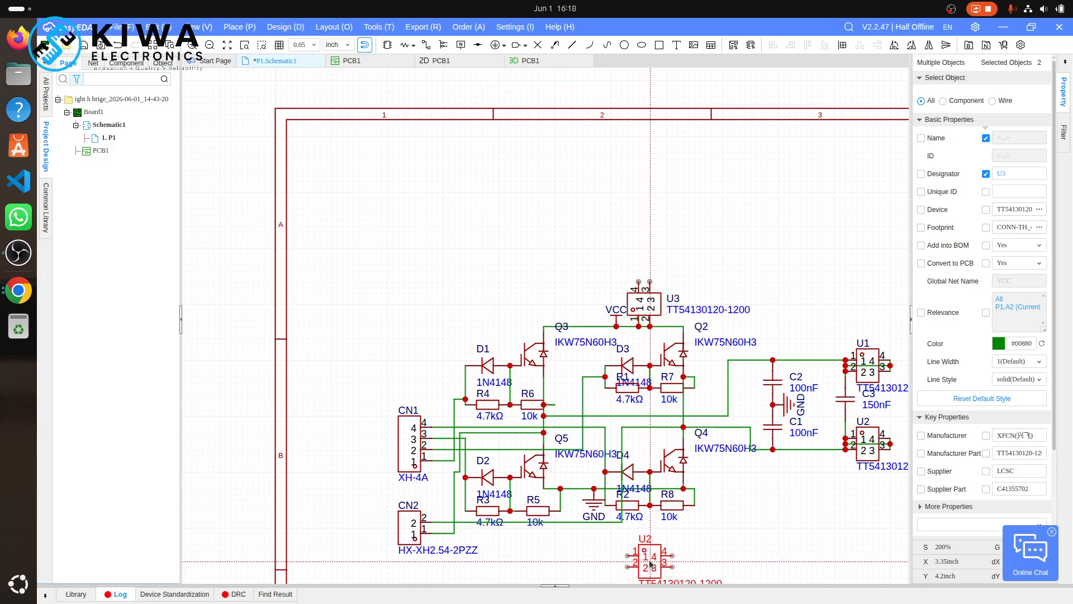
pyautogui.click(650, 565)
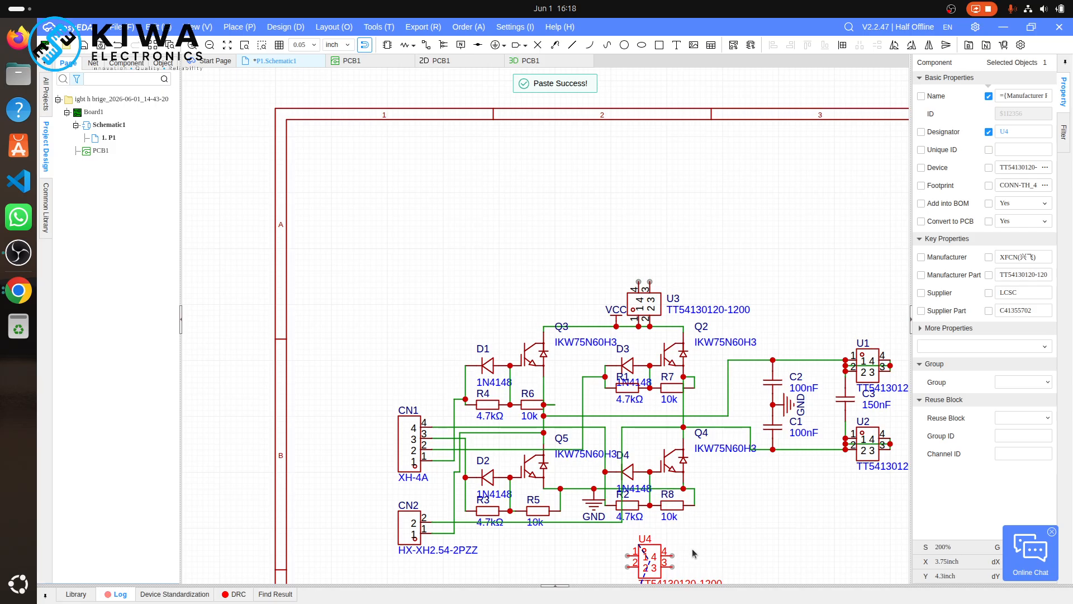
# - Wire pin 1 of connector U4 straight across to its pin 4
pyautogui.scroll(5, 696, 509)
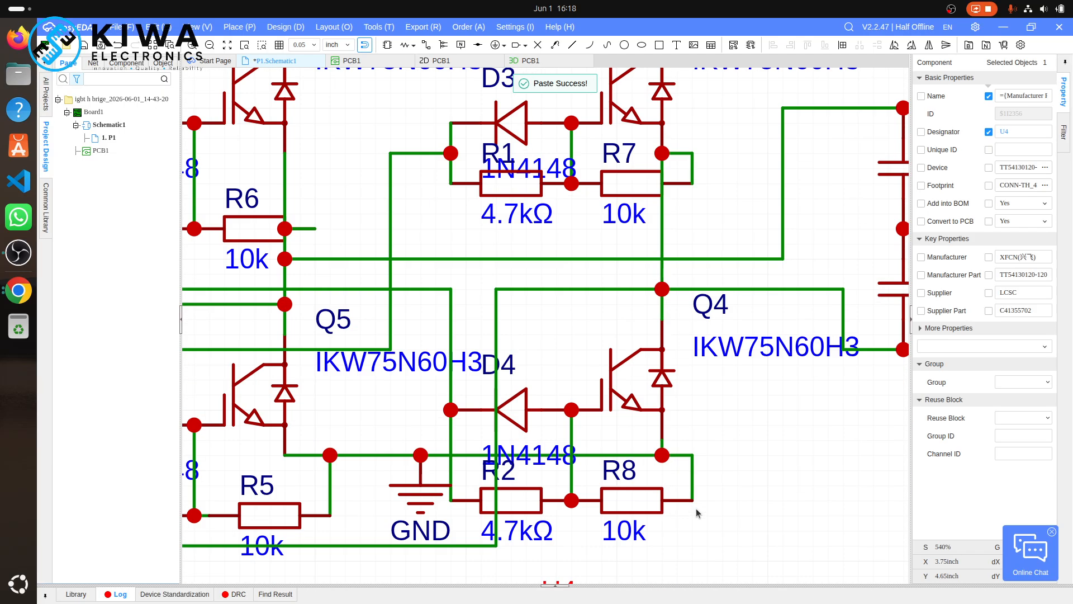
pyautogui.scroll(-3, 696, 508)
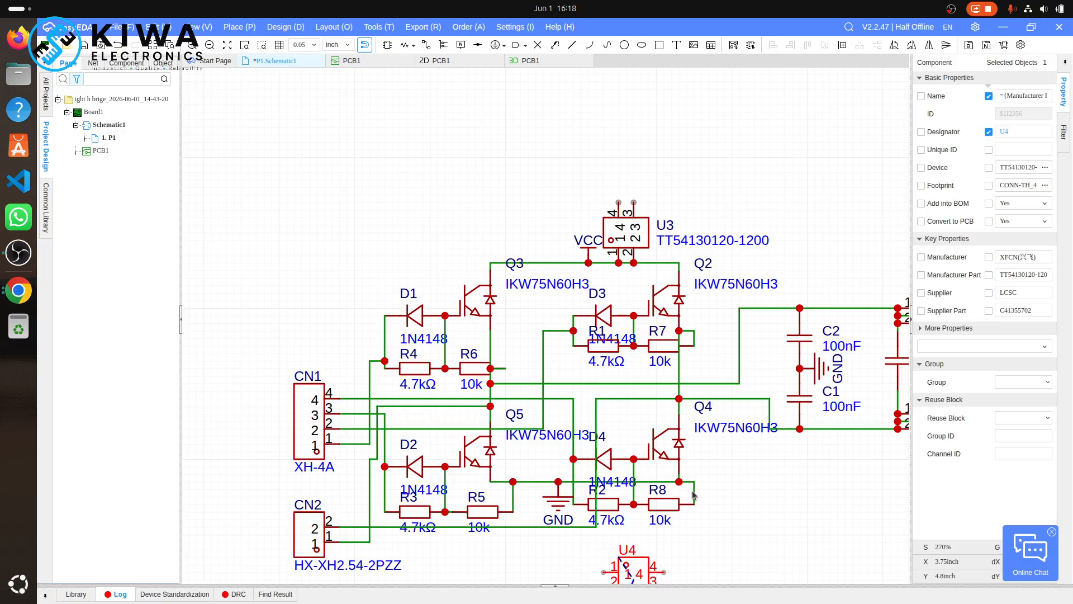
pyautogui.click(694, 493)
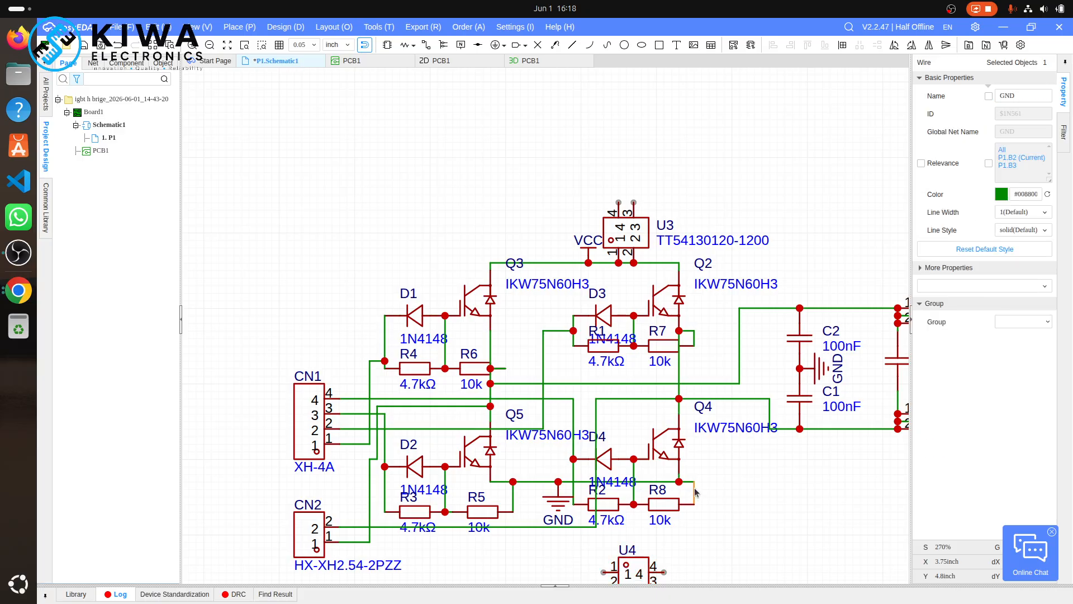
pyautogui.hotkey('alt', 'w')
pyautogui.click(603, 575)
pyautogui.scroll(-4, 603, 575)
pyautogui.scroll(1, 602, 574)
pyautogui.scroll(3, 603, 577)
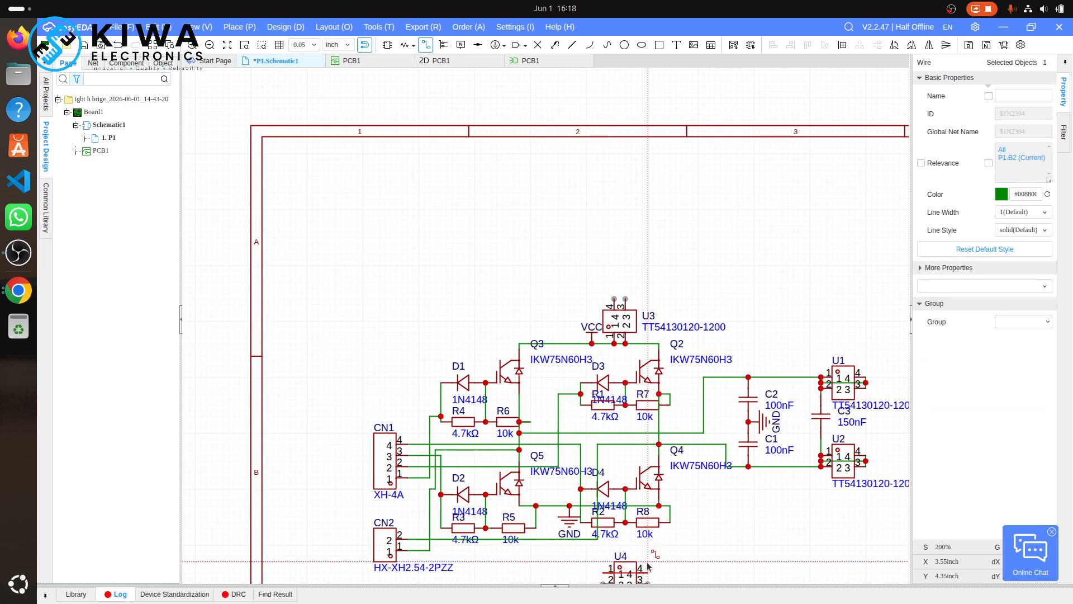
pyautogui.scroll(4, 647, 567)
pyautogui.scroll(-8, 647, 568)
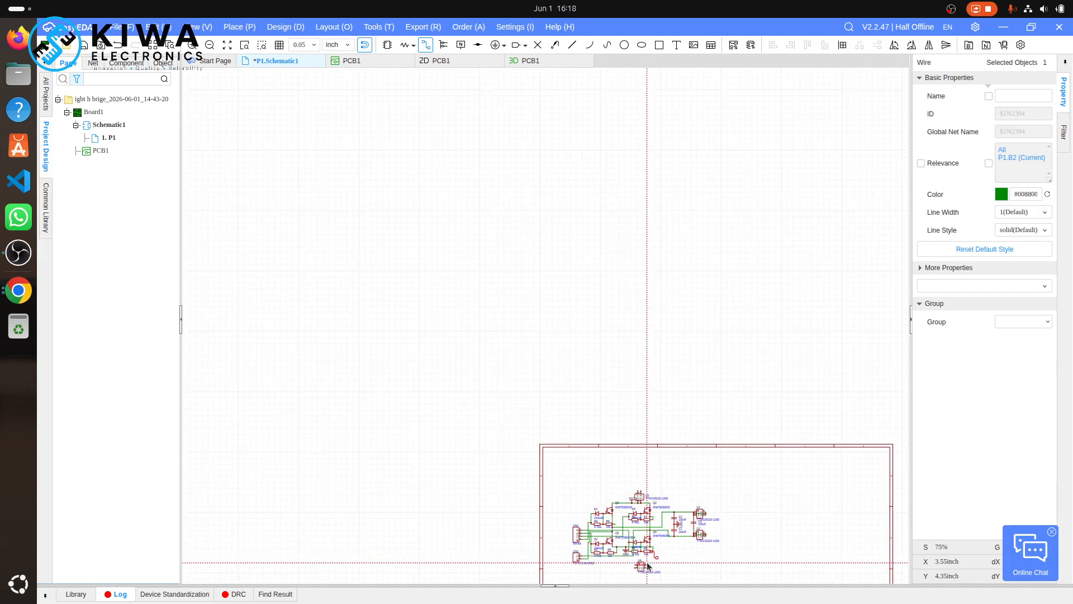
pyautogui.scroll(8, 645, 572)
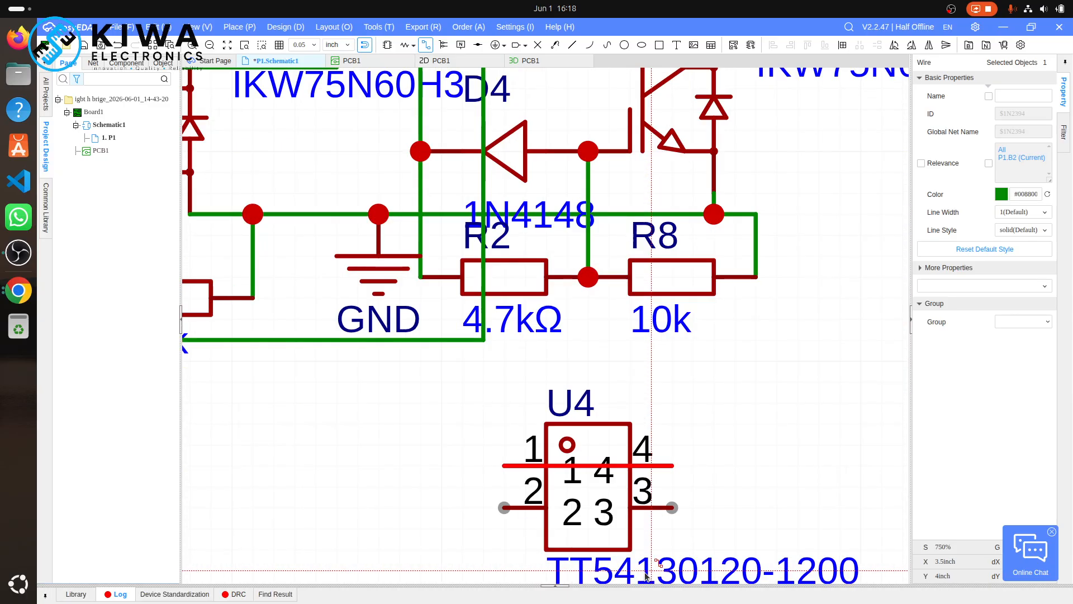
# - Join pin 3 to pin 4 and pin 2 to pin 1 on connector U4 with short wires
pyautogui.click(672, 508)
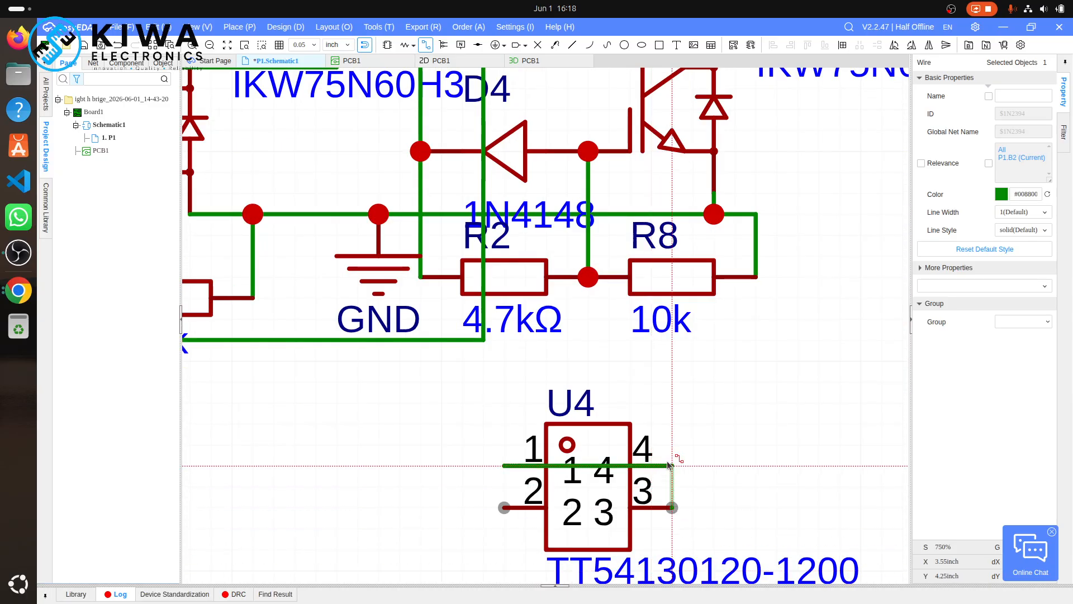
pyautogui.click(673, 466)
pyautogui.click(504, 508)
pyautogui.click(504, 466)
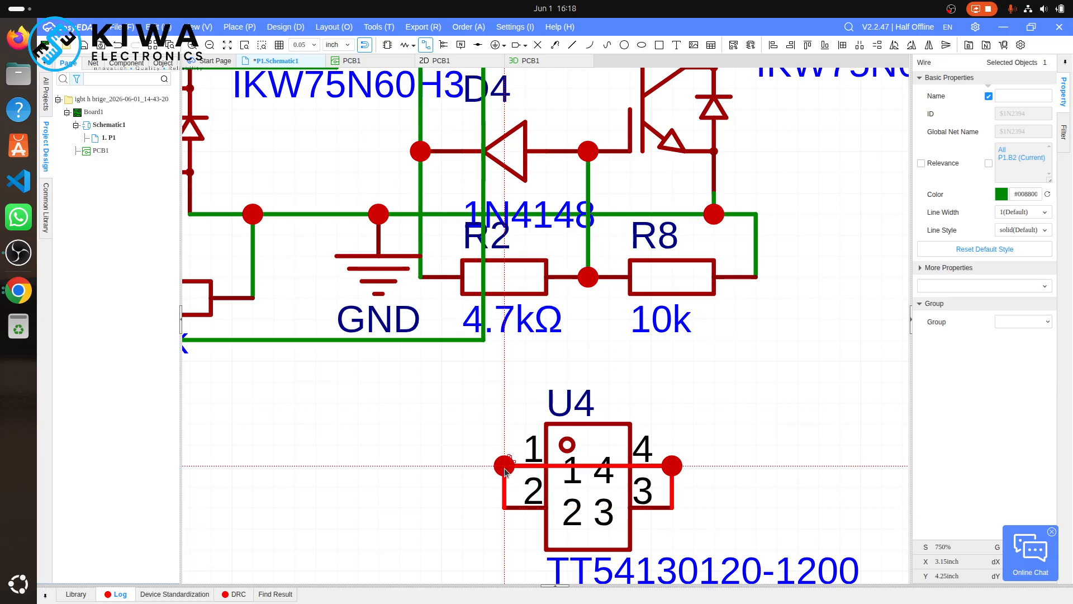
# - Wire the joined pins of connector U4 from pin 1 up to the ground rail beside the GND symbol
pyautogui.click(337, 423)
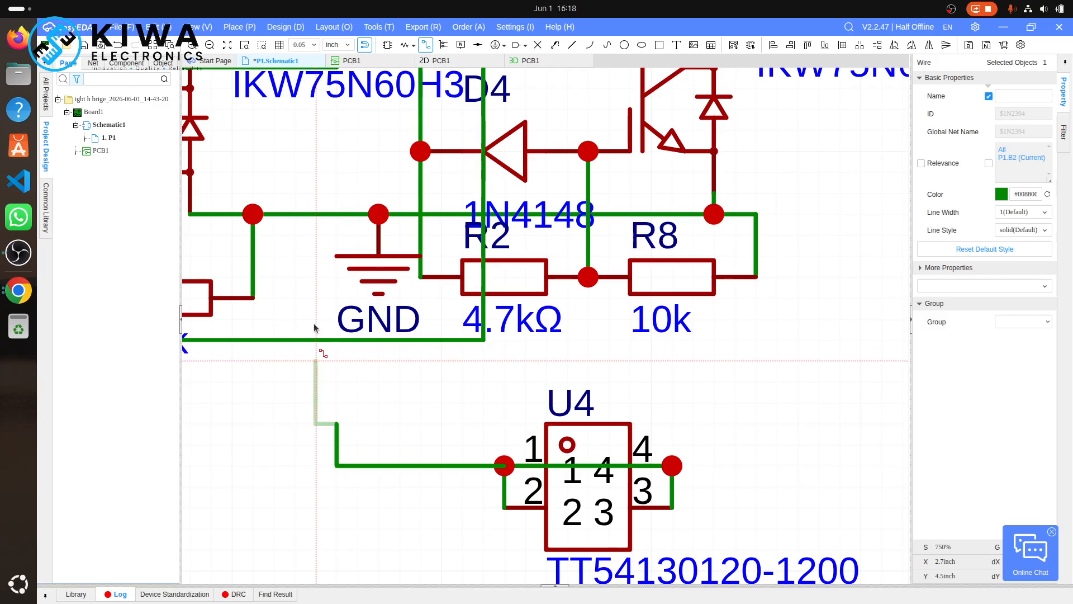
pyautogui.click(316, 215)
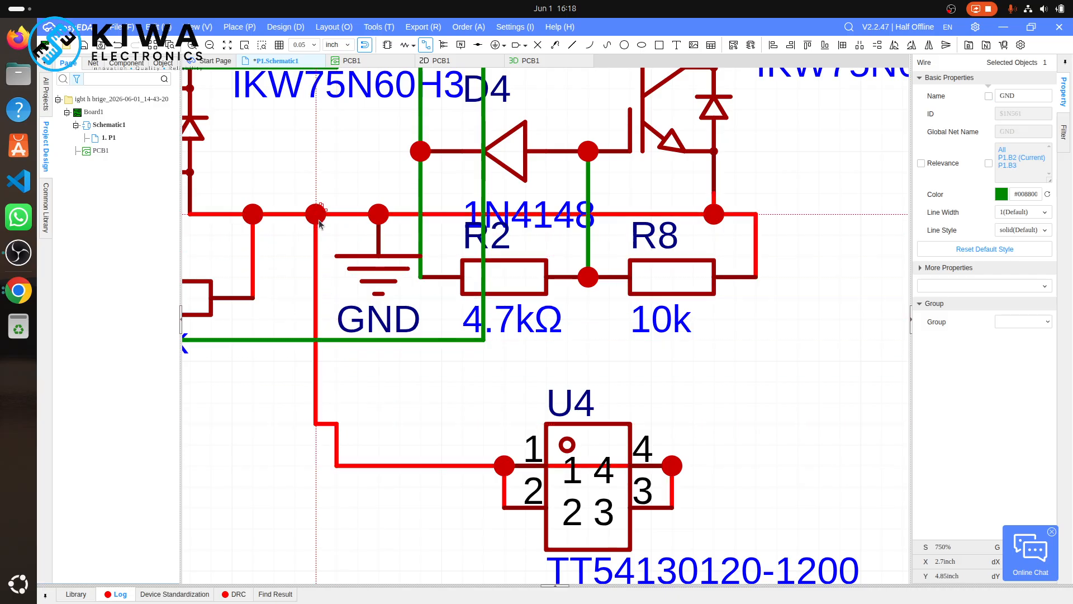
pyautogui.rightClick(711, 427)
# - Copy connector U4 with its pin wiring and paste it rotated above the VCC rail, its lead wire ending on the rail
pyautogui.moveTo(718, 369); pyautogui.dragTo(503, 589)
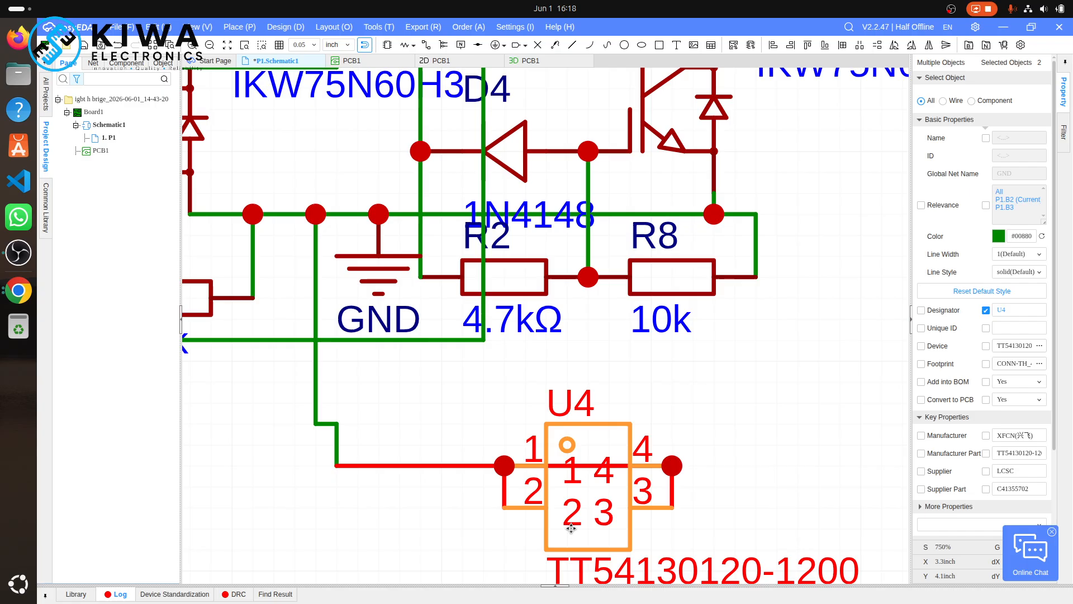
pyautogui.hotkey('ctrl', 'c')
pyautogui.scroll(-8, 571, 530)
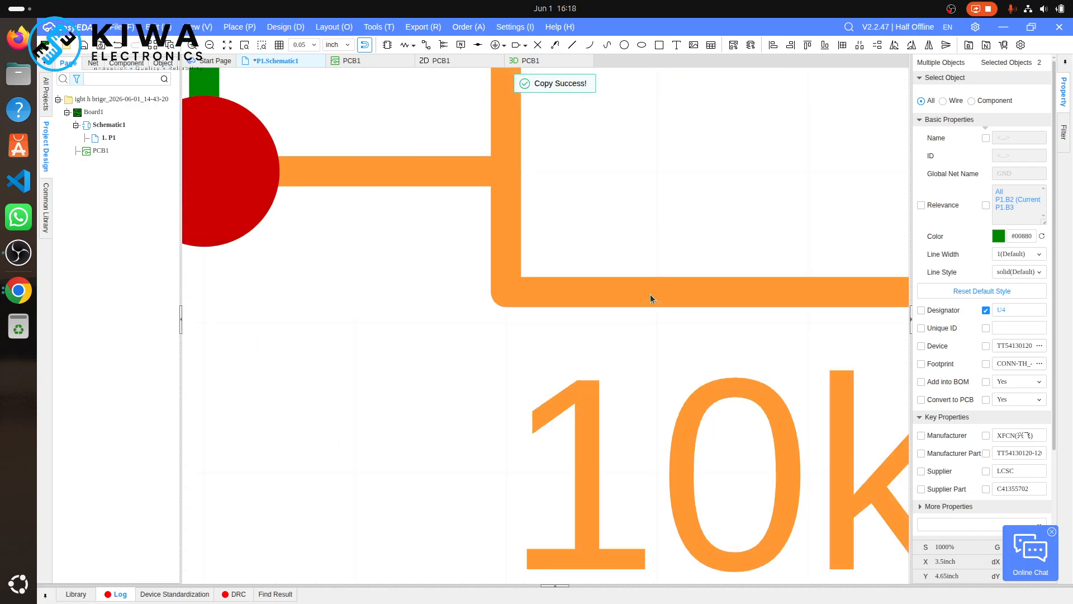
pyautogui.scroll(8, 652, 146)
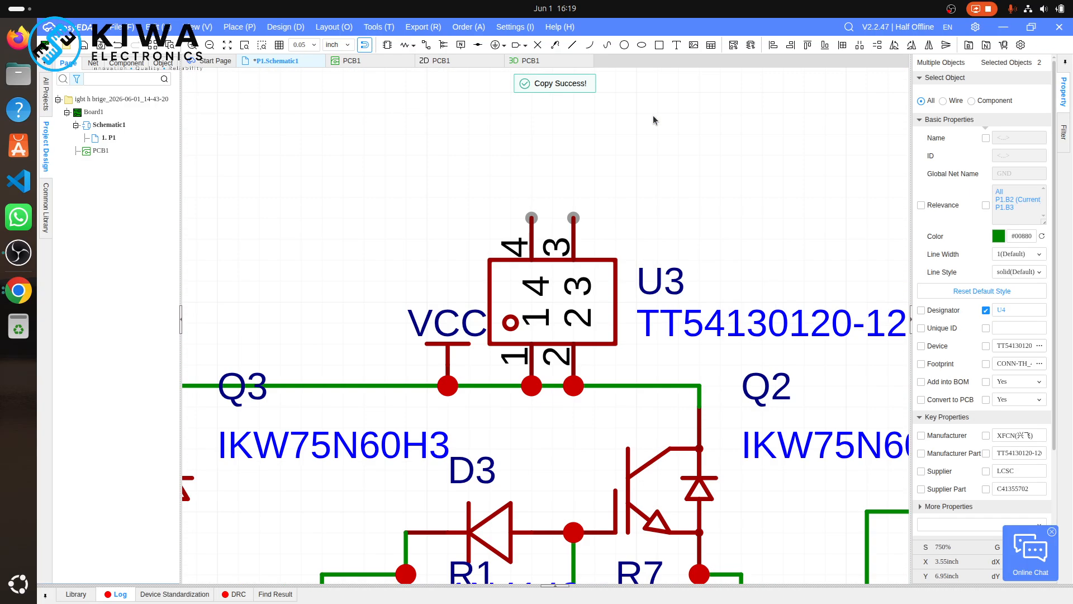
pyautogui.press('space')
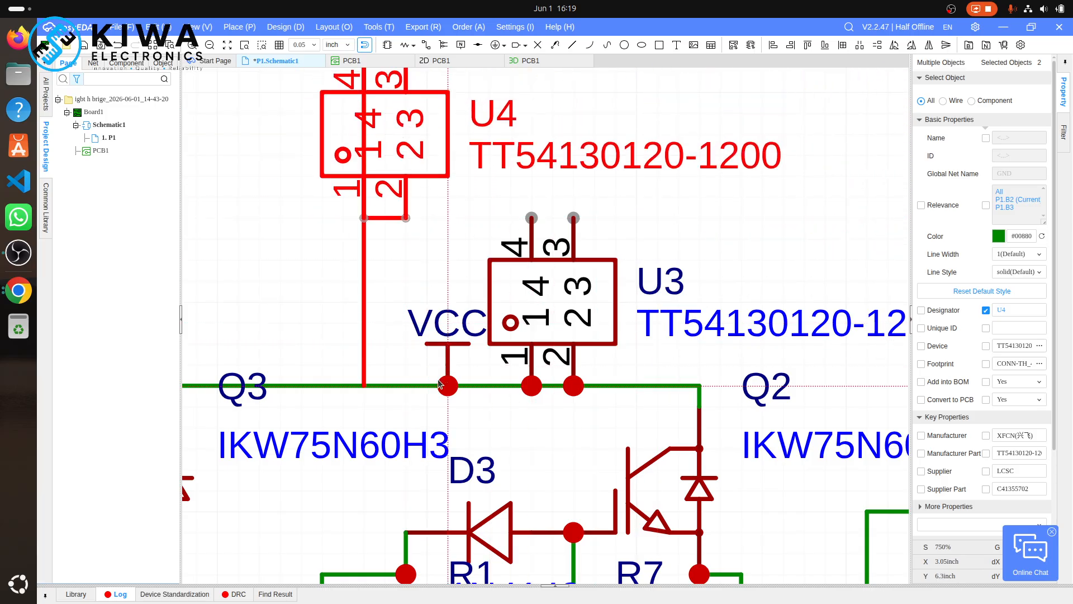
pyautogui.click(439, 386)
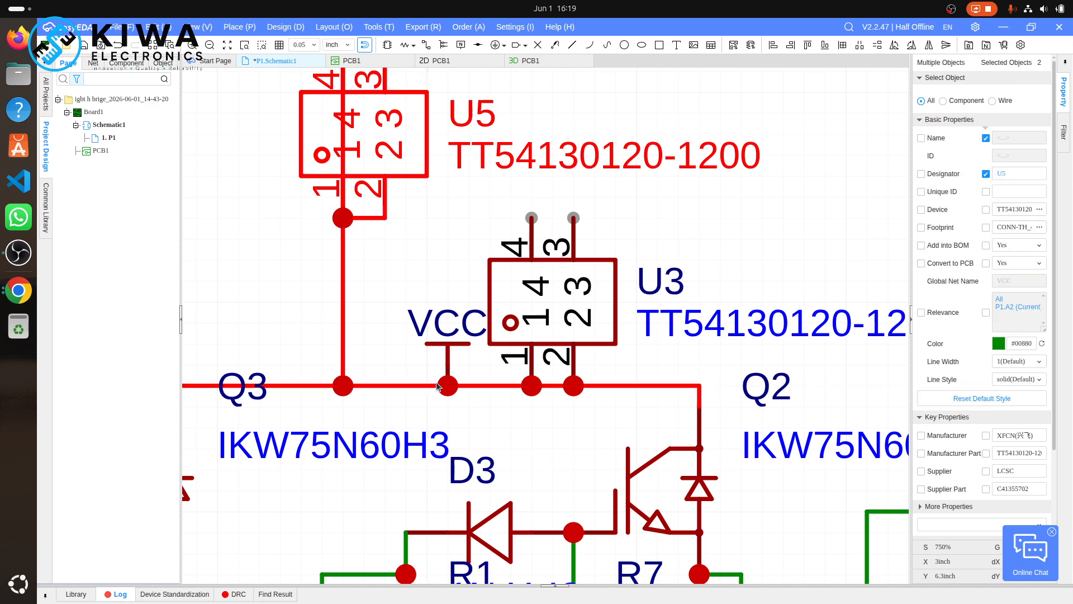
# - Delete the unwired connector U3 from the VCC rail
pyautogui.click(535, 318)
pyautogui.click(606, 268)
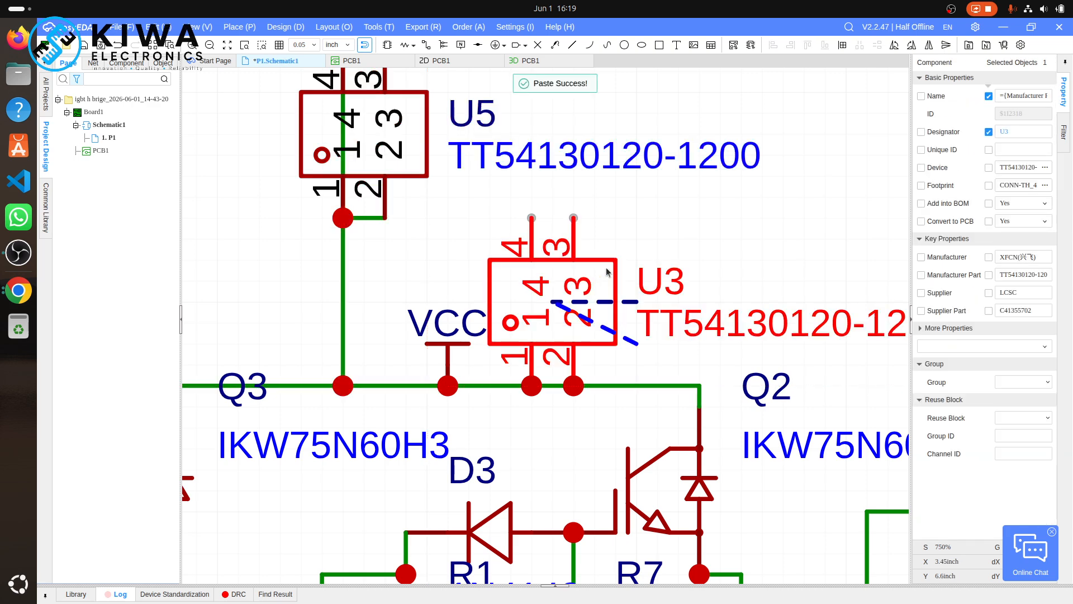
pyautogui.press('Delete')
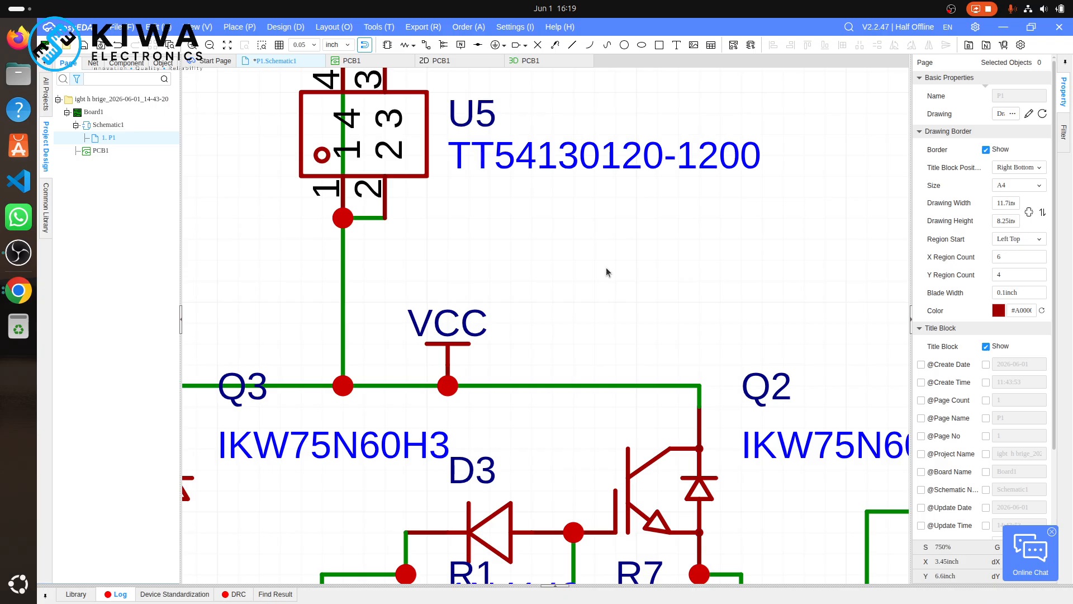
# - Set the designator of the pasted connector above the VCC rail to vcc
pyautogui.click(467, 119)
pyautogui.doubleClick(466, 119)
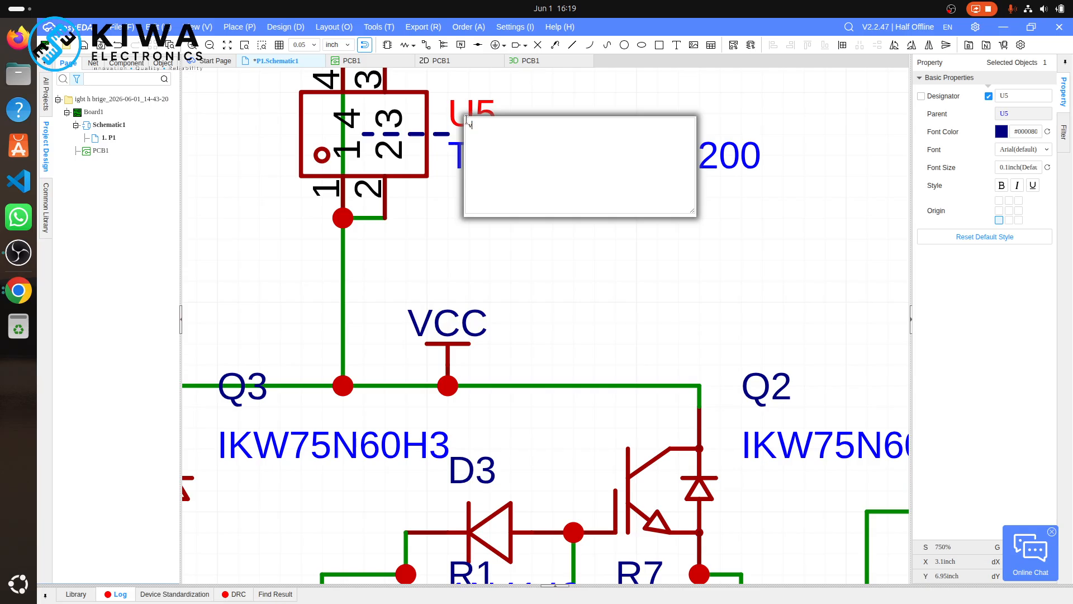
pyautogui.press('Return')
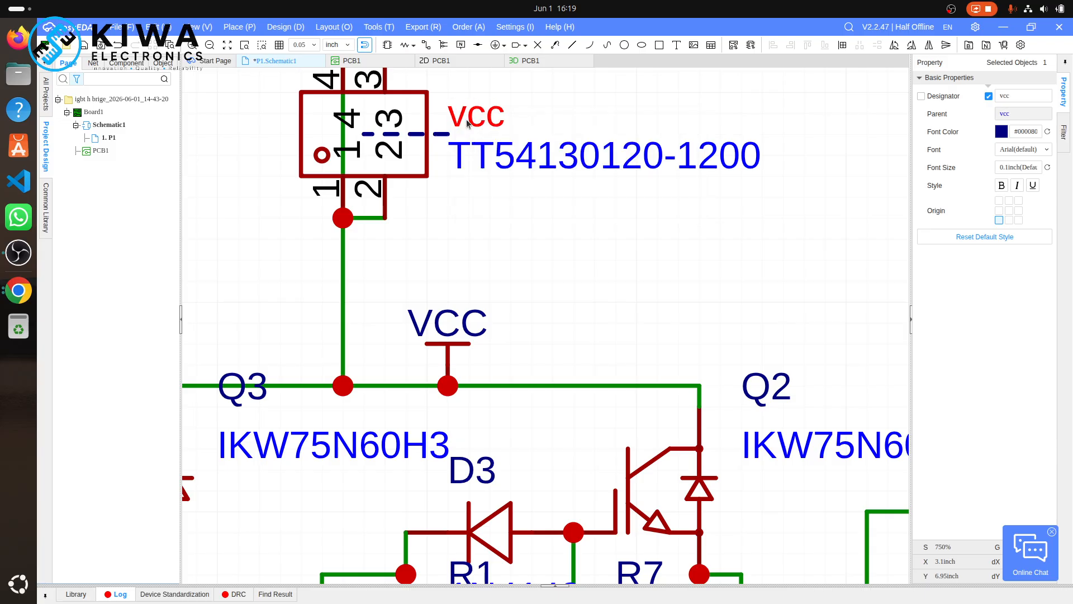
# - Save the schematic and set the name text of connector U4 to GND
pyautogui.scroll(-10, 467, 123)
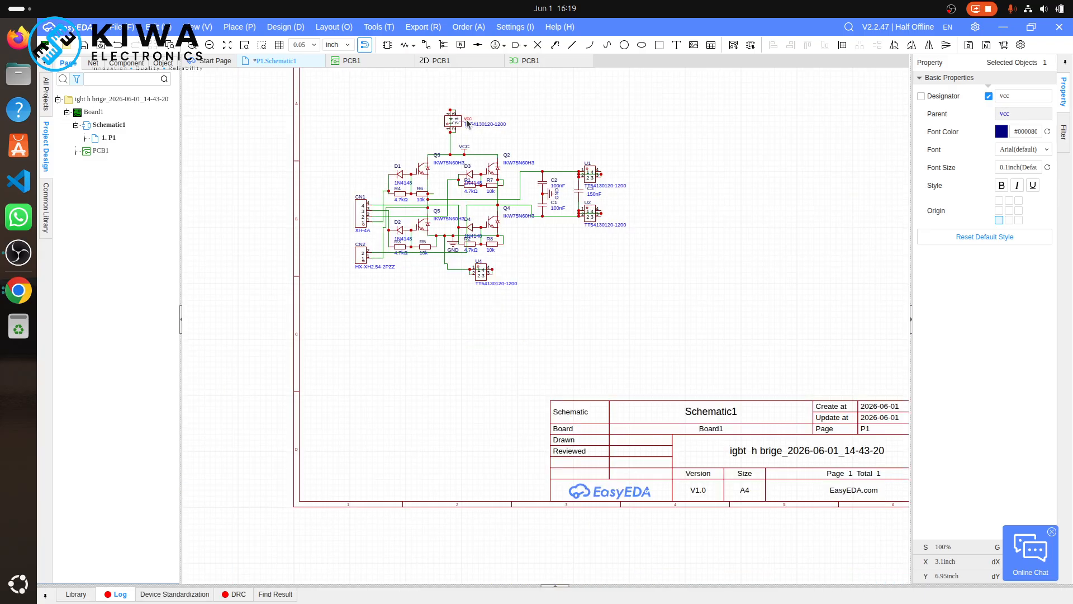
pyautogui.click(479, 274)
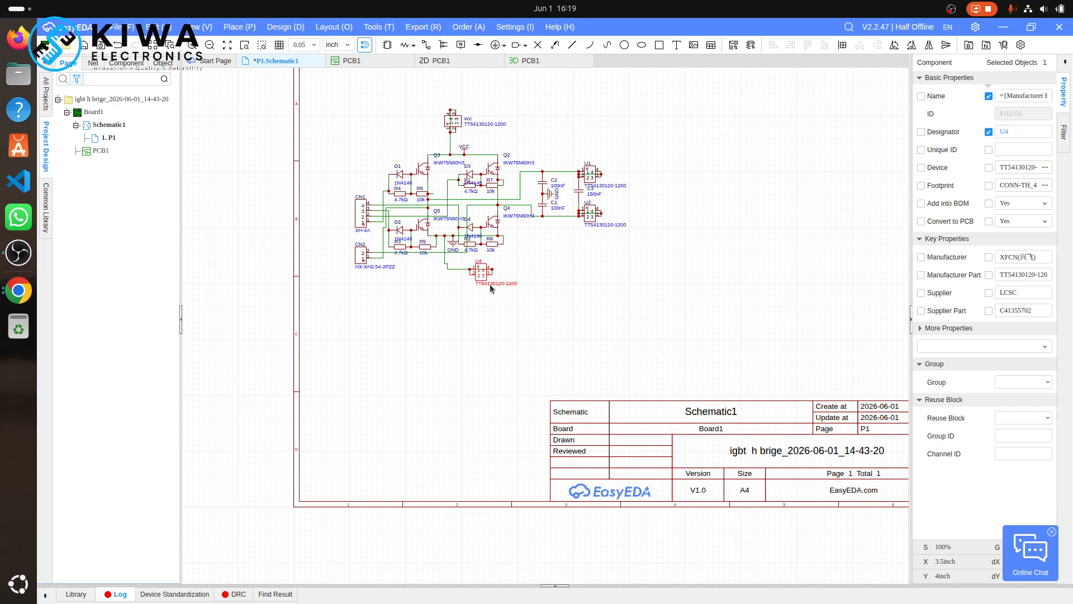
pyautogui.hotkey('ctrl', 's')
pyautogui.doubleClick(491, 286)
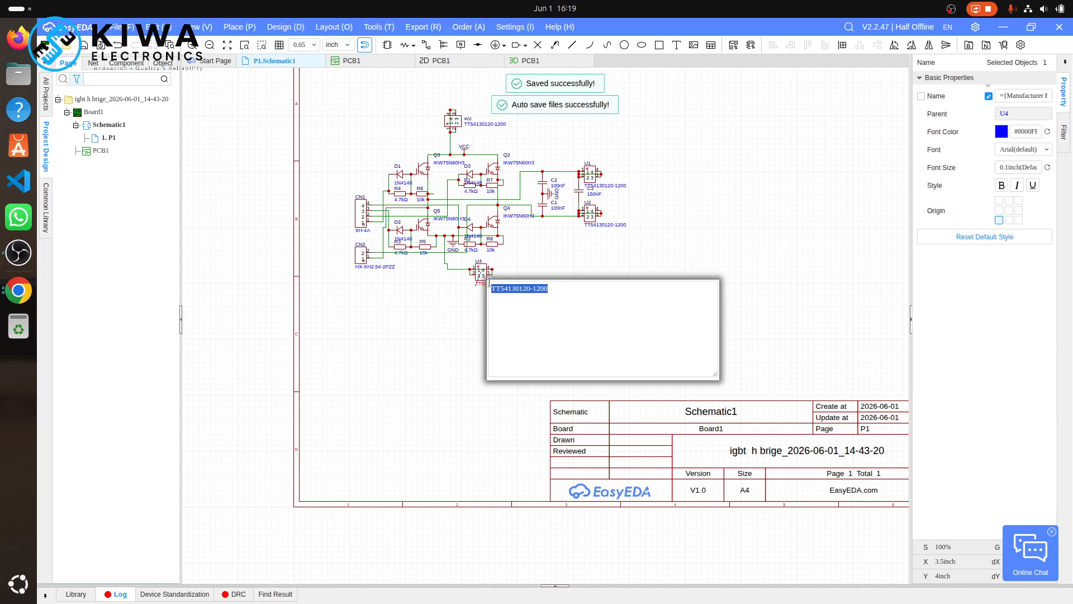
pyautogui.write('gnd')
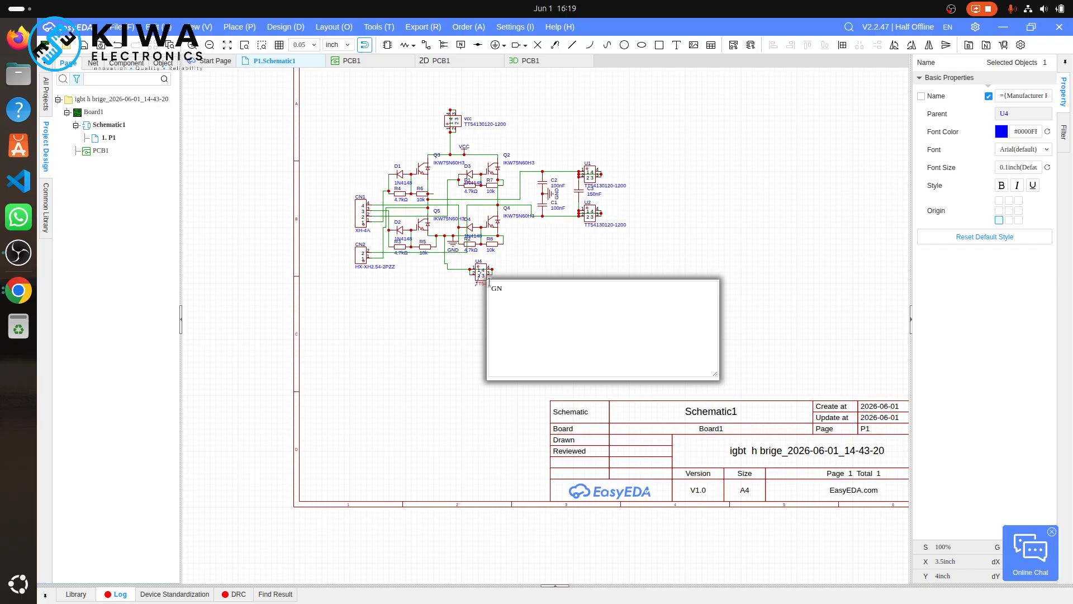
pyautogui.press('Return')
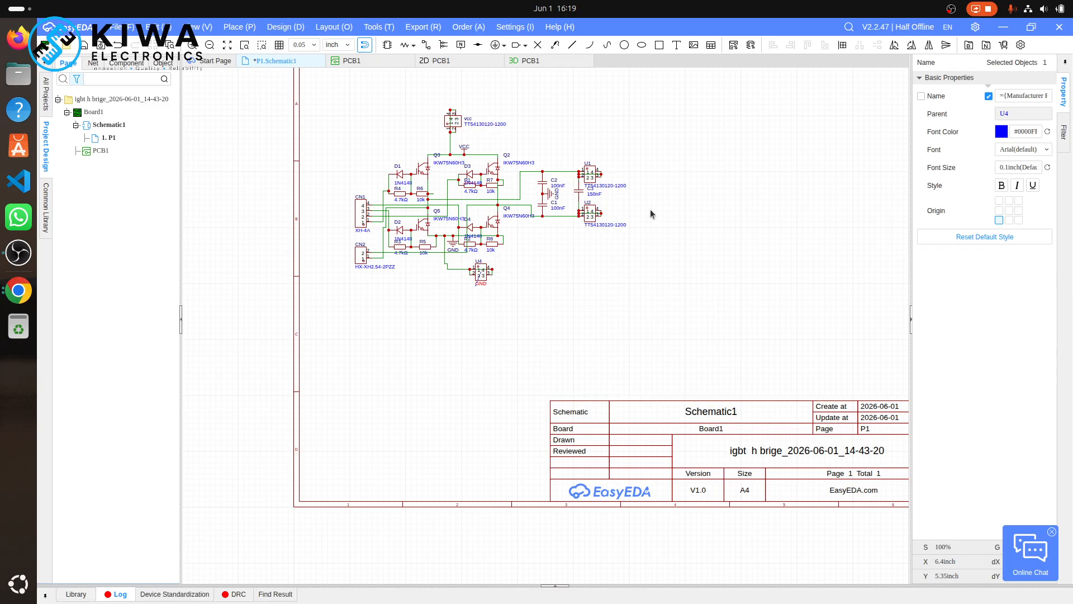
# - Set the name text of output connector U2 to N
pyautogui.click(591, 216)
pyautogui.scroll(2, 591, 215)
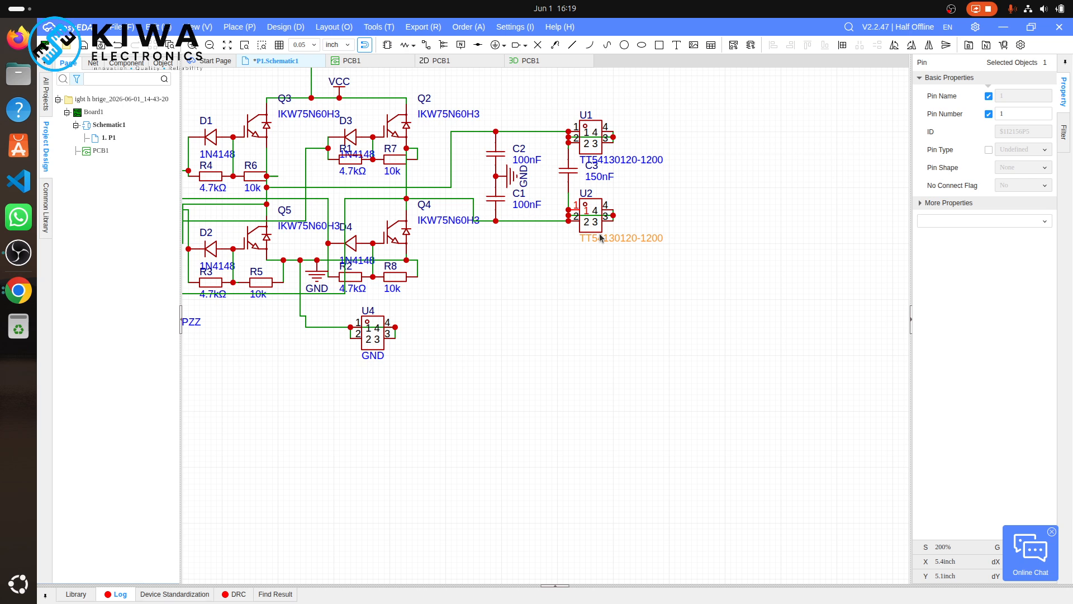
pyautogui.doubleClick(599, 237)
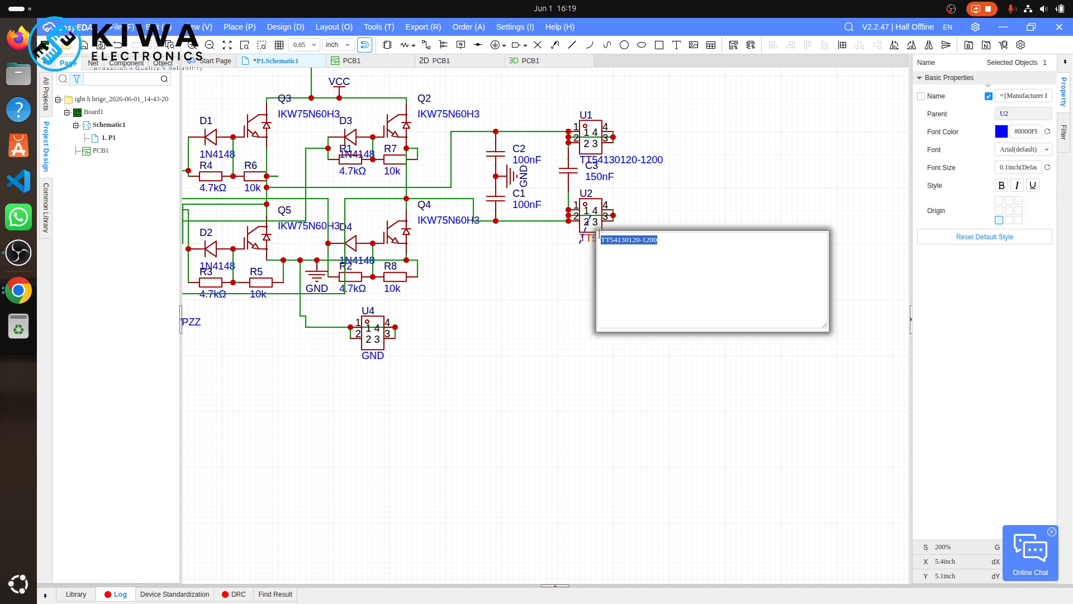
pyautogui.press('BackSpace')
pyautogui.press('Return')
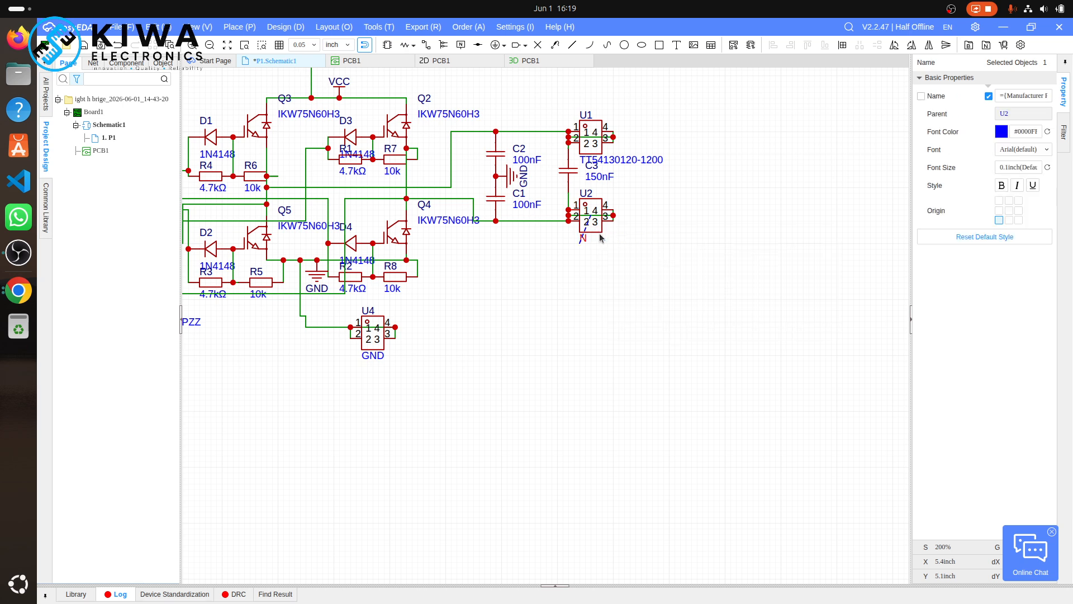
# - Set the name text of output connector U1 to L
pyautogui.click(593, 135)
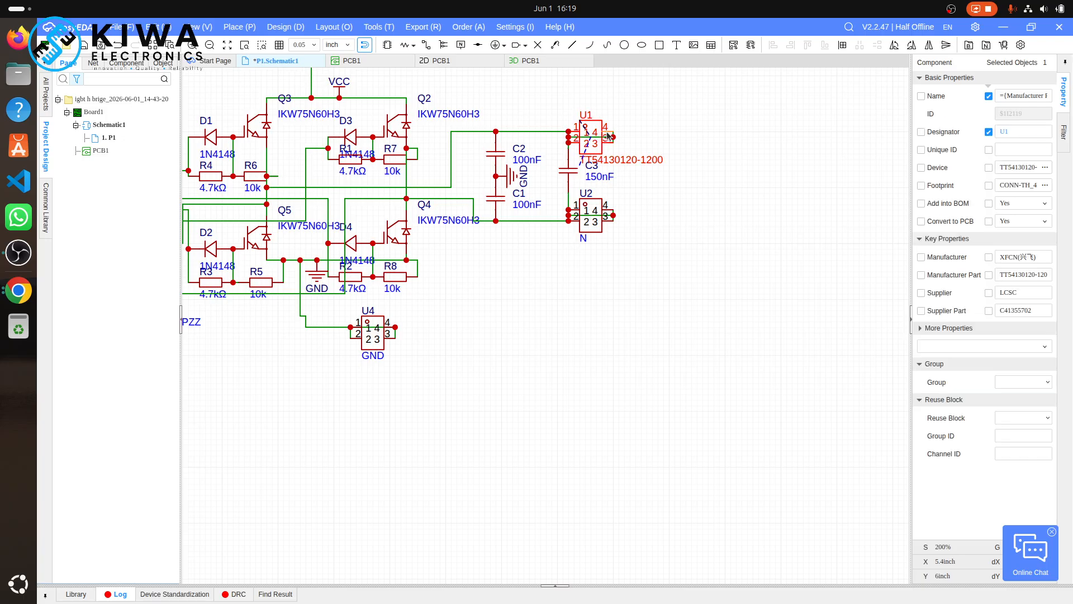
pyautogui.click(609, 136)
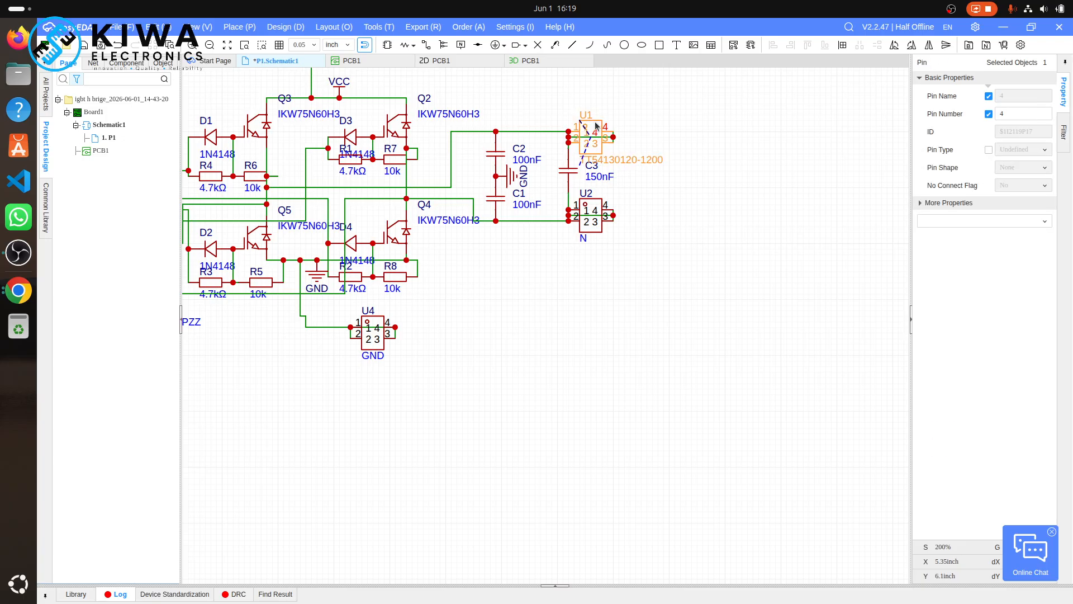
pyautogui.click(596, 126)
pyautogui.doubleClick(615, 161)
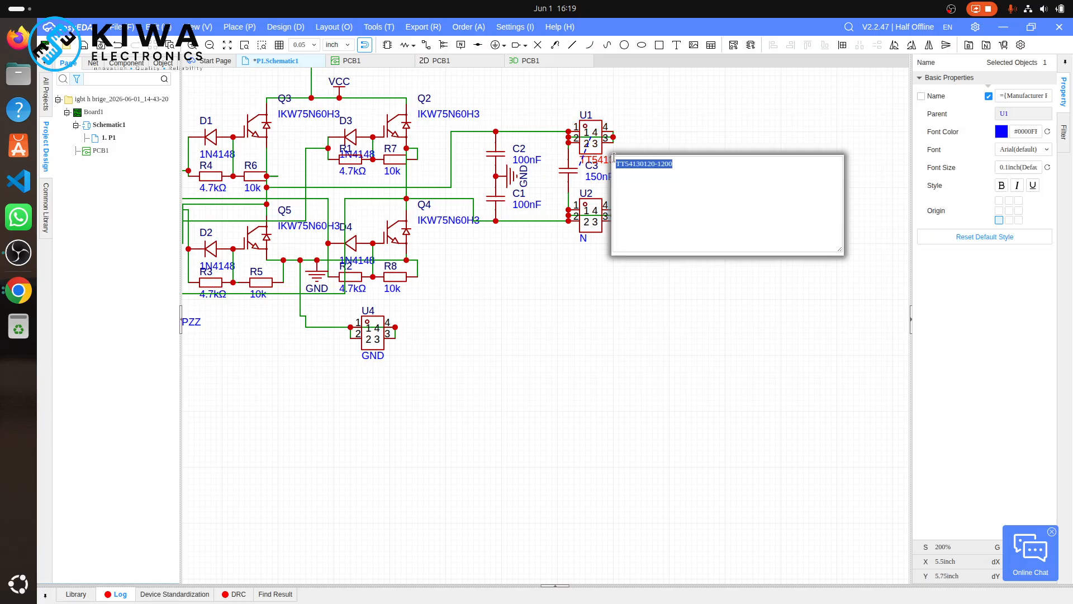
pyautogui.press('Delete')
pyautogui.click(653, 149)
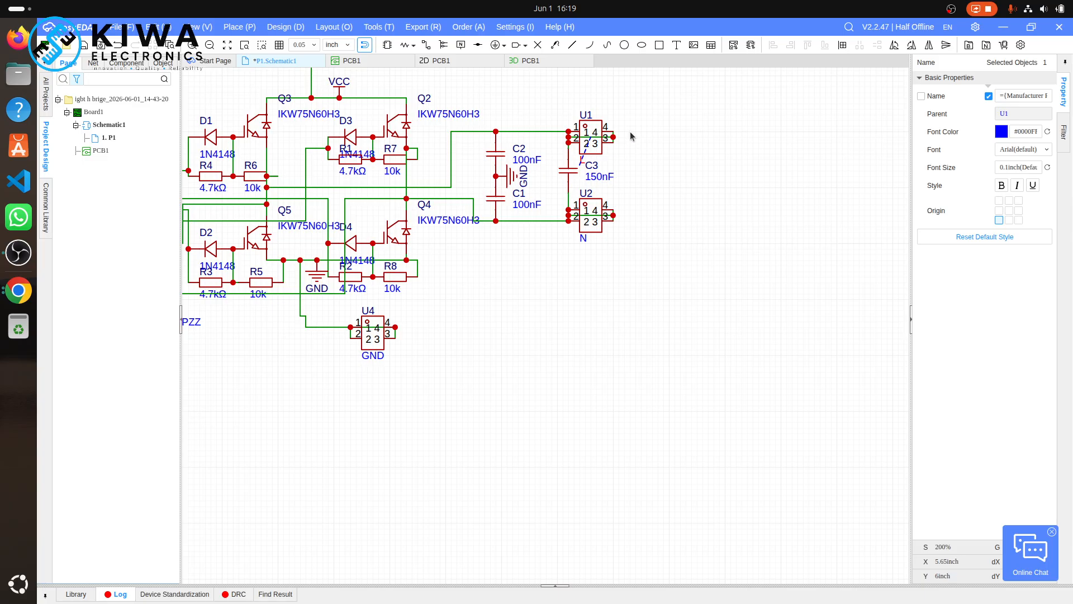
pyautogui.click(538, 133)
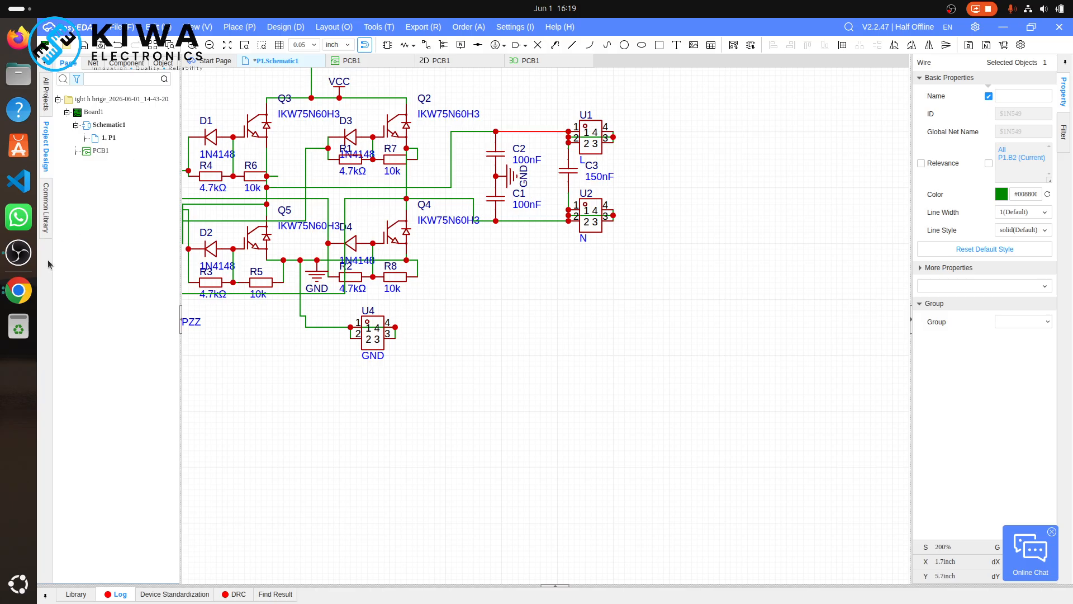
# - Switch to the branched TLP250 ChatGPT conversation in Chrome and ask which inductor capacity and value to use on the H-bridge's AC output
pyautogui.click(18, 288)
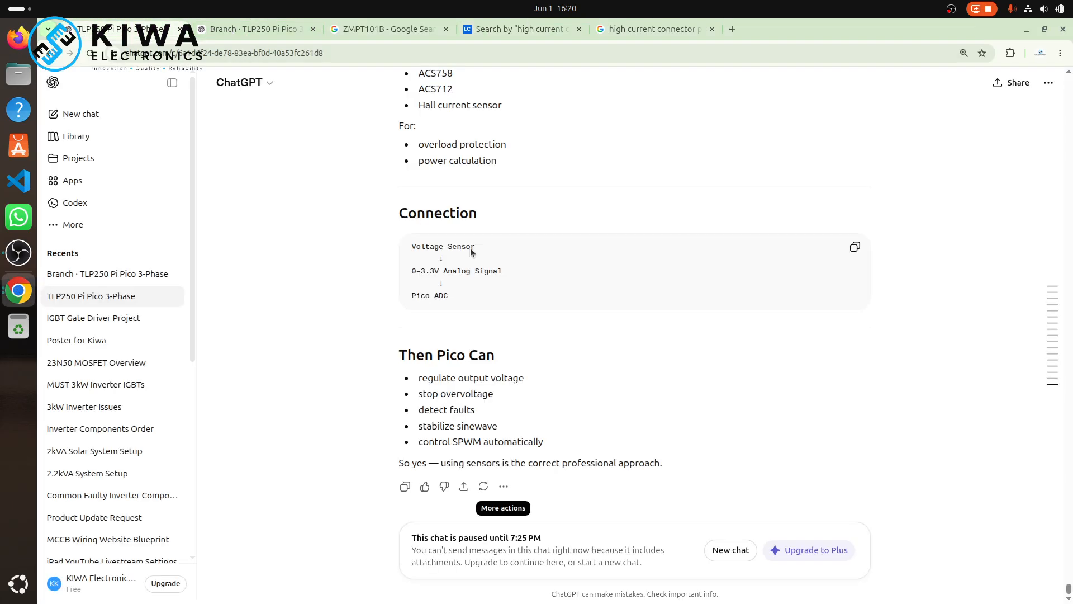
pyautogui.click(253, 25)
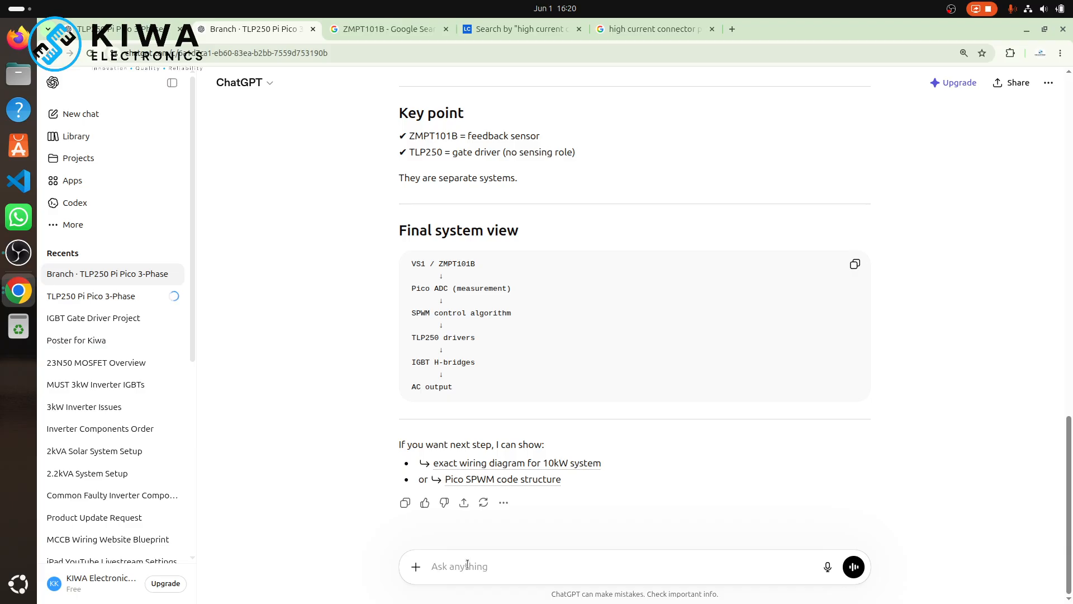
pyautogui.write('WJ')
pyautogui.press('BackSpace')
pyautogui.press('BackSpace')
pyautogui.click(828, 567)
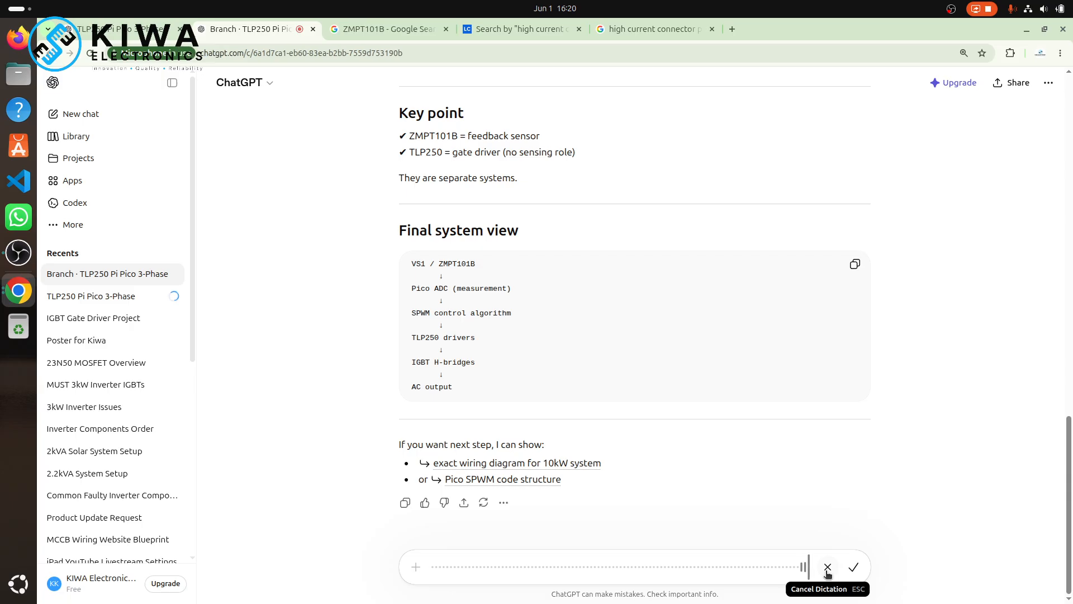
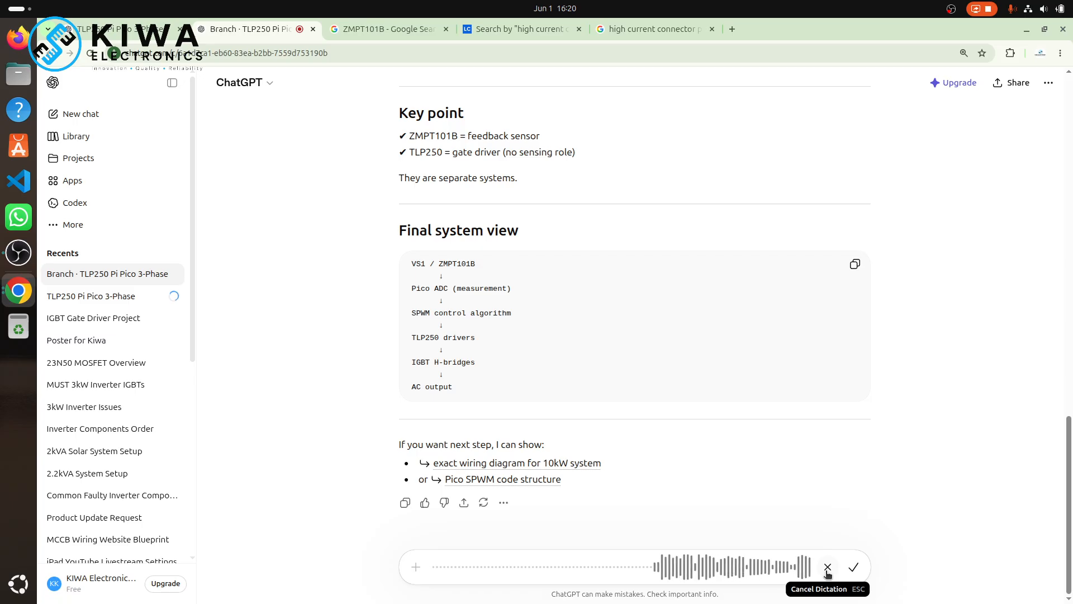
pyautogui.press('Return')
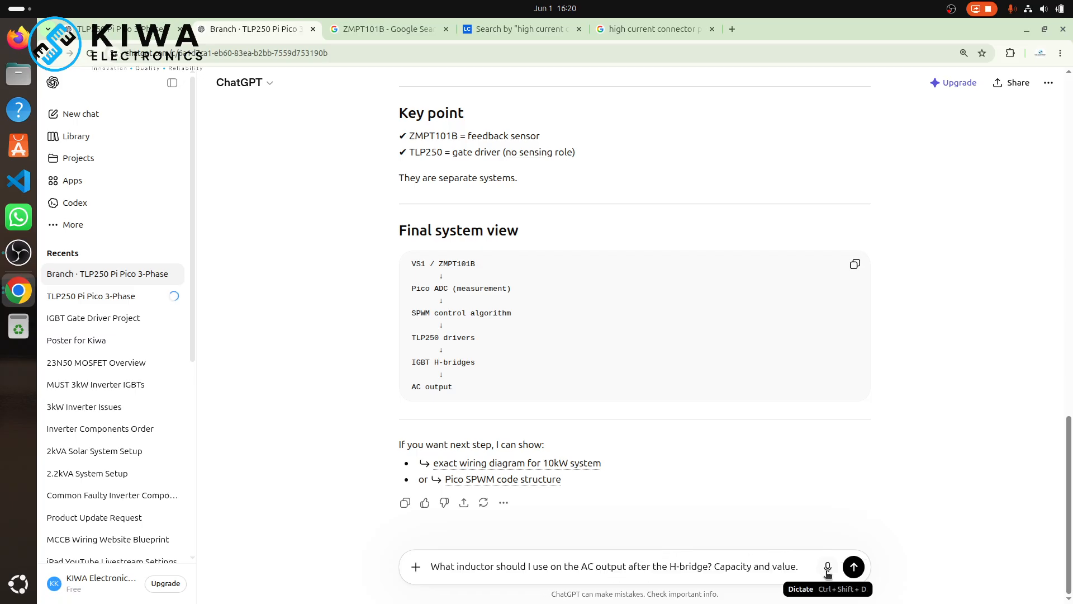
pyautogui.press('Return')
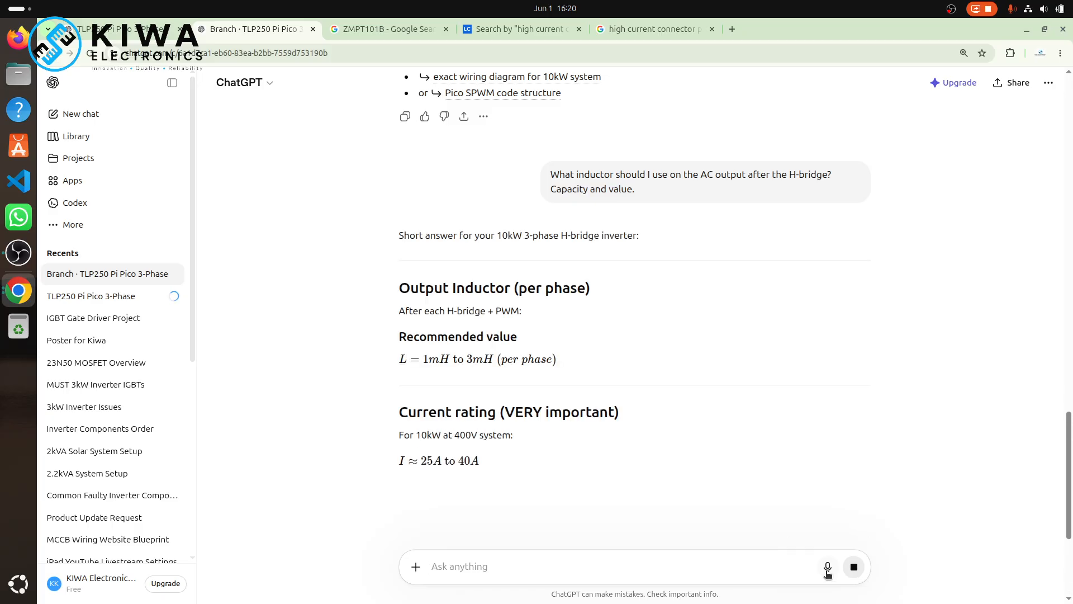
# - Read ChatGPT's inductor answer through to the final recommended build and highlight the recommended inductance
pyautogui.scroll(-5, 626, 416)
pyautogui.scroll(-6, 626, 416)
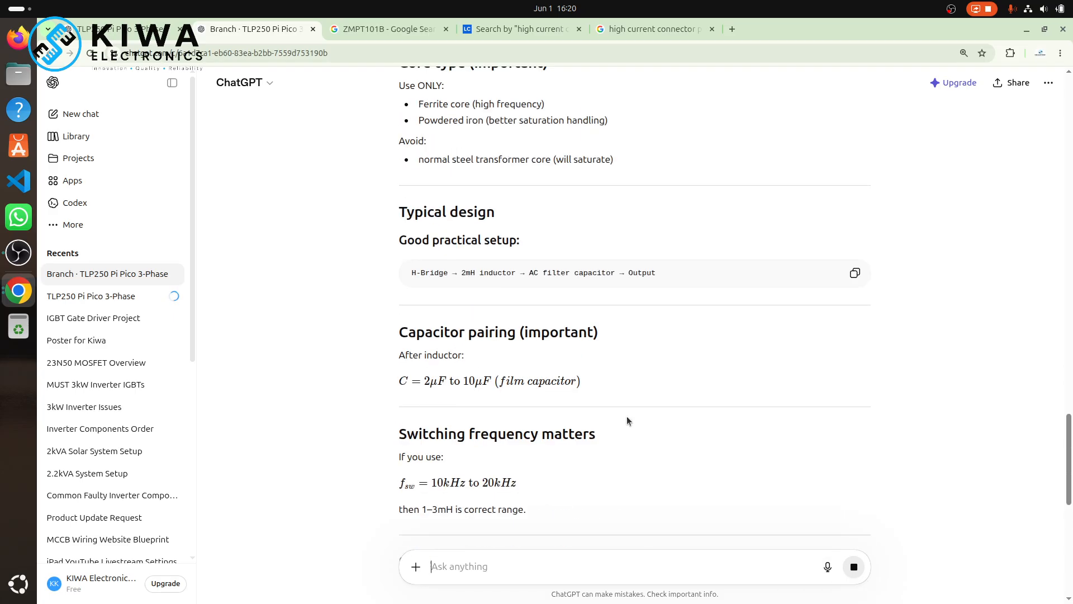
pyautogui.scroll(4, 626, 417)
pyautogui.scroll(2, 627, 420)
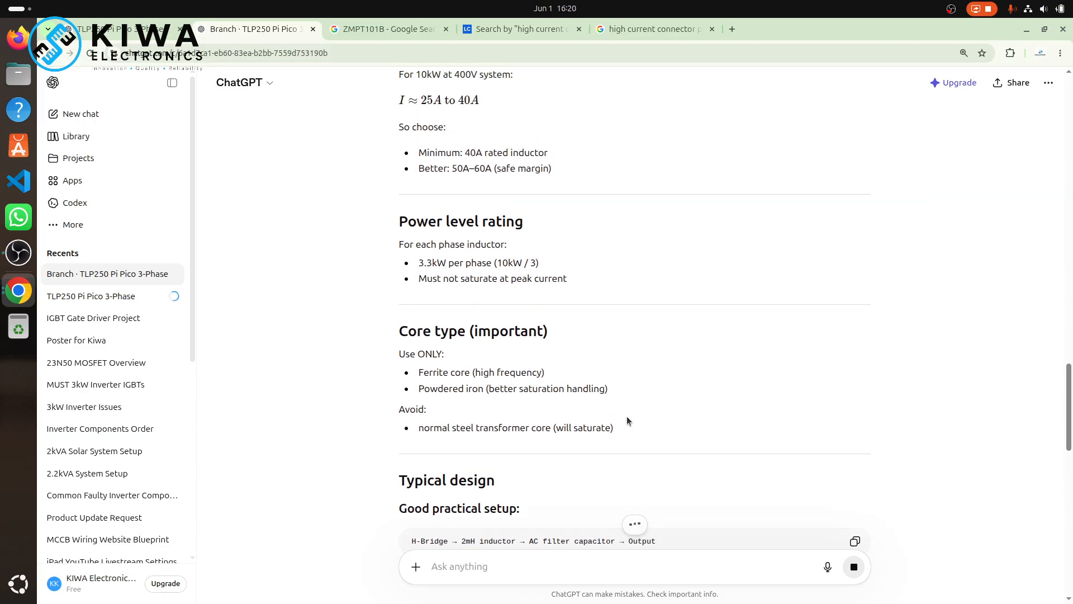
pyautogui.scroll(2, 626, 421)
pyautogui.scroll(-15, 626, 421)
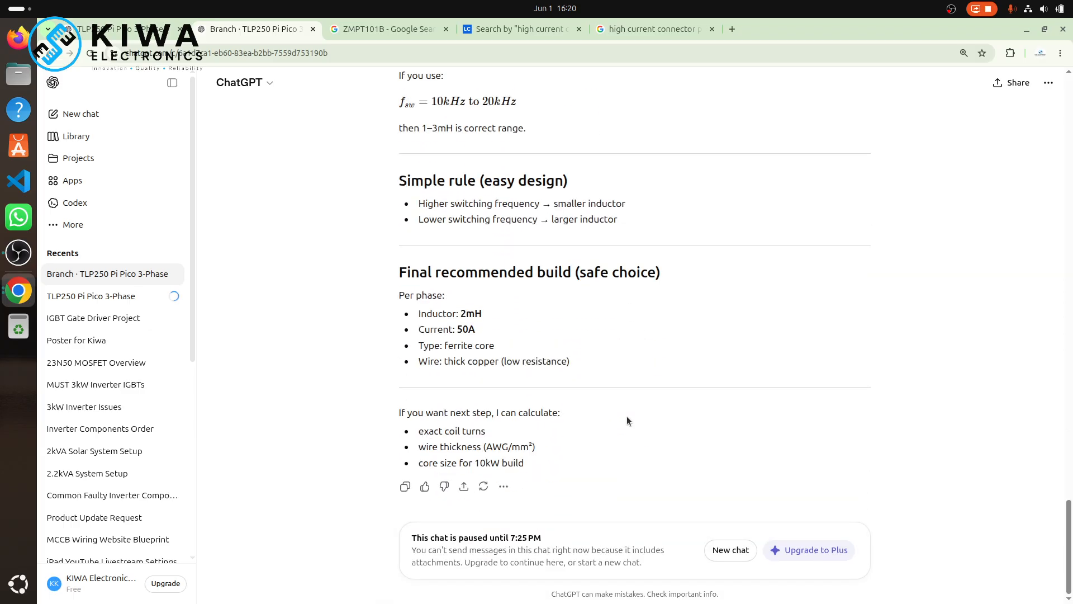
pyautogui.moveTo(495, 315); pyautogui.dragTo(462, 314)
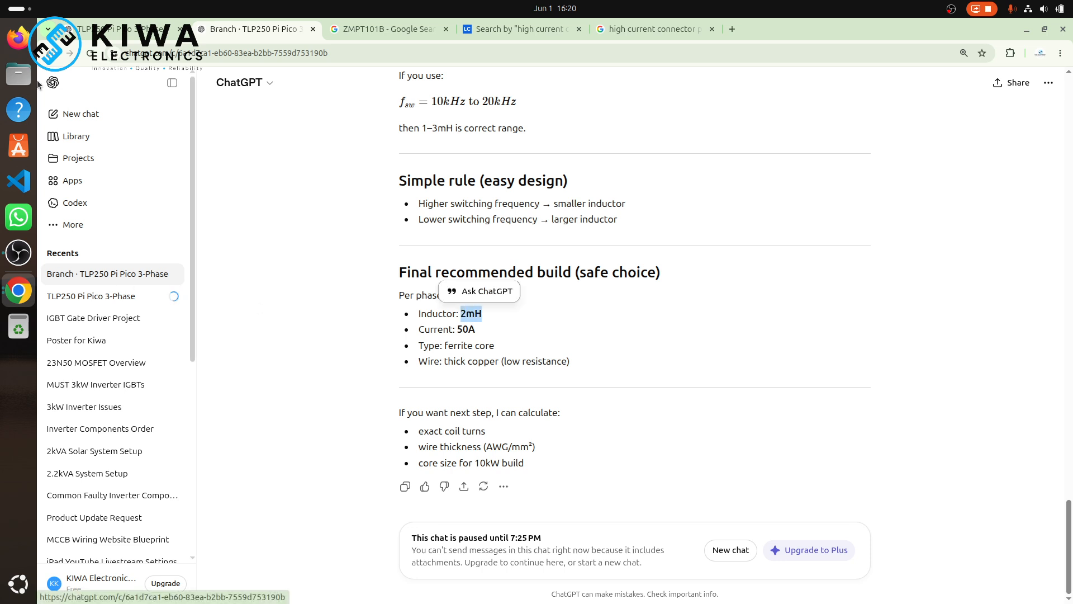
# - Switch back to EasyEDA, search the LCSC device library for 2mH, and look through the first results up to page 2
pyautogui.click(20, 8)
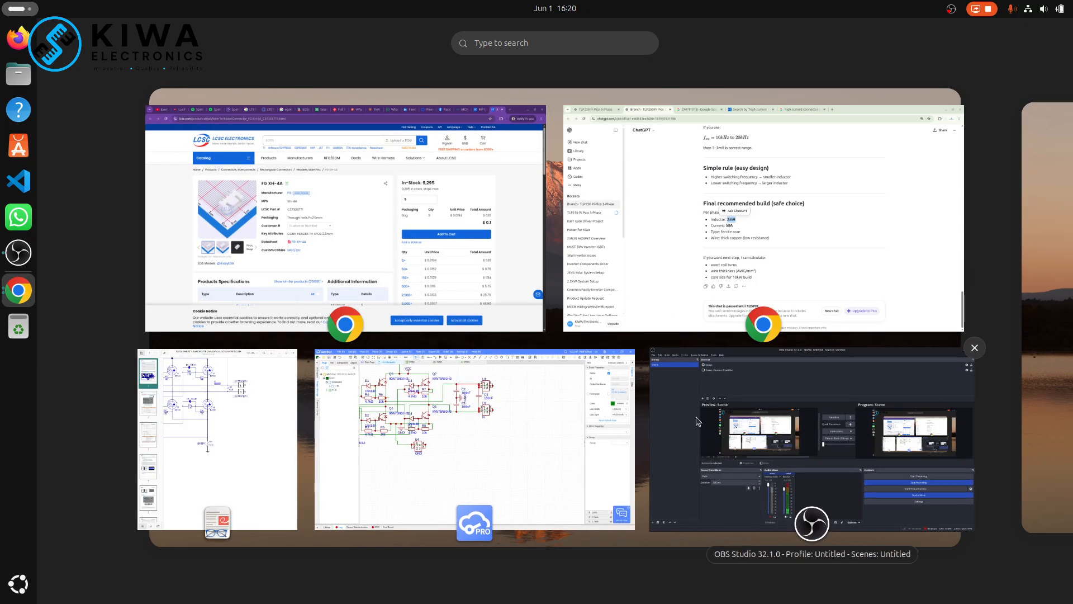
pyautogui.click(545, 396)
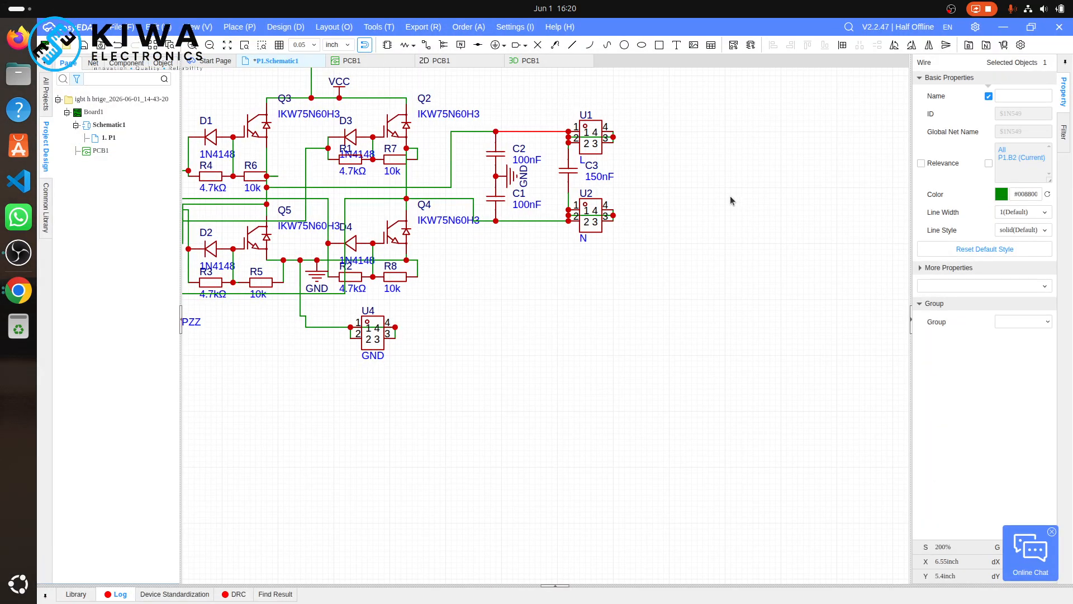
pyautogui.hotkey('shift', 'f')
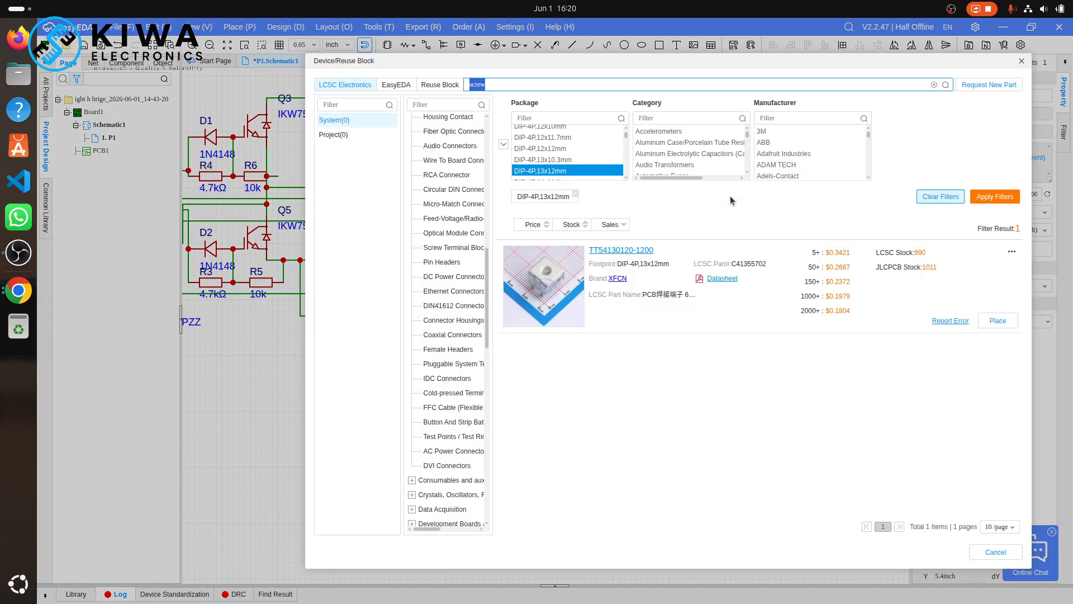
pyautogui.write('2mH')
pyautogui.press('Return')
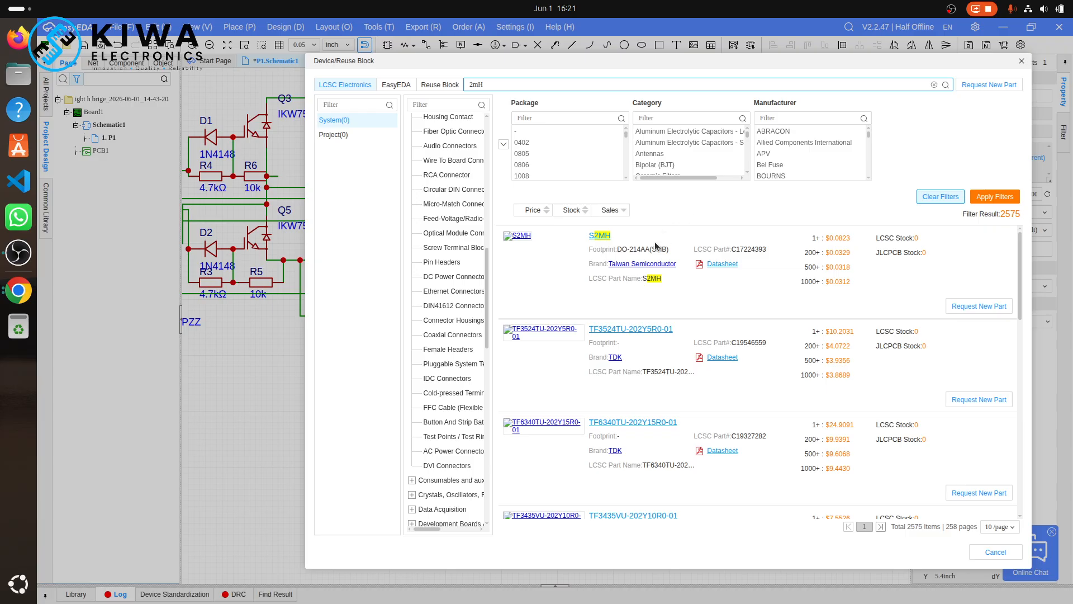
pyautogui.scroll(-5, 655, 245)
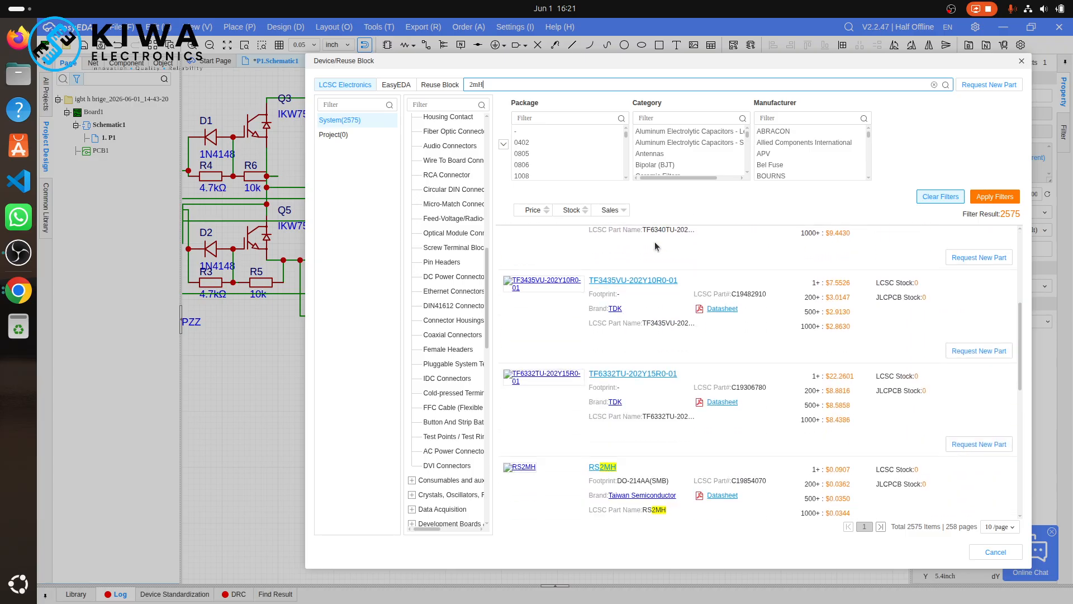
pyautogui.scroll(-3, 656, 246)
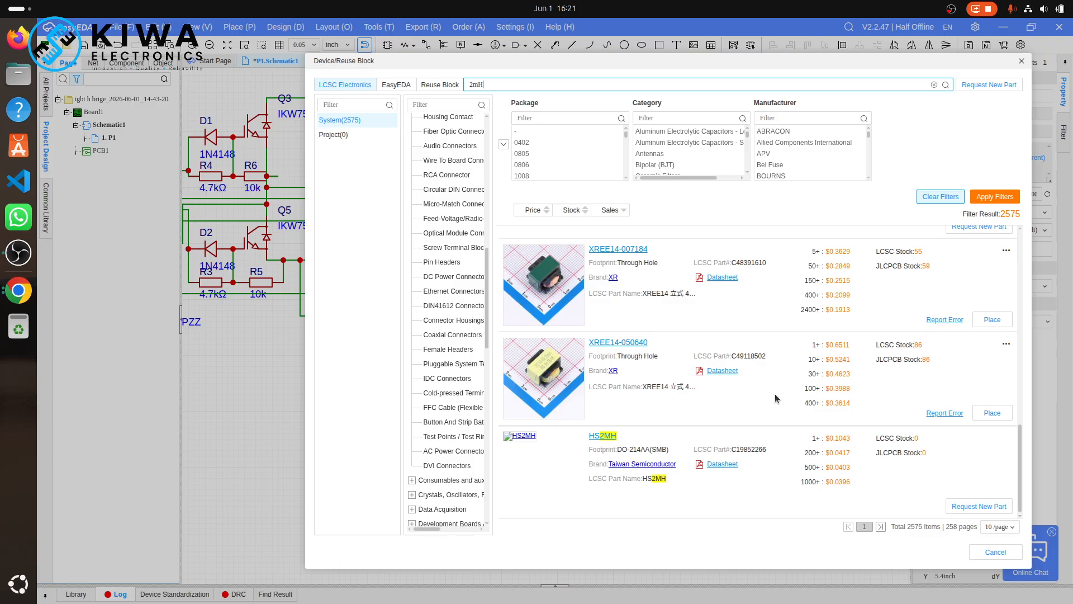
pyautogui.click(881, 527)
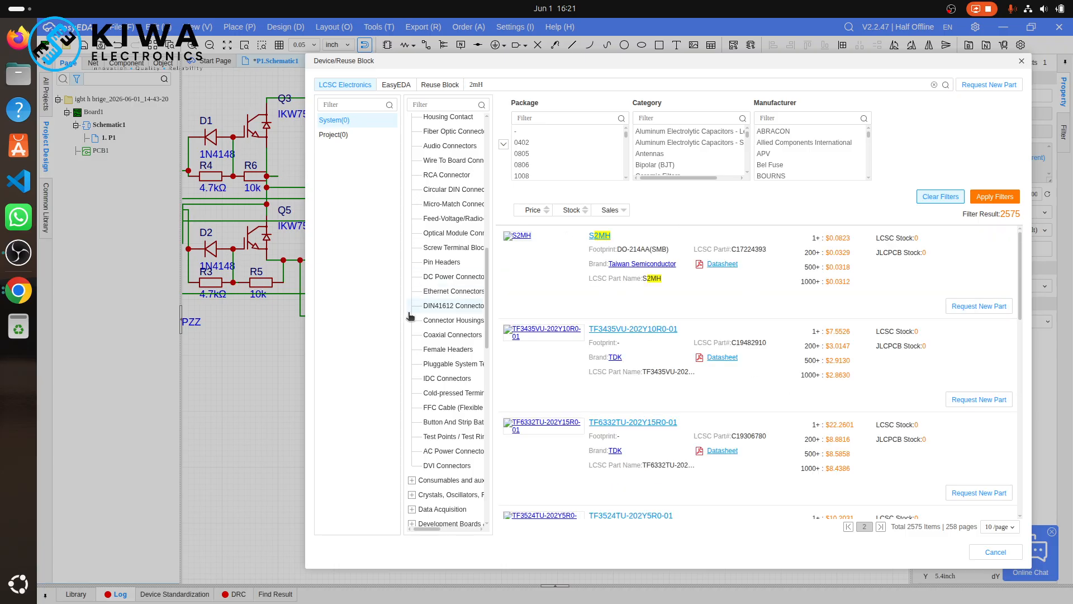
# - Collapse the Connectors category in the device library and list the parts of the inductors and coils category
pyautogui.scroll(10, 441, 319)
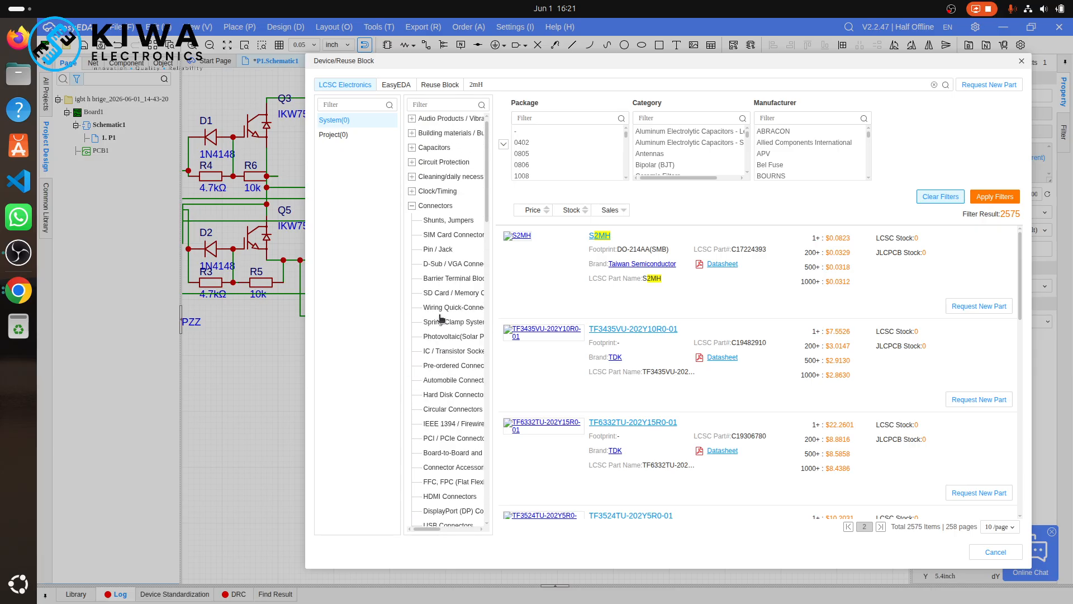
pyautogui.click(412, 222)
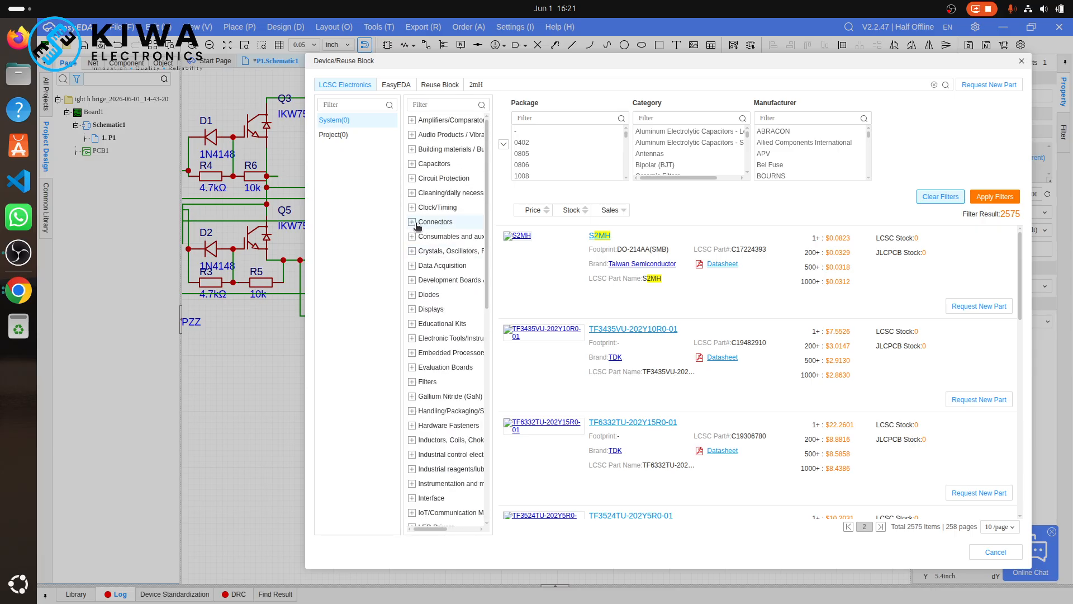
pyautogui.scroll(-5, 452, 399)
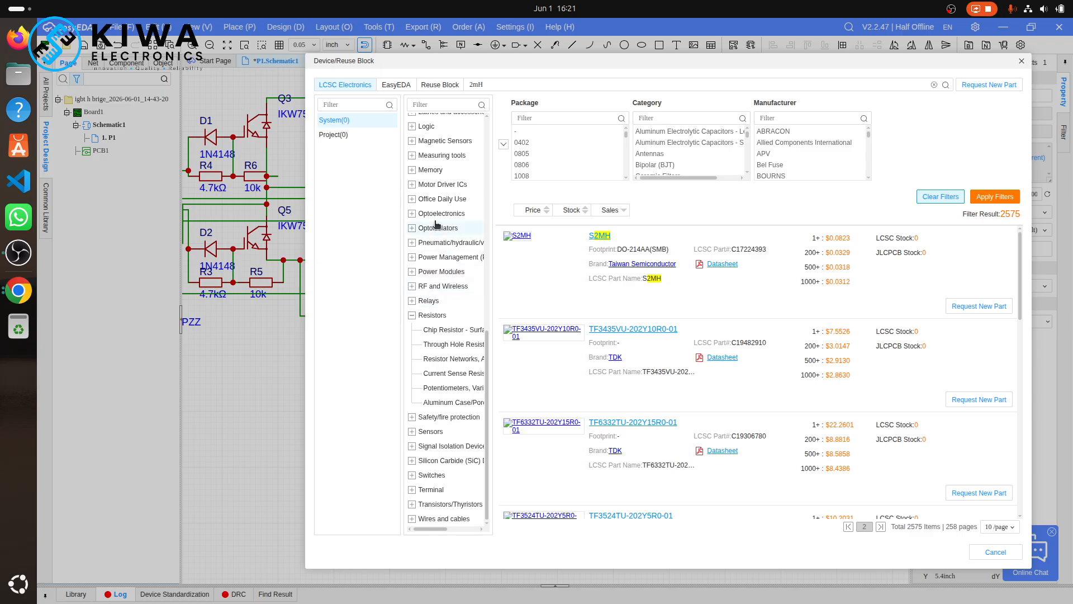
pyautogui.scroll(5, 437, 223)
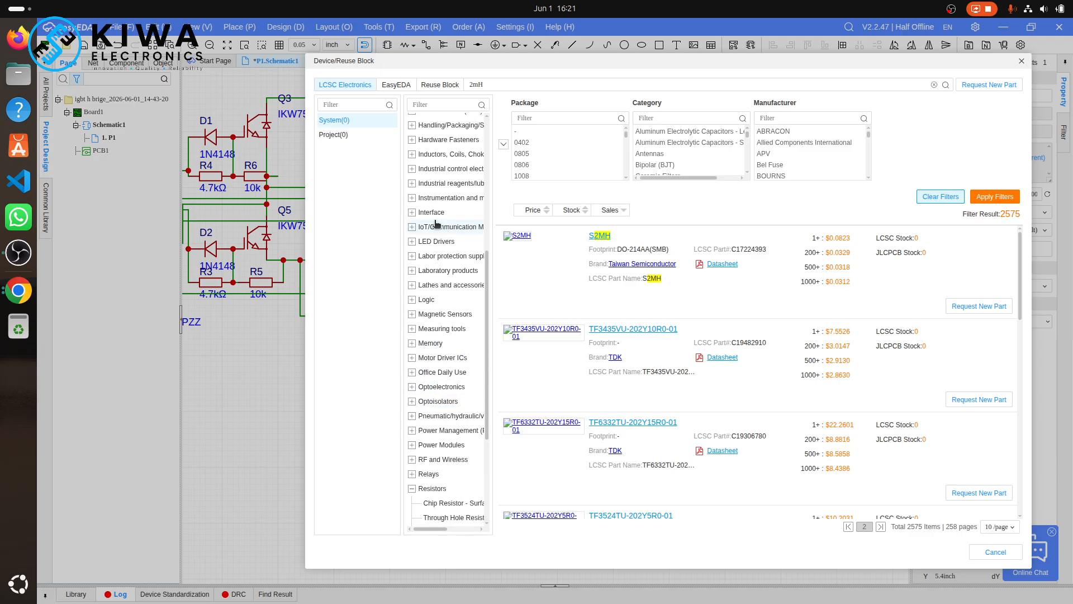
pyautogui.click(465, 153)
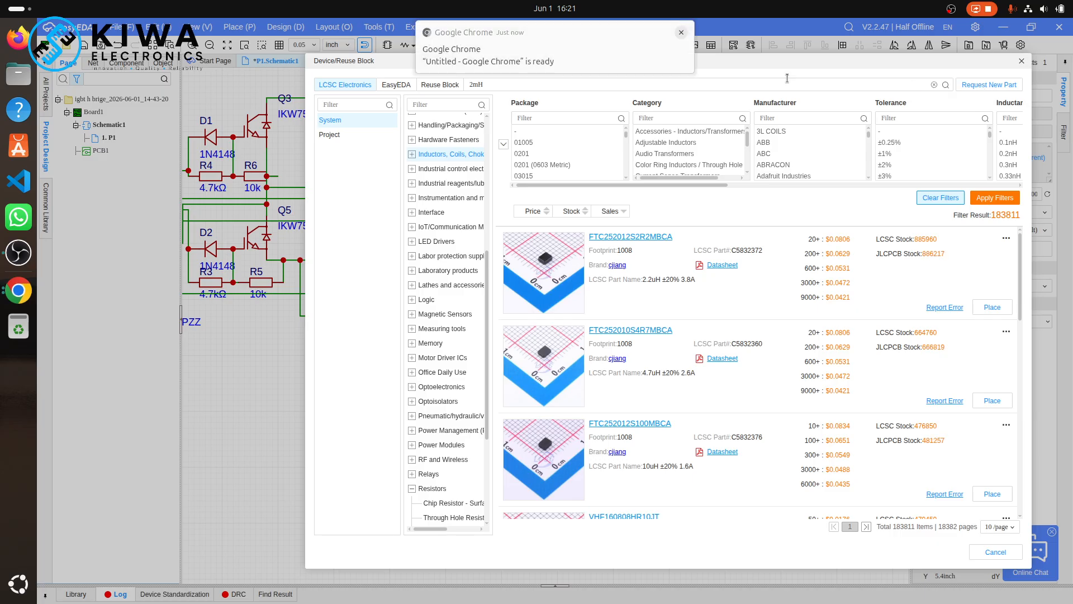
# - Repeat the 2mH search, then expand the inductors and coils category and list its Inductors (SMD) parts
pyautogui.doubleClick(725, 85)
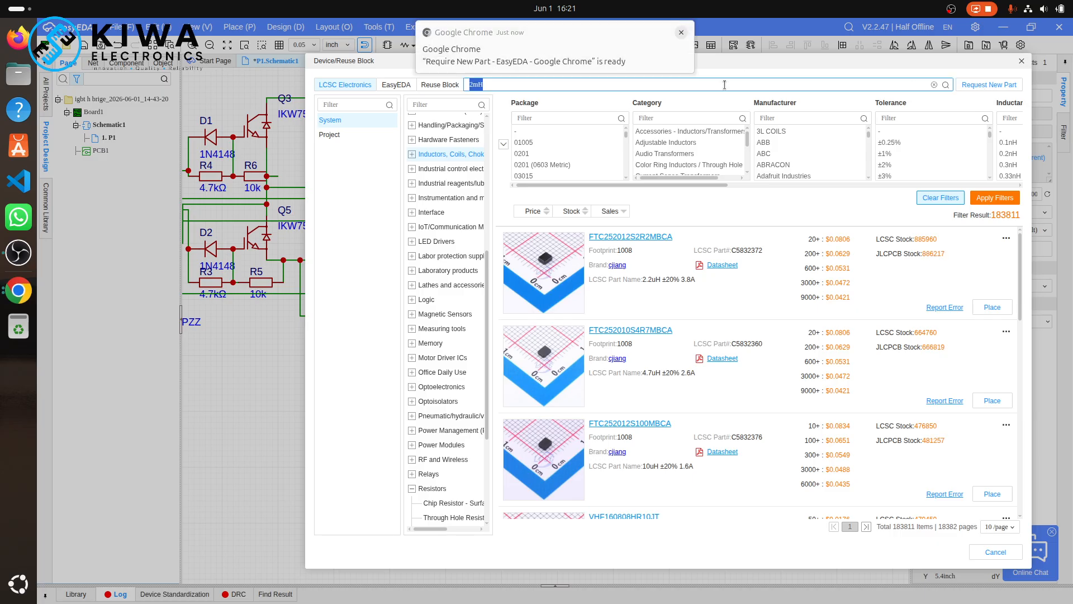
pyautogui.press('Return')
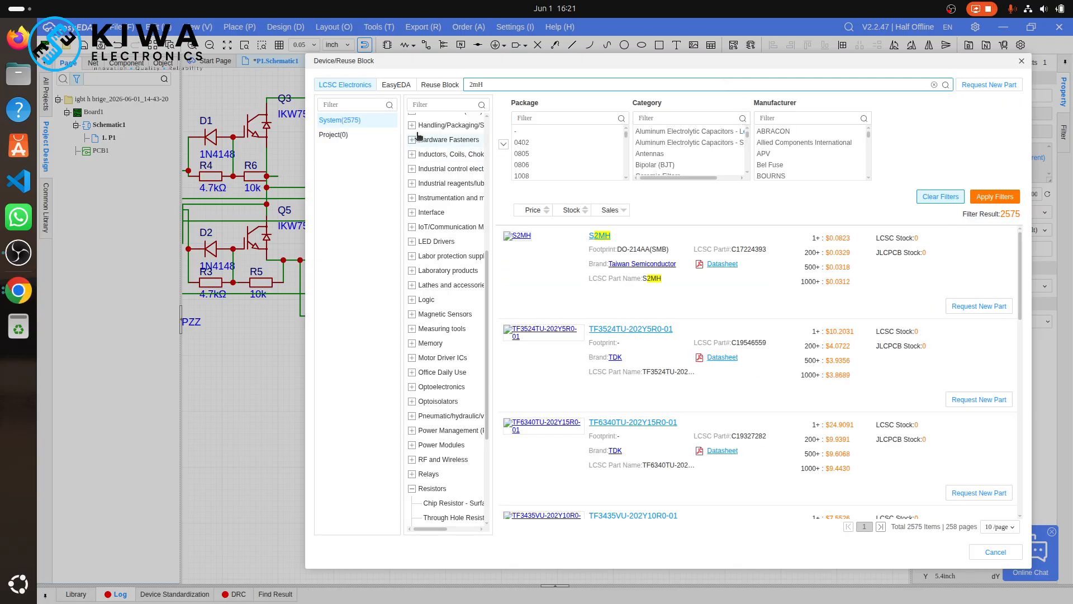
pyautogui.scroll(1, 442, 173)
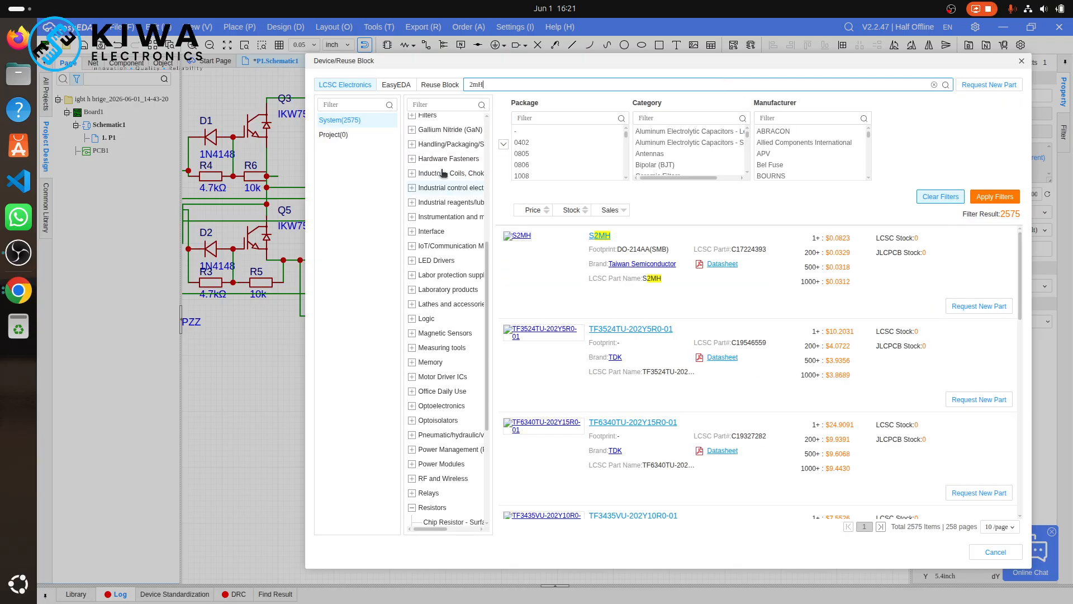
pyautogui.click(412, 203)
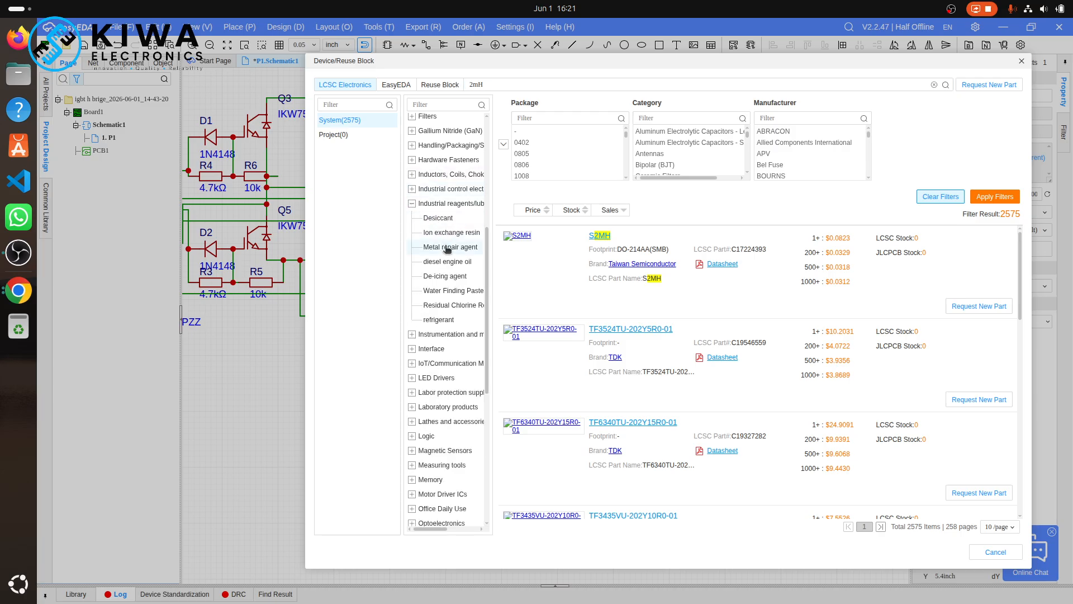
pyautogui.click(412, 203)
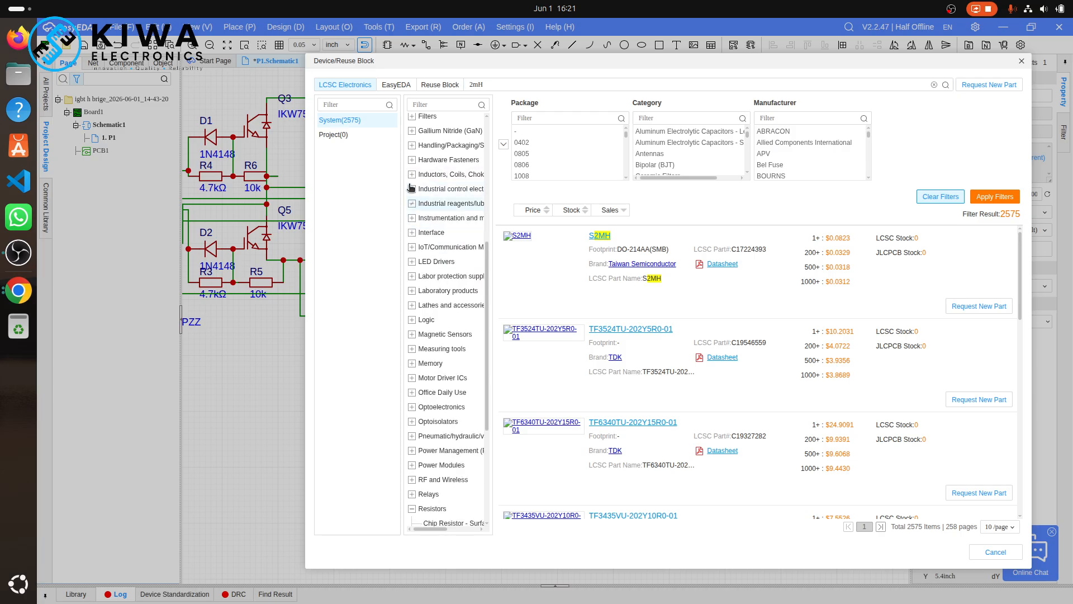
pyautogui.click(412, 174)
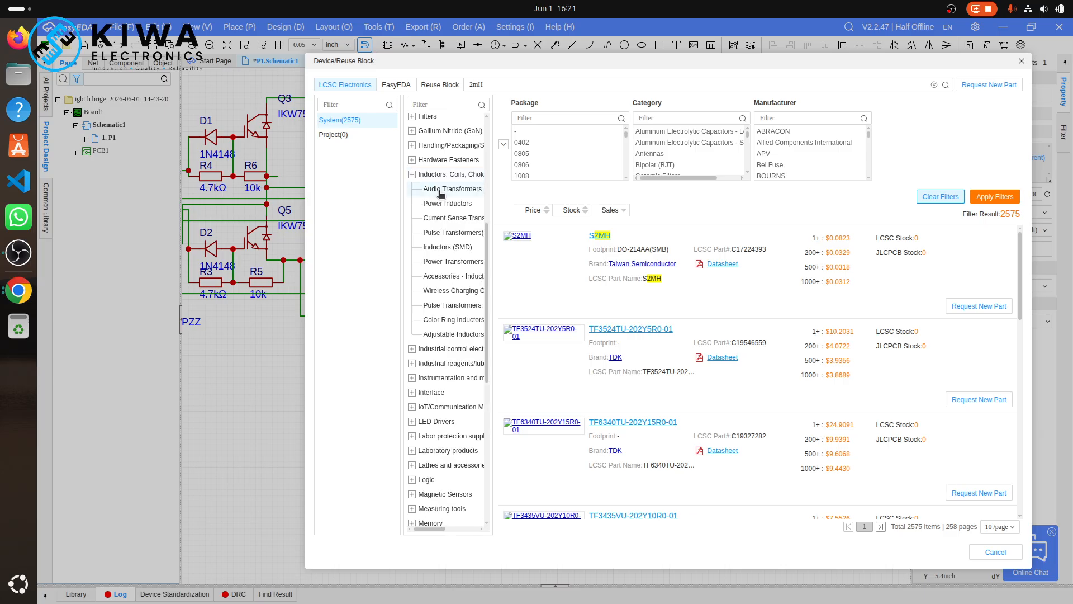
pyautogui.click(453, 247)
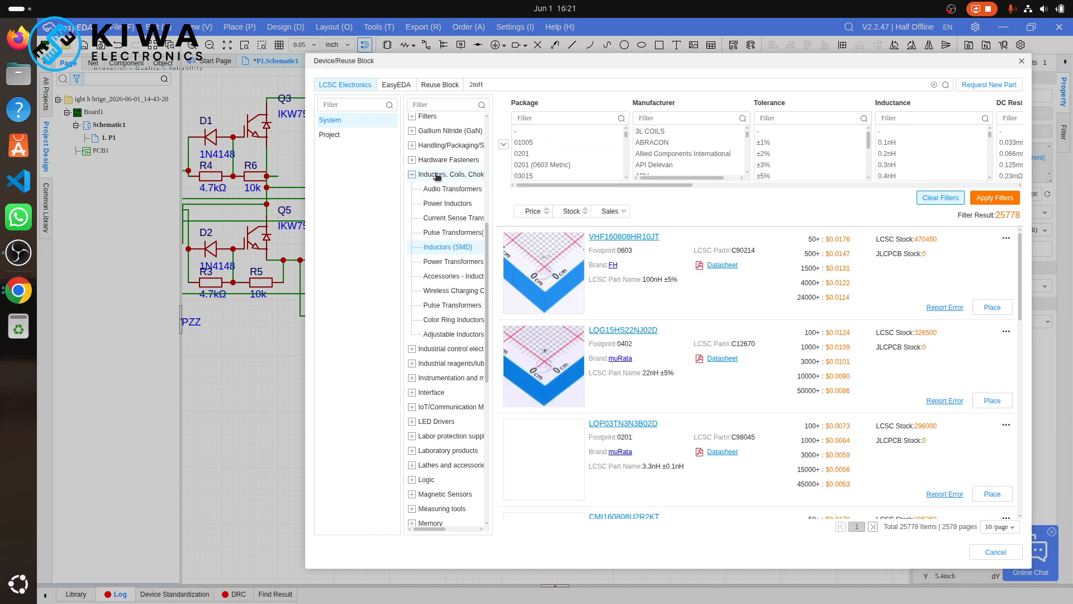
# - List the whole inductors and coils category again and look through its first page of parts
pyautogui.click(438, 175)
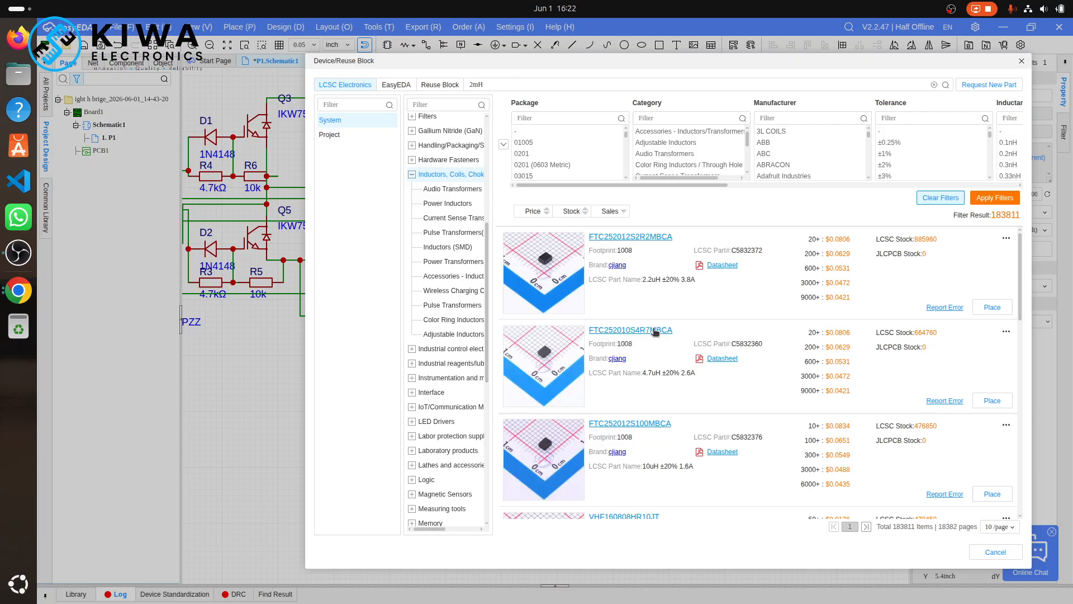
pyautogui.scroll(-2, 655, 331)
pyautogui.scroll(-6, 655, 330)
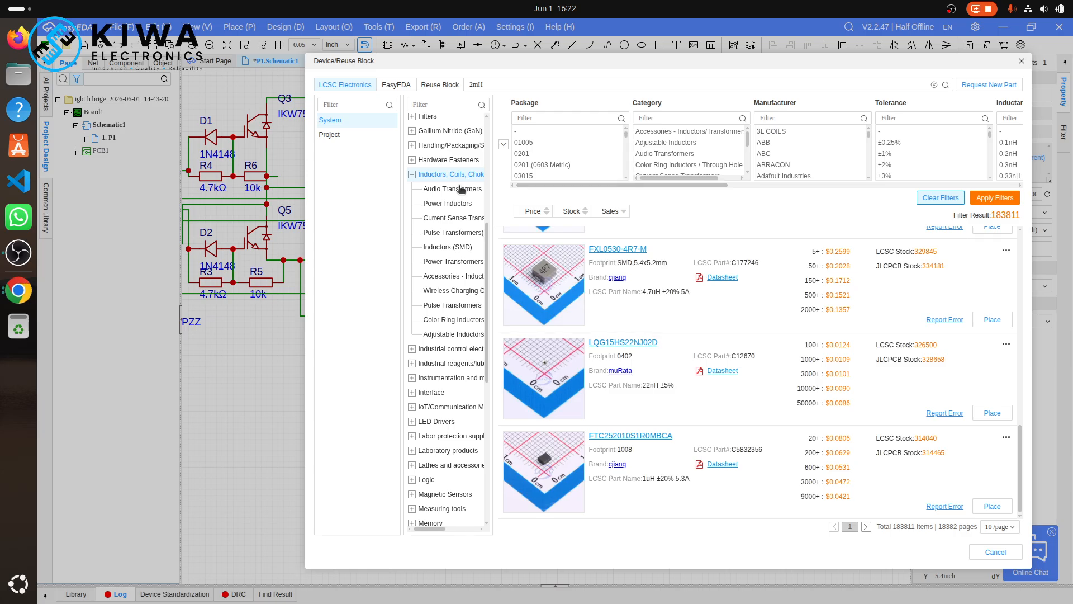
# - List the Power Inductors subcategory and look through its first two pages for a suitable part
pyautogui.click(454, 203)
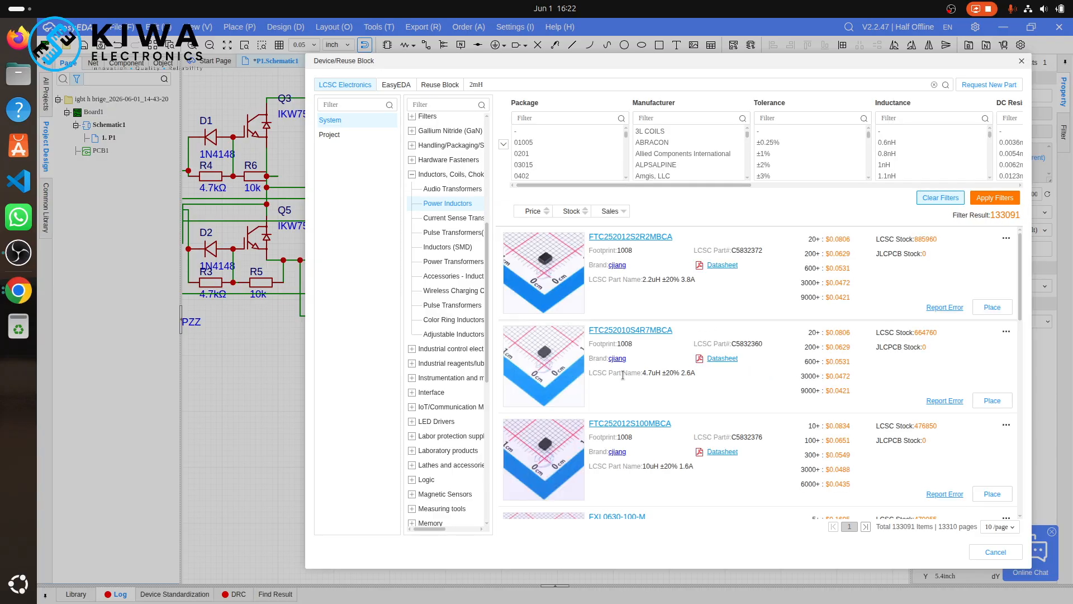
pyautogui.scroll(-10, 623, 375)
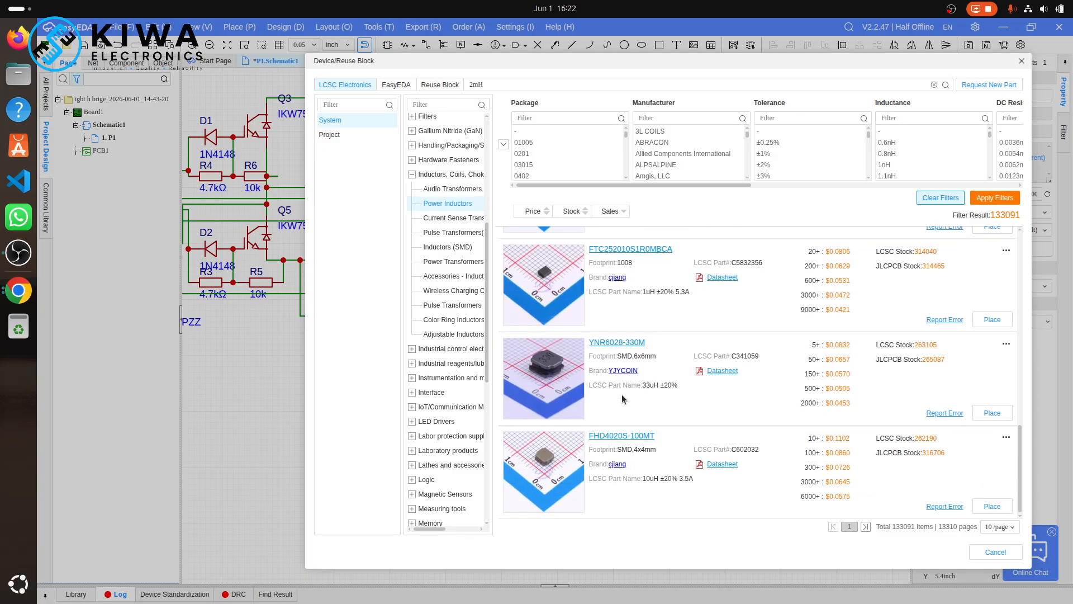
pyautogui.click(866, 527)
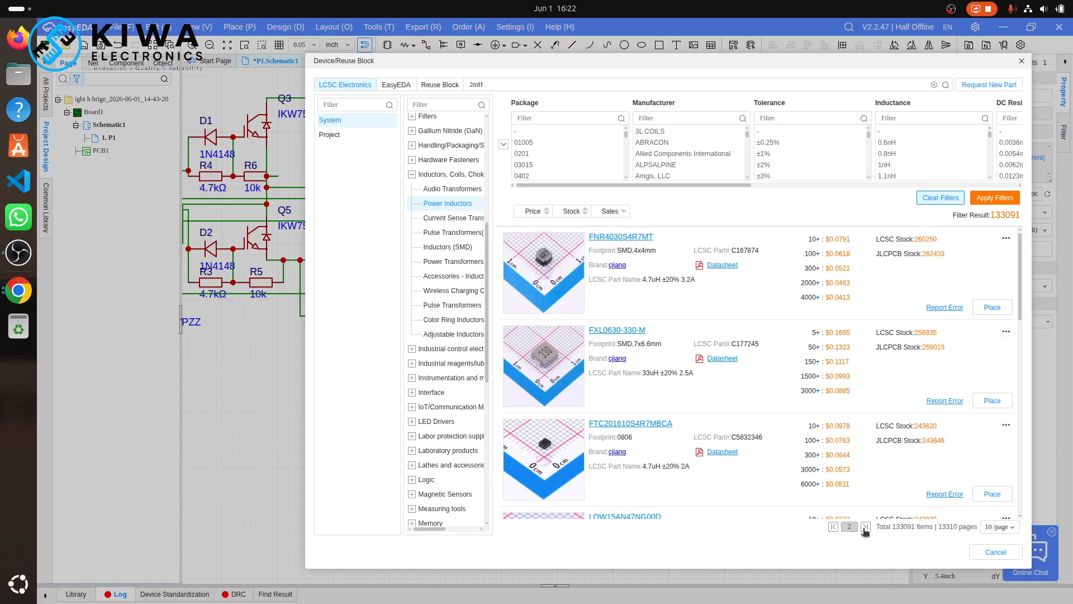
pyautogui.scroll(-5, 786, 382)
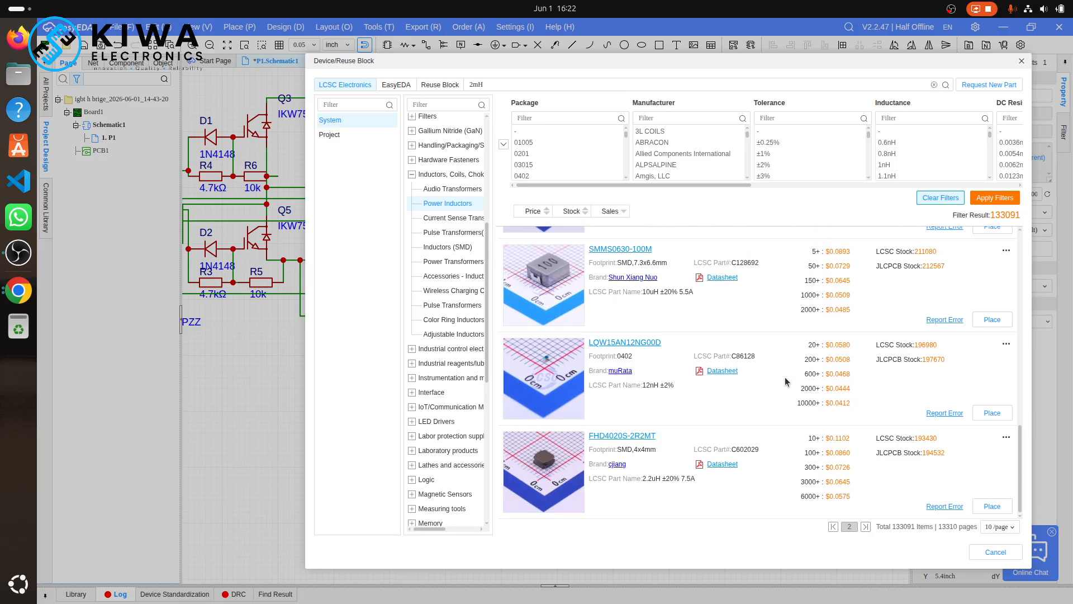
# - Look through the third page of the Power Inductors list and go on to the fourth page
pyautogui.click(866, 527)
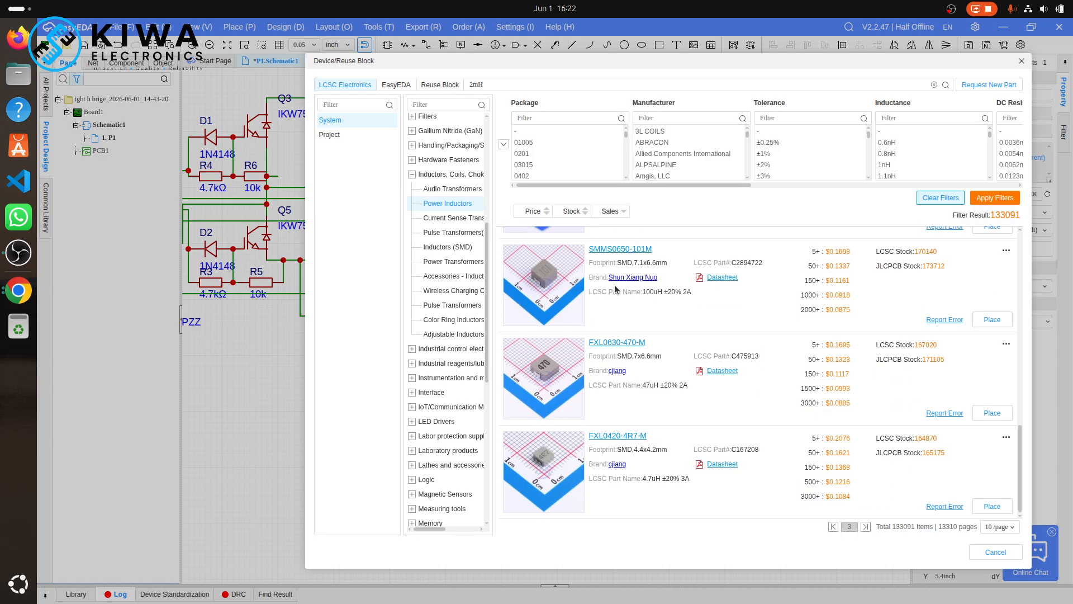
pyautogui.scroll(-10, 615, 284)
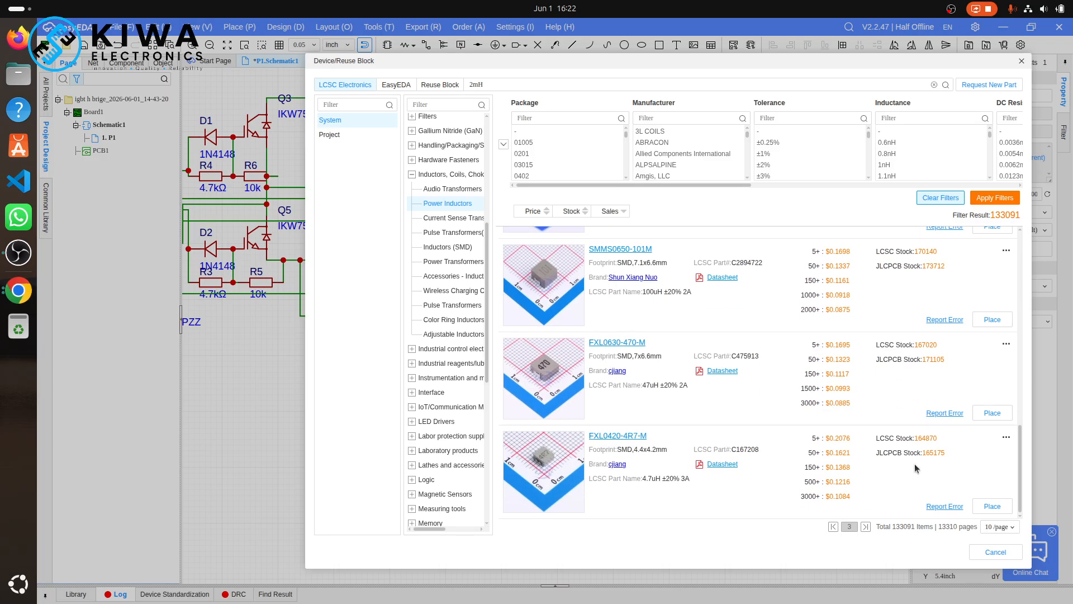
pyautogui.click(865, 527)
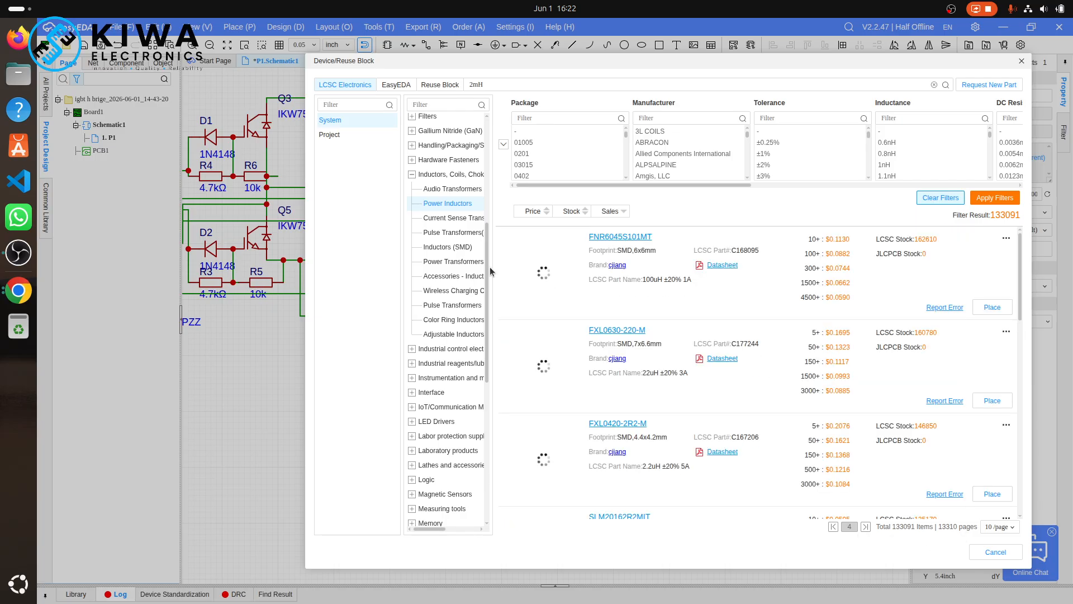
# - List the inductor accessories and look through them, followed by the Power Transformers subcategory
pyautogui.click(461, 278)
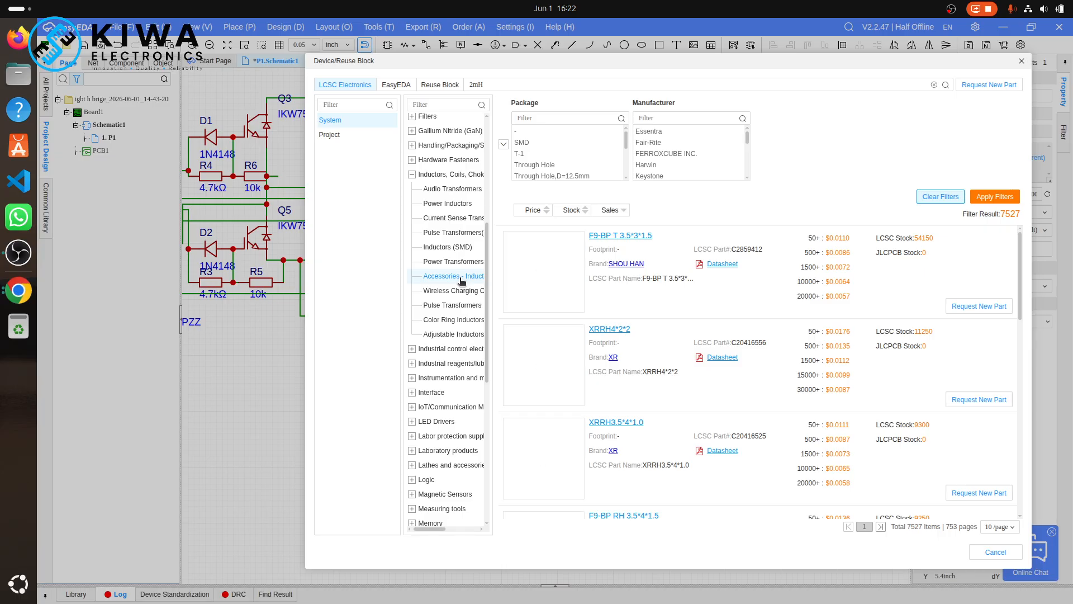
pyautogui.scroll(-7, 638, 326)
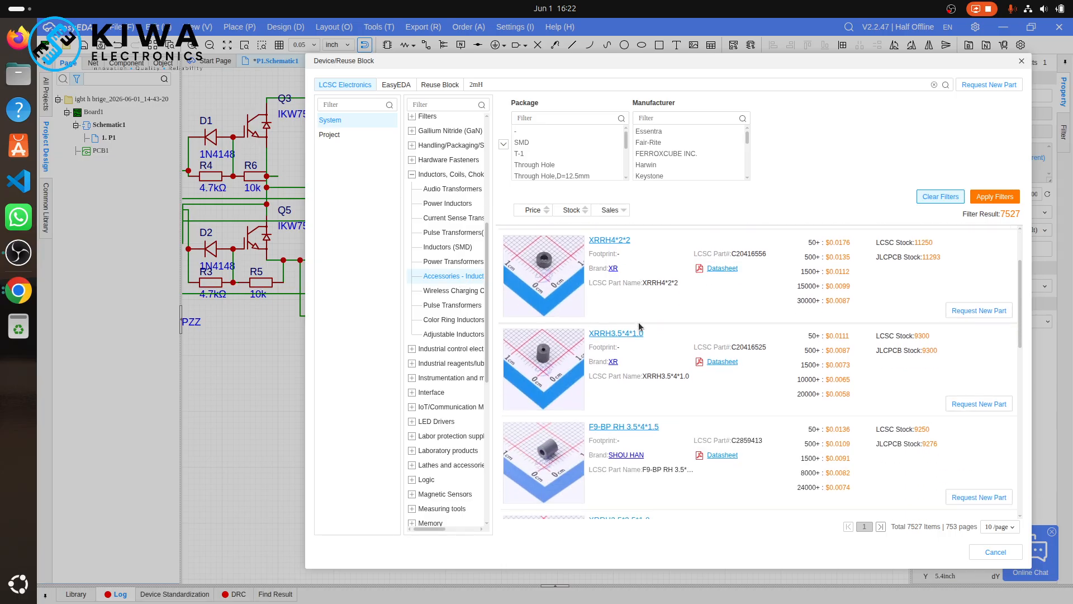
pyautogui.click(459, 262)
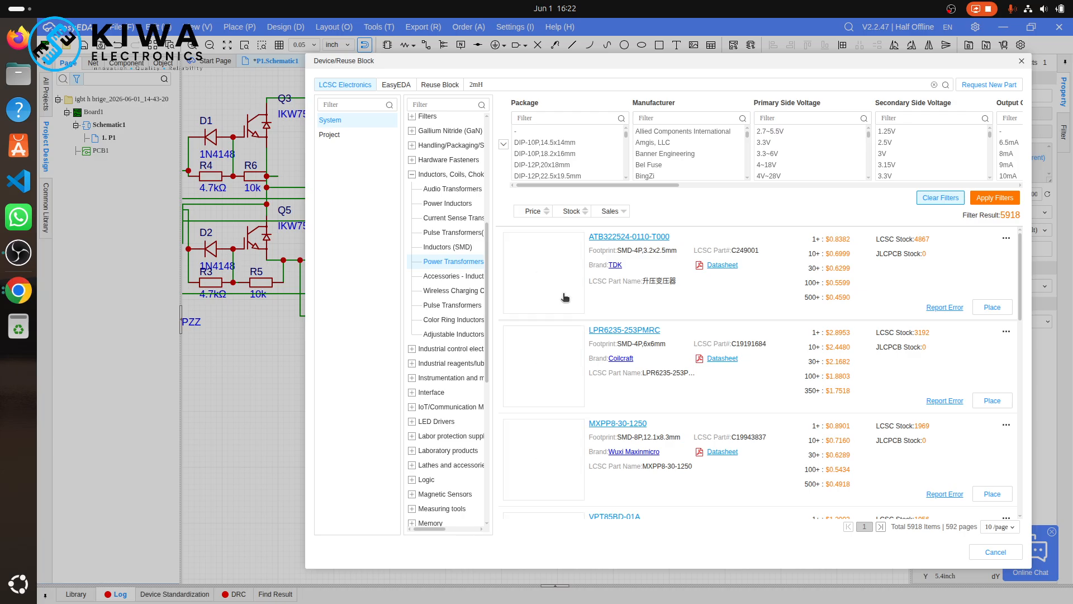
pyautogui.scroll(-8, 545, 274)
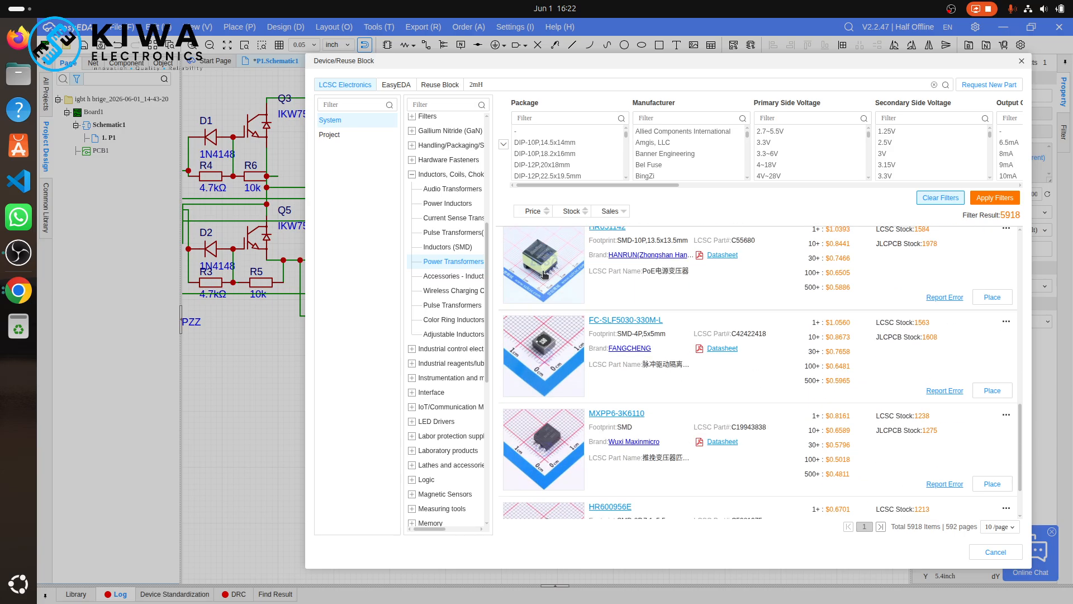
pyautogui.scroll(-2, 544, 274)
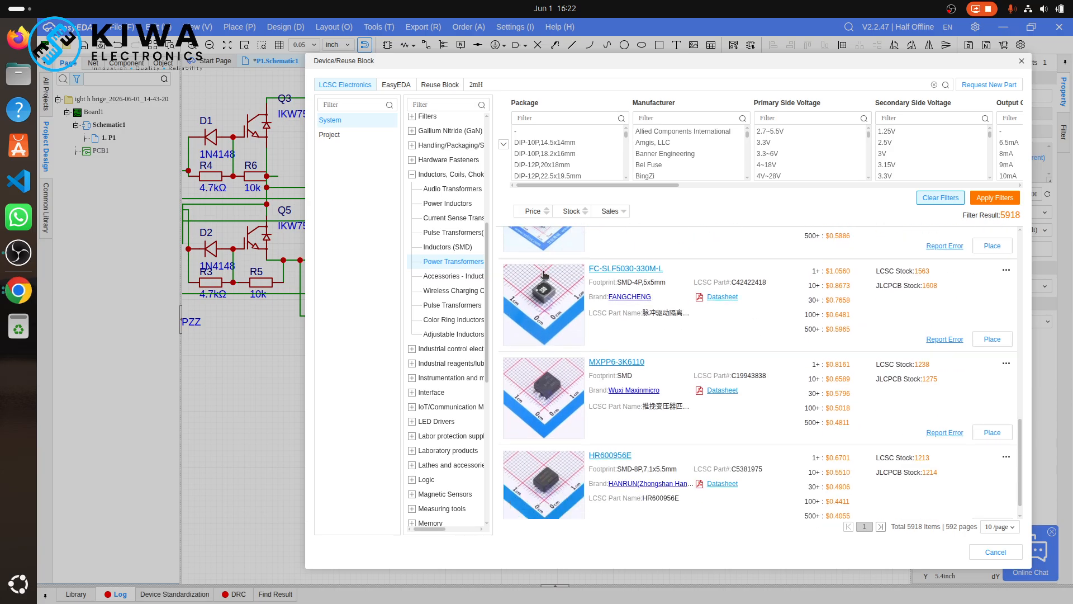
# - Check the current sense transformer, pulse transformer and adjustable inductor subcategories in turn
pyautogui.click(454, 219)
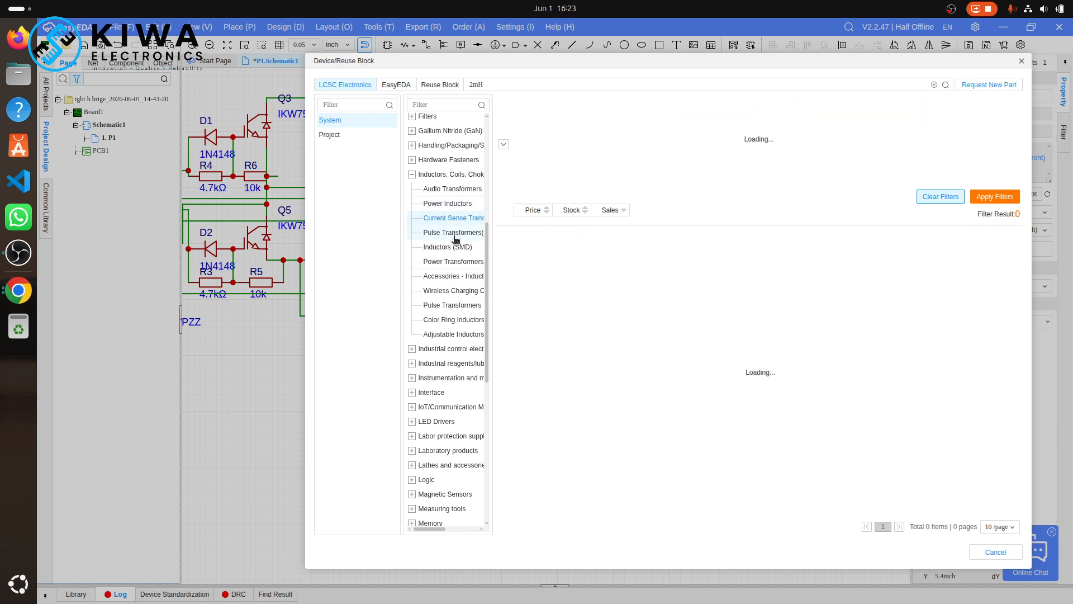
pyautogui.click(455, 239)
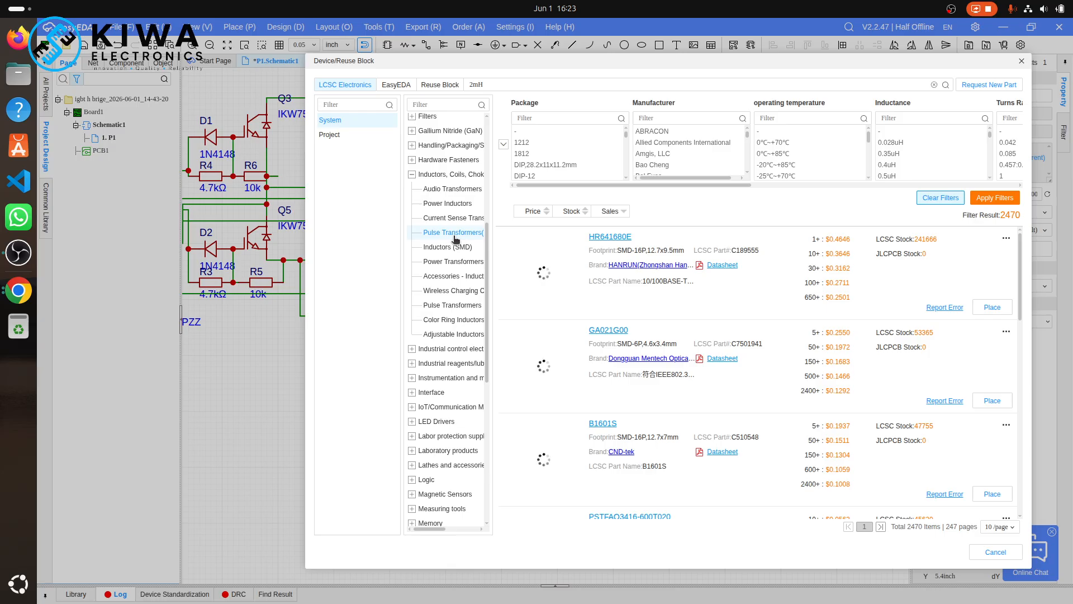
pyautogui.click(454, 335)
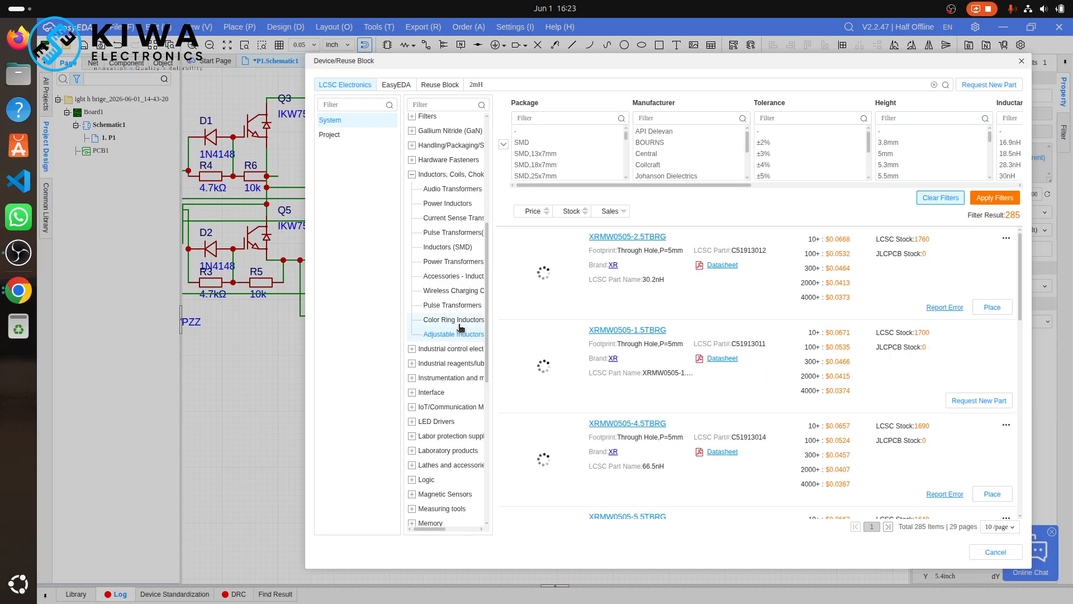
# - List the Color Ring Inductors subcategory and look through its first two pages for a suitable part
pyautogui.click(453, 321)
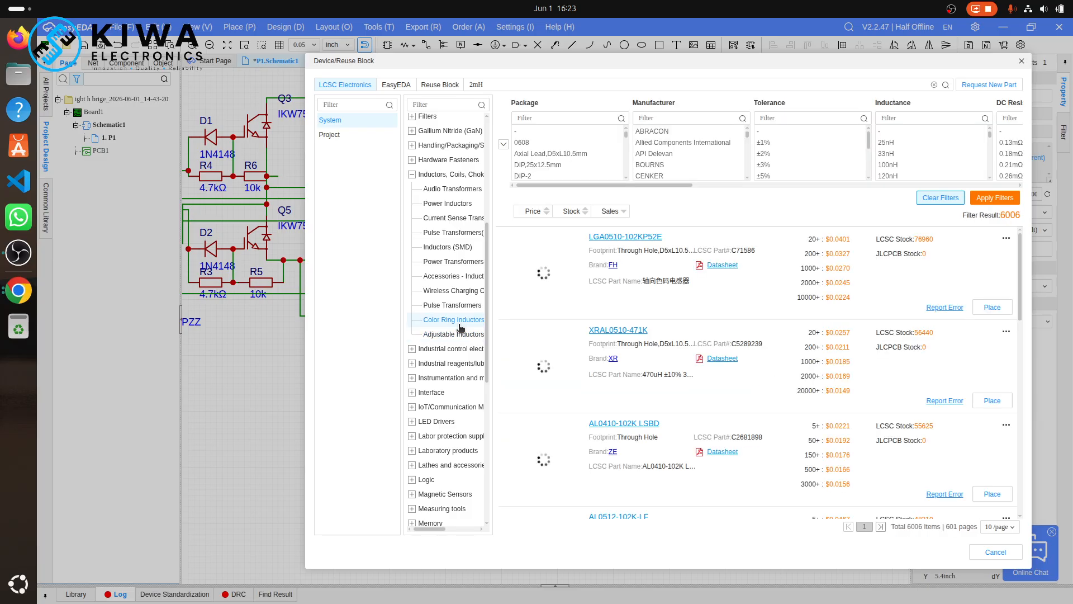
pyautogui.scroll(-1, 592, 323)
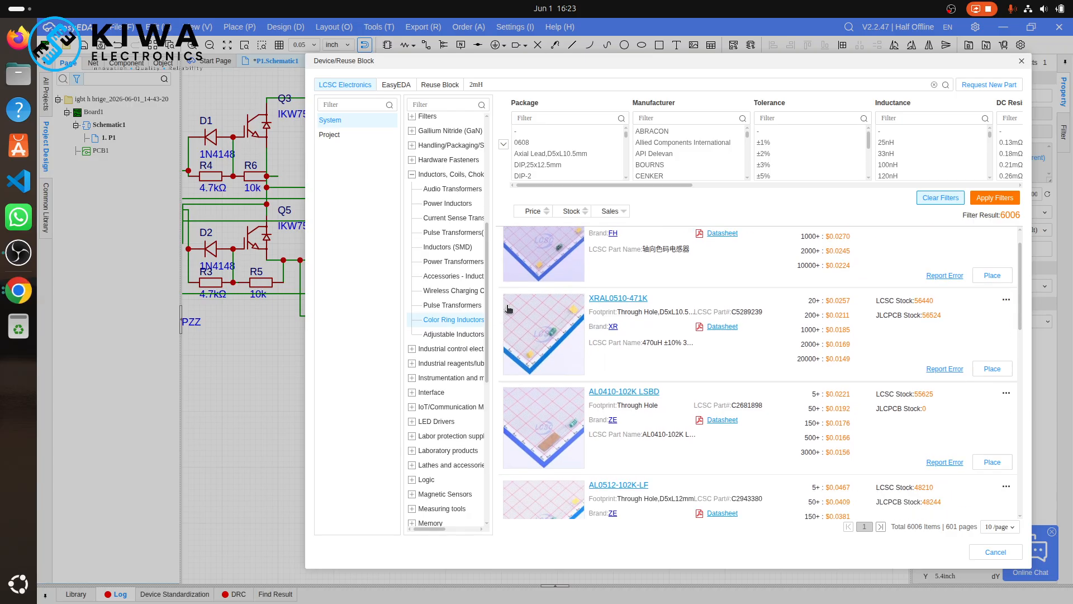
pyautogui.scroll(-10, 508, 308)
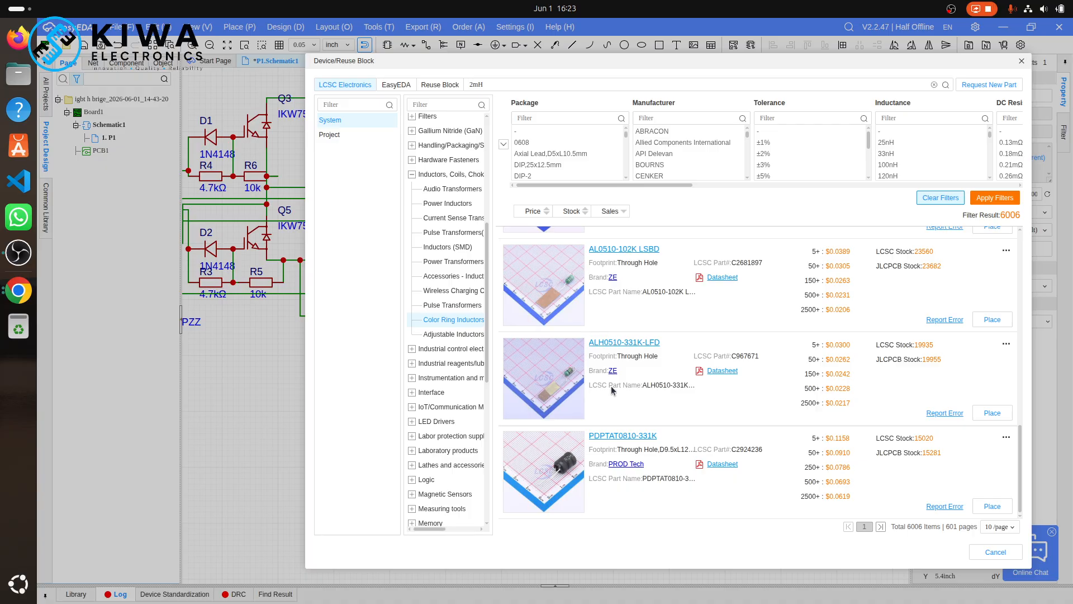
pyautogui.click(881, 528)
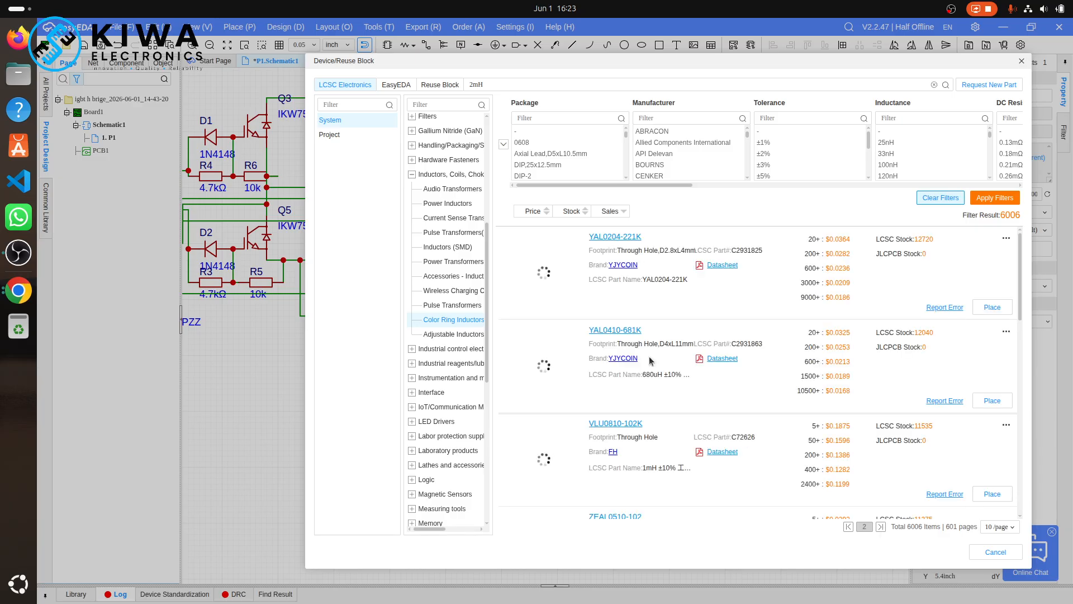
pyautogui.scroll(-10, 650, 359)
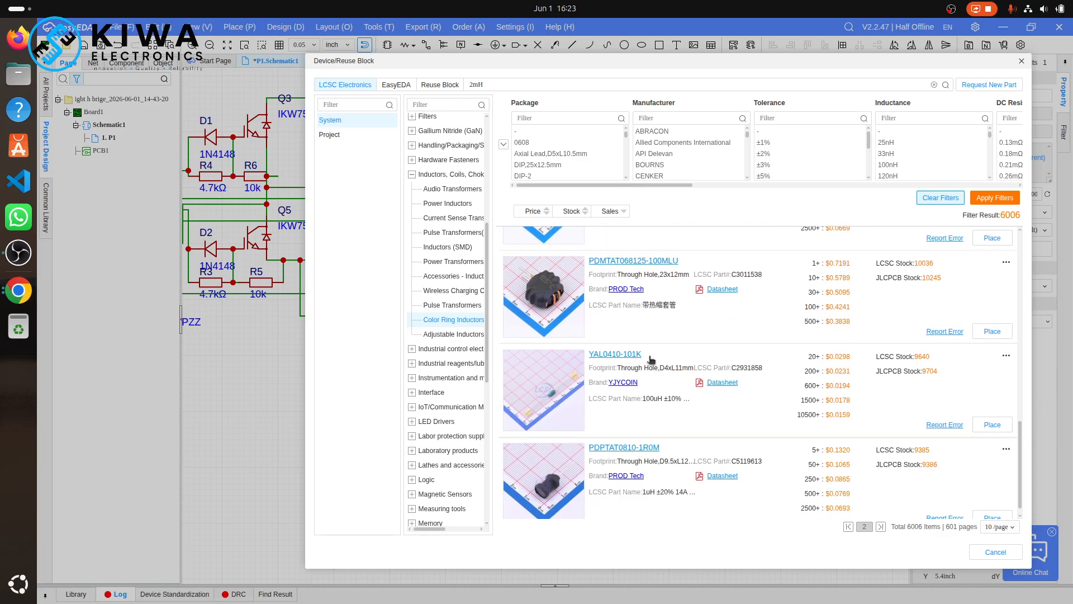
pyautogui.scroll(1, 650, 359)
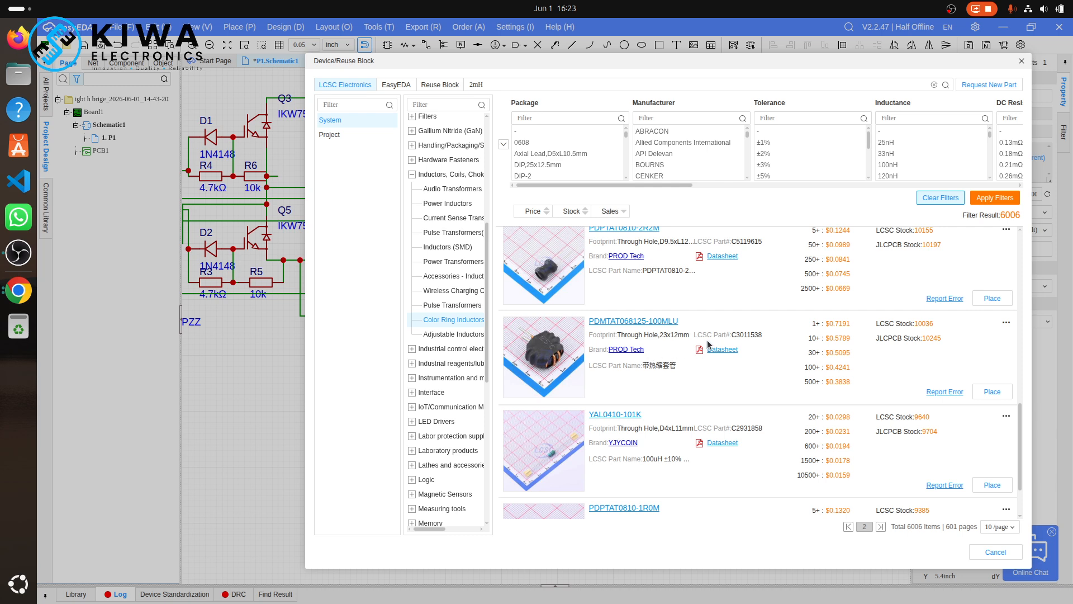
pyautogui.scroll(-1, 567, 364)
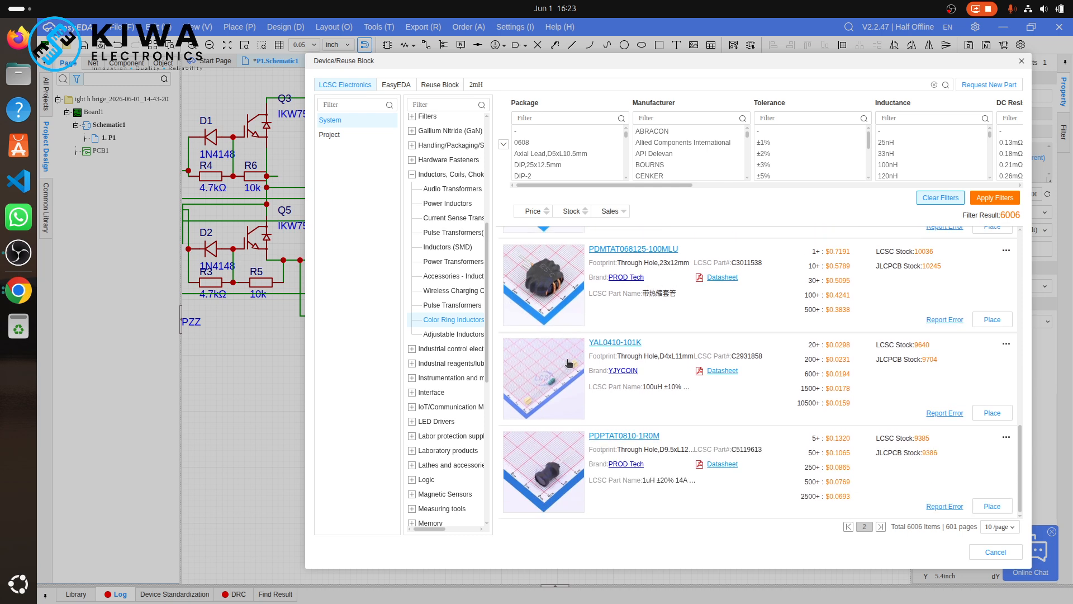
# - Look through the third and fourth pages of the Color Ring Inductors list
pyautogui.click(881, 528)
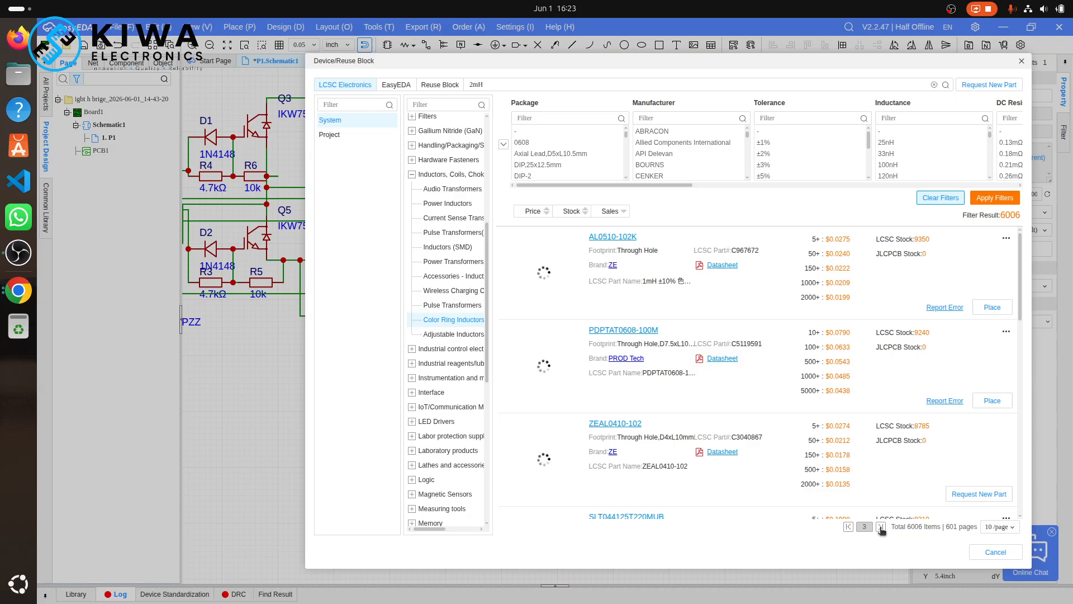
pyautogui.scroll(-5, 738, 408)
pyautogui.scroll(-6, 737, 410)
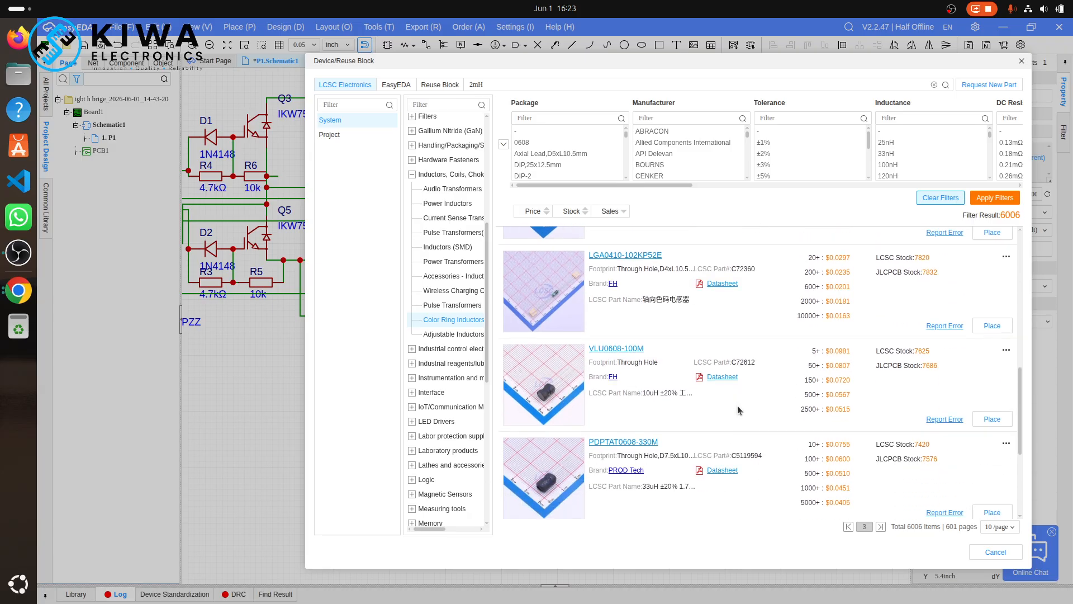
pyautogui.click(880, 526)
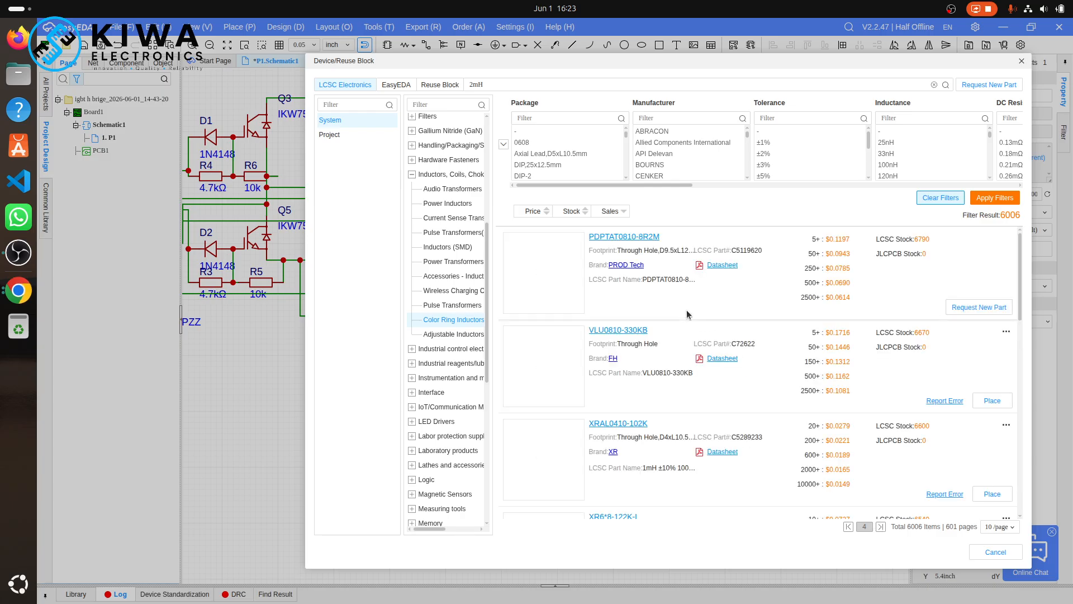
pyautogui.scroll(-1, 686, 311)
pyautogui.scroll(-5, 686, 313)
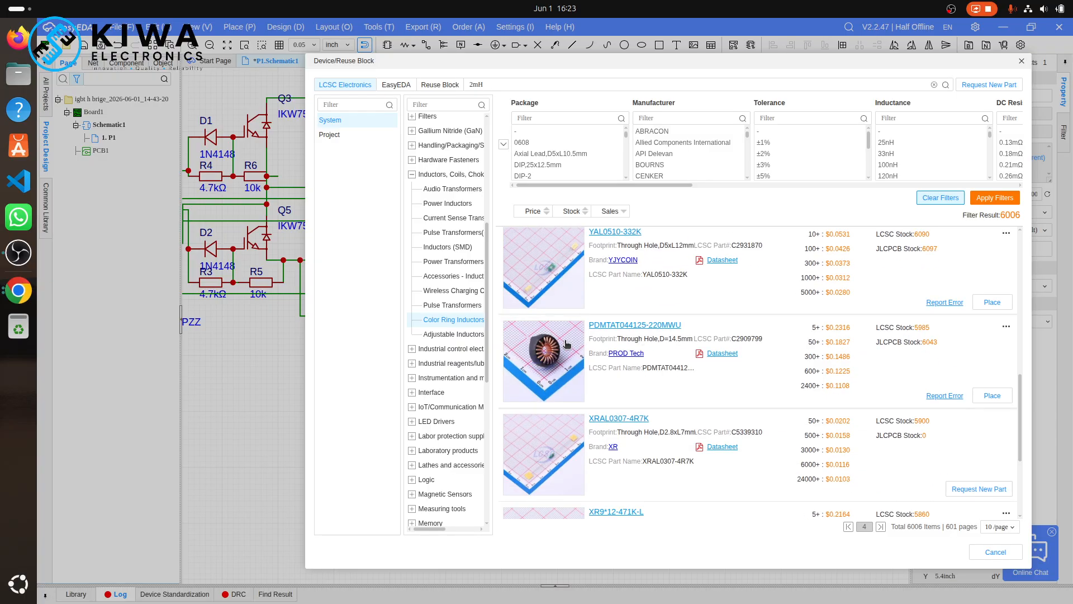
# - Switch to the LCSC page in the Chrome browser and search the store for 2mH
pyautogui.click(20, 290)
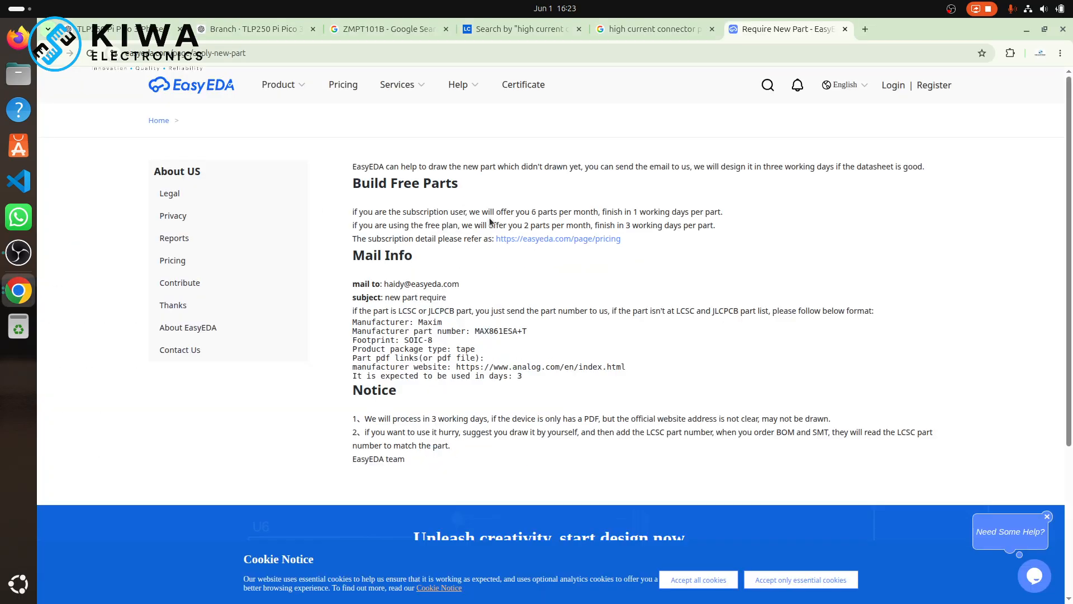
pyautogui.click(526, 29)
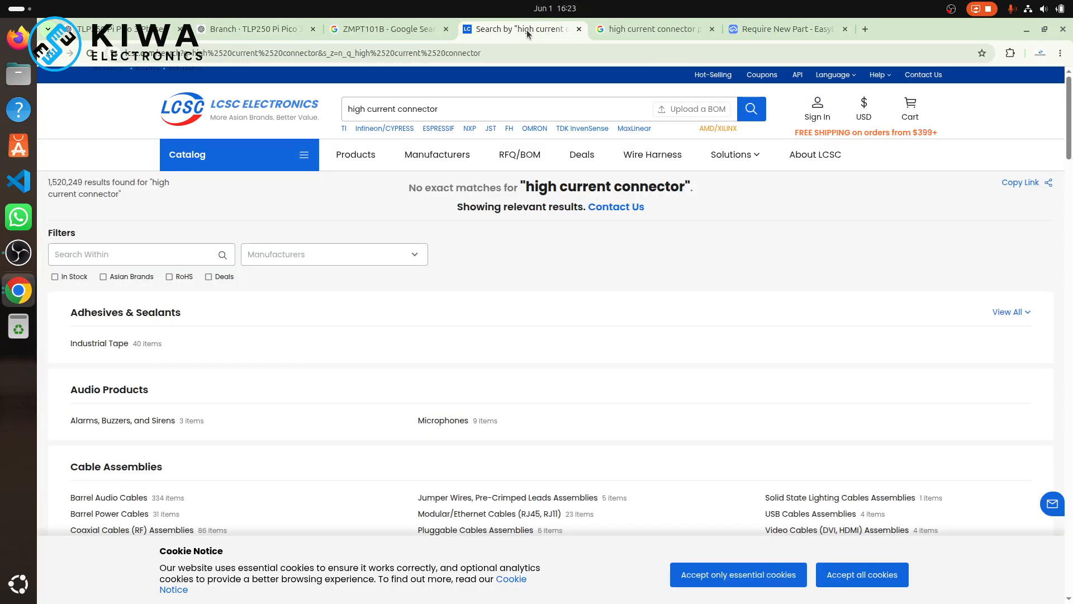
pyautogui.tripleClick(477, 112)
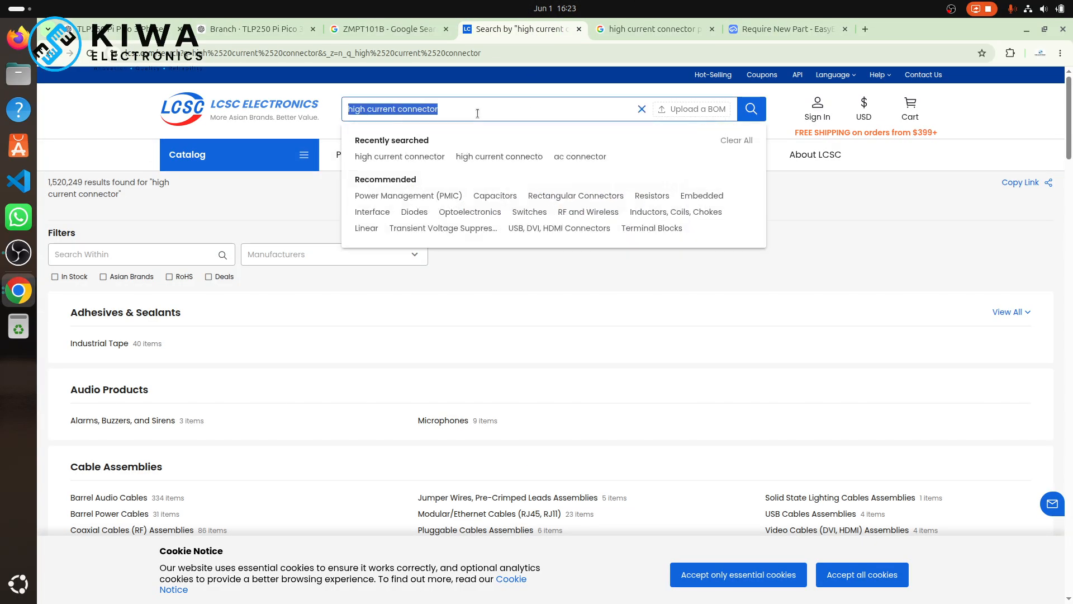
pyautogui.write('2mH')
pyautogui.press('Return')
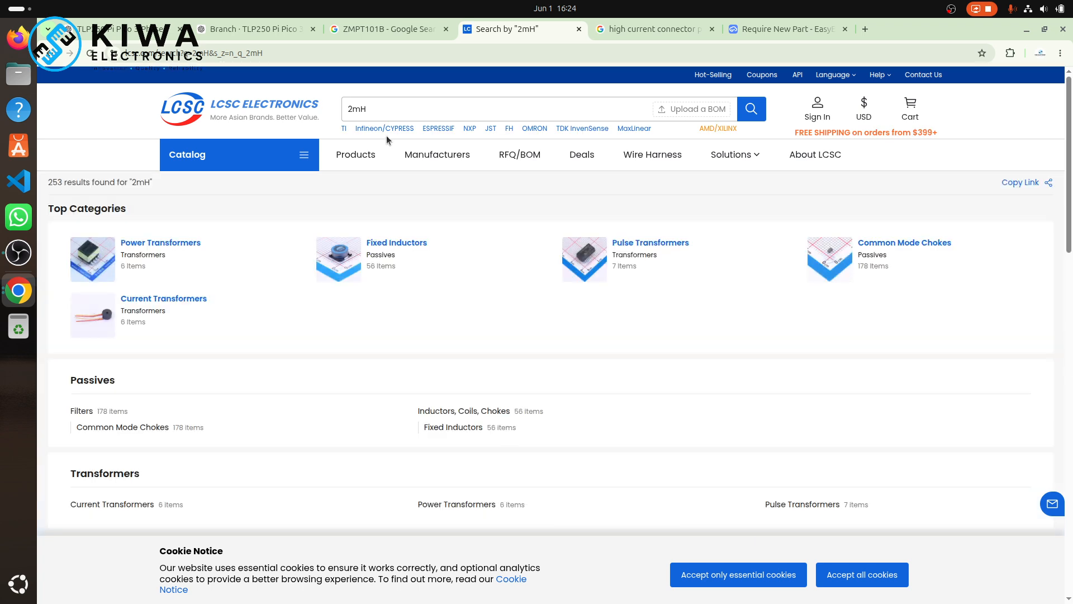
# - Open the suggested SS22MH match from the LCSC search and look over its listed parts
pyautogui.click(415, 108)
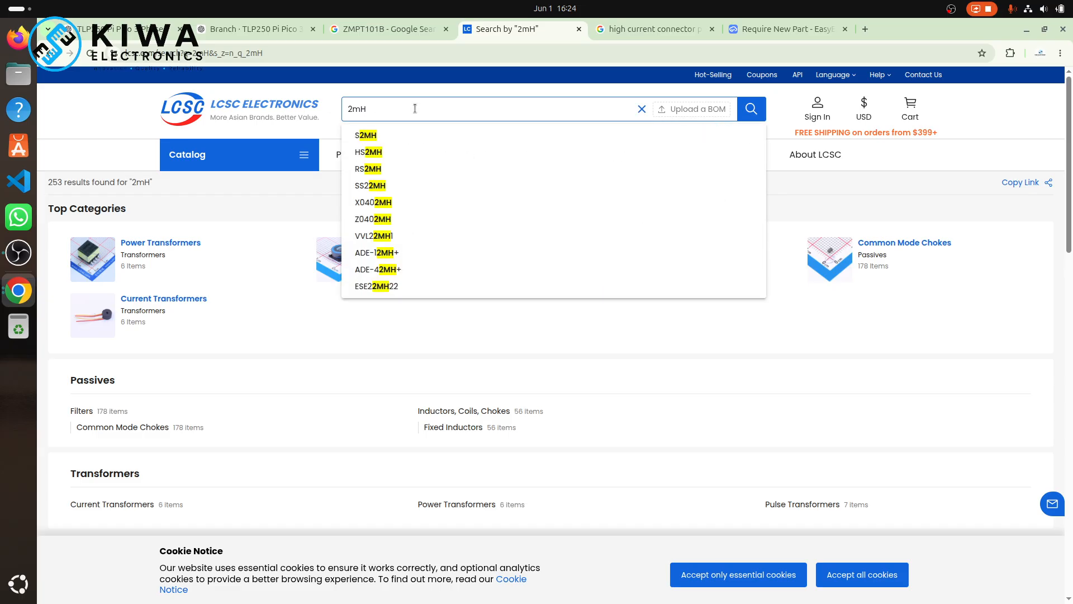
pyautogui.click(382, 186)
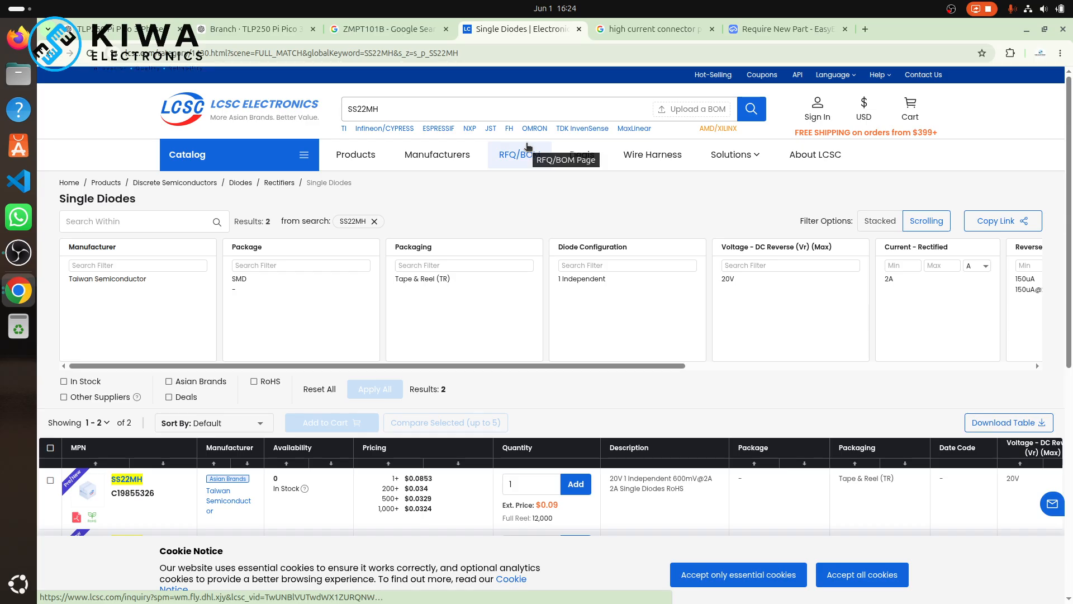
pyautogui.scroll(-5, 554, 376)
pyautogui.scroll(5, 553, 376)
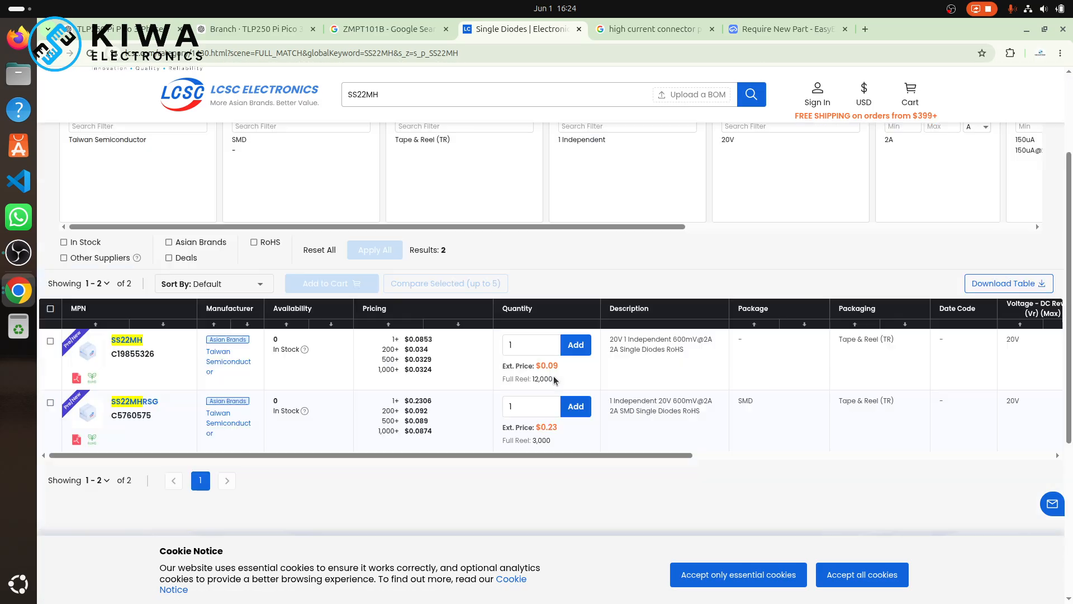
# - Search Google for 2mH from the EasyEDA part request page's tab and show the image results
pyautogui.click(756, 29)
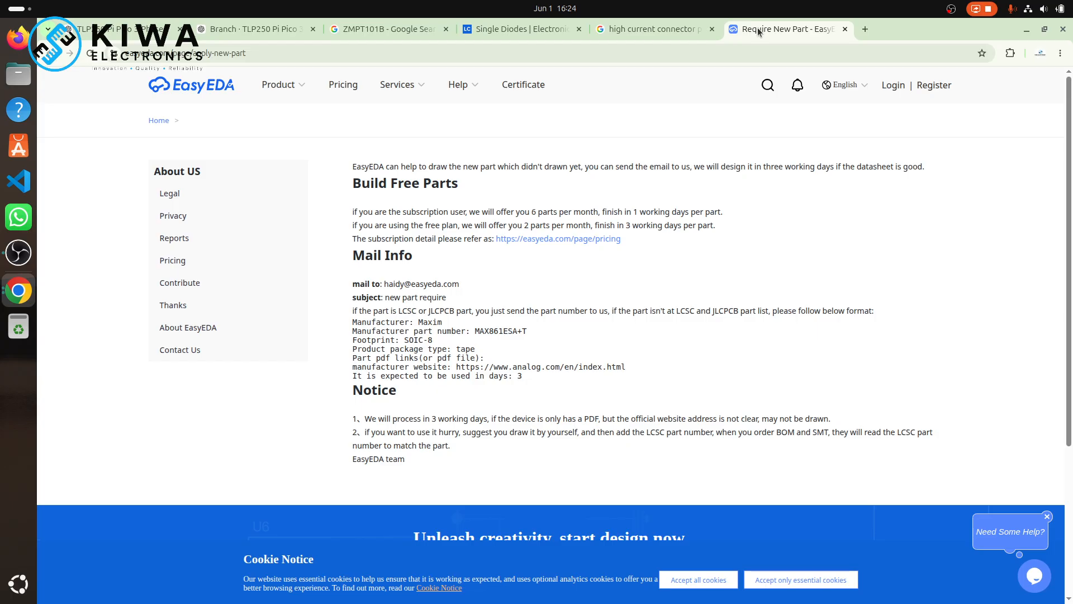
pyautogui.click(701, 52)
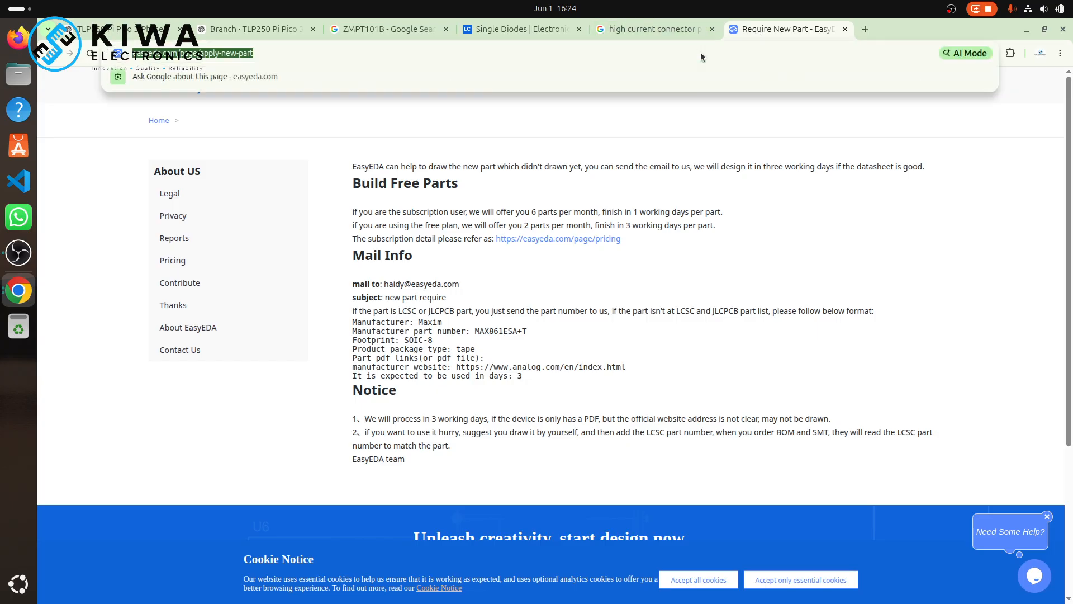
pyautogui.write('2mH')
pyautogui.press('Return')
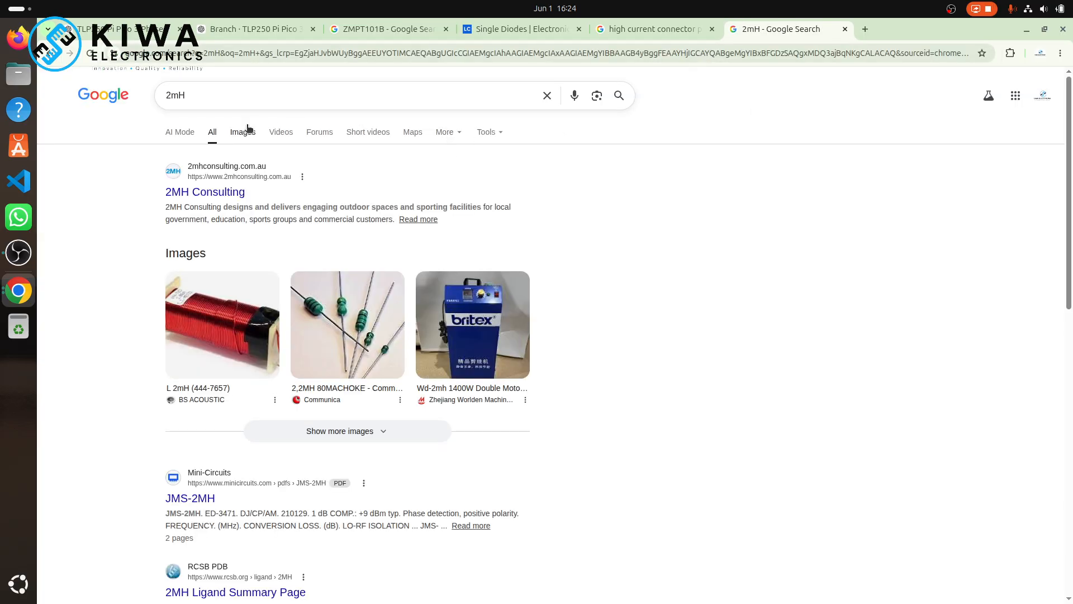
pyautogui.click(242, 133)
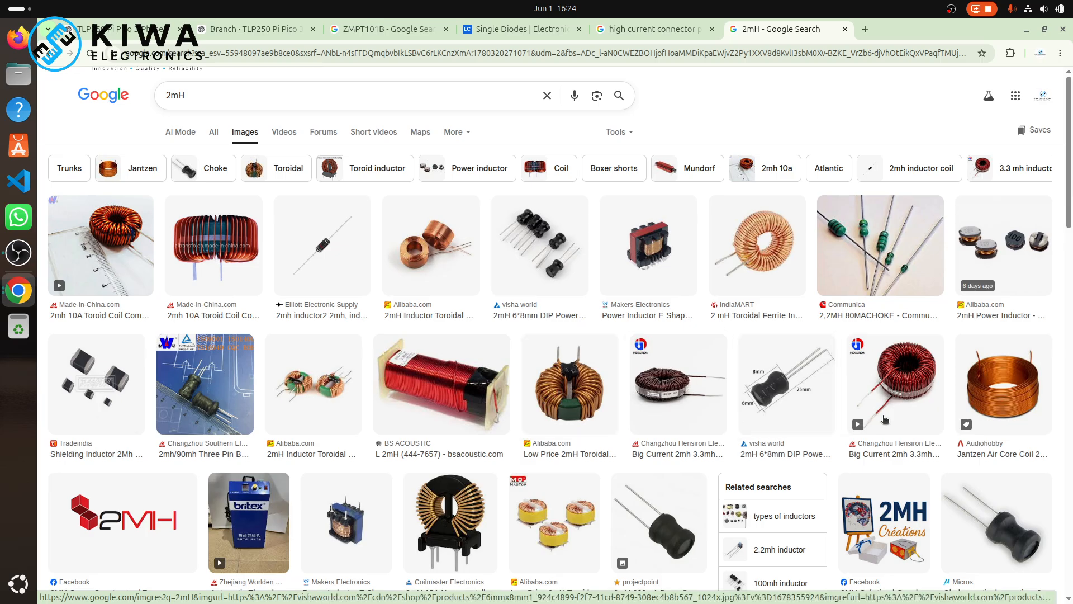
# - Open the Hensiron toroidal inductor image result and copy its title, Big Current 2mh 3.3mh Choke Coil Filter Inductor for Switching Circuits
pyautogui.click(899, 421)
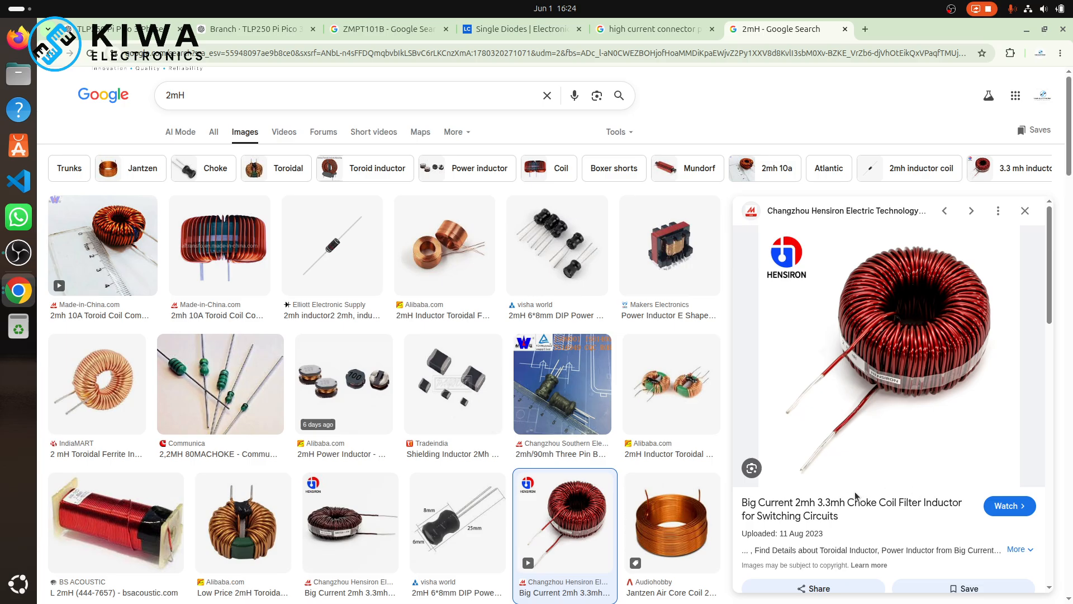
pyautogui.moveTo(740, 502); pyautogui.dragTo(966, 517)
pyautogui.hotkey('ctrl', 'c')
pyautogui.click(965, 494)
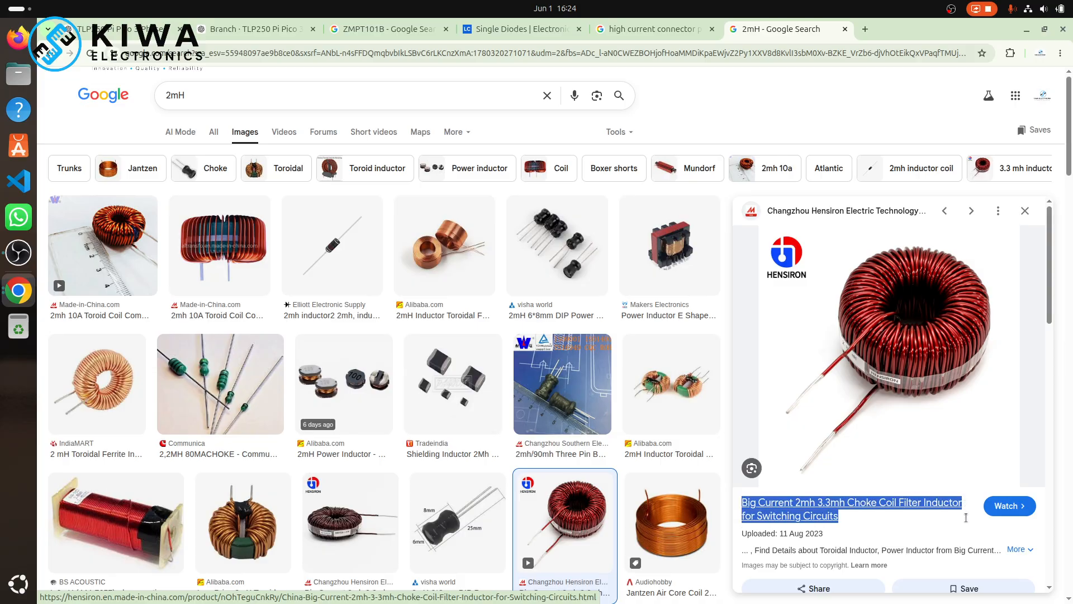
# - Search the LCSC store for the copied title, Big Current 2mh 3.3mh Choke Coil Filter Inductor for Switching Circuits
pyautogui.click(525, 33)
pyautogui.click(441, 106)
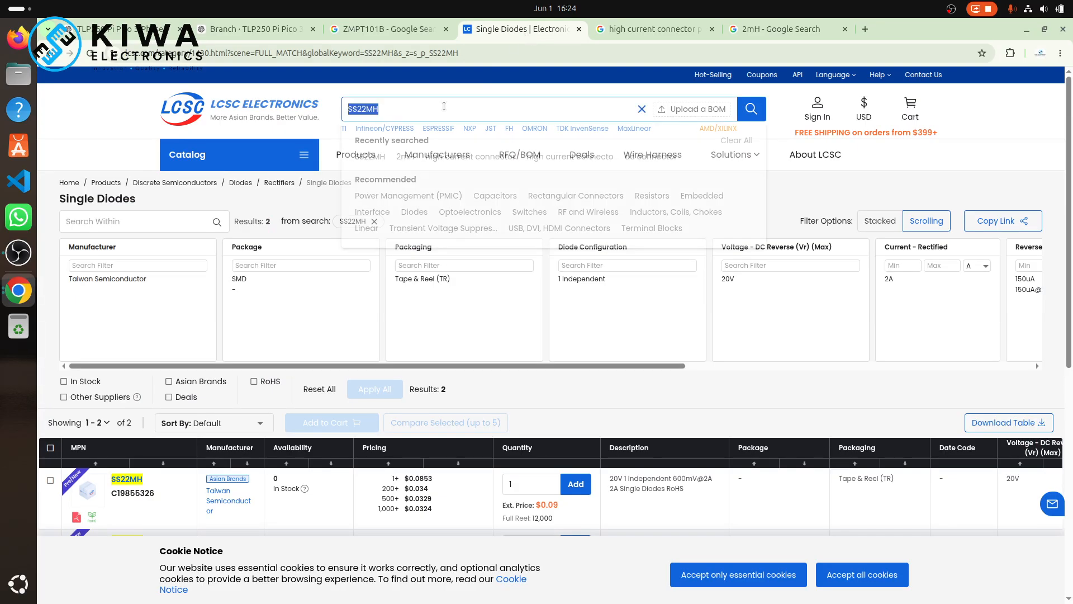
pyautogui.hotkey('ctrl', 'v')
pyautogui.press('Return')
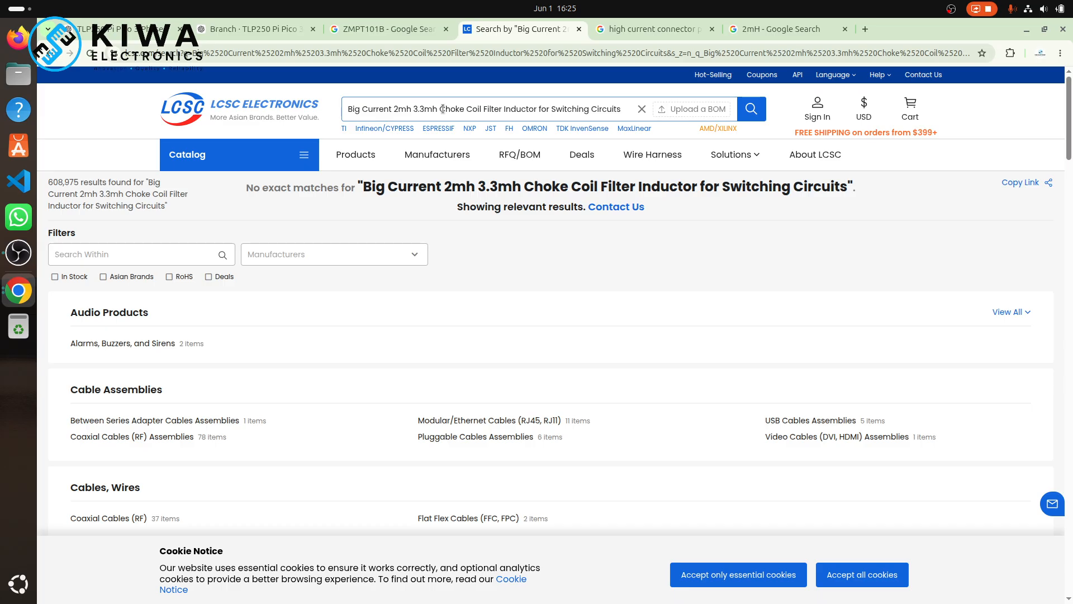
# - Shorten the LCSC search text to 3.3mh Choke Coil and run the search again
pyautogui.moveTo(414, 109); pyautogui.dragTo(251, 113)
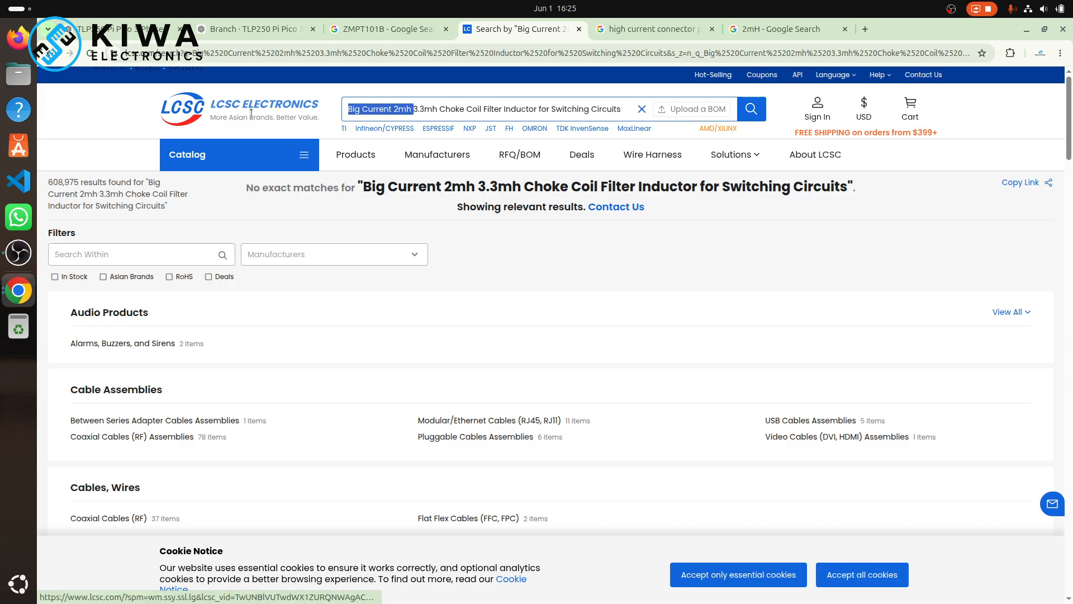
pyautogui.press('BackSpace')
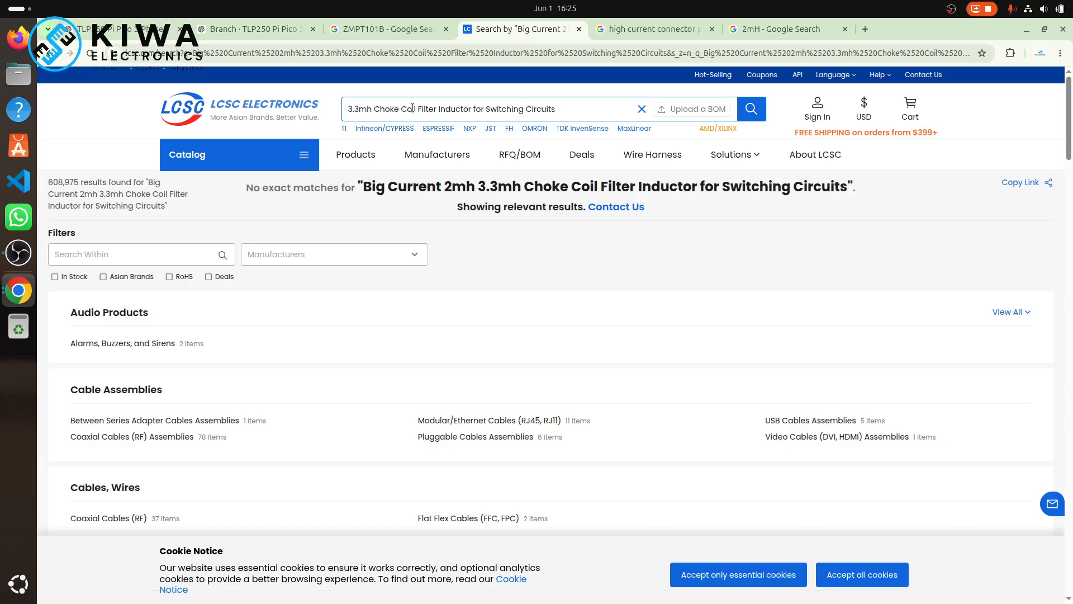
pyautogui.moveTo(417, 108); pyautogui.dragTo(559, 111)
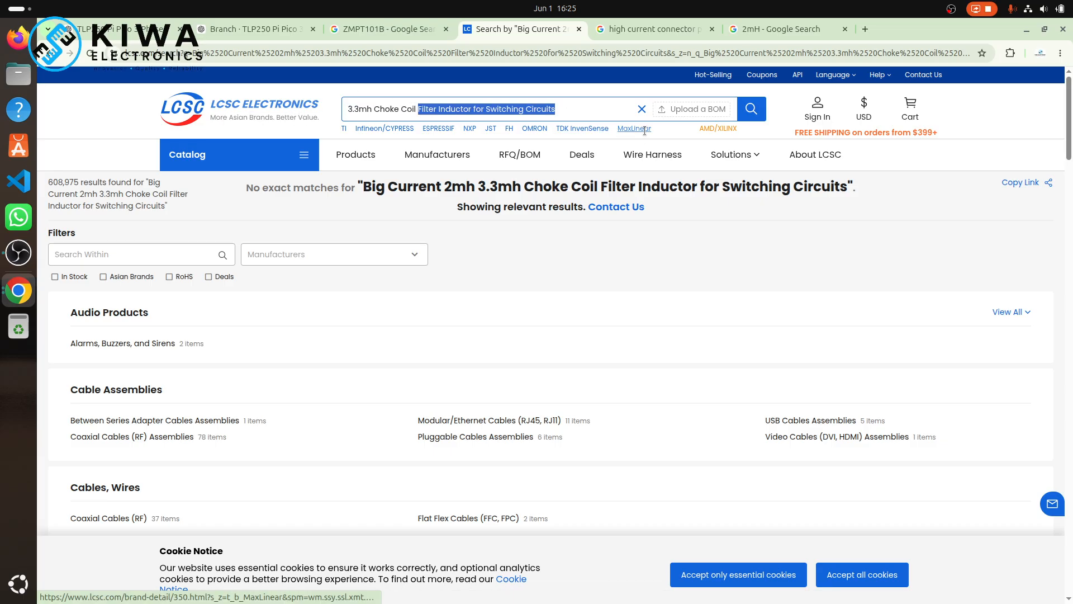
pyautogui.press('BackSpace')
pyautogui.press('Return')
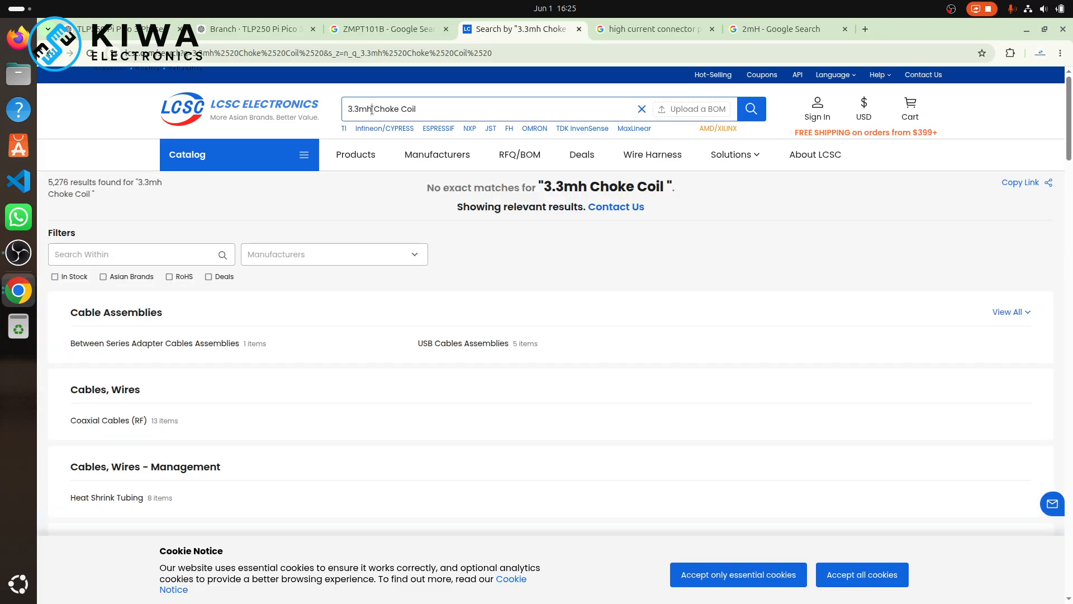
# - Reduce the LCSC query to 3.3mh only and search again
pyautogui.moveTo(372, 110); pyautogui.dragTo(296, 108)
pyautogui.moveTo(372, 110); pyautogui.dragTo(528, 128)
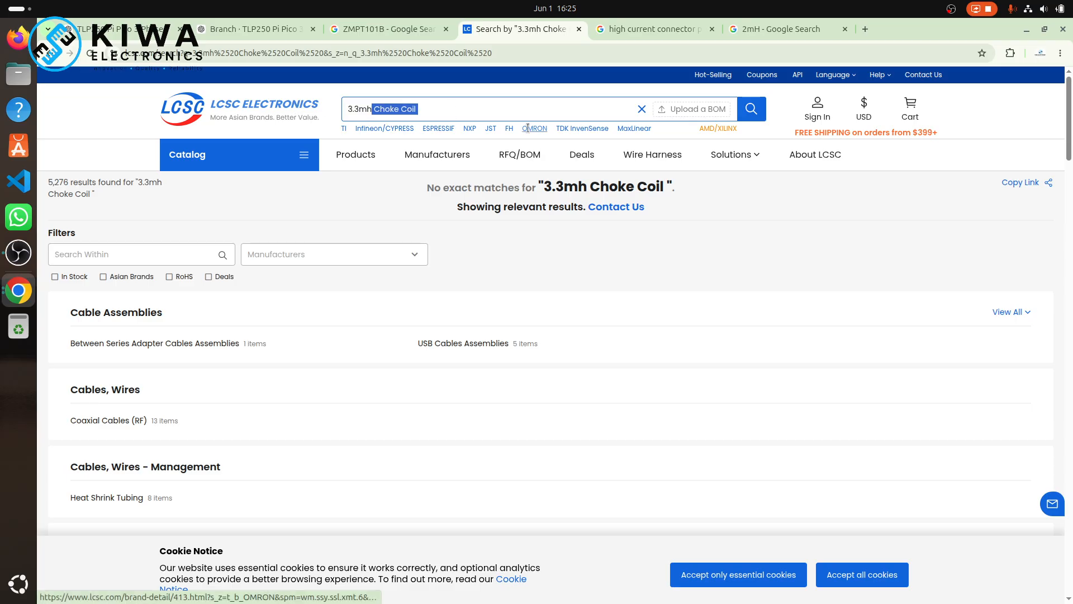
pyautogui.press('BackSpace')
pyautogui.press('Return')
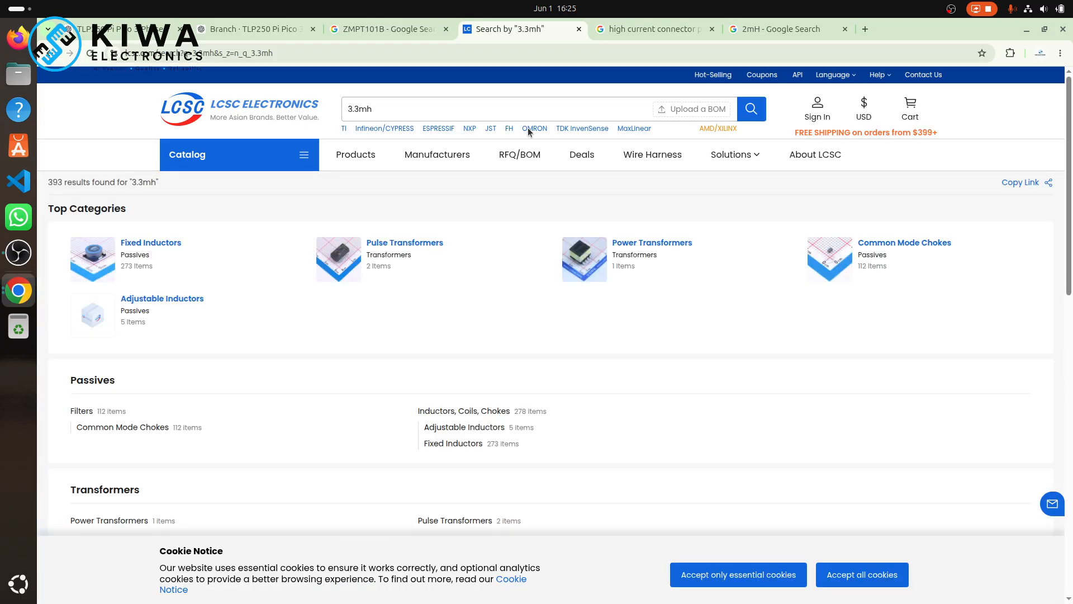
# - Paste the copied inductor title over the LCSC query, trim it to Choke Coil, and search for that
pyautogui.click(400, 112)
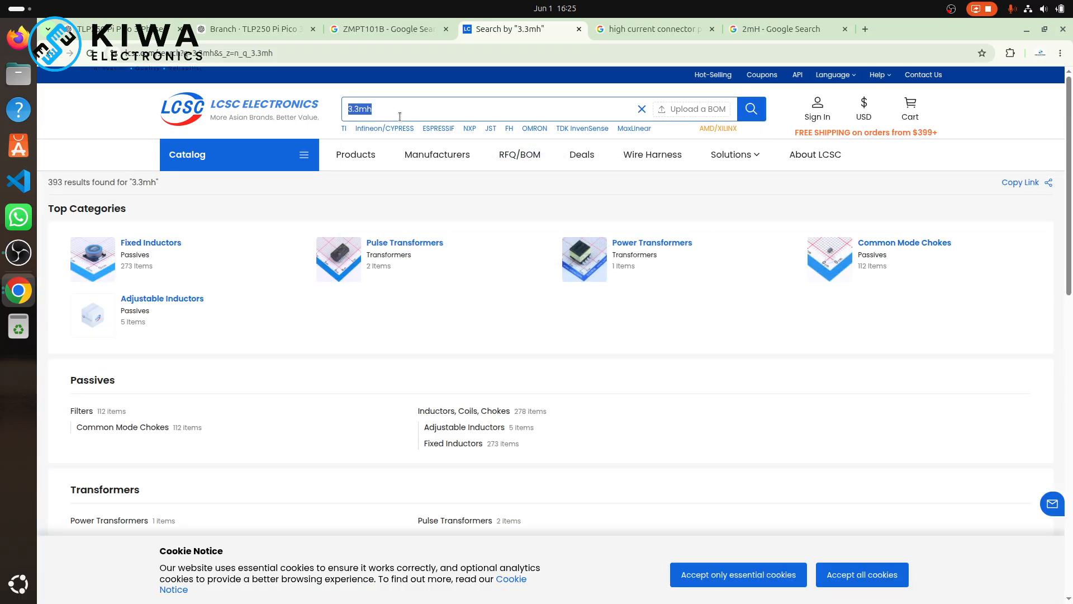
pyautogui.hotkey('ctrl', 'v')
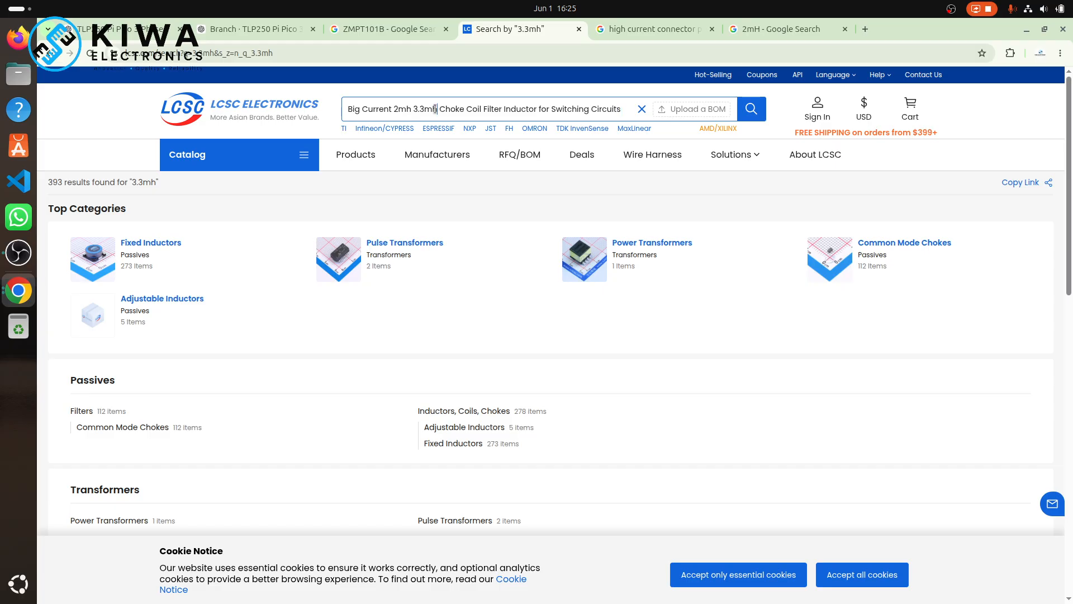
pyautogui.moveTo(436, 109); pyautogui.dragTo(286, 95)
pyautogui.press('BackSpace')
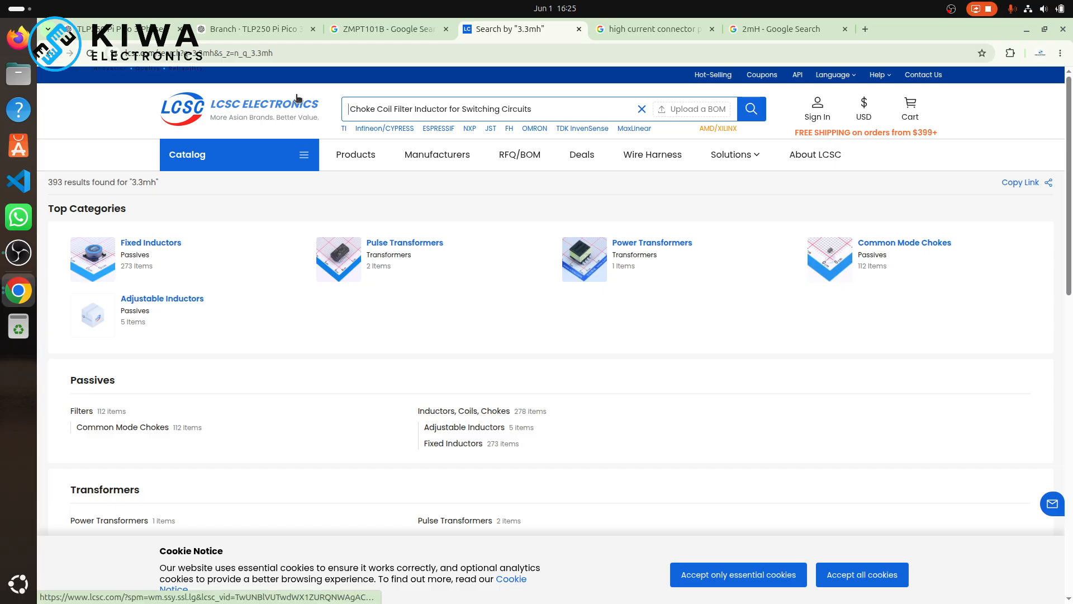
pyautogui.moveTo(393, 109); pyautogui.dragTo(558, 121)
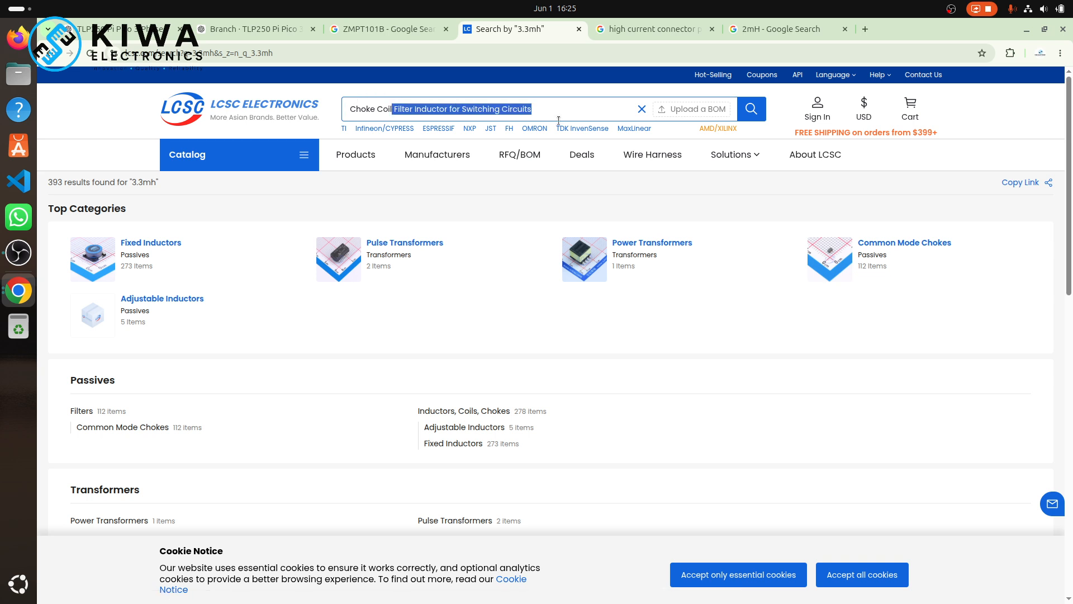
pyautogui.press('BackSpace')
pyautogui.press('Return')
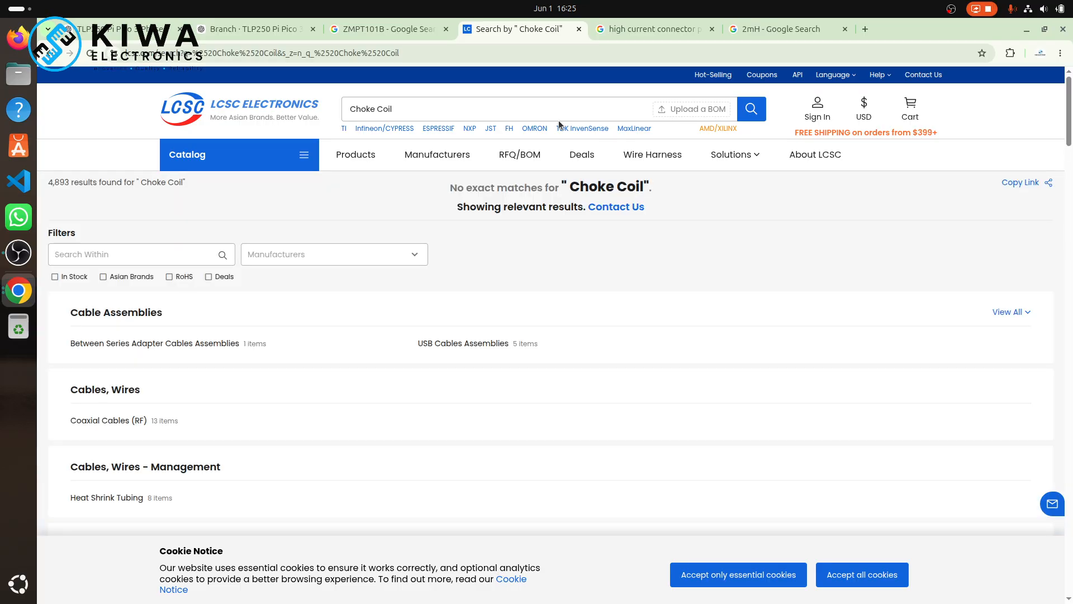
# - Switch to the JLCEDA Pro window and show the next page of color ring inductors in the device library
pyautogui.click(21, 295)
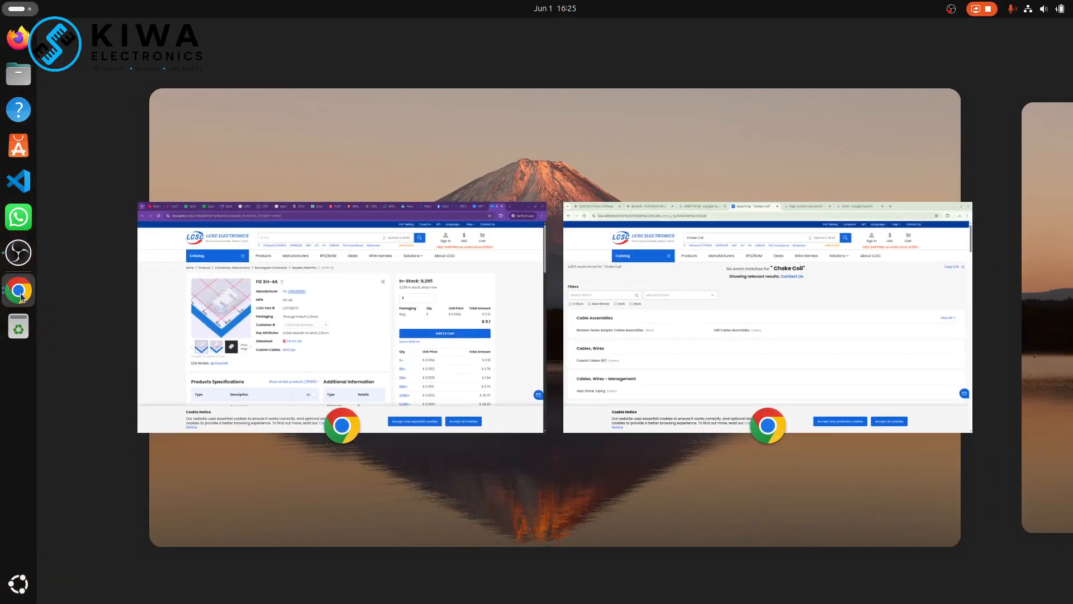
pyautogui.click(23, 10)
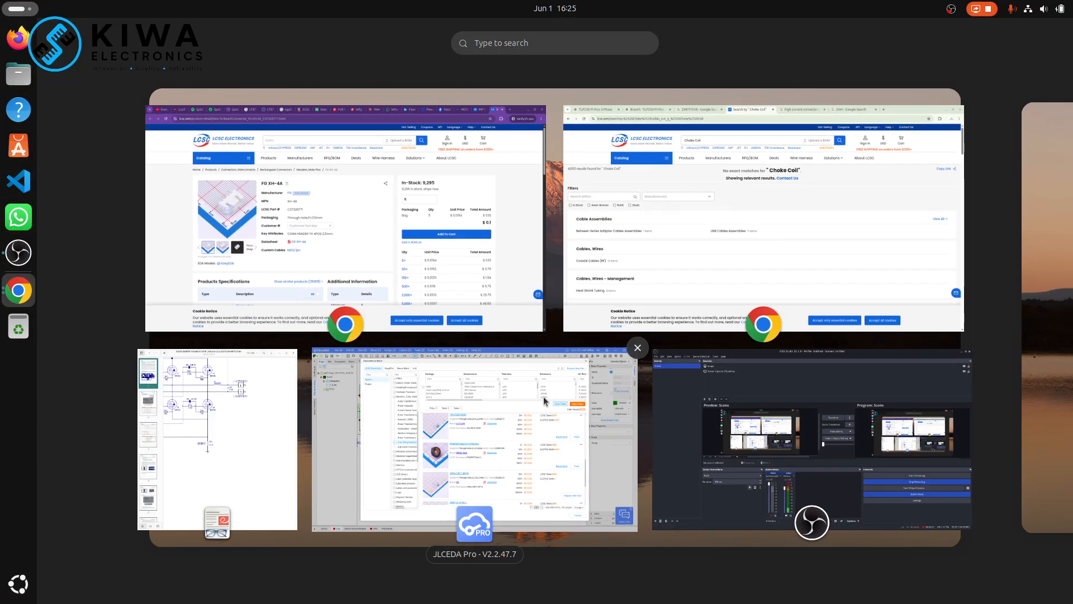
pyautogui.click(476, 435)
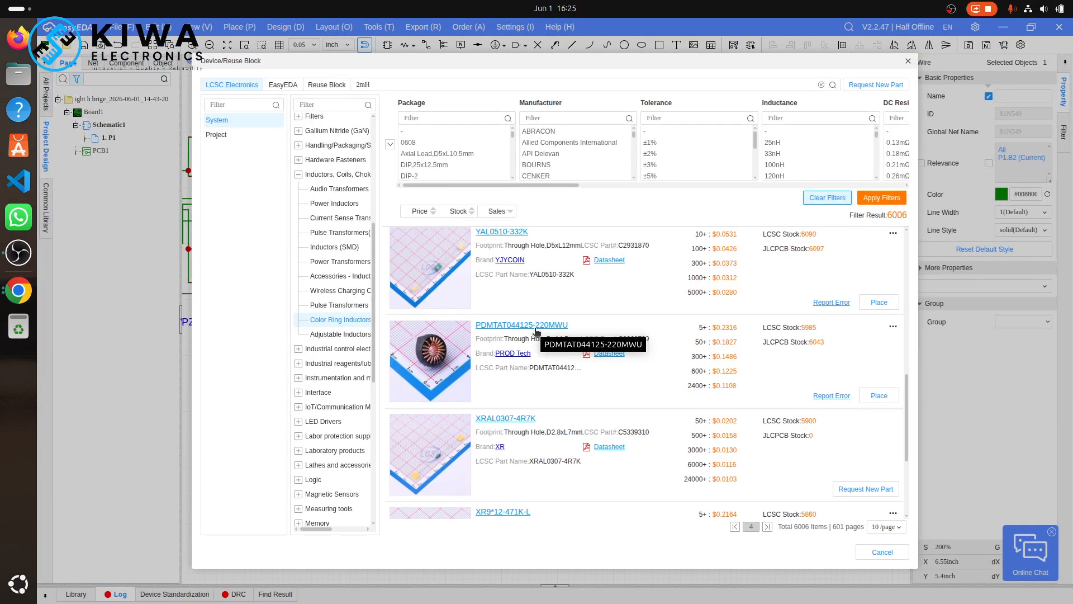
pyautogui.scroll(-3, 551, 449)
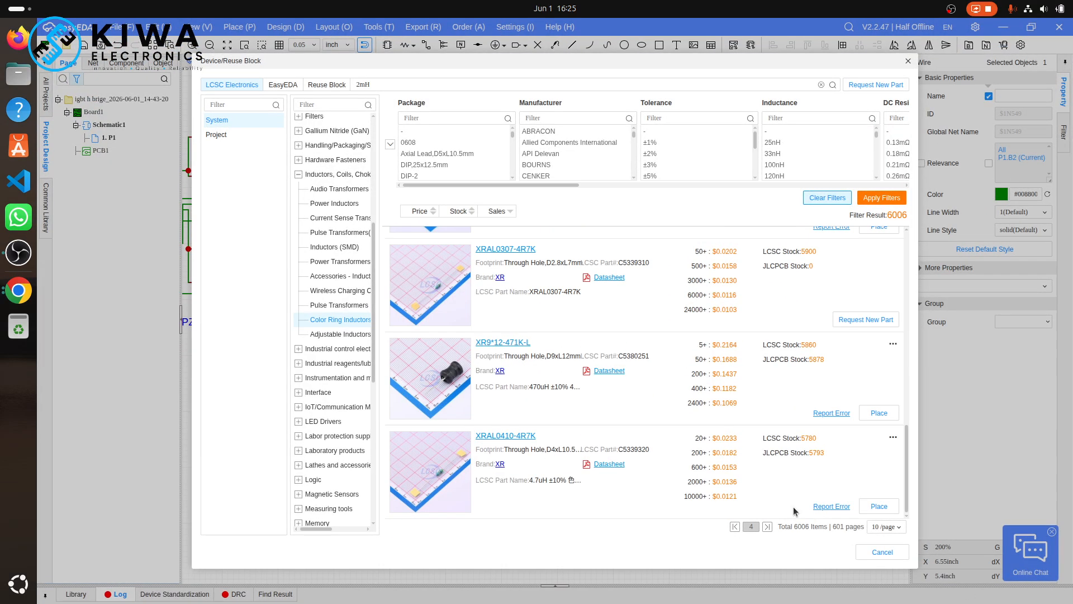
pyautogui.click(768, 528)
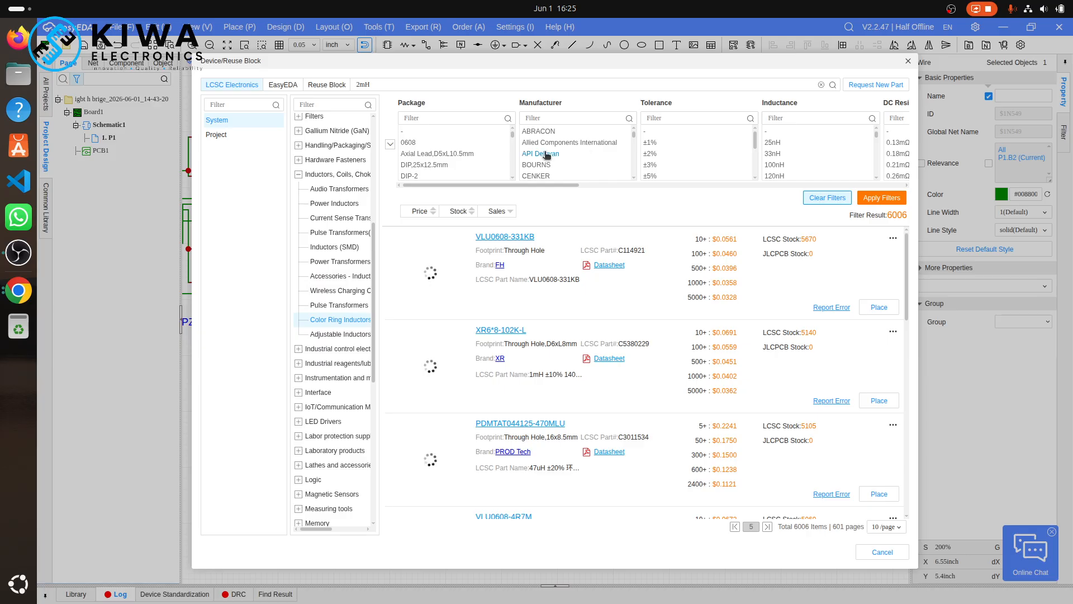
pyautogui.scroll(-5, 461, 161)
pyautogui.scroll(-3, 461, 161)
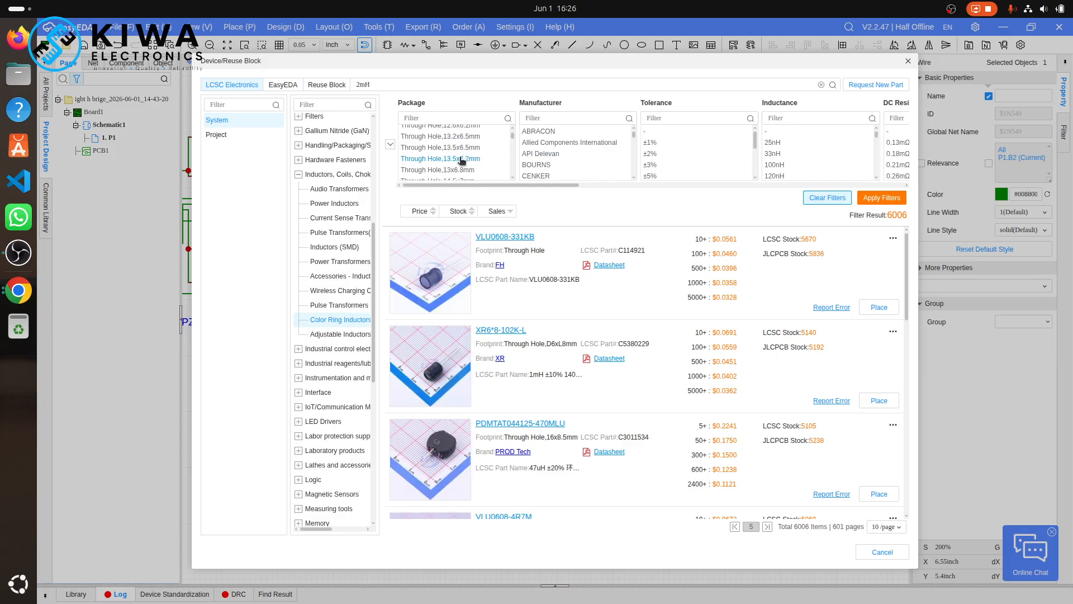
pyautogui.scroll(-4, 461, 161)
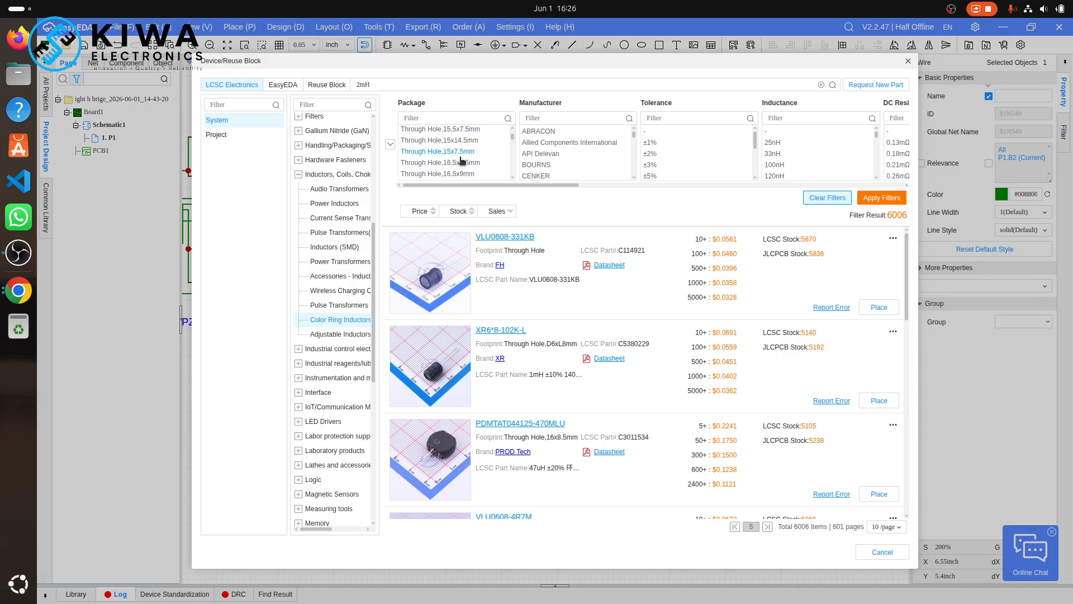
pyautogui.click(462, 162)
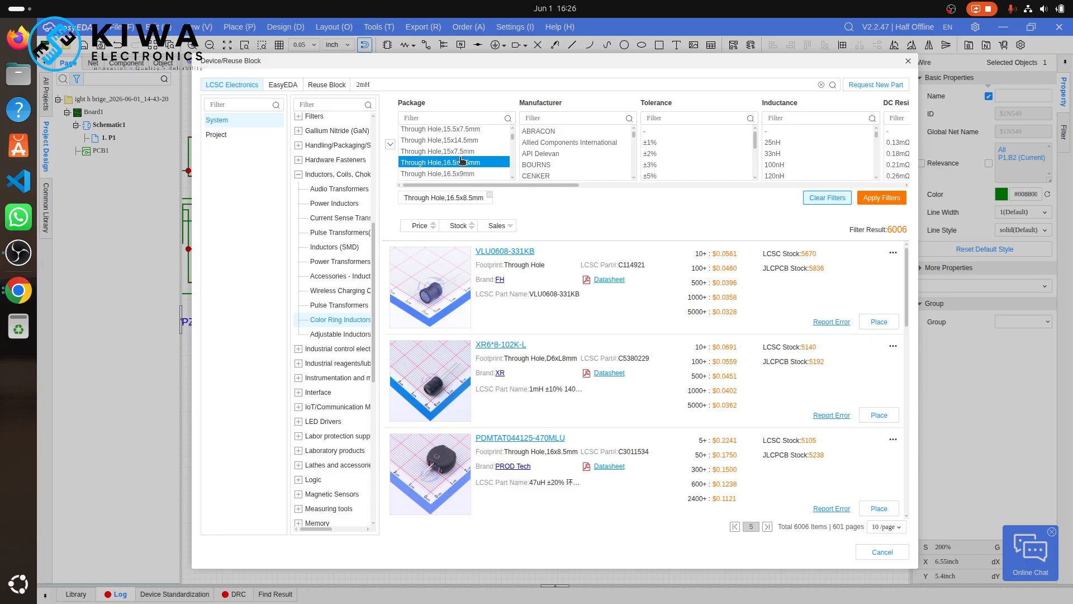
pyautogui.click(461, 162)
# - Filter the color ring inductors by the Through Hole-4P,27x17mm package
pyautogui.scroll(-5, 461, 161)
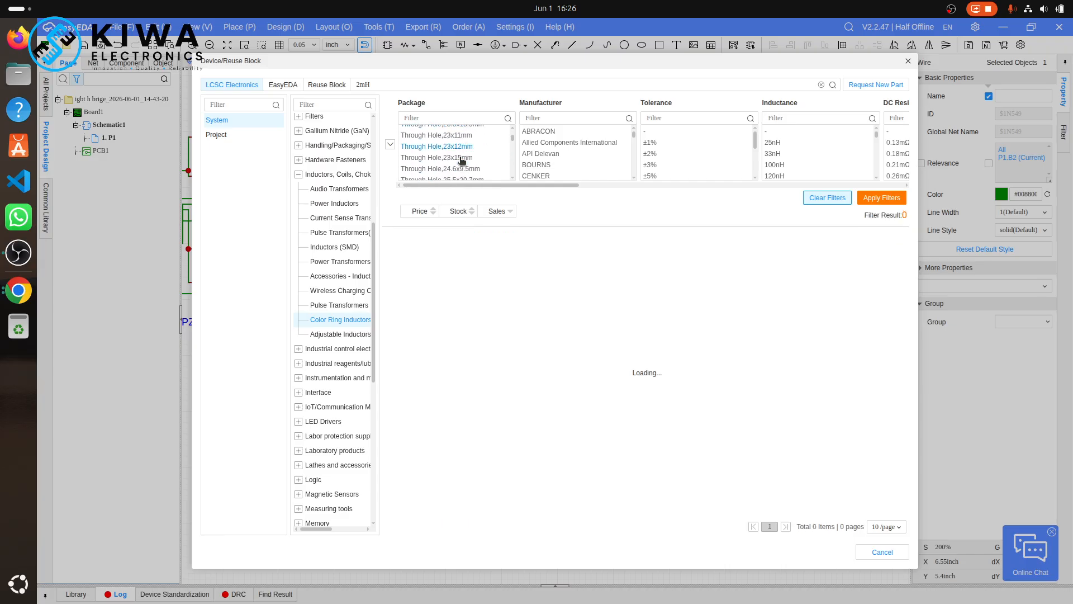
pyautogui.scroll(-10, 461, 161)
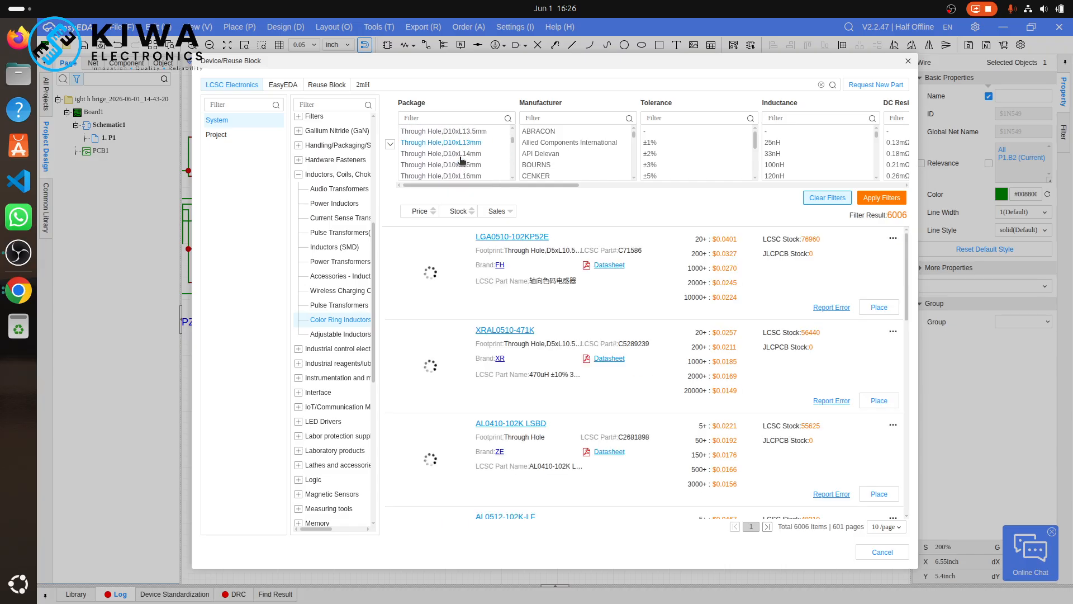
pyautogui.scroll(-6, 461, 161)
pyautogui.scroll(-8, 461, 161)
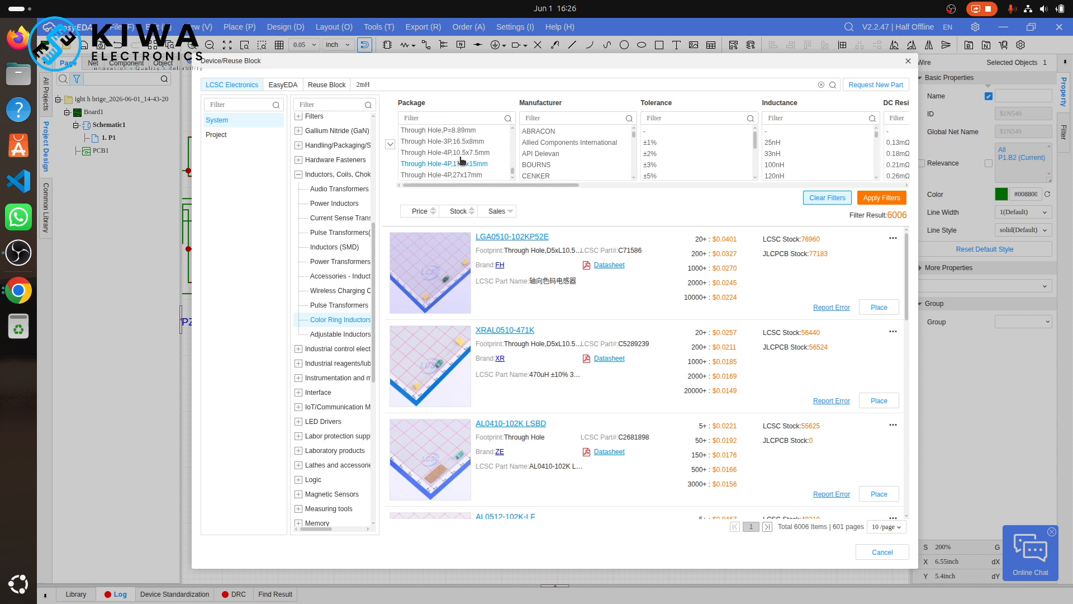
pyautogui.click(462, 175)
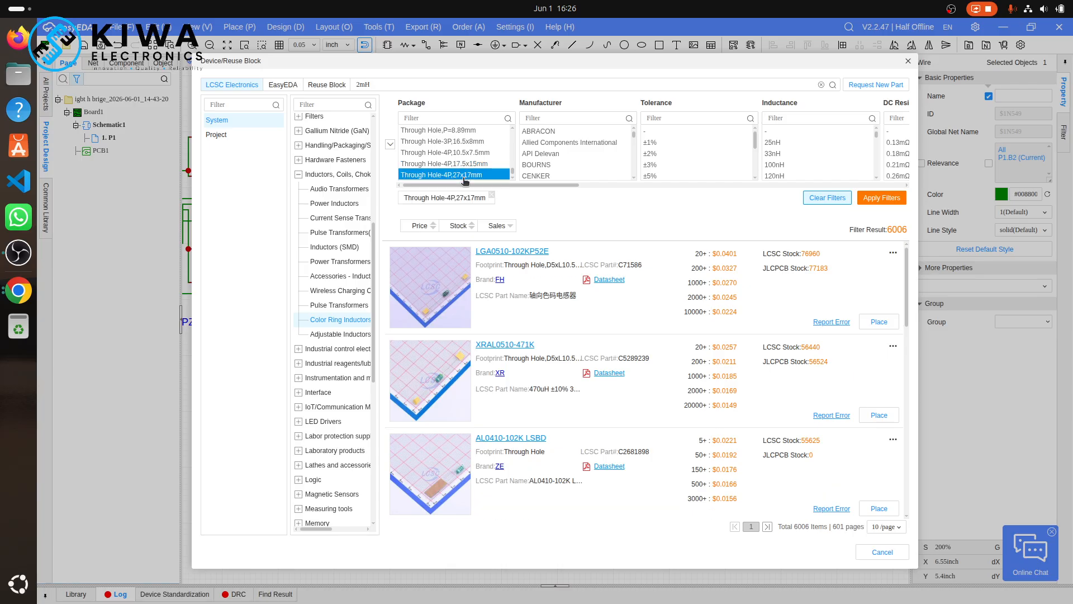
pyautogui.click(881, 200)
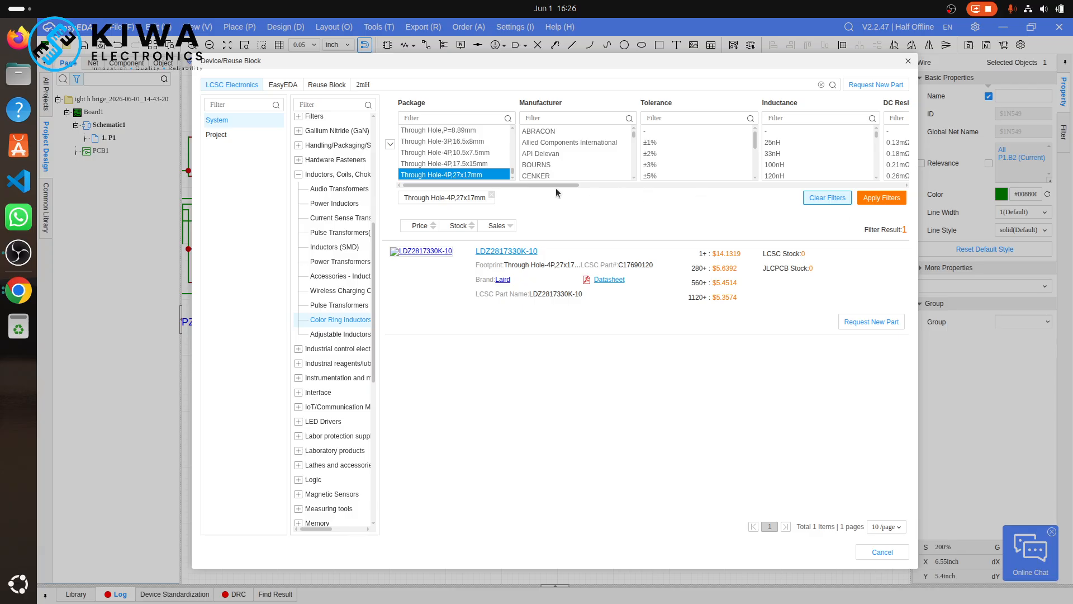
# - Replace the package filter with Through Hole-4P,17.5x15mm and apply it
pyautogui.click(472, 164)
pyautogui.click(493, 195)
pyautogui.click(884, 198)
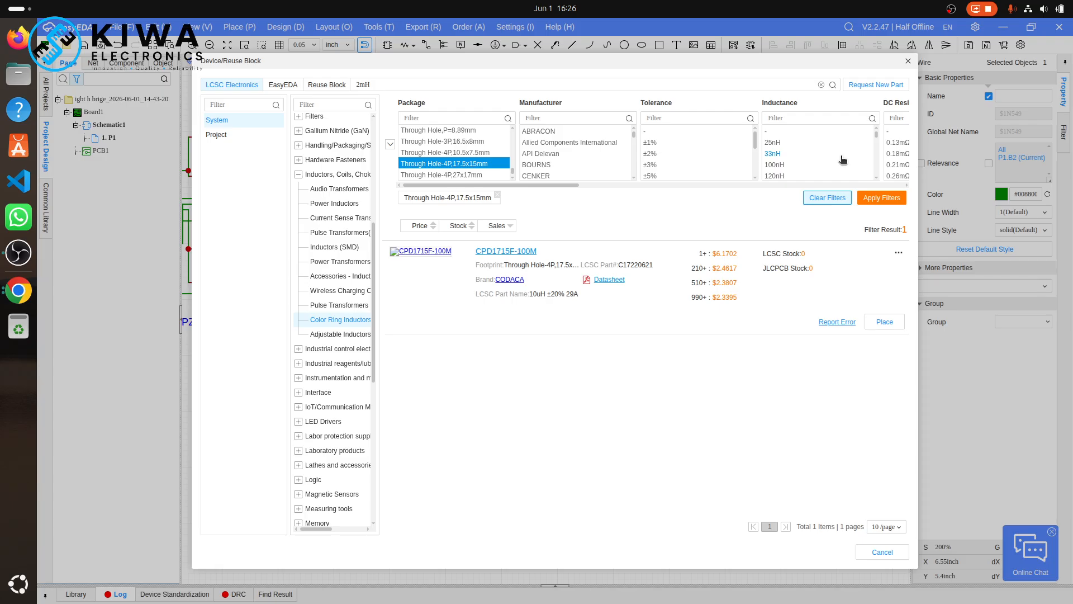
# - Place the CODACA CPD1715F-100M 10uH inductor in the schematic below screw terminal U2 and end placement
pyautogui.click(884, 321)
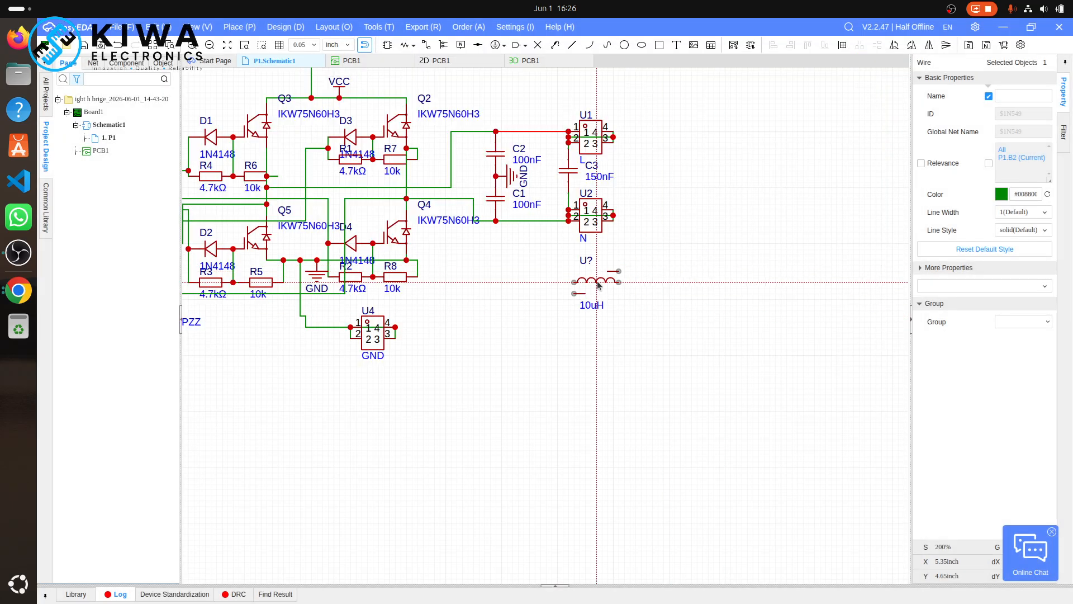
pyautogui.click(597, 280)
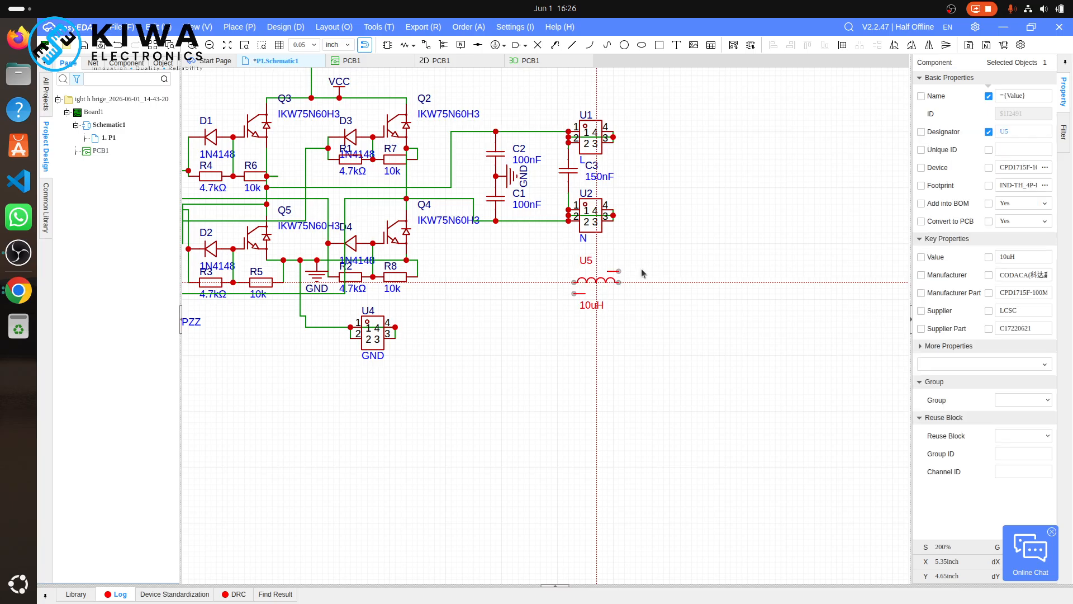
pyautogui.press('Escape')
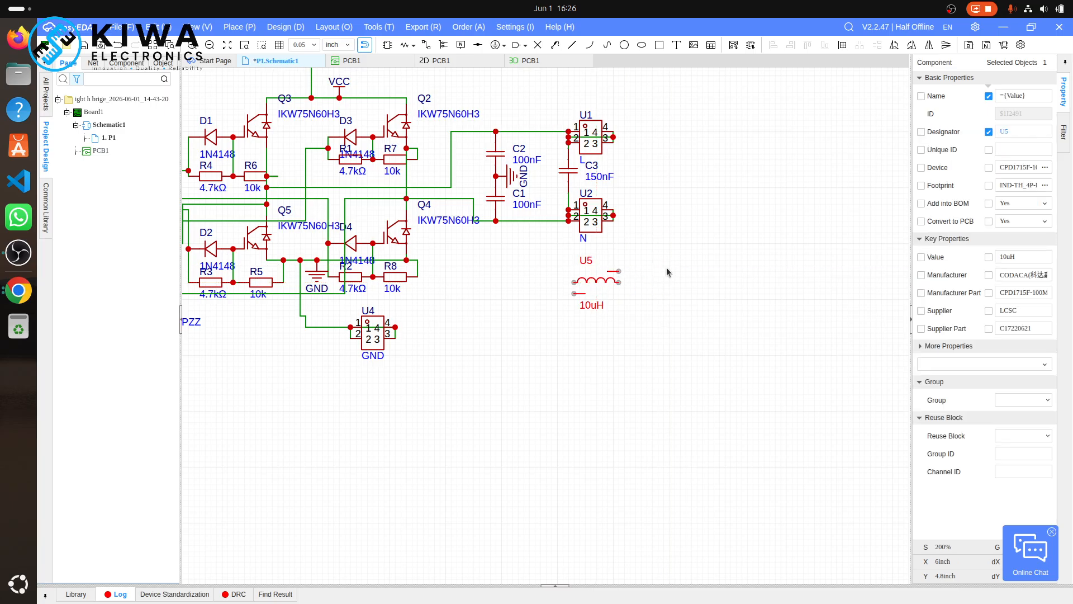
# - Import the schematic changes into PCB1, applying all listed changes with the track net update included
pyautogui.click(352, 60)
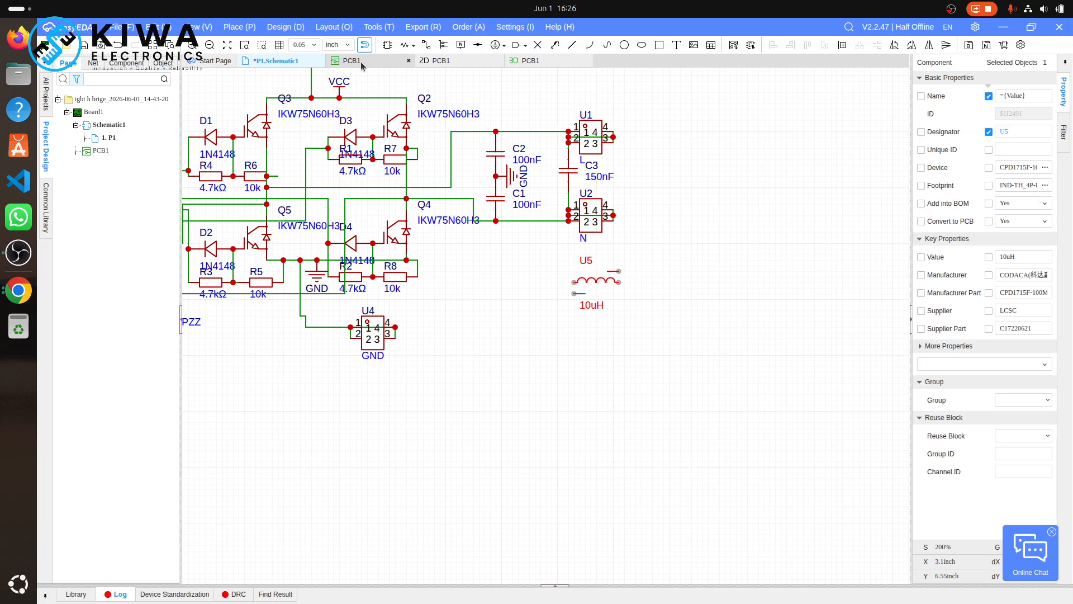
pyautogui.scroll(-8, 334, 217)
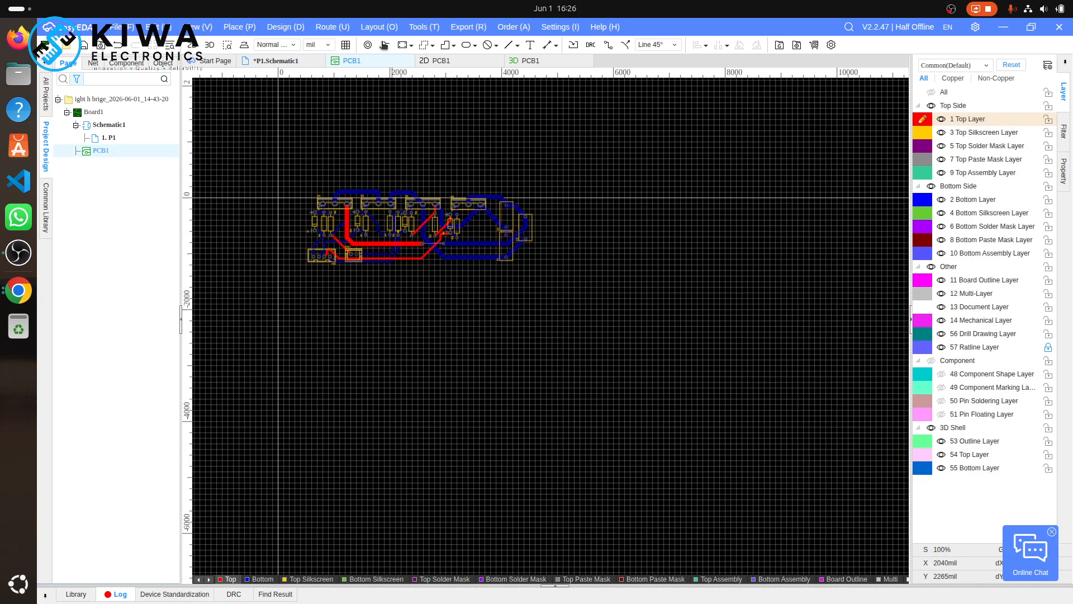
pyautogui.click(569, 43)
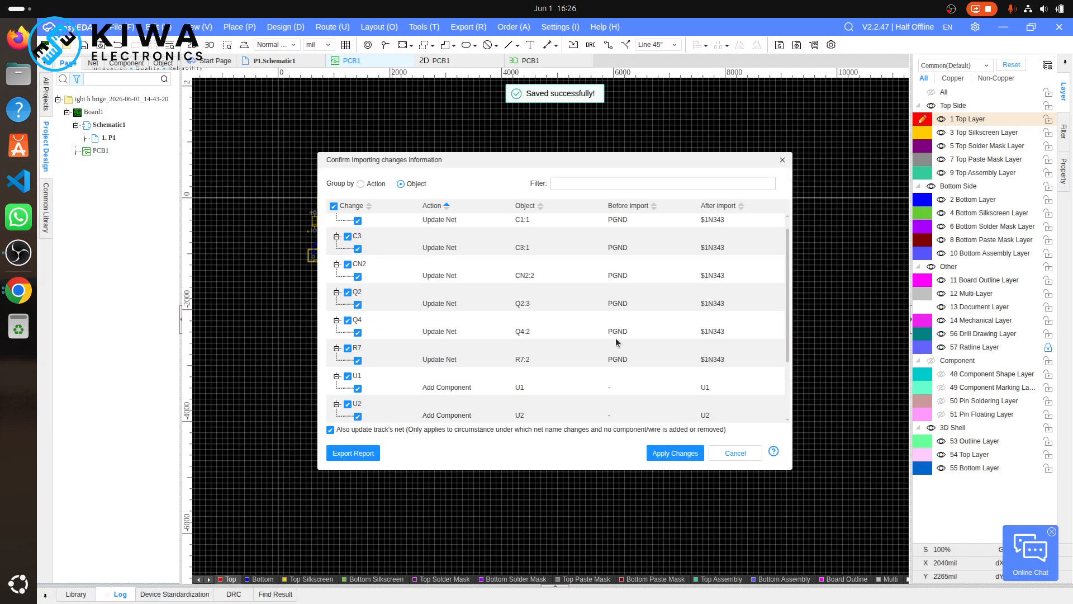
pyautogui.click(681, 452)
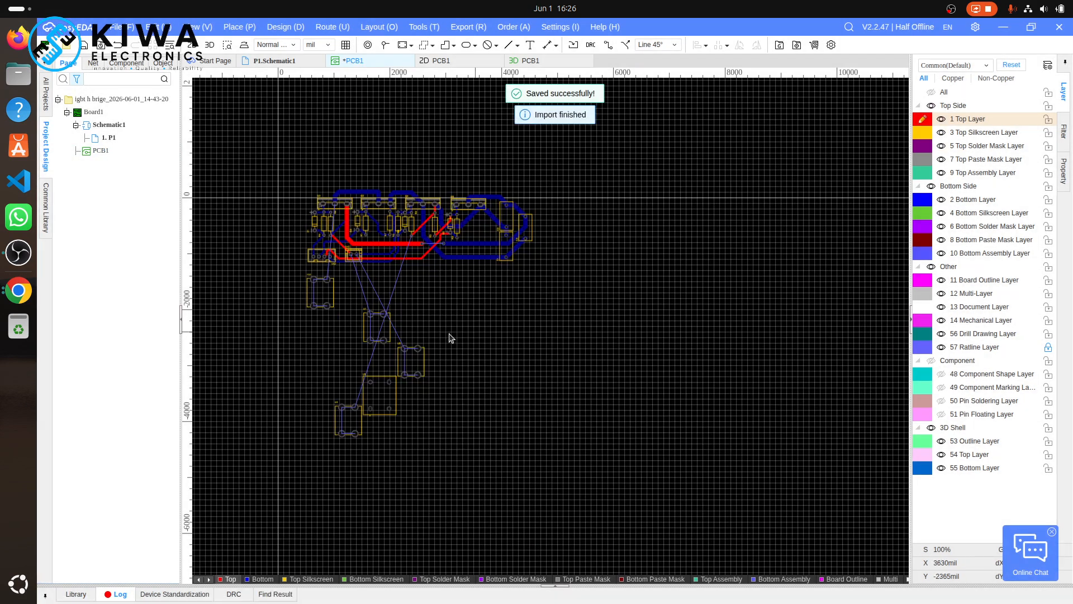
pyautogui.scroll(2, 327, 315)
pyautogui.scroll(4, 327, 315)
pyautogui.scroll(-6, 327, 315)
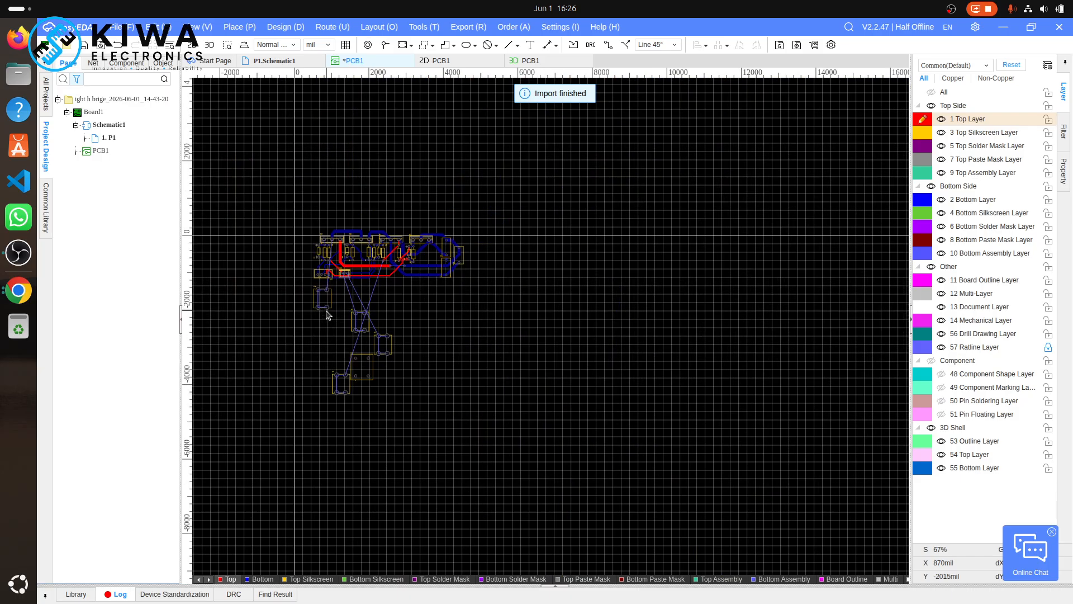
# - Inspect the imported screw terminals and inductor footprint in the board's 3D view from both sides, and return to the PCB layout
pyautogui.scroll(2, 327, 315)
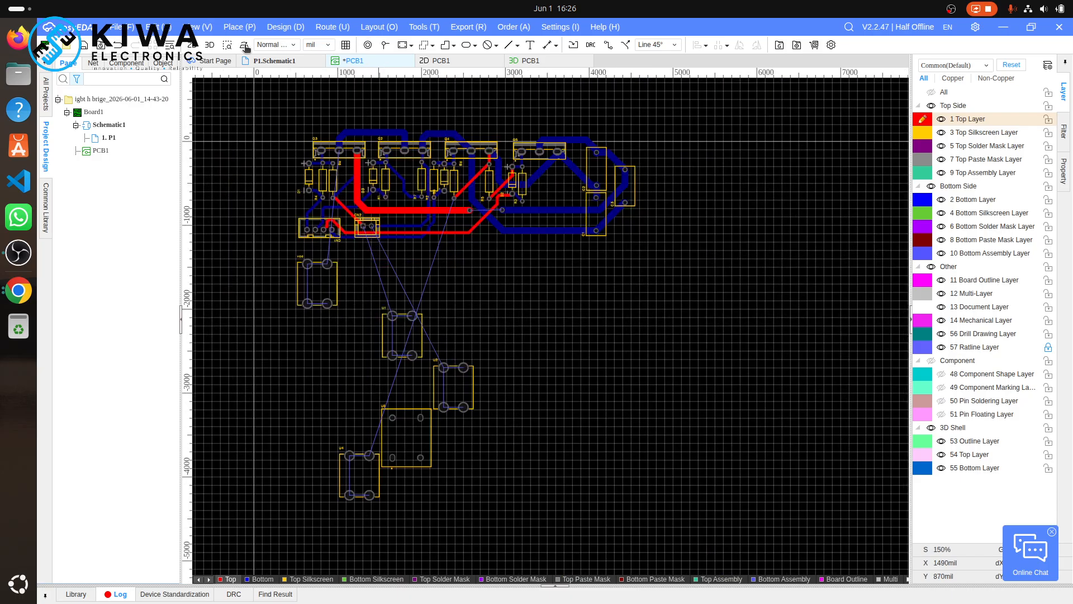
pyautogui.click(210, 47)
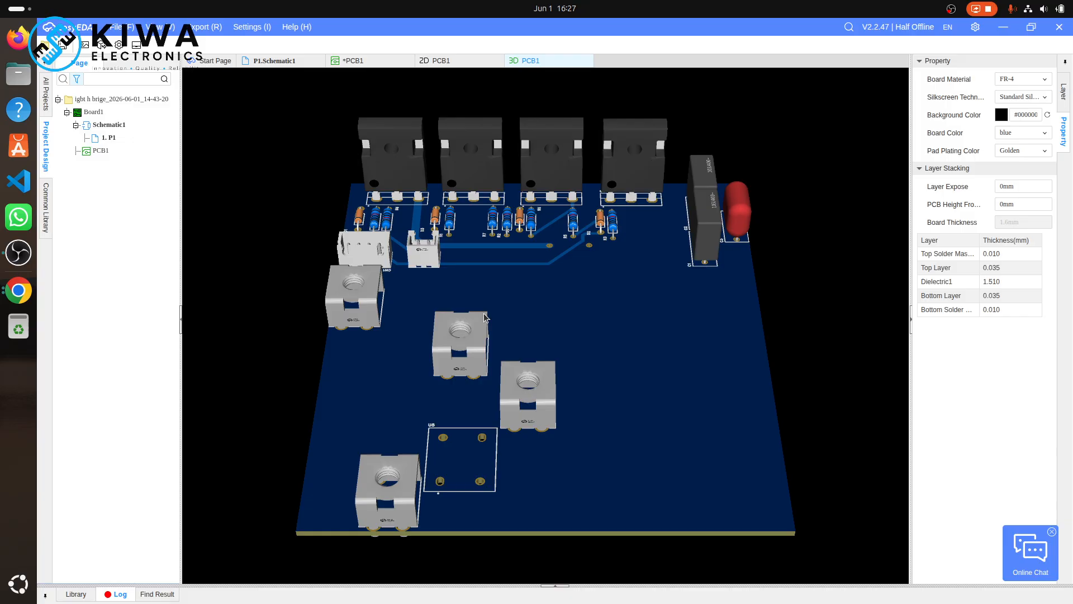
pyautogui.moveTo(484, 313); pyautogui.dragTo(193, 367)
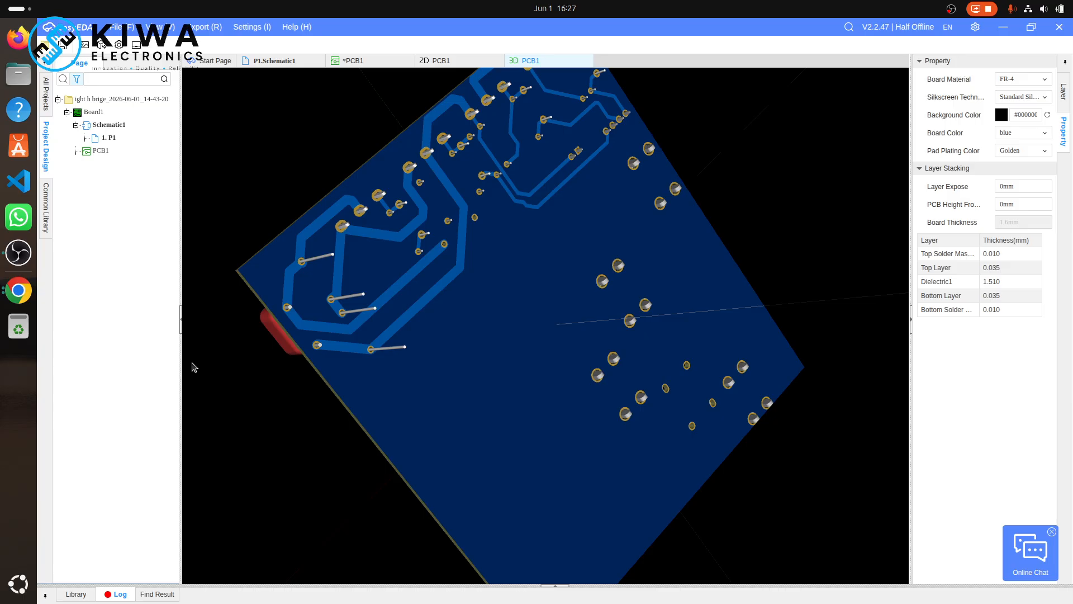
pyautogui.moveTo(127, 368); pyautogui.dragTo(514, 332)
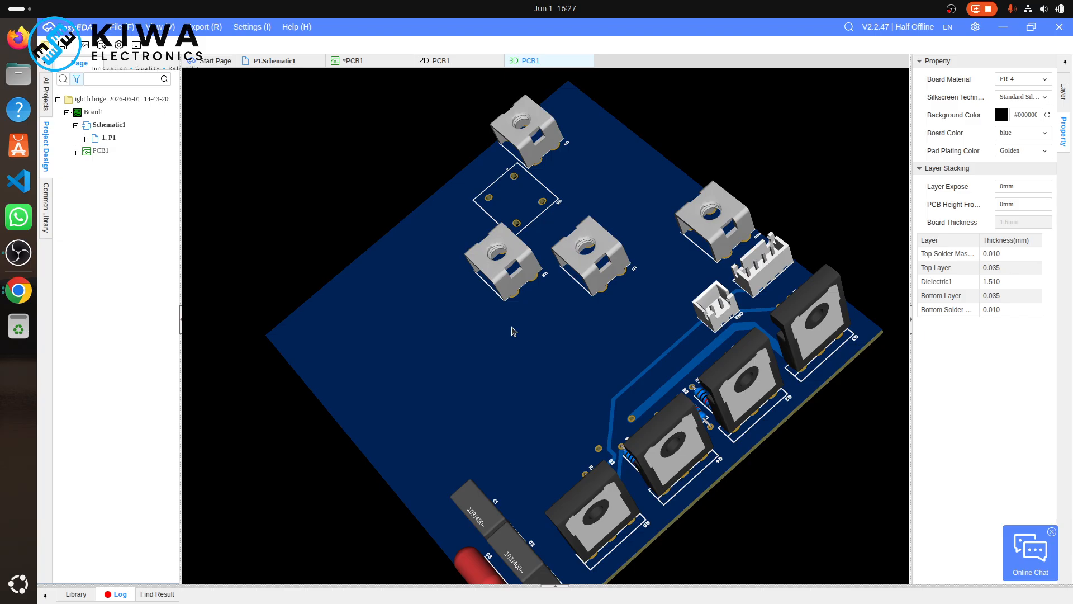
pyautogui.click(453, 63)
pyautogui.click(383, 60)
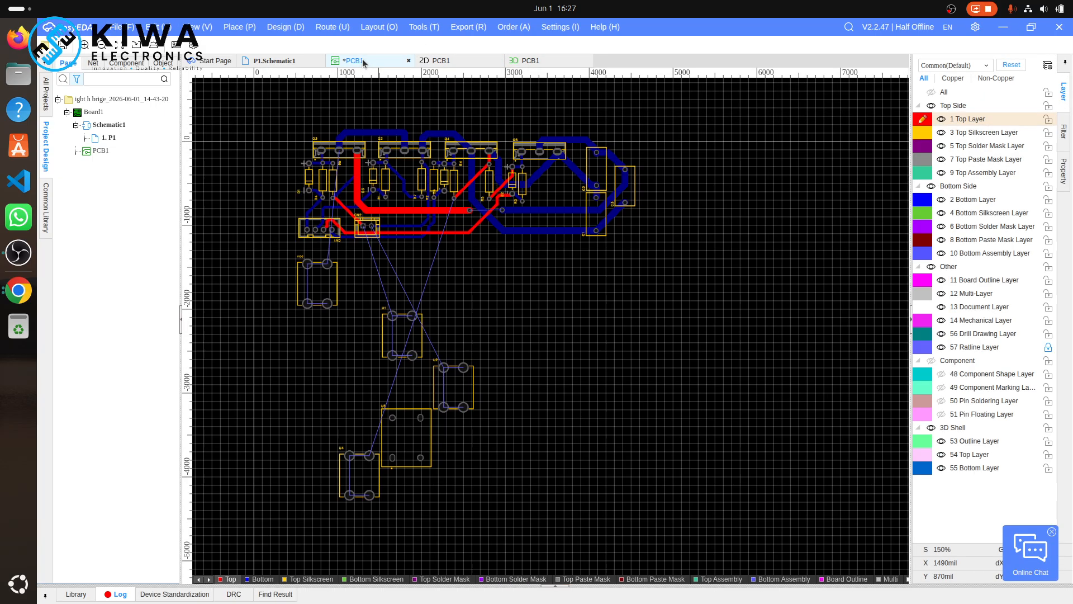
# - Move screw terminal U1 to the area below the routed transistors, centred at about X 2580 mil, Y -1645 mil
pyautogui.click(423, 435)
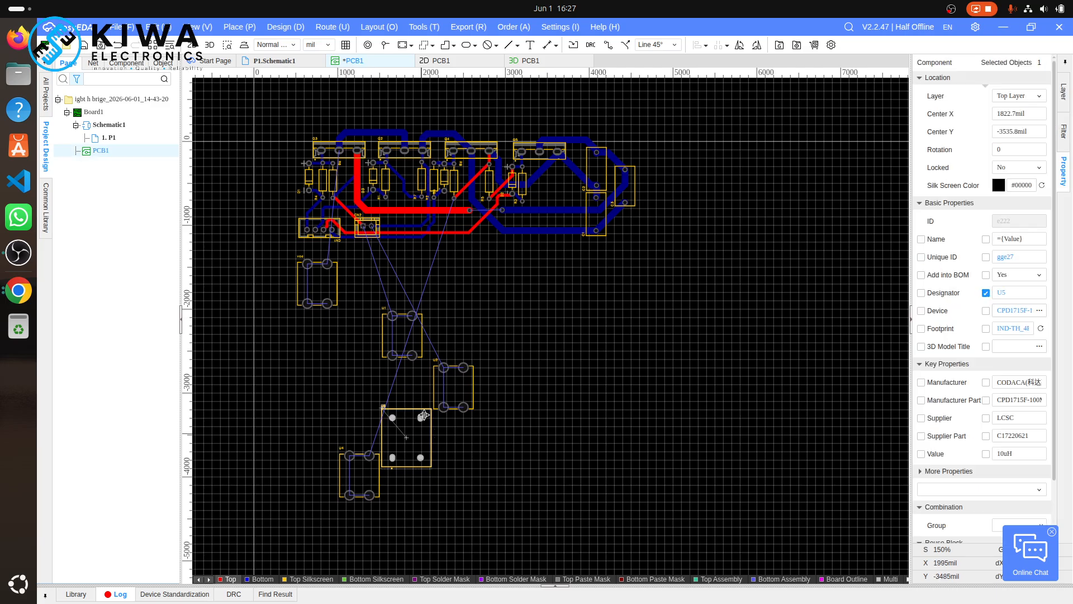
pyautogui.click(389, 339)
pyautogui.moveTo(389, 340); pyautogui.dragTo(457, 269)
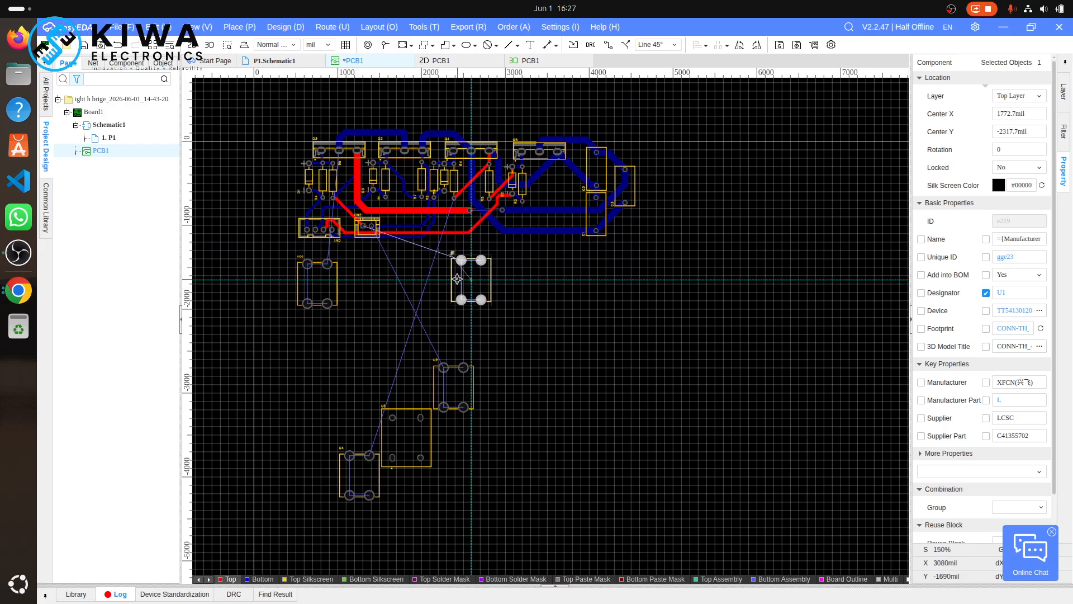
pyautogui.scroll(7, 457, 269)
pyautogui.scroll(-4, 457, 282)
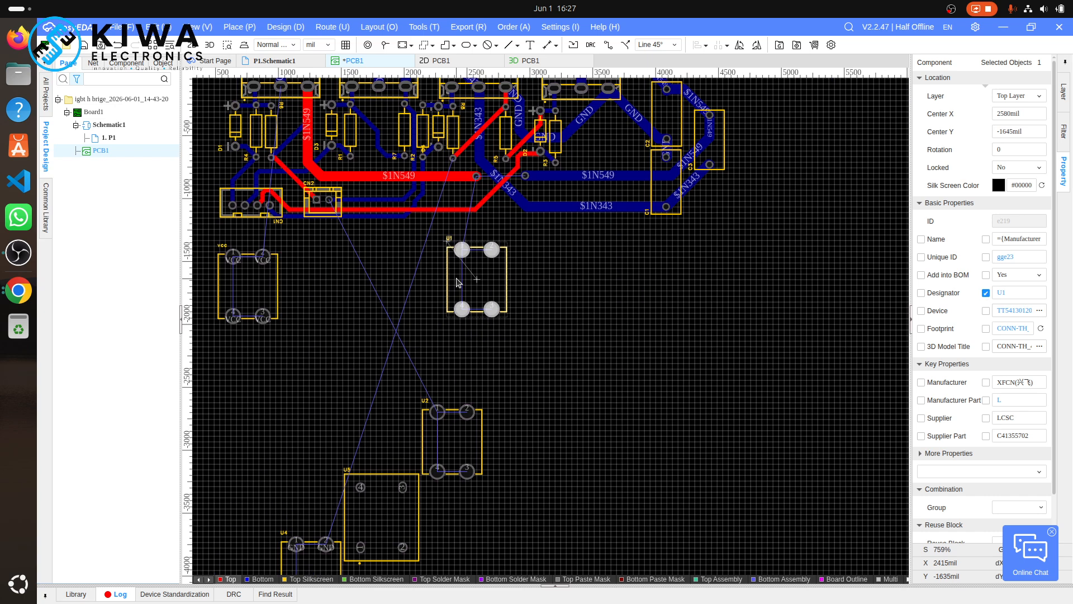
# - Move the vcc screw terminal beside transistor Q3 at the board origin, centred at about X 220 mil, Y -350 mil
pyautogui.scroll(-2, 457, 283)
pyautogui.click(309, 282)
pyautogui.scroll(5, 307, 284)
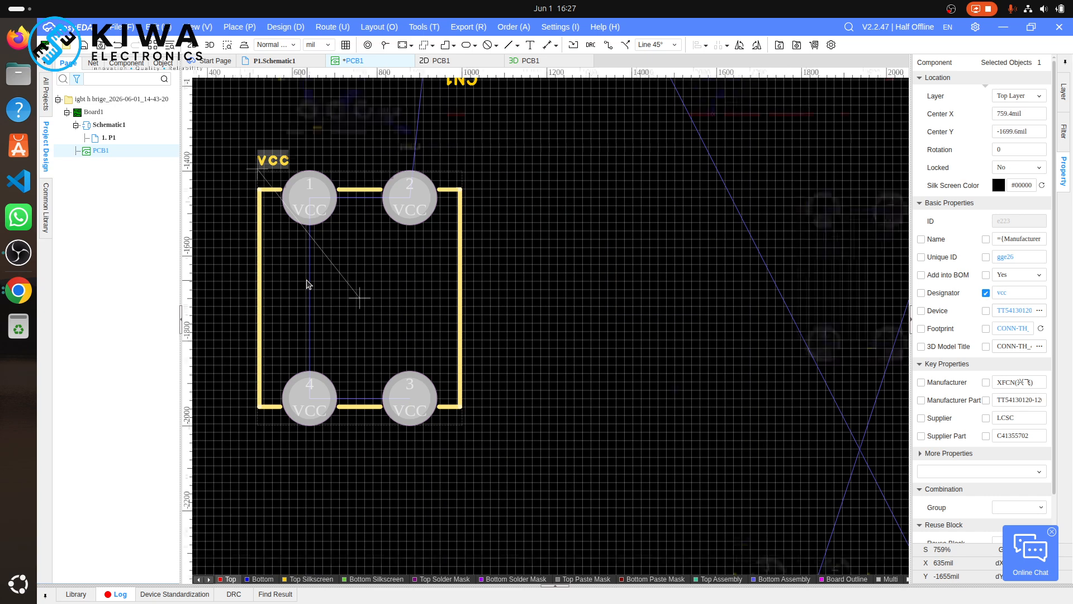
pyautogui.scroll(-4, 308, 285)
pyautogui.scroll(-1, 309, 283)
pyautogui.moveTo(309, 283); pyautogui.dragTo(262, 162)
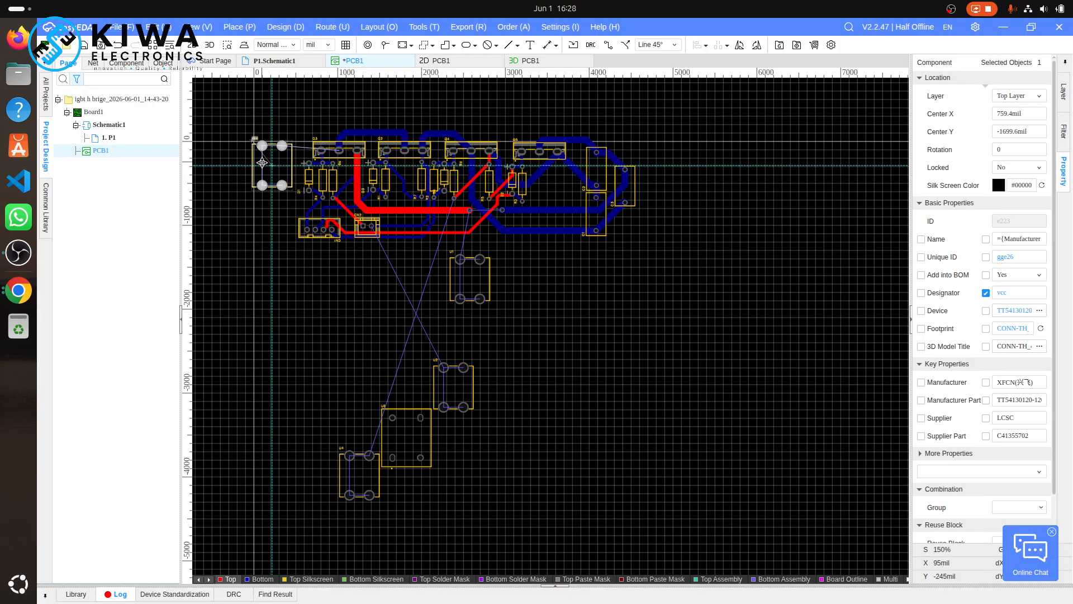
pyautogui.moveTo(262, 163); pyautogui.dragTo(262, 167)
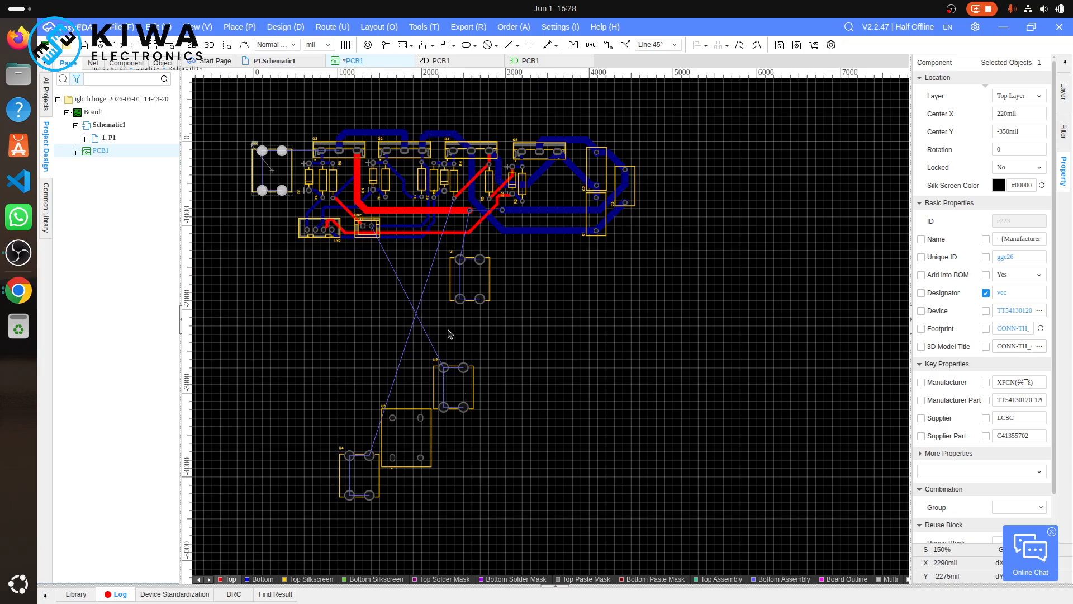
# - Move screw terminal U1 beyond capacitor C3 at the output end of the board and rotate it to 90°
pyautogui.moveTo(483, 291); pyautogui.dragTo(699, 189)
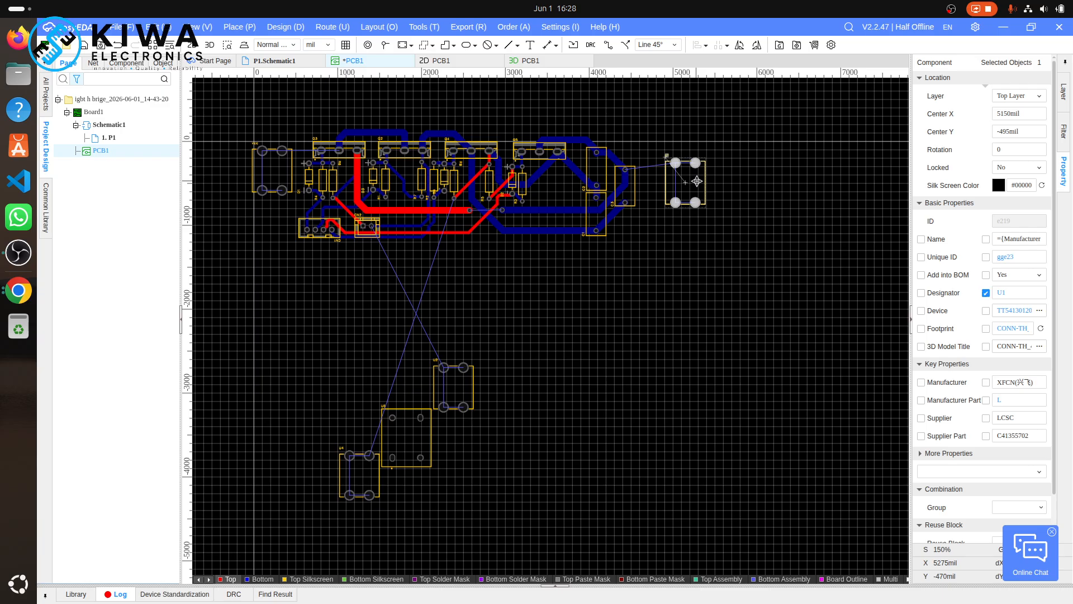
pyautogui.press('space')
pyautogui.moveTo(699, 185); pyautogui.dragTo(683, 166)
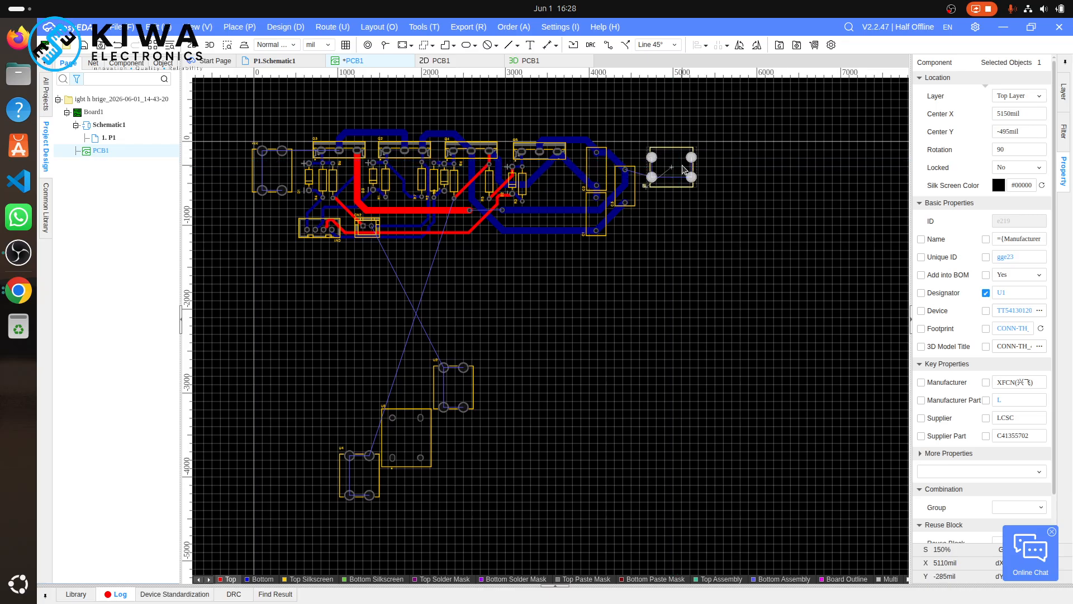
# - Move screw terminal U4 below terminal U1, centred at about X 5075 mil, Y -990 mil
pyautogui.click(360, 479)
pyautogui.moveTo(360, 479); pyautogui.dragTo(677, 225)
pyautogui.scroll(4, 677, 225)
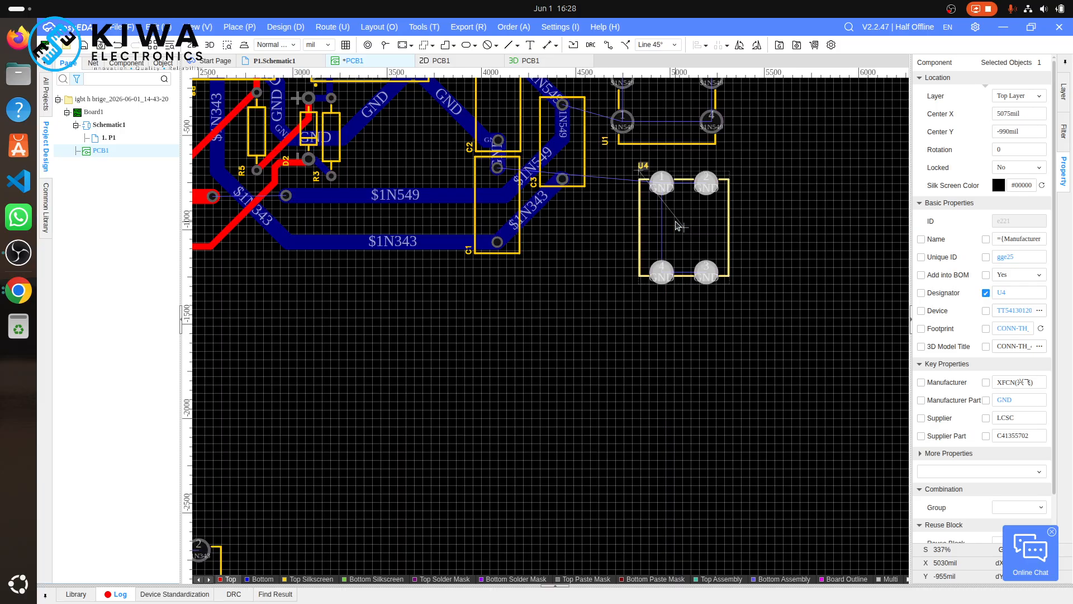
pyautogui.scroll(-2, 678, 226)
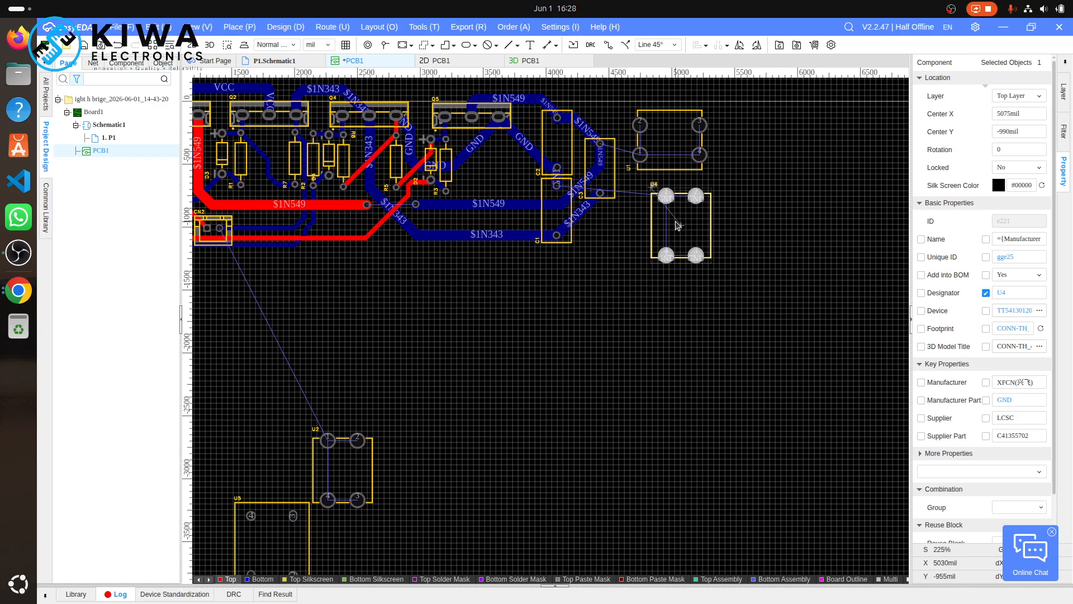
pyautogui.scroll(3, 677, 225)
pyautogui.scroll(-4, 679, 224)
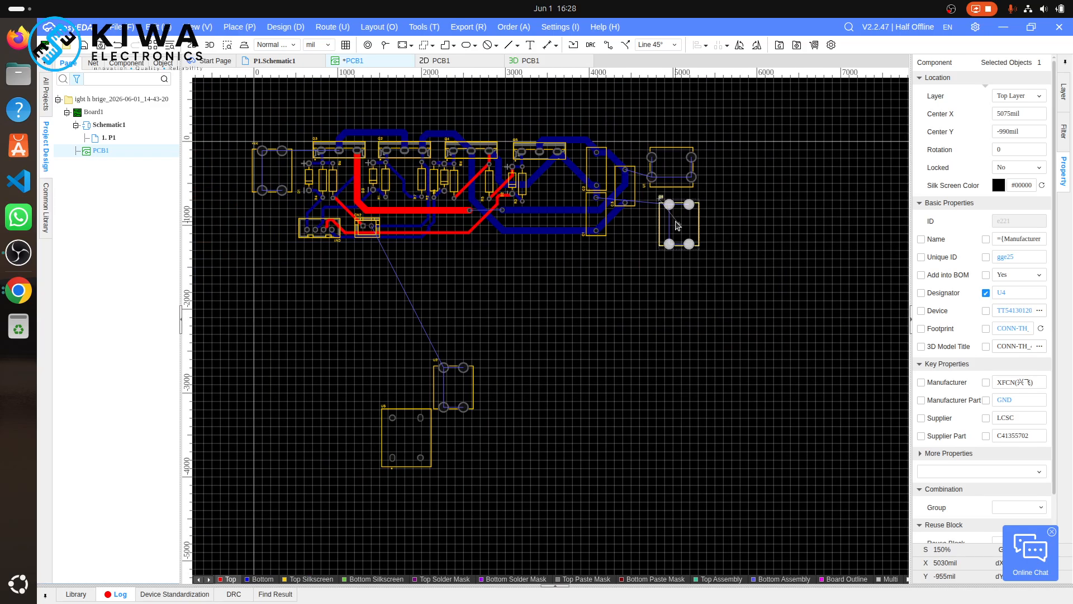
# - Move screw terminal U4 beneath the vcc terminal beside connector CN1, at about X 240 mil, Y -1045 mil, keeping its rotation at 0
pyautogui.moveTo(675, 222); pyautogui.dragTo(259, 233)
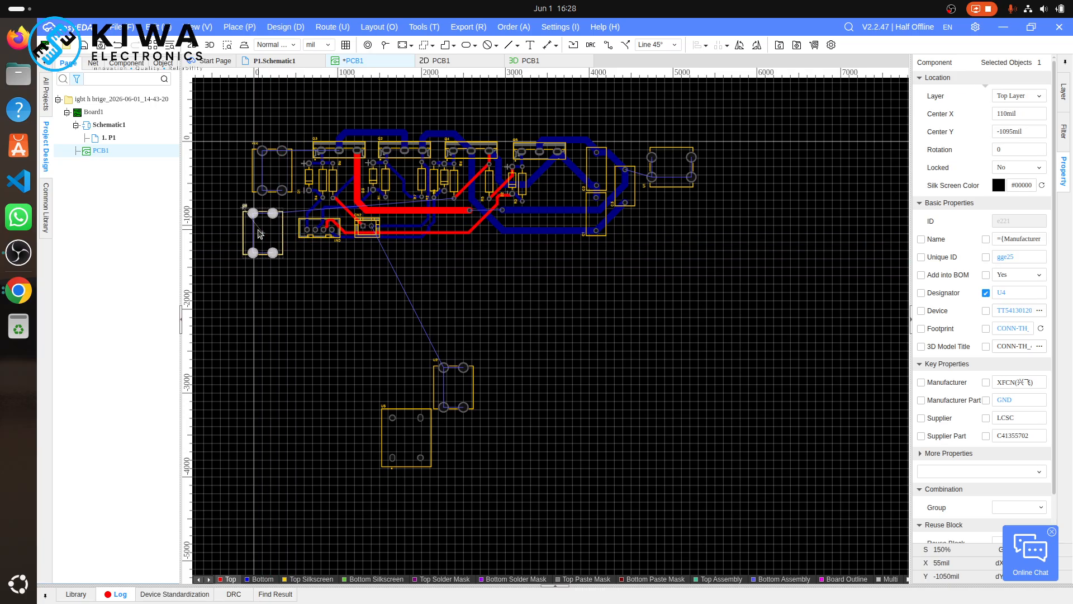
pyautogui.scroll(2, 259, 234)
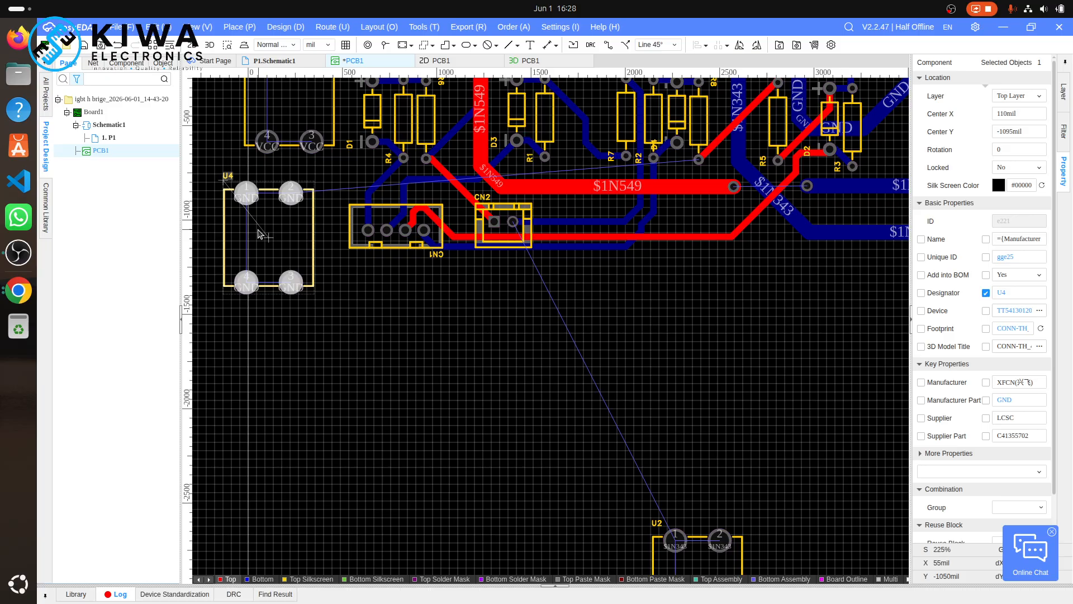
pyautogui.press('space')
pyautogui.press('space')
pyautogui.press('space')
pyautogui.moveTo(259, 234); pyautogui.dragTo(280, 224)
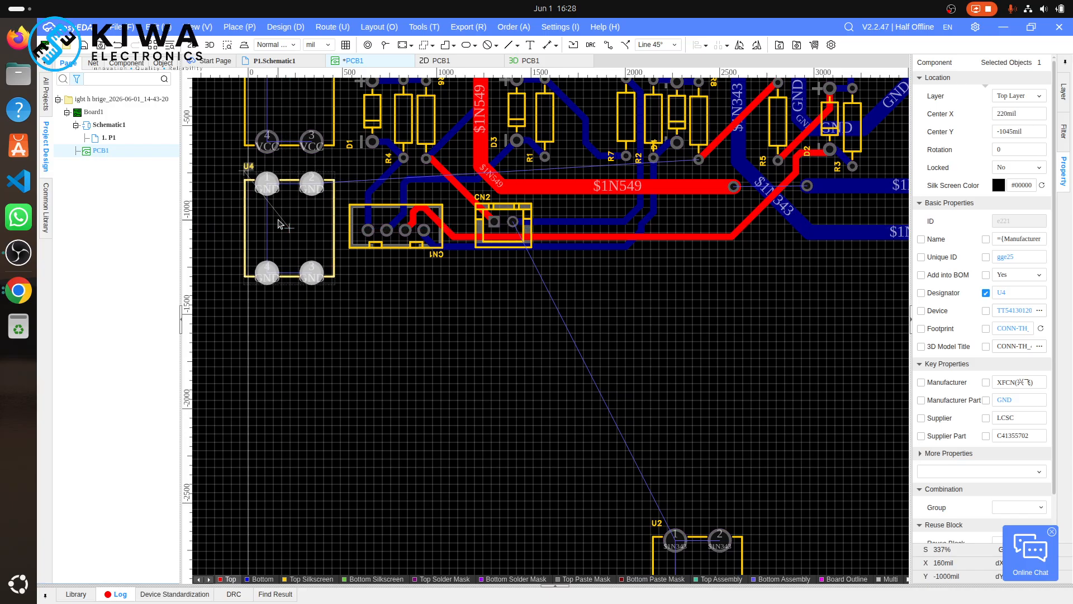
pyautogui.press('Right')
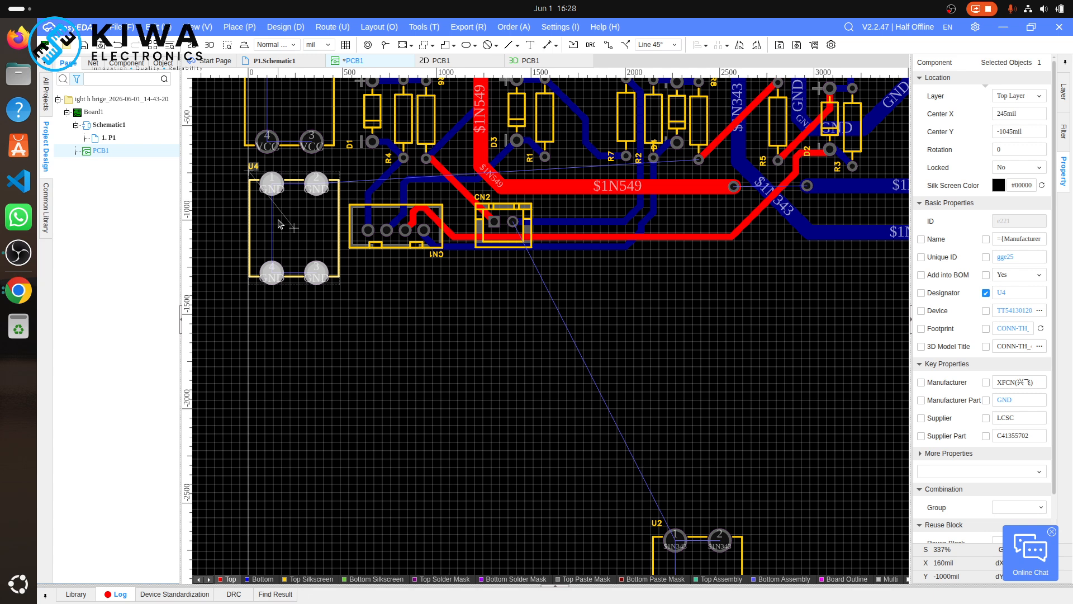
# - Nudge the vcc terminal into line with U4, with its centre at X 240 mil, Y -355 mil
pyautogui.click(309, 123)
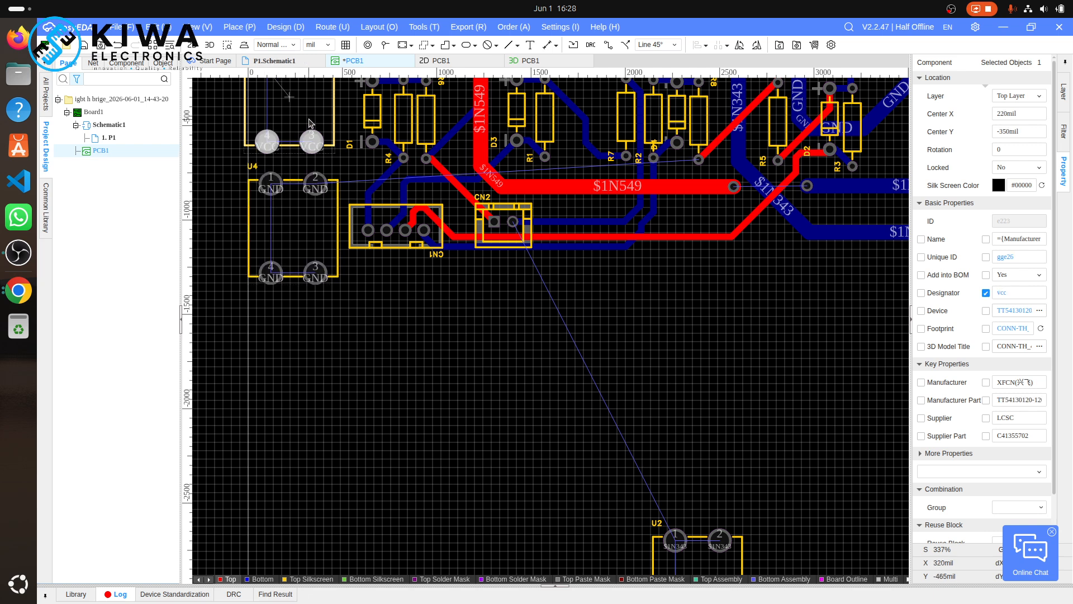
pyautogui.press('Right')
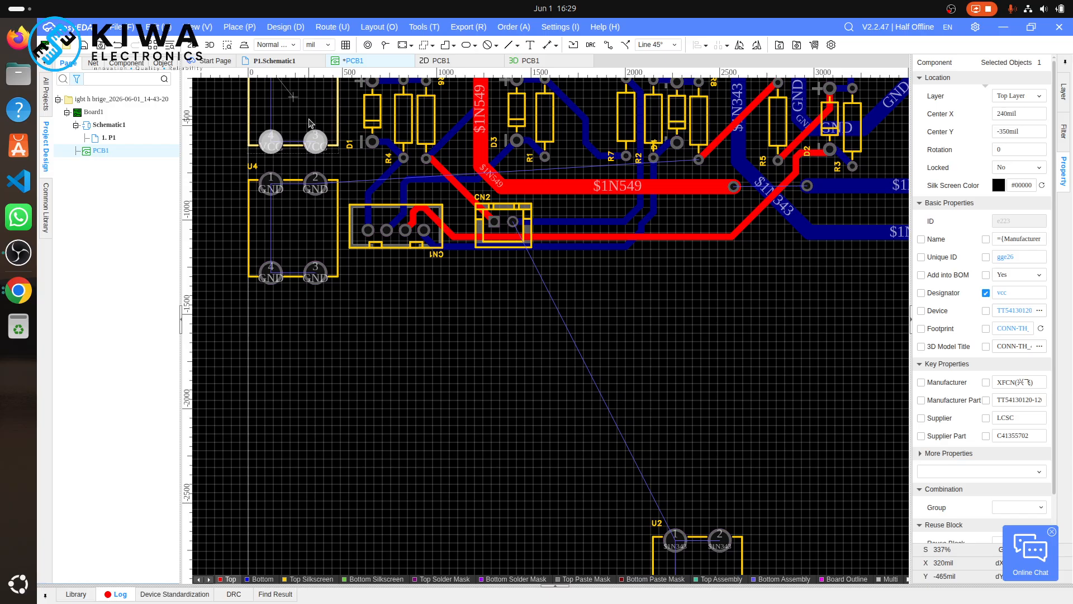
pyautogui.press('Down')
pyautogui.scroll(2, 309, 121)
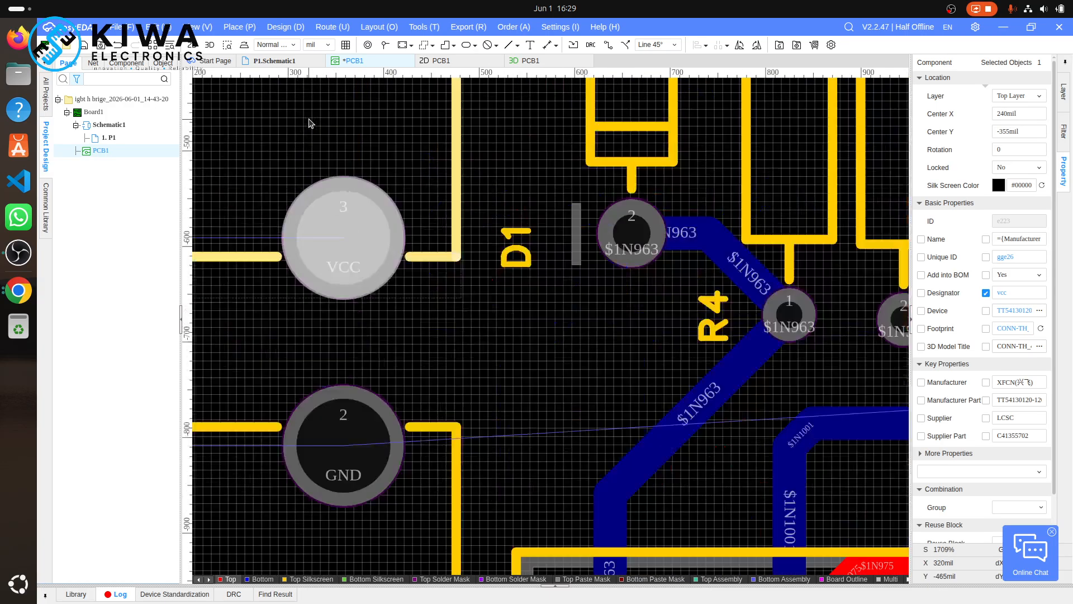
pyautogui.scroll(-5, 309, 119)
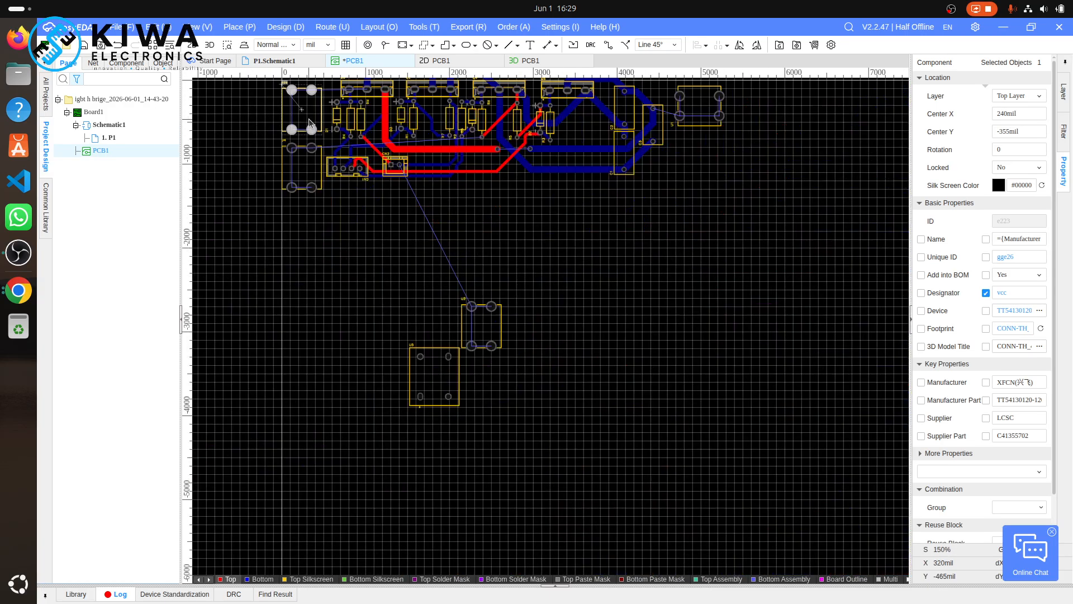
# - Move screw terminal U2 close below connector CN2, centred at about X 1925 mil, Y -1580 mil
pyautogui.click(493, 327)
pyautogui.moveTo(491, 321); pyautogui.dragTo(454, 211)
pyautogui.scroll(5, 454, 211)
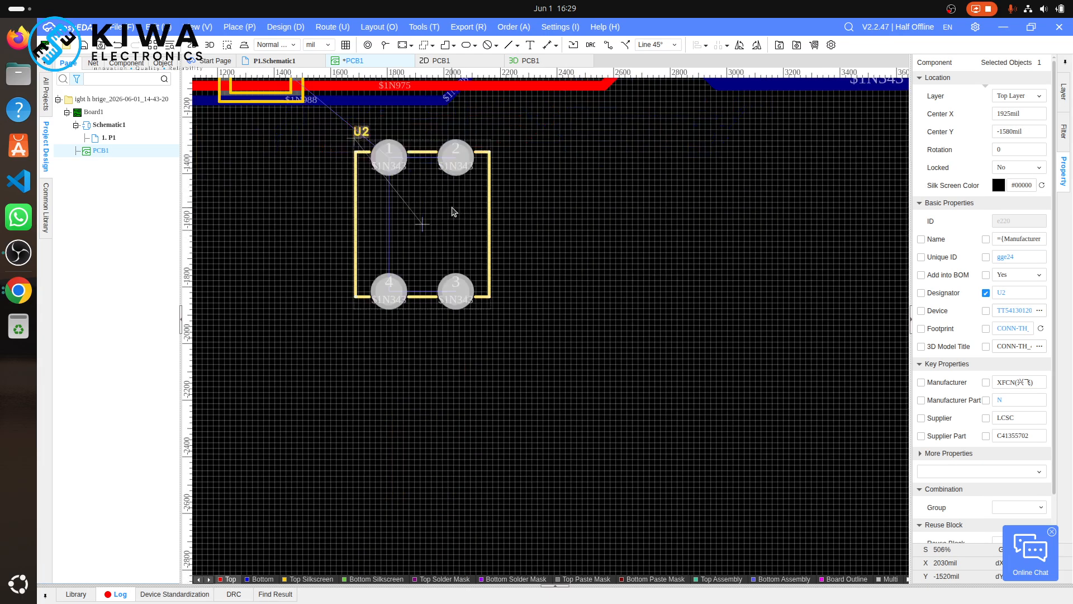
pyautogui.scroll(-5, 454, 211)
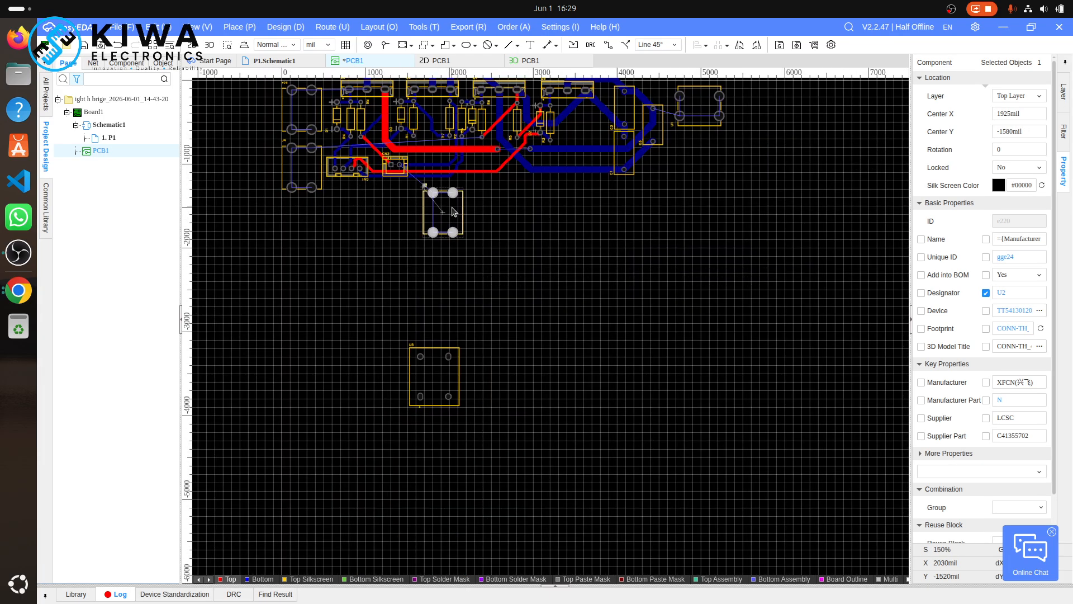
pyautogui.scroll(6, 384, 147)
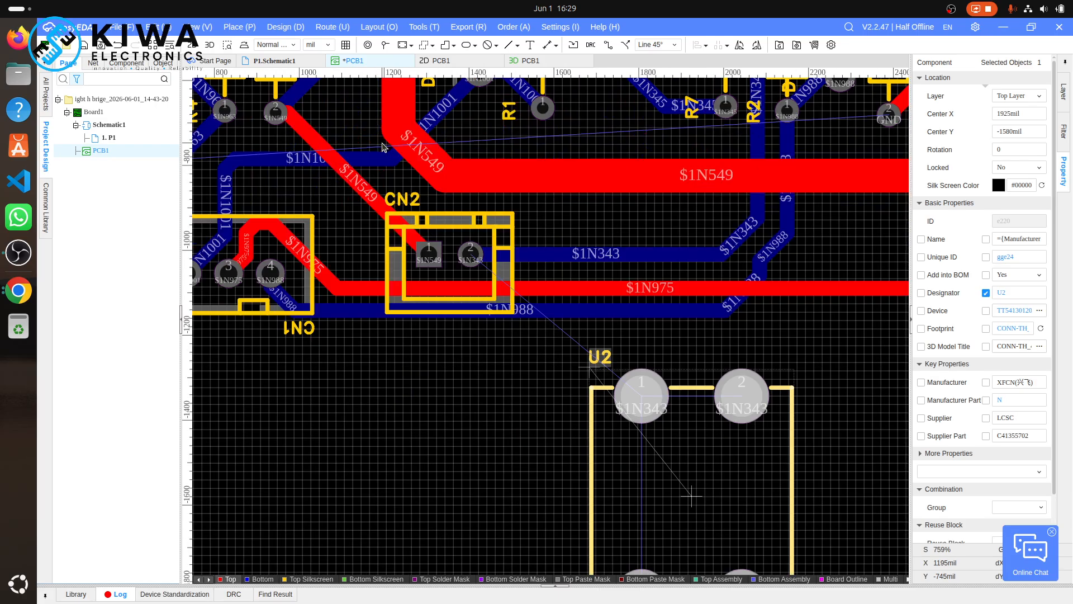
pyautogui.scroll(-4, 384, 147)
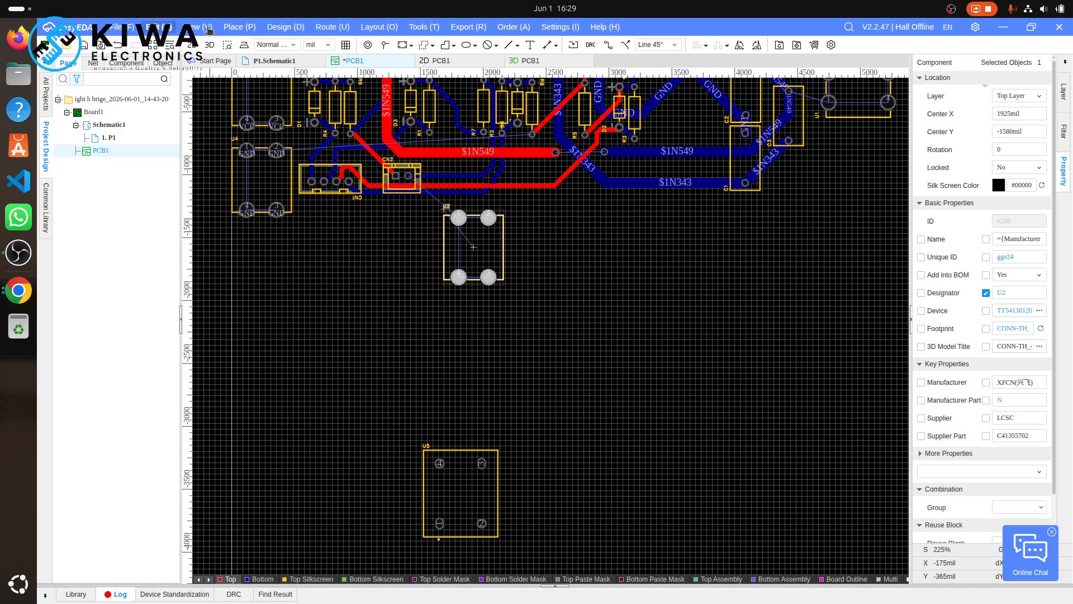
# - Review how the vcc, U1, U2 and U4 screw terminals connect to the H-bridge in the schematic
pyautogui.click(280, 62)
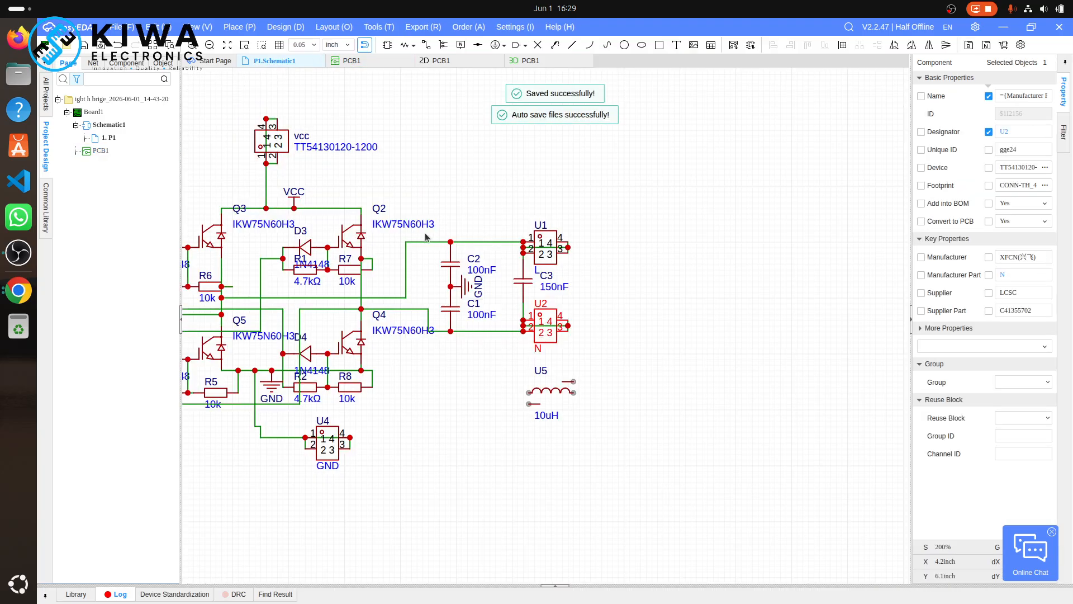
pyautogui.hscroll(-1, 345, 354)
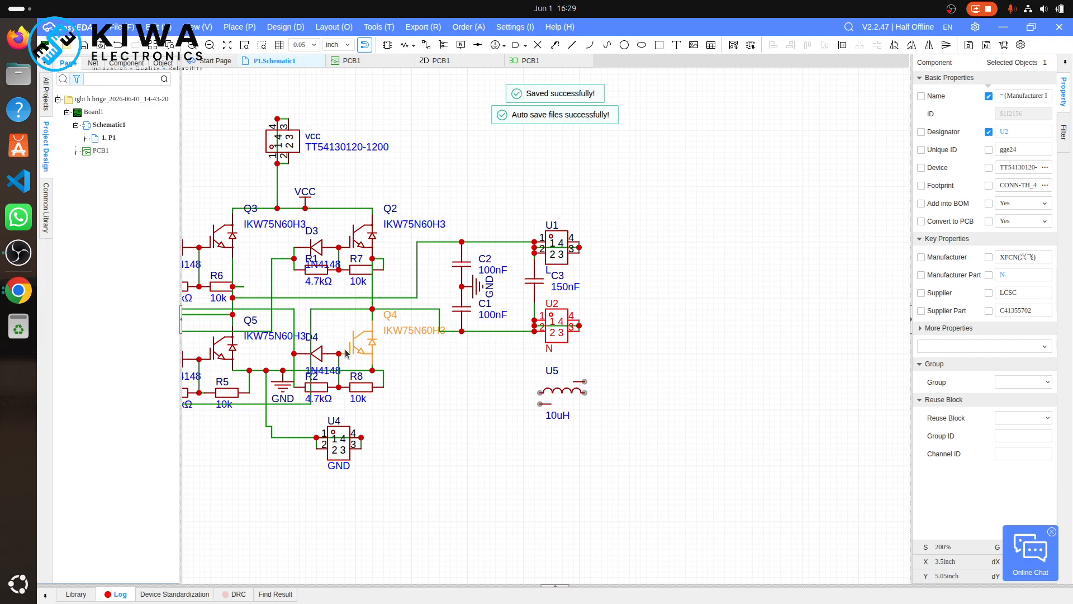
pyautogui.hscroll(-5, 346, 354)
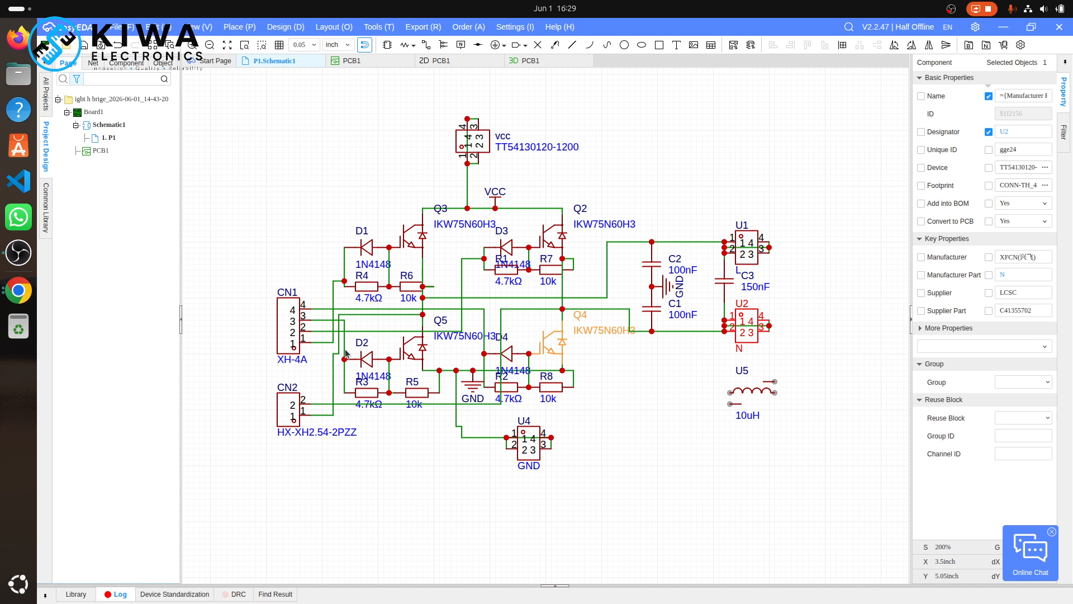
pyautogui.click(486, 141)
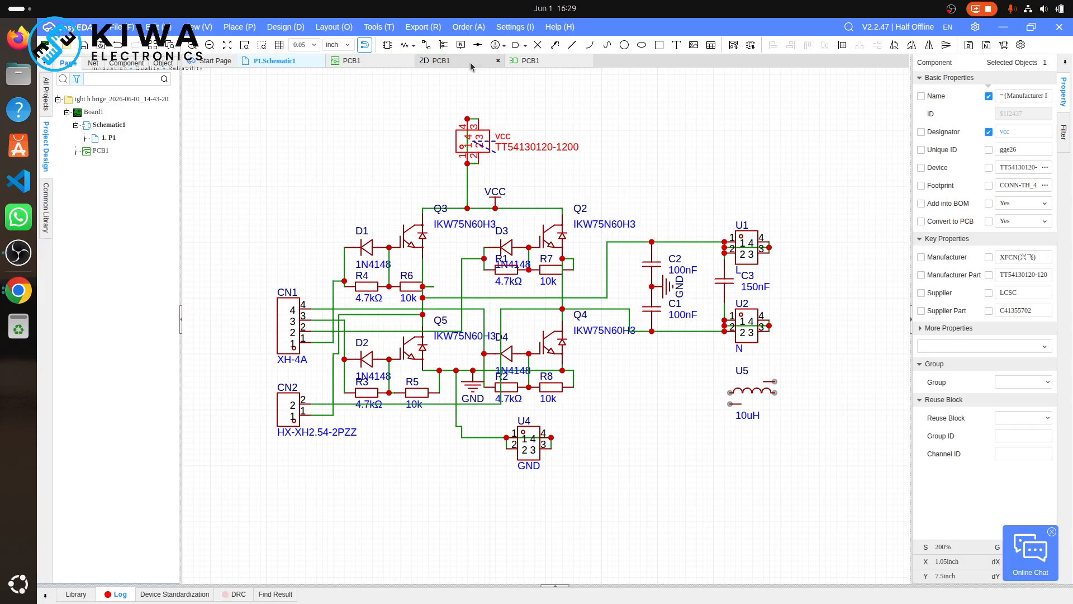
# - Return to the PCB layout and examine the $1N343 net's tracks between CN2 and the transistors
pyautogui.click(372, 63)
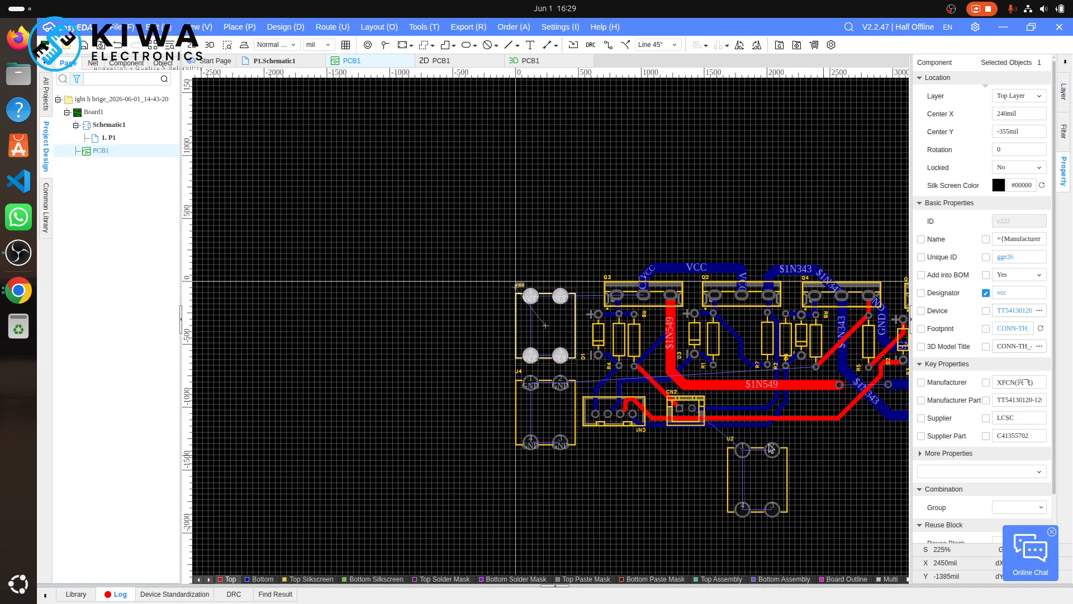
pyautogui.scroll(5, 712, 403)
pyautogui.scroll(-8, 711, 404)
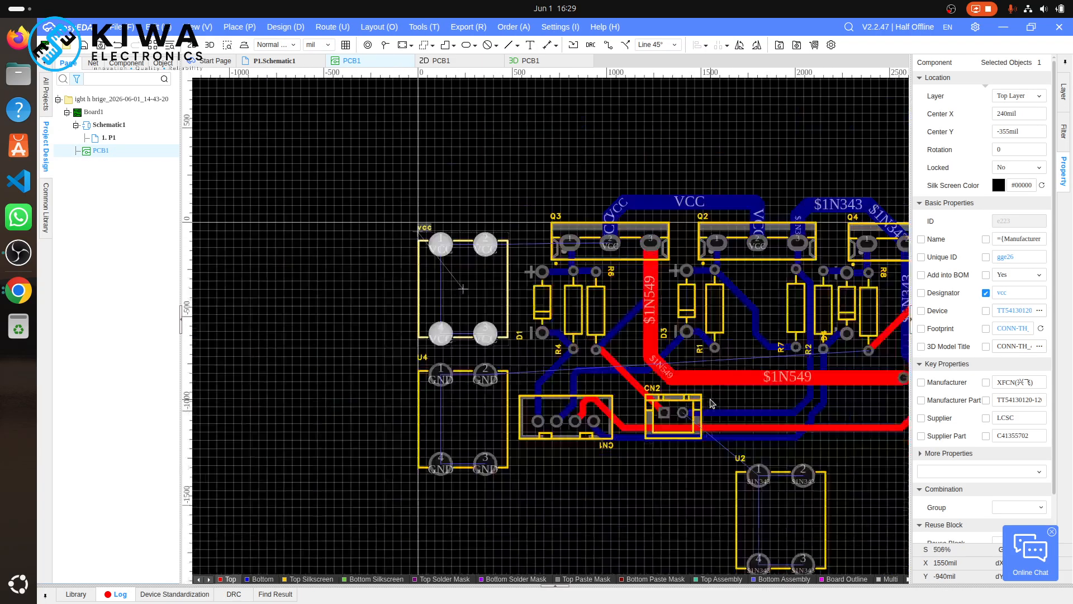
pyautogui.scroll(8, 807, 385)
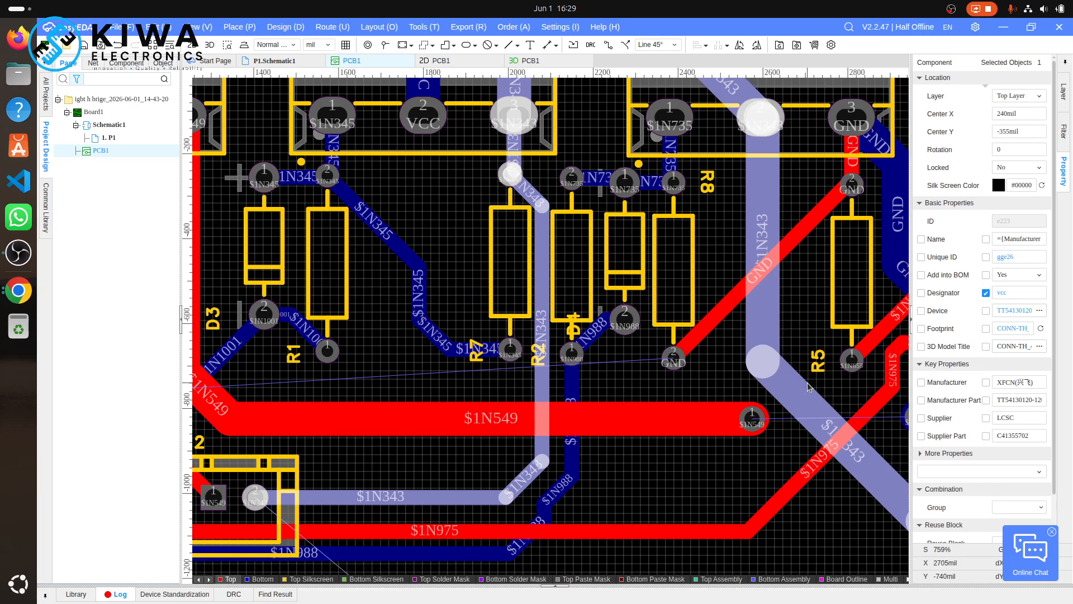
# - Move screw terminal U2 beyond capacitor C3, just below U1, and rotate it to 90°, centred at about X 5005 mil, Y -1075 mil
pyautogui.scroll(-4, 807, 386)
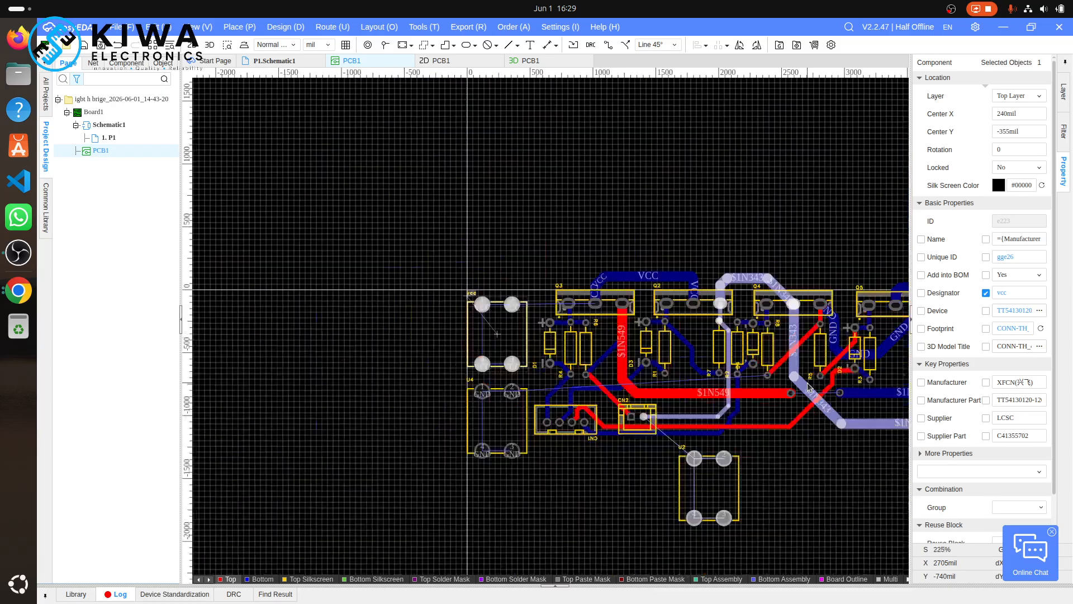
pyautogui.scroll(-3, 807, 382)
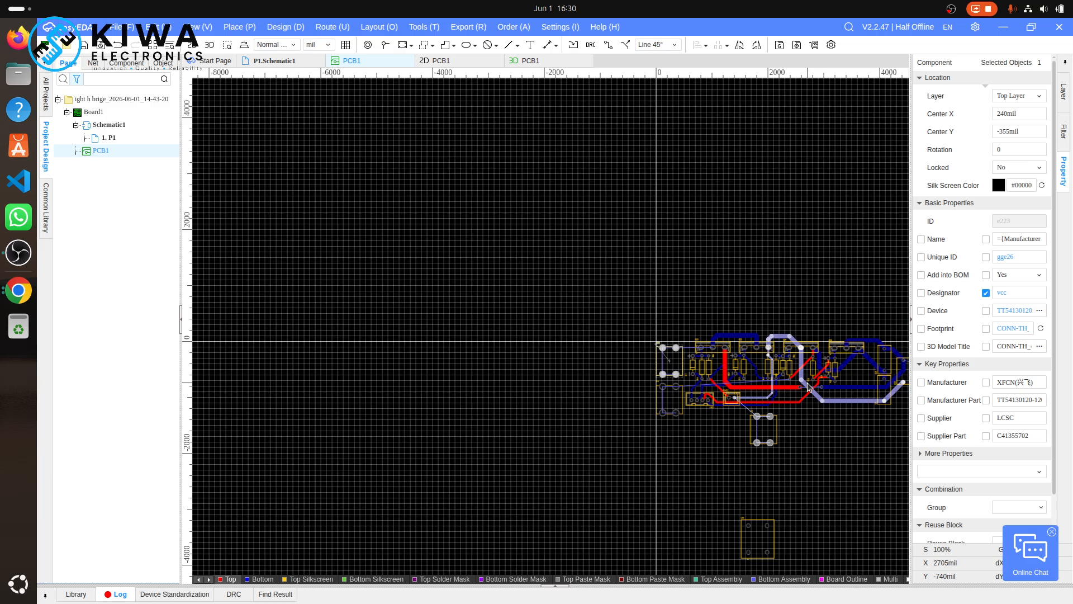
pyautogui.hscroll(3, 877, 391)
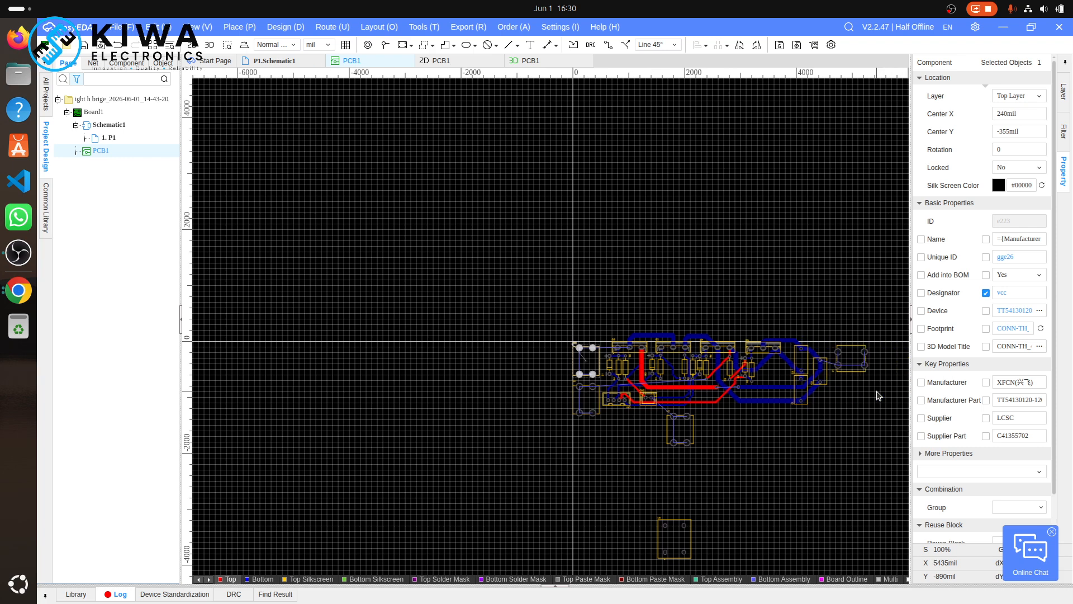
pyautogui.scroll(2, 848, 388)
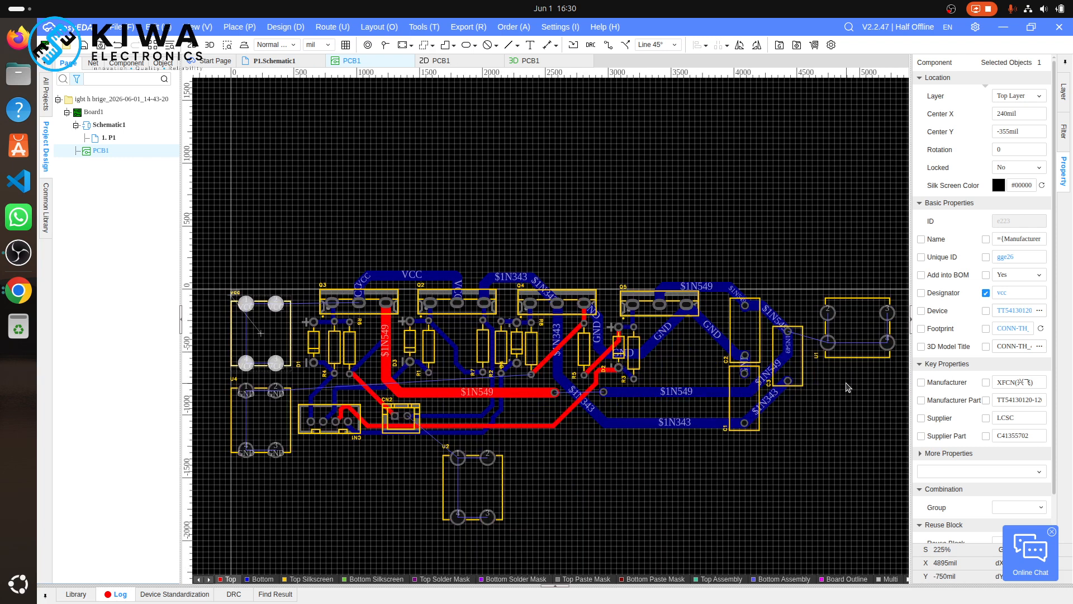
pyautogui.moveTo(490, 494); pyautogui.dragTo(878, 430)
pyautogui.press('space')
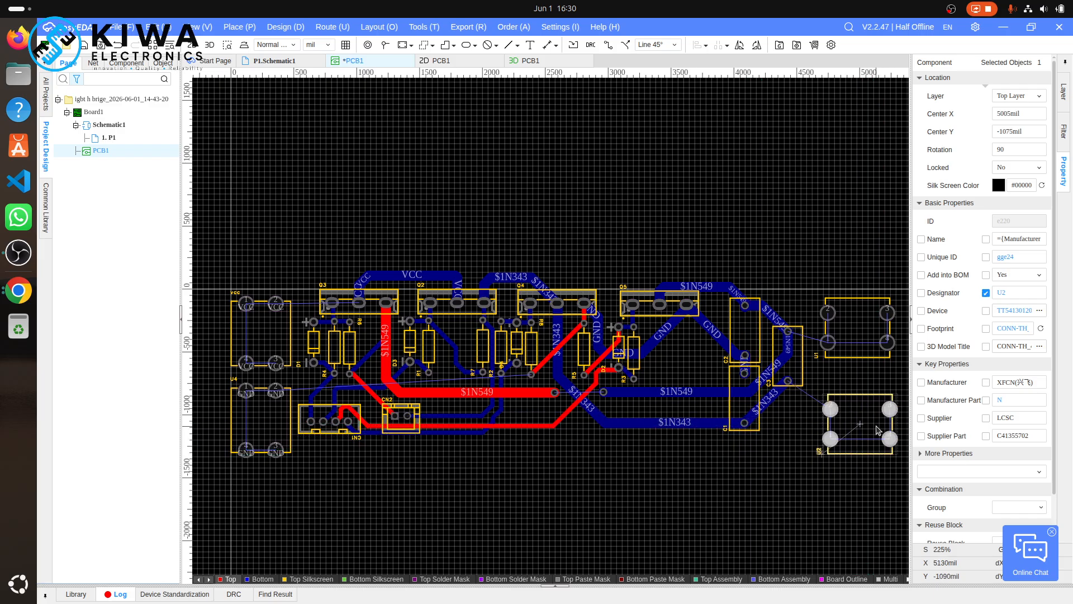
# - Nudge screw terminal U2 up close beneath U1, with its centre at X 4975 mil, Y -960 mil
pyautogui.moveTo(869, 418); pyautogui.dragTo(853, 402, button='right')
pyautogui.press('Left')
pyautogui.press('Left')
pyautogui.press('Left')
pyautogui.press('Left')
pyautogui.press('Left')
pyautogui.press('Left')
pyautogui.press('Up')
pyautogui.press('Up')
pyautogui.press('Up')
pyautogui.press('Up')
pyautogui.press('Up')
pyautogui.press('Up')
pyautogui.press('Up')
pyautogui.press('Up')
pyautogui.press('Up')
pyautogui.press('Up')
pyautogui.press('Up')
pyautogui.press('Up')
pyautogui.press('Up')
pyautogui.press('Up')
pyautogui.press('Up')
pyautogui.press('Up')
pyautogui.press('Up')
pyautogui.press('Up')
pyautogui.press('Up')
pyautogui.press('Up')
pyautogui.press('Up')
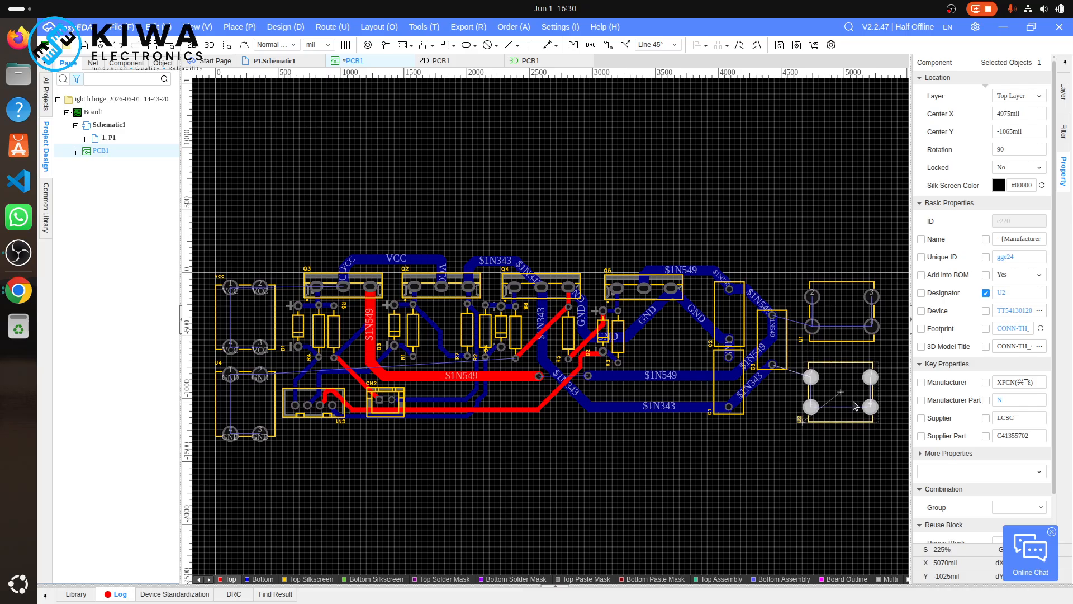
pyautogui.press('Down')
pyautogui.press('Down')
pyautogui.press('Down')
pyautogui.press('Down')
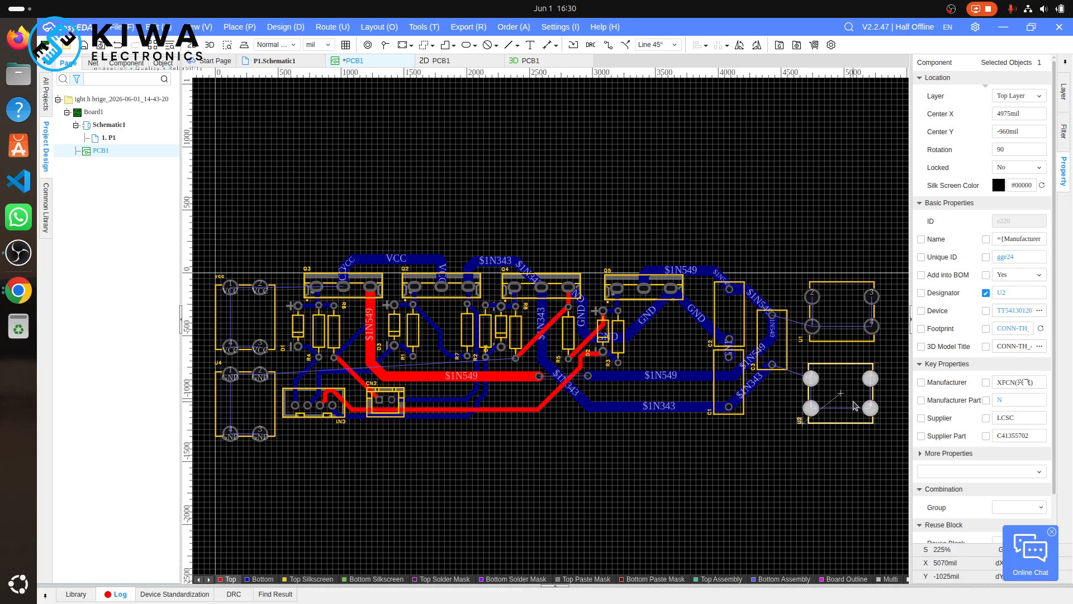
# - Nudge screw terminal U1 into line above U2, with its centre at X 4970 mil, Y -295 mil
pyautogui.click(837, 314)
pyautogui.press('Up')
pyautogui.press('Up')
pyautogui.press('Up')
pyautogui.press('Left')
pyautogui.press('Left')
pyautogui.press('Left')
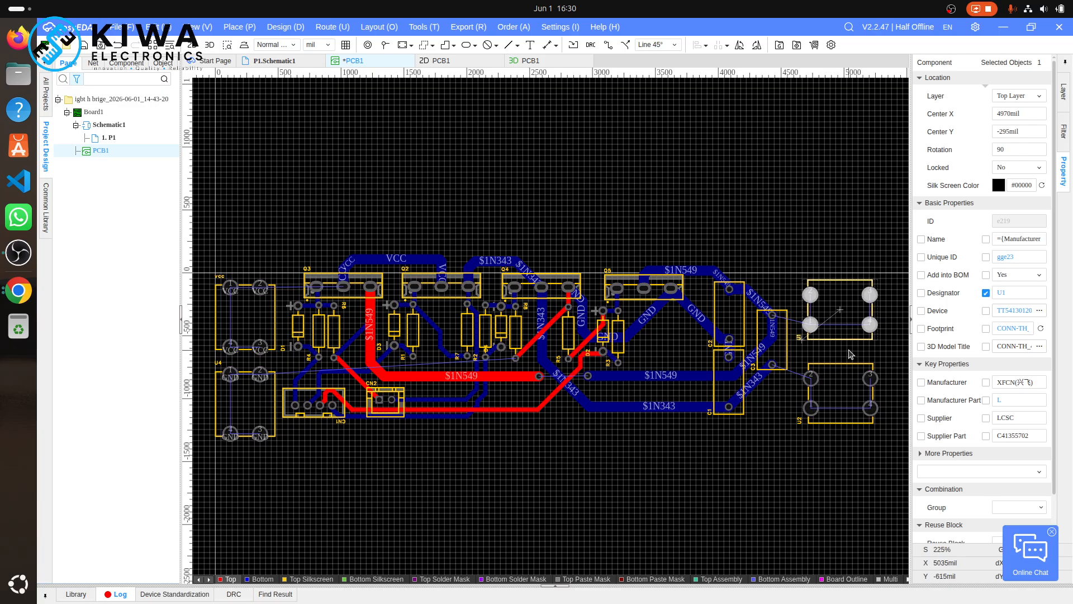
# - Route an 80 mil top-layer $1N549 track from U1's pad 2 to C3's upper pad
pyautogui.scroll(2, 850, 354)
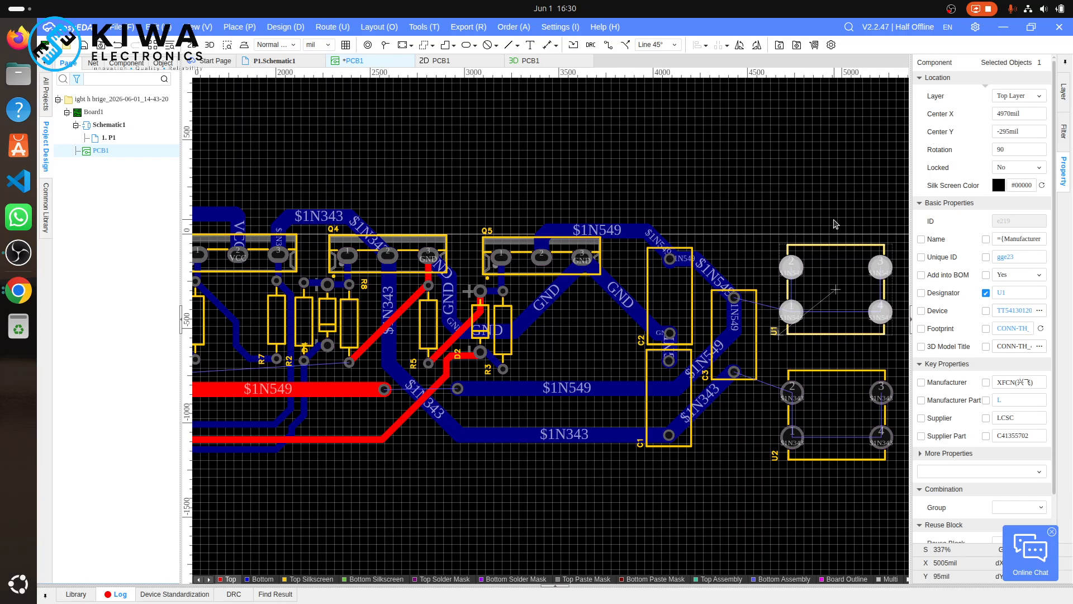
pyautogui.press('w')
pyautogui.click(791, 267)
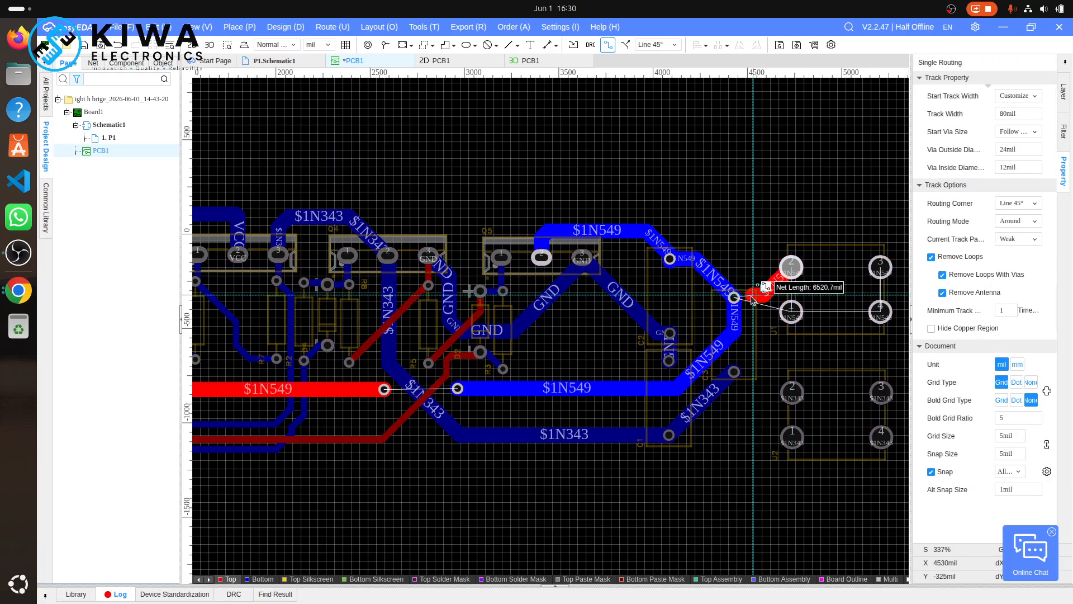
pyautogui.click(735, 297)
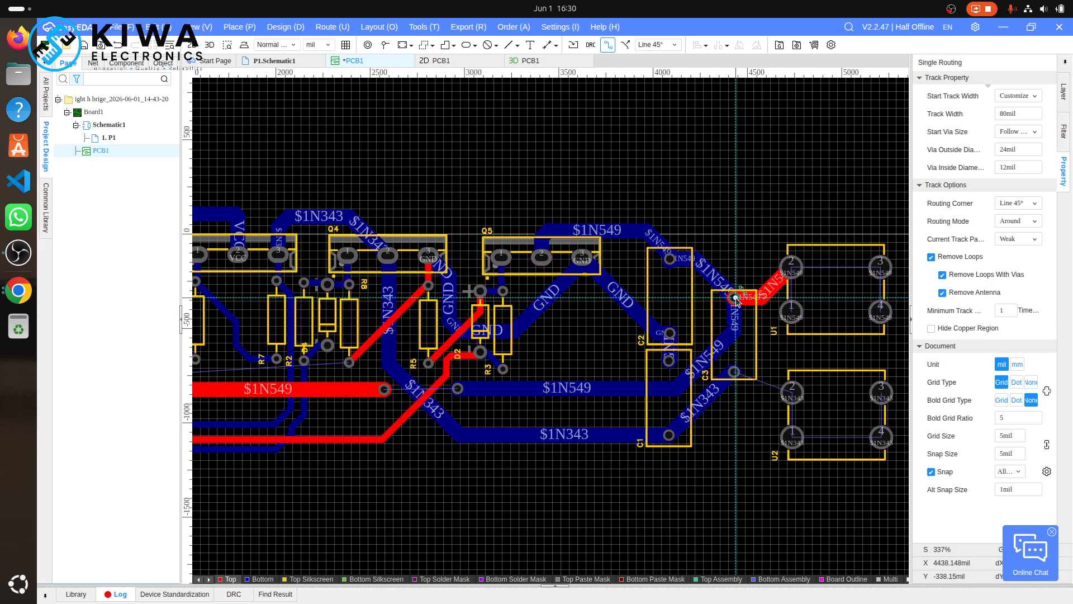
# - Join U1's four pads with 80 mil top-layer tracks, going from pad 2 through 1, 4 and 3 back to pad 2
pyautogui.click(792, 267)
pyautogui.click(791, 311)
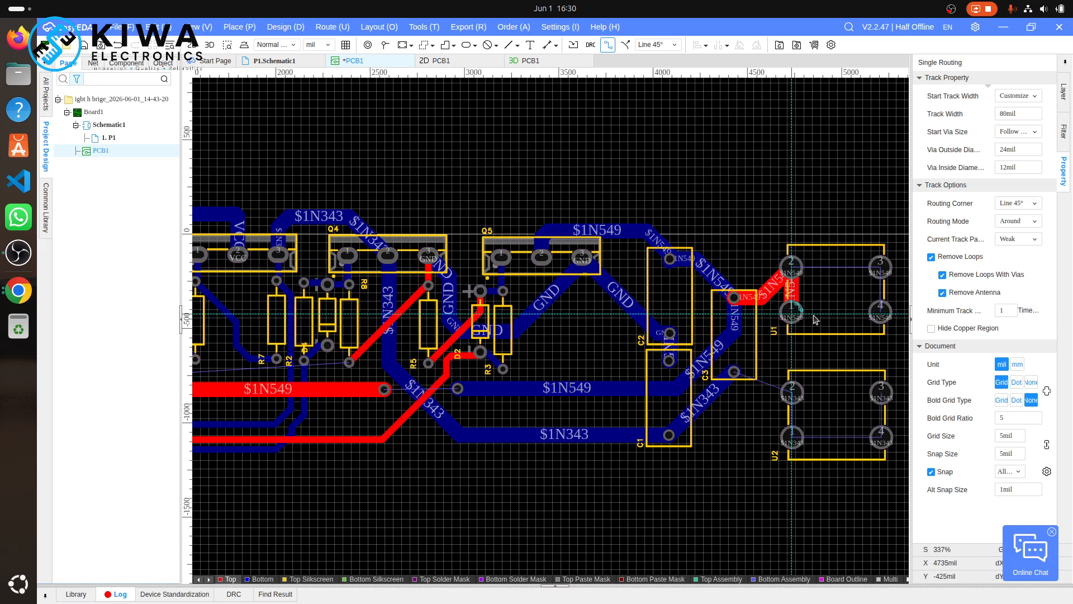
pyautogui.click(793, 312)
pyautogui.click(792, 312)
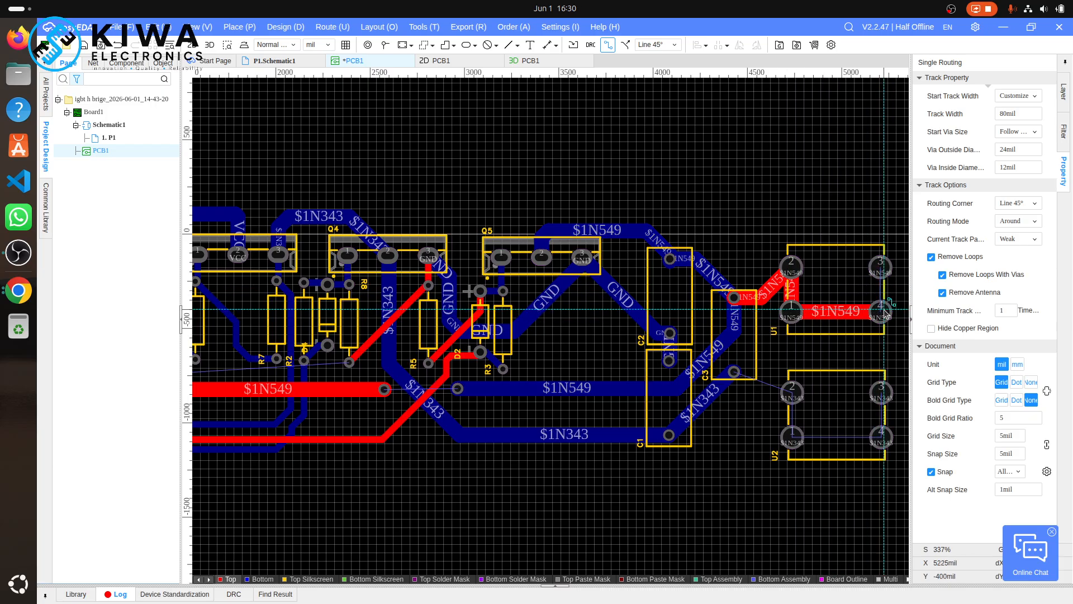
pyautogui.click(883, 266)
pyautogui.click(885, 266)
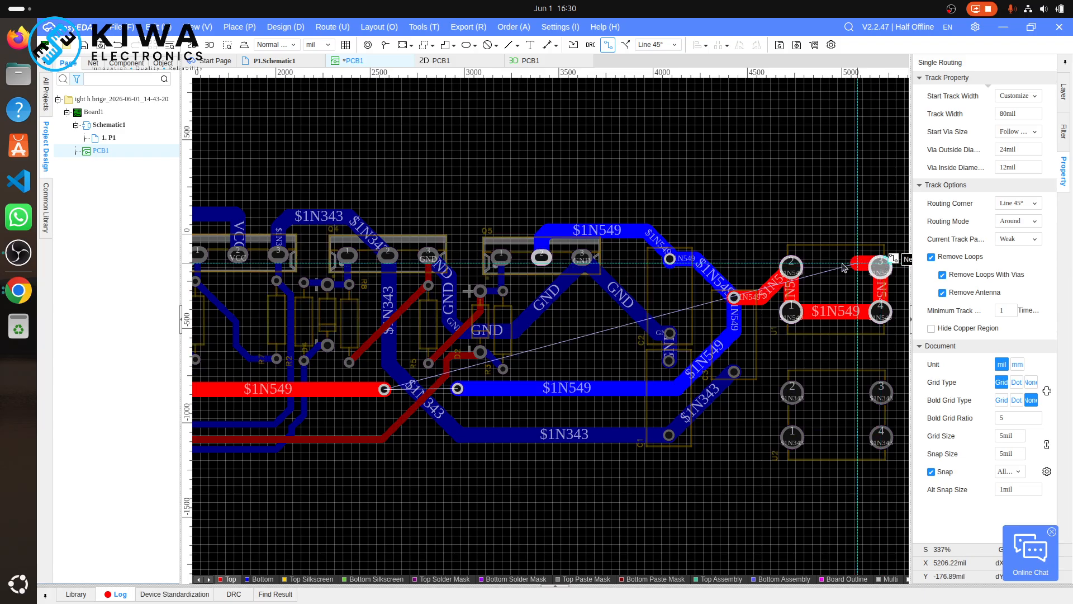
pyautogui.click(792, 268)
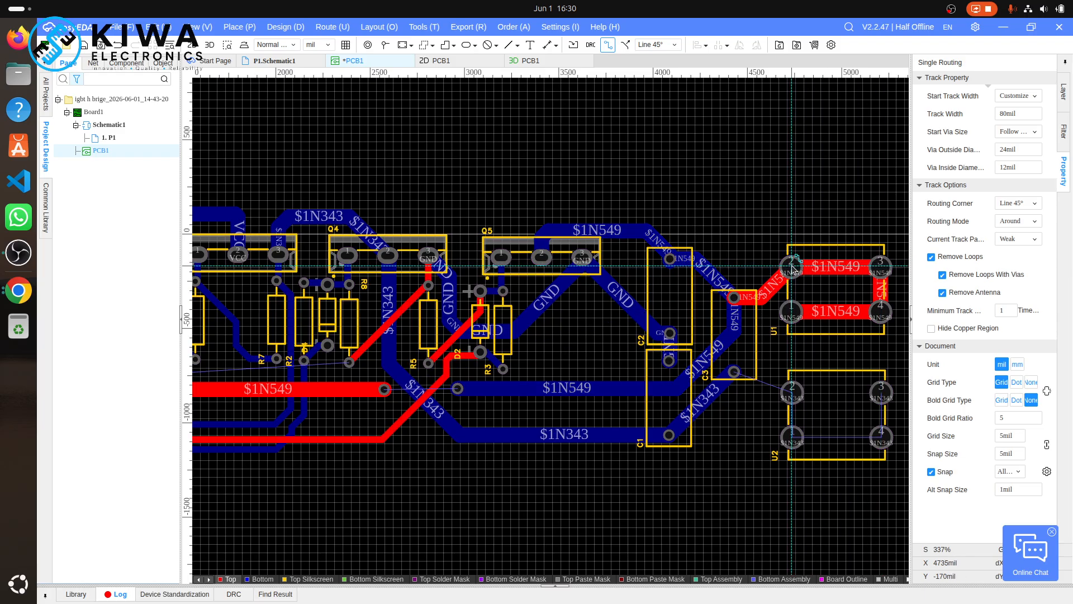
# - Try bottom-layer $1N549 tracks from the C3 track to U1's pads 1 and 4, and undo them
pyautogui.click(737, 327)
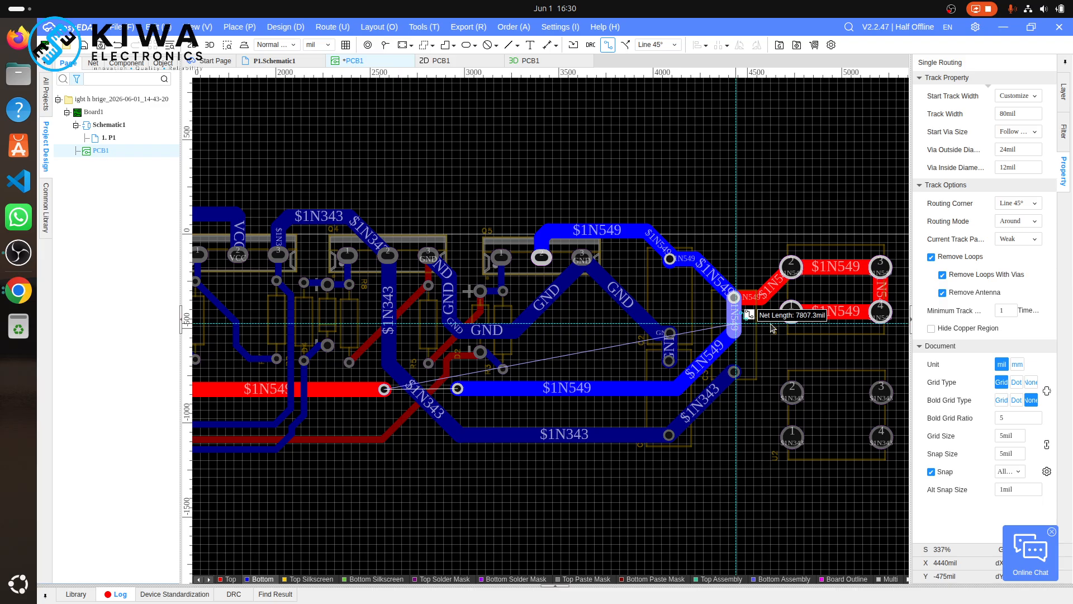
pyautogui.click(791, 312)
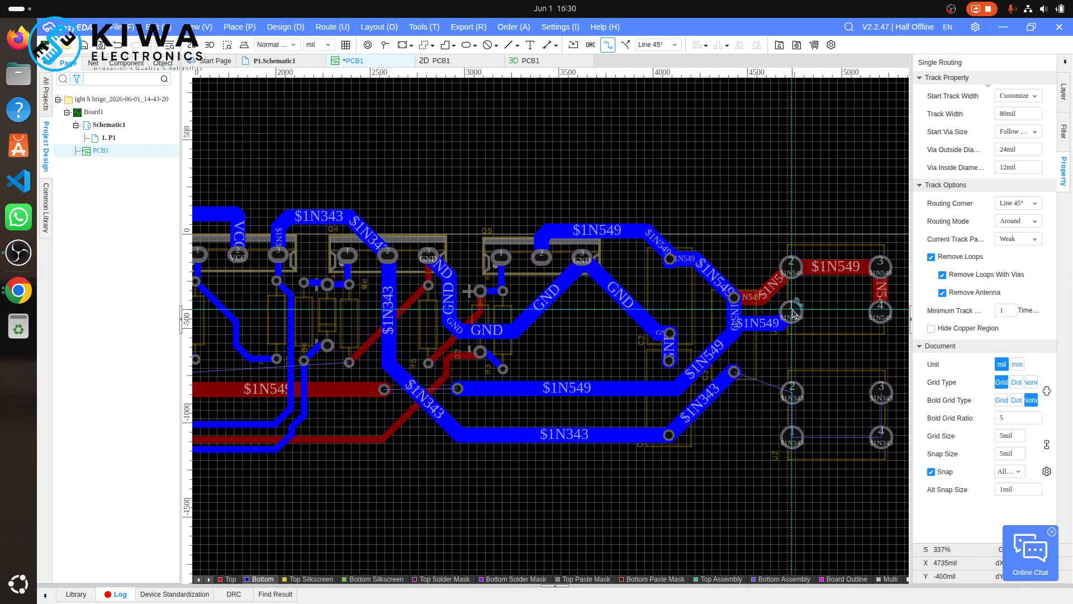
pyautogui.click(792, 312)
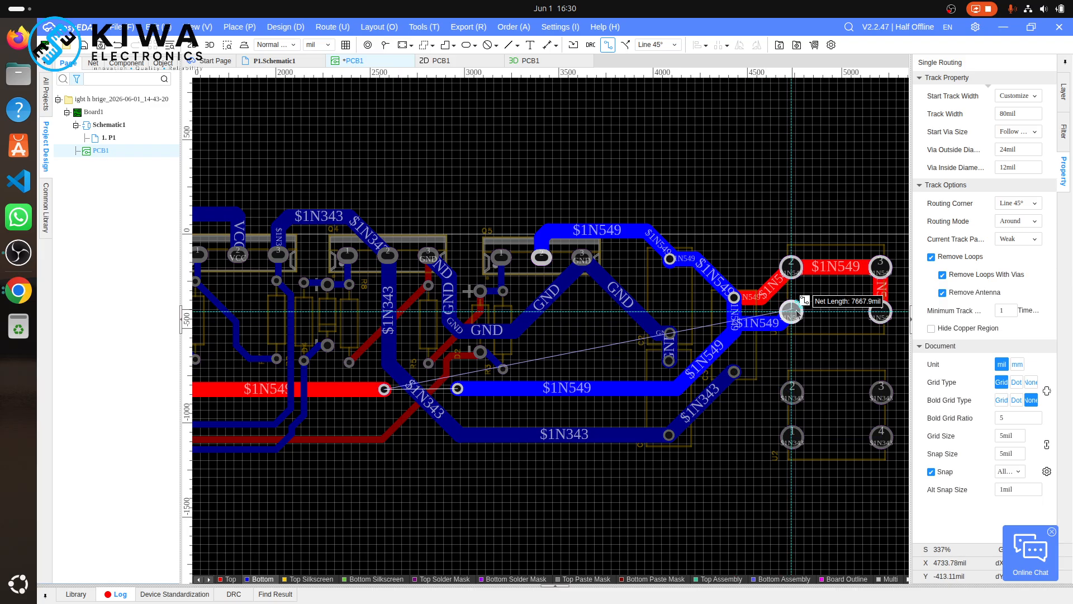
pyautogui.click(882, 312)
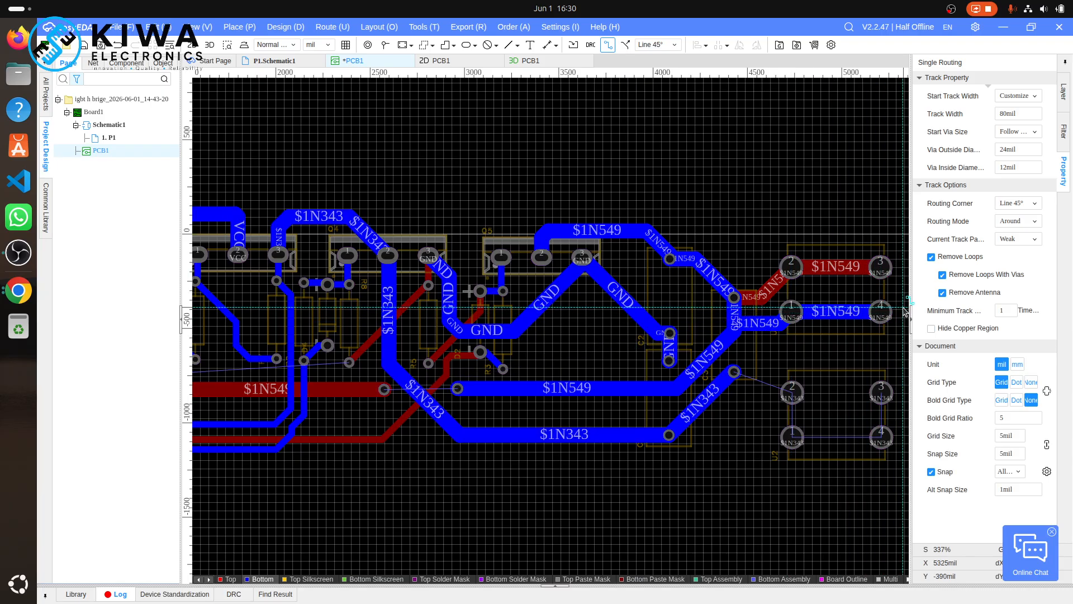
pyautogui.press('Escape')
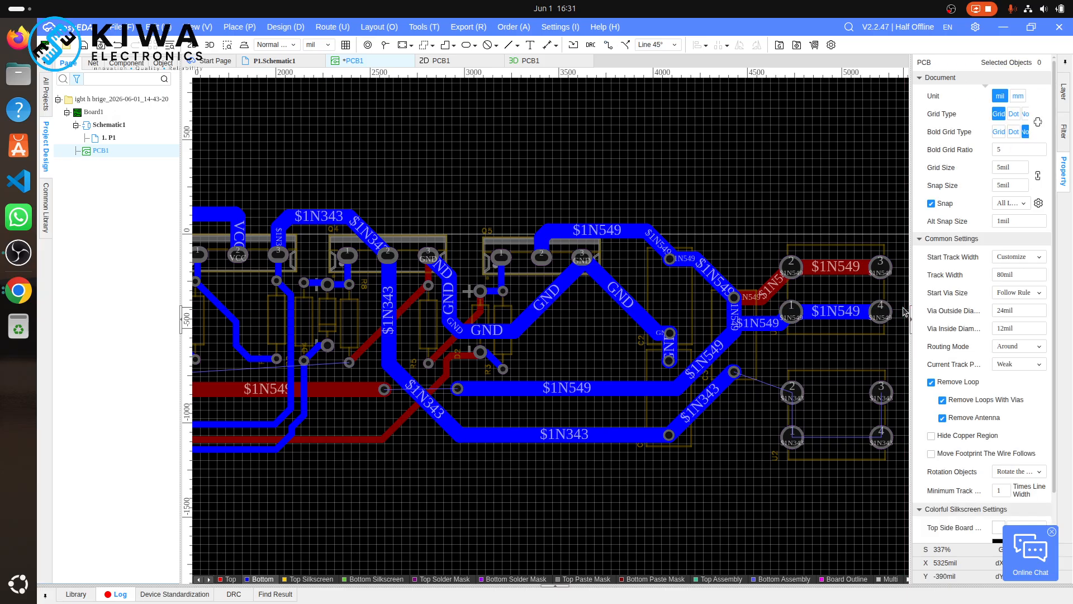
pyautogui.hotkey('ctrl', 'z')
pyautogui.hotkey('ctrl', 'z')
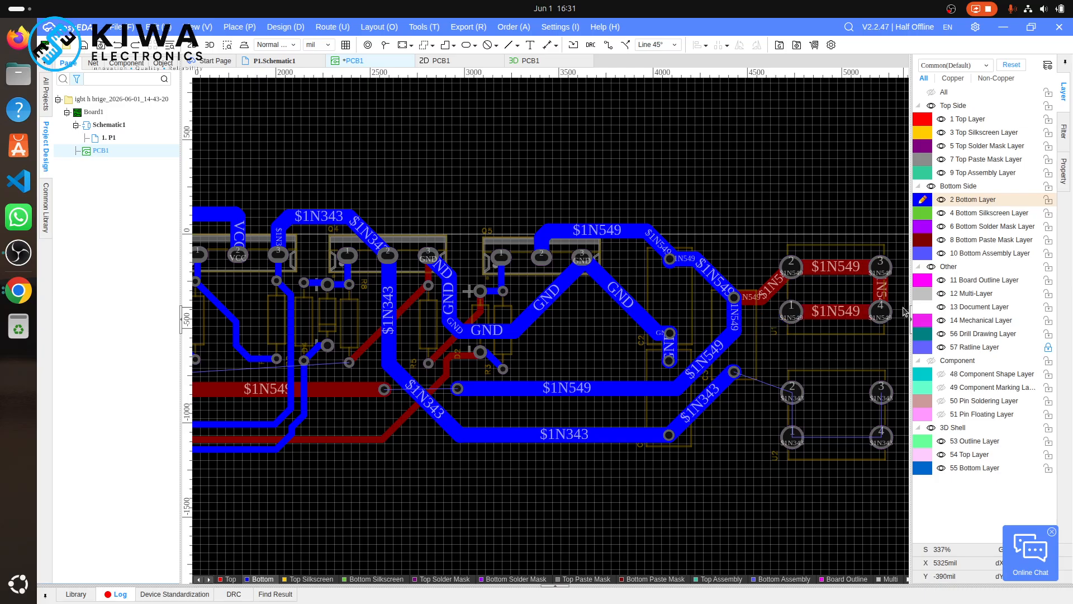
# - Route an 80 mil bottom-layer $1N343 track from C3's lower pad to U2's pad 2 and around pads 1, 4 and 3 back to 2
pyautogui.hotkey('alt', 'w')
pyautogui.click(733, 381)
pyautogui.click(792, 393)
pyautogui.click(793, 438)
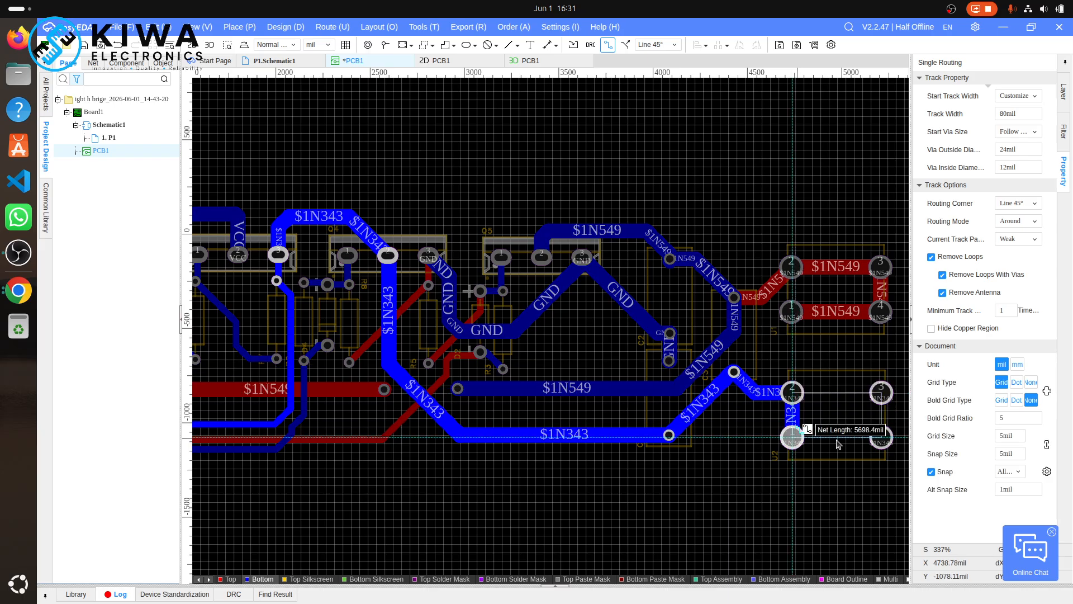
pyautogui.click(883, 438)
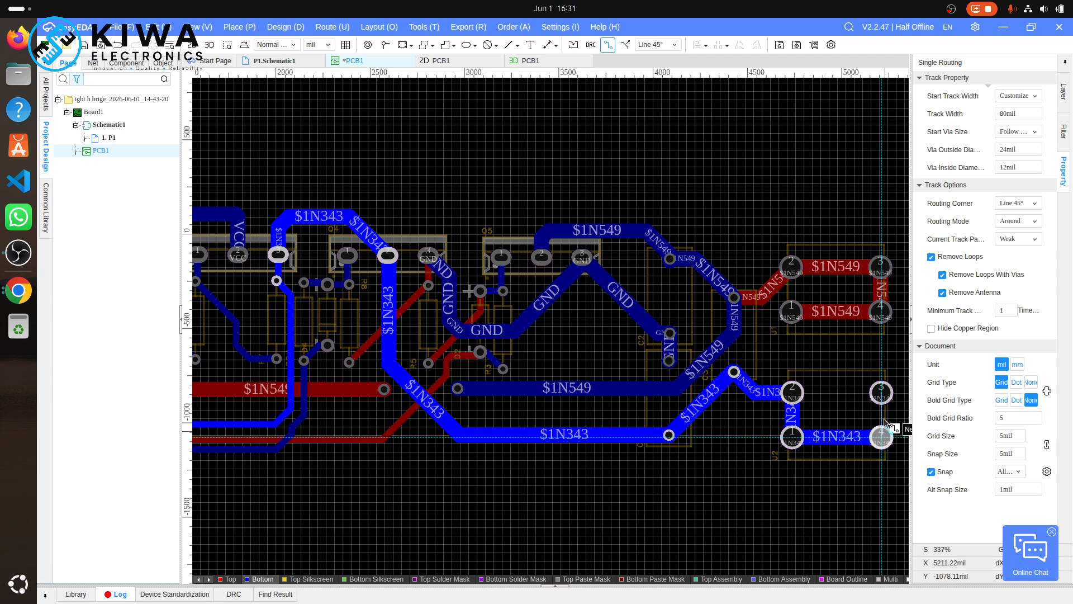
pyautogui.click(882, 395)
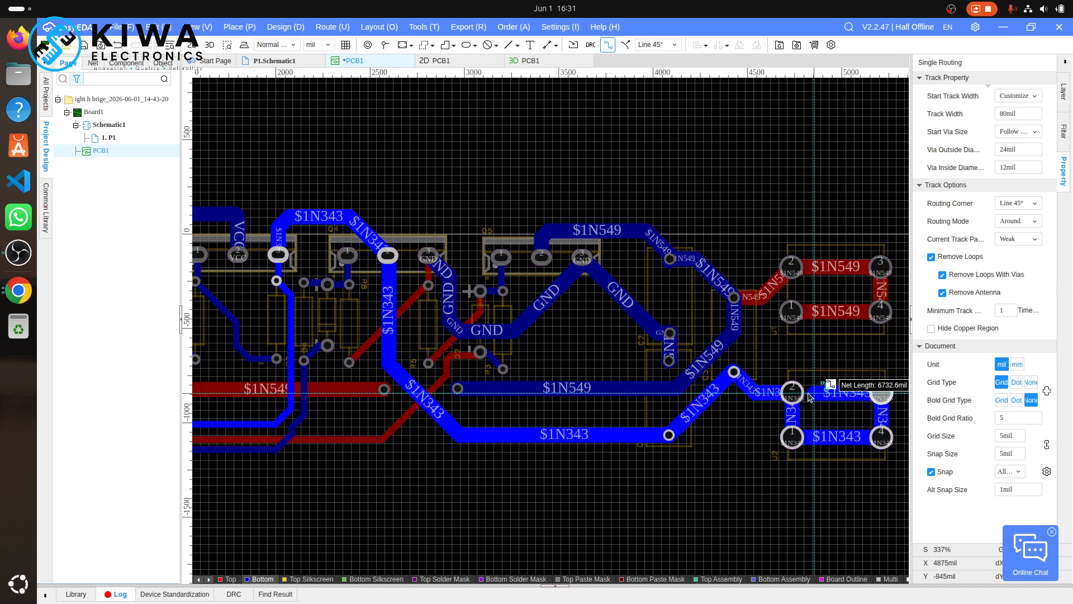
pyautogui.click(790, 393)
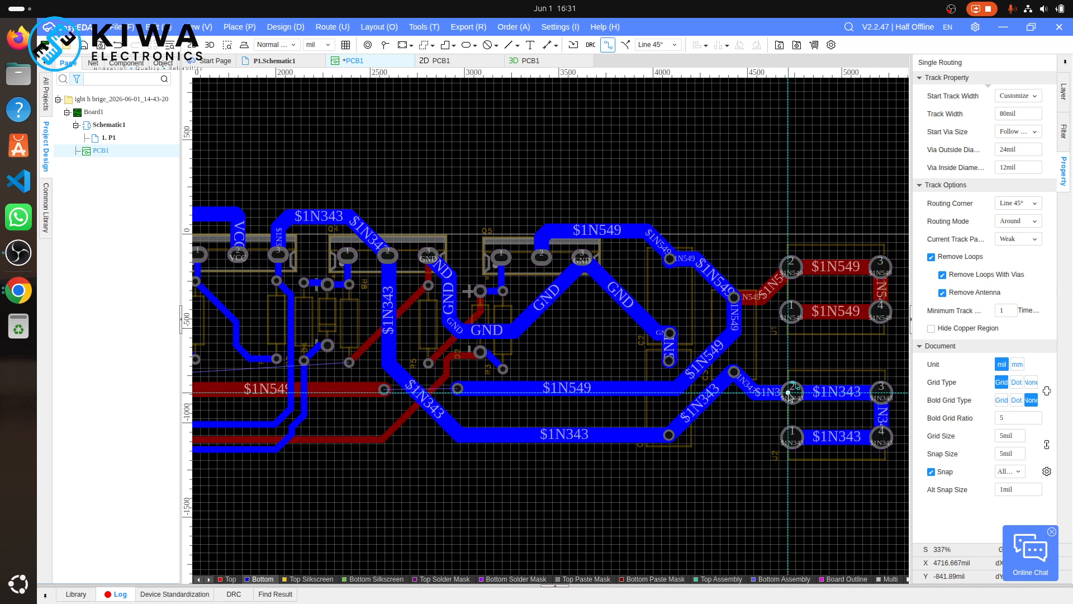
# - Make the Top Layer active and route an 80 mil track between U2's pads 2 and 1
pyautogui.click(1067, 99)
pyautogui.click(970, 119)
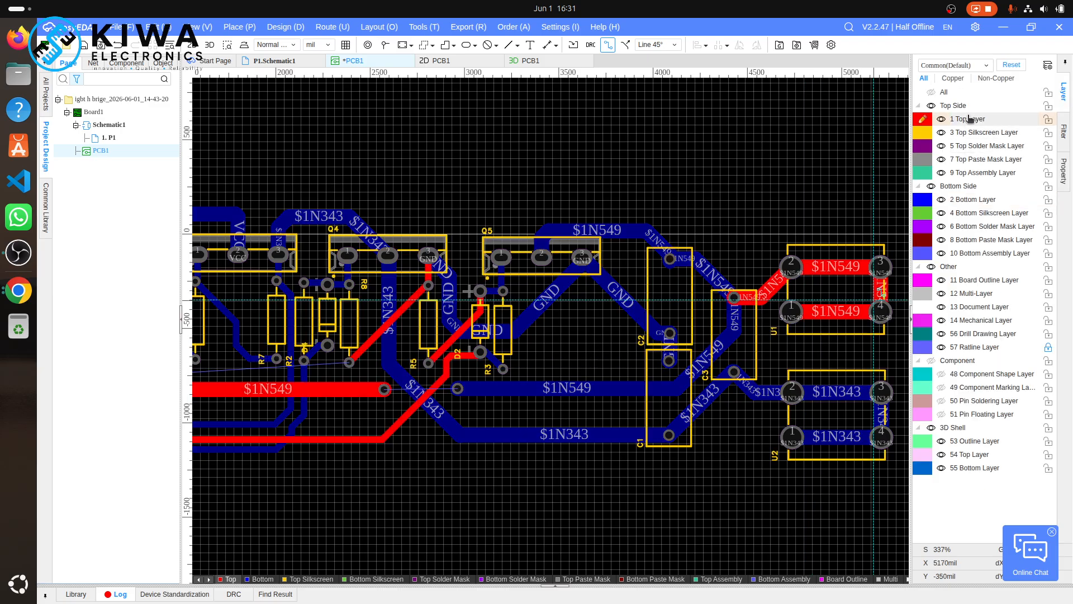
pyautogui.click(792, 392)
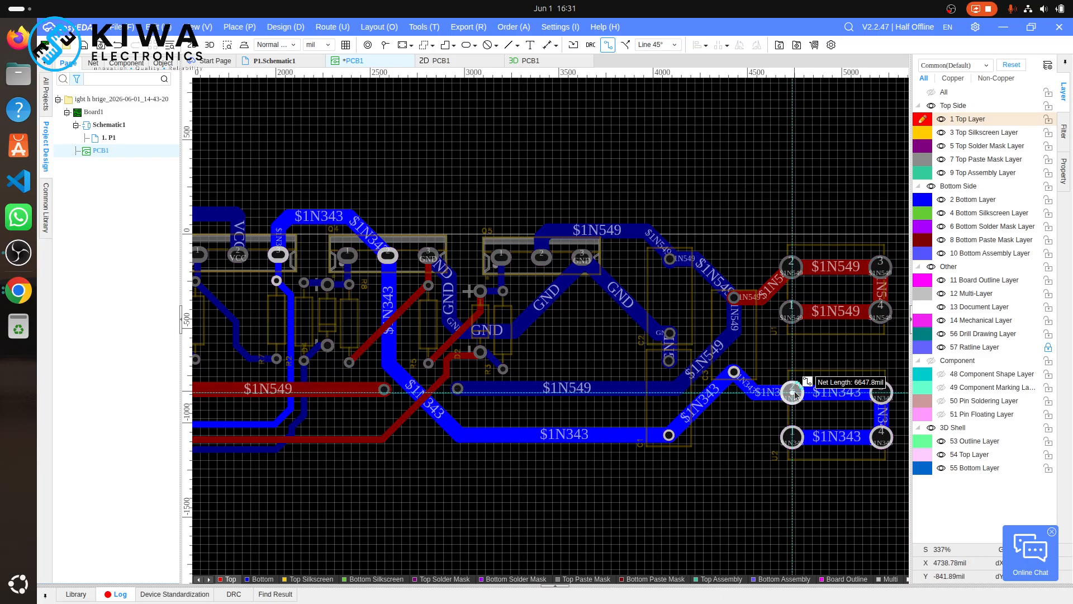
pyautogui.click(793, 437)
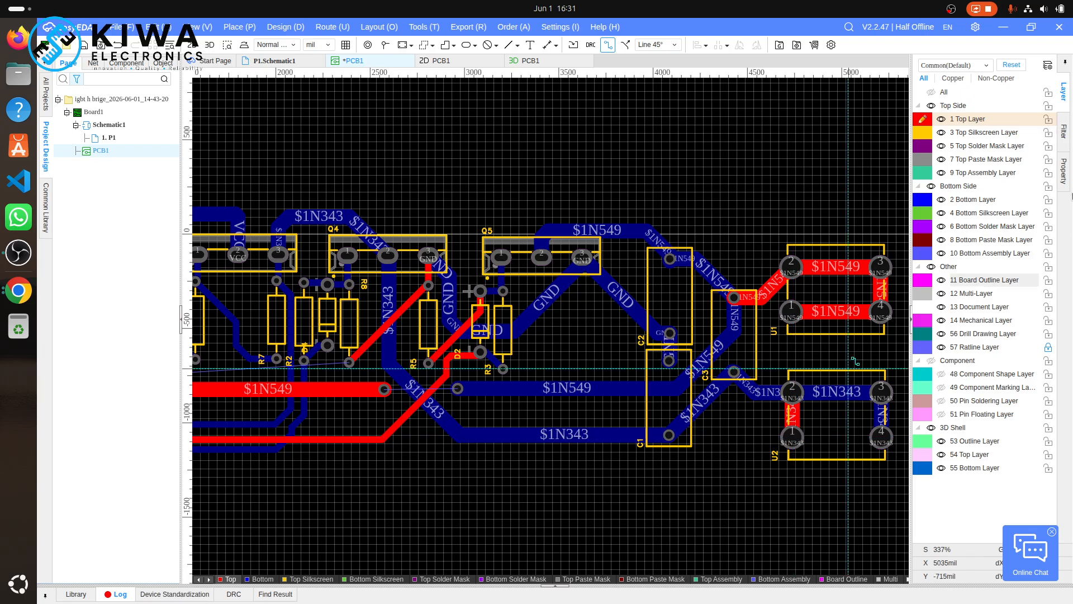
# - Try a routing track width of 120 mil, and set it to 100 mil
pyautogui.click(1066, 145)
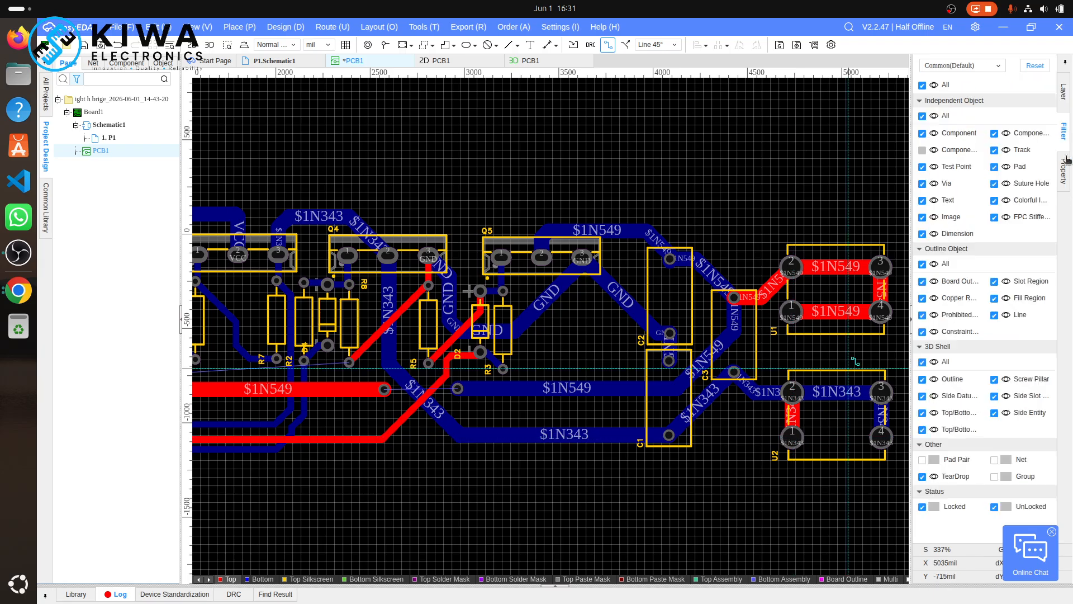
pyautogui.click(1065, 169)
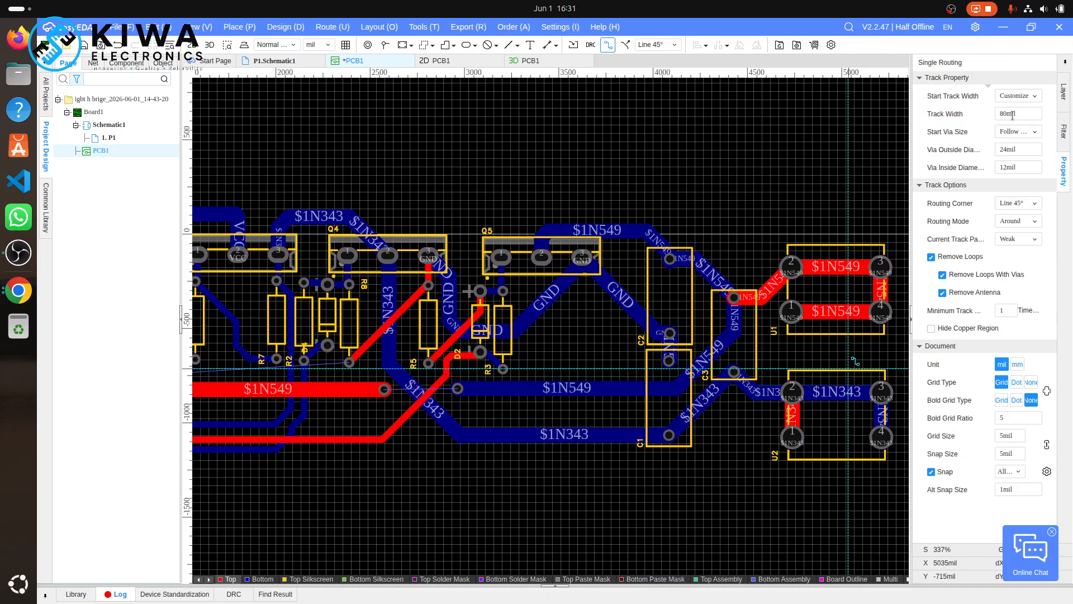
pyautogui.click(1006, 115)
pyautogui.write('120')
pyautogui.press('Return')
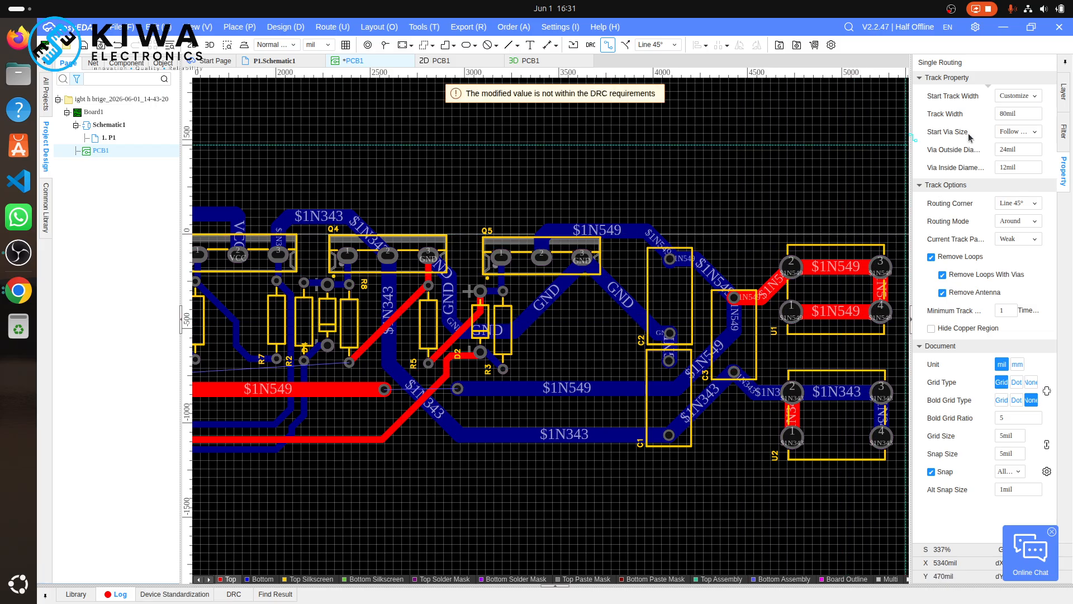
pyautogui.click(1004, 113)
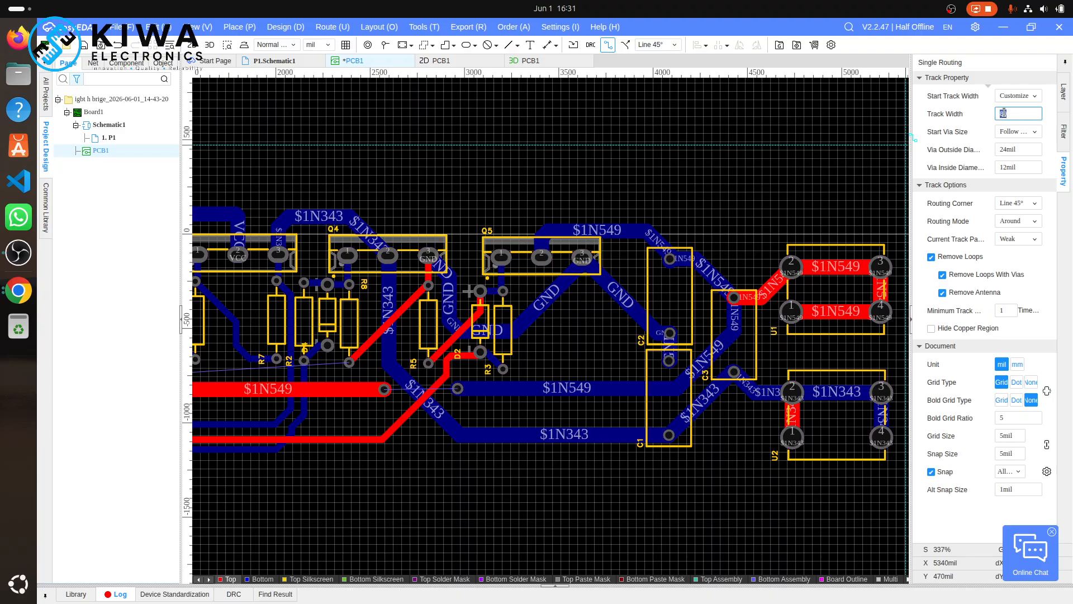
pyautogui.press('Return')
# - Route a 100 mil top-layer $1N343 track from C3's lower pad to U2's pad 1, continuing through pads 4, 3 and 2
pyautogui.click(734, 371)
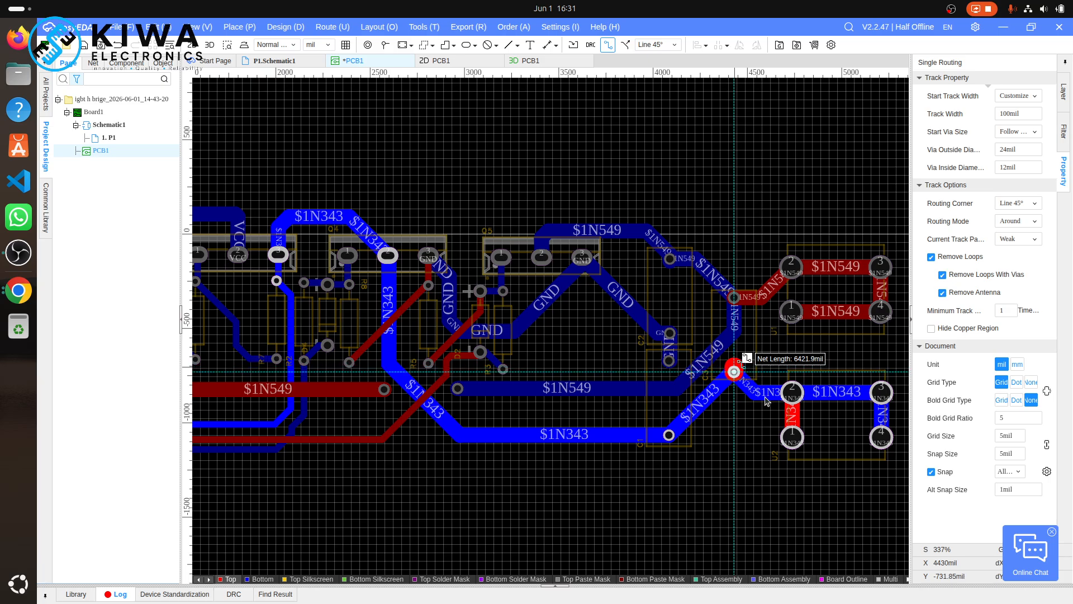
pyautogui.click(793, 439)
pyautogui.click(793, 439)
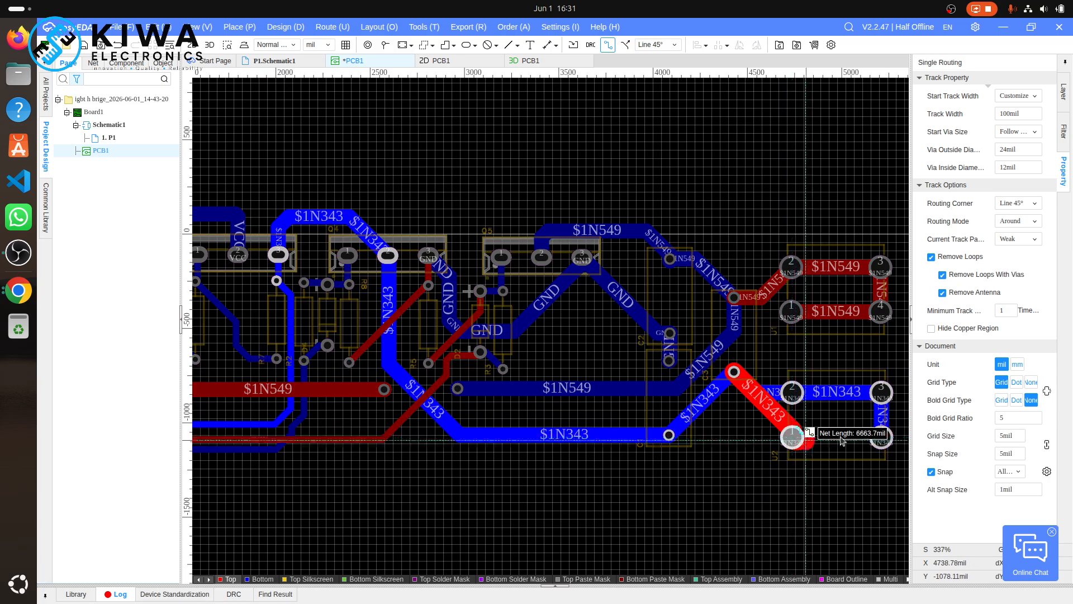
pyautogui.click(882, 436)
pyautogui.click(882, 436)
pyautogui.click(882, 393)
pyautogui.click(882, 393)
pyautogui.click(792, 393)
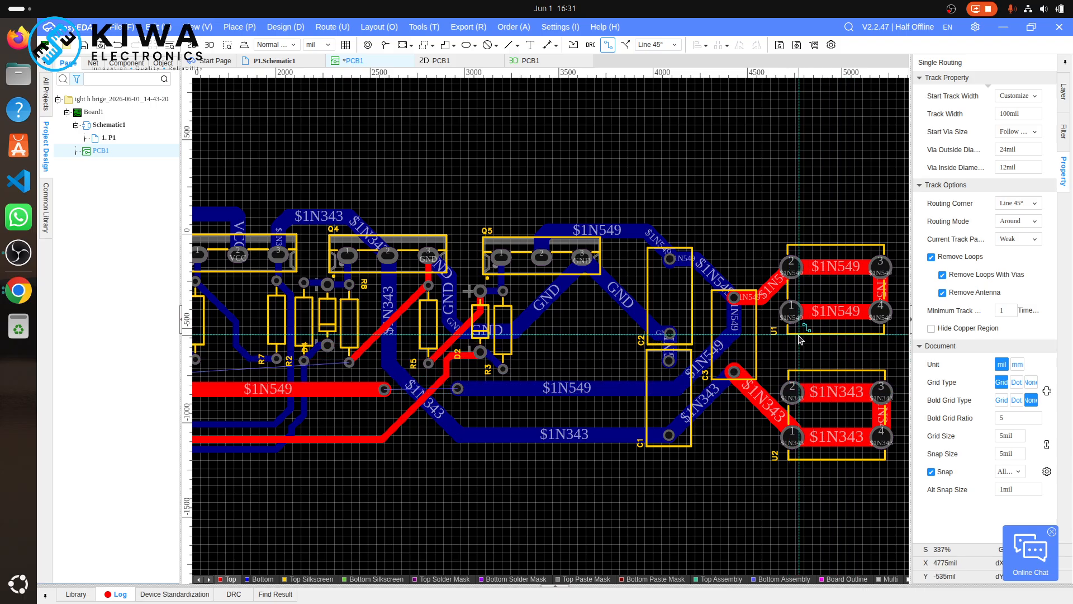
# - Route a 100 mil top-layer $1N343 track from C1's lower pad to C3's lower pad
pyautogui.click(670, 436)
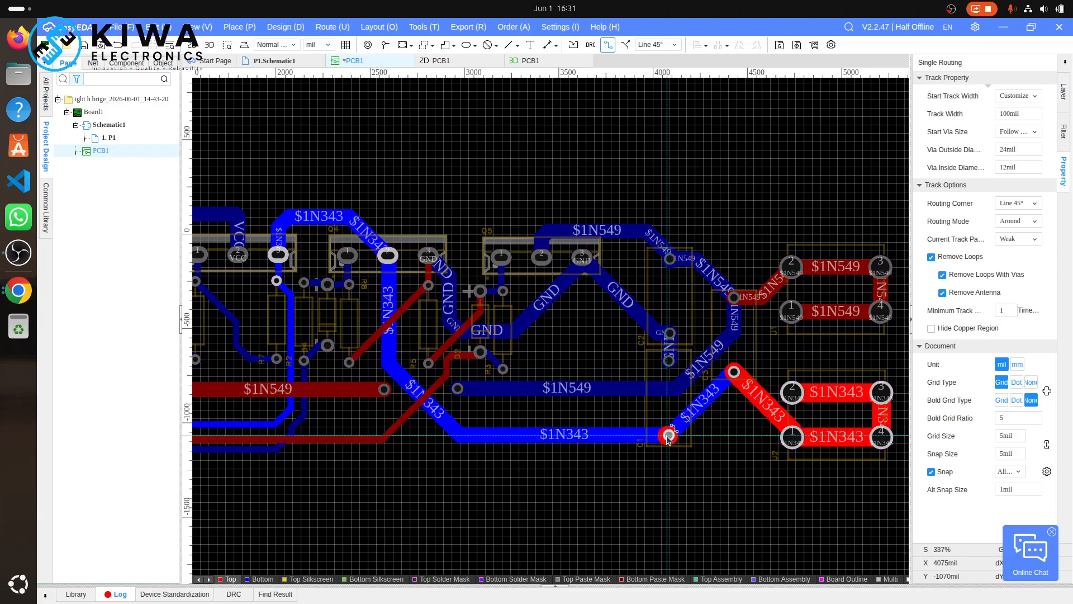
pyautogui.click(734, 371)
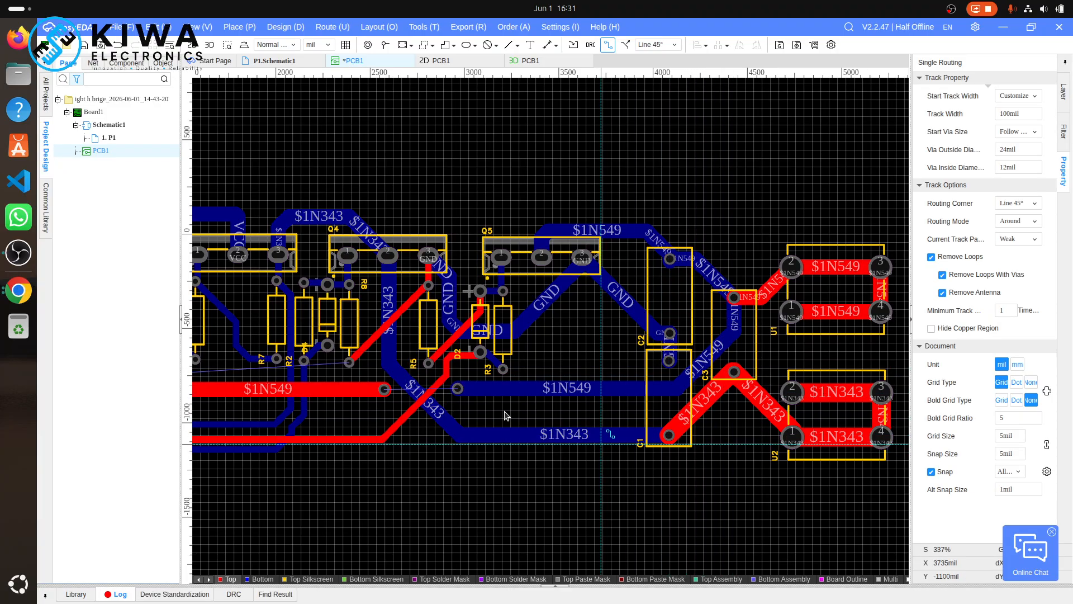
pyautogui.scroll(4, 384, 260)
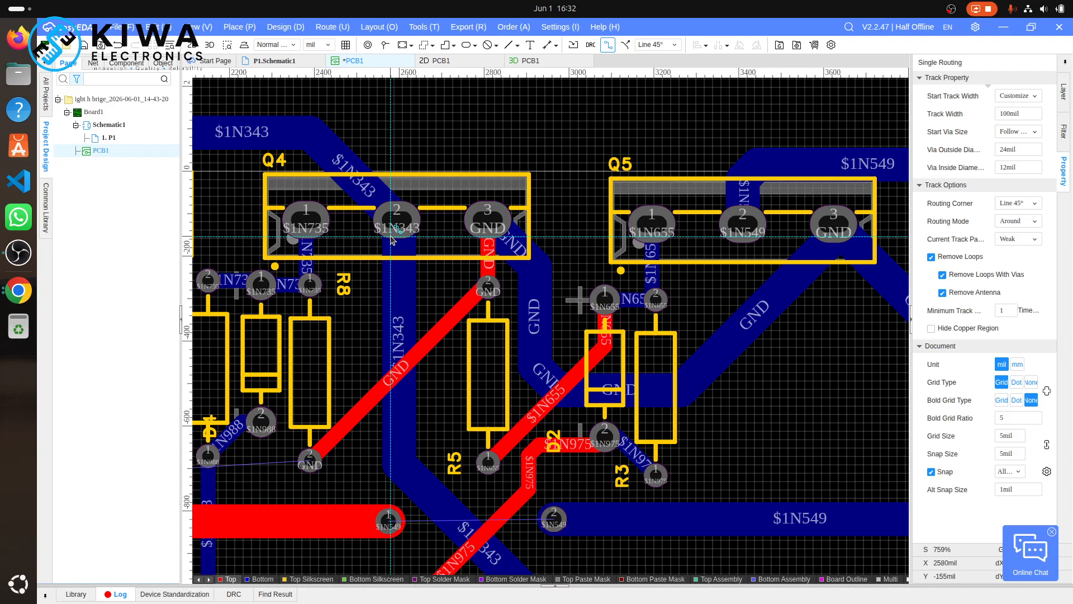
pyautogui.scroll(-4, 391, 241)
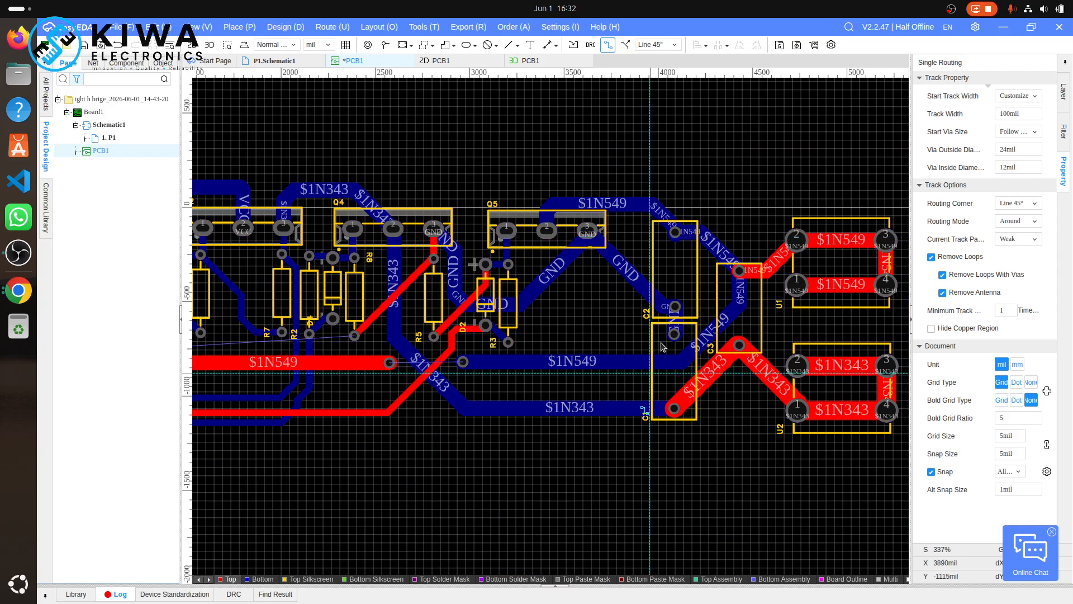
pyautogui.press('Escape')
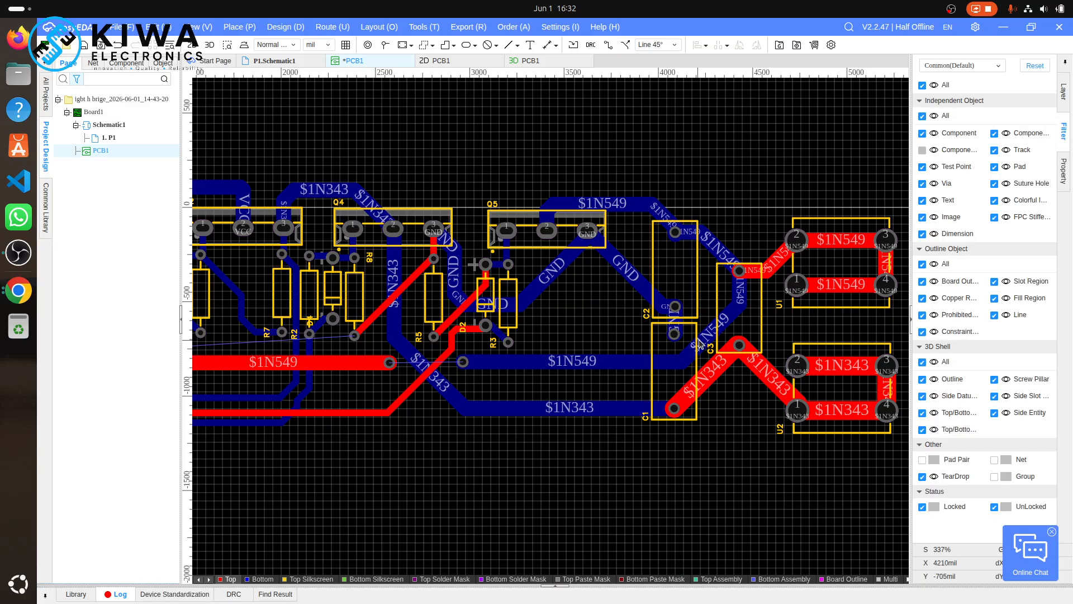
# - Nudge the bottom-layer $1N549 track slightly upward and move its end pad 2 to X 2965 mil, Y -800 mil
pyautogui.doubleClick(700, 343)
pyautogui.press('Up')
pyautogui.press('Up')
pyautogui.press('Up')
pyautogui.press('Up')
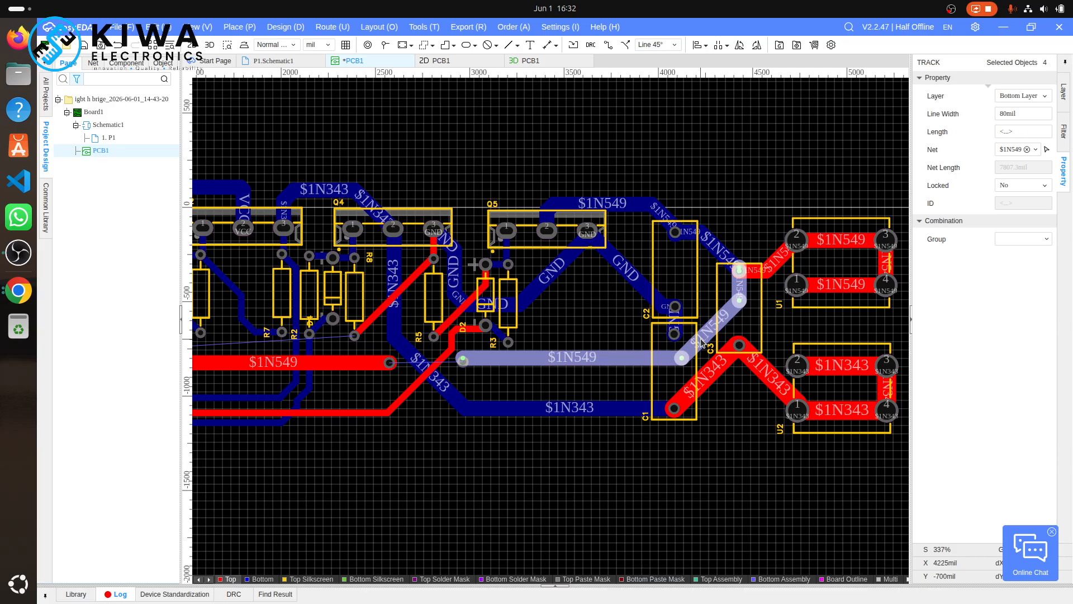
pyautogui.click(613, 380)
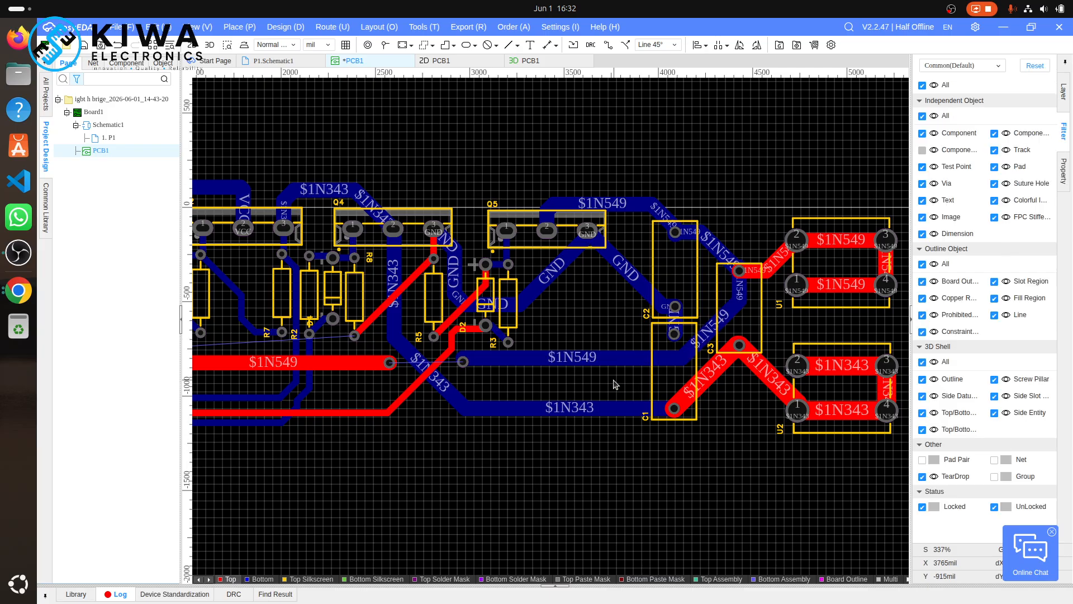
pyautogui.click(463, 363)
pyautogui.press('Up')
pyautogui.press('Up')
pyautogui.press('Right')
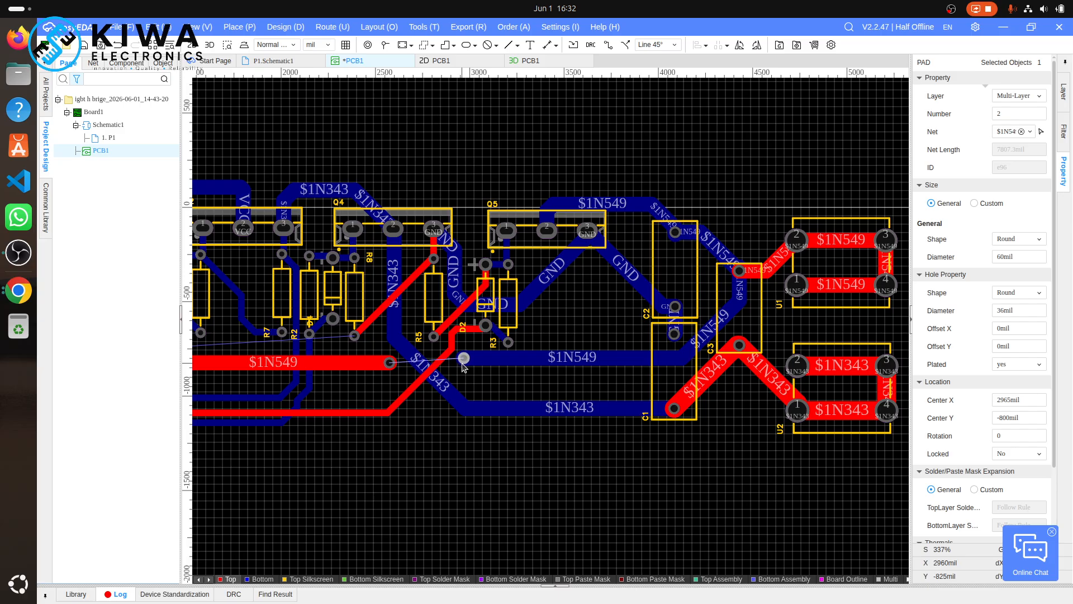
pyautogui.click(474, 377)
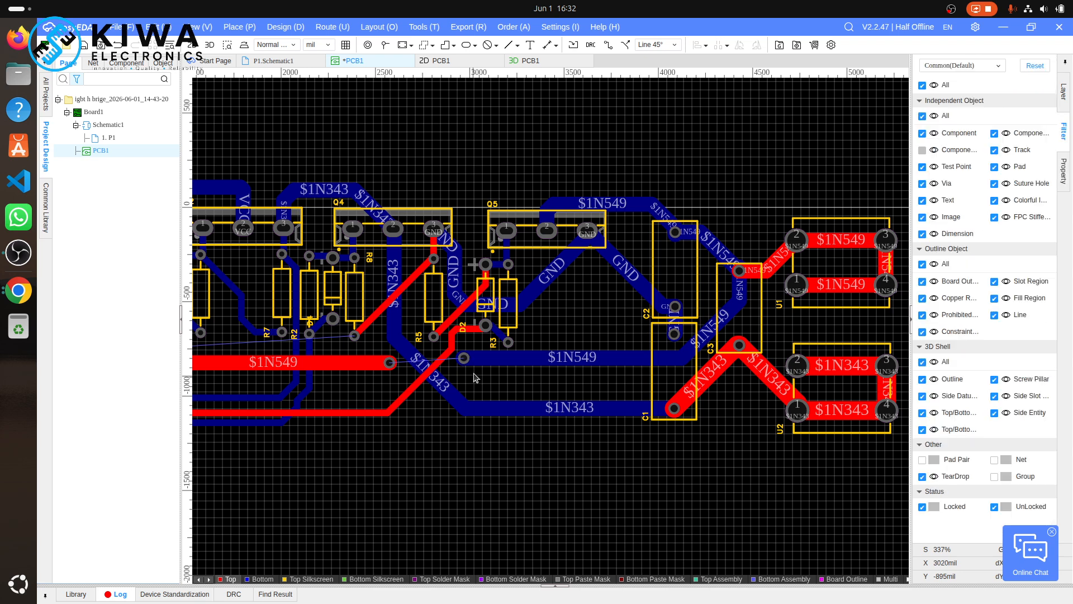
# - Nudge the long top-layer $1N549 track and its end pad 1 slightly upward to line up with the bottom-layer track
pyautogui.click(362, 368)
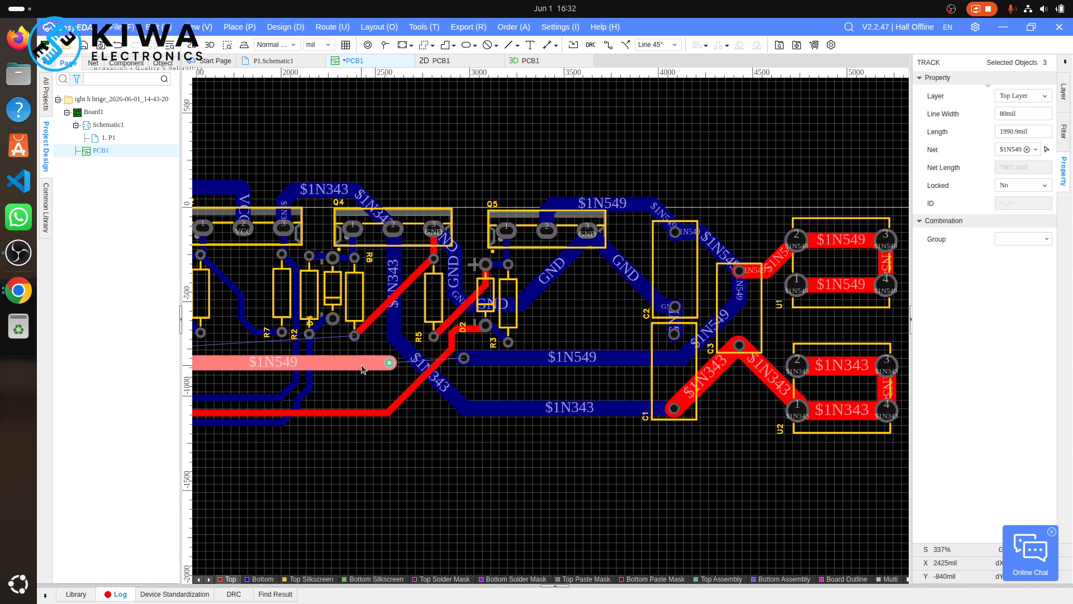
pyautogui.press('Up')
pyautogui.press('Up')
pyautogui.press('Up')
pyautogui.press('Up')
pyautogui.press('Up')
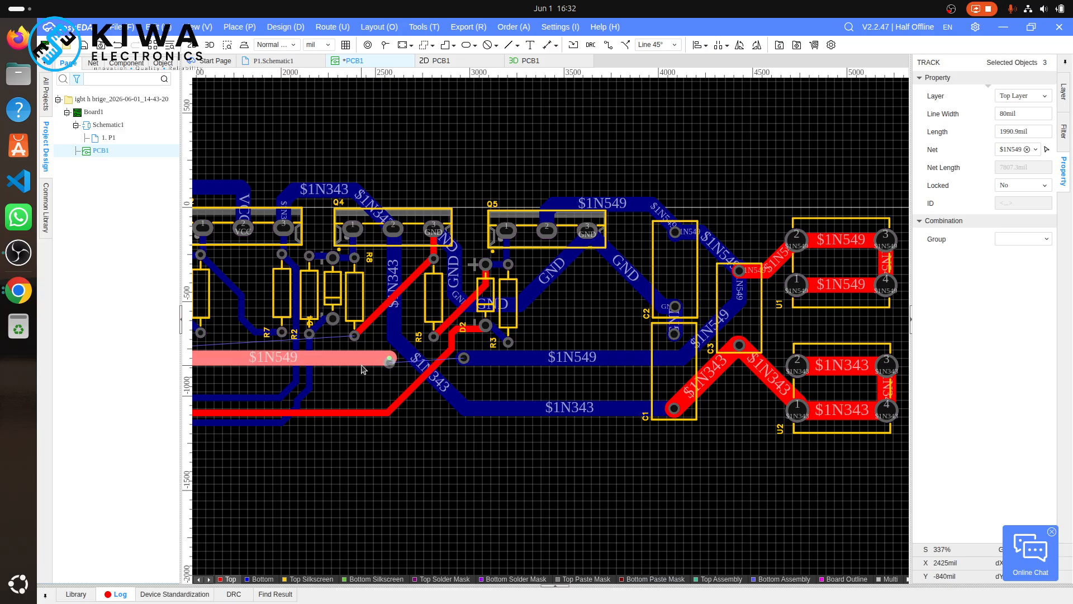
pyautogui.click(388, 364)
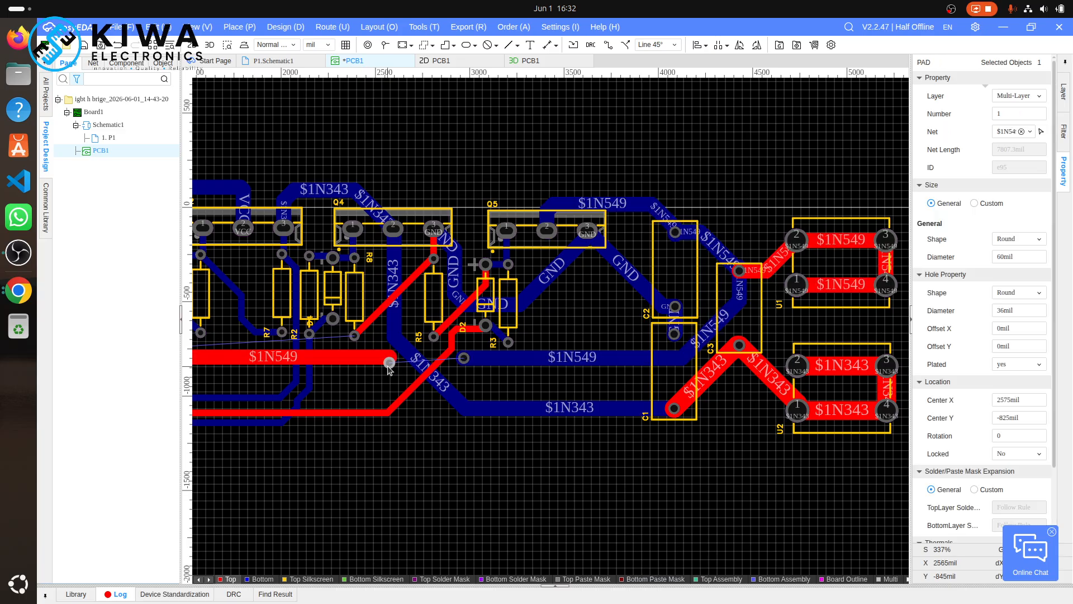
pyautogui.press('Up')
pyautogui.press('Up')
# - Undo the nudges of the $1N549 tracks and their two end pads
pyautogui.hotkey('ctrl', 'z')
pyautogui.hotkey('ctrl', 'z')
pyautogui.hotkey('ctrl', 'z')
pyautogui.hotkey('ctrl', 'z')
pyautogui.hotkey('ctrl', 'z')
pyautogui.hotkey('ctrl', 'z')
pyautogui.hotkey('ctrl', 'z')
pyautogui.hotkey('ctrl', 'z')
pyautogui.hotkey('ctrl', 'z')
pyautogui.hotkey('ctrl', 'z')
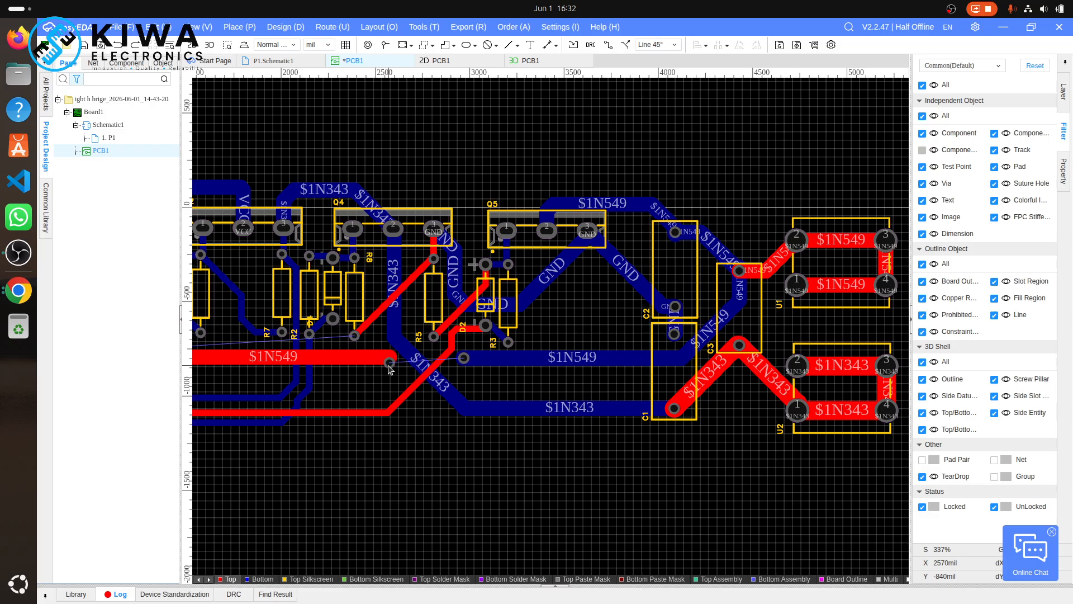
pyautogui.hotkey('ctrl', 'z')
pyautogui.hotkey('ctrl', 'z')
pyautogui.hotkey('ctrl', 'z')
pyautogui.hotkey('ctrl', 'z')
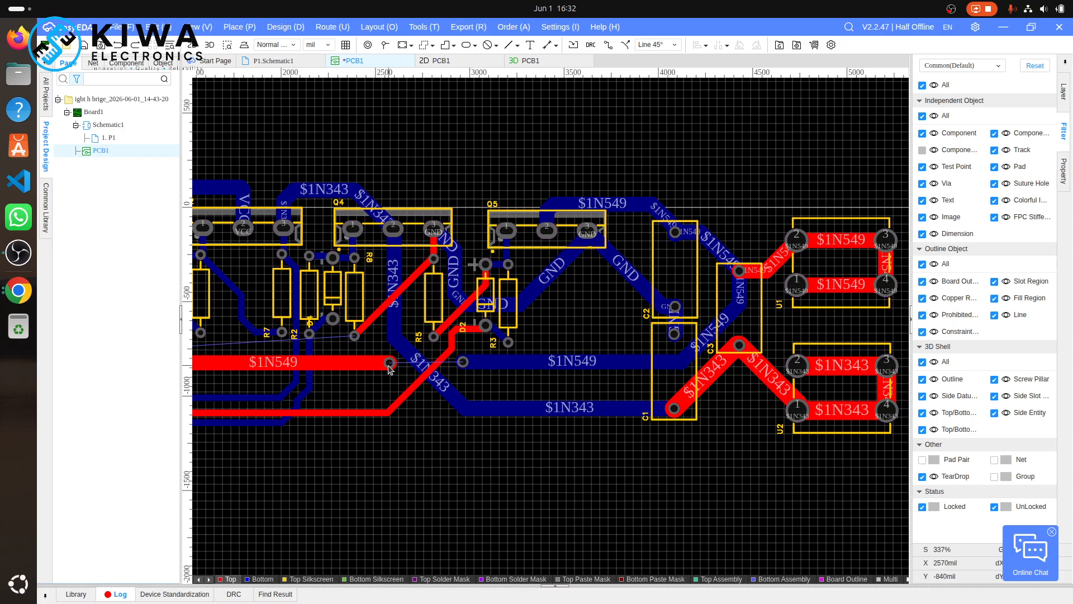
# - Route a 100 mil top-layer VCC track from the vcc terminal's pad 2 through pads 1, 4 and 3 back to pad 2
pyautogui.hscroll(-10, 423, 377)
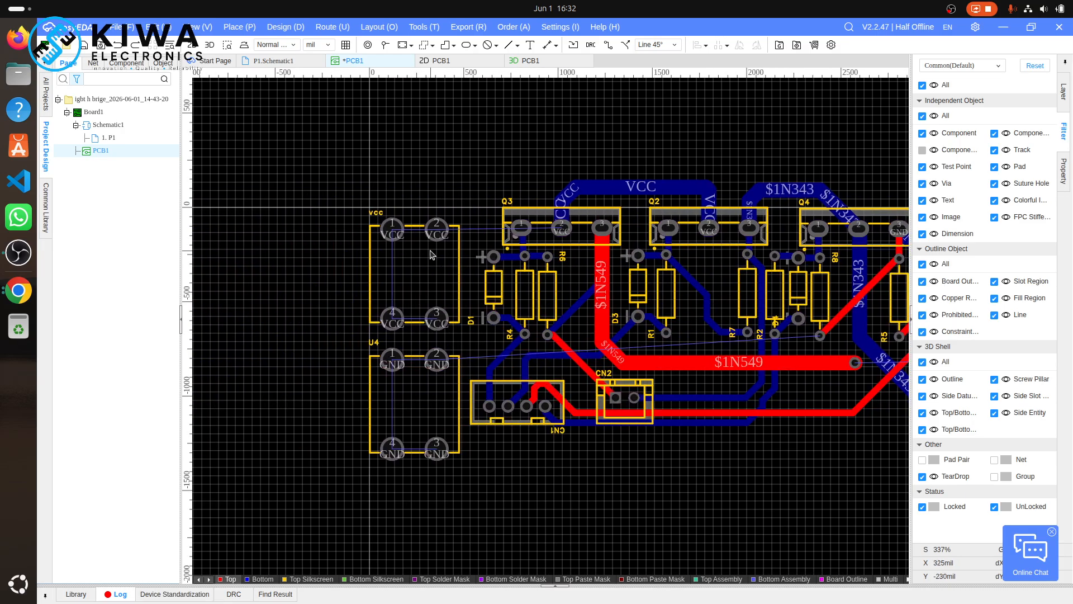
pyautogui.click(436, 227)
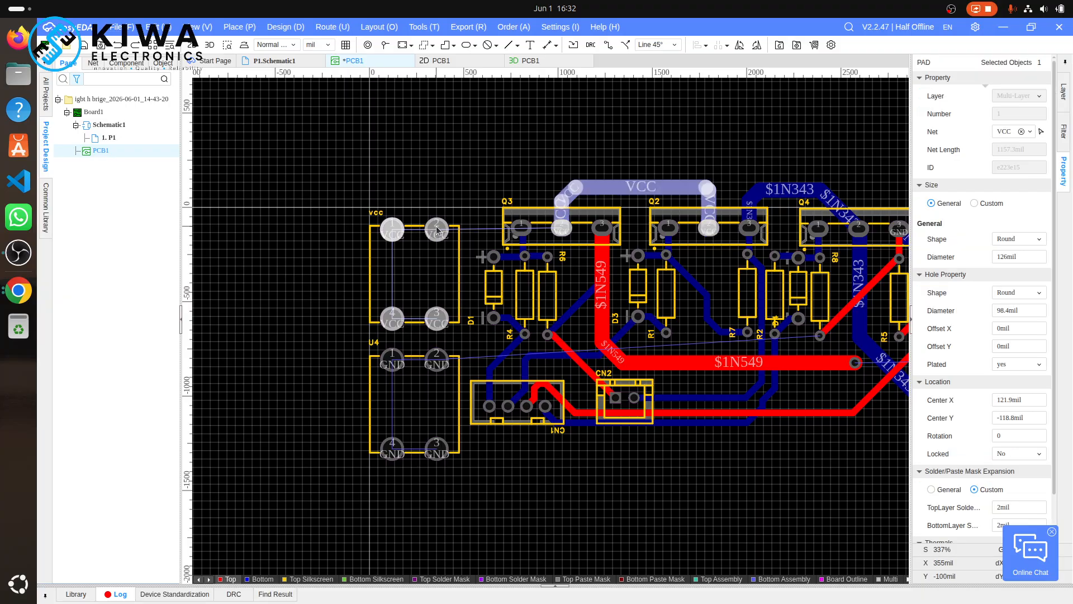
pyautogui.press('w')
pyautogui.click(436, 225)
pyautogui.click(393, 224)
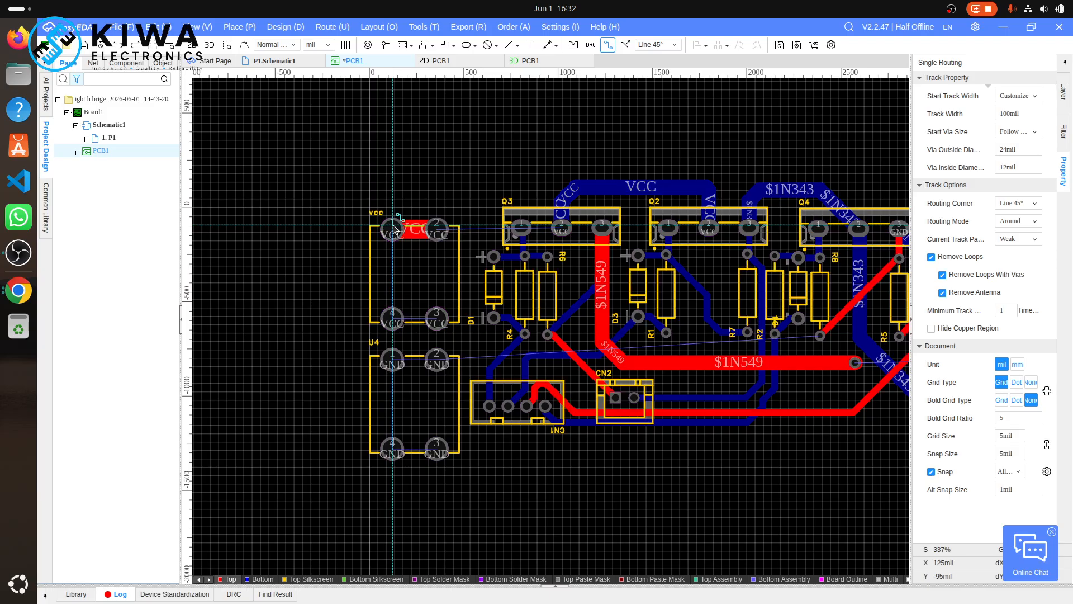
pyautogui.click(392, 318)
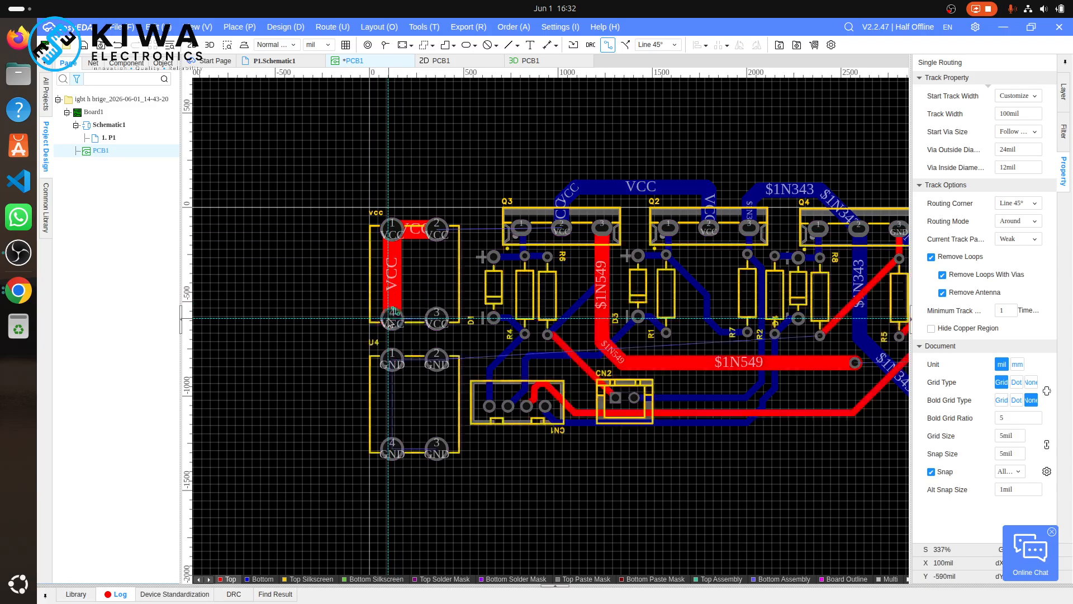
pyautogui.click(437, 317)
pyautogui.click(442, 316)
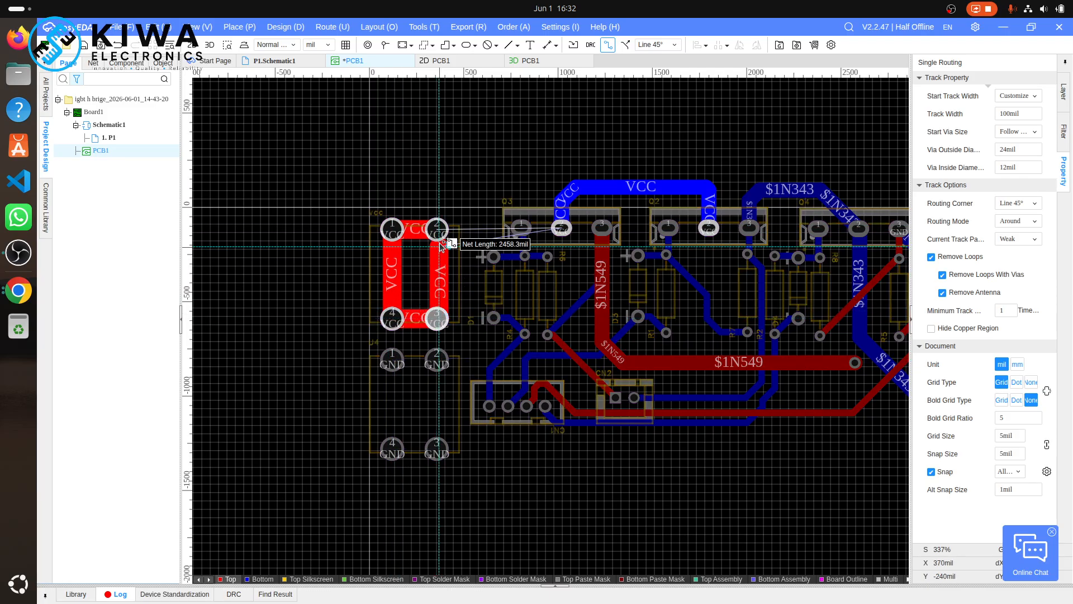
pyautogui.click(442, 230)
# - Try to route a top-layer VCC track from the vcc terminal's pad 2 toward Q3, and delete the leftover stub
pyautogui.click(442, 230)
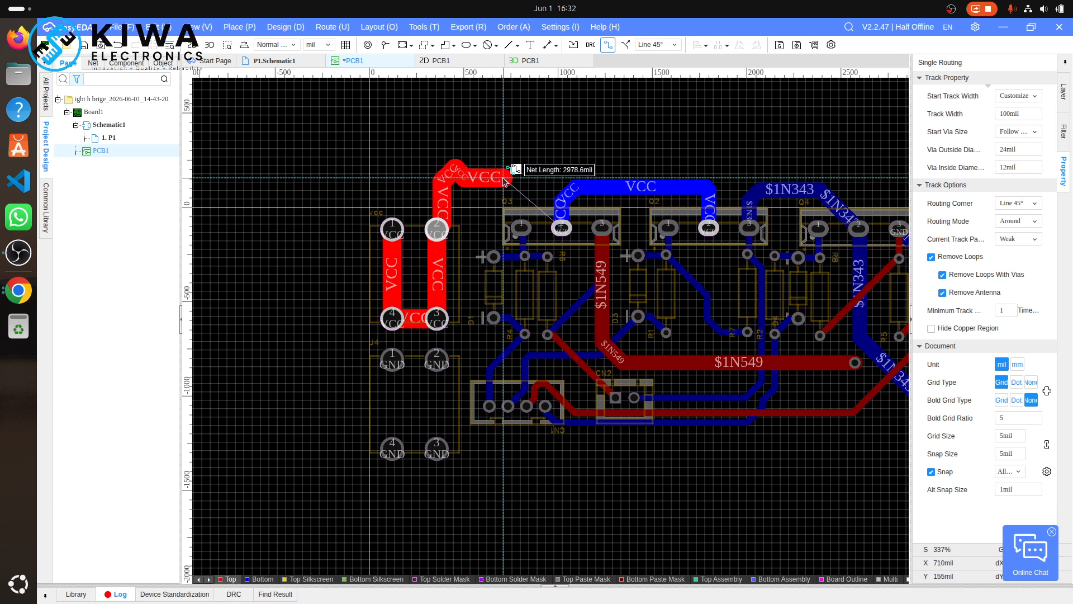
pyautogui.rightClick(503, 178)
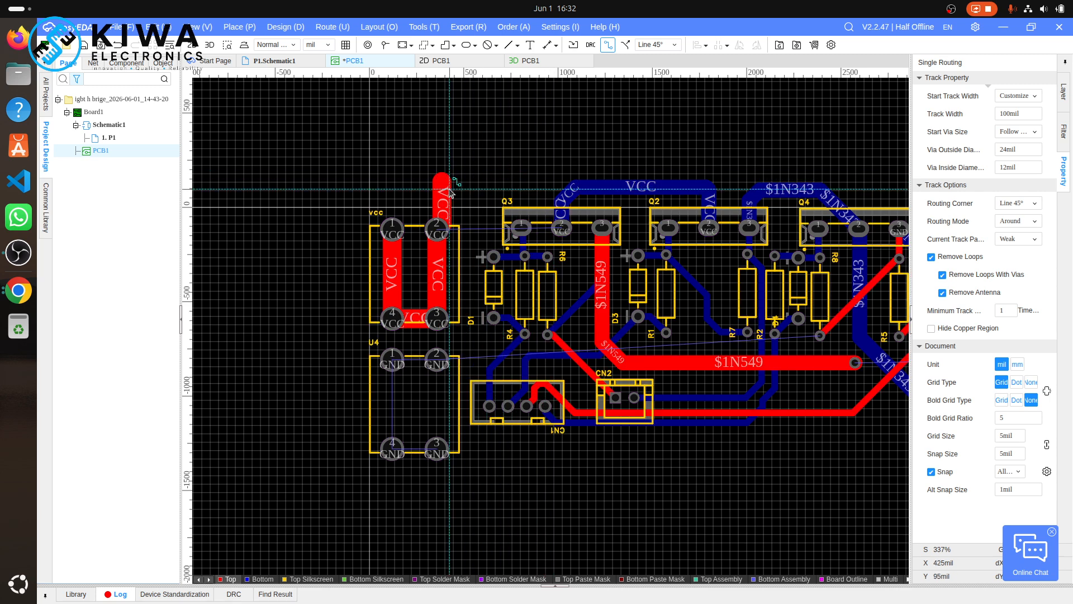
pyautogui.press('Escape')
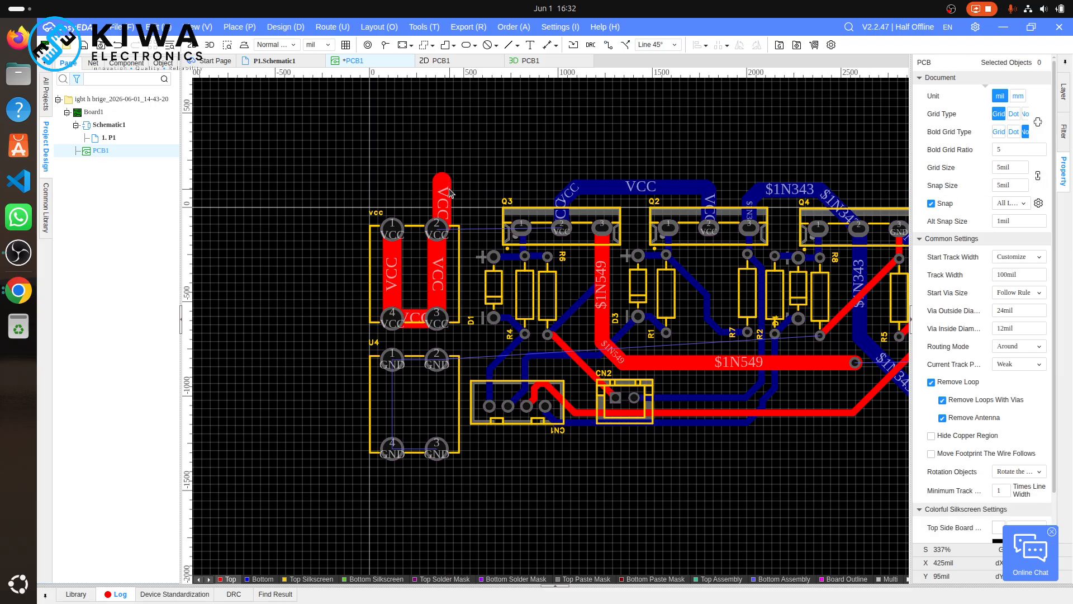
pyautogui.click(444, 191)
pyautogui.press('Delete')
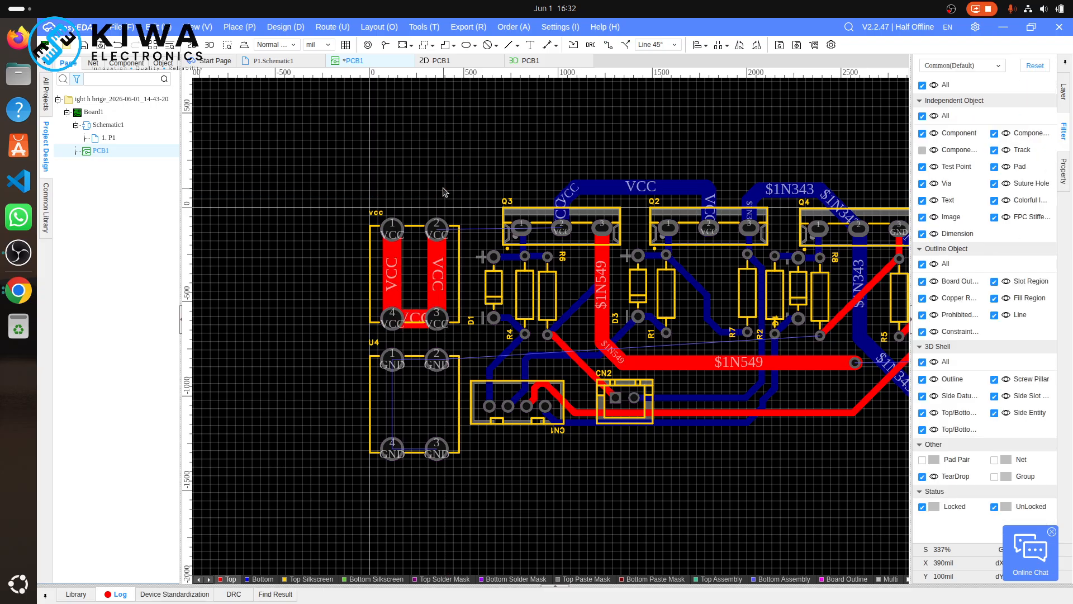
# - Reshape the bottom-layer VCC track above Q3's pad 2 from an angled bend into a square corner
pyautogui.click(574, 191)
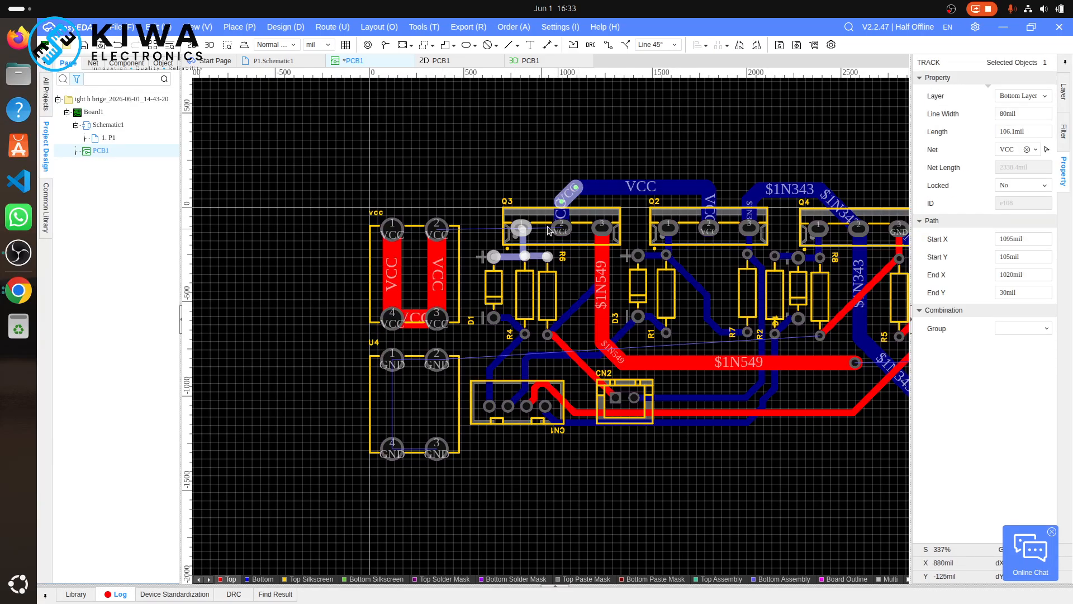
pyautogui.moveTo(577, 186)
pyautogui.mouseDown()
pyautogui.moveTo(512, 191)
pyautogui.moveTo(563, 194)
pyautogui.mouseUp()
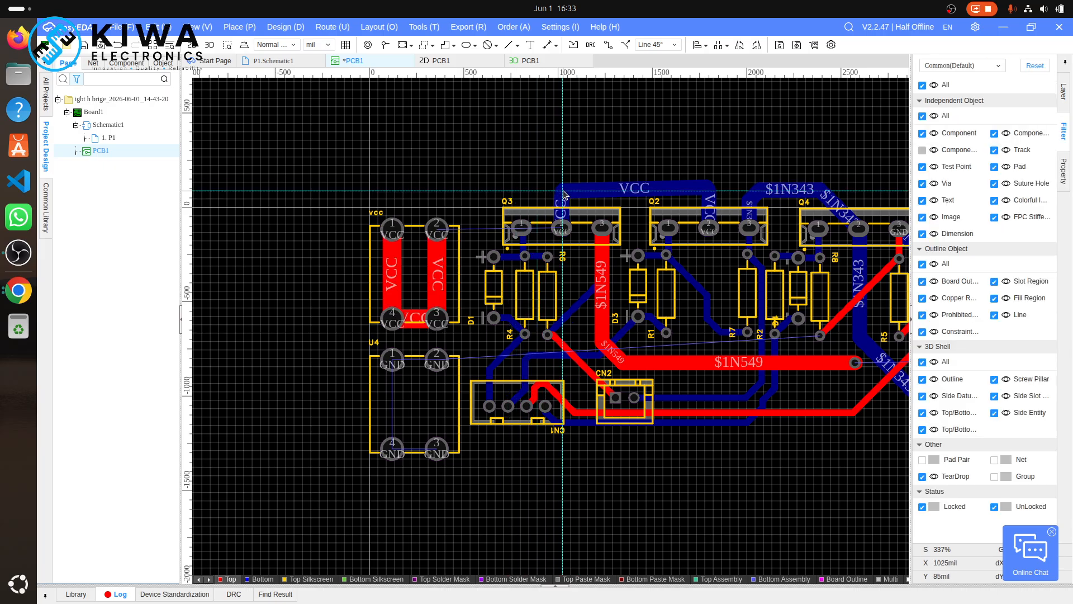
pyautogui.moveTo(562, 191); pyautogui.dragTo(563, 194)
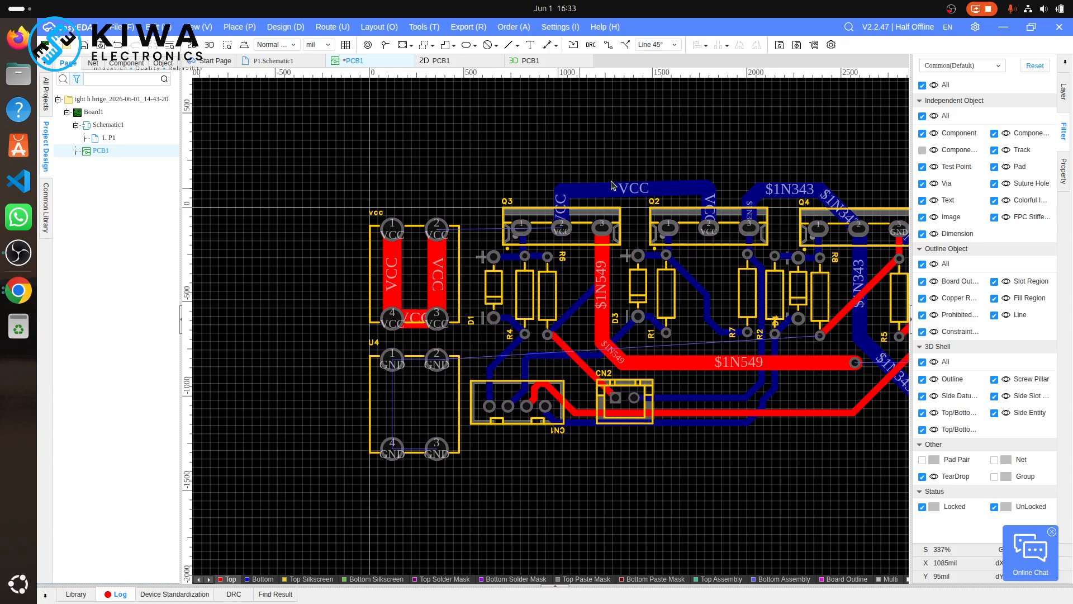
pyautogui.click(437, 228)
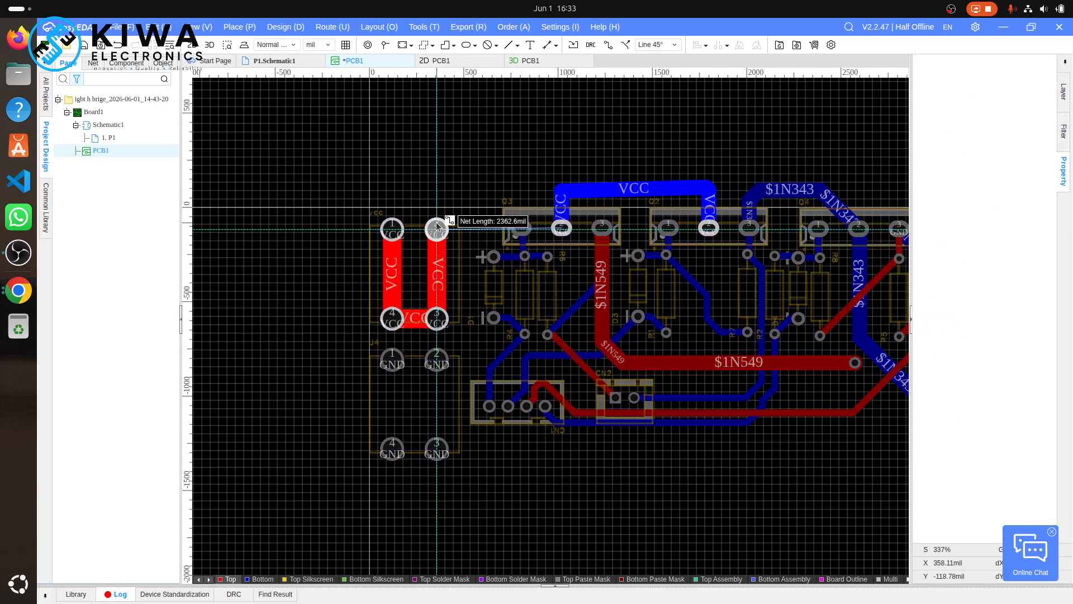
pyautogui.press('w')
pyautogui.click(437, 228)
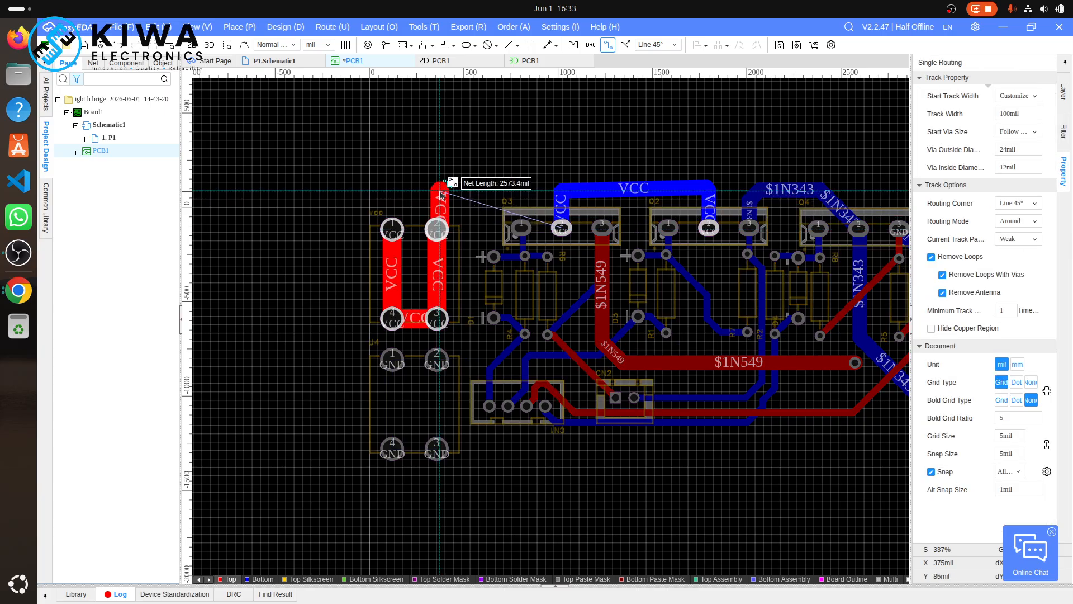
pyautogui.rightClick(440, 192)
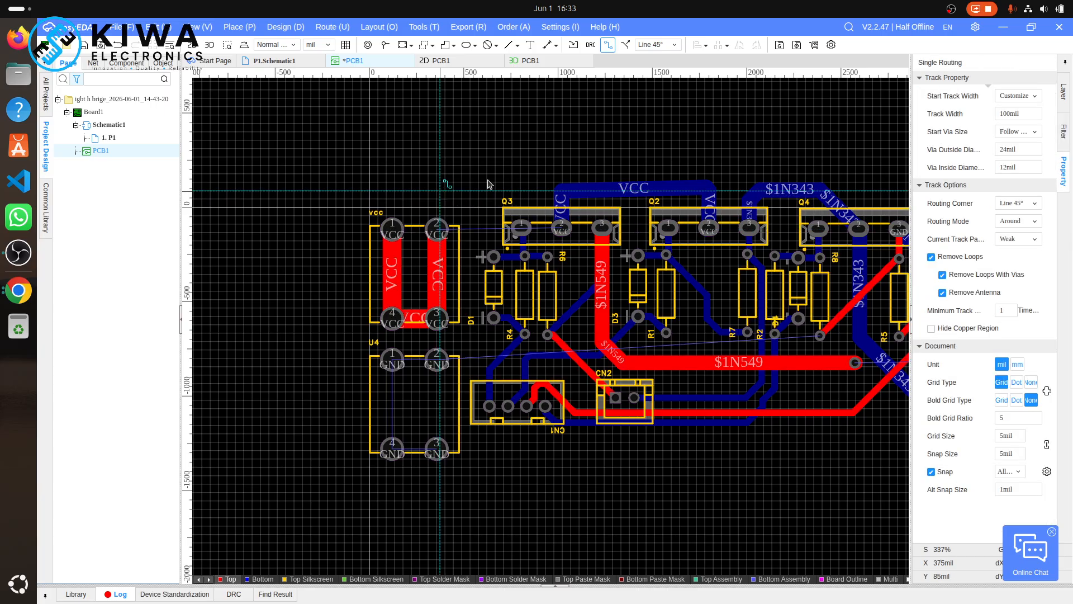
# - Switch to the bottom layer and try routing a VCC track from the vcc terminal's pad 2 toward Q3's pad 2
pyautogui.click(1065, 94)
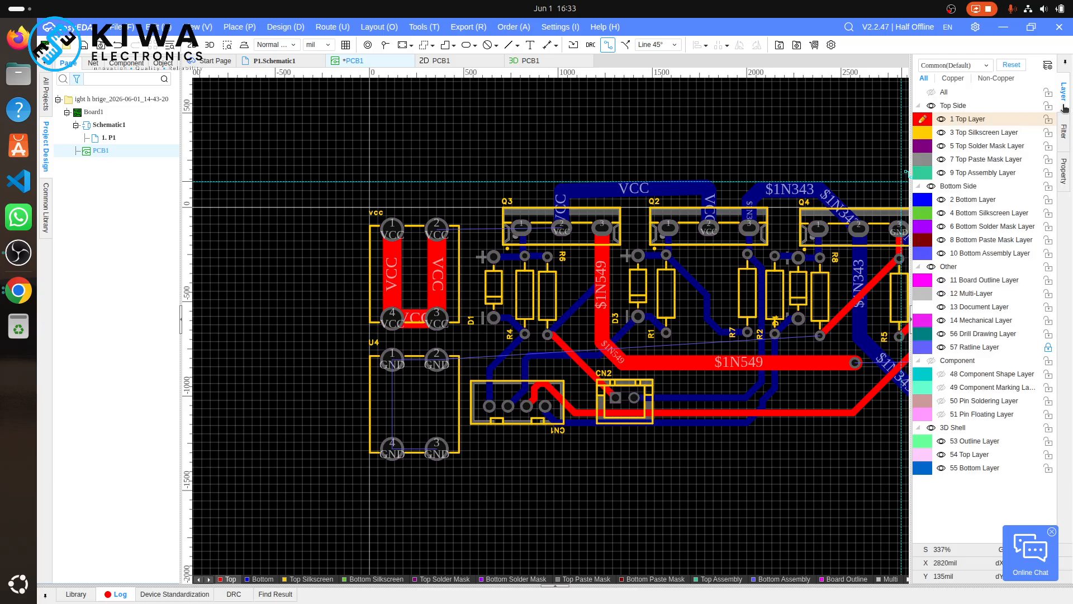
pyautogui.click(972, 199)
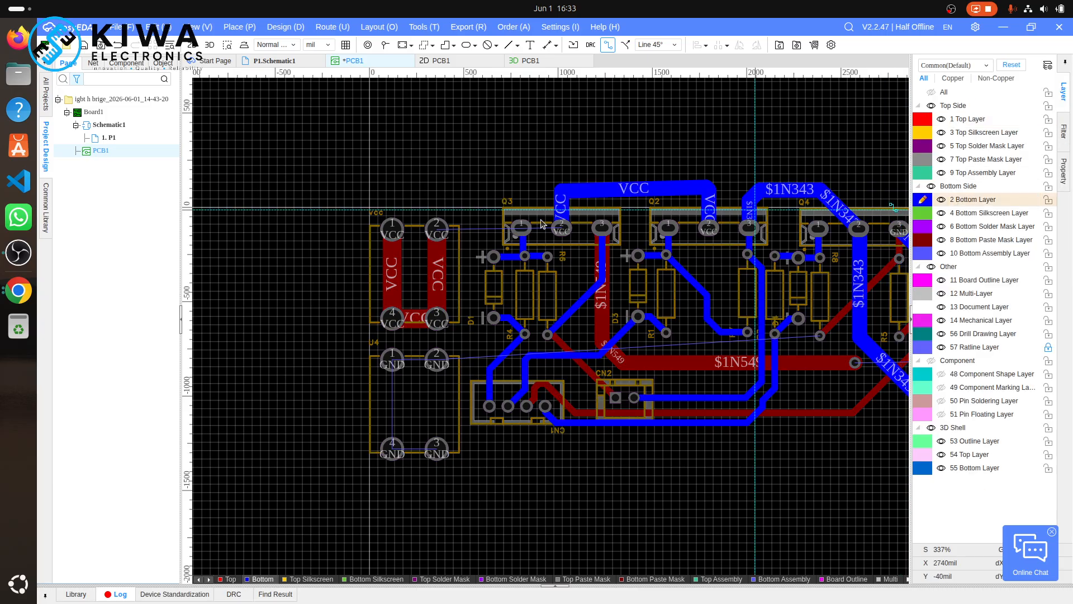
pyautogui.click(438, 226)
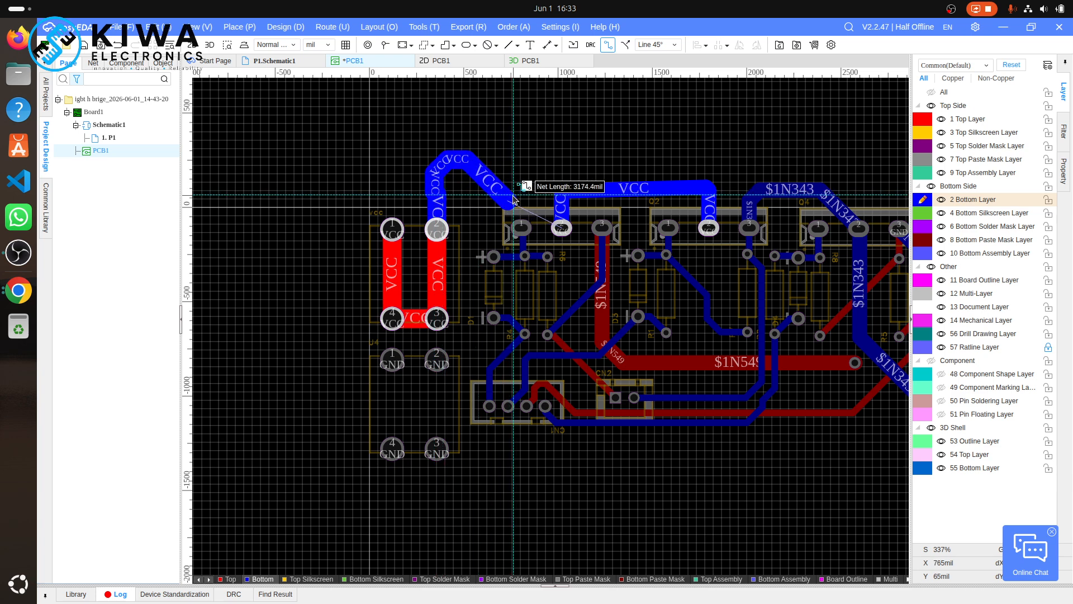
pyautogui.press('Escape')
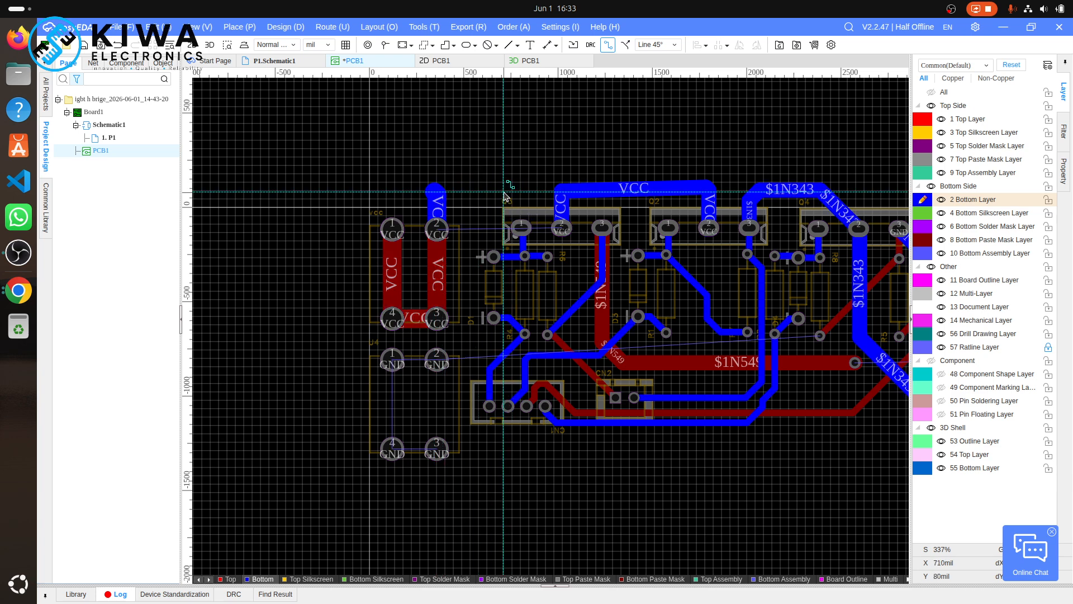
# - Route a bottom-layer VCC track from the vcc terminal's pad 2 to the corner of the VCC track above Q3's pad 2
pyautogui.click(439, 214)
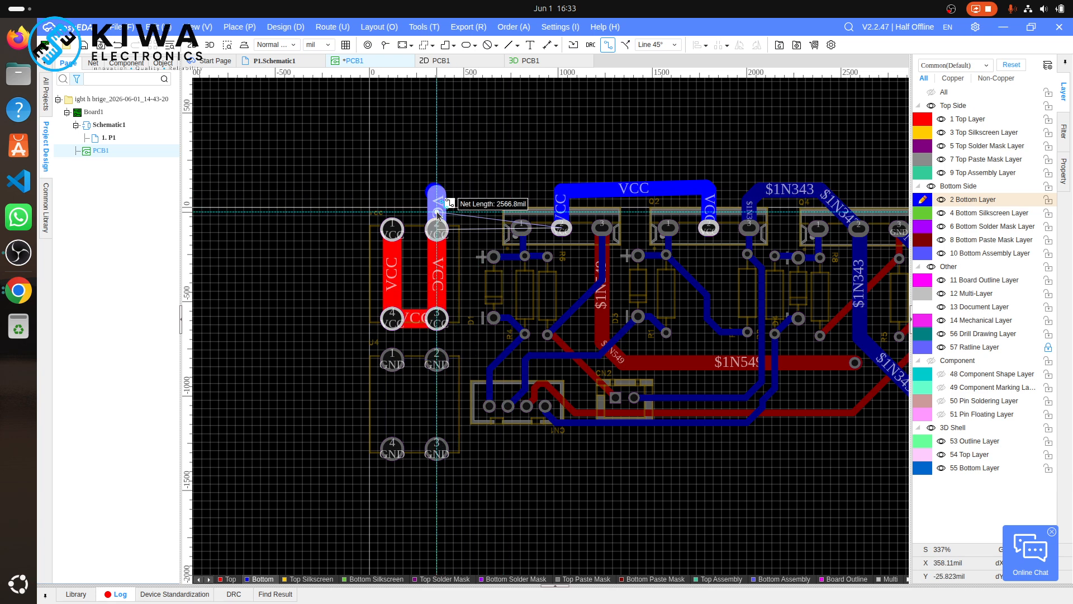
pyautogui.press('Escape')
pyautogui.click(438, 212)
pyautogui.click(434, 237)
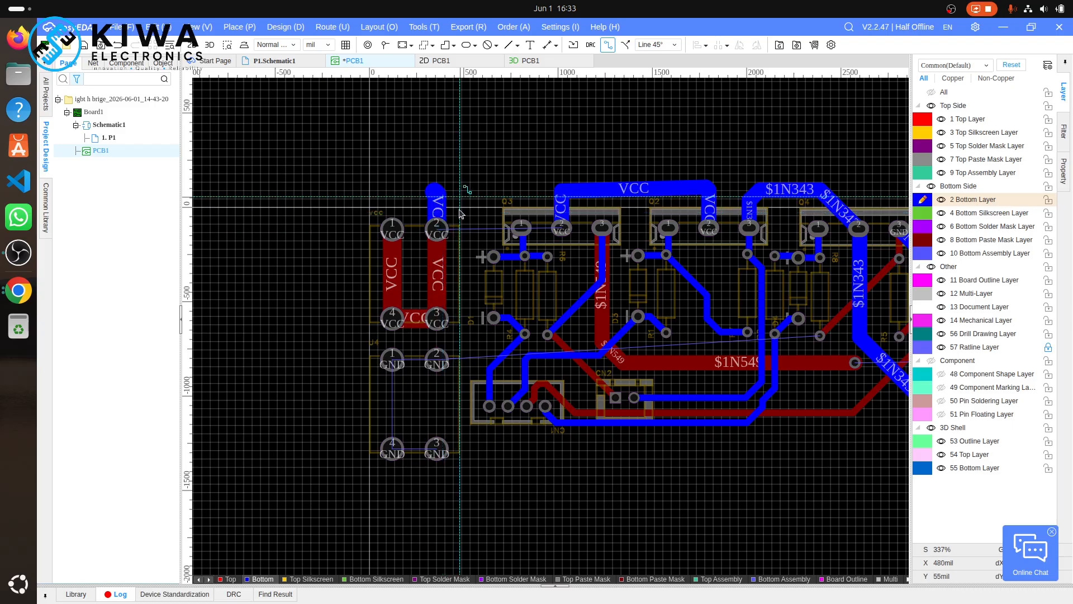
pyautogui.click(434, 234)
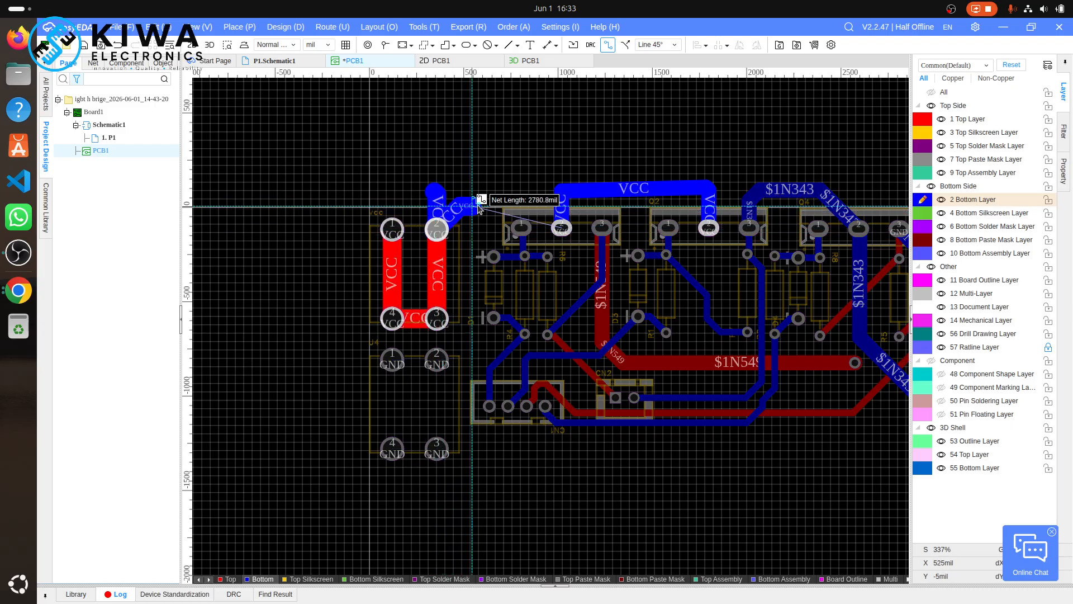
pyautogui.click(564, 192)
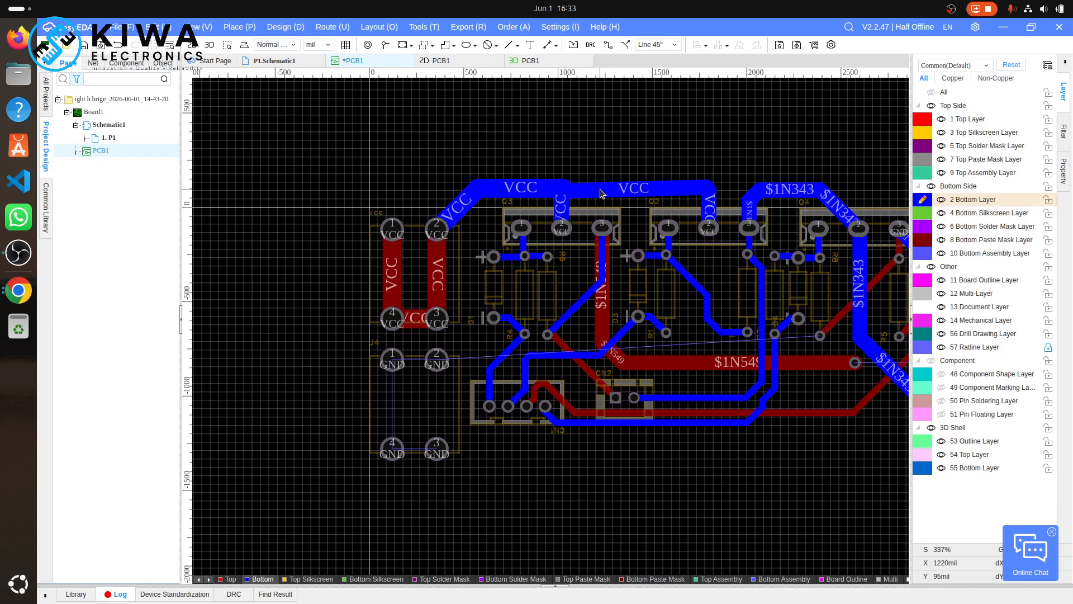
# - Nudge the VCC track between the vcc terminal and Q3 vertically to line it up with the VCC track toward Q2
pyautogui.click(544, 195)
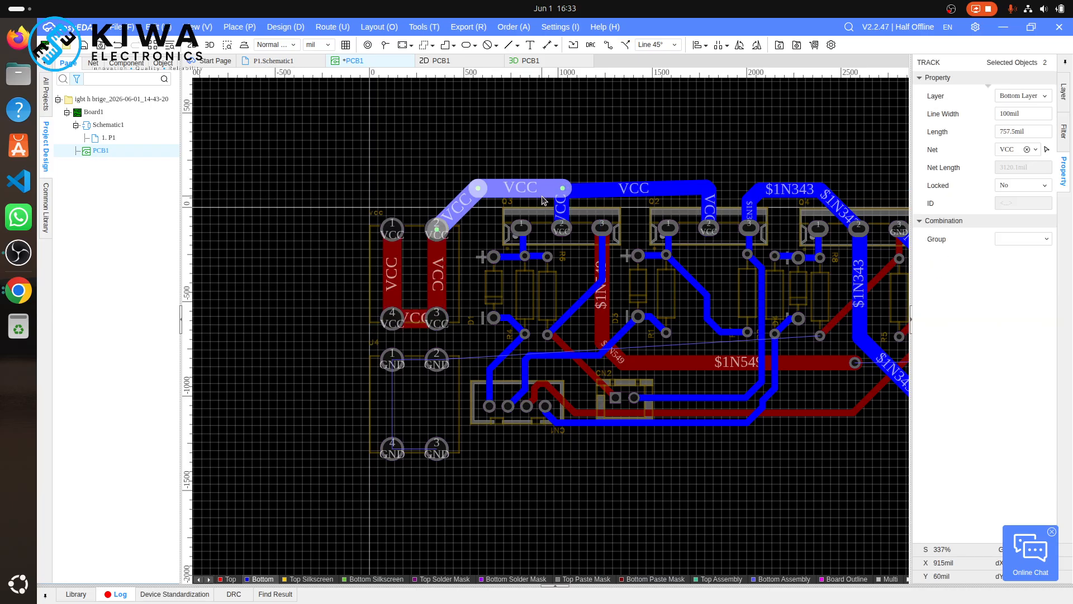
pyautogui.press('Down')
pyautogui.press('Down')
pyautogui.press('Down')
pyautogui.press('Down')
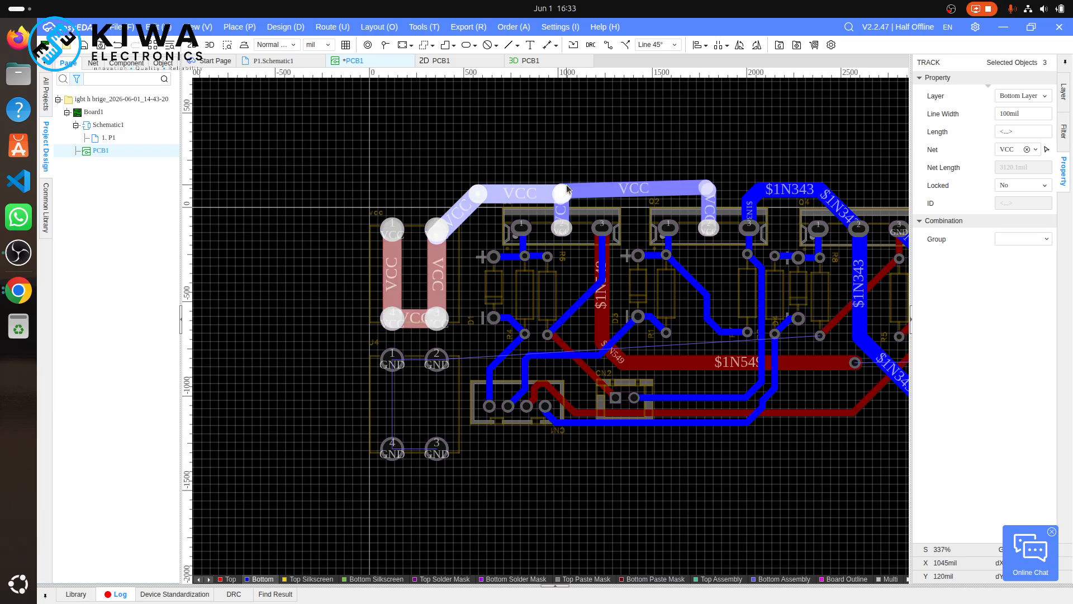
pyautogui.scroll(10, 567, 189)
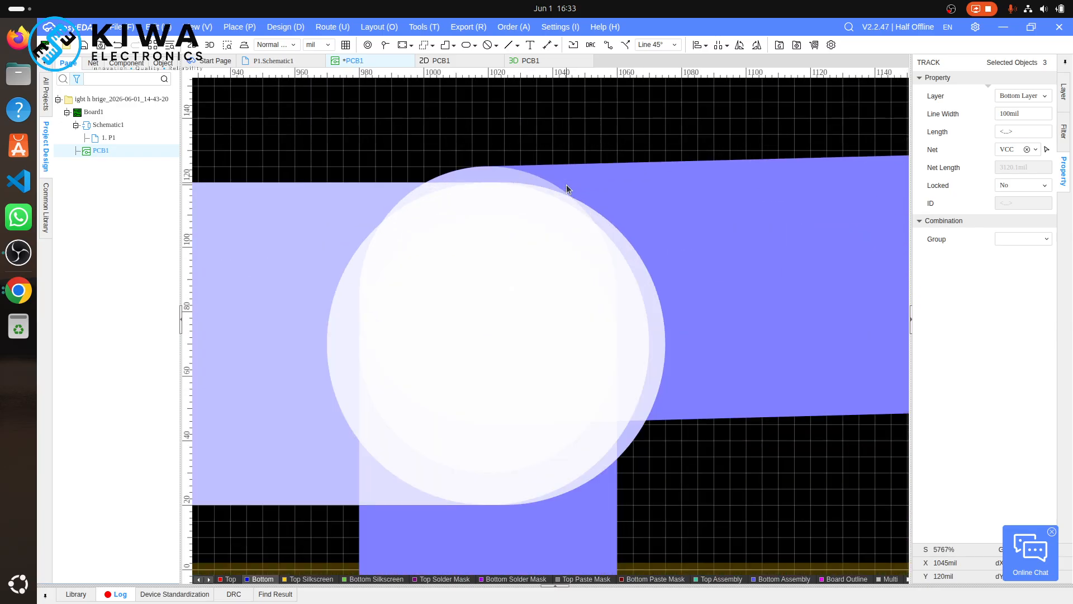
pyautogui.press('Up')
pyautogui.press('Up')
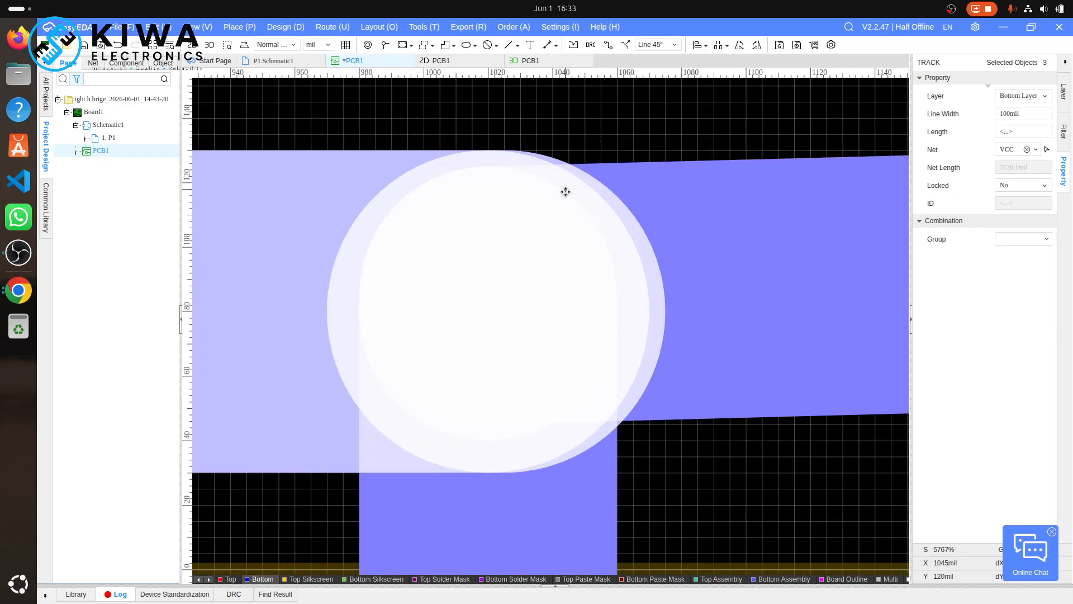
# - Level the 80 mil VCC track between Q3 and Q2 at Y 80 mil by adjusting its Q2 end
pyautogui.click(702, 373)
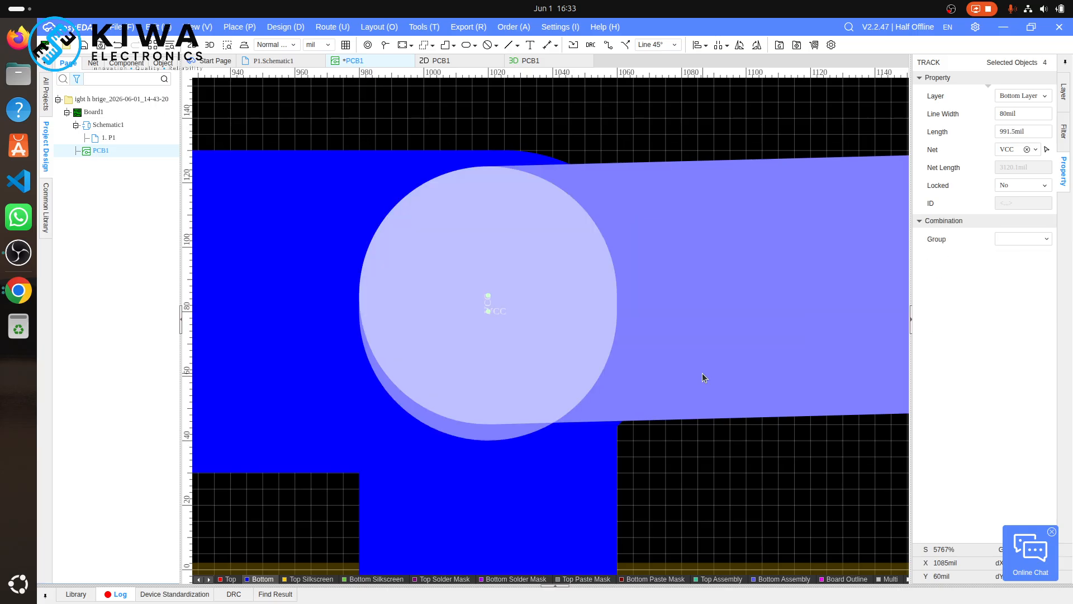
pyautogui.scroll(-6, 702, 373)
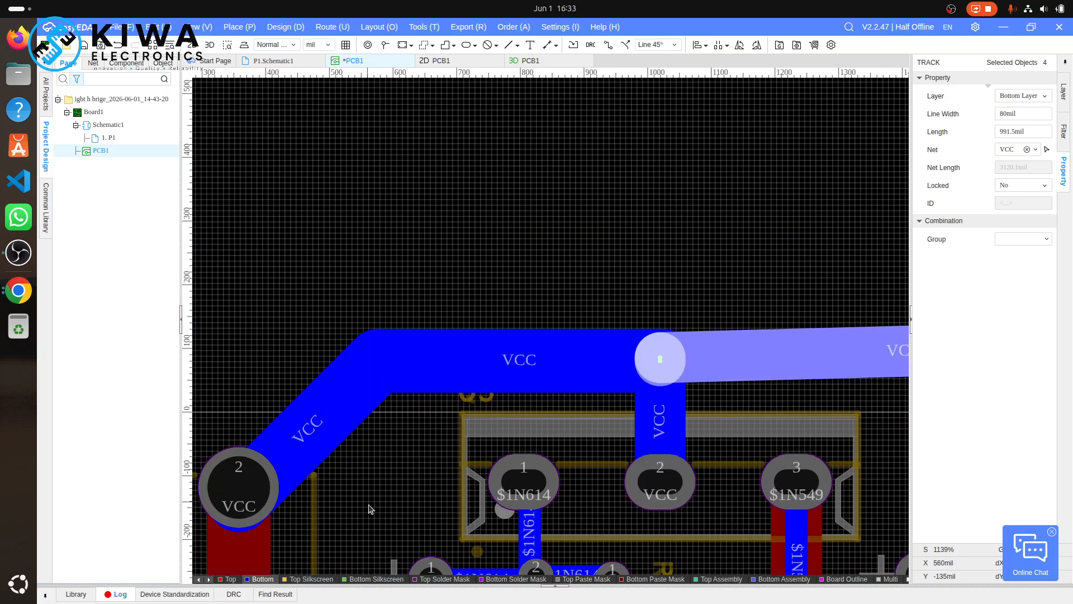
pyautogui.scroll(-3, 374, 500)
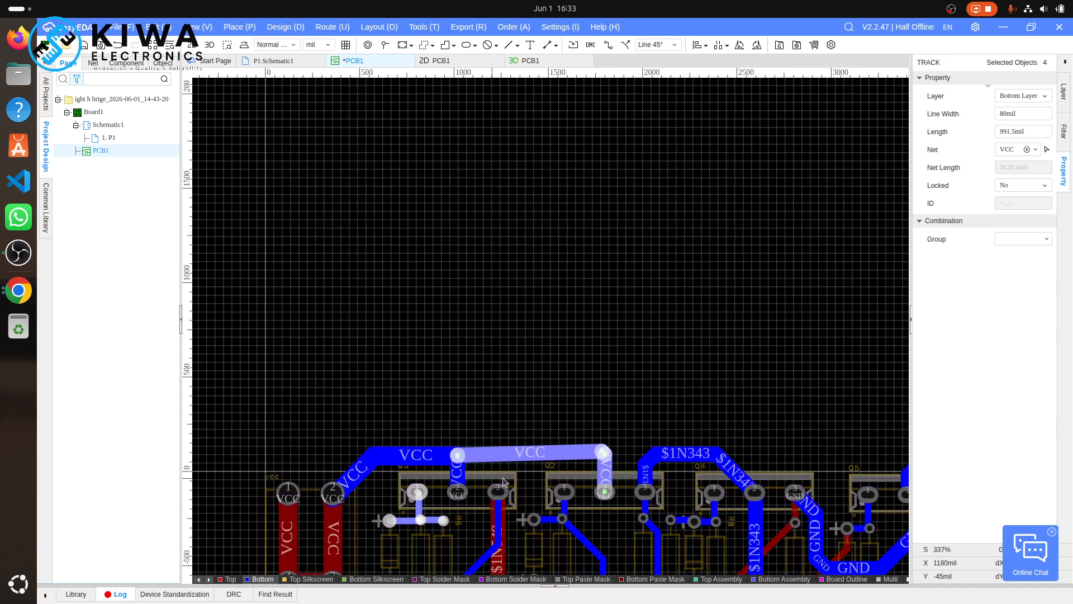
pyautogui.click(578, 453)
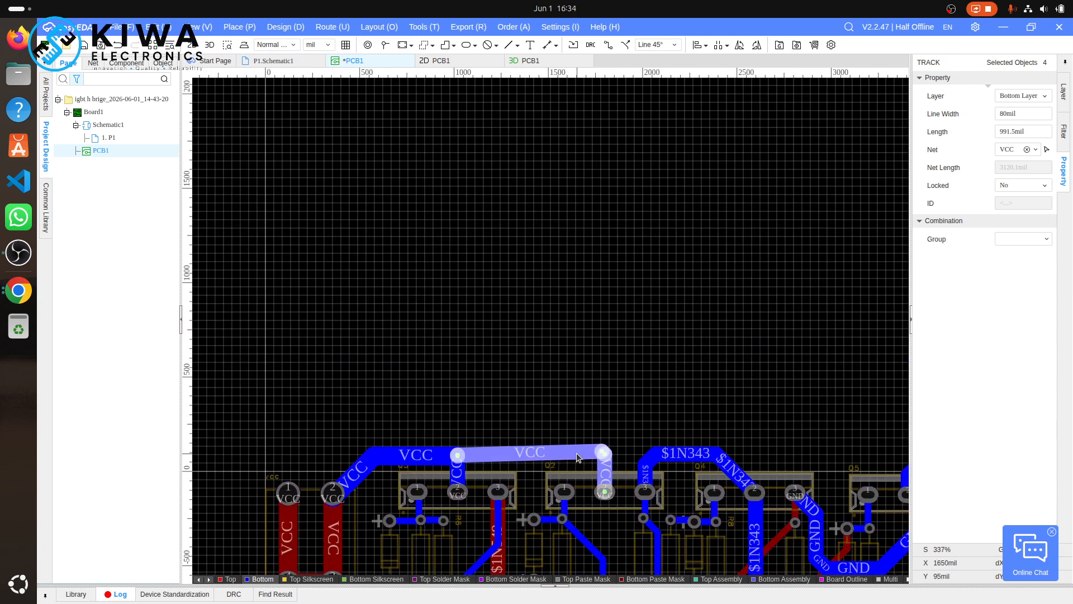
pyautogui.press('Down')
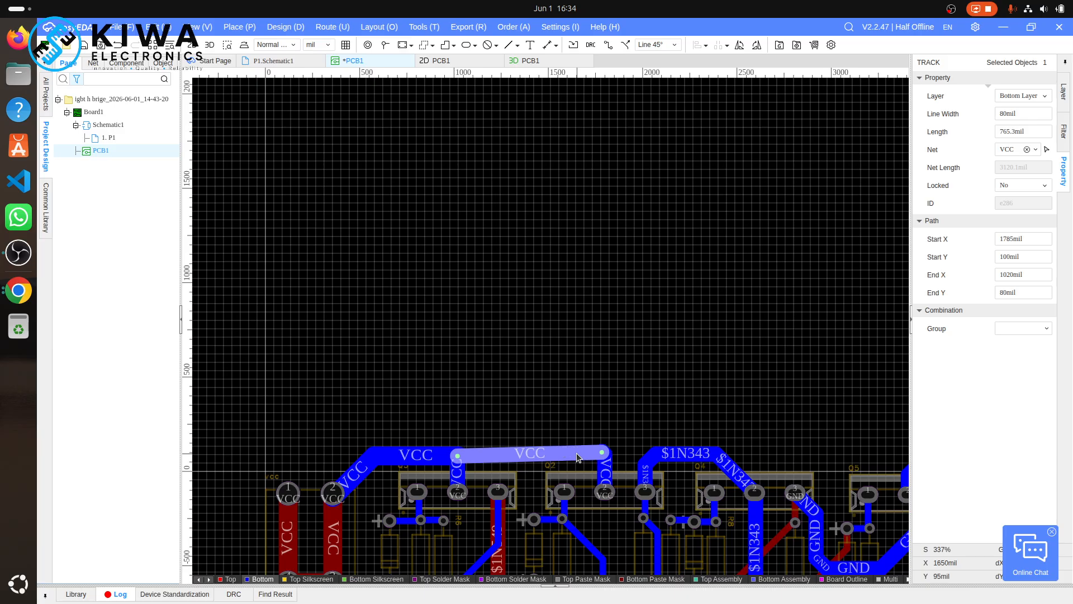
pyautogui.moveTo(602, 457); pyautogui.dragTo(603, 456)
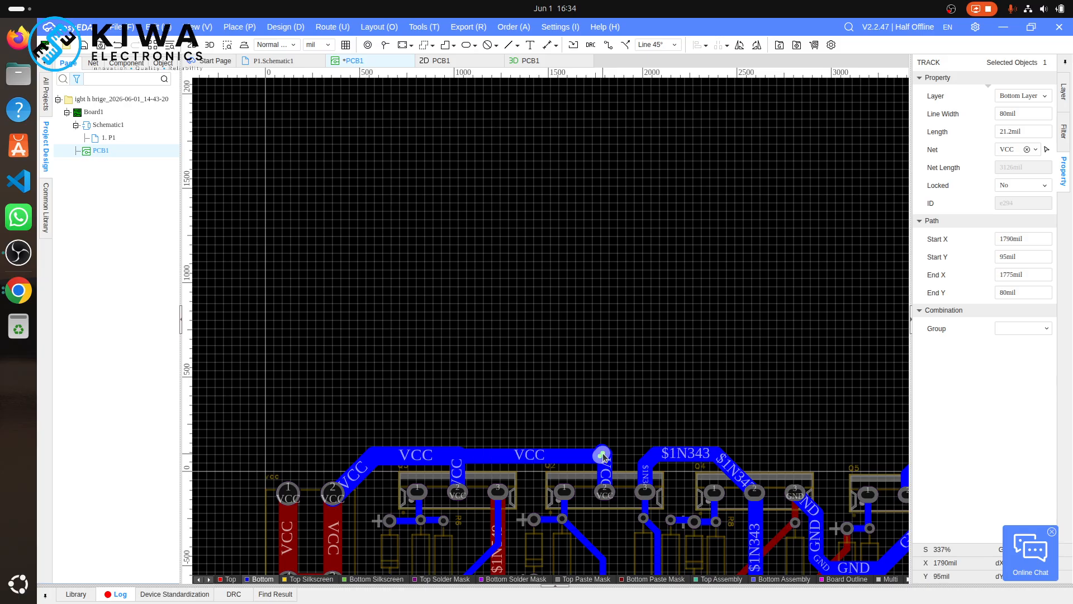
# - Delete the 80 mil bottom-layer VCC tracks joining Q3's pad 2 and Q2's pad 2
pyautogui.click(570, 456)
pyautogui.press('Delete')
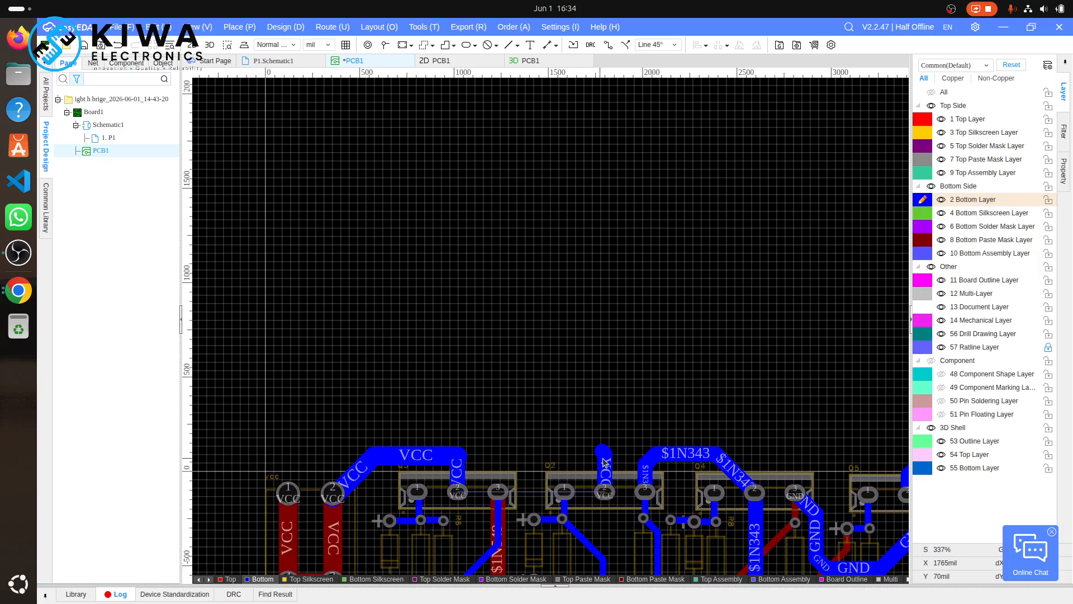
pyautogui.click(458, 471)
pyautogui.press('Delete')
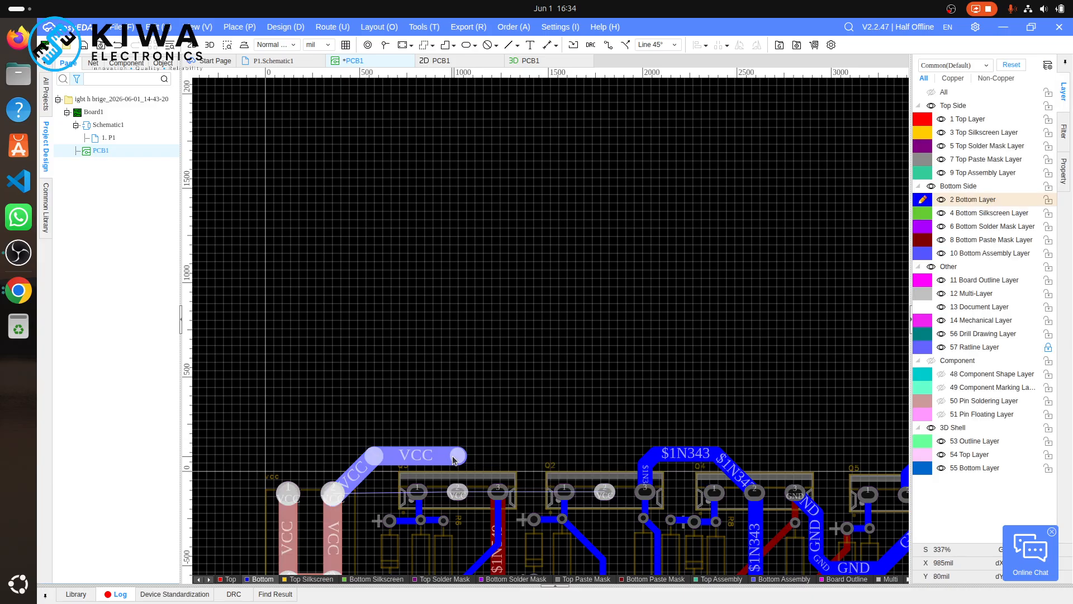
# - Route a 100 mil bottom-layer VCC track from Q2's pad 2 to the vcc terminal's pad 2, with a branch to Q3's pad 2
pyautogui.click(455, 459)
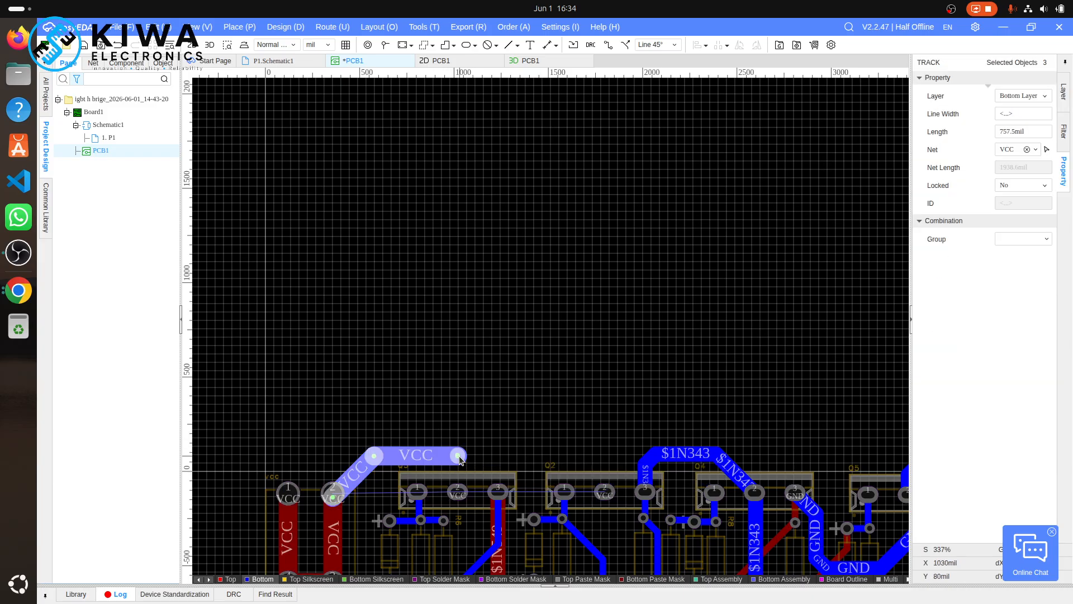
pyautogui.click(605, 491)
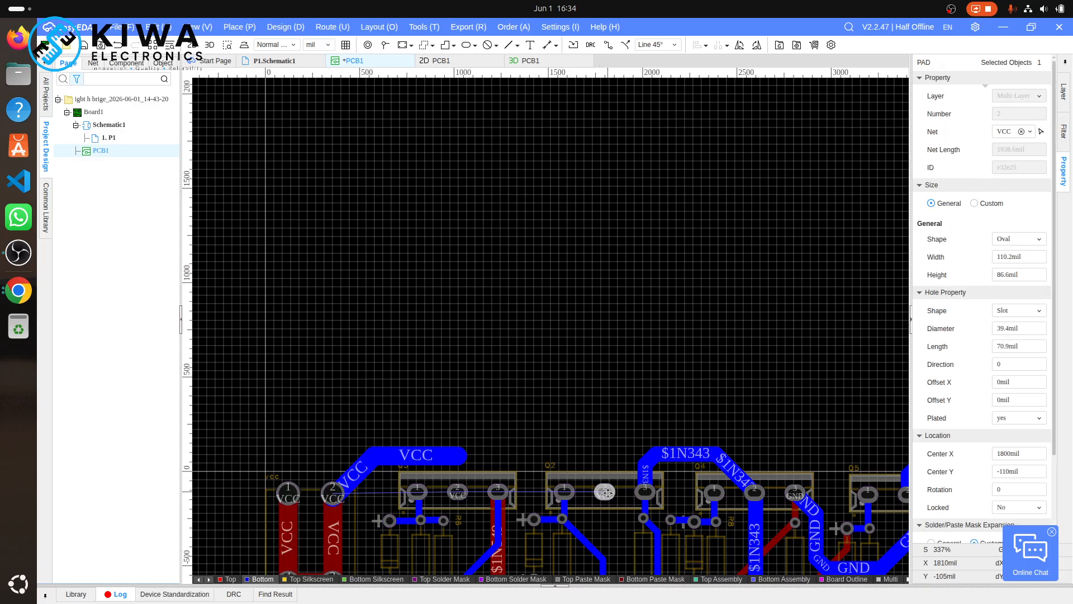
pyautogui.press('w')
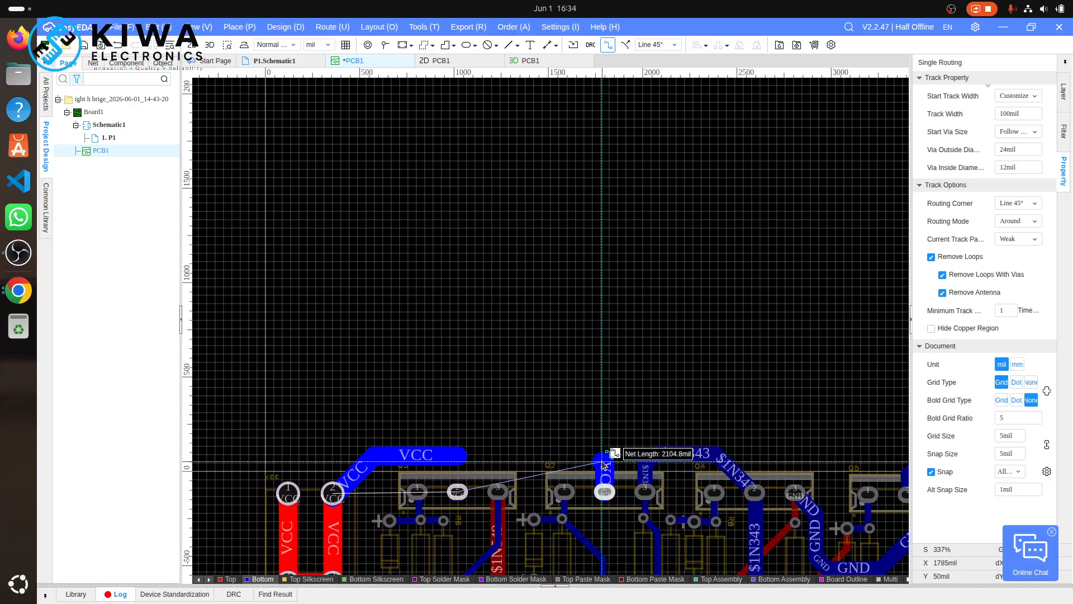
pyautogui.click(602, 462)
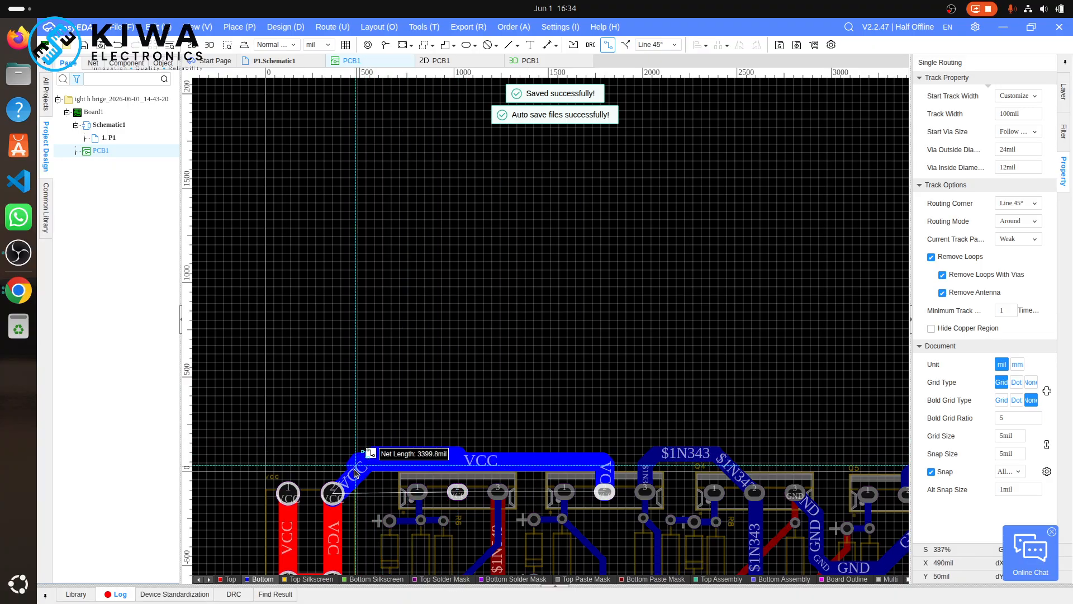
pyautogui.click(335, 497)
pyautogui.click(458, 492)
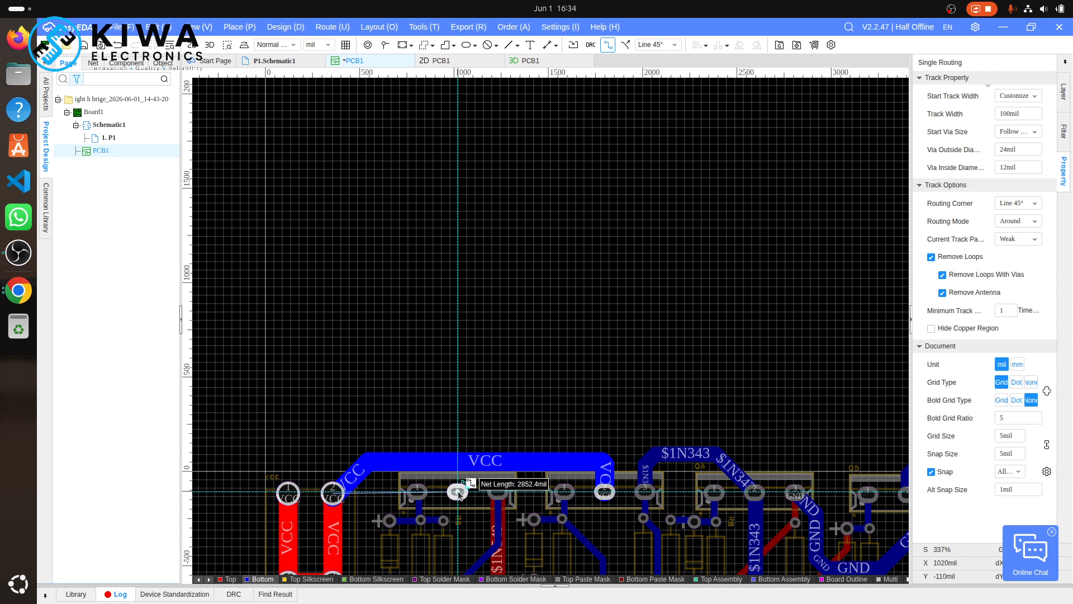
pyautogui.click(460, 464)
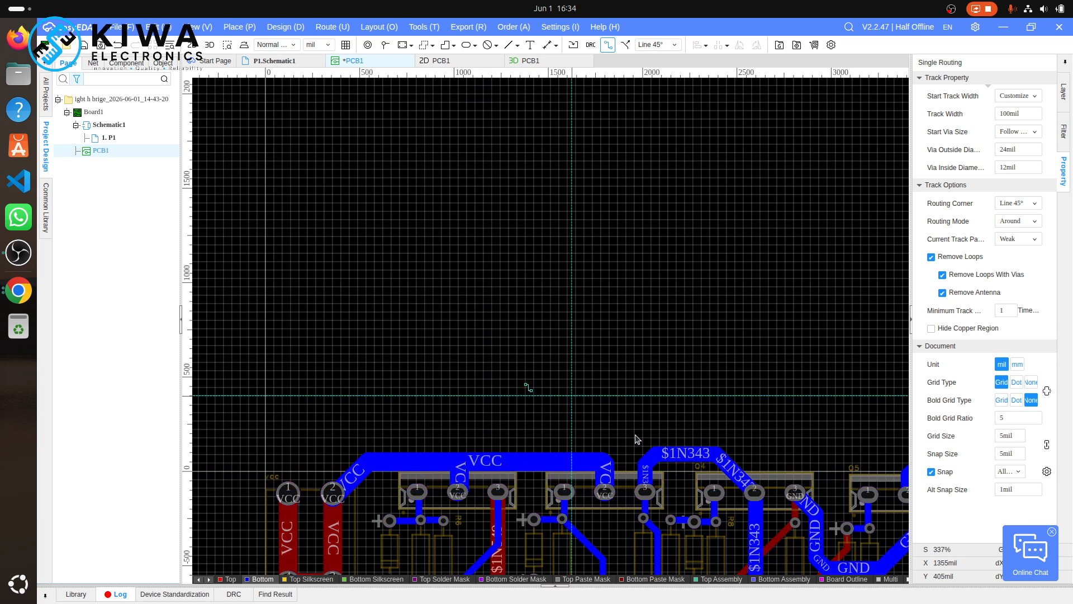
pyautogui.press('Escape')
# - Replace the 80 mil $1N343 track between Q2's pad 3 and Q4's pad 2 with a 100 mil bottom-layer track
pyautogui.click(678, 453)
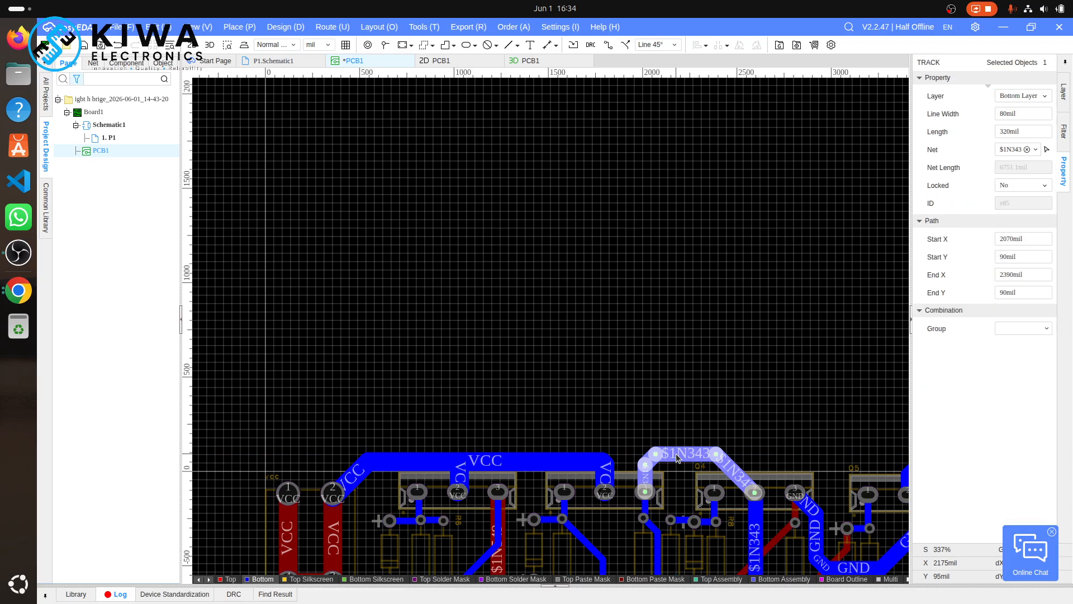
pyautogui.press('Delete')
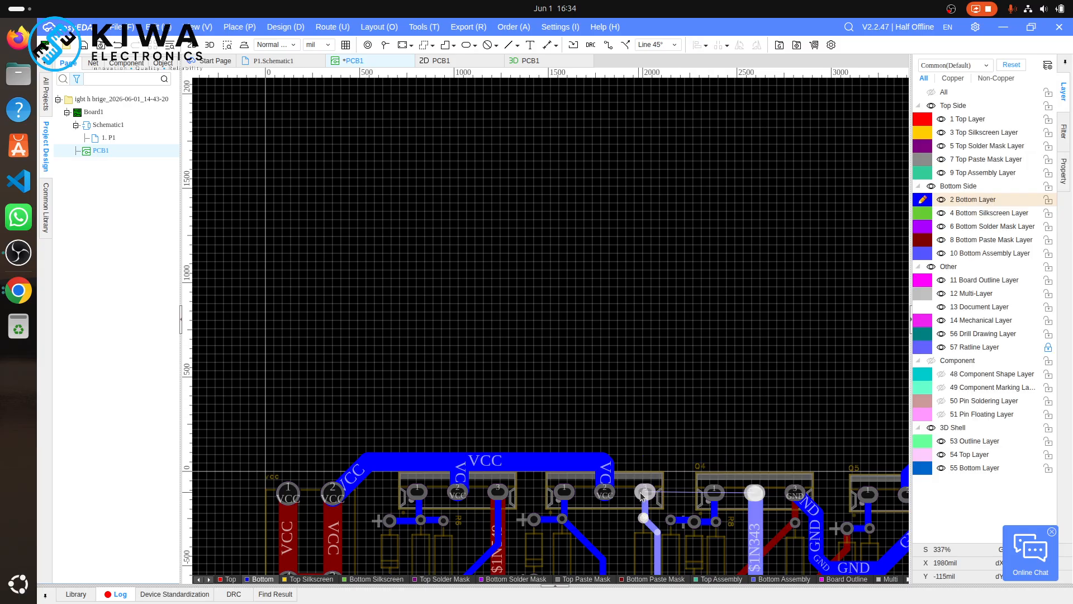
pyautogui.press('w')
pyautogui.click(644, 491)
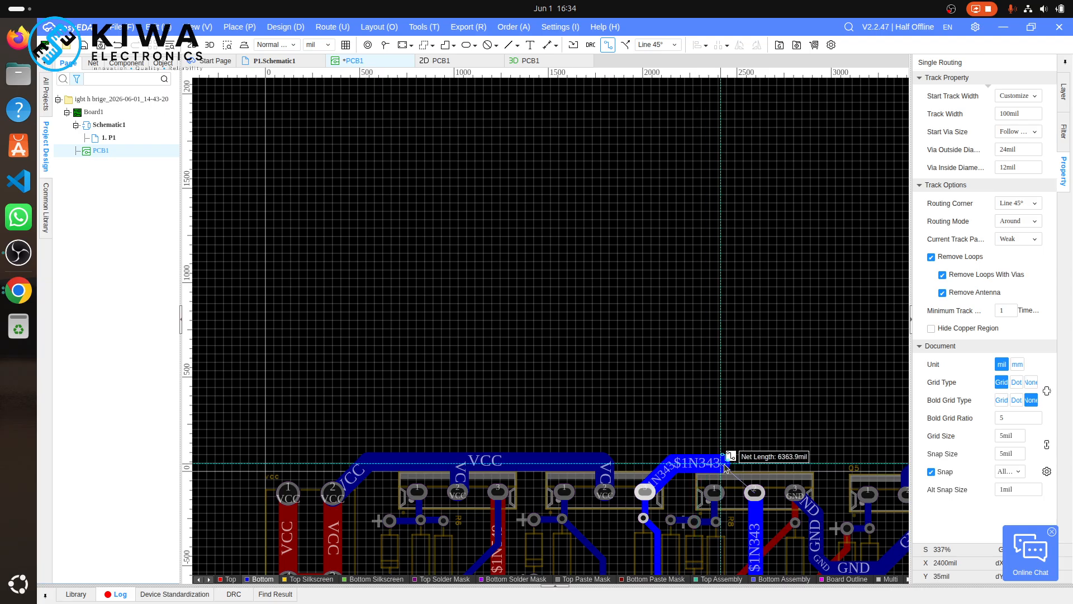
pyautogui.click(753, 487)
# - Look over the routed board and open its 3D preview
pyautogui.scroll(-5, 754, 487)
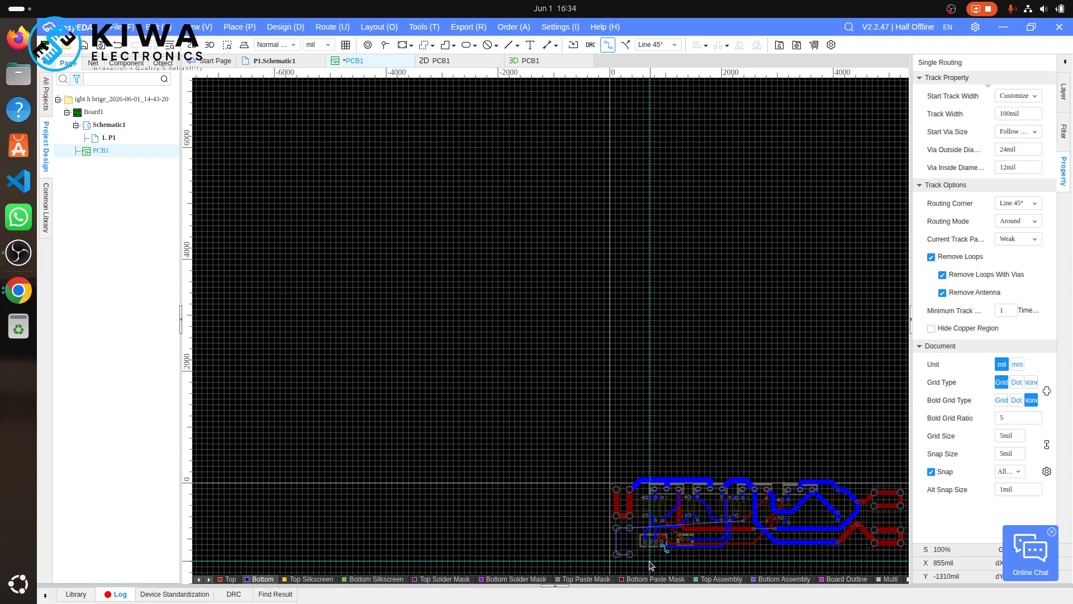
pyautogui.scroll(5, 644, 541)
pyautogui.scroll(-5, 644, 541)
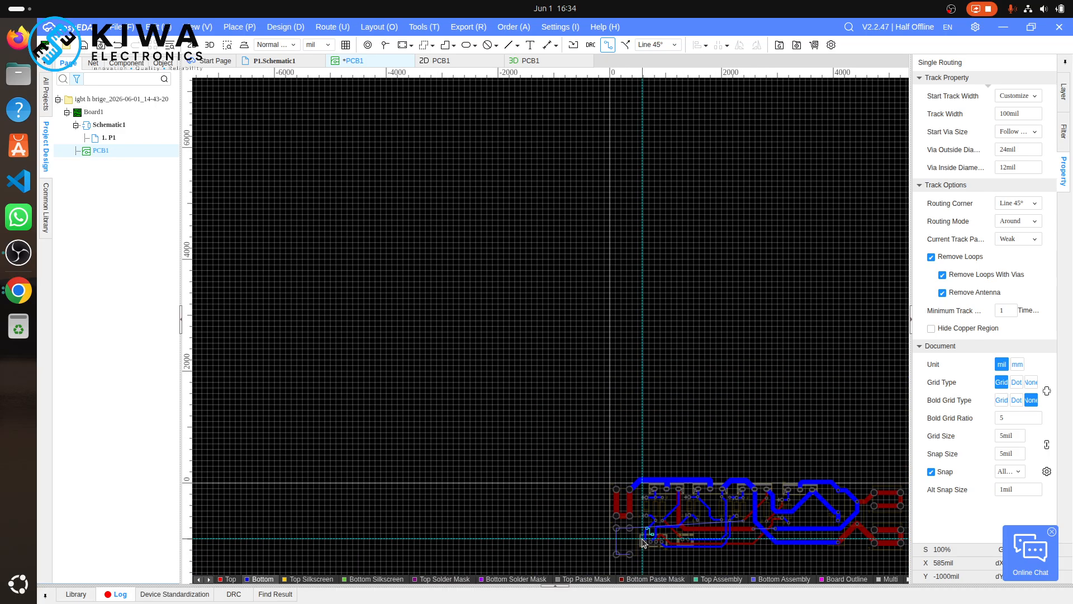
pyautogui.scroll(5, 763, 519)
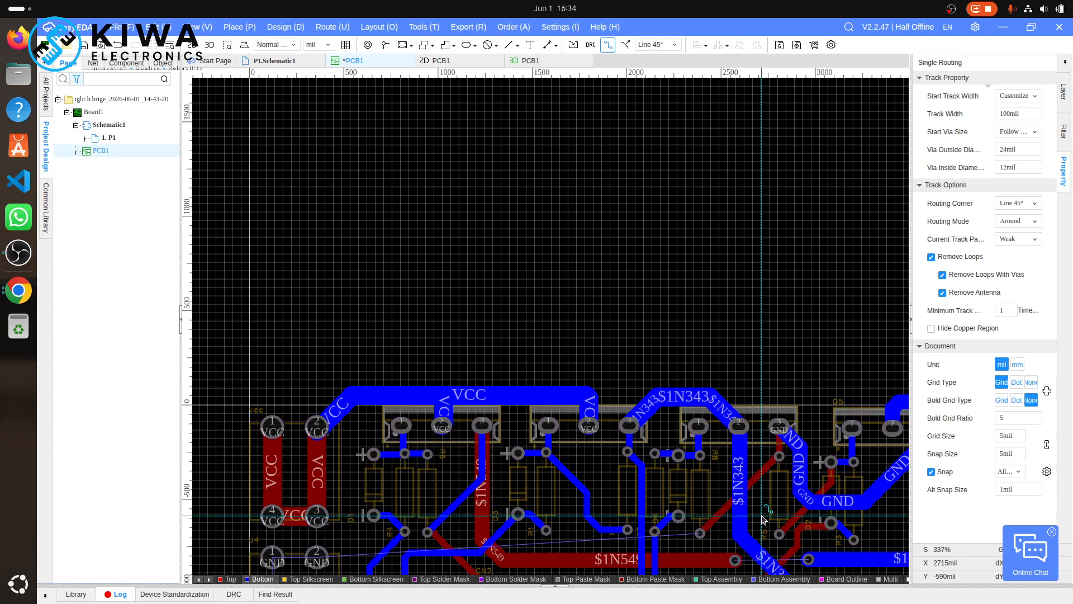
pyautogui.scroll(-8, 763, 519)
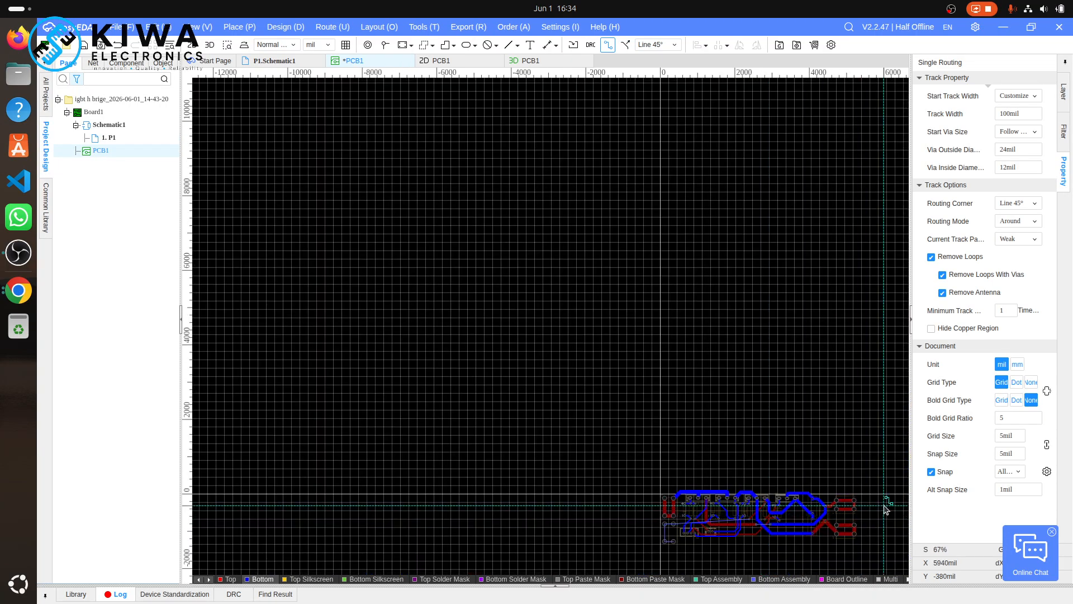
pyautogui.scroll(2, 885, 509)
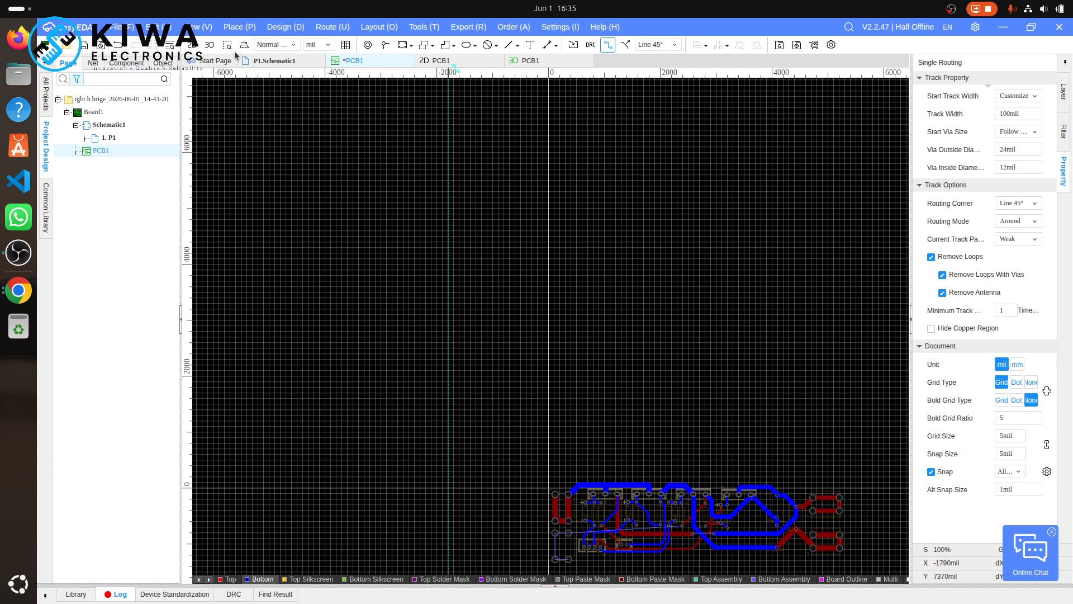
pyautogui.click(211, 47)
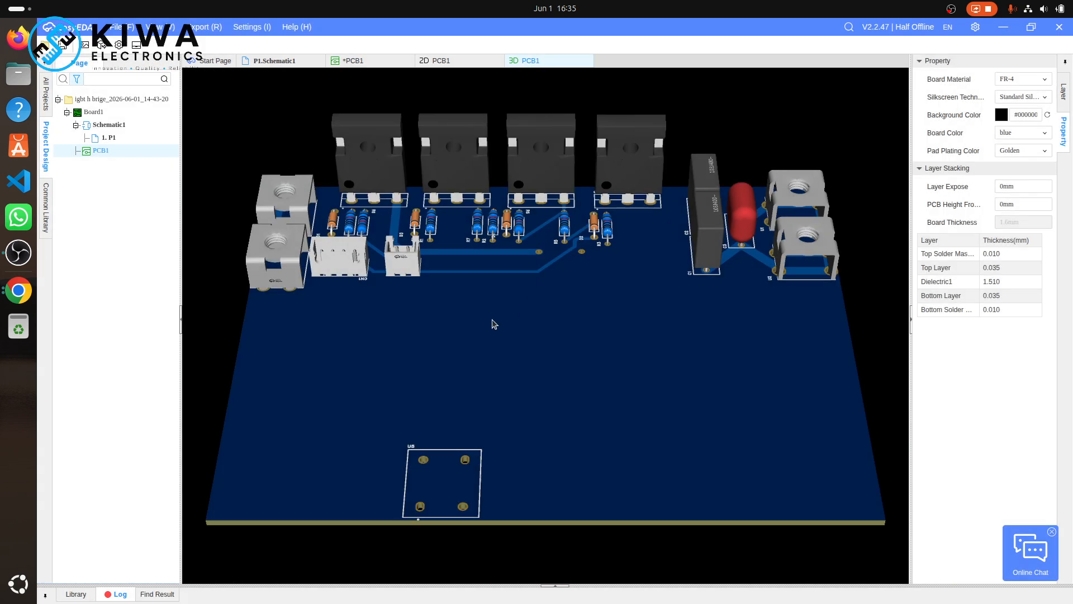
# - Examine the board's components and tracks from several angles in the 3D preview
pyautogui.moveTo(557, 359); pyautogui.dragTo(566, 385)
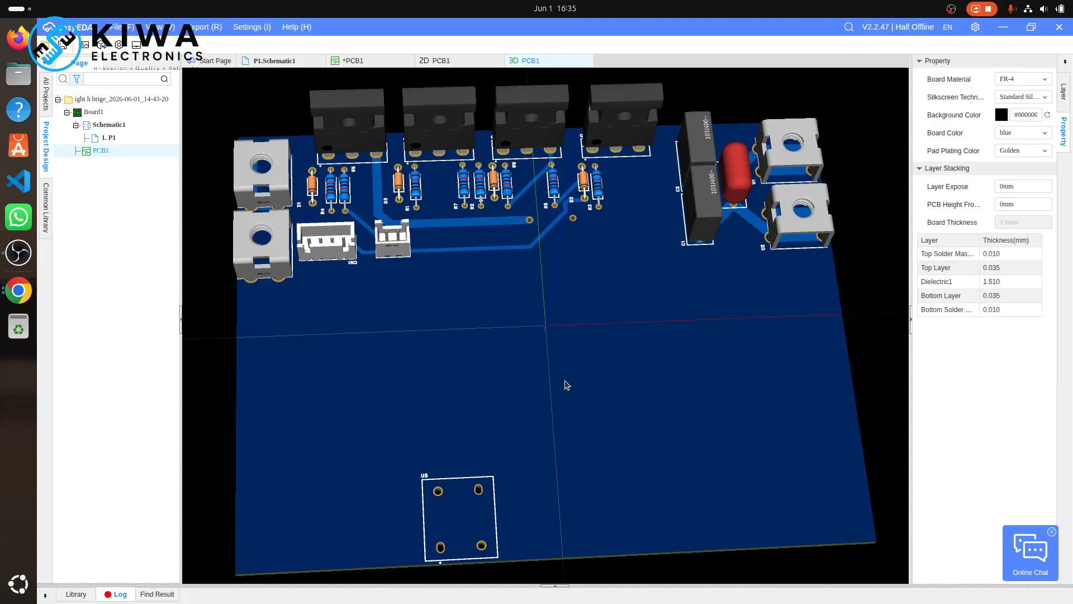
pyautogui.moveTo(264, 227); pyautogui.dragTo(425, 263)
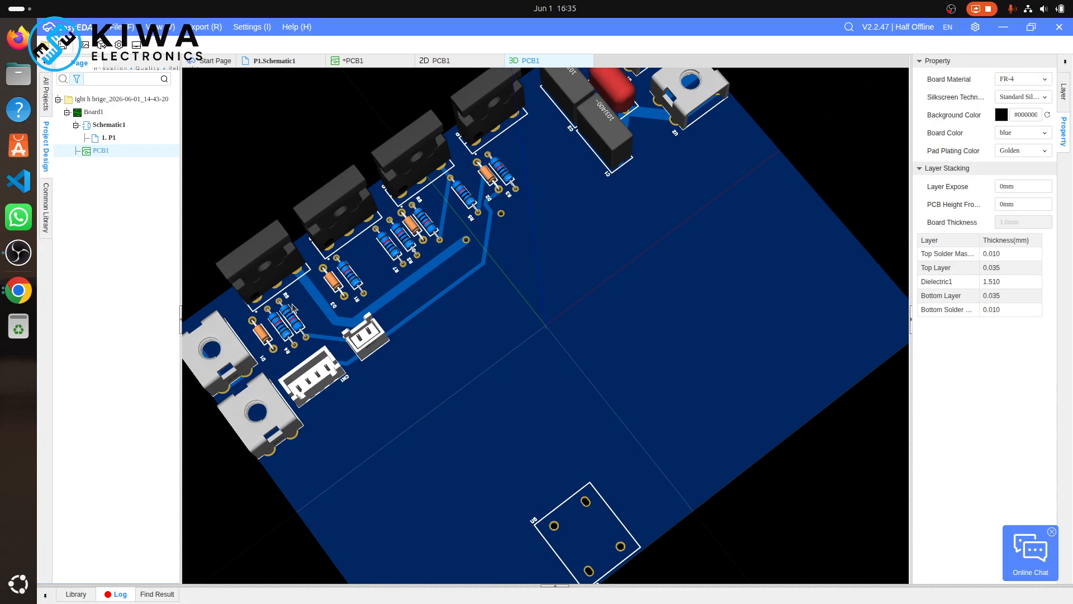
pyautogui.moveTo(580, 171); pyautogui.dragTo(576, 262)
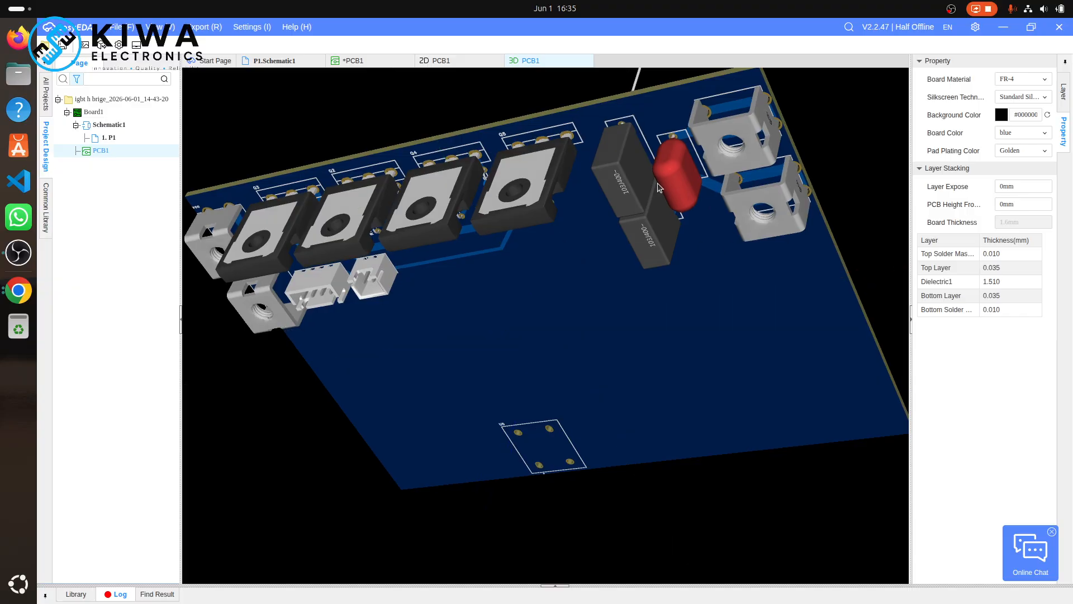
pyautogui.moveTo(593, 242); pyautogui.dragTo(666, 195)
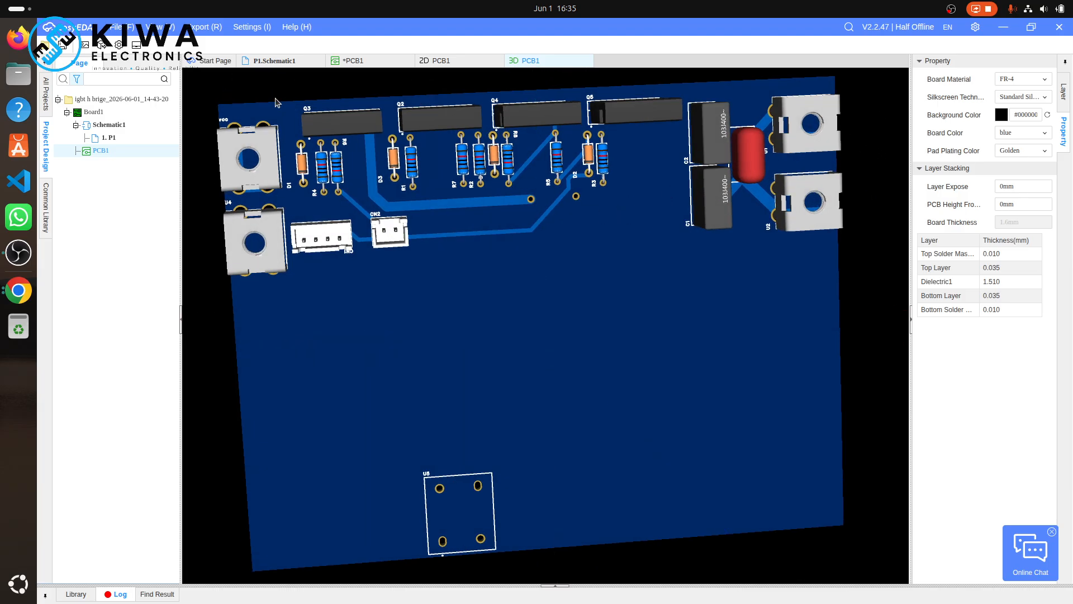
# - Return to the P1 schematic and delete the unconnected 10uH inductor U5
pyautogui.click(358, 61)
pyautogui.click(306, 62)
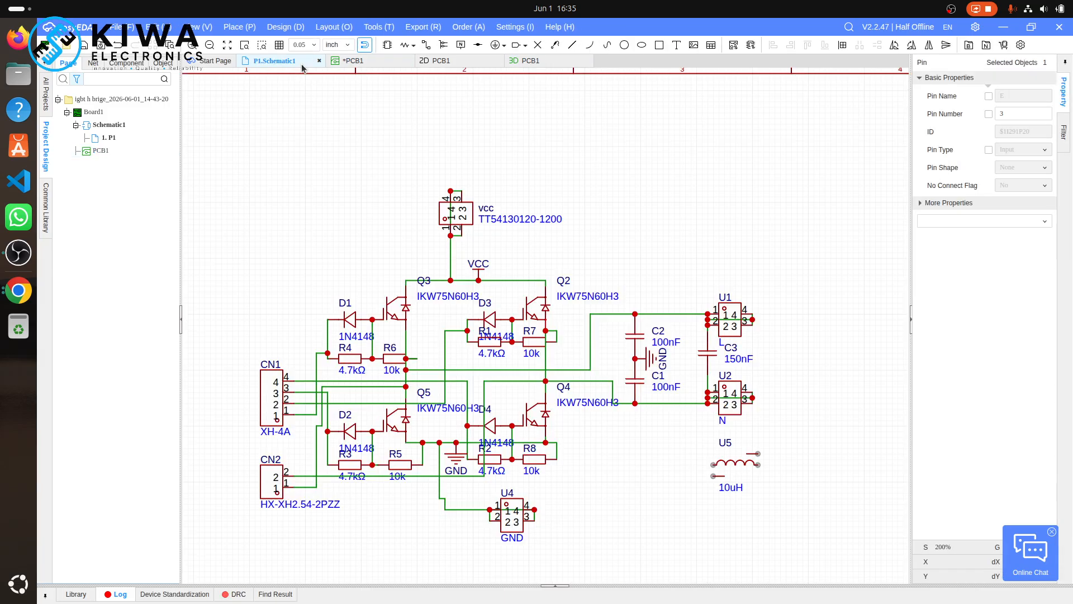
pyautogui.click(733, 464)
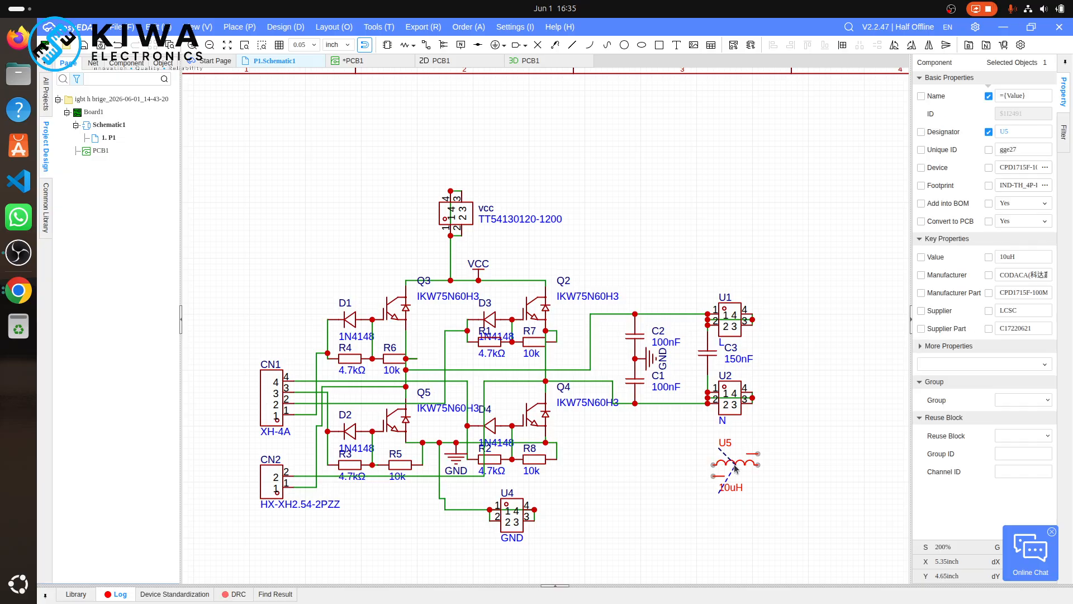
pyautogui.press('Delete')
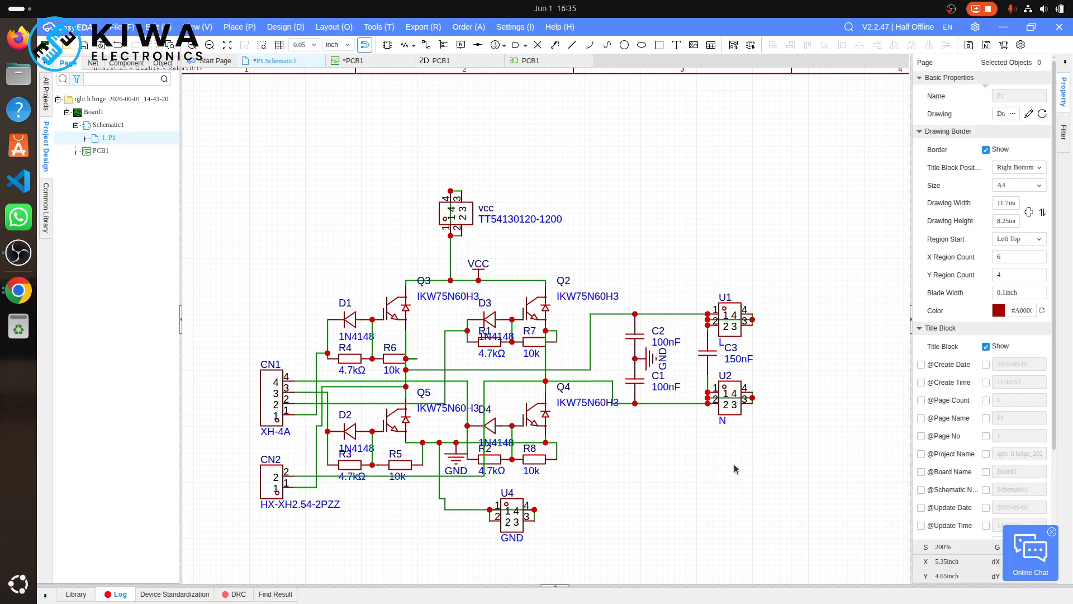
# - Remove the Through Hole-4P,17.5x15mm package filter from the device library's colour ring inductors and browse the first result pages
pyautogui.hotkey('shift', 'f')
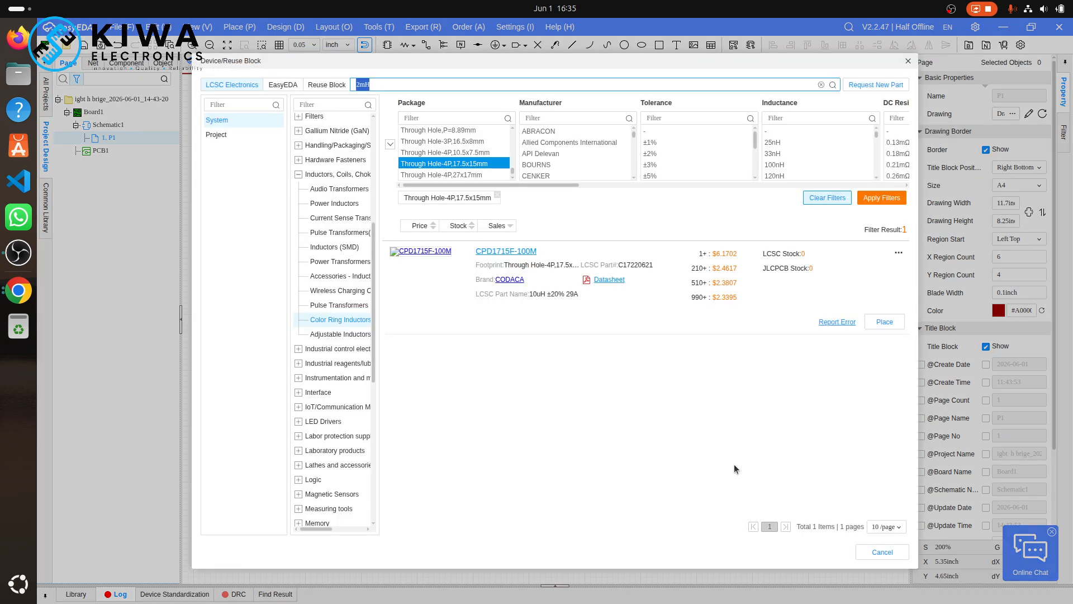
pyautogui.click(497, 197)
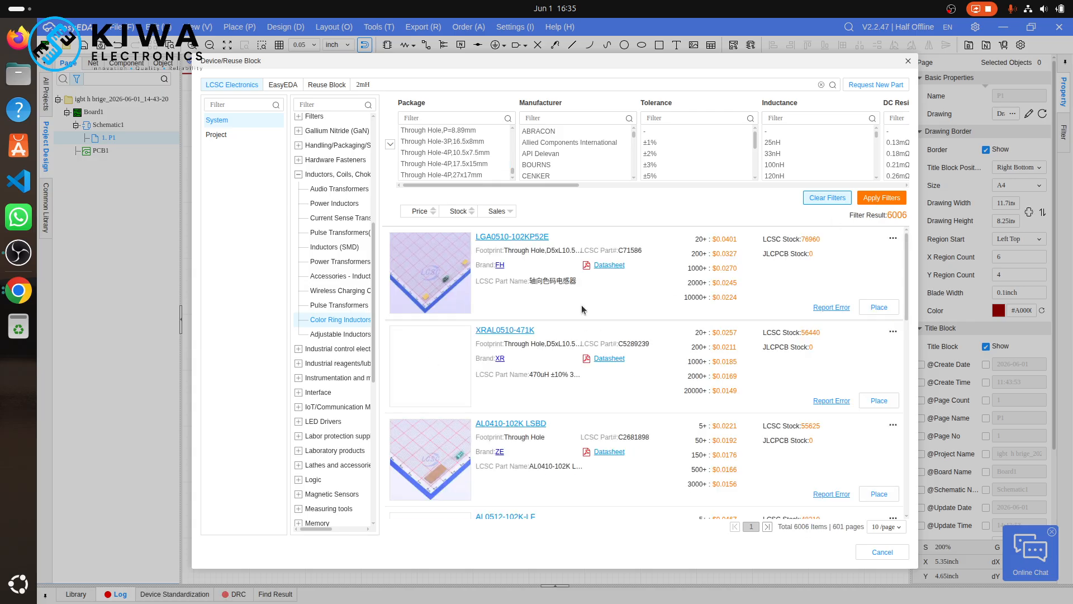
pyautogui.scroll(-5, 581, 307)
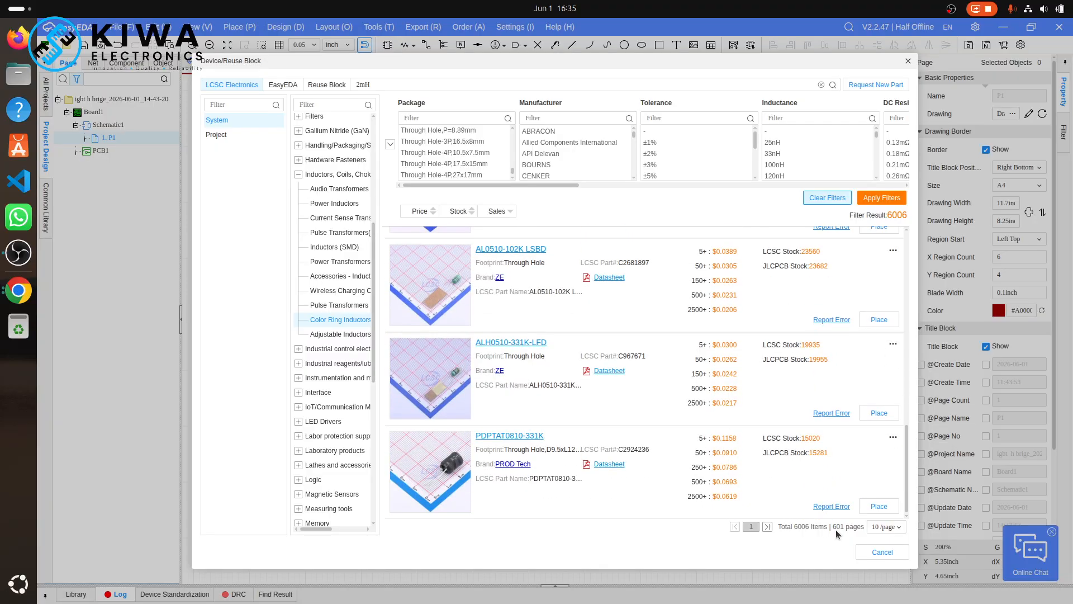
pyautogui.click(769, 527)
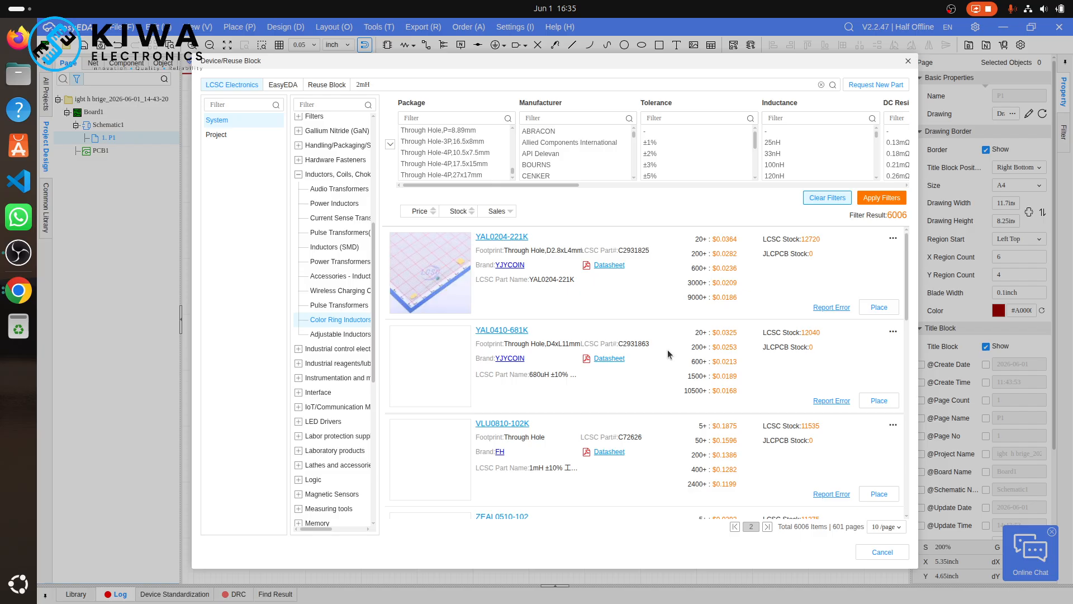
pyautogui.scroll(-10, 667, 350)
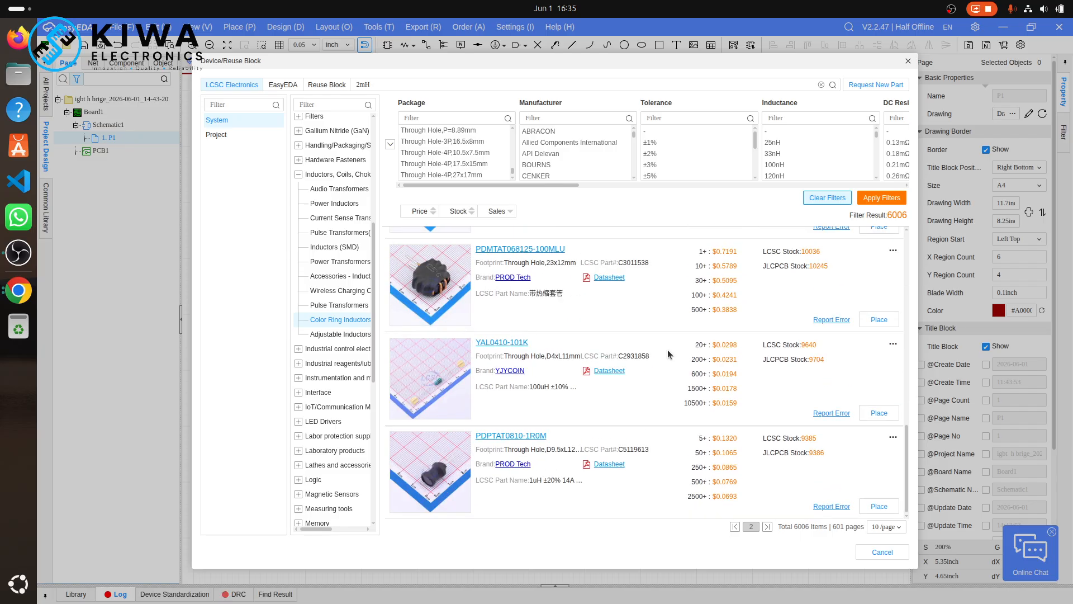
pyautogui.click(768, 527)
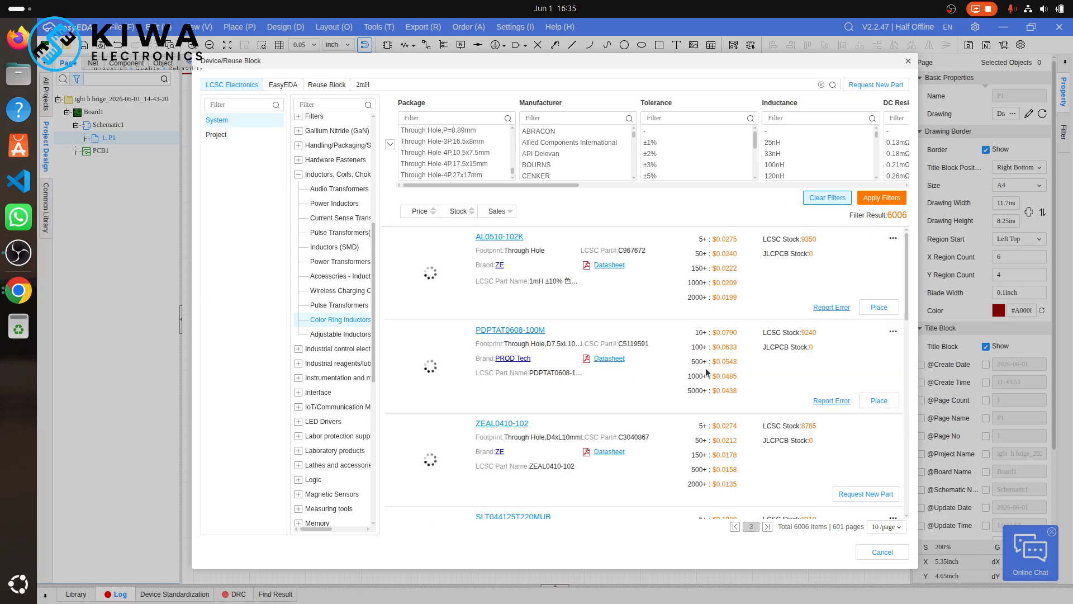
pyautogui.scroll(-10, 706, 372)
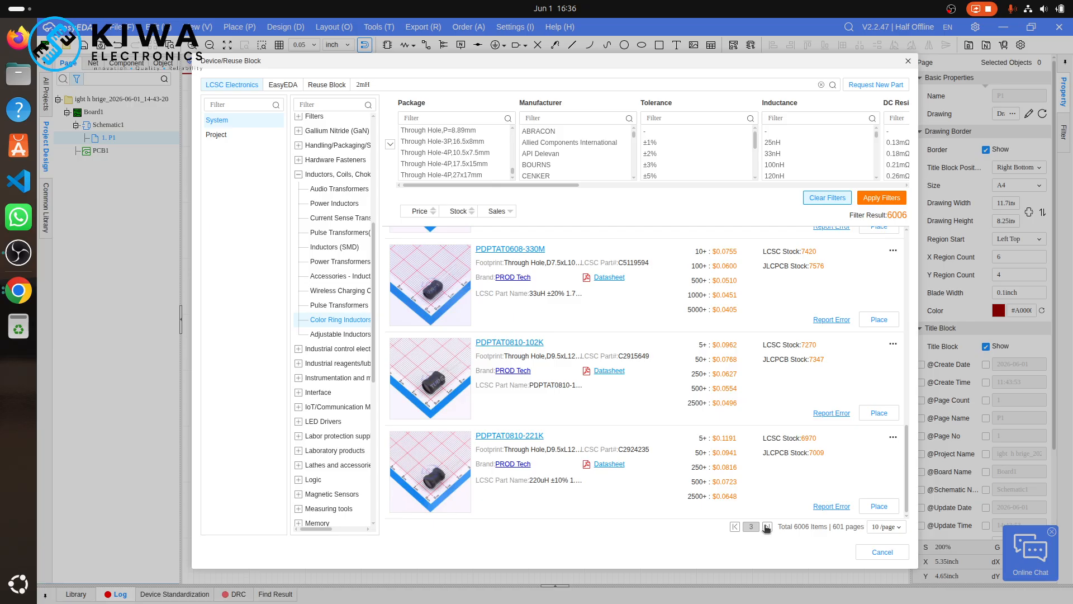
pyautogui.click(767, 527)
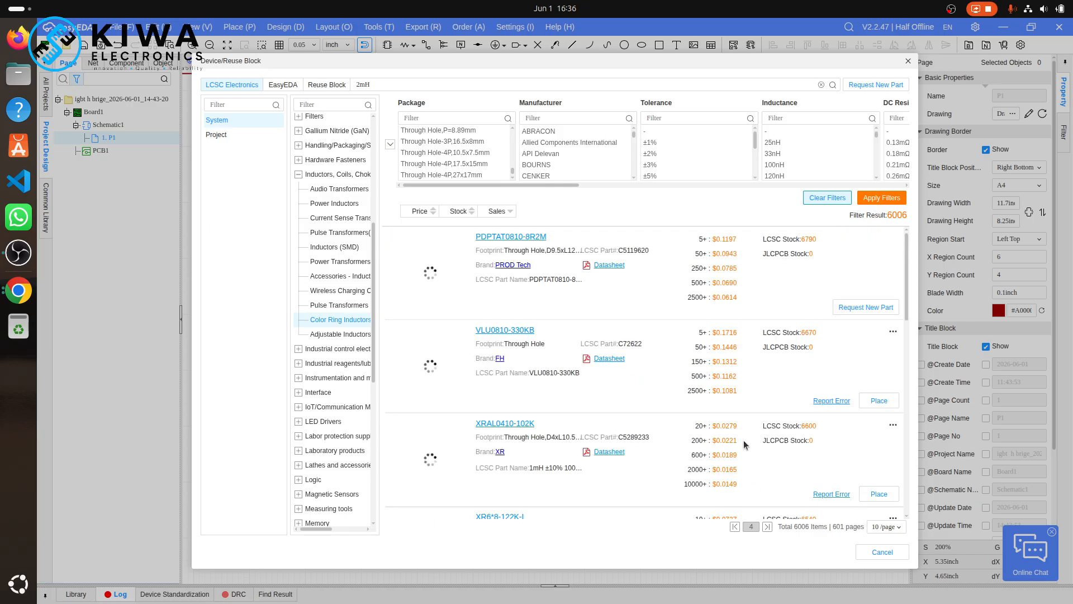
# - List 50 inductors per page and look through the first page for a suitable coil
pyautogui.click(883, 527)
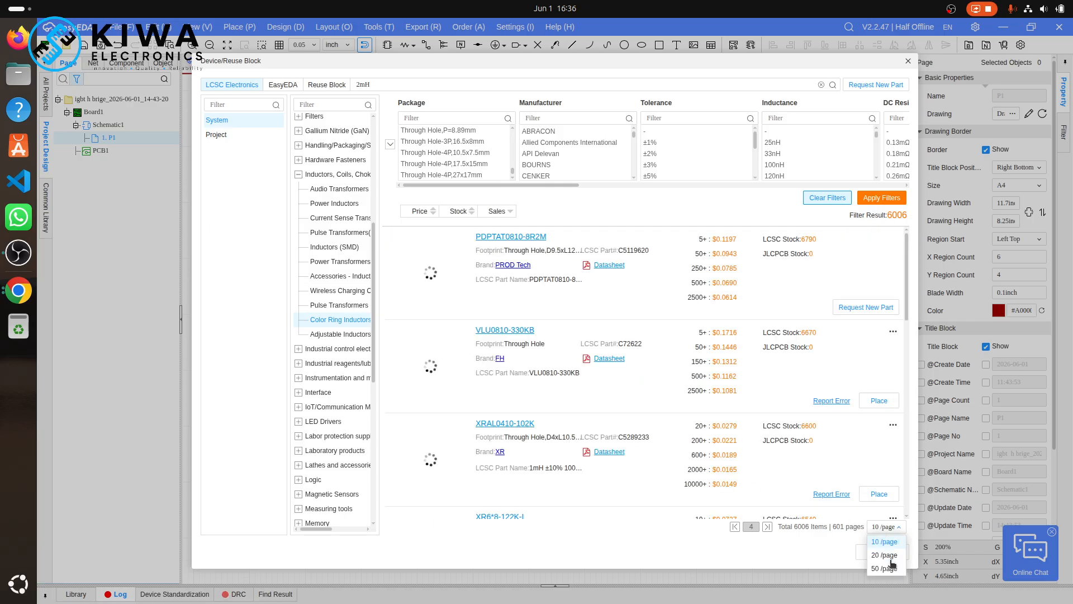
pyautogui.click(884, 559)
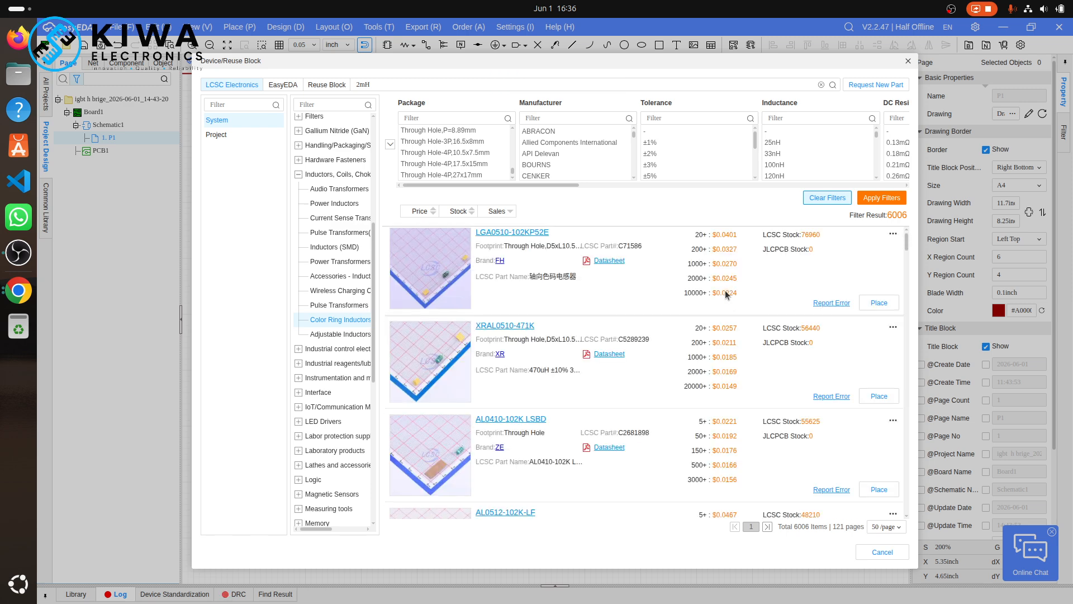
pyautogui.scroll(-15, 726, 296)
pyautogui.scroll(-4, 725, 290)
pyautogui.scroll(4, 726, 290)
pyautogui.scroll(-5, 725, 291)
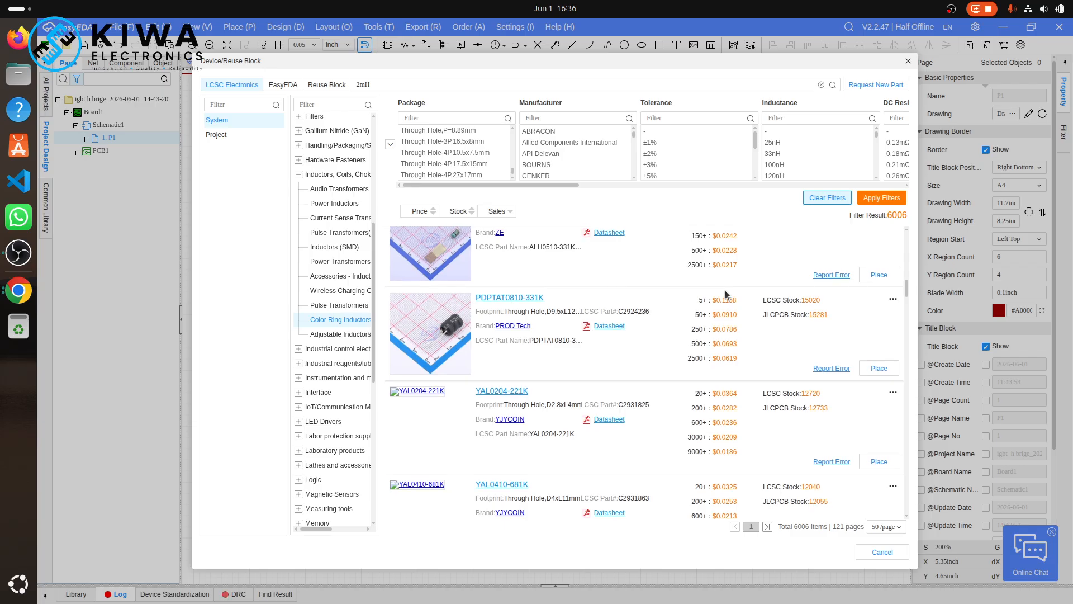
pyautogui.scroll(-6, 725, 290)
pyautogui.scroll(-6, 726, 290)
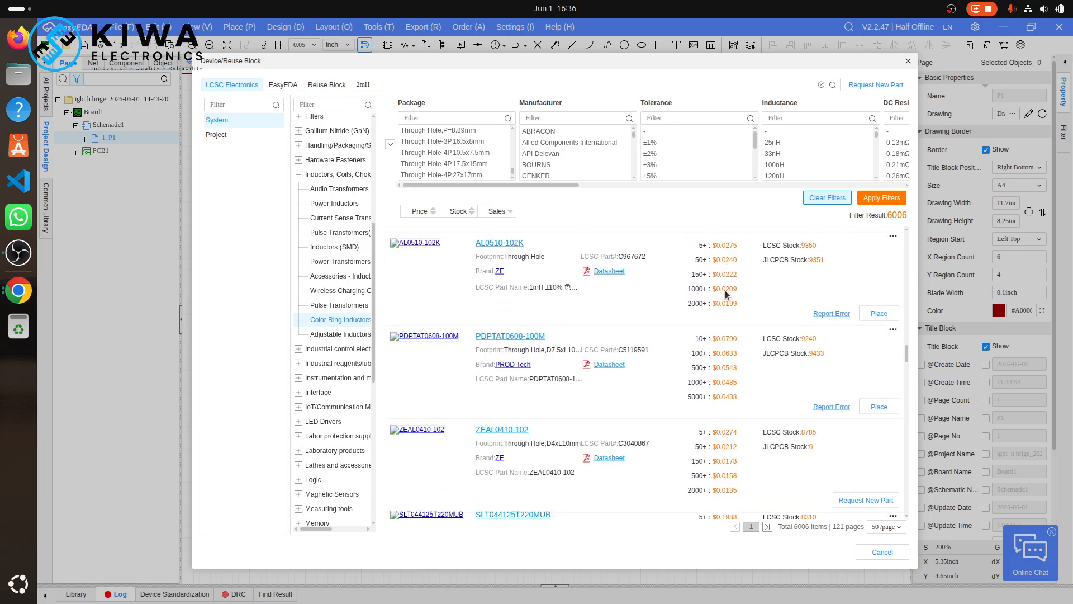
pyautogui.scroll(-5, 725, 290)
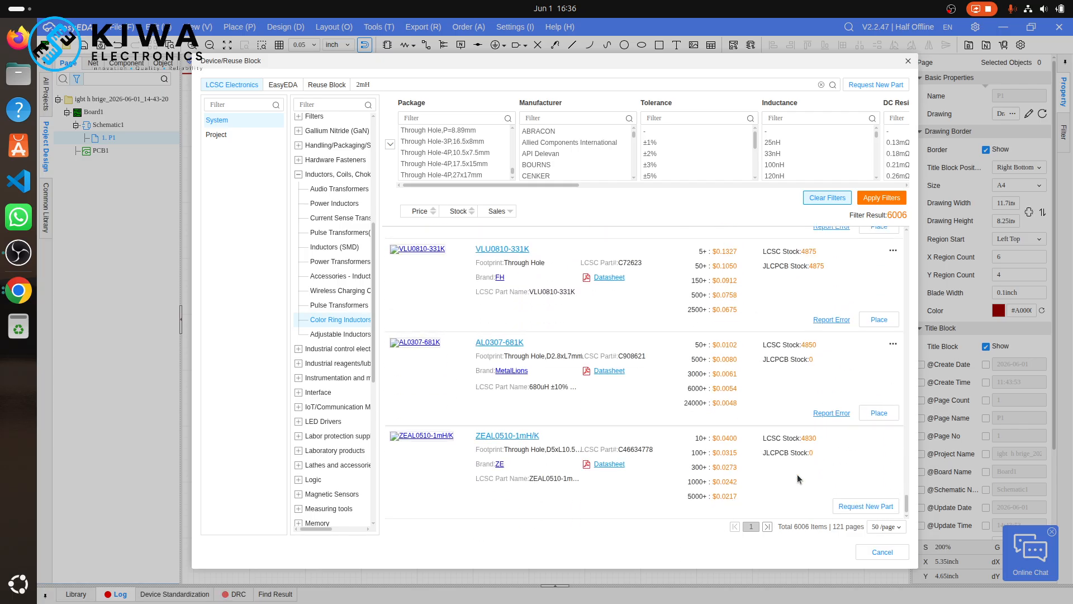
# - Find the 100uH toroidal inductor XR050125T101MVL7 on the second result page and place one above the output wire beside U1
pyautogui.click(768, 526)
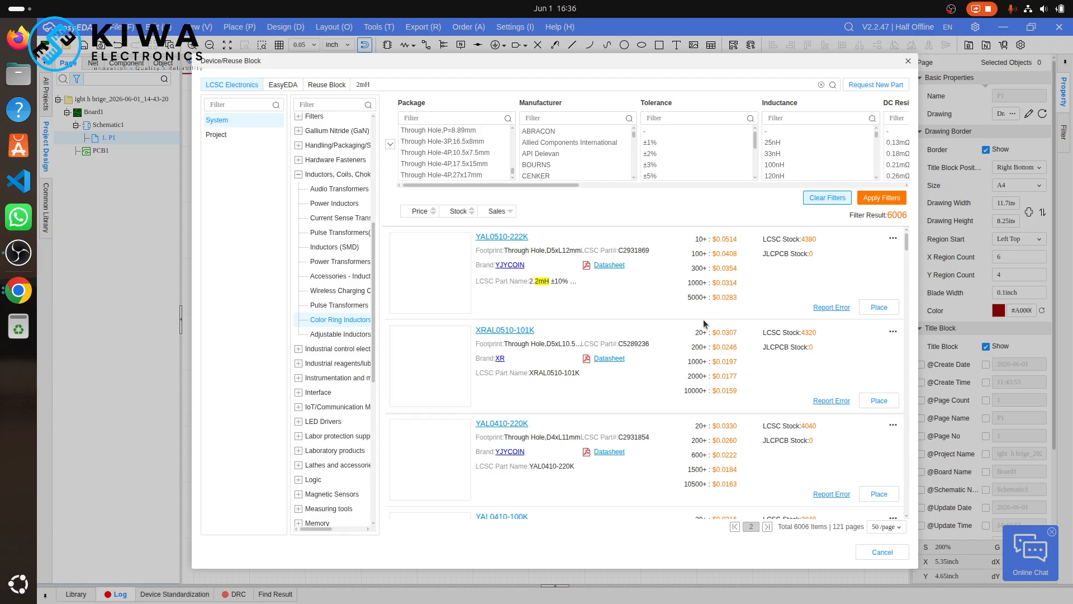
pyautogui.scroll(-5, 704, 320)
pyautogui.scroll(-10, 703, 322)
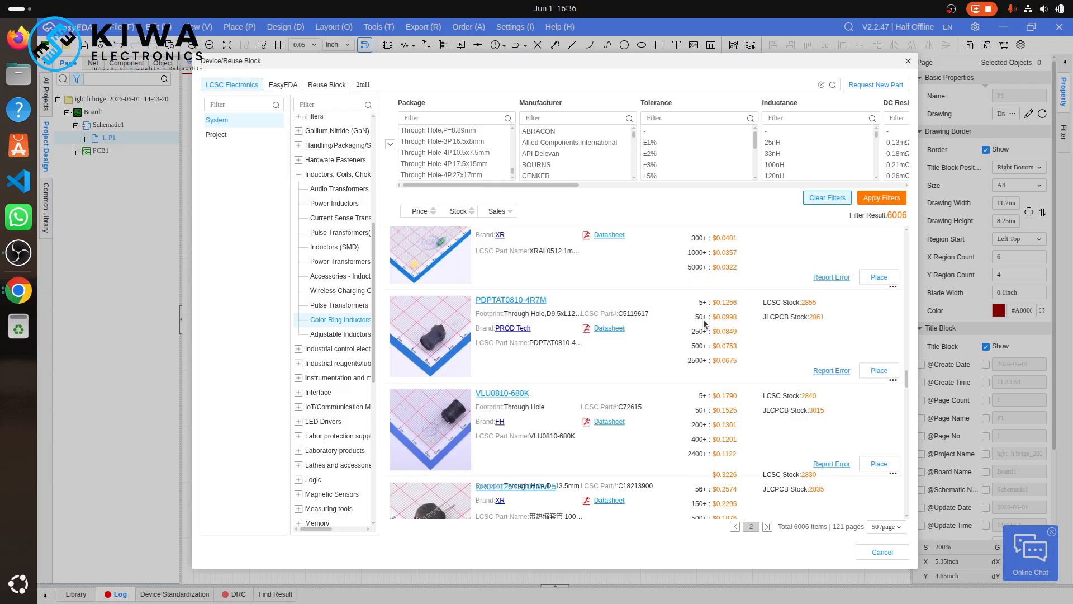
pyautogui.scroll(-5, 703, 323)
pyautogui.scroll(-15, 704, 324)
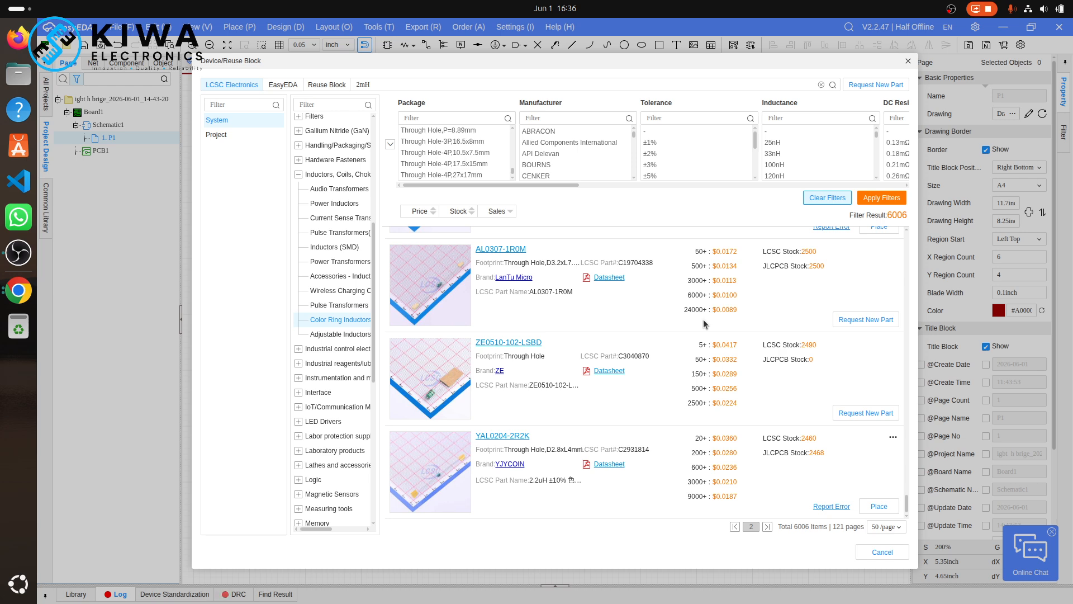
pyautogui.scroll(5, 704, 324)
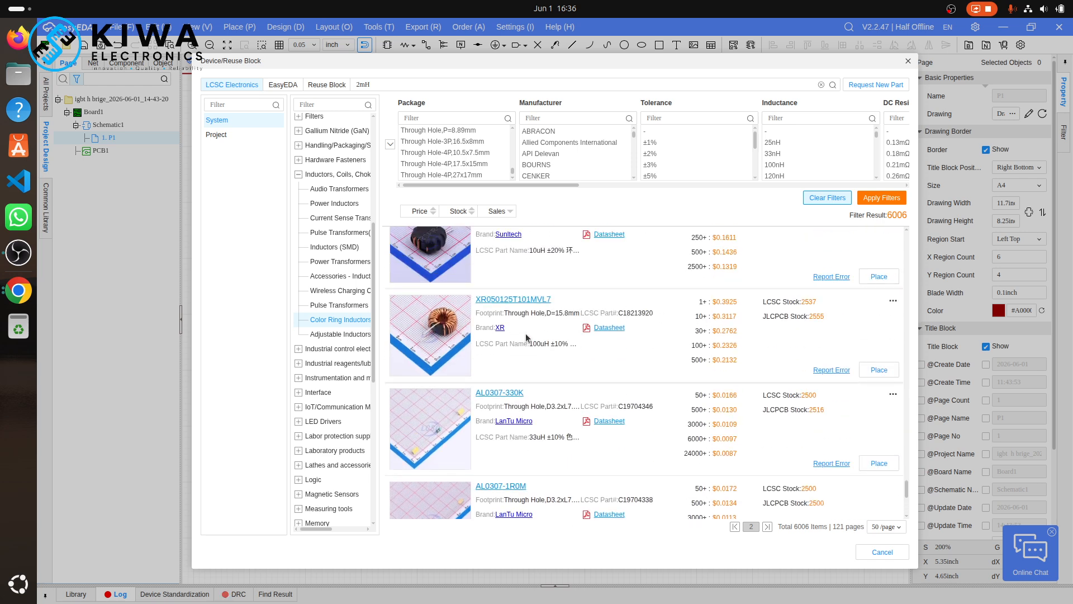
pyautogui.click(878, 370)
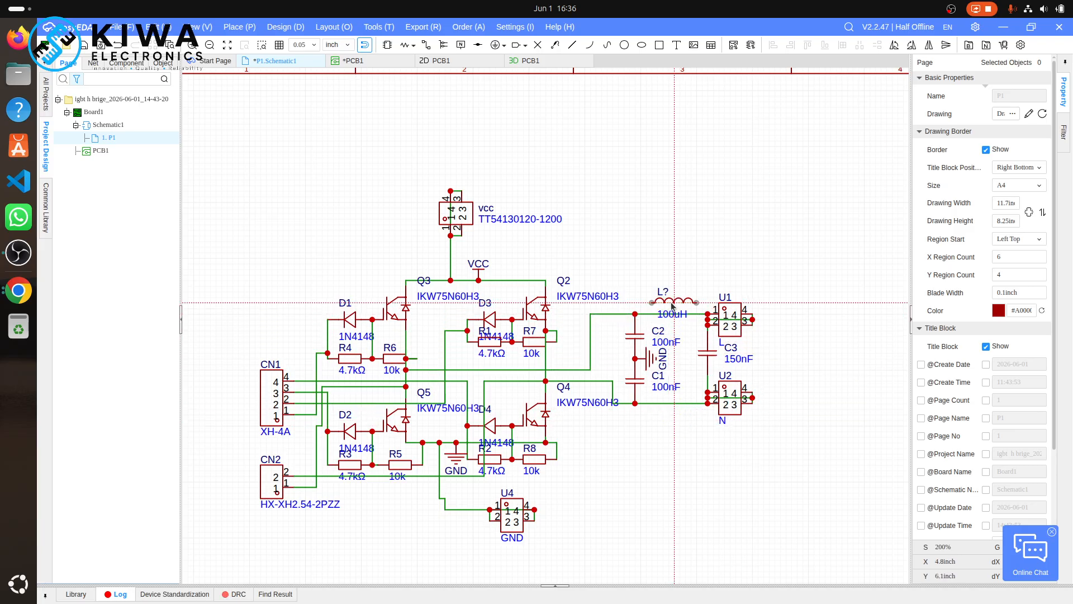
pyautogui.click(673, 304)
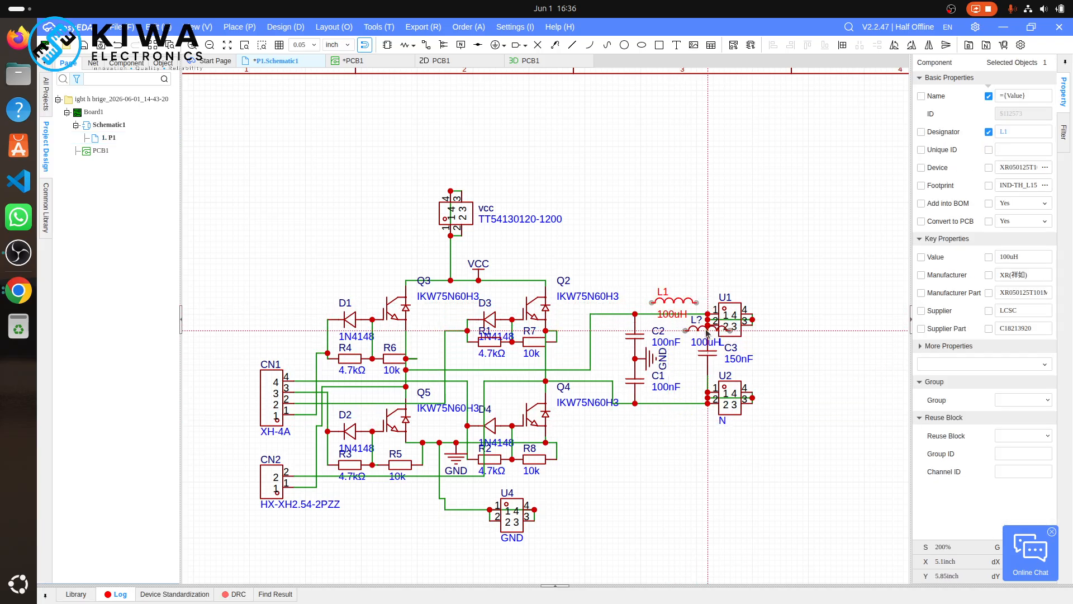
pyautogui.press('Escape')
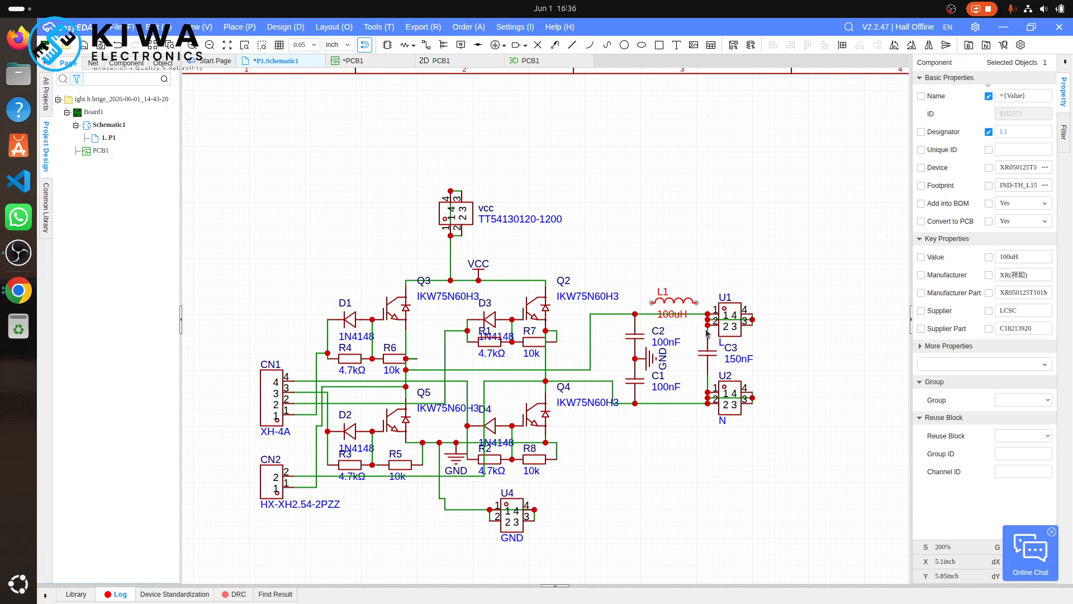
# - Reopen the device library and look through the second and third result pages of colour ring inductors for a suitable coil
pyautogui.hotkey('shift', 'f')
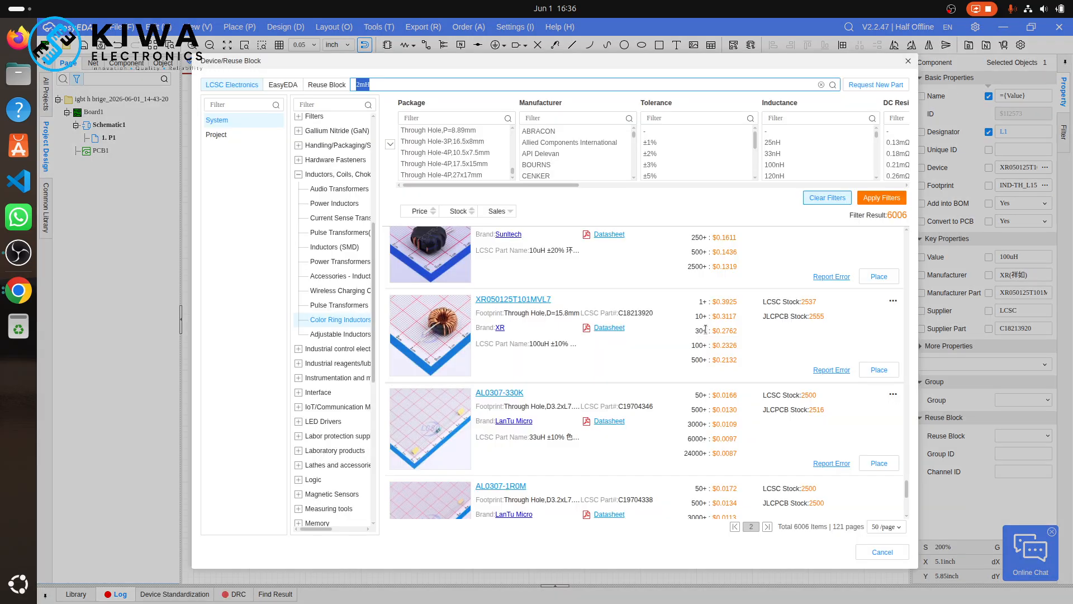
pyautogui.scroll(-5, 695, 407)
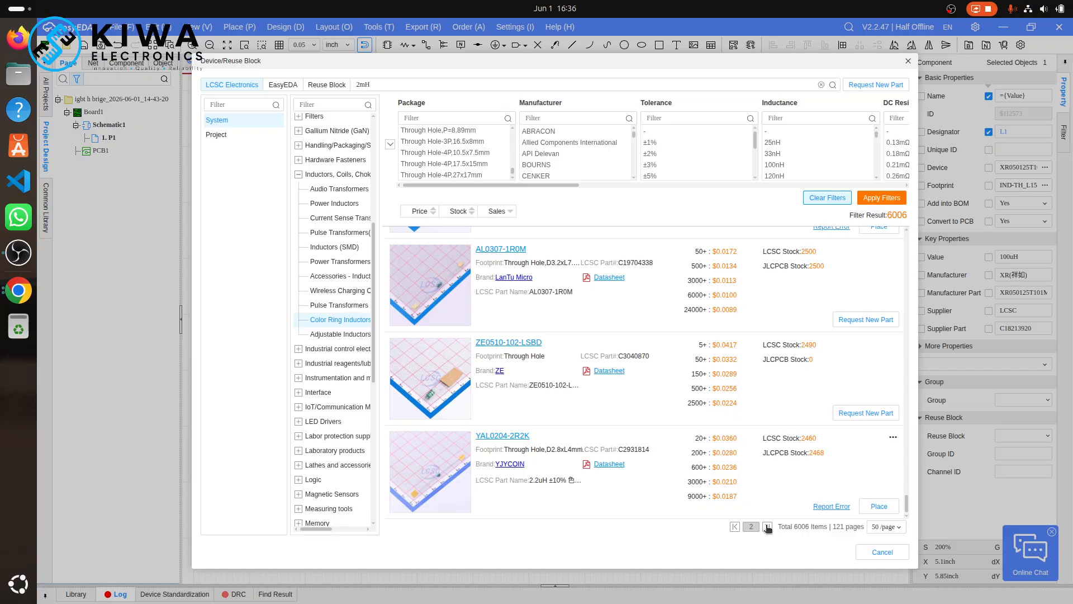
pyautogui.click(767, 526)
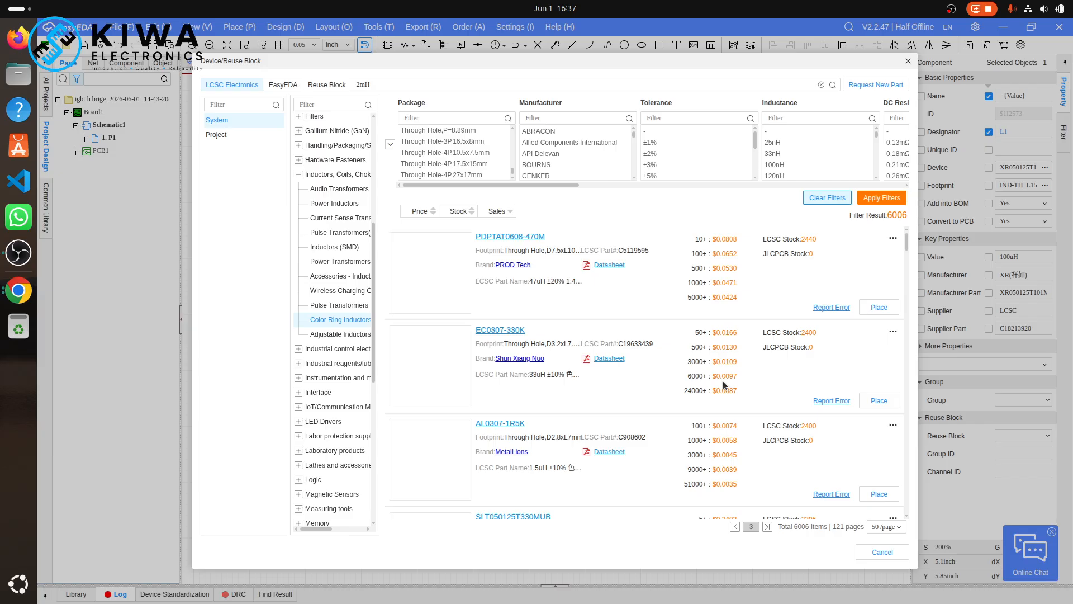
pyautogui.scroll(-10, 724, 385)
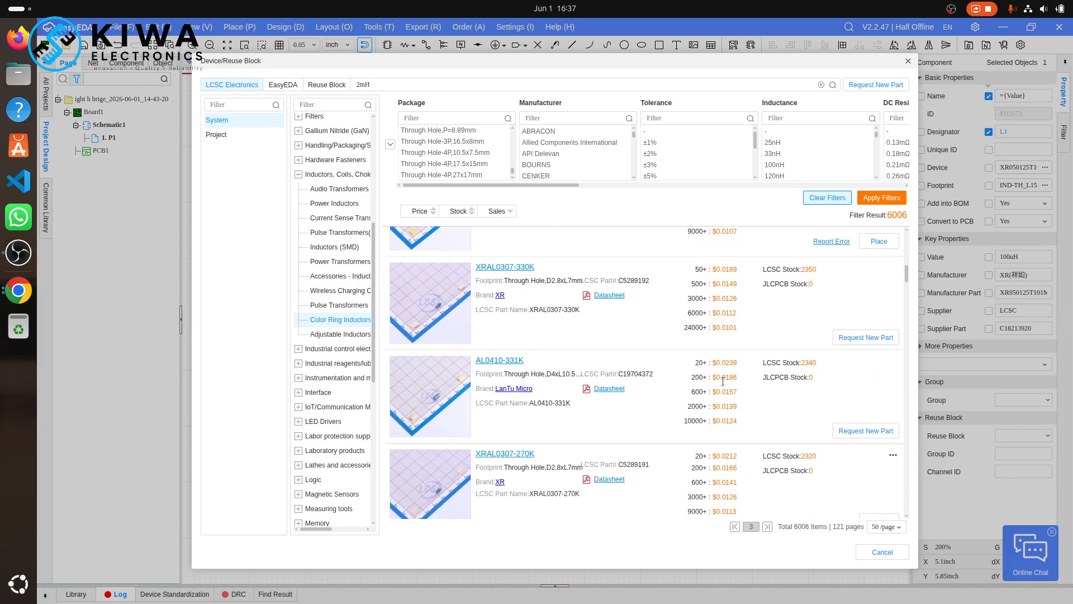
pyautogui.scroll(-10, 722, 381)
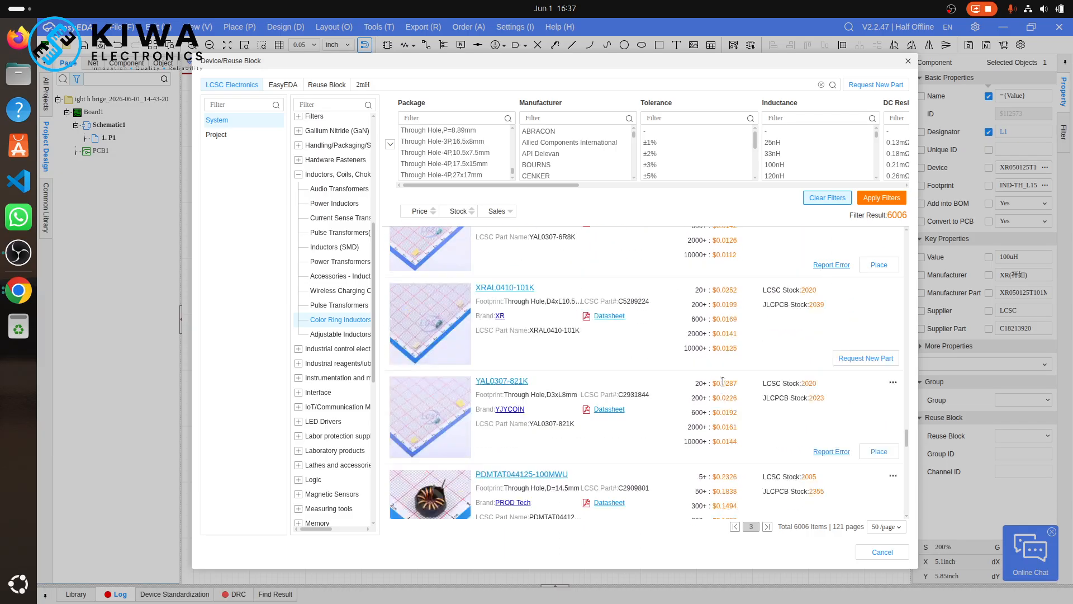
pyautogui.scroll(-5, 723, 381)
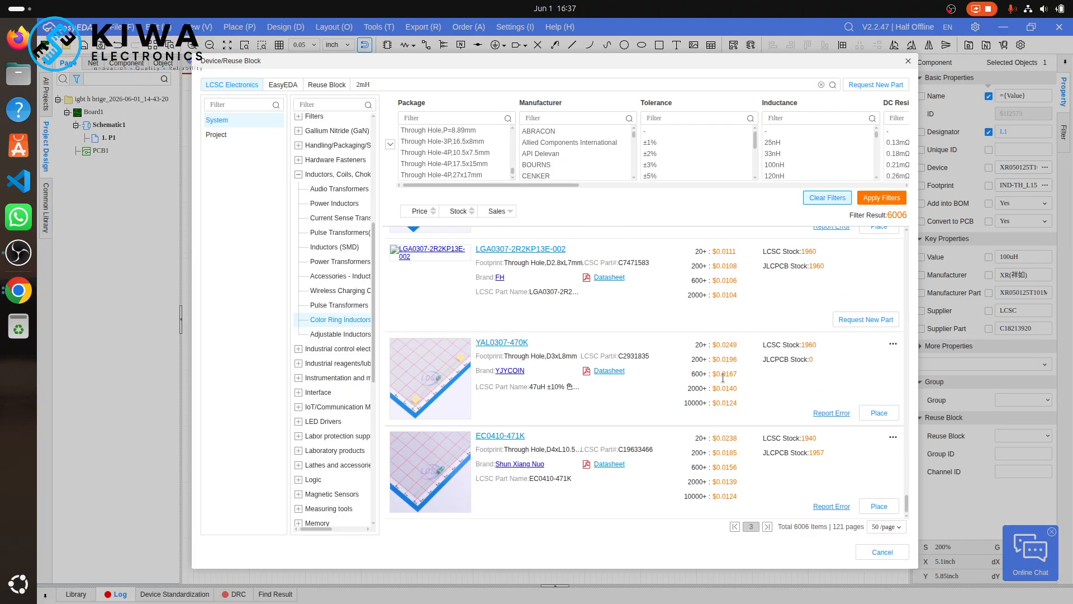
# - Look through the fourth and fifth result pages of colour ring inductors, and close the device library without placing a part
pyautogui.click(768, 528)
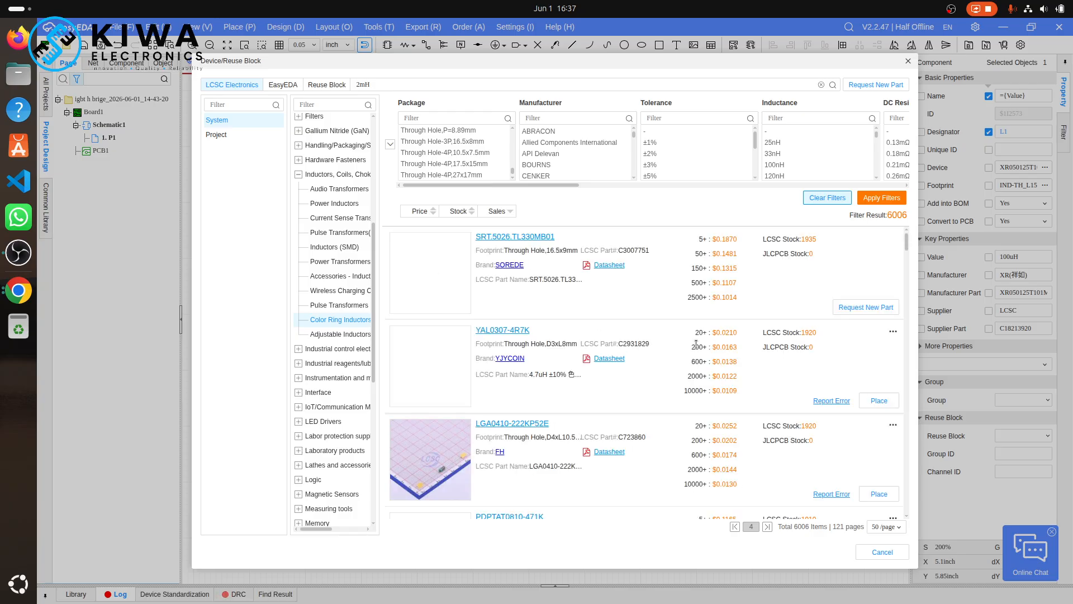
pyautogui.scroll(-8, 696, 346)
pyautogui.scroll(-12, 697, 348)
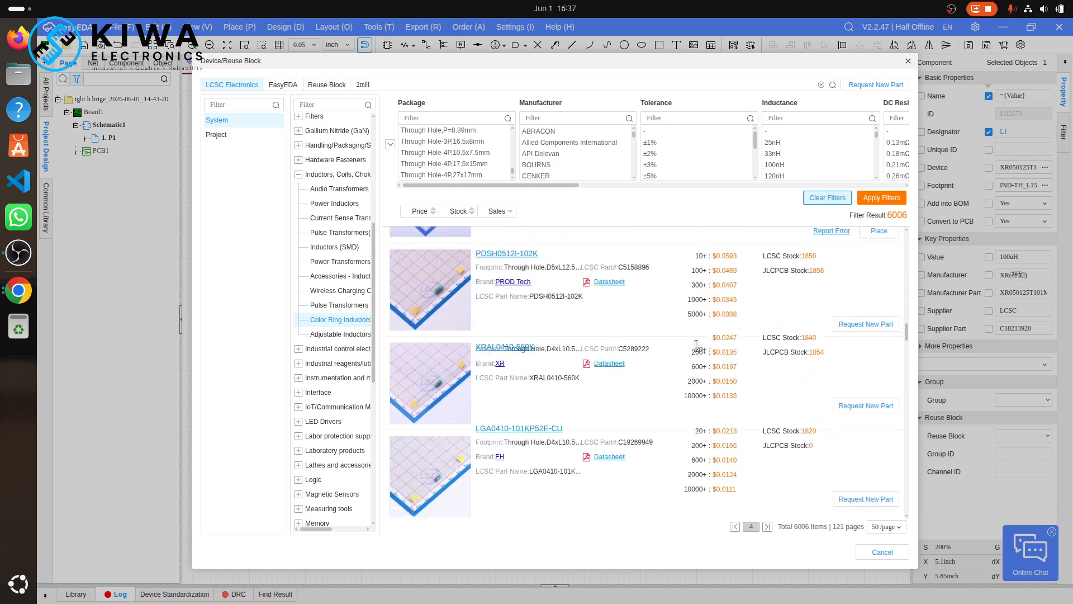
pyautogui.scroll(-6, 696, 345)
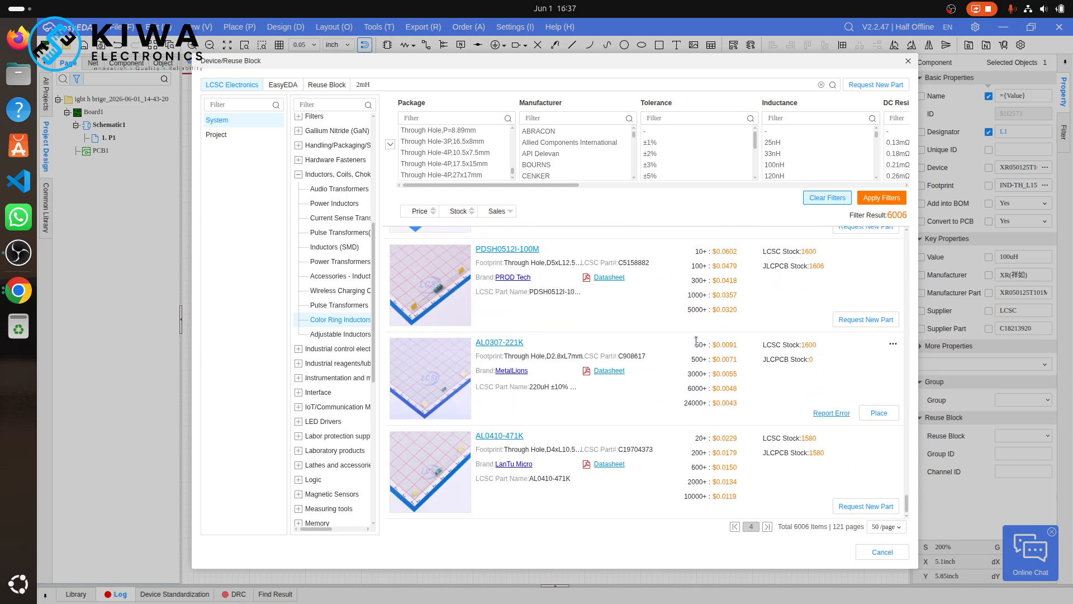
pyautogui.click(767, 527)
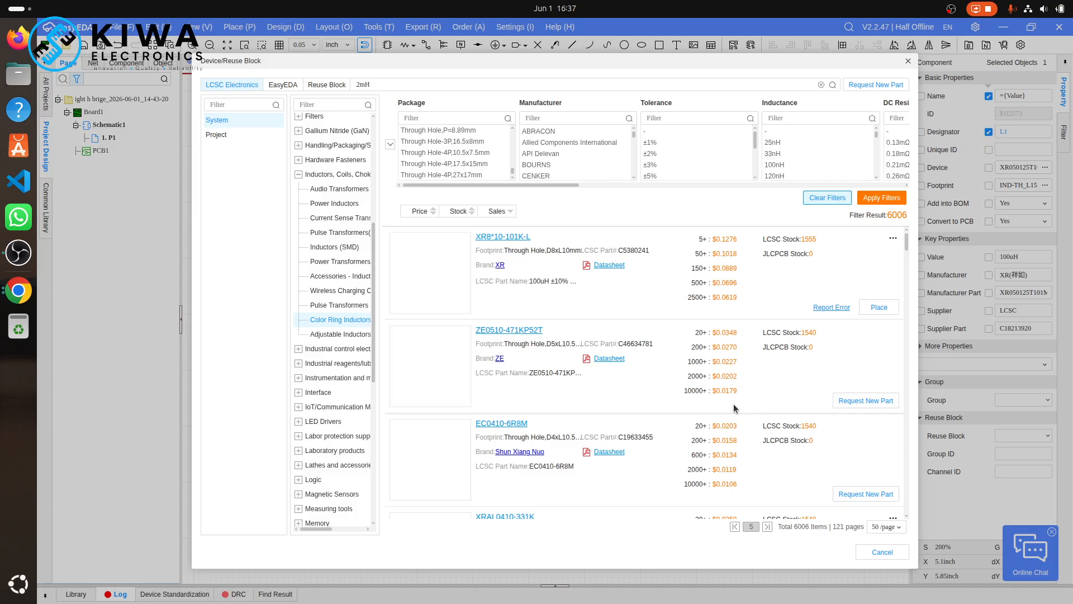
pyautogui.scroll(-5, 733, 404)
pyautogui.scroll(-10, 733, 401)
pyautogui.scroll(-10, 733, 402)
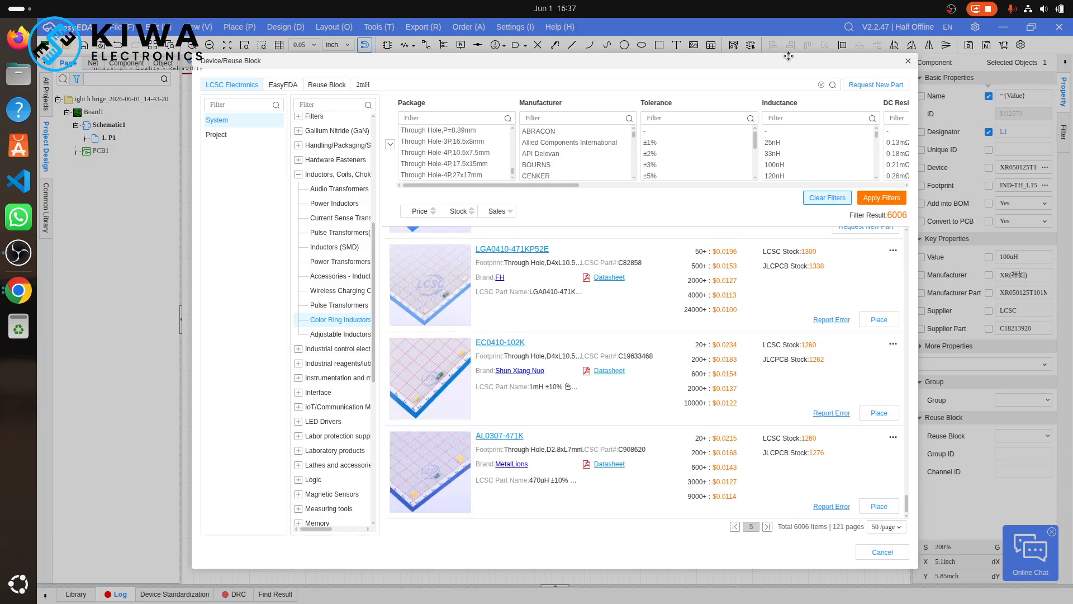
pyautogui.click(908, 60)
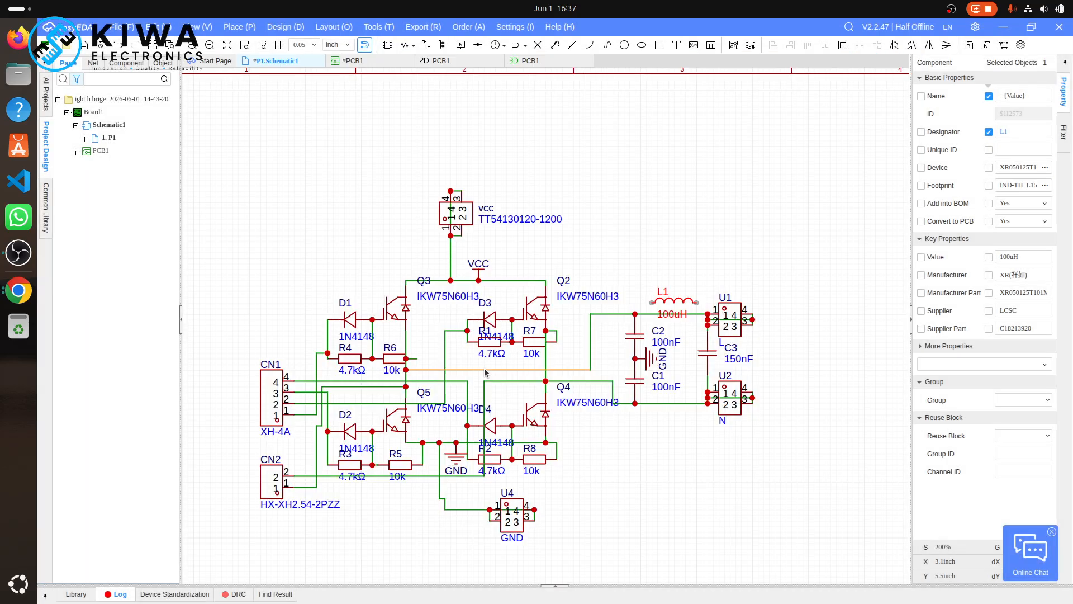
# - Delete the direct output wire between the top of C2 and U1, keeping the inductor L1 above it
pyautogui.scroll(3, 672, 254)
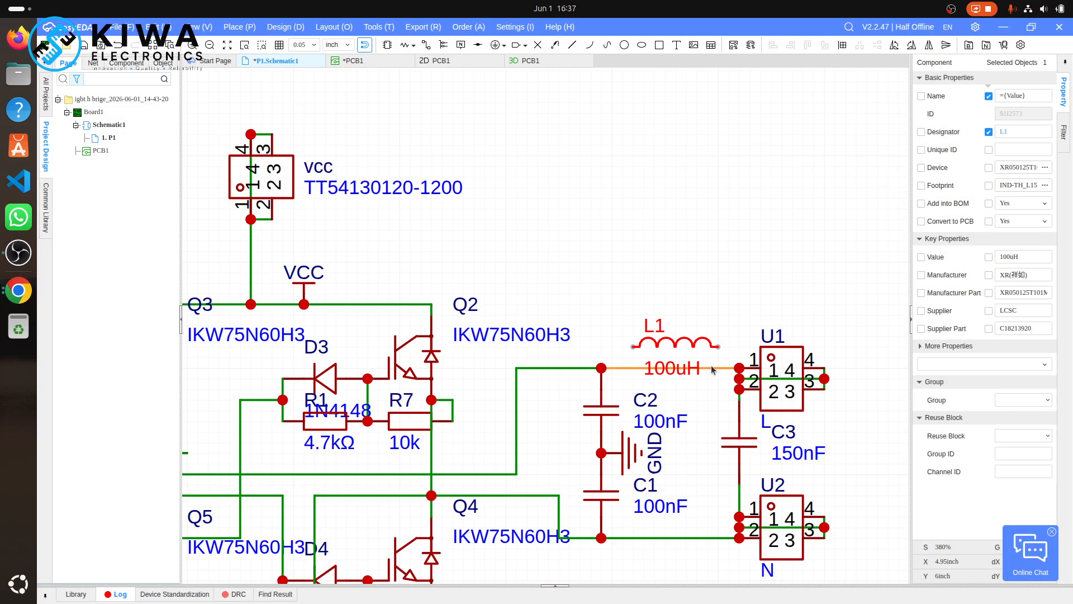
pyautogui.press('Delete')
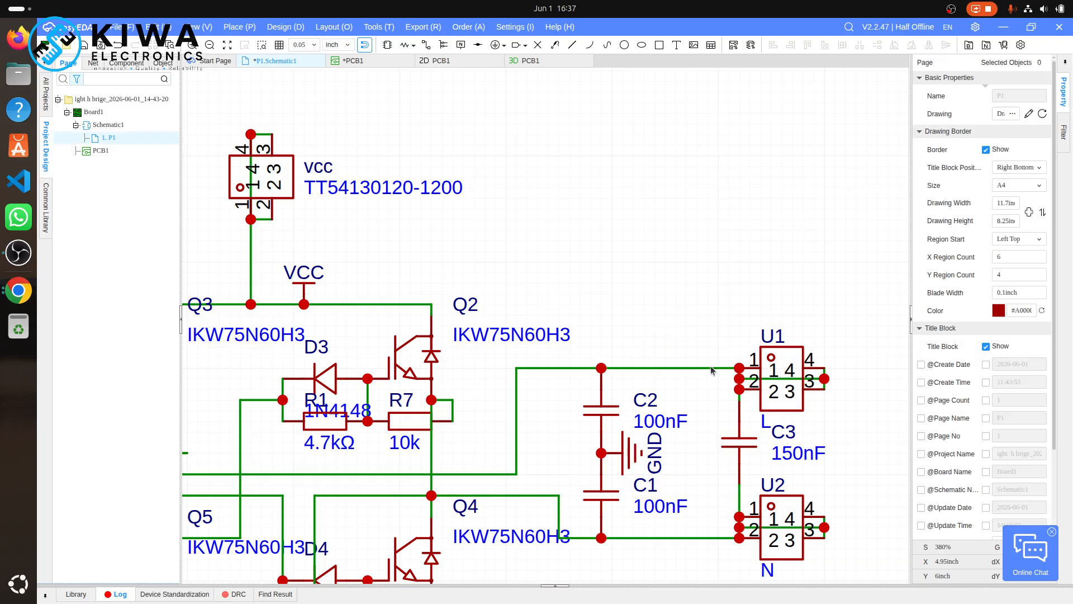
pyautogui.hotkey('ctrl', 'z')
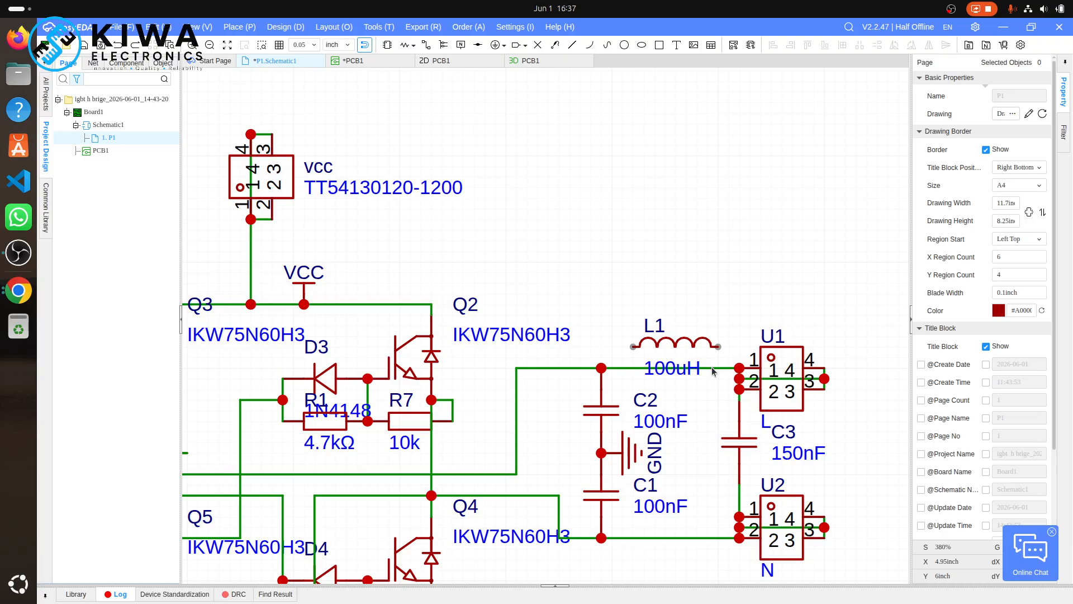
pyautogui.click(719, 368)
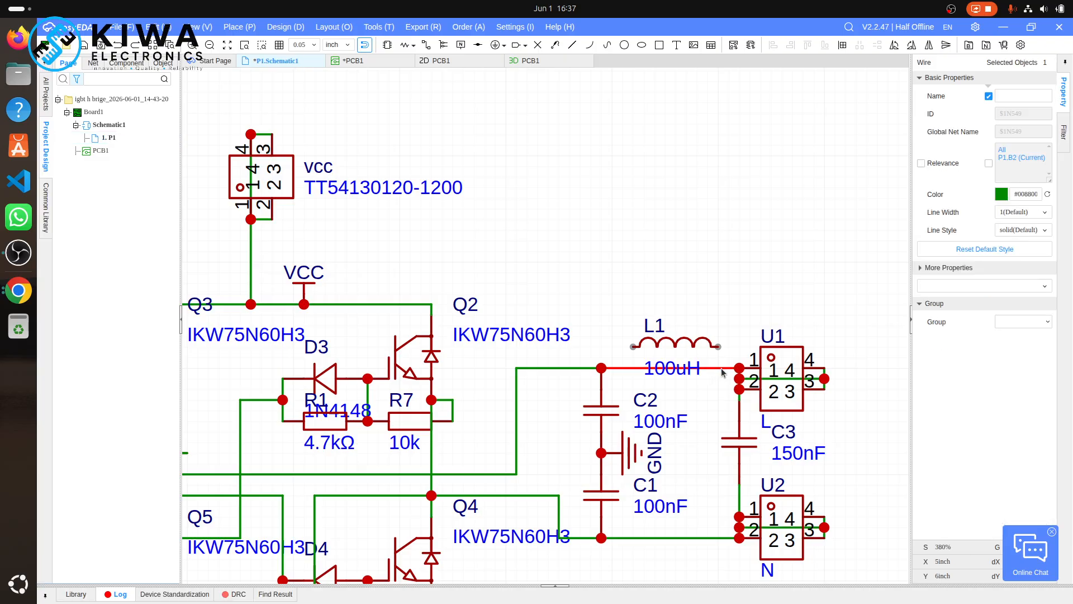
pyautogui.press('Delete')
# - Wire the 100uH inductor L1 in series between the top of C2 and pin 2 of output connector U1
pyautogui.hotkey('alt', 'w')
pyautogui.click(601, 367)
pyautogui.click(633, 347)
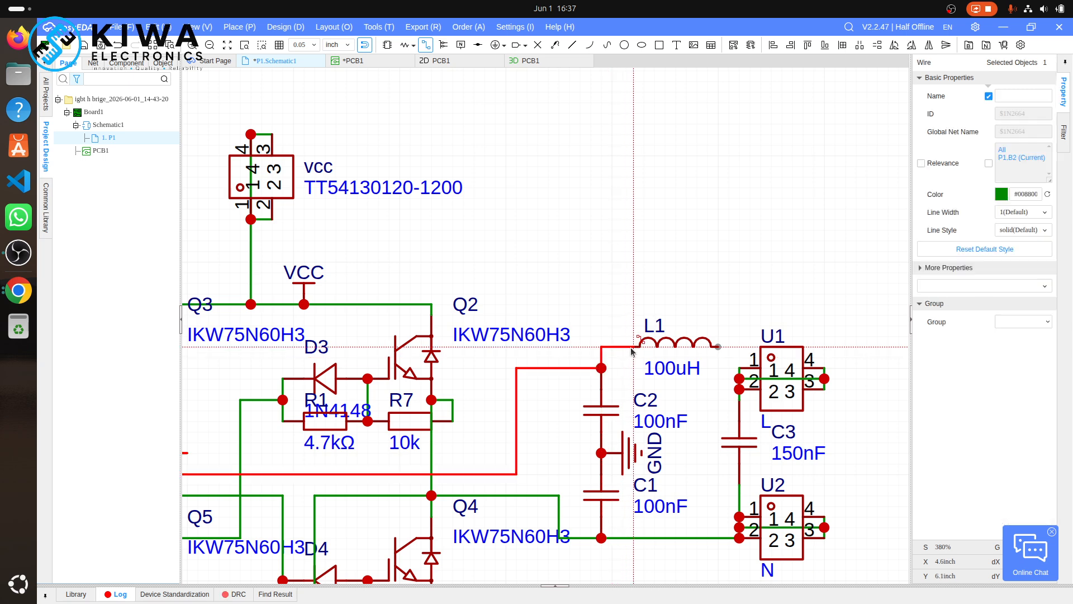
pyautogui.click(719, 347)
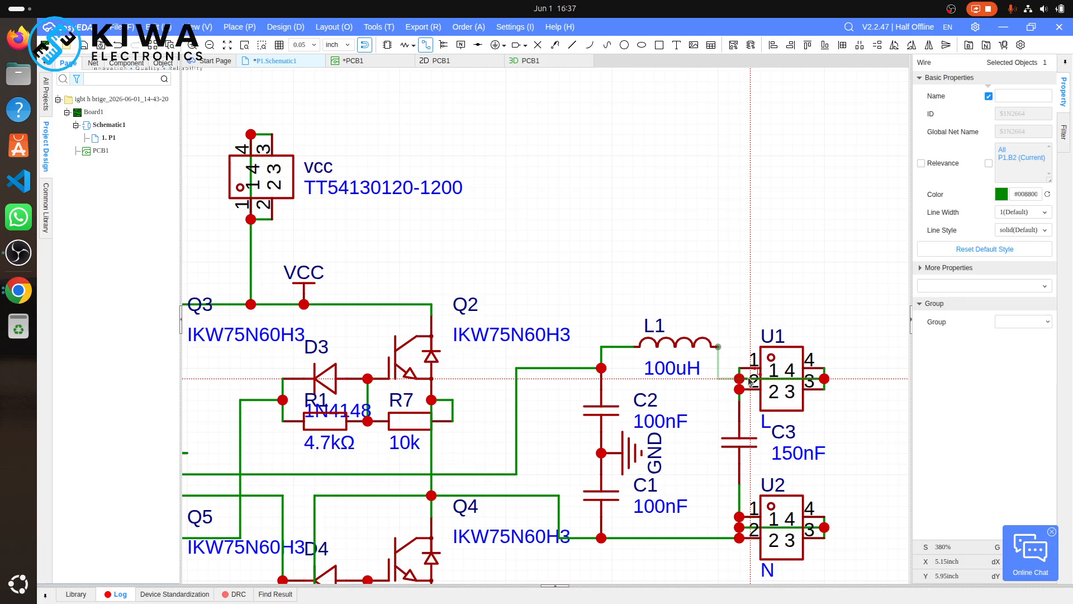
pyautogui.click(748, 378)
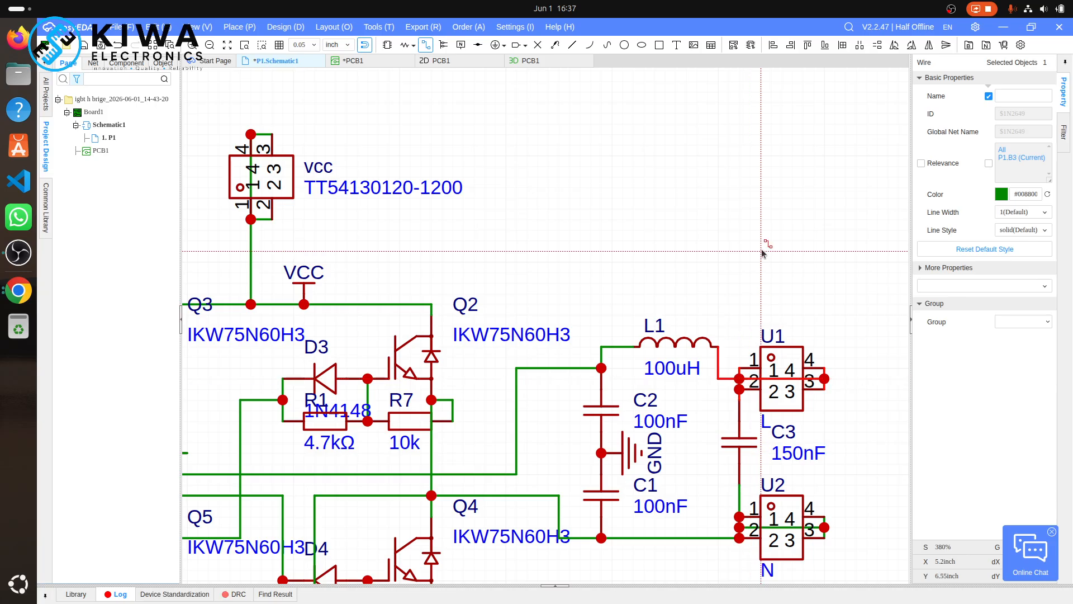
# - Switch to the PCB1 layout and delete the stray four-pad footprint lying below the routed board
pyautogui.click(381, 62)
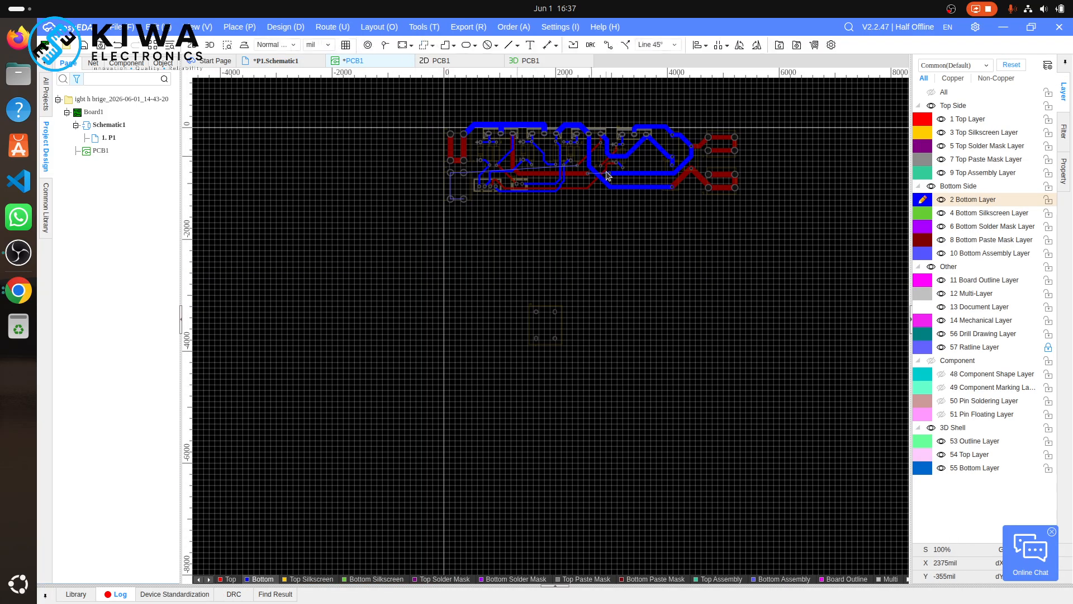
pyautogui.click(552, 326)
pyautogui.press('Delete')
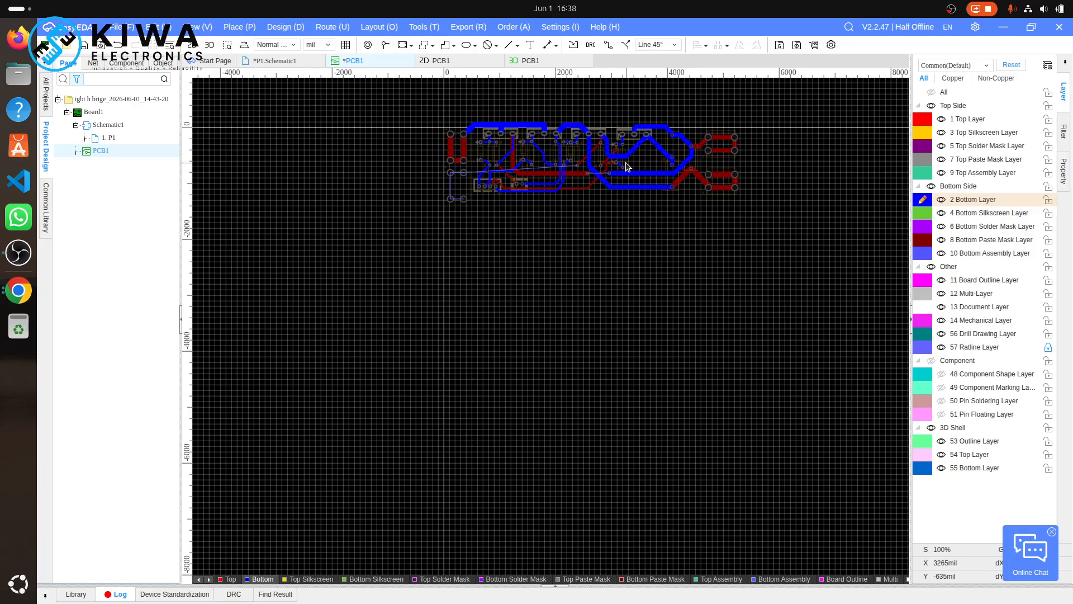
# - Start the Line tool on the bottom layer near the output tracks
pyautogui.hotkey('alt', 'l')
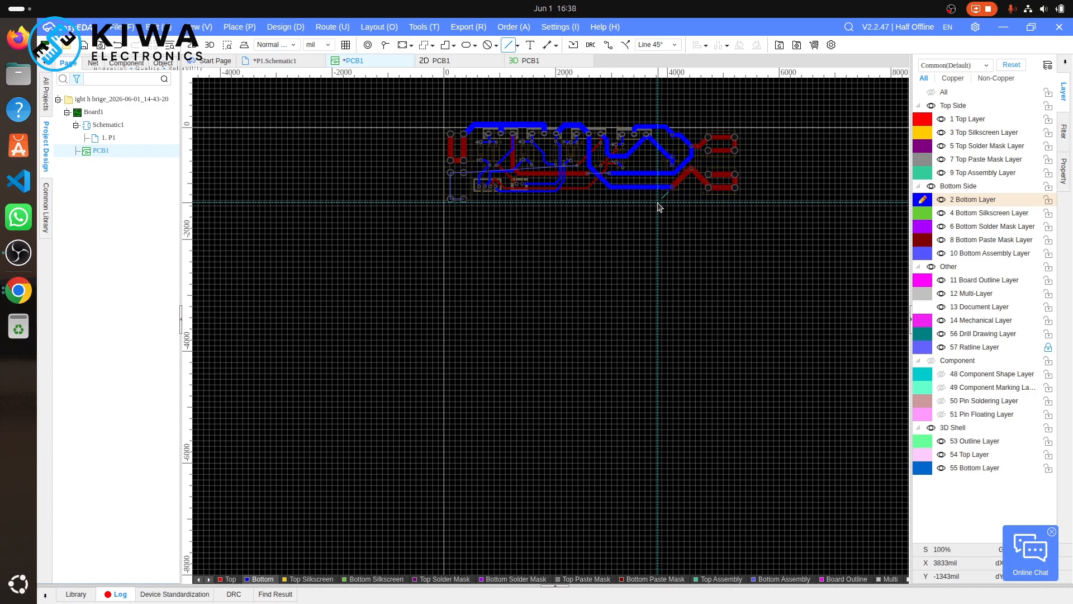
# - Import the schematic changes into the PCB and move the new inductor L1 over C3 to about X 4375 mil, Y -325 mil
pyautogui.click(575, 46)
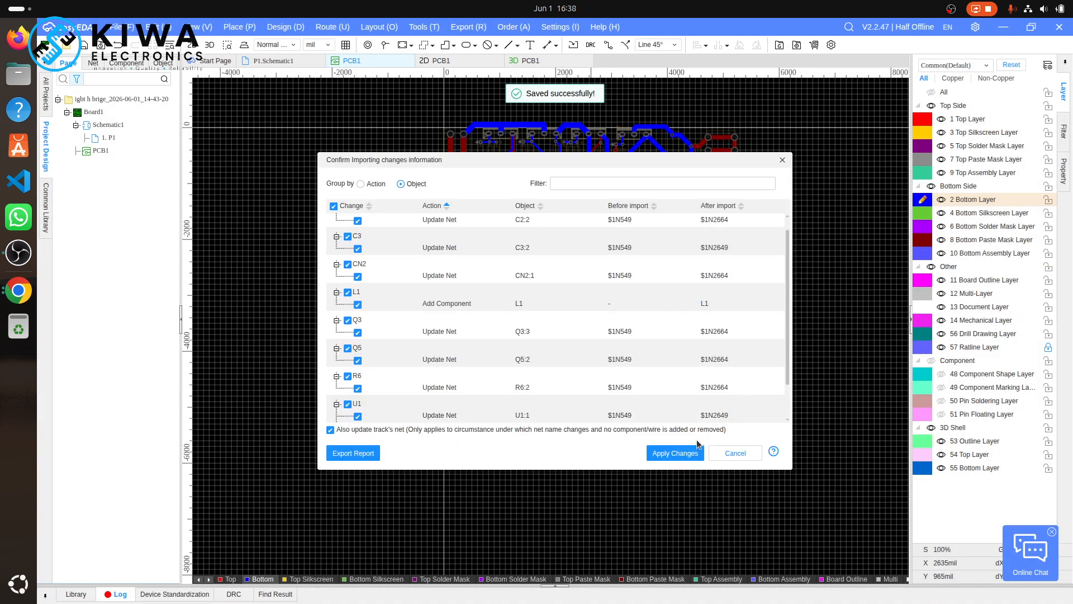
pyautogui.click(688, 456)
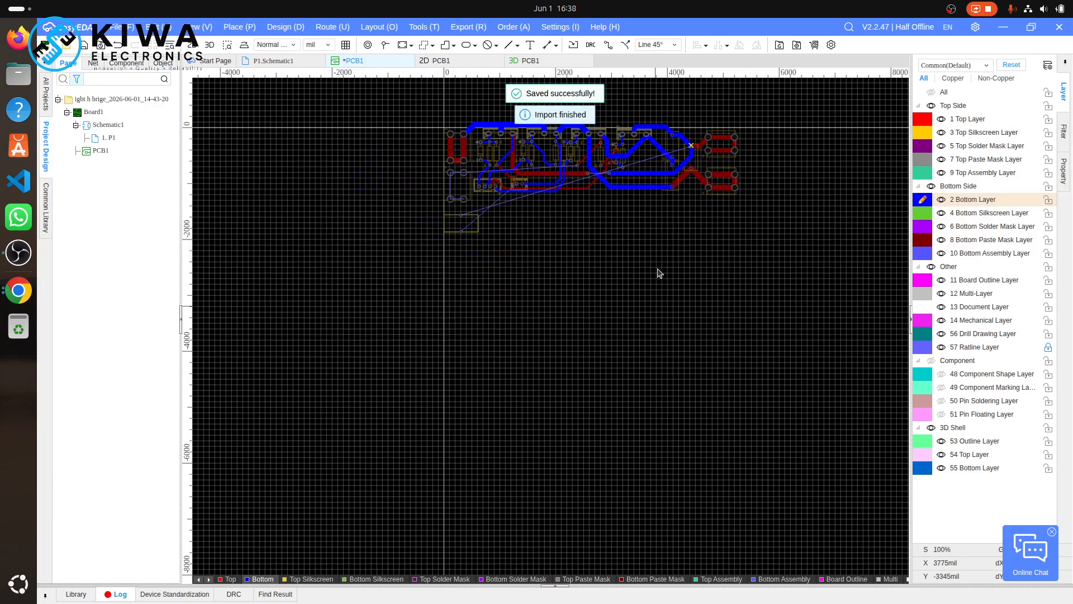
pyautogui.moveTo(468, 230); pyautogui.dragTo(693, 148)
pyautogui.scroll(7, 693, 149)
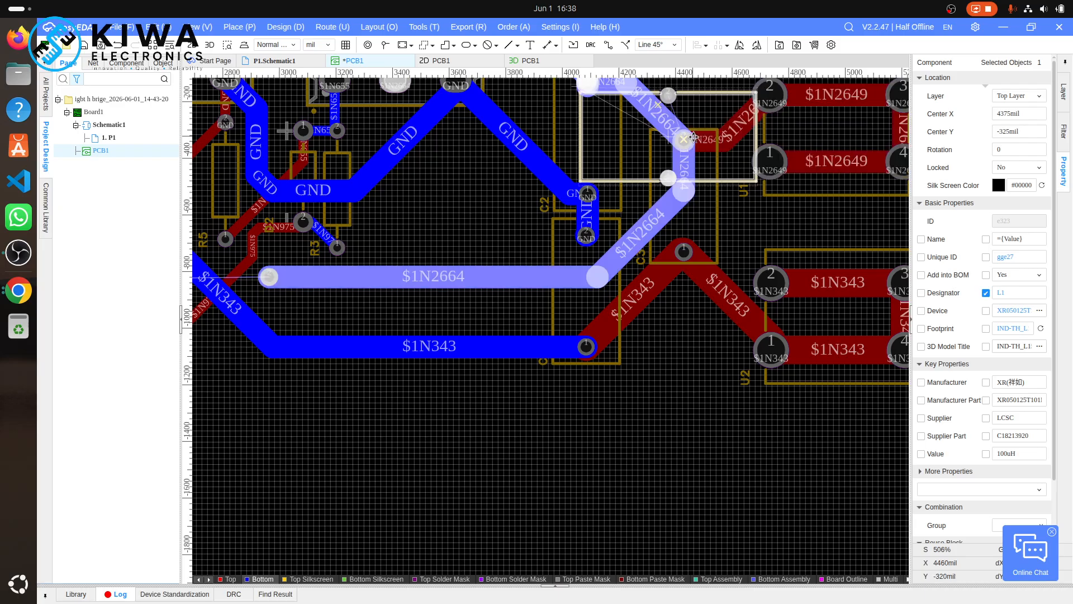
pyautogui.scroll(-3, 694, 137)
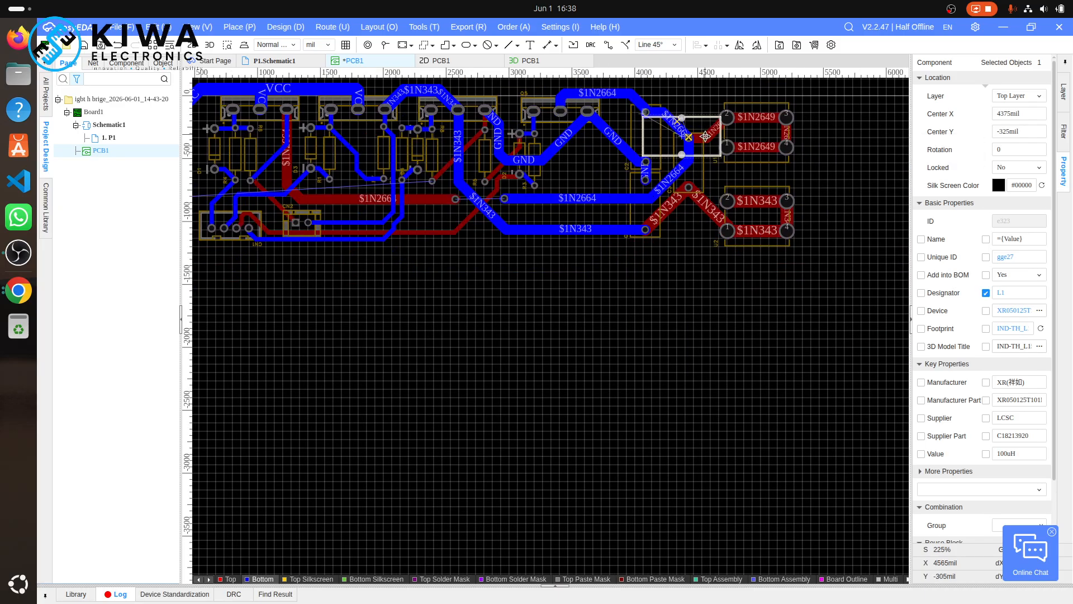
pyautogui.scroll(3, 705, 137)
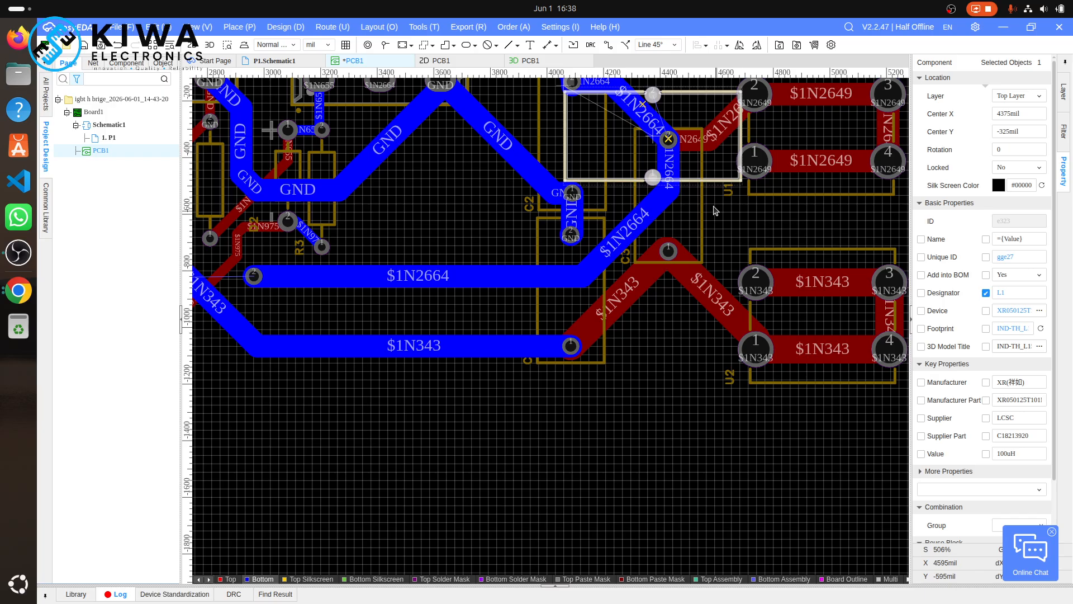
# - Move L1 clear of the tracks to about X 4450 mil, Y -1395 mil, and delete the $1N2649 track between C3 and U1
pyautogui.moveTo(717, 168); pyautogui.dragTo(739, 472)
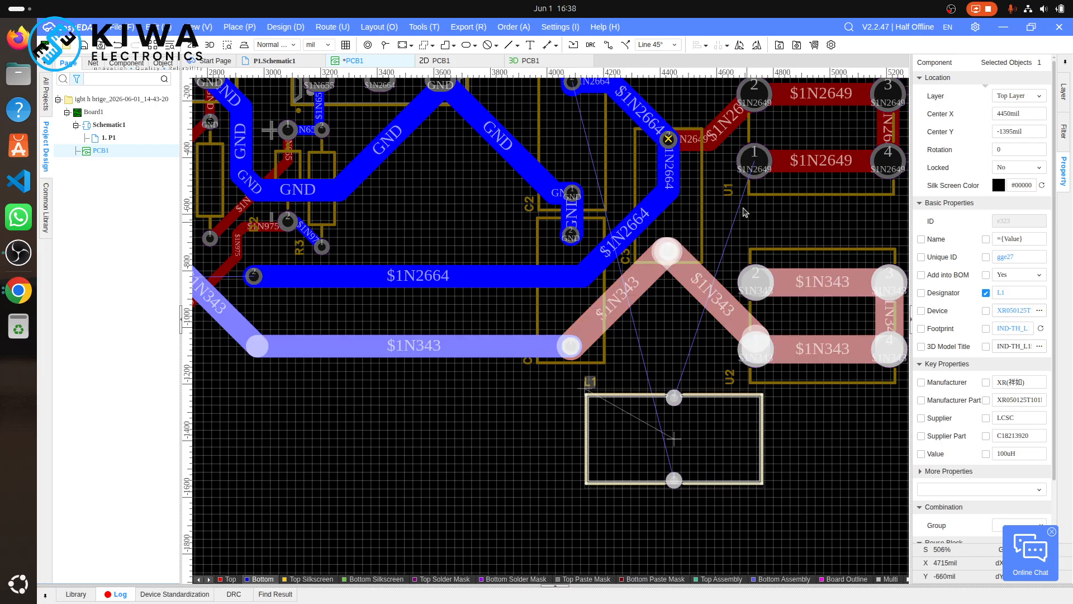
pyautogui.click(720, 141)
pyautogui.press('Delete')
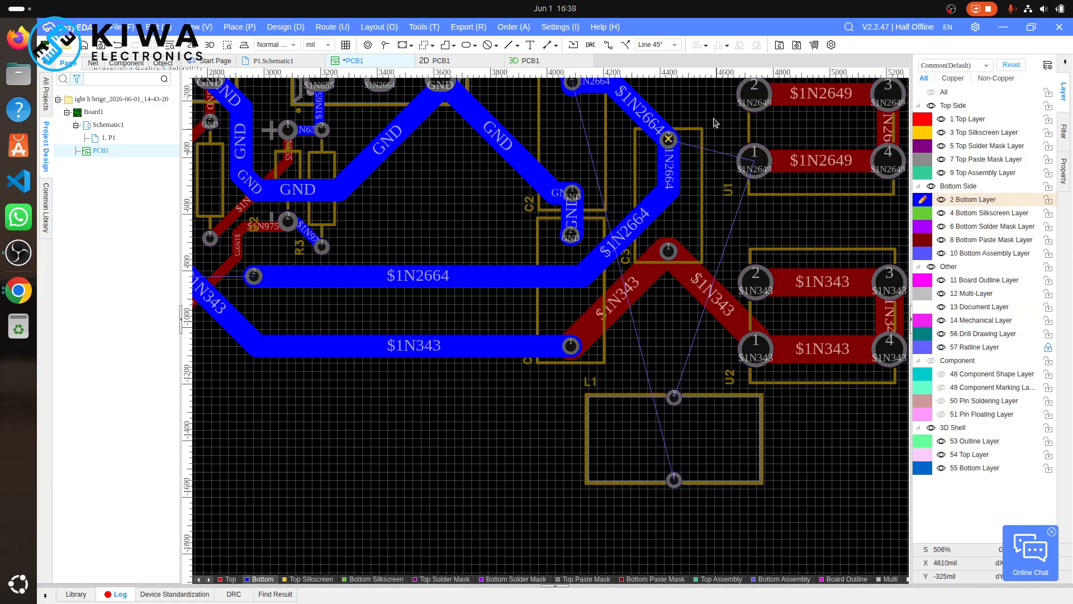
# - Move L1 above C3 to about X 4380 mil, Y -15 mil, and rotate it to 90°
pyautogui.scroll(-6, 692, 144)
pyautogui.scroll(3, 692, 143)
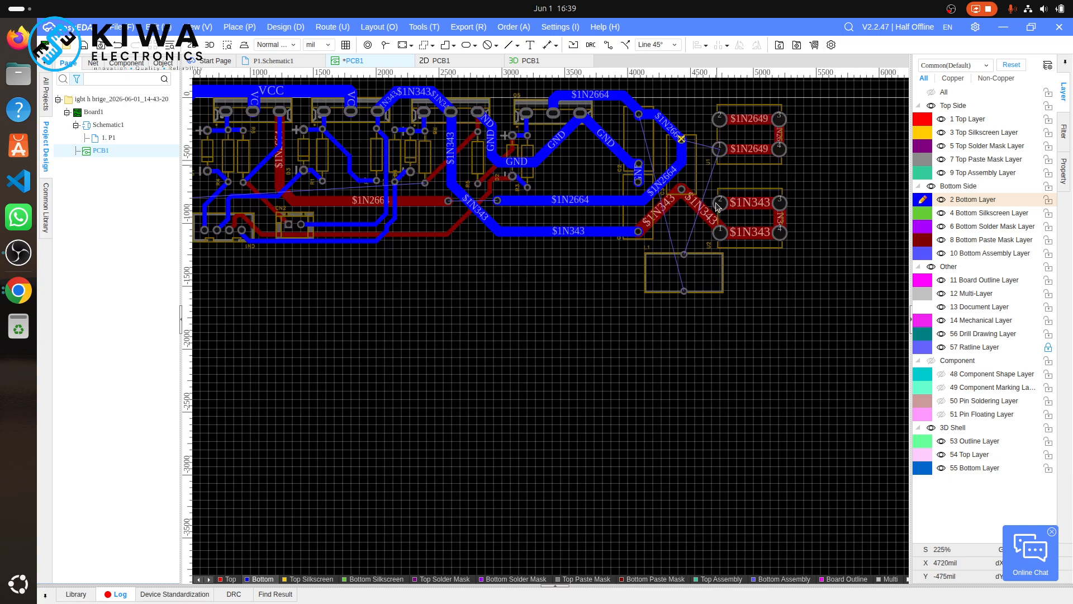
pyautogui.moveTo(717, 270); pyautogui.dragTo(709, 97)
pyautogui.scroll(4, 708, 96)
pyautogui.scroll(-6, 708, 98)
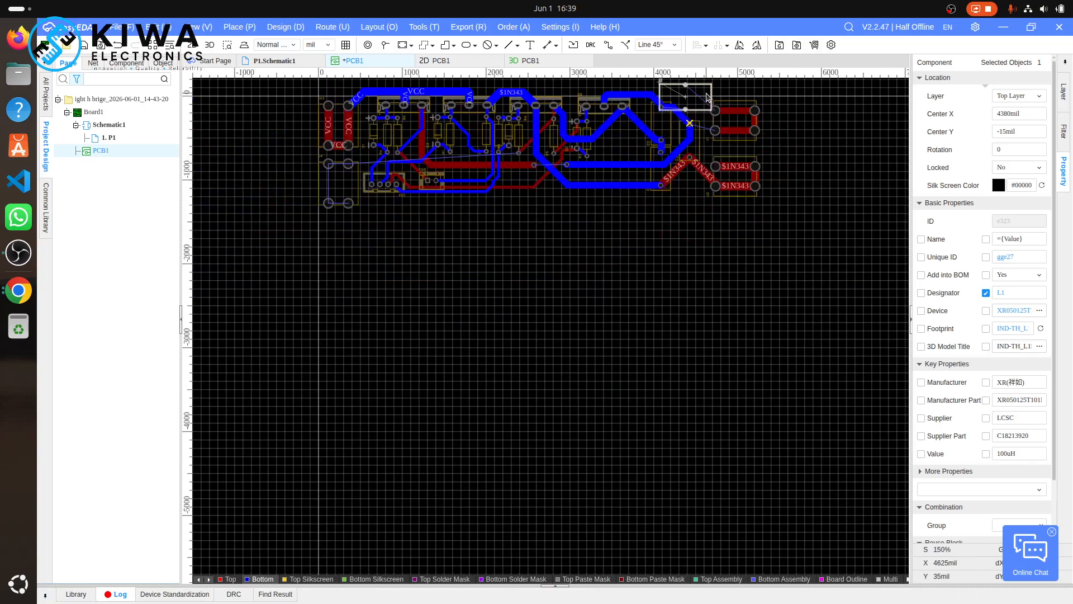
pyautogui.press('space')
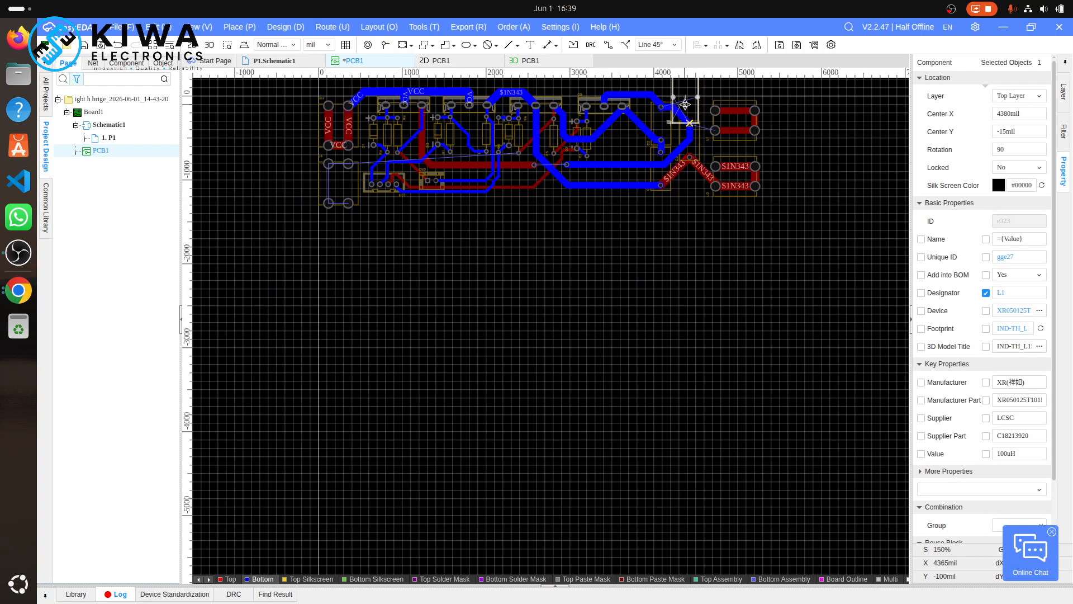
pyautogui.scroll(14, 685, 104)
pyautogui.scroll(-10, 685, 104)
# - Stack L1 above C3 between C2 and the U1/U2 connectors, with L1 at about X 4440 mil, Y -325 mil
pyautogui.click(713, 196)
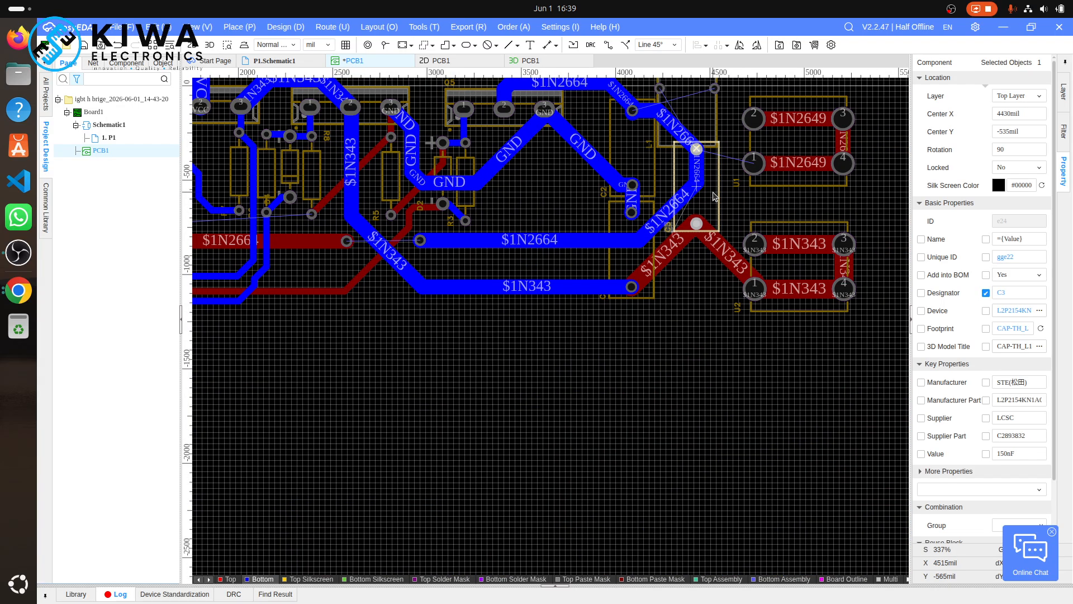
pyautogui.moveTo(713, 196); pyautogui.dragTo(710, 228)
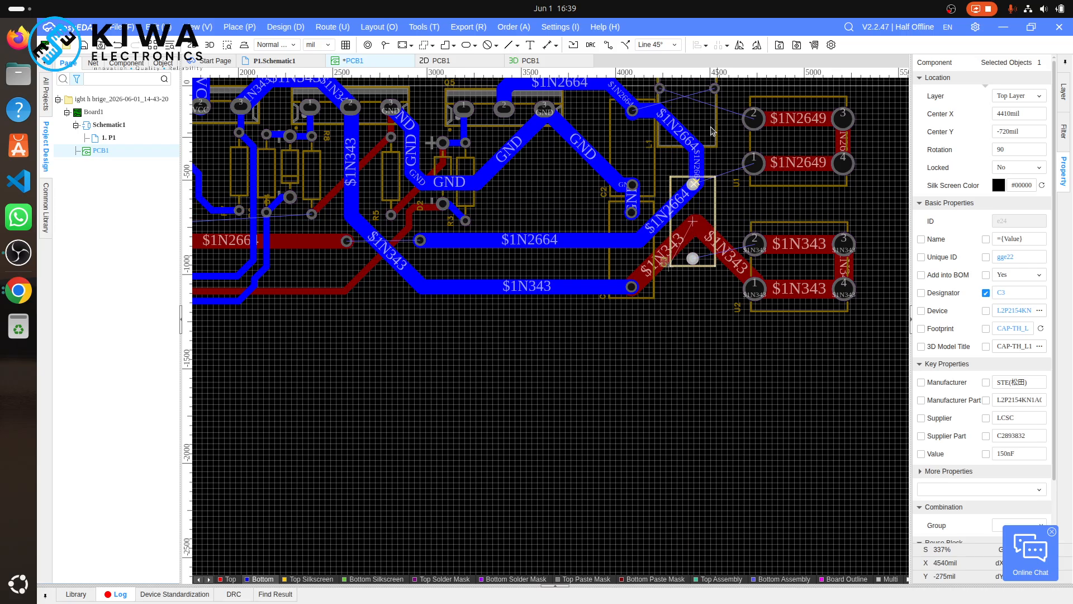
pyautogui.click(716, 133)
pyautogui.hotkey('ctrl', 's')
pyautogui.moveTo(716, 133); pyautogui.dragTo(729, 151)
pyautogui.click(708, 208)
pyautogui.moveTo(709, 208); pyautogui.dragTo(713, 235)
pyautogui.click(721, 145)
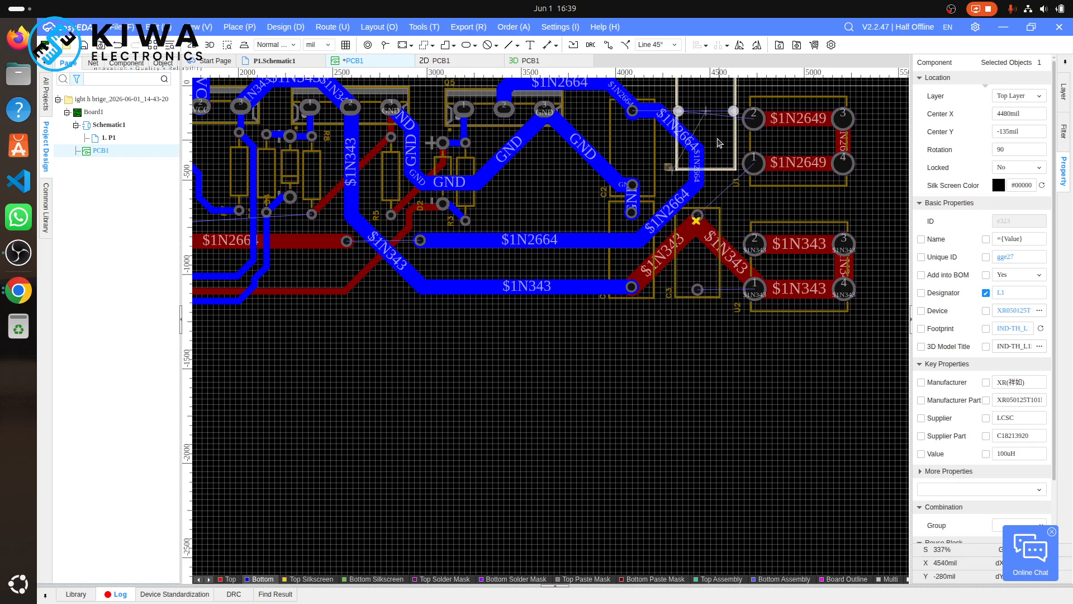
pyautogui.moveTo(719, 143); pyautogui.dragTo(711, 174)
pyautogui.click(714, 274)
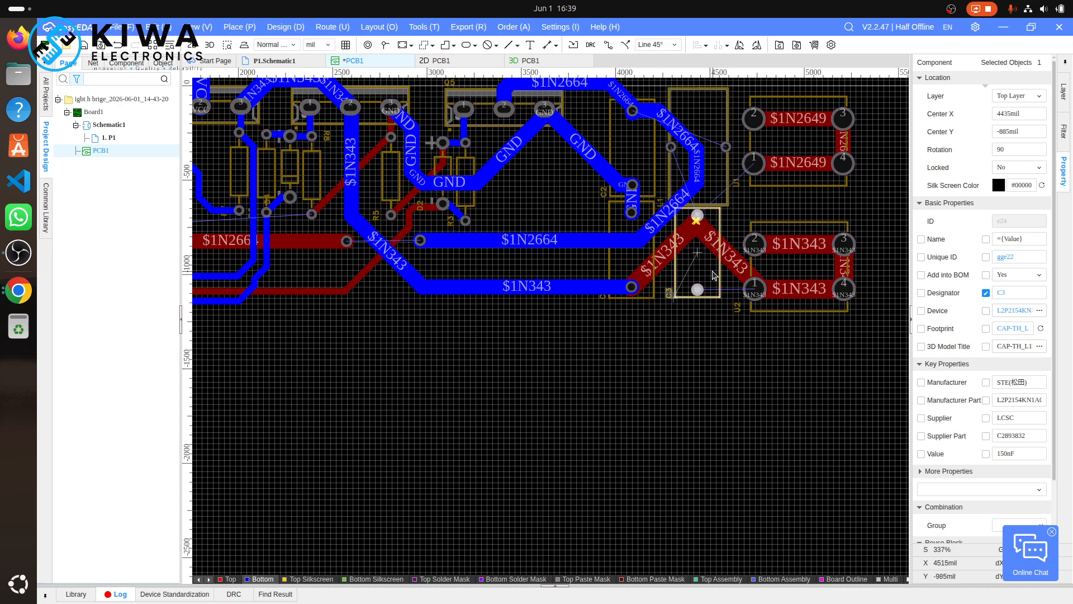
pyautogui.moveTo(713, 277); pyautogui.dragTo(714, 291)
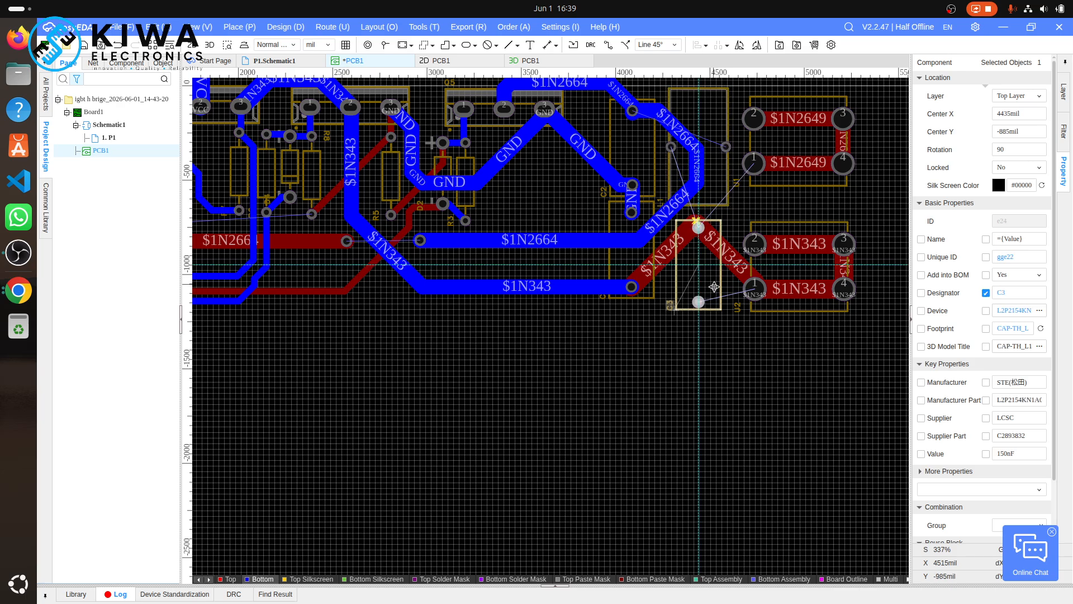
# - Delete the top-layer $1N343 tracks crossing C3 toward U2 and the bottom-layer $1N2664 track running through L1
pyautogui.click(665, 253)
pyautogui.click(665, 253)
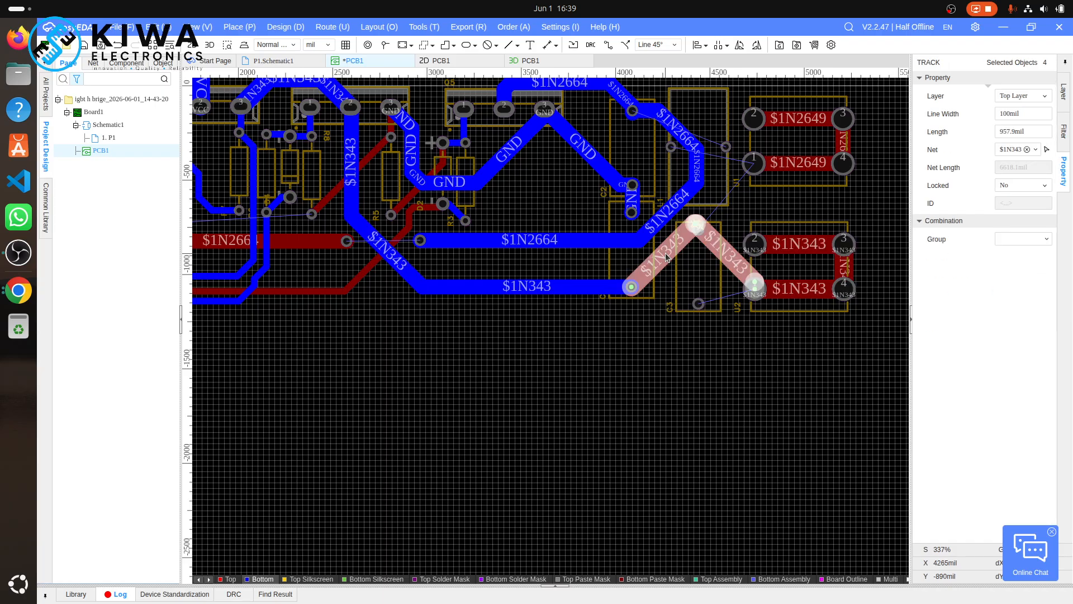
pyautogui.press('Delete')
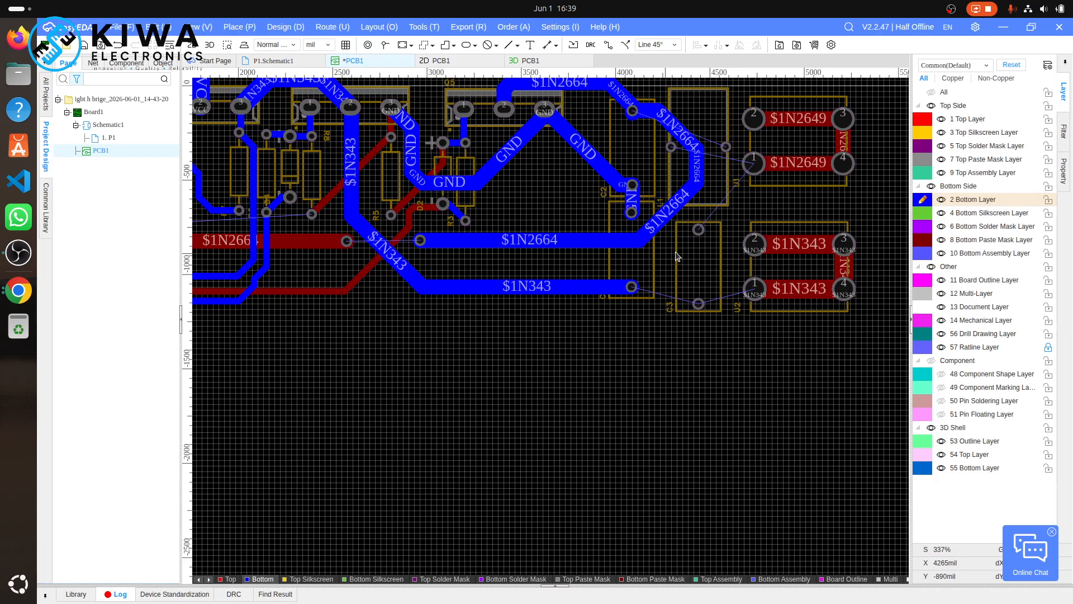
pyautogui.click(698, 169)
pyautogui.press('Delete')
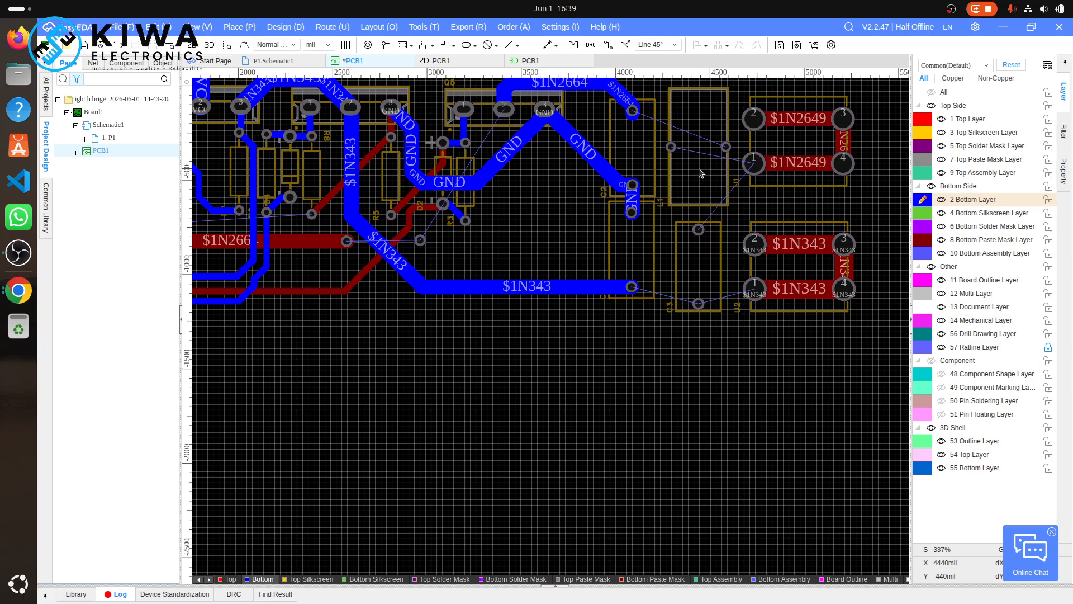
# - Rotate inductor L1 to 270° so its pads swap sides
pyautogui.click(701, 173)
pyautogui.hotkey('alt', 'v')
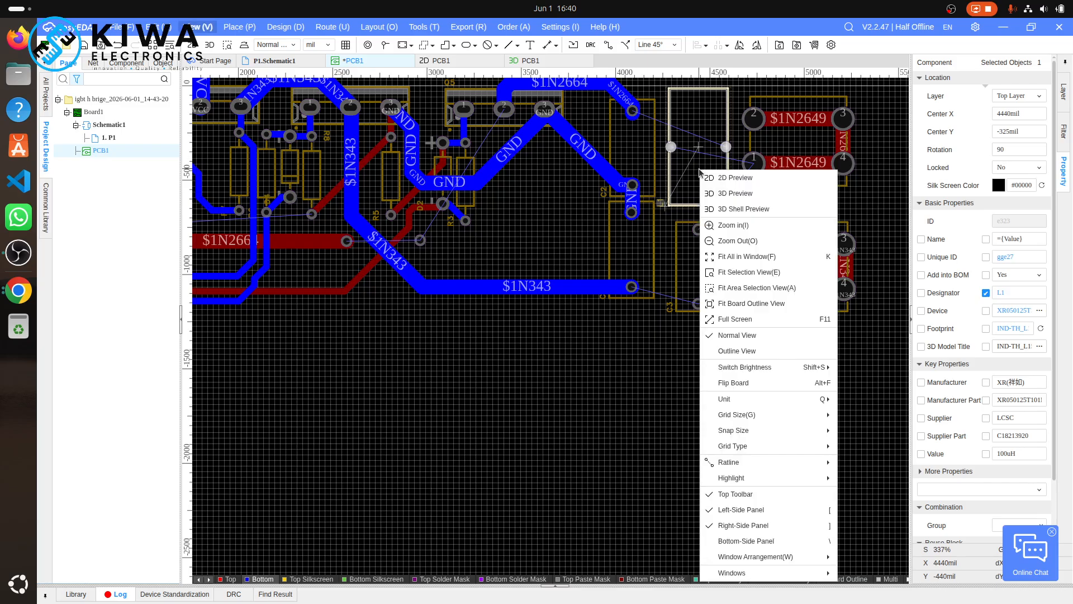
pyautogui.press('Escape')
pyautogui.press('space')
pyautogui.press('space')
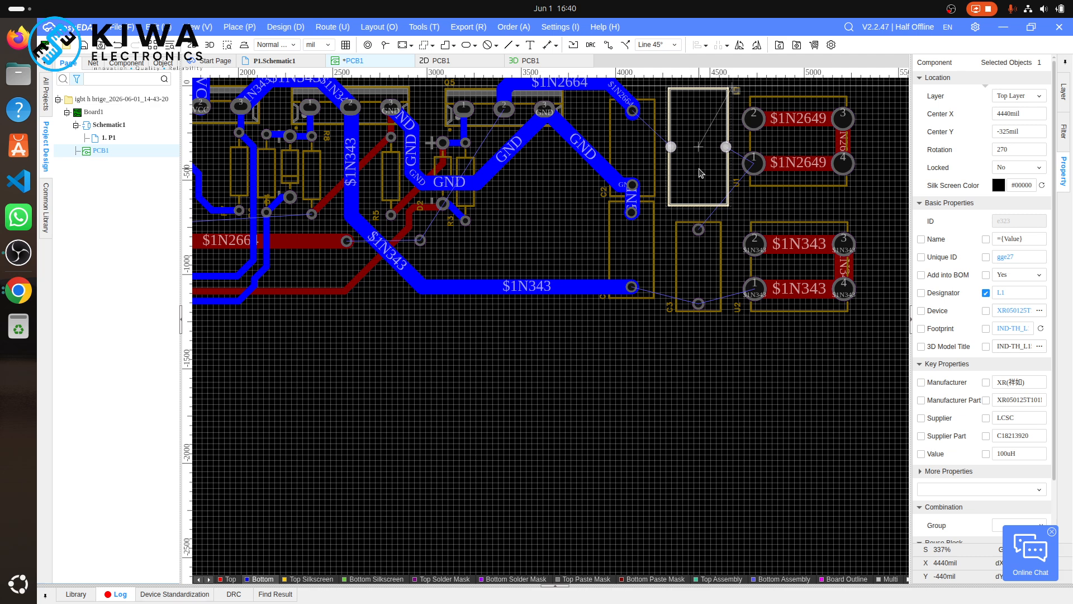
# - Route 100 mil bottom-layer tracks from C2 pad 2 to L1 pad 1, and from L1's other pad through U1 pad 1 to C3's upper pad
pyautogui.click(632, 111)
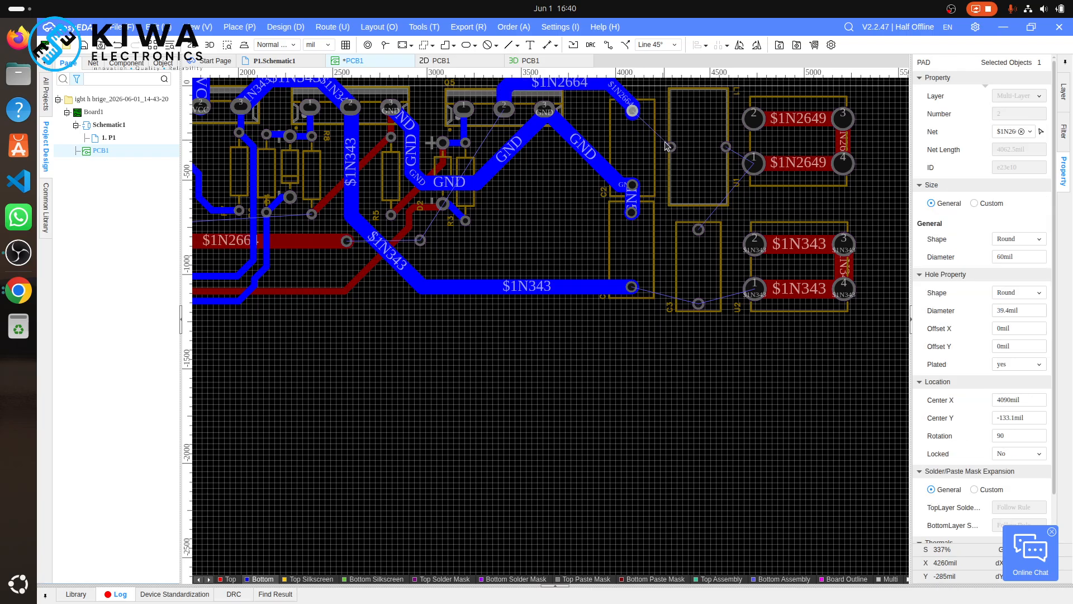
pyautogui.press('w')
pyautogui.click(670, 146)
pyautogui.click(636, 114)
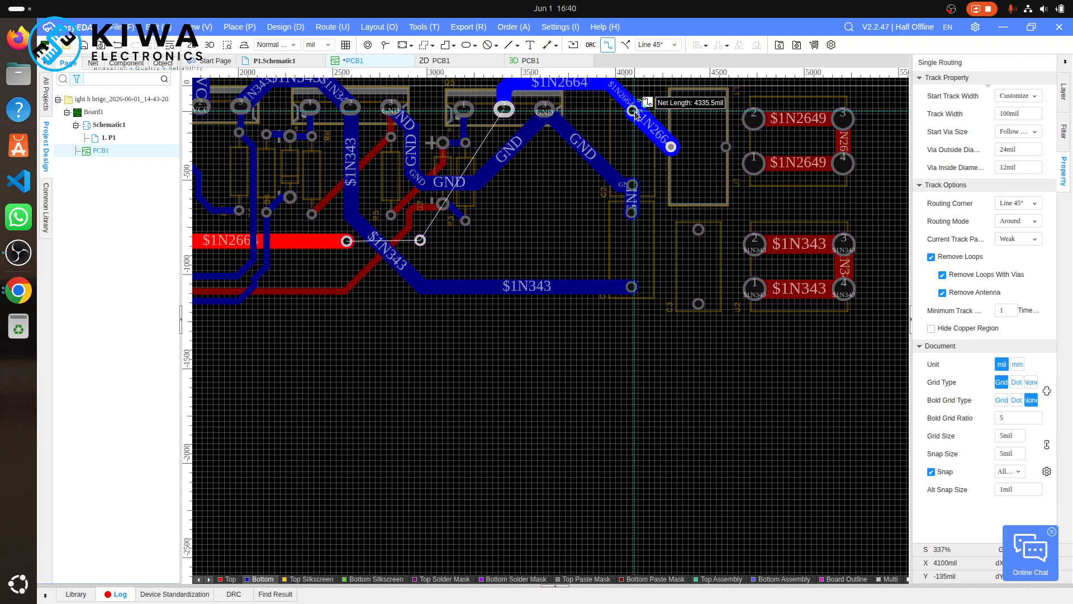
pyautogui.click(728, 150)
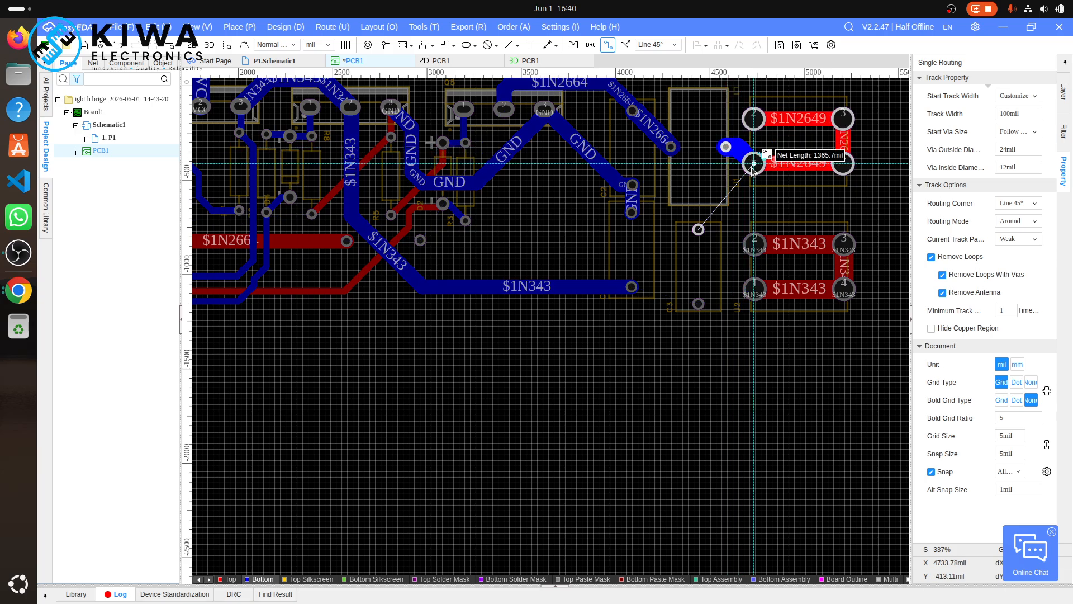
pyautogui.click(699, 229)
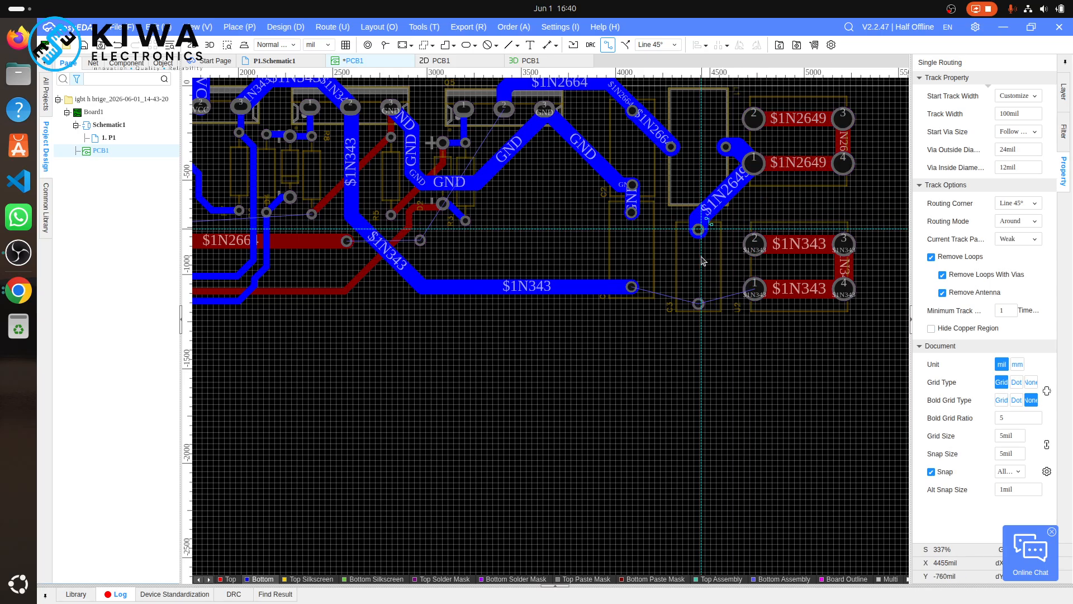
# - Route $1N343 from the capacitor below C2 through C3's lower pad to U2 pad 1, and $1N2664 from its via to L1 pad 1
pyautogui.click(632, 288)
pyautogui.click(698, 303)
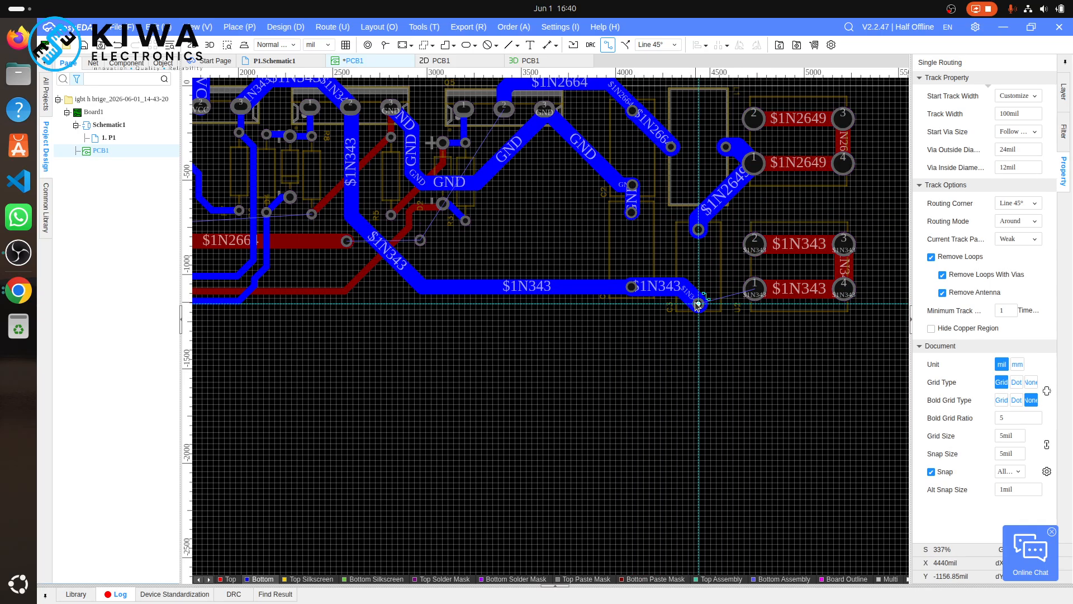
pyautogui.click(755, 289)
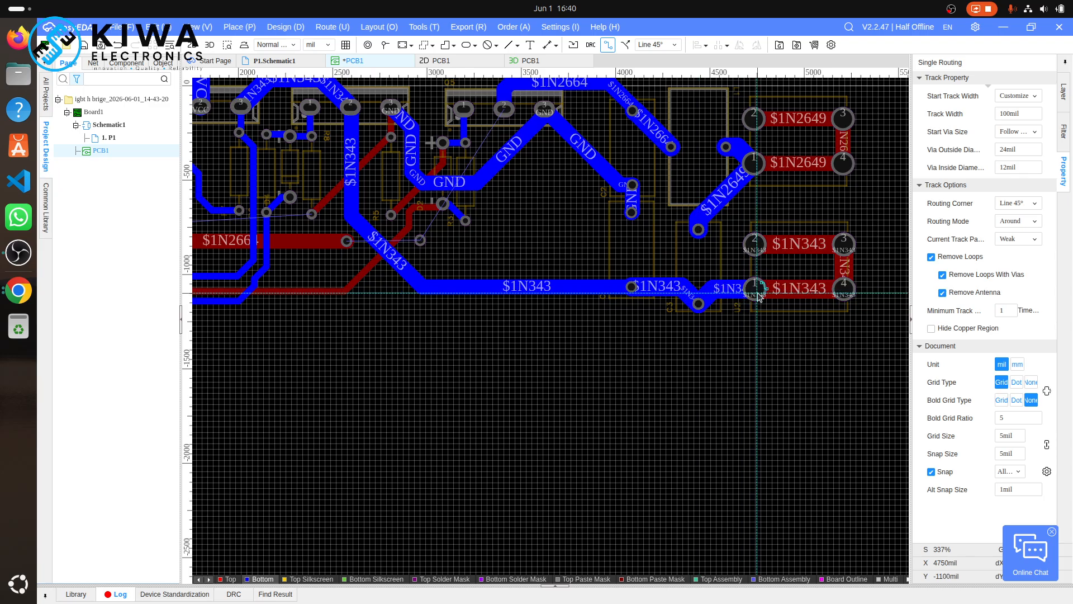
pyautogui.click(419, 241)
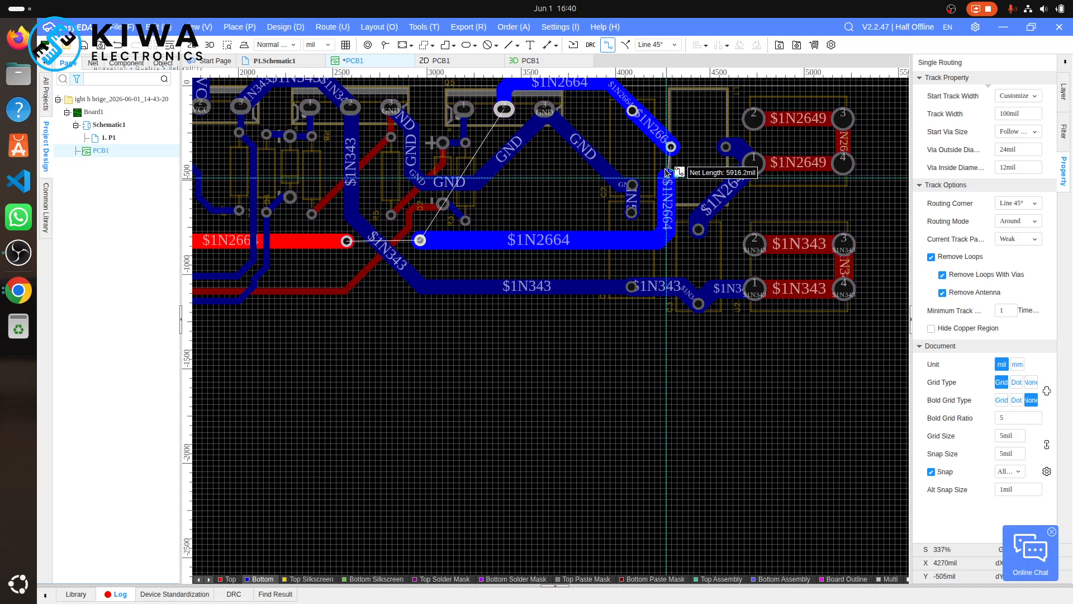
pyautogui.click(671, 147)
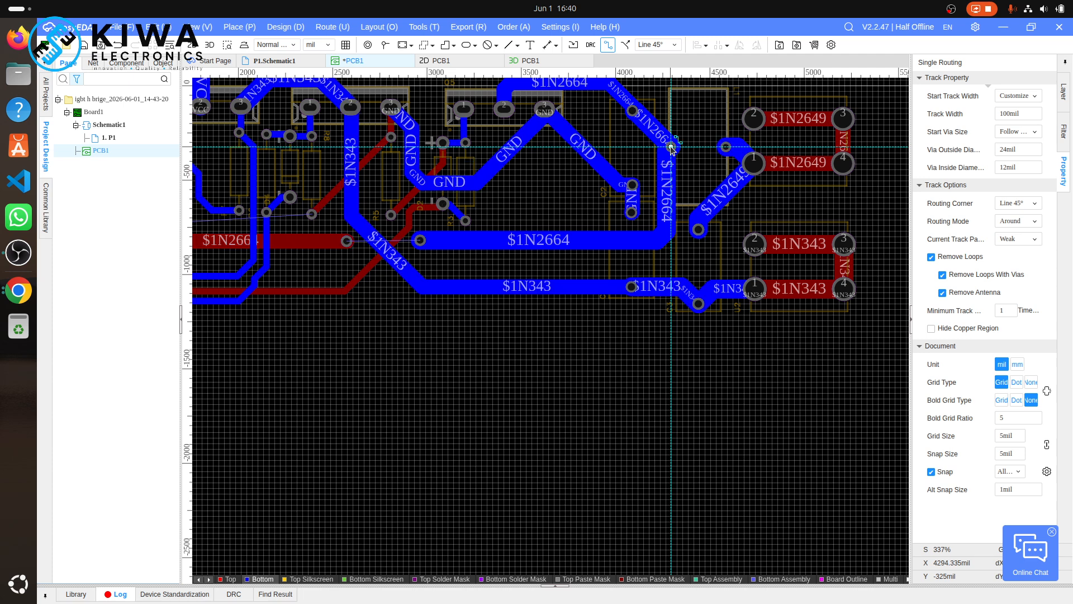
pyautogui.scroll(5, 662, 138)
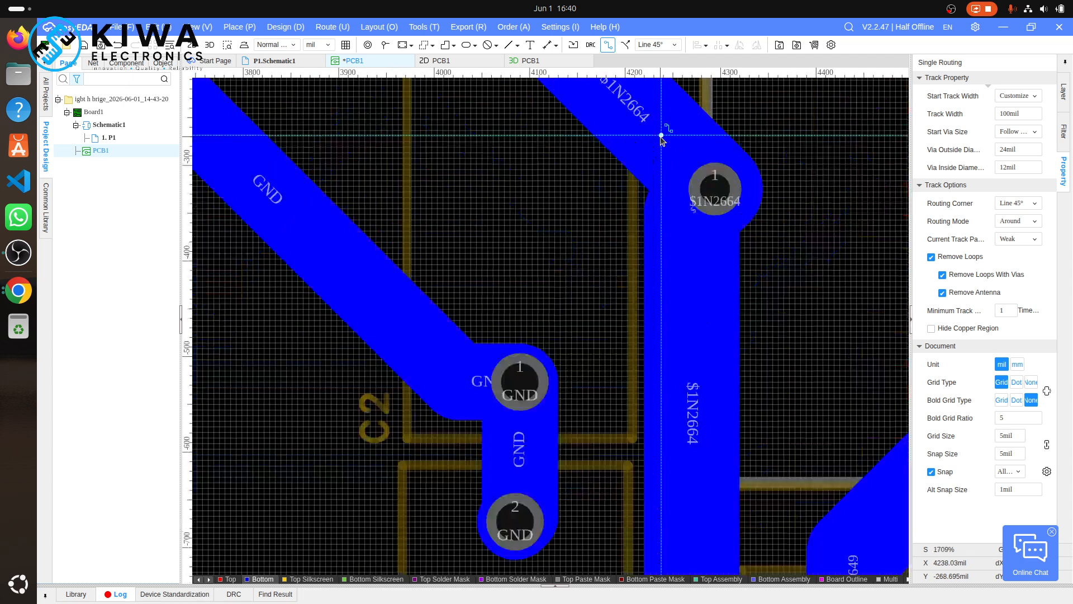
pyautogui.click(661, 137)
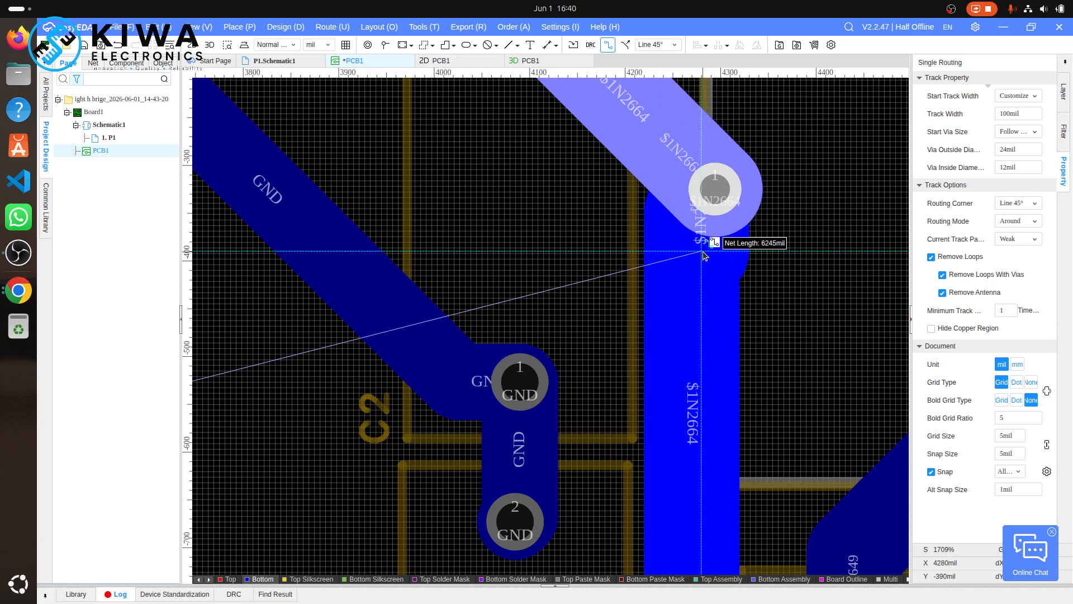
pyautogui.click(698, 271)
pyautogui.click(698, 270)
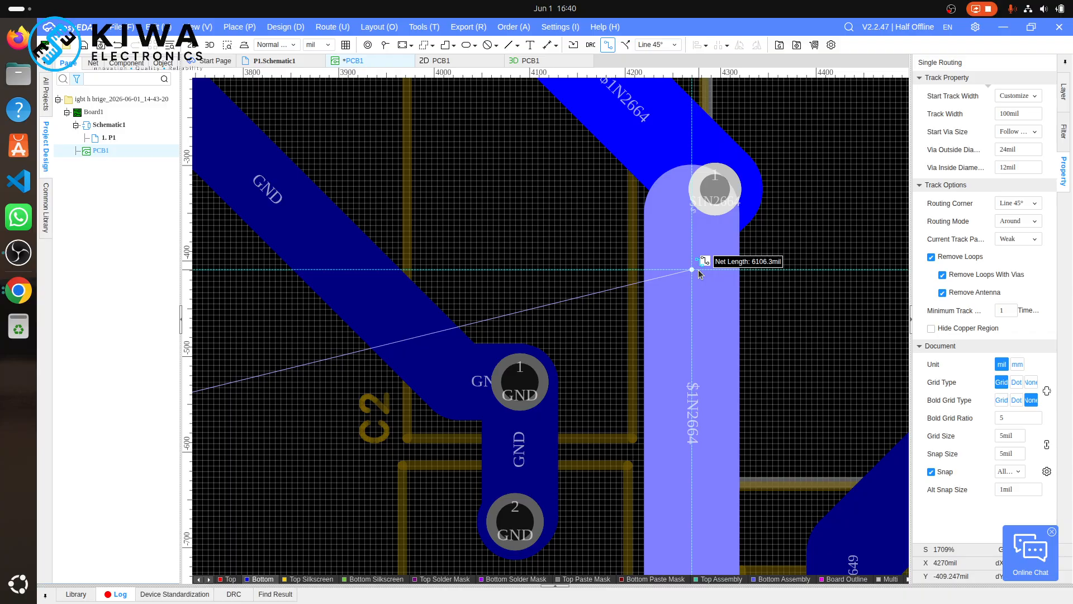
pyautogui.press('Right')
pyautogui.press('Right')
pyautogui.press('Right')
pyautogui.press('Escape')
pyautogui.press('Escape')
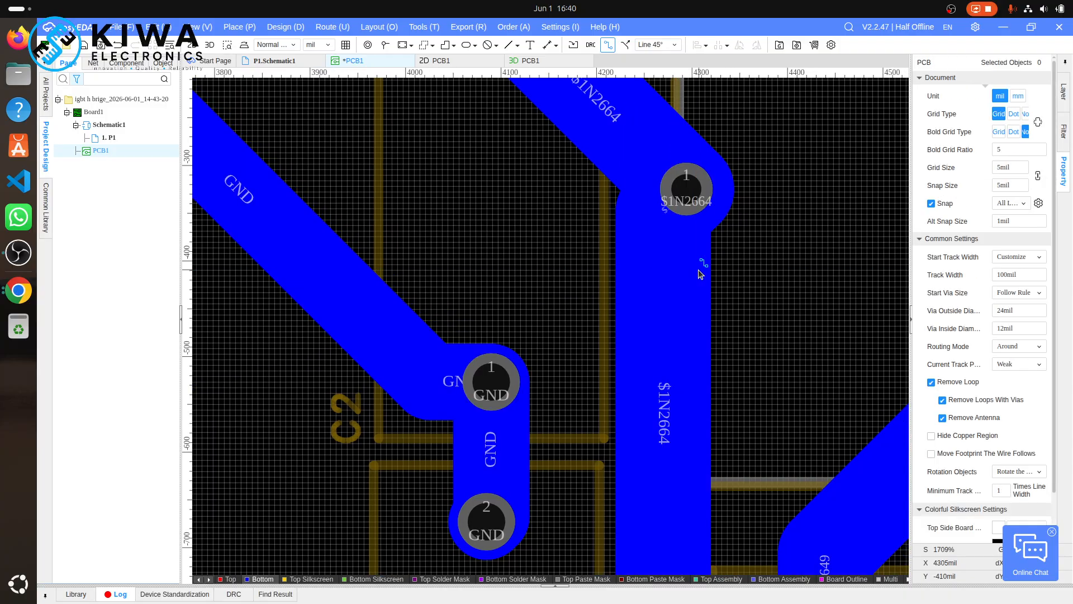
# - Shift the vertical $1N2664 track 15 mil toward the centre of L1 pad 1 and remove the leftover short segment at the pad
pyautogui.click(699, 270)
pyautogui.press('Right')
pyautogui.press('Right')
pyautogui.press('Right')
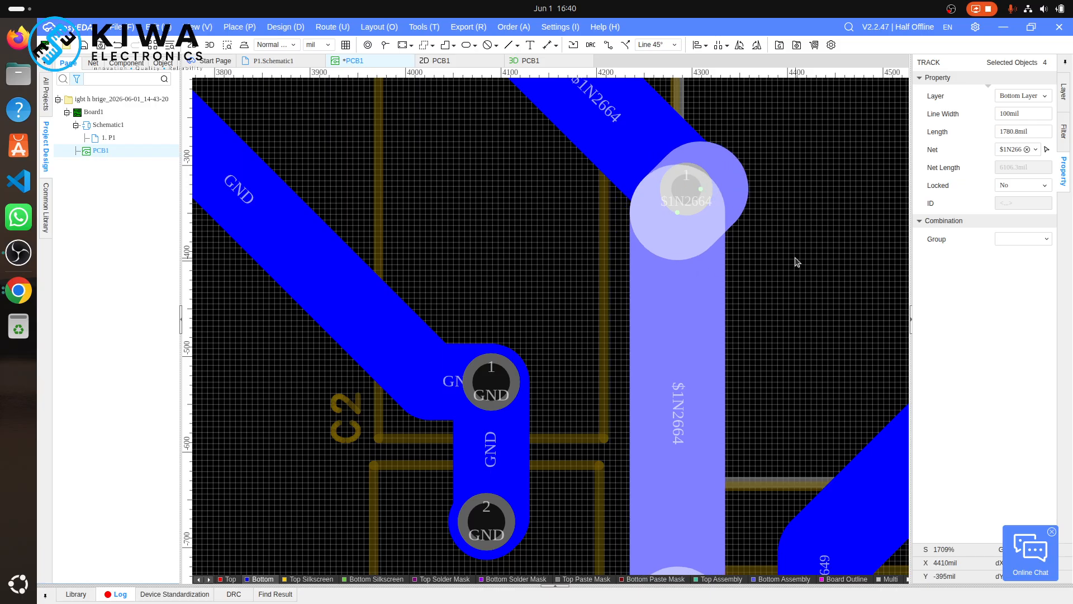
pyautogui.click(827, 184)
pyautogui.click(729, 194)
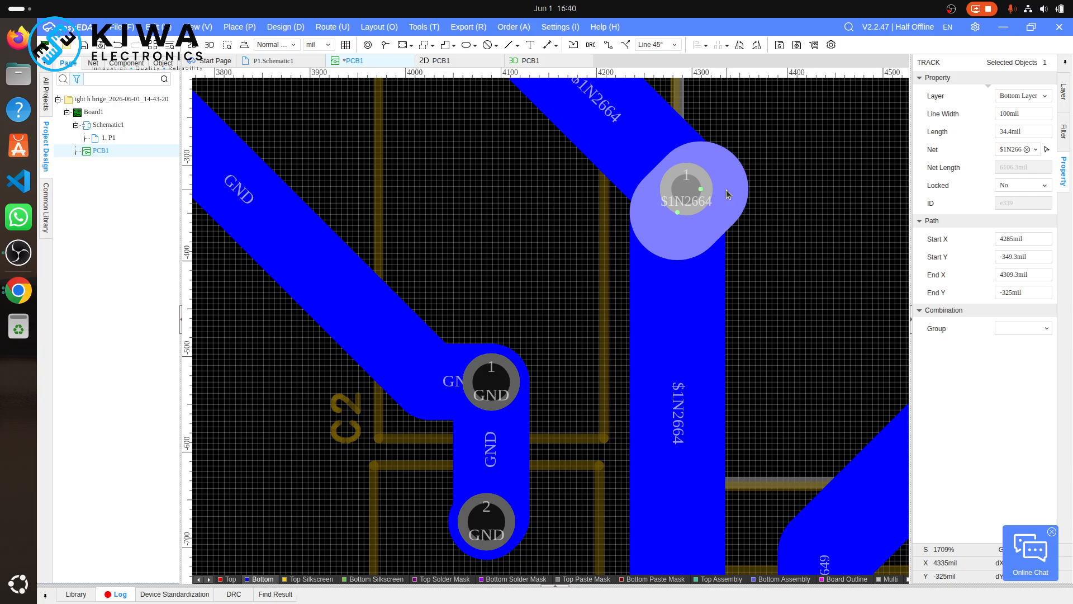
pyautogui.press('Escape')
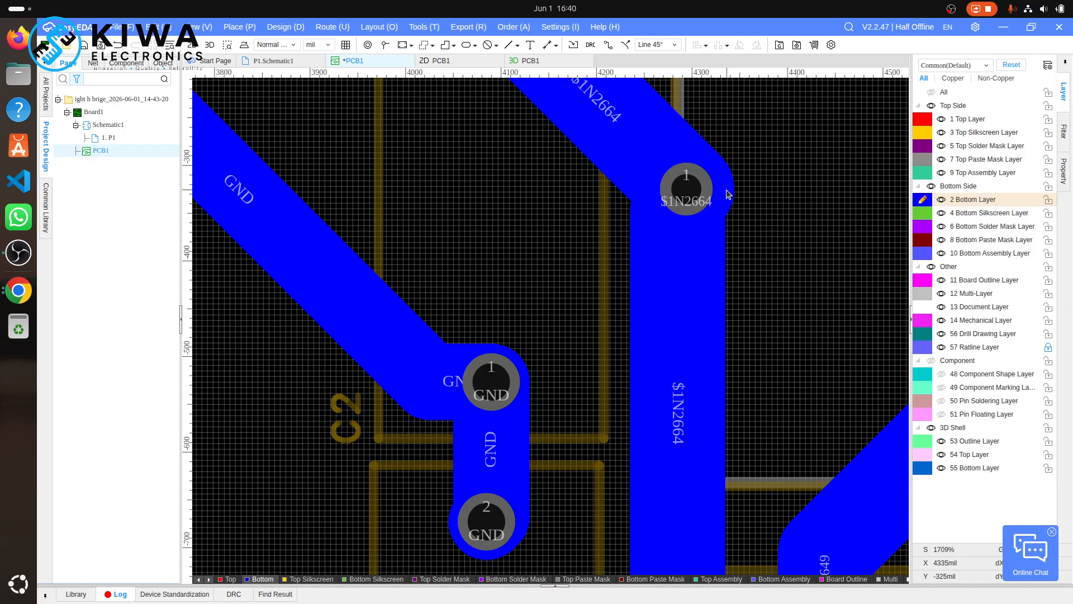
# - Nudge the vertical $1N2664 track beside C2 about 15 mil right and 15 mil up over L1 pad 1
pyautogui.click(702, 280)
pyautogui.press('Right')
pyautogui.press('Right')
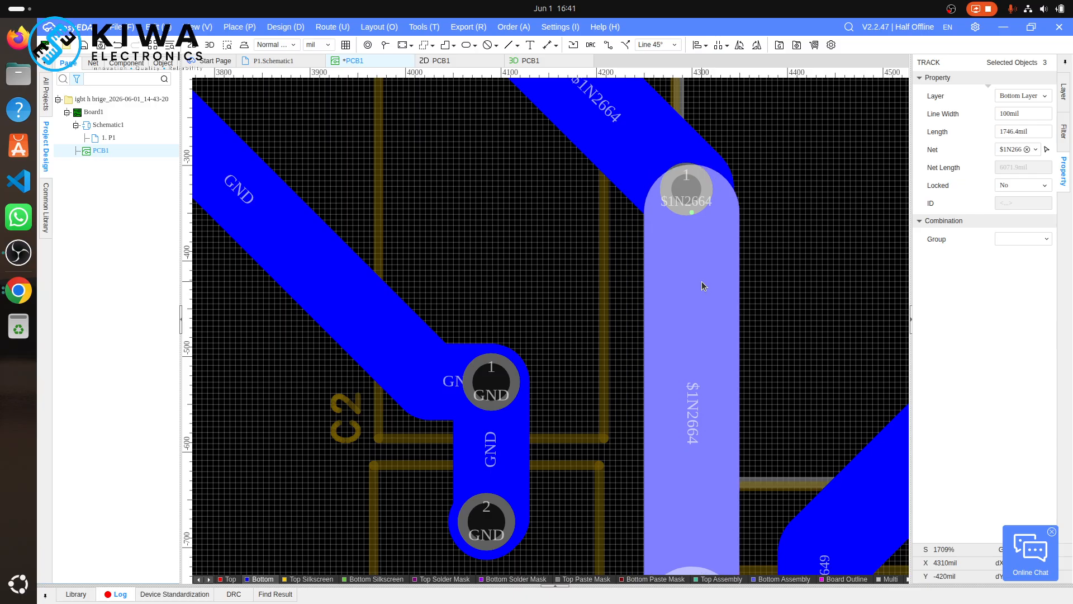
pyautogui.press('Up')
pyautogui.press('Up')
pyautogui.press('Up')
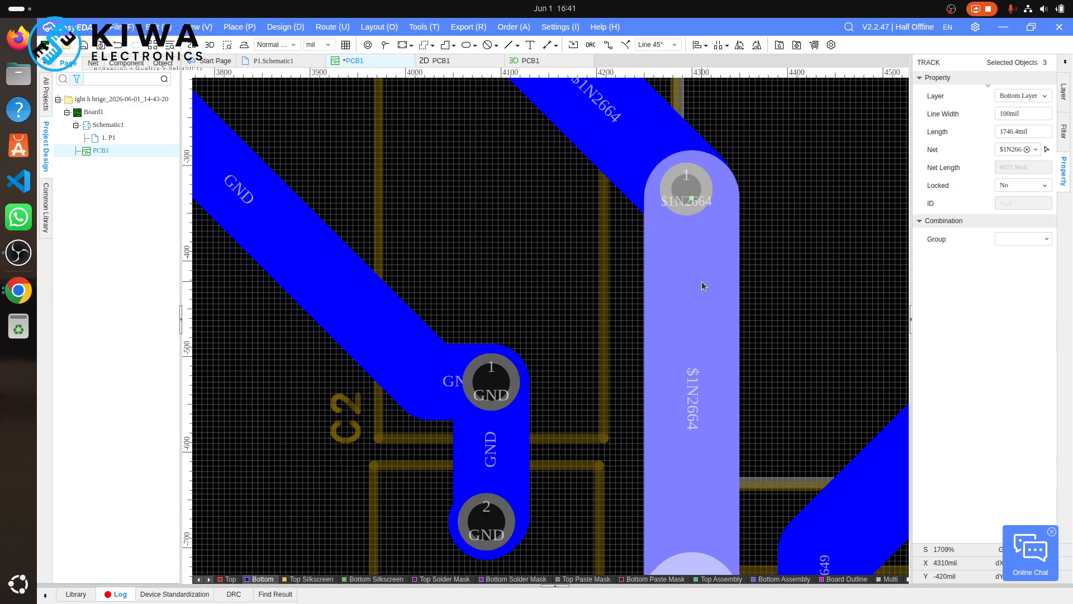
pyautogui.click(839, 297)
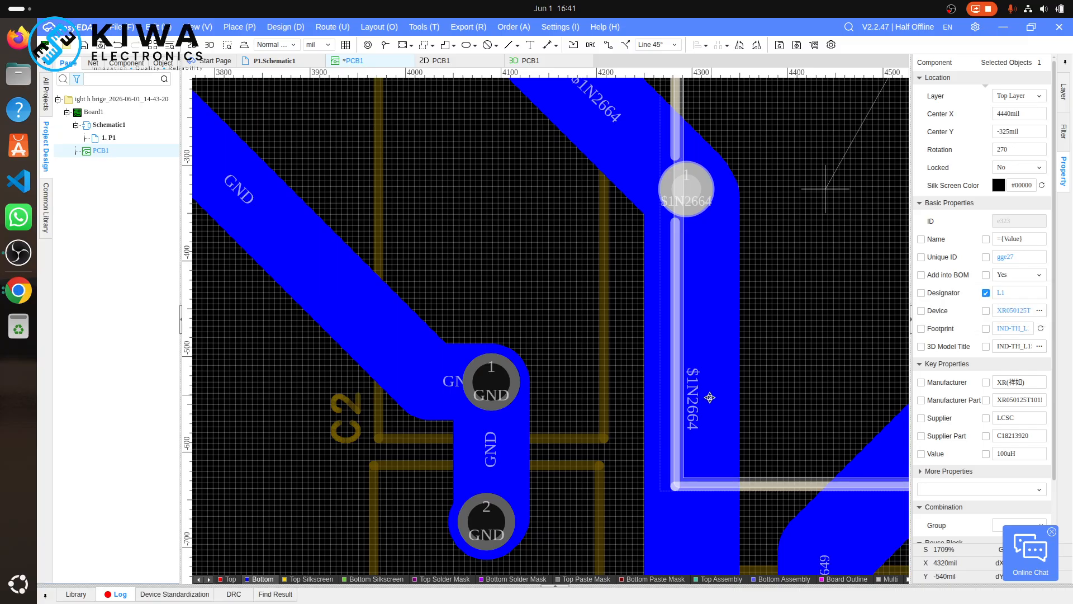
# - Shift the end of the long bottom-layer $1N2664 track at its through-hole pad and delete the leftover short diagonal segment there
pyautogui.scroll(4, 609, 421)
pyautogui.scroll(-10, 609, 421)
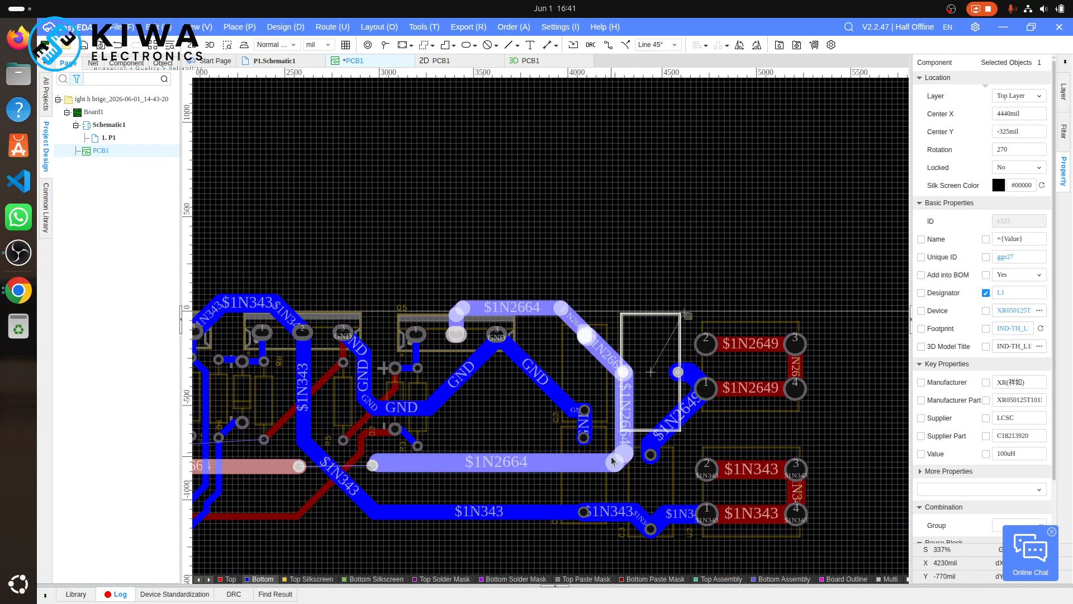
pyautogui.click(372, 466)
pyautogui.scroll(10, 372, 468)
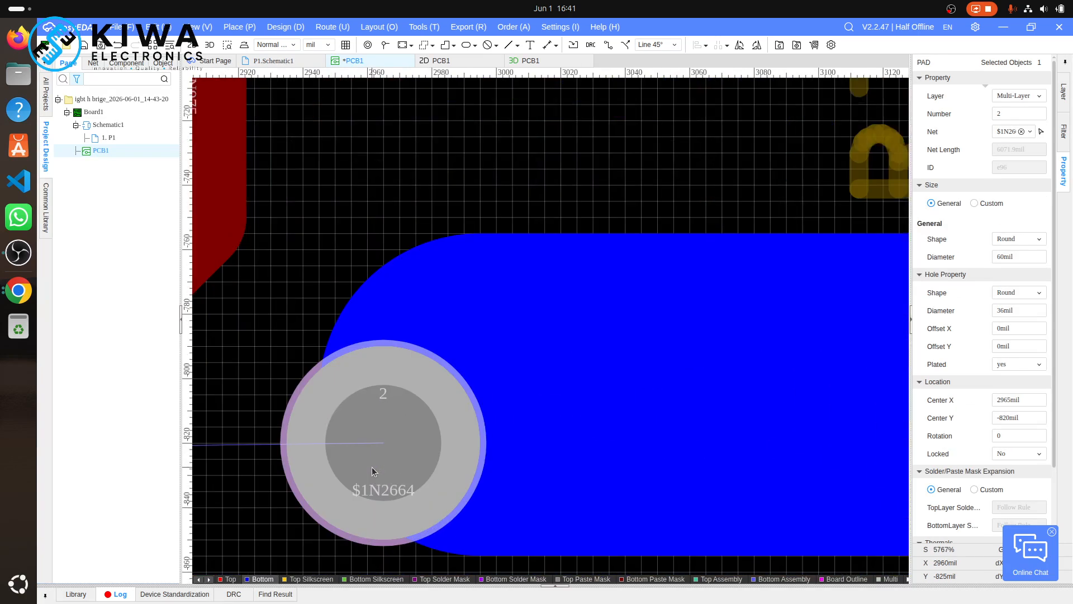
pyautogui.click(439, 305)
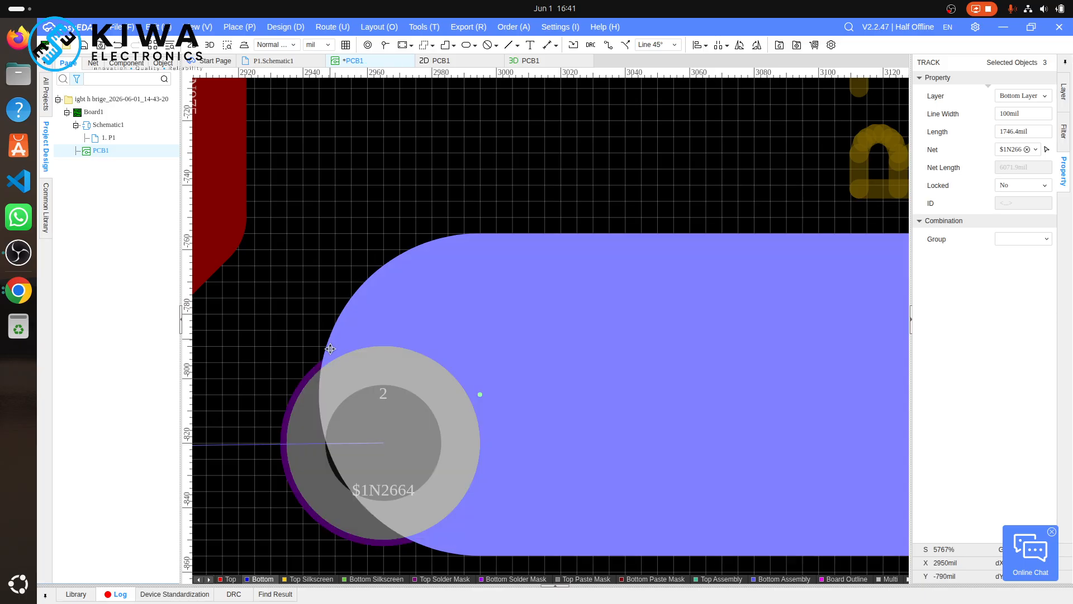
pyautogui.moveTo(323, 361); pyautogui.dragTo(278, 390)
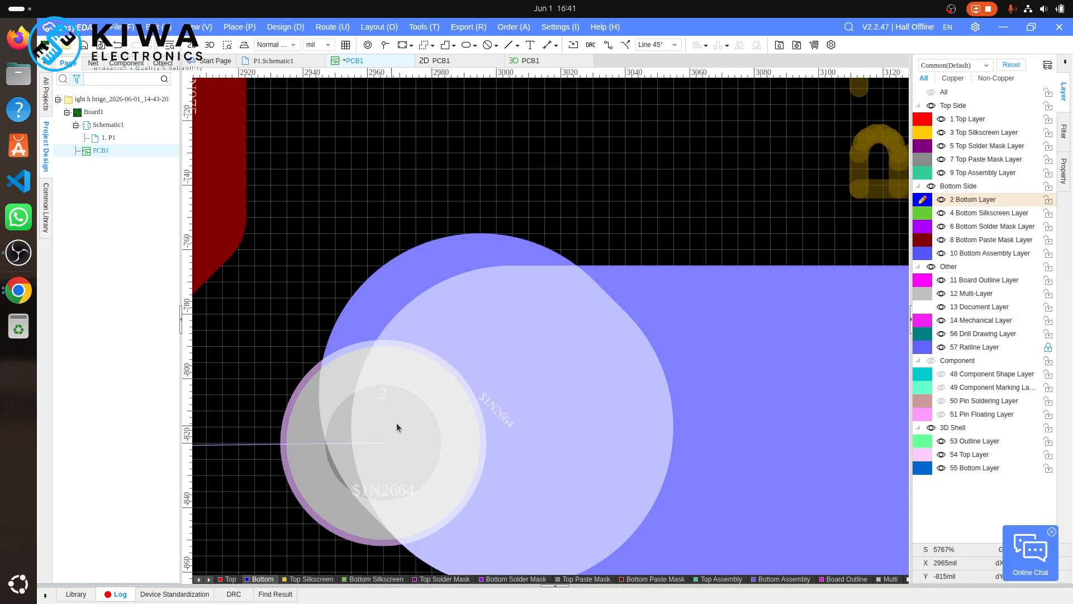
pyautogui.click(443, 420)
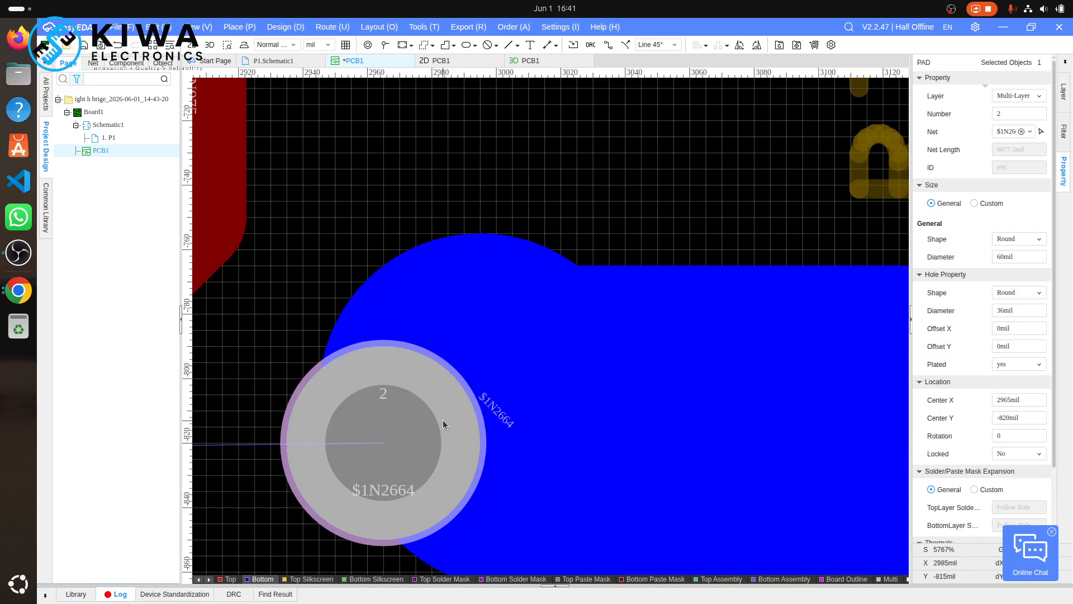
pyautogui.click(358, 306)
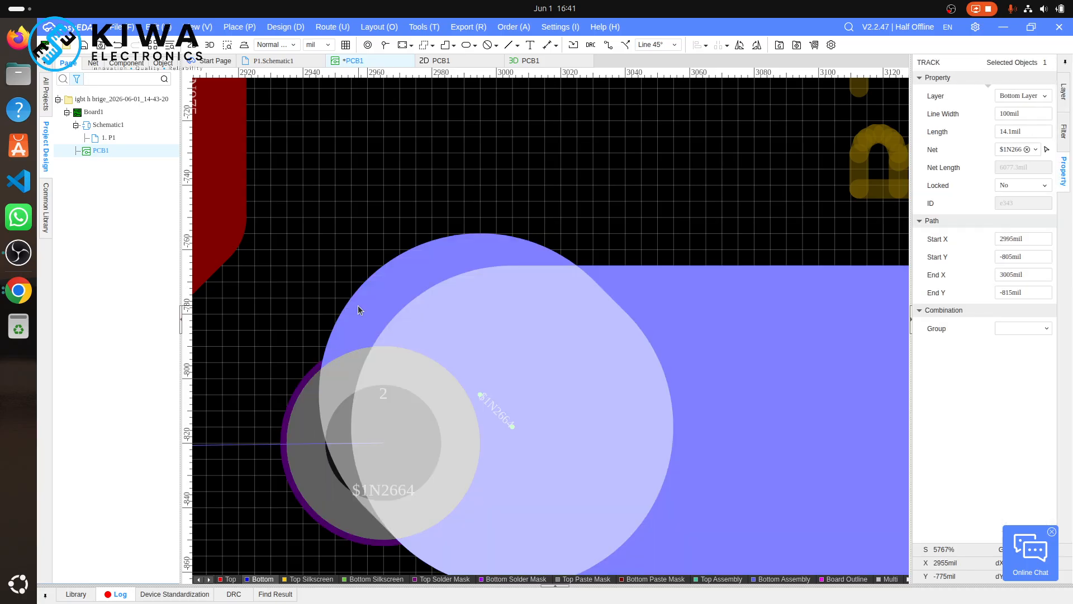
pyautogui.press('Delete')
pyautogui.hotkey('ctrl', 'z')
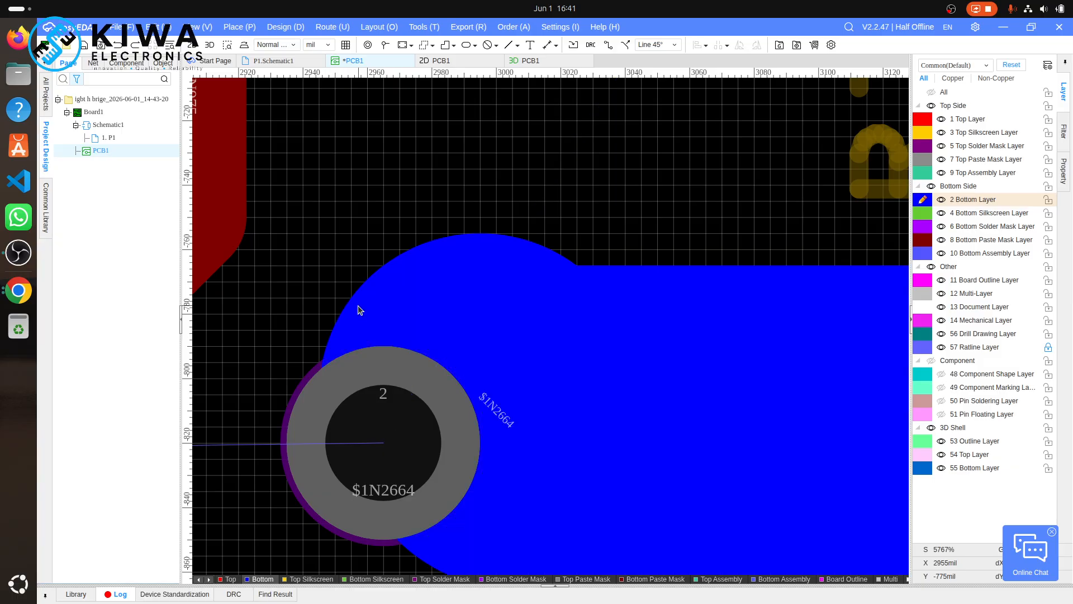
pyautogui.click(391, 304)
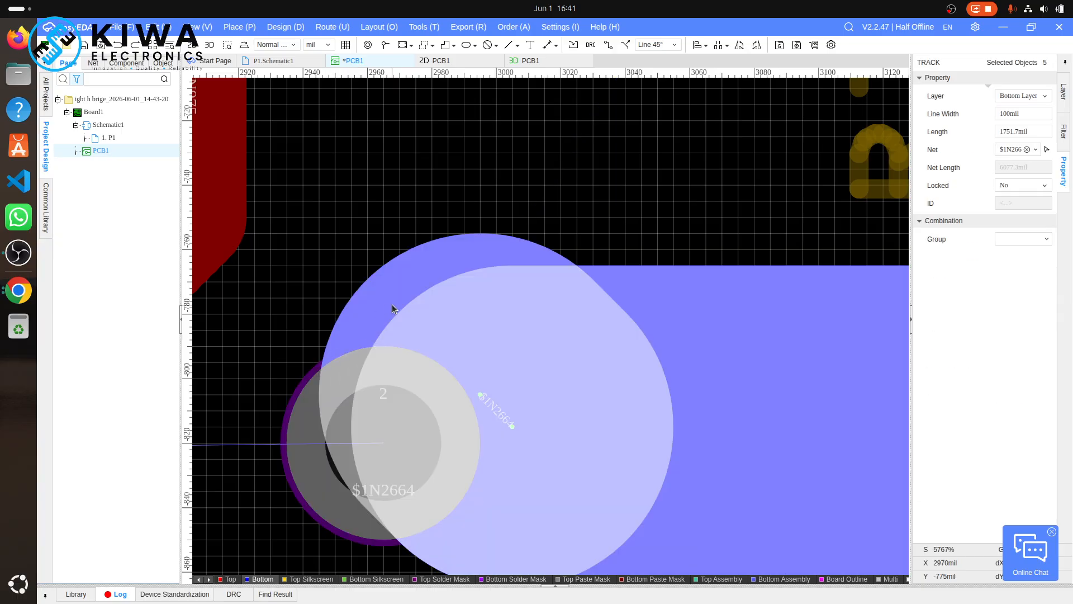
pyautogui.click(477, 242)
pyautogui.press('Delete')
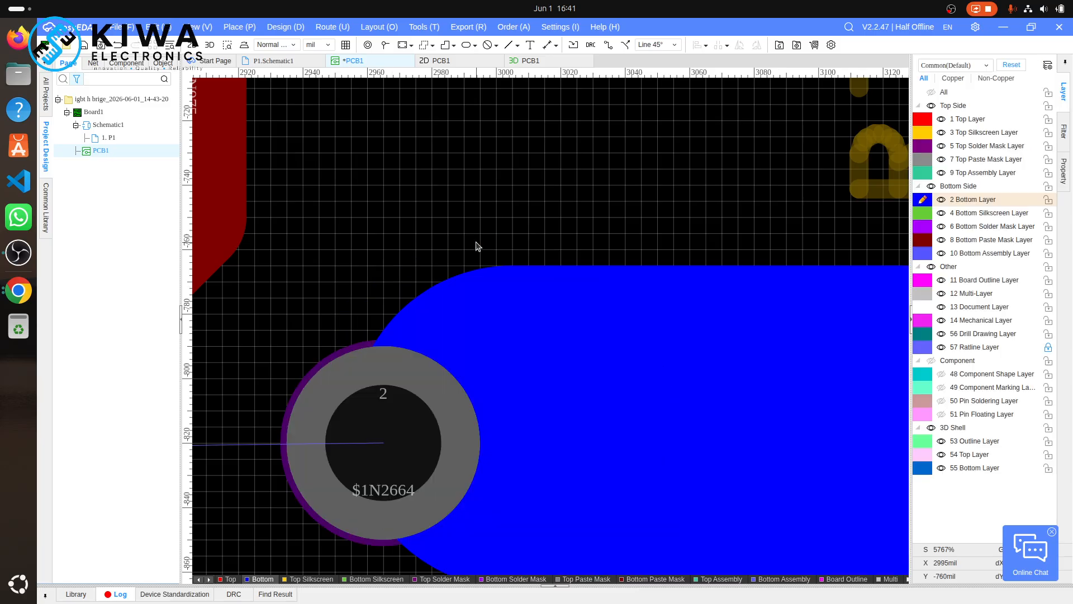
# - Move the $1N2664 through-hole pad onto the end of the bottom-layer track, centred at X 2995 mil, Y -815 mil
pyautogui.click(404, 414)
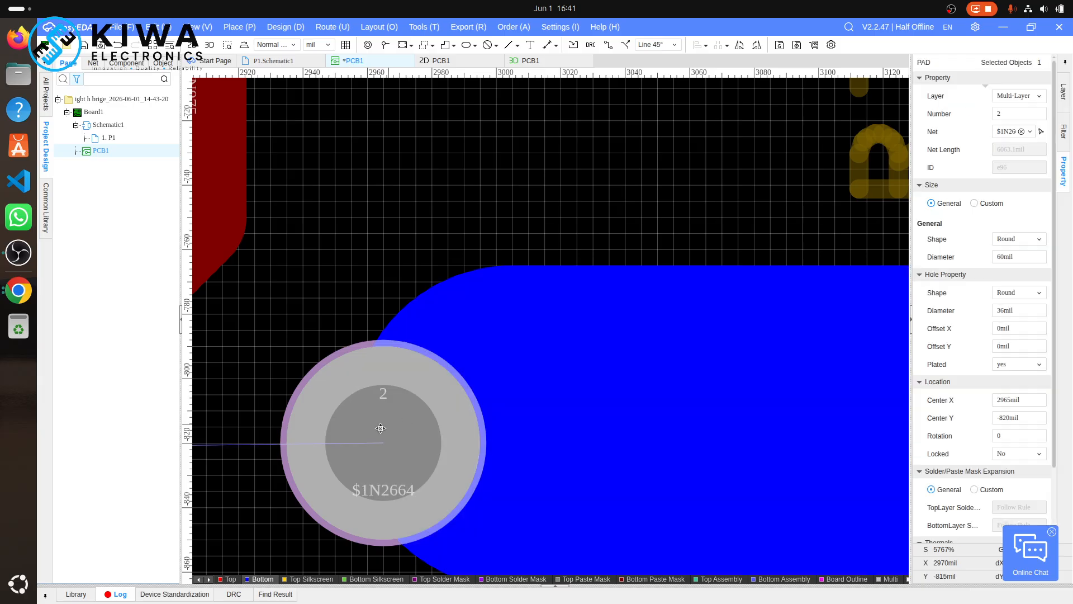
pyautogui.press('w')
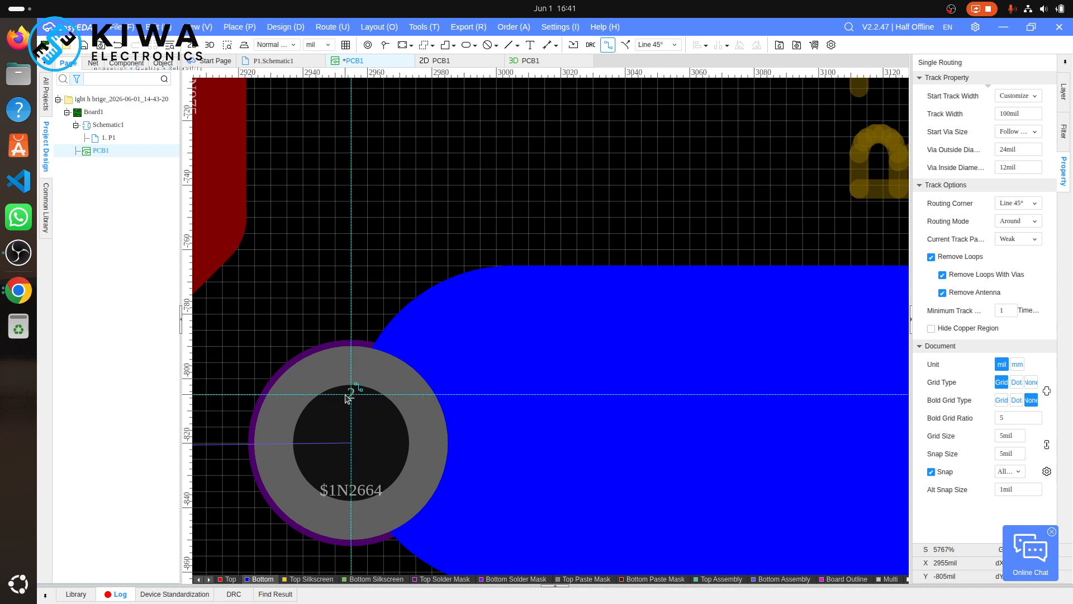
pyautogui.press('Escape')
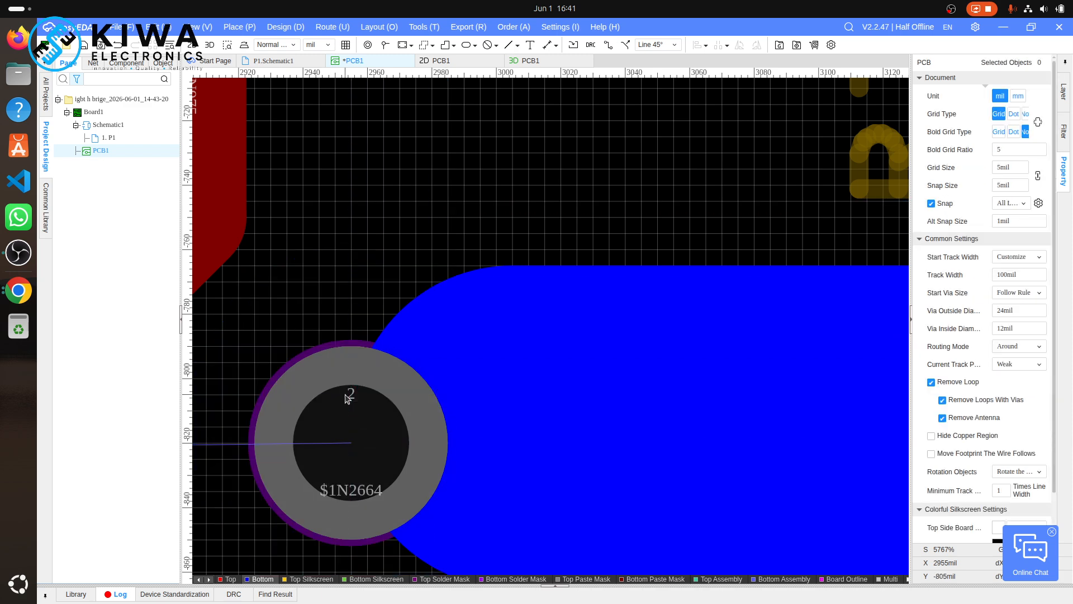
pyautogui.click(346, 398)
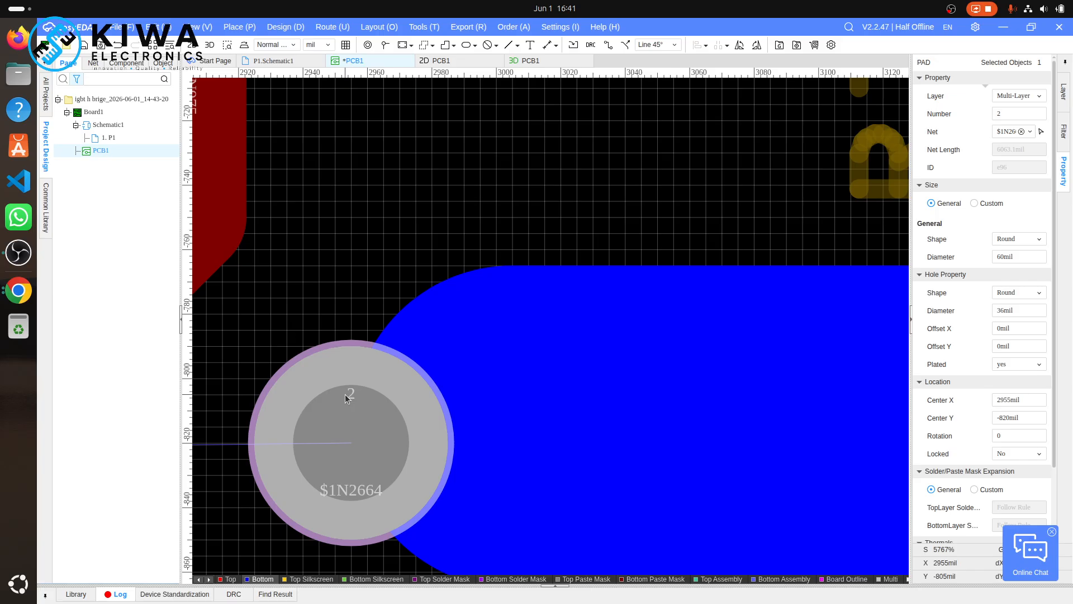
pyautogui.moveTo(345, 394); pyautogui.dragTo(473, 376)
pyautogui.scroll(-10, 473, 375)
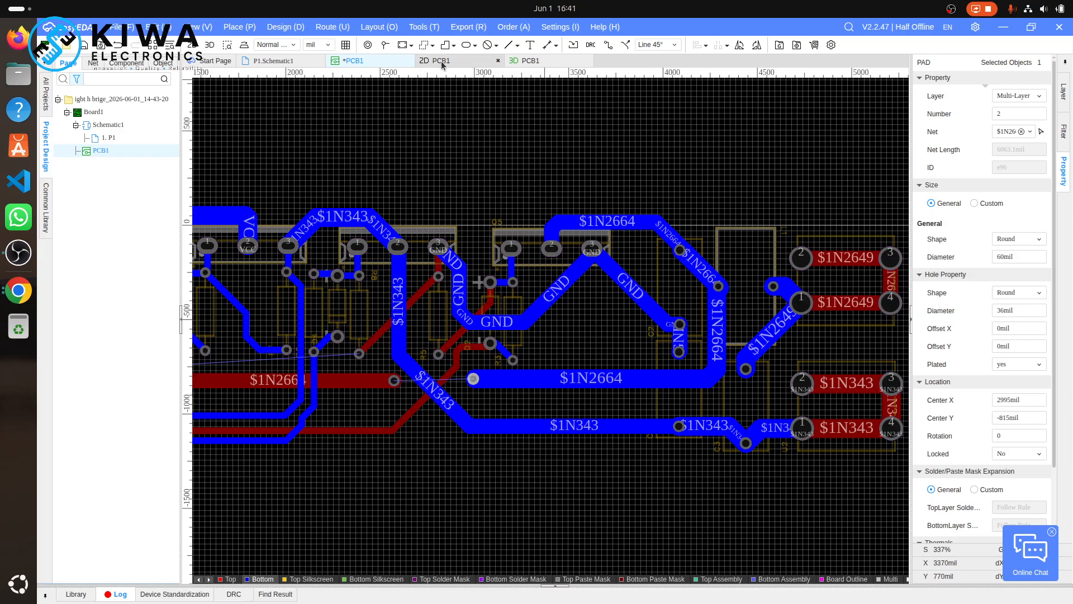
# - Inspect the board's top and underside in the 3D view and check the L1 output section of the schematic
pyautogui.click(210, 46)
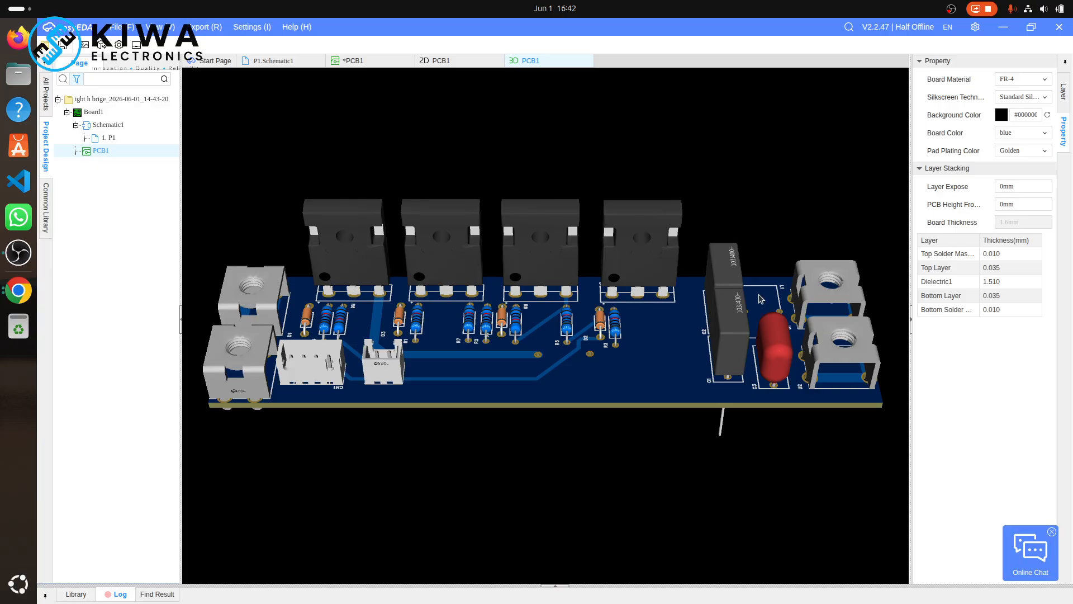
pyautogui.moveTo(794, 301); pyautogui.dragTo(637, 421)
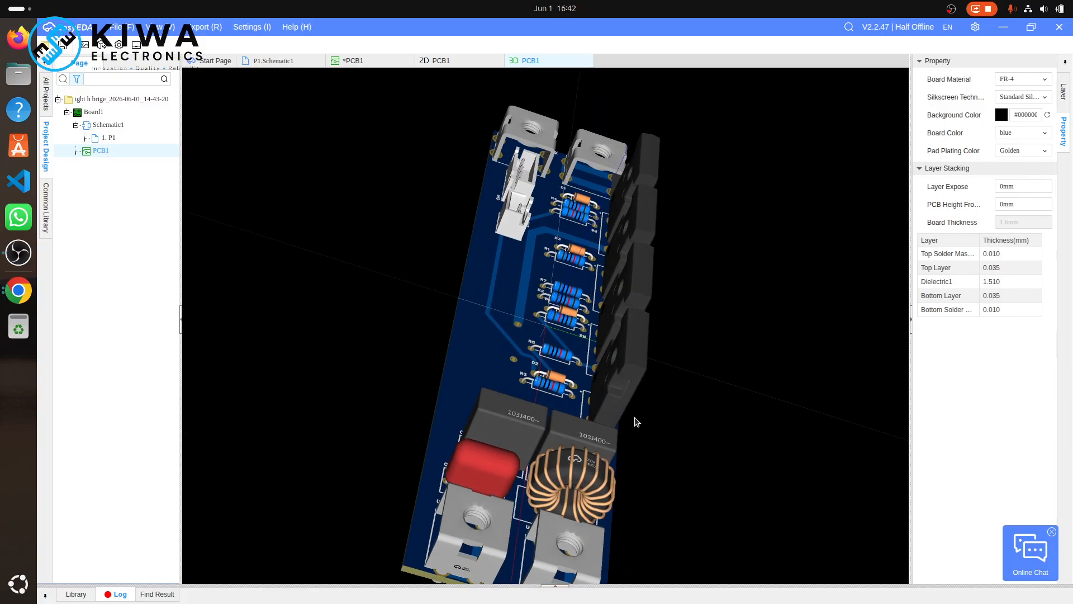
pyautogui.moveTo(556, 412); pyautogui.dragTo(585, 386)
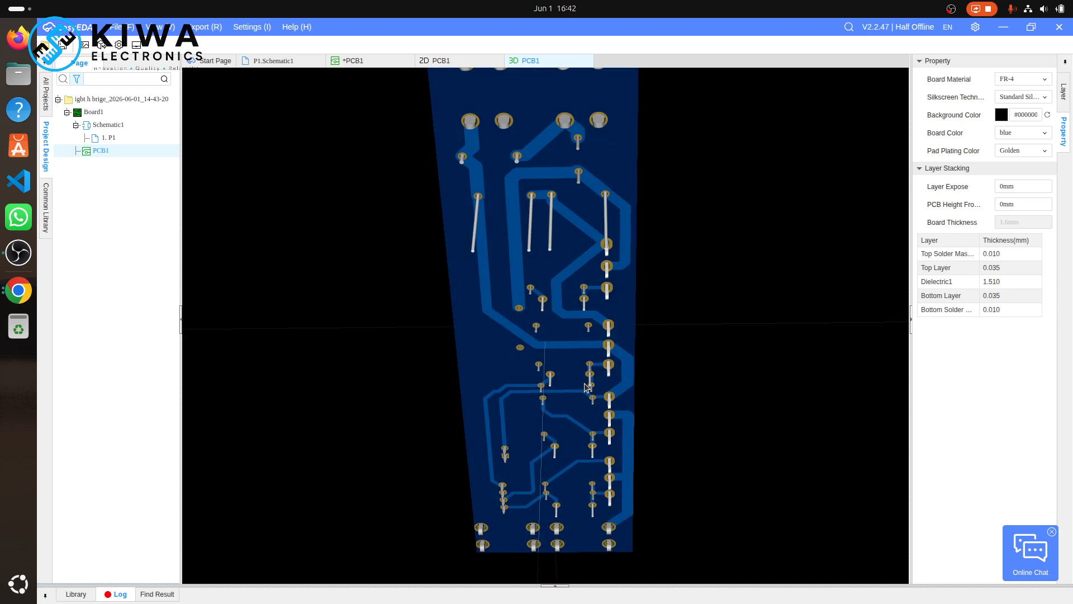
pyautogui.moveTo(586, 387); pyautogui.dragTo(231, 481)
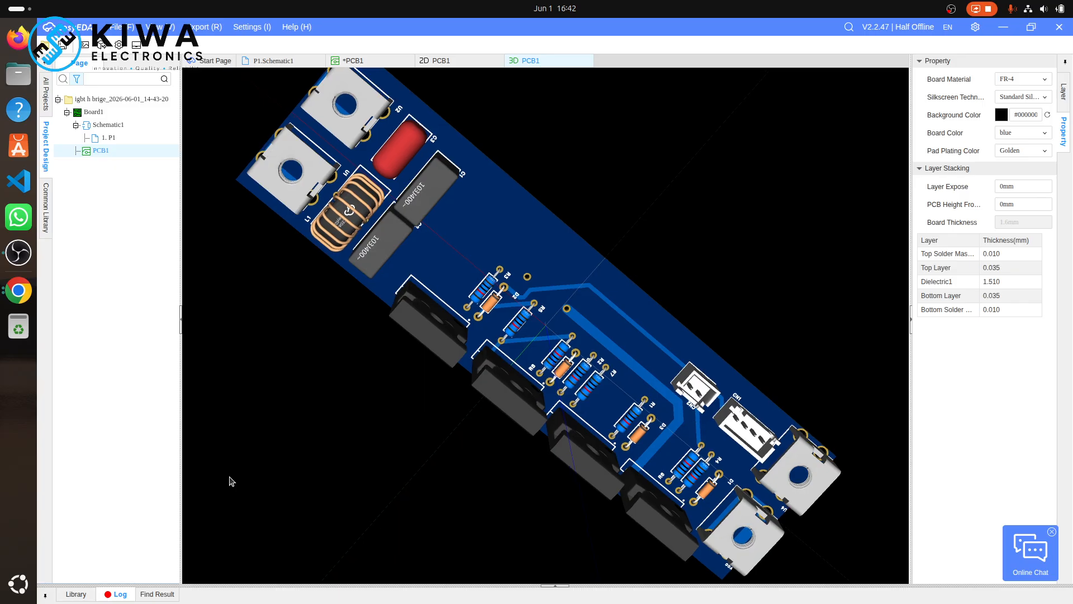
pyautogui.click(305, 62)
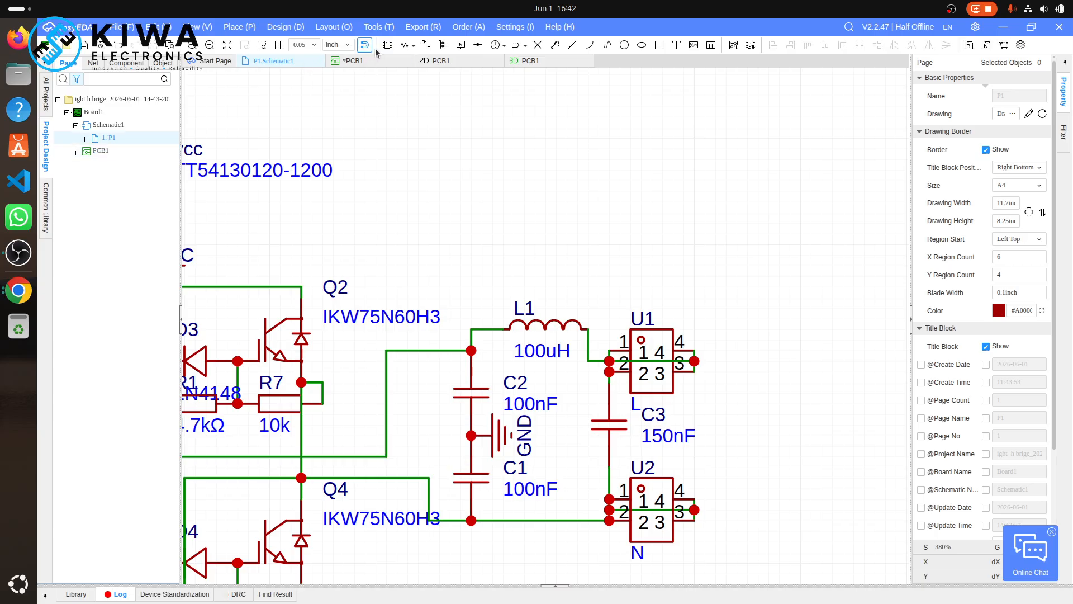
# - Route 100 mil top-layer GND tracks on the PCB from Q5's GND pad to C2 pad 1 and on to C1 pad 2
pyautogui.click(353, 60)
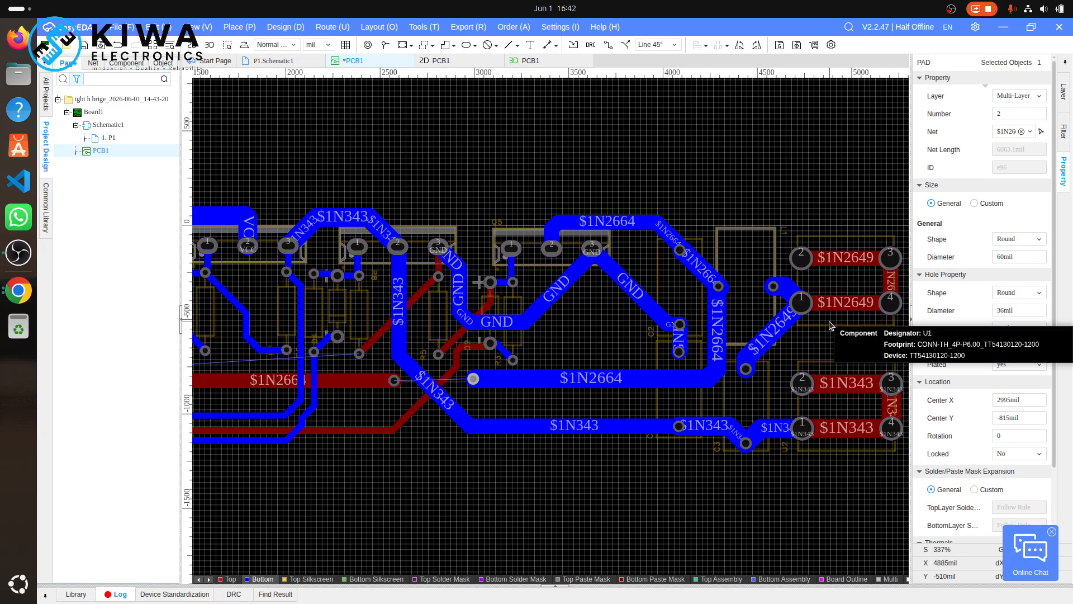
pyautogui.click(1064, 91)
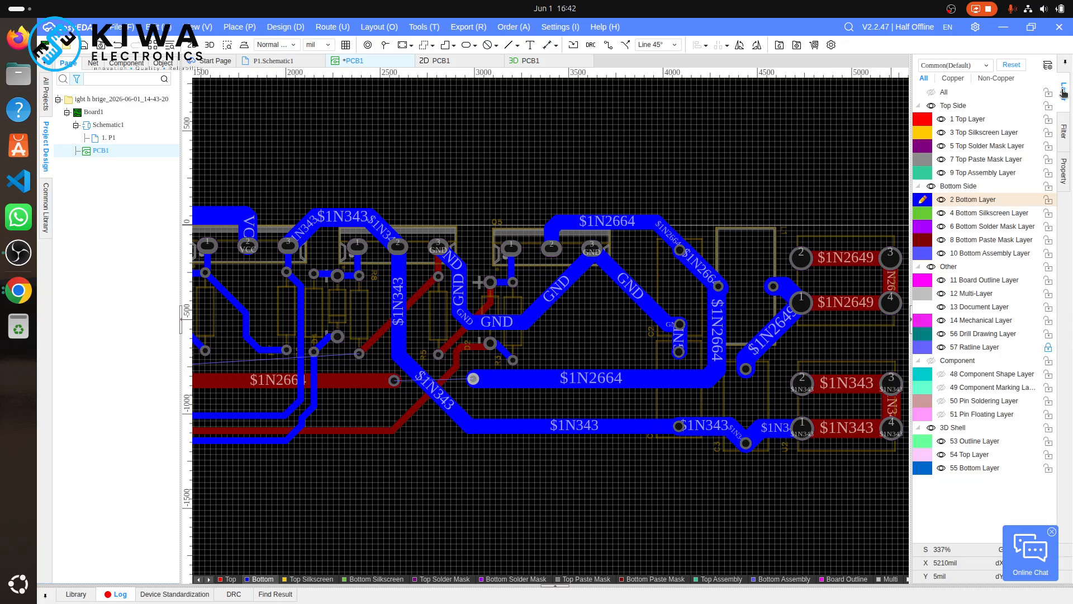
pyautogui.click(981, 121)
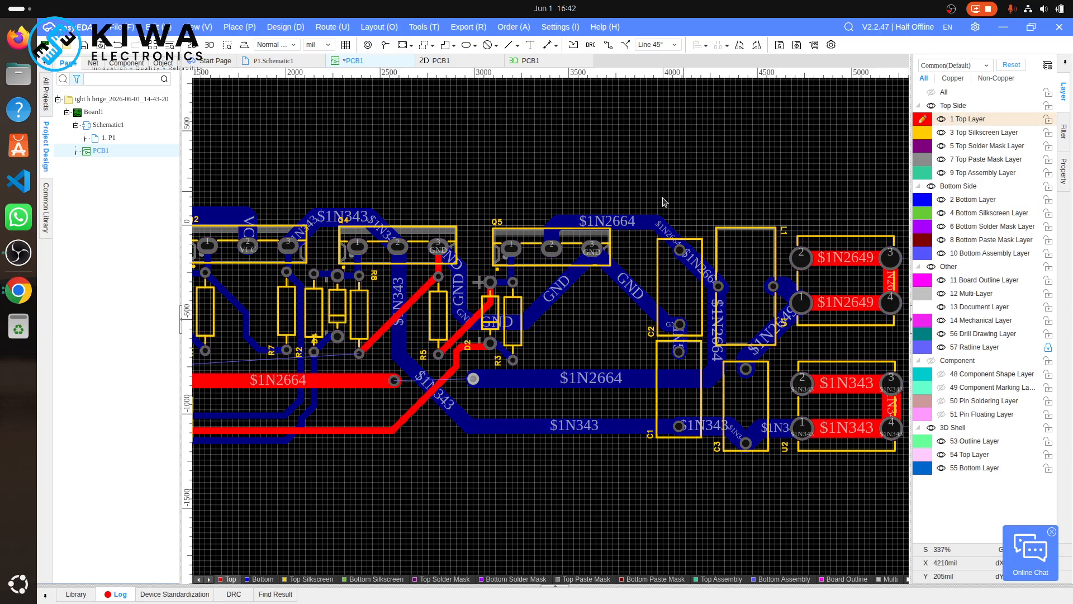
pyautogui.click(591, 250)
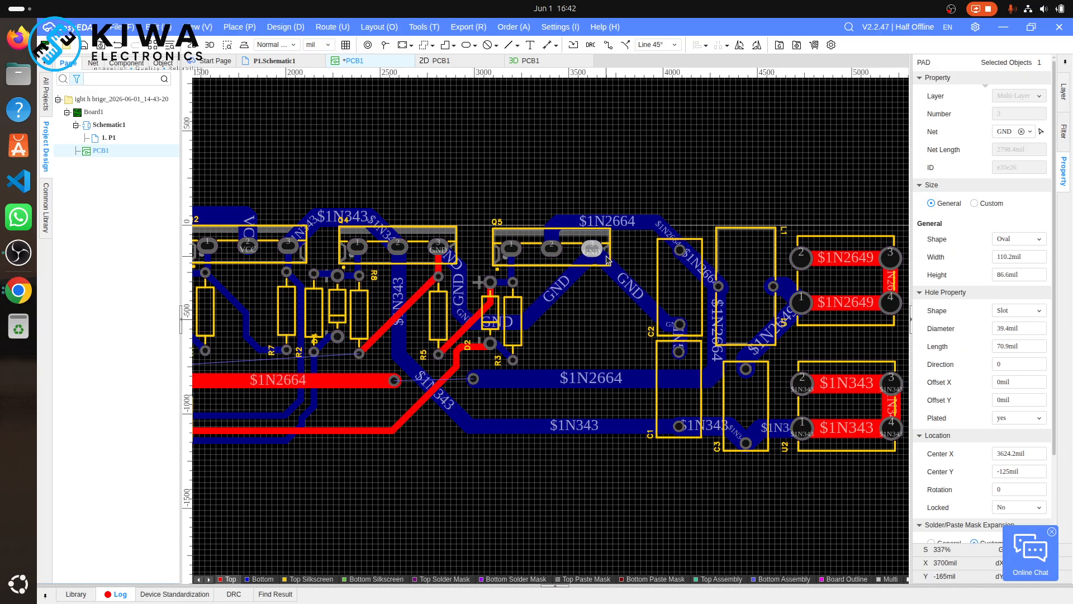
pyautogui.press('w')
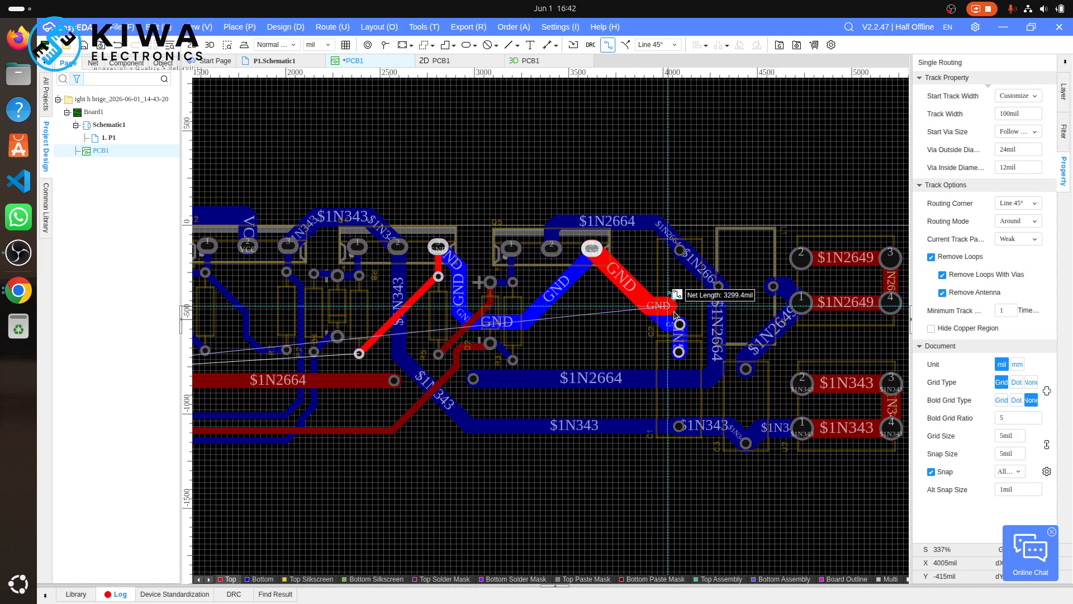
pyautogui.click(681, 324)
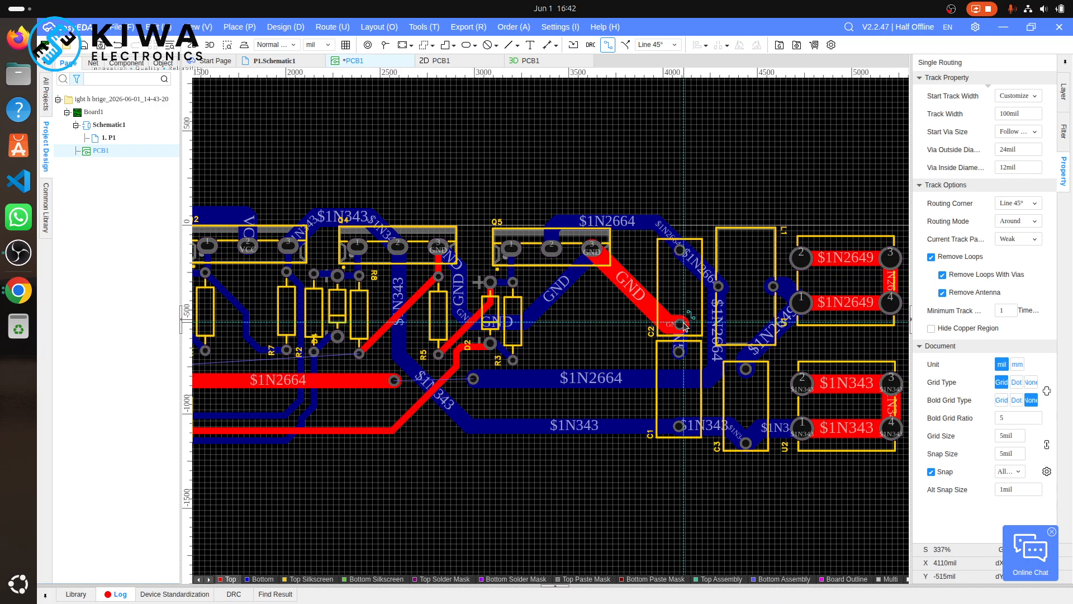
pyautogui.click(684, 323)
pyautogui.click(680, 351)
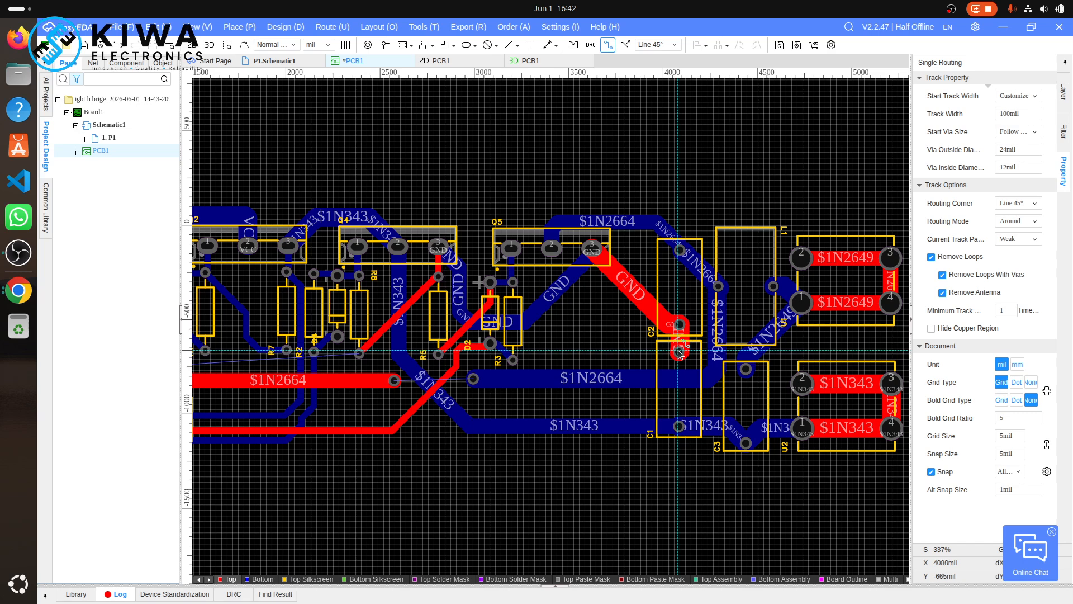
# - Try a top-layer GND track from Q5's GND pad to the bend near R3, and undo it
pyautogui.click(591, 249)
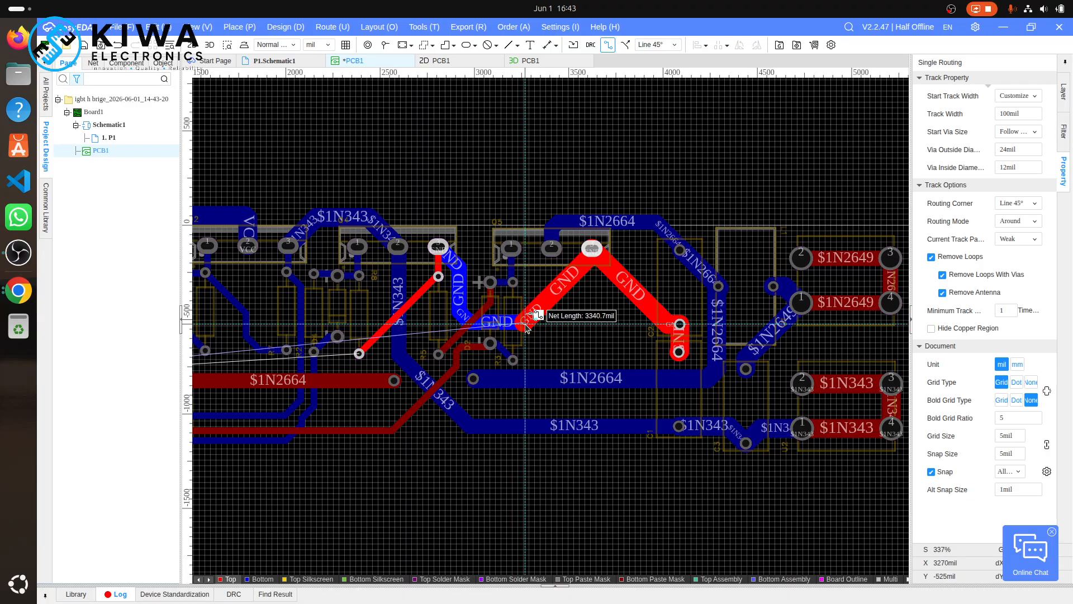
pyautogui.rightClick(525, 326)
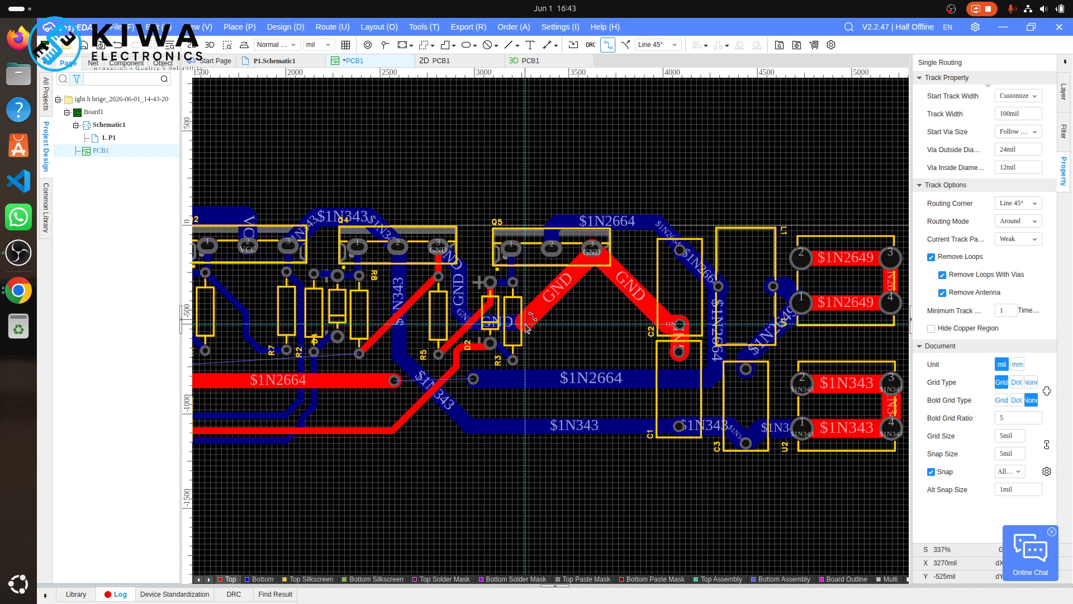
pyautogui.rightClick(526, 326)
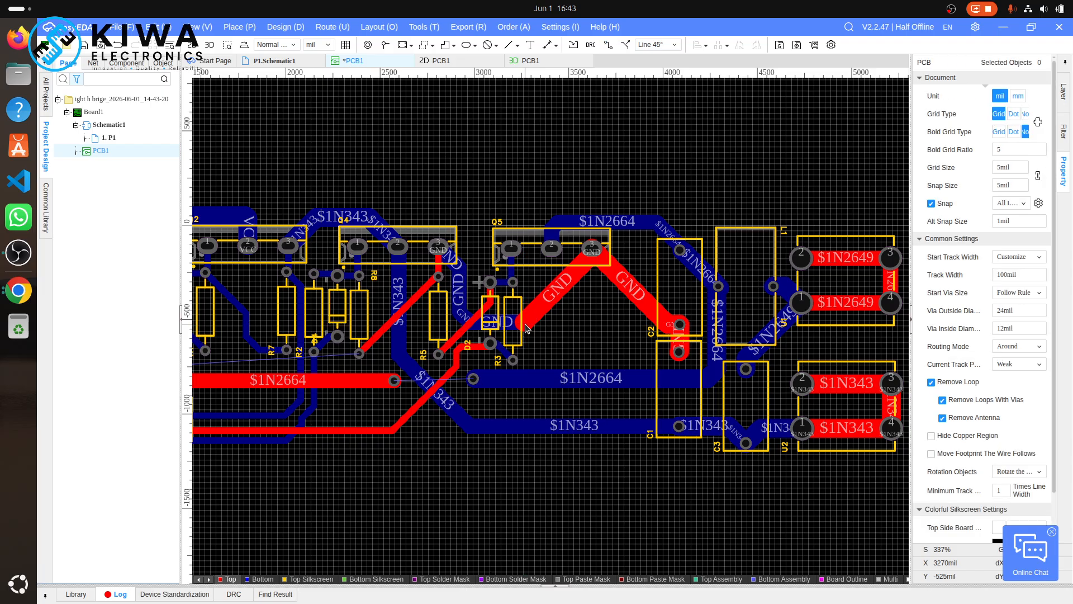
pyautogui.hotkey('ctrl', 'z')
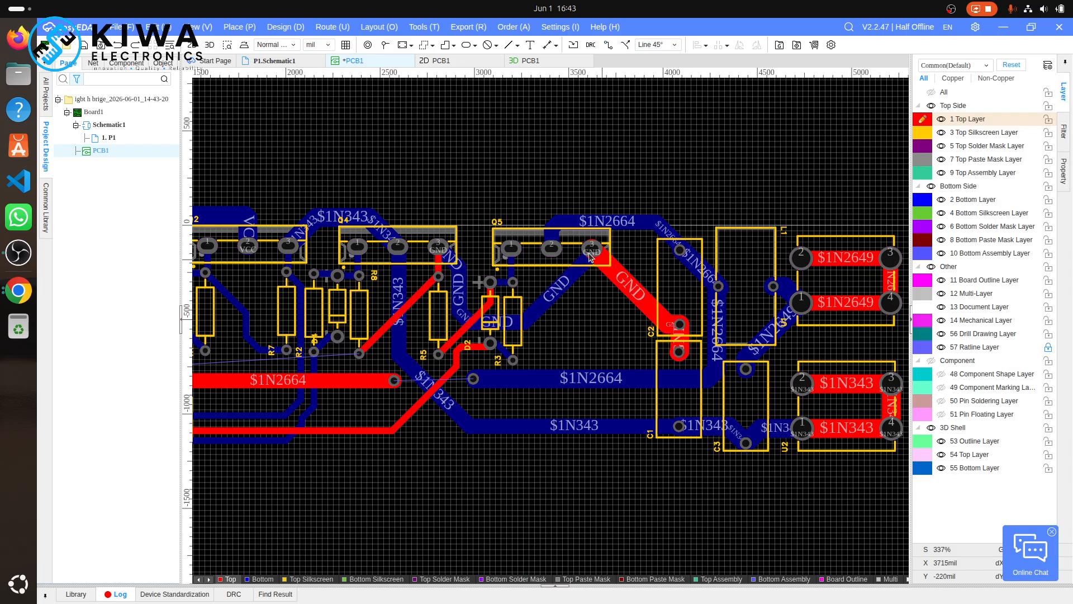
# - Route a 100 mil top-layer $1N2664 track from Q5 pad 2 via C2's upper pad and L1's left pad to the through-hole pad below R3
pyautogui.click(552, 247)
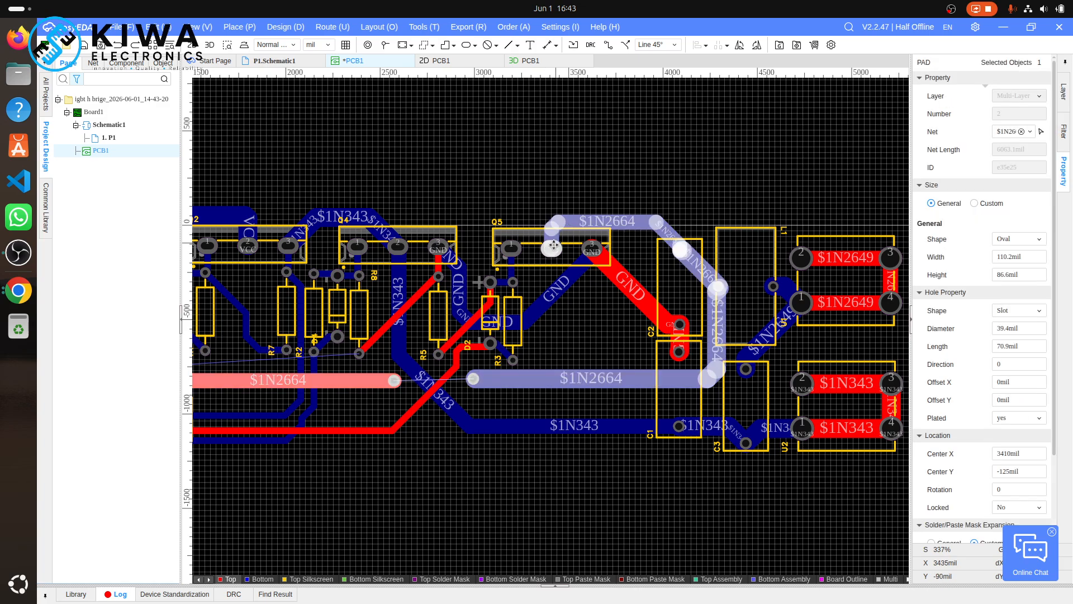
pyautogui.press('w')
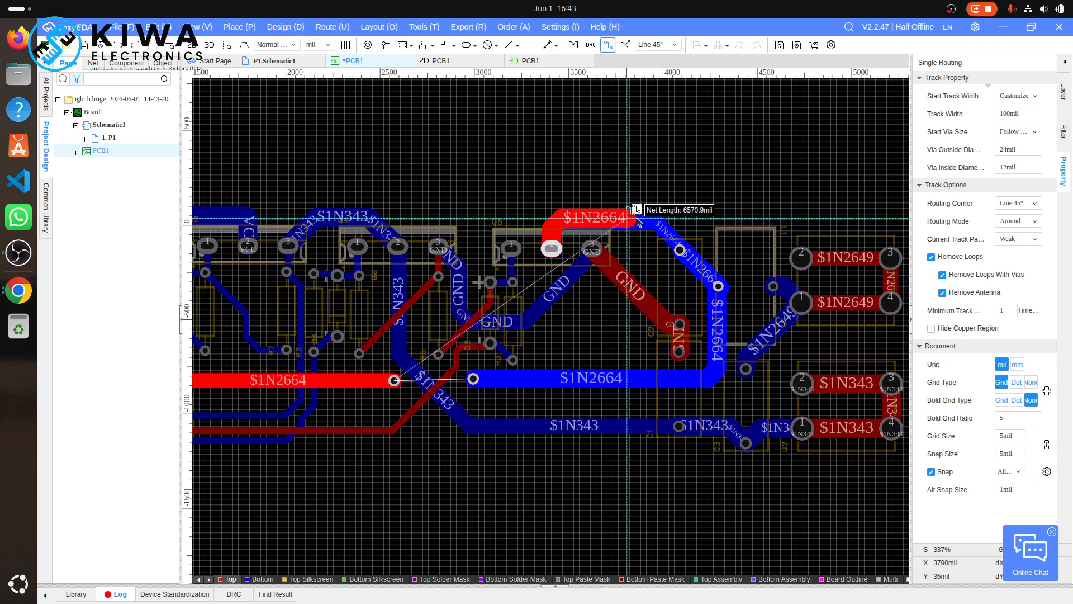
pyautogui.click(680, 251)
pyautogui.click(681, 251)
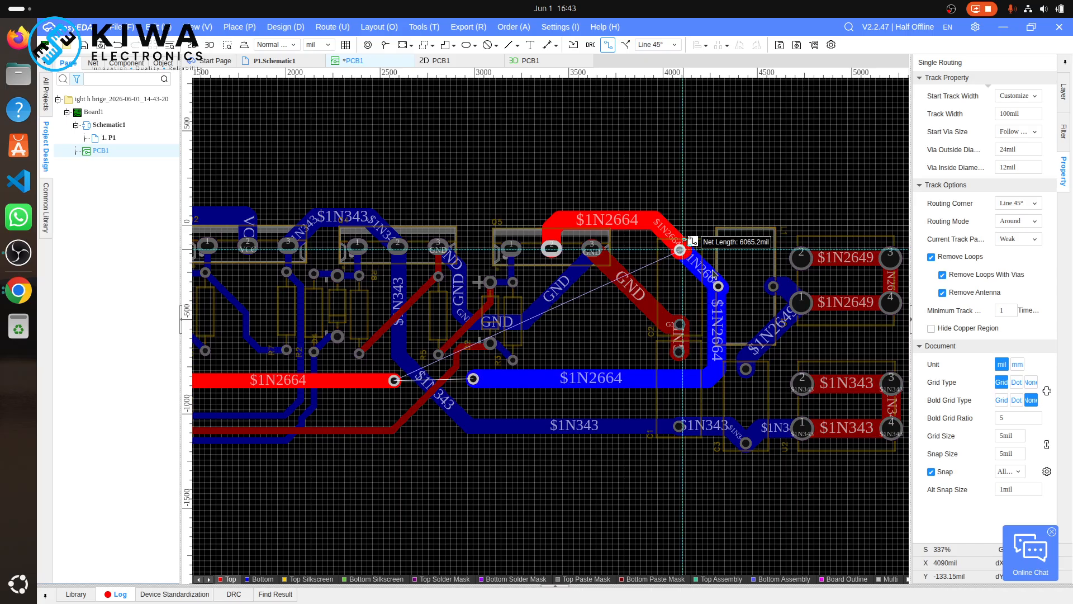
pyautogui.click(721, 286)
pyautogui.click(721, 287)
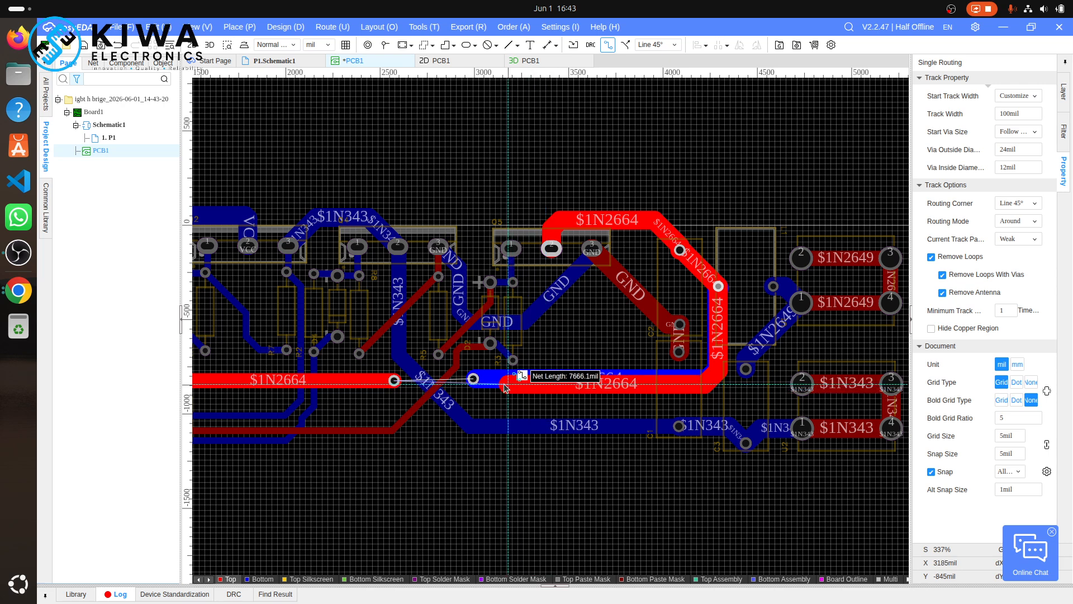
pyautogui.click(474, 379)
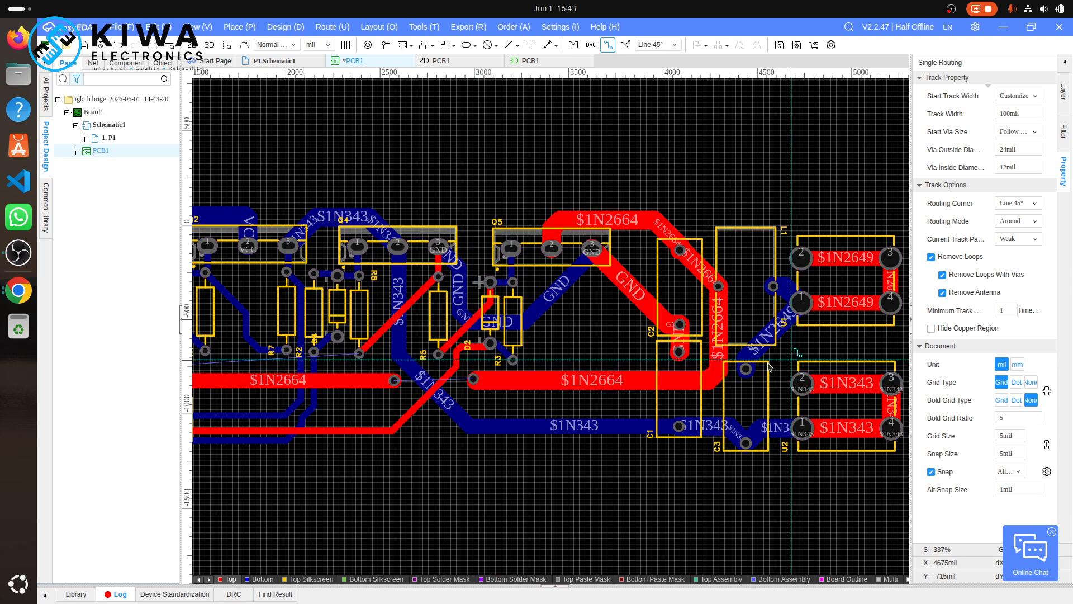
# - Route 100 mil top-layer $1N2649 tracks to U1 pad 1 from C3's upper pad and from L1's right pad
pyautogui.click(747, 369)
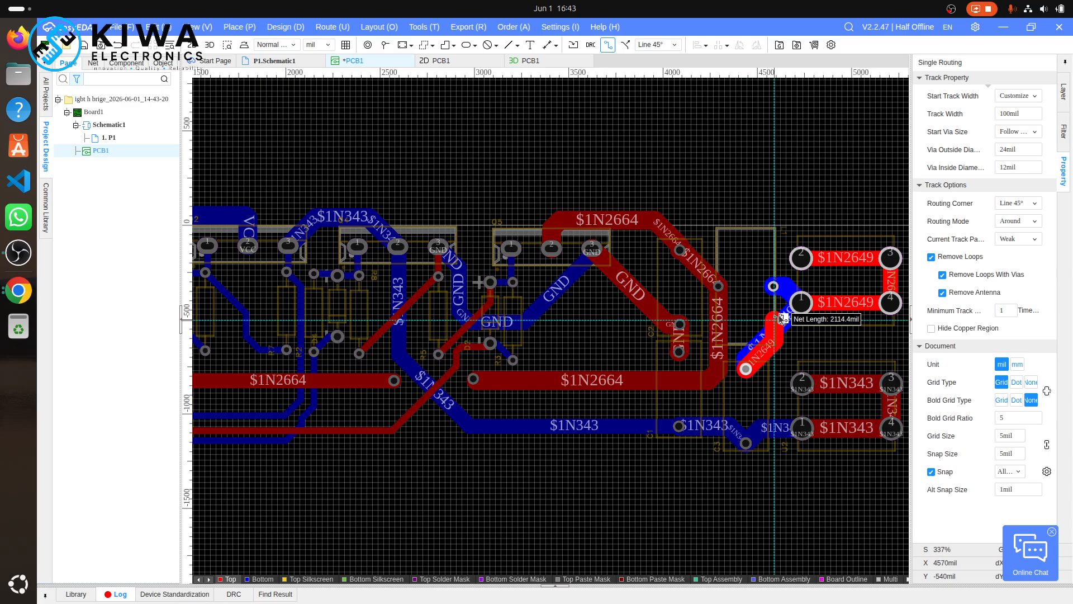
pyautogui.click(797, 304)
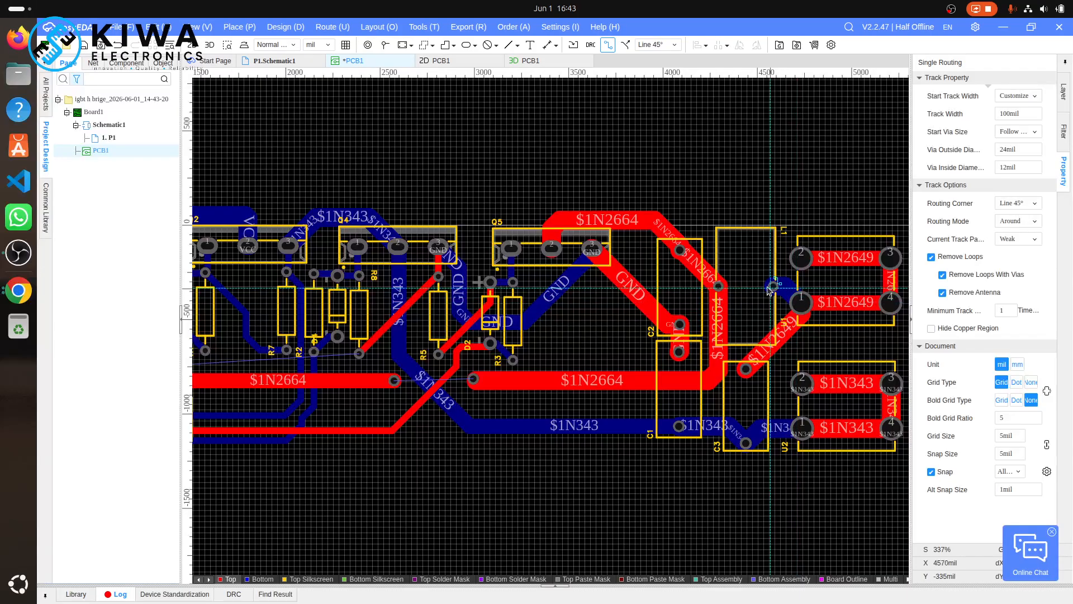
pyautogui.click(770, 287)
pyautogui.rightClick(781, 288)
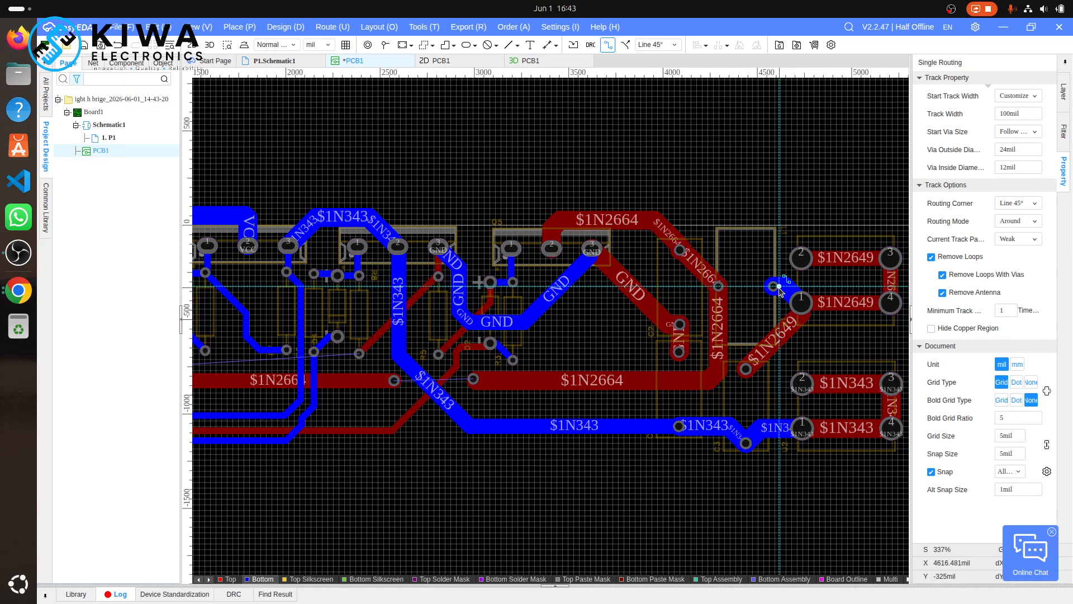
pyautogui.click(1068, 96)
pyautogui.click(989, 119)
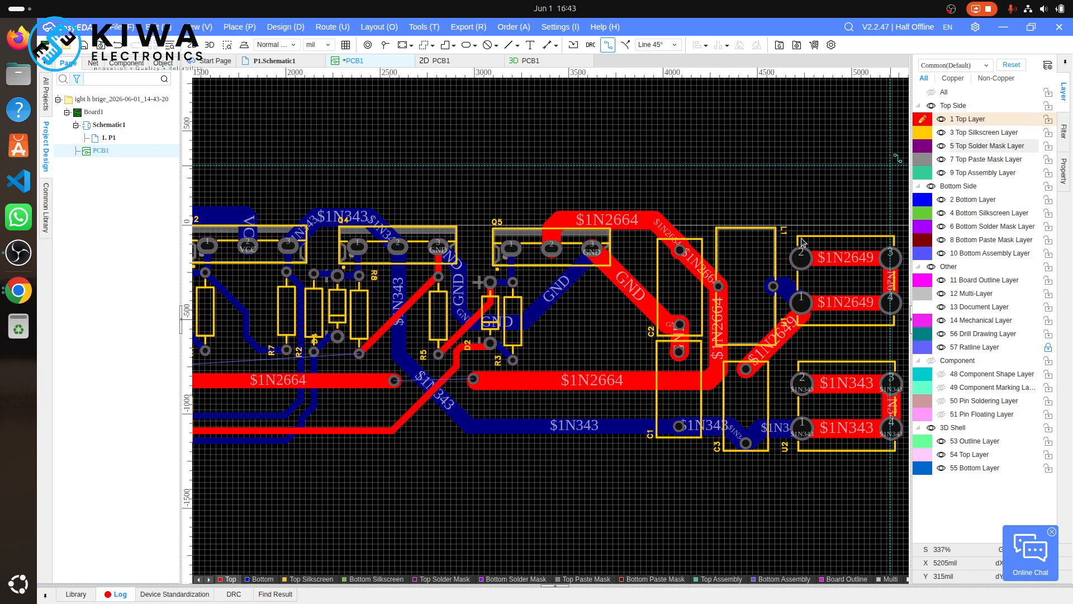
pyautogui.click(773, 286)
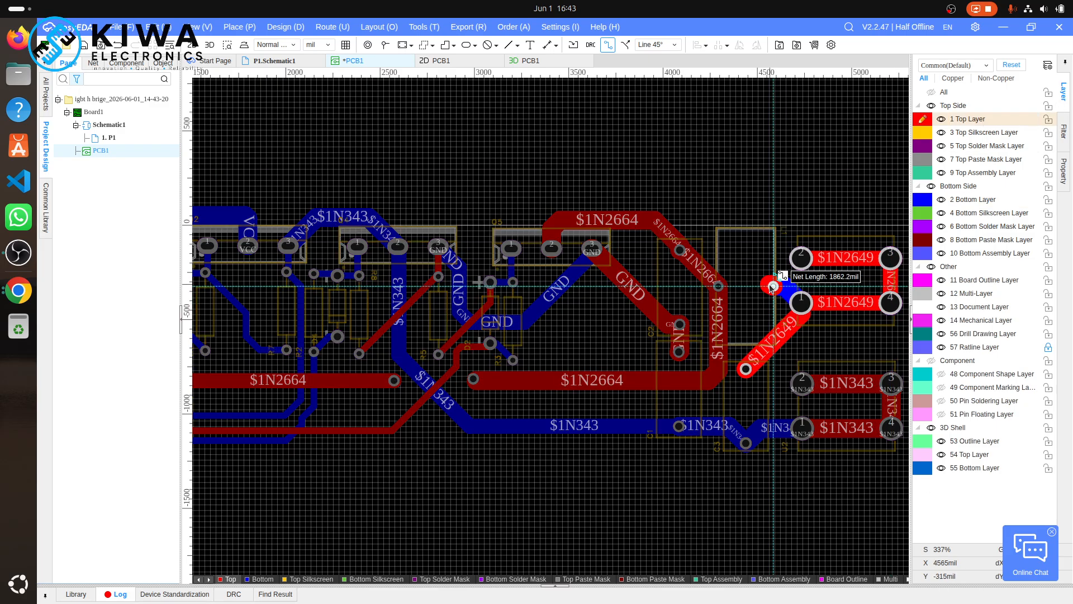
pyautogui.click(801, 302)
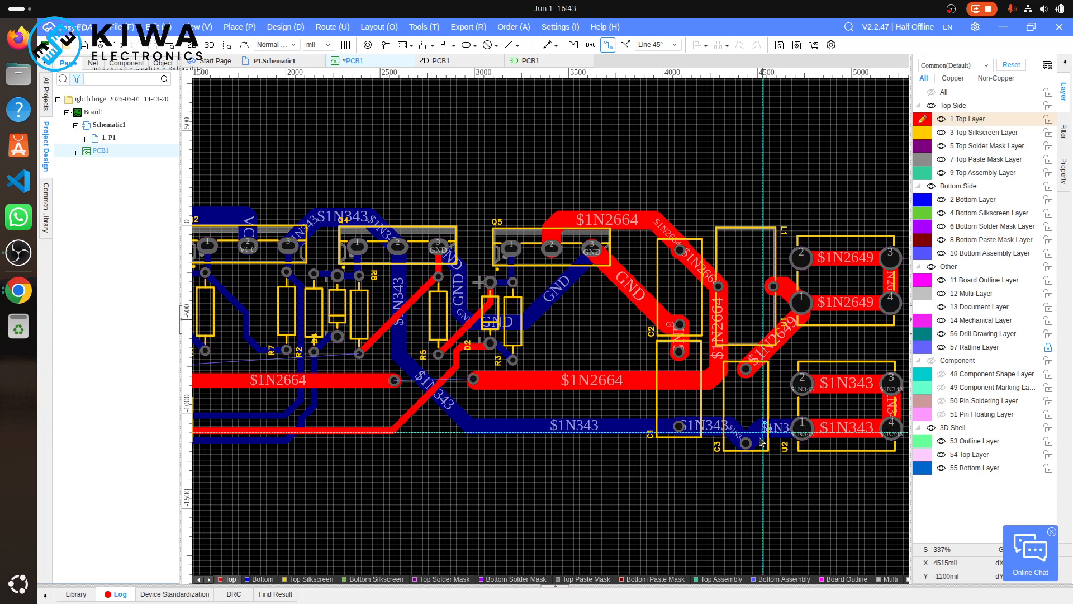
# - Route top-layer $1N343 tracks from C1's lower pad through C3's lower pad to U2 pad 1, and from Q2 pad 3 to Q4 pad 2
pyautogui.click(681, 428)
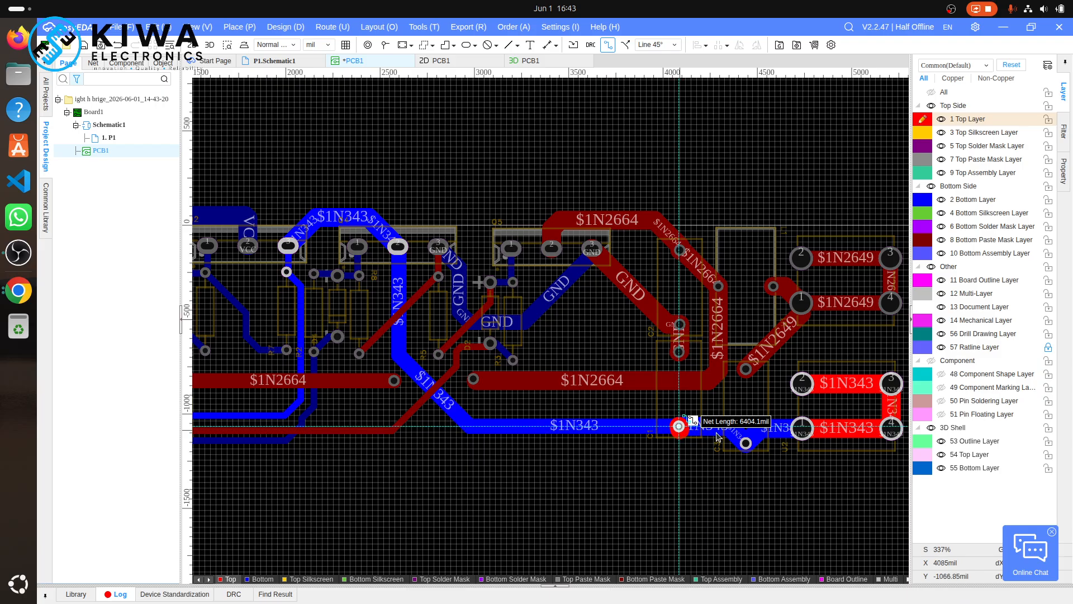
pyautogui.click(746, 443)
pyautogui.click(747, 443)
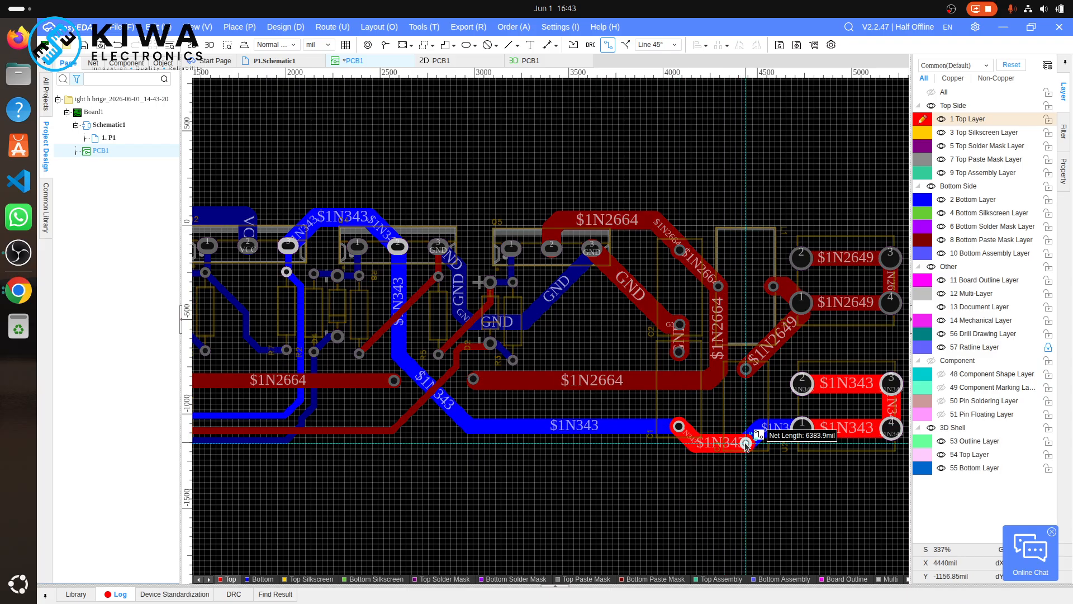
pyautogui.click(797, 436)
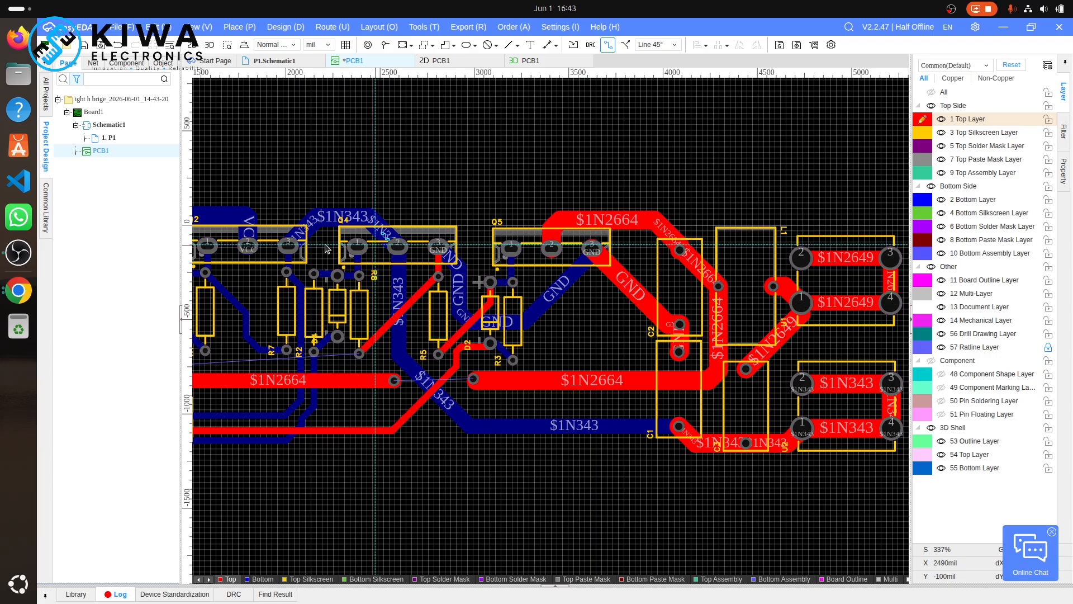
pyautogui.click(288, 245)
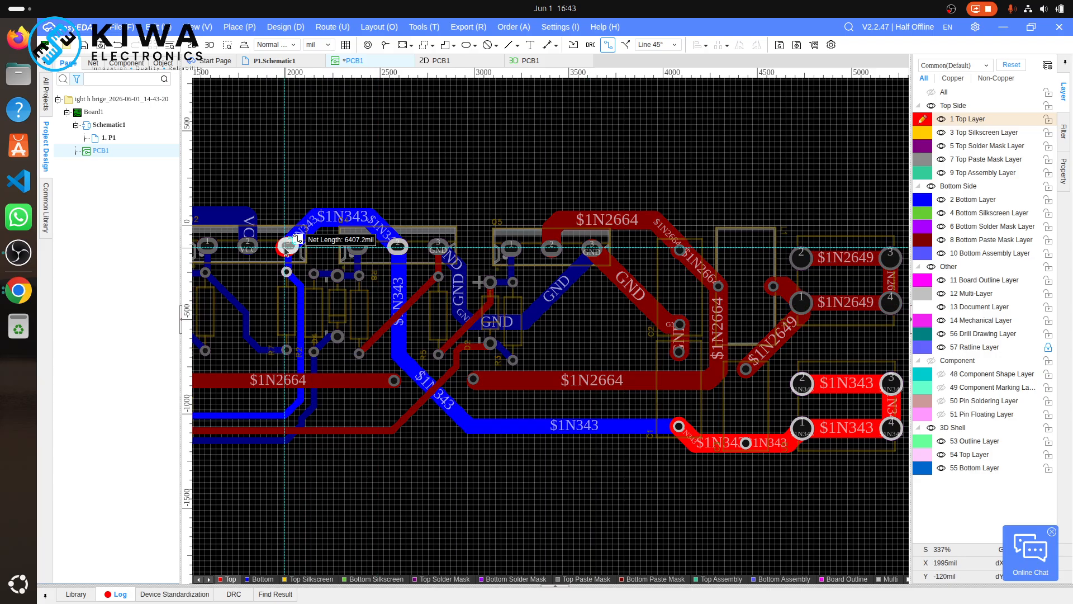
pyautogui.click(397, 246)
# - Route a top-layer VCC track from pad 2 of the VCC terminal, passing above Q3, to the bend above Q2 pad 2
pyautogui.hscroll(-5, 279, 243)
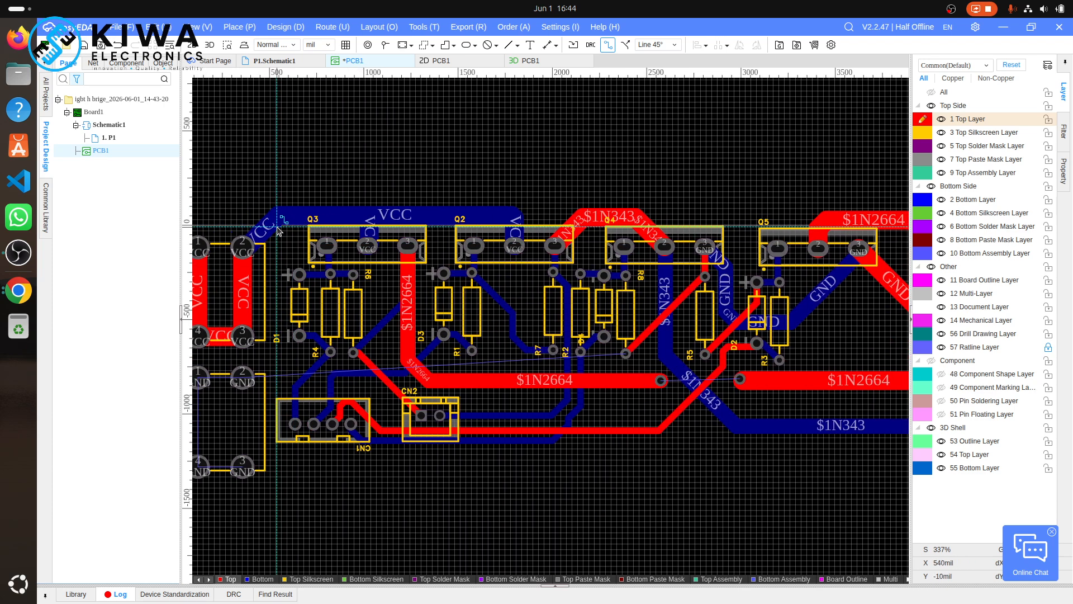
pyautogui.click(245, 242)
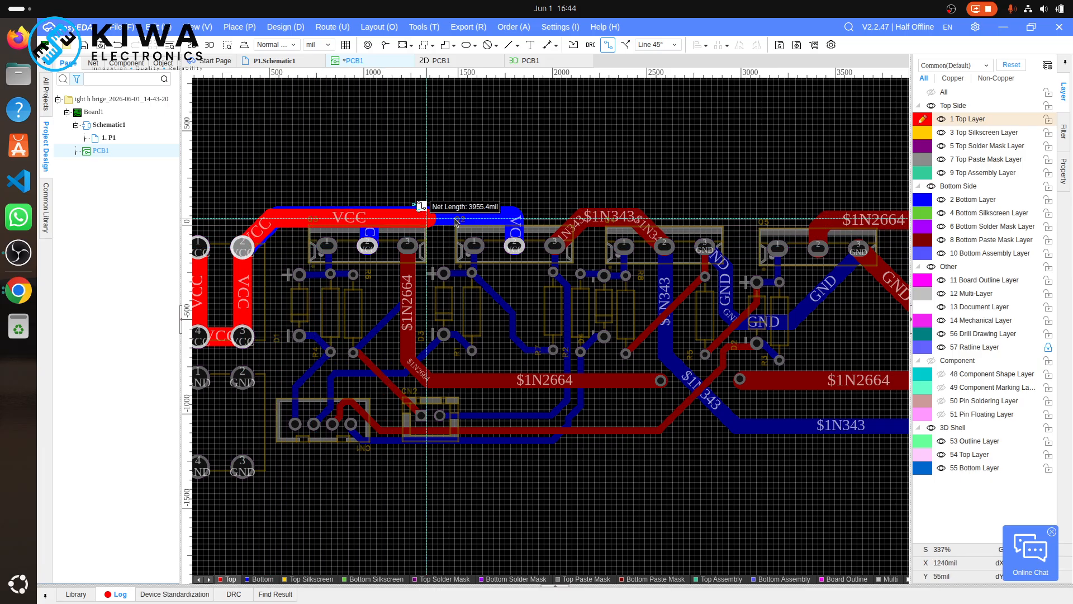
pyautogui.rightClick(515, 210)
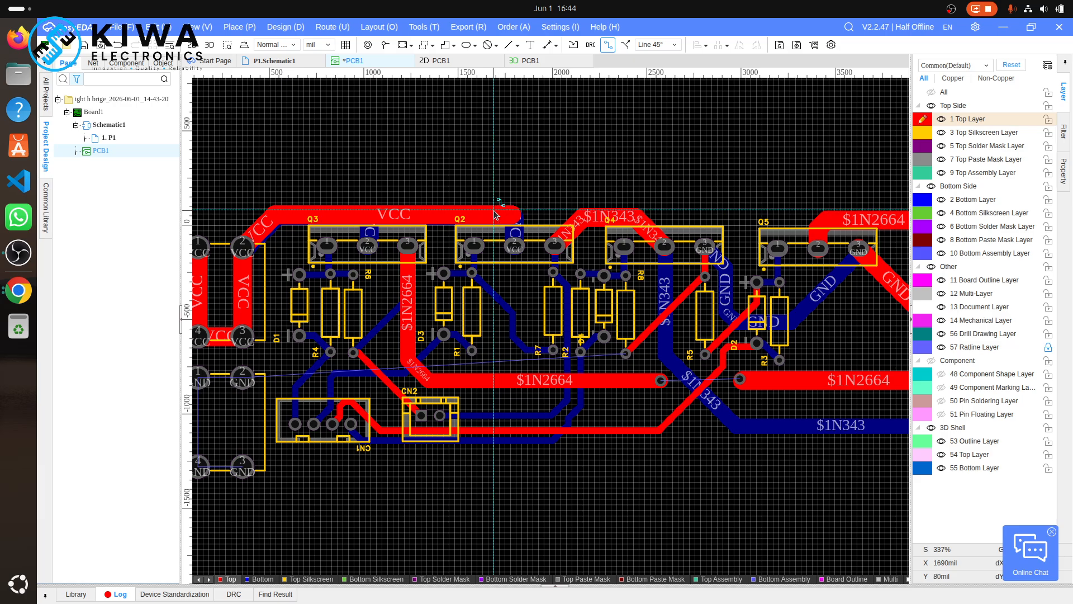
pyautogui.press('Escape')
pyautogui.click(495, 210)
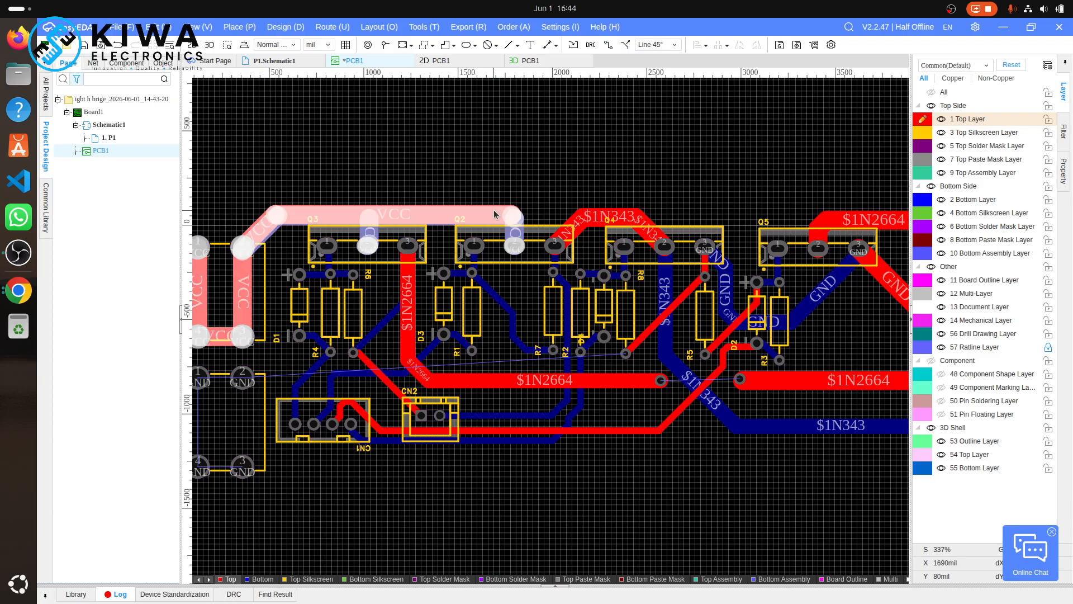
pyautogui.click(499, 176)
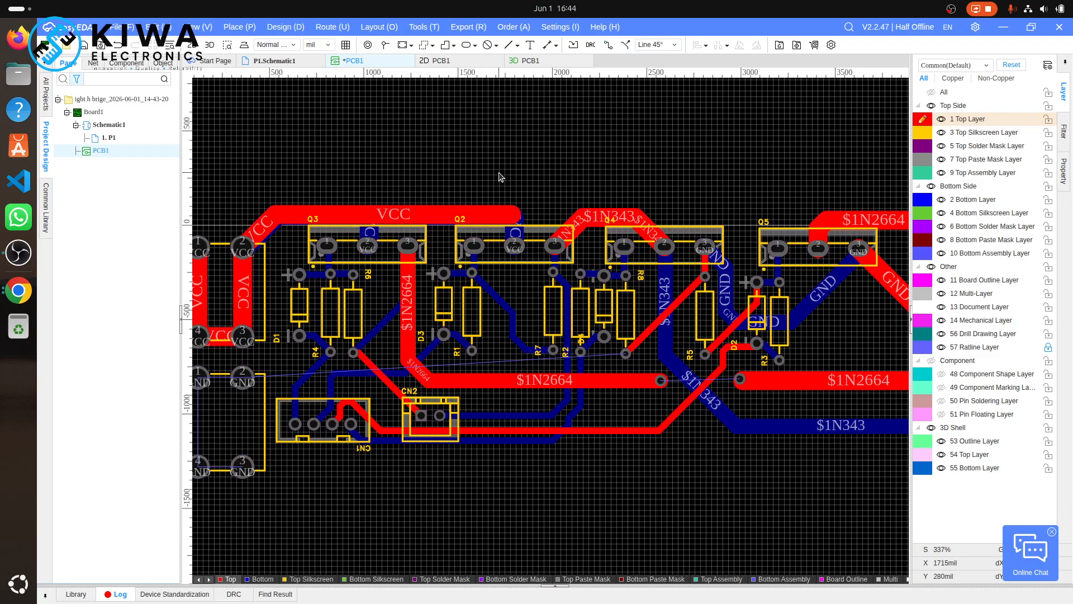
# - Connect Q2 pad 2 and Q3 pad 2 to the top-layer VCC track with 100 mil branches
pyautogui.doubleClick(514, 245)
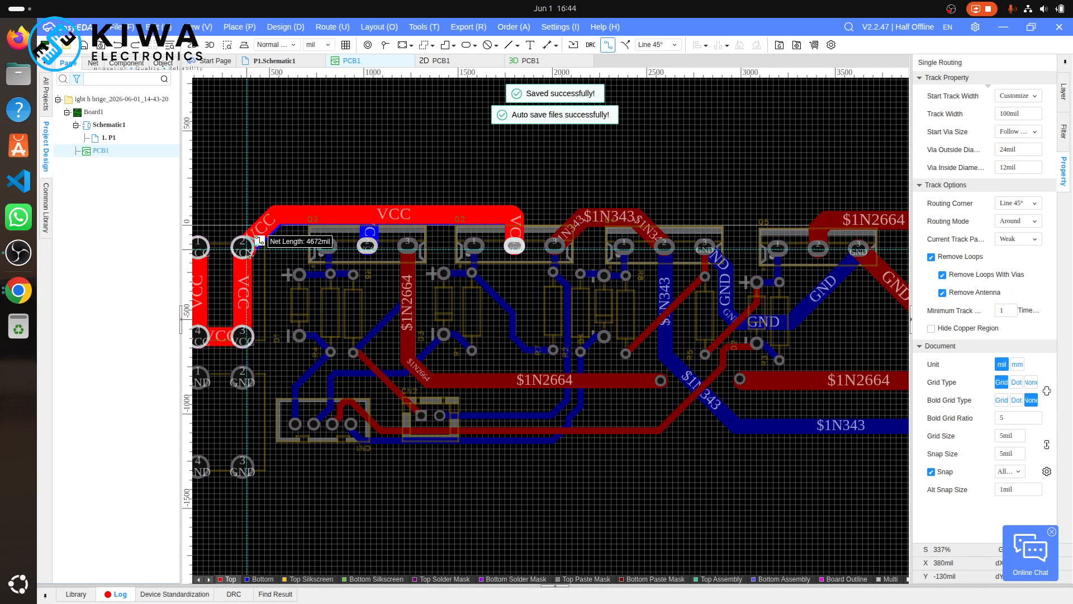
pyautogui.click(367, 245)
pyautogui.click(367, 245)
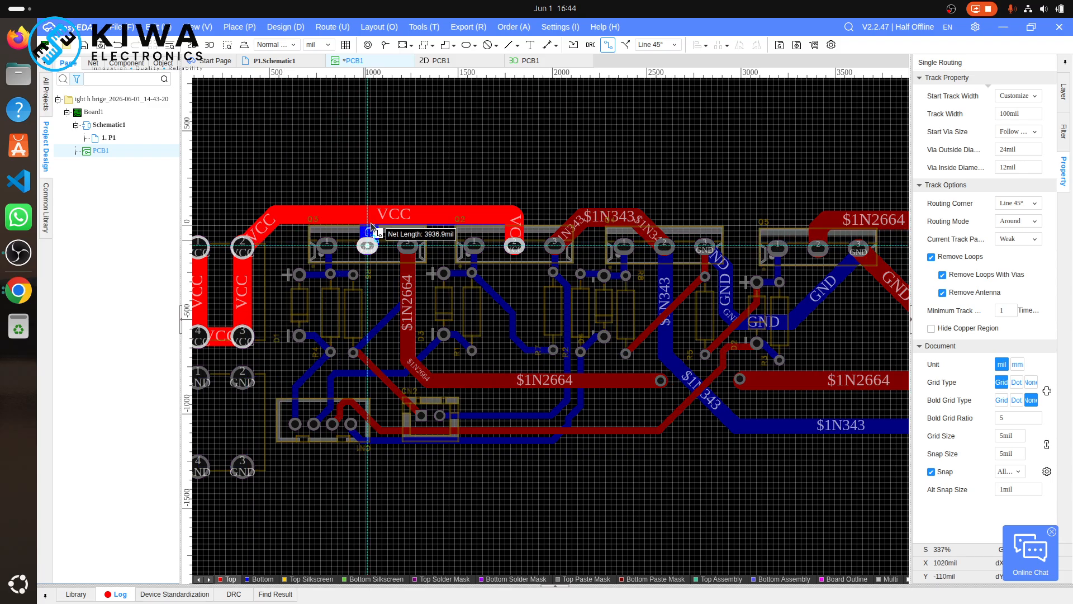
pyautogui.click(369, 220)
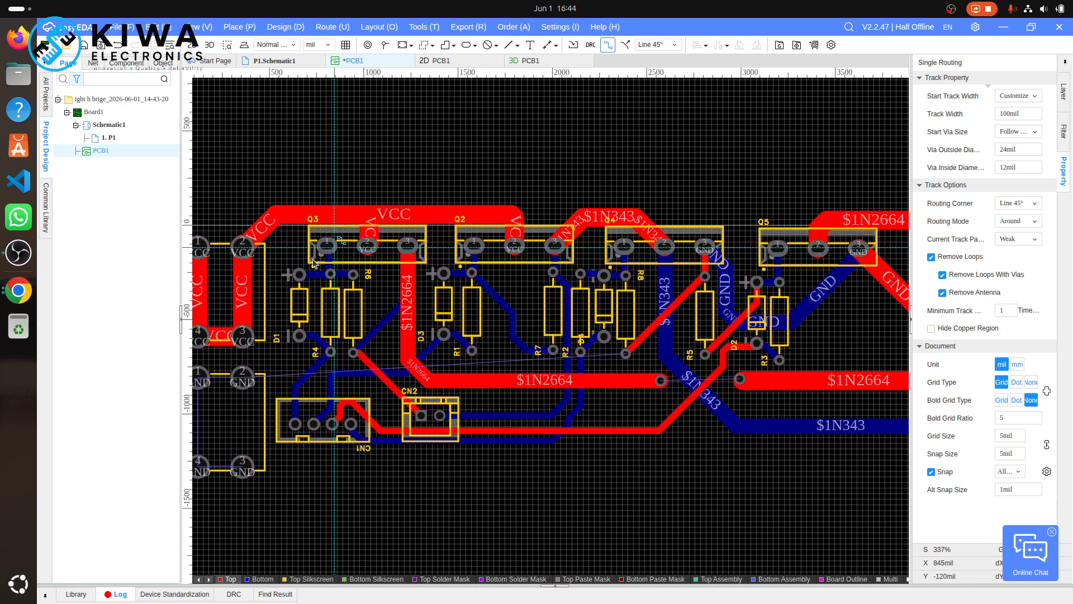
# - Examine the routed tracks across the PCB layout and inspect the whole board in the 3D view
pyautogui.scroll(-5, 290, 270)
pyautogui.scroll(7, 290, 269)
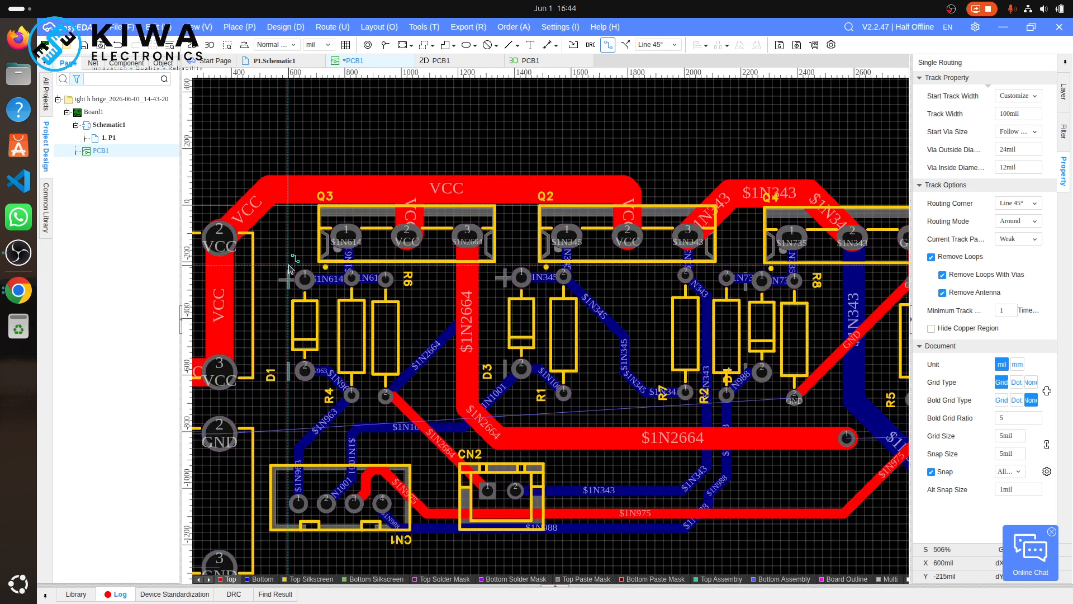
pyautogui.scroll(-3, 290, 269)
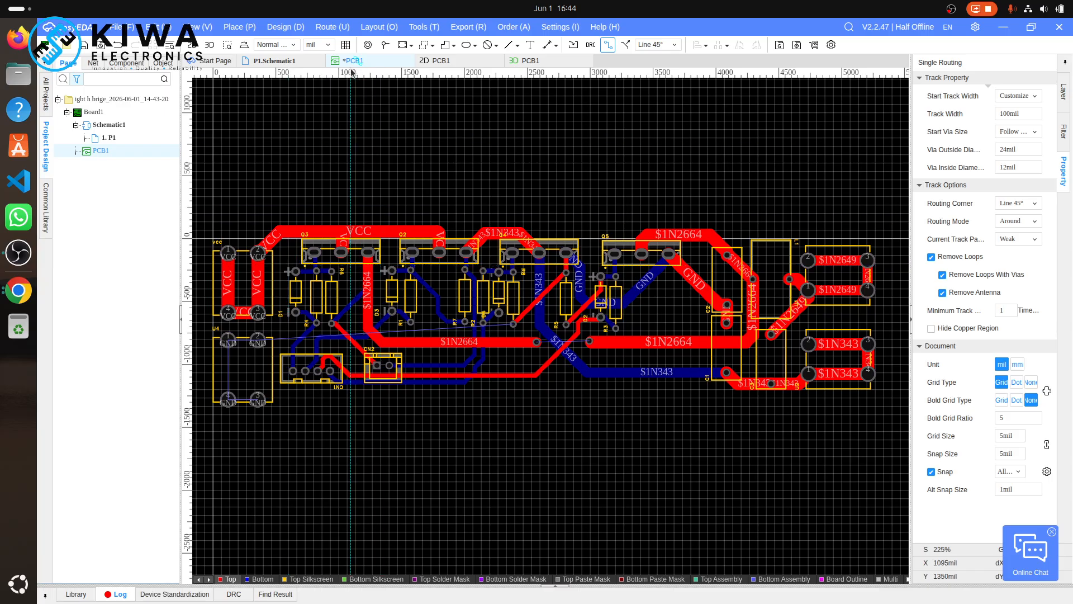
pyautogui.click(211, 45)
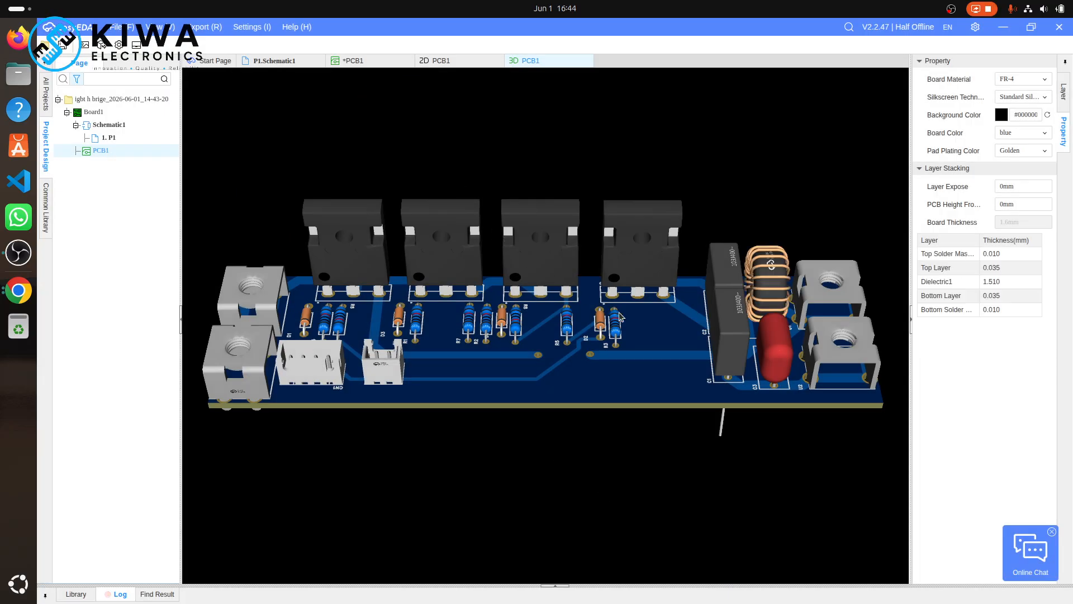
pyautogui.moveTo(640, 330); pyautogui.dragTo(544, 328)
pyautogui.scroll(10, 568, 337)
pyautogui.scroll(-3, 548, 311)
pyautogui.scroll(3, 544, 328)
pyautogui.scroll(-10, 544, 328)
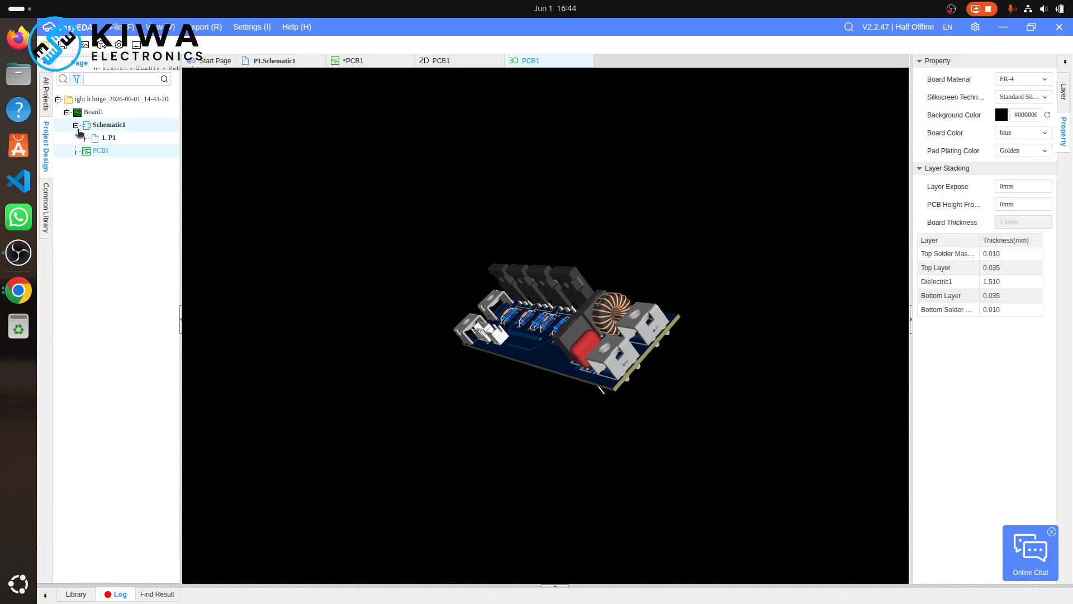
# - Inspect the 3D board from the output-terminal side and check the VCC, Q2 and L1 sections of the schematic
pyautogui.click(16, 9)
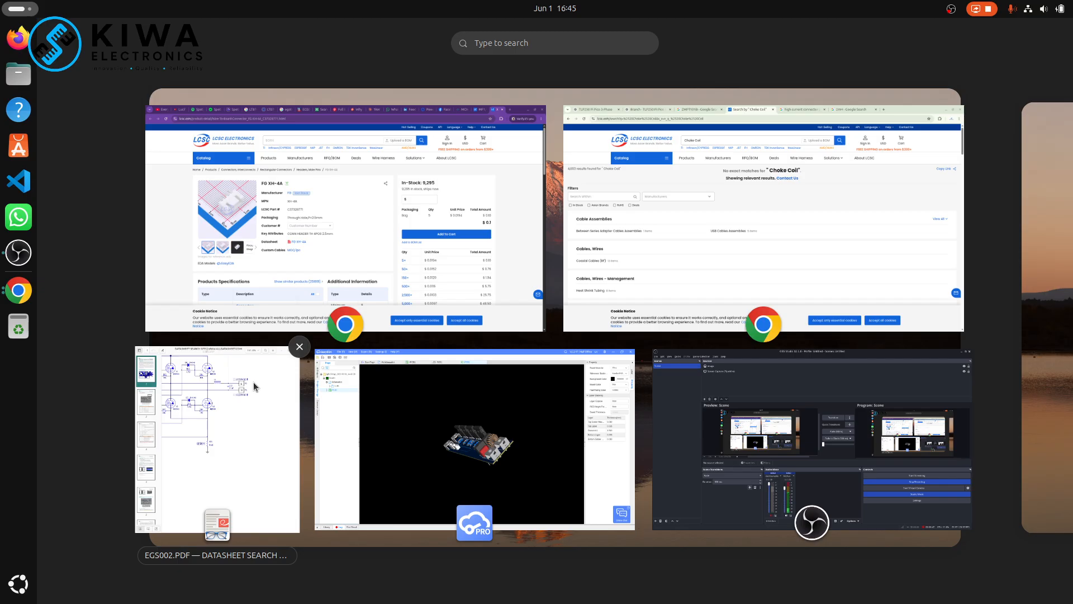
pyautogui.click(520, 502)
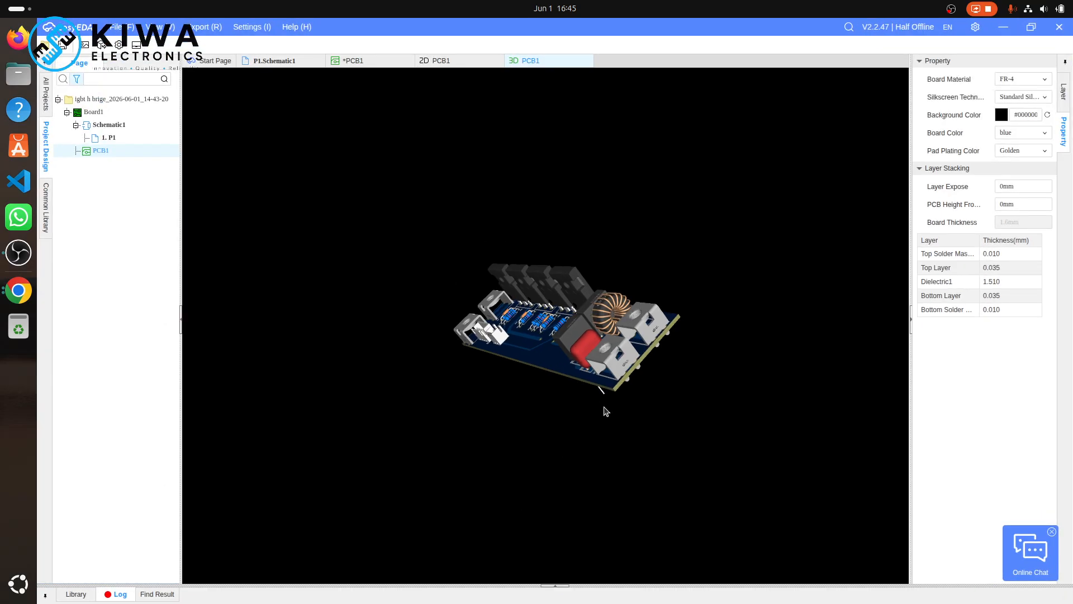
pyautogui.scroll(5, 606, 412)
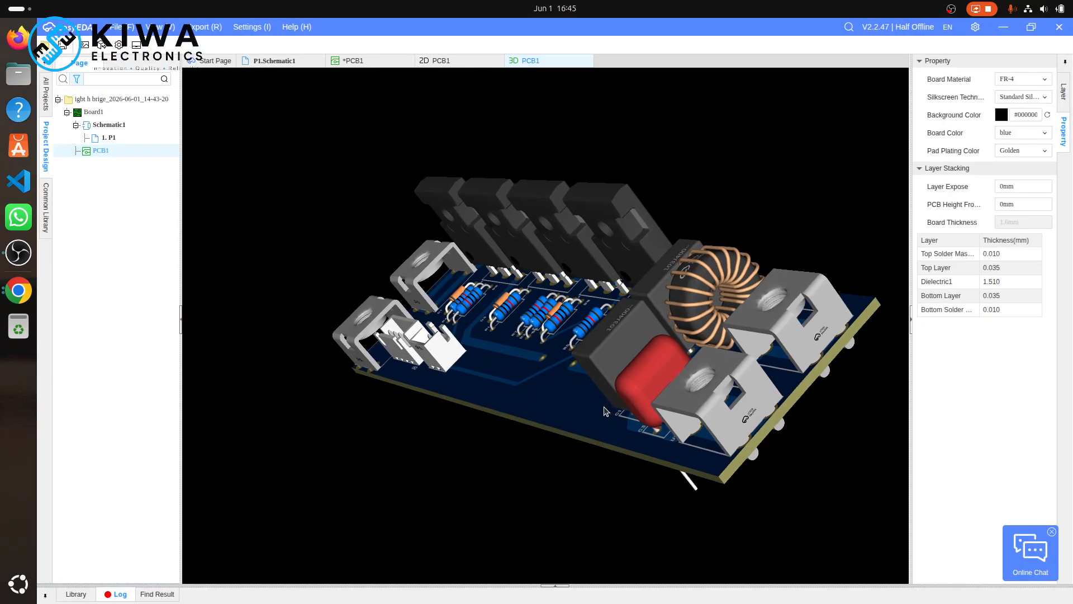
pyautogui.hscroll(-5, 622, 413)
pyautogui.hscroll(5, 623, 412)
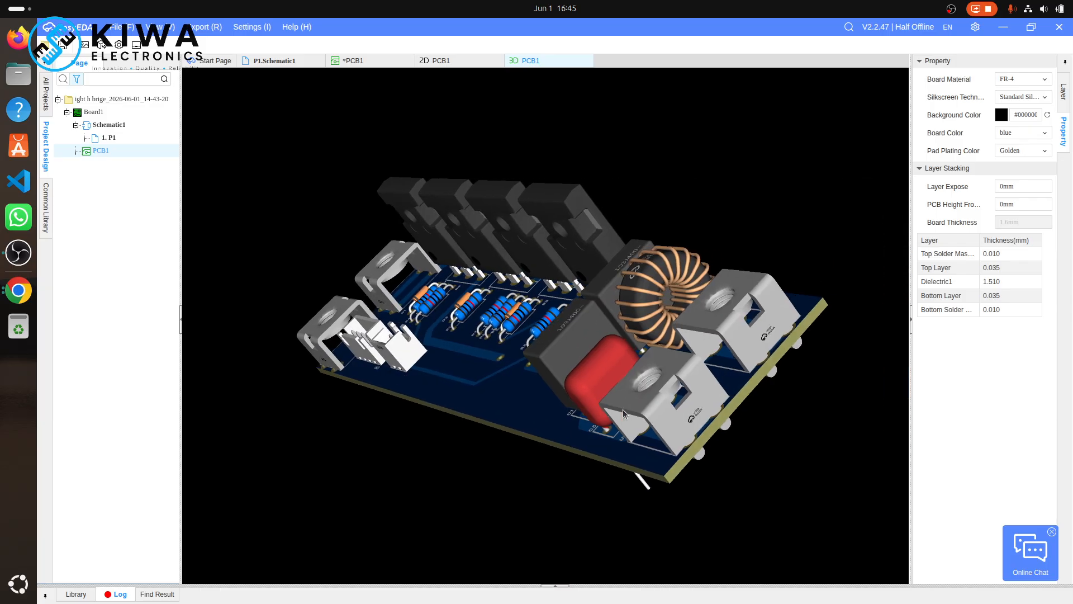
pyautogui.moveTo(622, 410); pyautogui.dragTo(576, 461)
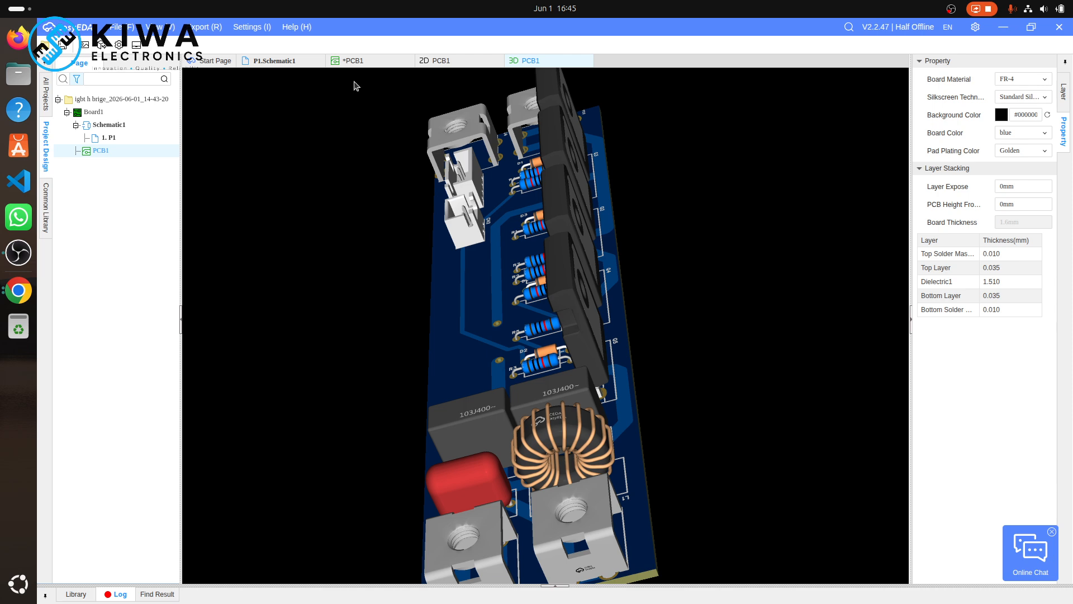
pyautogui.click(286, 62)
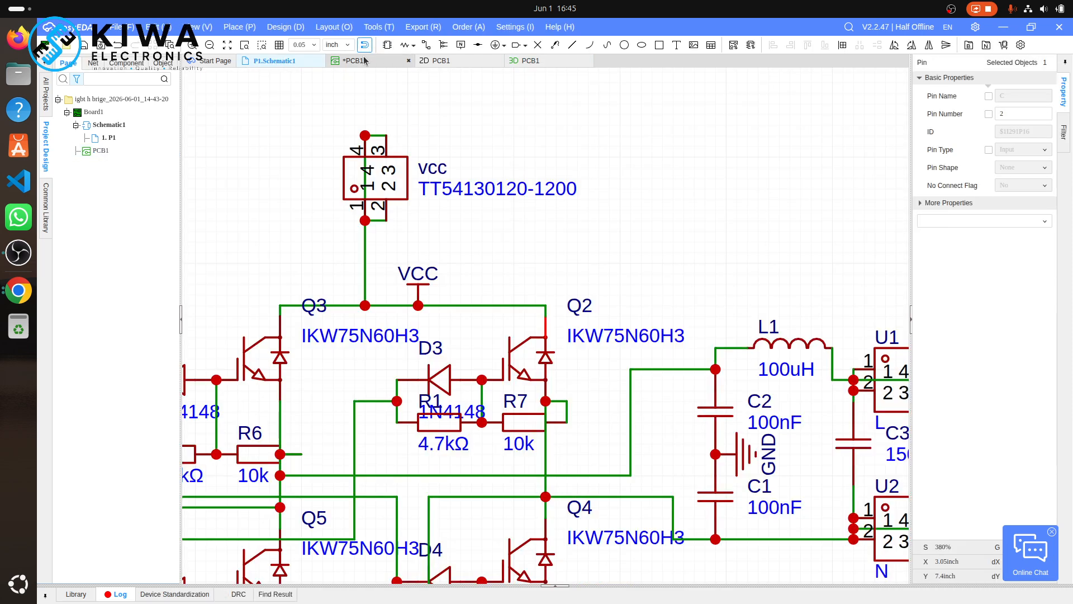
# - Draw a rectangular board outline around all components and extend its left edge, making it about 5535 by 2135 mil
pyautogui.click(358, 60)
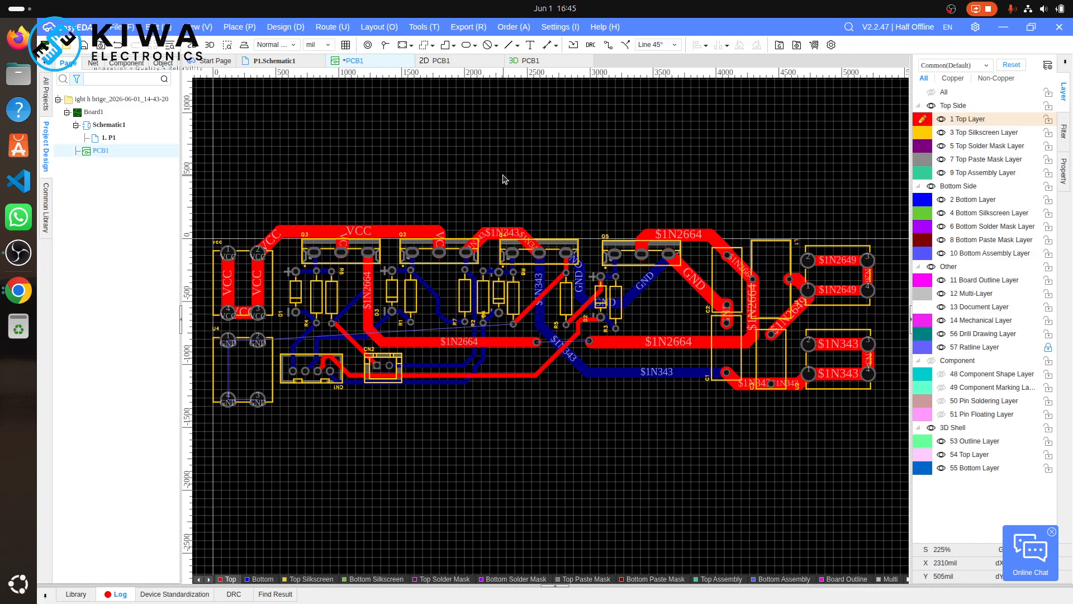
pyautogui.click(402, 44)
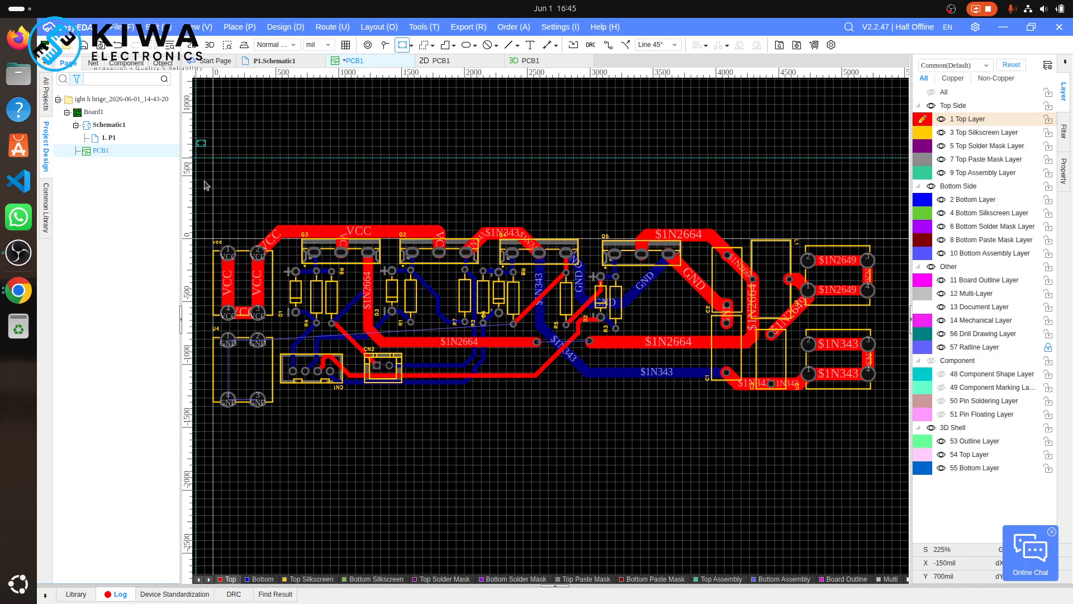
pyautogui.click(215, 155)
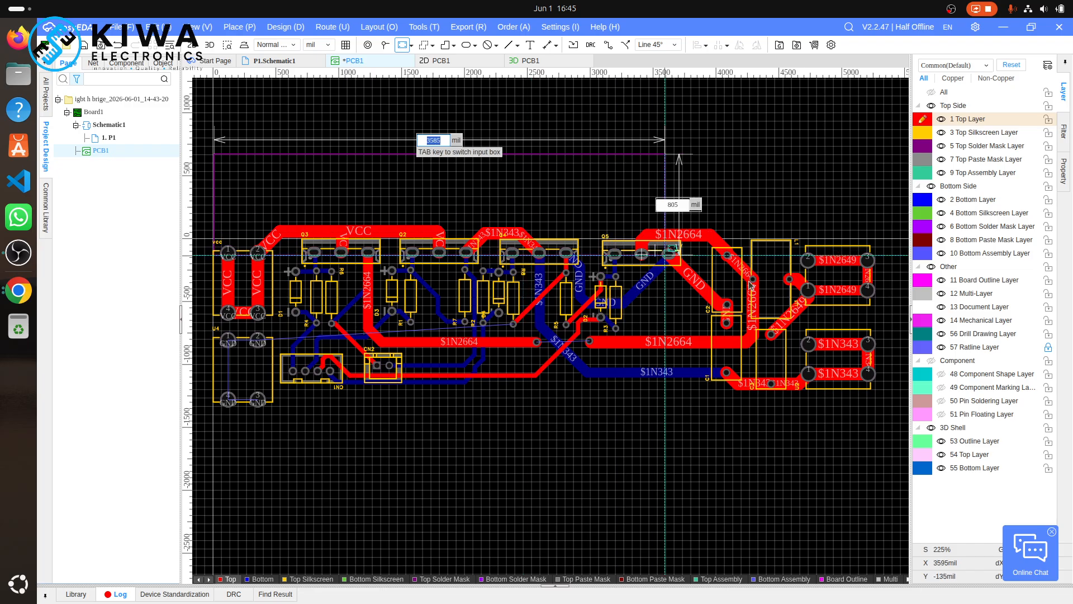
pyautogui.click(894, 422)
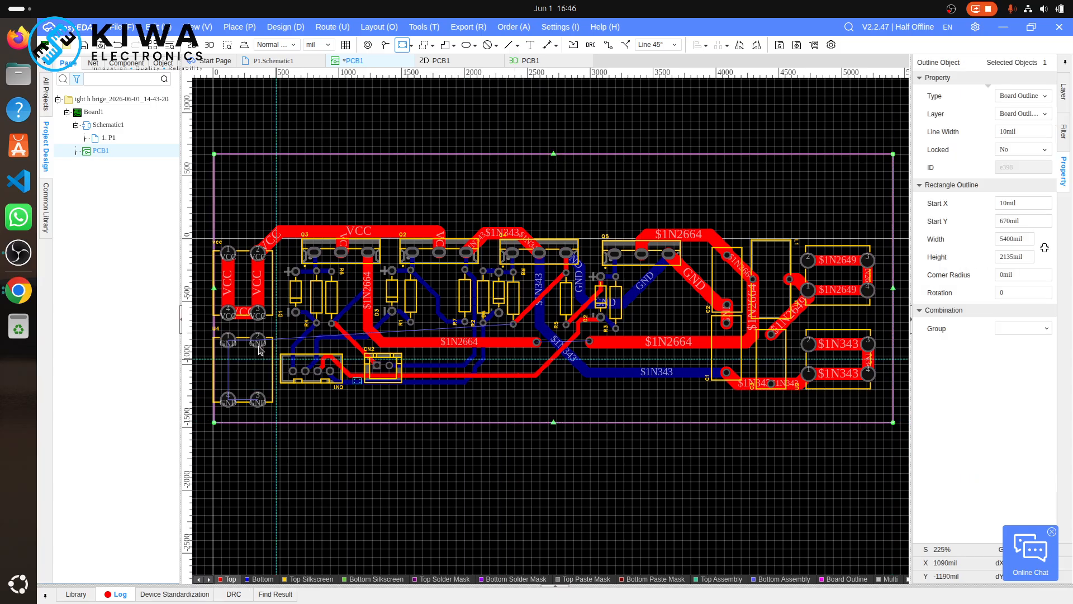
pyautogui.press('Escape')
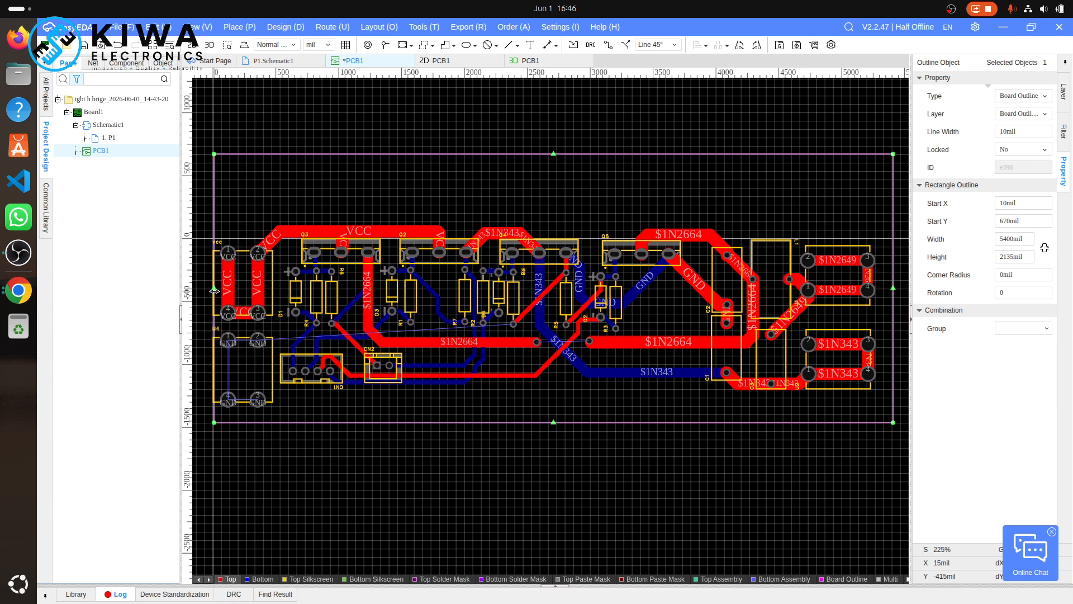
pyautogui.moveTo(208, 291); pyautogui.dragTo(206, 291)
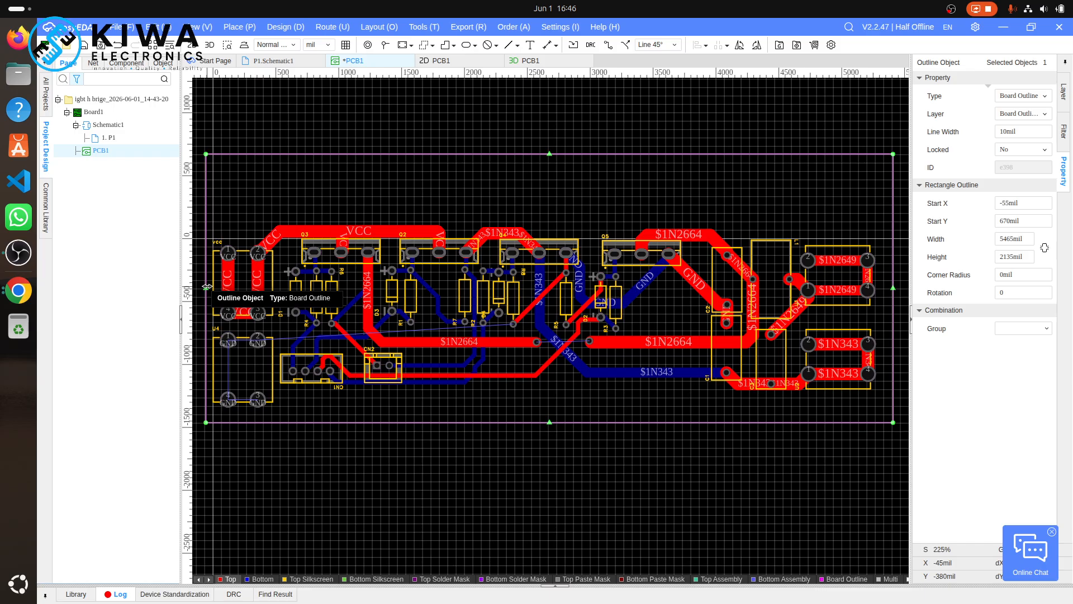
pyautogui.moveTo(207, 286); pyautogui.dragTo(199, 291)
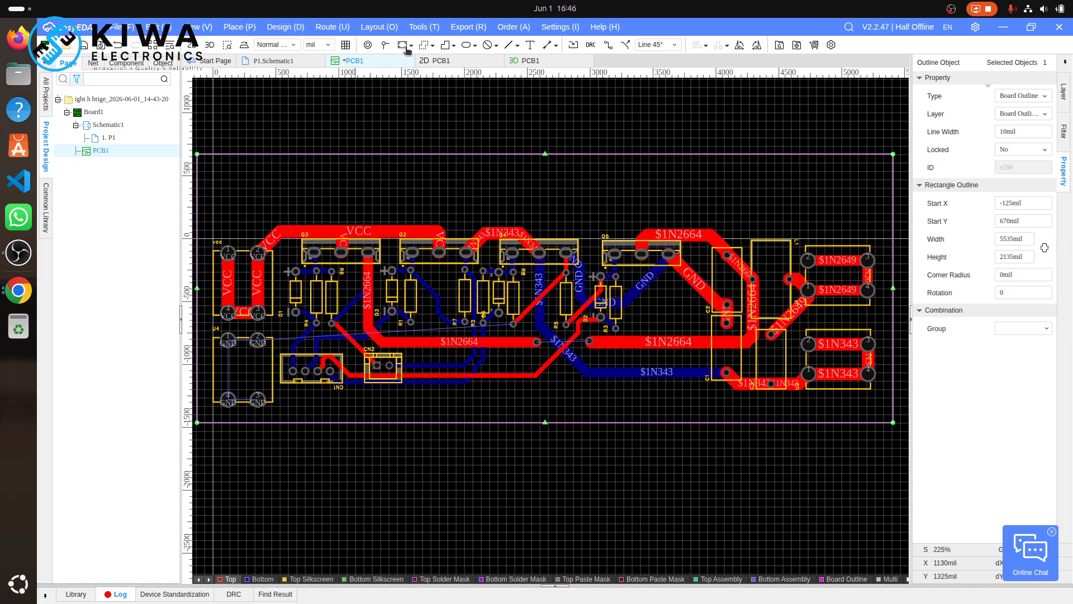
# - Create a rectangular solid-fill copper region on the Top Layer covering the board outline, assigned to the GND net
pyautogui.click(426, 46)
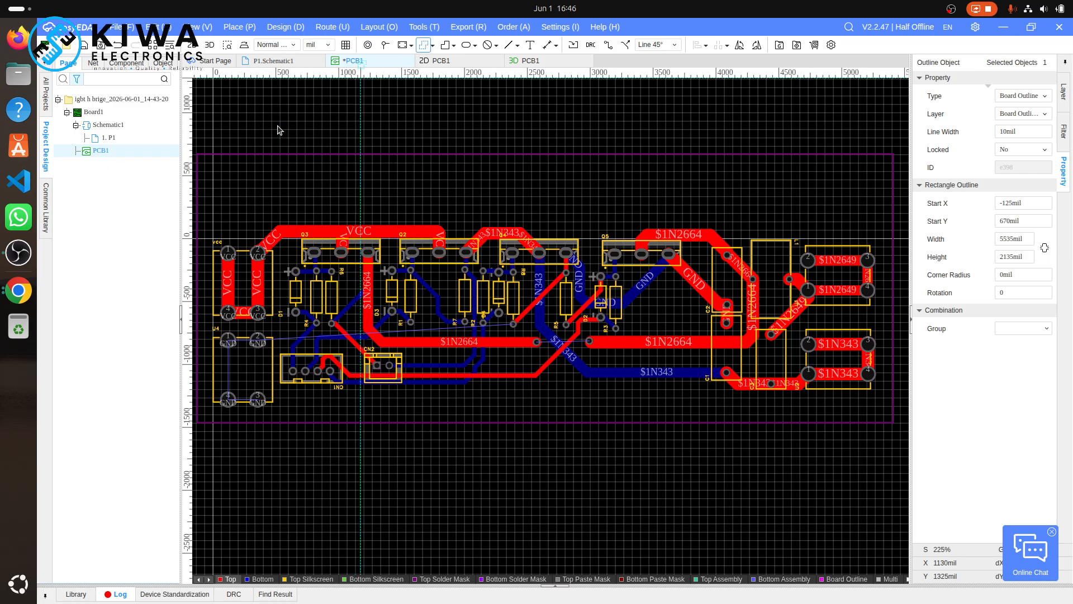
pyautogui.click(200, 156)
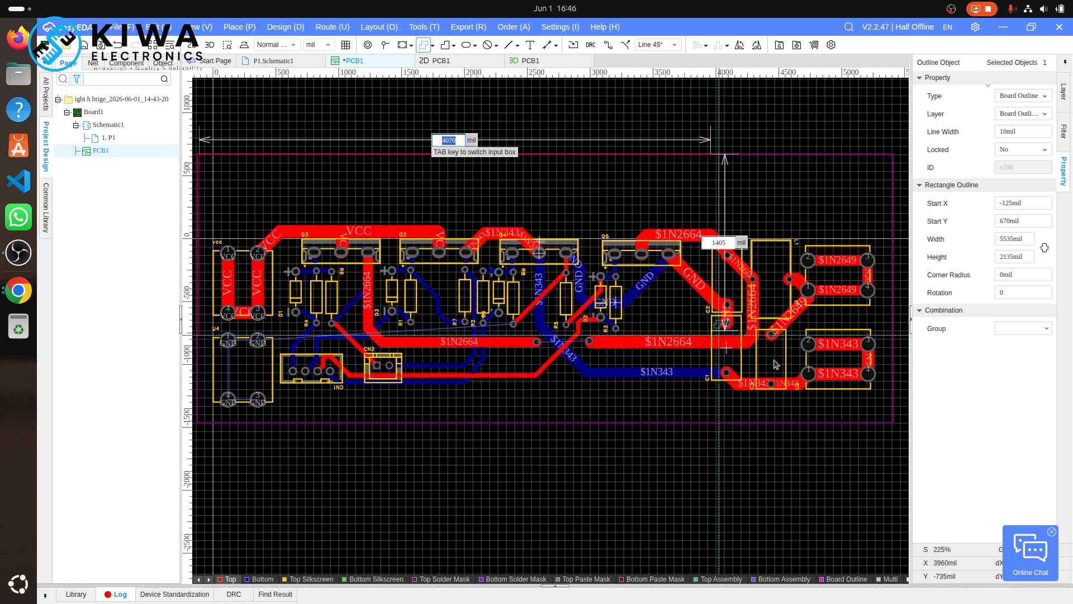
pyautogui.click(896, 428)
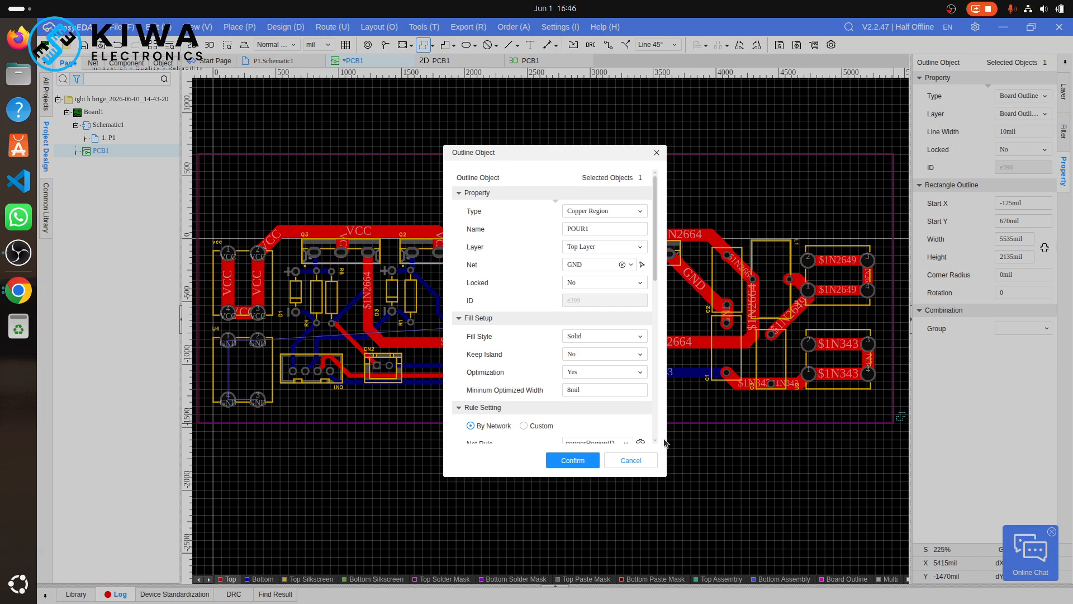
pyautogui.click(573, 460)
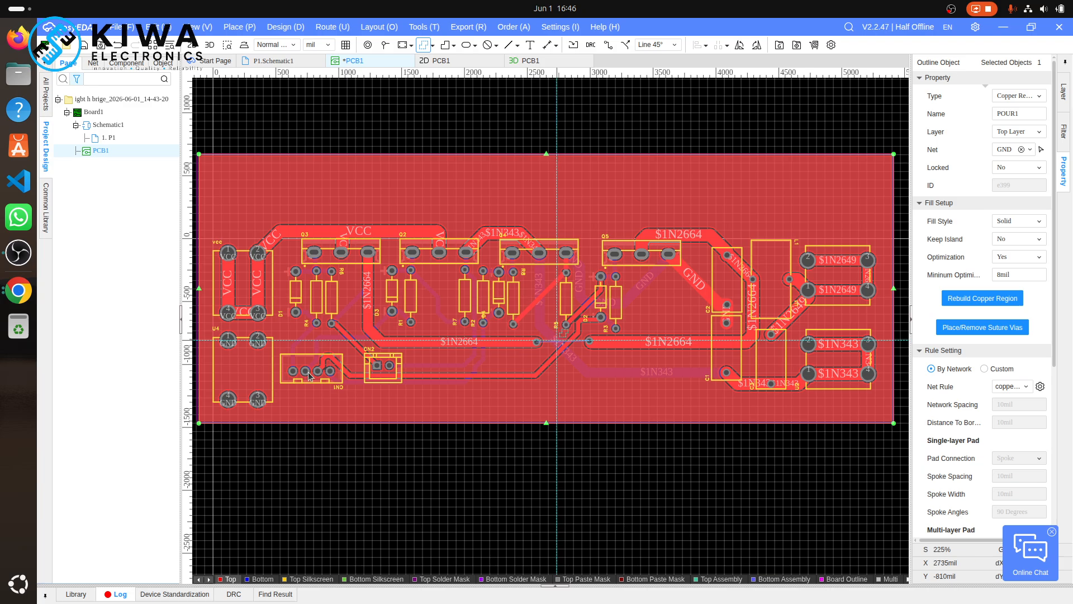
# - Align the copper region's lower-left corner with the board outline and check its upper-left corner
pyautogui.scroll(6, 198, 421)
pyautogui.scroll(3, 198, 421)
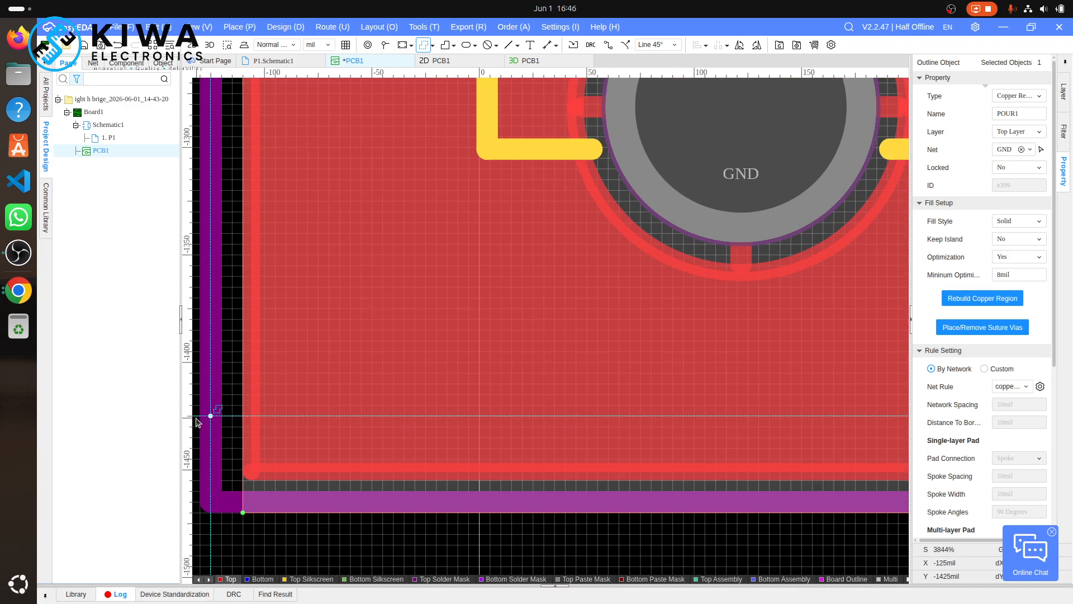
pyautogui.press('Escape')
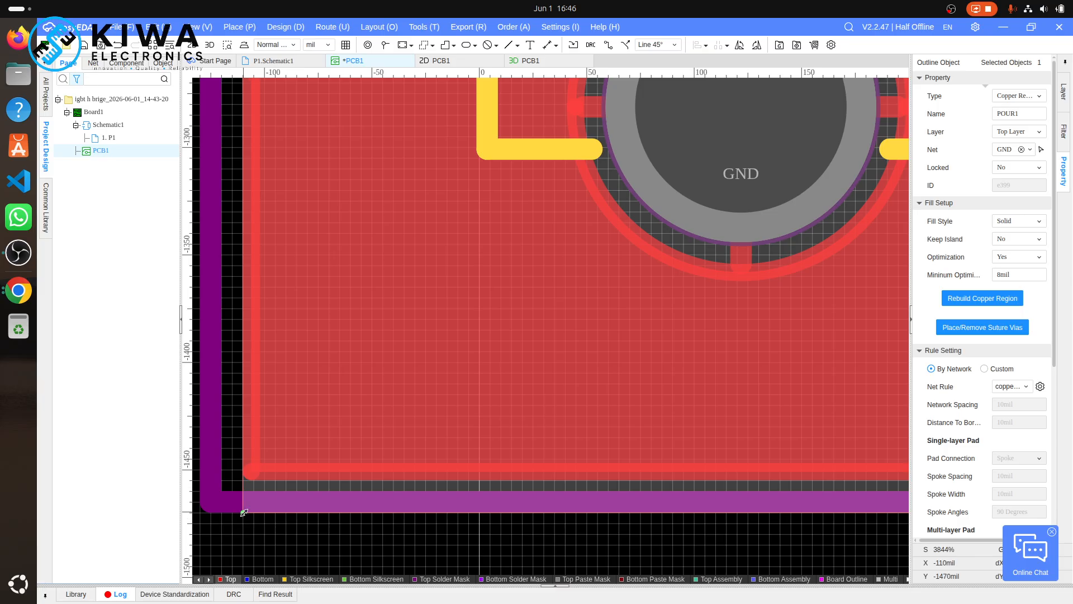
pyautogui.moveTo(244, 512); pyautogui.dragTo(211, 501)
pyautogui.scroll(-7, 286, 427)
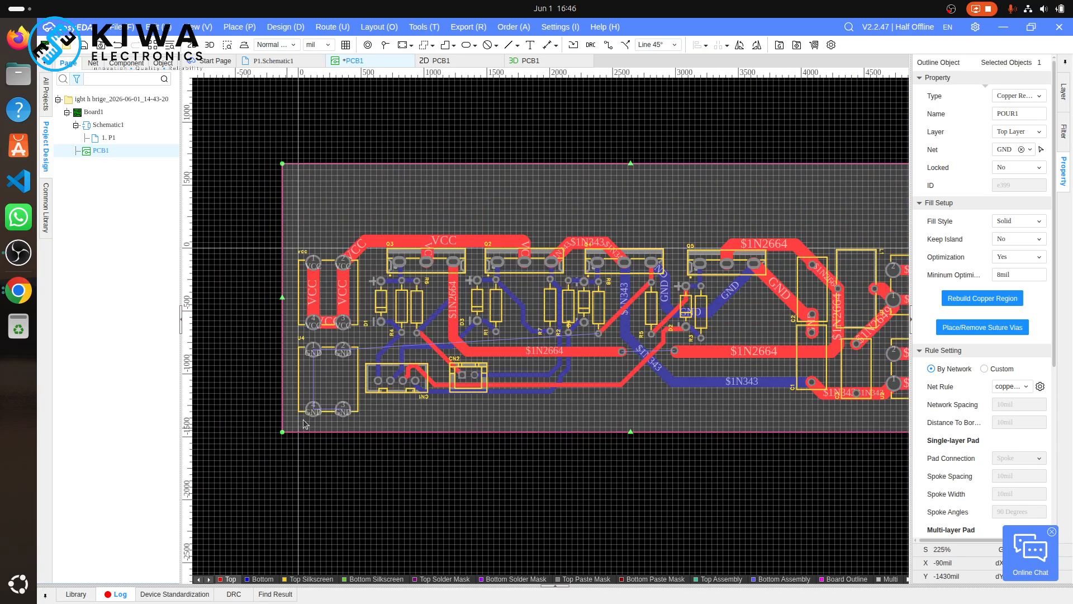
pyautogui.scroll(6, 278, 161)
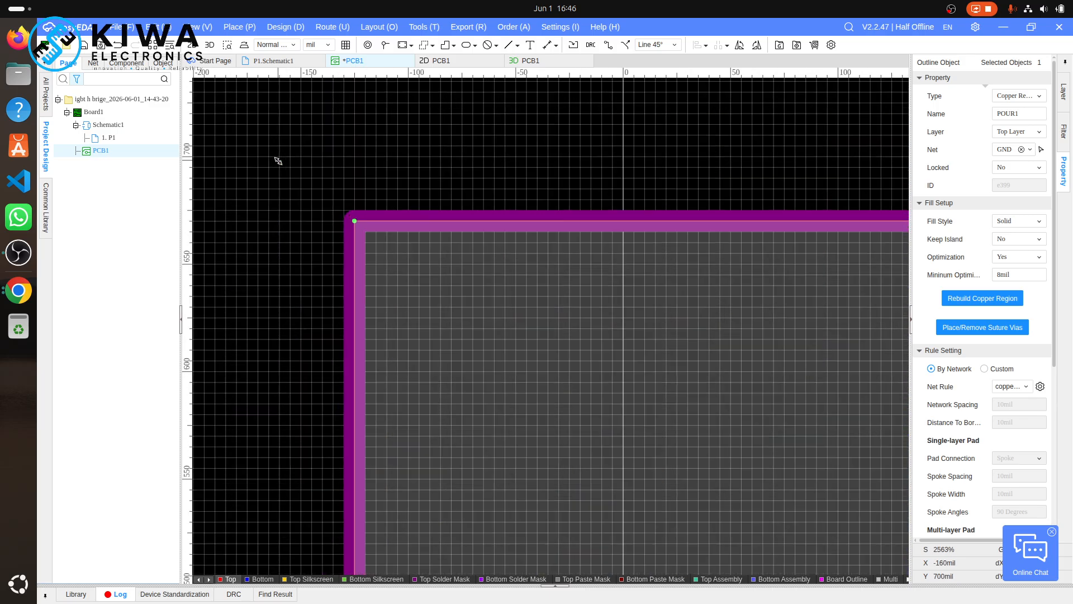
pyautogui.scroll(-7, 278, 161)
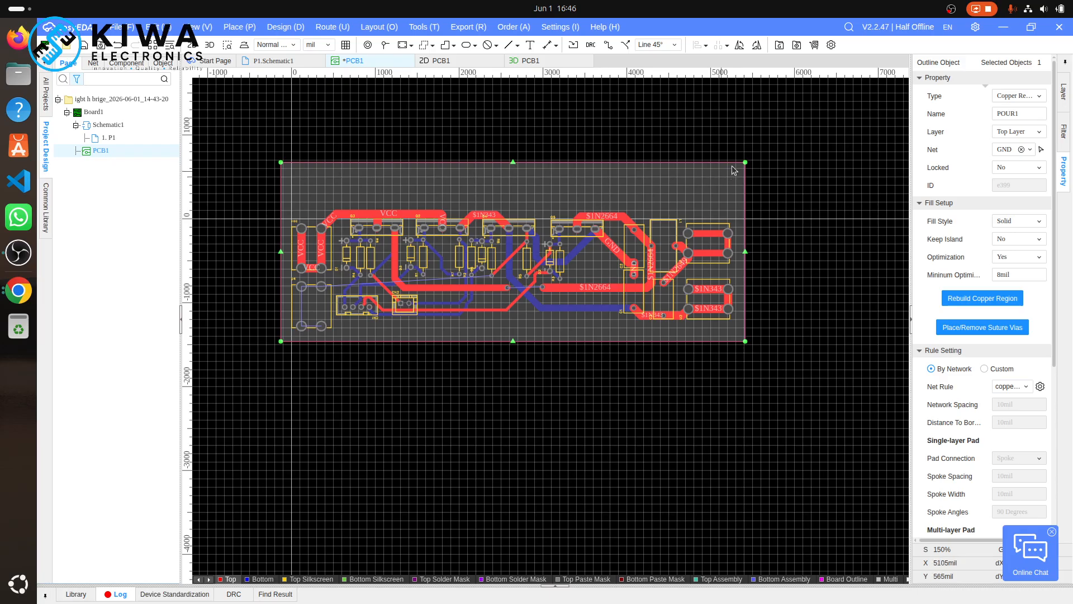
# - Align the copper region's upper-right corner with the board outline and check the lower-right corner
pyautogui.scroll(4, 753, 157)
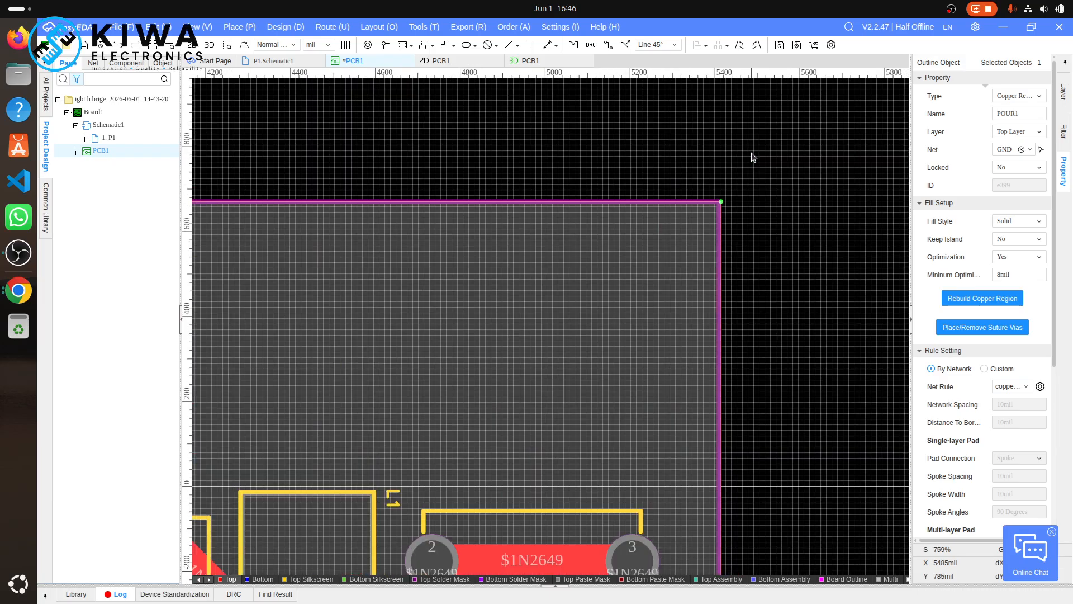
pyautogui.scroll(3, 753, 158)
pyautogui.hscroll(3, 624, 388)
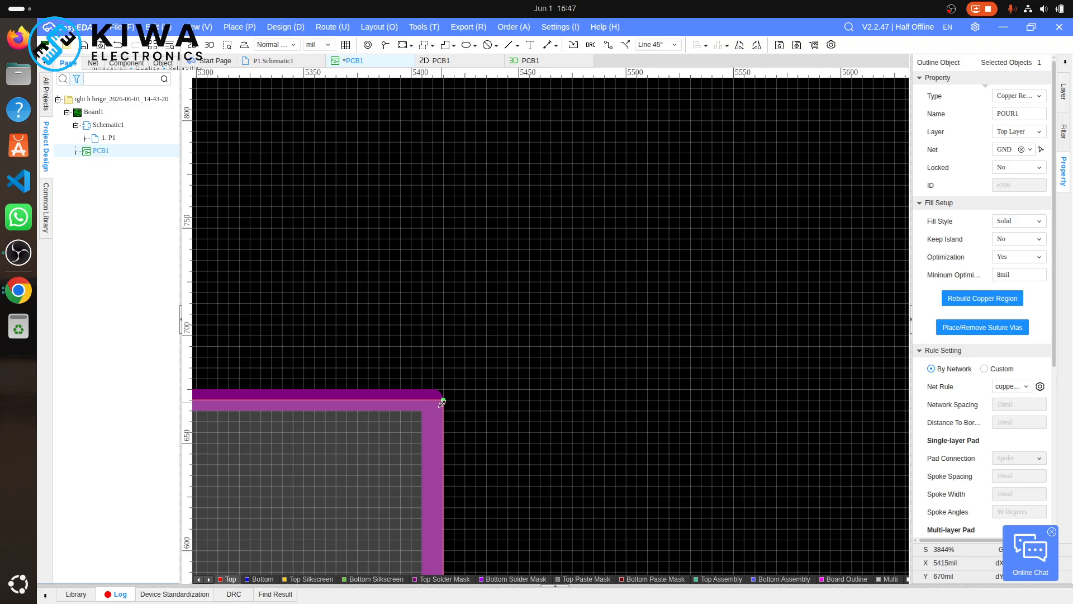
pyautogui.moveTo(442, 401); pyautogui.dragTo(432, 400)
pyautogui.scroll(-15, 419, 405)
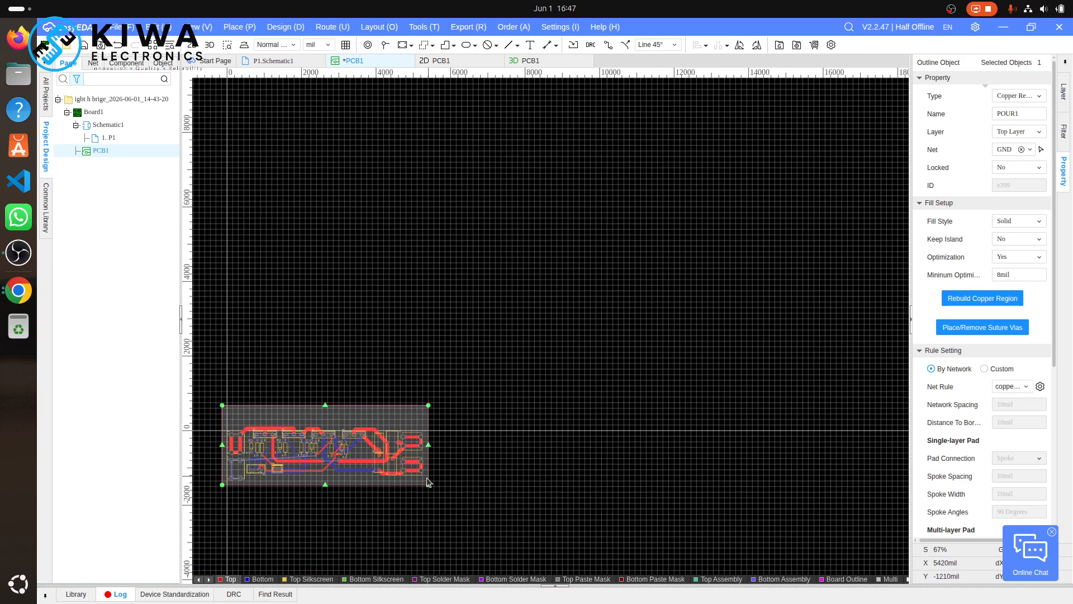
pyautogui.scroll(10, 424, 480)
pyautogui.scroll(-15, 424, 480)
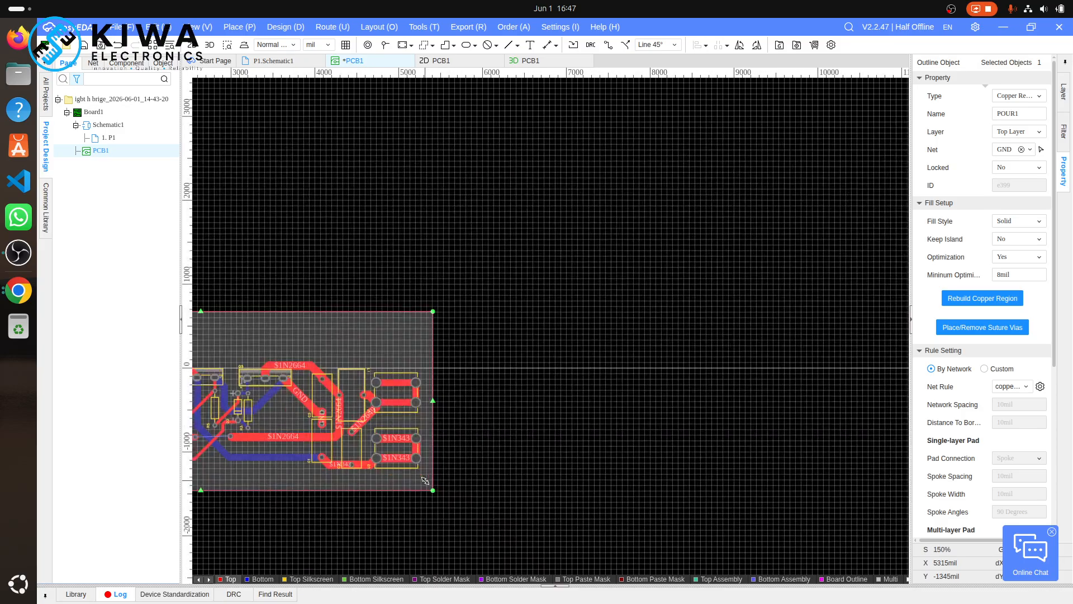
# - Check the outlined board in the 3D view and rebuild the top-layer GND copper region
pyautogui.click(208, 46)
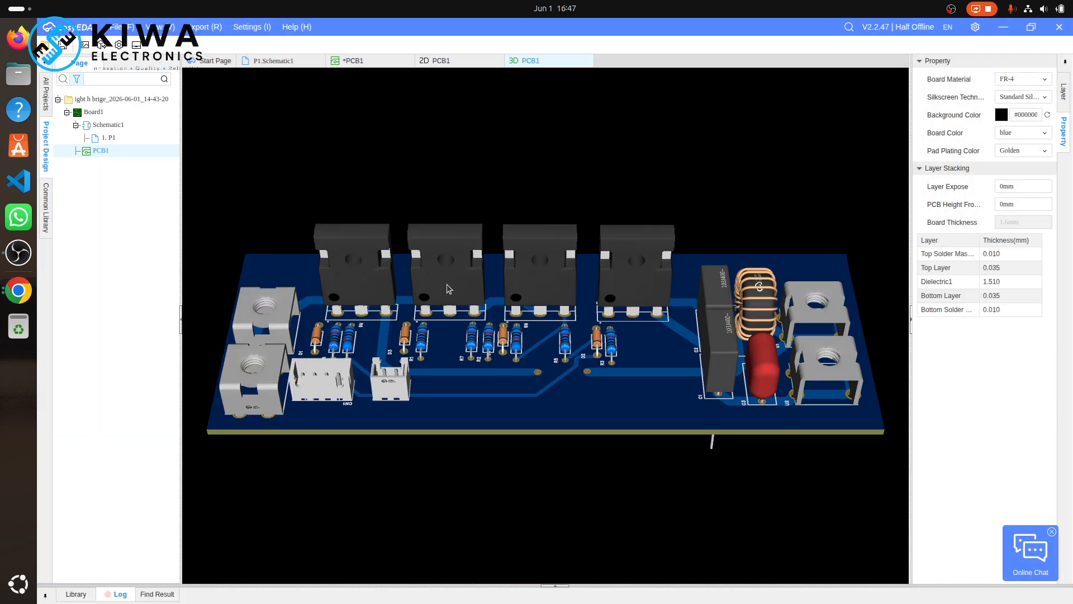
pyautogui.moveTo(448, 284); pyautogui.dragTo(502, 354)
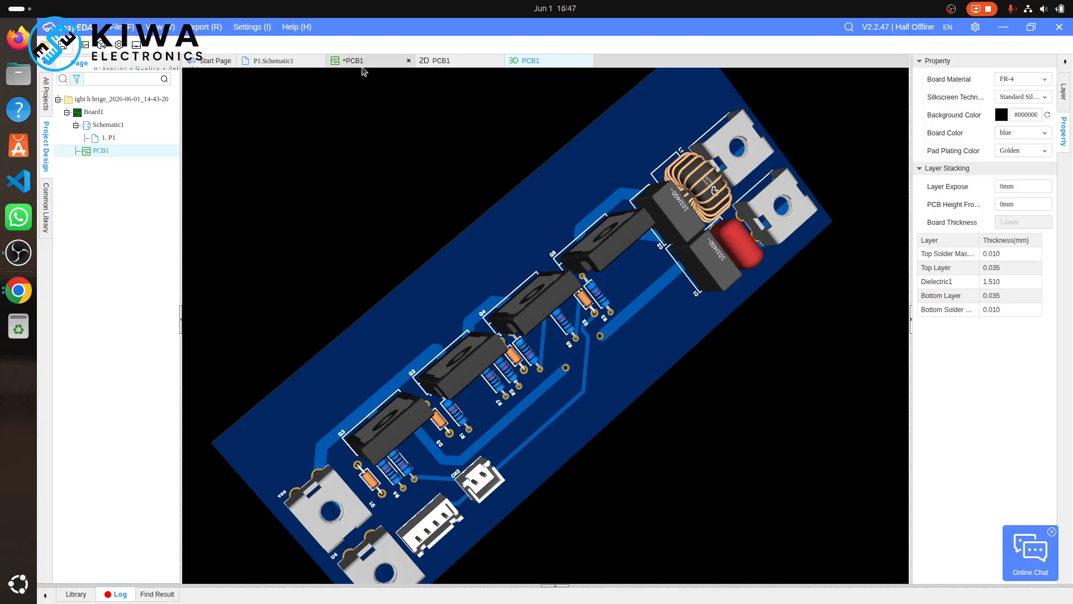
pyautogui.click(362, 63)
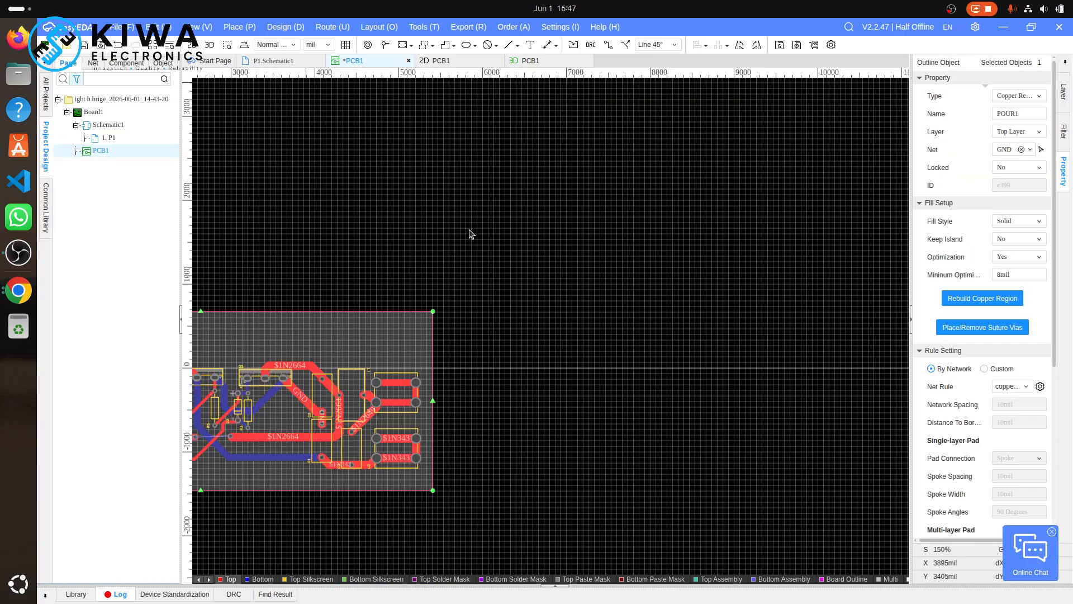
pyautogui.click(980, 306)
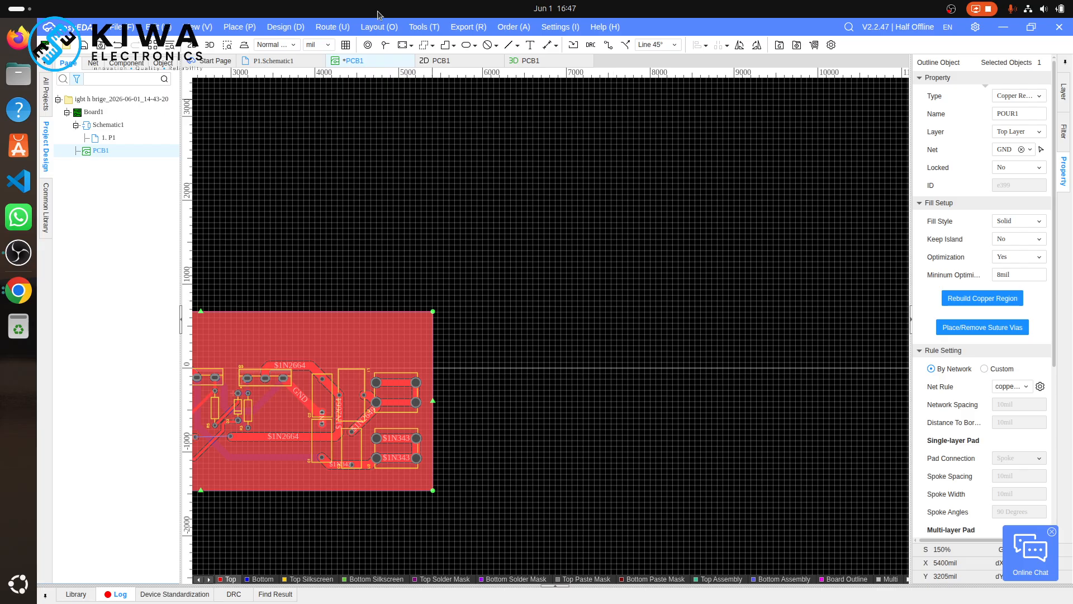
# - Inspect the board with the top-layer GND copper fill in 3D and glance at the schematic
pyautogui.click(209, 46)
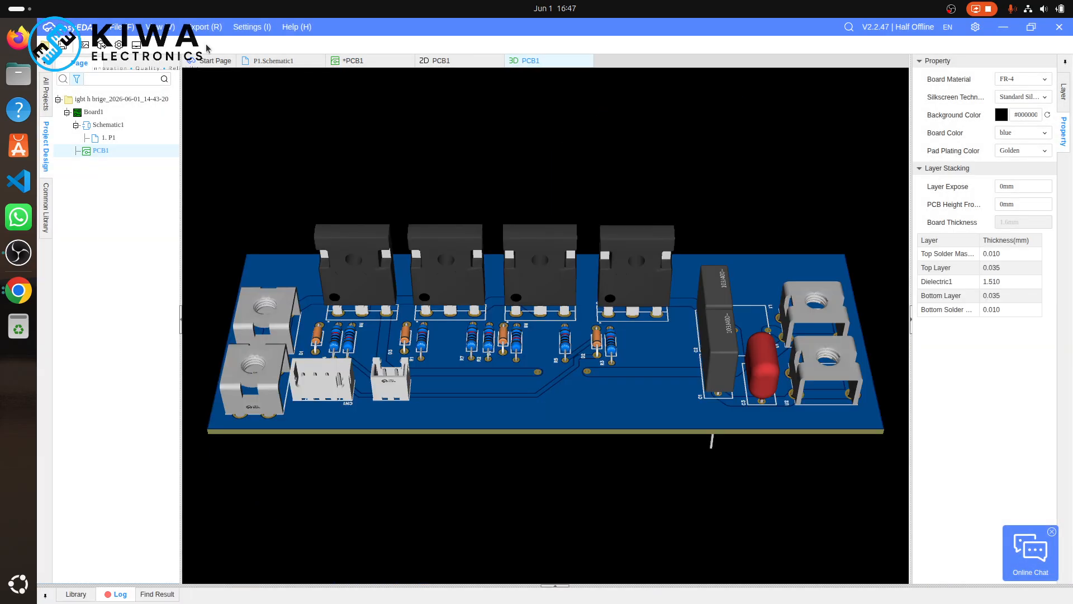
pyautogui.moveTo(546, 335); pyautogui.dragTo(603, 236)
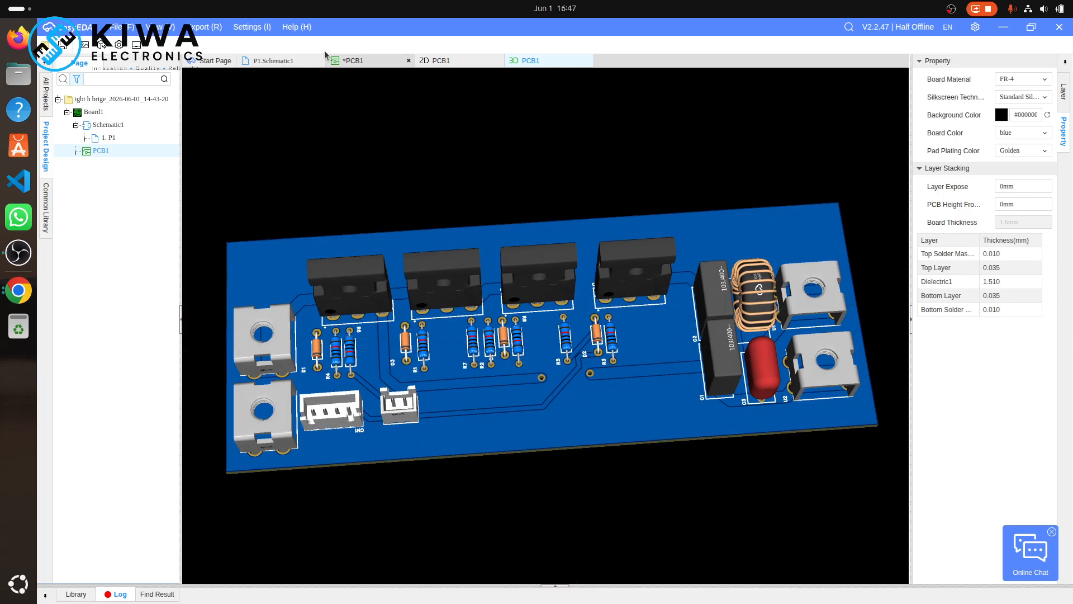
pyautogui.click(290, 65)
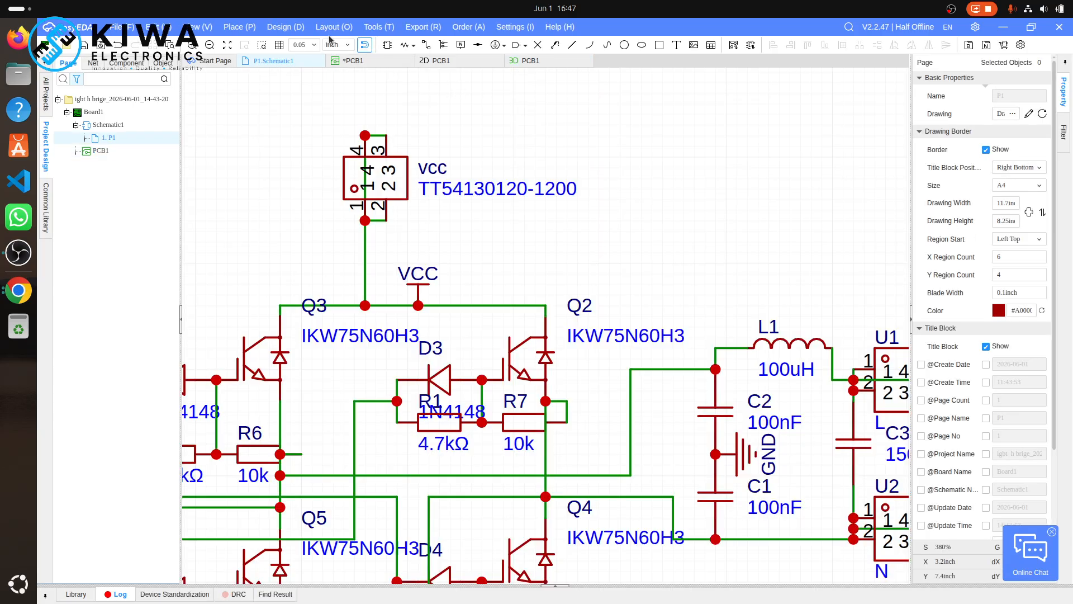
pyautogui.click(360, 65)
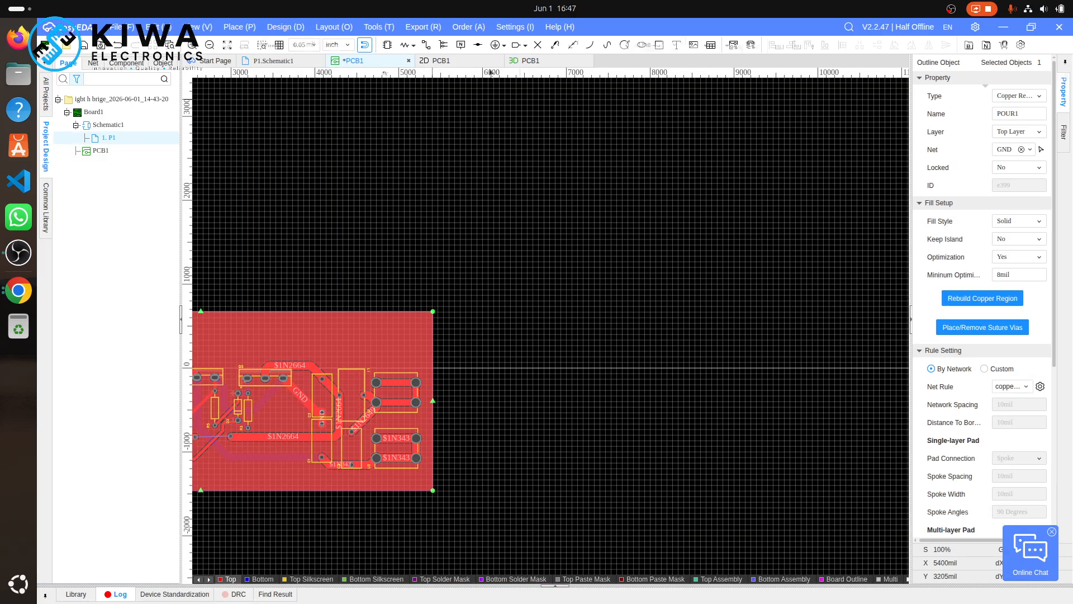
# - Change the GND copper region's layer to Bottom Layer and rebuild the copper region
pyautogui.click(1023, 104)
pyautogui.click(1023, 104)
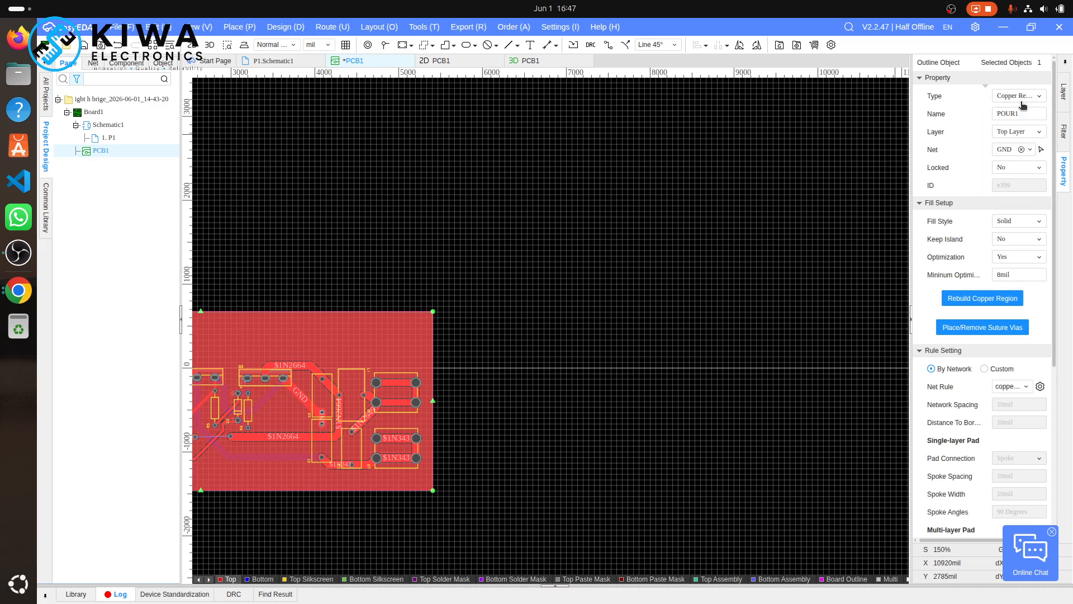
pyautogui.click(1018, 133)
pyautogui.click(1012, 162)
pyautogui.click(987, 301)
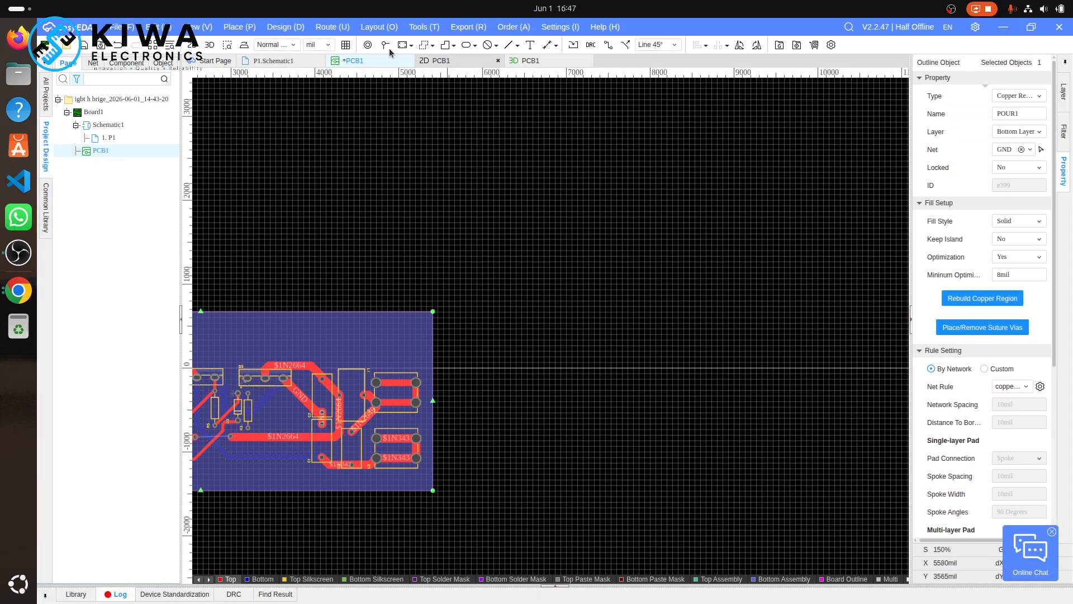
# - Inspect the top and underside of the board in 3D with the bottom-layer GND copper region, and return to the PCB layout
pyautogui.click(209, 46)
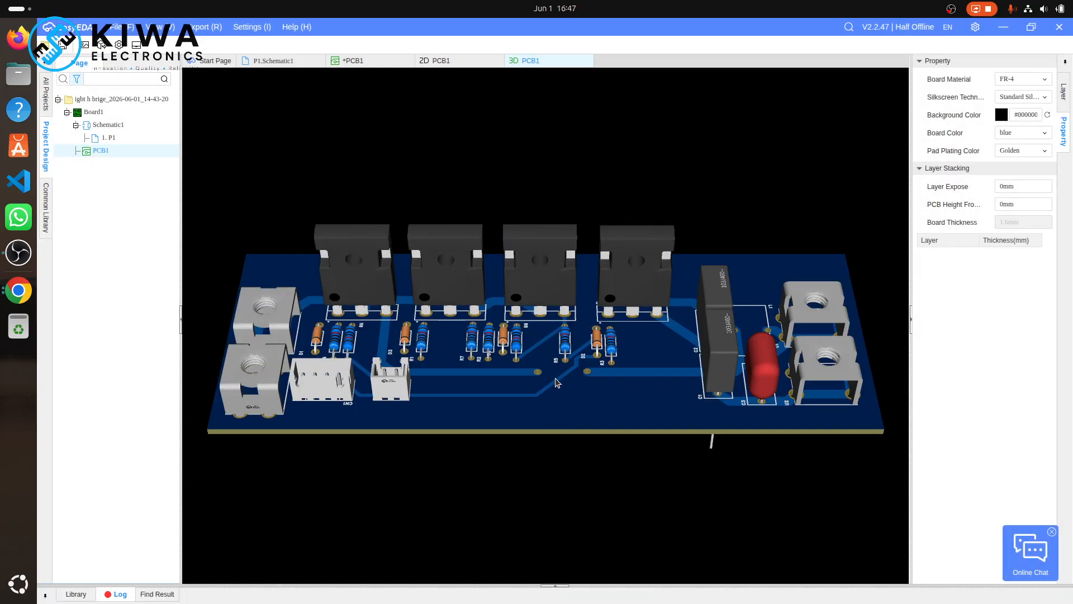
pyautogui.moveTo(556, 381); pyautogui.dragTo(534, 190)
pyautogui.moveTo(564, 303); pyautogui.dragTo(651, 418)
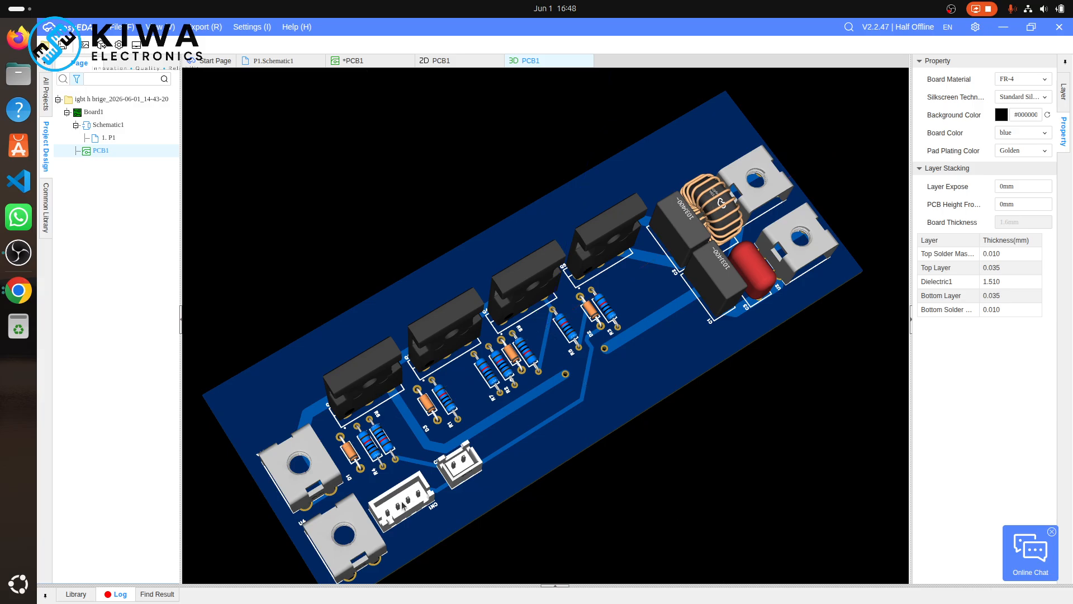
pyautogui.moveTo(336, 520); pyautogui.dragTo(331, 492)
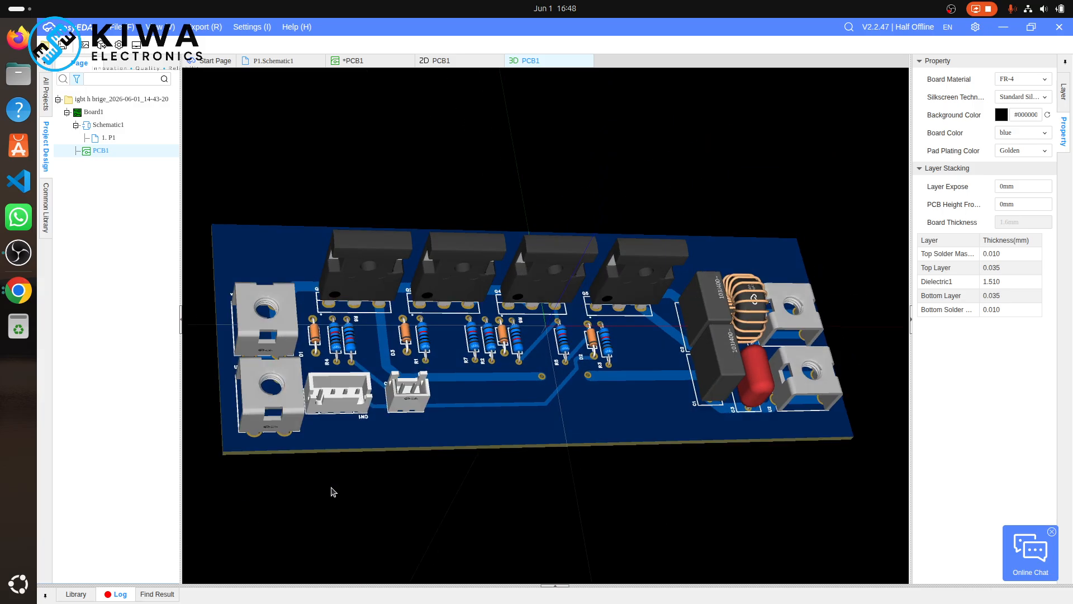
pyautogui.scroll(5, 259, 431)
pyautogui.moveTo(277, 438); pyautogui.dragTo(307, 81)
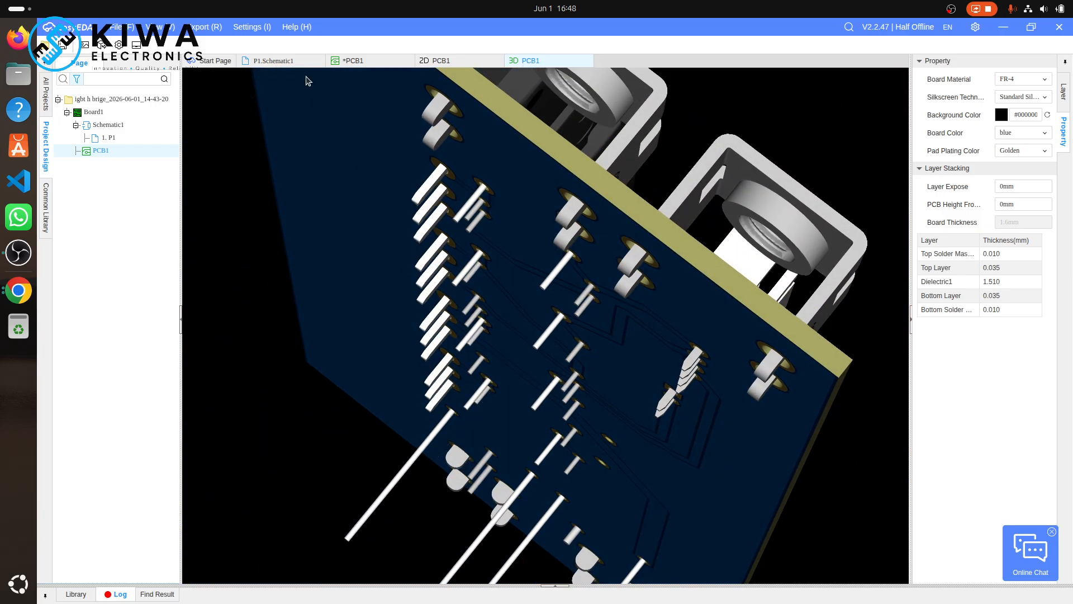
pyautogui.click(361, 62)
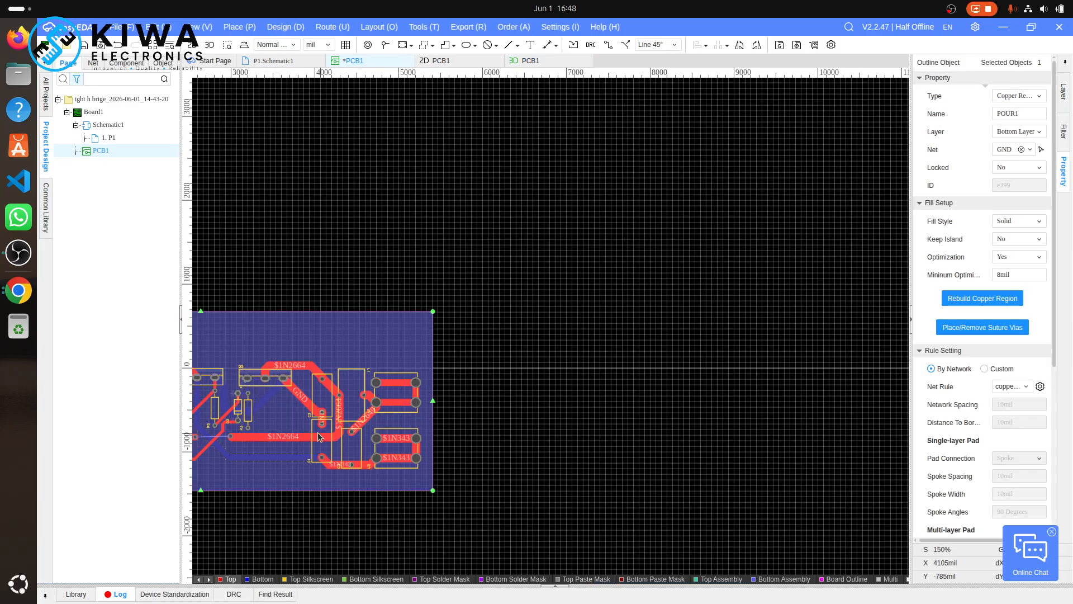
# - Examine the bottom-layer copper fill around connector U4's GND pads and along the nearby traces, including U4's layer options
pyautogui.hscroll(-10, 270, 490)
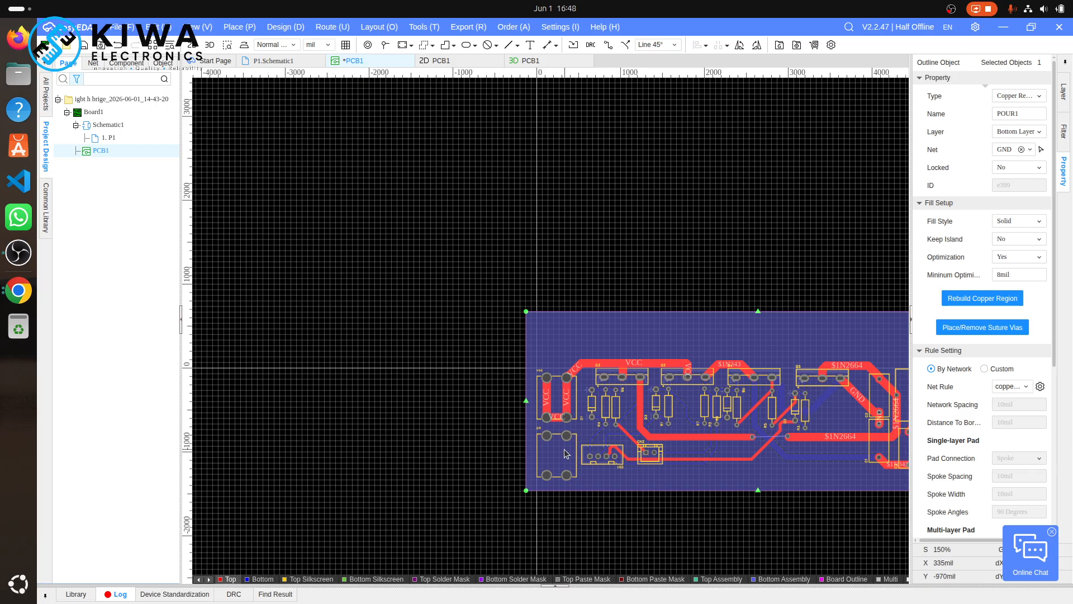
pyautogui.scroll(10, 565, 450)
pyautogui.scroll(3, 565, 453)
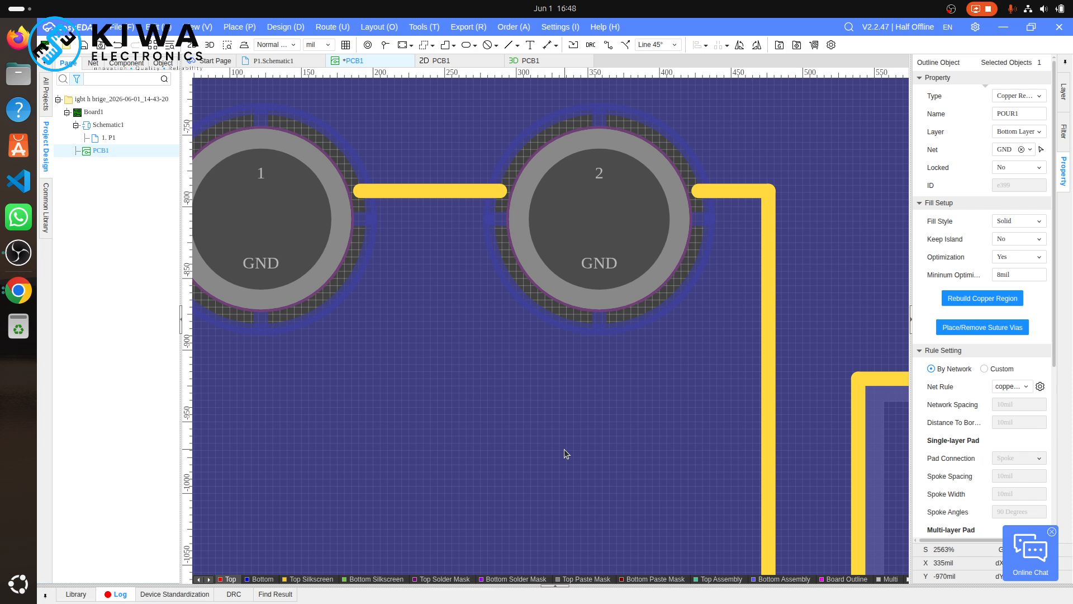
pyautogui.click(603, 316)
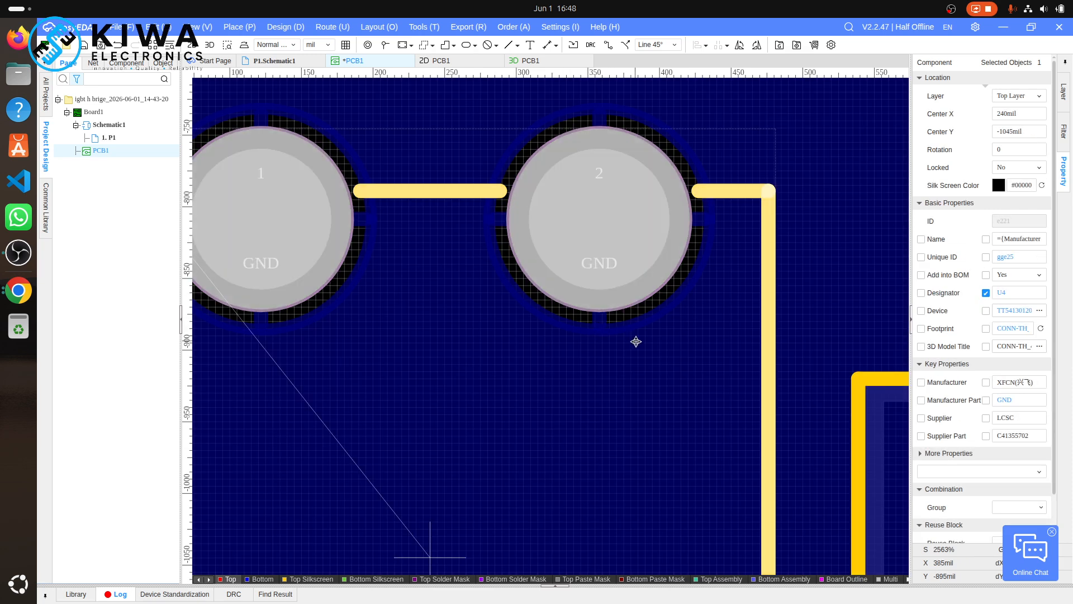
pyautogui.click(1025, 95)
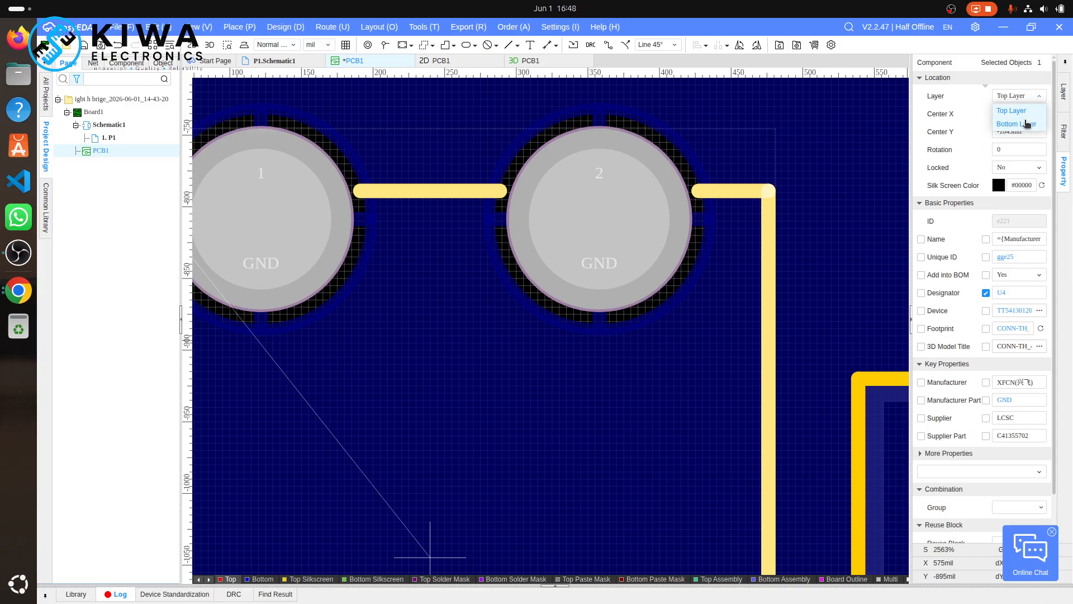
pyautogui.click(1026, 112)
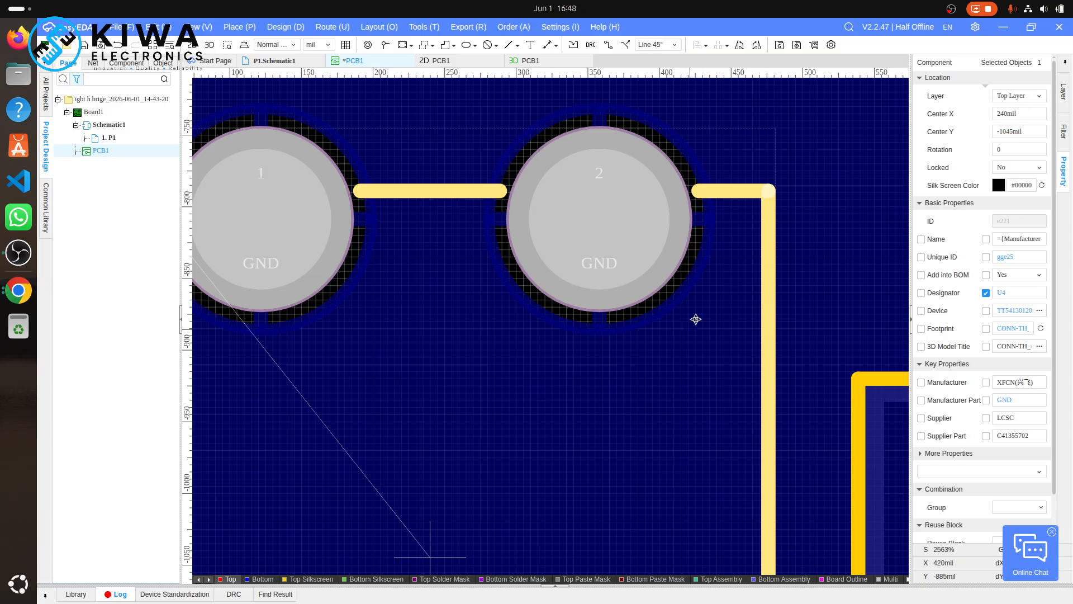
pyautogui.scroll(-5, 708, 292)
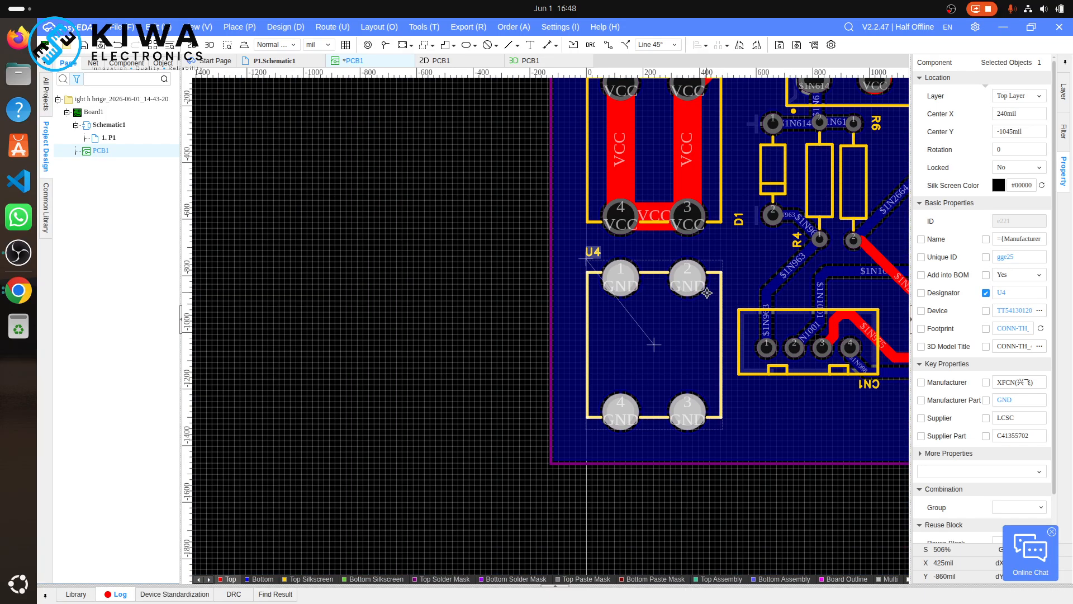
pyautogui.keyDown('shift'); pyautogui.hscroll(10, 707, 292); pyautogui.keyUp('shift')
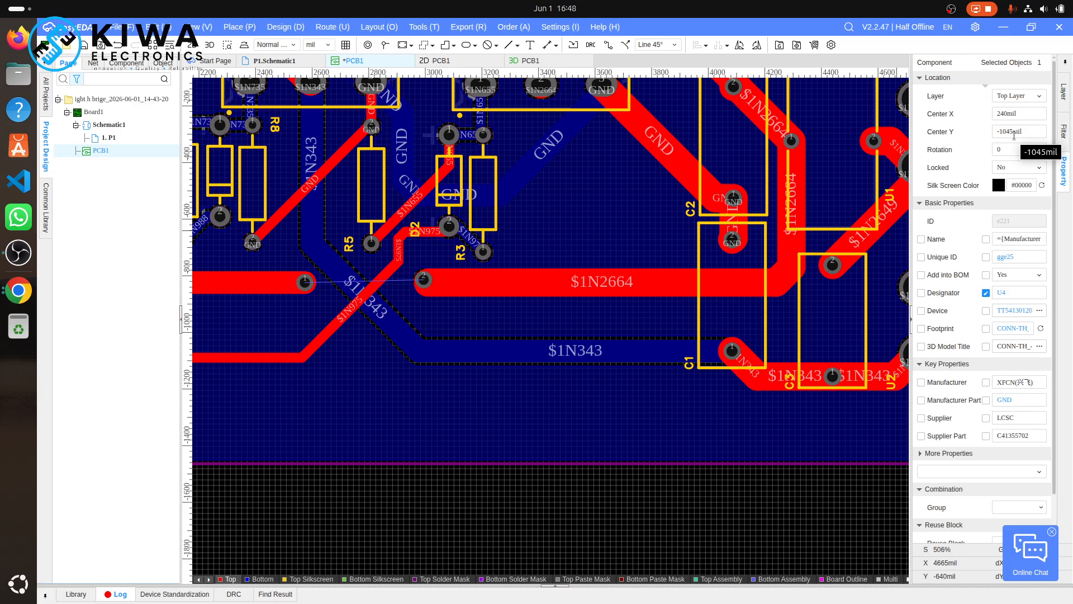
# - Enter a new Center X for connector U4 and keep the component on Top Layer
pyautogui.click(1001, 115)
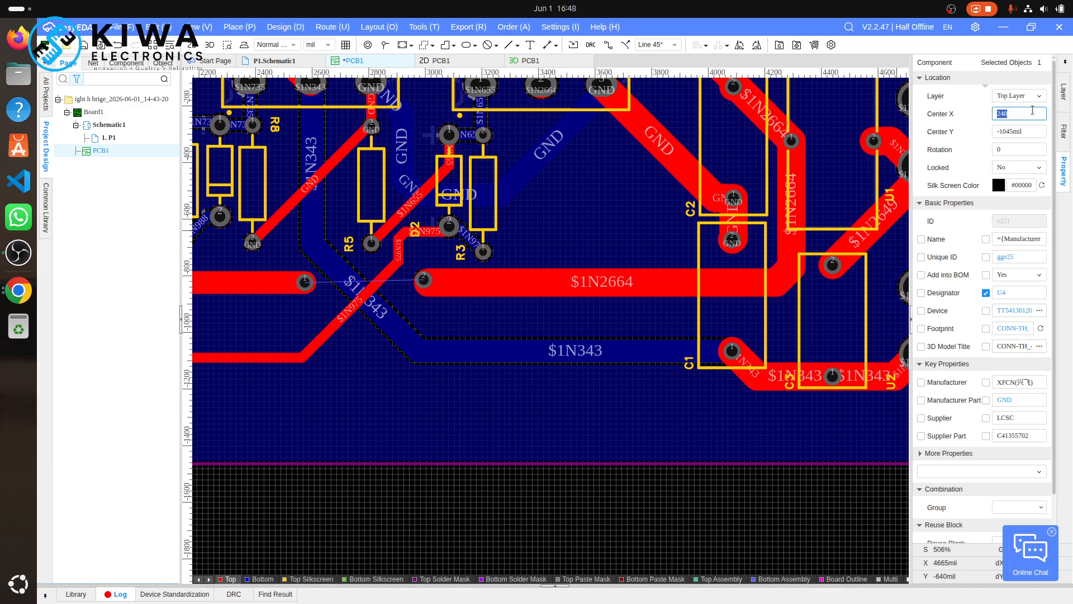
pyautogui.write('1')
pyautogui.press('Return')
pyautogui.click(1023, 99)
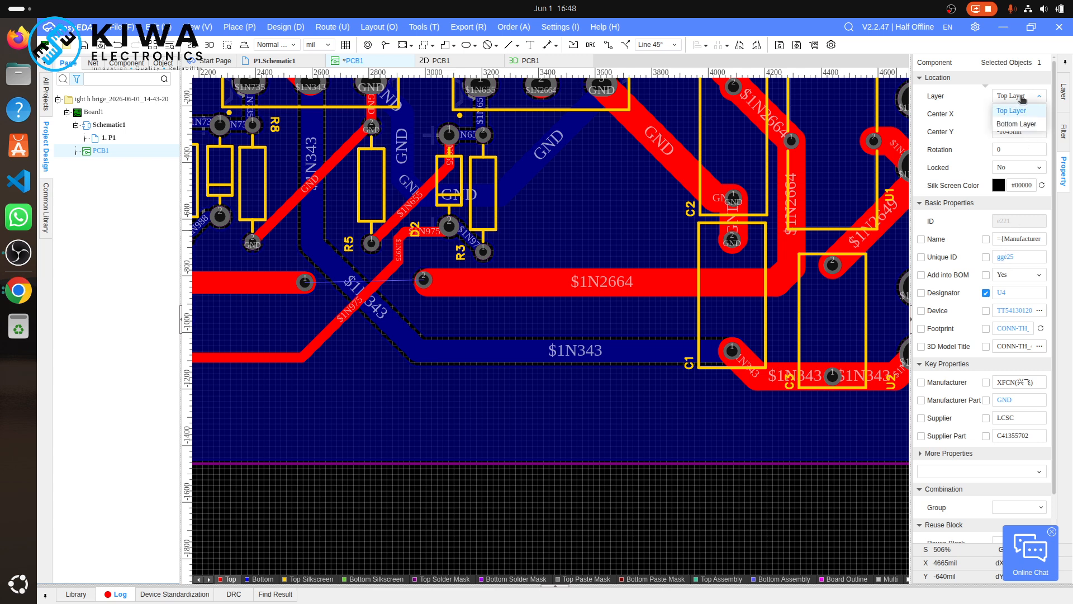
pyautogui.click(1015, 114)
# - Set the minimum optimization value of the bottom-layer GND copper region to 10mil and save the PCB
pyautogui.click(695, 393)
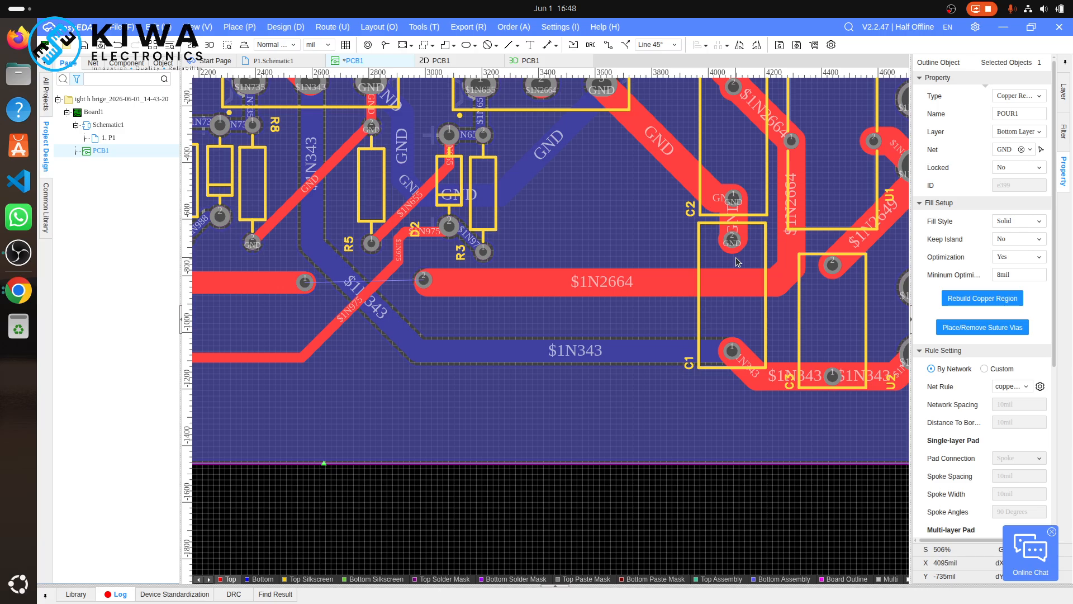
pyautogui.scroll(-5, 737, 262)
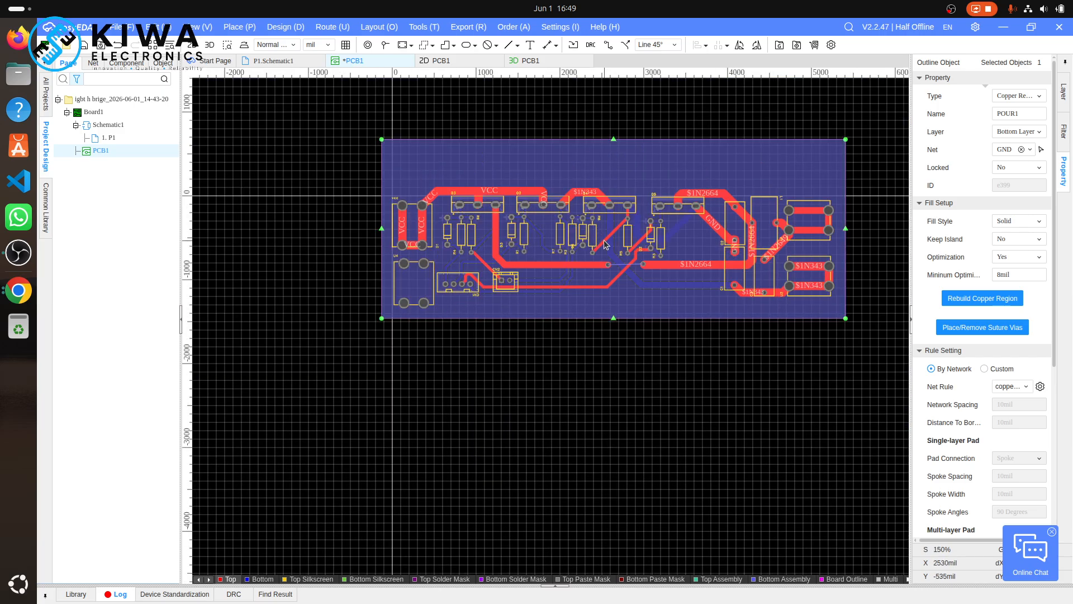
pyautogui.scroll(5, 630, 274)
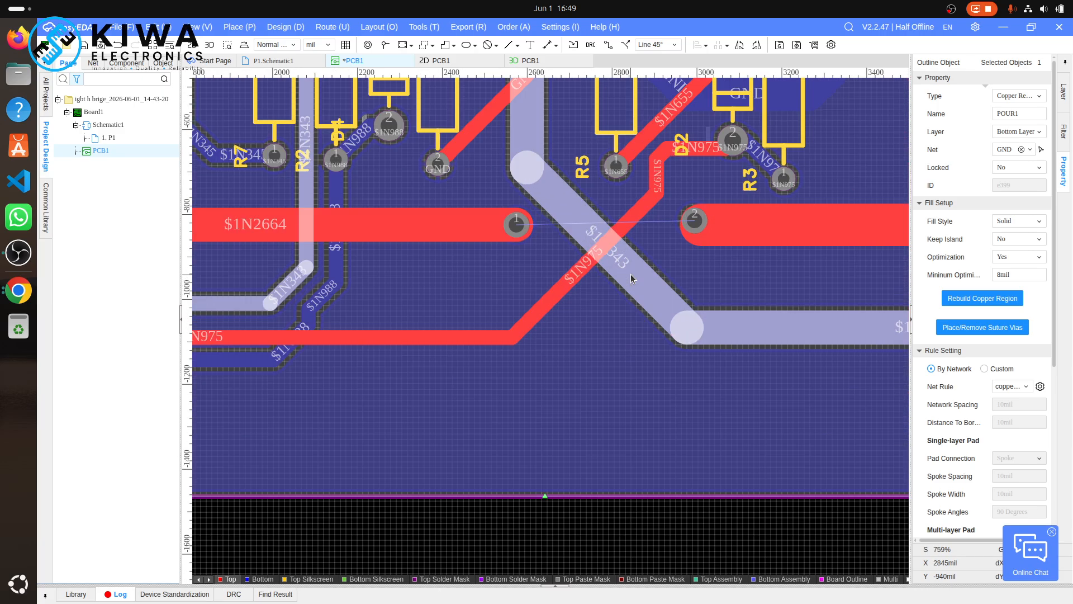
pyautogui.scroll(2, 631, 278)
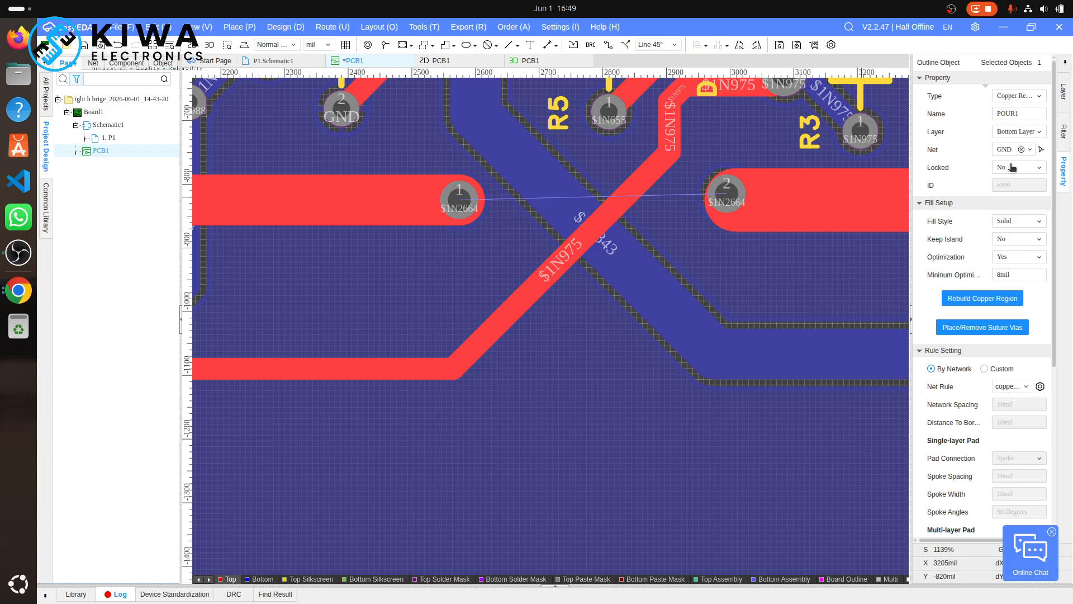
pyautogui.click(1031, 115)
pyautogui.click(1035, 133)
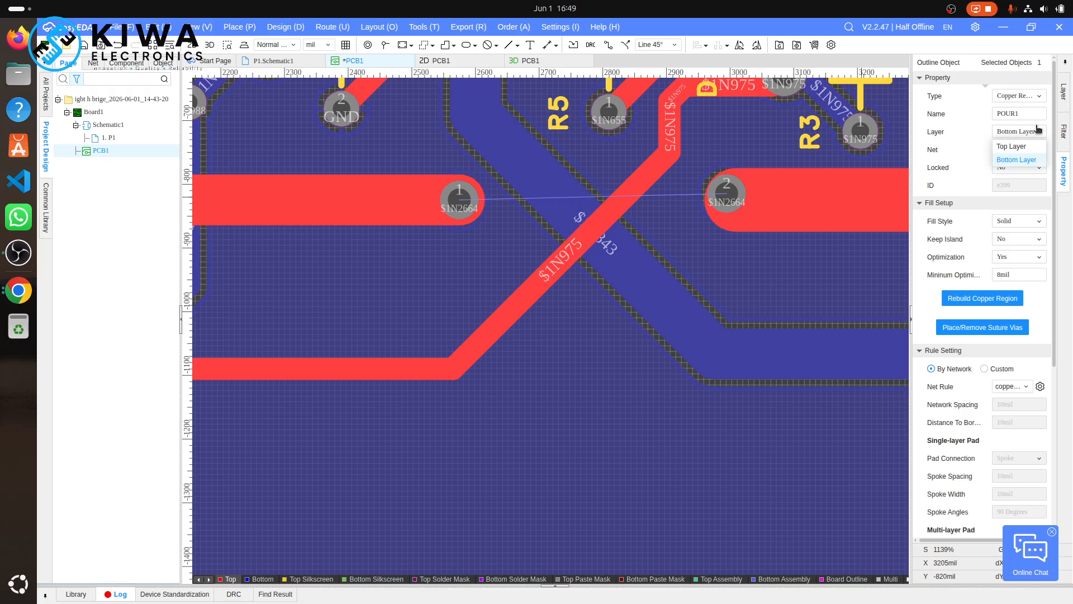
pyautogui.click(1029, 162)
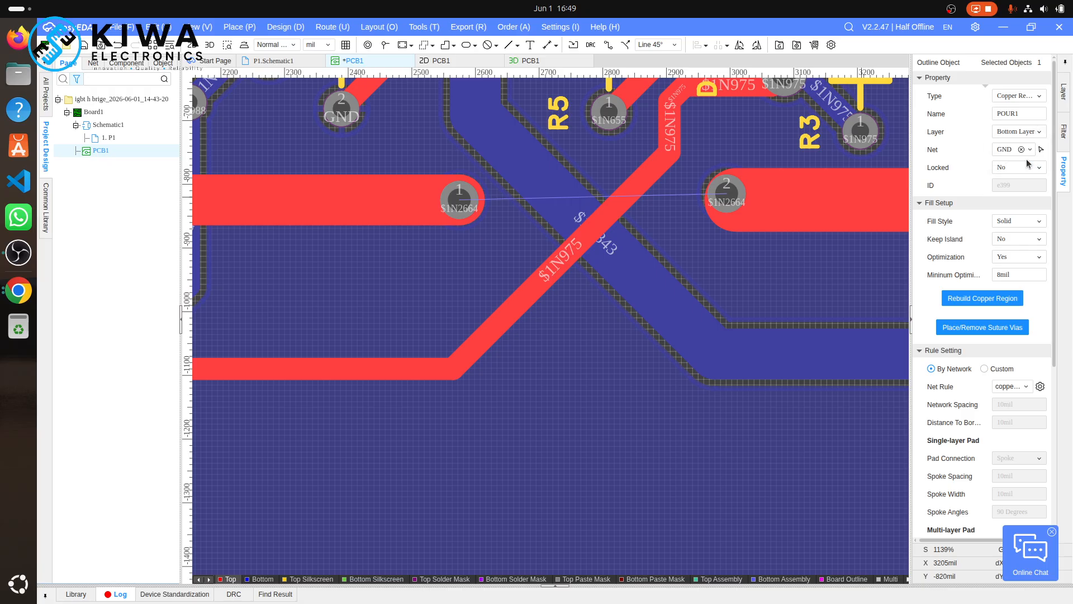
pyautogui.click(1001, 275)
pyautogui.press('Return')
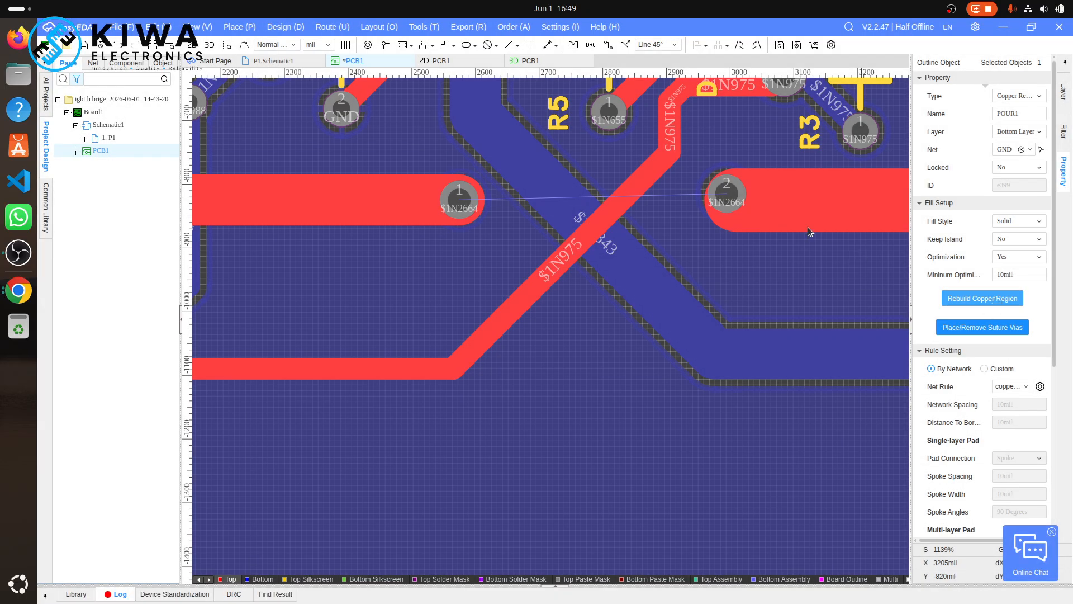
pyautogui.hotkey('ctrl', 's')
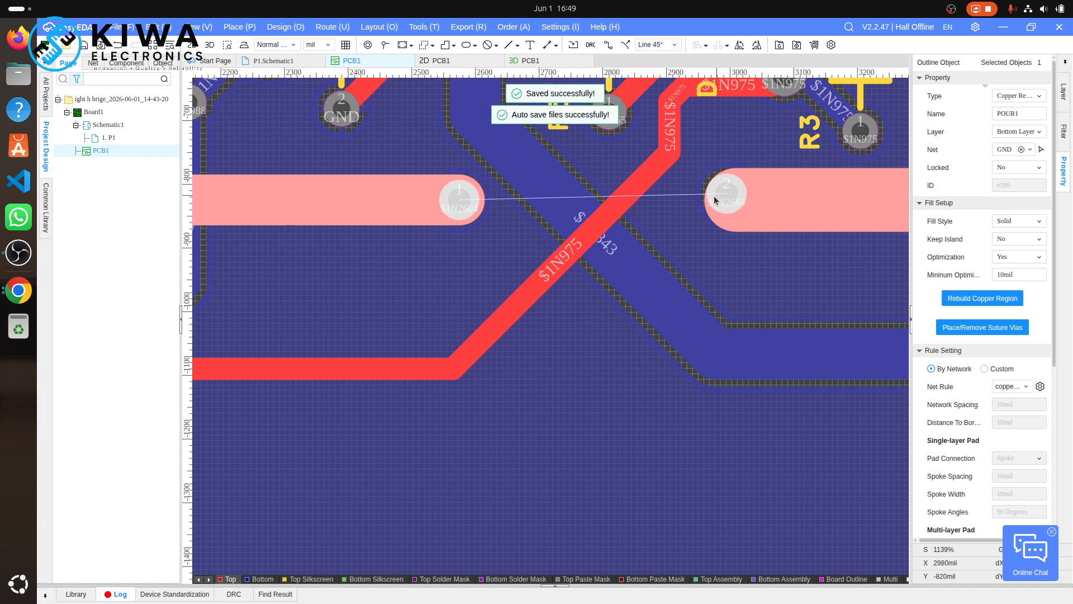
# - Check the unrouted $1N2664 gap between the two track ends and change the GND copper region's layer to Top Layer
pyautogui.scroll(5, 725, 204)
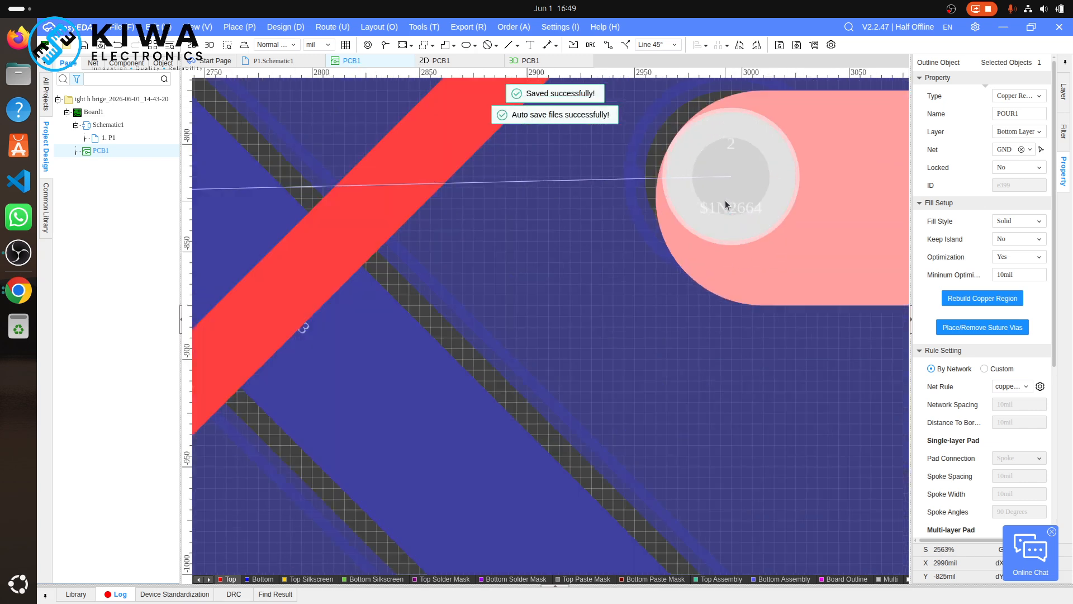
pyautogui.scroll(-5, 726, 203)
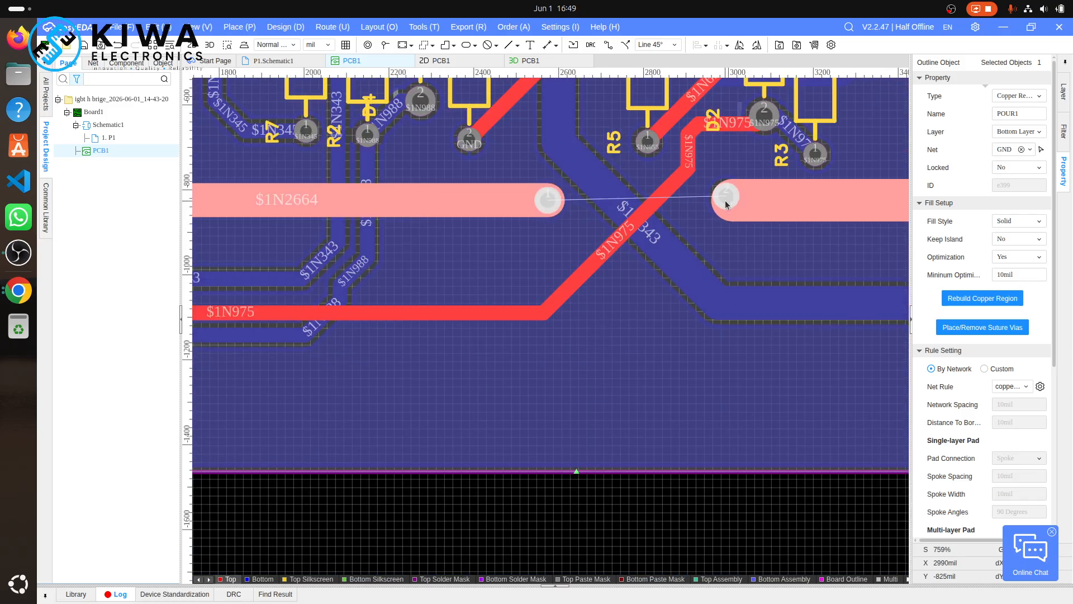
pyautogui.scroll(-3, 726, 204)
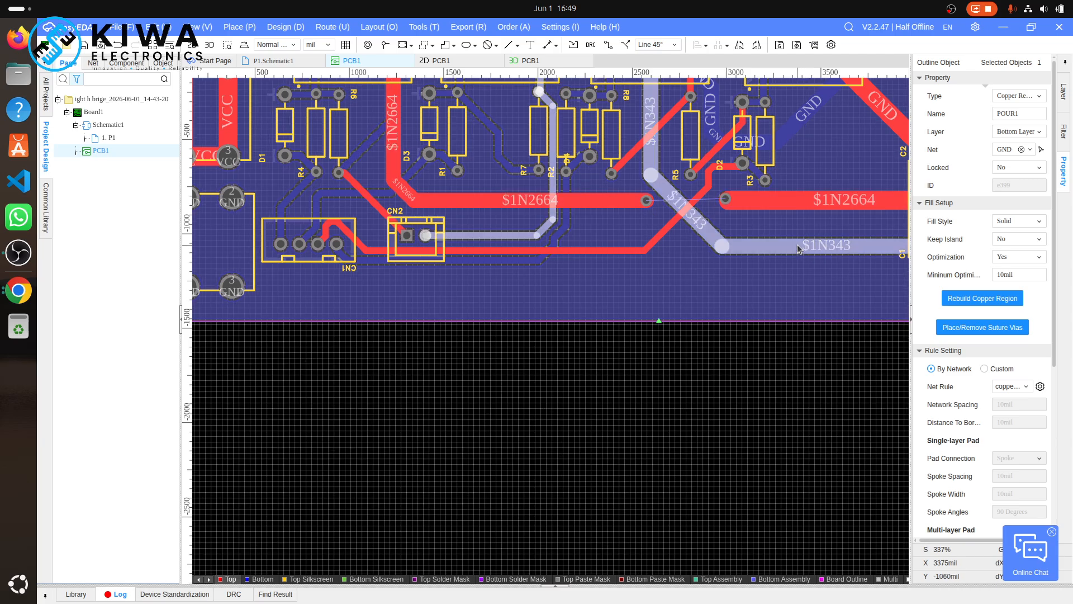
pyautogui.click(1016, 132)
pyautogui.click(1012, 146)
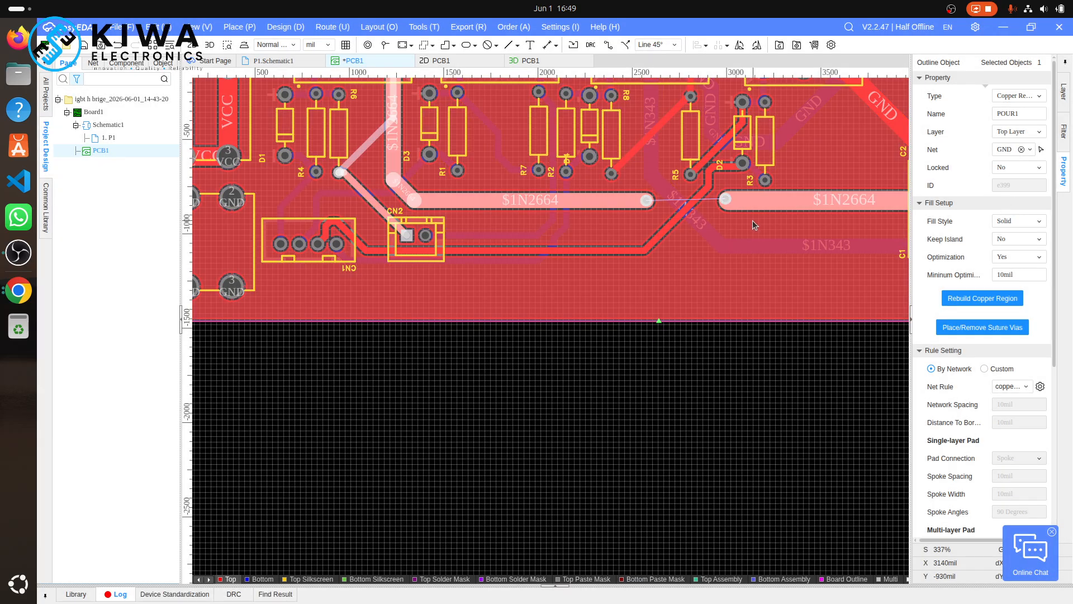
pyautogui.scroll(5, 751, 201)
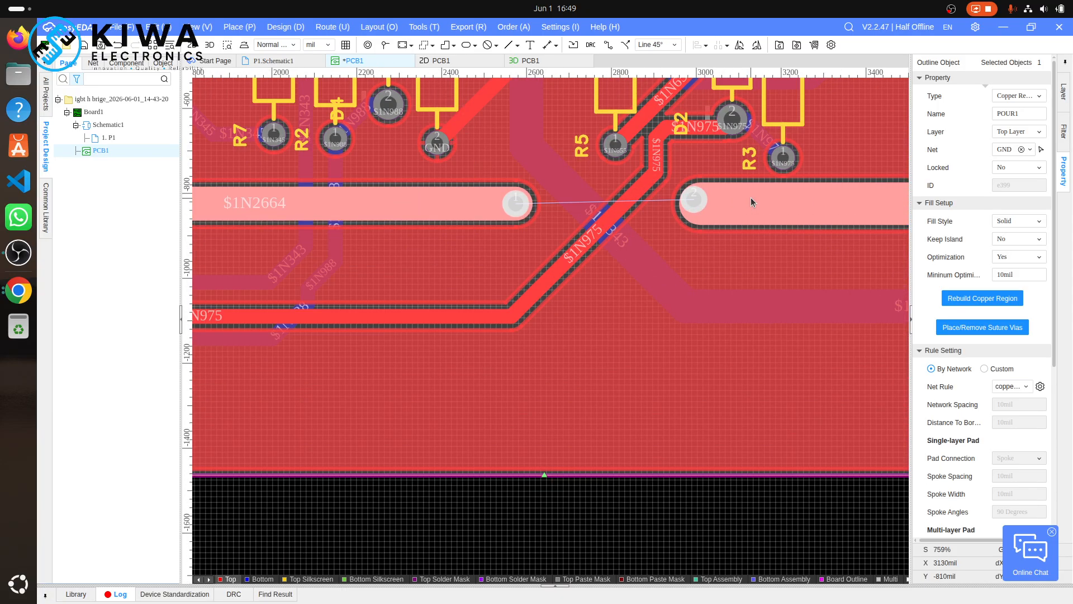
pyautogui.press('w')
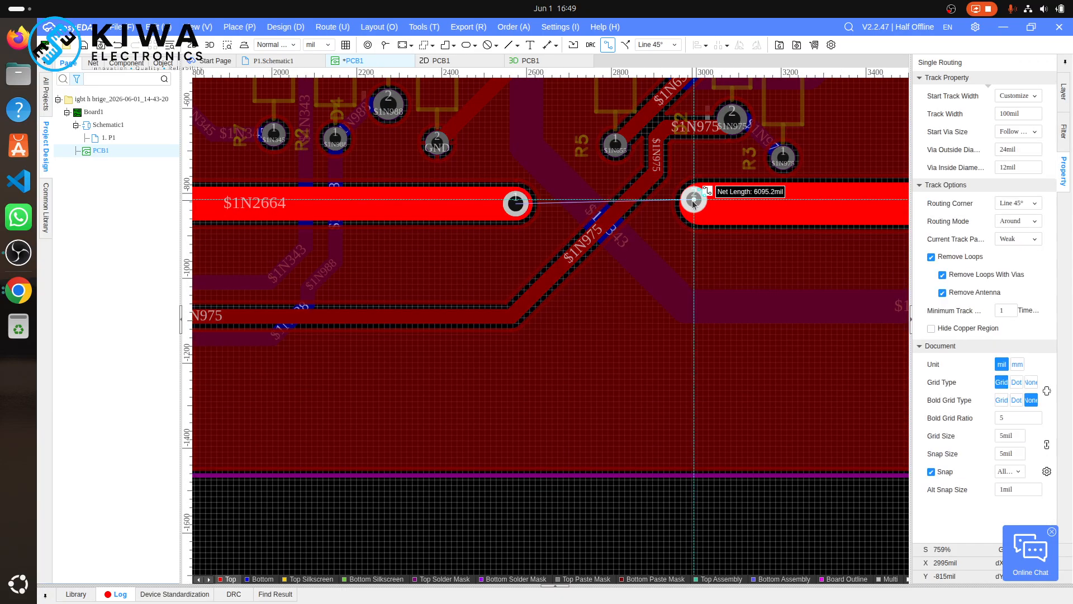
pyautogui.press('Right')
pyautogui.press('Right')
pyautogui.press('Right')
pyautogui.press('Down')
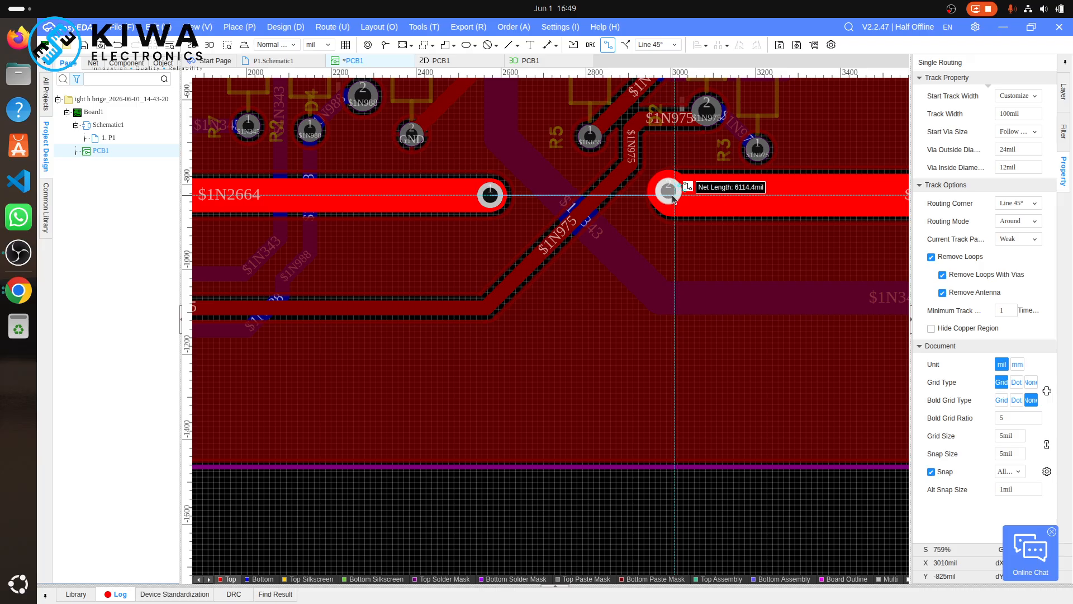
pyautogui.rightClick(673, 196)
pyautogui.rightClick(672, 195)
# - Nudge pad 2 of the $1N2664 gap level with pad 1, at Center X 3005mil and Center Y -825mil
pyautogui.click(673, 196)
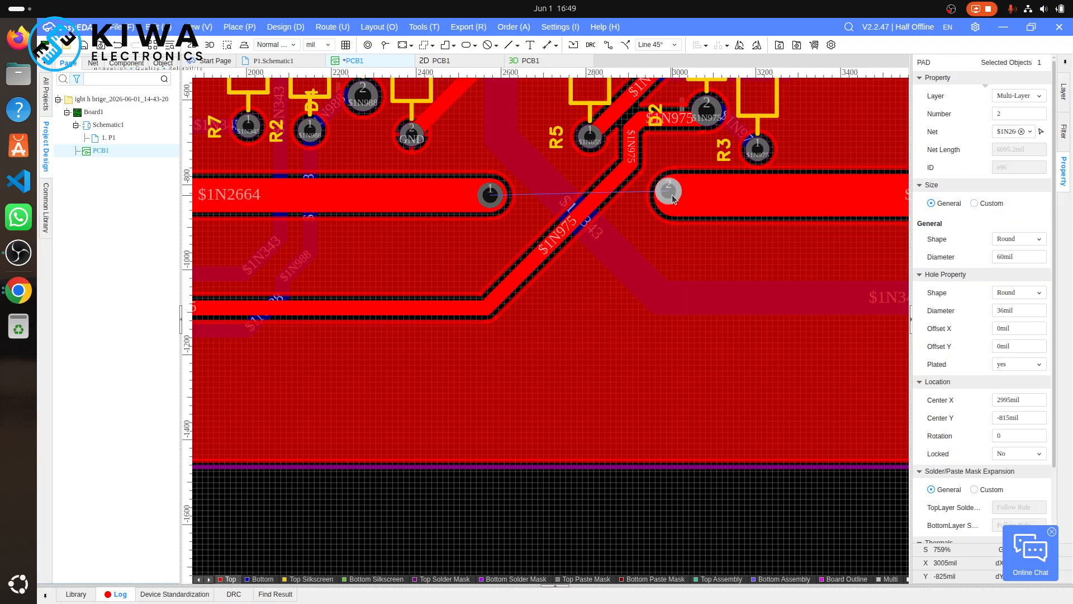
pyautogui.press('Down')
pyautogui.press('Down')
pyautogui.press('Down')
pyautogui.press('Right')
pyautogui.press('Up')
pyautogui.press('Up')
pyautogui.press('Down')
pyautogui.press('Right')
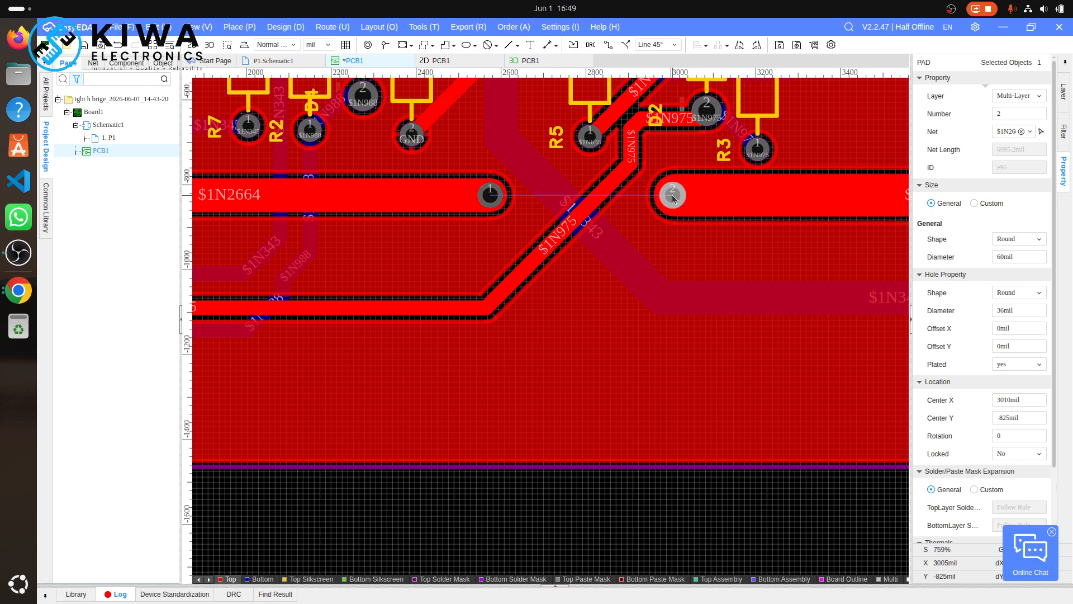
# - Inspect the top-layer copper fill around connectors CN2, CN1 and U4
pyautogui.keyDown('shift'); pyautogui.hscroll(-10, 580, 191); pyautogui.keyUp('shift')
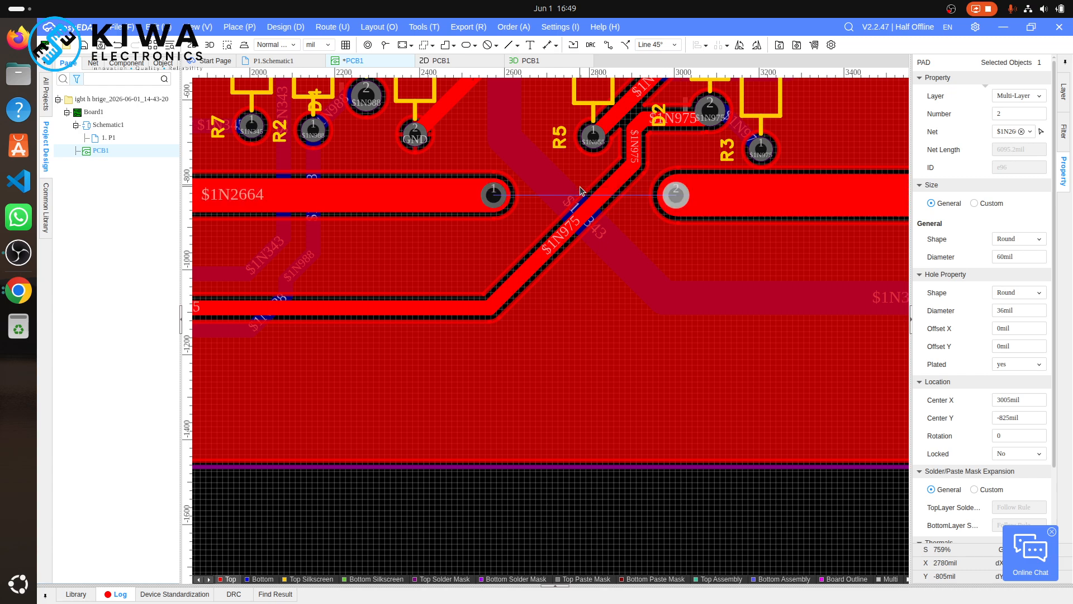
pyautogui.keyDown('shift'); pyautogui.hscroll(-5, 580, 191); pyautogui.keyUp('shift')
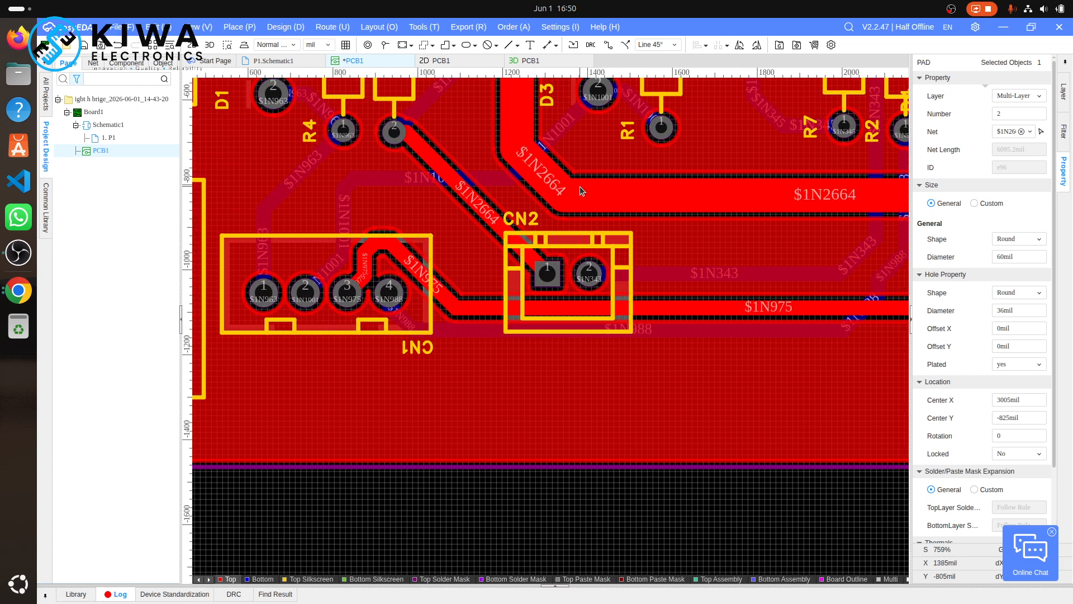
pyautogui.keyDown('shift'); pyautogui.hscroll(-1, 580, 192); pyautogui.keyUp('shift')
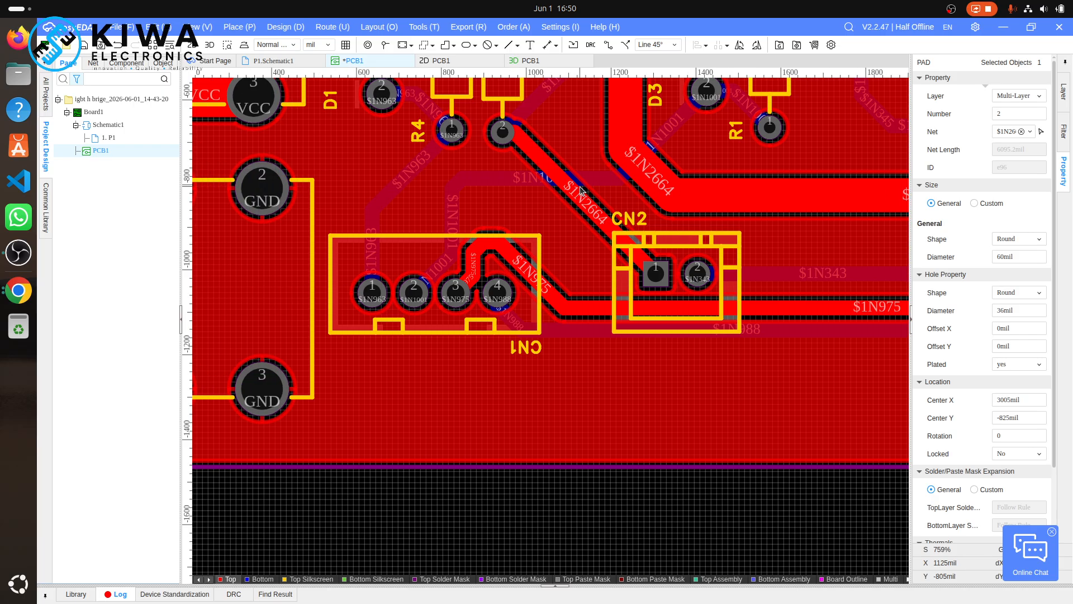
pyautogui.hscroll(-3, 580, 189)
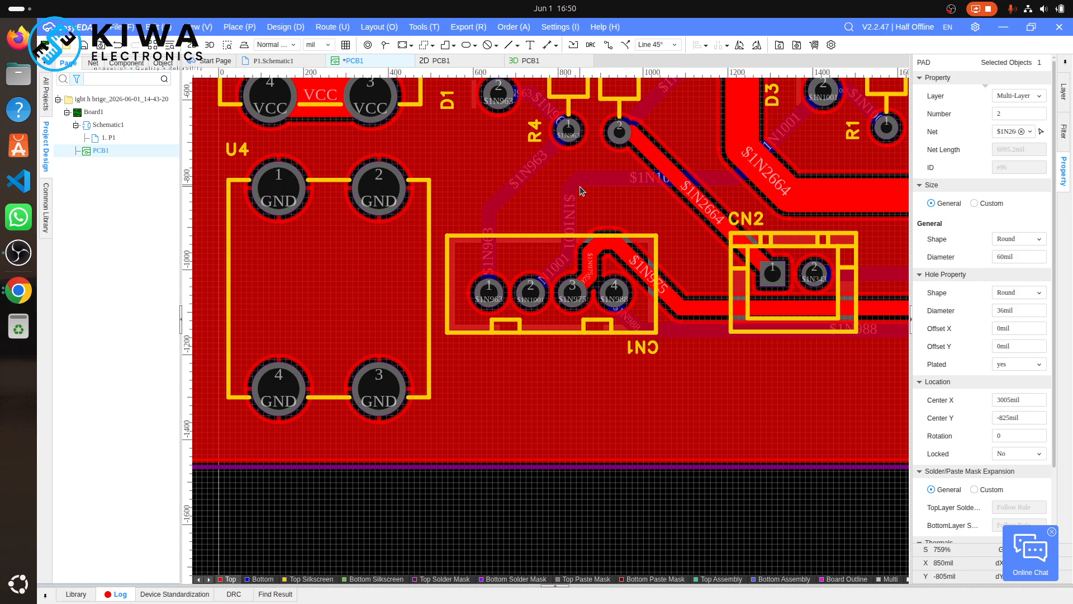
pyautogui.click(612, 269)
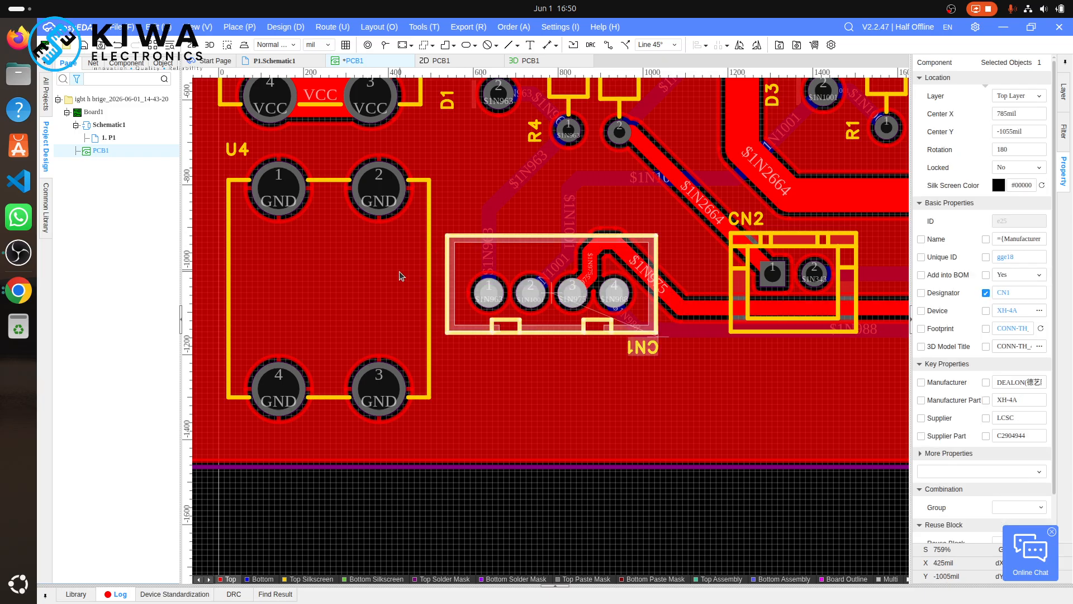
pyautogui.hscroll(-8, 400, 271)
pyautogui.scroll(4, 572, 249)
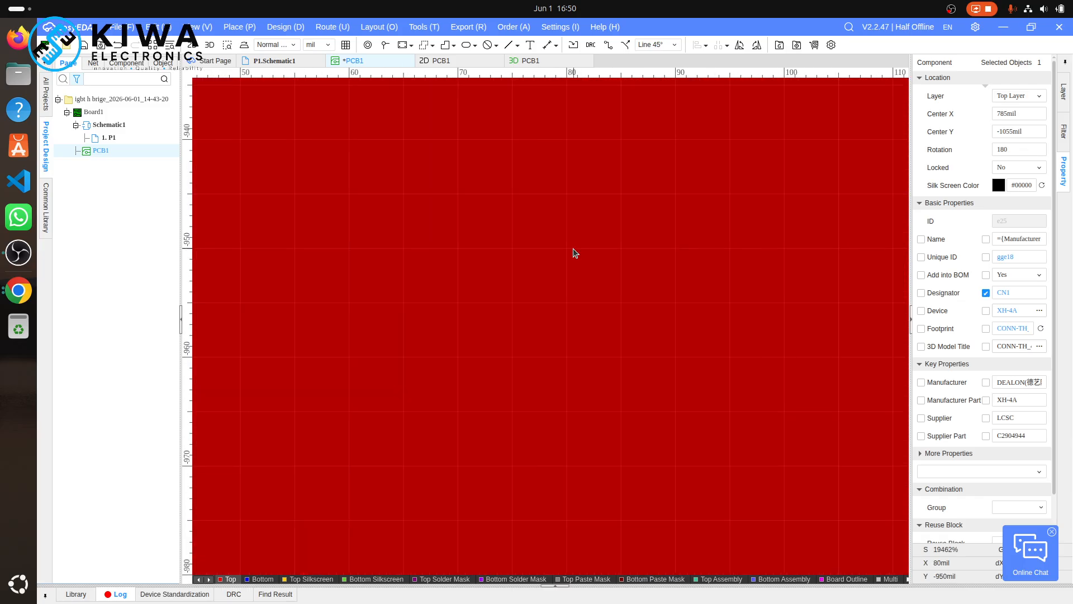
# - Place a through-hole GND pad in the empty copper above Q3, at Center X 585mil and Center Y 390mil
pyautogui.scroll(-2, 572, 249)
pyautogui.scroll(-10, 573, 252)
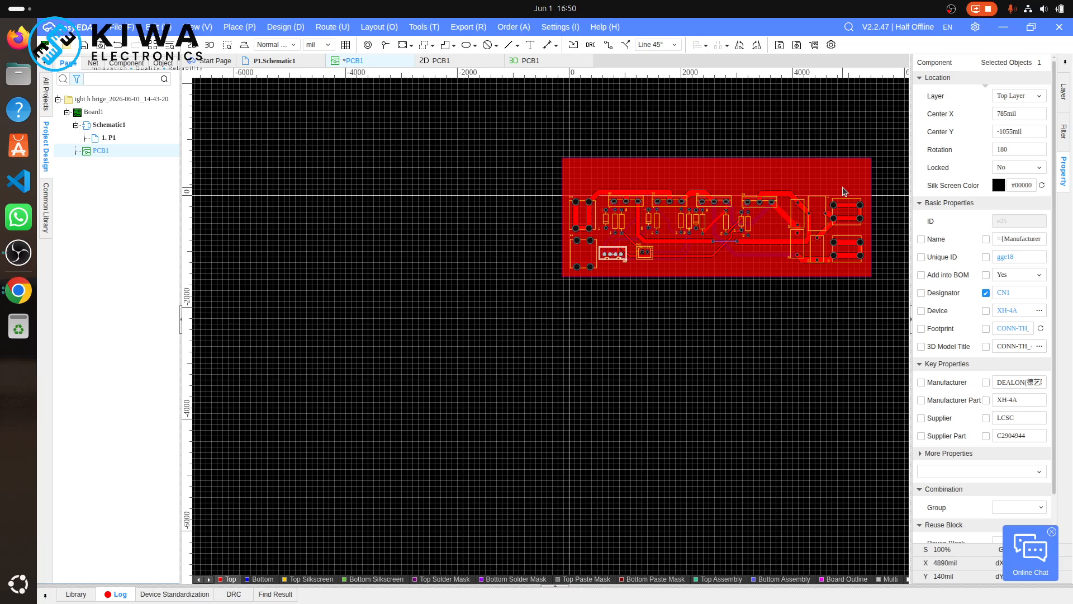
pyautogui.hscroll(2, 843, 192)
pyautogui.hscroll(2, 843, 191)
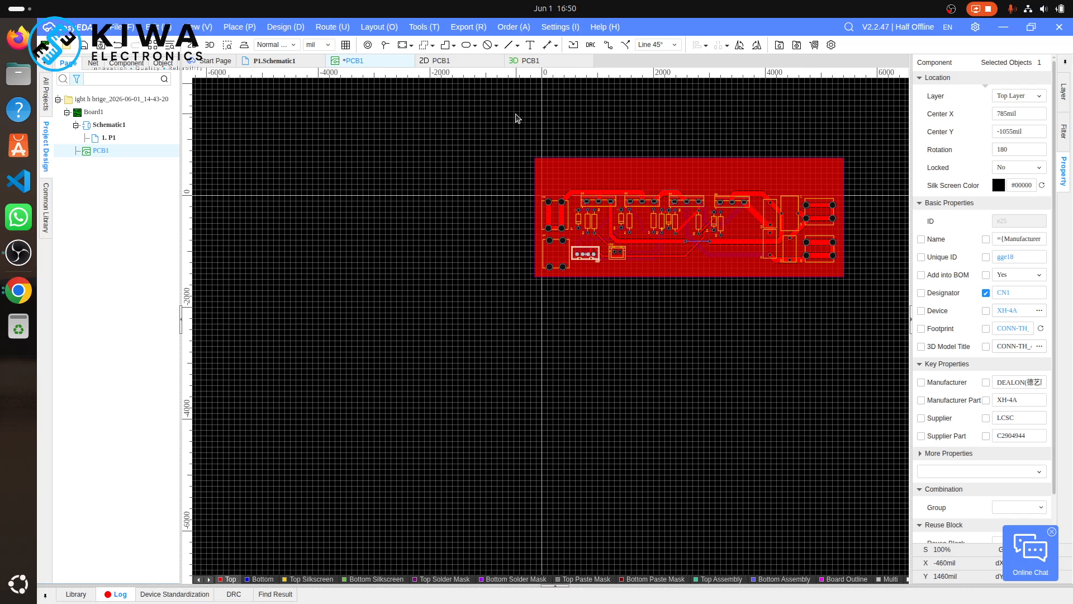
pyautogui.click(368, 45)
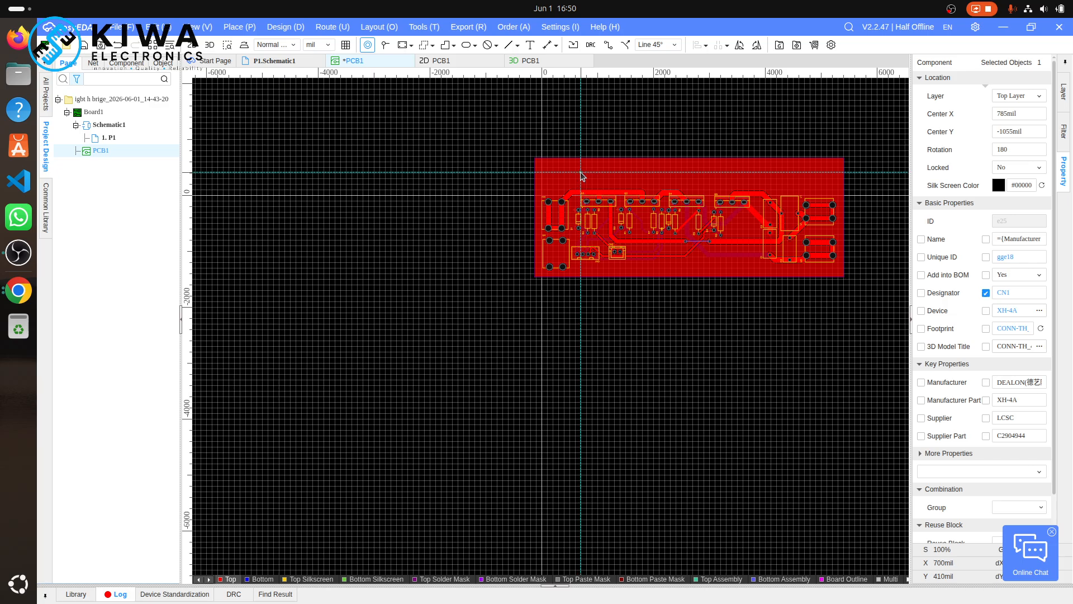
pyautogui.scroll(8, 581, 177)
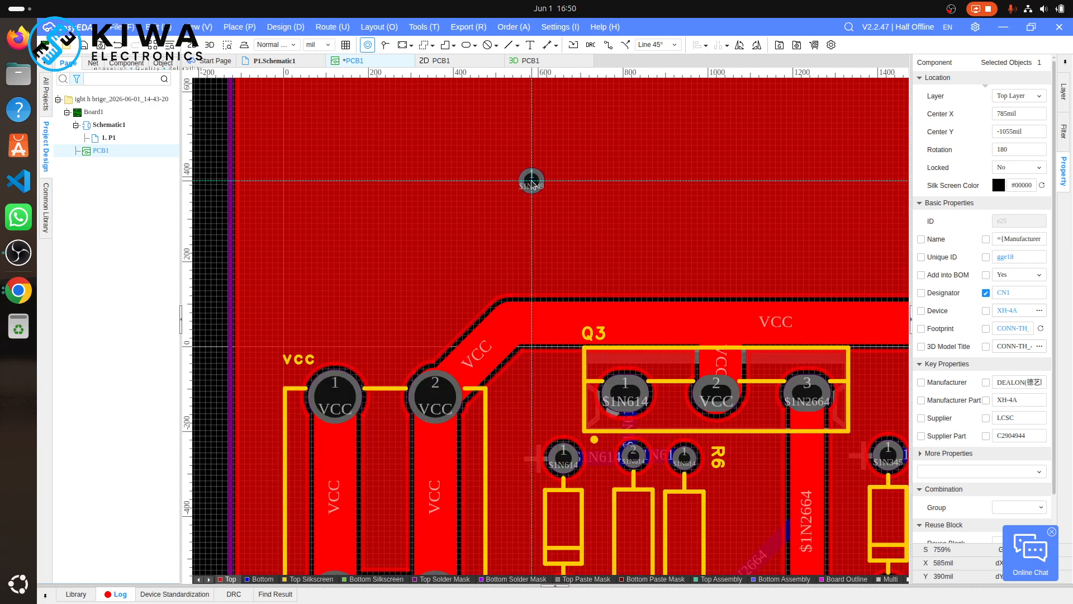
pyautogui.click(532, 181)
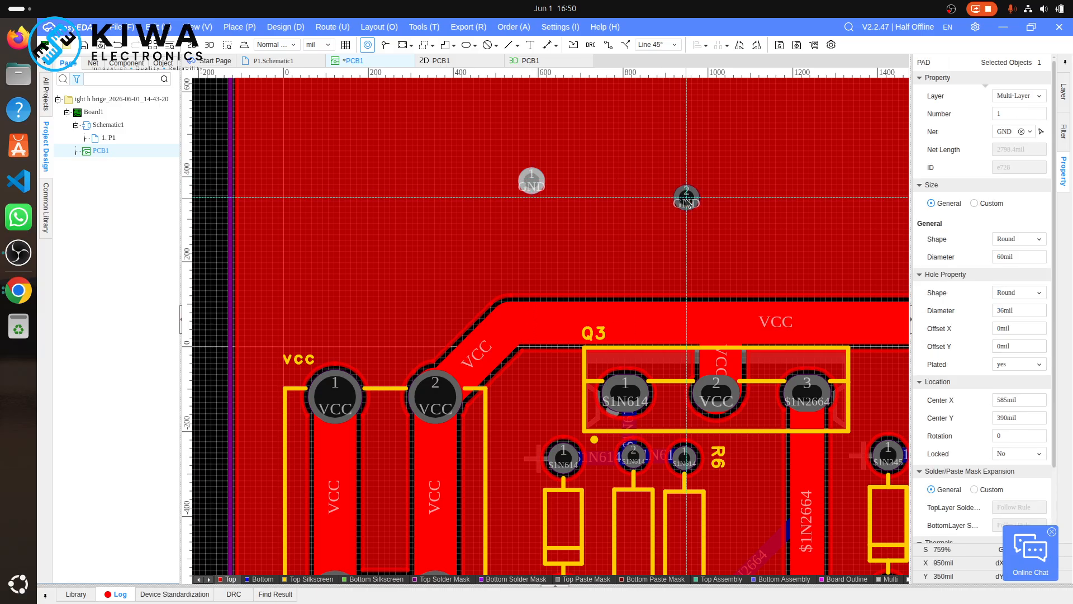
# - Enlarge the new GND pad, trying a diameter of 80mil and settling on 120mil
pyautogui.click(1005, 255)
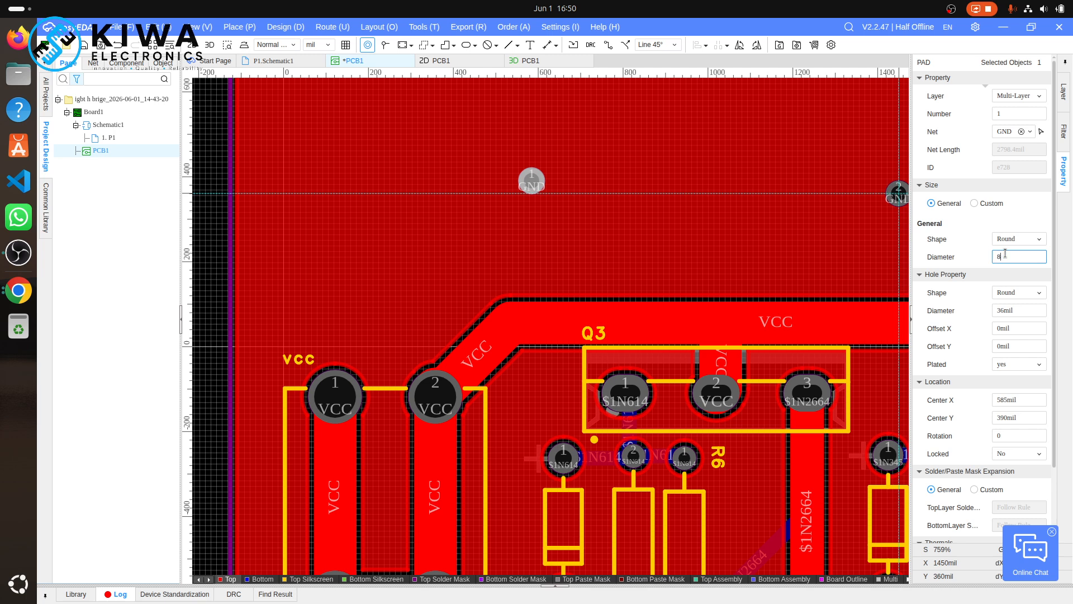
pyautogui.press('Return')
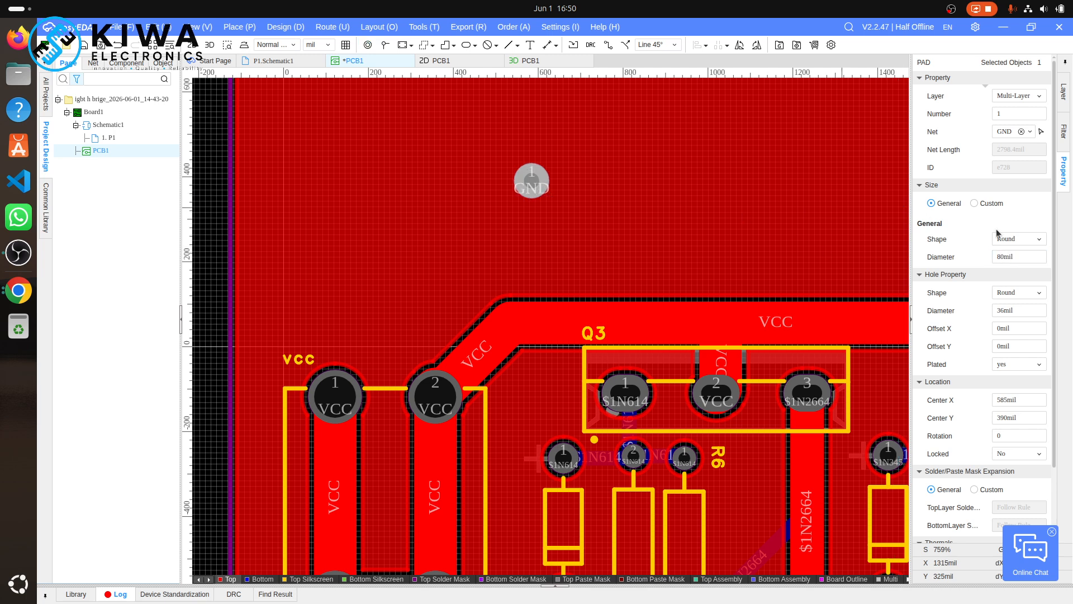
pyautogui.click(1002, 256)
pyautogui.write('120')
pyautogui.press('Return')
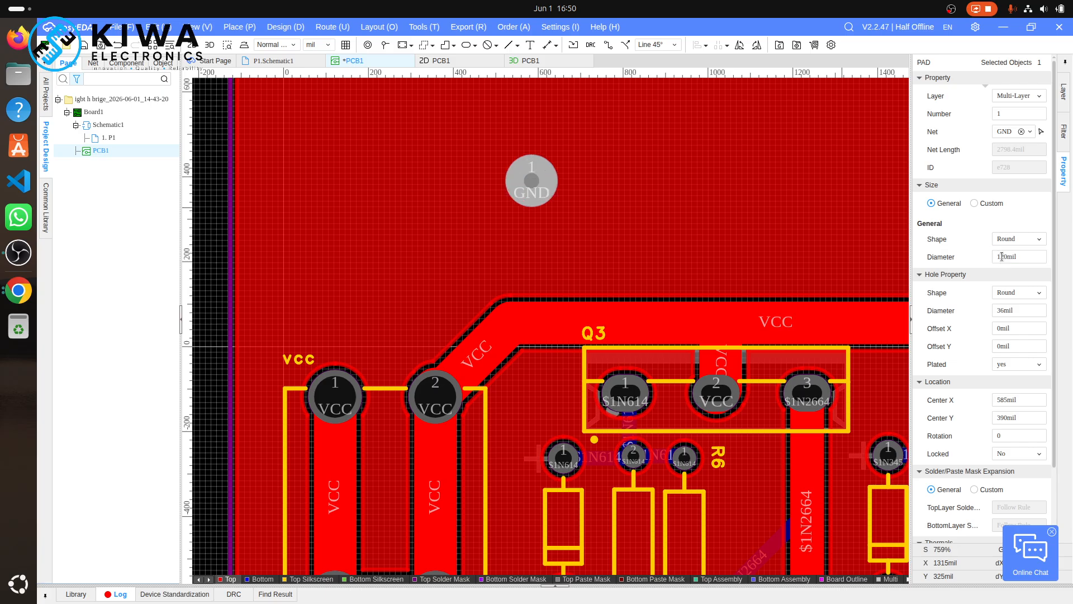
# - Review the pad's shape options, keep it round, and switch its size mode to Custom
pyautogui.click(1039, 241)
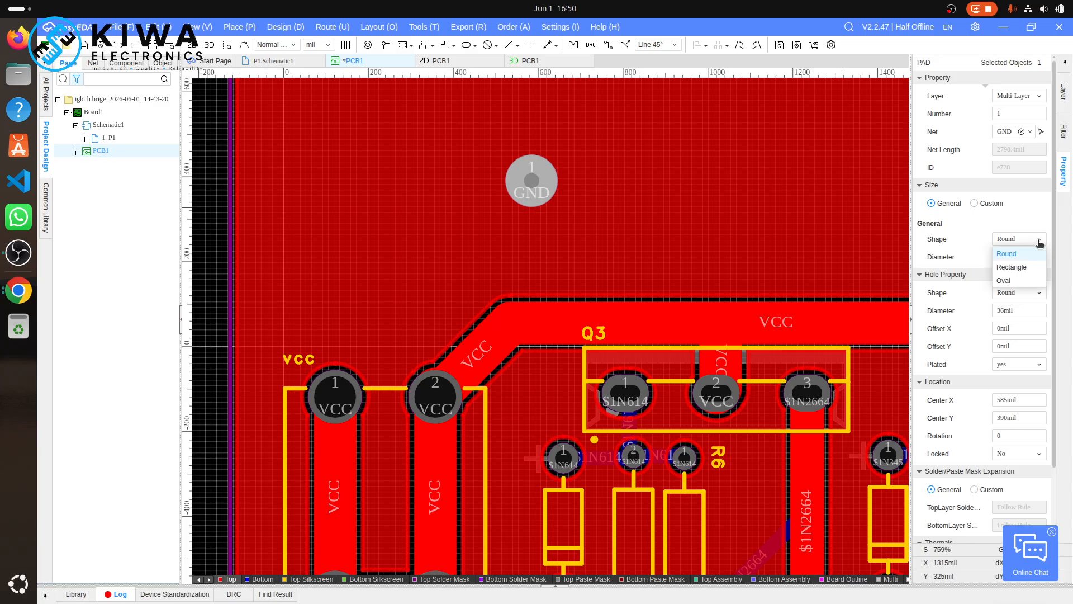
pyautogui.click(1028, 292)
pyautogui.click(1028, 293)
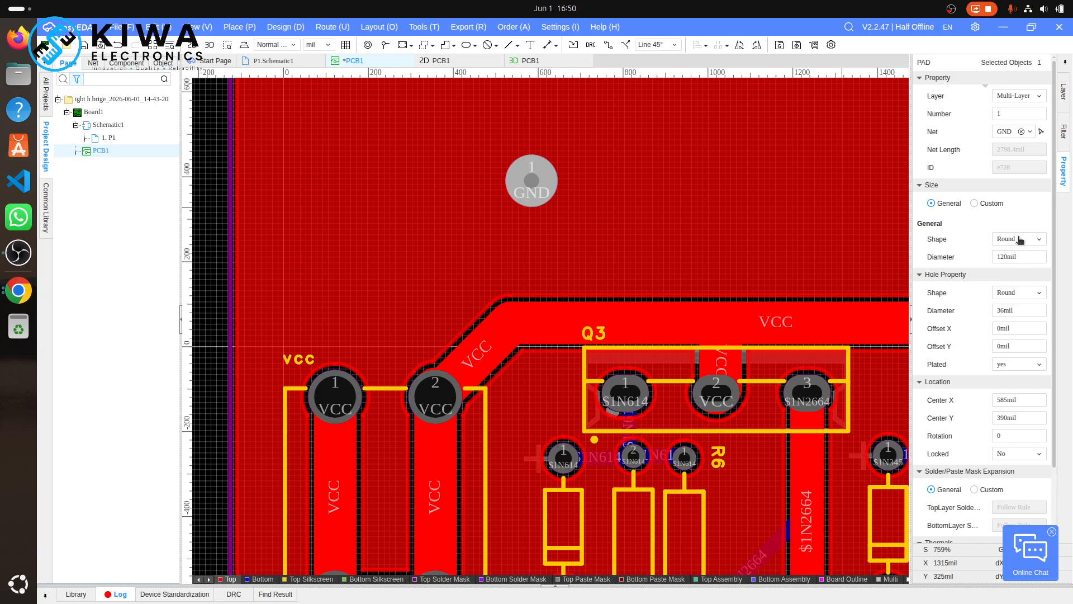
pyautogui.click(1004, 259)
pyautogui.click(544, 179)
pyautogui.click(975, 204)
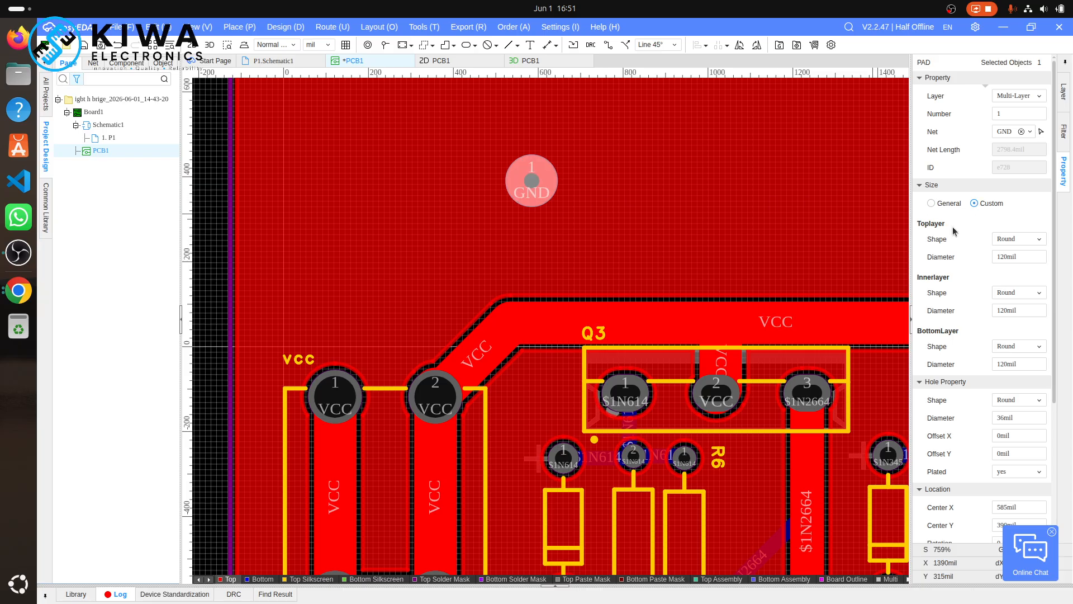
# - Set the GND pad's top-layer diameter to 150mil, keeping its GND net and Multi-Layer setting
pyautogui.click(1030, 132)
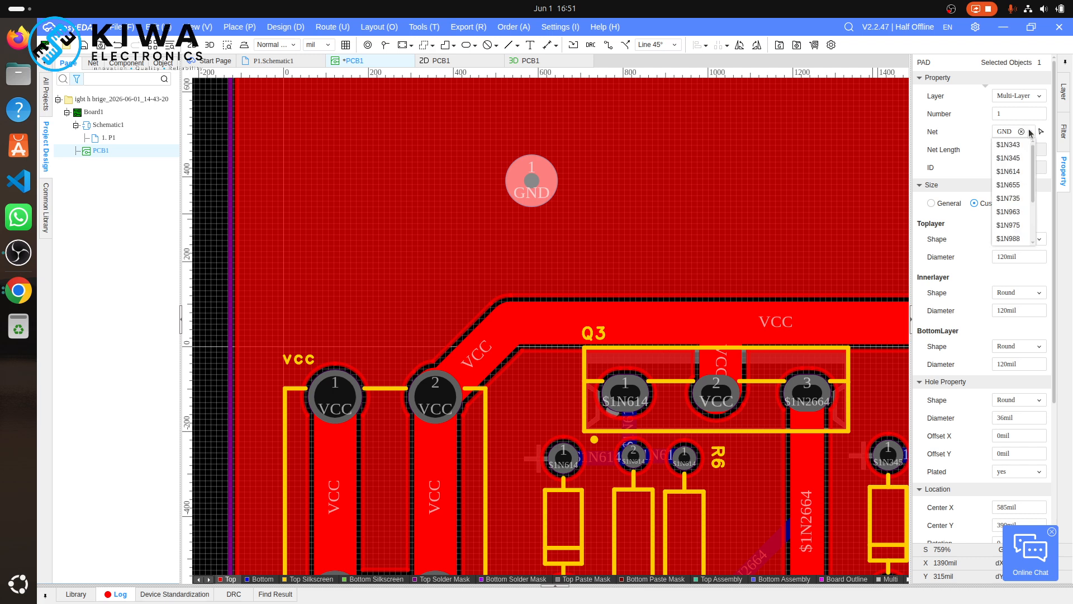
pyautogui.click(1029, 96)
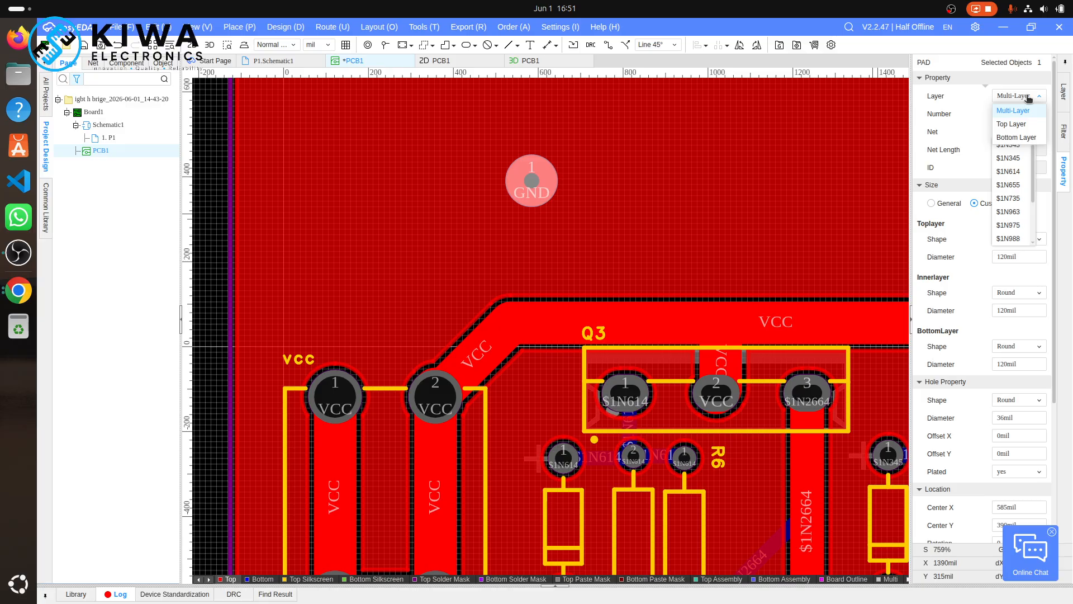
pyautogui.click(1028, 96)
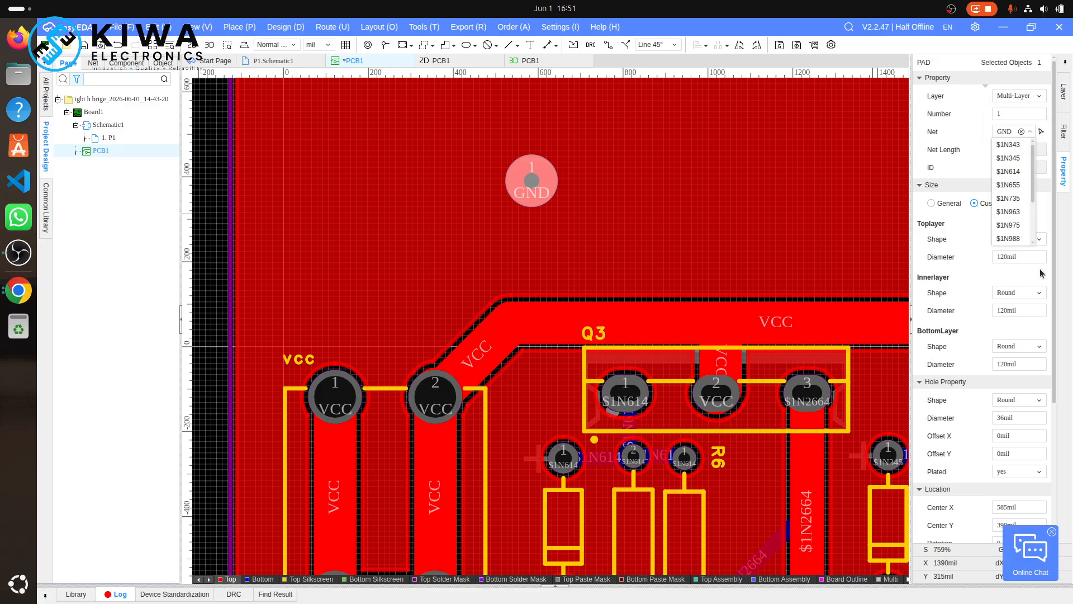
pyautogui.doubleClick(1009, 259)
pyautogui.write('150')
pyautogui.press('Return')
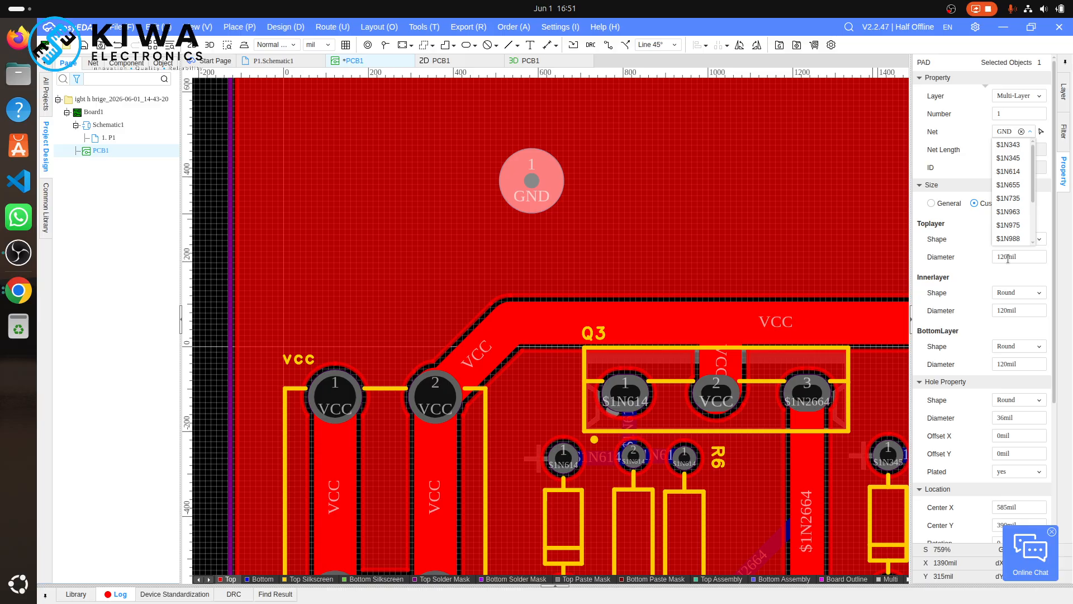
# - Copy the large GND pad and paste it in the copper above Q2 and the neighbouring transistor, at Center X 2145mil
pyautogui.scroll(-7, 706, 191)
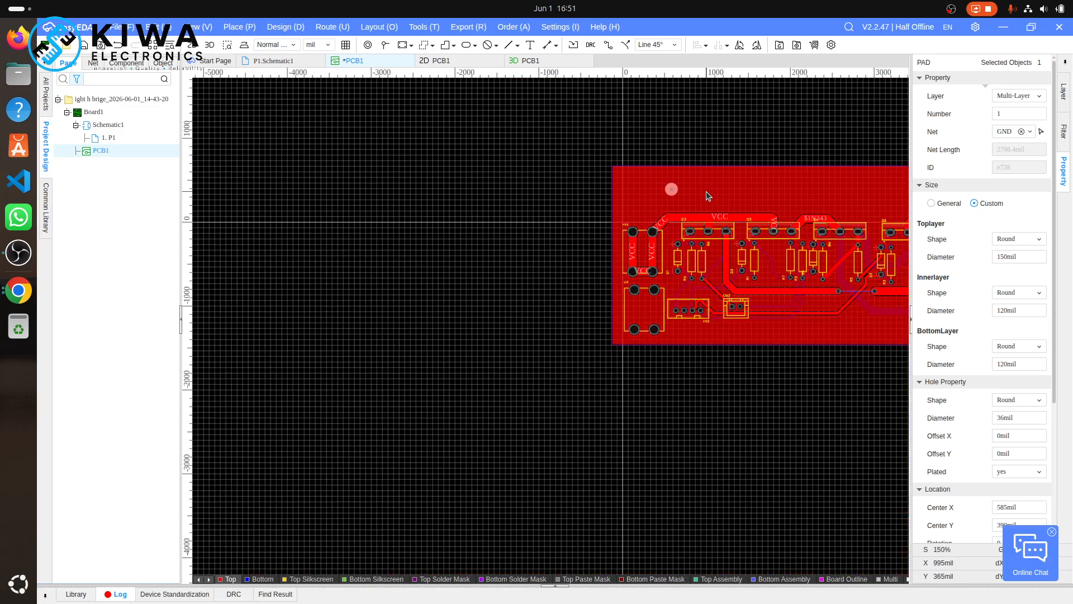
pyautogui.scroll(-5, 706, 191)
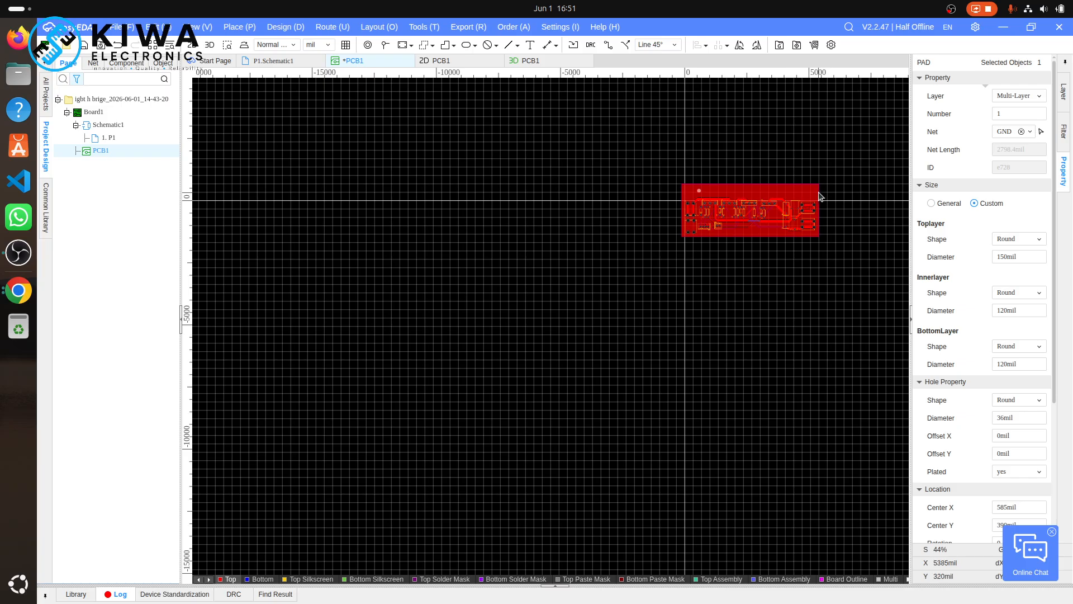
pyautogui.scroll(7, 820, 196)
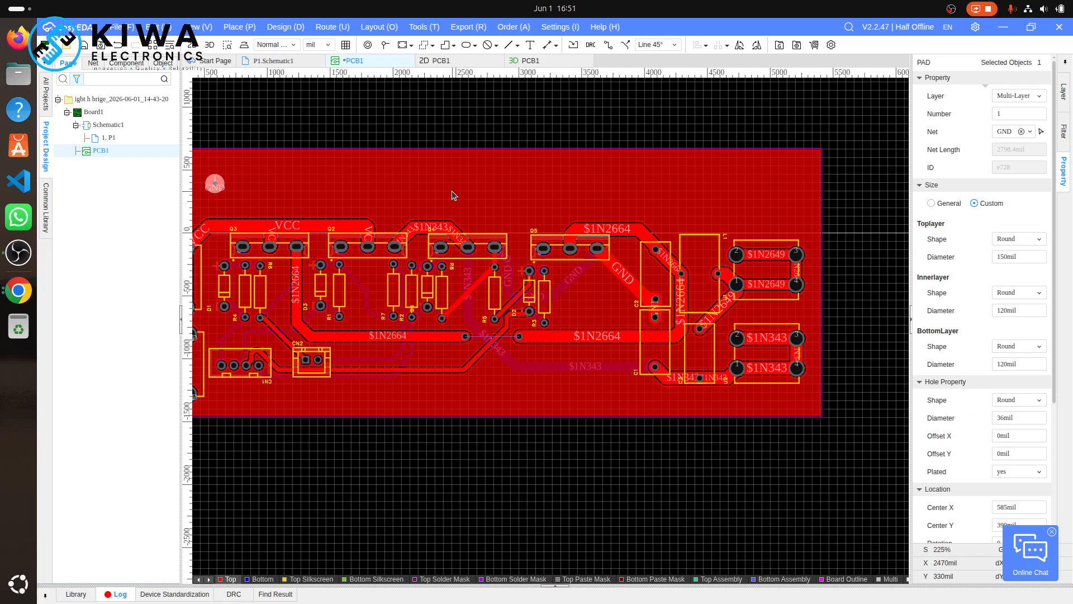
pyautogui.click(420, 186)
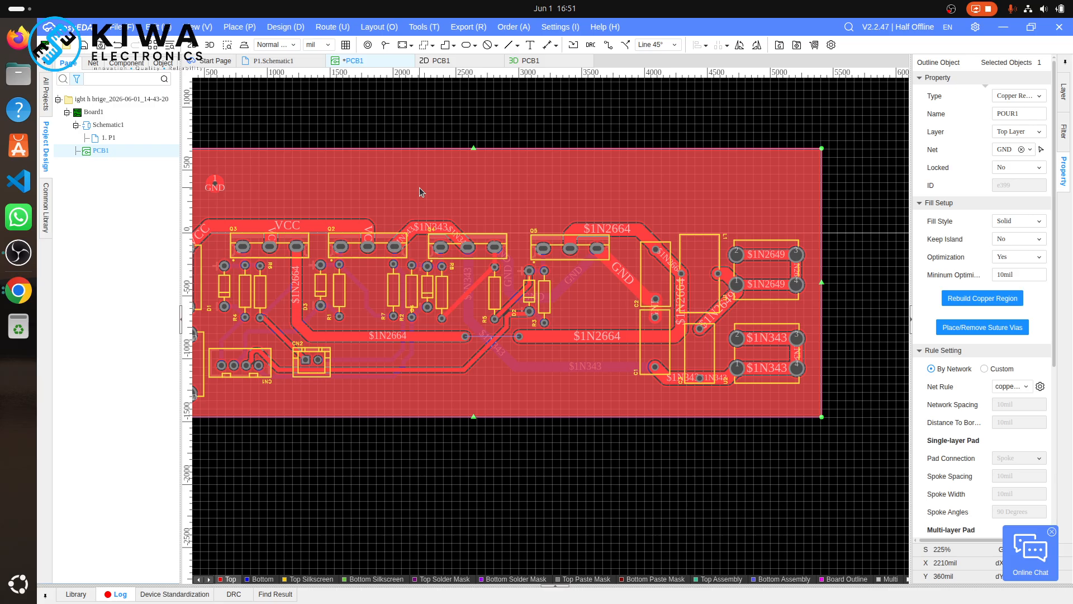
pyautogui.click(217, 186)
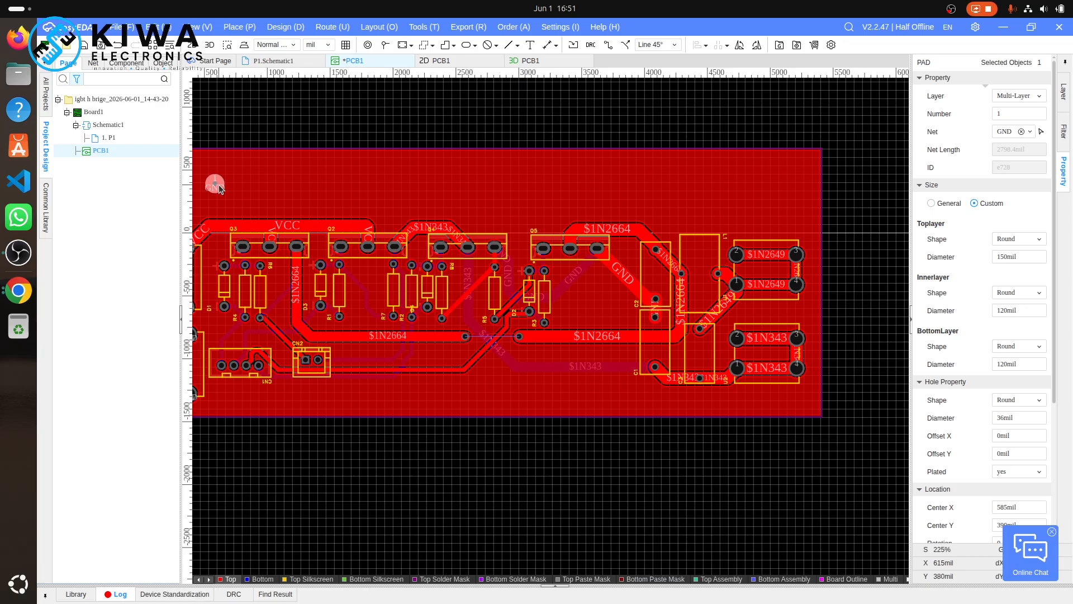
pyautogui.hotkey('ctrl', 'c')
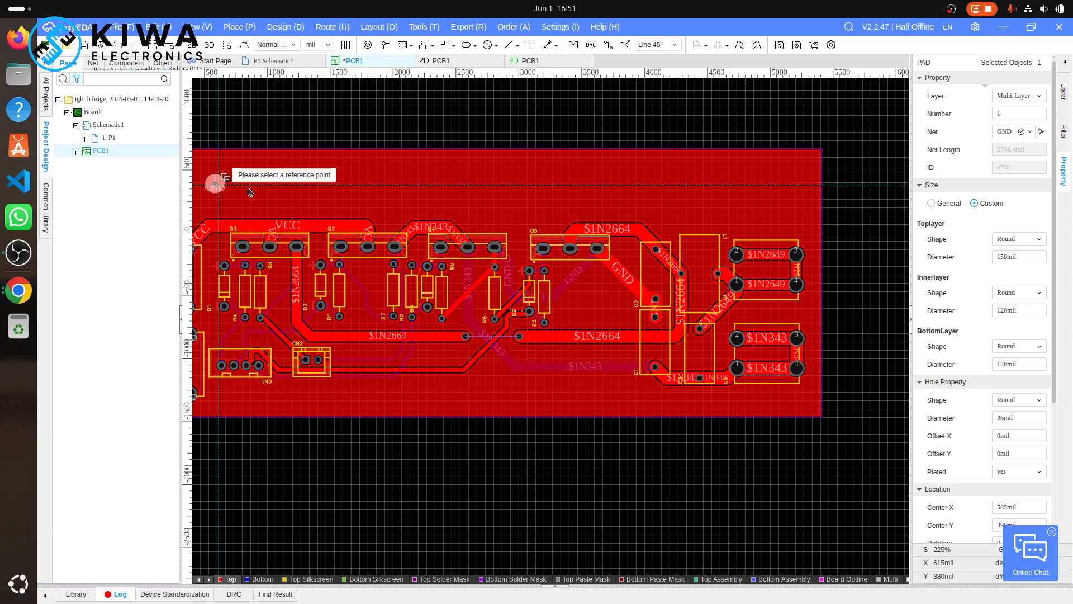
pyautogui.click(415, 185)
pyautogui.hotkey('ctrl', 'v')
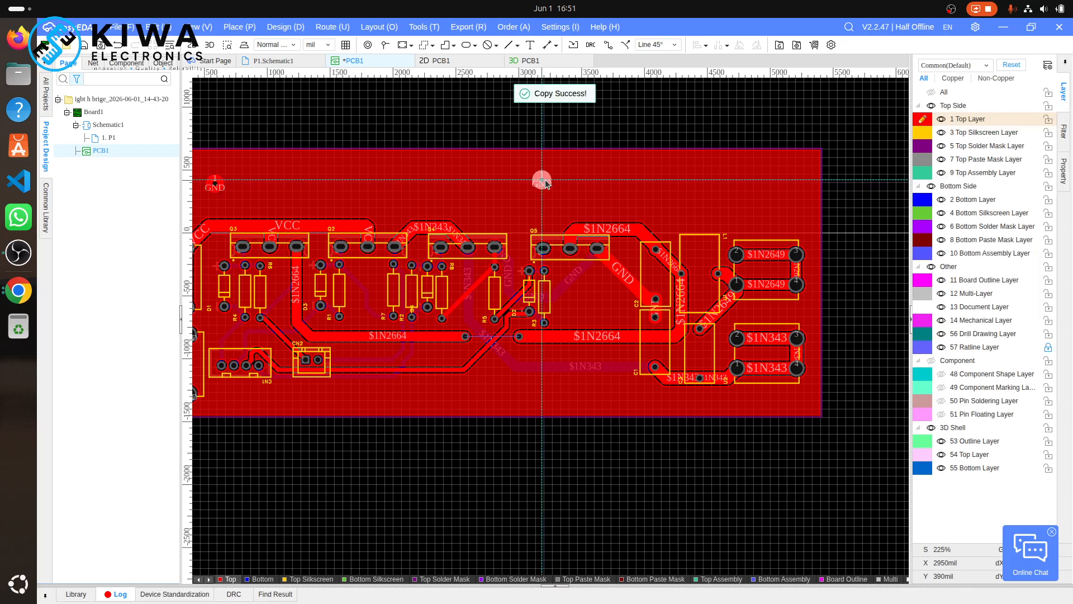
pyautogui.click(411, 183)
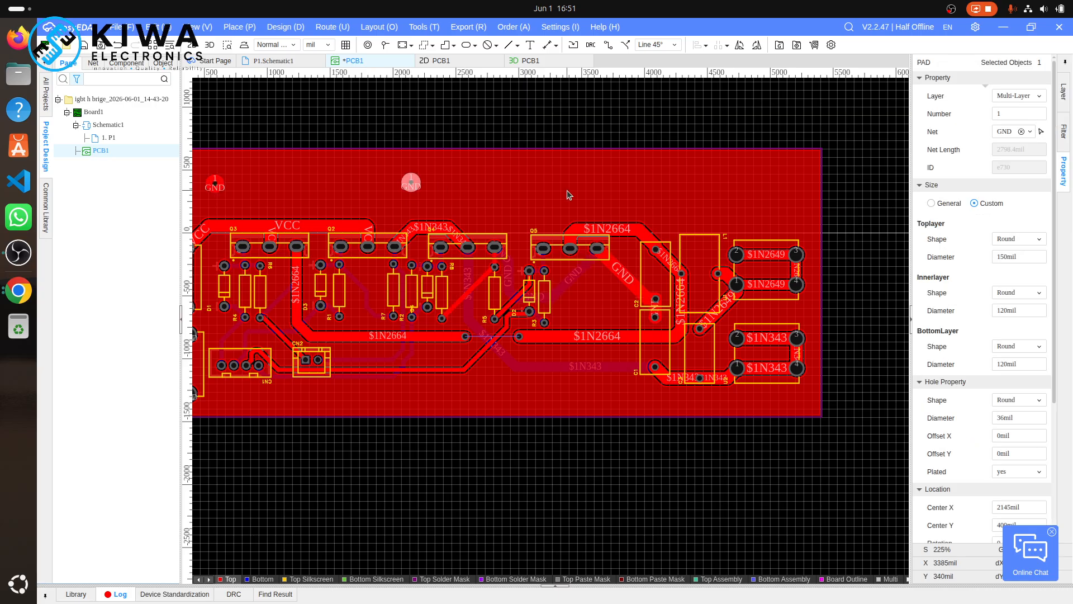
# - Paste another copy of the GND pad above Q5 at Center X 3820mil, Center Y 380mil, and nudge the first pad slightly upward
pyautogui.click(613, 186)
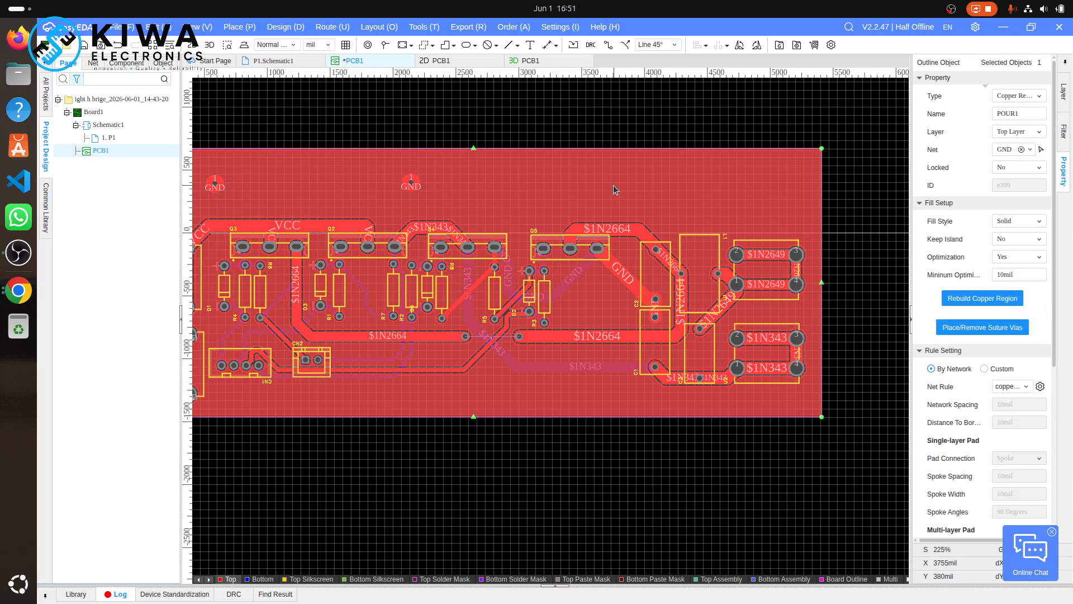
pyautogui.hotkey('ctrl', 'v')
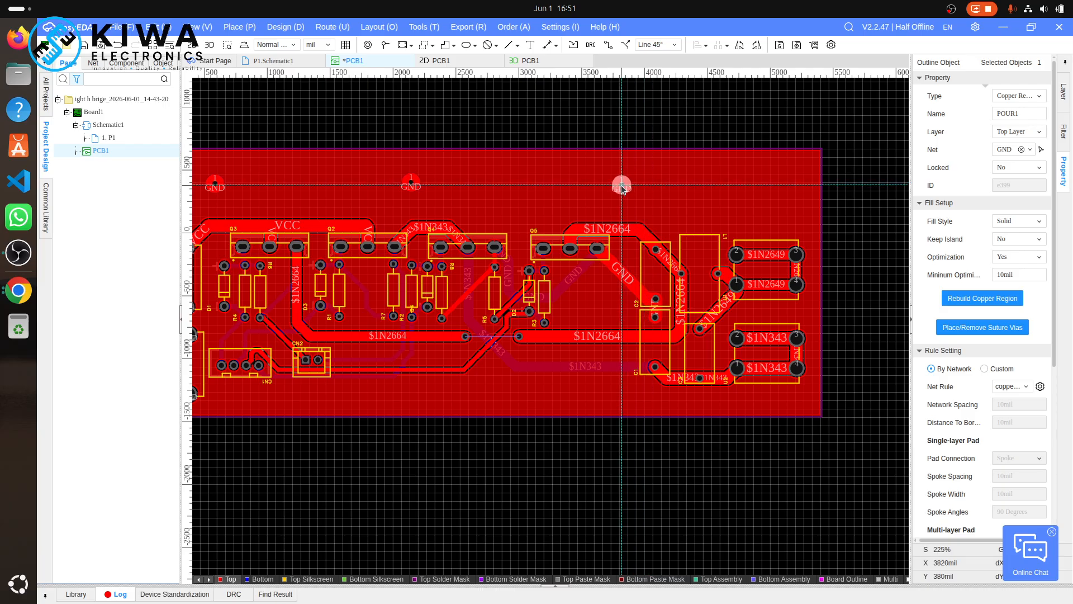
pyautogui.click(622, 187)
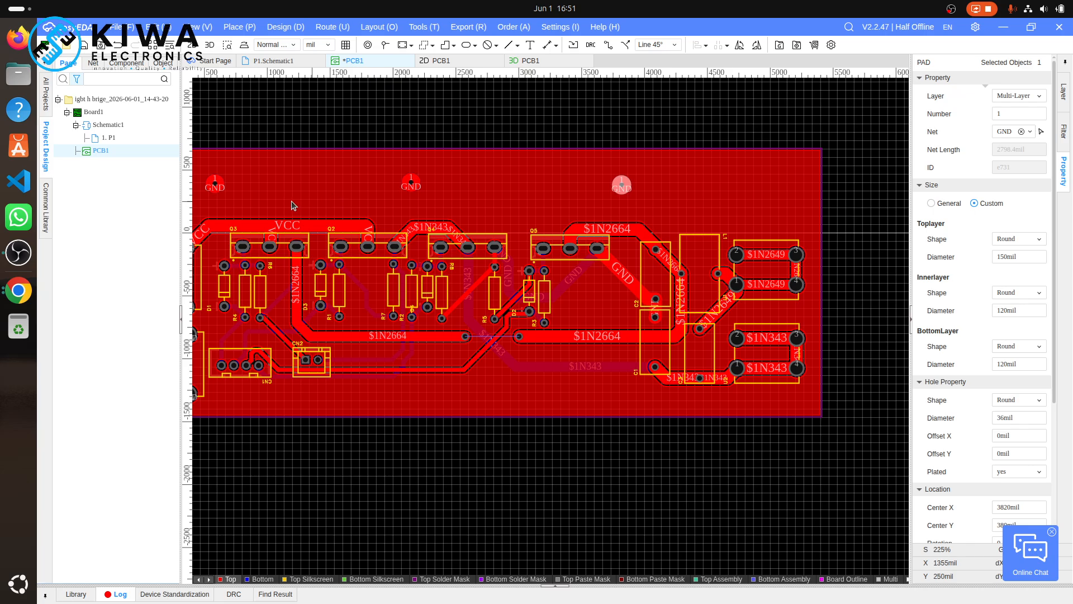
pyautogui.click(219, 189)
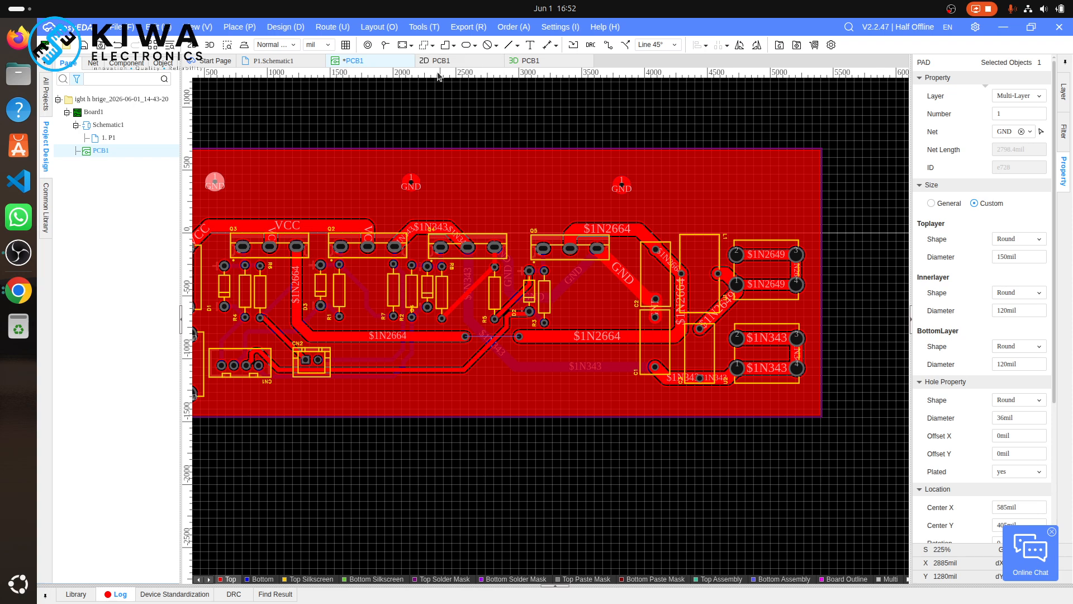
# - Open the 3D view of the board and rotate it to inspect the component side and the underside
pyautogui.click(210, 44)
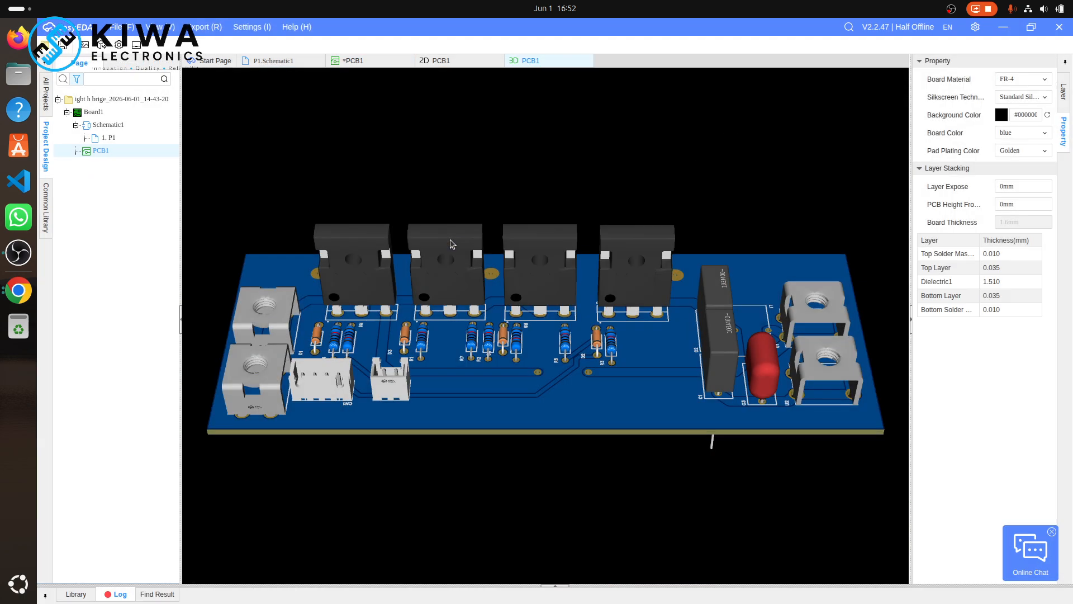
pyautogui.moveTo(525, 276); pyautogui.dragTo(527, 368, button='right')
pyautogui.moveTo(546, 459); pyautogui.dragTo(549, 366, button='right')
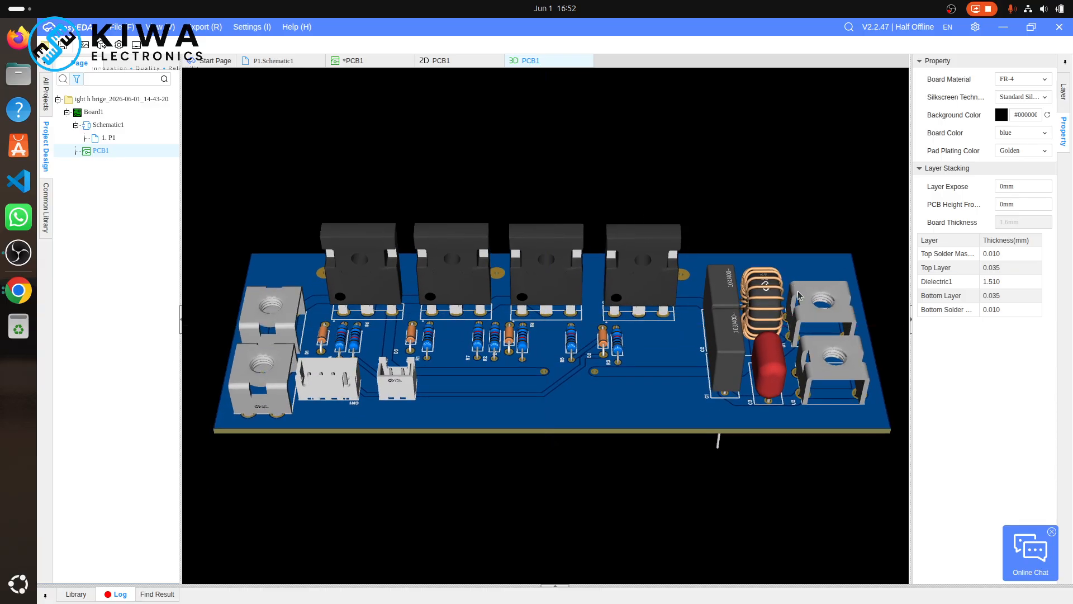
pyautogui.moveTo(742, 281); pyautogui.dragTo(577, 210)
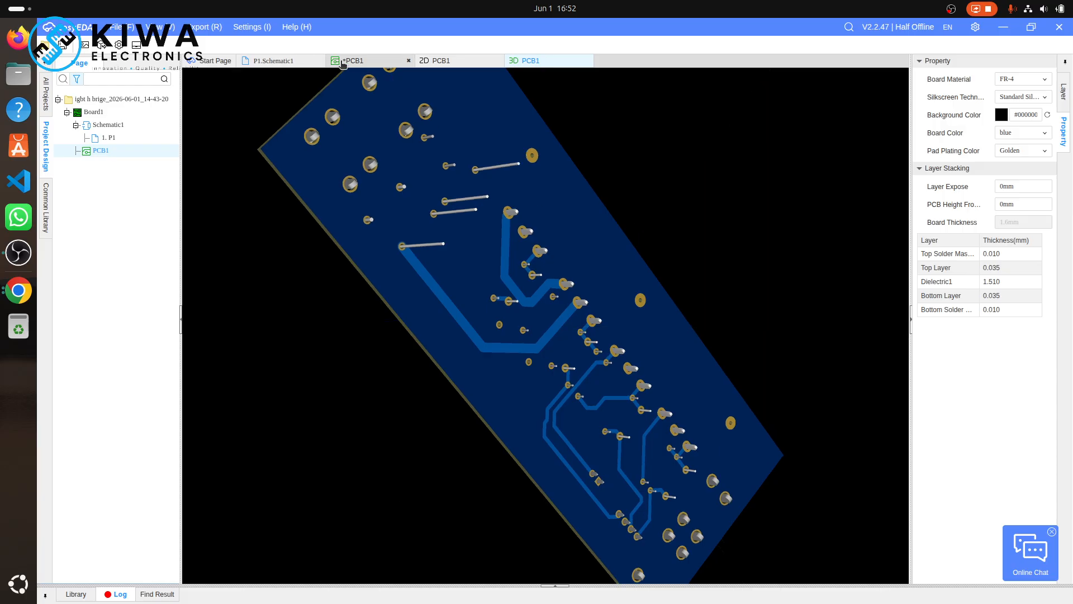
# - Try Colorful Silk Screen as the silkscreen technology in the 3D view and switch back to Standard Silk Screen
pyautogui.click(1020, 100)
pyautogui.click(1022, 122)
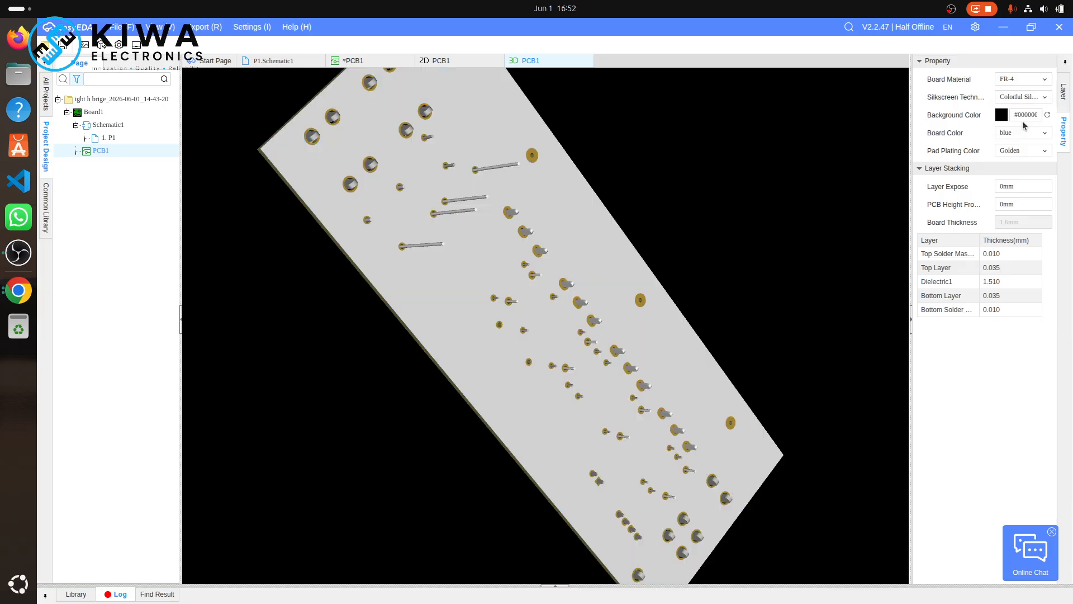
pyautogui.click(1028, 100)
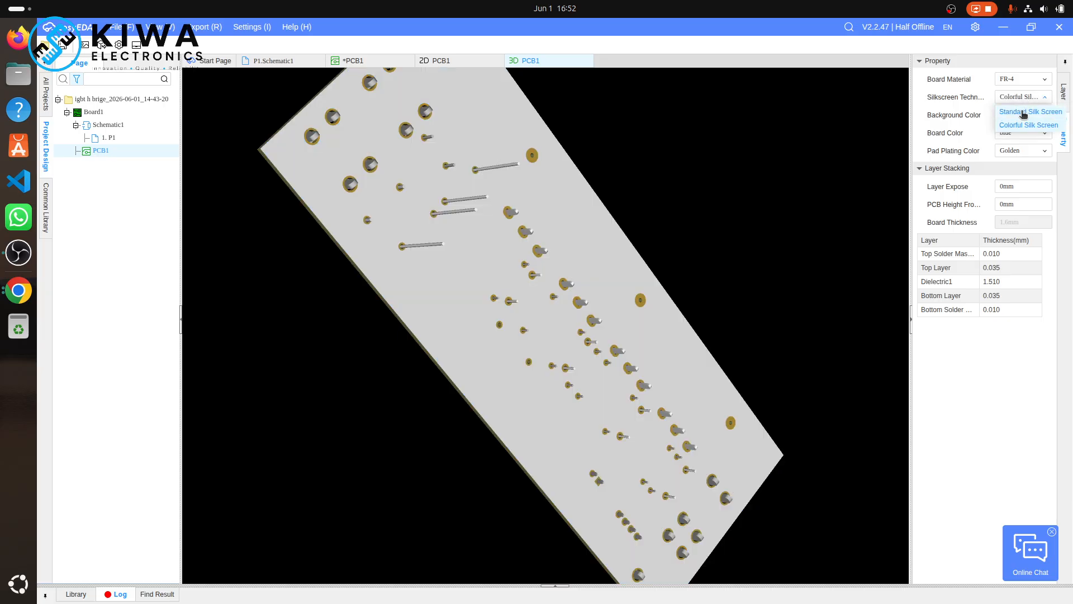
pyautogui.click(1023, 109)
# - Try FPC as the board material in the 3D view and switch back to FR-4
pyautogui.click(1037, 80)
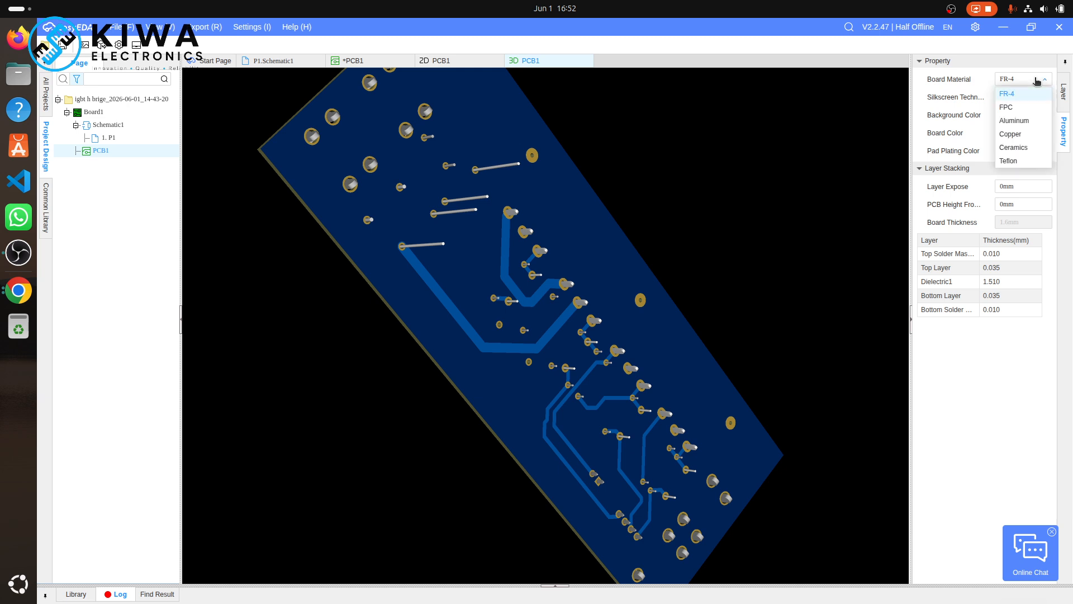
pyautogui.click(1027, 107)
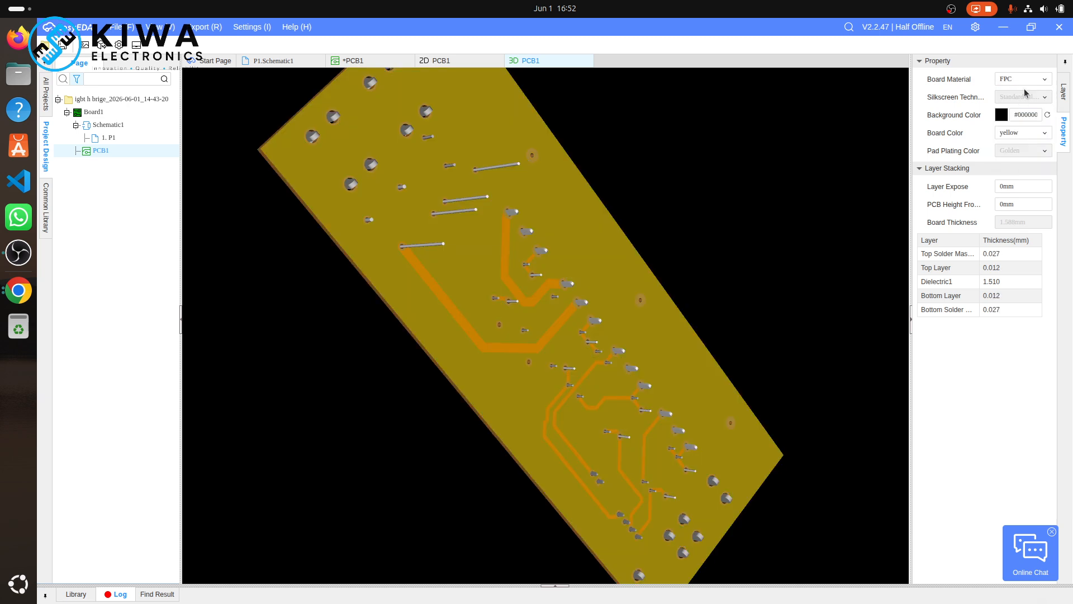
pyautogui.click(1021, 81)
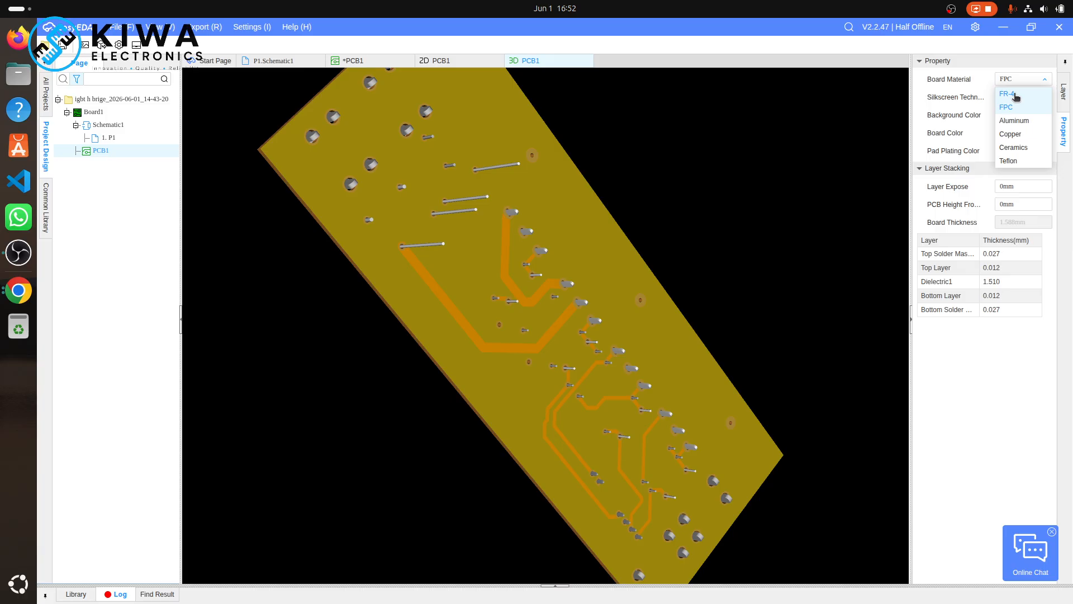
pyautogui.click(1016, 95)
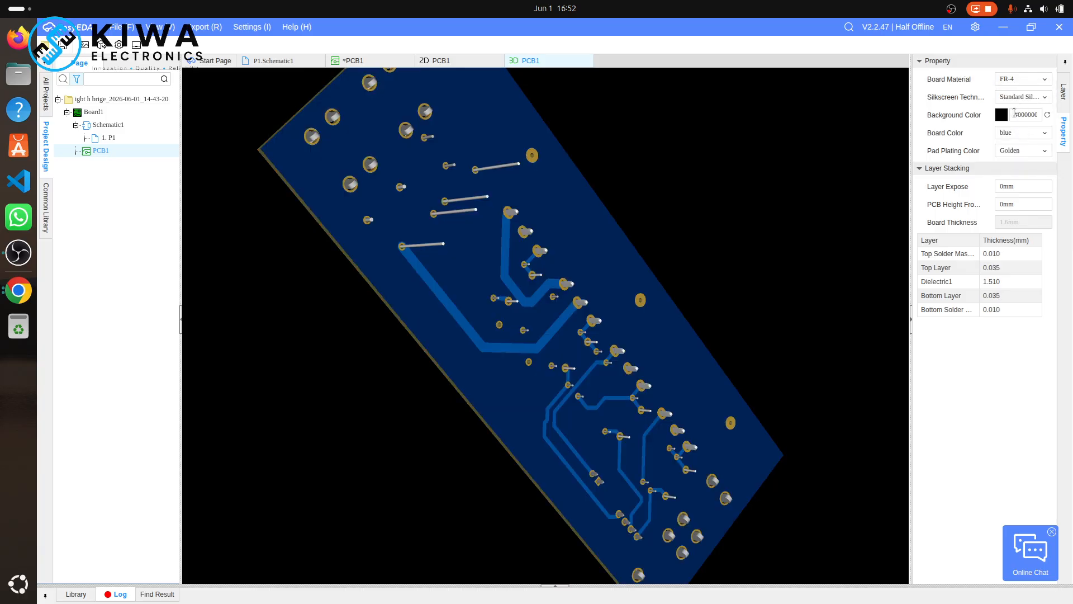
# - Try a bright green background color in the 3D view and reset it to the default
pyautogui.click(1001, 115)
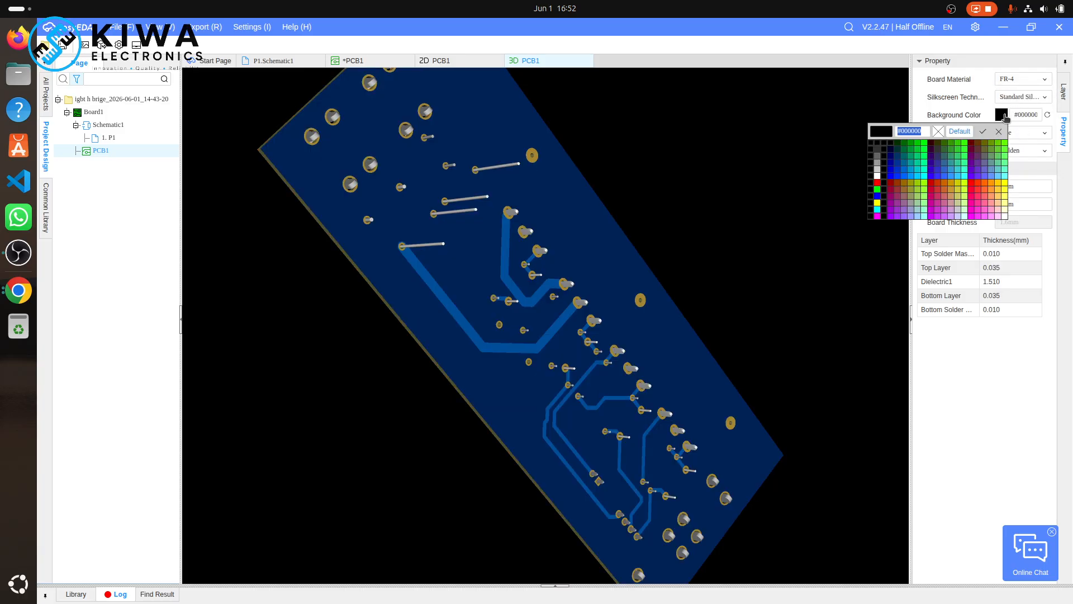
pyautogui.click(1006, 149)
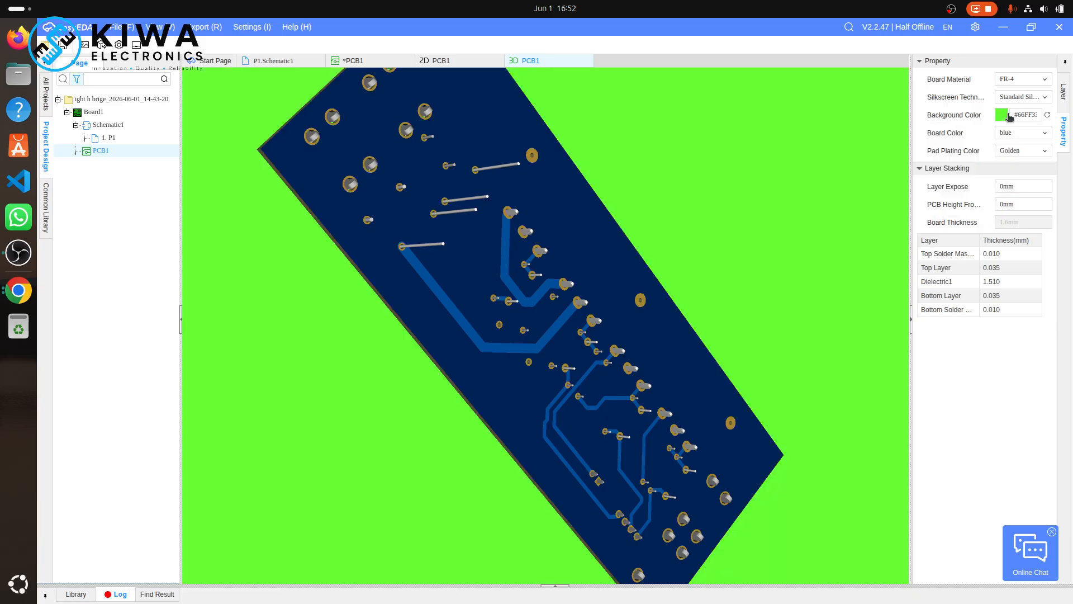
pyautogui.click(1047, 114)
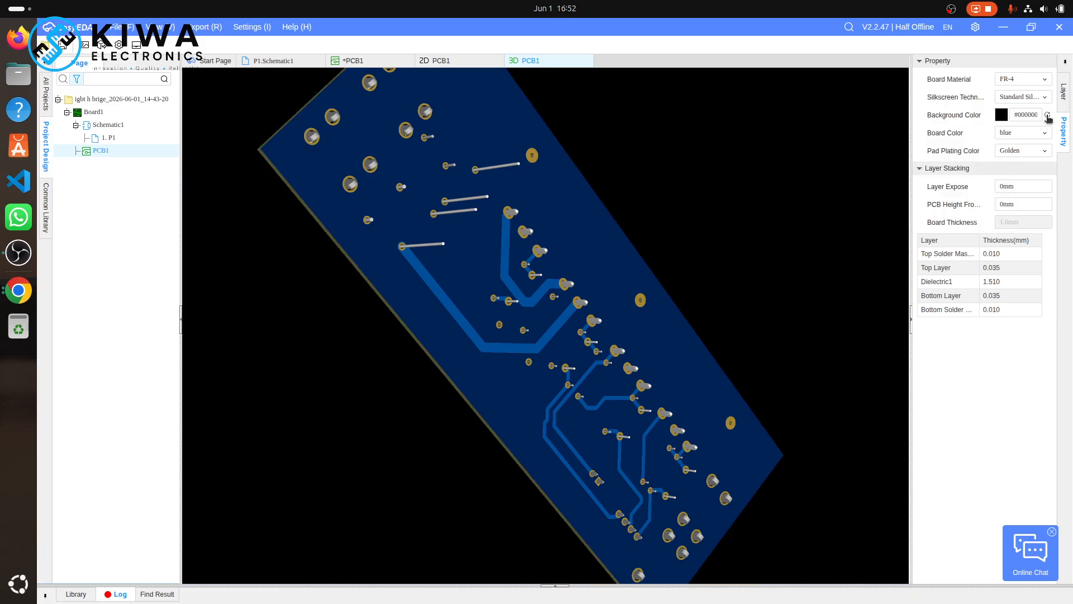
# - Set the board color to green in the 3D view and rotate the board to show its component side
pyautogui.click(1026, 134)
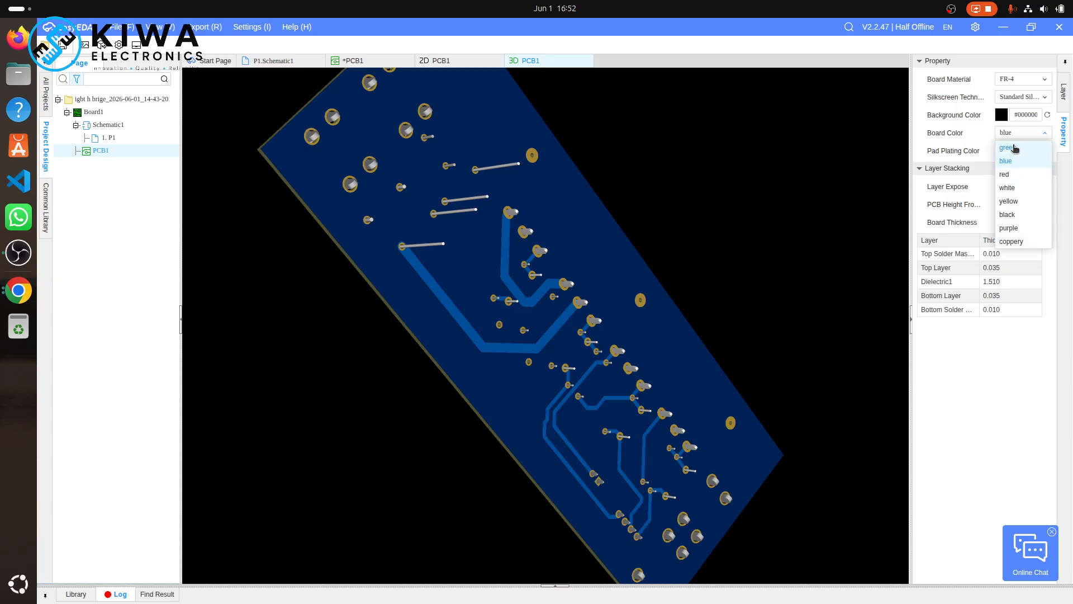
pyautogui.click(1010, 147)
pyautogui.moveTo(558, 364); pyautogui.dragTo(715, 144)
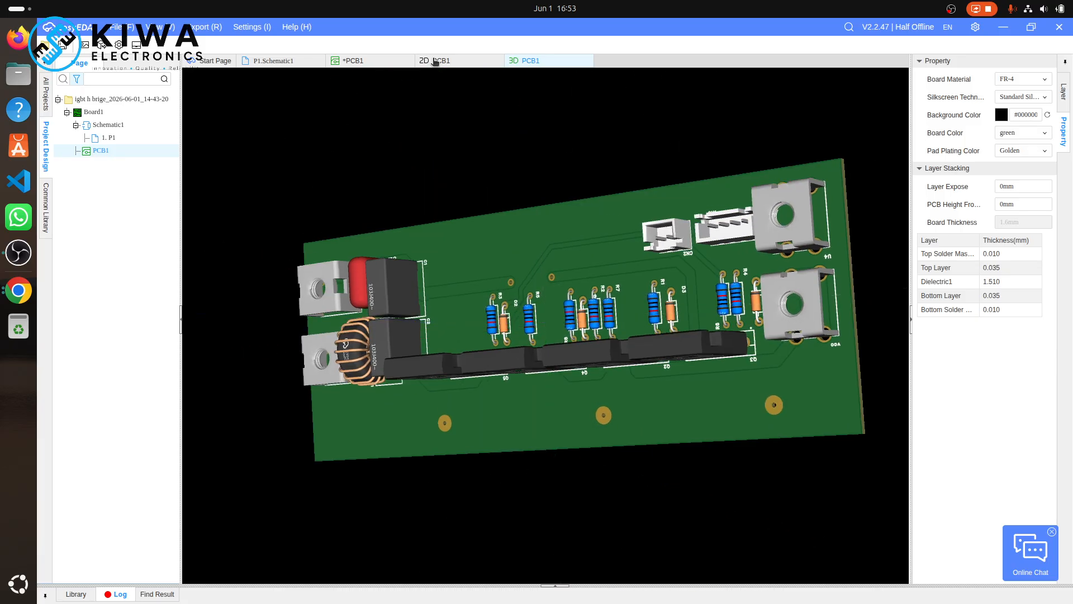
# - In the PCB layout, try the GND copper region on the Bottom Layer, rebuild it, and return it to the Top Layer
pyautogui.click(379, 63)
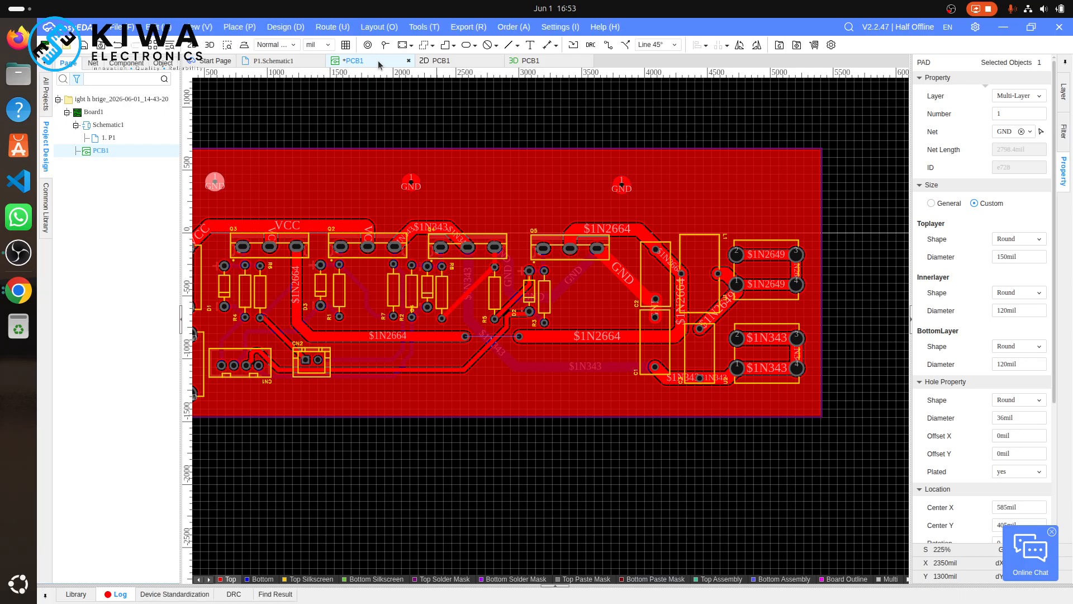
pyautogui.click(749, 200)
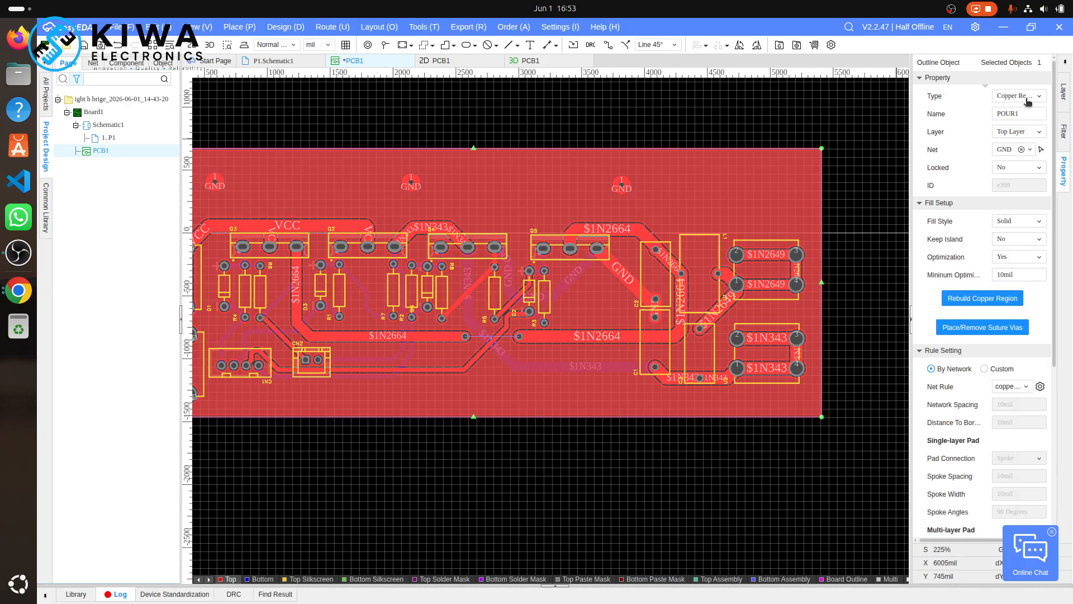
pyautogui.click(1021, 133)
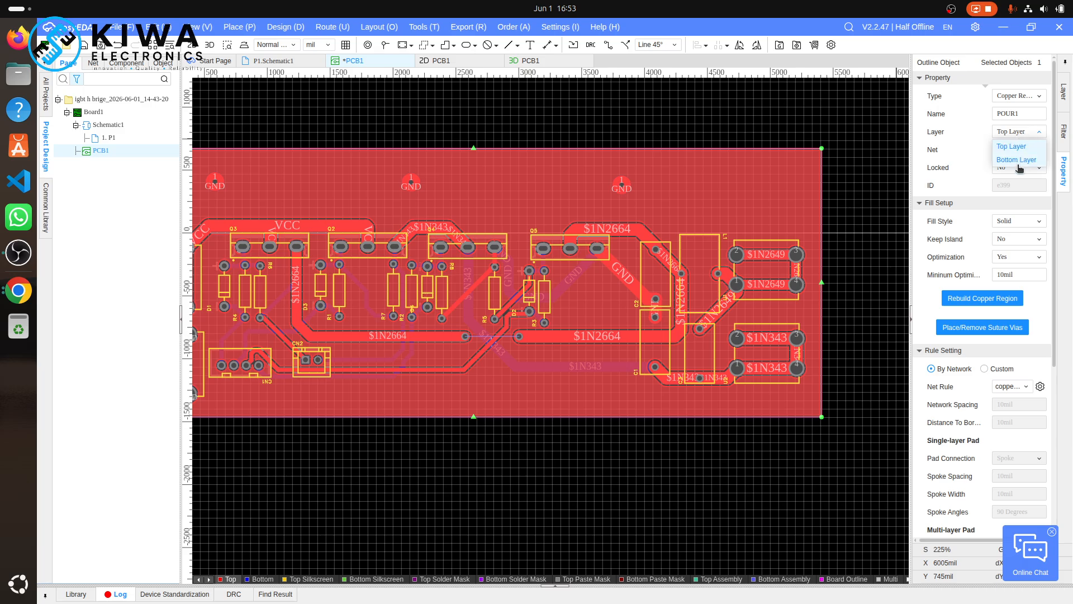
pyautogui.click(1017, 160)
pyautogui.click(985, 297)
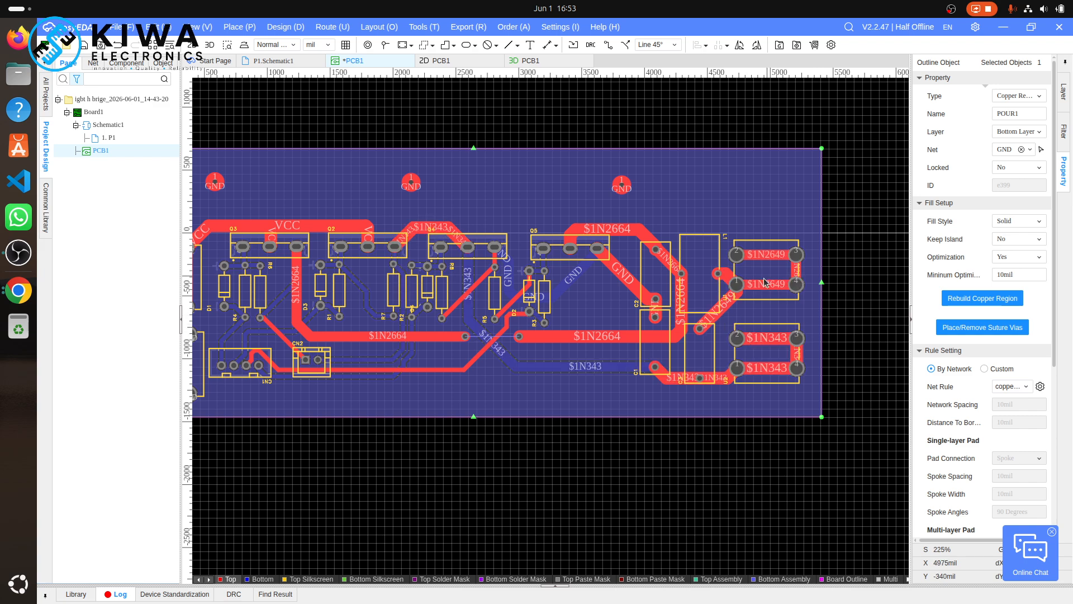
pyautogui.click(1024, 132)
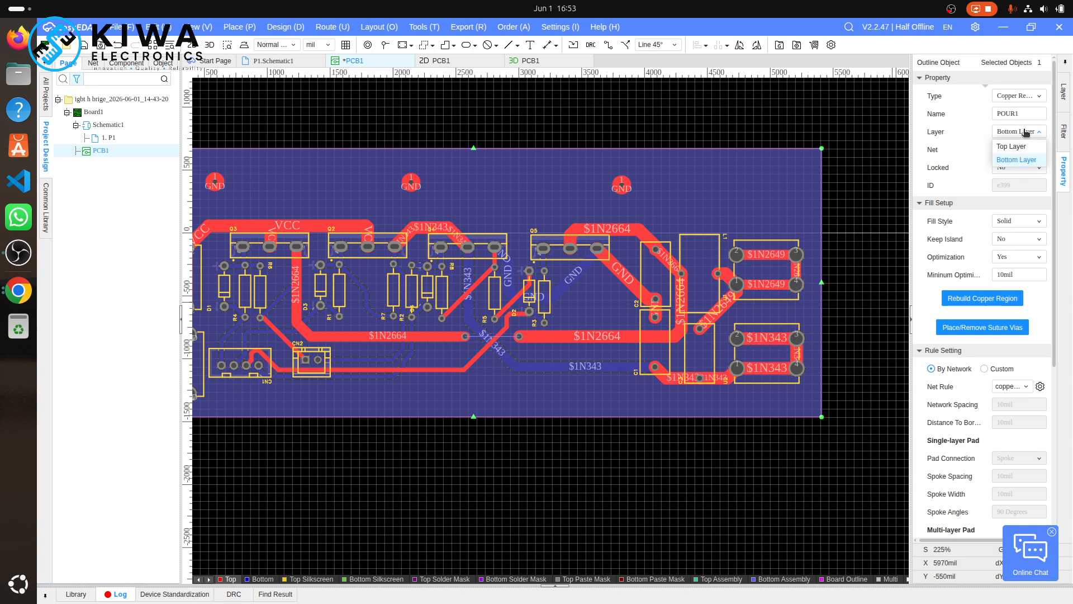
pyautogui.click(1009, 148)
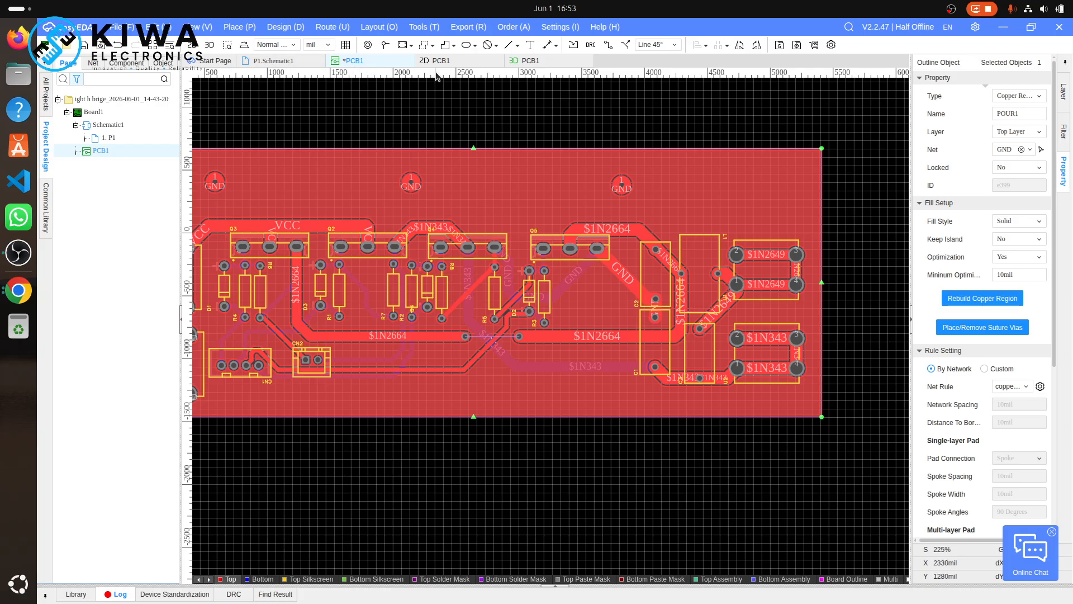
# - Close the 2D preview and rotate the 3D board to view its component side from above
pyautogui.click(498, 61)
pyautogui.click(458, 62)
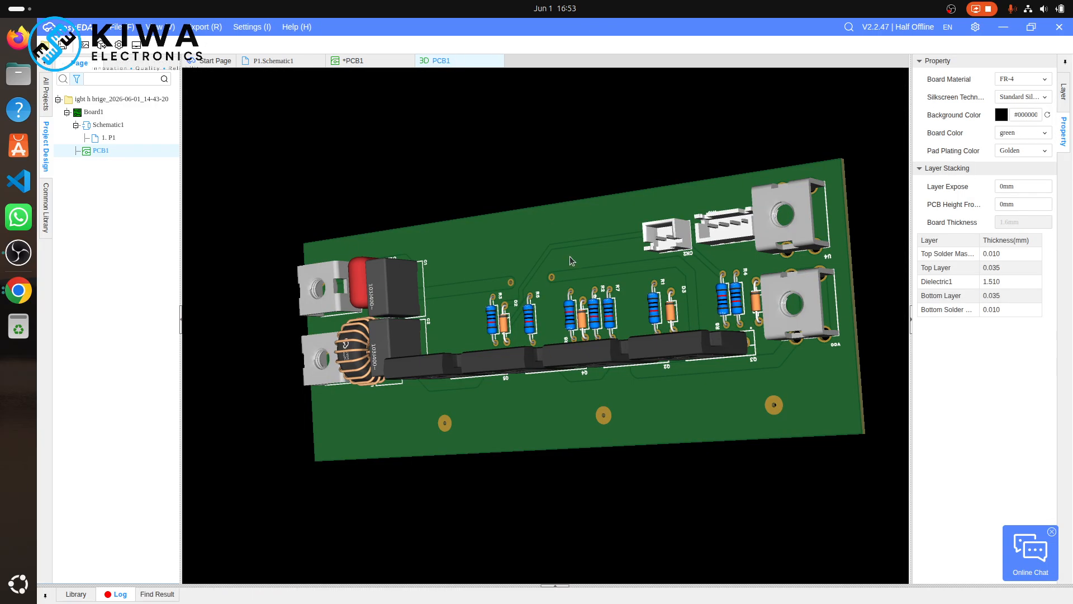
pyautogui.moveTo(570, 256); pyautogui.dragTo(684, 309)
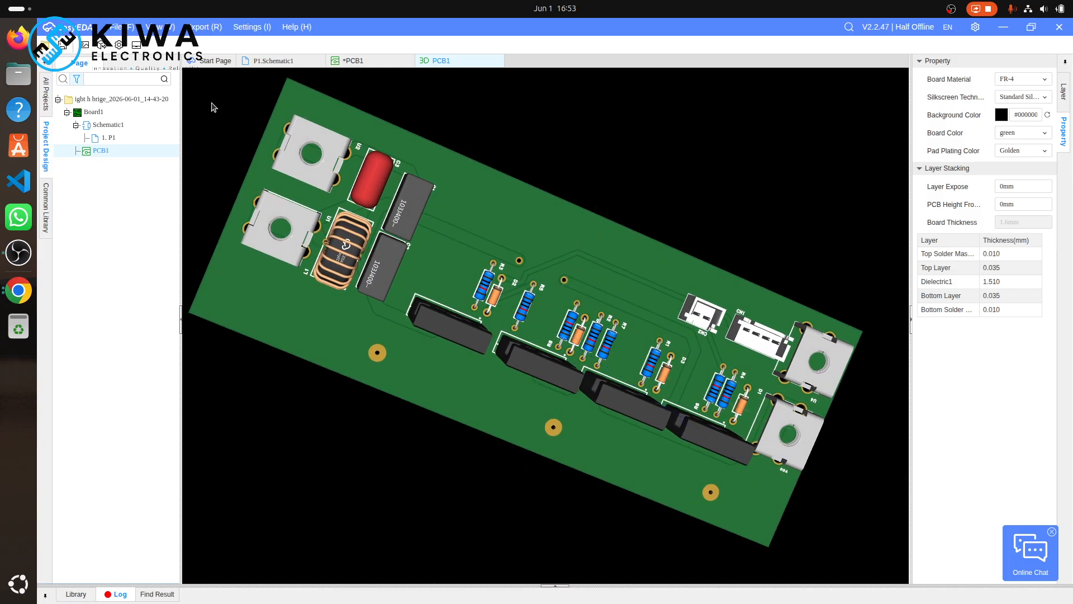
# - Select the entire board in the PCB layout and copy it with a reference point just outside its lower-right corner
pyautogui.click(278, 63)
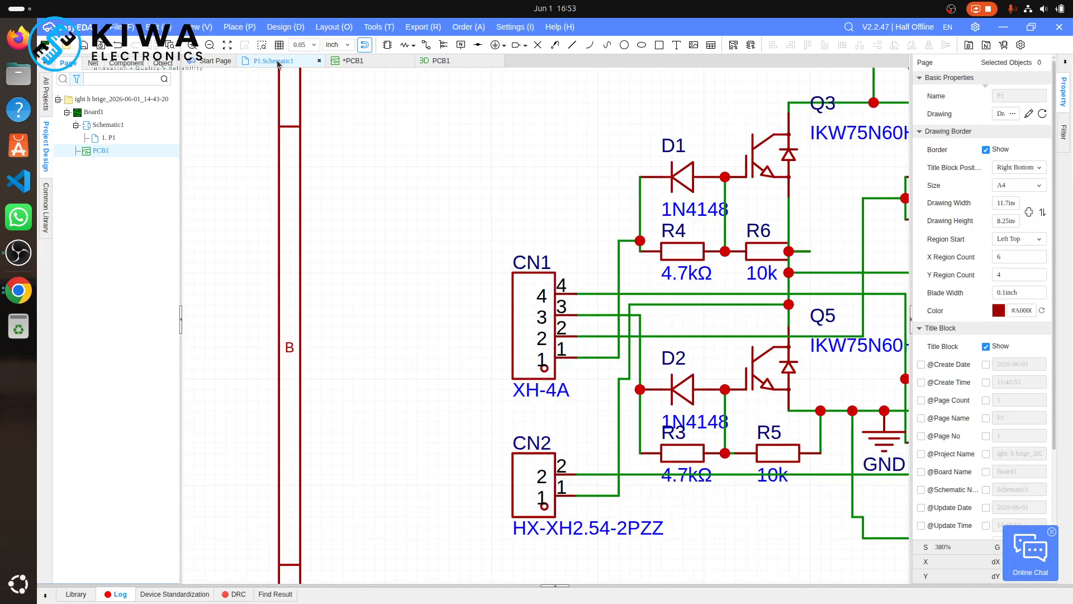
pyautogui.click(375, 59)
pyautogui.scroll(-6, 616, 264)
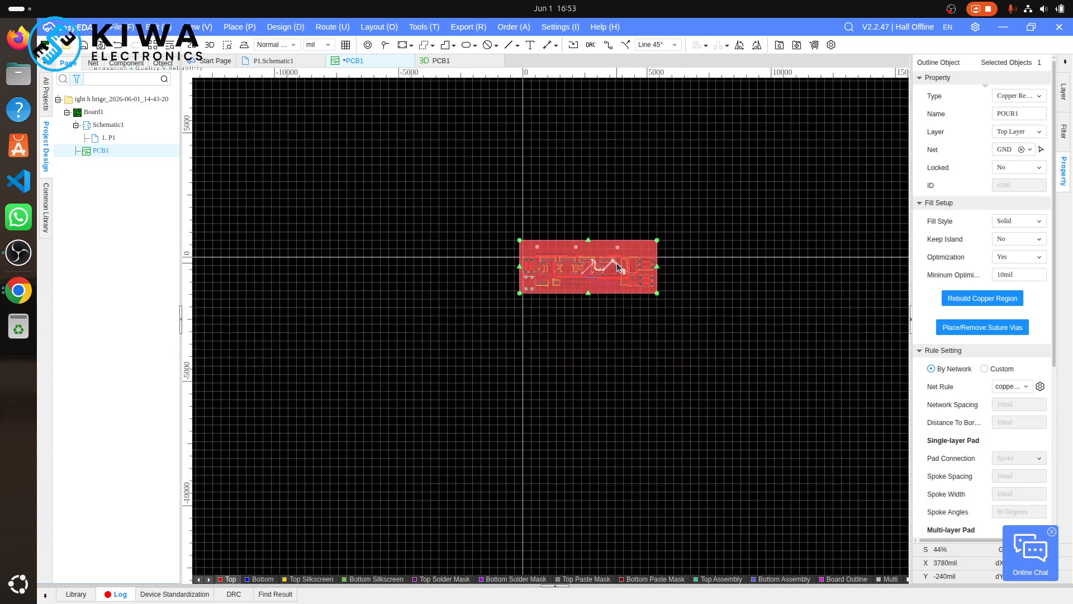
pyautogui.click(677, 262)
pyautogui.scroll(6, 677, 263)
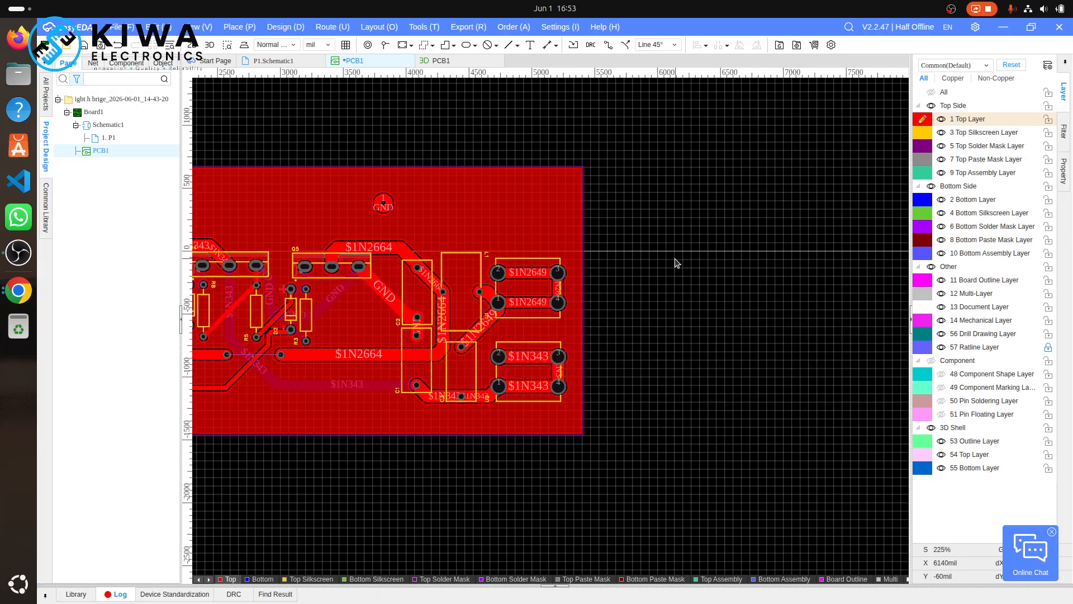
pyautogui.scroll(-2, 677, 263)
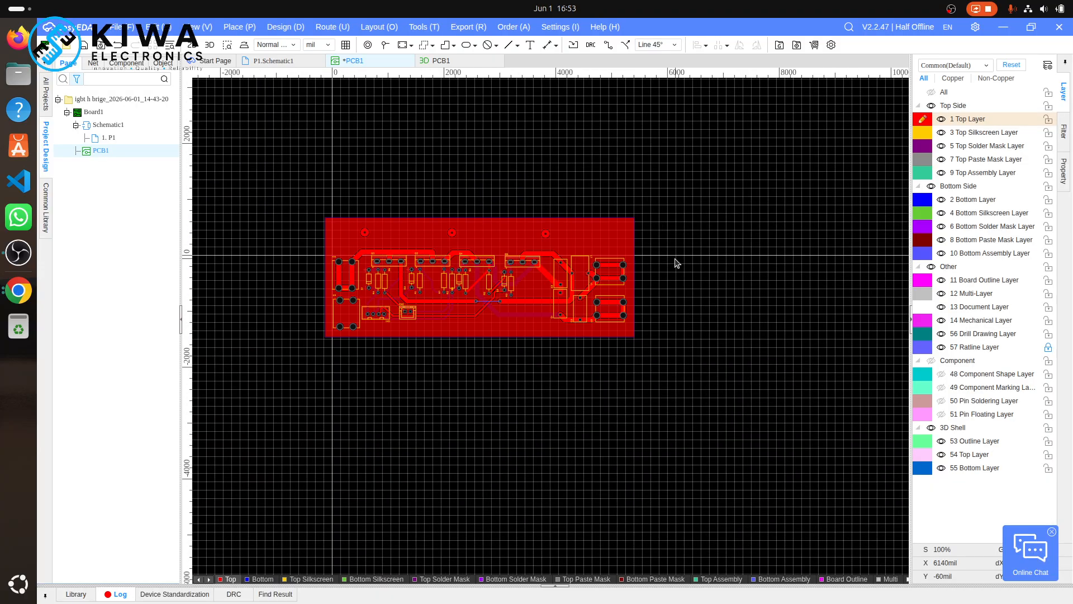
pyautogui.moveTo(665, 210); pyautogui.dragTo(275, 376)
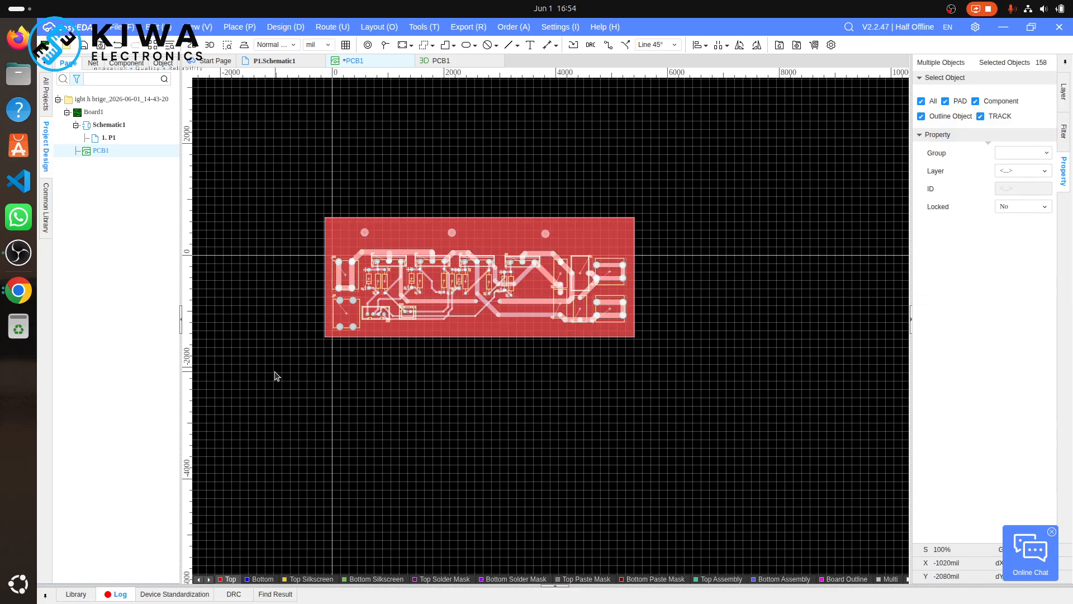
pyautogui.hotkey('ctrl', 'c')
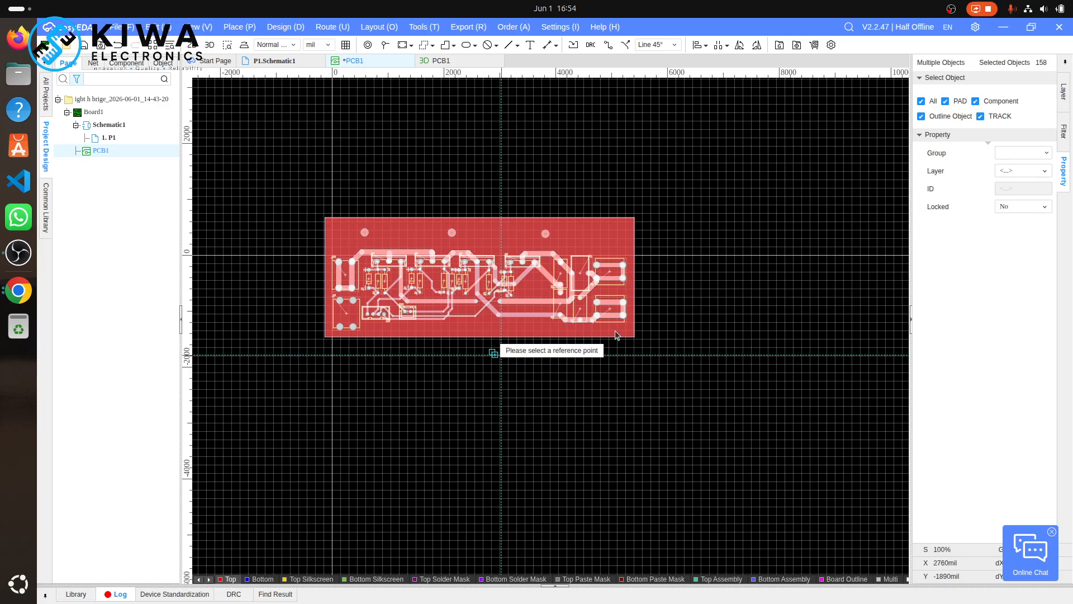
pyautogui.click(643, 339)
# - Paste the board copy rotated 180 degrees directly below the original, with the two outlines edge to edge
pyautogui.hotkey('ctrl', 'v')
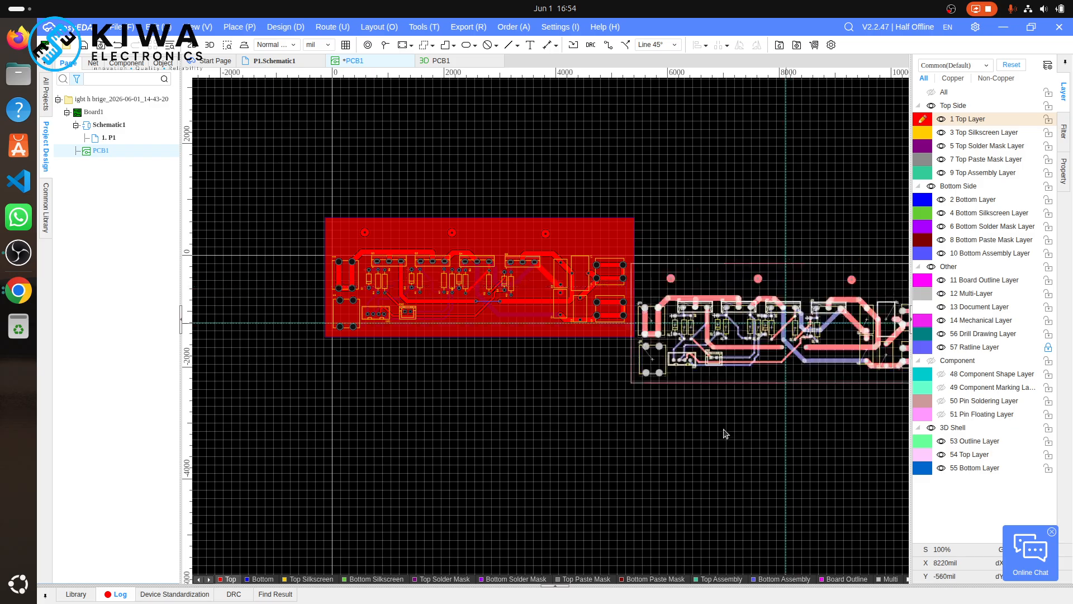
pyautogui.press('space')
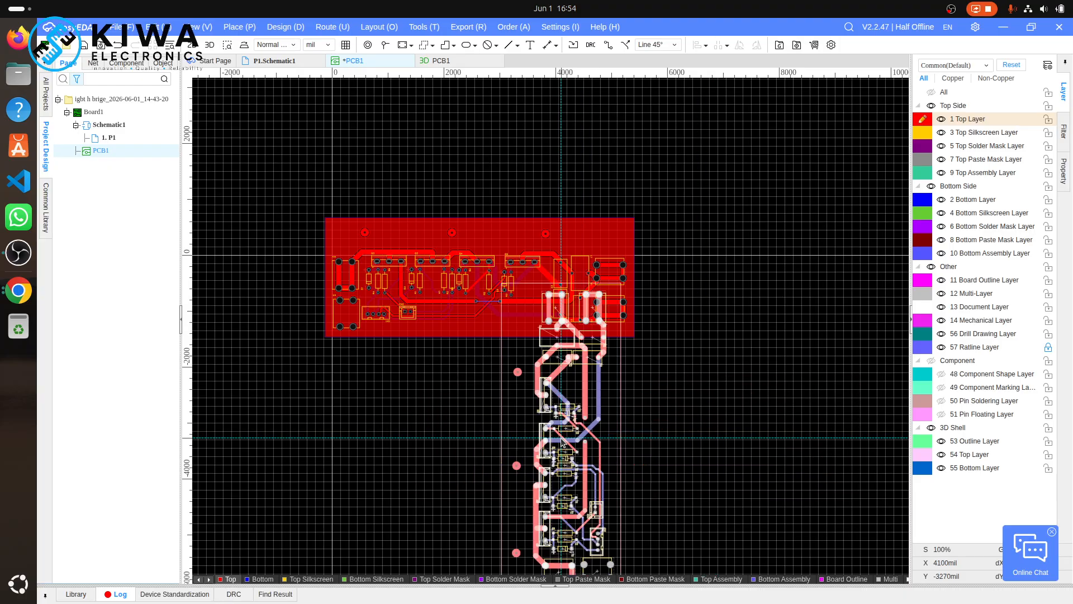
pyautogui.press('space')
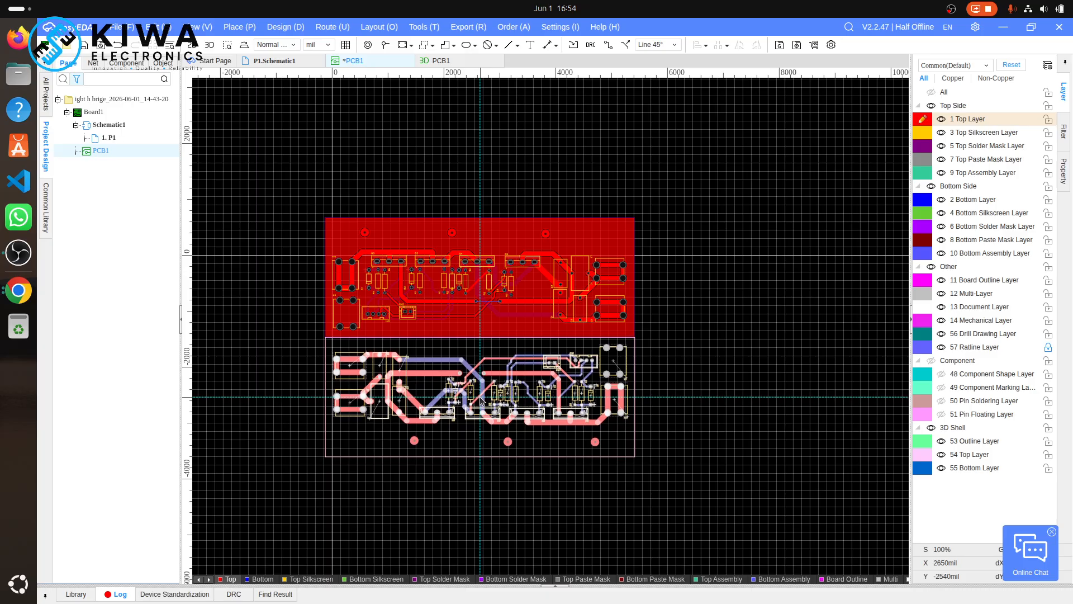
pyautogui.click(482, 401)
pyautogui.scroll(5, 482, 401)
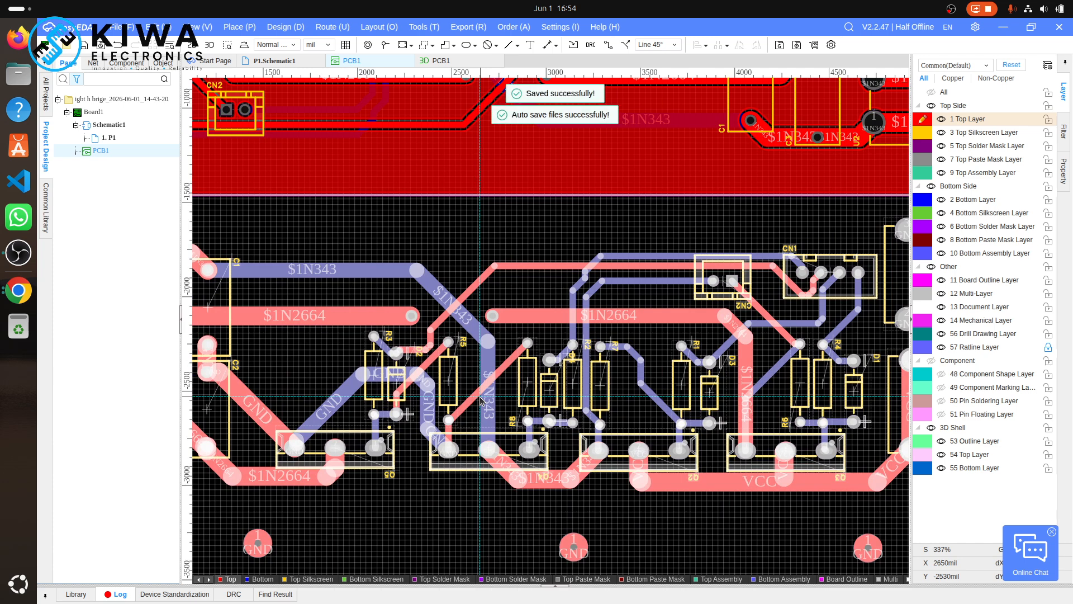
pyautogui.hotkey('ctrl', 'a')
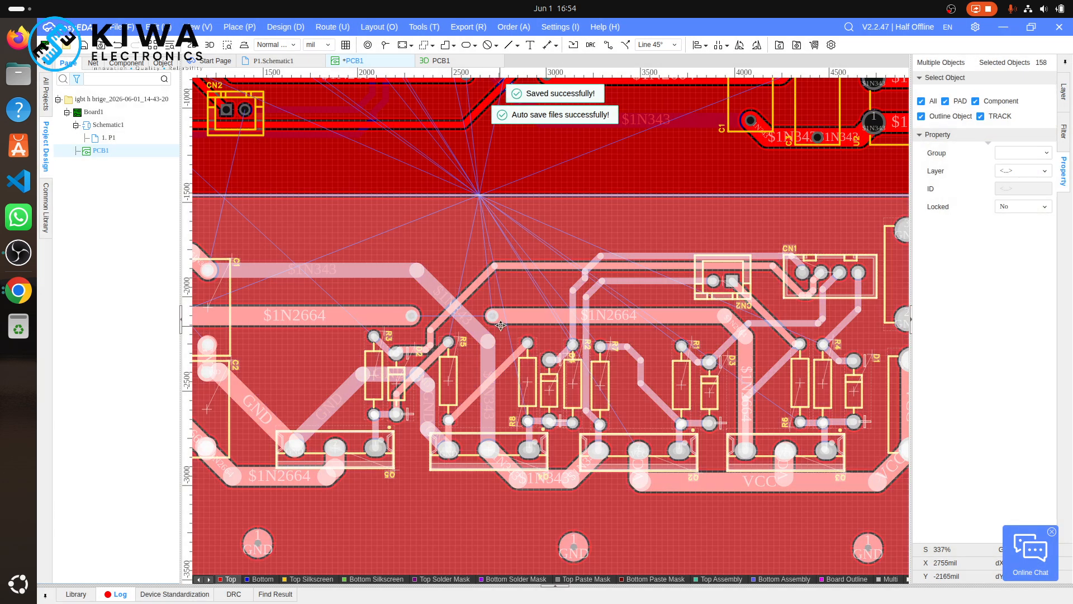
# - Nudge the selected board copy in small increments to align its upper-right outline corner with the original board's lower-right corner
pyautogui.scroll(-7, 501, 325)
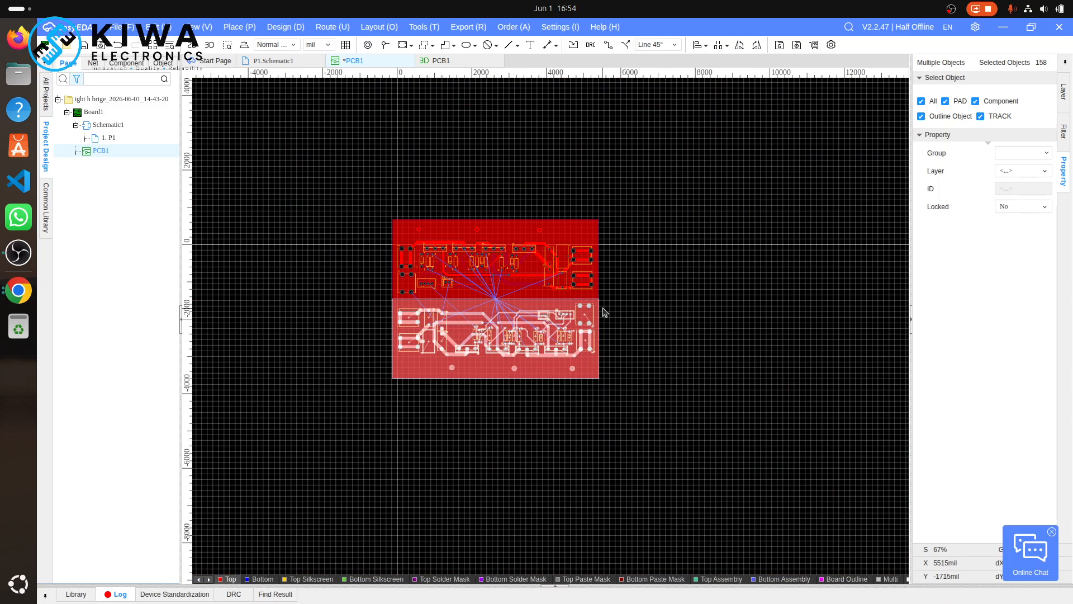
pyautogui.scroll(9, 604, 312)
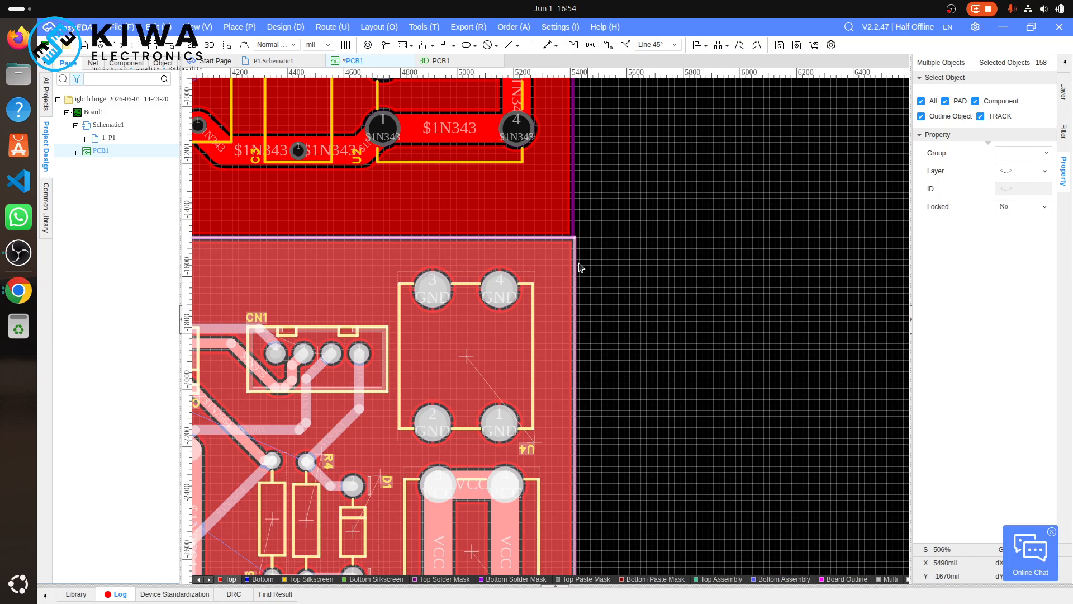
pyautogui.scroll(9, 570, 229)
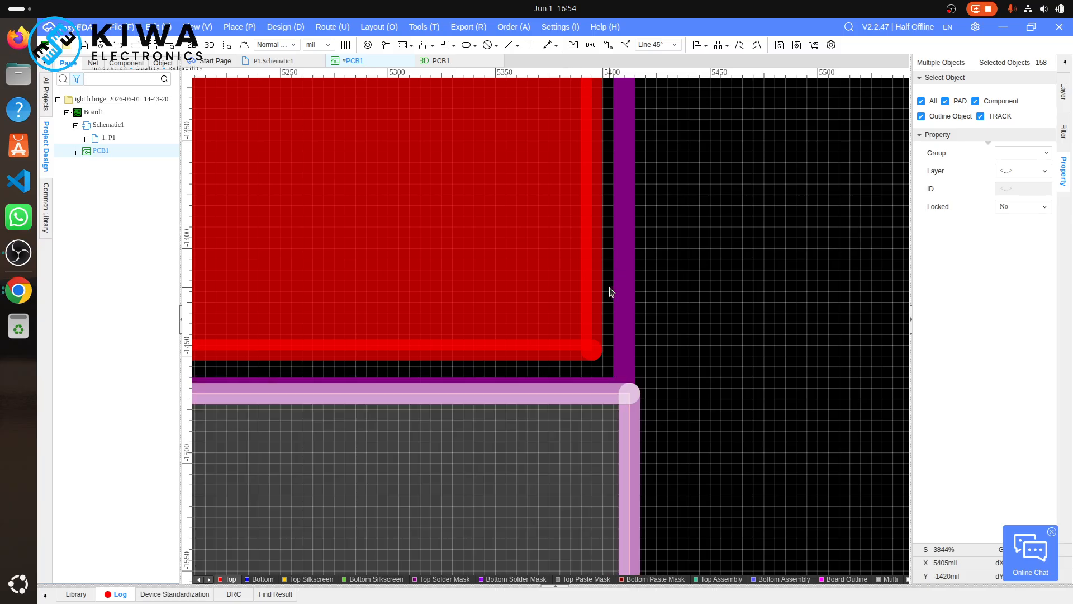
pyautogui.press('Left')
pyautogui.press('Right')
pyautogui.press('Up')
pyautogui.press('Up')
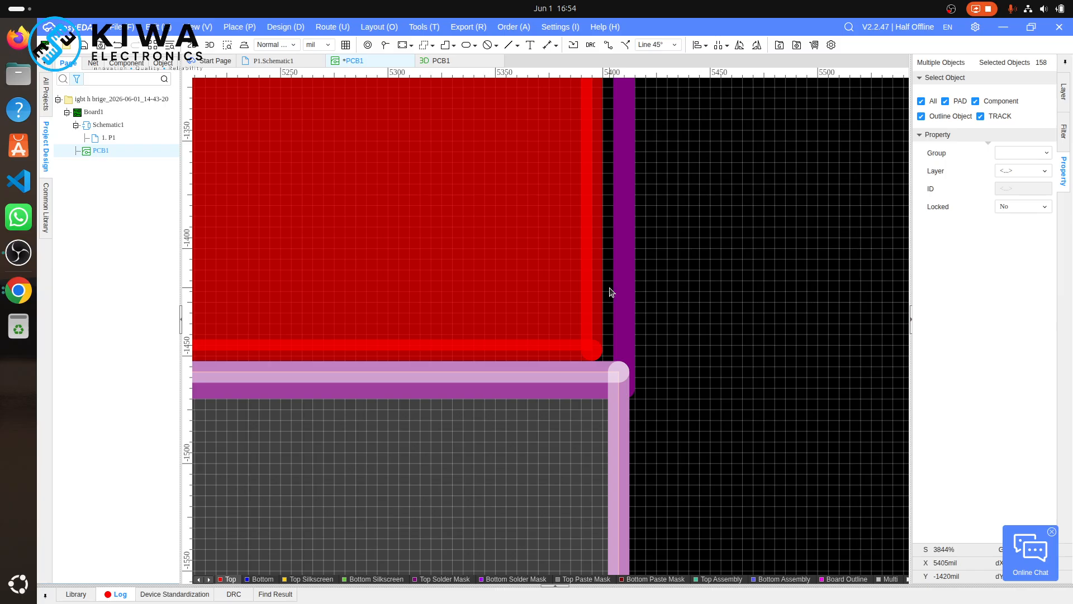
pyautogui.press('Up')
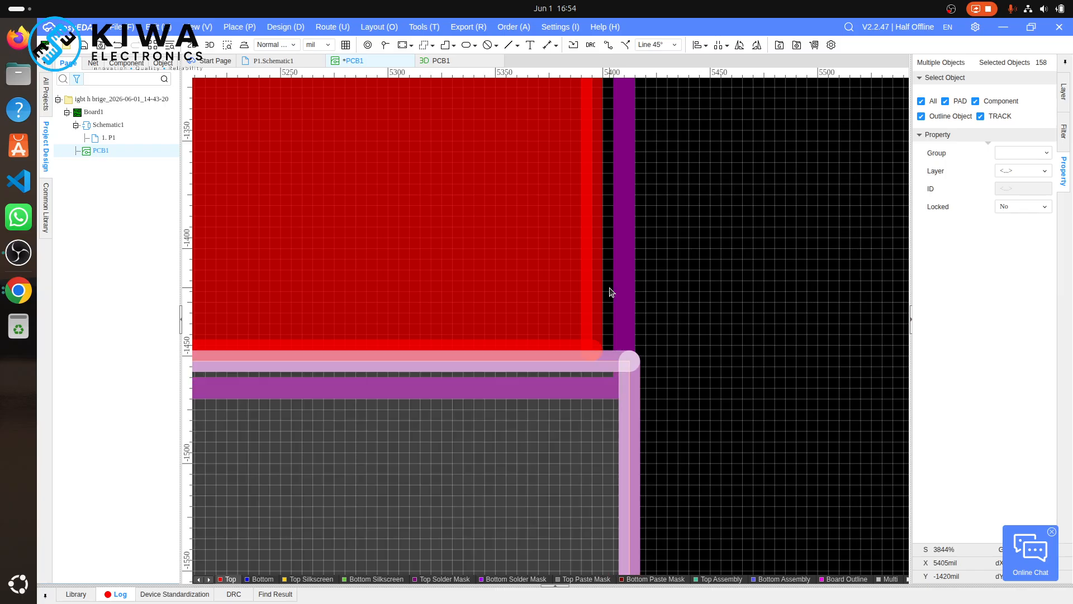
pyautogui.press('Left')
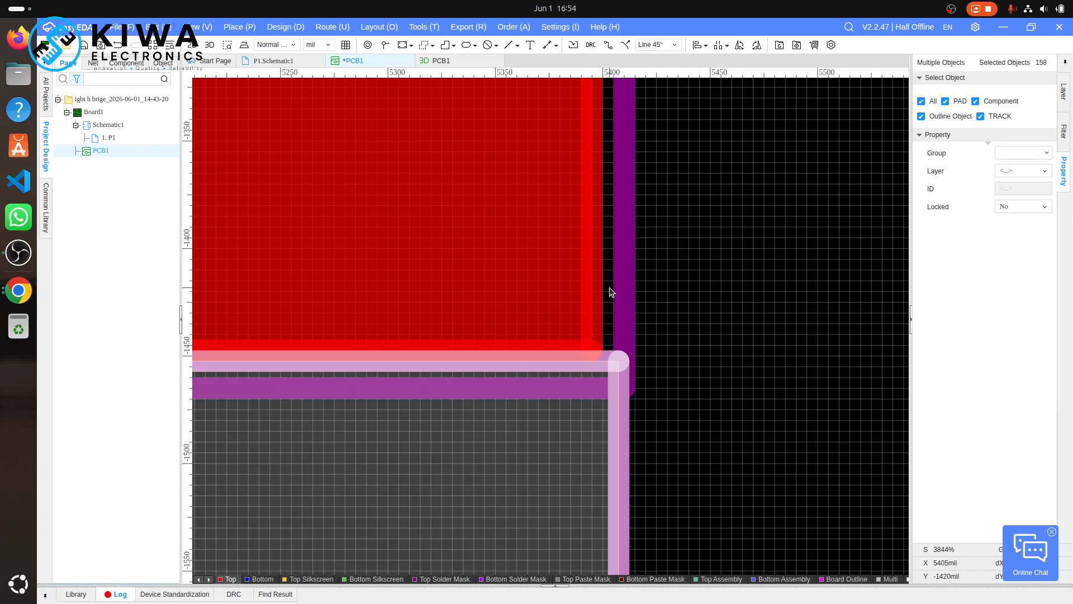
pyautogui.press('Right')
pyautogui.press('Down')
pyautogui.press('Down')
pyautogui.press('Down')
pyautogui.press('Up')
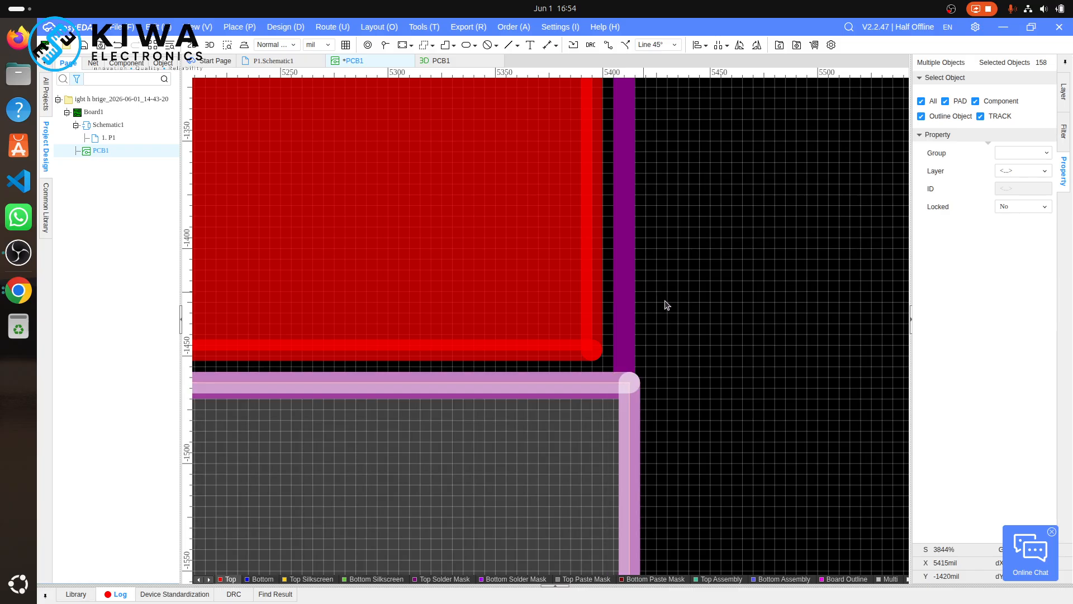
# - Shift the selected rotated board copy in small increments to match its upper-right outline corner with the original board's lower-right corner
pyautogui.moveTo(631, 414); pyautogui.dragTo(618, 416, button='right')
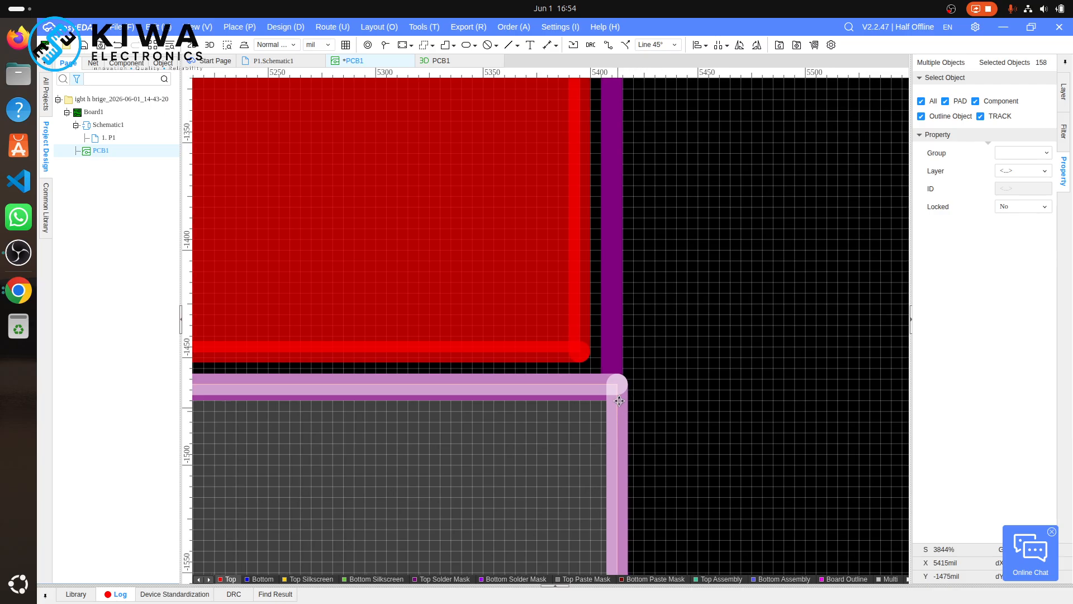
pyautogui.moveTo(607, 388); pyautogui.dragTo(598, 388)
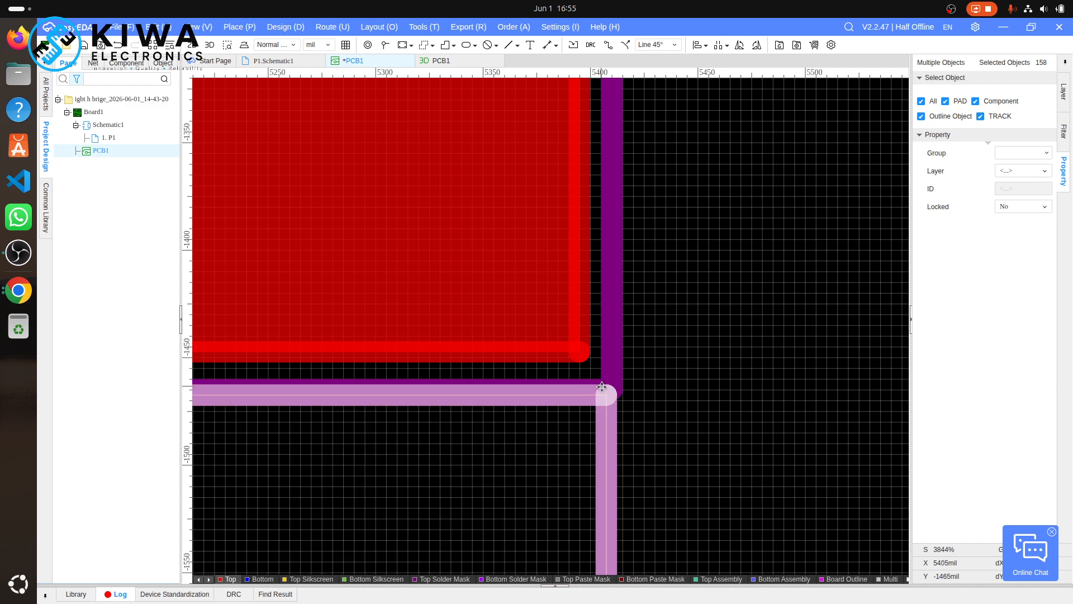
pyautogui.moveTo(606, 385); pyautogui.dragTo(608, 385)
pyautogui.press('Left')
pyautogui.press('Up')
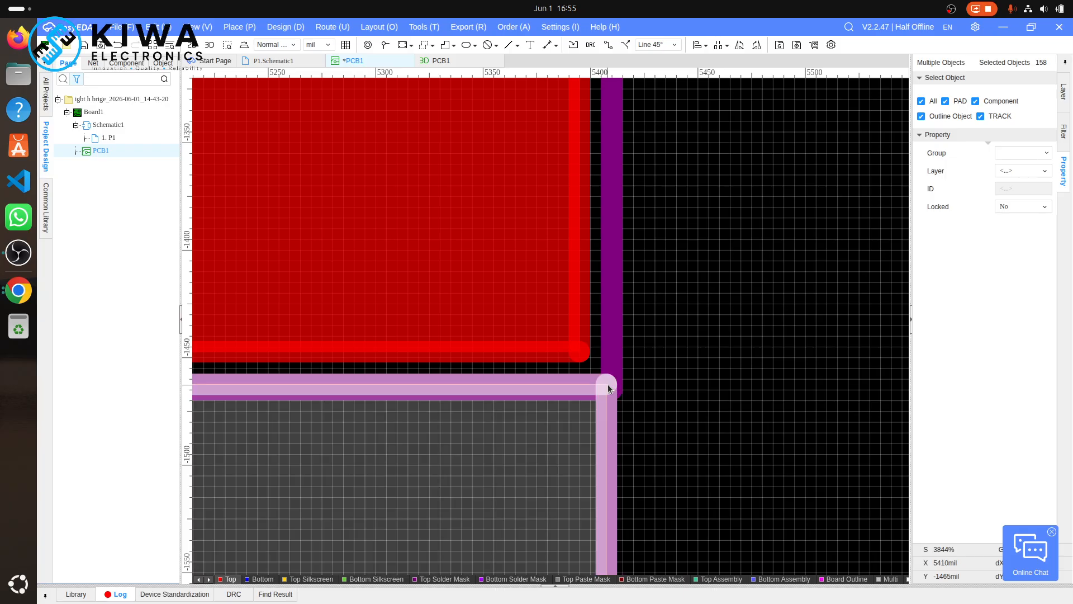
pyautogui.press('Right')
pyautogui.press('Down')
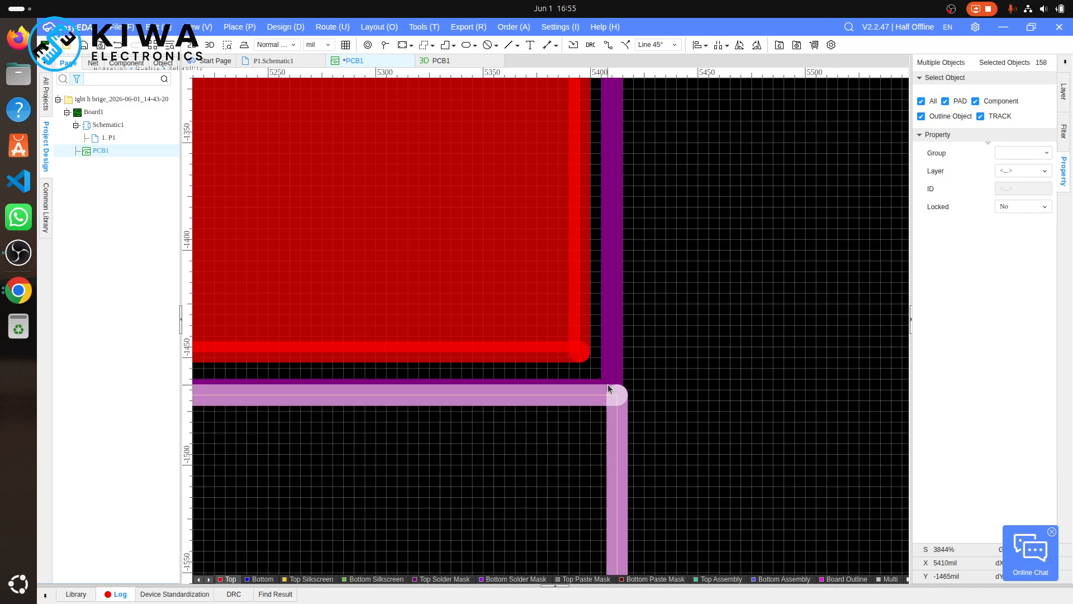
pyautogui.press('Down')
pyautogui.press('Down')
pyautogui.press('Left')
pyautogui.press('Right')
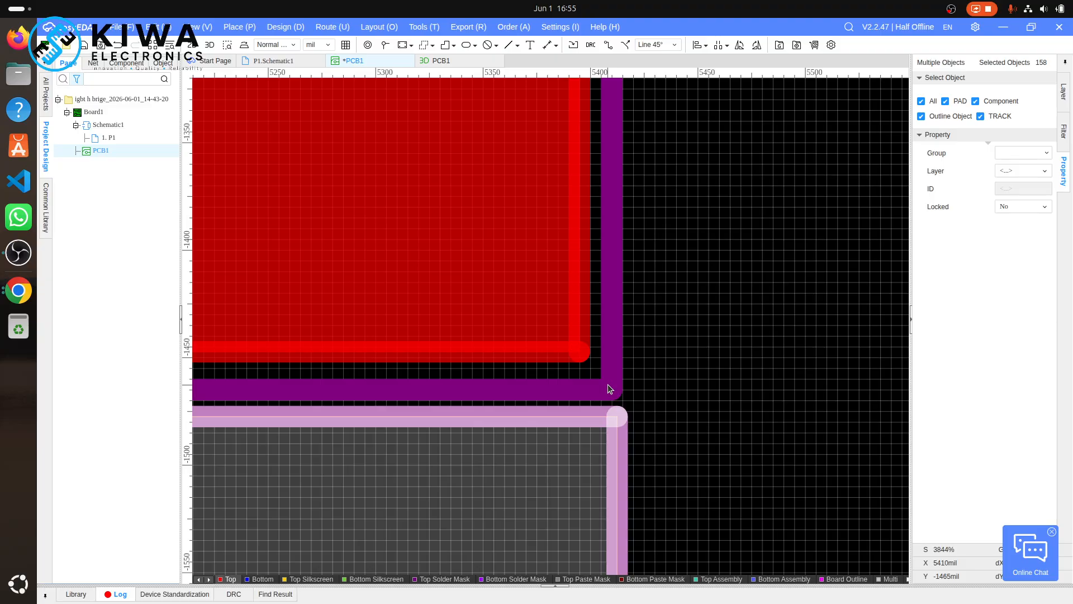
pyautogui.press('Left')
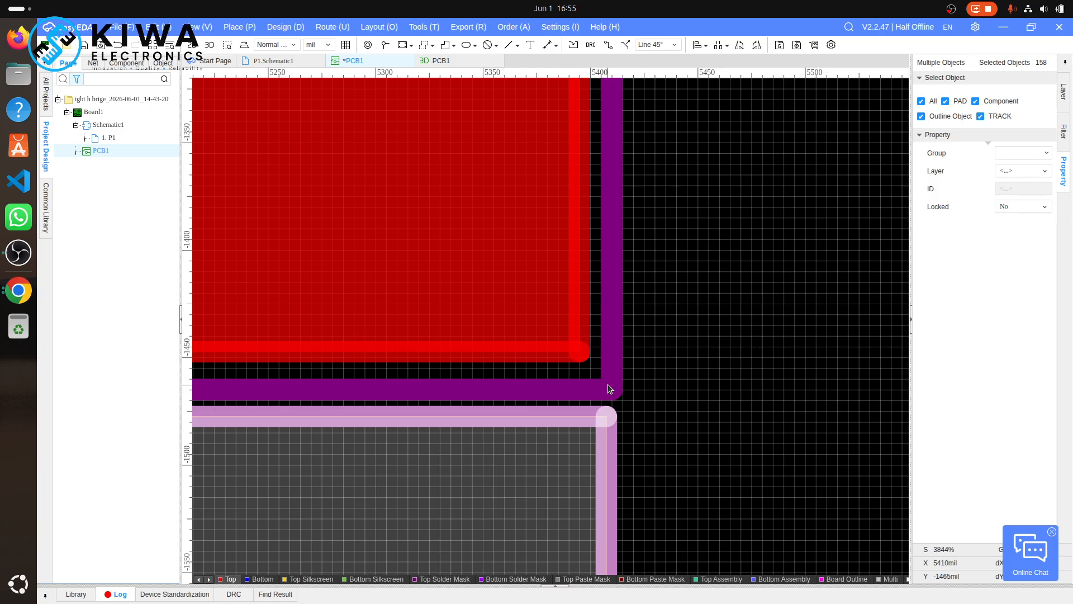
pyautogui.press('Right')
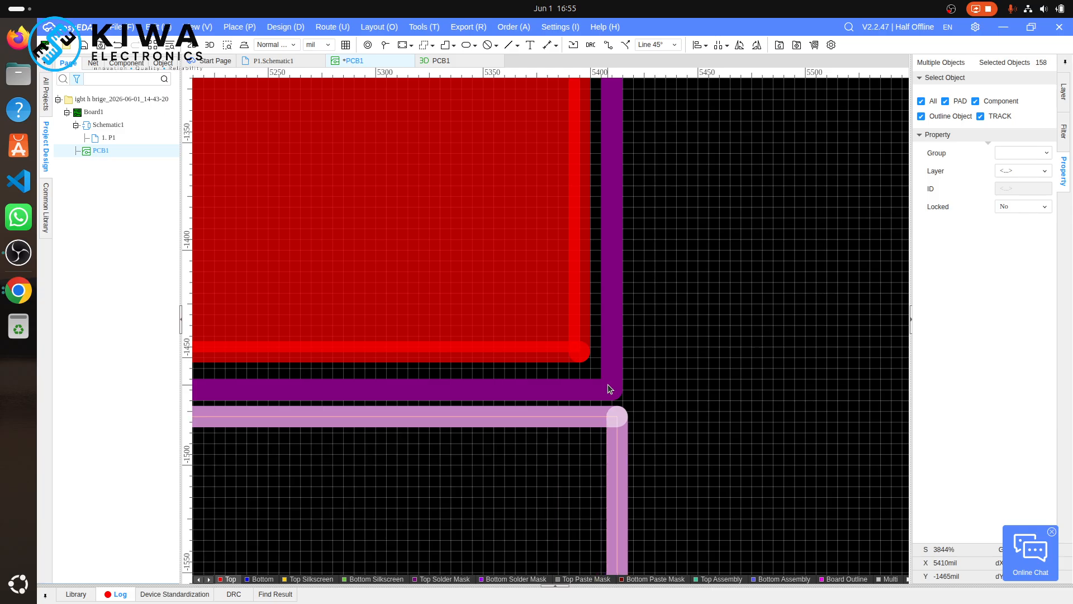
pyautogui.press('Left')
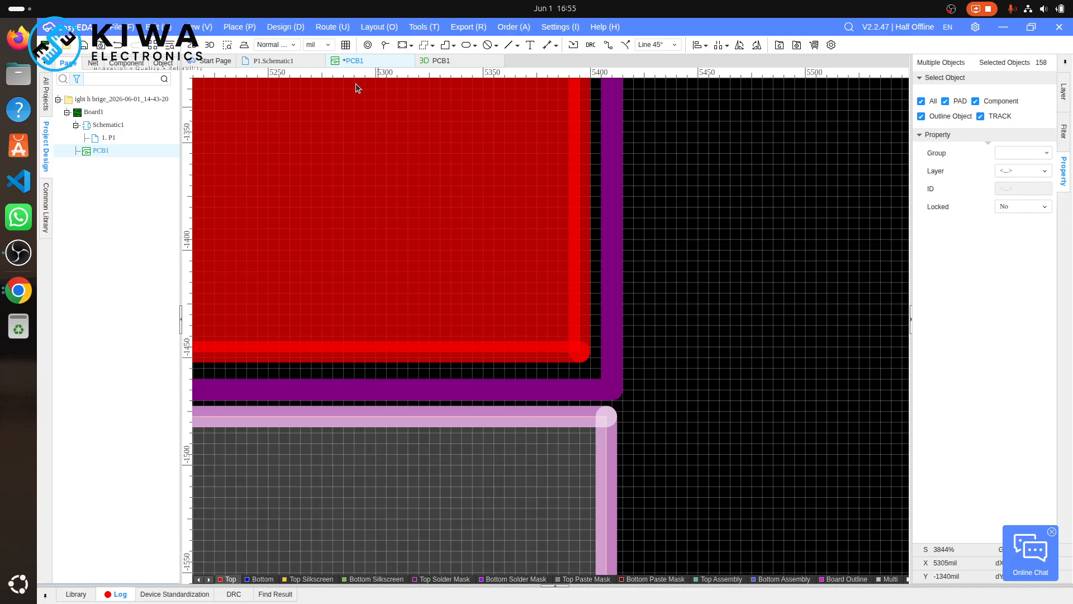
# - Switch the layout units to mm and reposition the rotated copy so its upper outline overlaps the original board's lower outline
pyautogui.click(318, 44)
pyautogui.click(310, 71)
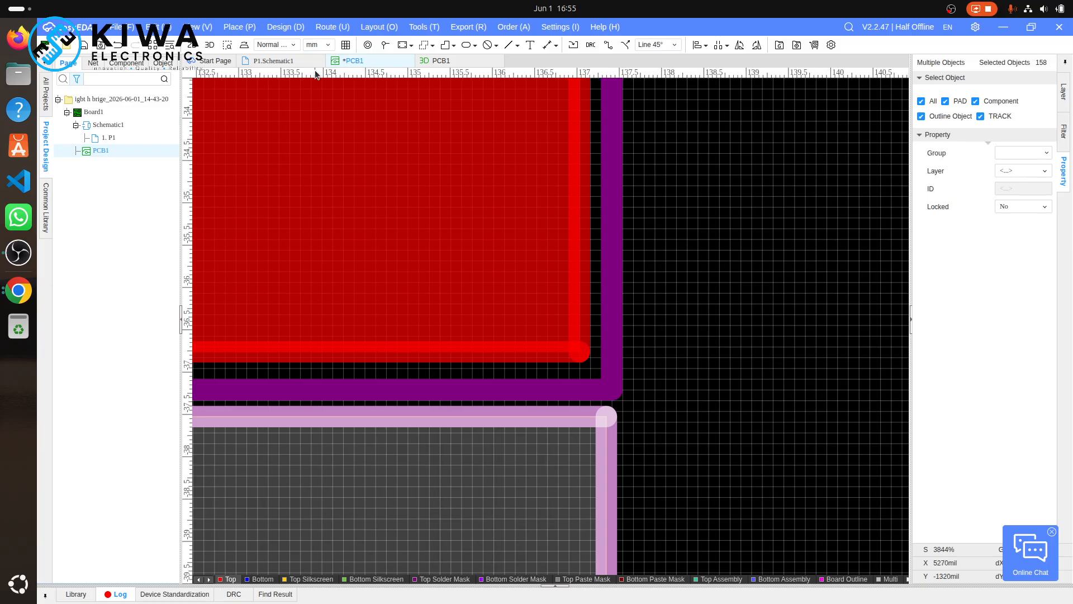
pyautogui.press('Up')
pyautogui.press('Right')
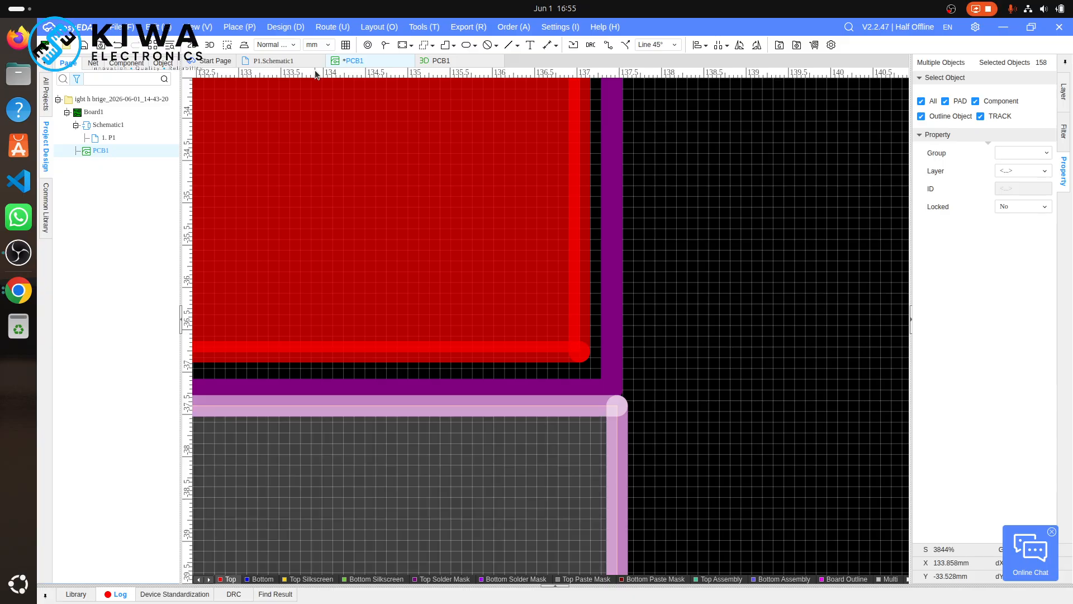
pyautogui.press('Up')
pyautogui.press('Left')
pyautogui.press('Up')
pyautogui.press('Up')
pyautogui.press('Up')
pyautogui.press('Up')
pyautogui.press('Up')
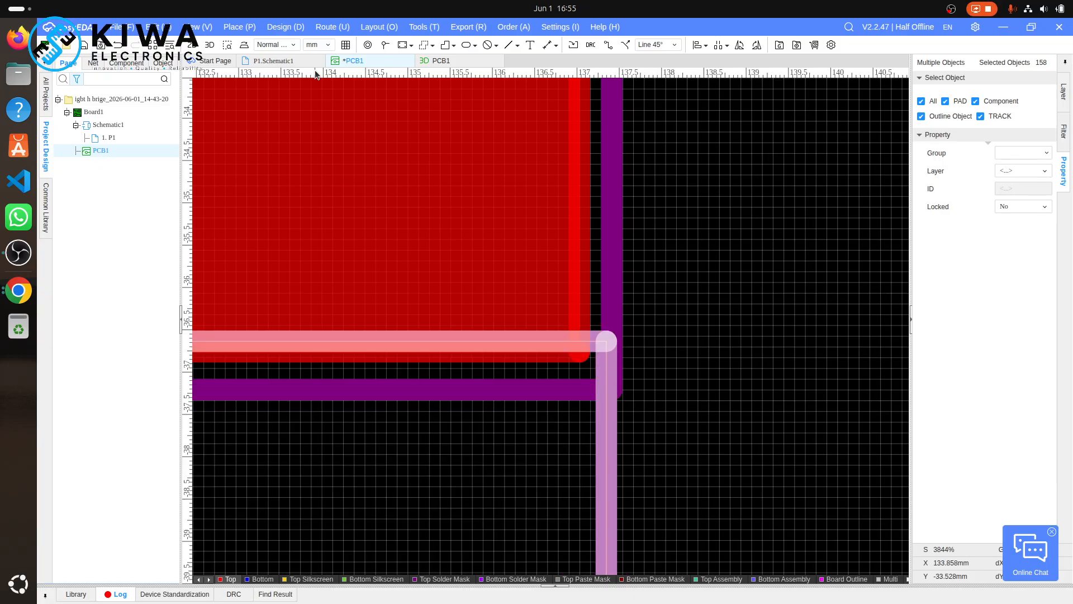
pyautogui.press('Right')
pyautogui.moveTo(618, 385); pyautogui.dragTo(620, 432)
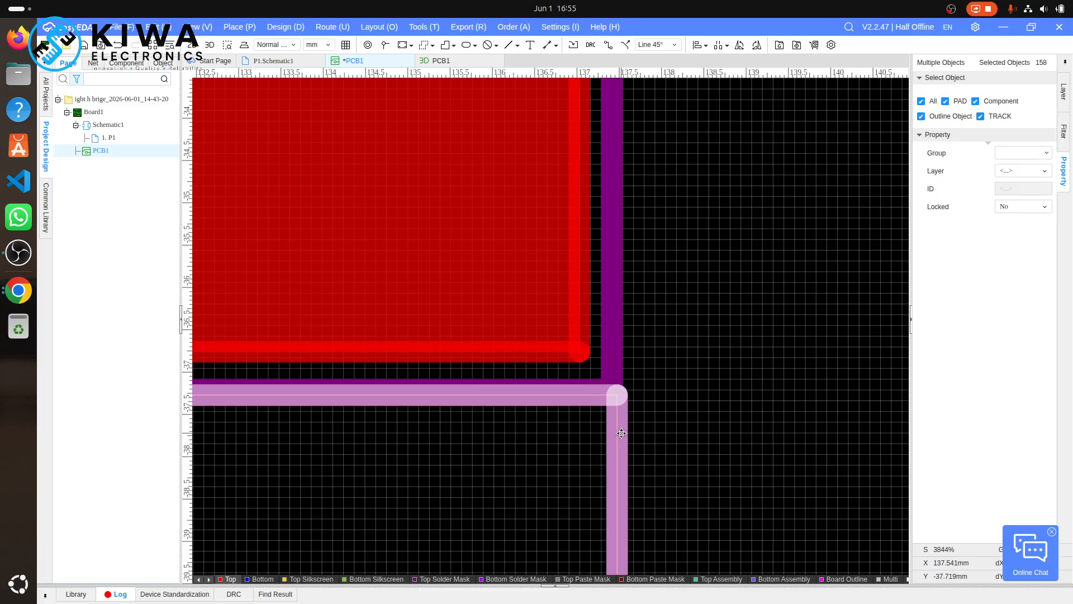
pyautogui.click(682, 396)
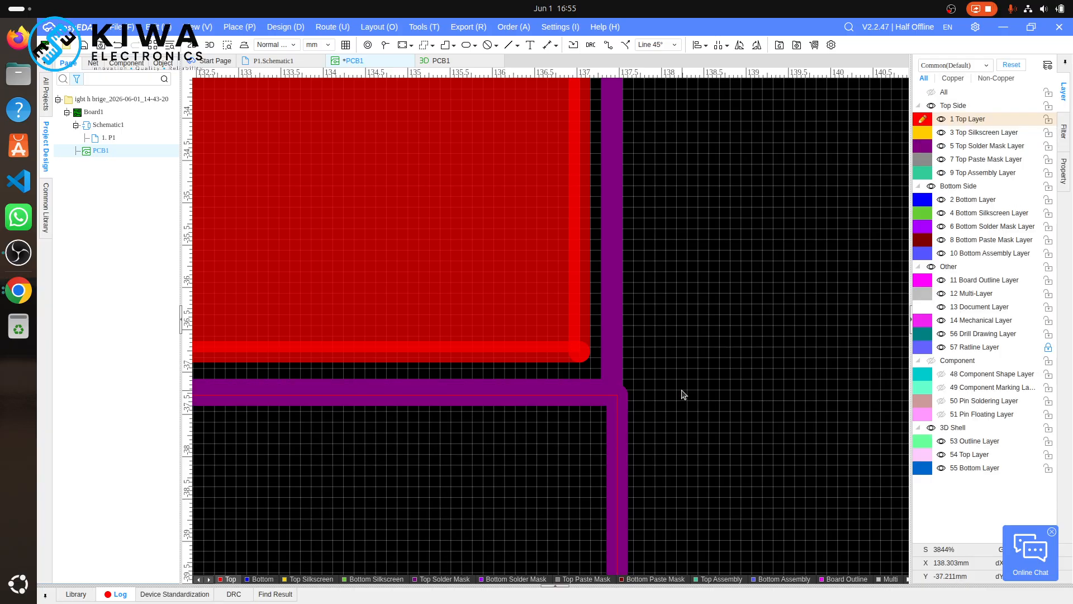
# - Review the two-board layout and the schematic, and open the schematic change import without applying any changes
pyautogui.scroll(-10, 682, 395)
pyautogui.scroll(-3, 683, 396)
pyautogui.scroll(5, 683, 395)
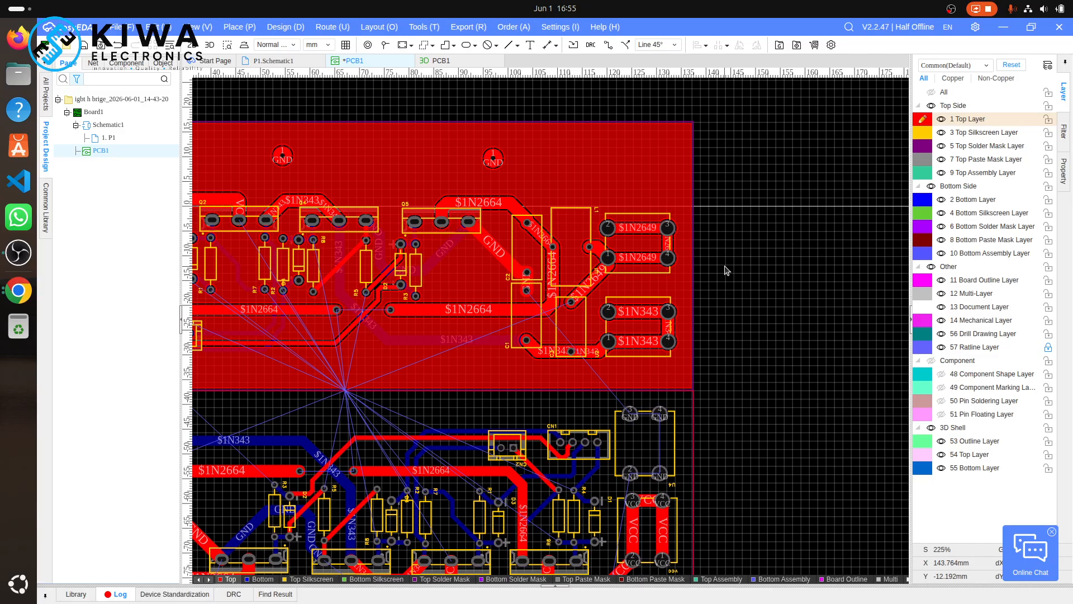
pyautogui.scroll(-3, 727, 271)
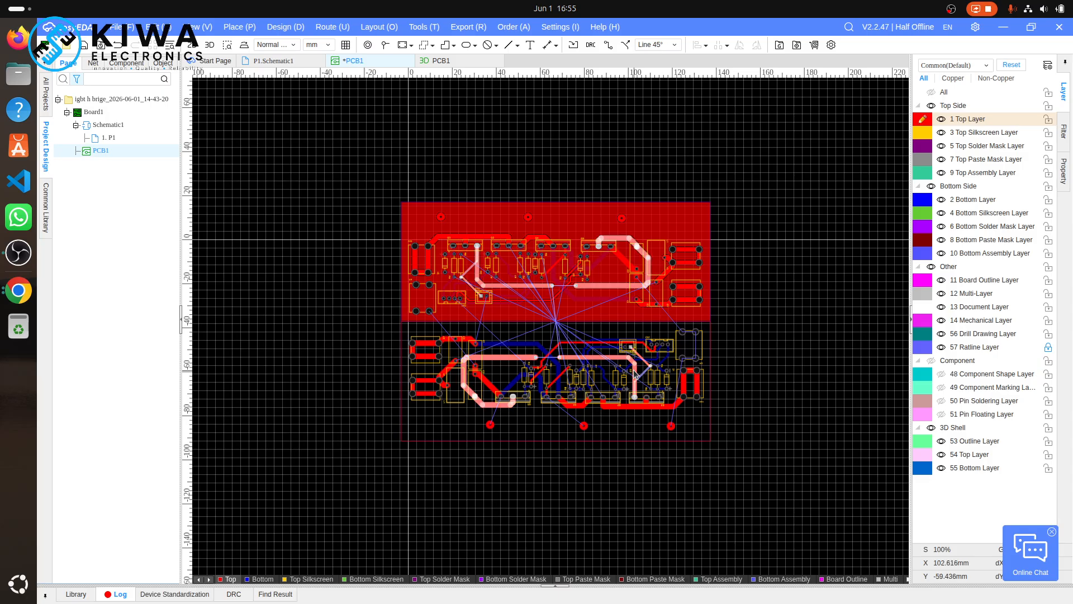
pyautogui.click(438, 61)
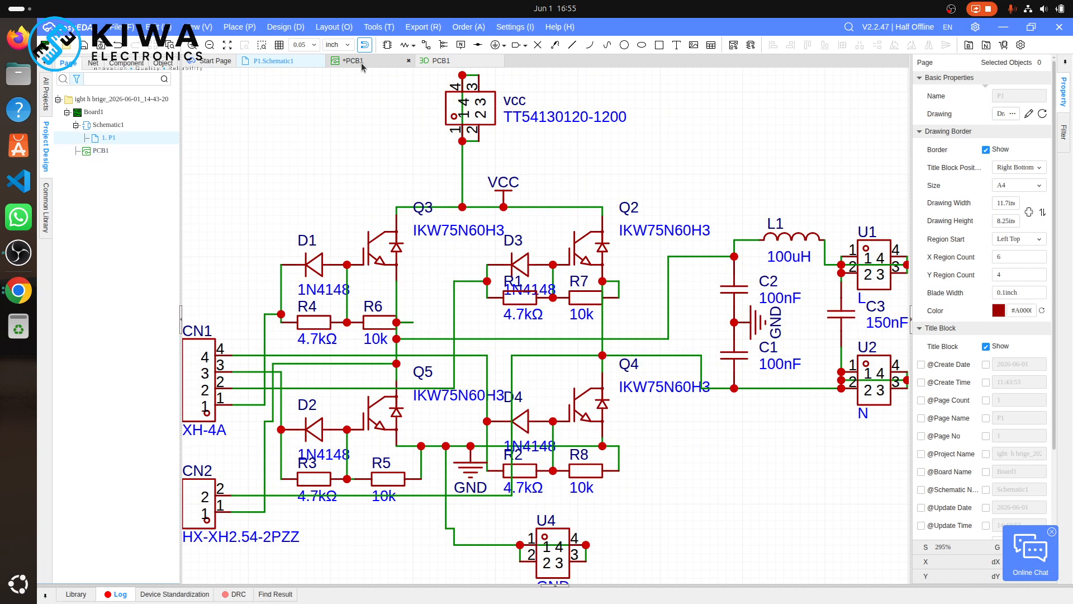
pyautogui.click(361, 63)
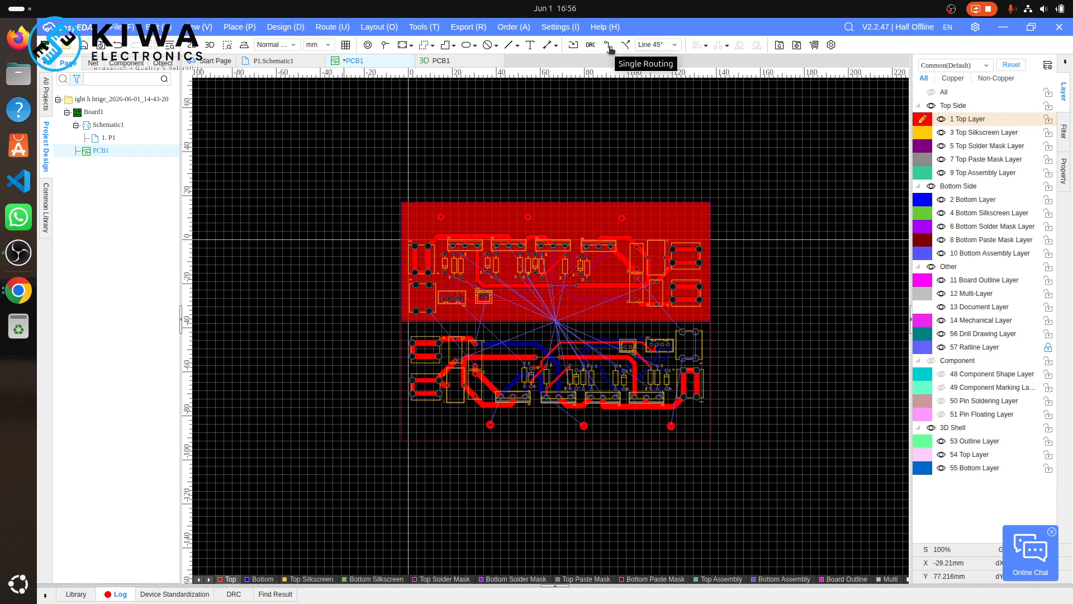
pyautogui.click(572, 45)
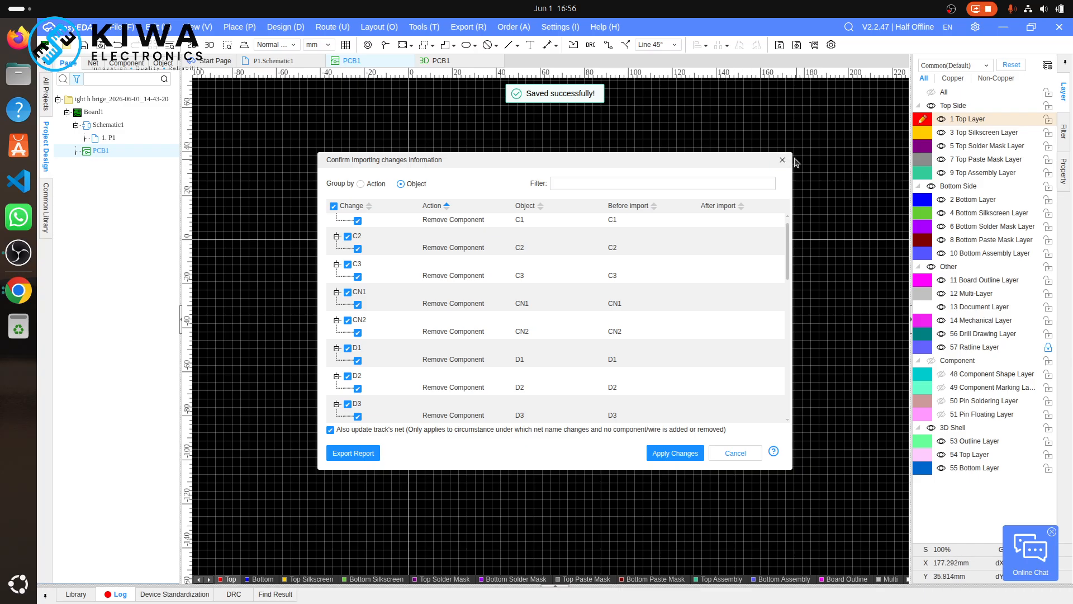
pyautogui.click(783, 160)
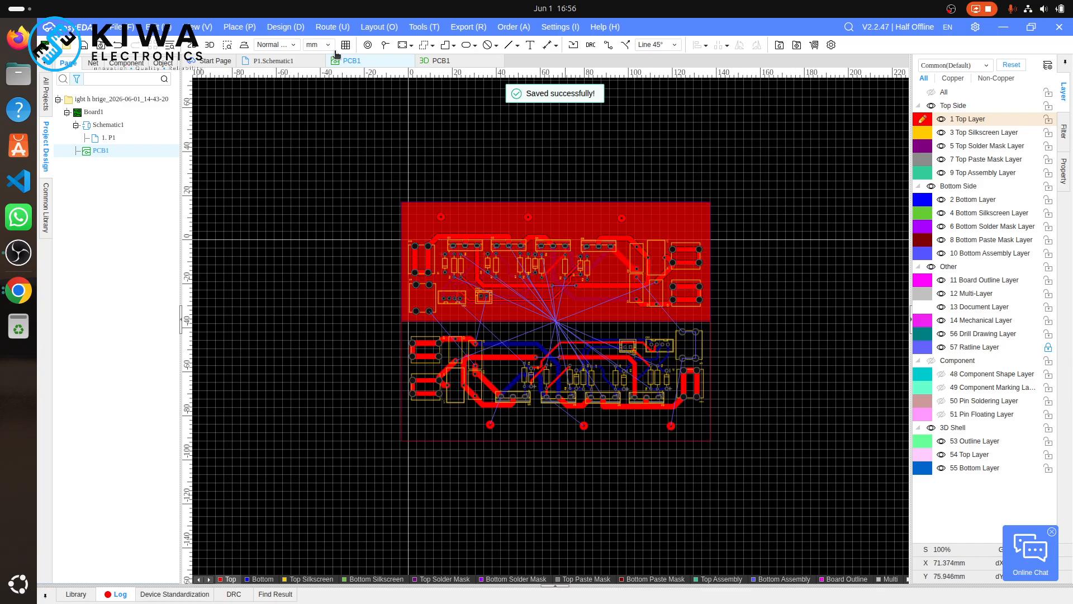
# - Open the 3D preview of the two joined boards and rotate it to inspect the component placement
pyautogui.click(210, 44)
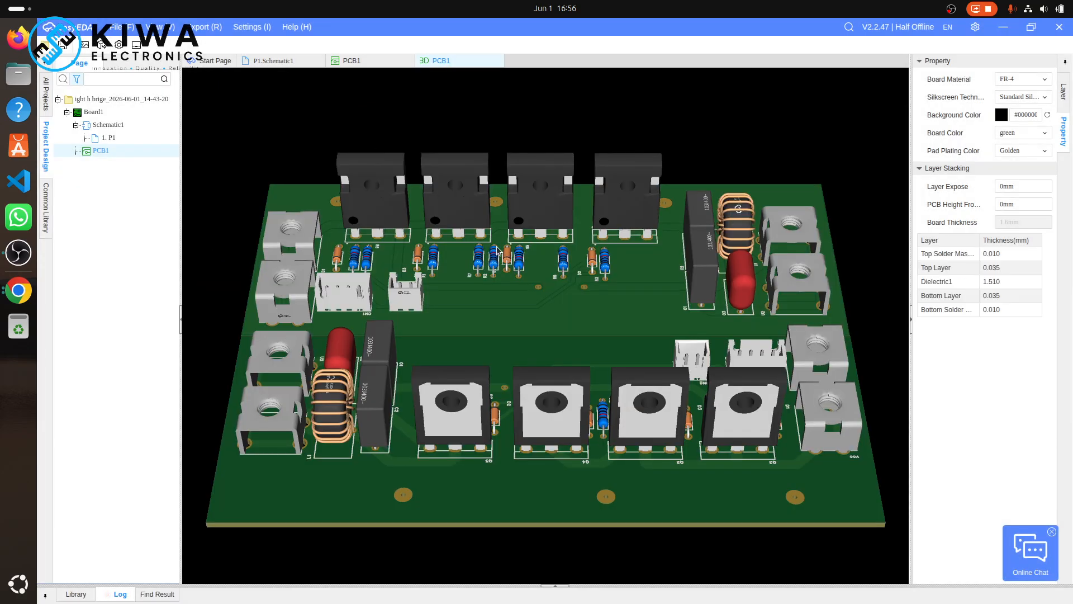
pyautogui.moveTo(583, 347)
pyautogui.mouseDown(button='right')
pyautogui.moveTo(595, 324)
pyautogui.moveTo(593, 348)
pyautogui.mouseUp(button='right')
pyautogui.moveTo(692, 418); pyautogui.dragTo(139, 331)
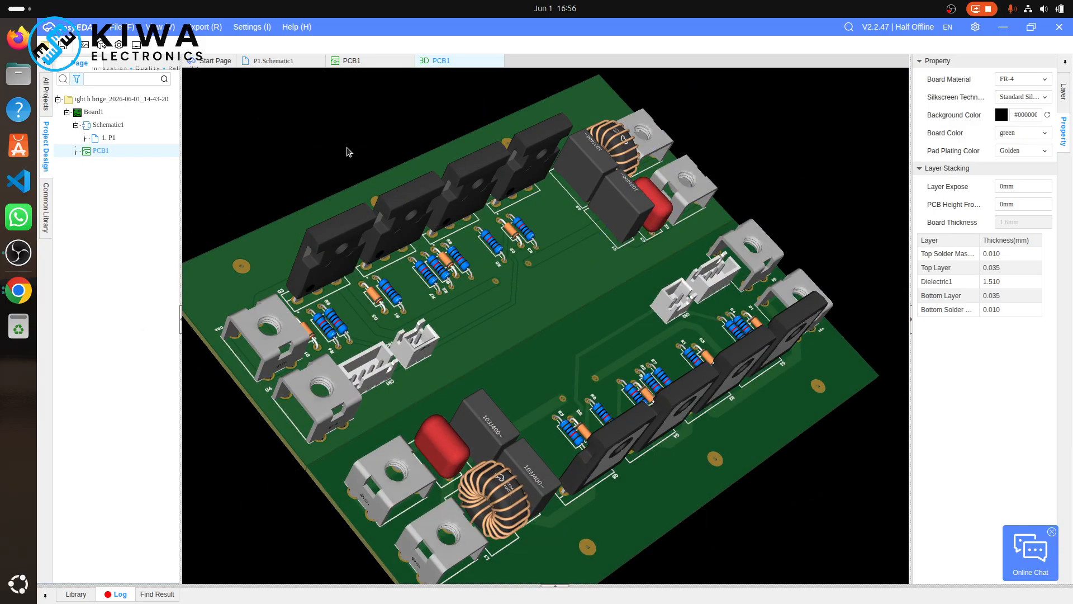
# - Return to the PCB layout and undo the placement of the rotated board copy, leaving only the original board
pyautogui.click(351, 61)
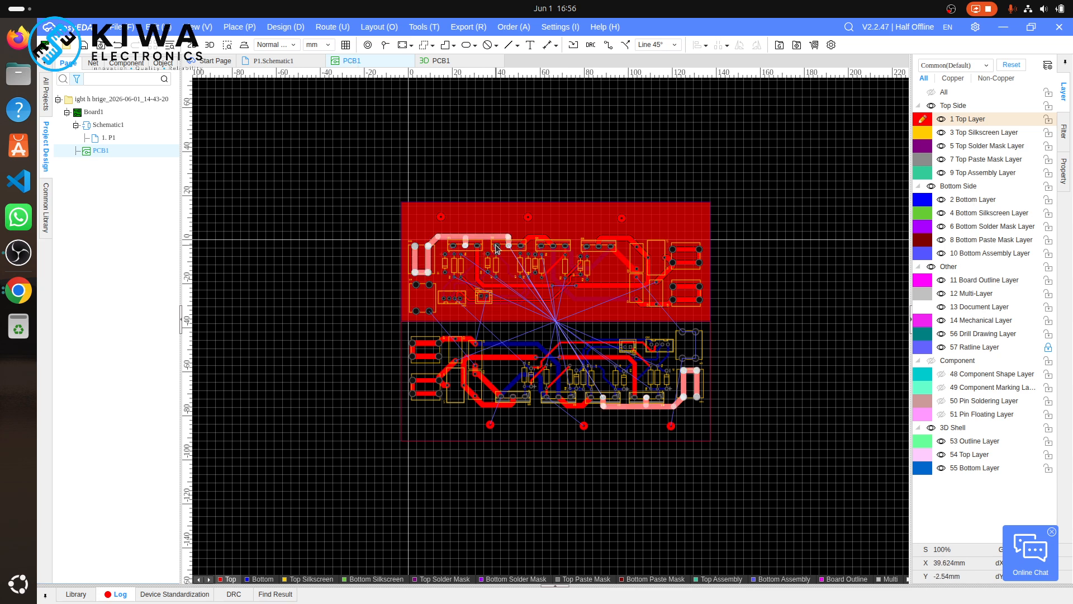
pyautogui.hotkey('ctrl', 'z')
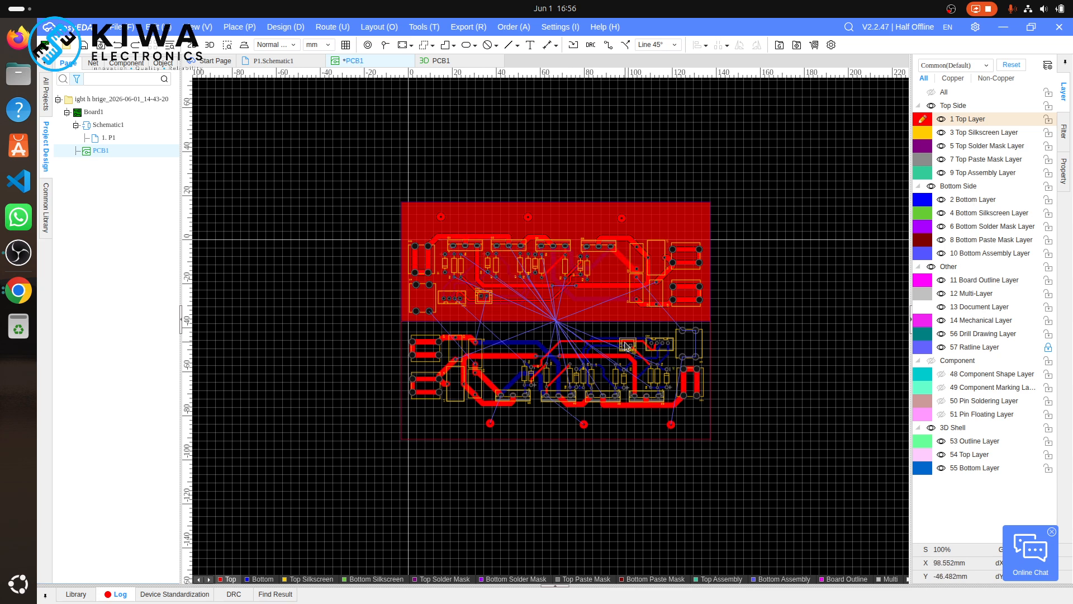
pyautogui.hotkey('ctrl', 'z')
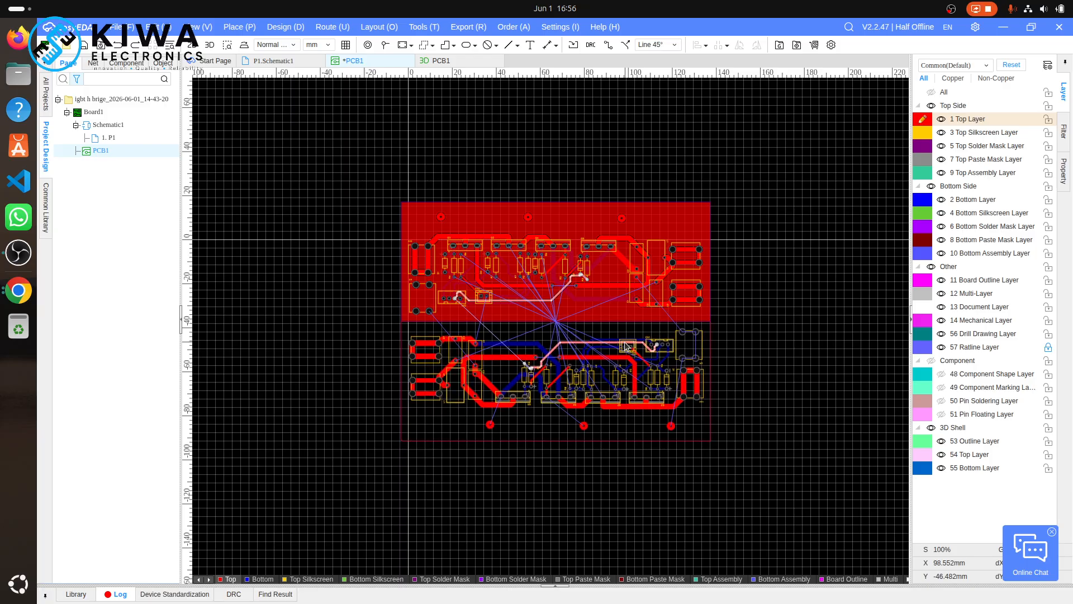
pyautogui.hotkey('ctrl', 'z')
pyautogui.hotkey('ctrl', 'z')
pyautogui.hotkey('ctrl', 'z')
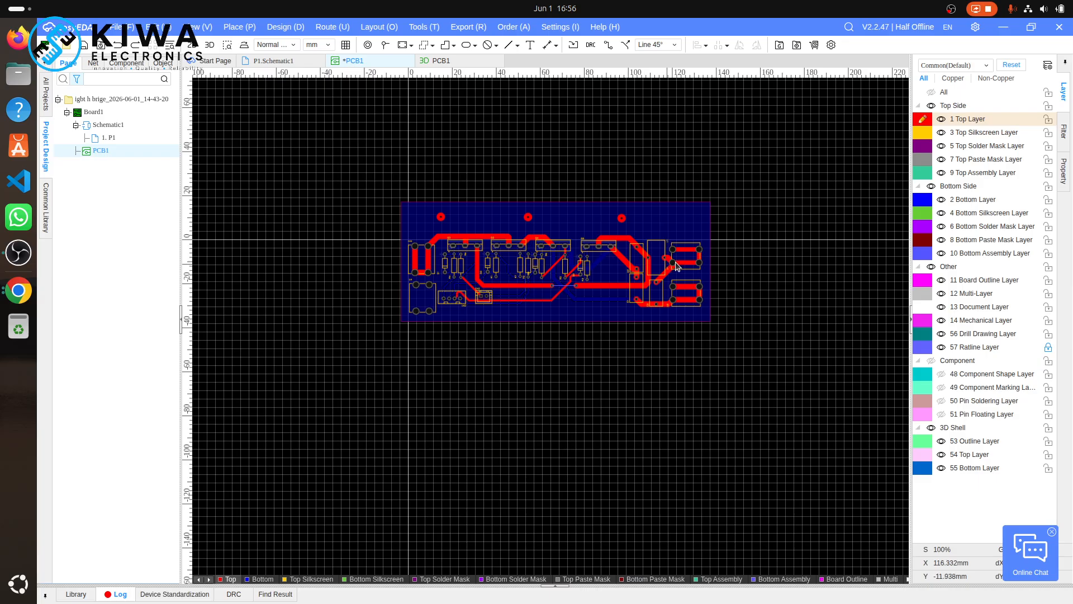
# - Select the entire original board and copy it with a reference point just outside its right edge near the upper corner
pyautogui.click(693, 226)
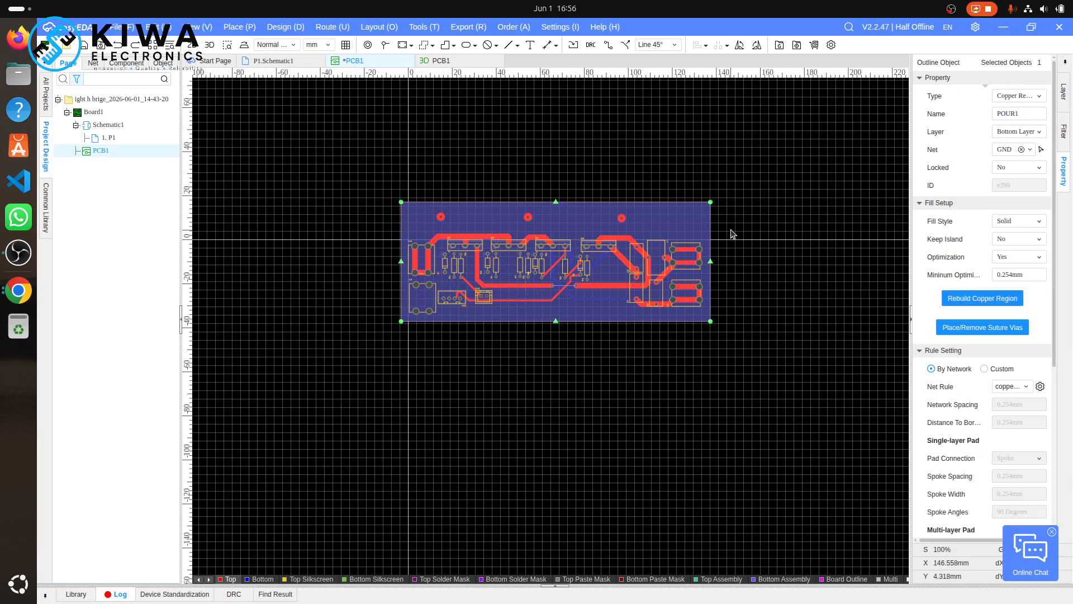
pyautogui.hotkey('ctrl', 'a')
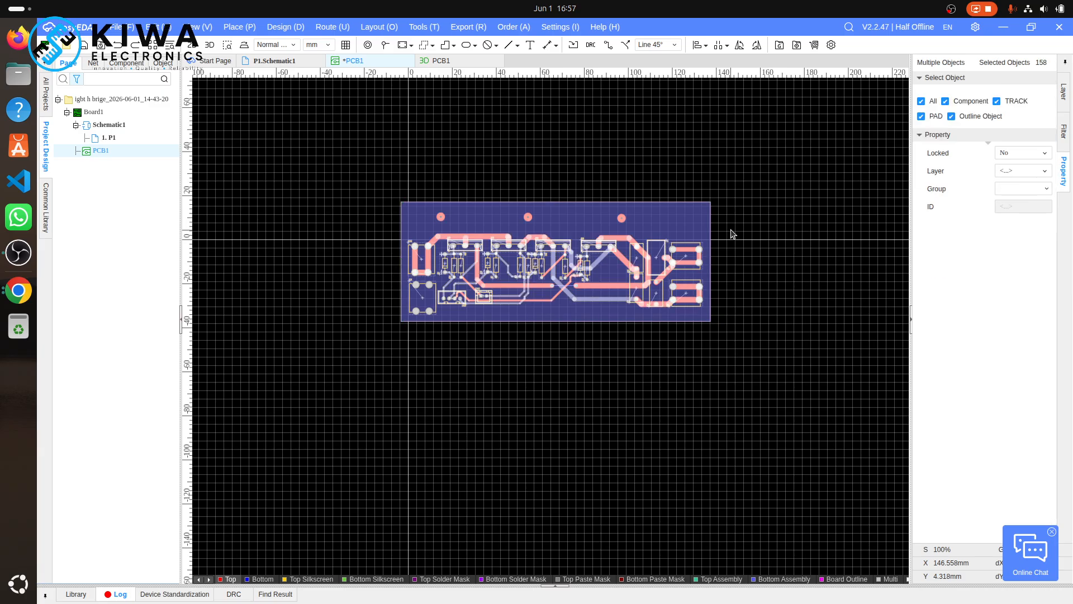
pyautogui.hotkey('ctrl', 'c')
pyautogui.click(732, 232)
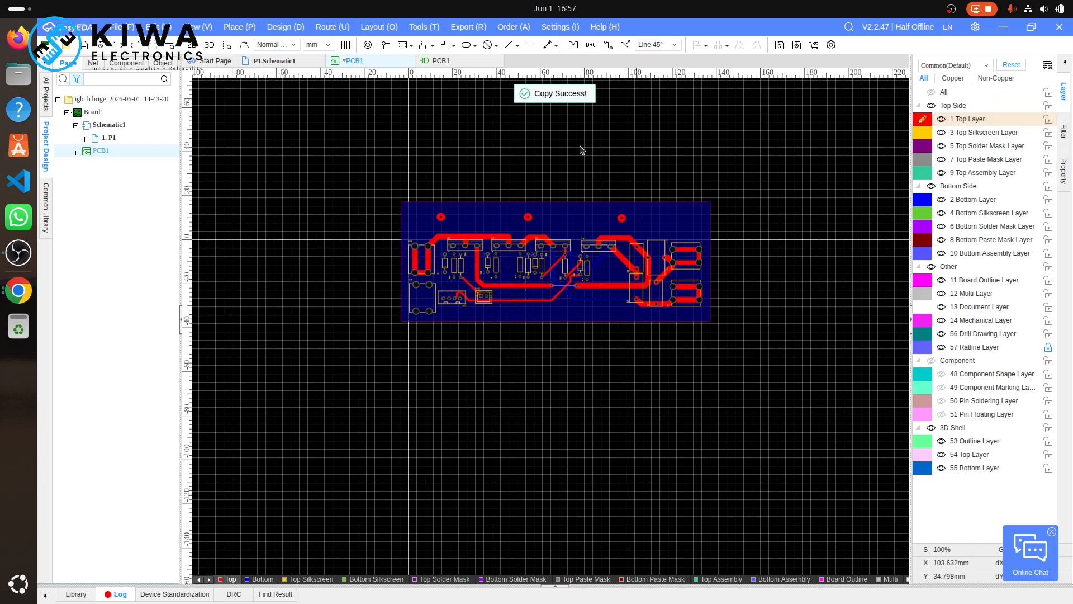
# - Paste the board copy unrotated just above the original board, leaving a small gap between the outlines
pyautogui.hotkey('ctrl', 'v')
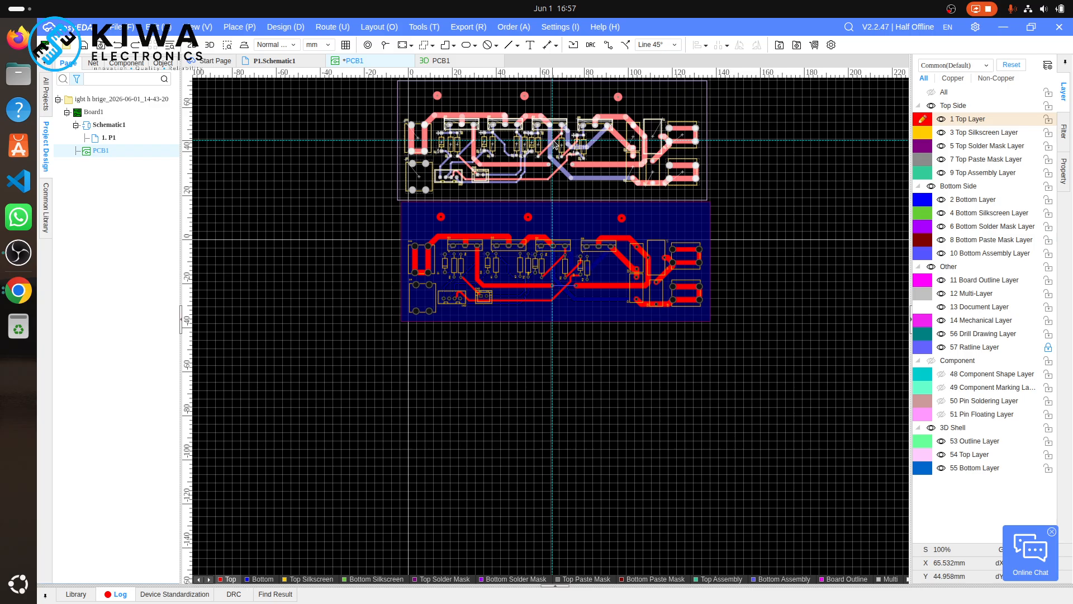
pyautogui.scroll(5, 555, 143)
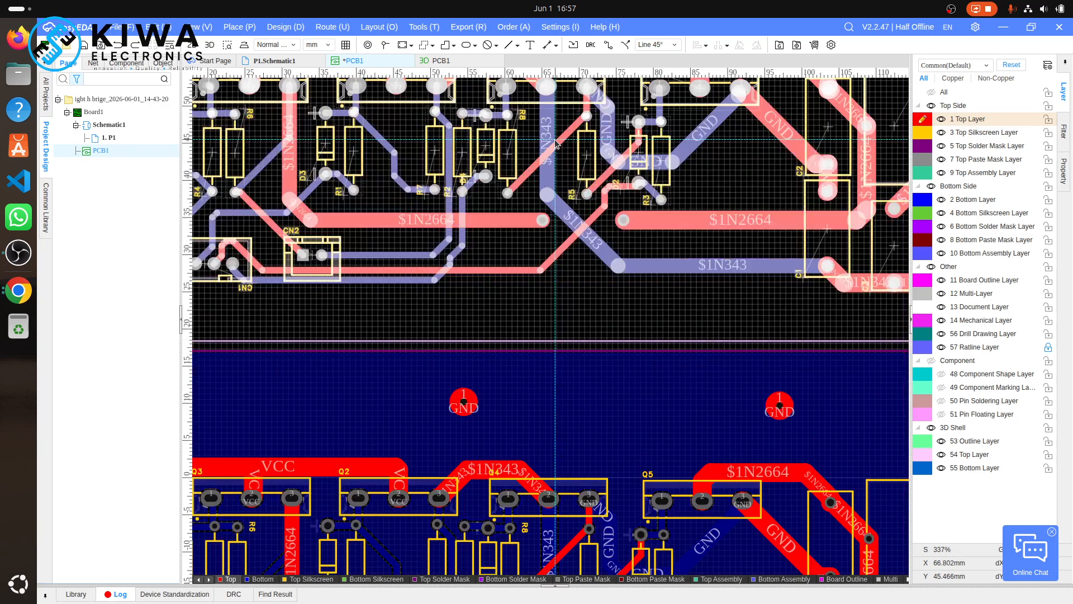
pyautogui.scroll(-5, 556, 144)
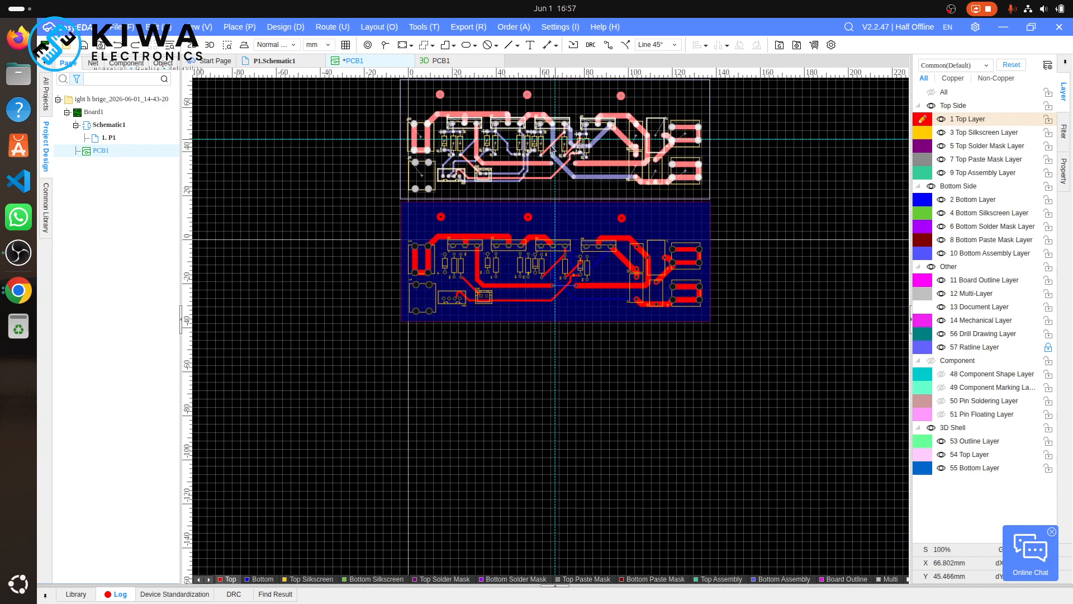
pyautogui.click(562, 137)
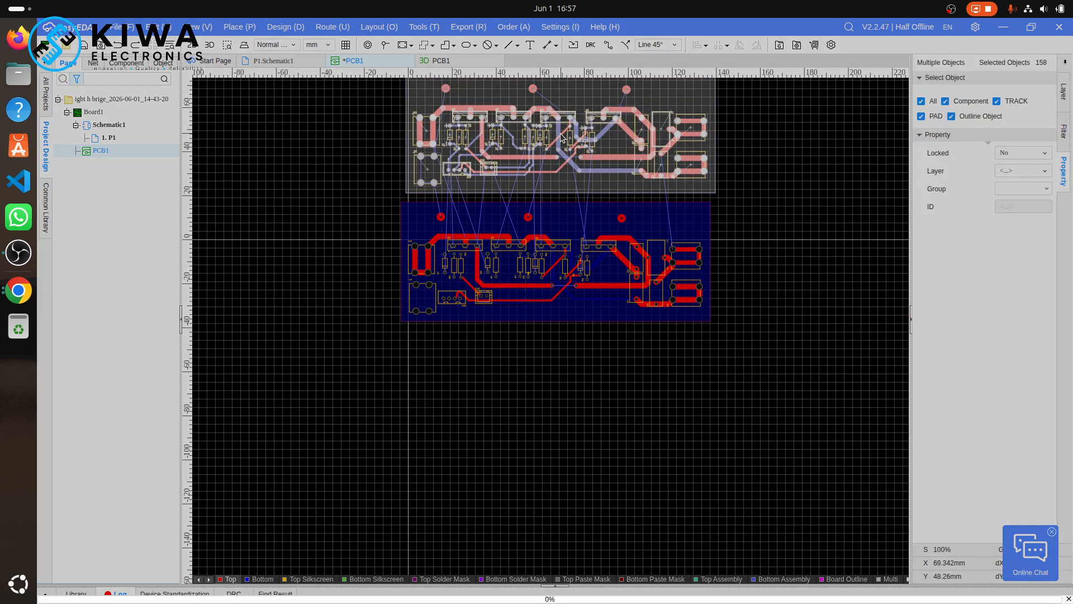
# - Nudge the pasted board copy left and down until its bottom edge meets the original's top edge, with the left edges flush
pyautogui.scroll(7, 405, 193)
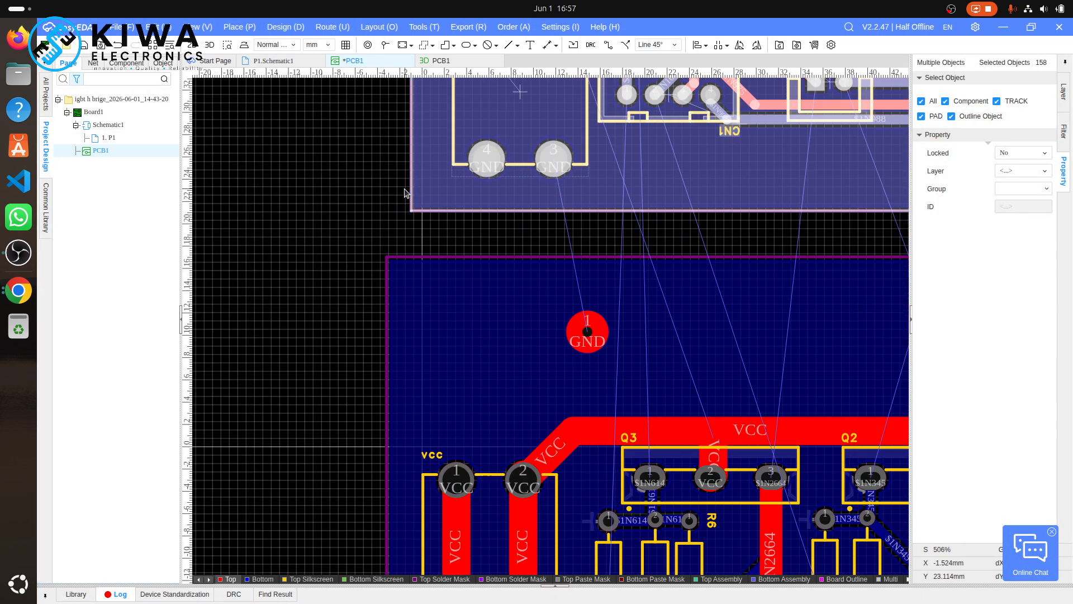
pyautogui.press('Left')
pyautogui.press('Left')
pyautogui.press('Left')
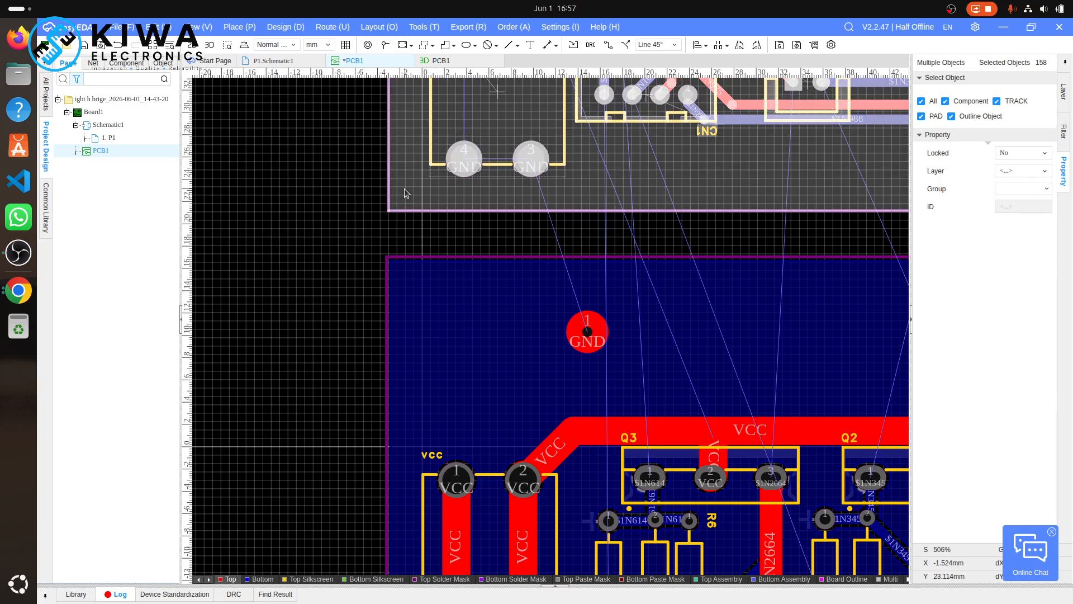
pyautogui.press('Down')
pyautogui.press('Down')
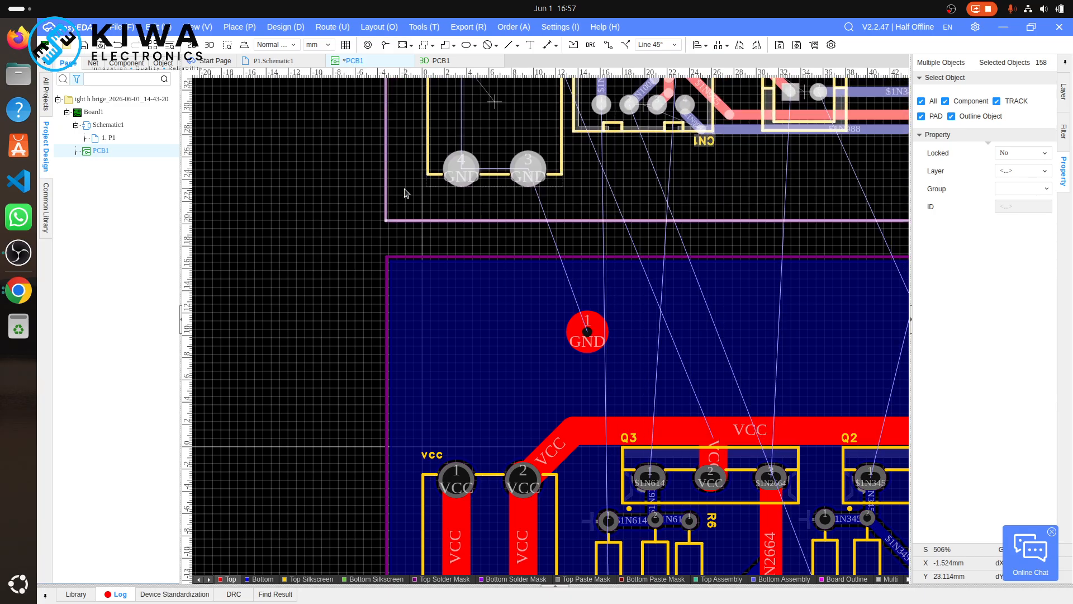
pyautogui.press('Down')
pyautogui.press('Down')
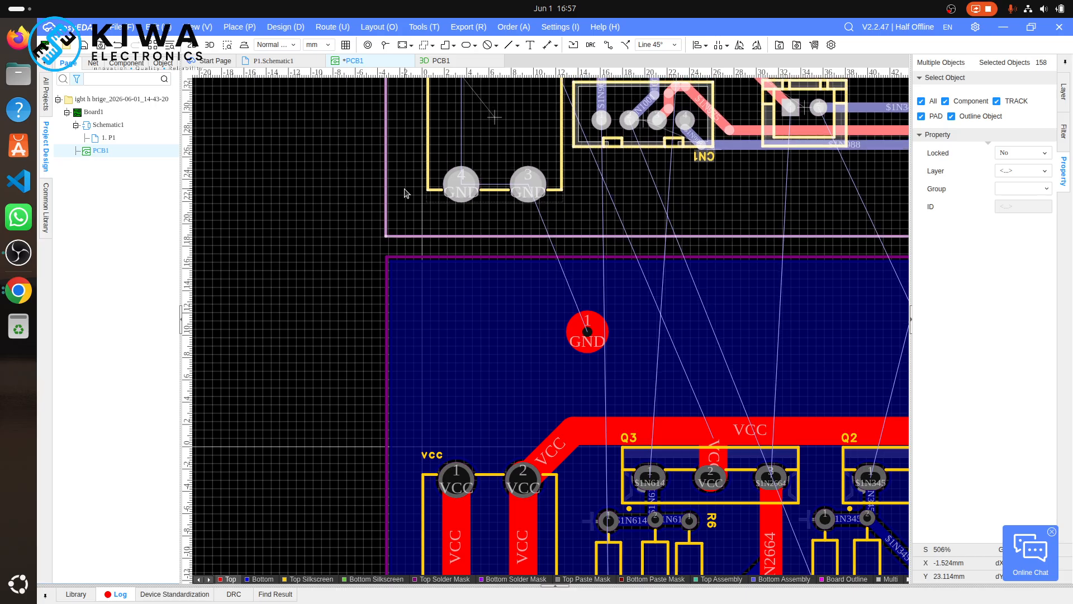
pyautogui.press('Down')
pyautogui.press('Down')
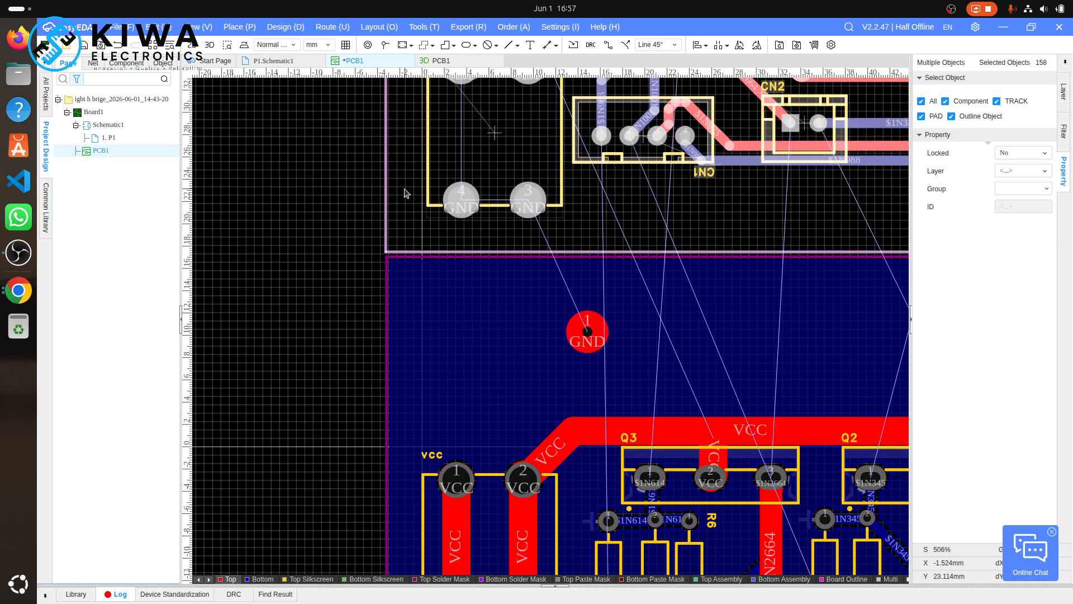
pyautogui.press('Down')
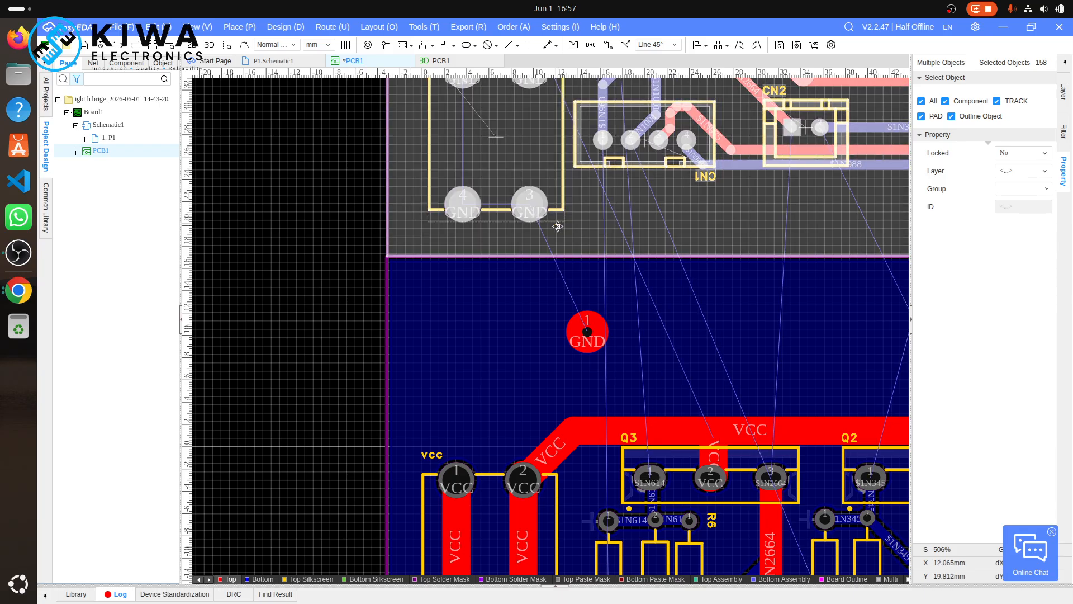
pyautogui.scroll(2, 556, 226)
pyautogui.scroll(-10, 558, 226)
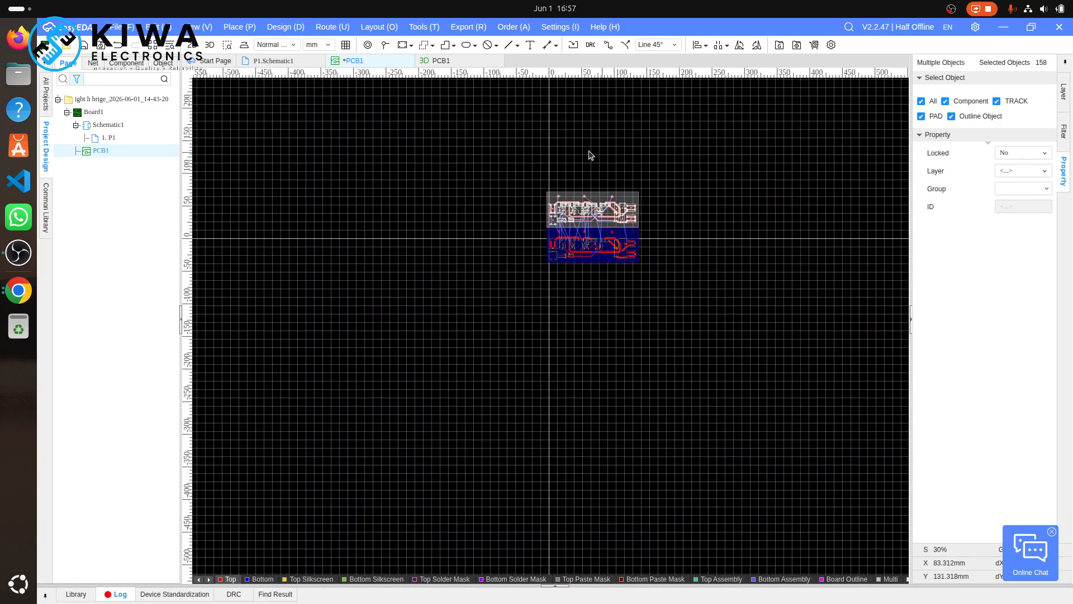
# - Duplicate the selected upper board and place the new copy unrotated above it as a third board, leaving a small gap
pyautogui.scroll(6, 581, 151)
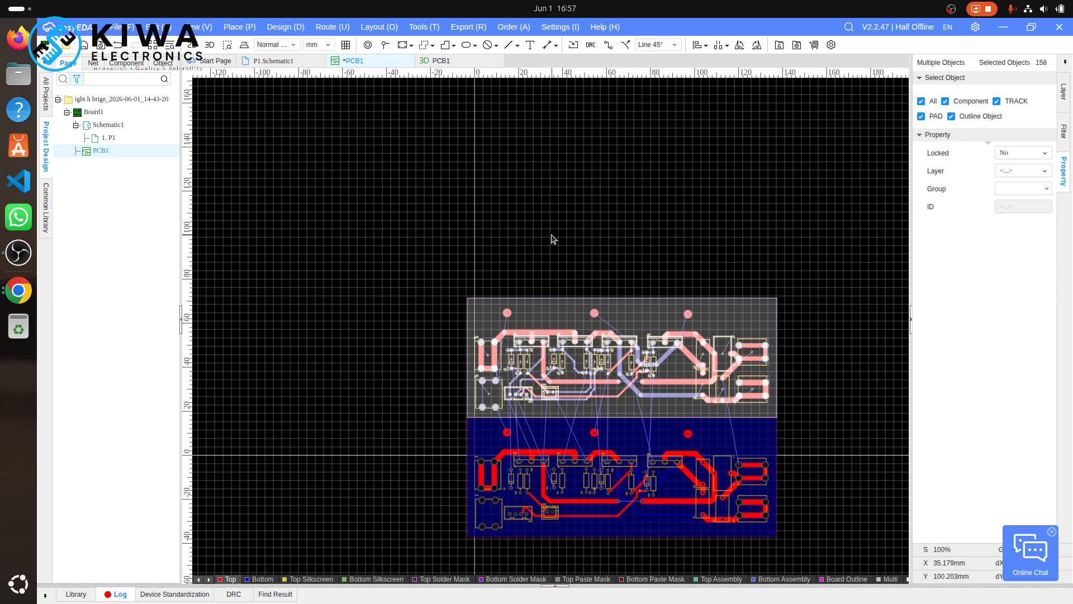
pyautogui.hotkey('ctrl', 'c')
pyautogui.hotkey('ctrl', 'v')
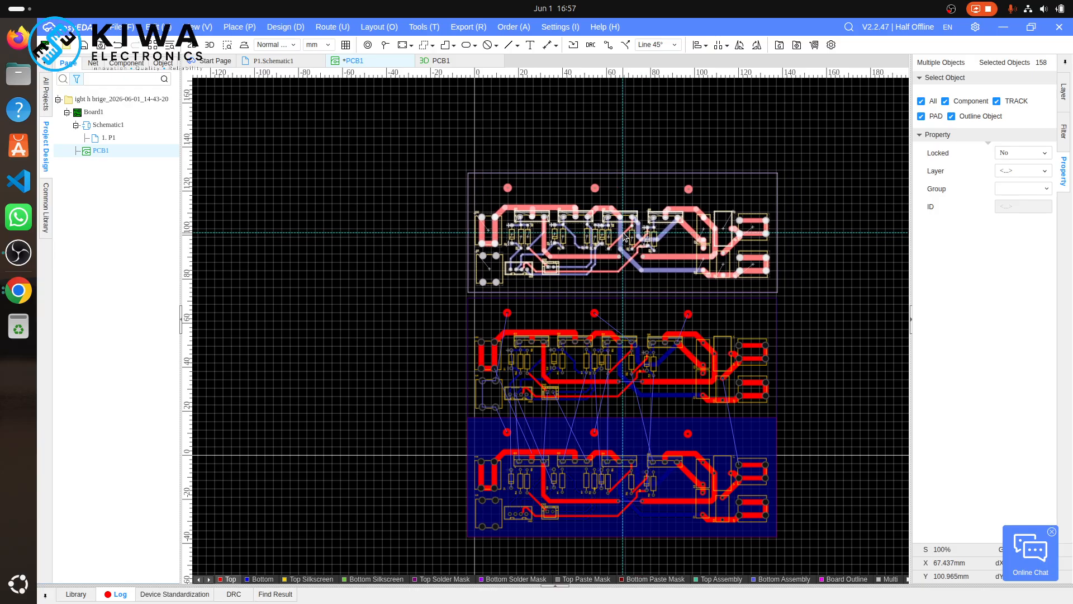
pyautogui.scroll(5, 625, 234)
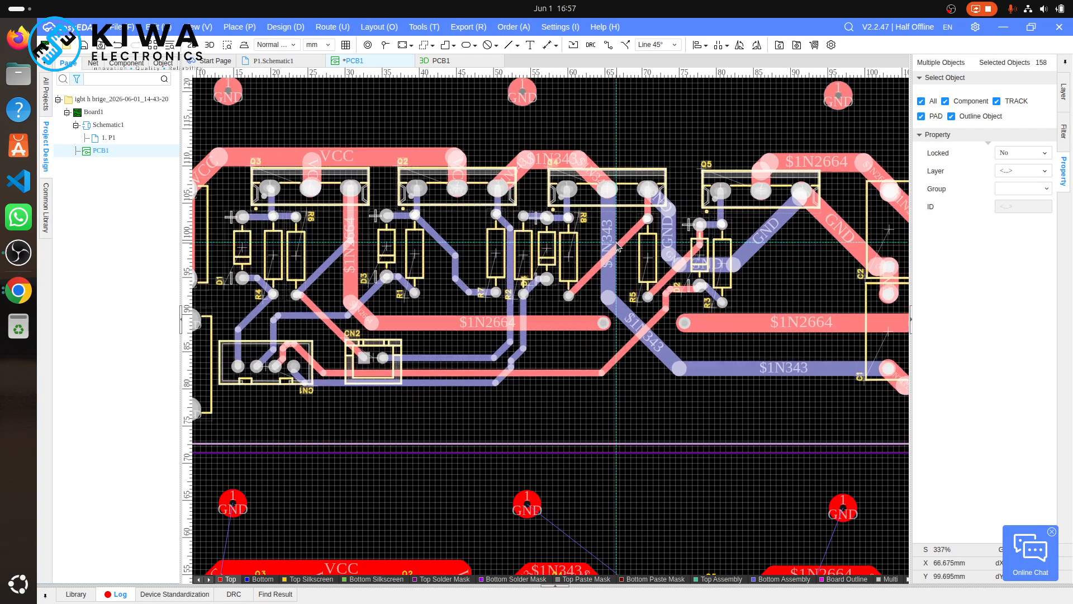
pyautogui.click(616, 243)
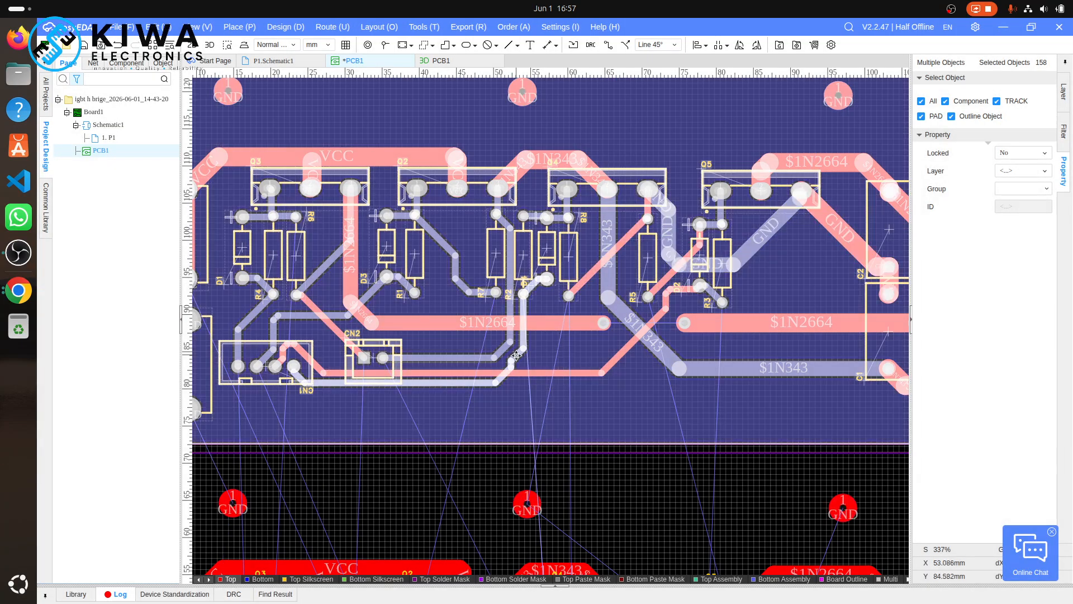
# - Nudge the third board right and down until its outline meets the middle board's top edge with the left edges flush
pyautogui.scroll(4, 516, 355)
pyautogui.scroll(-5, 516, 355)
pyautogui.scroll(-2, 515, 356)
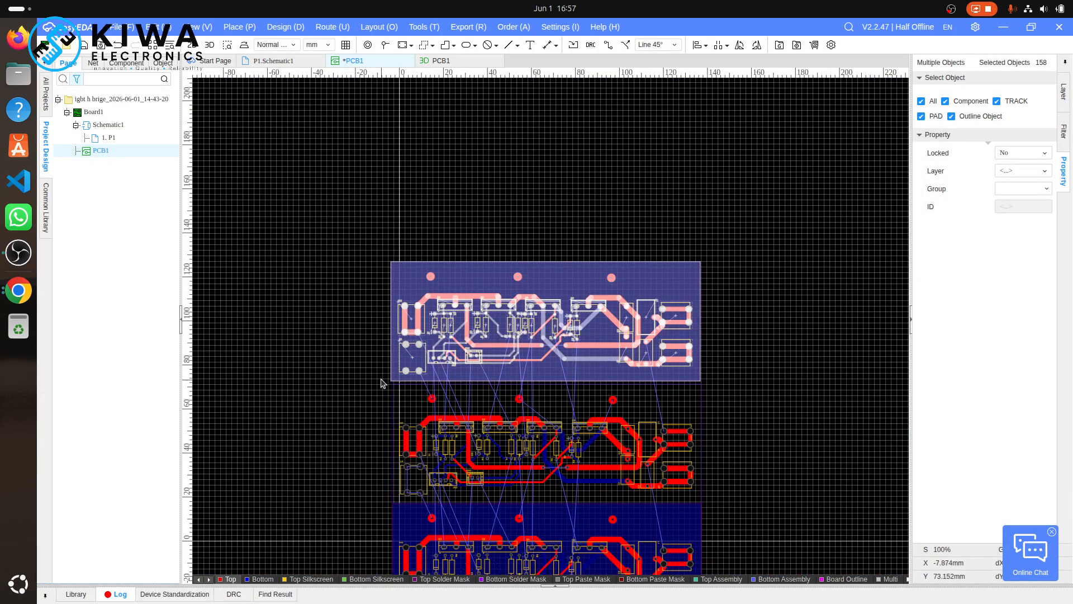
pyautogui.scroll(4, 391, 375)
pyautogui.scroll(2, 392, 376)
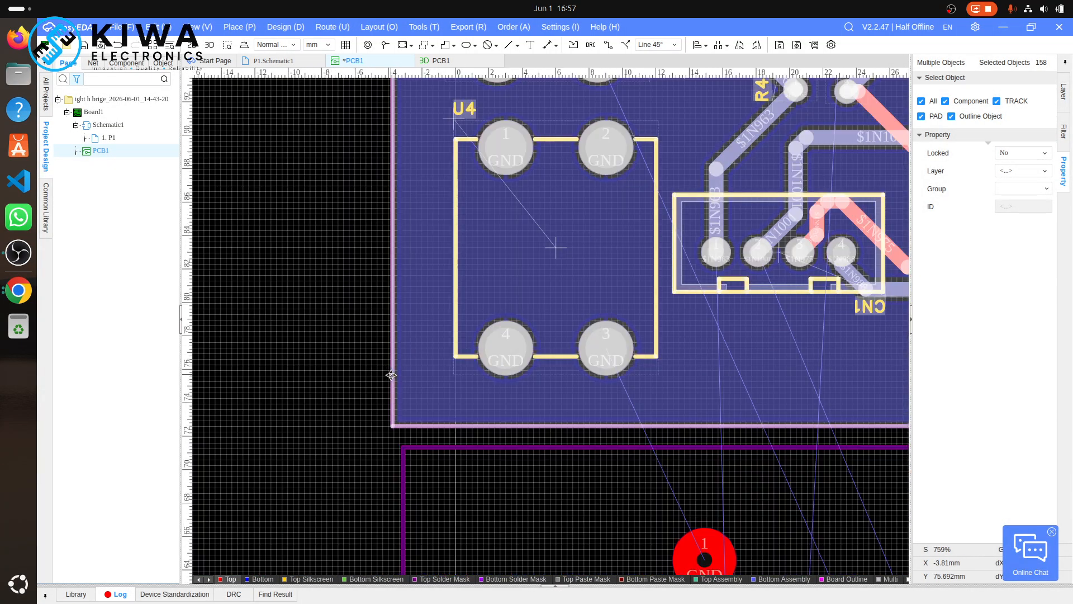
pyautogui.press('Right')
pyautogui.press('Right')
pyautogui.press('Right')
pyautogui.press('Right')
pyautogui.press('Right')
pyautogui.press('Right')
pyautogui.press('Right')
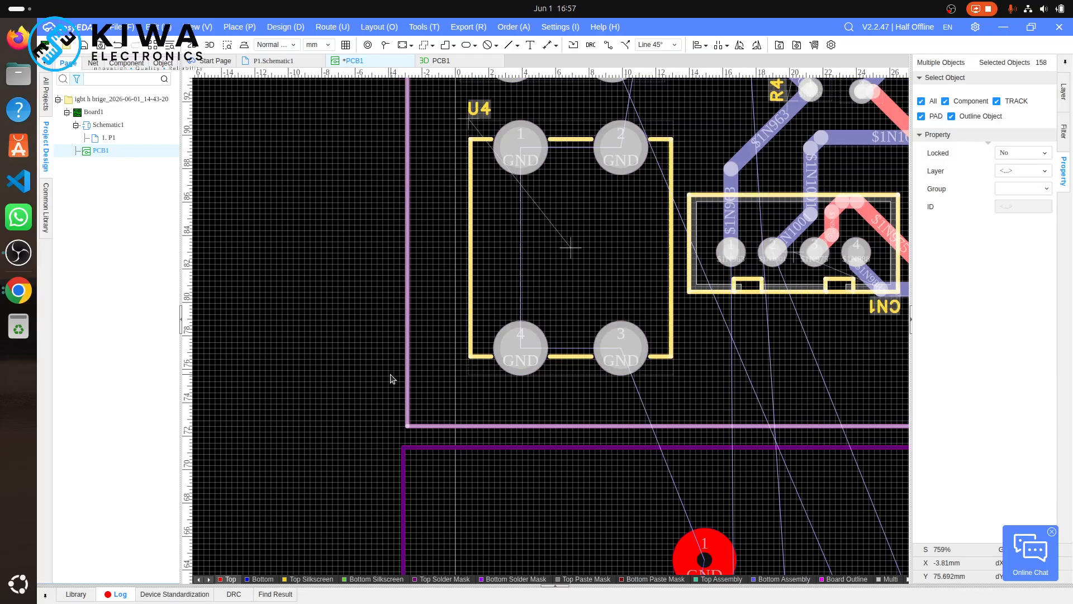
pyautogui.press('Left')
pyautogui.press('Down')
pyautogui.press('Down')
pyautogui.press('Down')
pyautogui.press('Down')
pyautogui.press('Down')
pyautogui.press('Down')
pyautogui.press('Left')
pyautogui.press('Down')
pyautogui.press('Down')
pyautogui.press('Down')
pyautogui.press('Down')
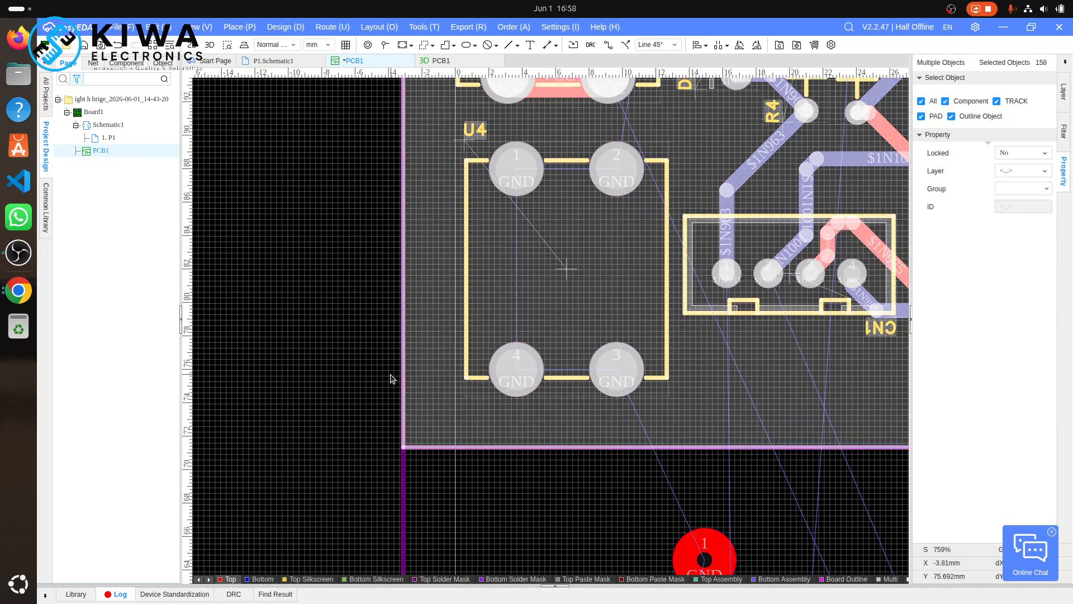
pyautogui.press('Escape')
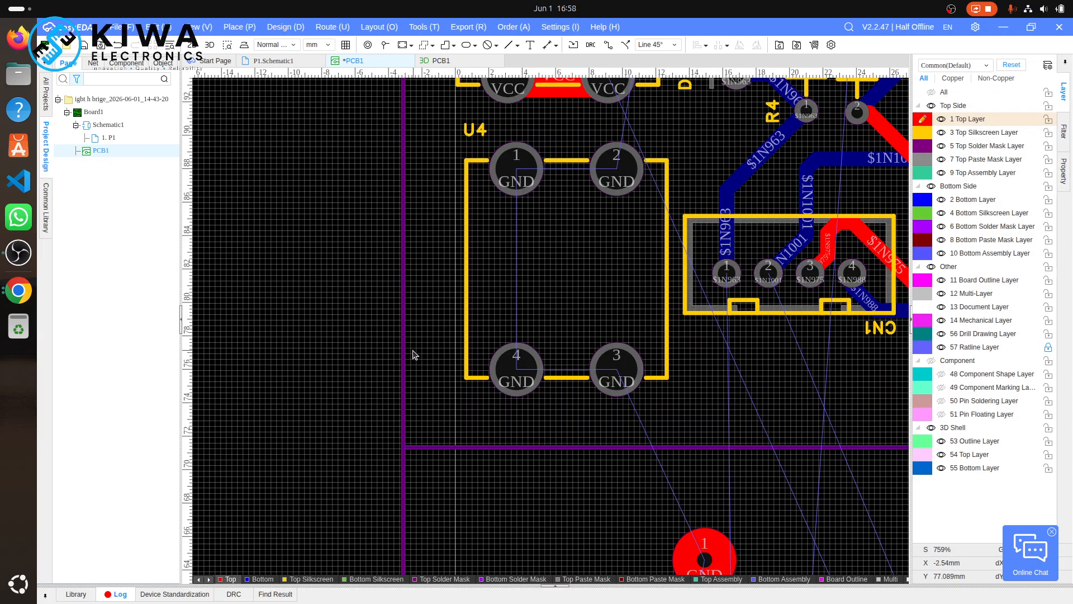
# - Stretch the original board's bottom-layer GND copper region upward to the top edge of the third board, covering all three boards
pyautogui.scroll(-10, 413, 354)
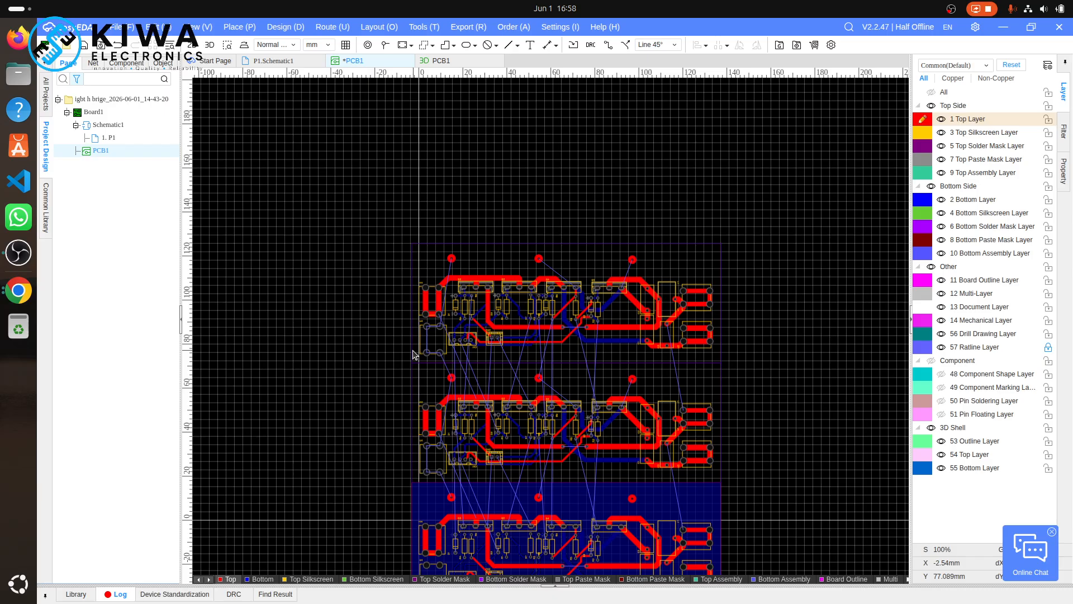
pyautogui.click(699, 506)
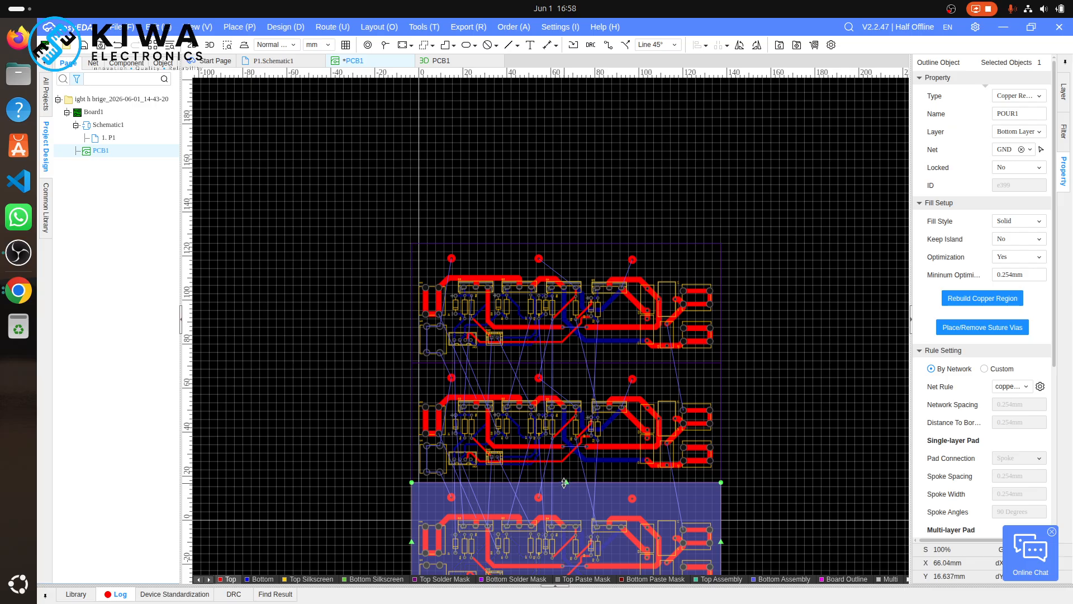
pyautogui.moveTo(564, 482); pyautogui.dragTo(586, 242)
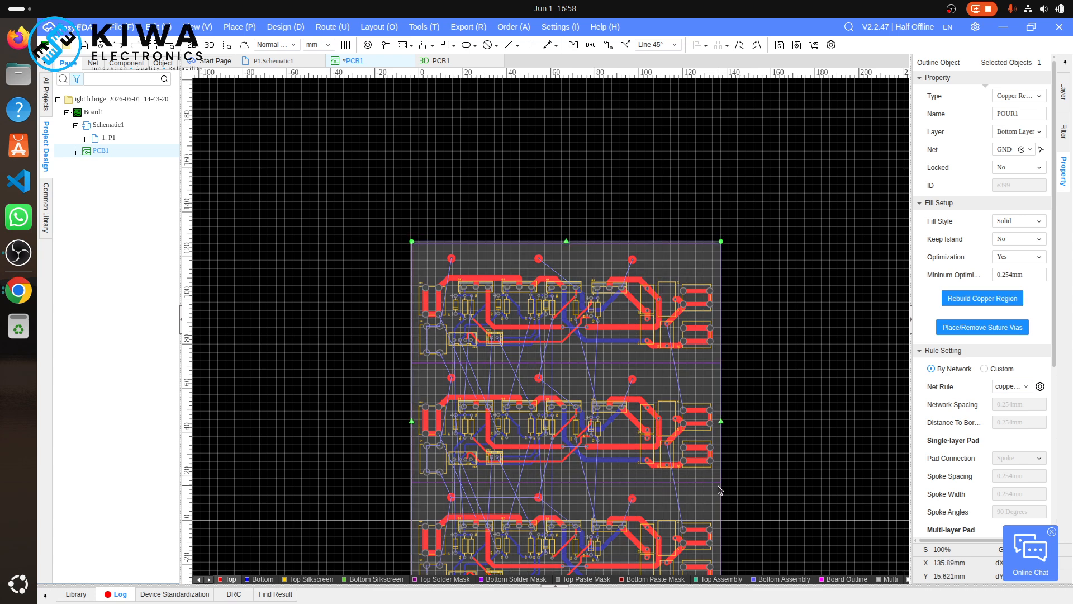
# - Move the original board's outline up about 1 mm and slightly right, to start at X -3.048 mm, Y 18.034 mm
pyautogui.scroll(5, 720, 490)
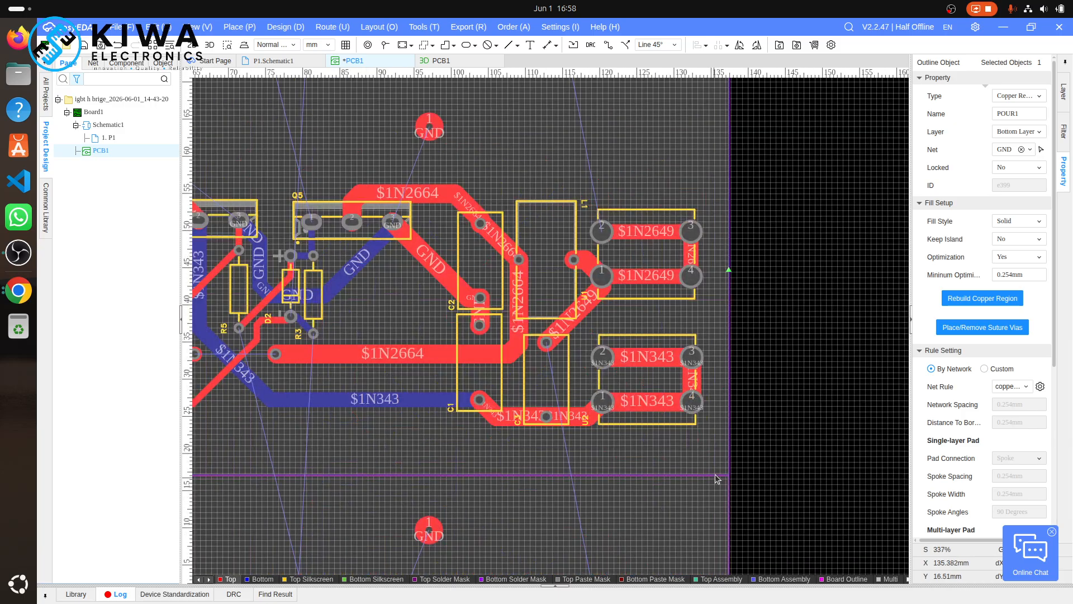
pyautogui.click(719, 476)
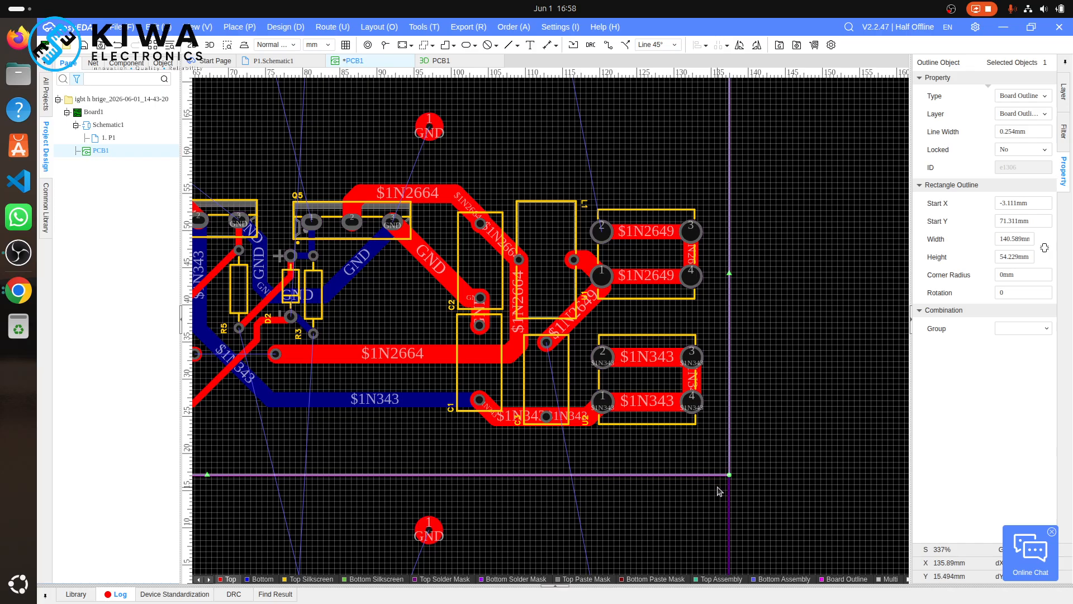
pyautogui.scroll(10, 721, 498)
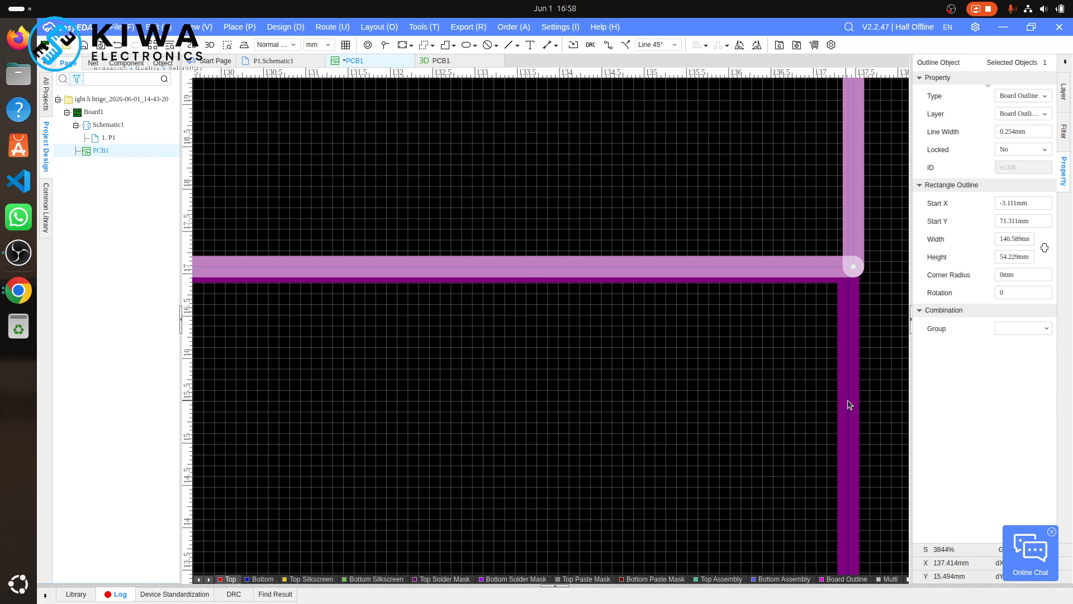
pyautogui.click(848, 401)
pyautogui.moveTo(847, 272); pyautogui.dragTo(862, 186)
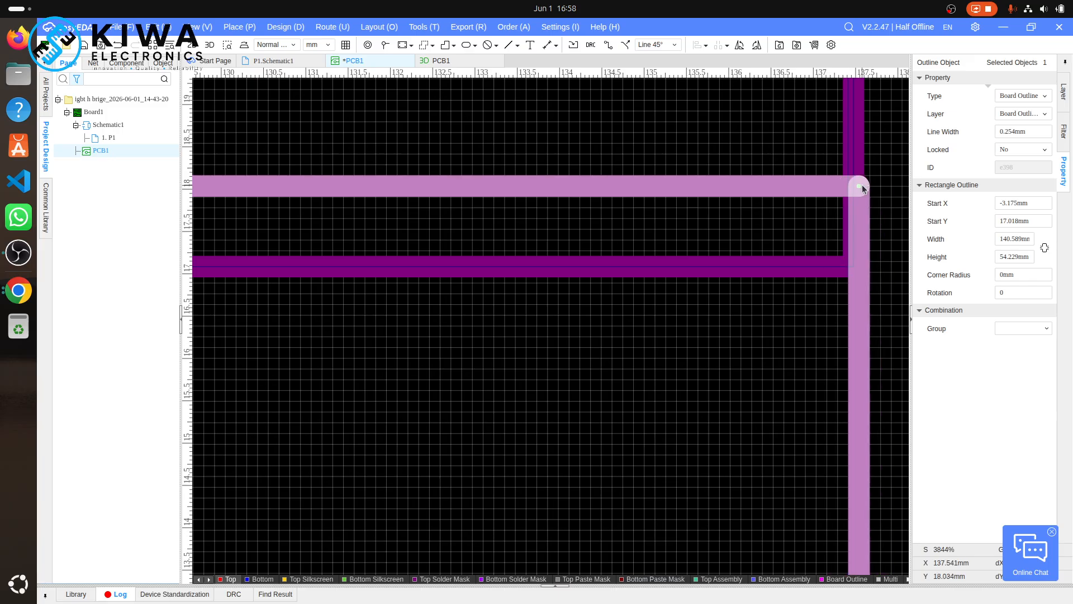
# - Delete the middle board's outline and its own bottom-layer GND copper region, POUR2
pyautogui.click(865, 162)
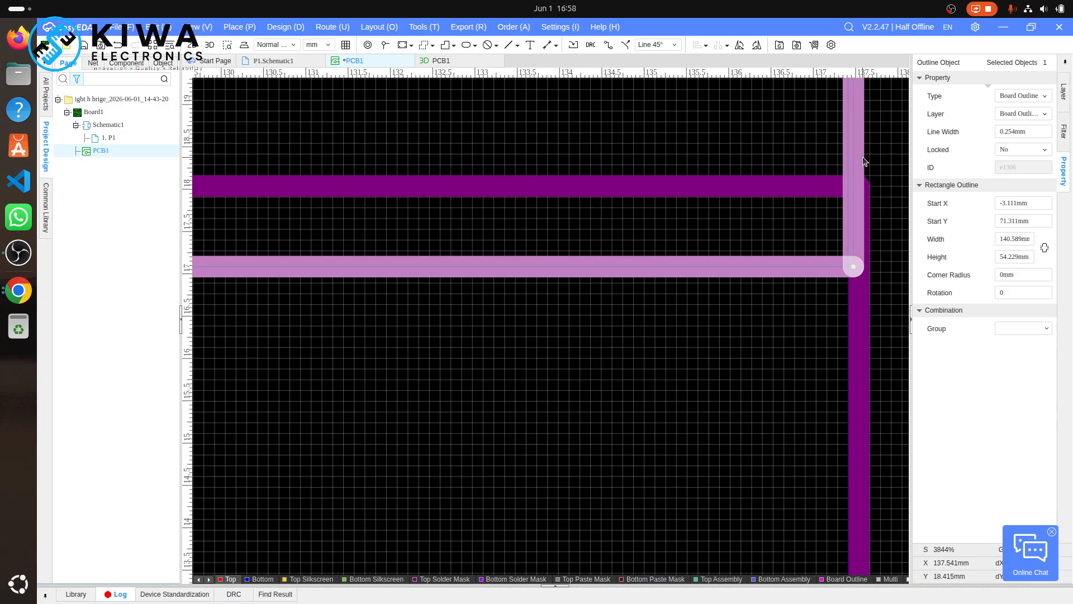
pyautogui.press('Escape')
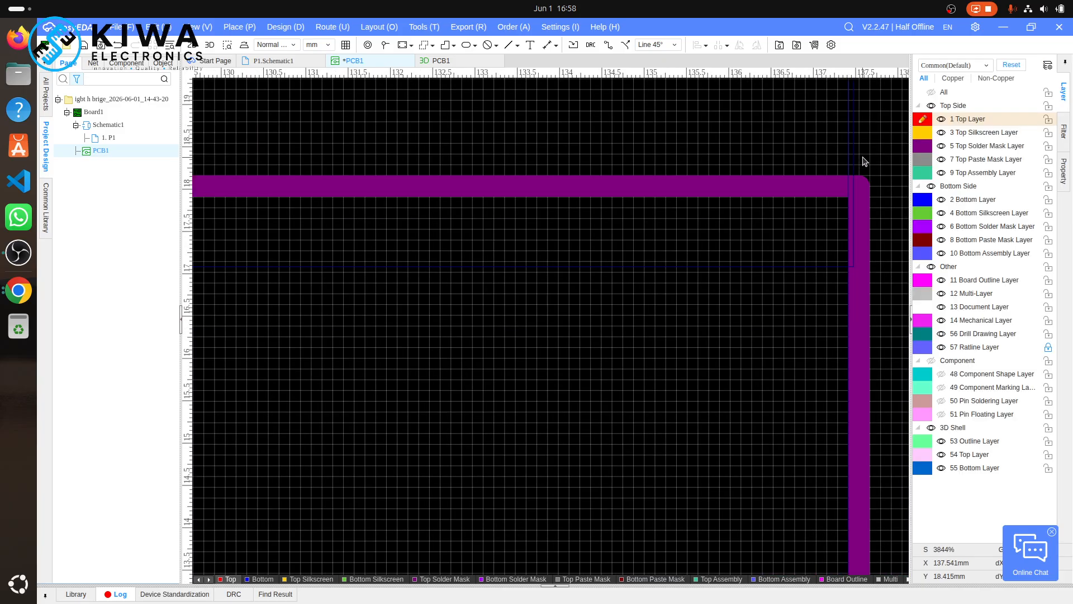
pyautogui.click(854, 164)
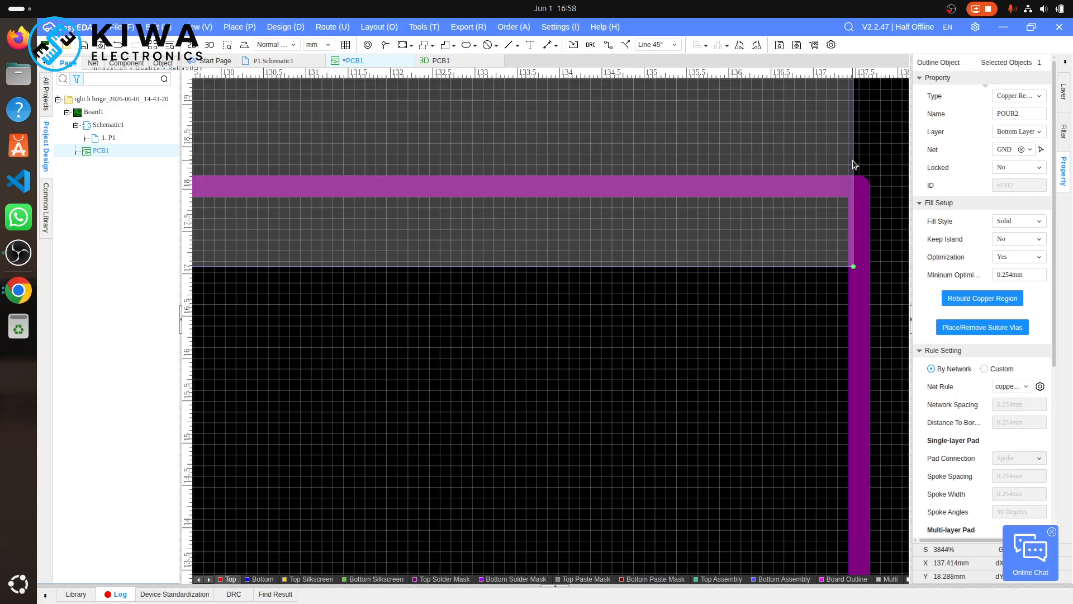
pyautogui.press('Escape')
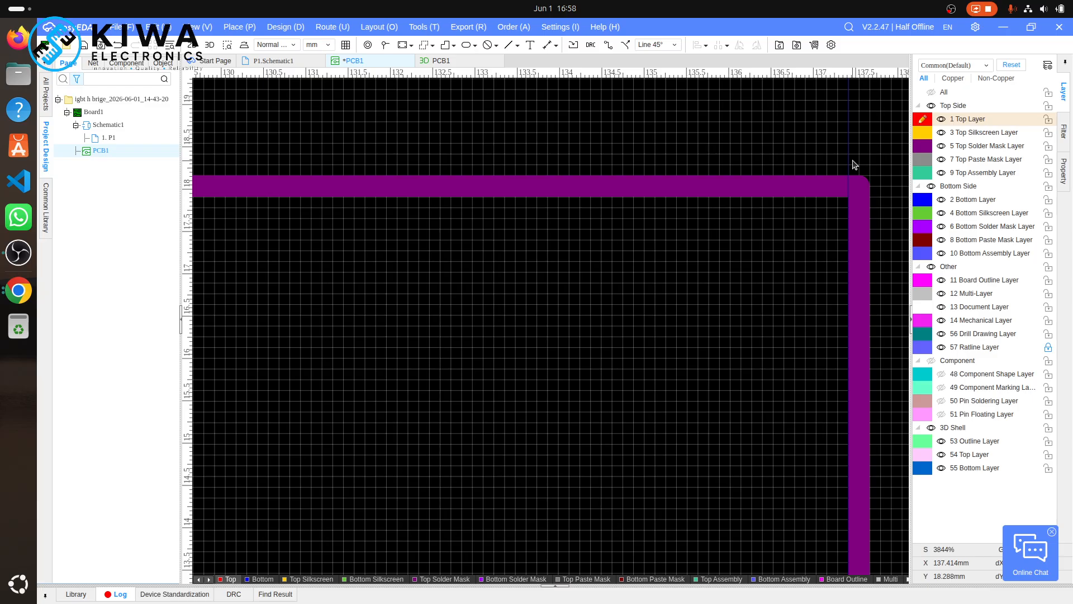
# - Examine the original board's outline and the extended POUR1 copper region around the joint between the lower two boards
pyautogui.click(849, 193)
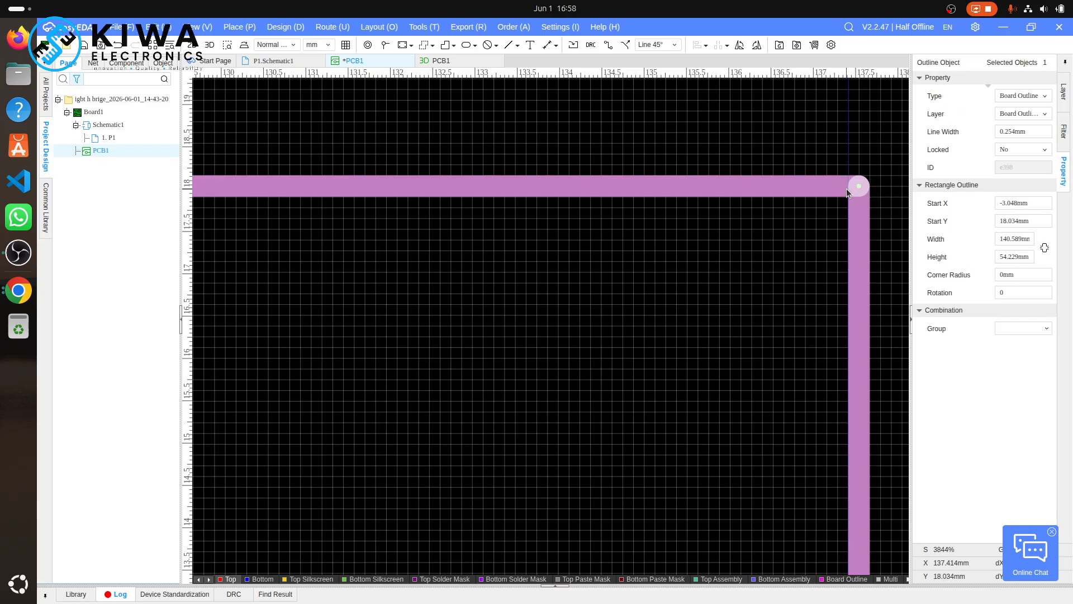
pyautogui.click(840, 168)
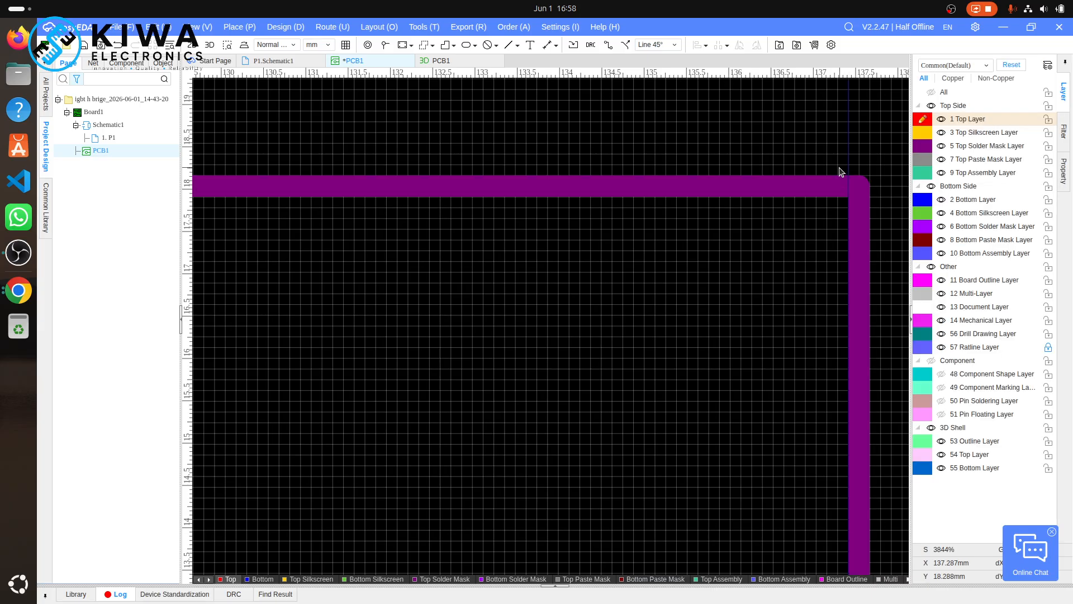
pyautogui.click(848, 163)
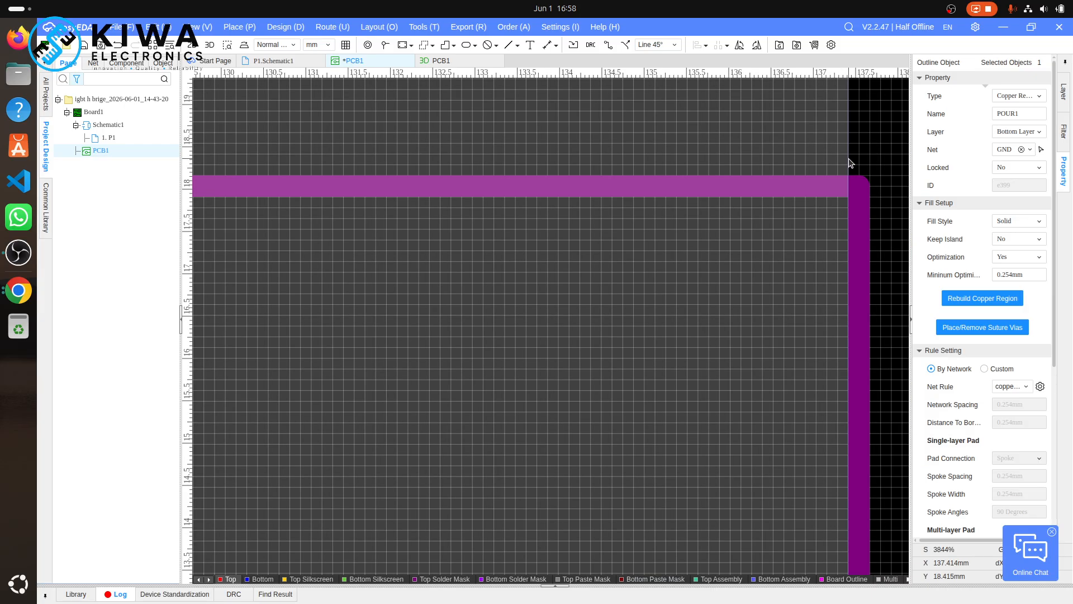
pyautogui.scroll(5, 848, 162)
pyautogui.scroll(-13, 848, 162)
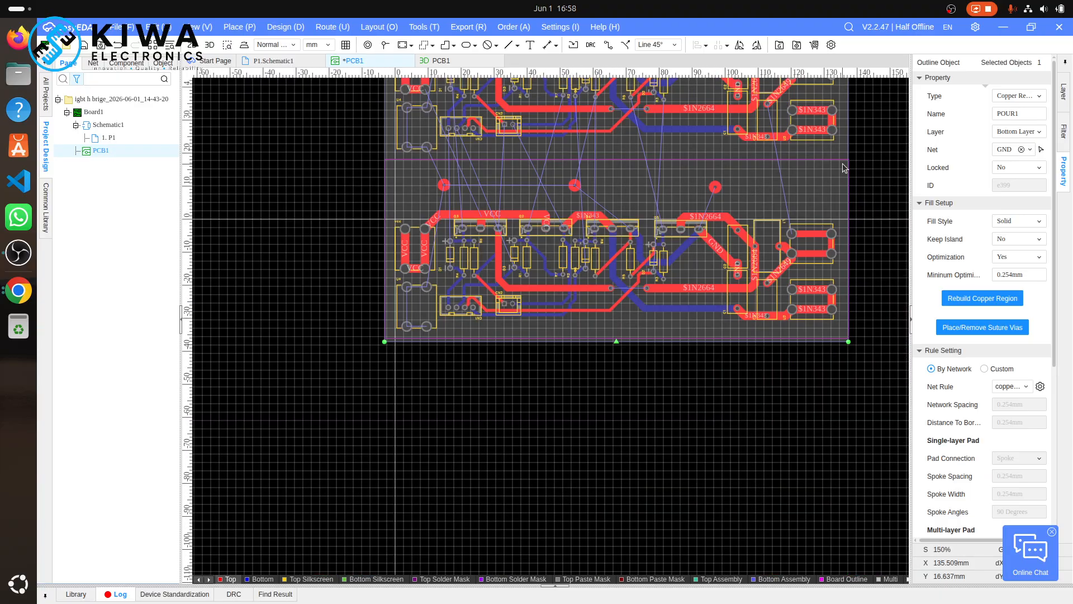
pyautogui.scroll(5, 843, 168)
pyautogui.scroll(-6, 843, 168)
pyautogui.scroll(-2, 843, 163)
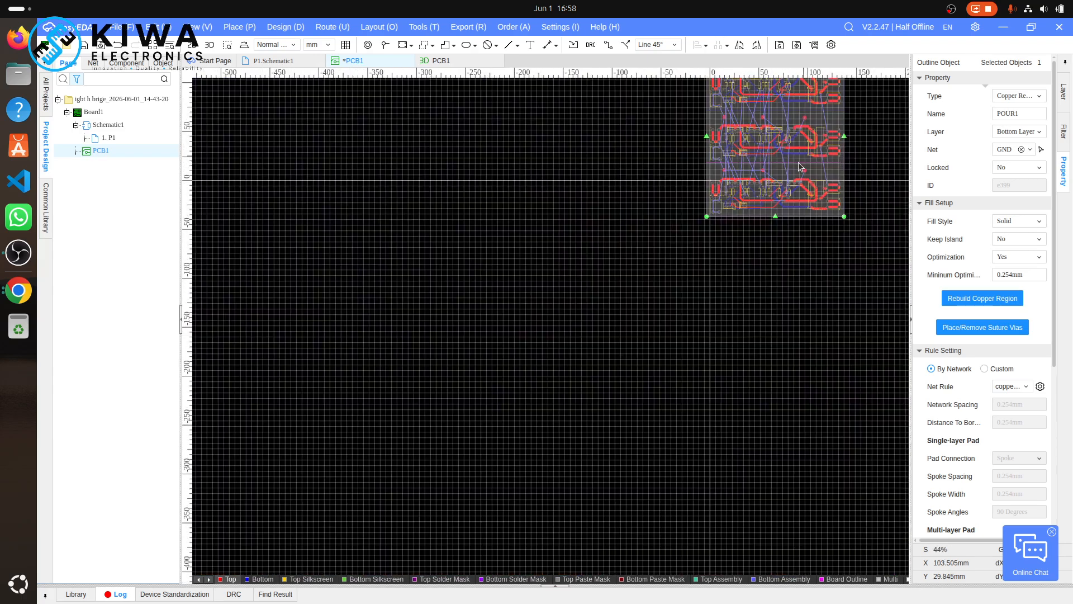
pyautogui.scroll(4, 798, 162)
pyautogui.scroll(5, 800, 162)
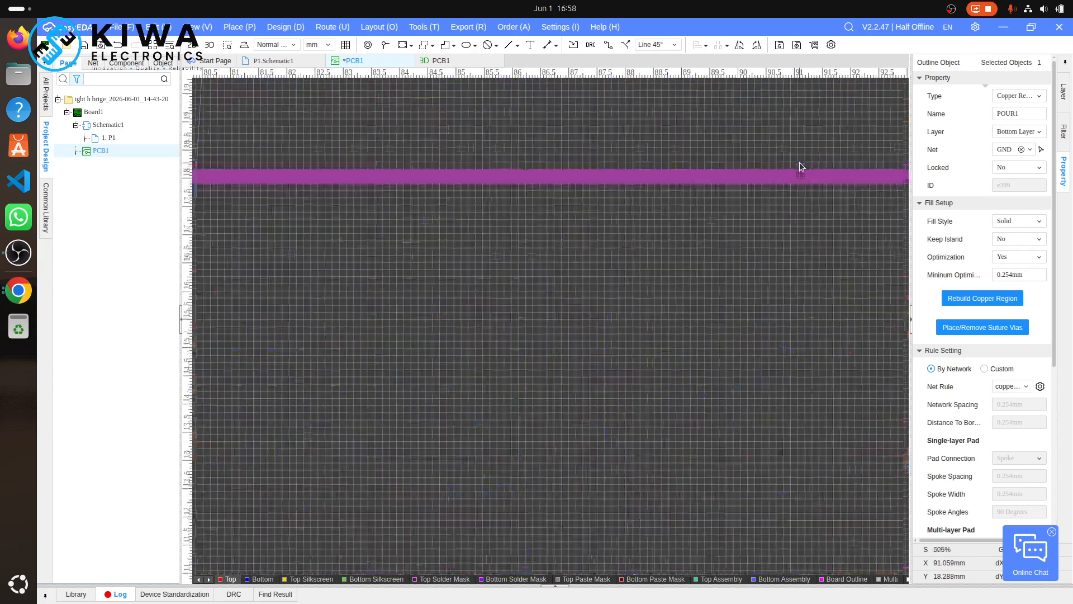
pyautogui.scroll(-4, 799, 162)
pyautogui.scroll(5, 799, 163)
pyautogui.scroll(-11, 799, 163)
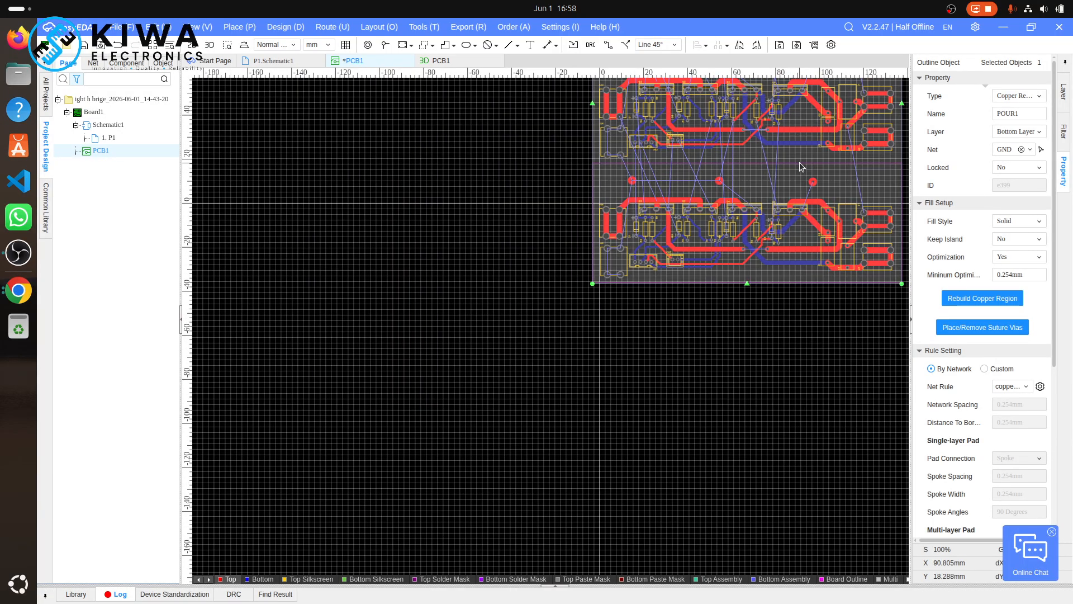
pyautogui.click(585, 307)
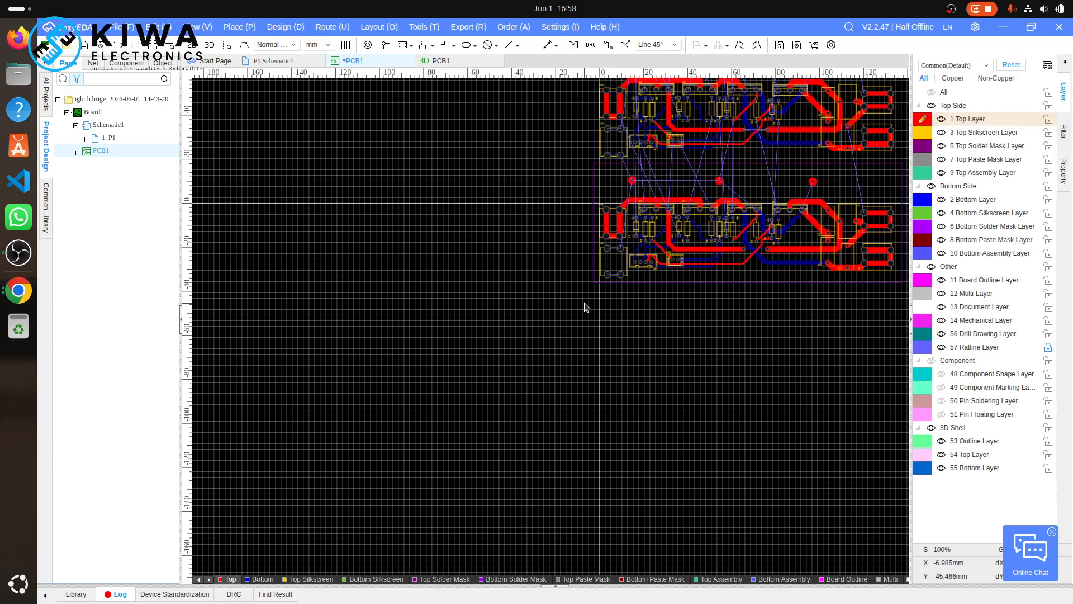
# - Switch the PCB's measurement units from millimetres to mil
pyautogui.press('Up')
pyautogui.press('Up')
pyautogui.press('Up')
pyautogui.press('Up')
pyautogui.press('Up')
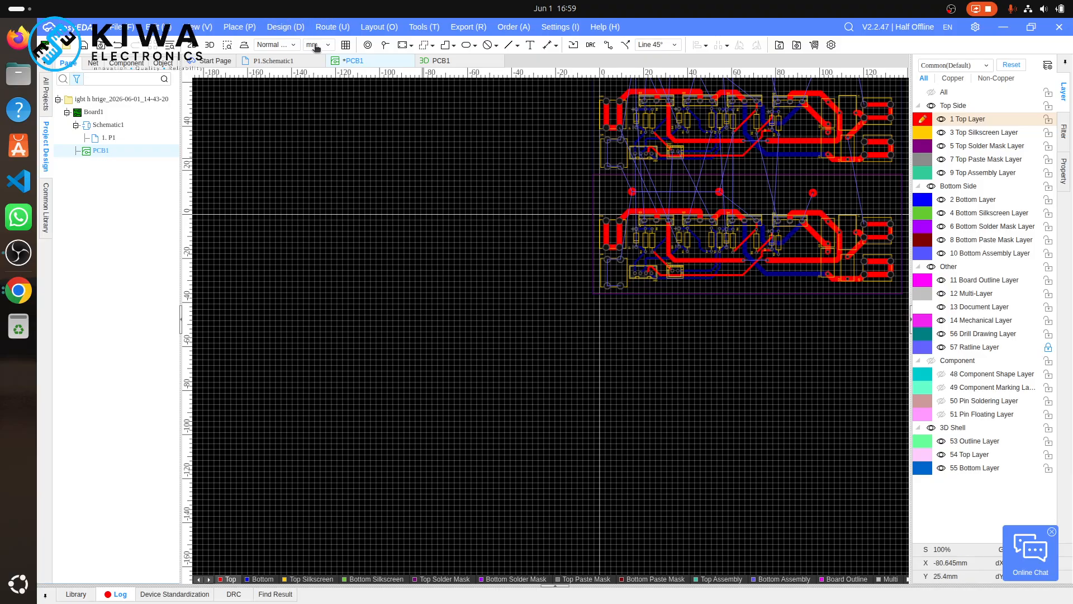
pyautogui.click(318, 45)
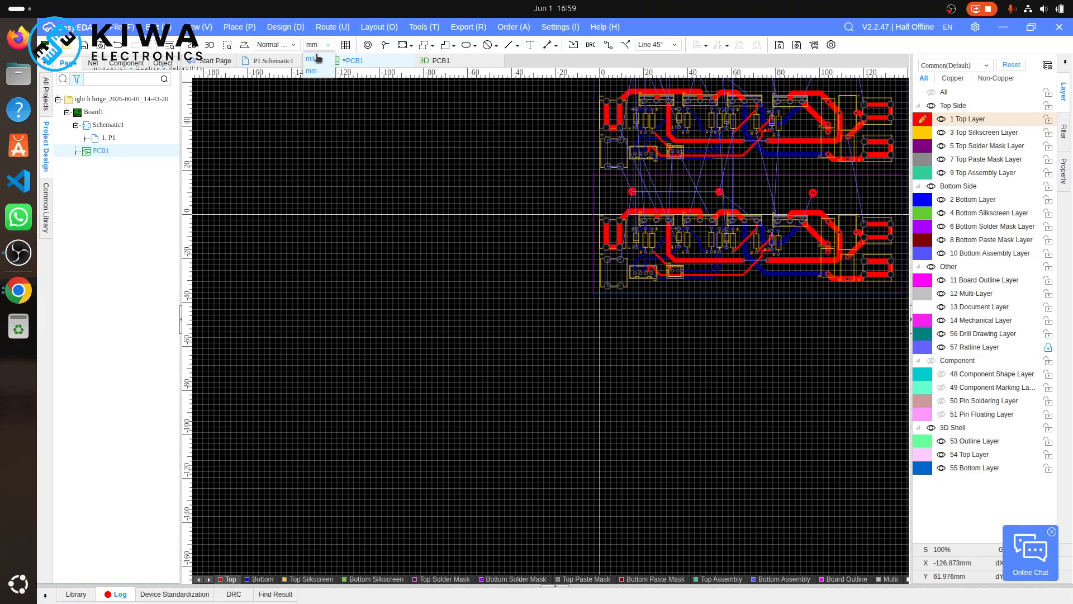
pyautogui.click(311, 58)
# - Delete the third board's outline together with the two remaining copper regions, and save the PCB
pyautogui.scroll(5, 556, 172)
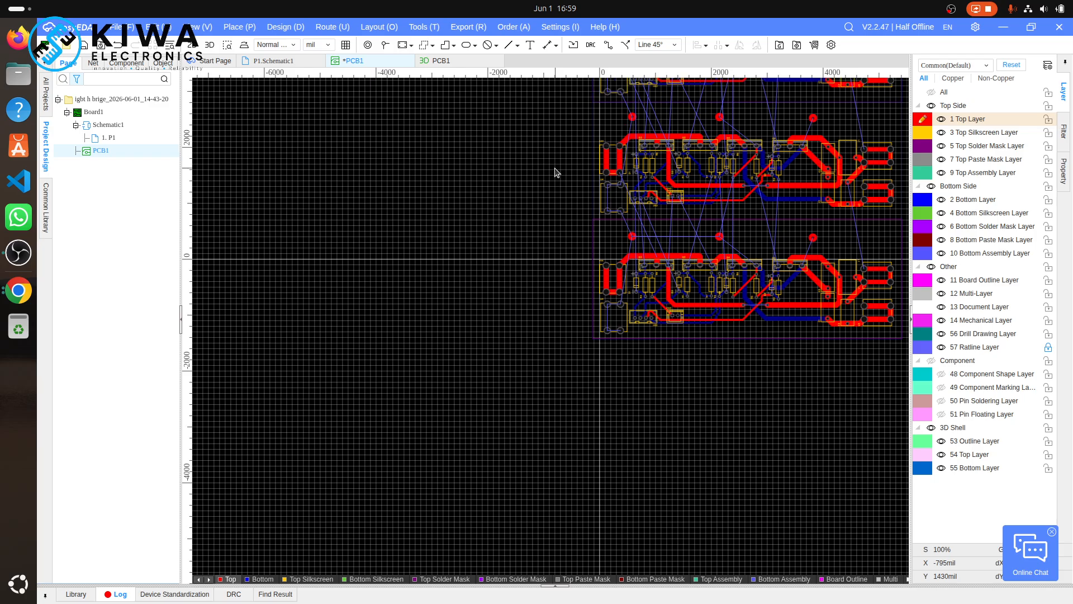
pyautogui.scroll(3, 557, 172)
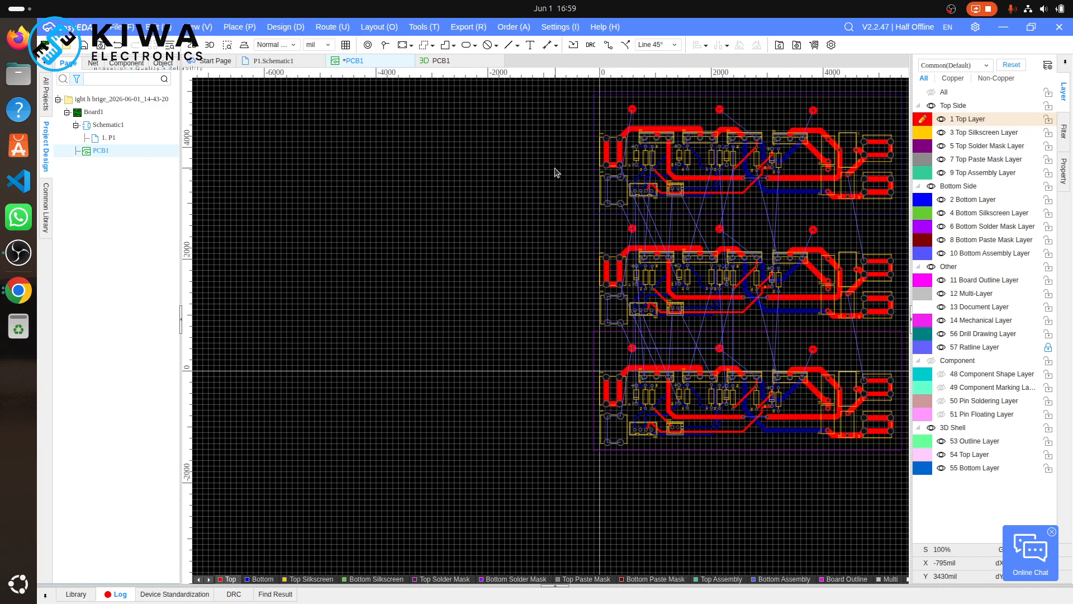
pyautogui.keyDown('shift'); pyautogui.hscroll(-2, 557, 172); pyautogui.keyUp('shift')
pyautogui.keyDown('shift'); pyautogui.hscroll(5, 556, 172); pyautogui.keyUp('shift')
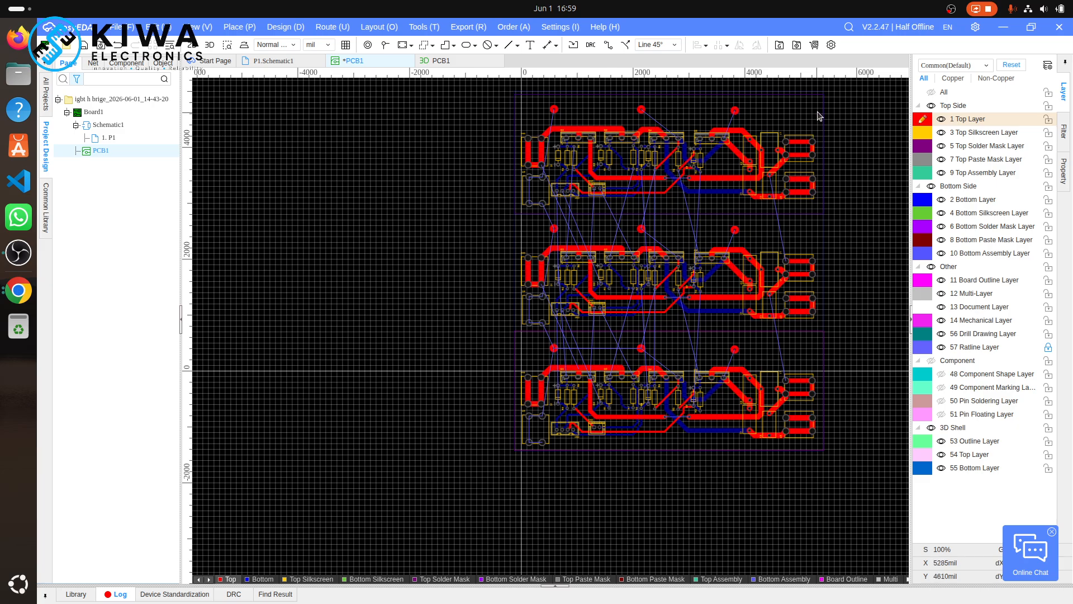
pyautogui.scroll(5, 819, 116)
pyautogui.scroll(-3, 820, 116)
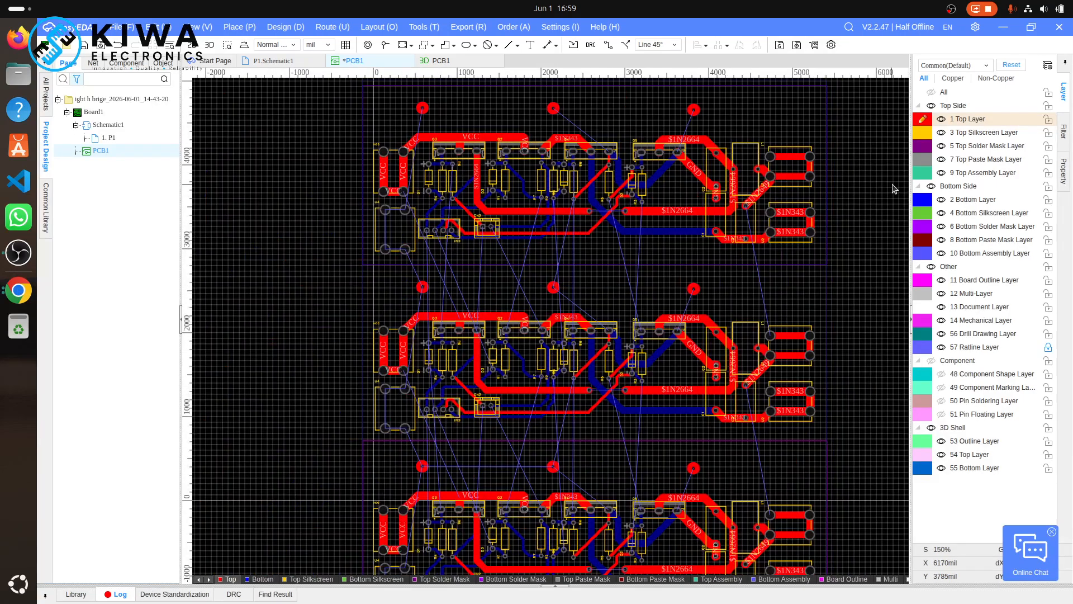
pyautogui.moveTo(846, 250); pyautogui.dragTo(823, 289)
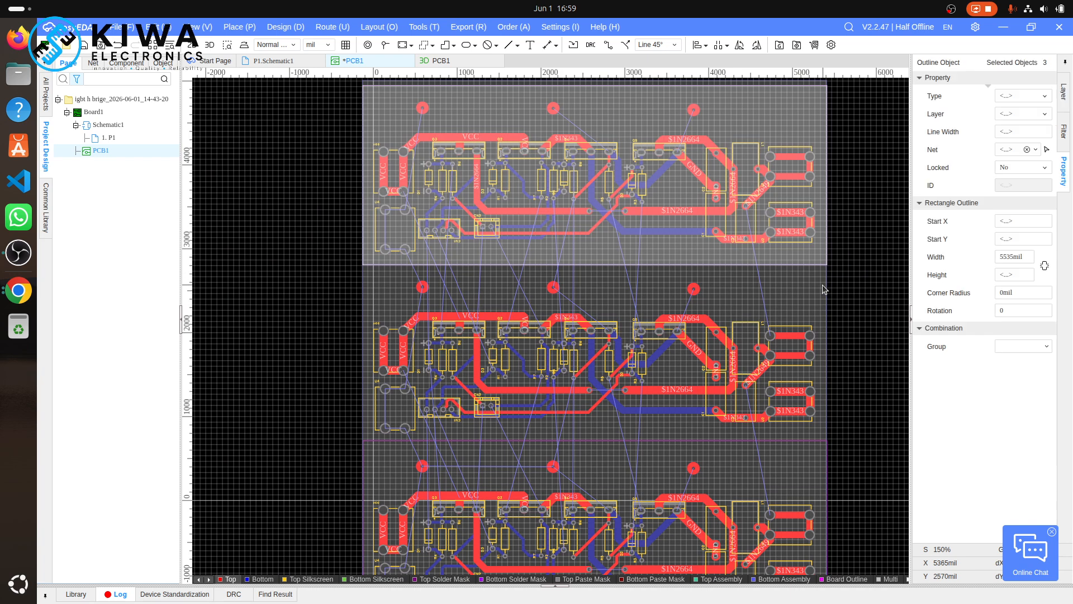
pyautogui.press('Delete')
pyautogui.hotkey('ctrl', 's')
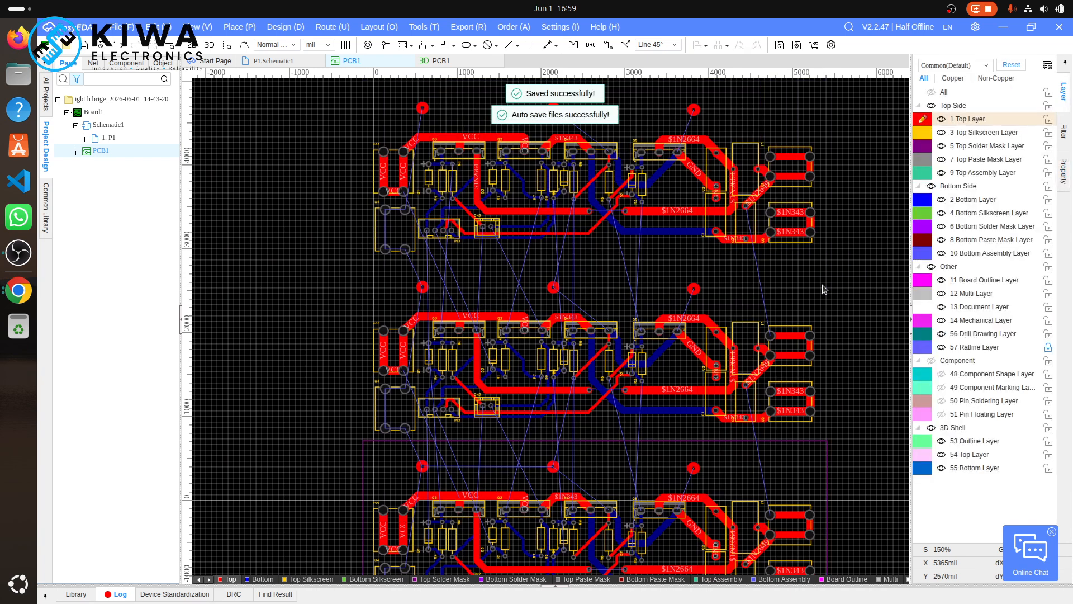
# - Stretch the original board's outline around all three boards, to start at Y 5120 mil with a height of 6635 mil
pyautogui.click(825, 442)
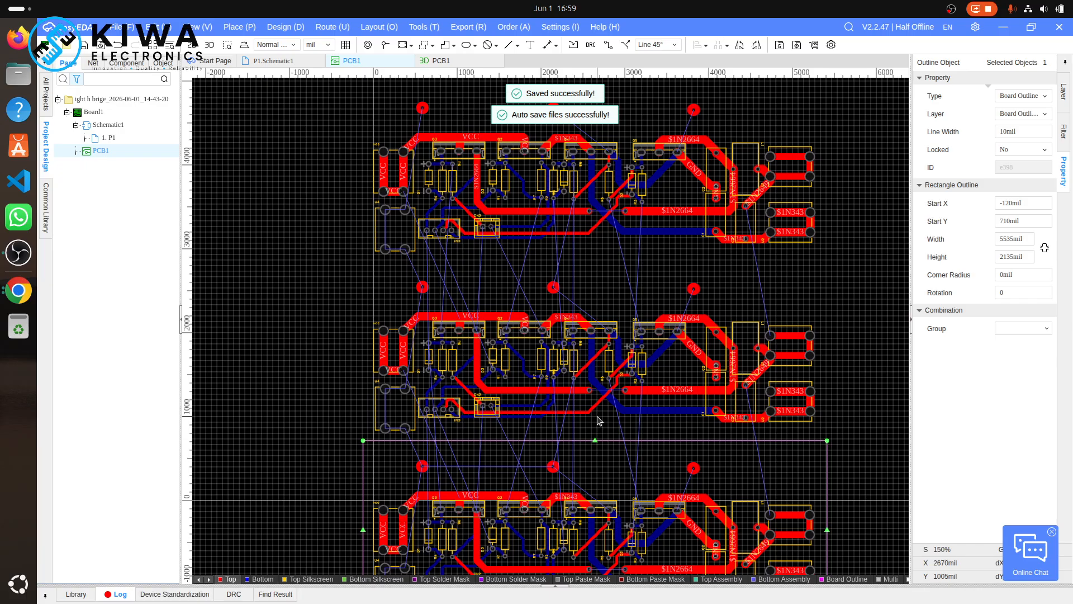
pyautogui.moveTo(577, 330); pyautogui.dragTo(590, 54)
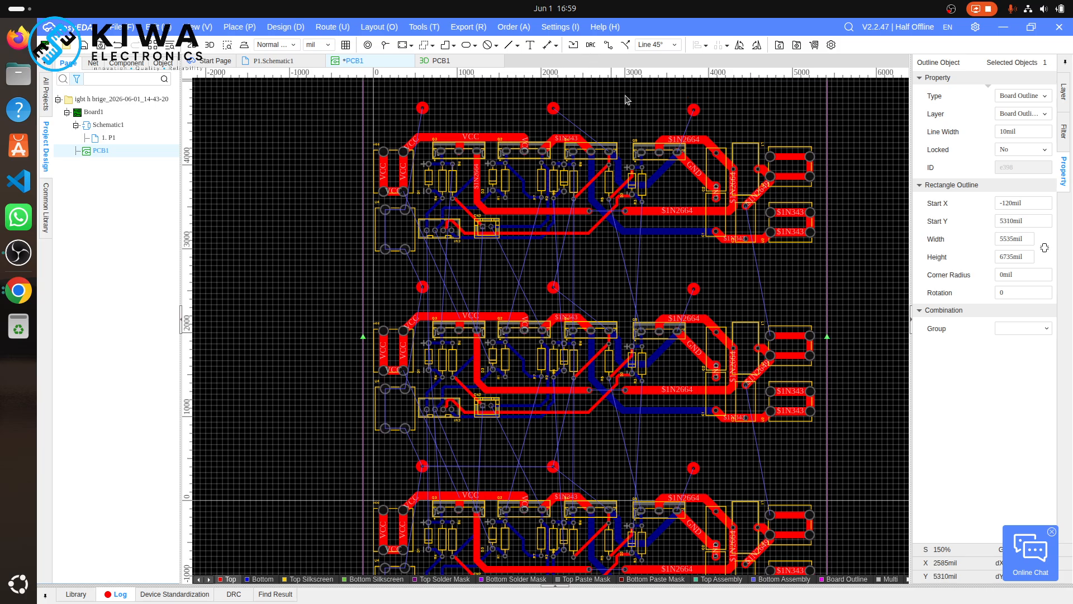
pyautogui.scroll(-5, 665, 161)
pyautogui.scroll(4, 665, 161)
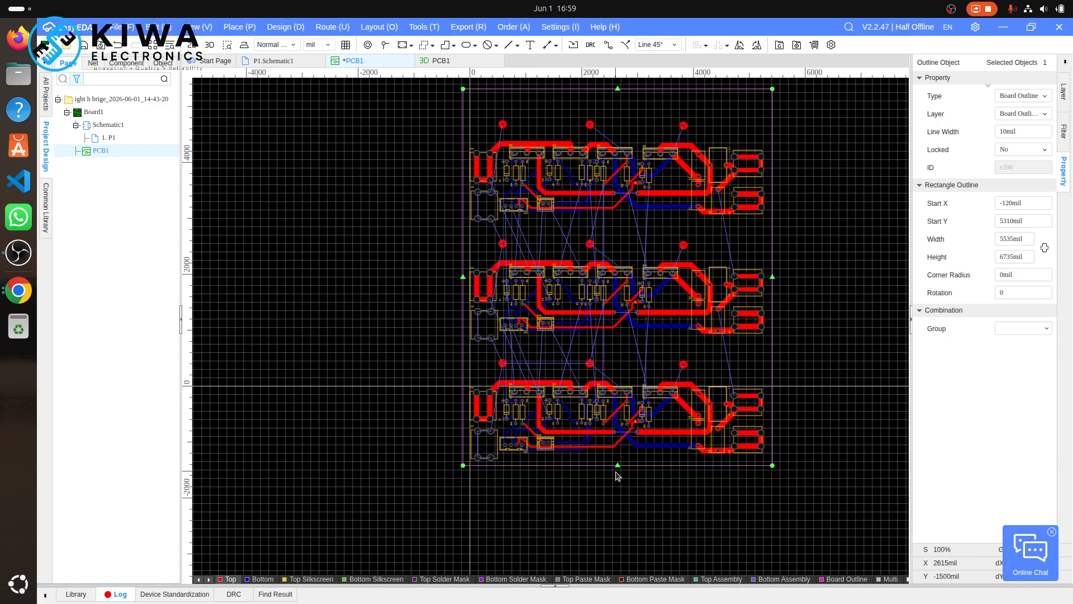
pyautogui.moveTo(619, 465); pyautogui.dragTo(618, 472)
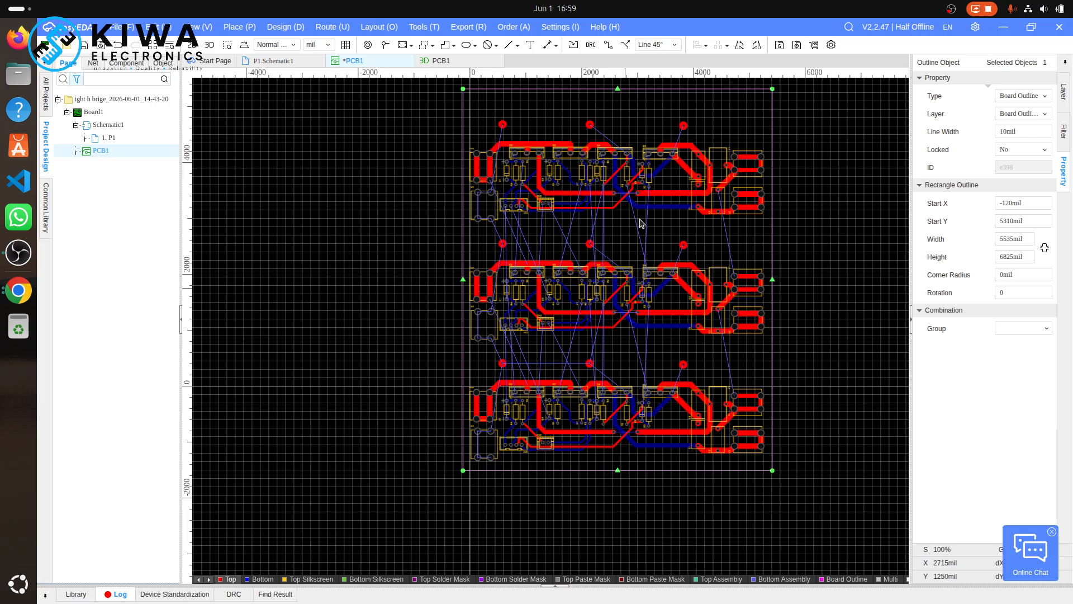
pyautogui.moveTo(621, 97); pyautogui.dragTo(621, 99)
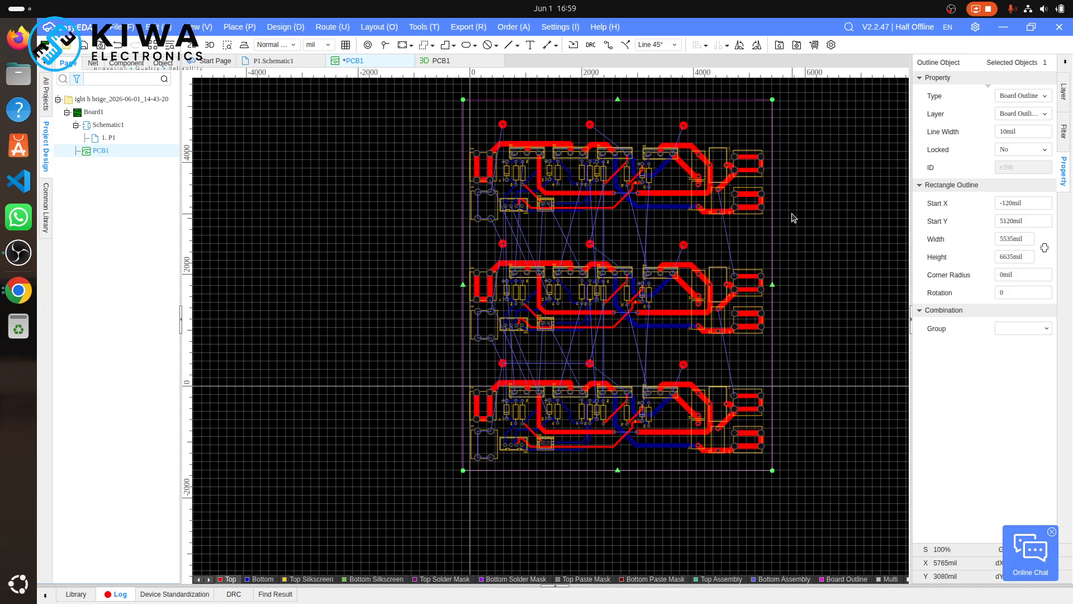
# - Move the uppermost board's components and tracks up closer to the outline's upper edge
pyautogui.moveTo(769, 215); pyautogui.dragTo(467, 115)
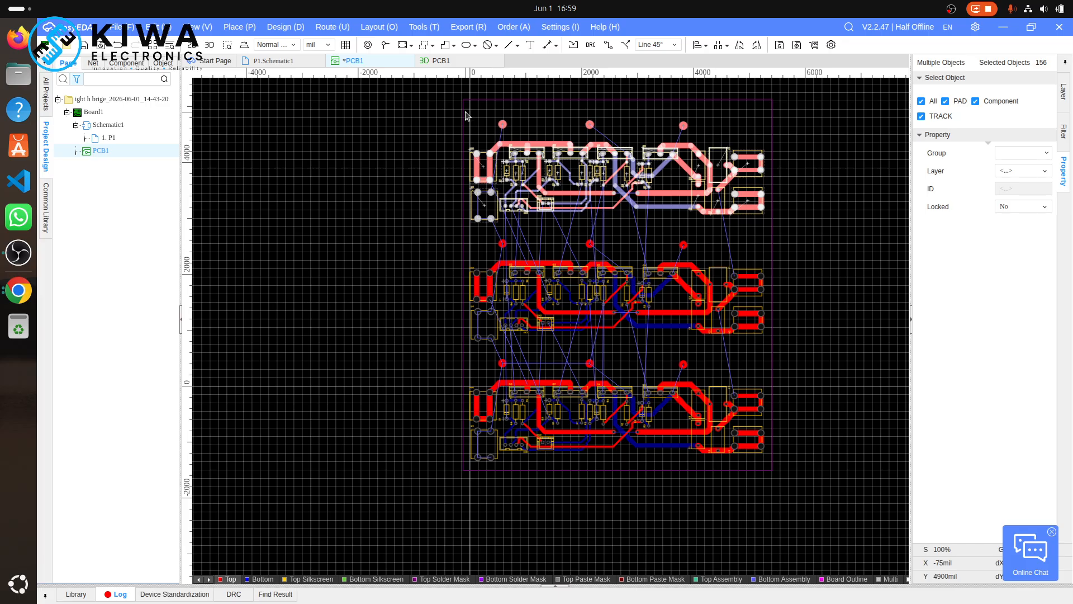
pyautogui.press('Up')
pyautogui.press('Up')
pyautogui.press('Up')
pyautogui.press('Up')
pyautogui.press('Up')
pyautogui.press('Up')
pyautogui.press('Up')
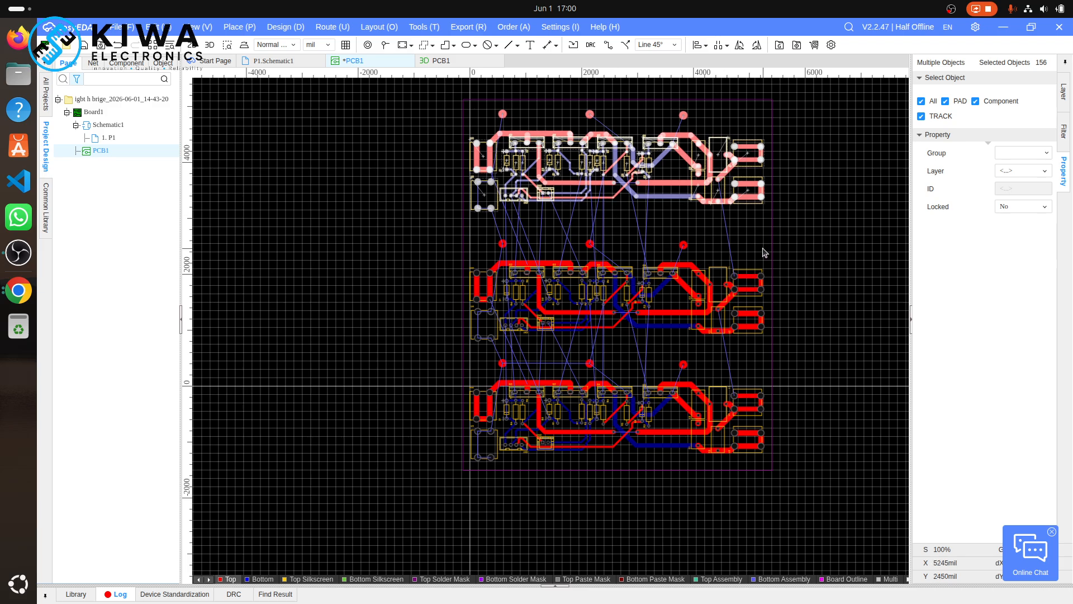
# - Move the middle board's components and tracks slightly up to even out the spacing between the boards
pyautogui.moveTo(766, 248); pyautogui.dragTo(468, 359)
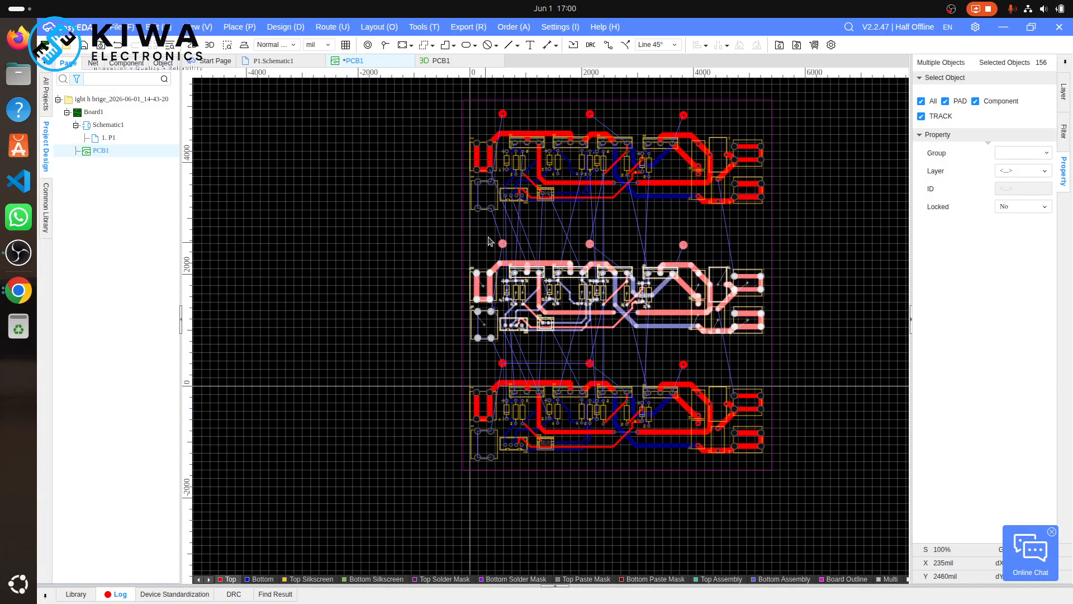
pyautogui.press('Up')
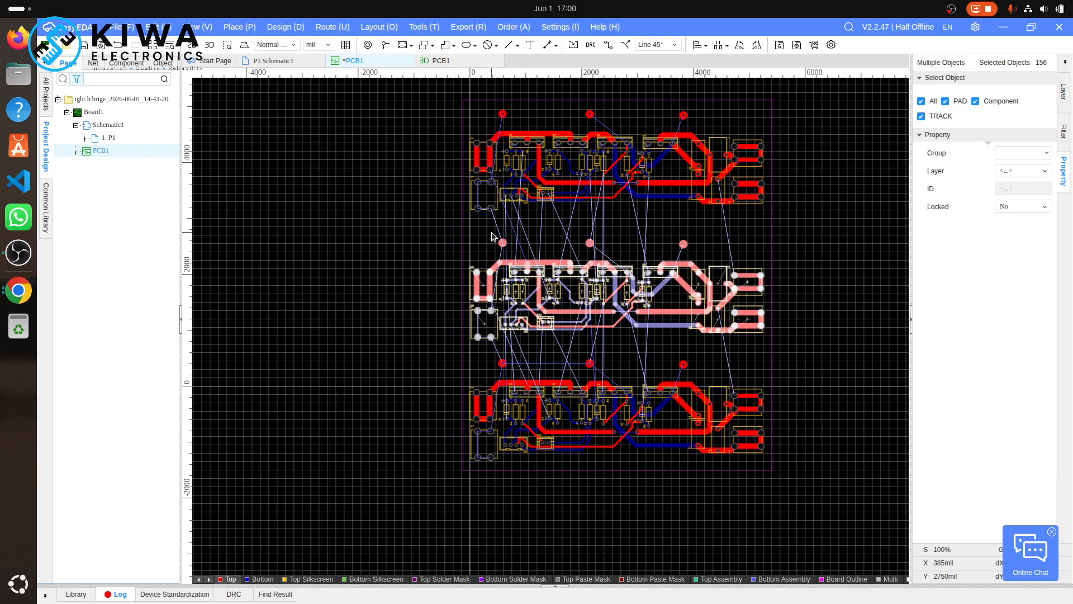
pyautogui.press('Up')
pyautogui.press('Up')
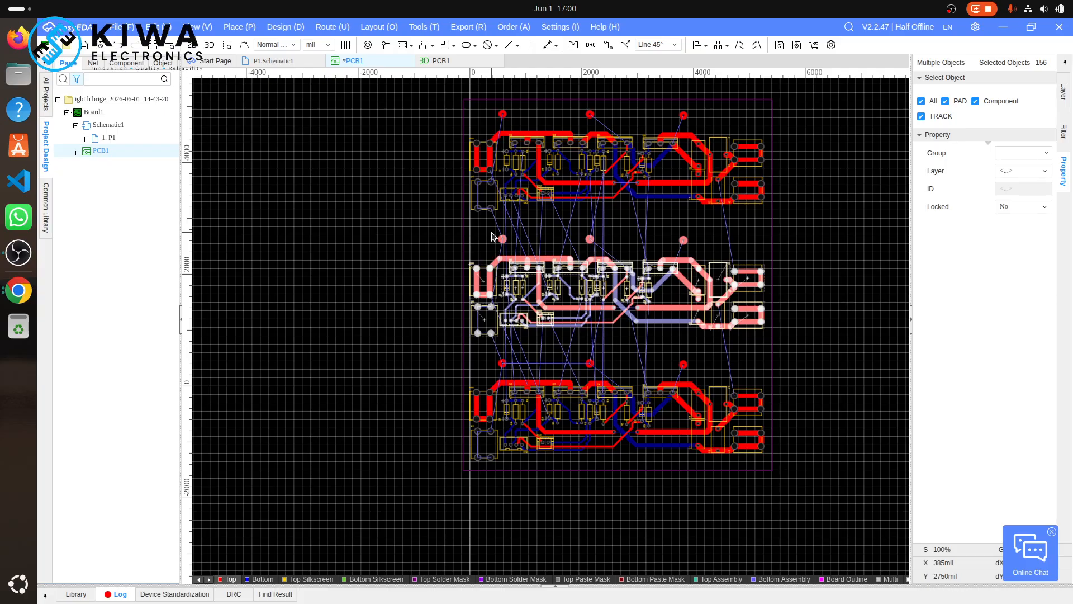
pyautogui.click(827, 375)
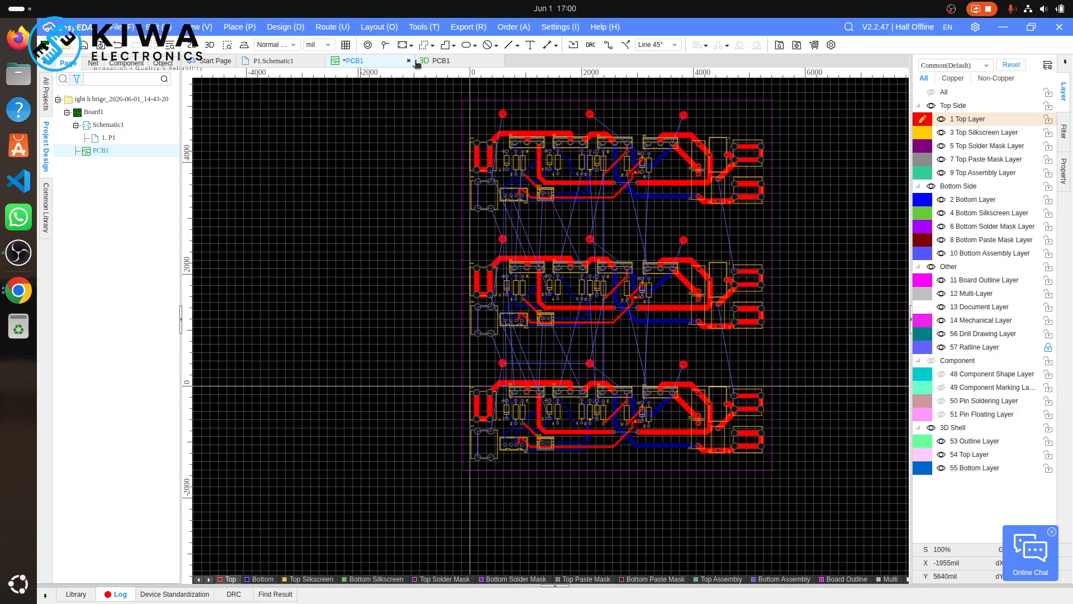
# - Draw a rectangular GND copper region on the Top Layer over all three boards, about 5490 by 6610 mil, starting at X -85, Y 5110 mil
pyautogui.click(429, 47)
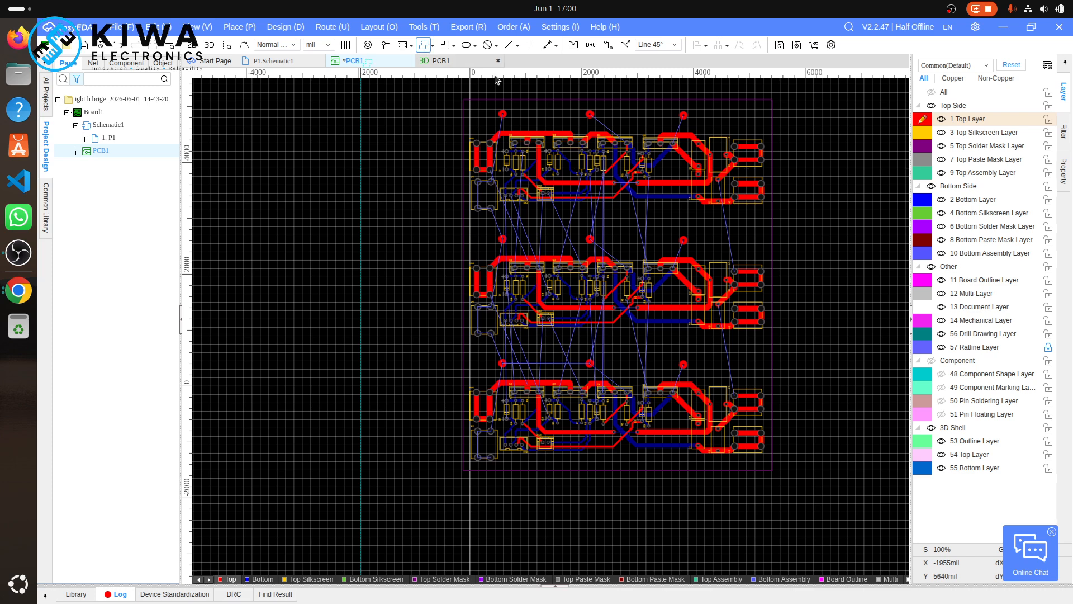
pyautogui.click(466, 101)
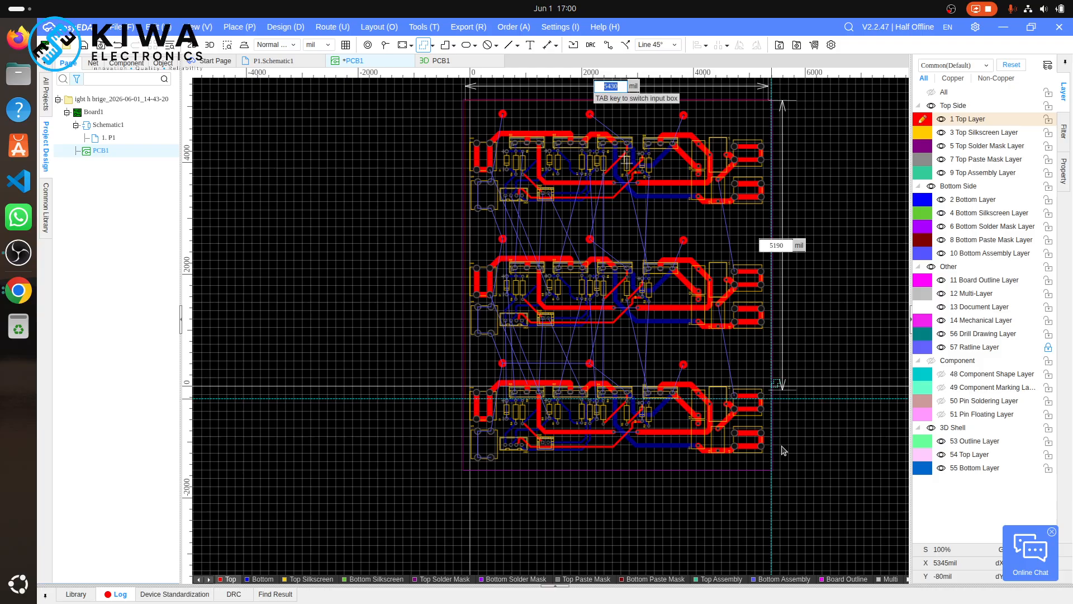
pyautogui.click(773, 473)
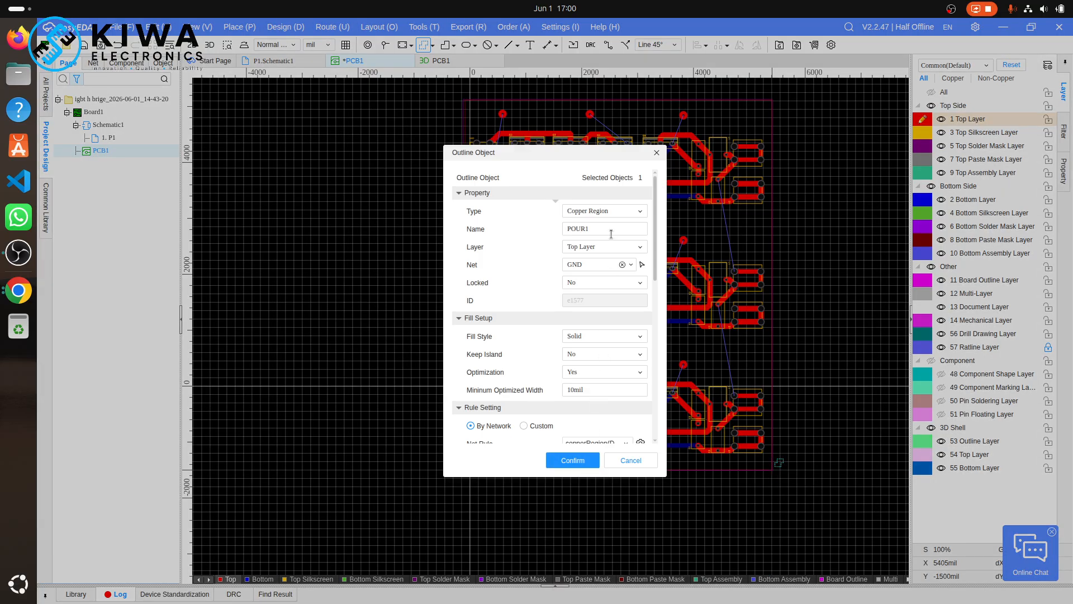
pyautogui.click(594, 284)
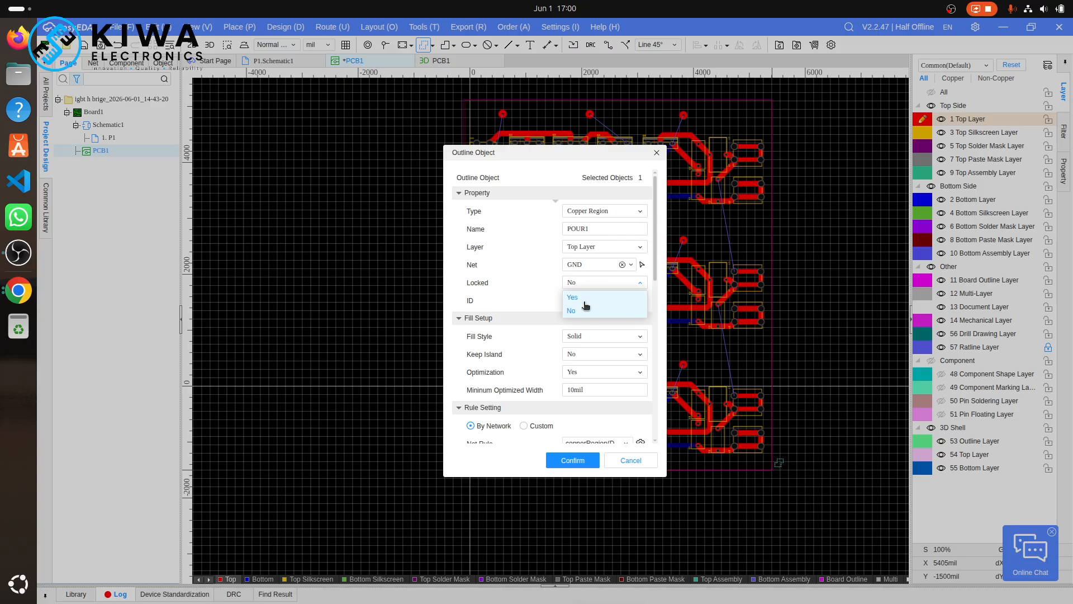
pyautogui.click(532, 282)
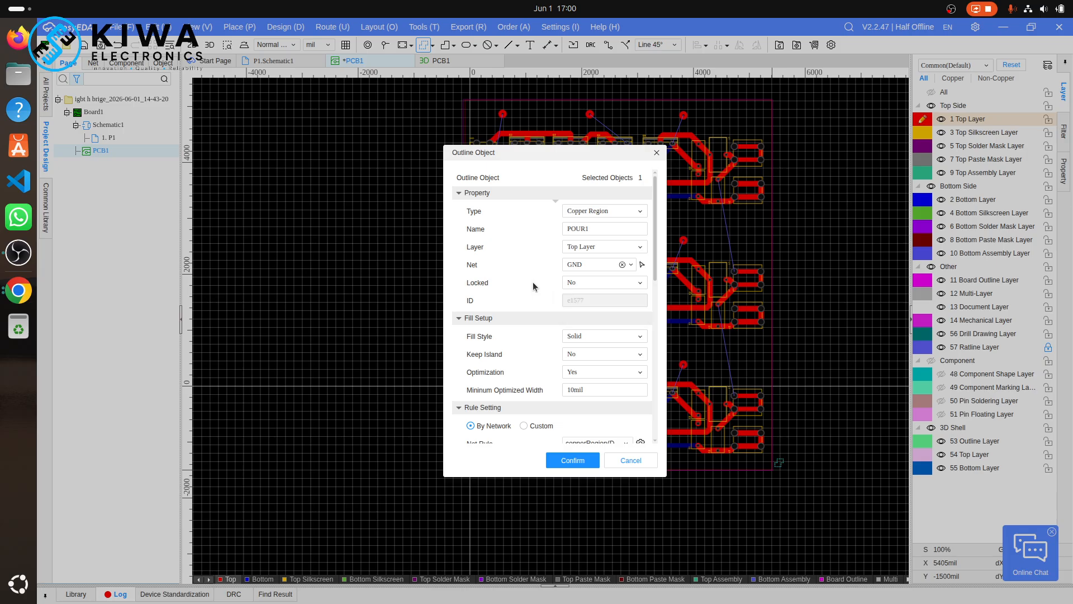
pyautogui.click(603, 215)
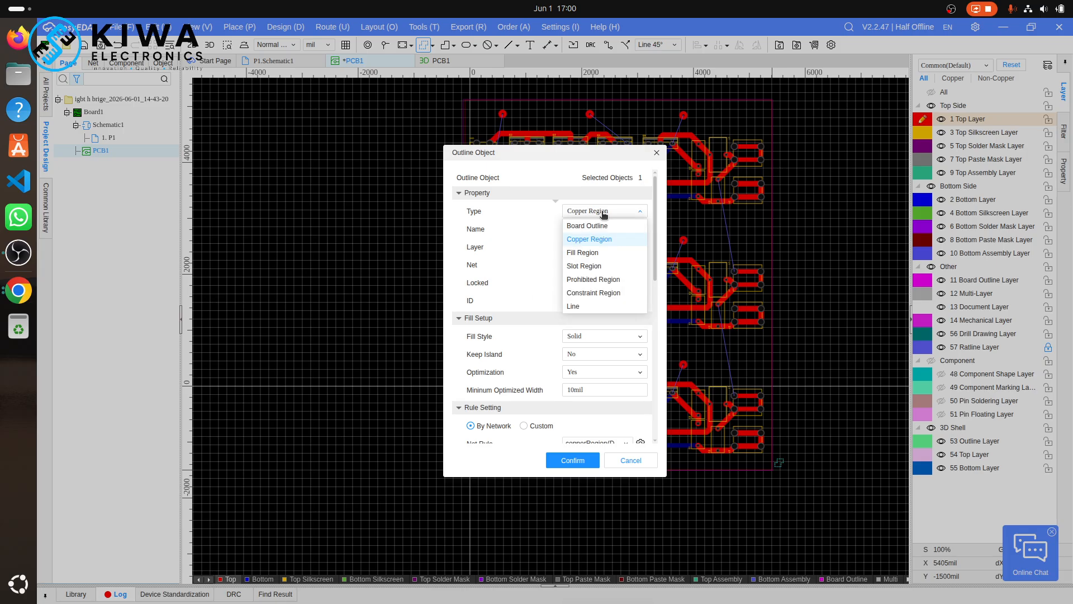
pyautogui.click(594, 239)
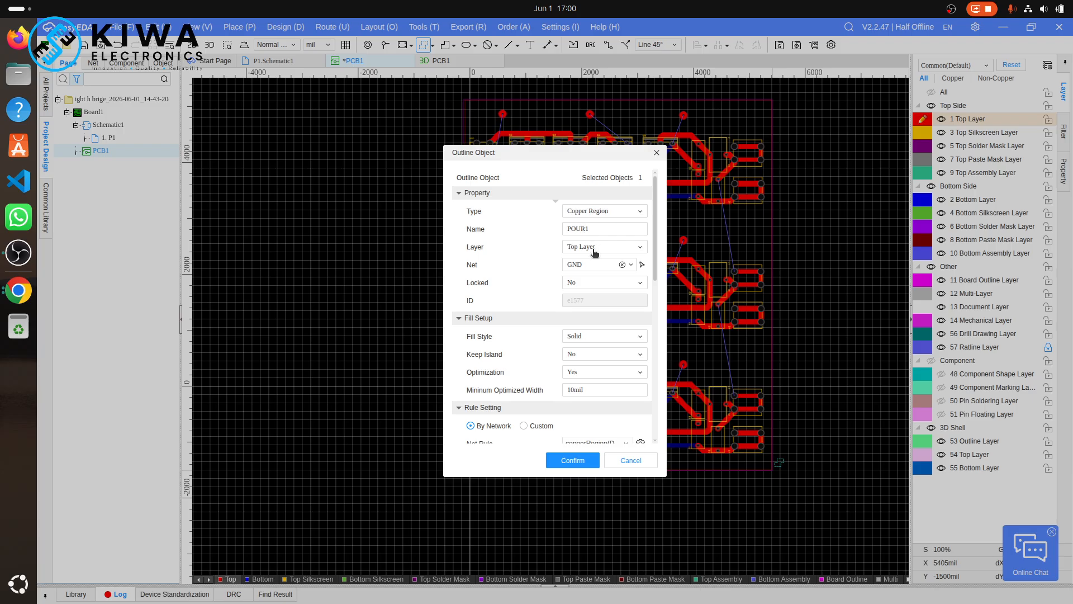
pyautogui.click(594, 251)
pyautogui.click(596, 263)
pyautogui.scroll(-10, 570, 406)
pyautogui.scroll(-1, 570, 407)
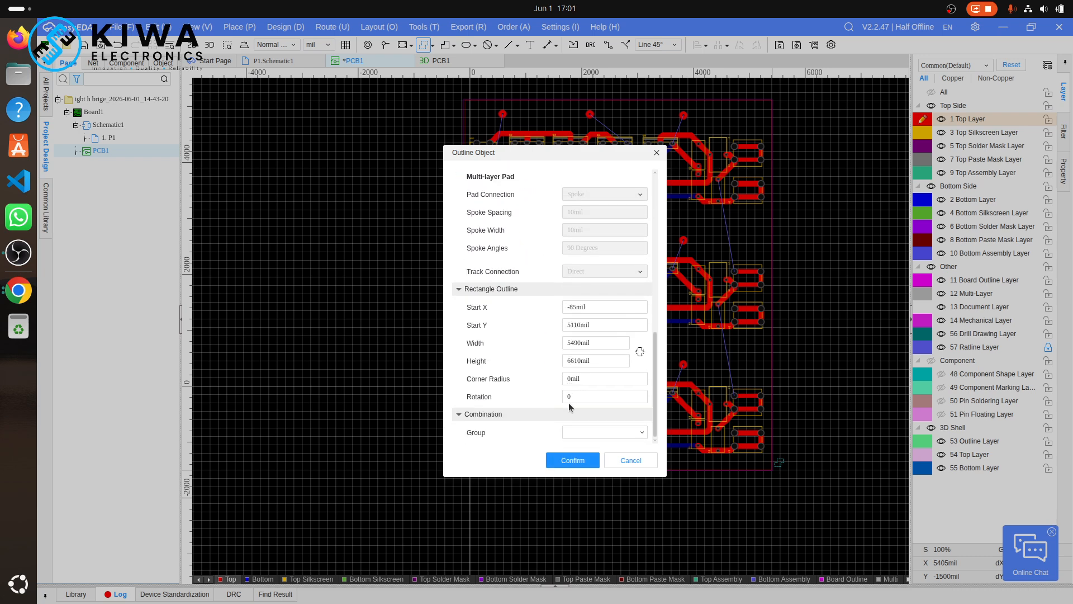
pyautogui.click(572, 461)
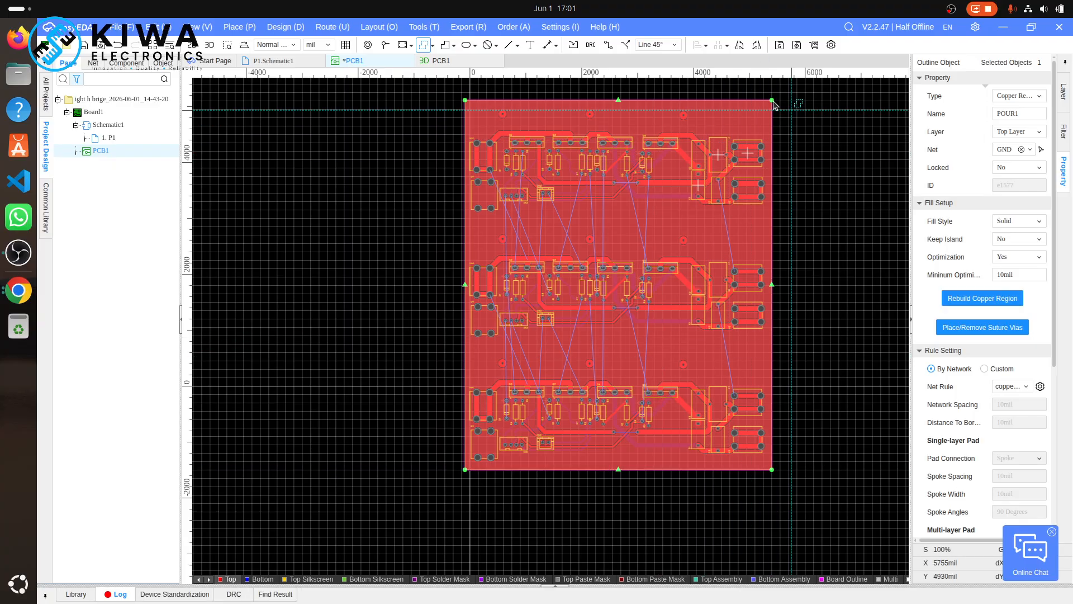
# - Extend the new copper region's upper-right corner to meet the board outline's upper-right corner
pyautogui.scroll(5, 775, 105)
pyautogui.scroll(6, 775, 105)
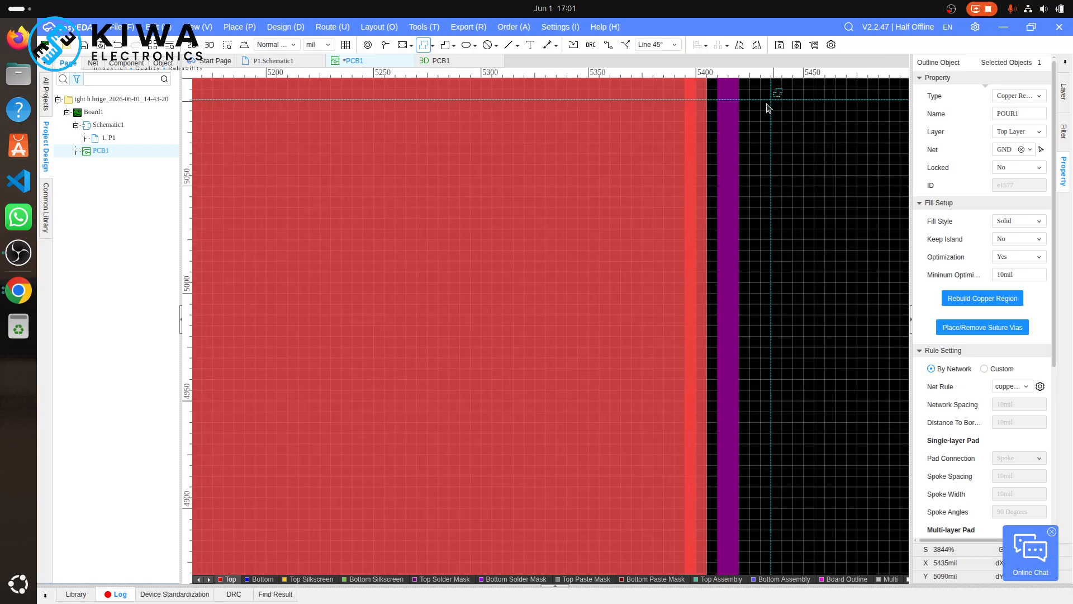
pyautogui.press('Up')
pyautogui.press('Up')
pyautogui.press('Up')
pyautogui.press('Up')
pyautogui.press('Up')
pyautogui.press('Up')
pyautogui.press('Up')
pyautogui.press('Up')
pyautogui.press('Up')
pyautogui.press('Up')
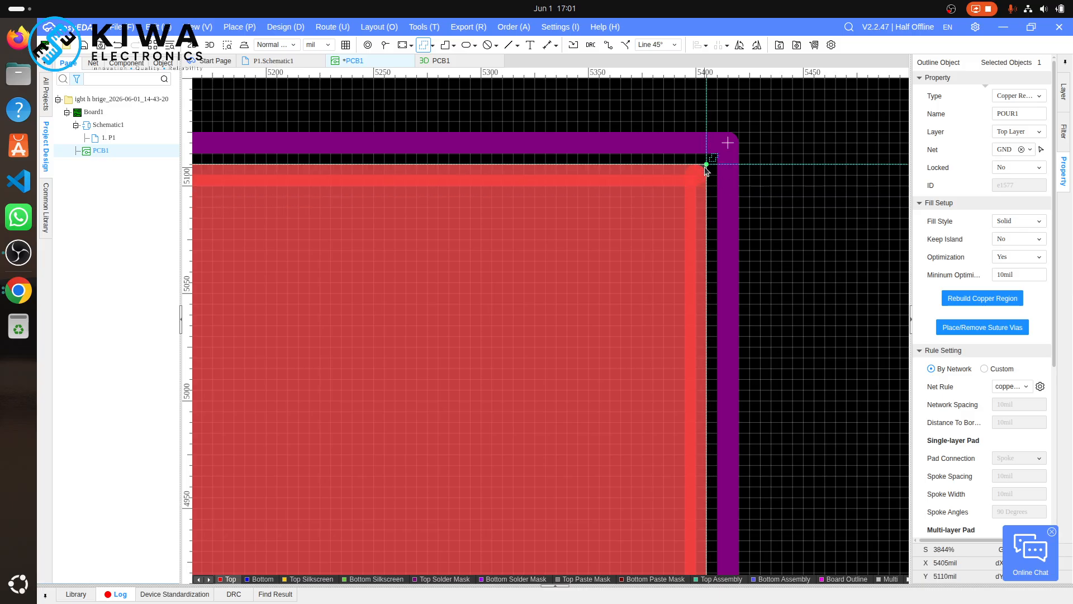
pyautogui.press('Tab')
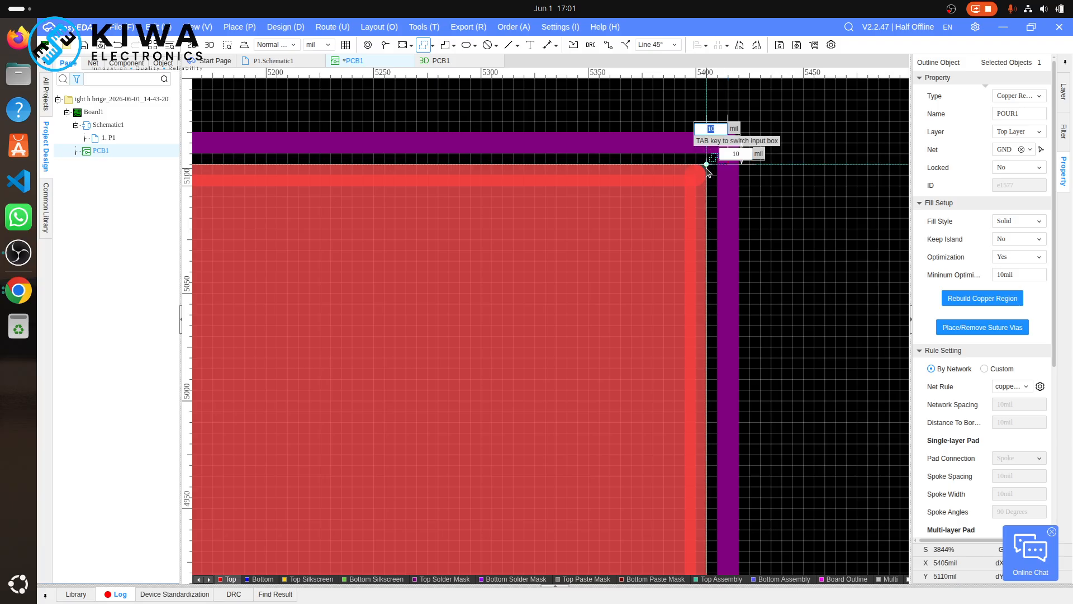
pyautogui.click(707, 165)
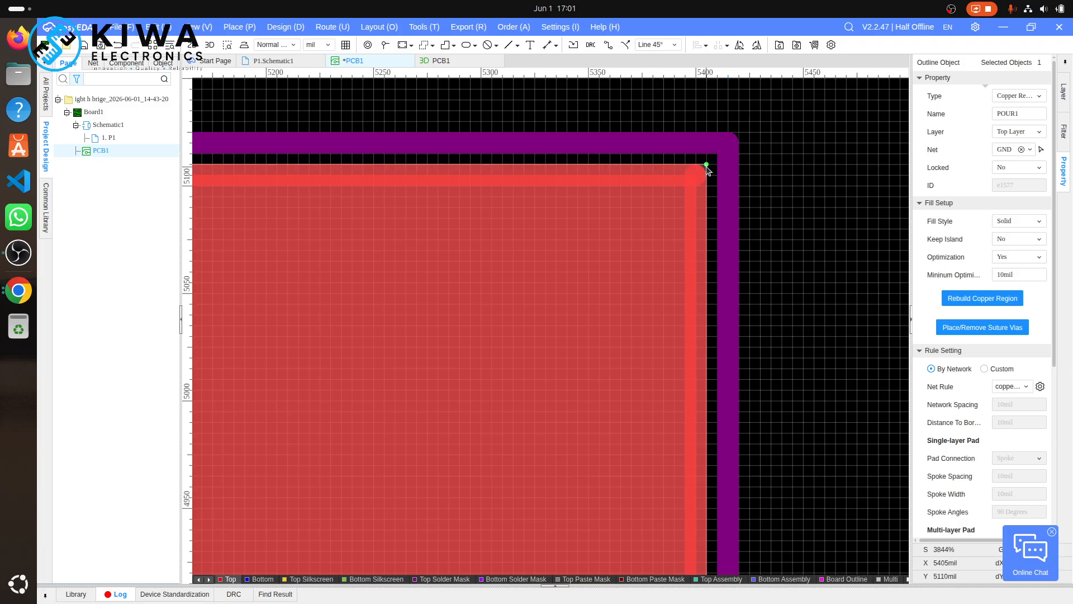
pyautogui.moveTo(707, 163); pyautogui.dragTo(725, 146)
# - Extend the copper region's upper-left corner to meet the board outline's upper-left corner
pyautogui.hscroll(-3, 721, 149)
pyautogui.hscroll(-10, 721, 152)
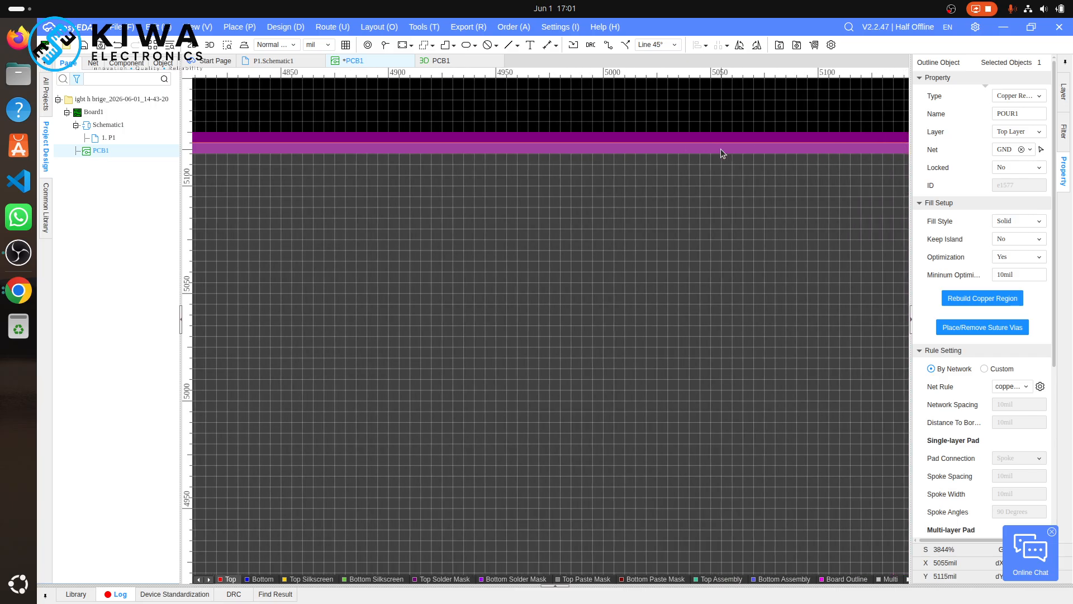
pyautogui.hscroll(-20, 720, 149)
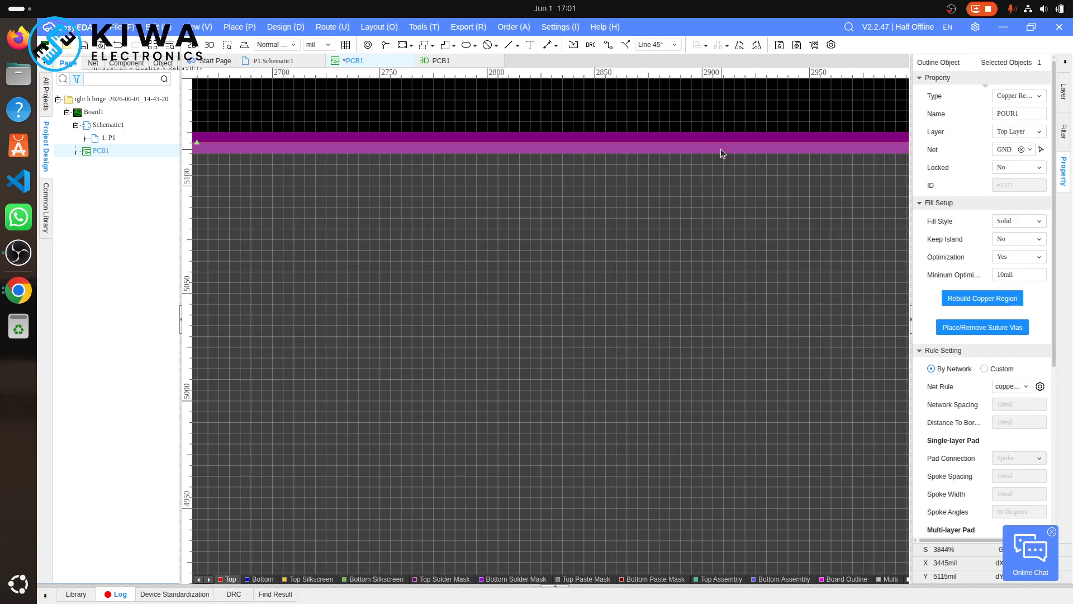
pyautogui.hscroll(-2, 726, 151)
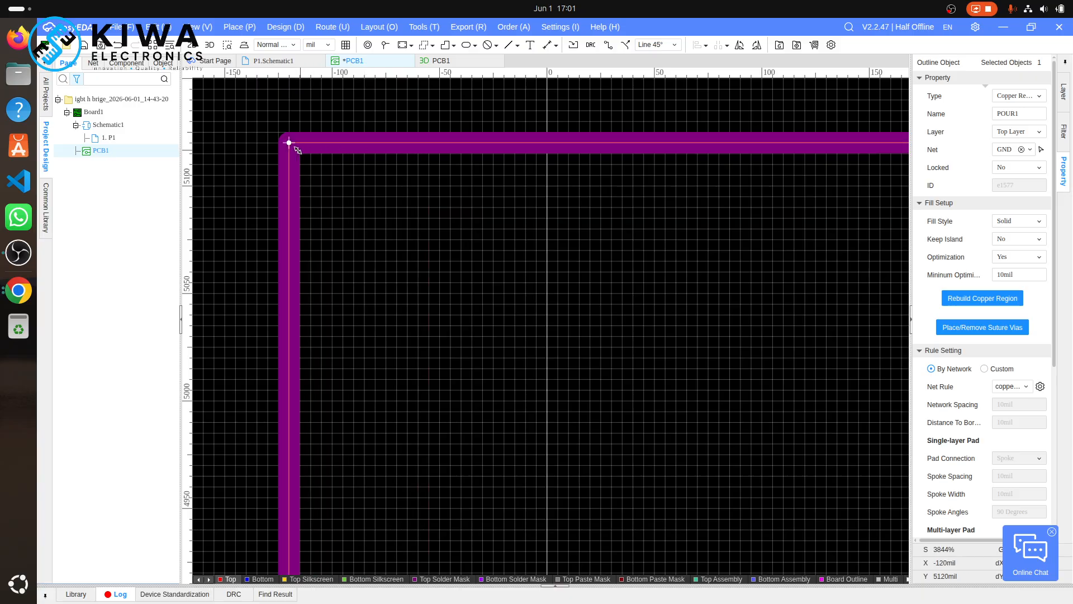
pyautogui.scroll(-6, 296, 149)
pyautogui.scroll(-8, 295, 150)
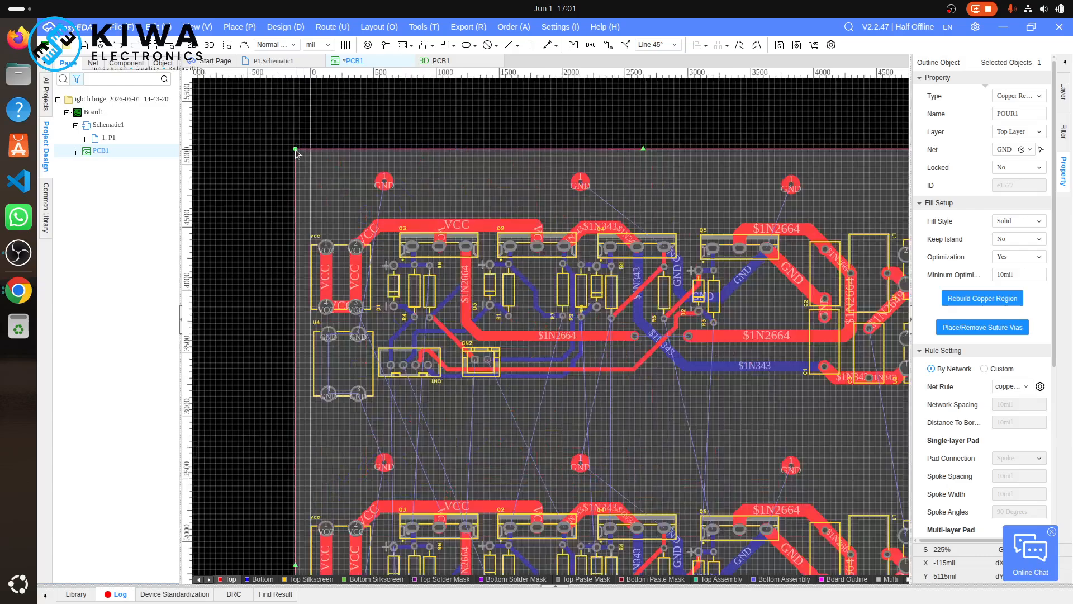
# - Extend the copper region's lower-right corner down to the board outline's lower-right corner, at about X 5415, Y -1515 mil
pyautogui.scroll(10, 383, 255)
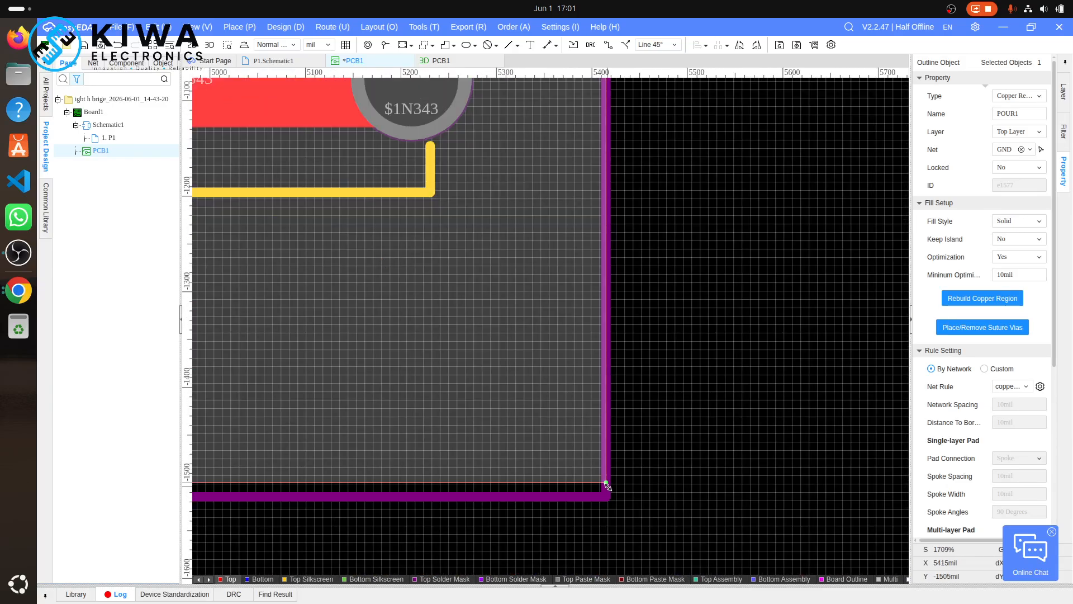
pyautogui.moveTo(606, 482); pyautogui.dragTo(606, 497)
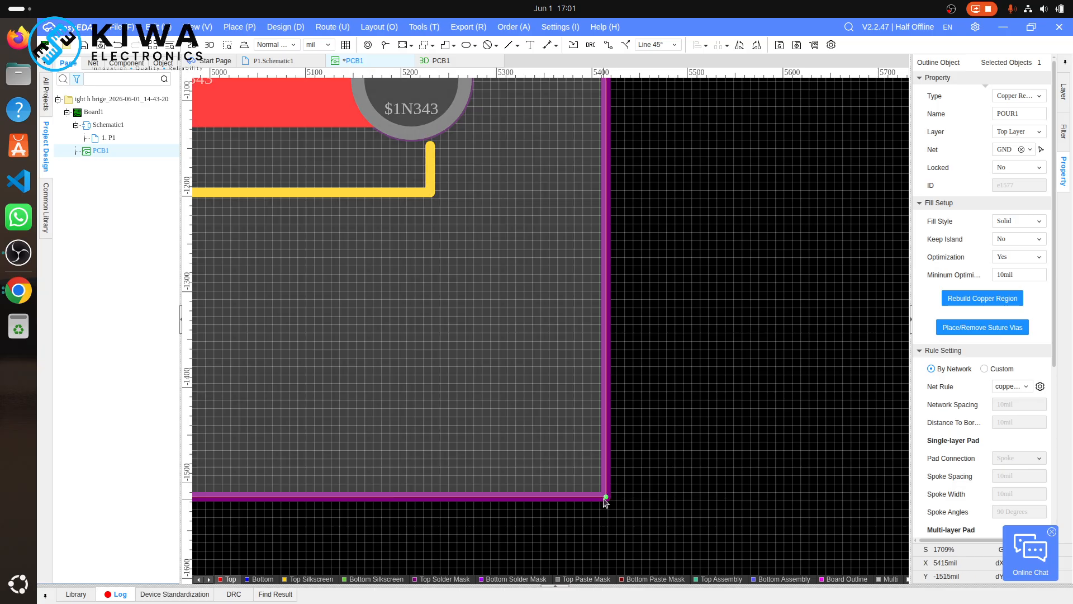
pyautogui.hscroll(-10, 519, 477)
pyautogui.hscroll(-20, 519, 481)
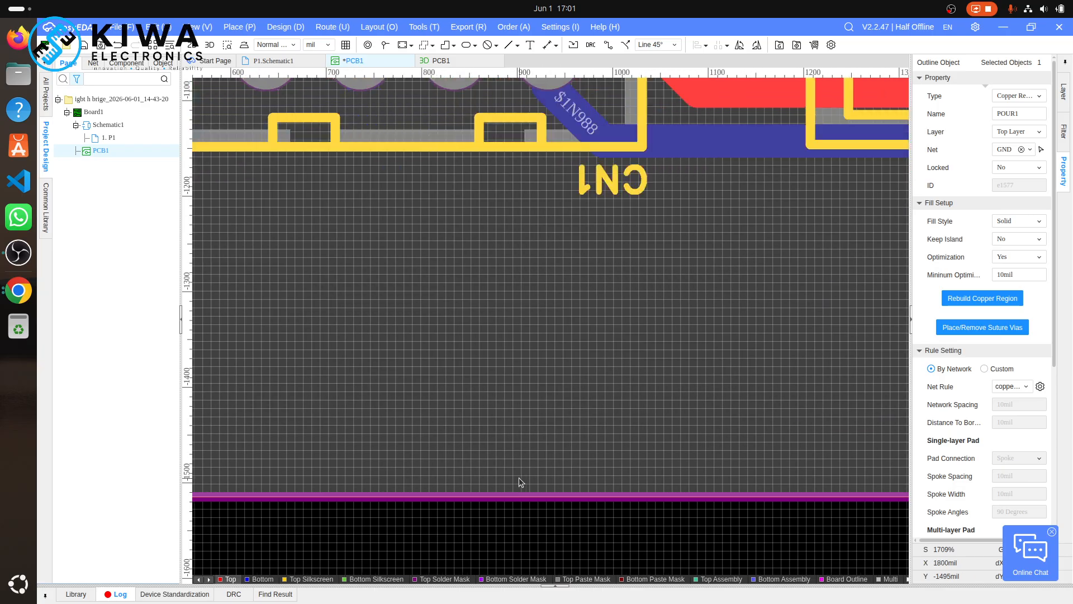
pyautogui.hscroll(2, 520, 481)
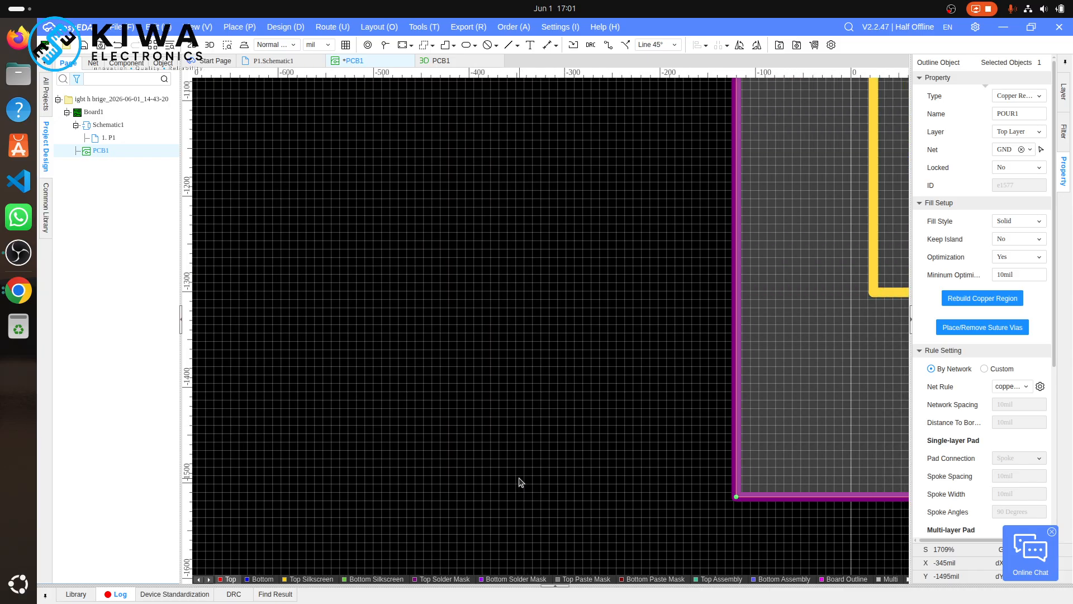
# - Rebuild the GND copper region so the Top Layer pour fills the resized area across all three boards
pyautogui.click(959, 298)
pyautogui.scroll(15, 761, 289)
pyautogui.scroll(-20, 762, 291)
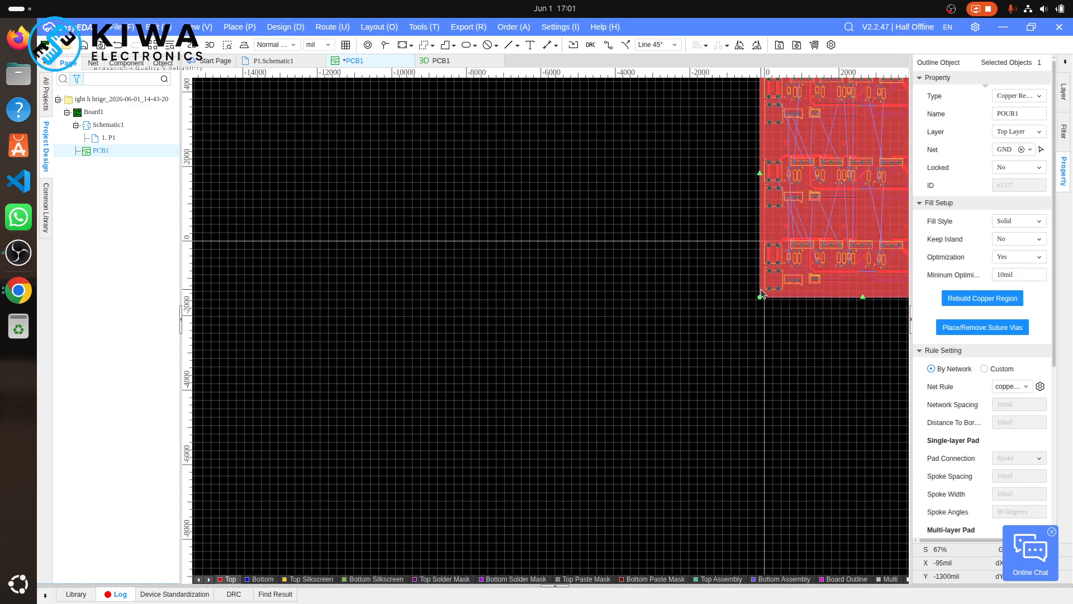
pyautogui.scroll(10, 844, 208)
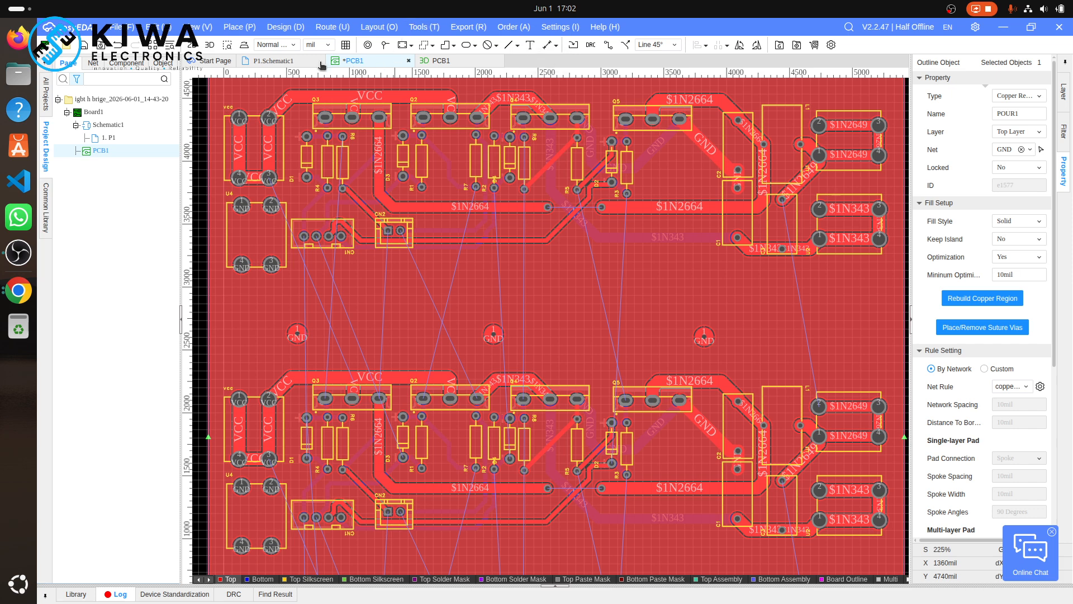
# - Generate the 3D view of the panelized PCB and examine the three stacked boards from above
pyautogui.click(213, 47)
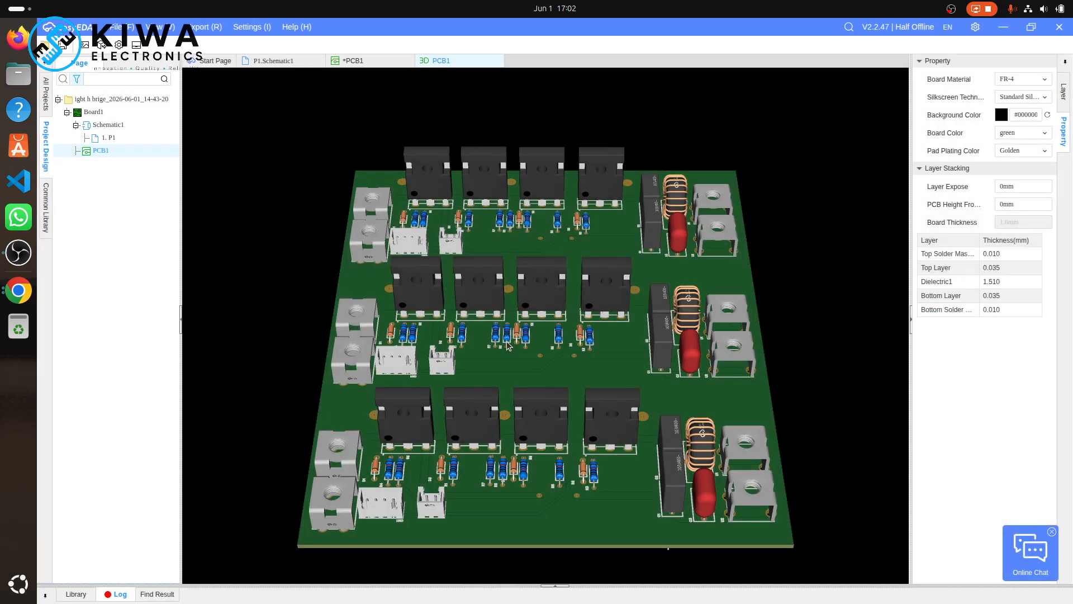
pyautogui.moveTo(506, 344); pyautogui.dragTo(468, 390)
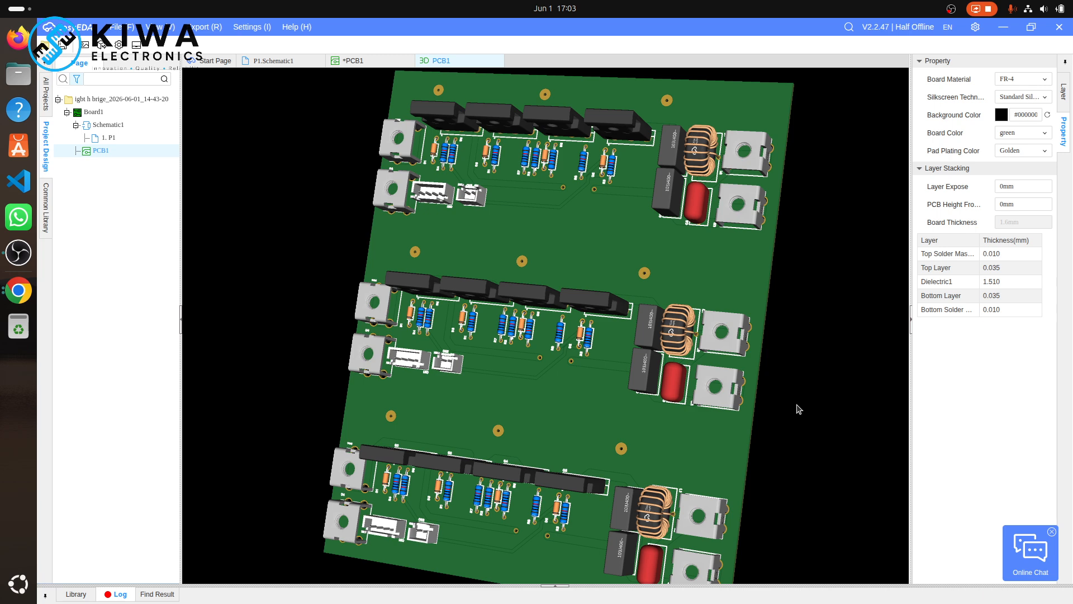
pyautogui.press('Left')
pyautogui.press('Left')
pyautogui.press('Left')
pyautogui.press('Left')
pyautogui.press('Left')
pyautogui.press('Left')
pyautogui.press('Right')
pyautogui.press('Right')
pyautogui.press('Right')
pyautogui.press('Right')
pyautogui.press('Right')
pyautogui.press('Right')
pyautogui.press('Right')
pyautogui.press('Right')
pyautogui.press('Left')
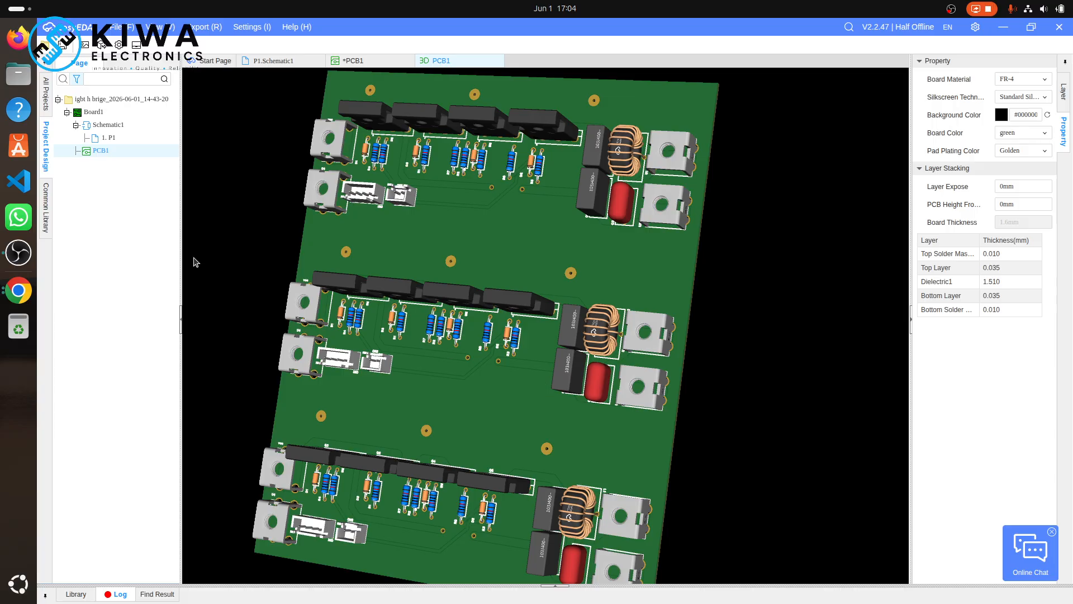
# - Switch to the EGS002 datasheet to check the output stage schematic, and return to the 3D view of the panel
pyautogui.click(20, 7)
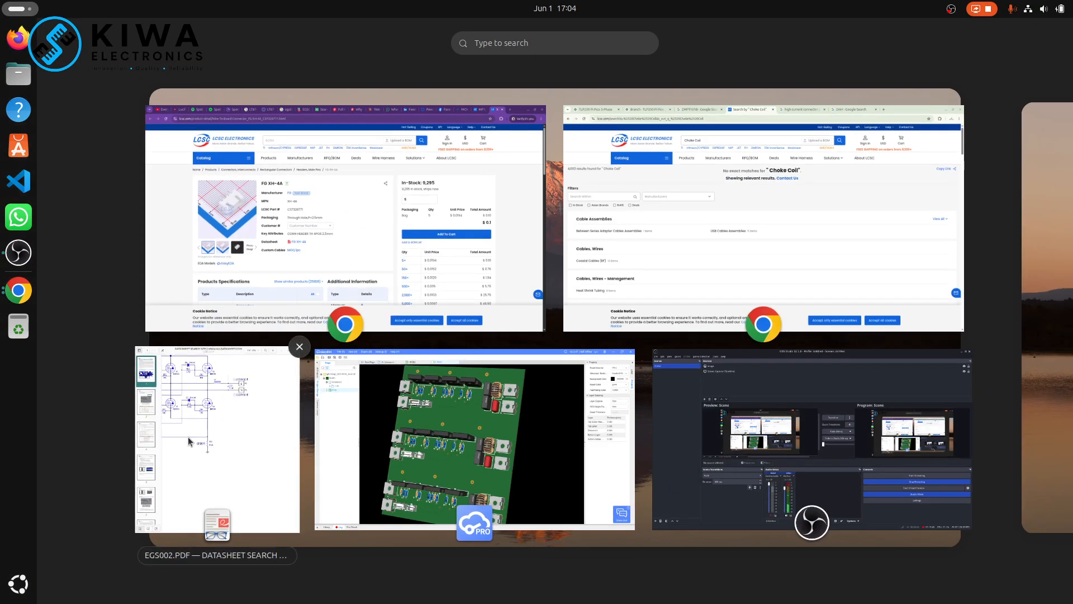
pyautogui.click(188, 437)
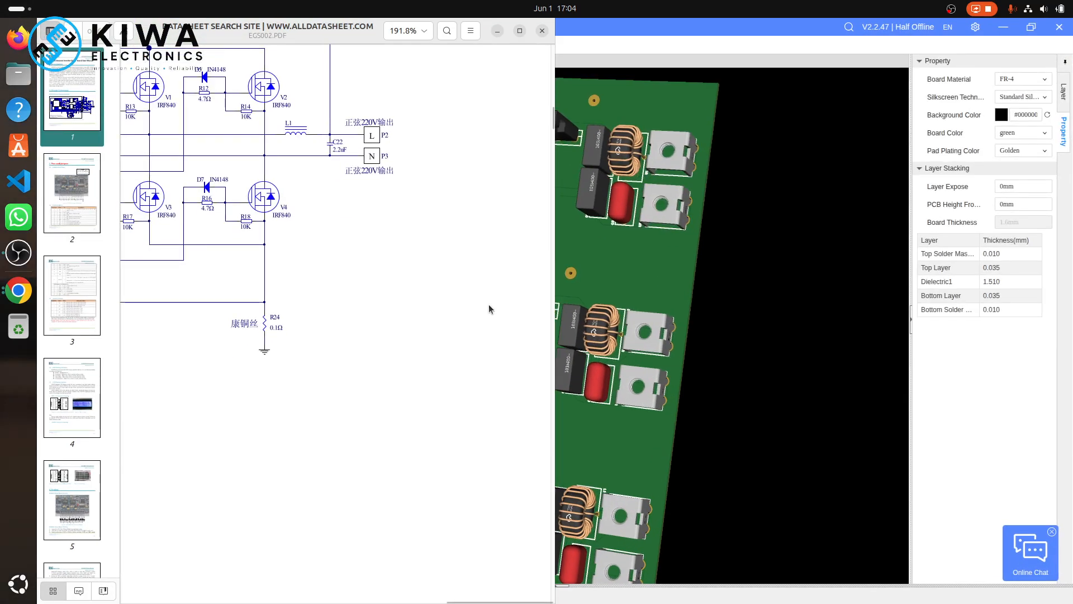
pyautogui.click(968, 406)
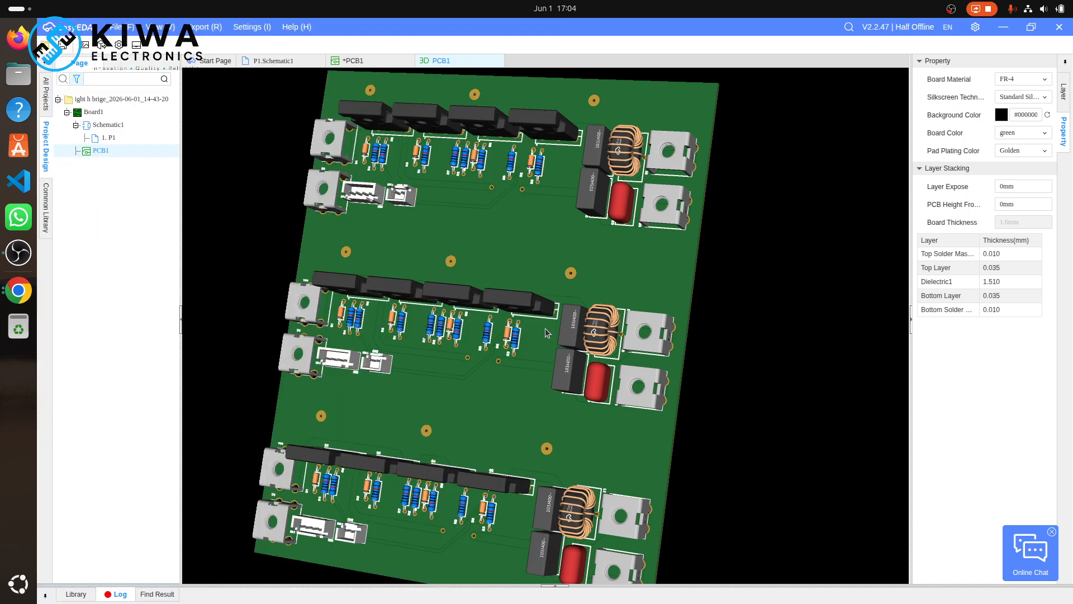
pyautogui.hscroll(-5, 545, 329)
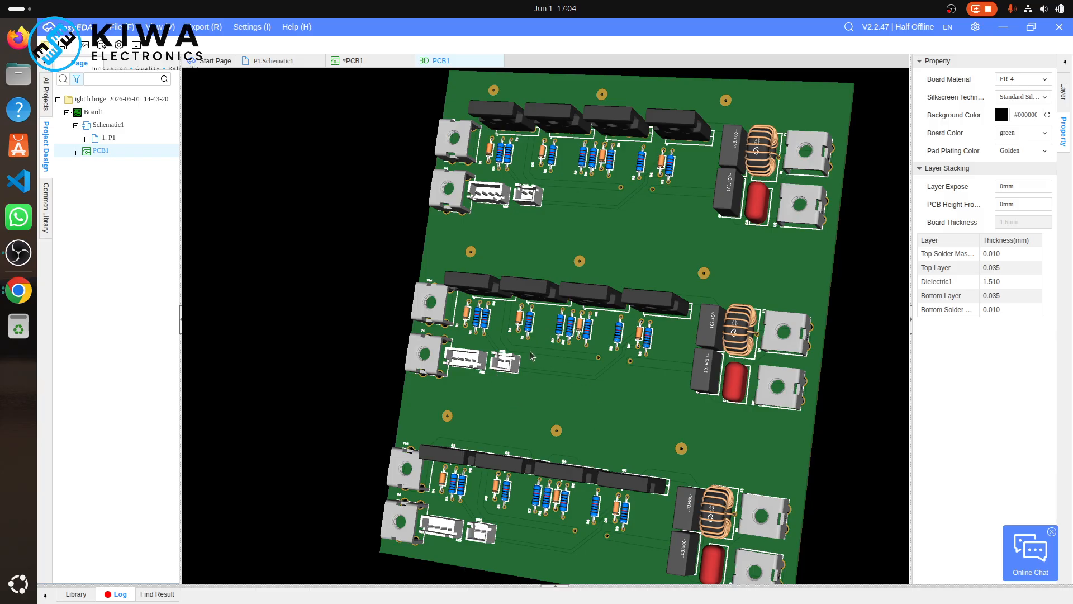
# - Save the PCB design and inspect the panel's underside, side and top in 3D
pyautogui.hotkey('ctrl', 's')
pyautogui.moveTo(607, 233); pyautogui.dragTo(414, 312)
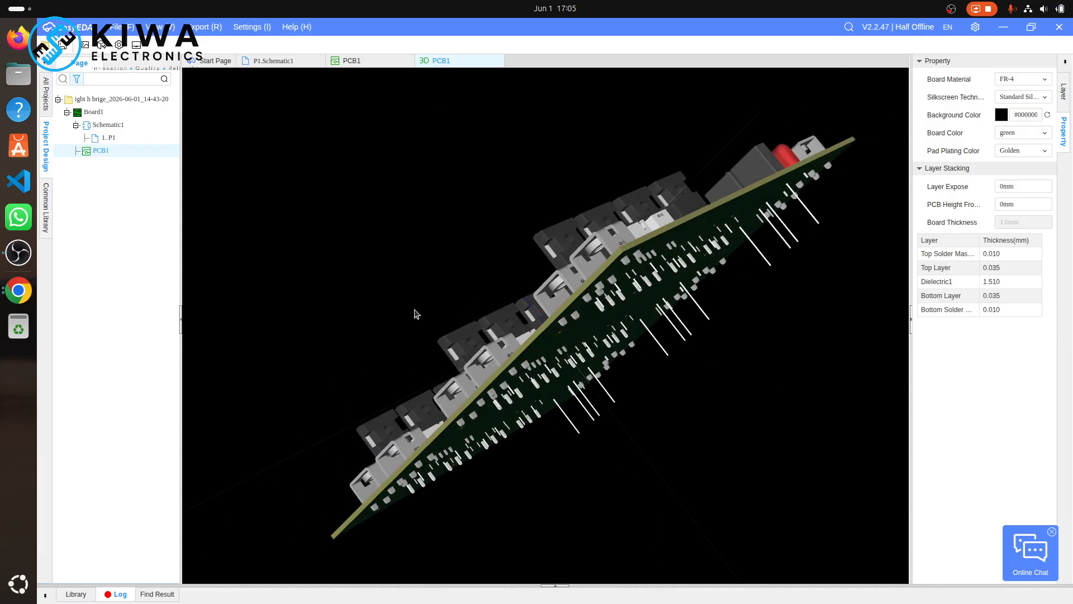
pyautogui.moveTo(402, 337); pyautogui.dragTo(454, 304)
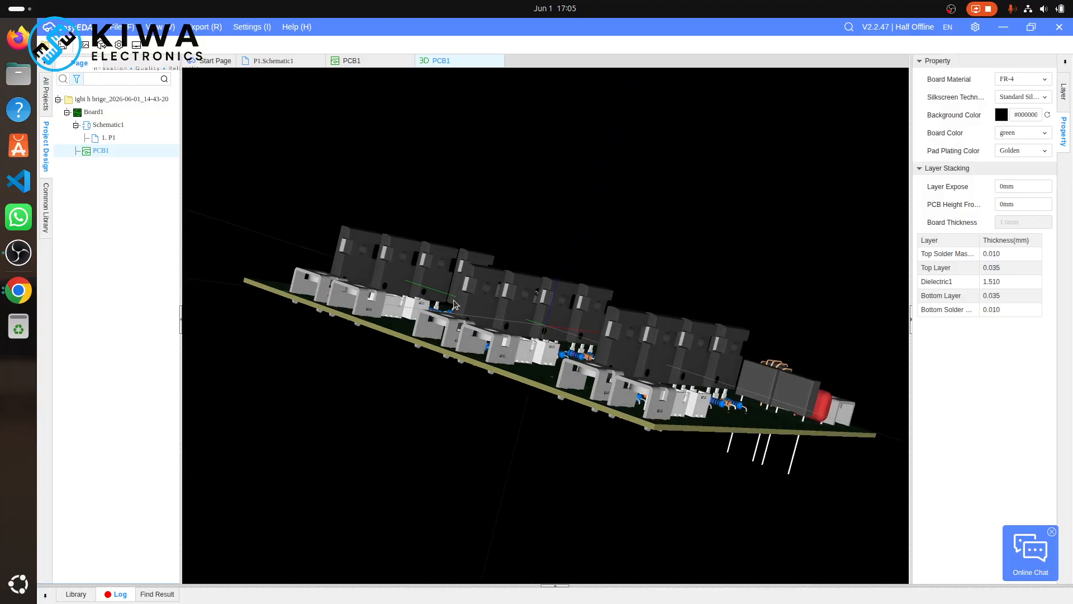
pyautogui.moveTo(454, 302); pyautogui.dragTo(402, 409)
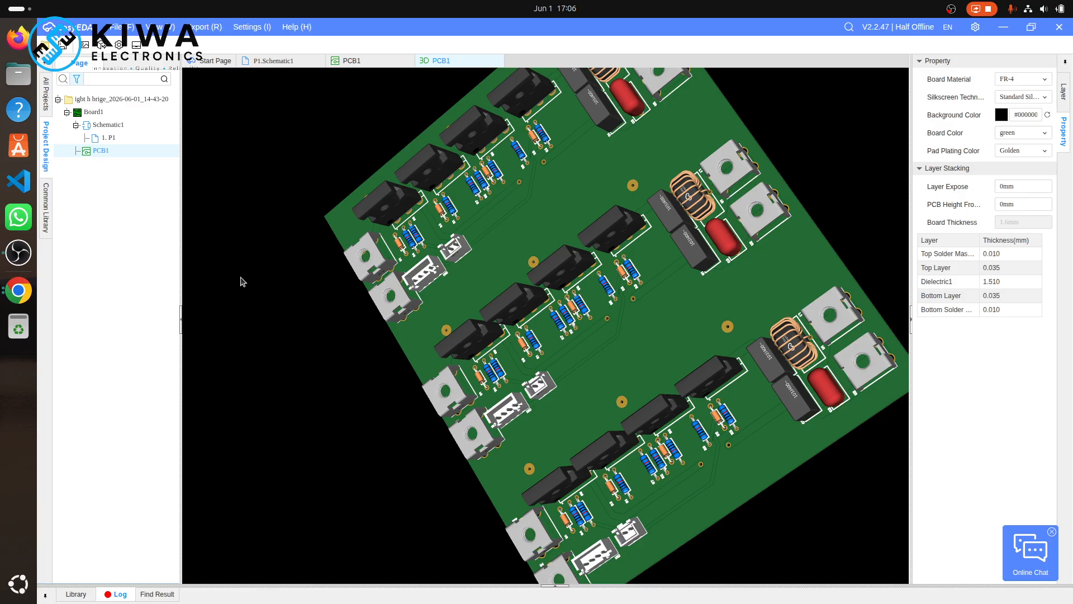
# - Switch to Chrome and replace the 2mH query with an image search for "240v ac full brideg"
pyautogui.click(19, 291)
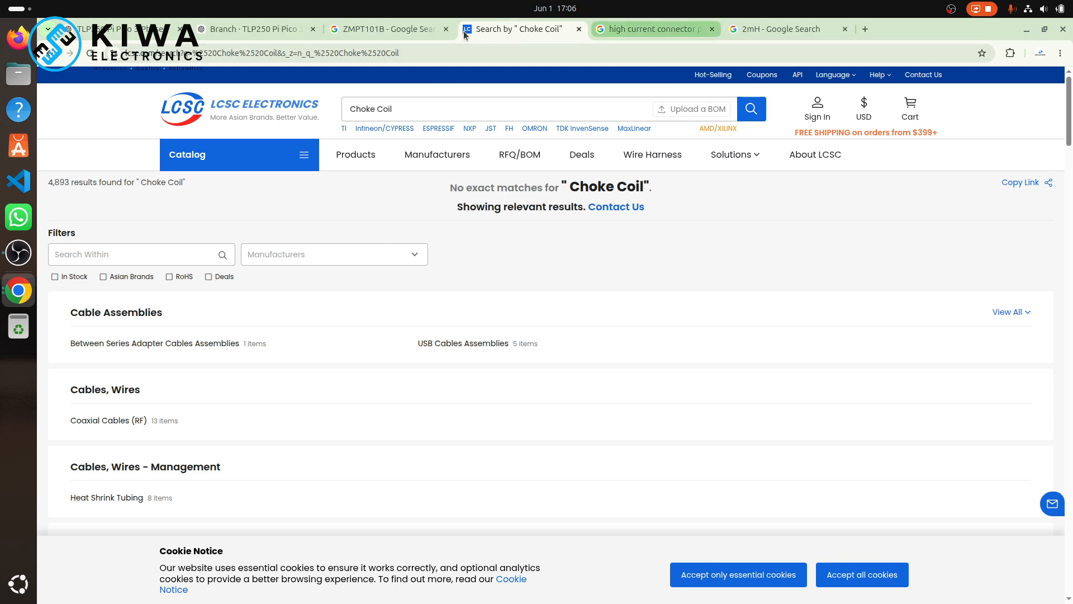
pyautogui.click(766, 30)
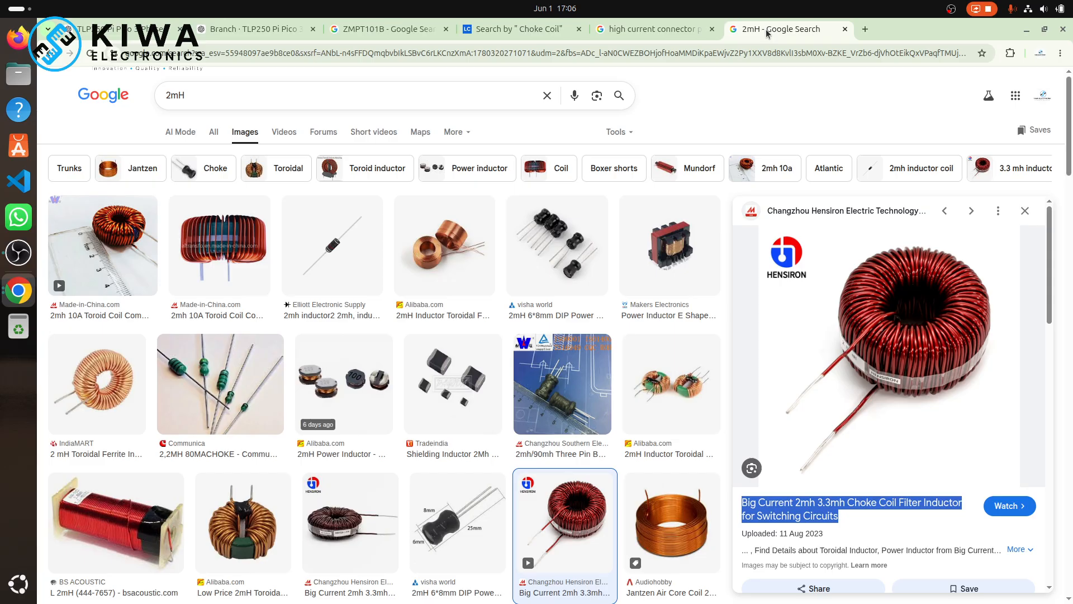
pyautogui.click(336, 101)
pyautogui.press('BackSpace')
pyautogui.press('BackSpace')
pyautogui.press('BackSpace')
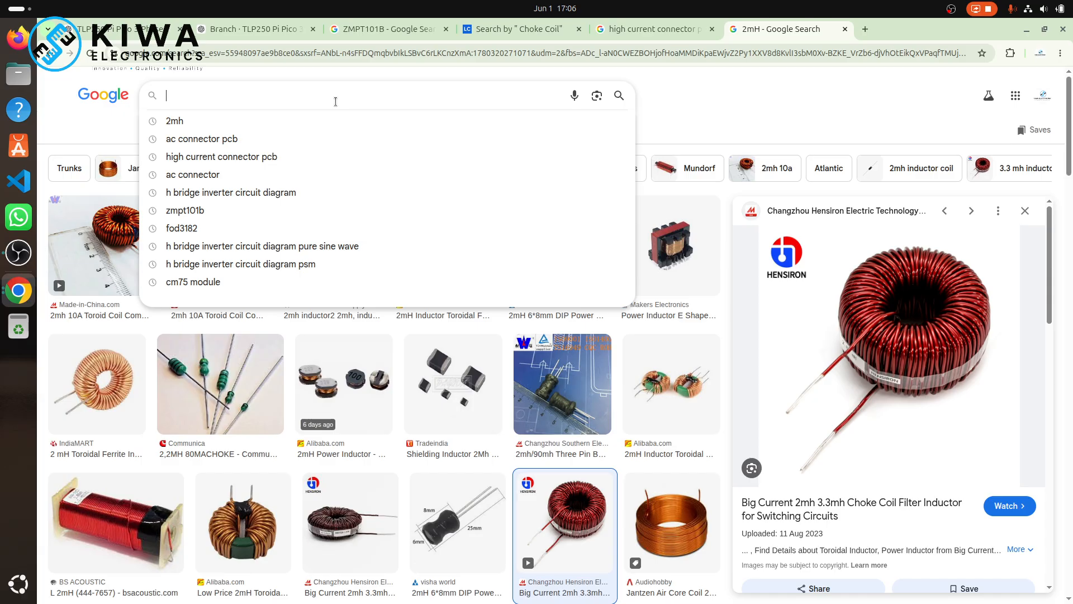
pyautogui.write('2')
pyautogui.write('4')
pyautogui.write('v ')
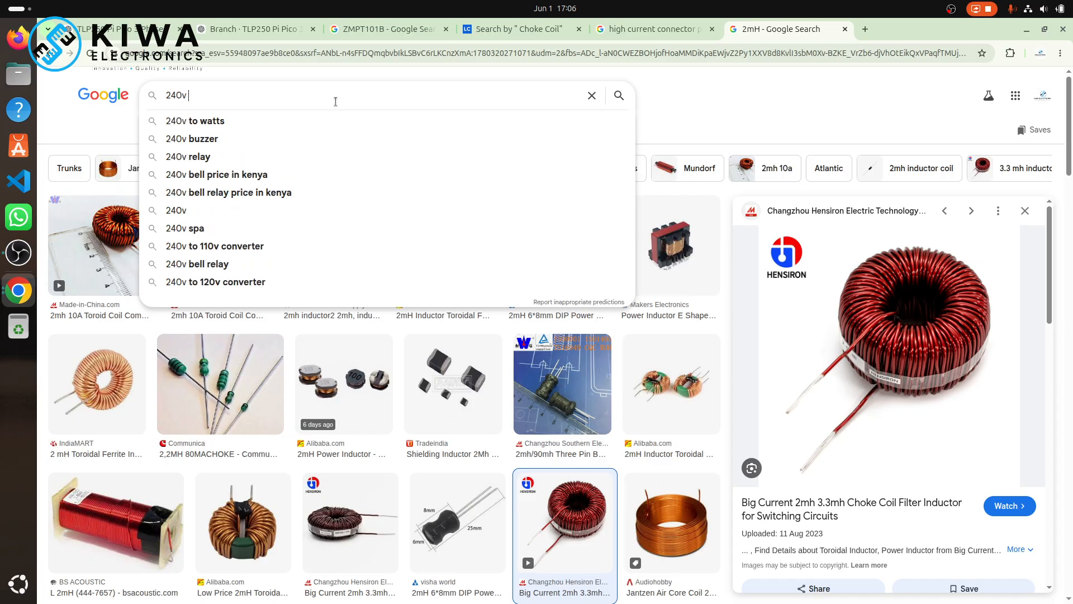
pyautogui.write('ac ')
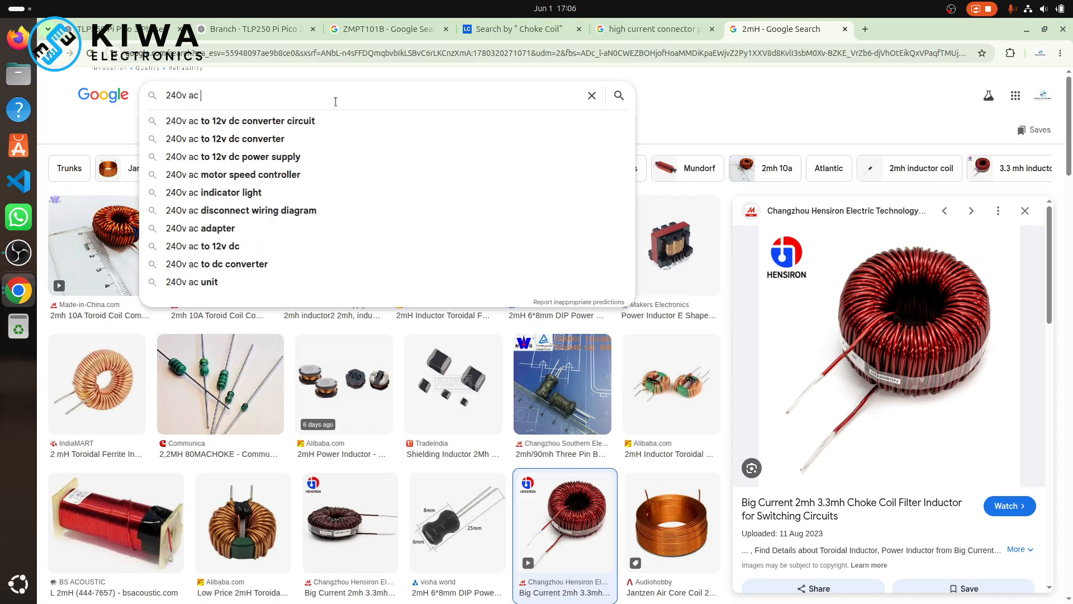
pyautogui.write('full brigd')
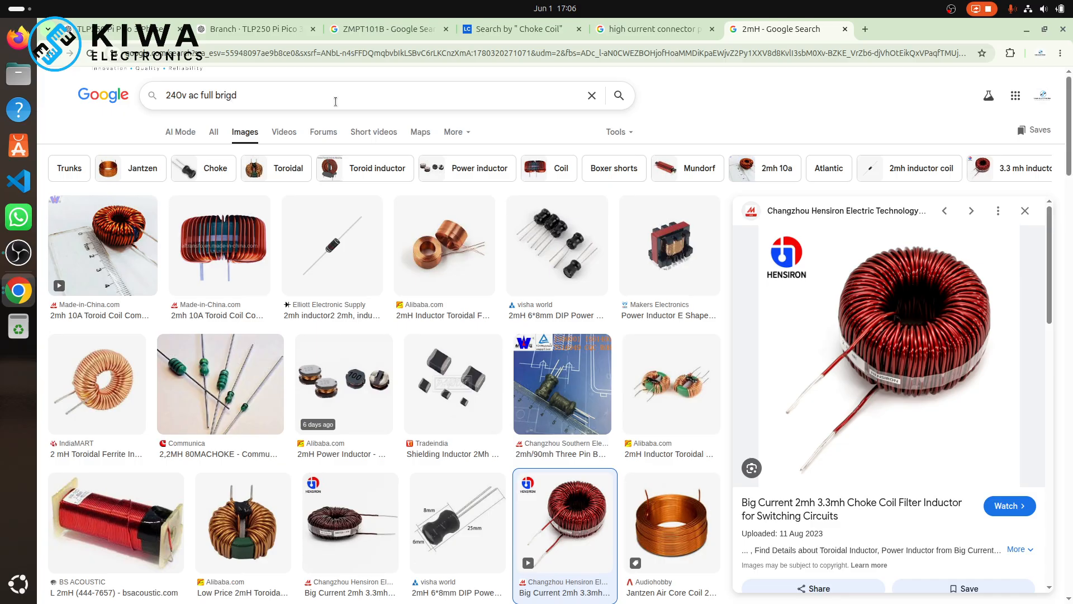
pyautogui.press('BackSpace')
pyautogui.press('BackSpace')
pyautogui.write('deg')
pyautogui.press('Return')
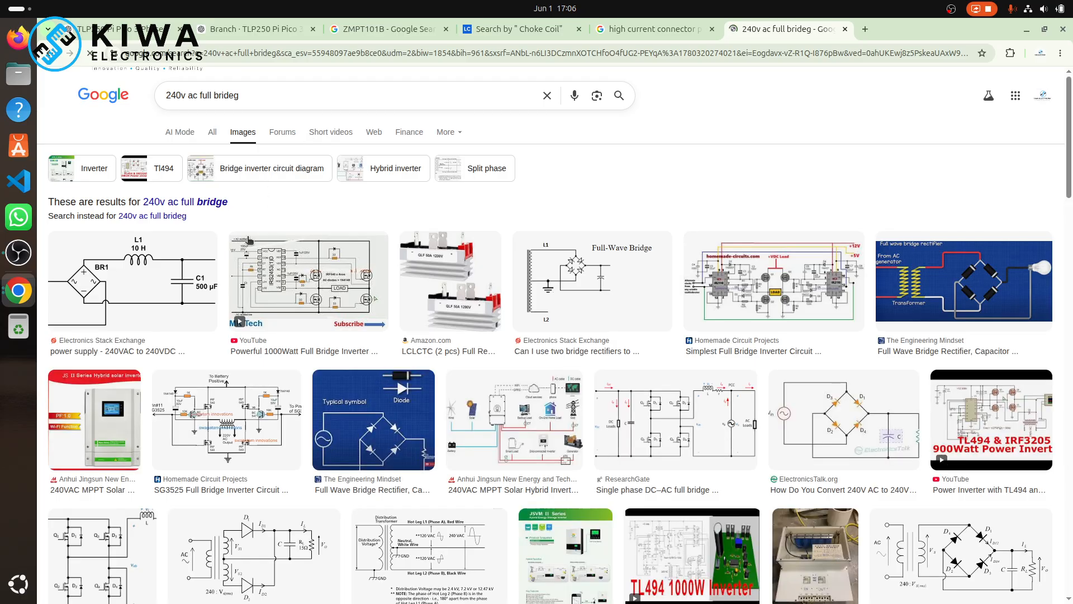
# - Browse the image results for 240 V AC full-bridge circuit diagrams and boards
pyautogui.scroll(-2, 250, 241)
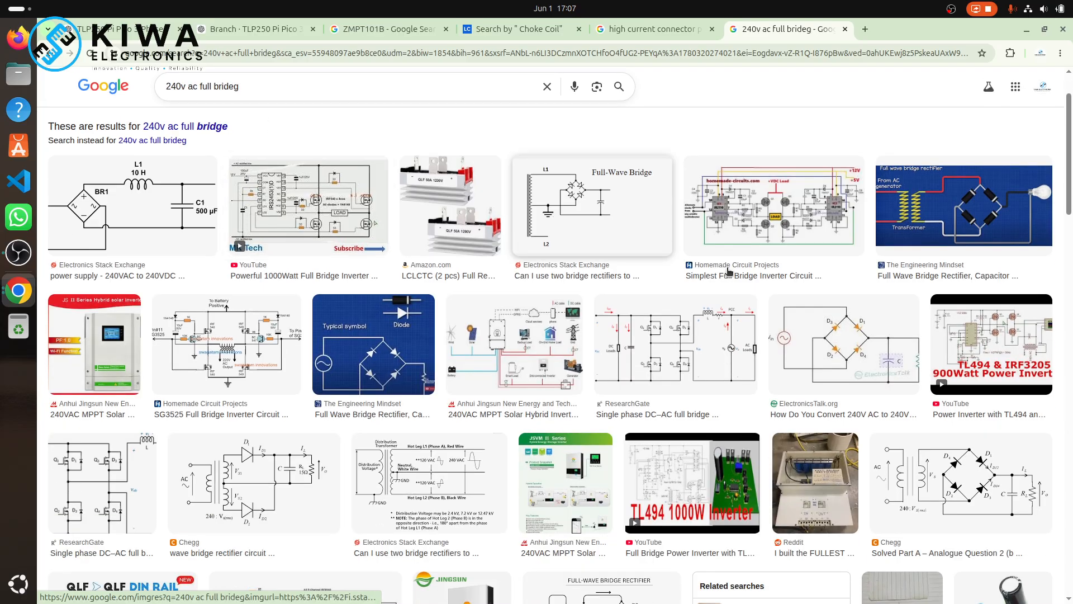
pyautogui.scroll(2, 721, 265)
pyautogui.scroll(-8, 727, 268)
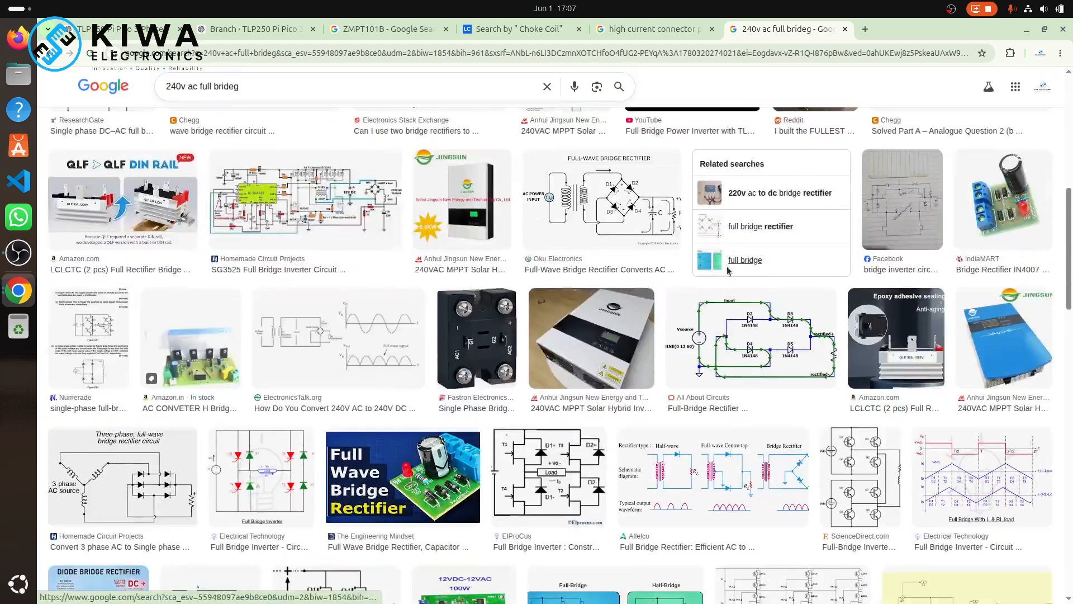
pyautogui.scroll(-8, 727, 271)
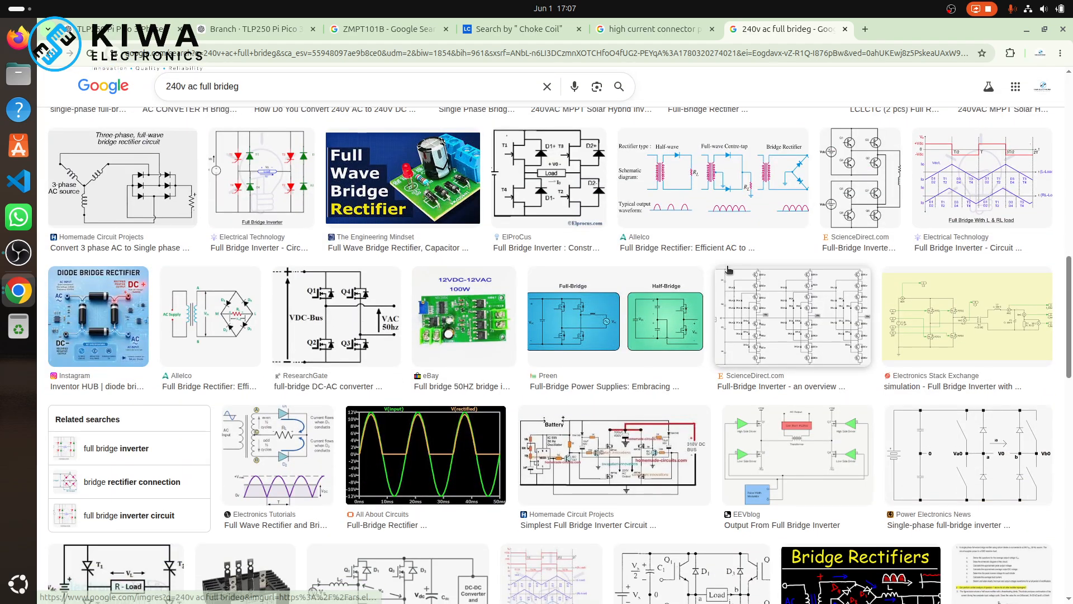
pyautogui.scroll(-14, 728, 270)
pyautogui.scroll(-8, 729, 270)
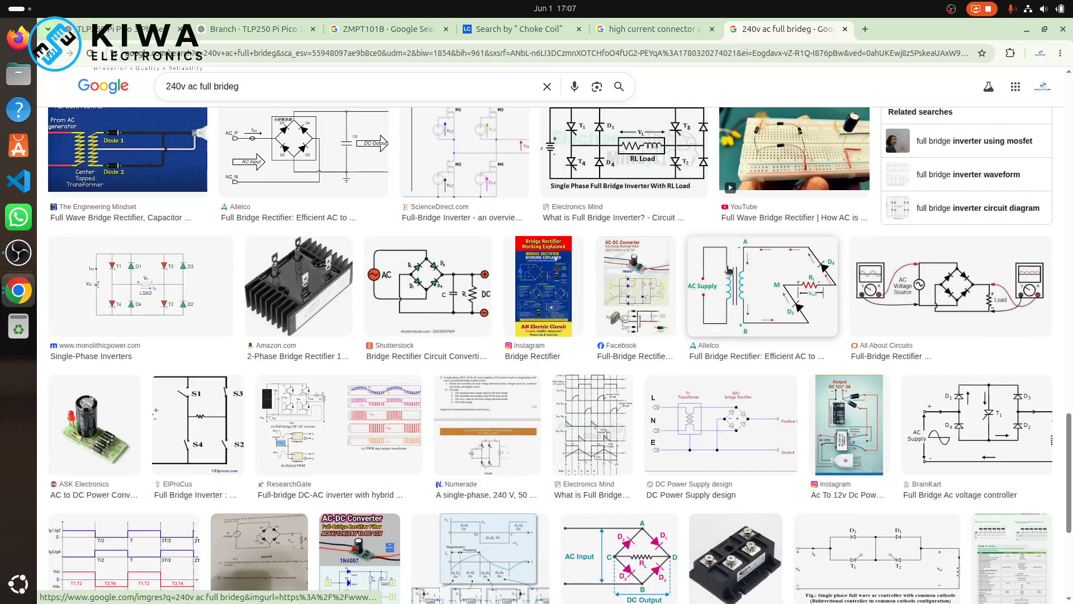
pyautogui.scroll(-20, 729, 271)
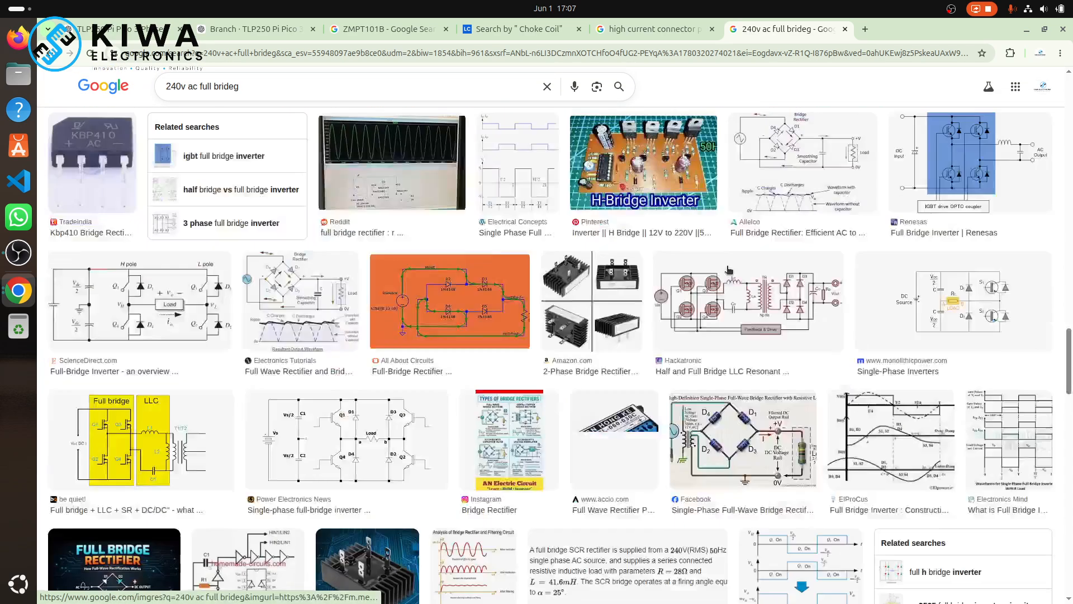
pyautogui.scroll(-15, 729, 271)
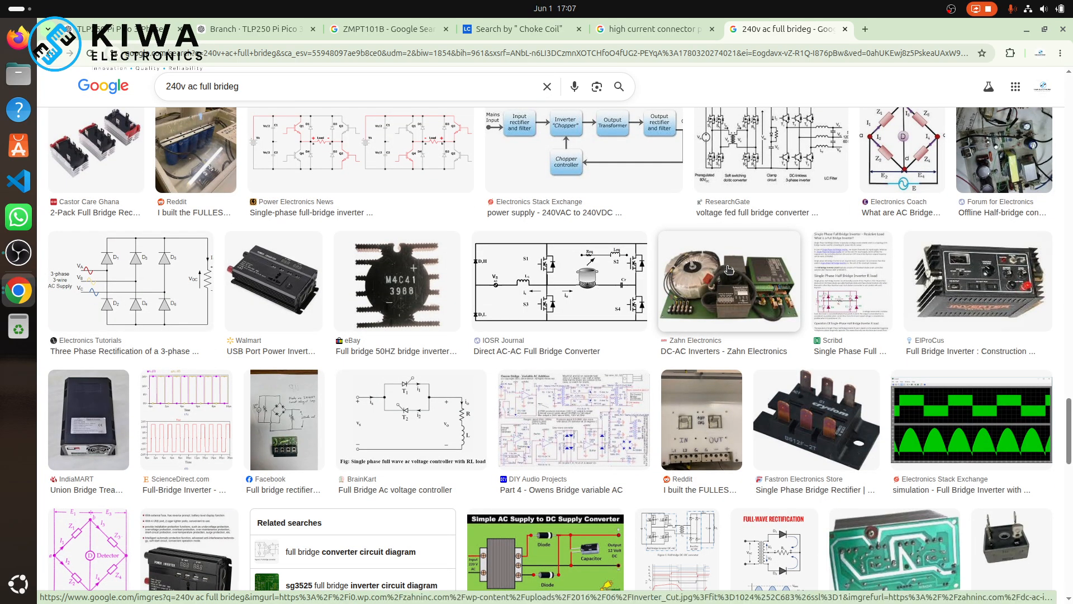
pyautogui.scroll(3, 729, 271)
pyautogui.scroll(-12, 729, 271)
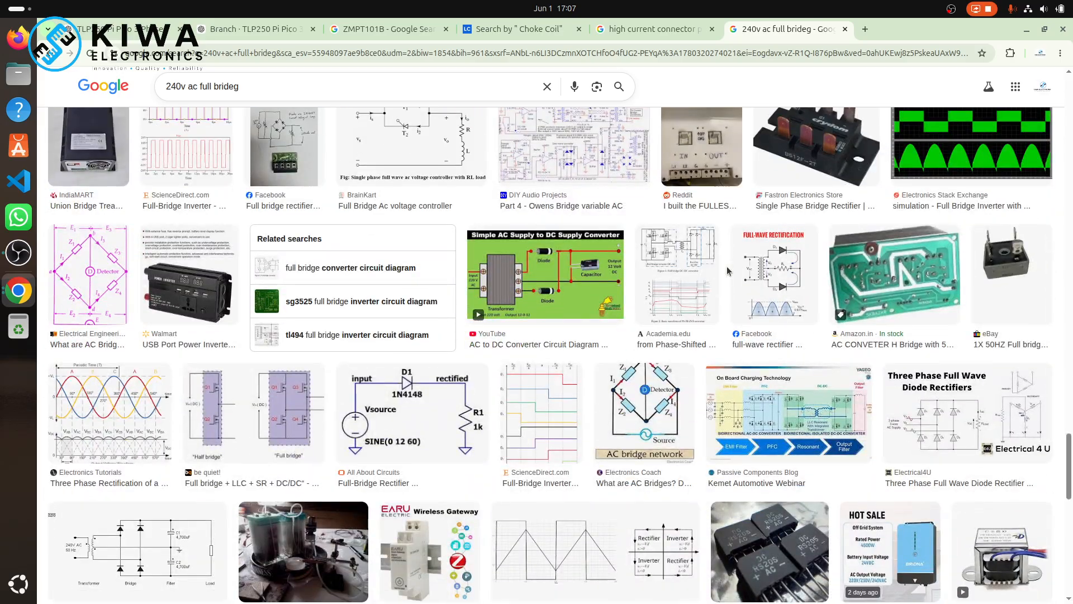
# - Replace "full" with "h" in the image search query and search for "240v ac h brideg"
pyautogui.click(211, 89)
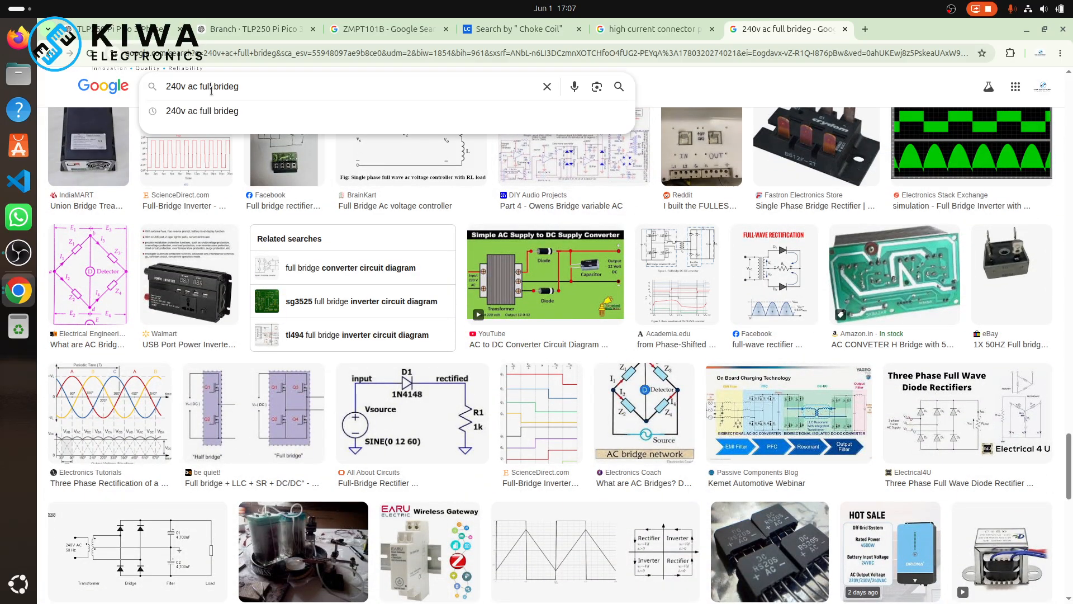
pyautogui.press('BackSpace')
pyautogui.press('BackSpace')
pyautogui.press('BackSpace')
pyautogui.write('h')
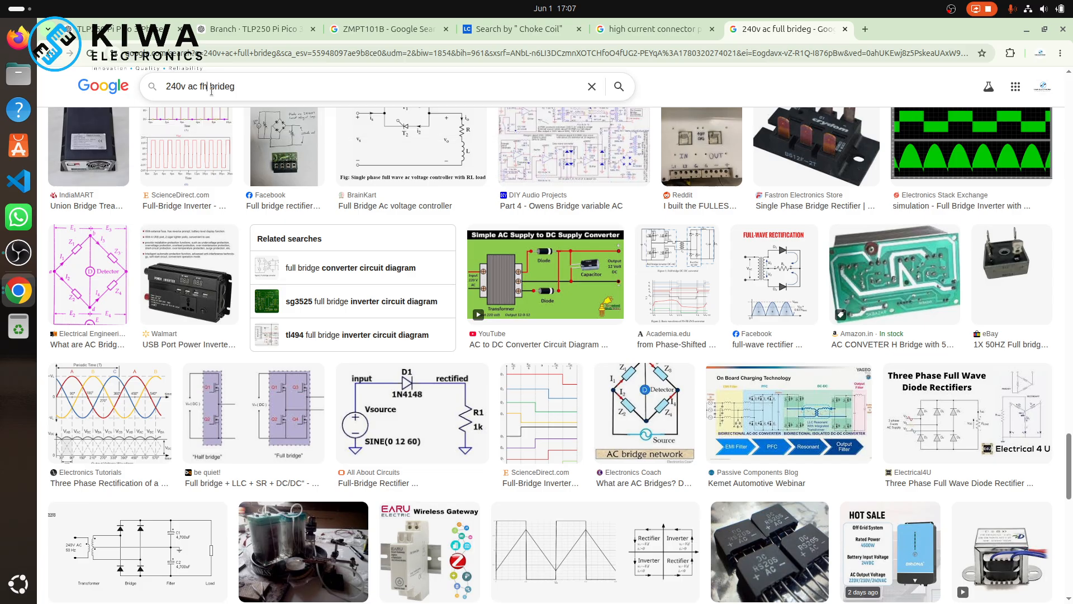
pyautogui.press('Return')
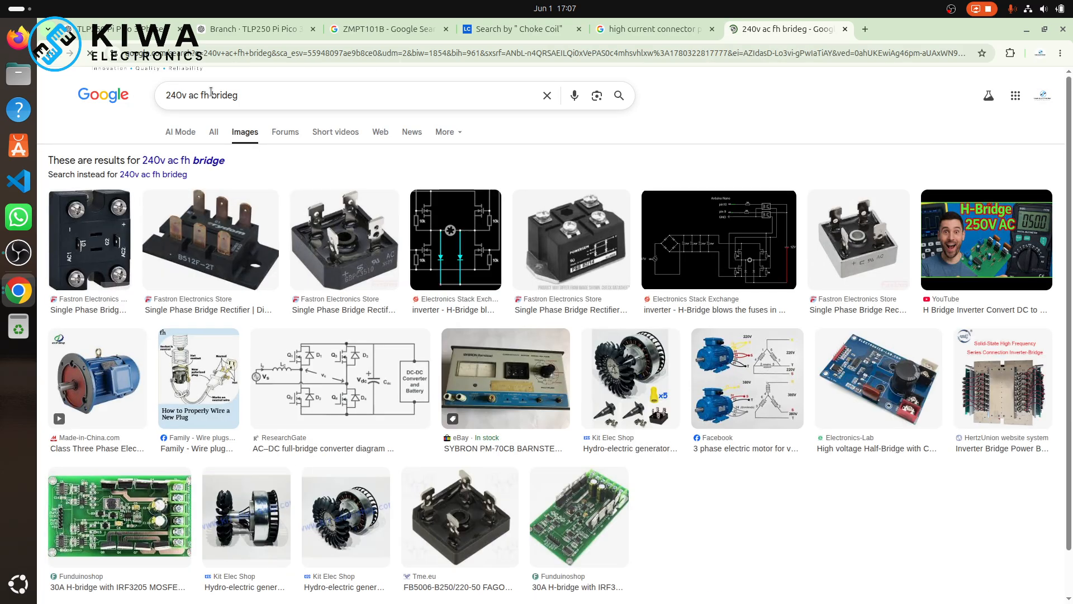
pyautogui.click(210, 92)
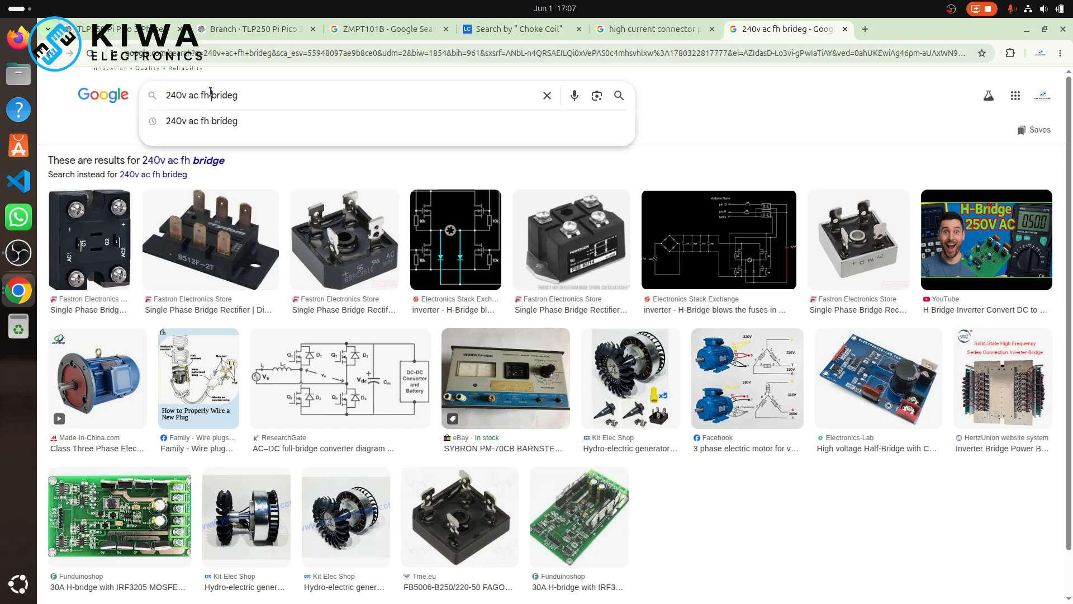
pyautogui.press('BackSpace')
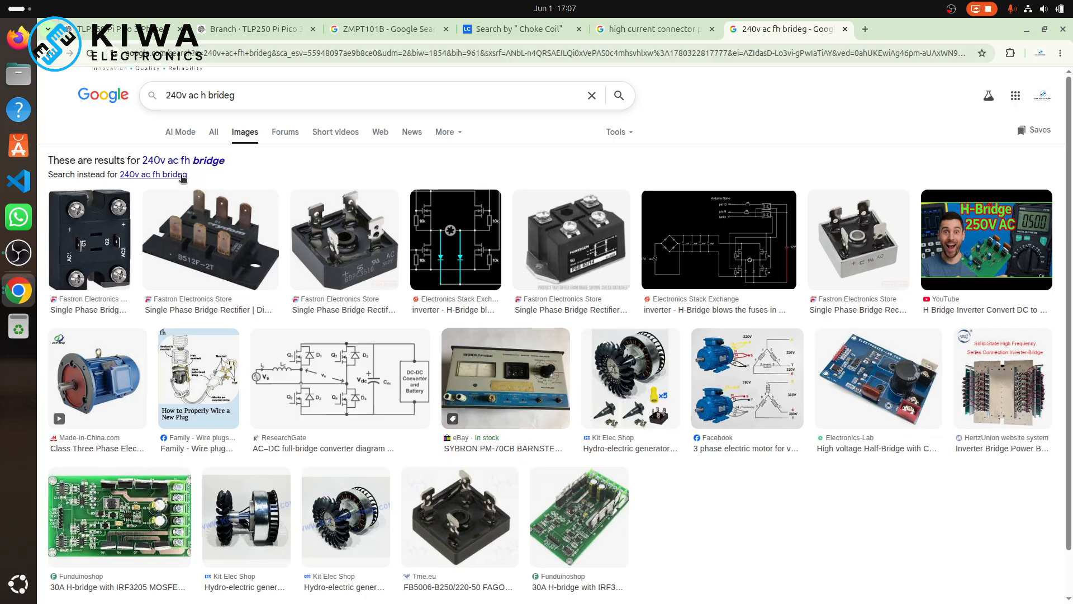
pyautogui.press('Return')
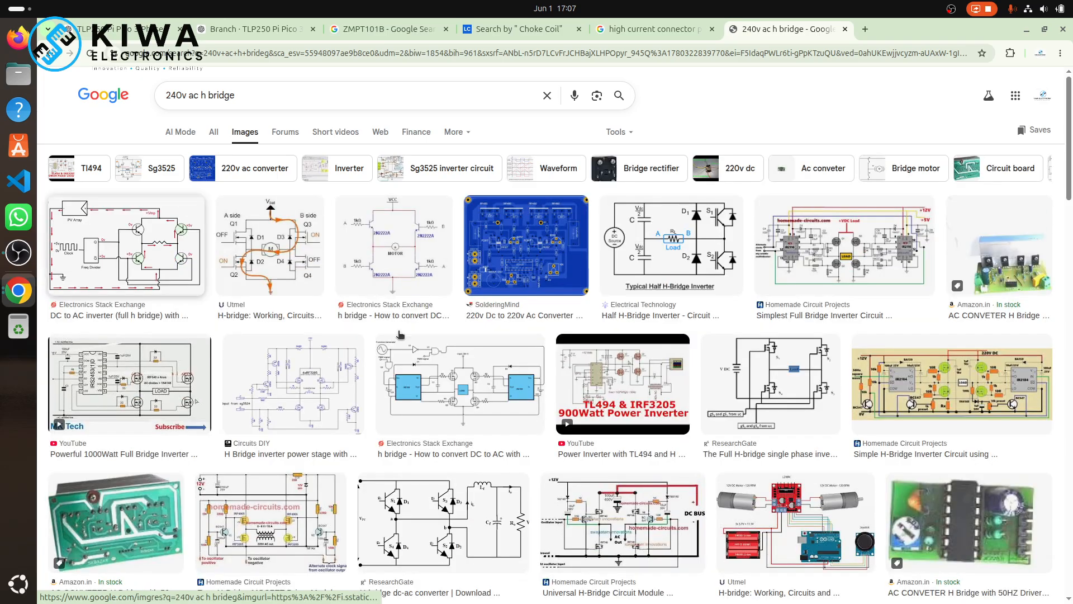
# - Browse the H-bridge image results for 240 V AC inverter schematics, driver circuits and board layouts
pyautogui.scroll(-5, 713, 430)
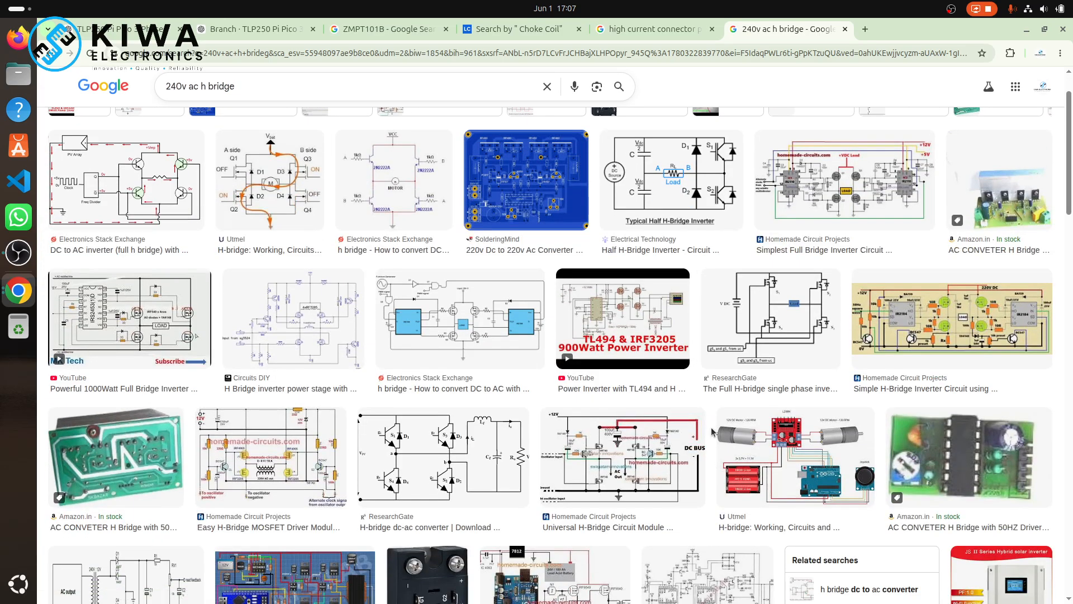
pyautogui.scroll(-10, 713, 430)
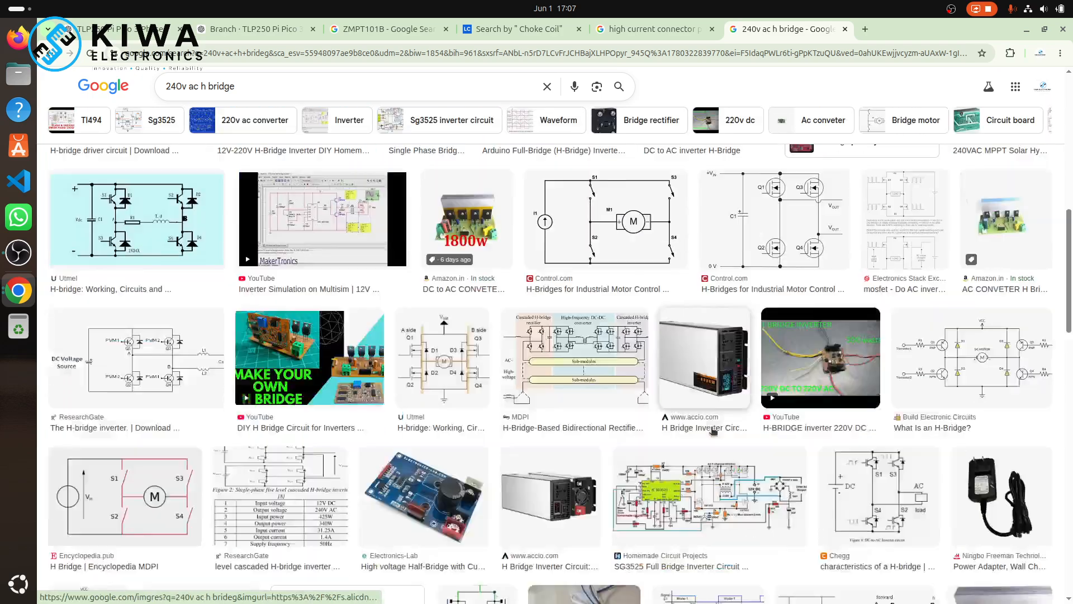
pyautogui.scroll(-9, 713, 430)
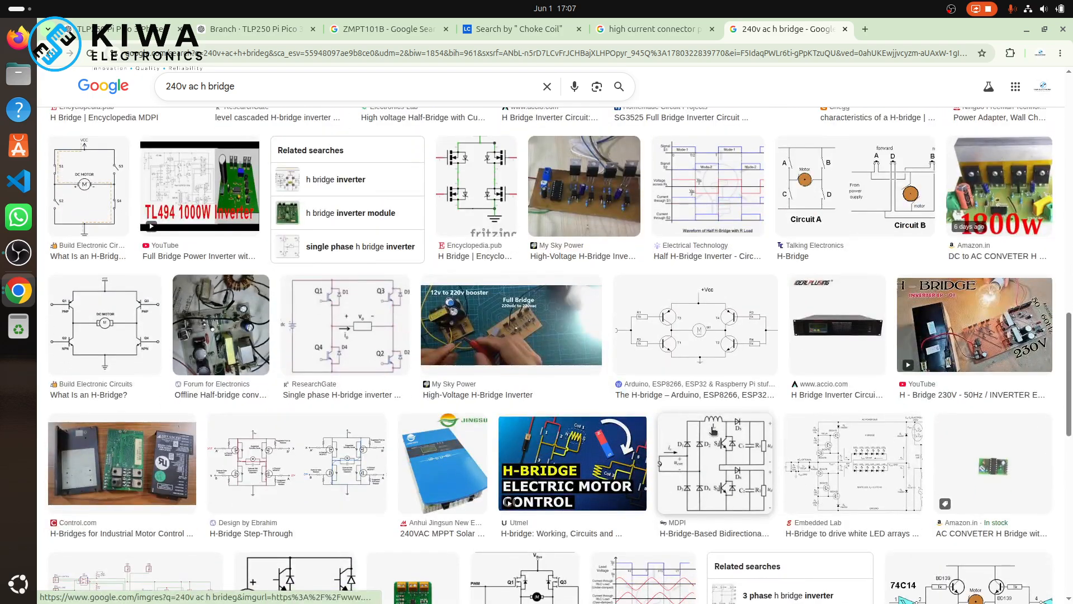
pyautogui.scroll(-8, 713, 431)
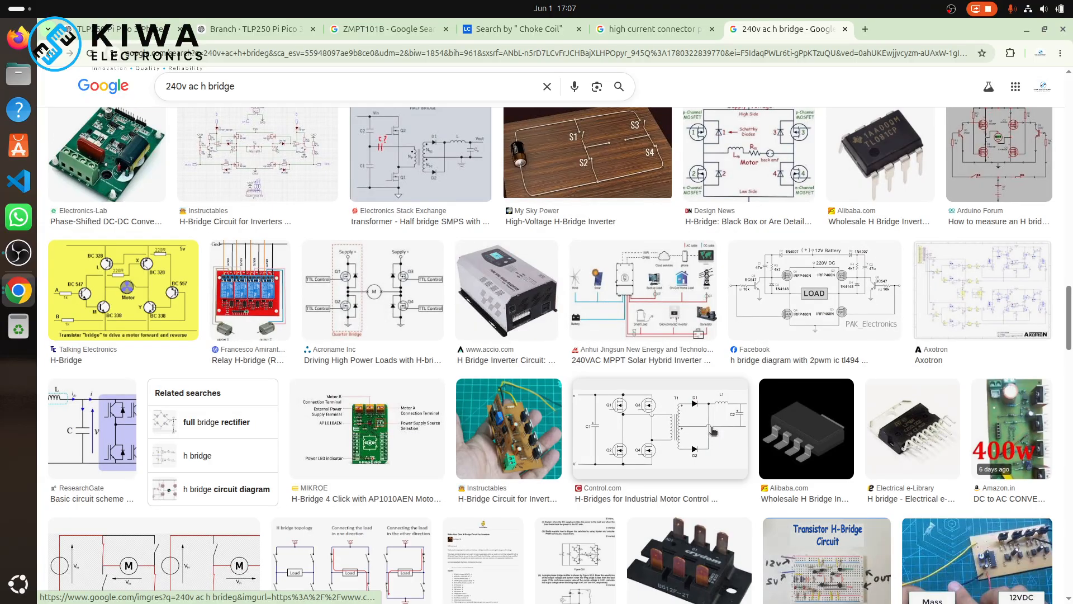
pyautogui.scroll(-4, 713, 431)
pyautogui.scroll(-14, 713, 426)
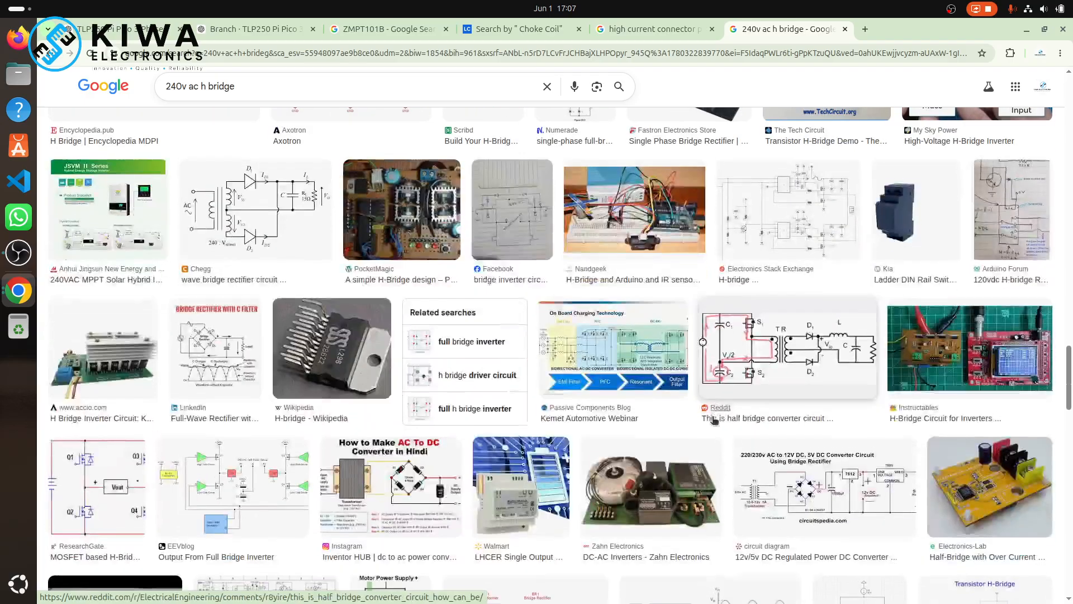
pyautogui.scroll(-6, 713, 421)
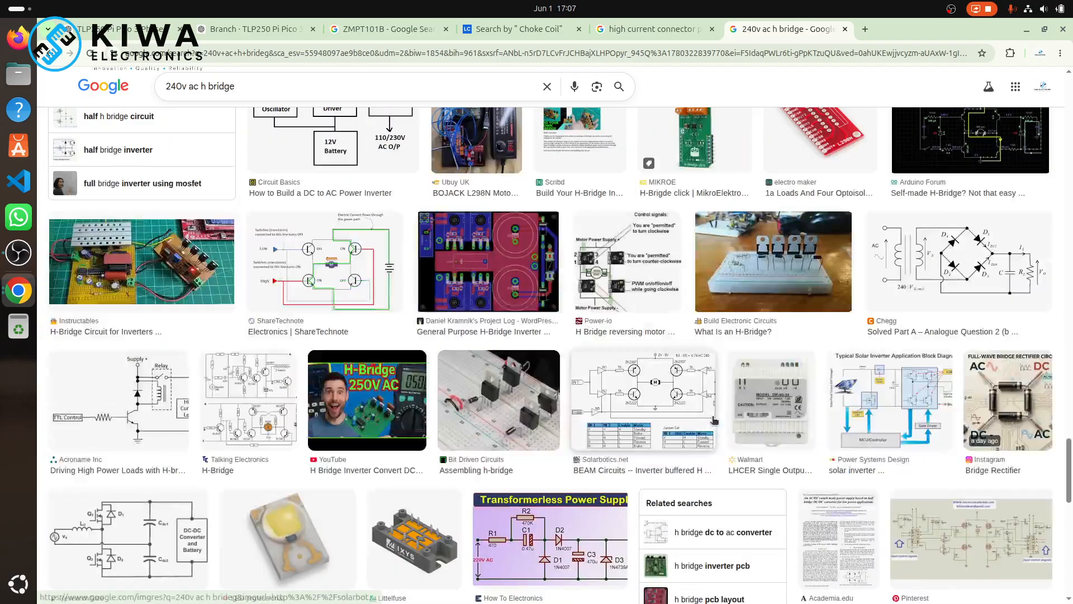
pyautogui.scroll(-8, 713, 421)
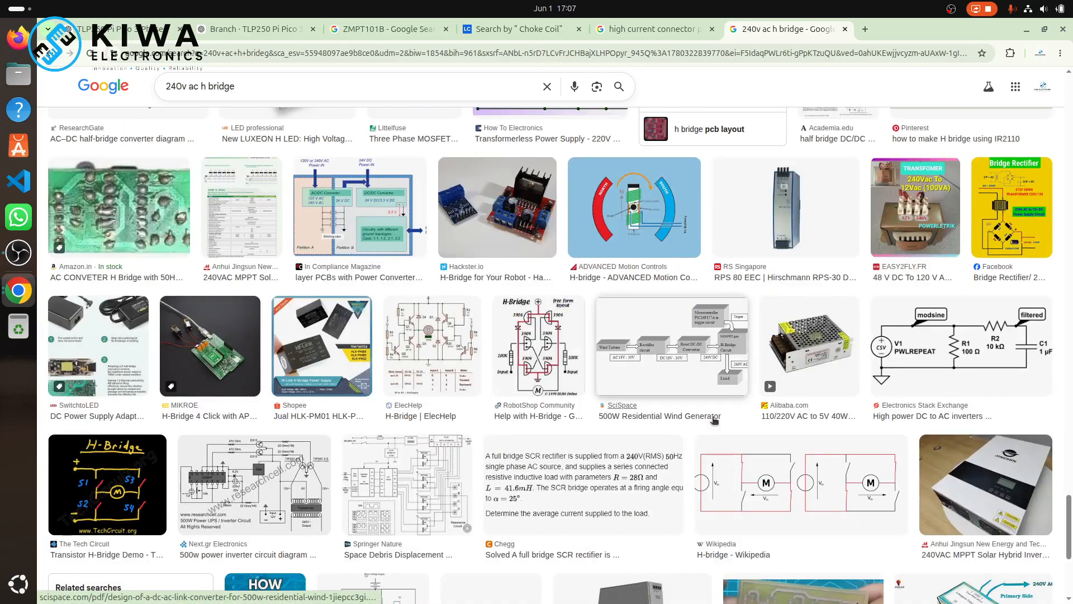
# - Search Google Images for "240v ac h bridge filter caps" and look through the resulting circuit images
pyautogui.scroll(-6, 714, 420)
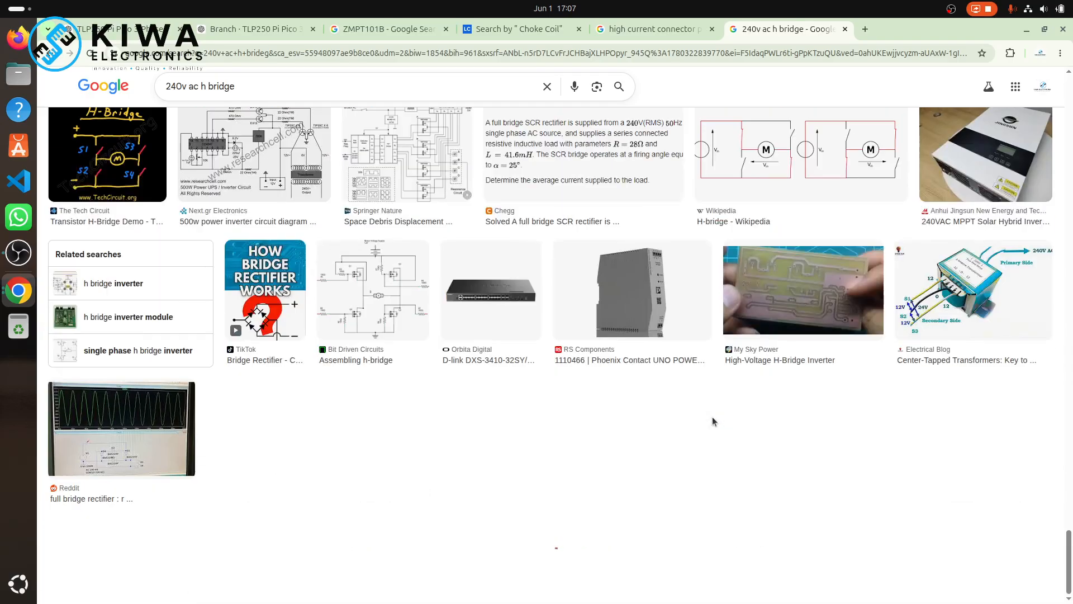
pyautogui.scroll(20, 712, 417)
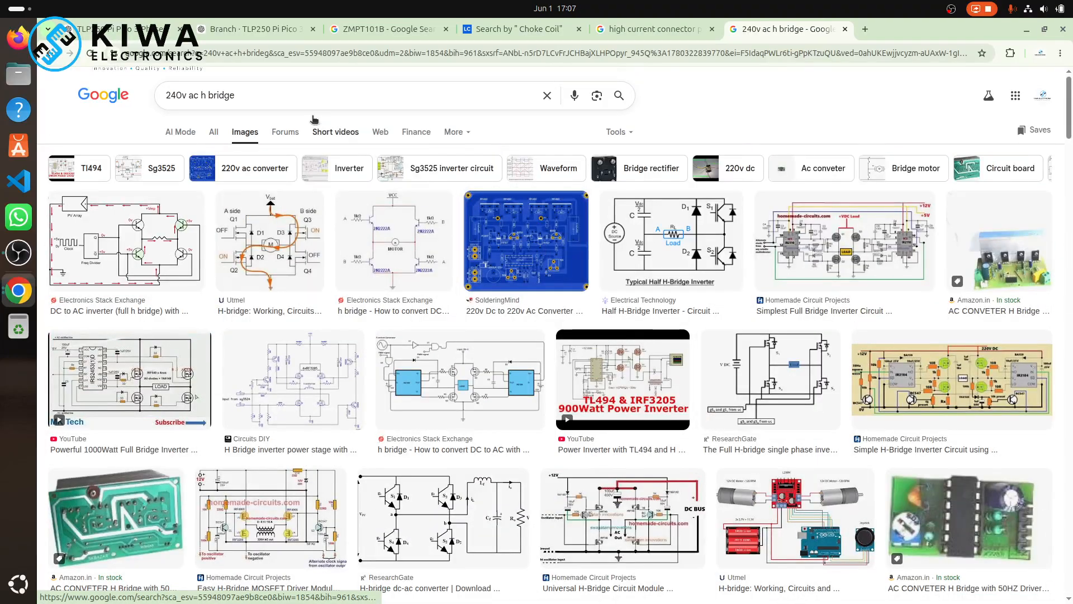
pyautogui.click(281, 91)
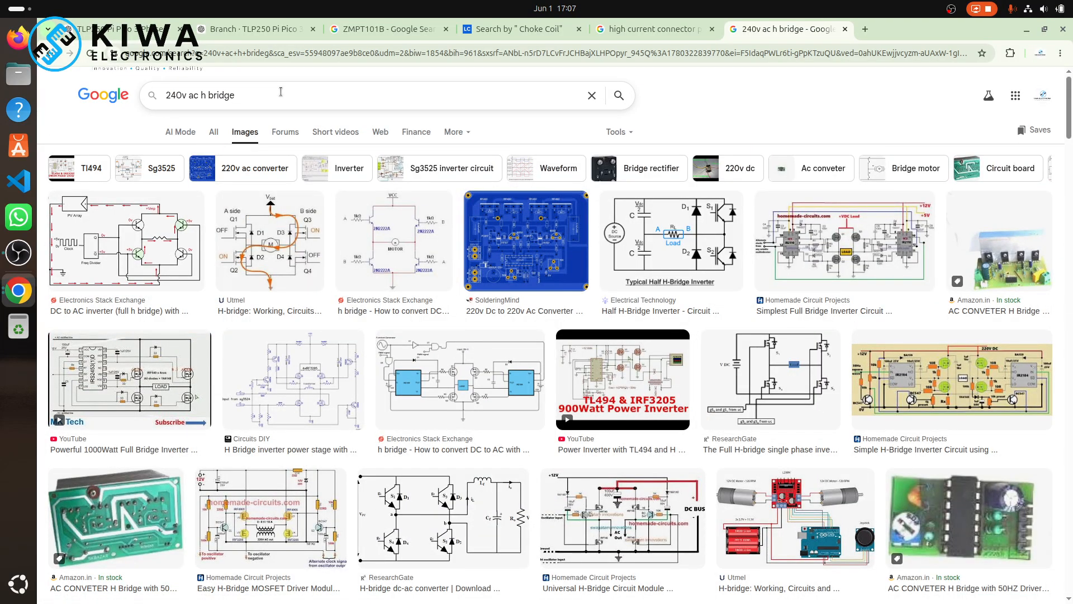
pyautogui.write('filter caps')
pyautogui.press('Return')
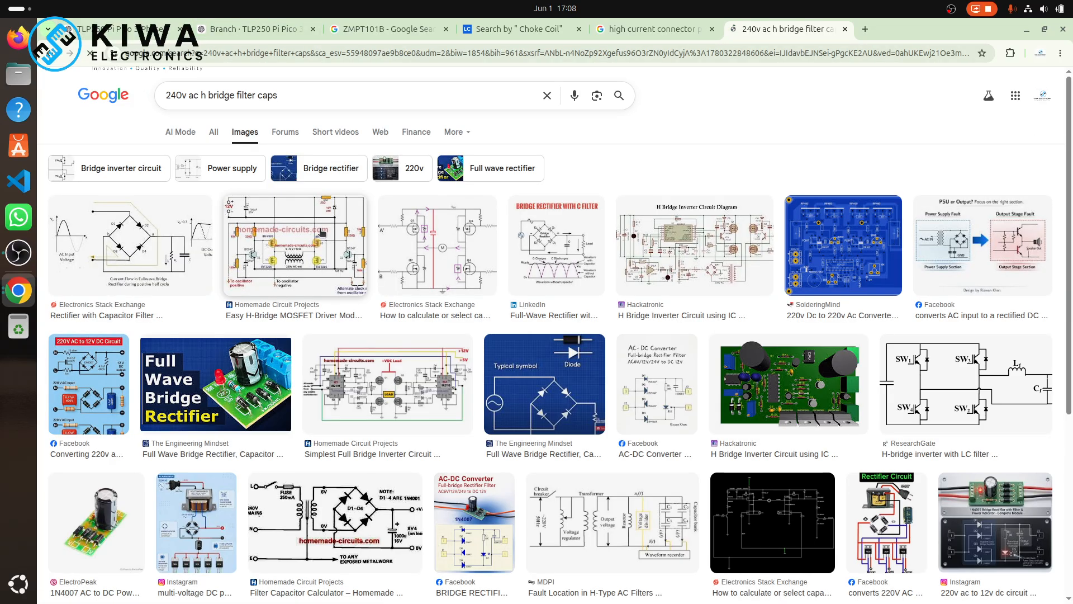
pyautogui.scroll(-7, 323, 233)
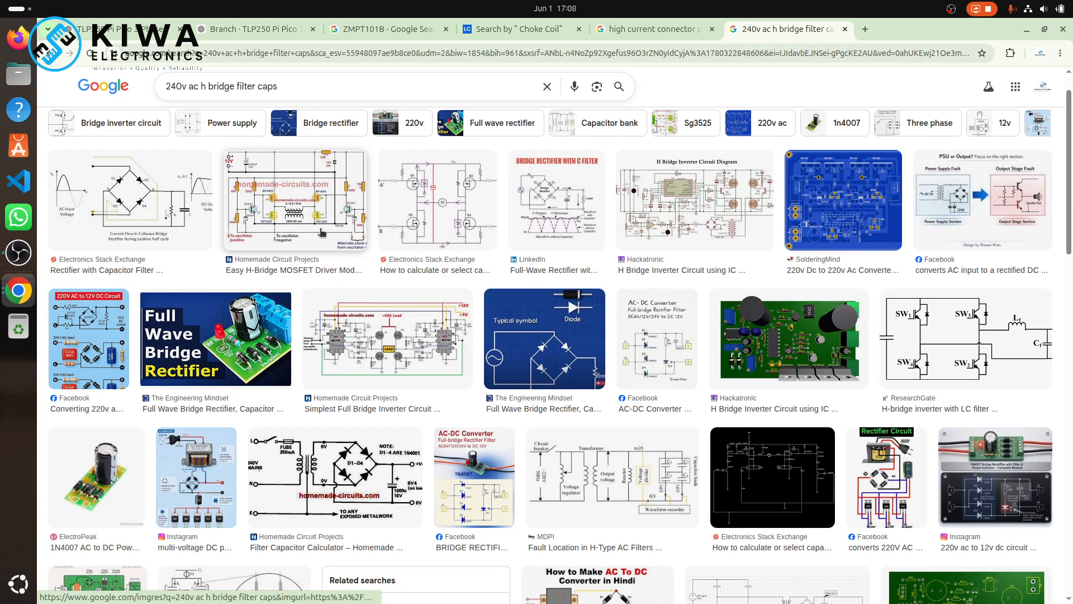
pyautogui.scroll(-10, 322, 233)
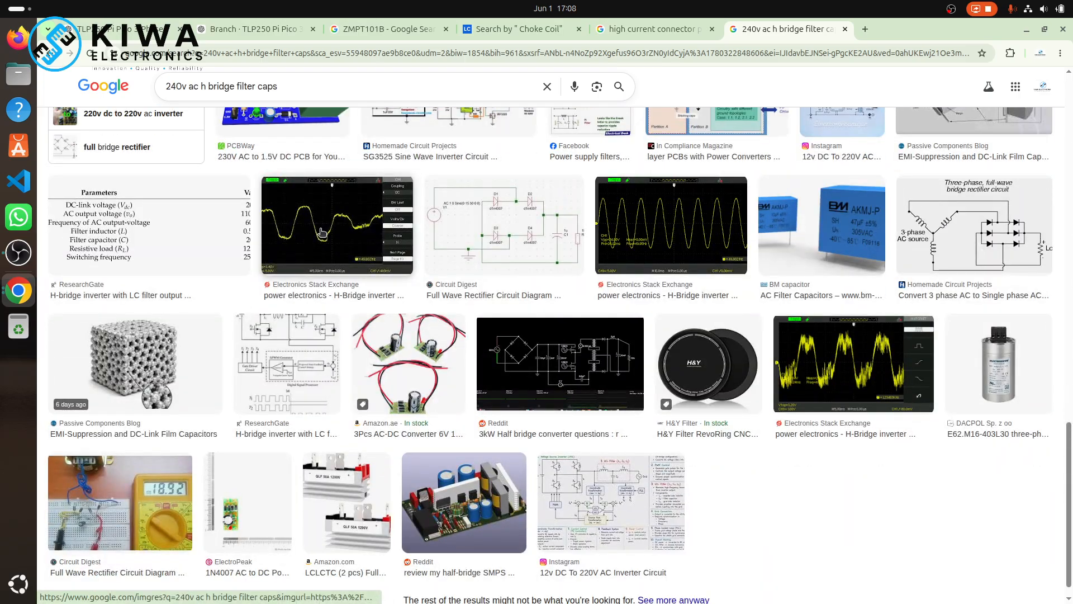
# - Change the image search to "240v ac h bridge inverter" and look through the resulting circuit images
pyautogui.click(304, 84)
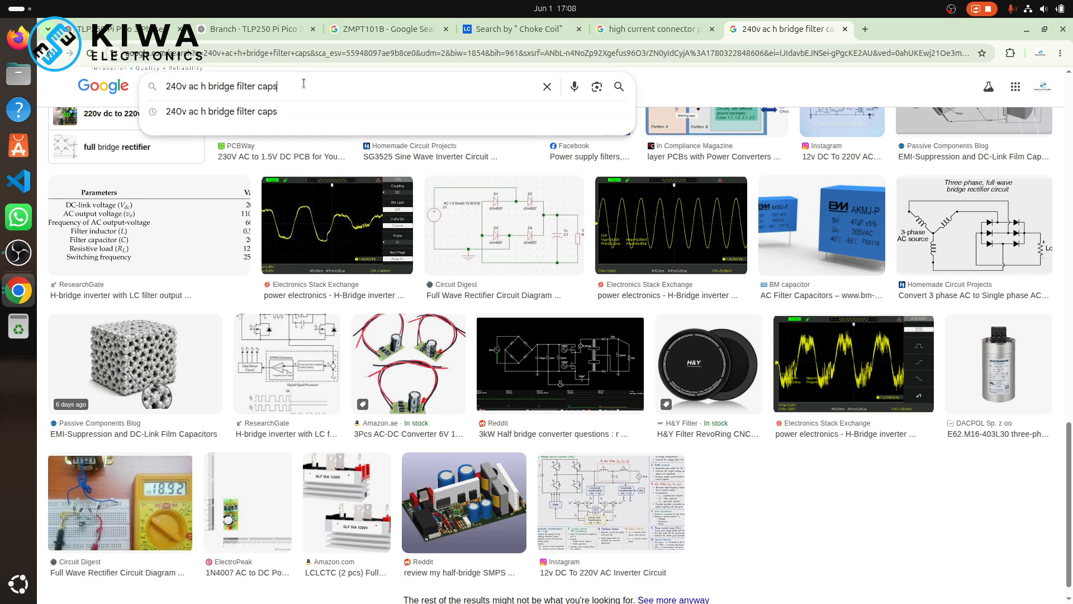
pyautogui.press('BackSpace')
pyautogui.press('BackSpace')
pyautogui.press('BackSpace')
pyautogui.press('BackSpace')
pyautogui.press('BackSpace')
pyautogui.write('inver')
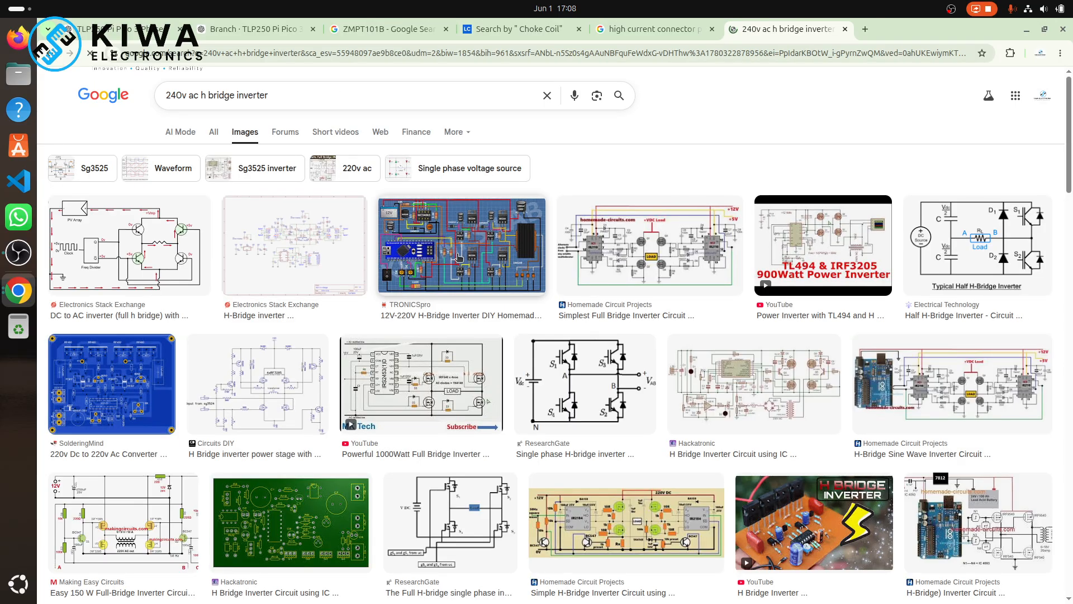
pyautogui.scroll(-4, 460, 257)
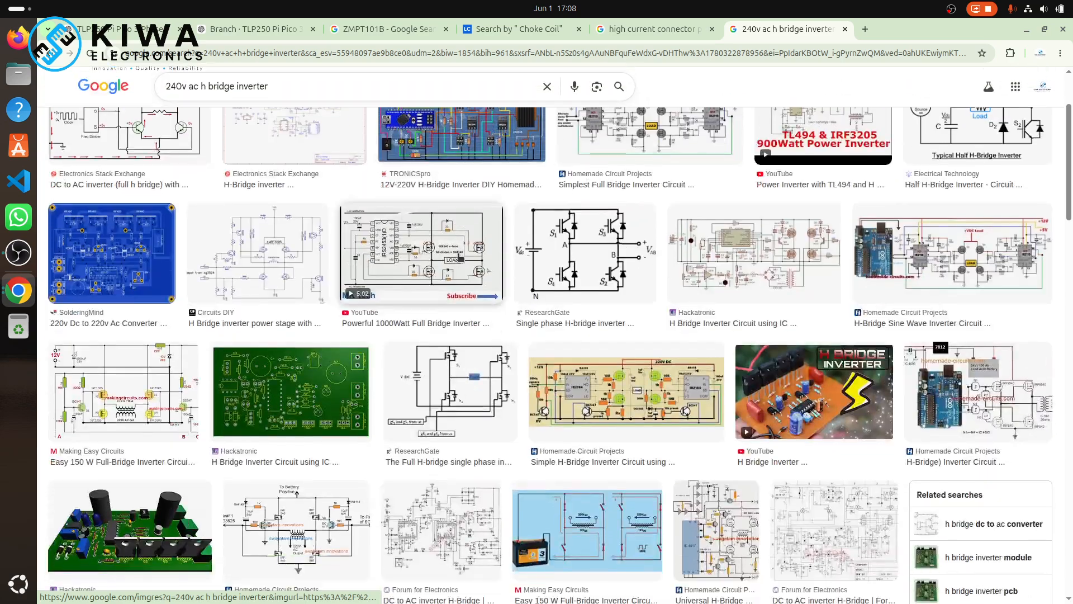
pyautogui.scroll(-13, 460, 258)
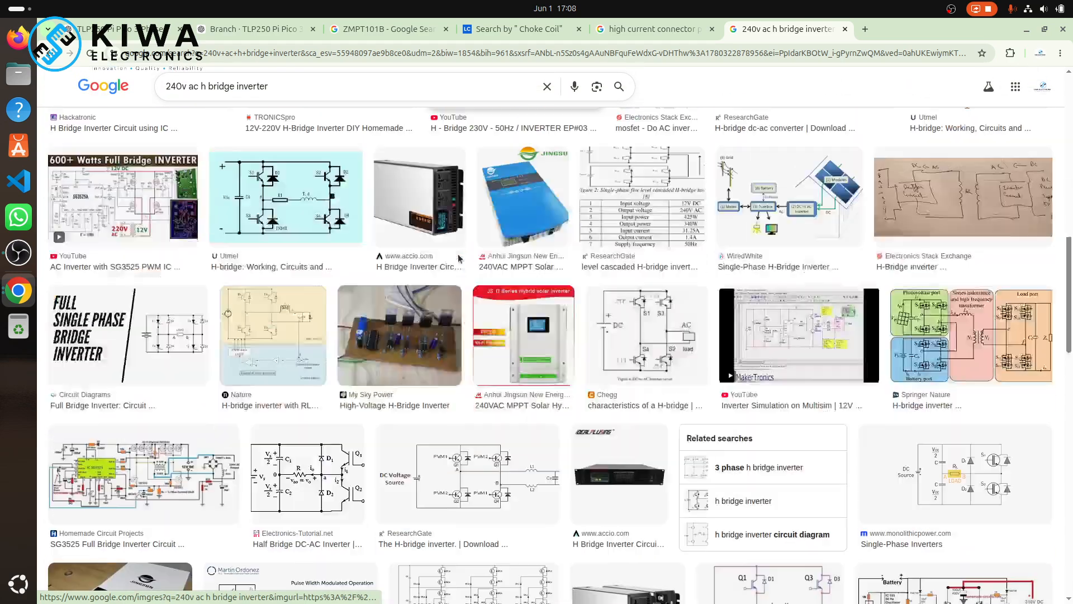
pyautogui.scroll(-5, 459, 257)
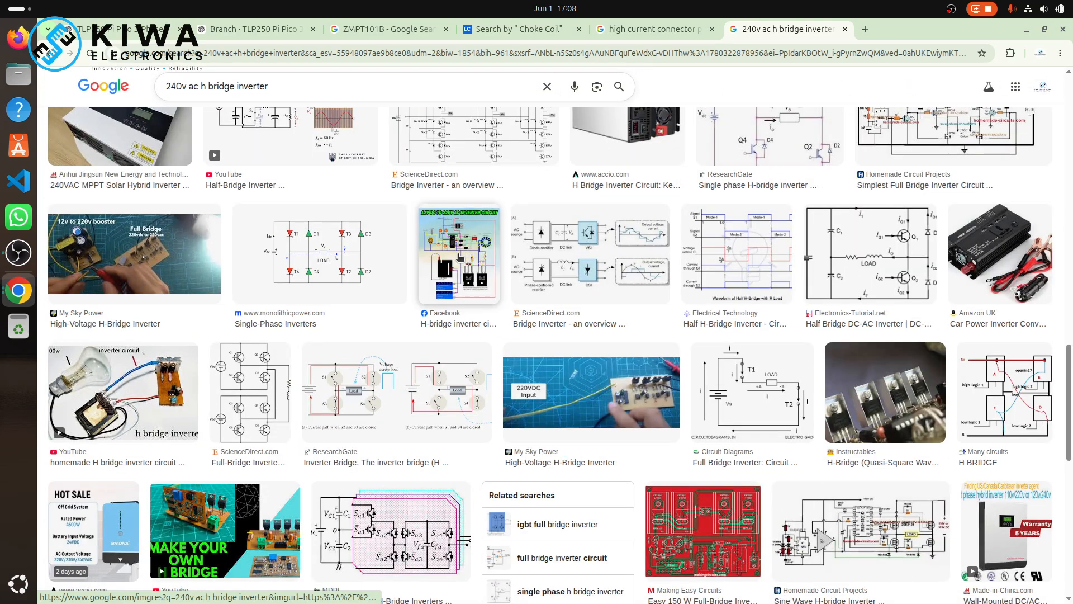
# - Search for "scribd" in the ZMPT101B browser tab and open the Scribd home page from the results
pyautogui.click(387, 31)
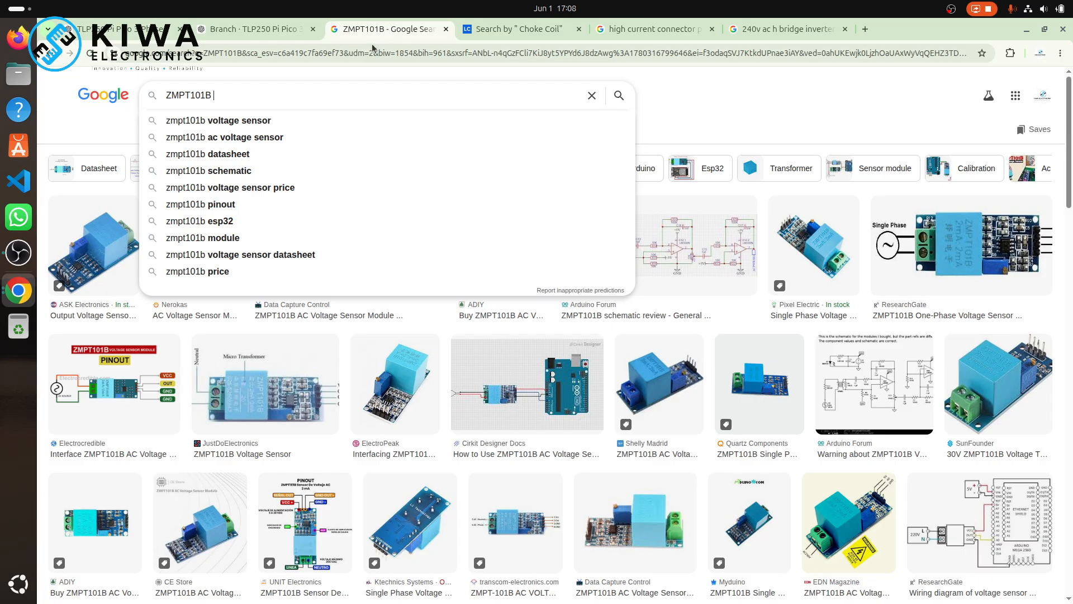
pyautogui.click(367, 51)
pyautogui.write('sc')
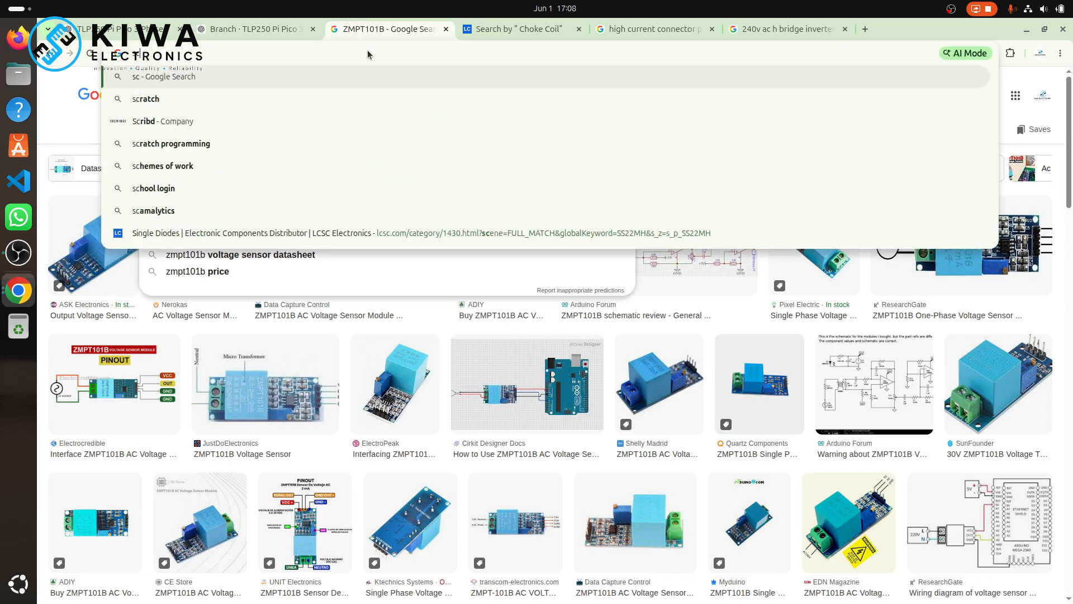
pyautogui.write('ribd')
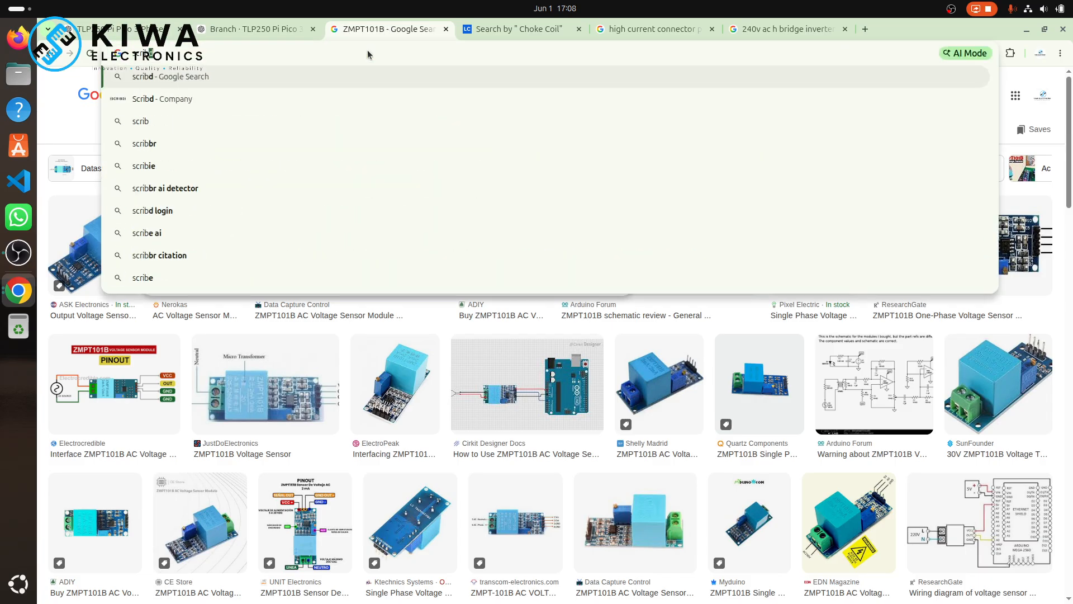
pyautogui.press('Return')
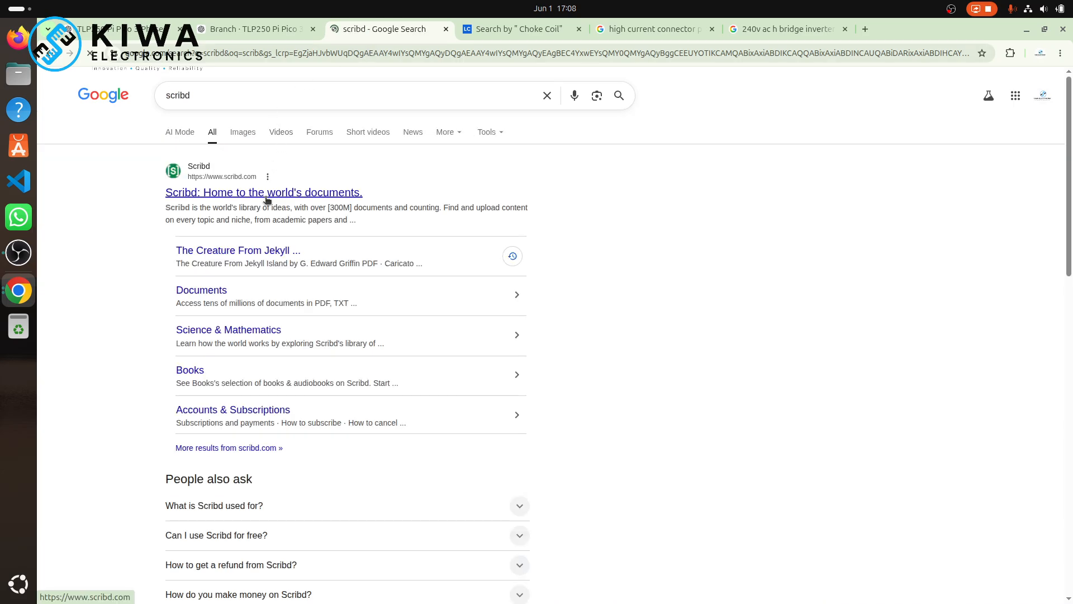
pyautogui.click(268, 193)
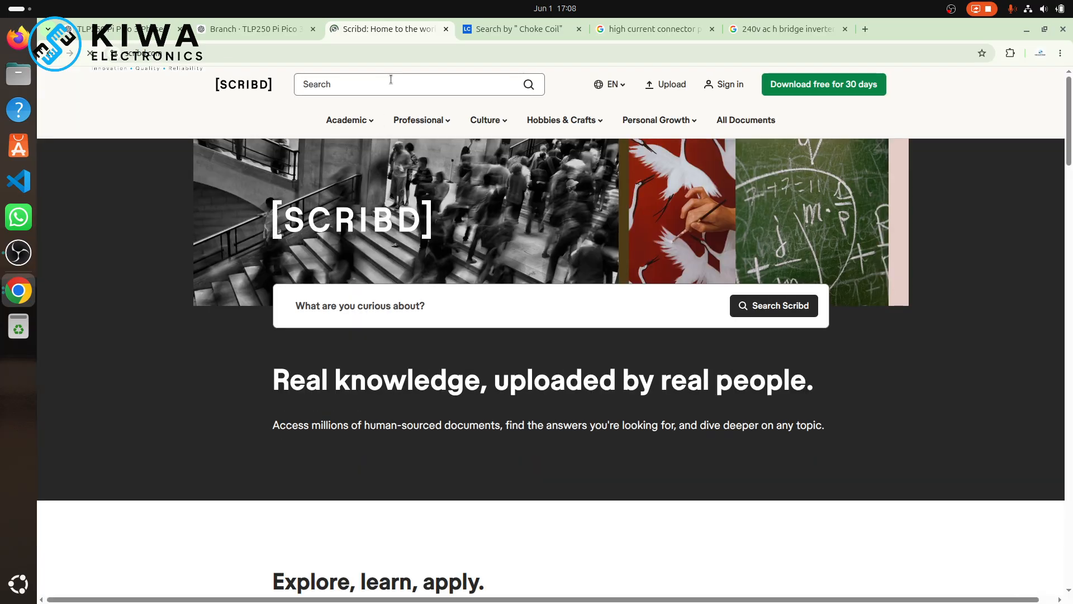
pyautogui.click(391, 79)
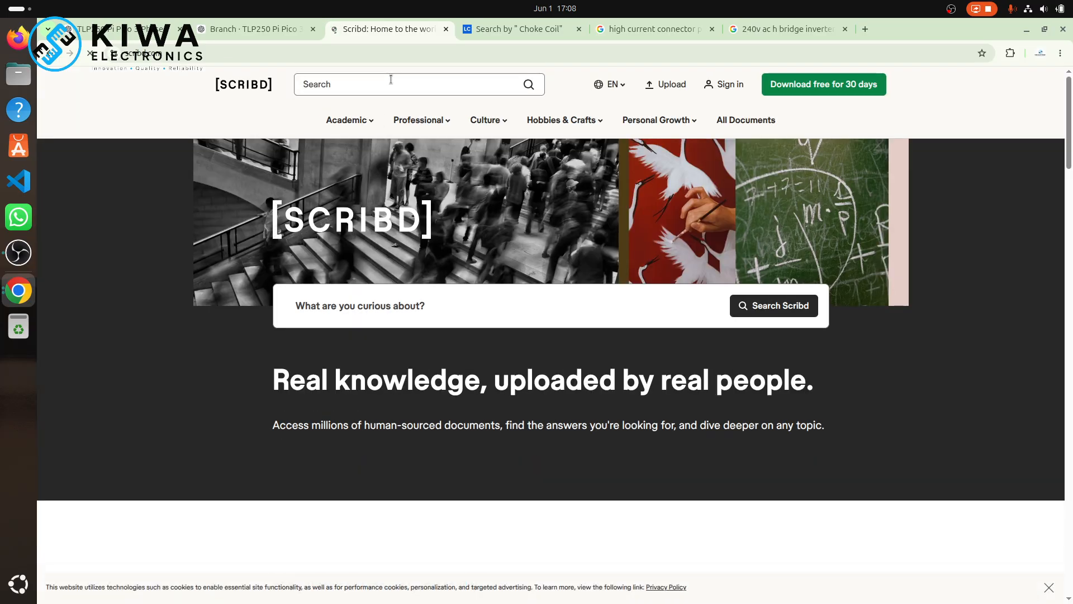
# - Replace the high current connector image search with a search for "inverter schematic"
pyautogui.click(650, 32)
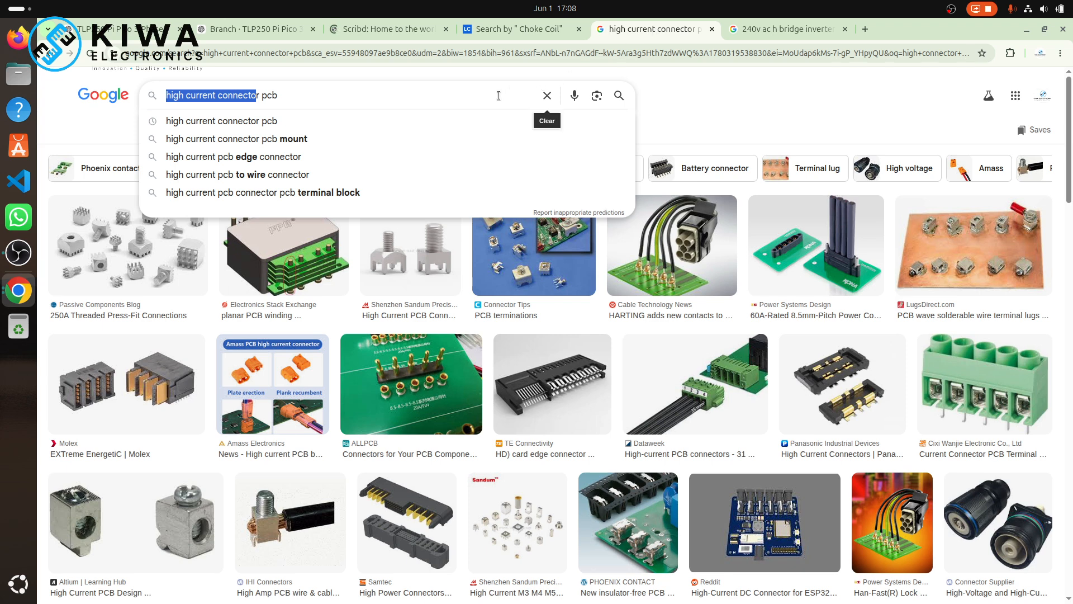
pyautogui.moveTo(486, 100); pyautogui.dragTo(486, 100)
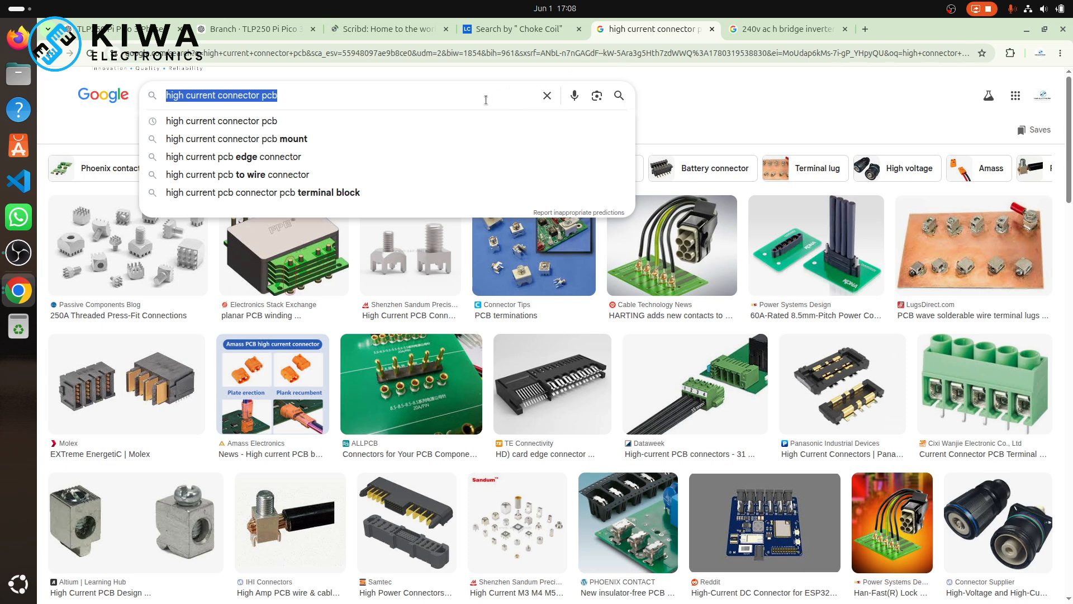
pyautogui.write('inve')
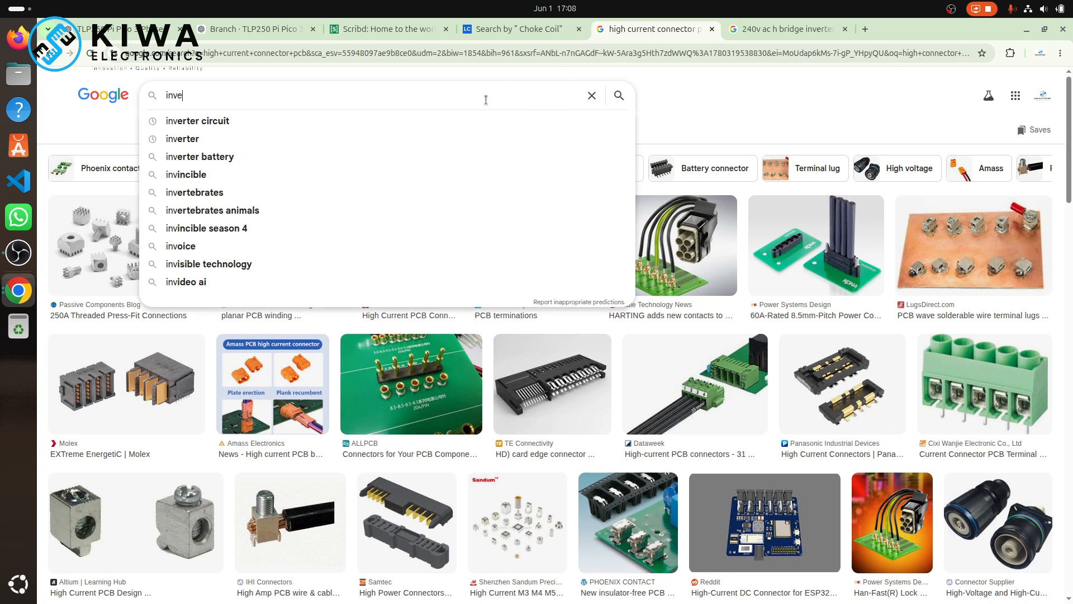
pyautogui.write('rter s')
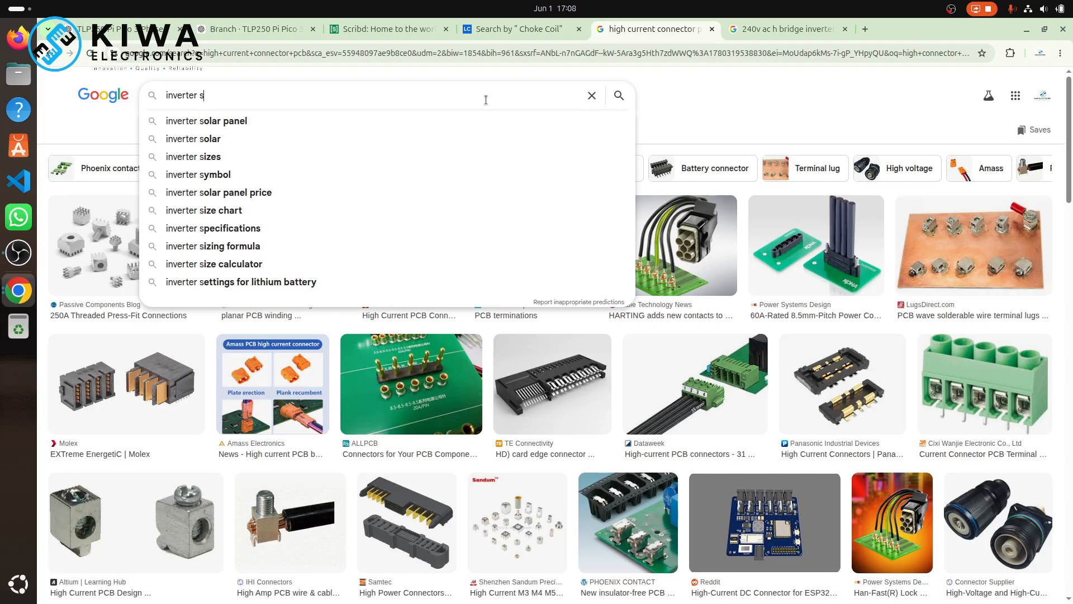
pyautogui.write('c')
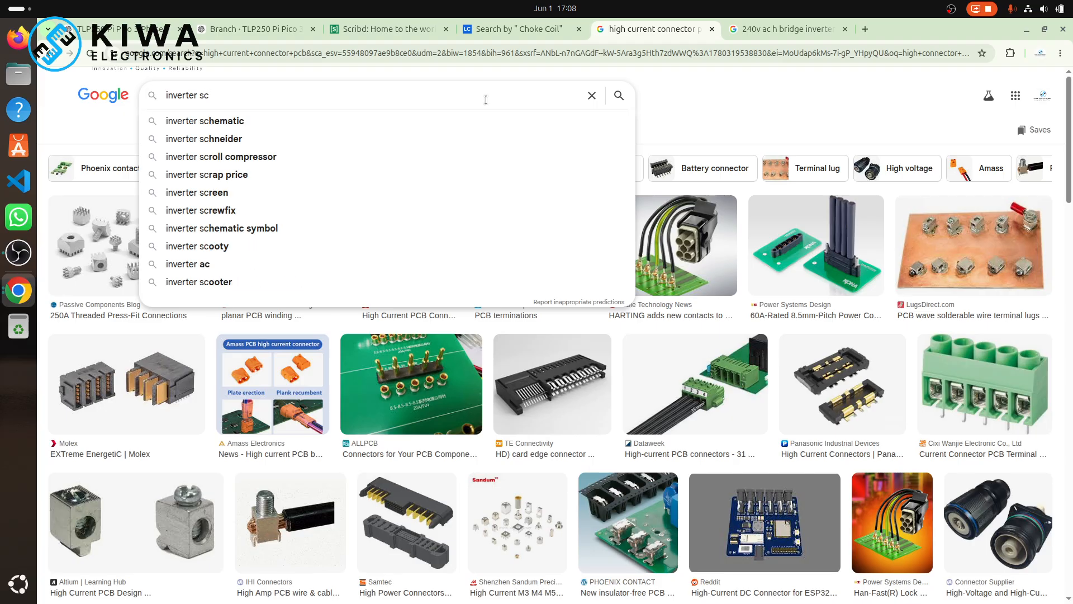
pyautogui.write('h')
pyautogui.click(314, 120)
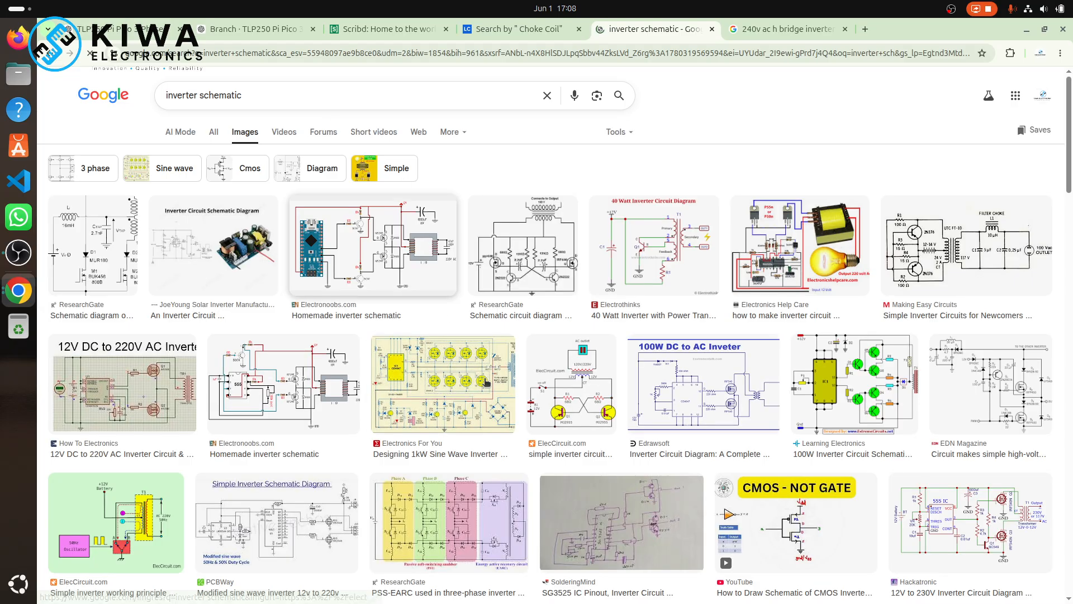
# - Browse the inverter schematic images and open the GoHz.com page "Homemade 2000w power inverter with circuit diagrams"
pyautogui.scroll(-10, 498, 404)
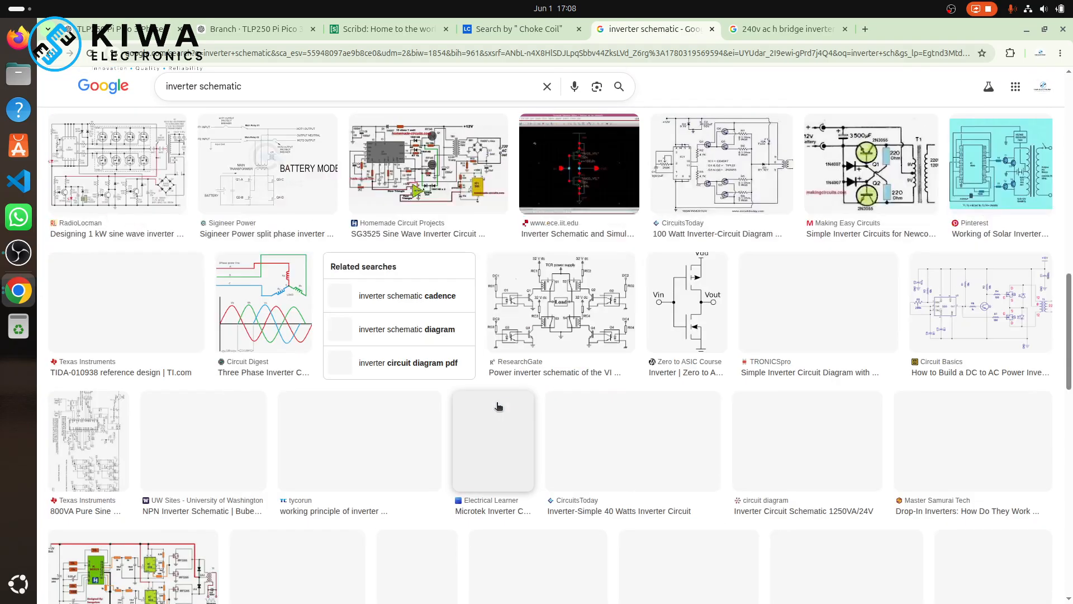
pyautogui.scroll(-20, 498, 405)
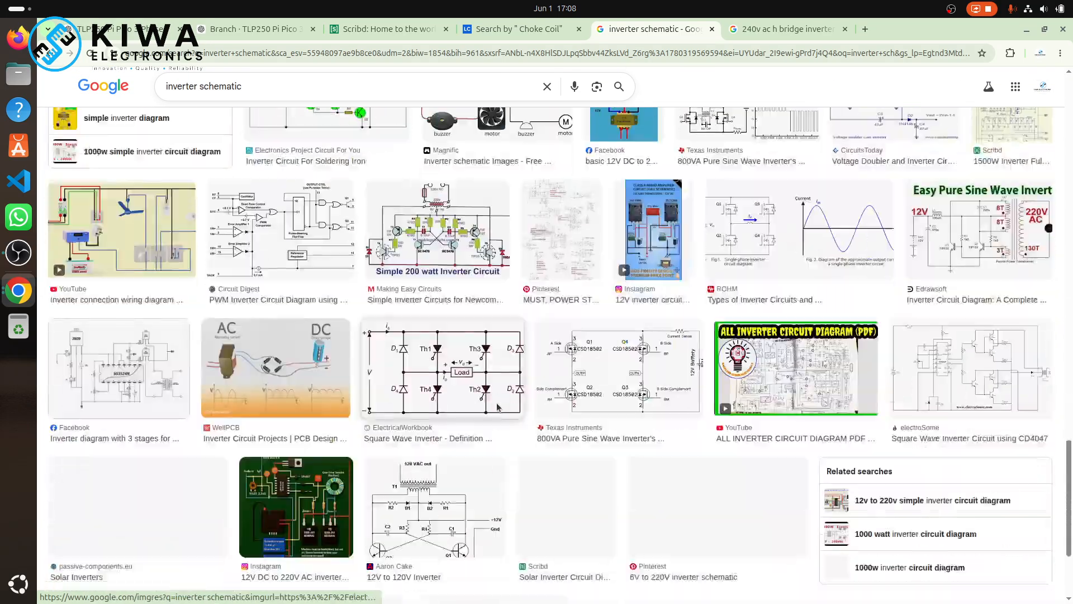
pyautogui.scroll(2, 498, 406)
pyautogui.scroll(-10, 498, 406)
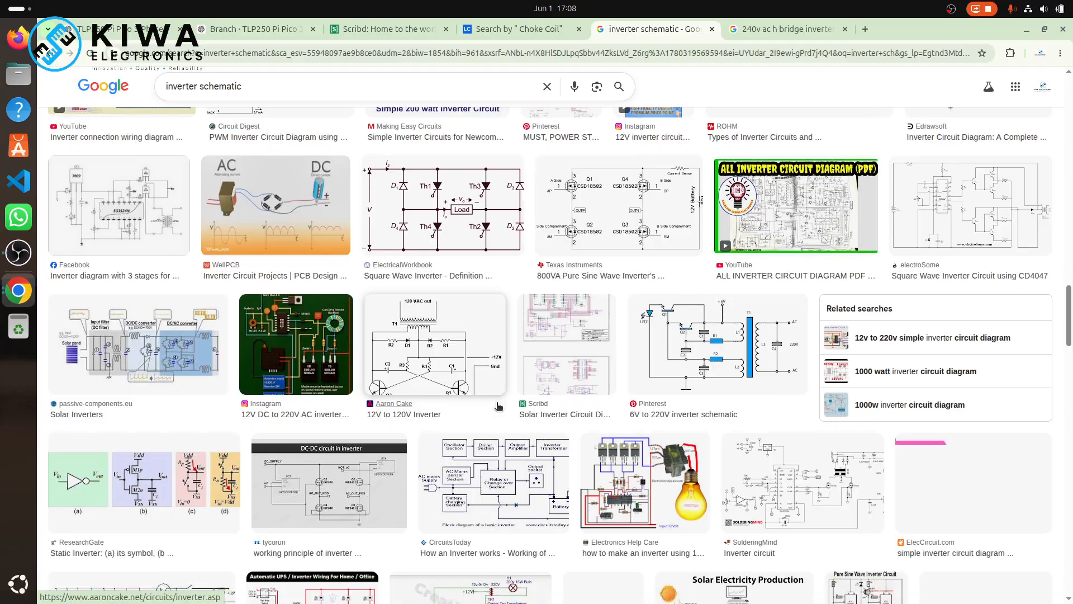
pyautogui.scroll(5, 498, 405)
pyautogui.scroll(-9, 498, 407)
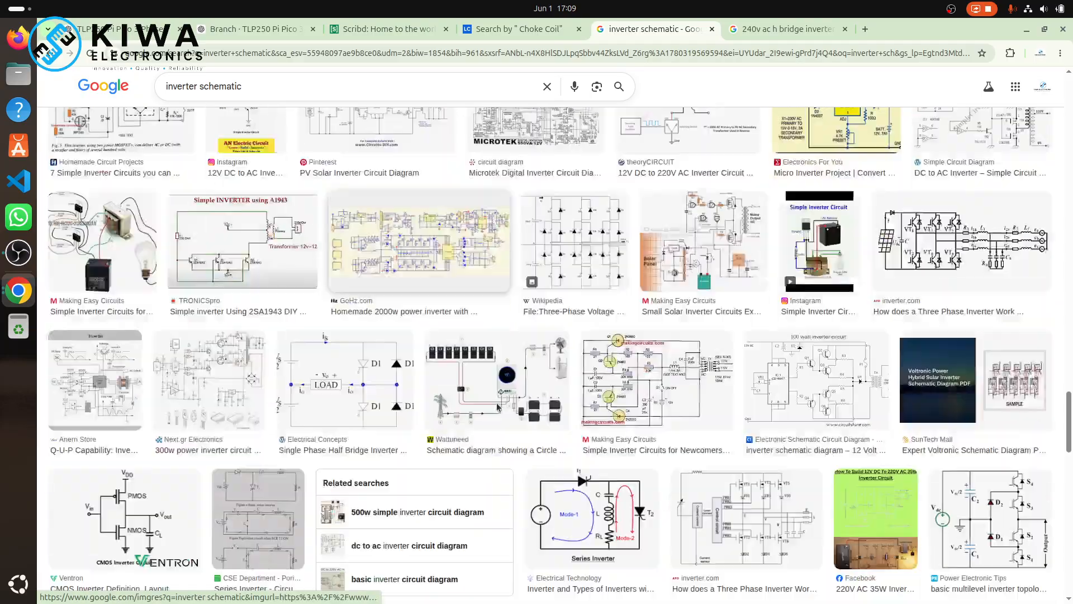
pyautogui.scroll(-10, 498, 407)
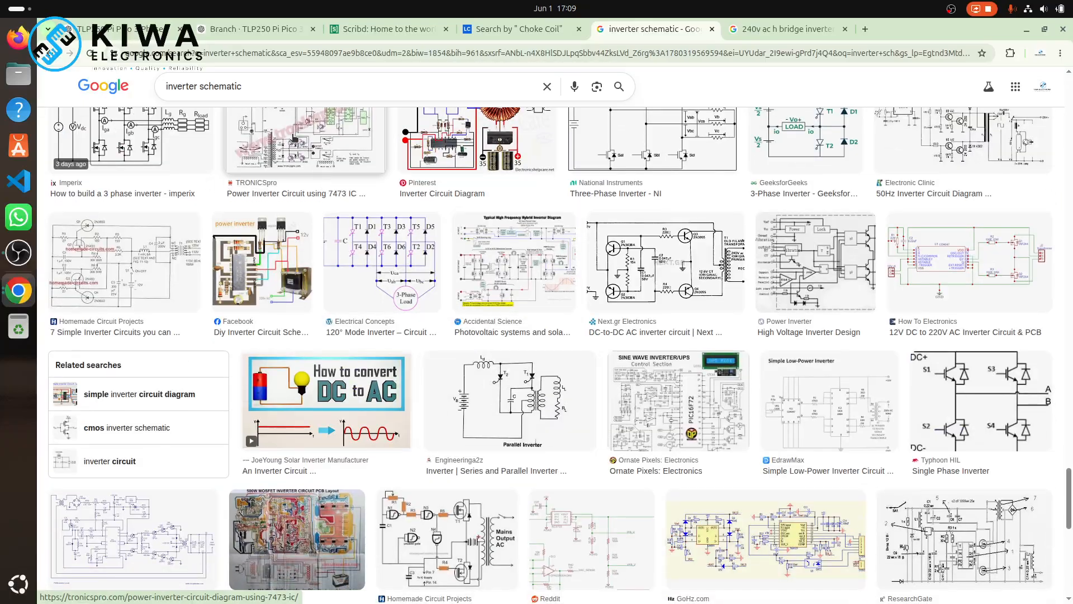
pyautogui.click(268, 87)
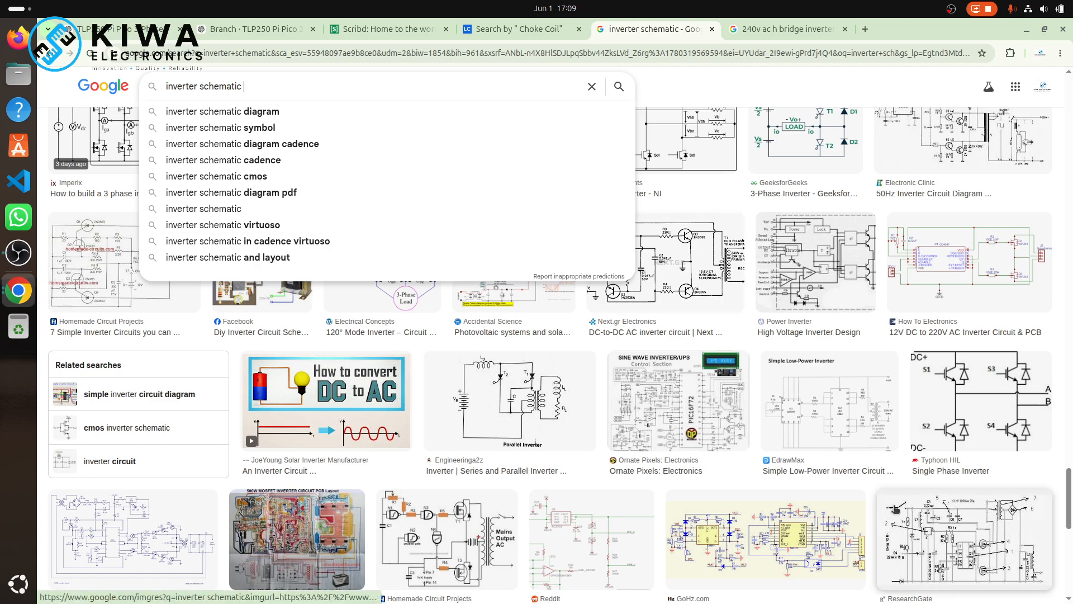
pyautogui.click(783, 537)
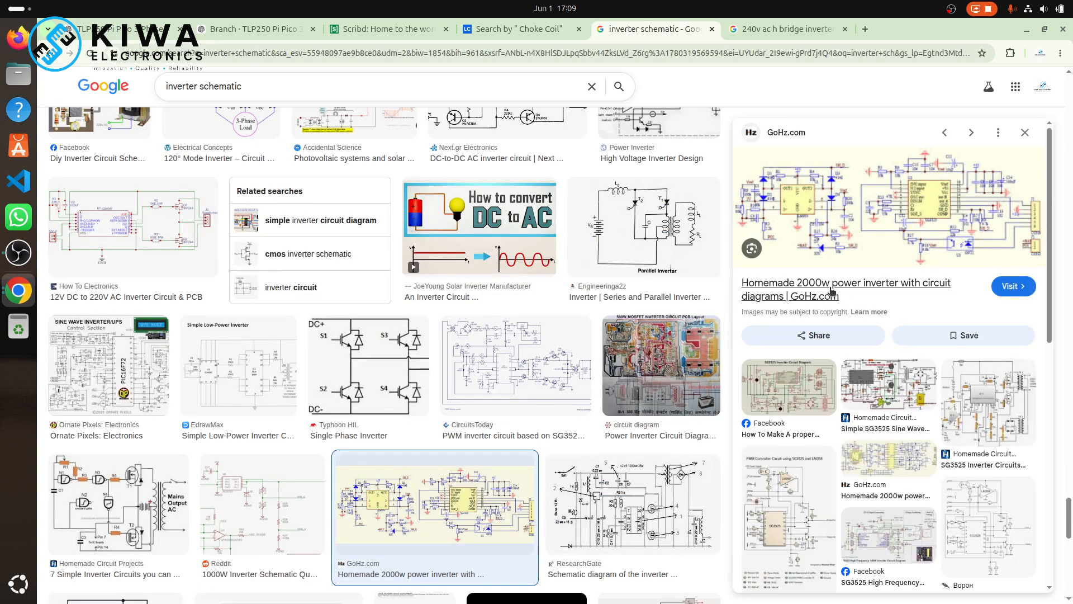
pyautogui.click(831, 292)
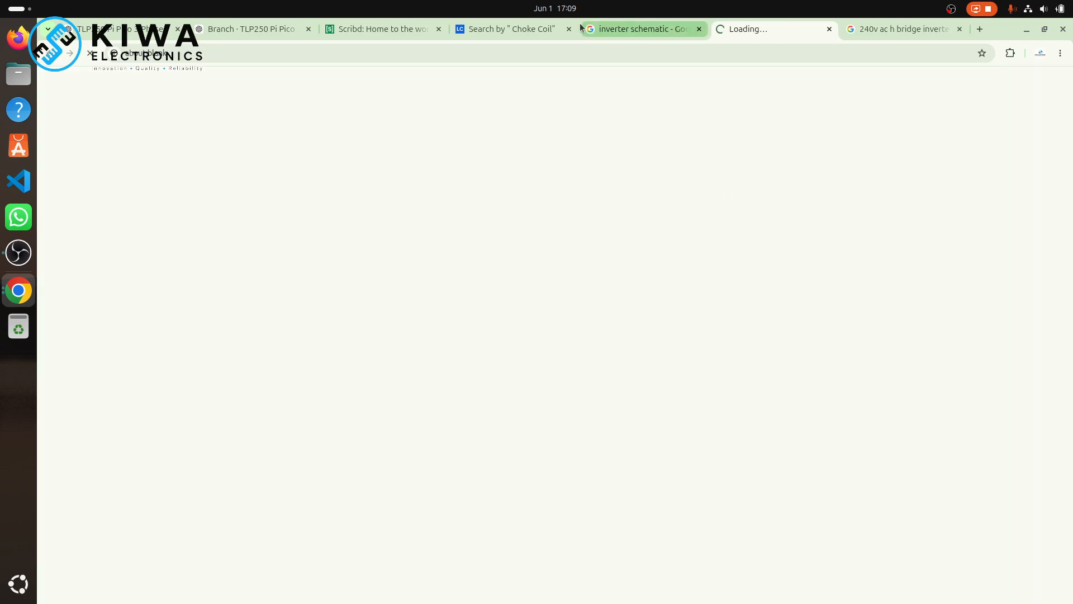
# - Search Scribd for inverter schematics using the suggested query "solar inverter schematic"
pyautogui.click(416, 33)
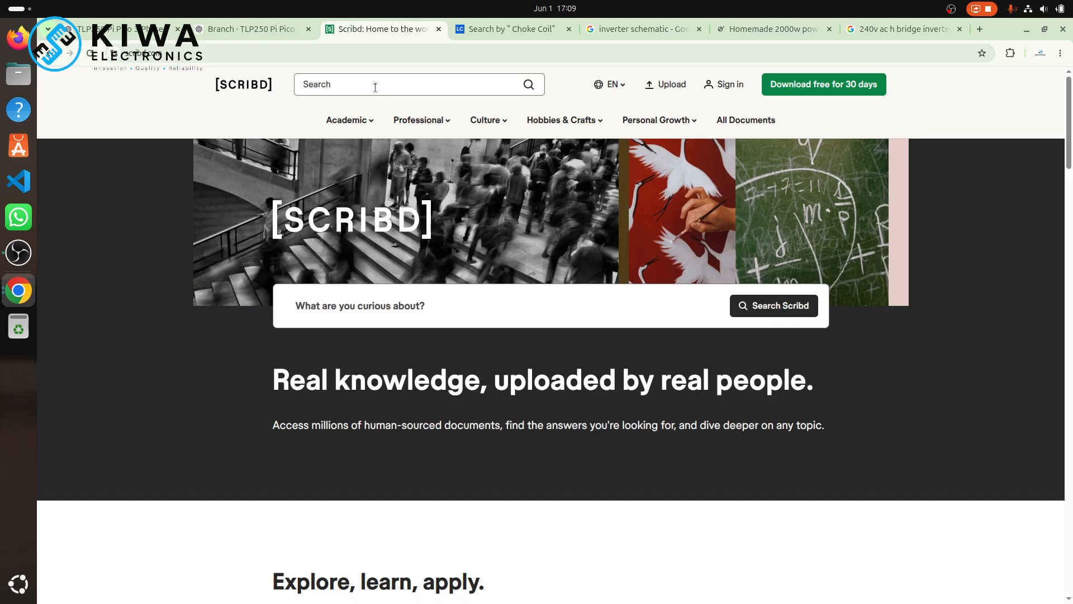
pyautogui.click(375, 87)
pyautogui.write('inver')
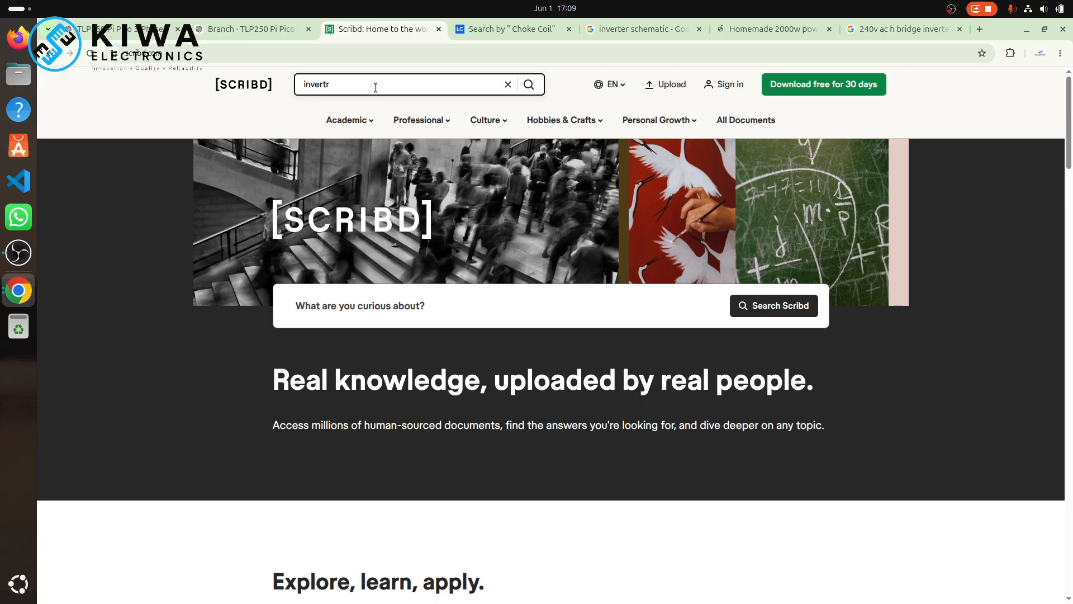
pyautogui.write('tr')
pyautogui.press('BackSpace')
pyautogui.write('er sche')
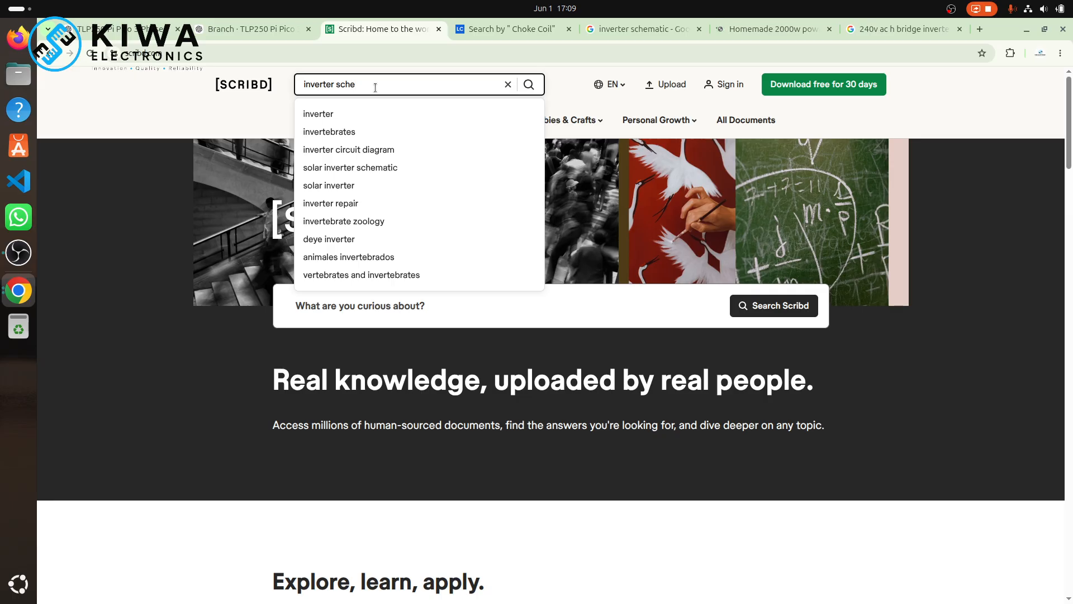
pyautogui.click(371, 112)
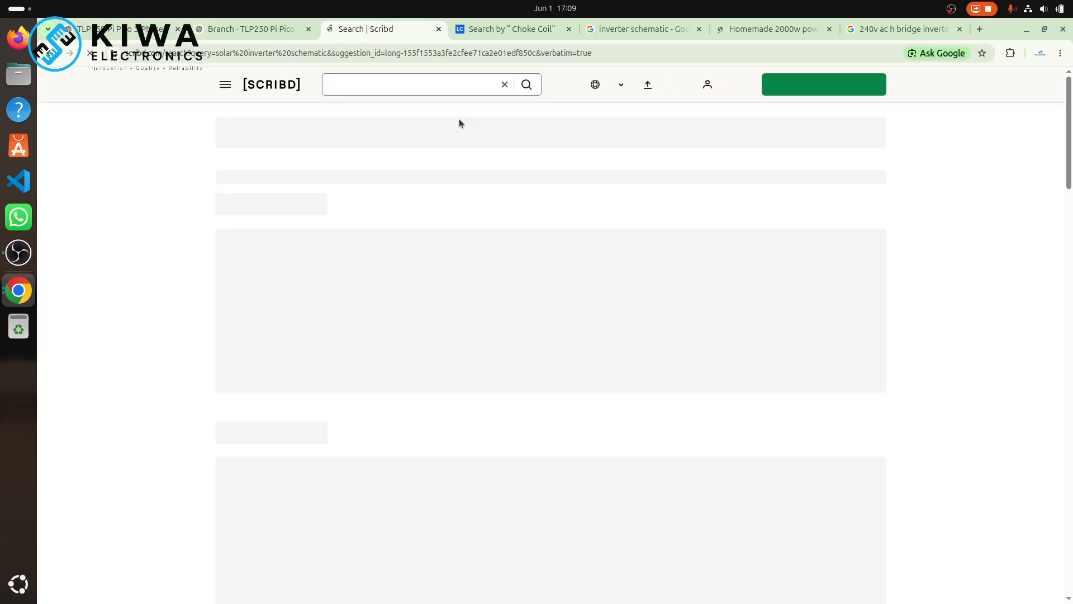
# - Return to the GoHz homemade 2000w inverter article and find its Backward DC-AC schematic
pyautogui.click(765, 31)
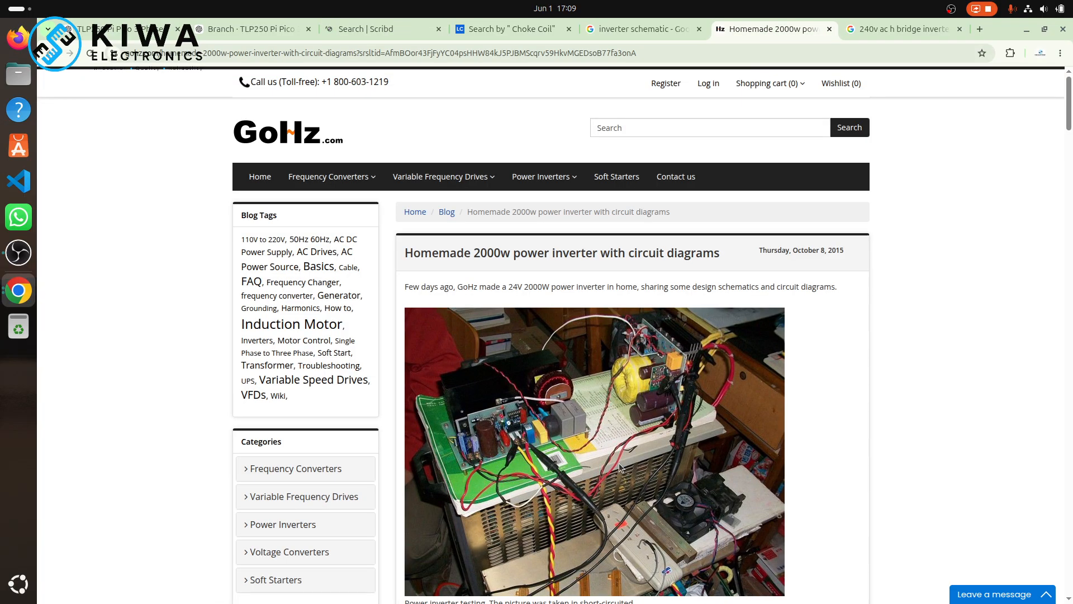
pyautogui.scroll(-12, 619, 466)
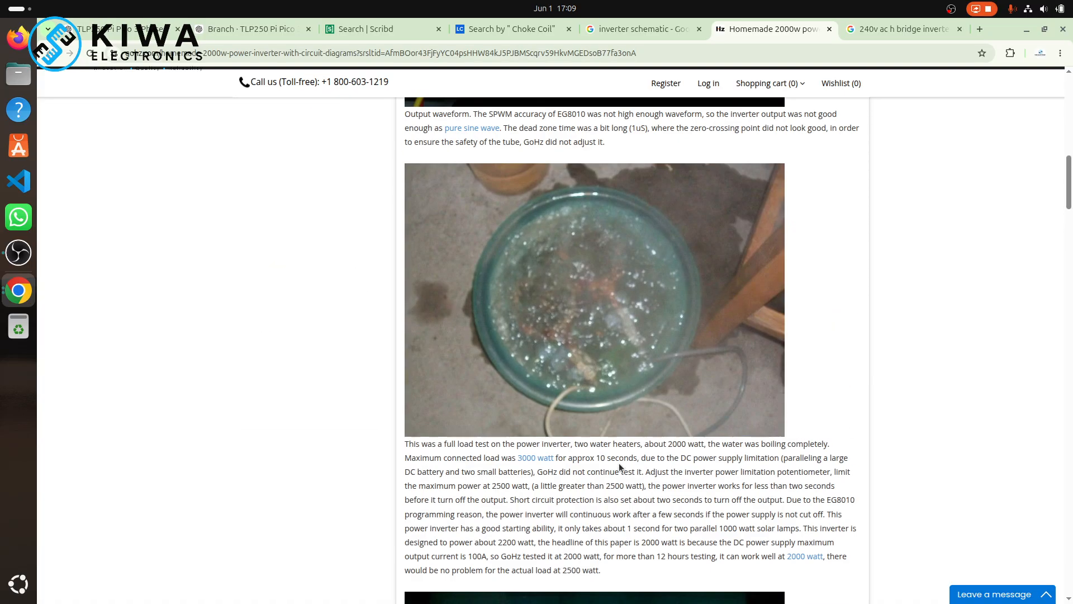
pyautogui.scroll(5, 619, 464)
pyautogui.scroll(-20, 619, 467)
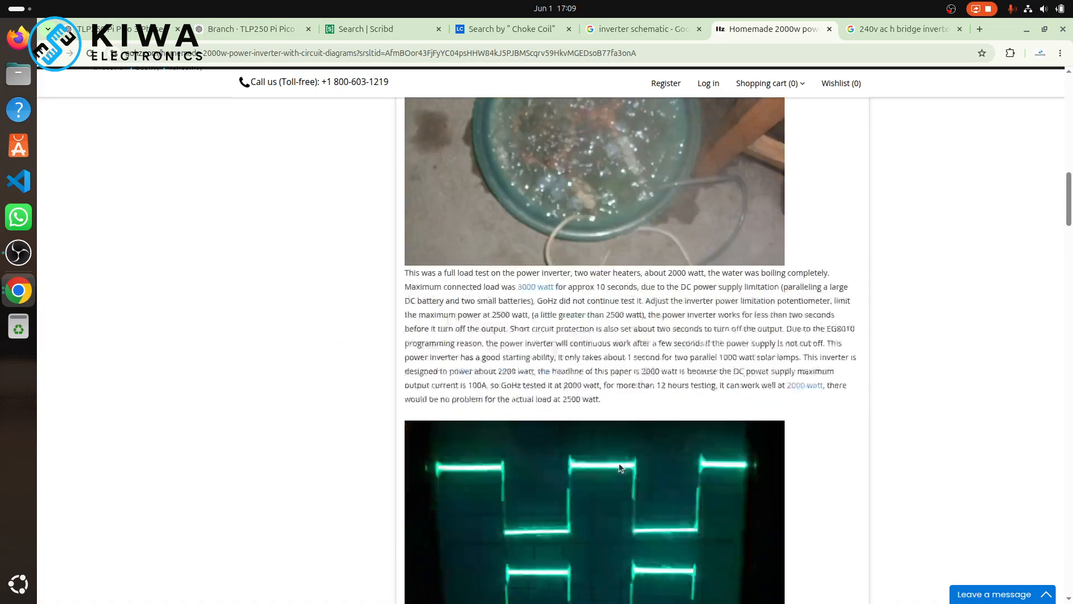
pyautogui.scroll(-15, 619, 466)
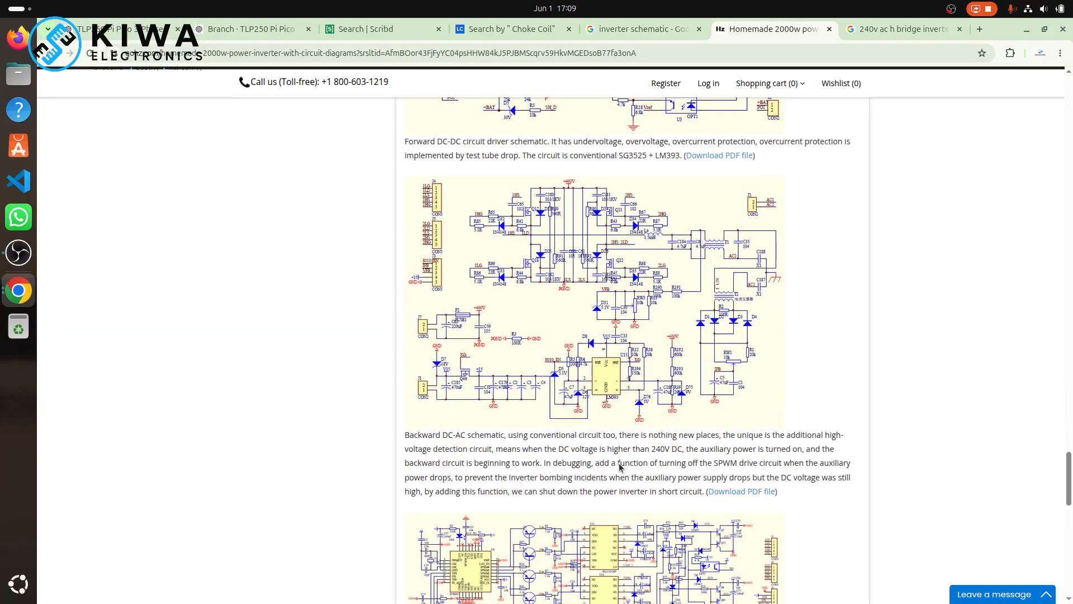
pyautogui.scroll(-1, 619, 467)
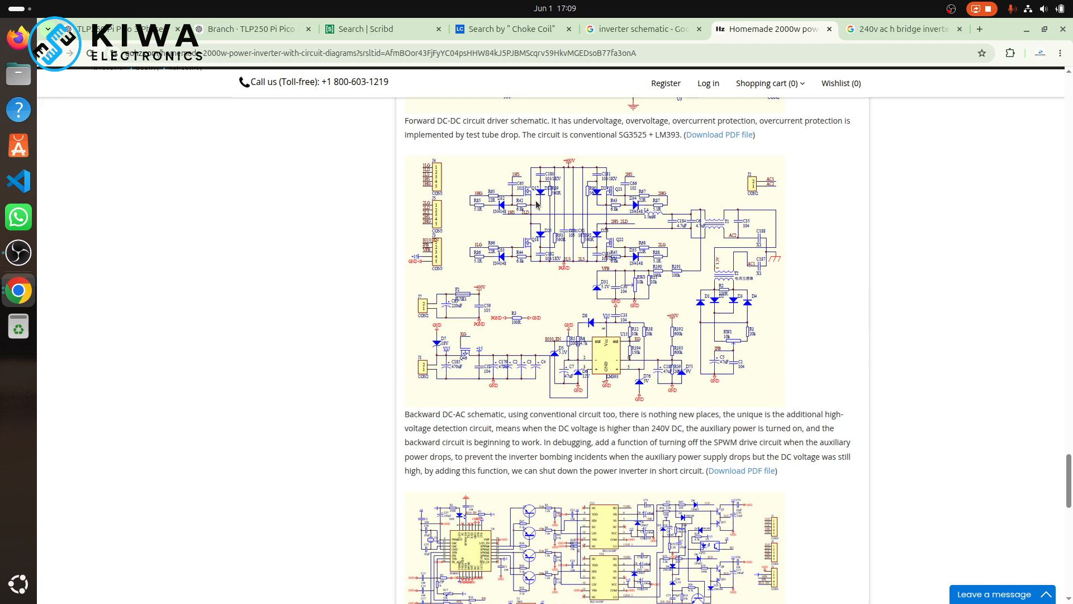
# - Examine the Backward DC-AC schematic up close, from the H-bridge switches and gate connectors to the output filter and AC terminals
pyautogui.scroll(3, 537, 204)
pyautogui.keyDown('ctrl'); pyautogui.scroll(2, 537, 205); pyautogui.keyUp('ctrl')
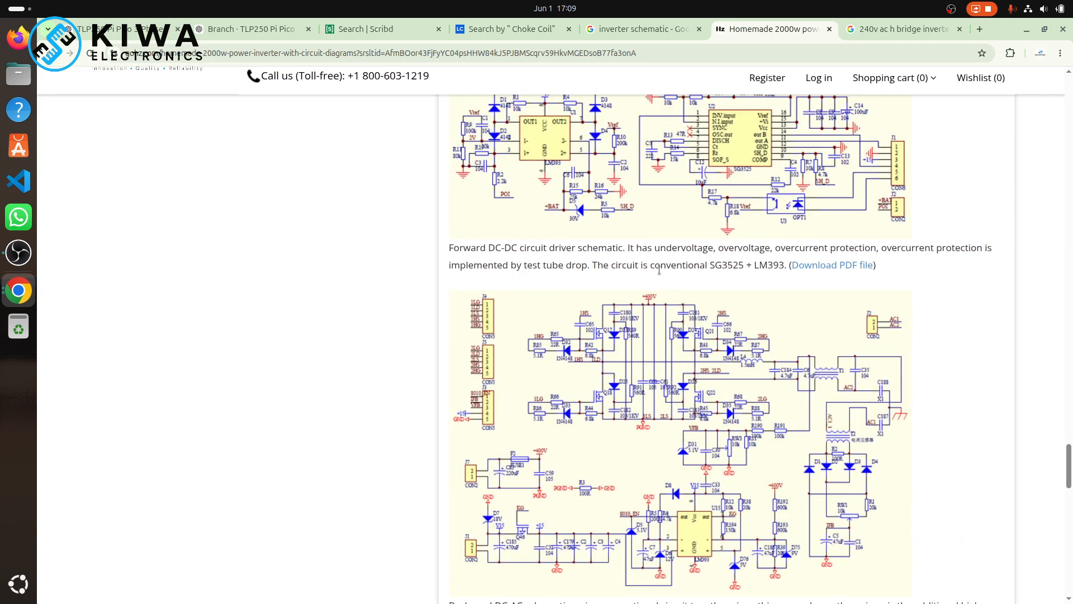
pyautogui.keyDown('ctrl'); pyautogui.scroll(5, 659, 338); pyautogui.keyUp('ctrl')
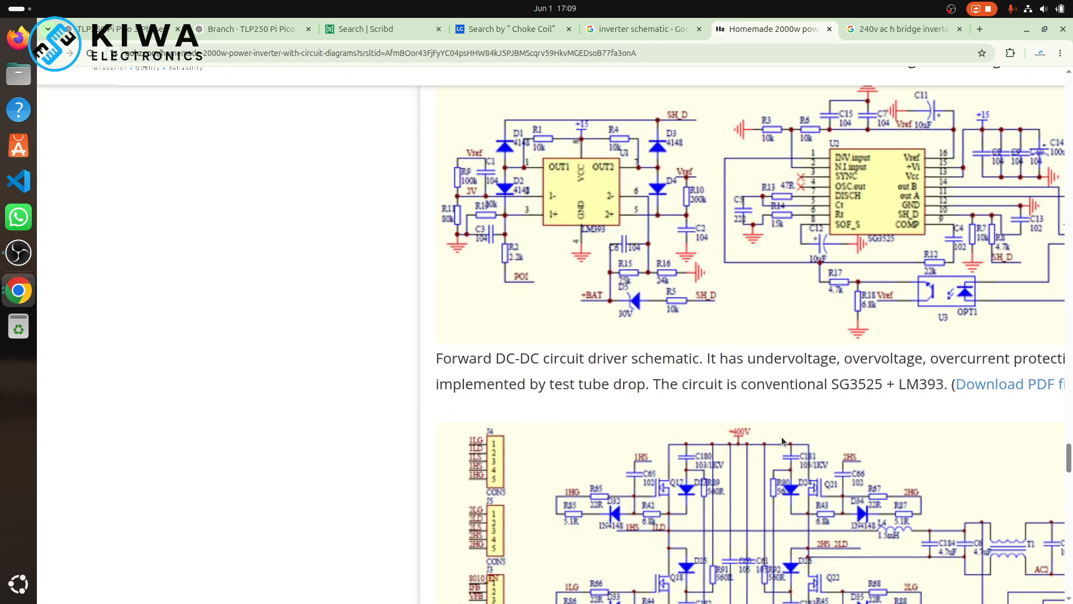
pyautogui.scroll(-2, 783, 441)
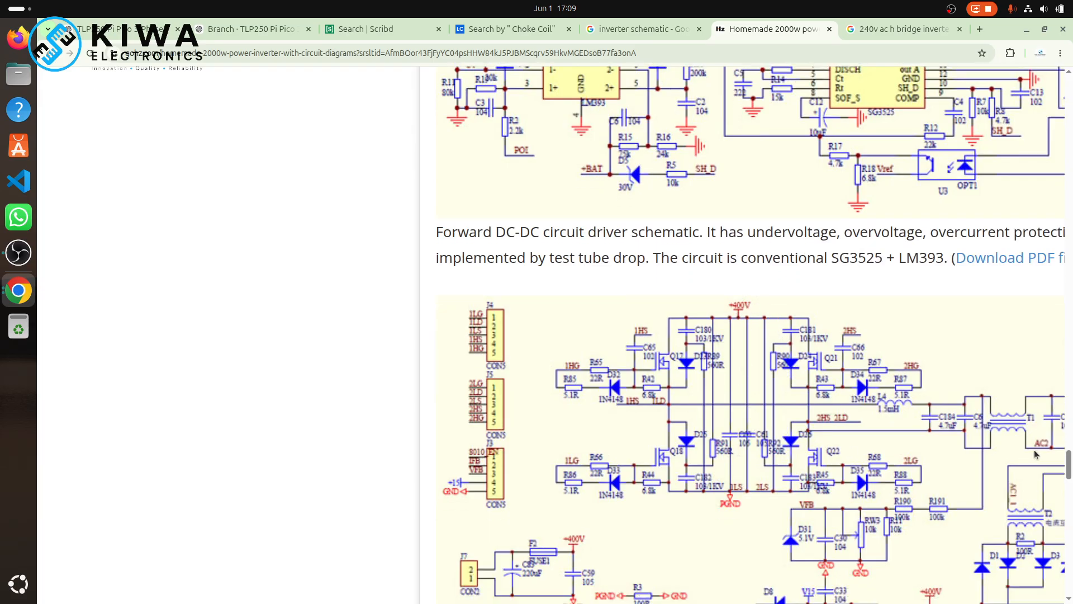
pyautogui.hscroll(10, 1033, 448)
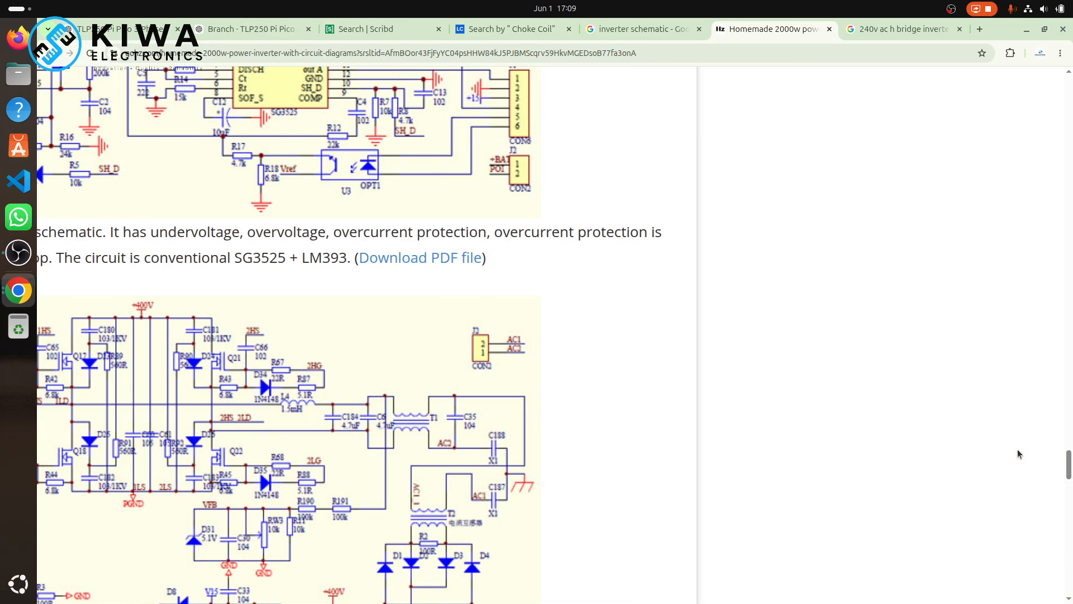
pyautogui.hscroll(-7, 1018, 448)
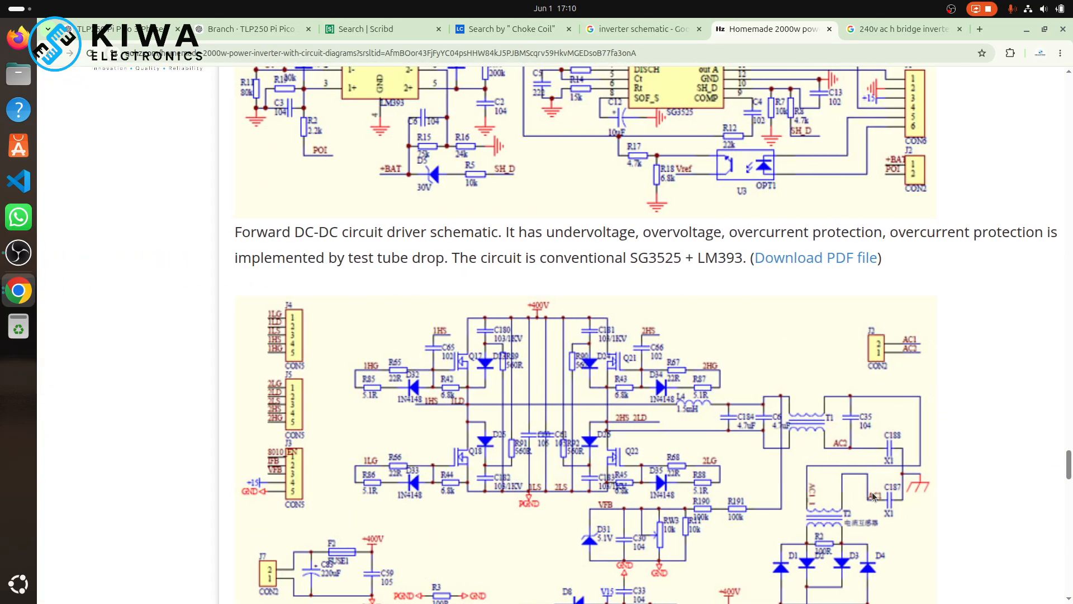
pyautogui.scroll(-6, 873, 496)
pyautogui.scroll(6, 873, 496)
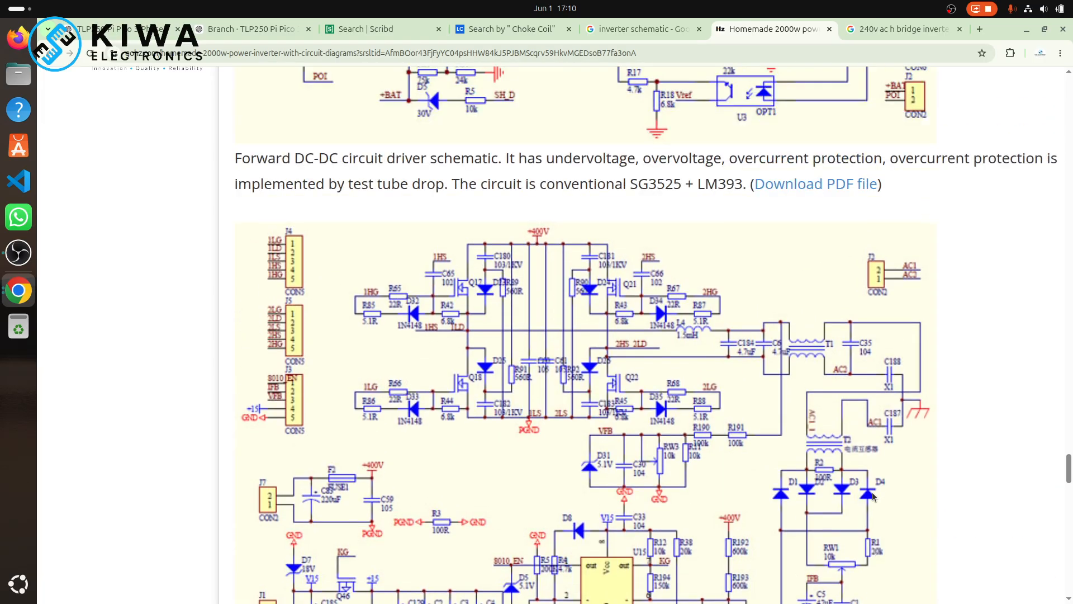
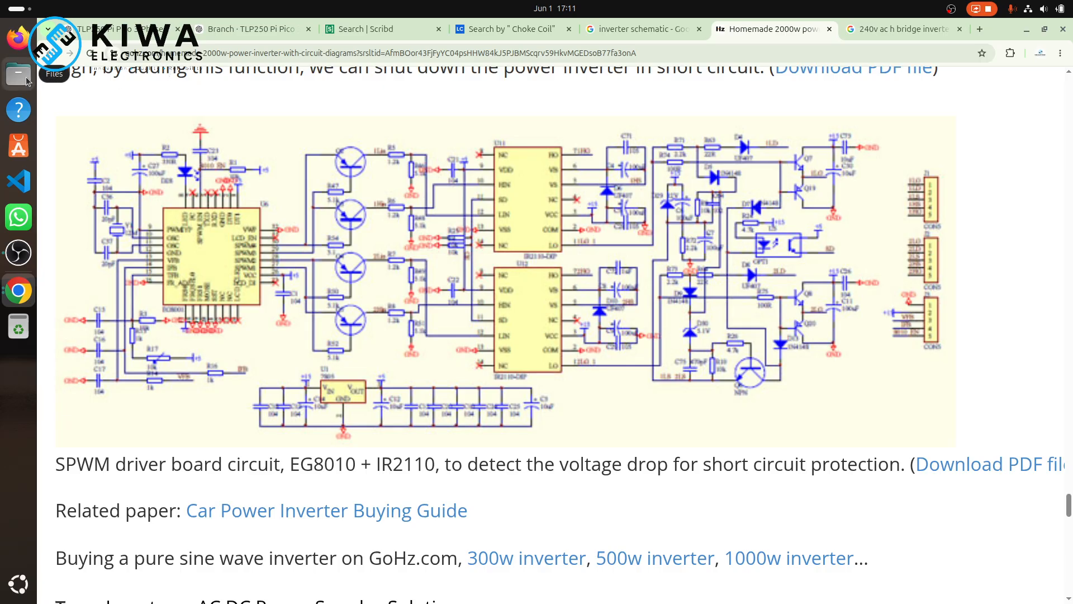
# - Open the DC-AC circuit schematic PDF and select the value 103/1KV of capacitor C181 in the H-bridge
pyautogui.scroll(3, 508, 170)
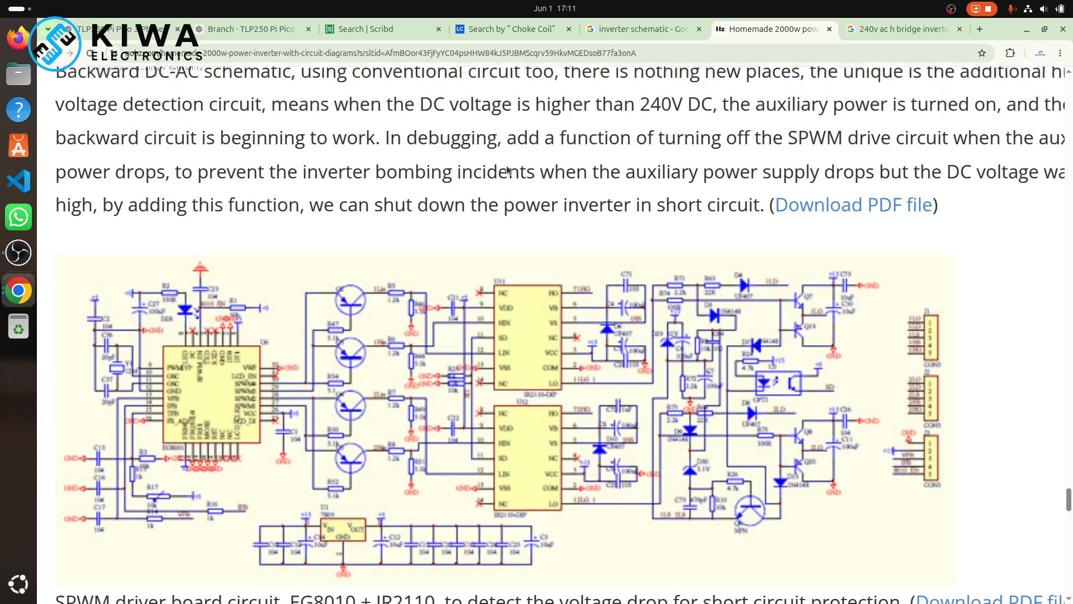
pyautogui.click(867, 215)
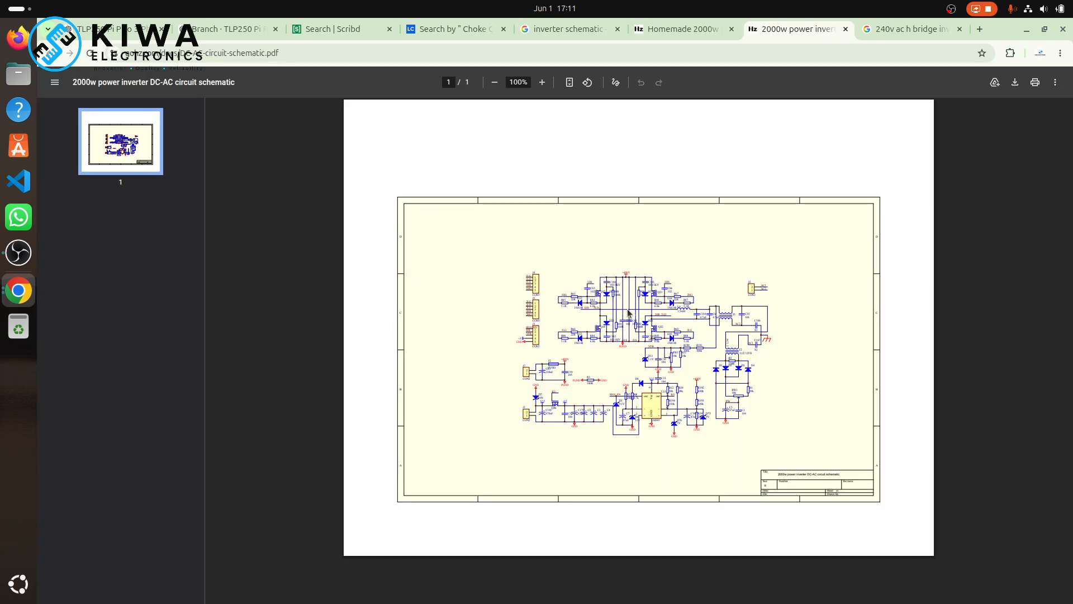
pyautogui.keyDown('ctrl'); pyautogui.scroll(9, 627, 309); pyautogui.keyUp('ctrl')
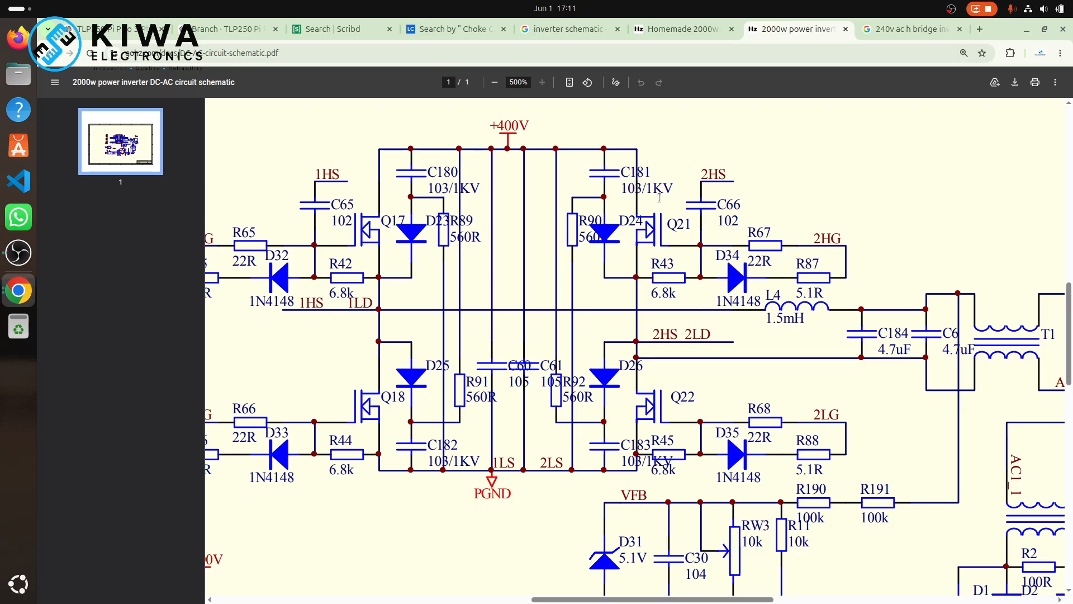
pyautogui.moveTo(675, 188); pyautogui.dragTo(618, 195)
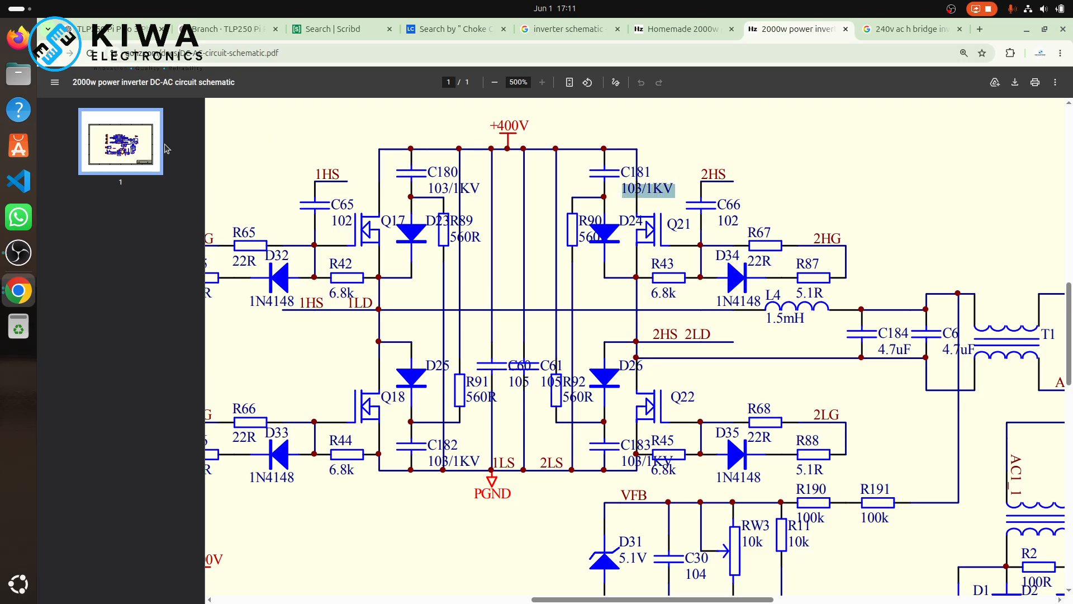
# - Switch to EasyEDA Pro, open the P1 schematic page and search the device library for "103/1KV"
pyautogui.click(16, 9)
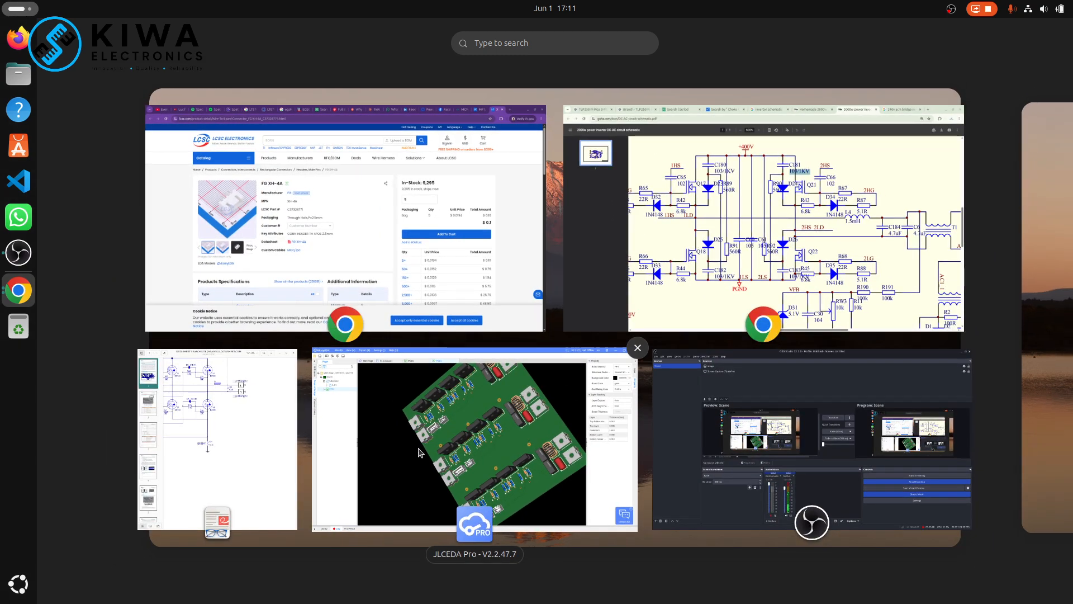
pyautogui.click(478, 409)
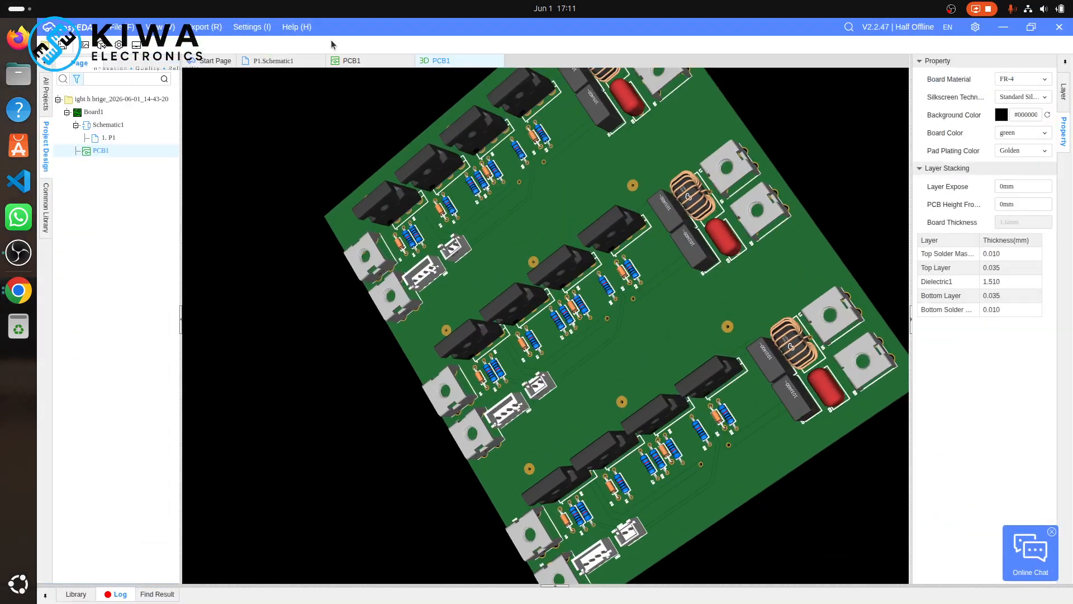
pyautogui.click(291, 63)
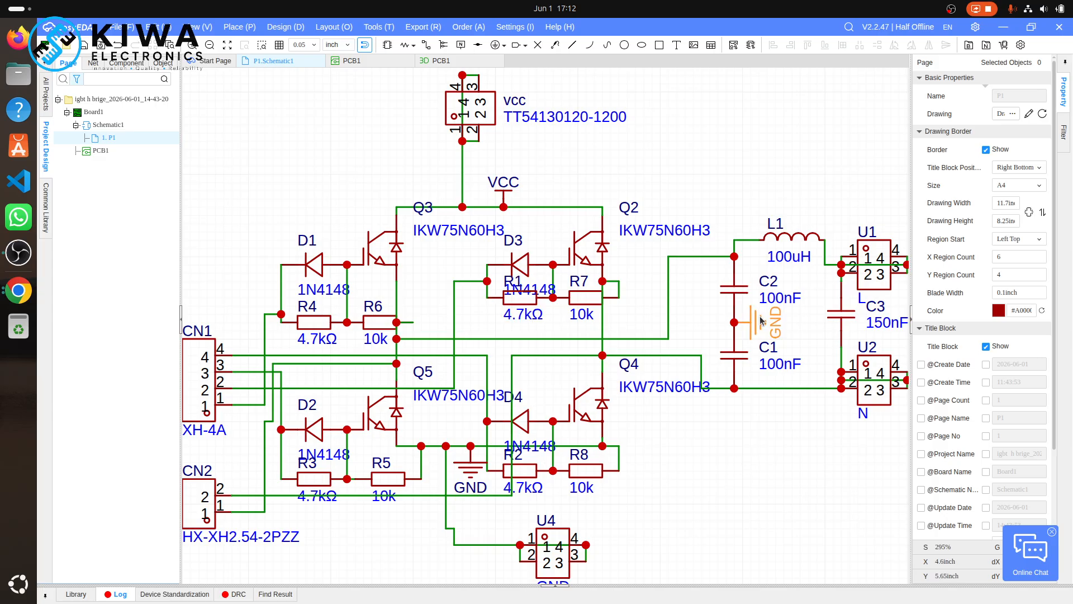
pyautogui.hotkey('shift', 'f')
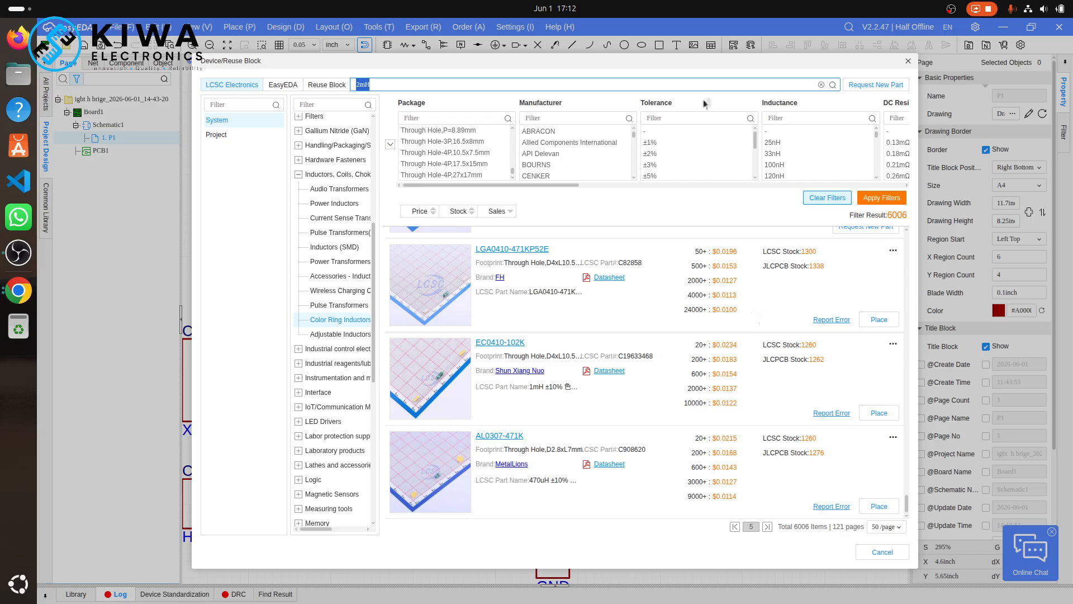
pyautogui.write('103/1KV')
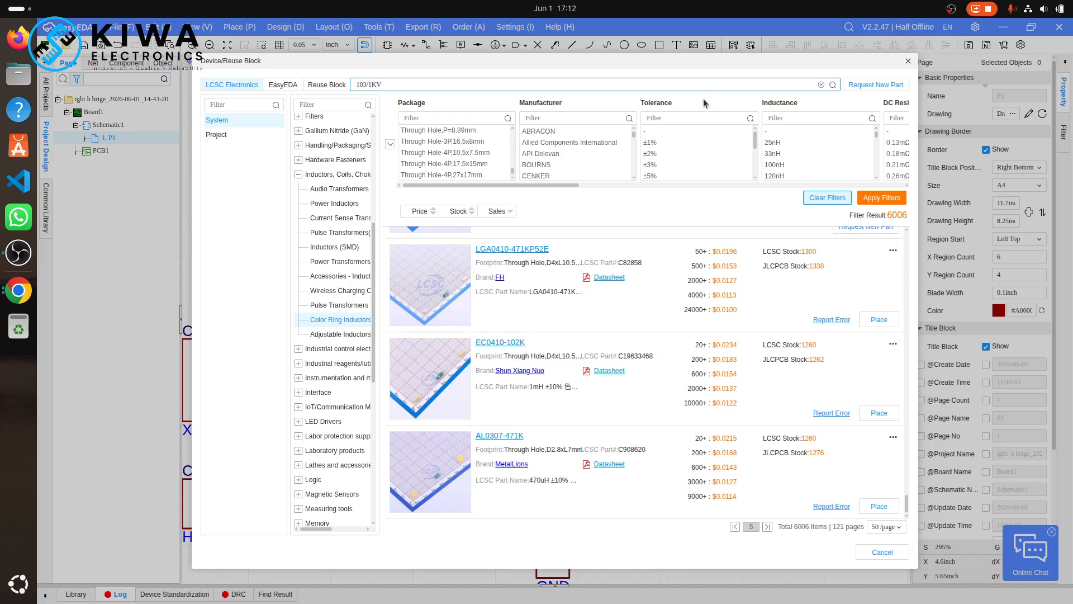
pyautogui.press('Return')
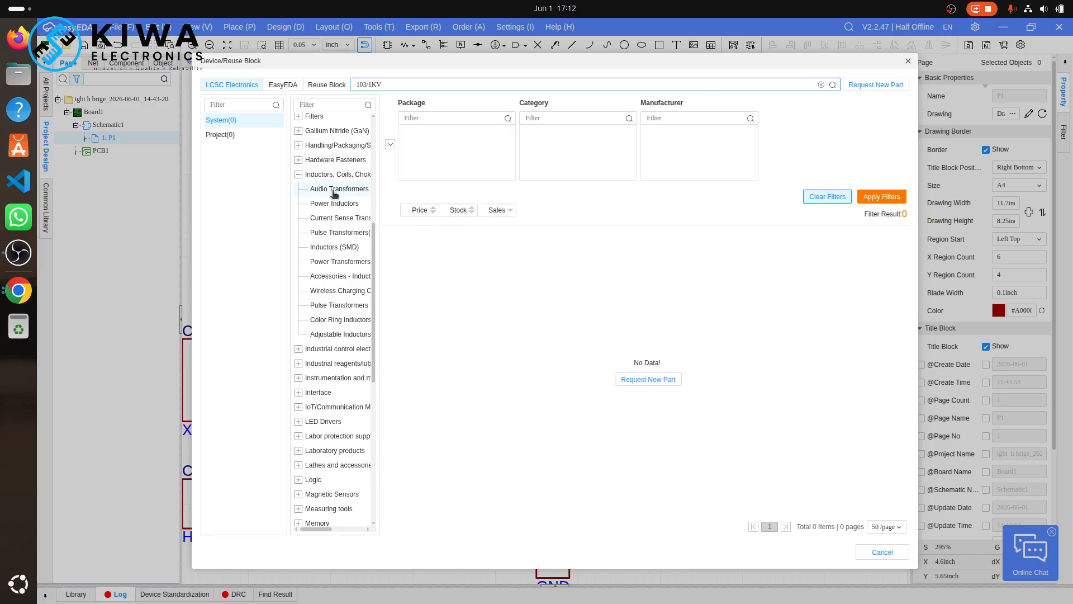
# - Check the Capacitors category, then shorten the device search to "1KV" and run it
pyautogui.scroll(5, 329, 206)
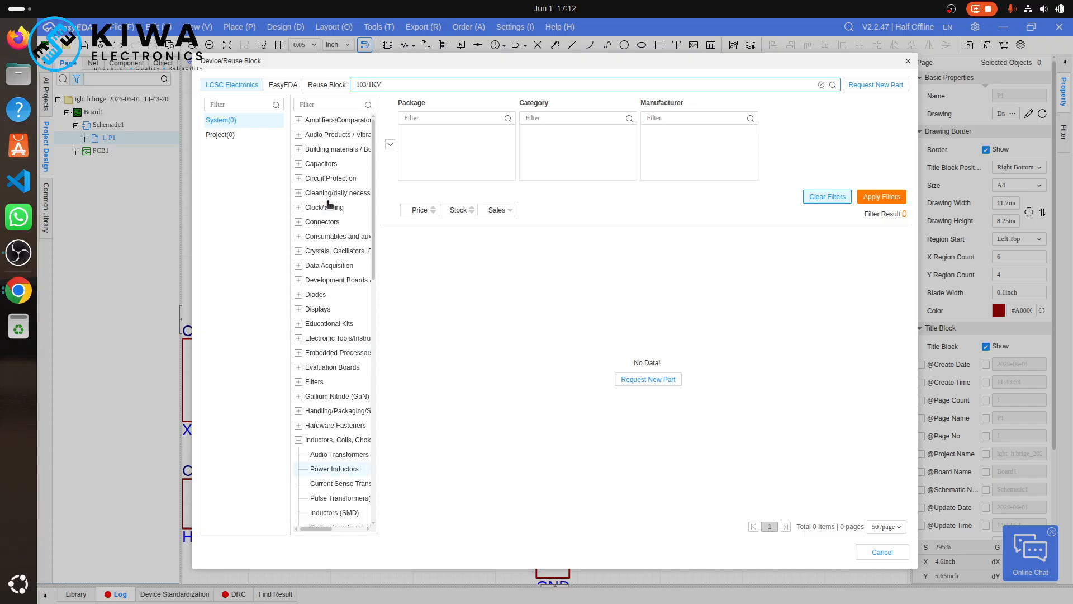
pyautogui.click(333, 165)
pyautogui.click(369, 83)
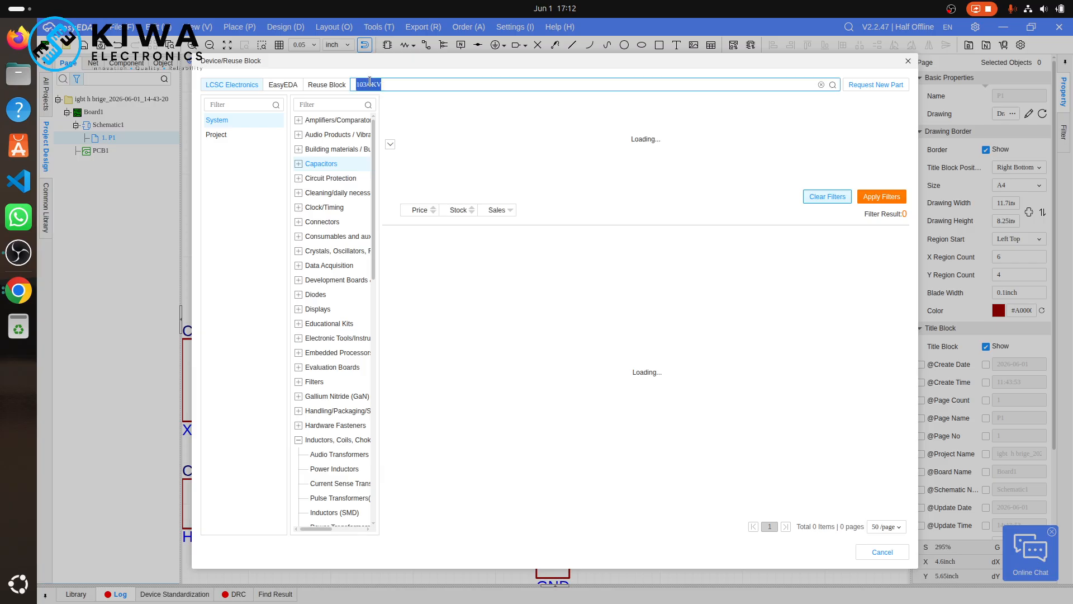
pyautogui.click(370, 83)
pyautogui.press('Left')
pyautogui.press('Left')
pyautogui.press('BackSpace')
pyautogui.press('BackSpace')
pyautogui.press('BackSpace')
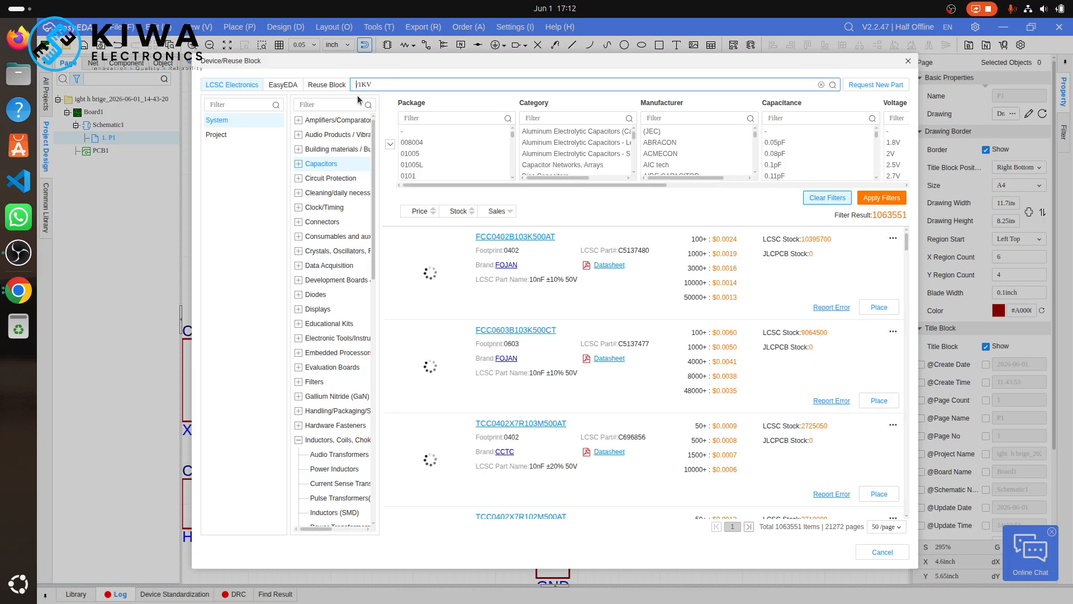
pyautogui.press('Return')
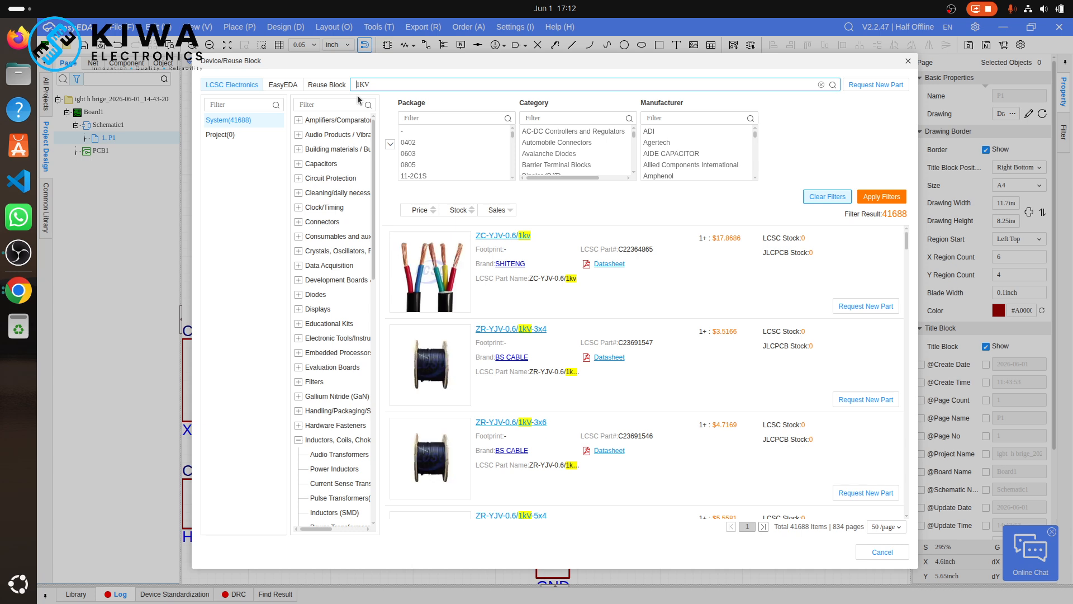
pyautogui.press('Return')
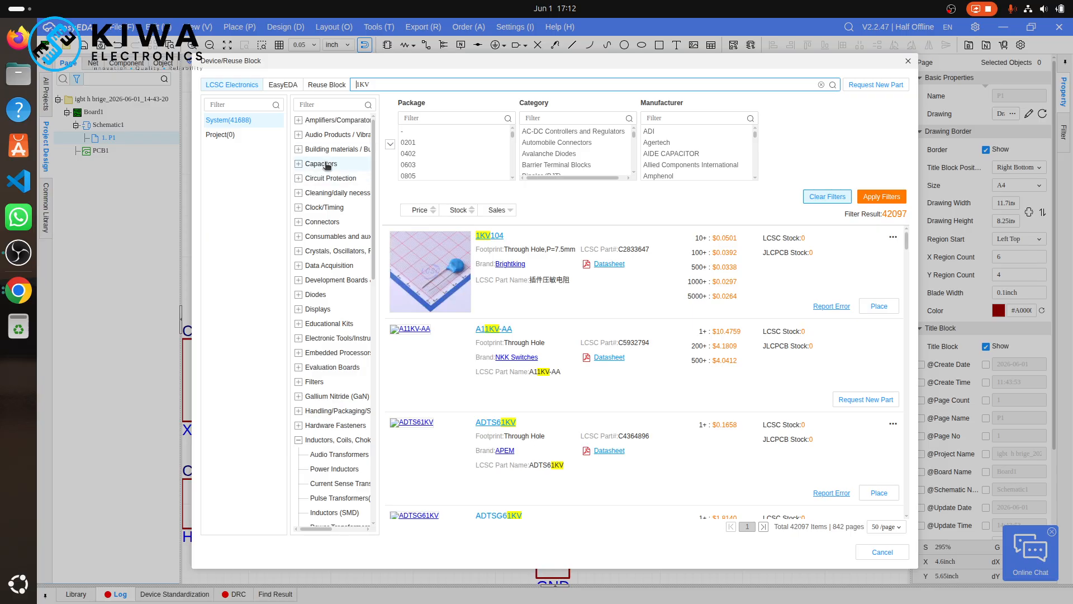
# - Choose the through-hole ceramic subcategory of Capacitors, repeat the "1KV" search and review the listed parts
pyautogui.click(327, 165)
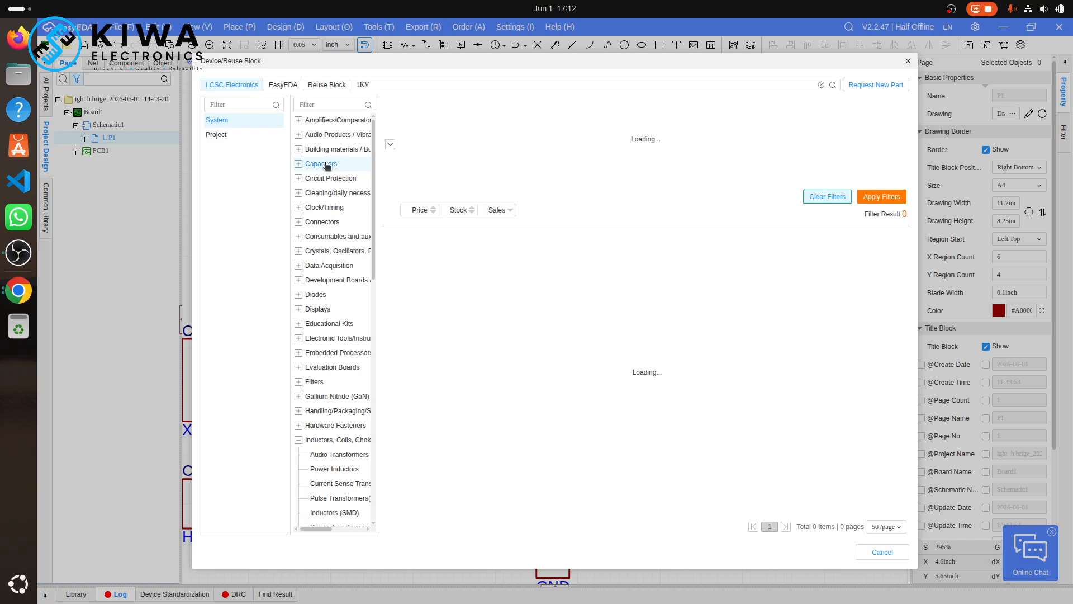
pyautogui.click(299, 164)
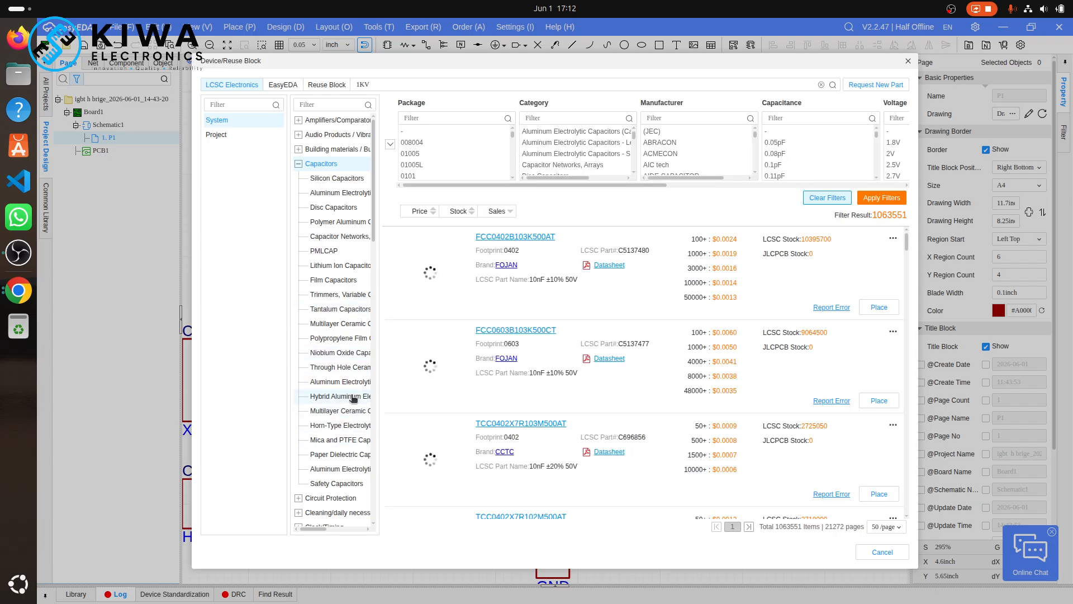
pyautogui.click(341, 367)
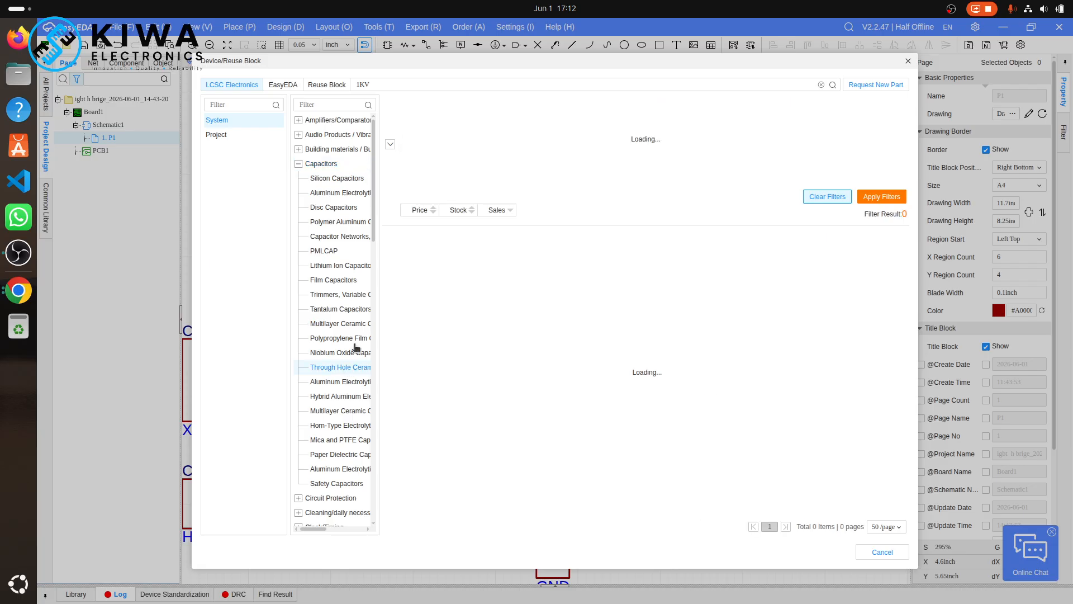
pyautogui.click(488, 85)
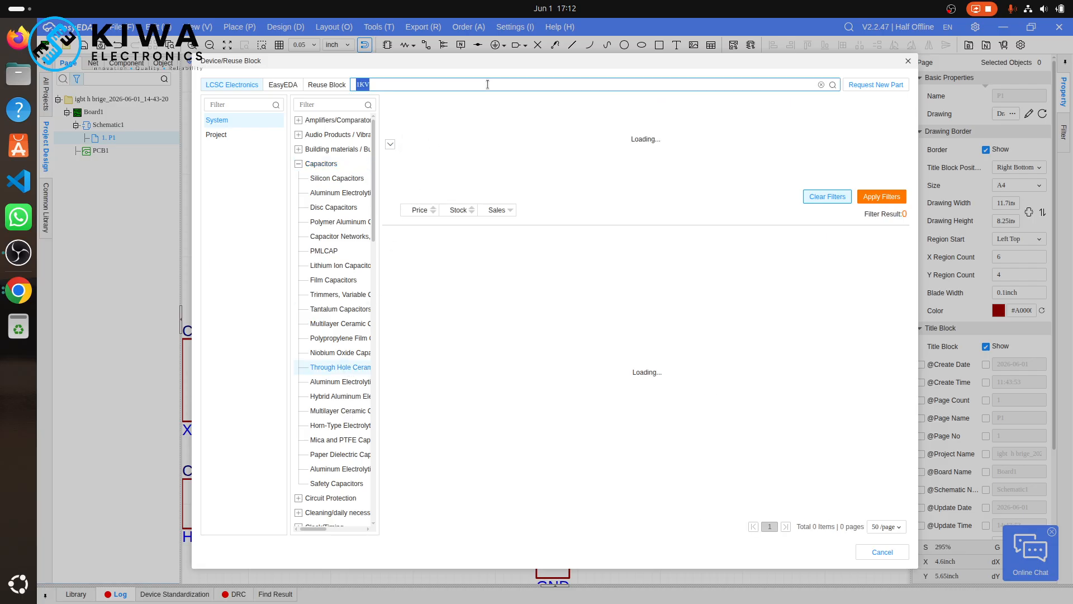
pyautogui.press('Return')
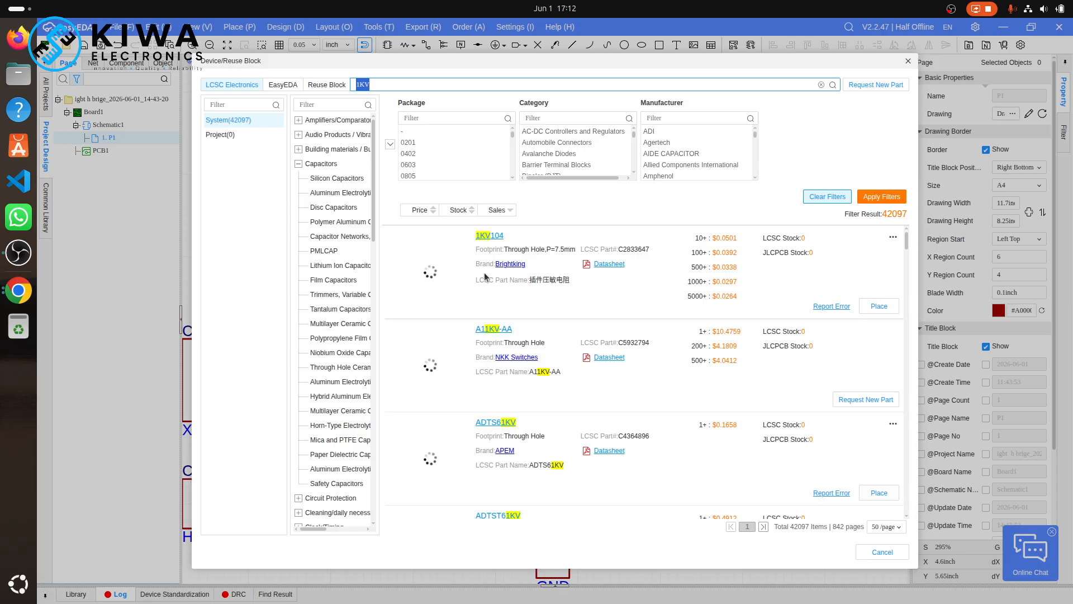
pyautogui.scroll(-2, 655, 414)
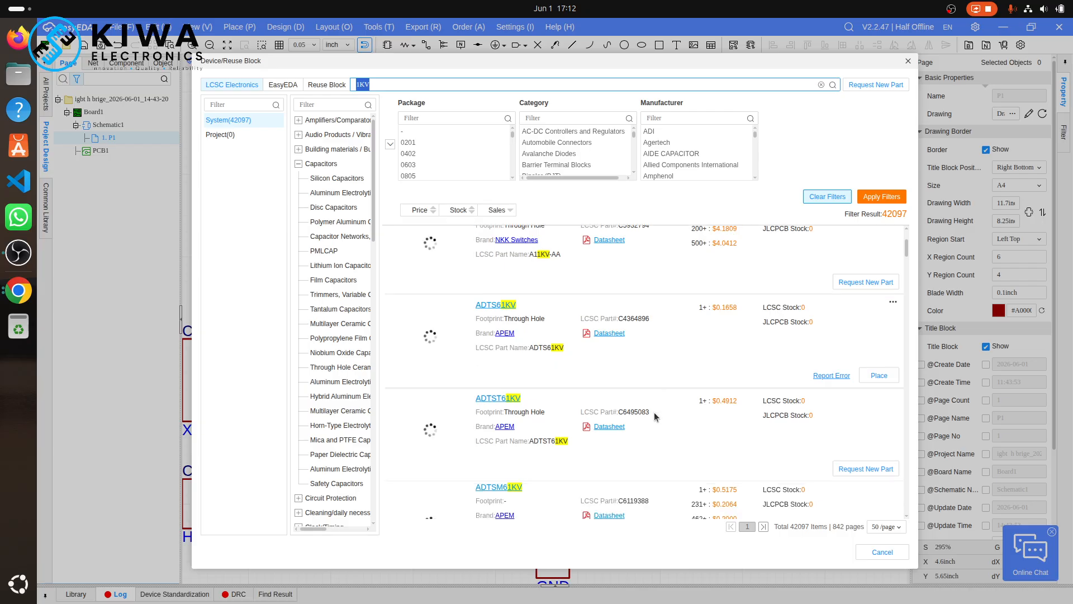
pyautogui.scroll(4, 655, 412)
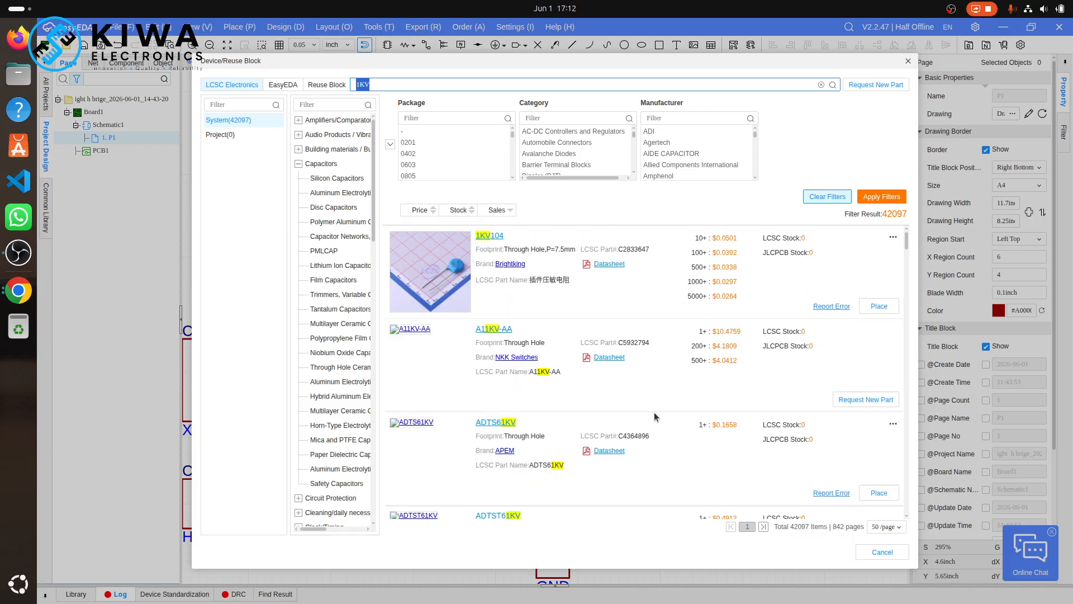
pyautogui.scroll(-2, 655, 415)
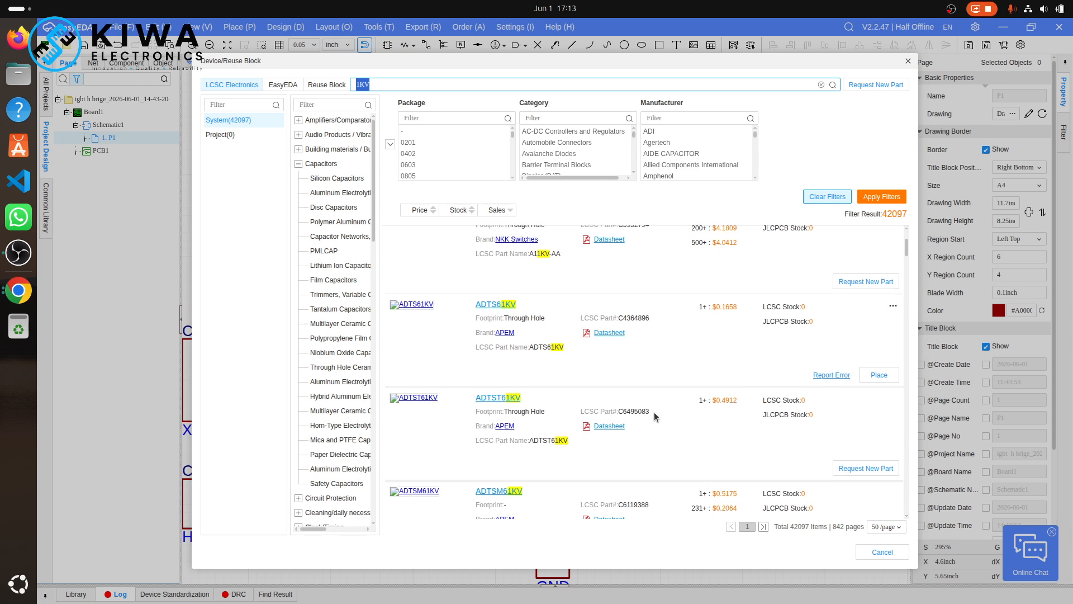
# - Switch to Chrome, move the inverter schematic search tab into its own window, search Google for "103/1KV" and close that window
pyautogui.scroll(-4, 654, 412)
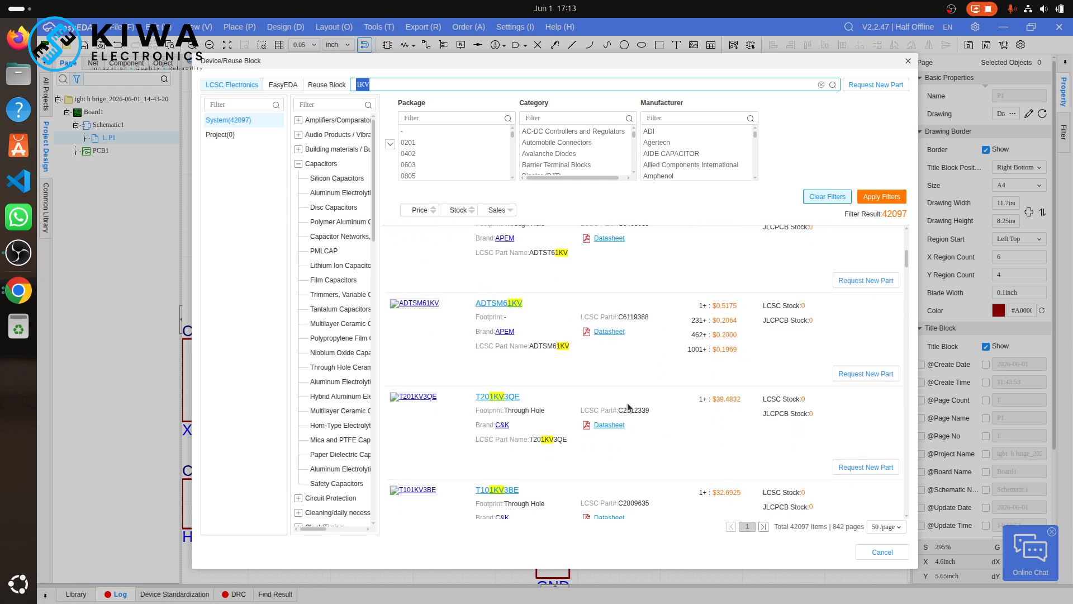
pyautogui.click(19, 290)
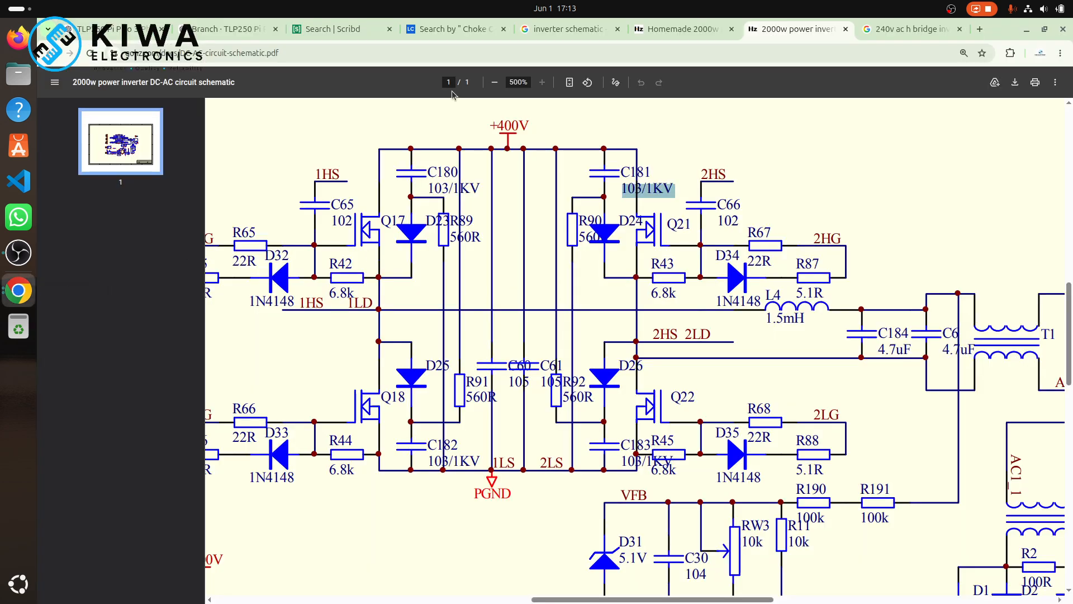
pyautogui.moveTo(579, 32); pyautogui.dragTo(551, 54)
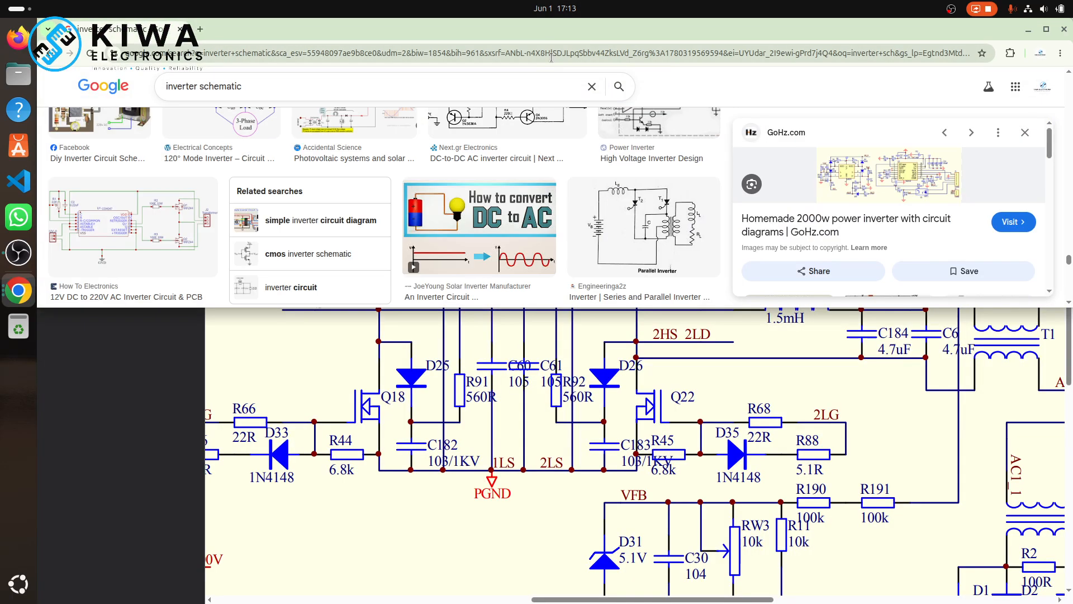
pyautogui.click(552, 54)
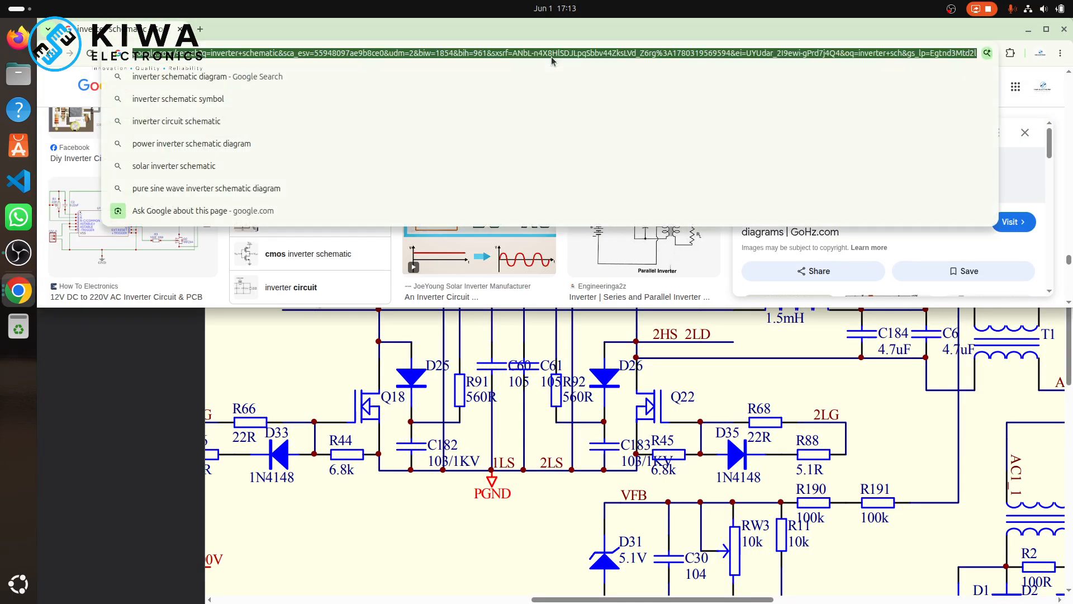
pyautogui.write('103/1KV')
pyautogui.press('Return')
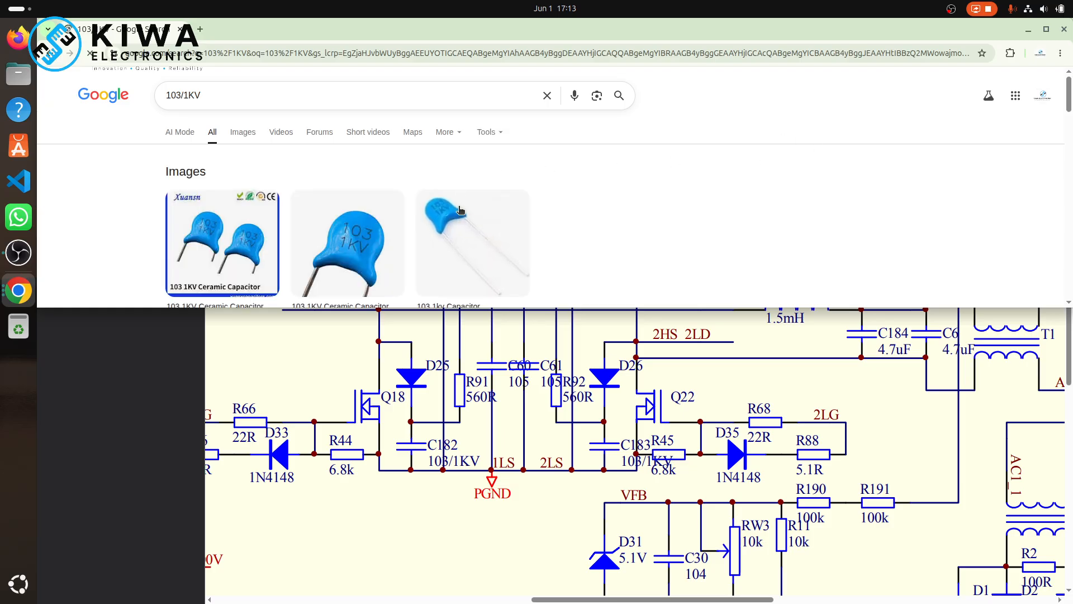
pyautogui.scroll(-3, 460, 211)
pyautogui.scroll(3, 460, 210)
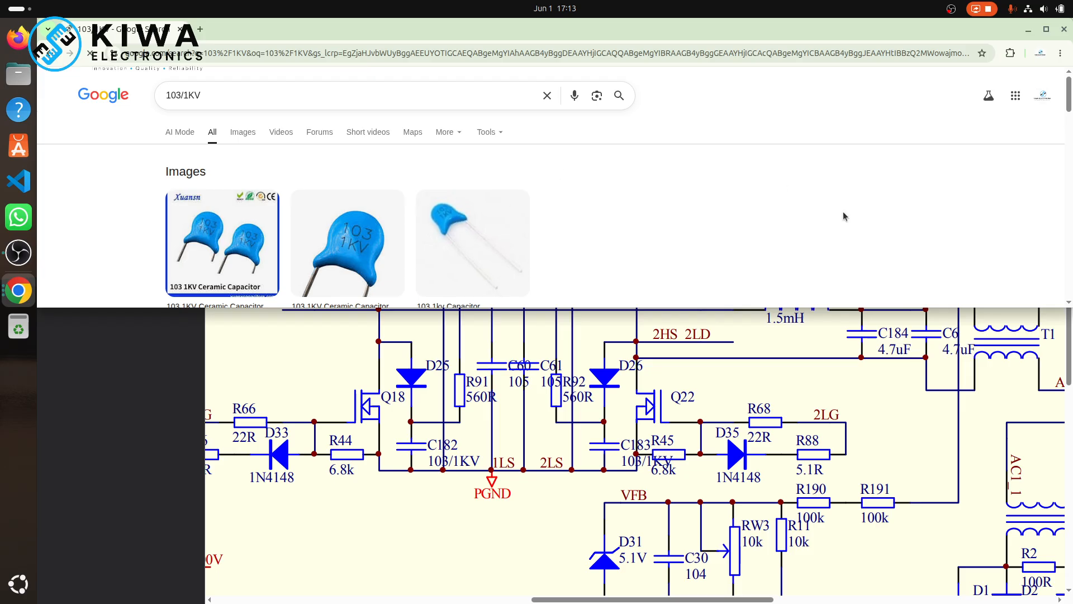
pyautogui.click(1065, 31)
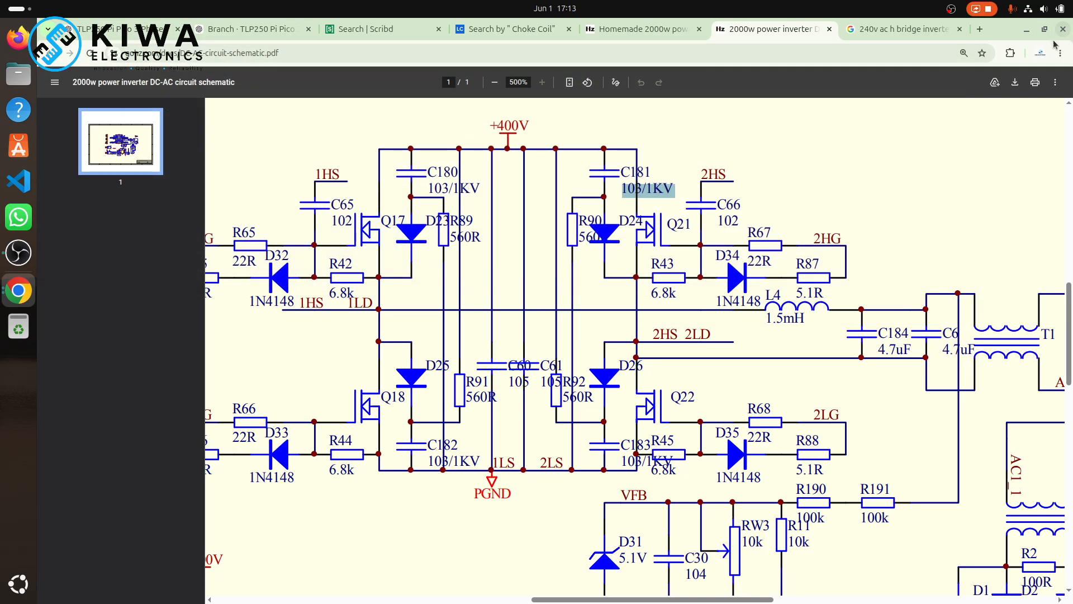
# - Recheck the H-bridge section of the DC-AC circuit schematic PDF, then return to the device library in EasyEDA Pro
pyautogui.hscroll(3, 699, 304)
pyautogui.scroll(2, 699, 304)
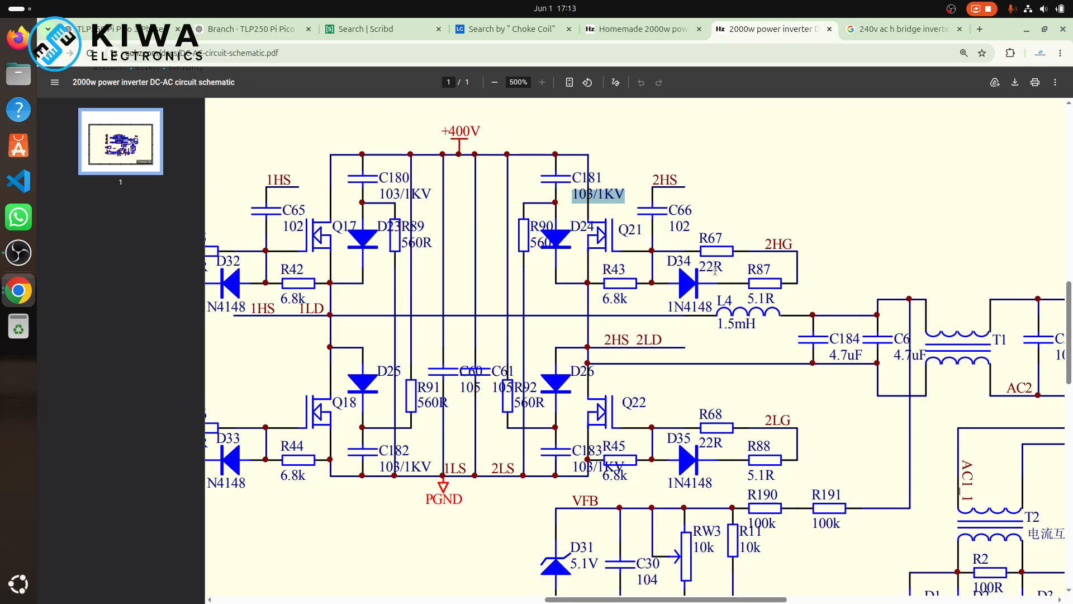
pyautogui.click(22, 291)
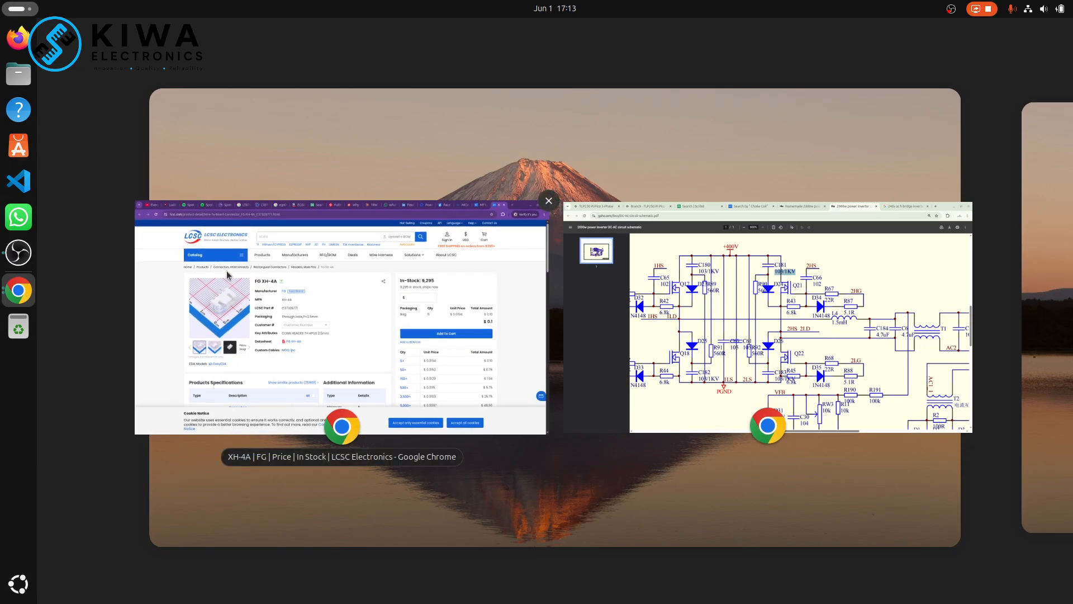
pyautogui.click(18, 9)
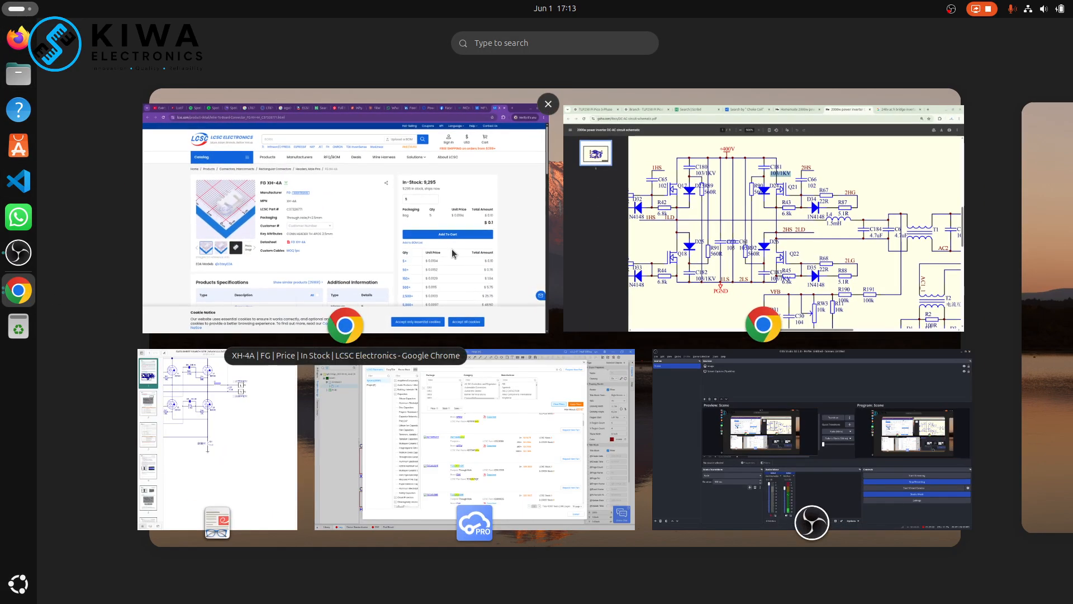
pyautogui.click(469, 432)
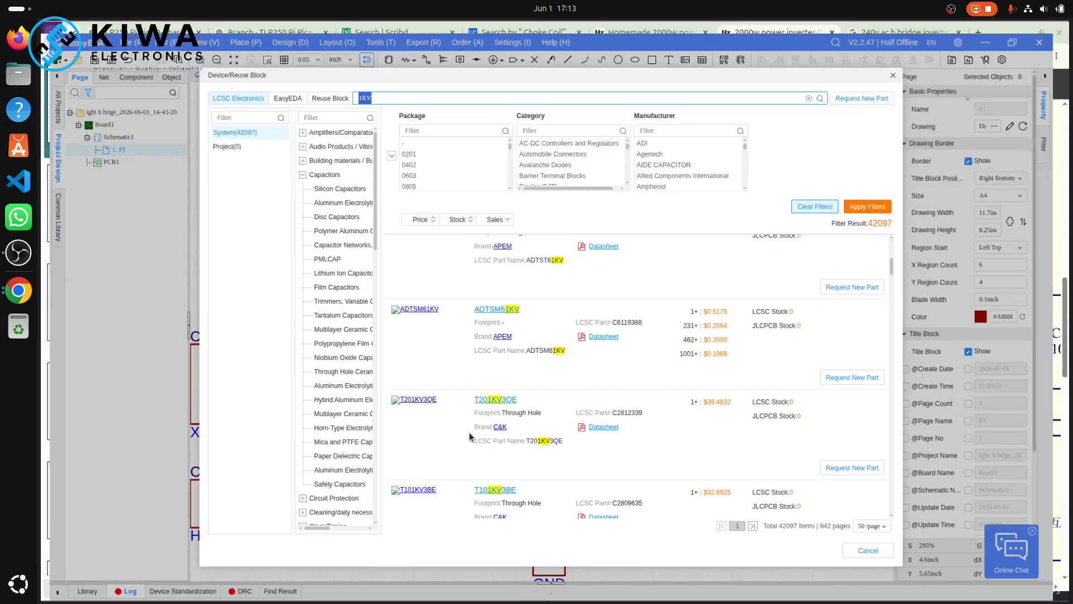
# - Examine the first page of "1KV" device search results for a part matching the 103/1KV capacitor
pyautogui.scroll(-10, 542, 338)
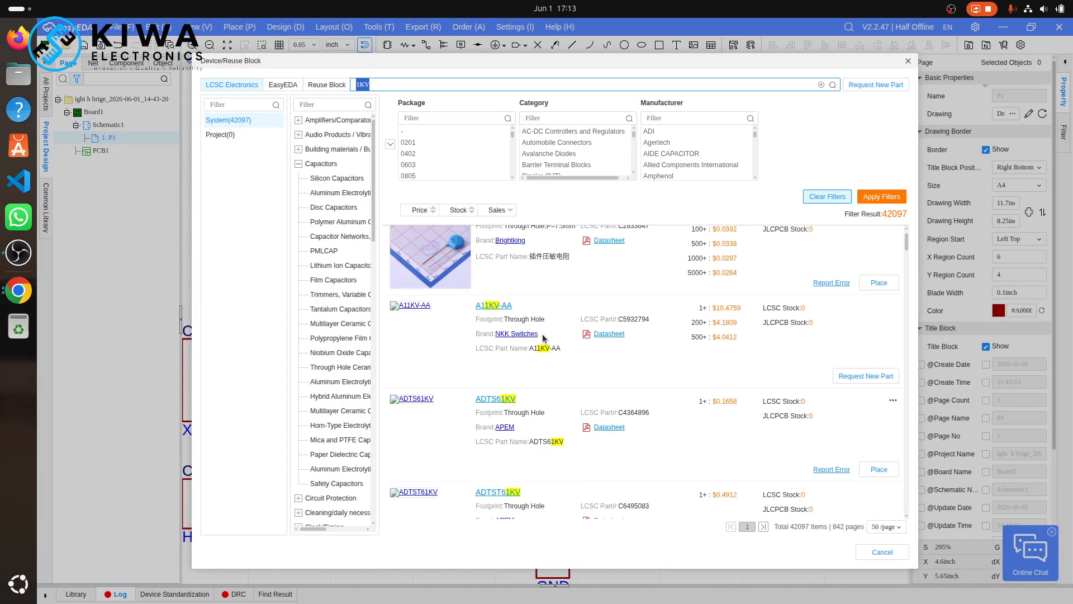
pyautogui.scroll(-10, 542, 338)
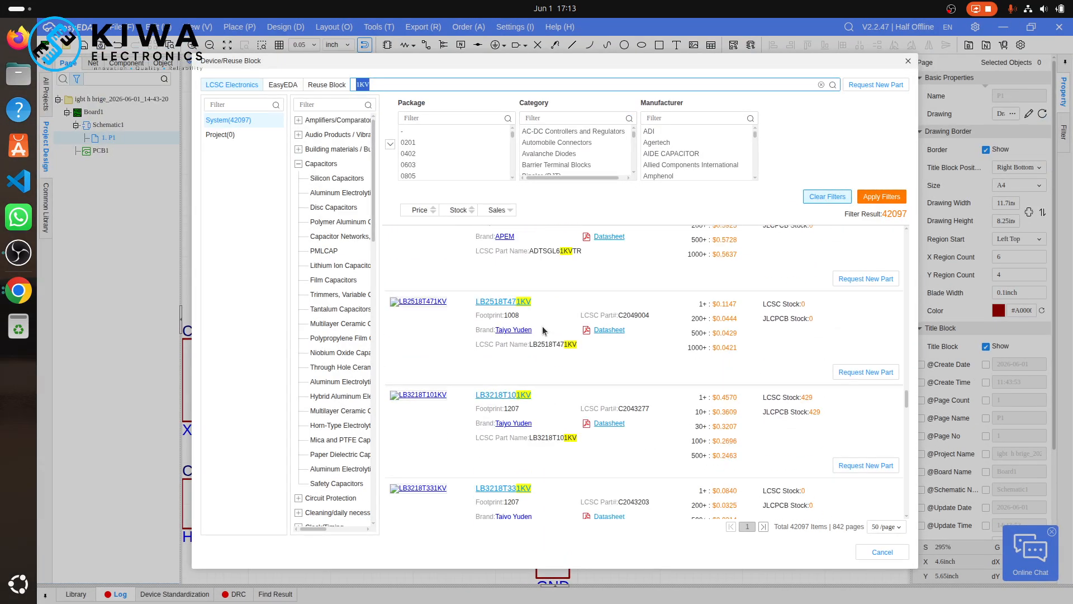
pyautogui.scroll(15, 532, 334)
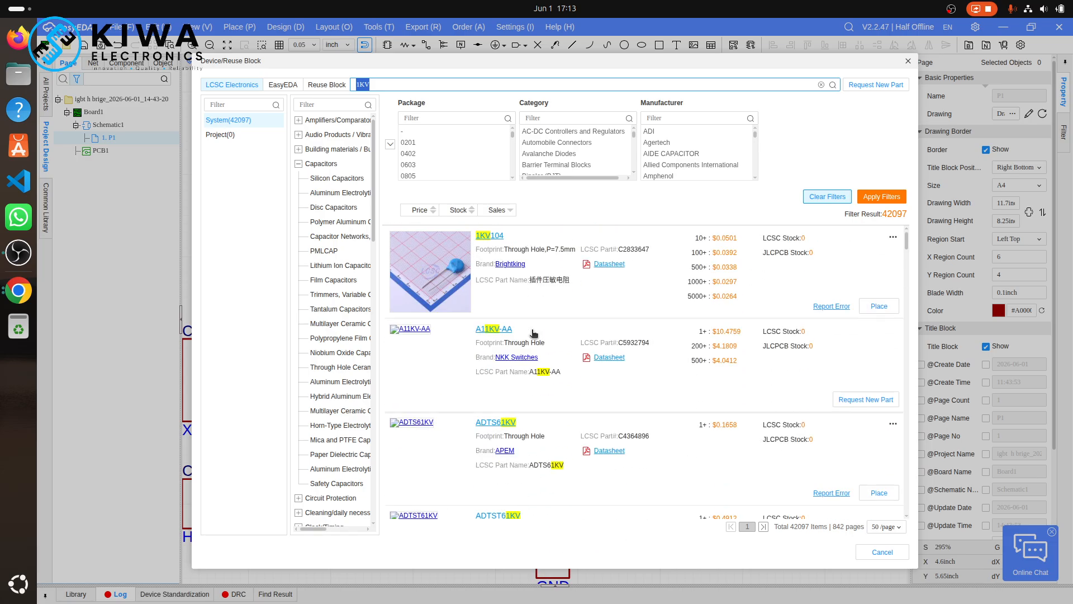
pyautogui.scroll(-10, 532, 326)
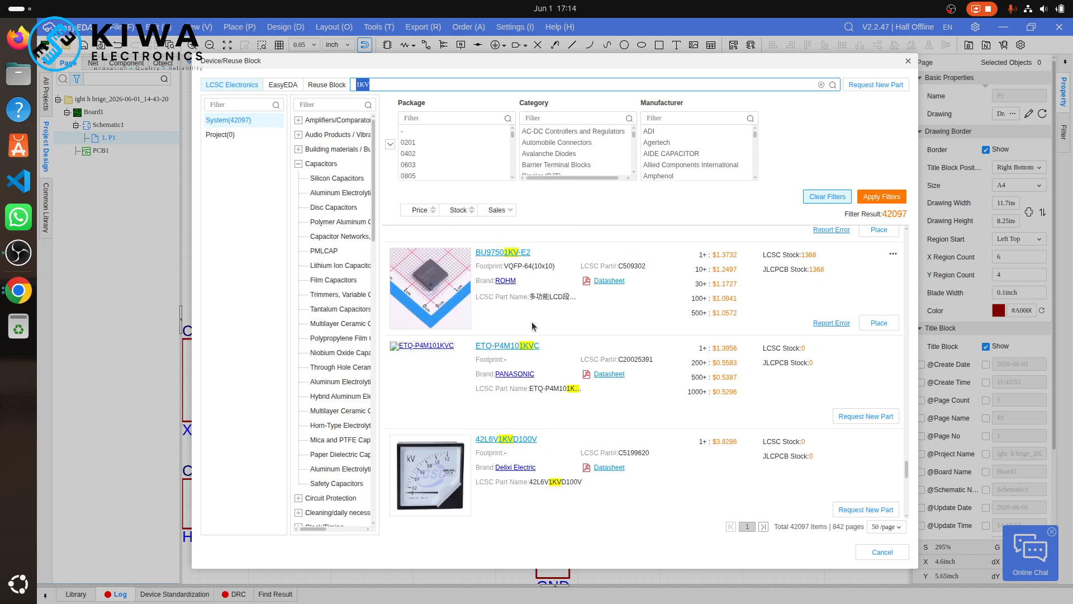
pyautogui.scroll(-6, 532, 326)
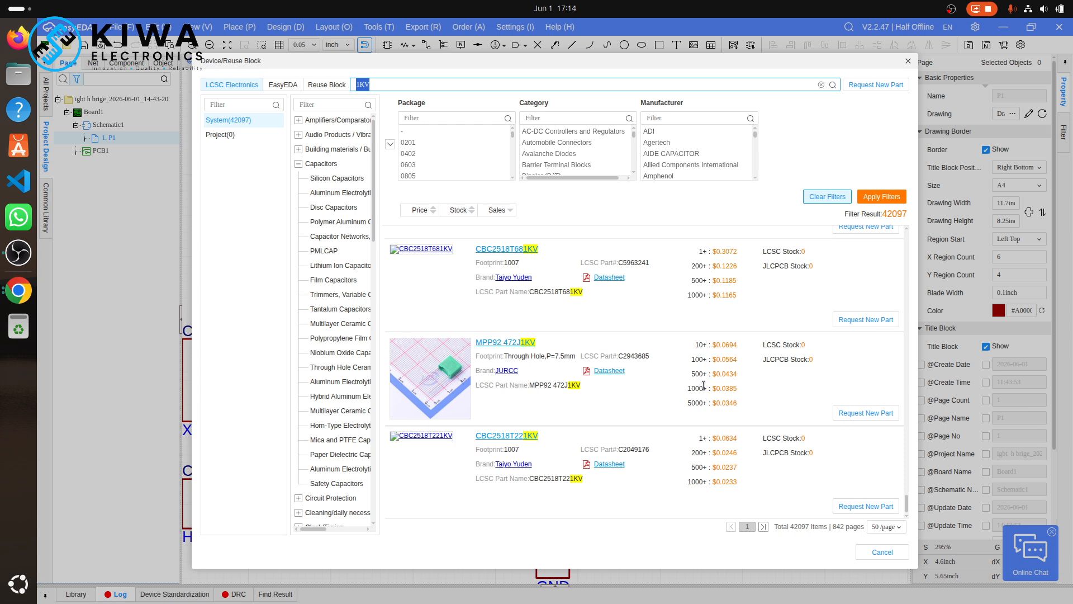
pyautogui.scroll(10, 703, 385)
pyautogui.scroll(10, 703, 389)
pyautogui.scroll(8, 702, 392)
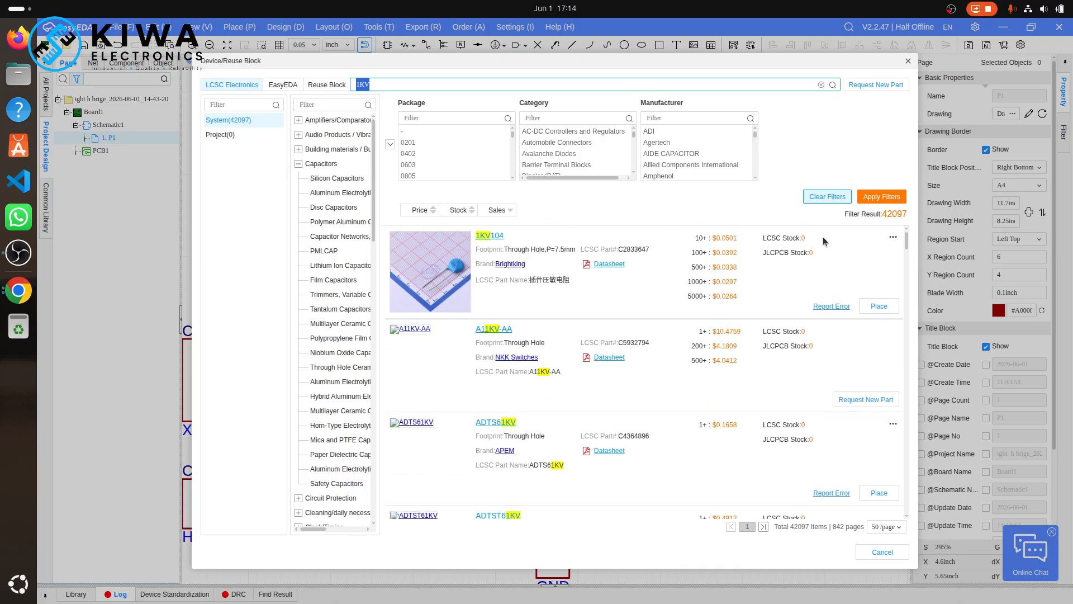
# - Place the through-hole part 1KV104 vertically beside Q3, connected to the VCC wire, and save the schematic
pyautogui.click(879, 306)
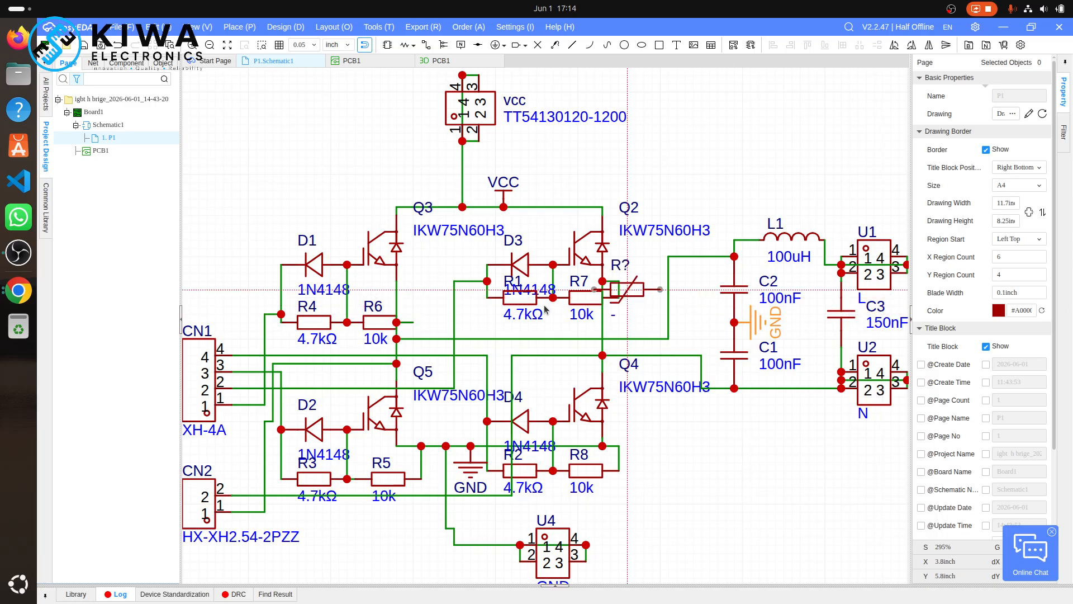
pyautogui.press('space')
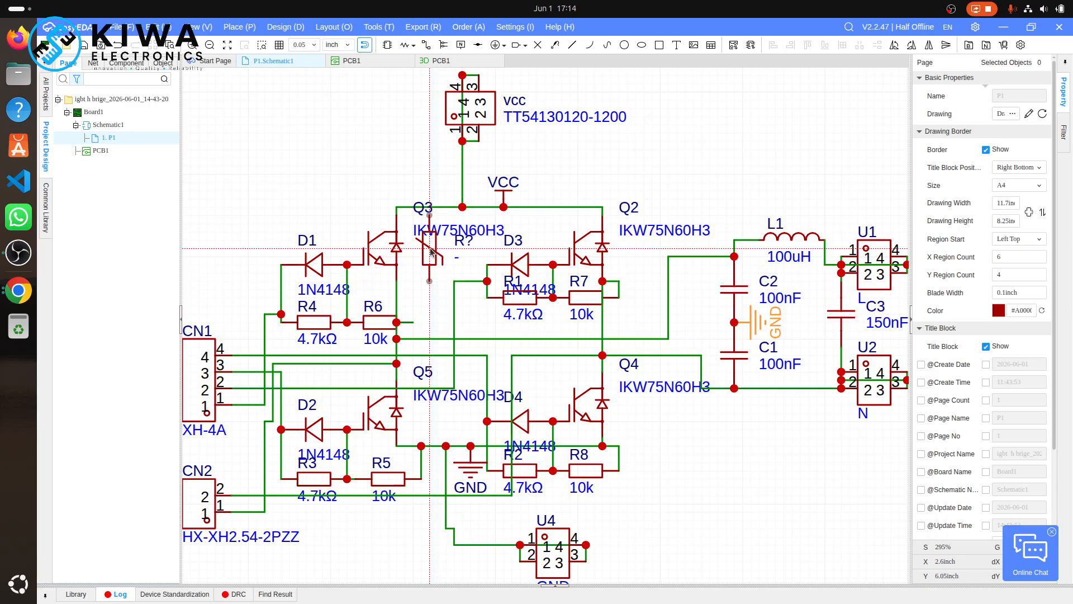
pyautogui.click(429, 242)
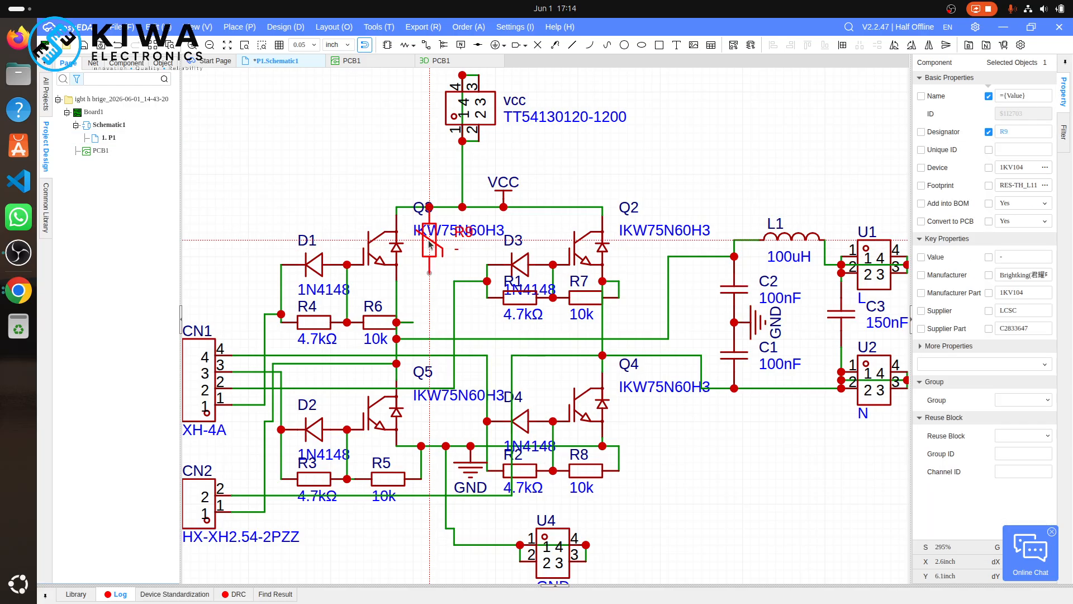
pyautogui.press('Escape')
pyautogui.hotkey('ctrl', 's')
pyautogui.hotkey('ctrl', 'a')
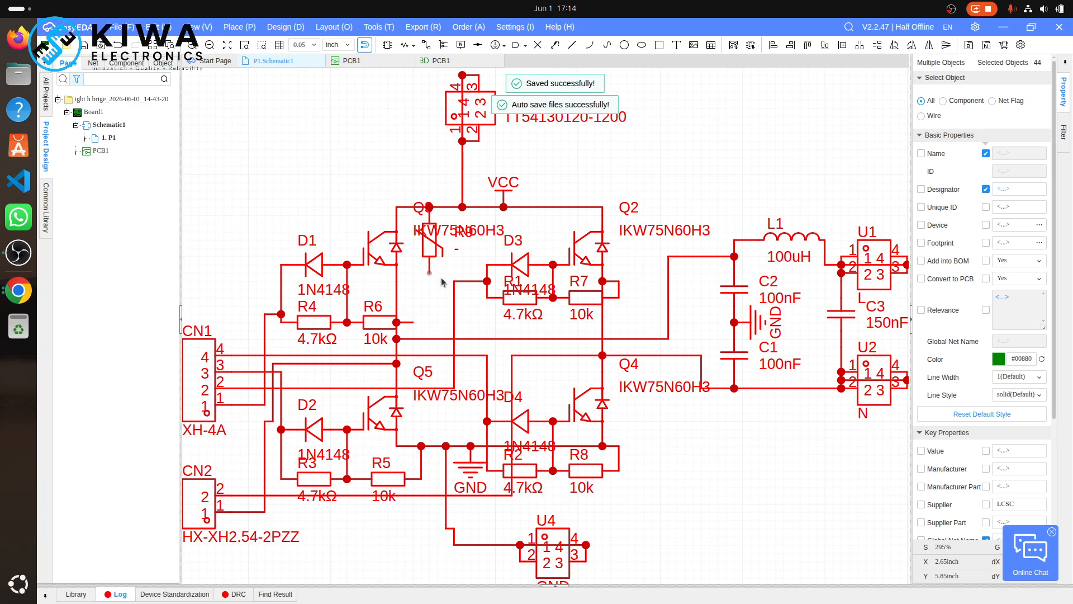
# - Delete the 1KV104 part placed beside Q3 from the schematic
pyautogui.click(442, 282)
pyautogui.click(427, 244)
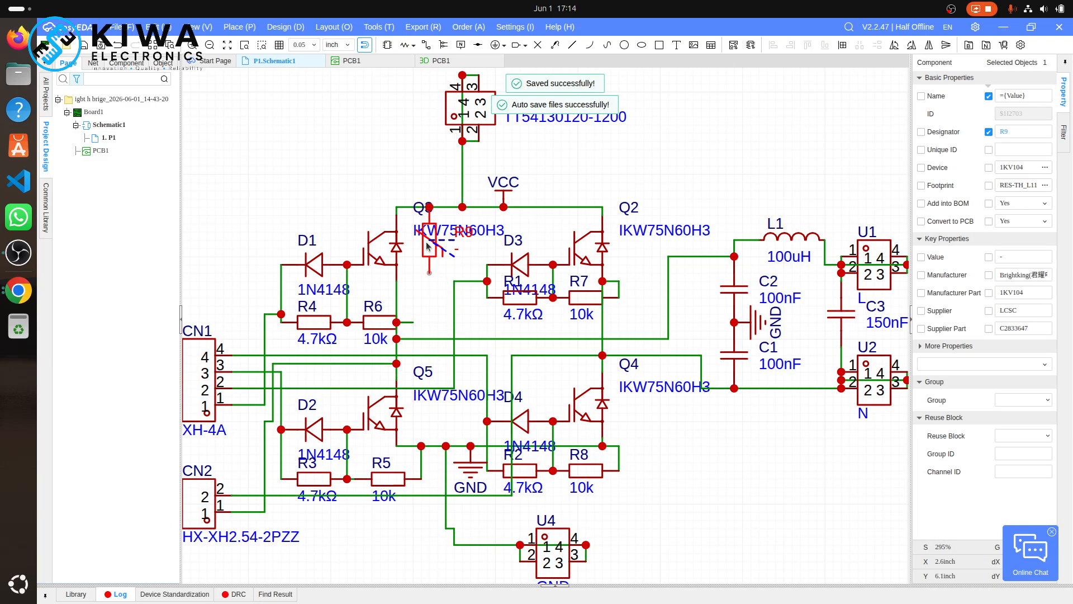
pyautogui.press('Delete')
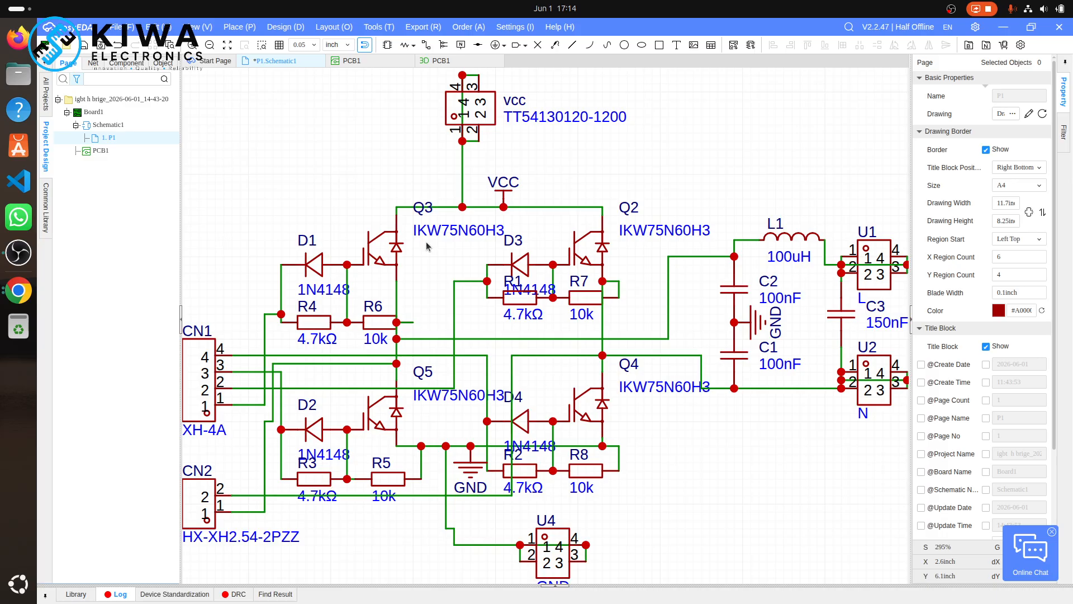
# - Reopen the device library and review the "1KV" results again down to the end of the first page
pyautogui.hotkey('shift', 'f')
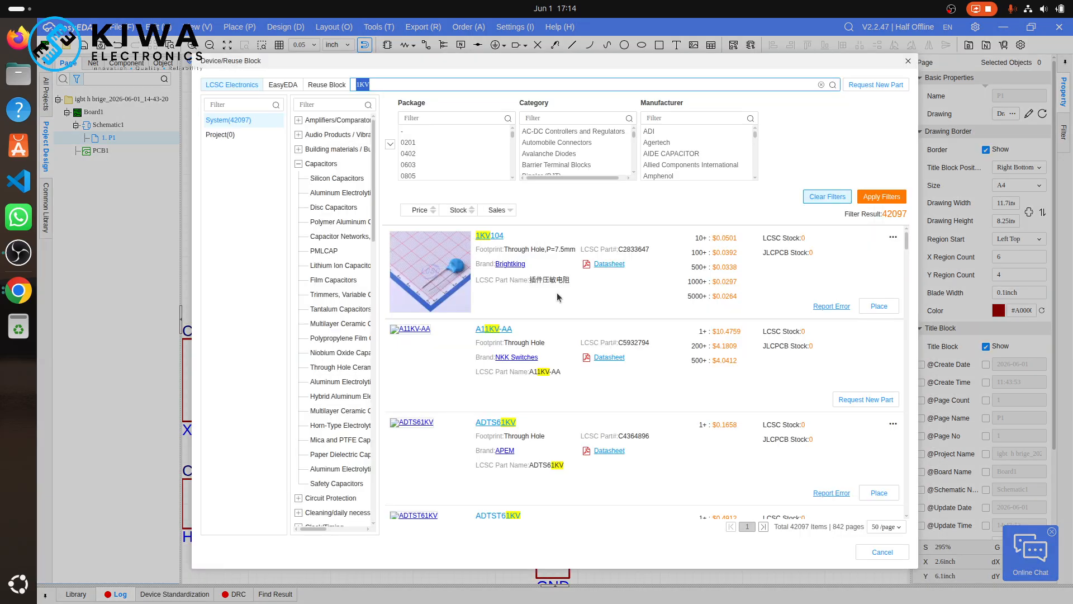
pyautogui.scroll(-10, 556, 292)
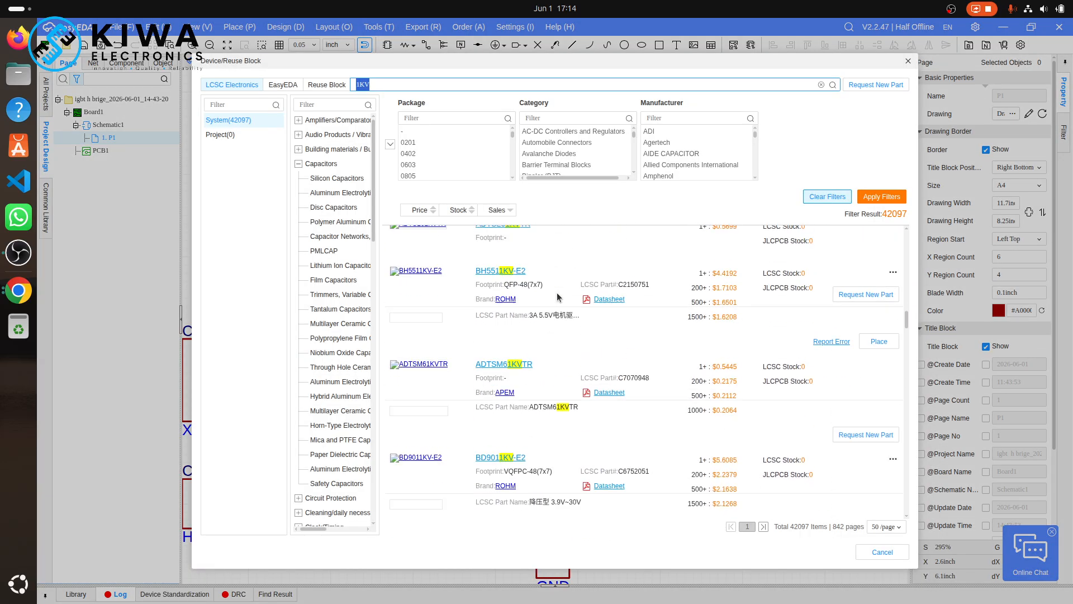
pyautogui.scroll(-3, 557, 297)
pyautogui.scroll(3, 557, 297)
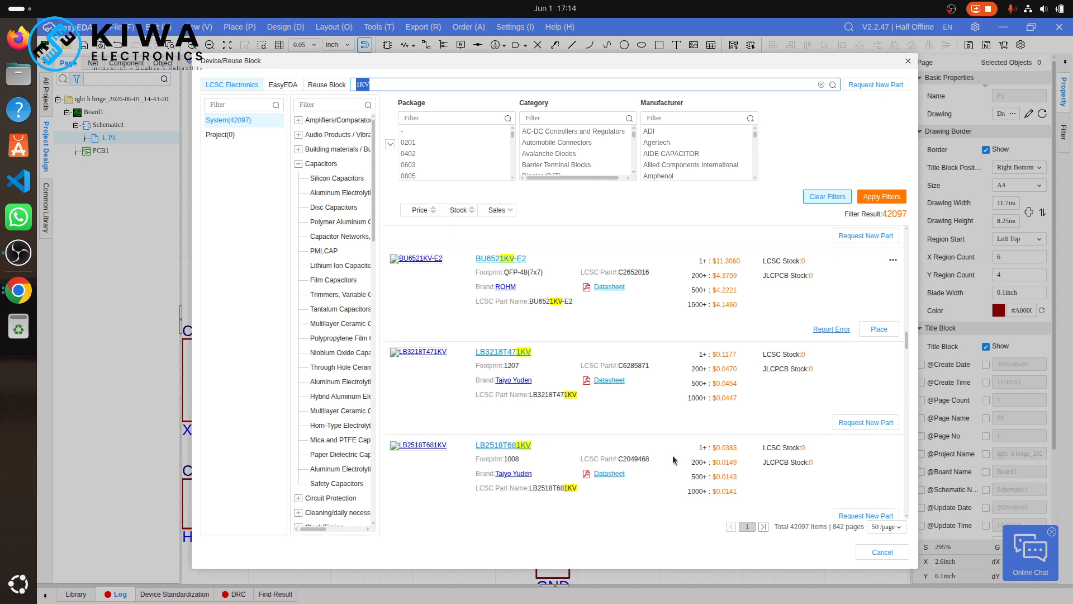
pyautogui.scroll(-5, 672, 455)
pyautogui.scroll(-5, 672, 455)
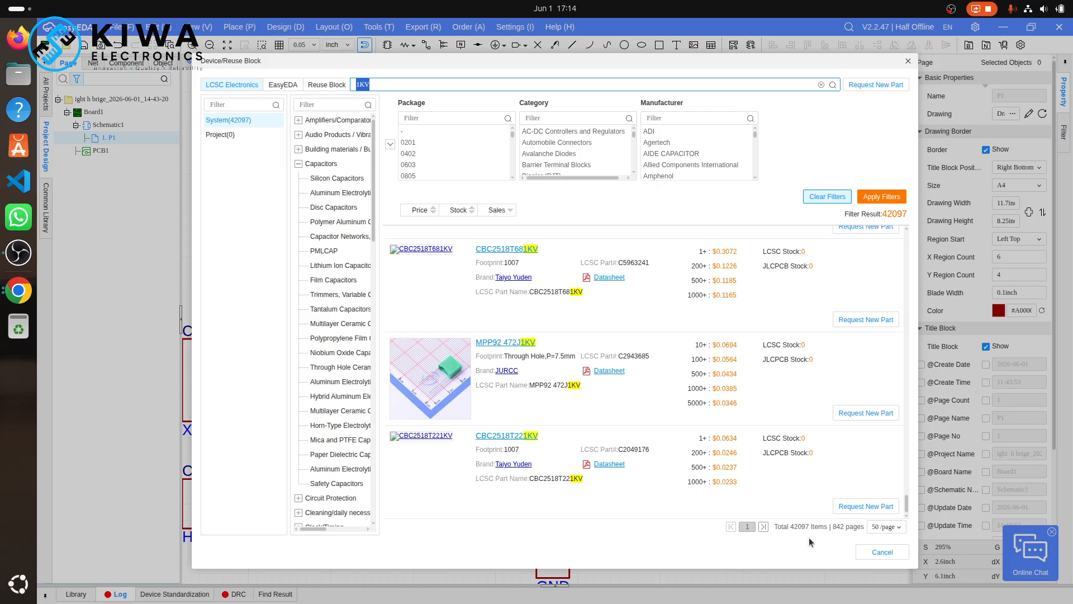
# - Go to the second page of "1KV" results, review its parts and try placing 1KV104 on the schematic
pyautogui.click(763, 527)
pyautogui.click(764, 527)
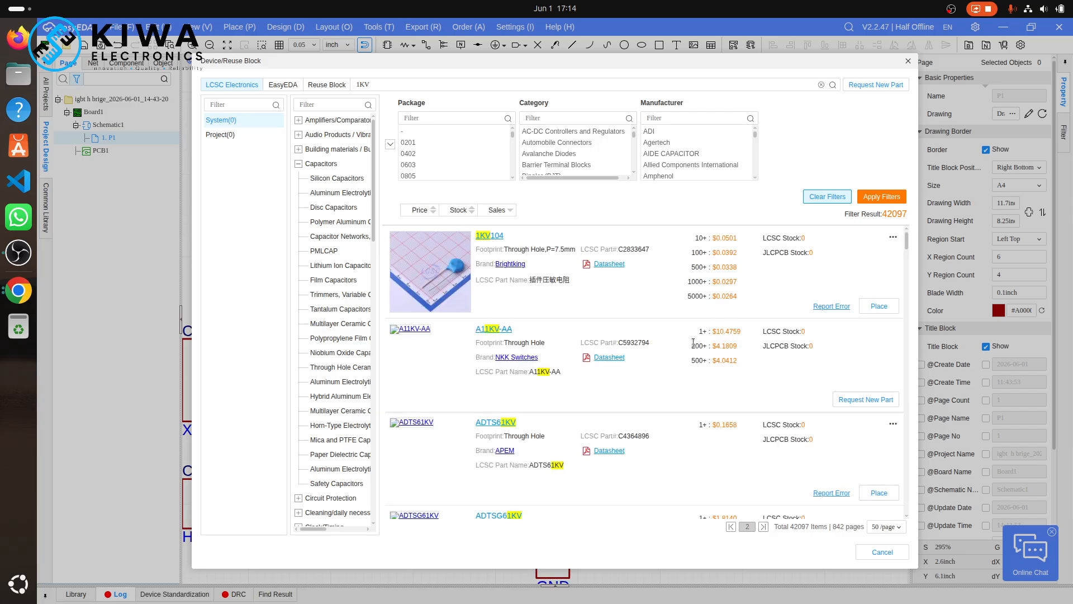
pyautogui.scroll(-10, 693, 343)
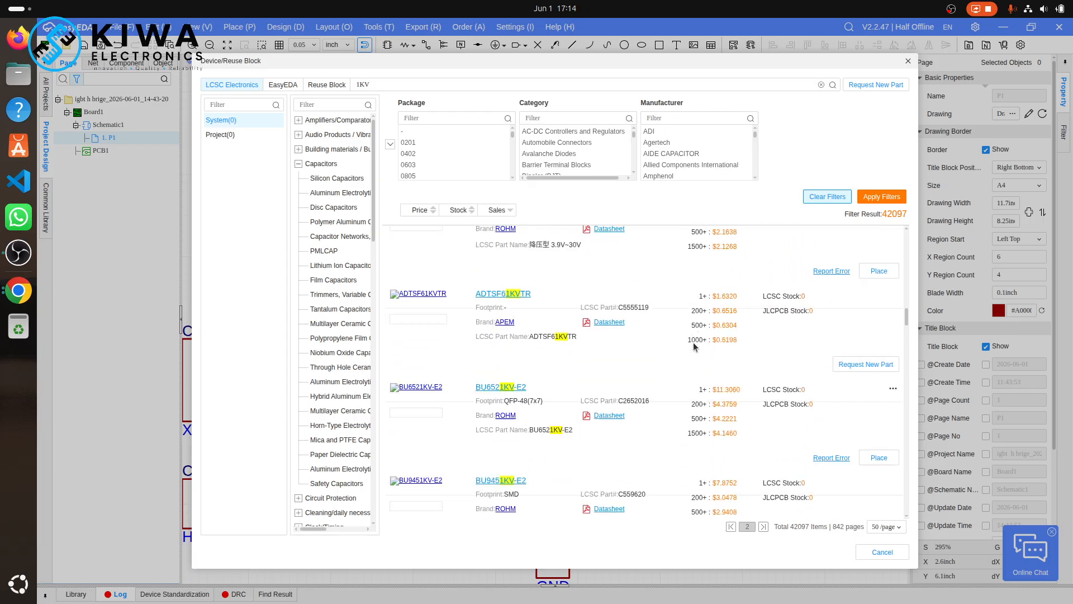
pyautogui.scroll(-10, 694, 347)
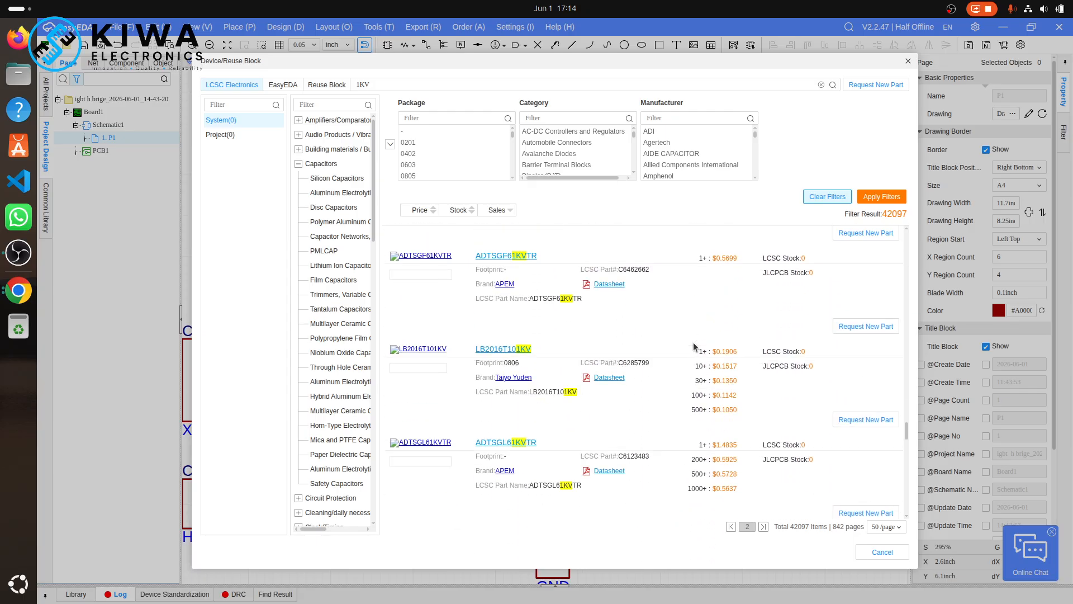
pyautogui.scroll(-10, 693, 347)
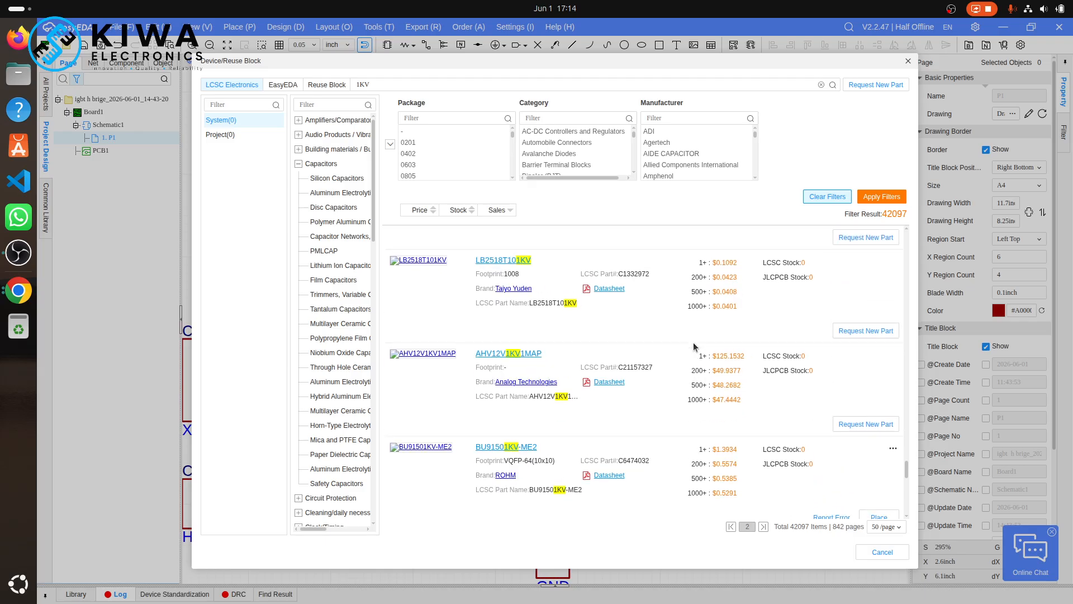
pyautogui.scroll(15, 783, 313)
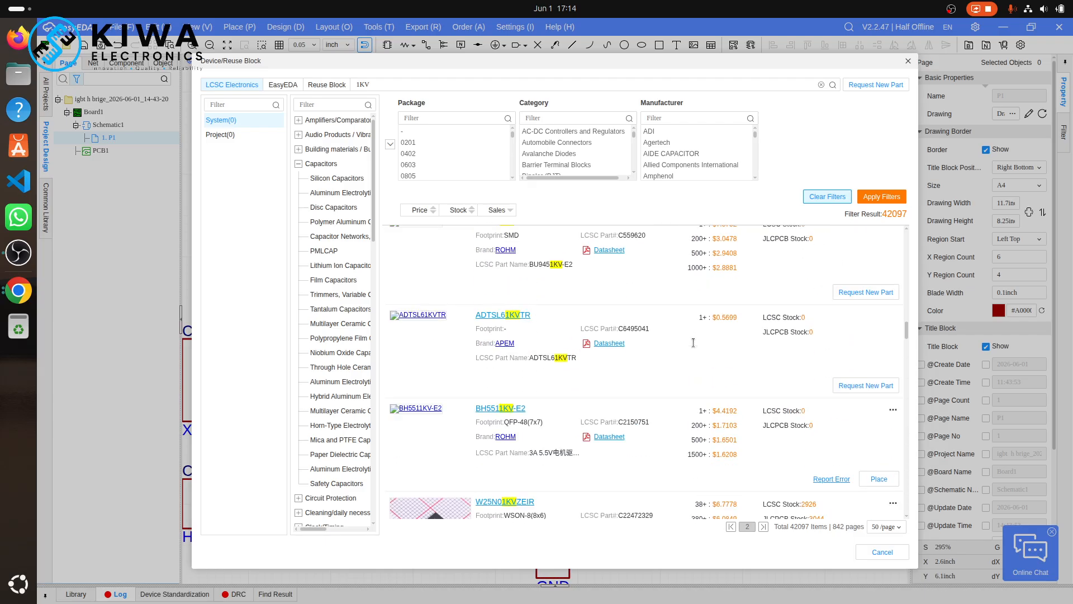
pyautogui.scroll(5, 897, 265)
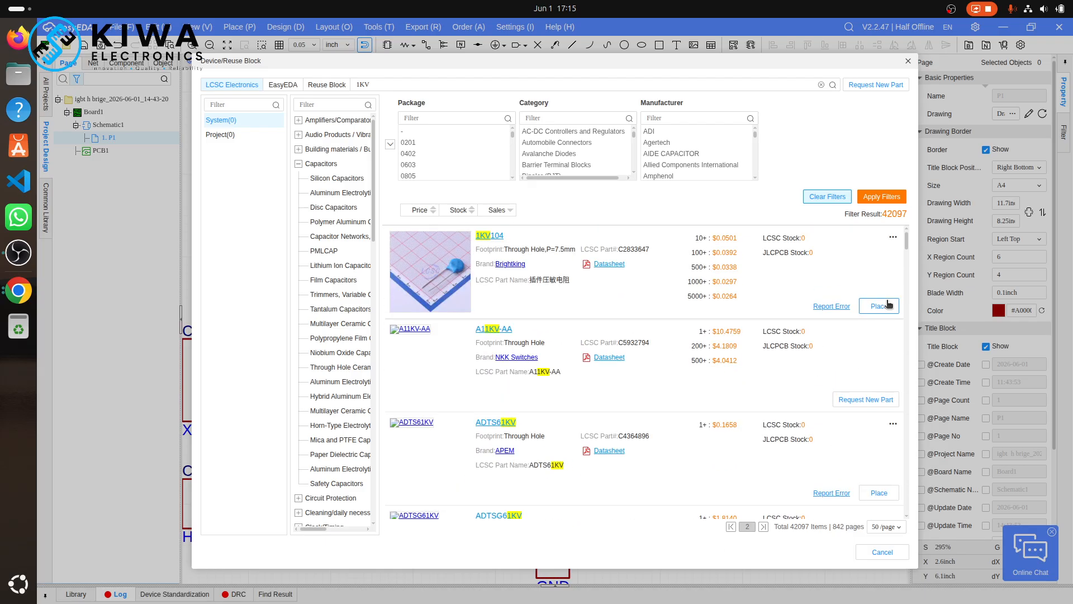
pyautogui.click(880, 304)
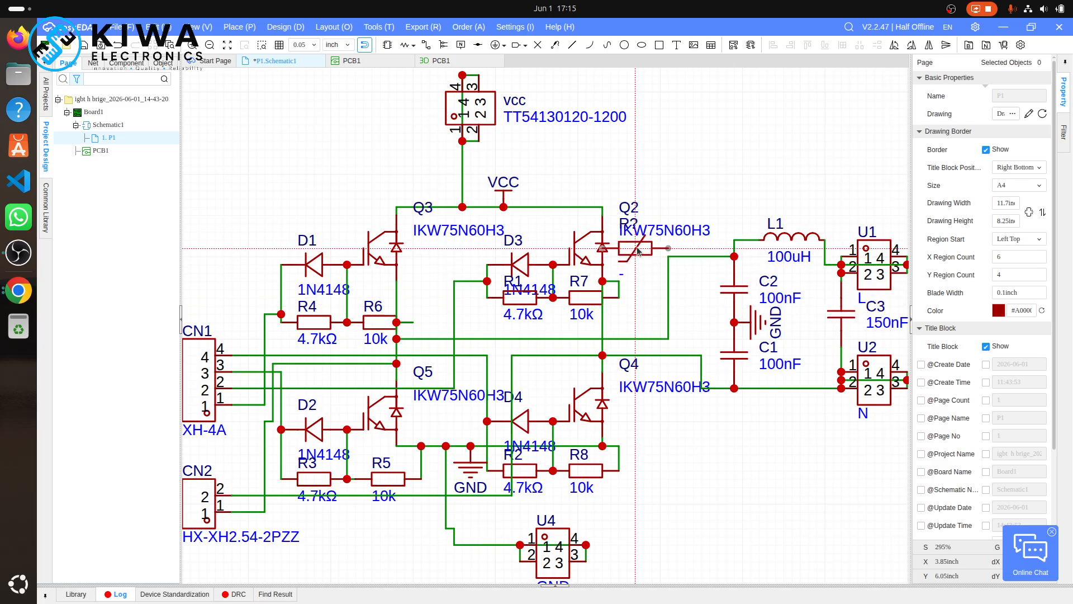
pyautogui.press('Escape')
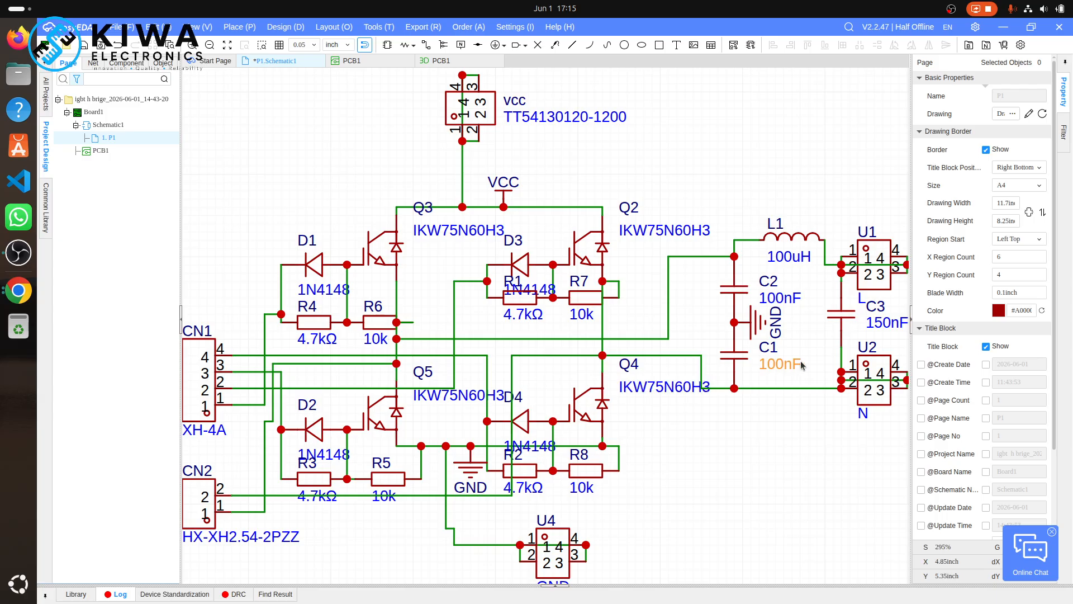
# - Reopen the device library and limit the "1KV" results to the Through Hole Ceramic Capacitors category
pyautogui.press('Right')
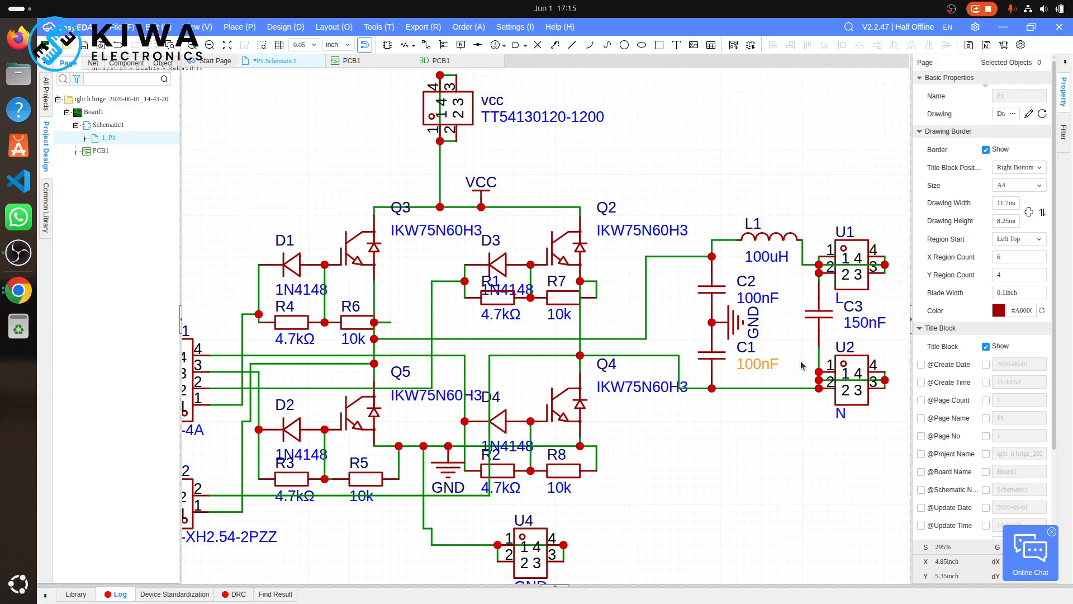
pyautogui.press('Right')
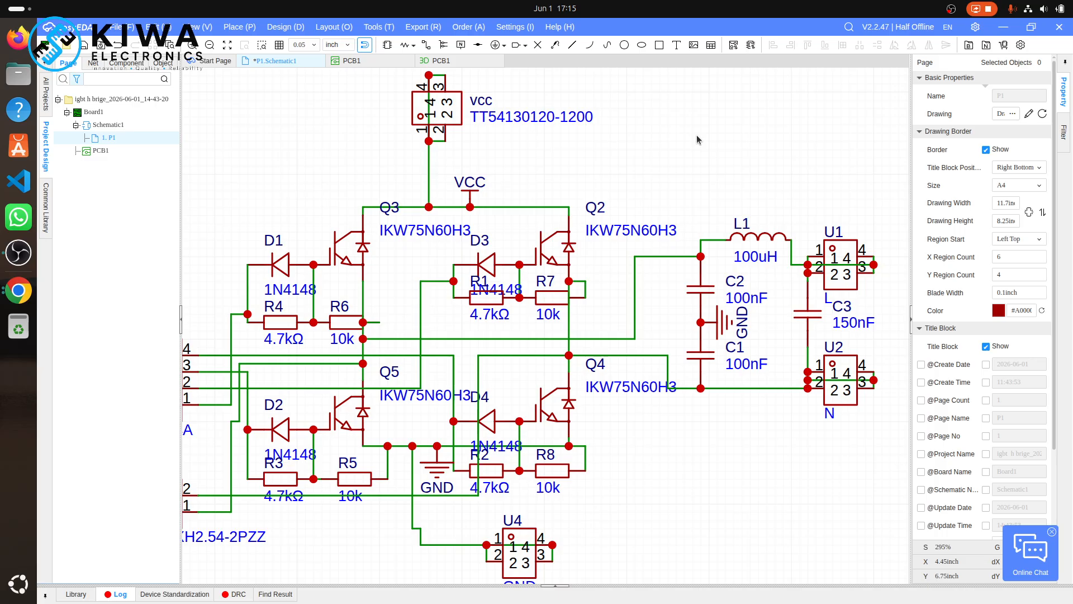
pyautogui.hotkey('shift', 'f')
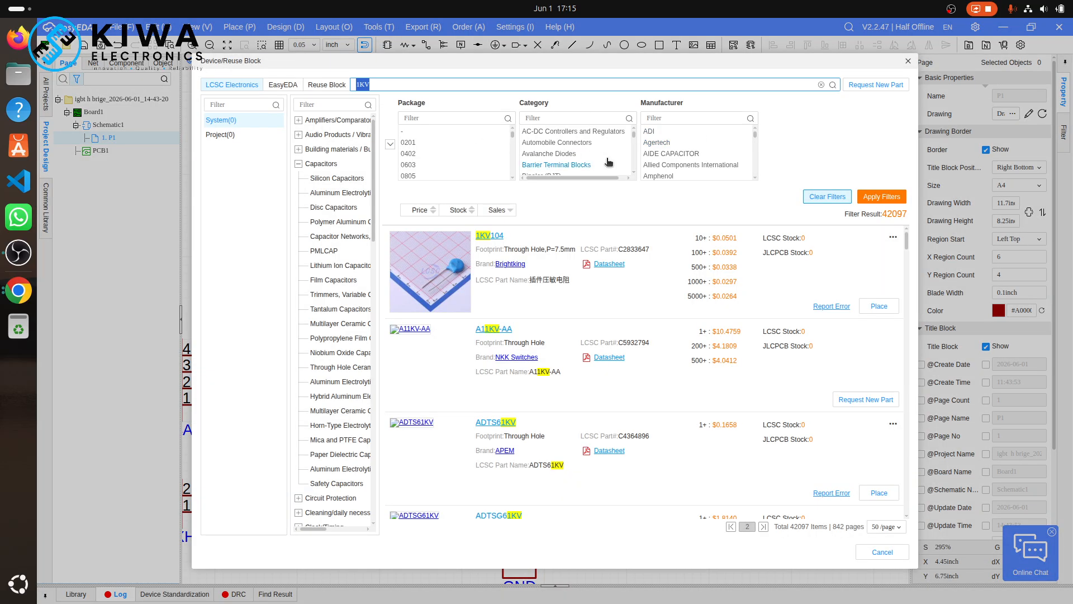
pyautogui.hscroll(1, 606, 156)
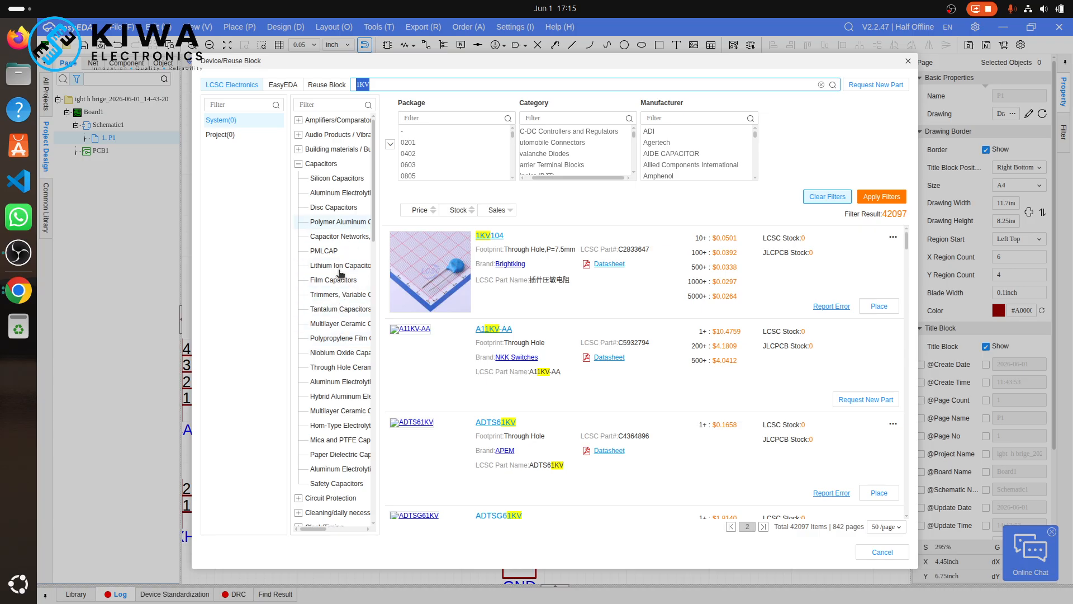
pyautogui.click(341, 367)
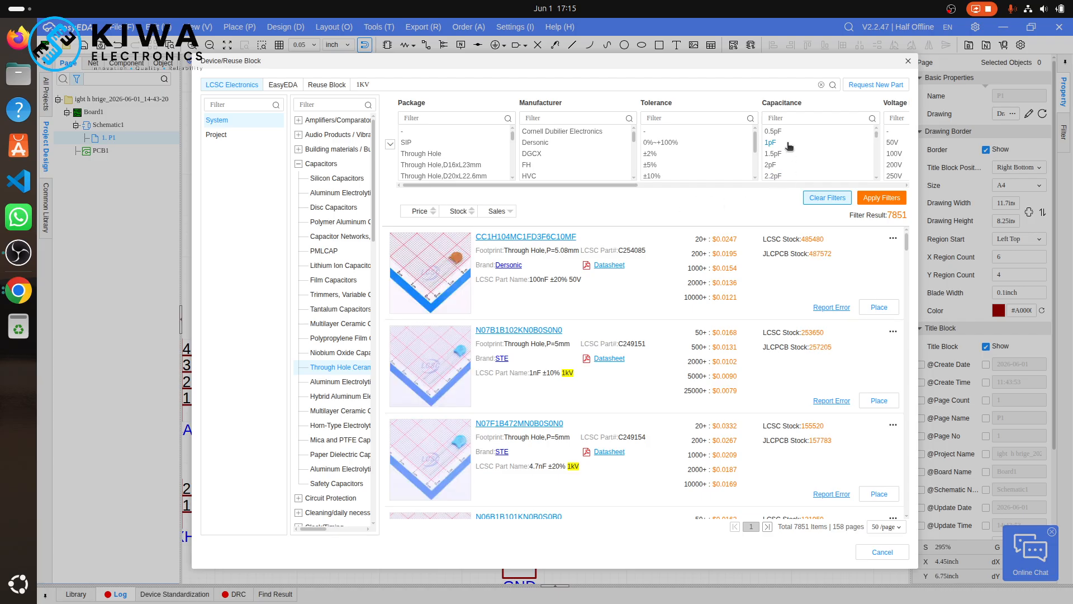
# - Filter the through-hole ceramic capacitors by a voltage rating of 1kV and apply the filter
pyautogui.hscroll(5, 789, 145)
pyautogui.hscroll(-4, 788, 145)
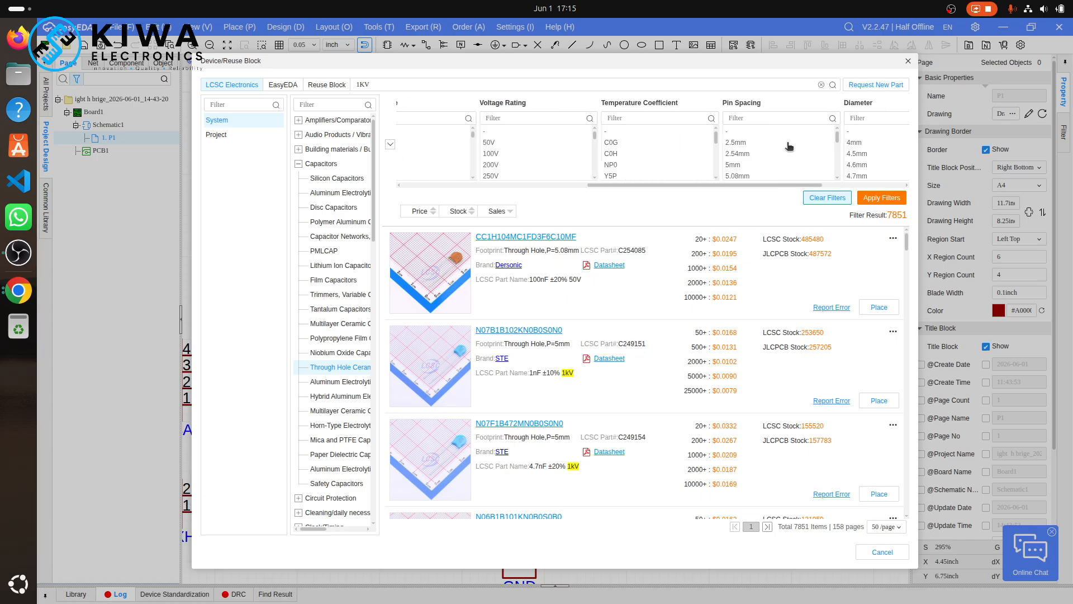
pyautogui.scroll(-10, 660, 169)
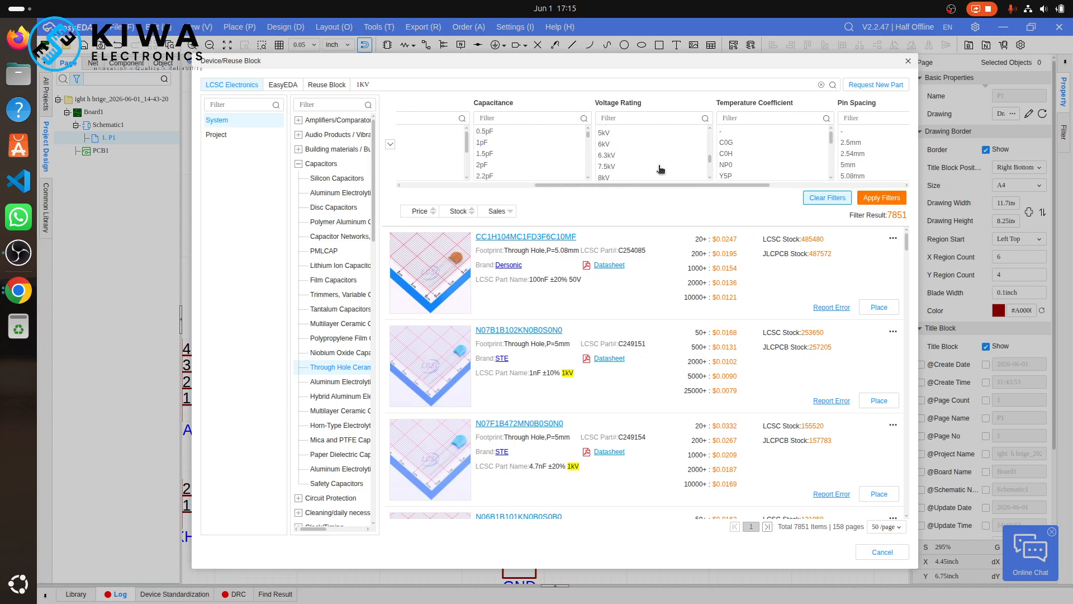
pyautogui.scroll(4, 661, 169)
pyautogui.scroll(1, 661, 169)
pyautogui.click(603, 133)
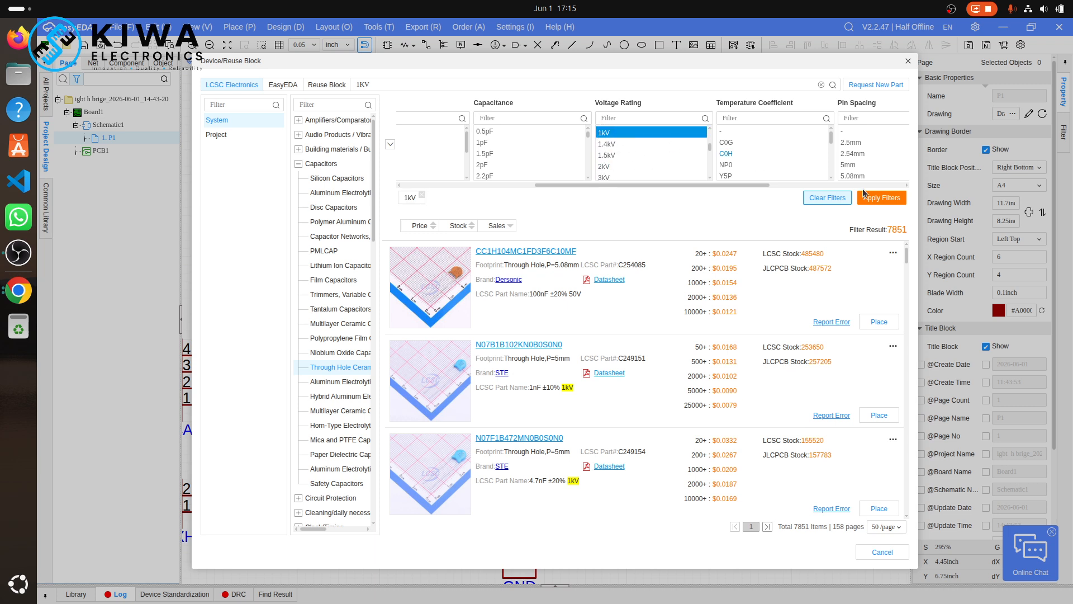
pyautogui.click(881, 197)
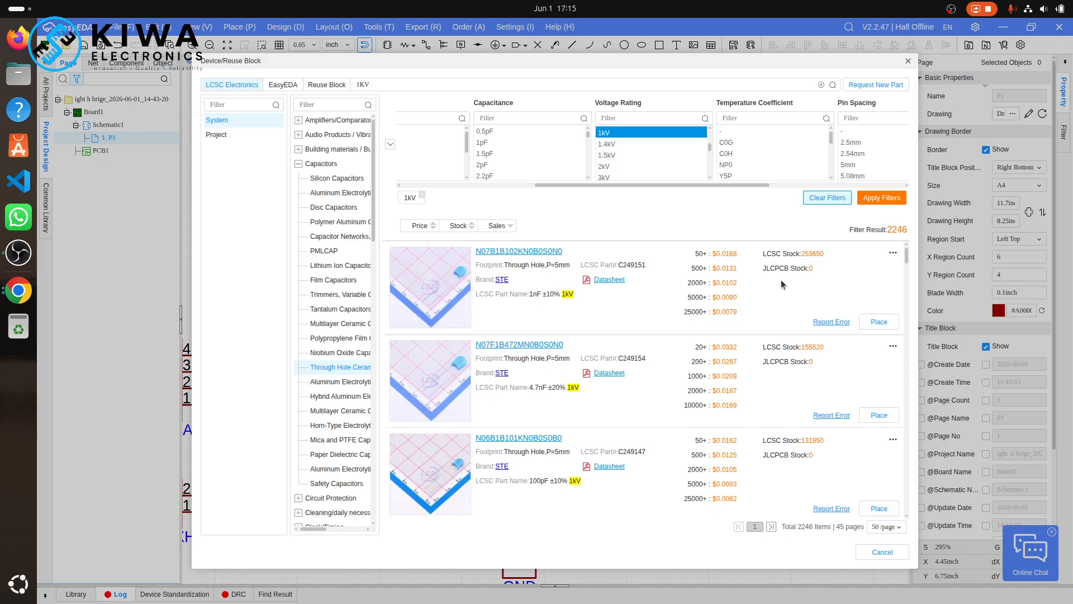
# - Find the 10nF ±20% 1kV capacitor CK45-E3AD103MYPNA on the second page of results and start placing it
pyautogui.scroll(-5, 734, 451)
pyautogui.scroll(-10, 734, 451)
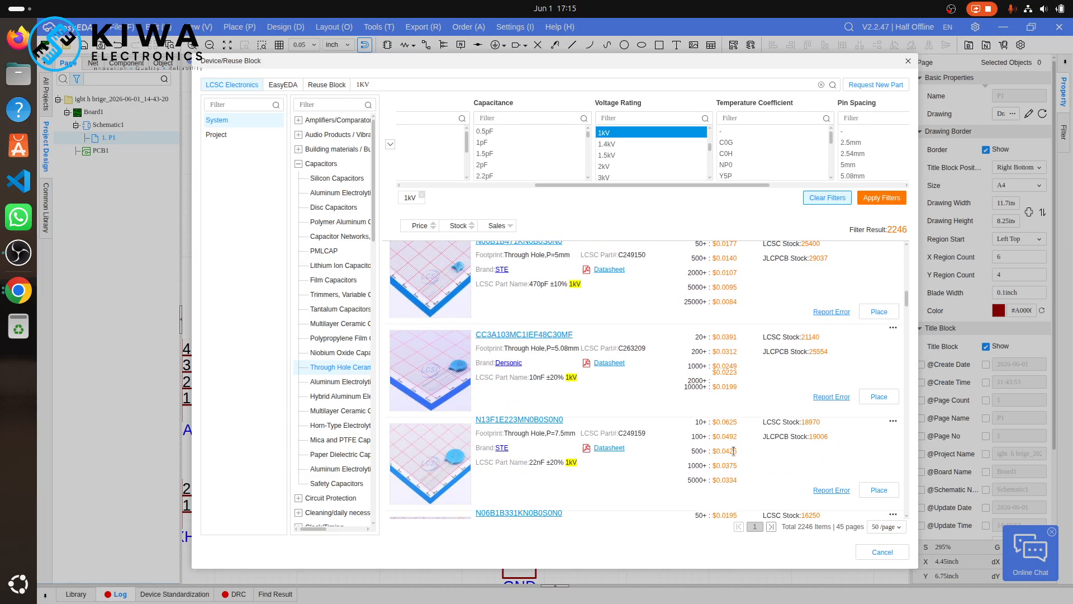
pyautogui.scroll(-5, 734, 451)
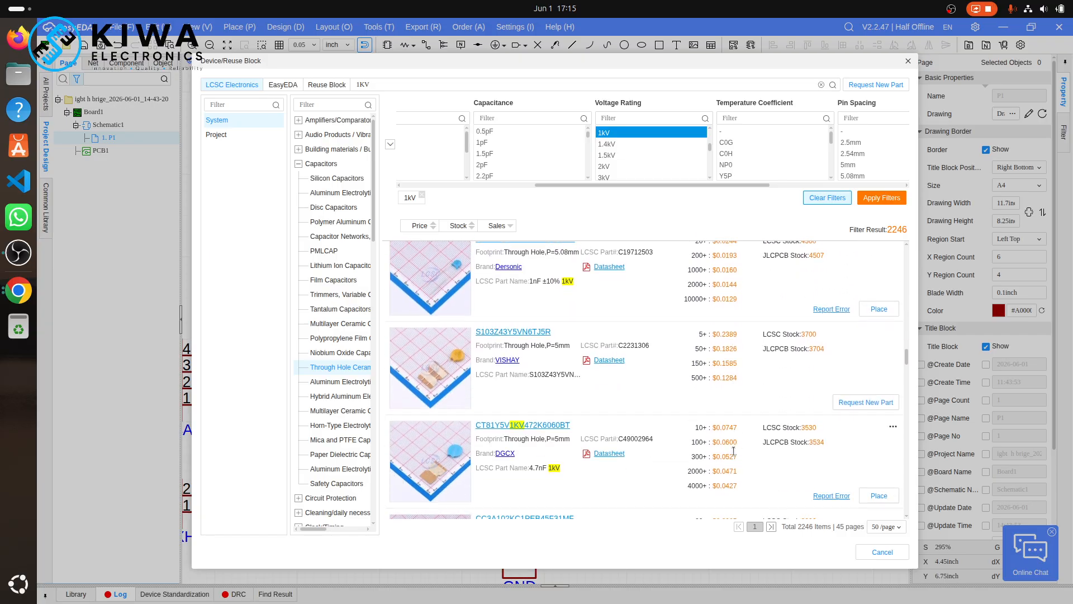
pyautogui.scroll(-10, 734, 456)
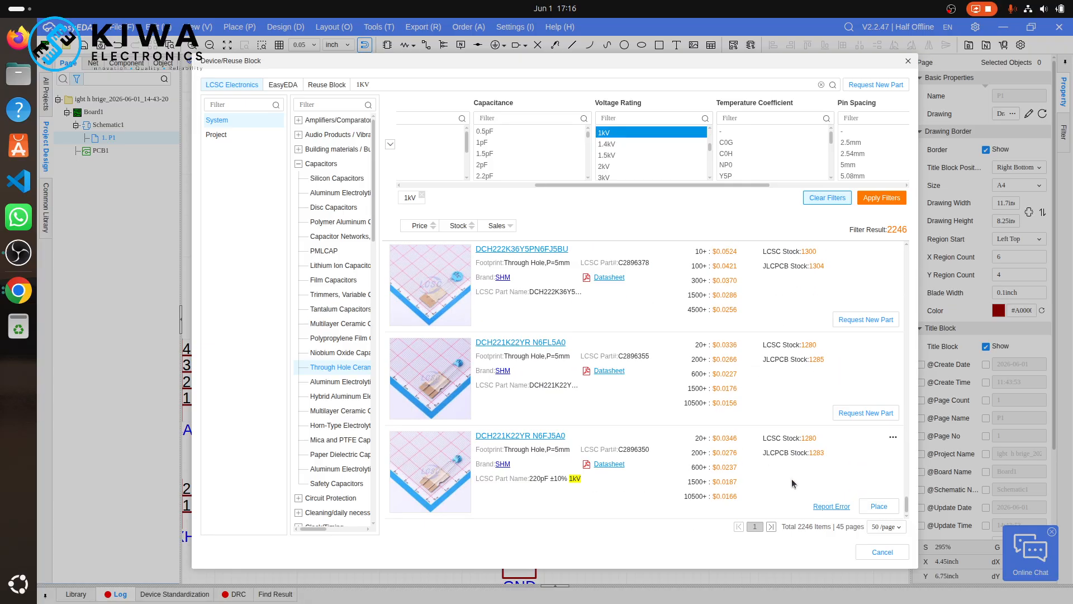
pyautogui.click(772, 527)
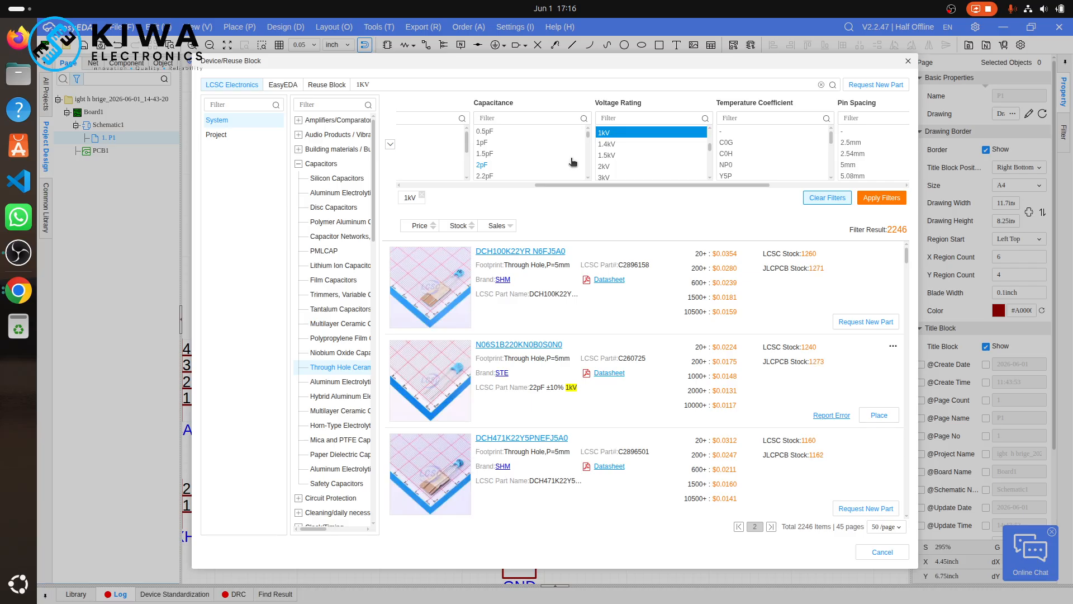
pyautogui.scroll(-5, 680, 376)
pyautogui.scroll(-15, 680, 375)
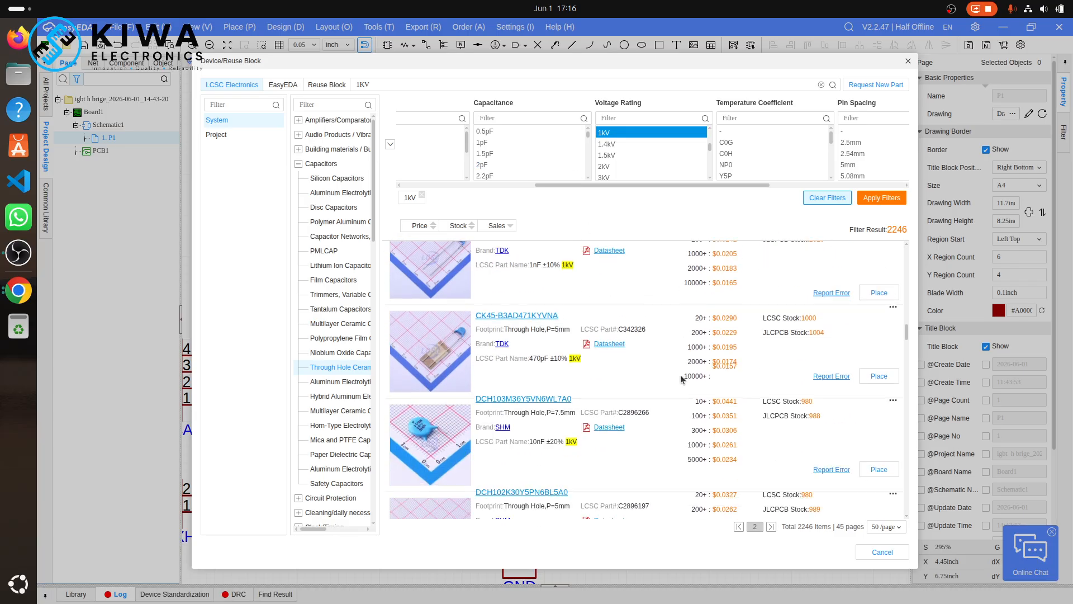
pyautogui.scroll(-10, 680, 375)
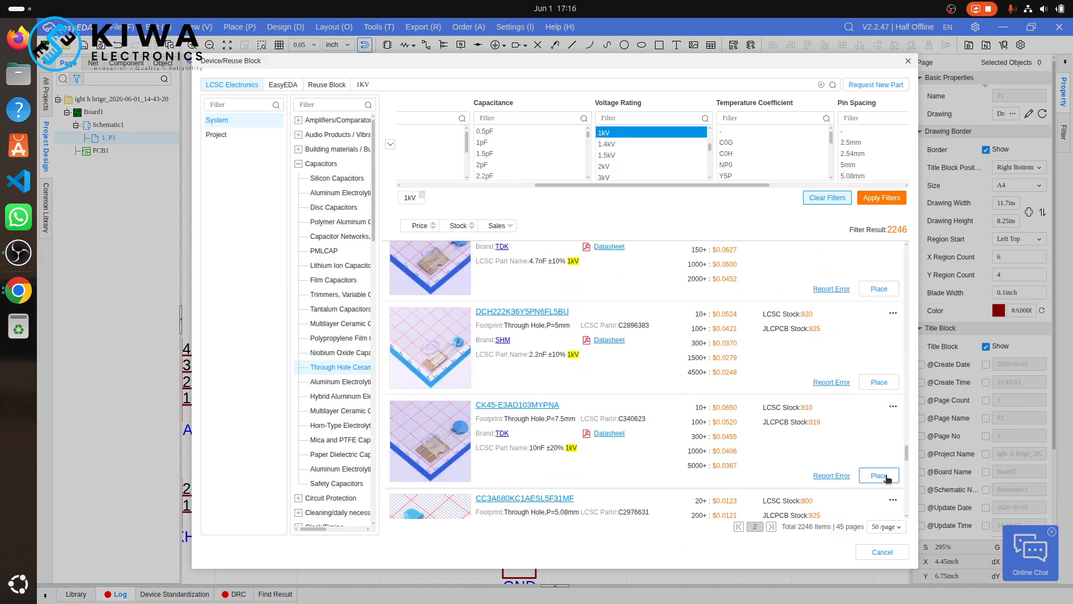
pyautogui.click(879, 475)
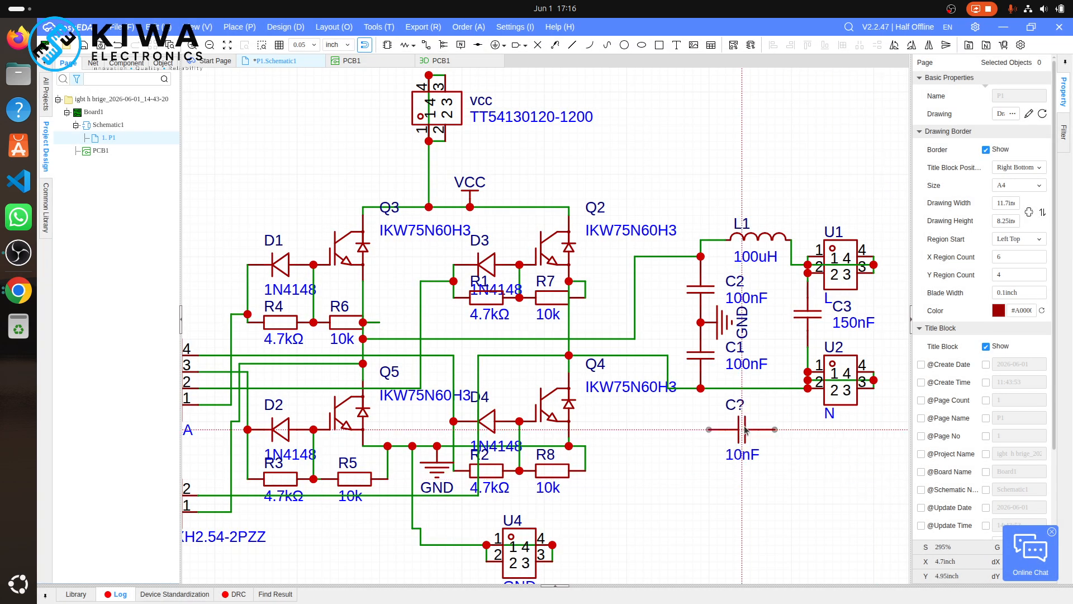
# - Place two 10nF capacitors vertically with their upper pins on the VCC wire, one beside Q3 and one beside Q2
pyautogui.press('space')
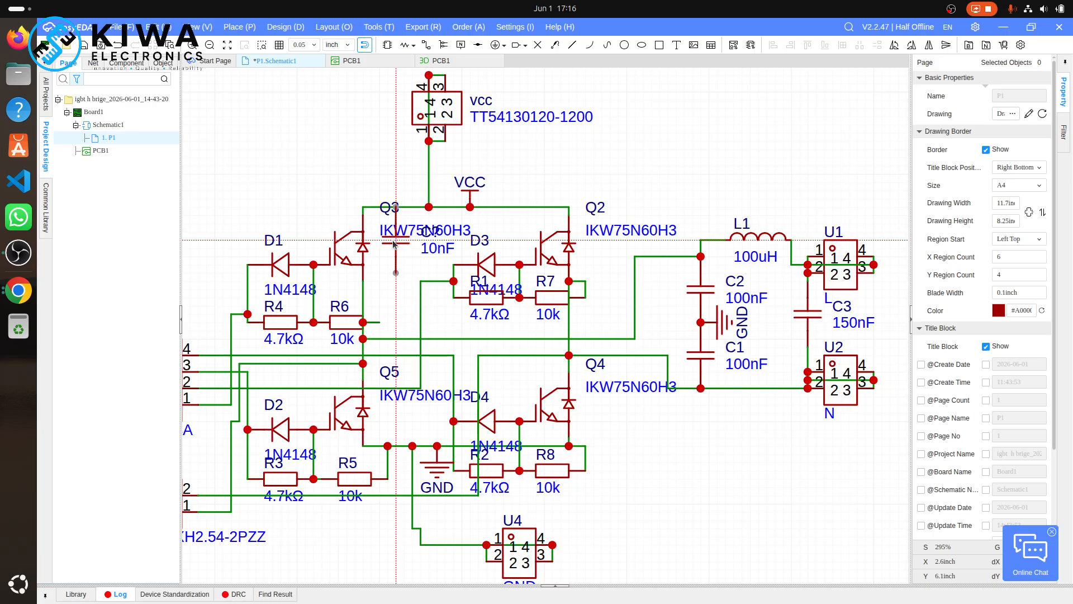
pyautogui.click(394, 244)
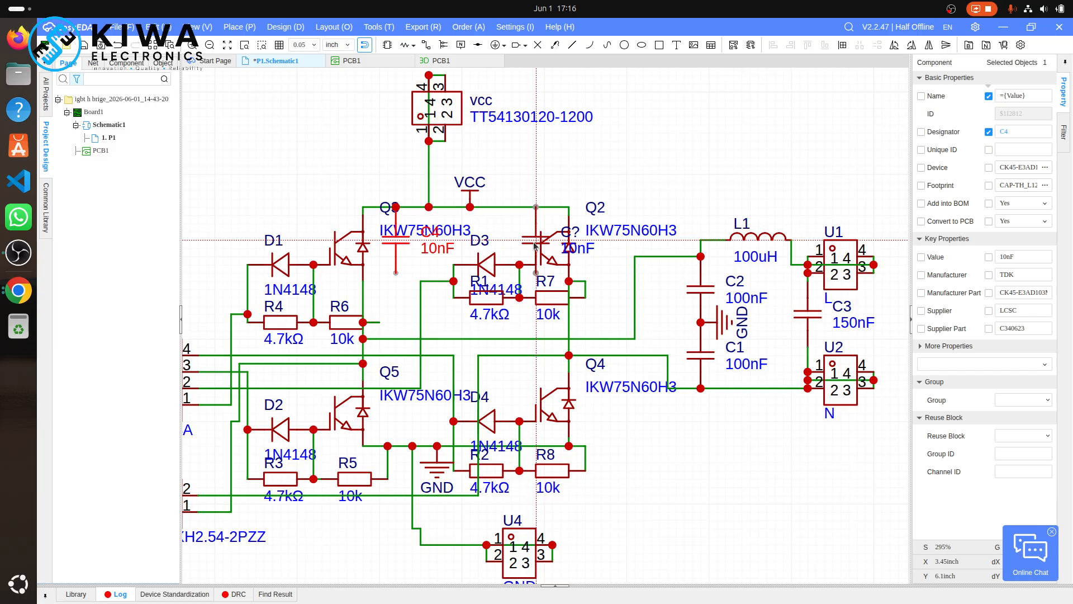
pyautogui.click(535, 246)
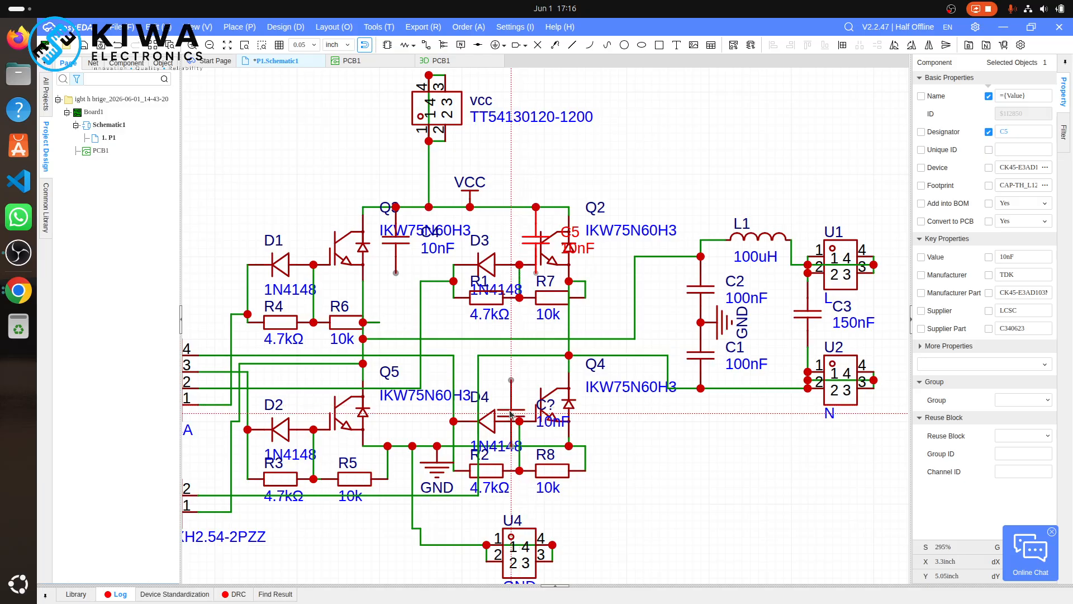
pyautogui.click(511, 415)
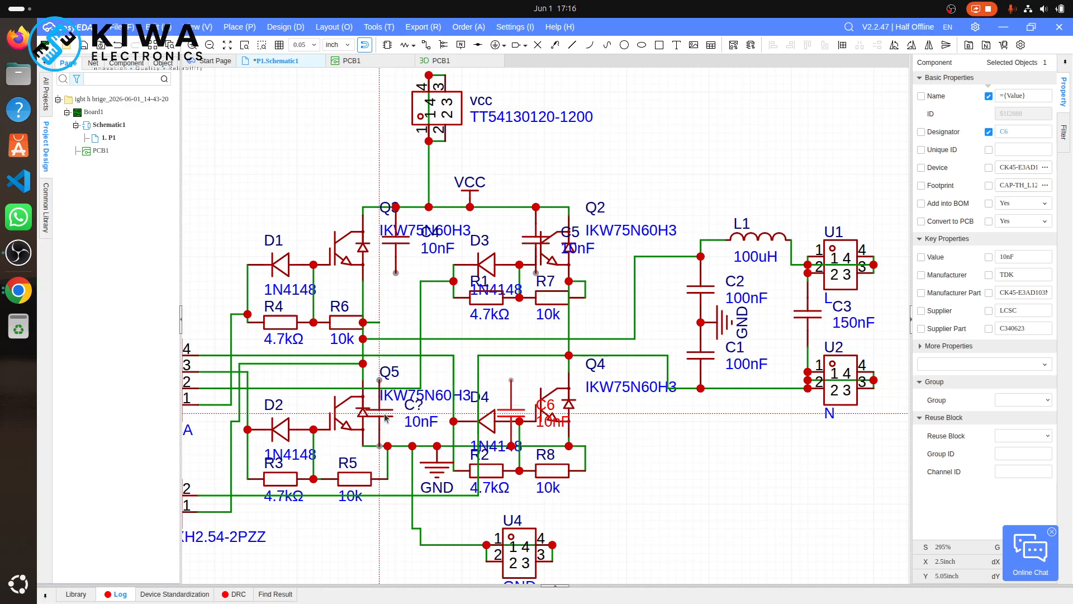
pyautogui.press('Escape')
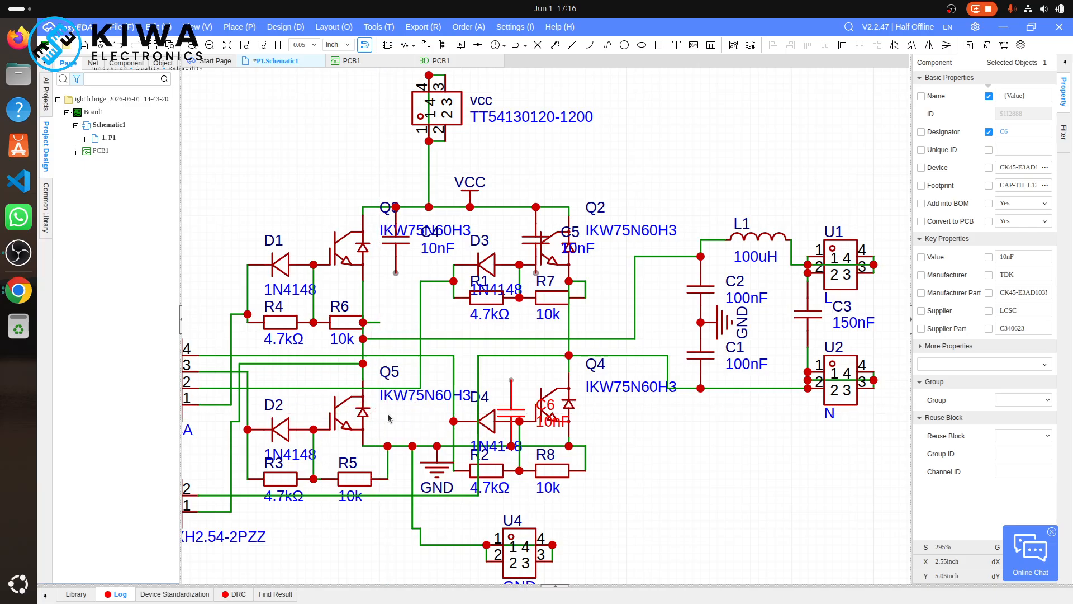
pyautogui.press('Delete')
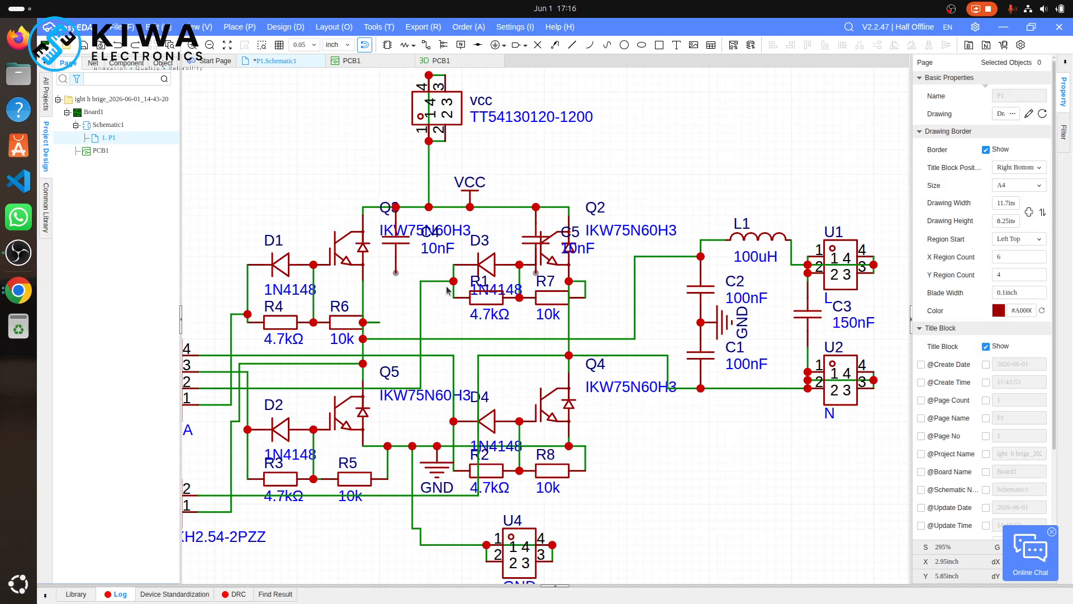
# - Move capacitor C5 across Q2 to its outer side, keeping it connected to the VCC wire
pyautogui.click(538, 235)
pyautogui.moveTo(539, 235); pyautogui.dragTo(596, 235)
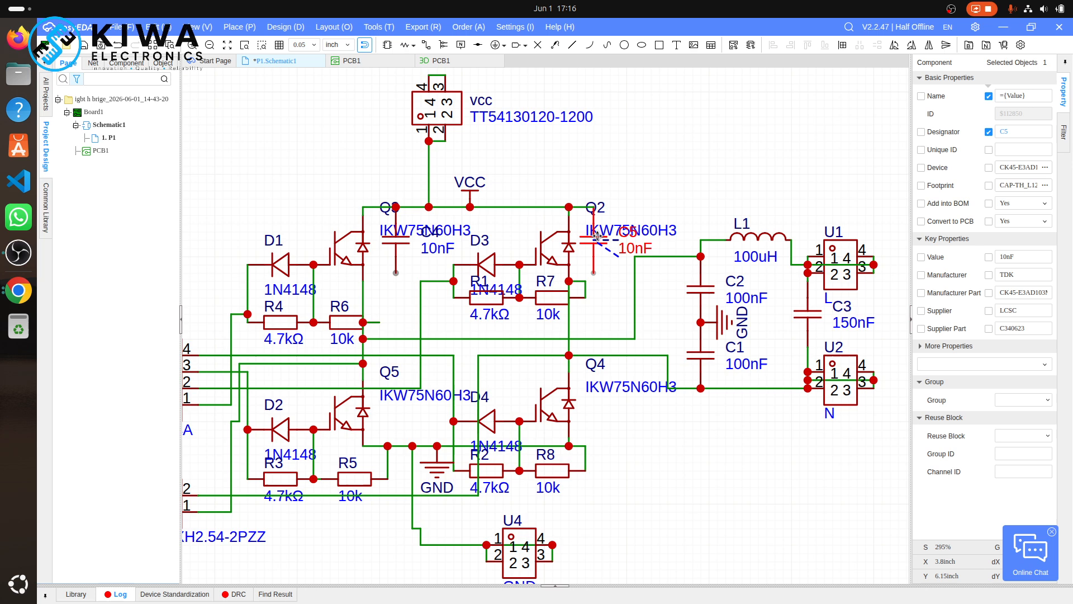
# - Switch to Chrome, check the 2000w power inverter DC-AC schematic and go to the "240v ac h bridge inverter" search page
pyautogui.click(31, 301)
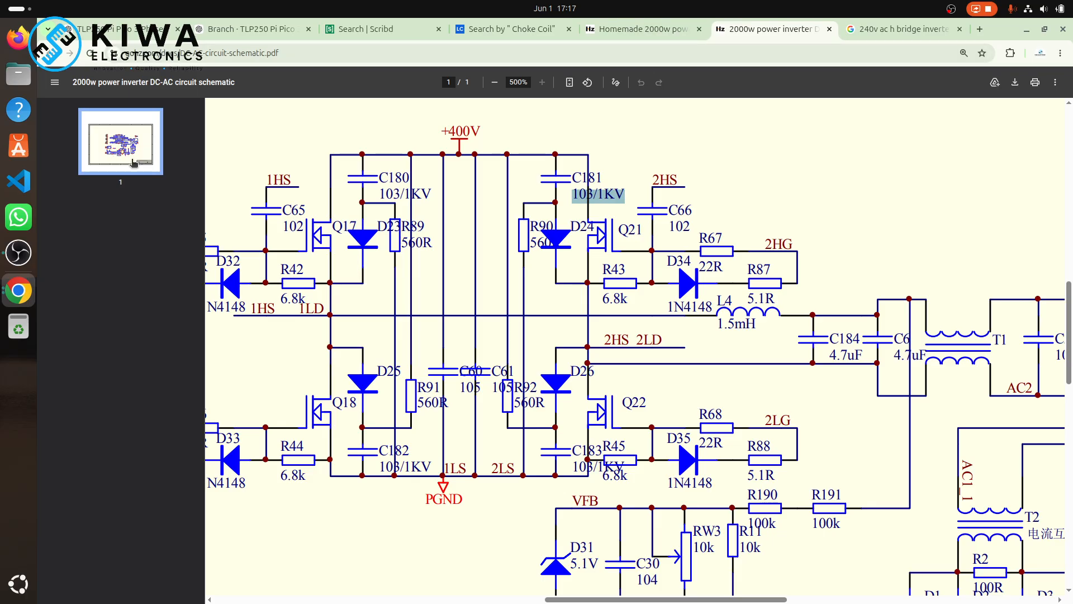
pyautogui.click(19, 290)
pyautogui.click(19, 291)
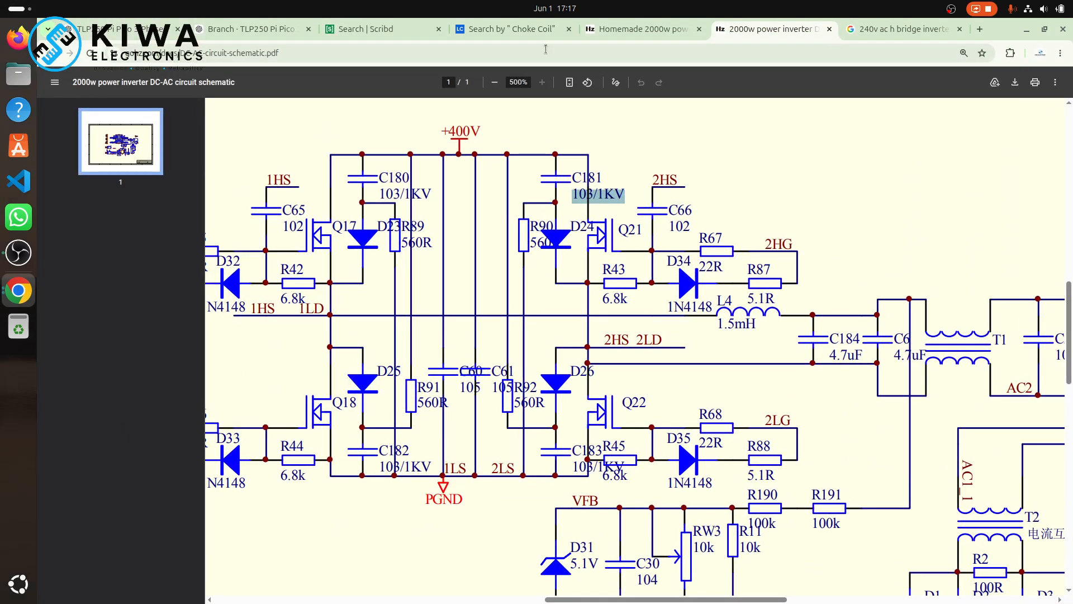
pyautogui.click(884, 30)
pyautogui.doubleClick(841, 53)
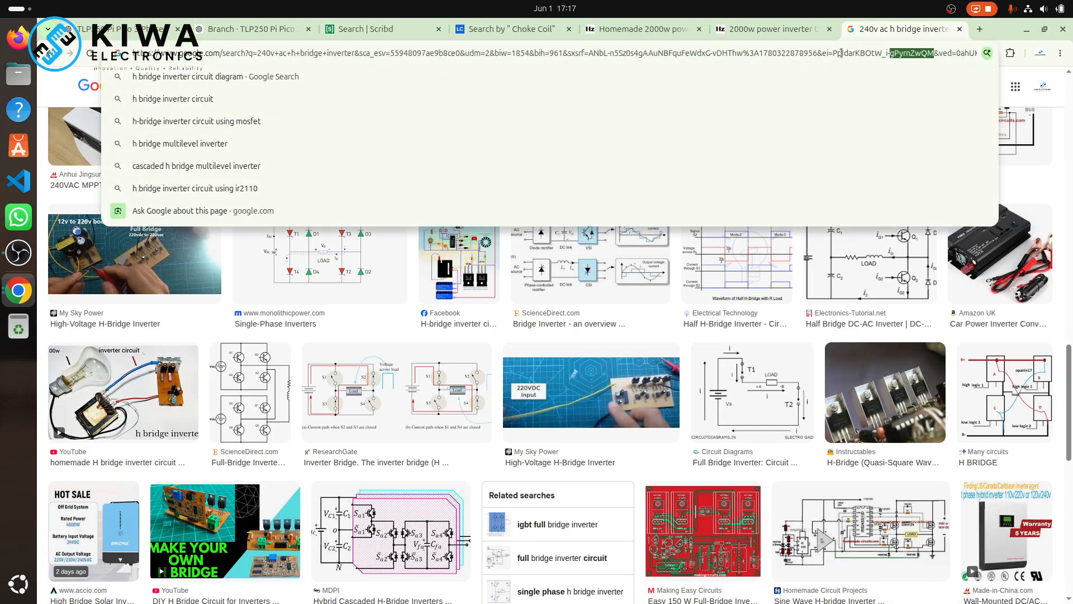
pyautogui.write('1n')
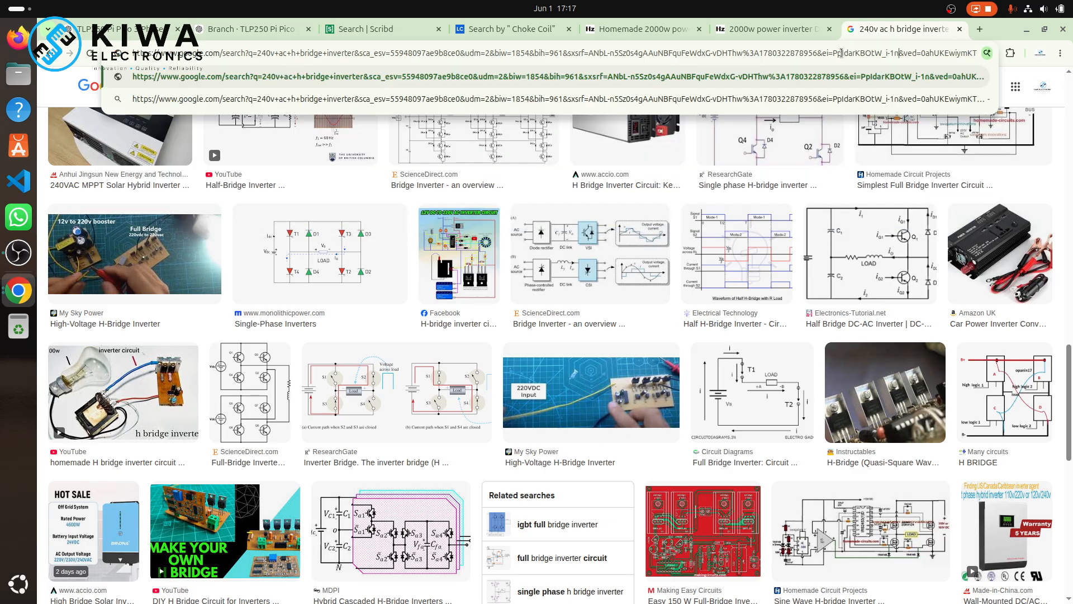
pyautogui.write('414')
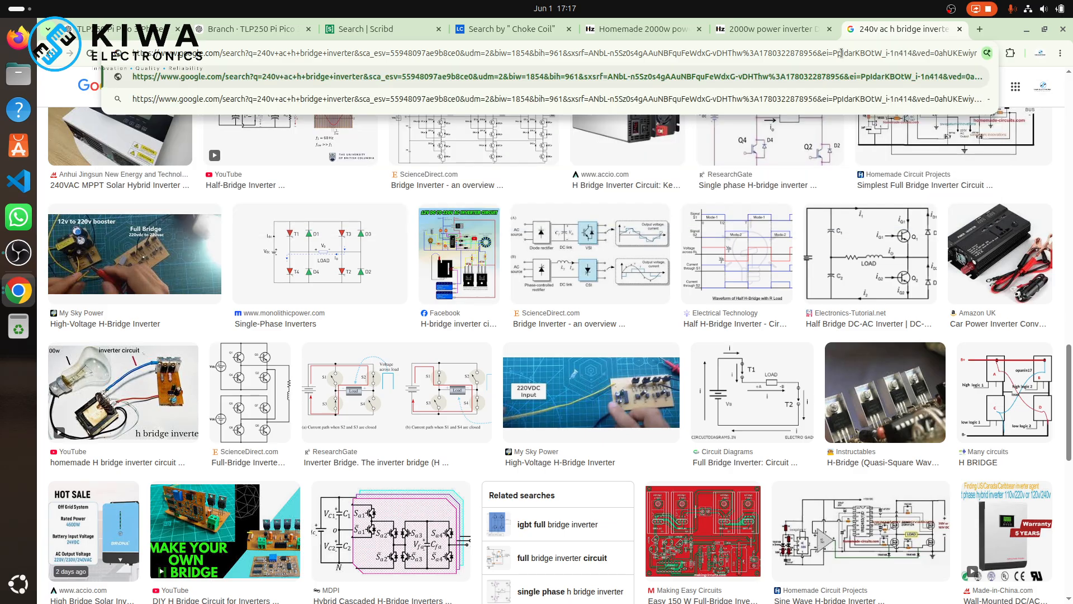
# - Search Google for "1n4148" and read the full overview of the diode's specifications
pyautogui.hotkey('ctrl', 'a')
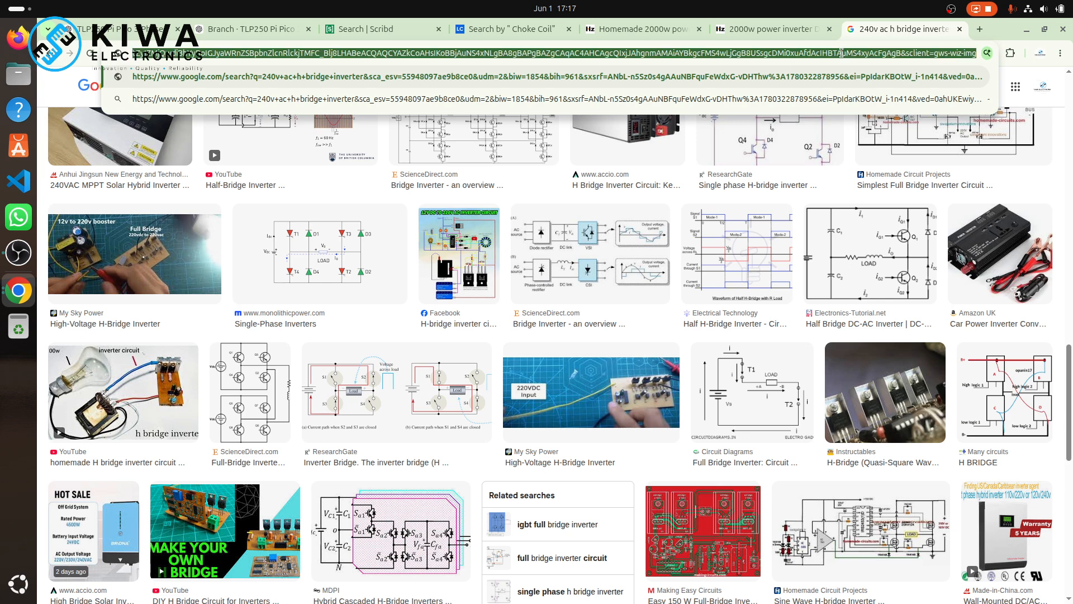
pyautogui.write('1n4007')
pyautogui.press('BackSpace')
pyautogui.press('BackSpace')
pyautogui.press('BackSpace')
pyautogui.write('148')
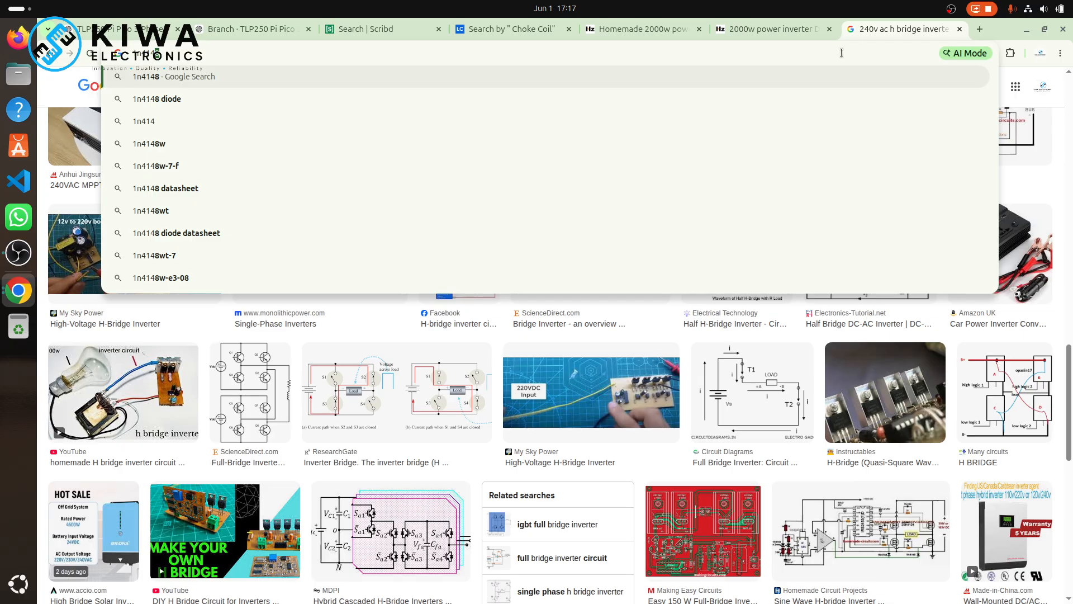
pyautogui.press('Return')
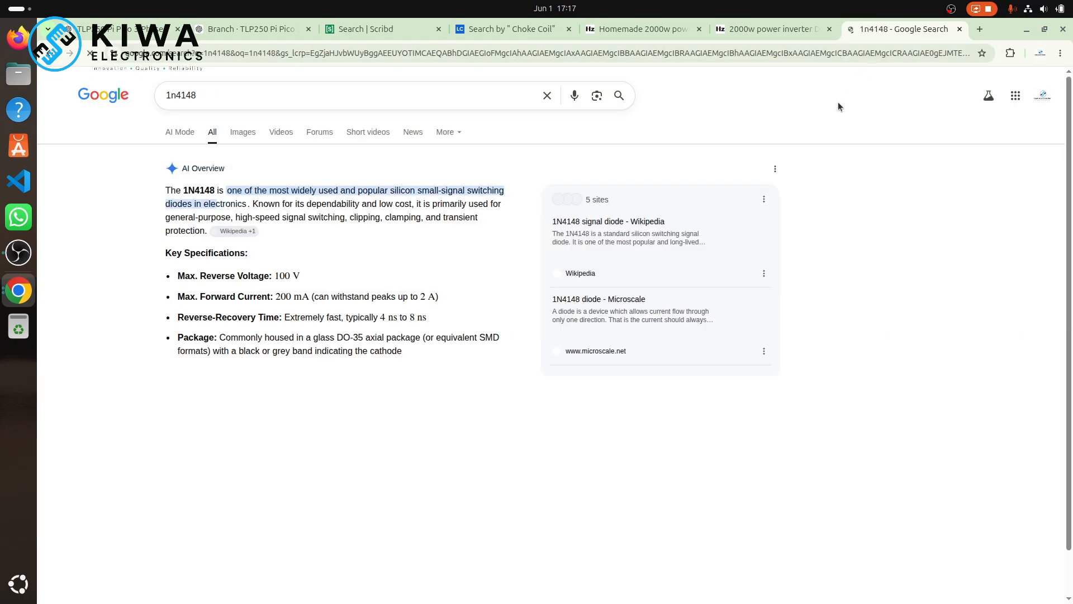
pyautogui.click(336, 347)
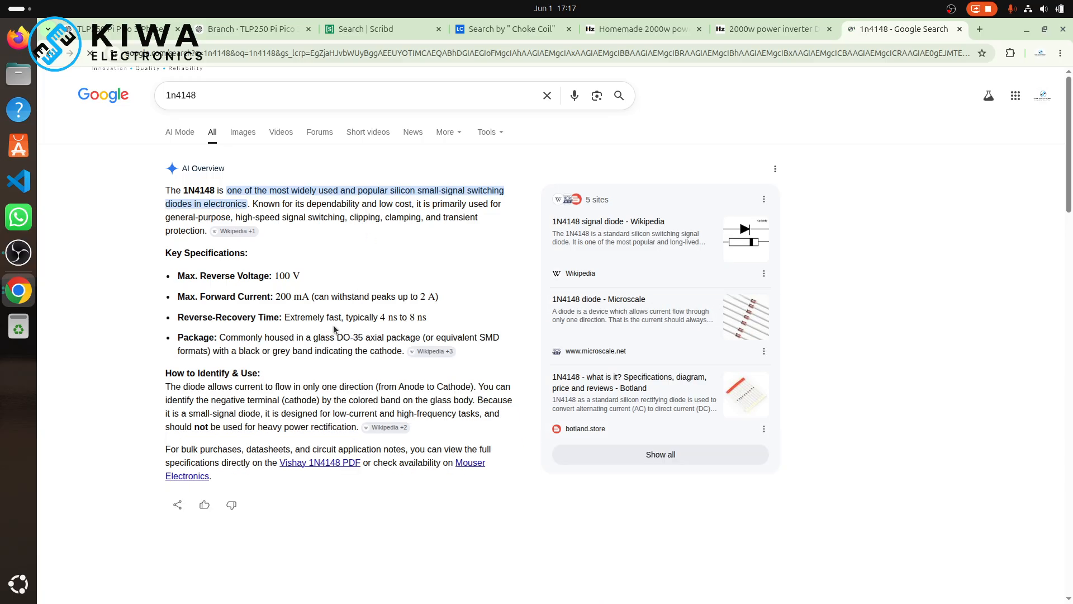
# - Change the Google search to "1n4448" and look up that diode's specifications
pyautogui.click(206, 92)
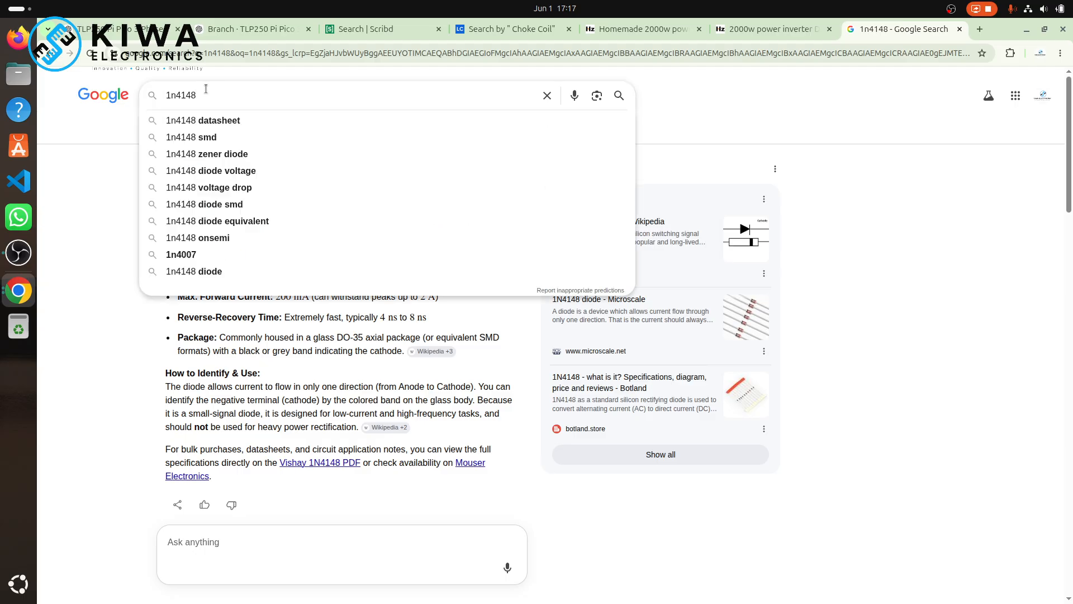
pyautogui.press('BackSpace')
pyautogui.press('BackSpace')
pyautogui.press('BackSpace')
pyautogui.write('448')
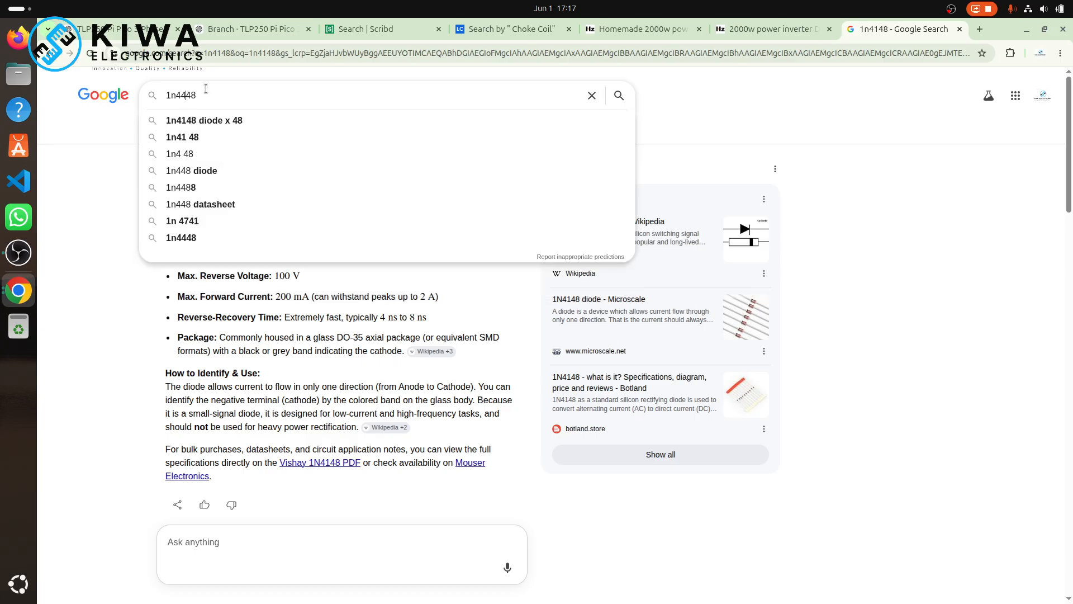
pyautogui.press('Return')
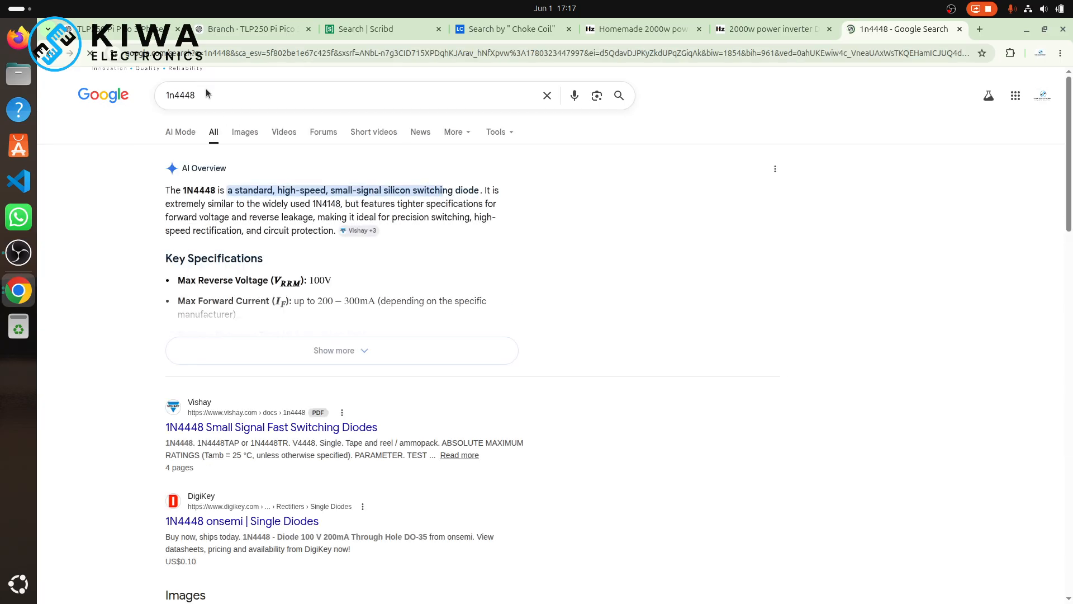
# - Read the full overview of the 1N4448, and search for "1n4448 vs 1n4148" to compare the two diodes
pyautogui.click(286, 353)
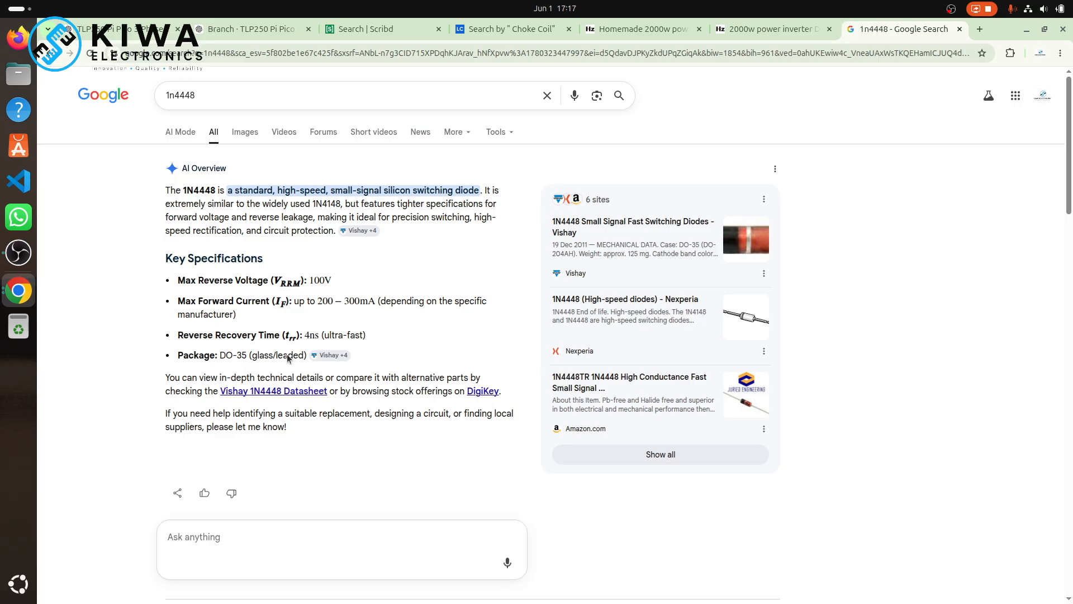
pyautogui.click(209, 96)
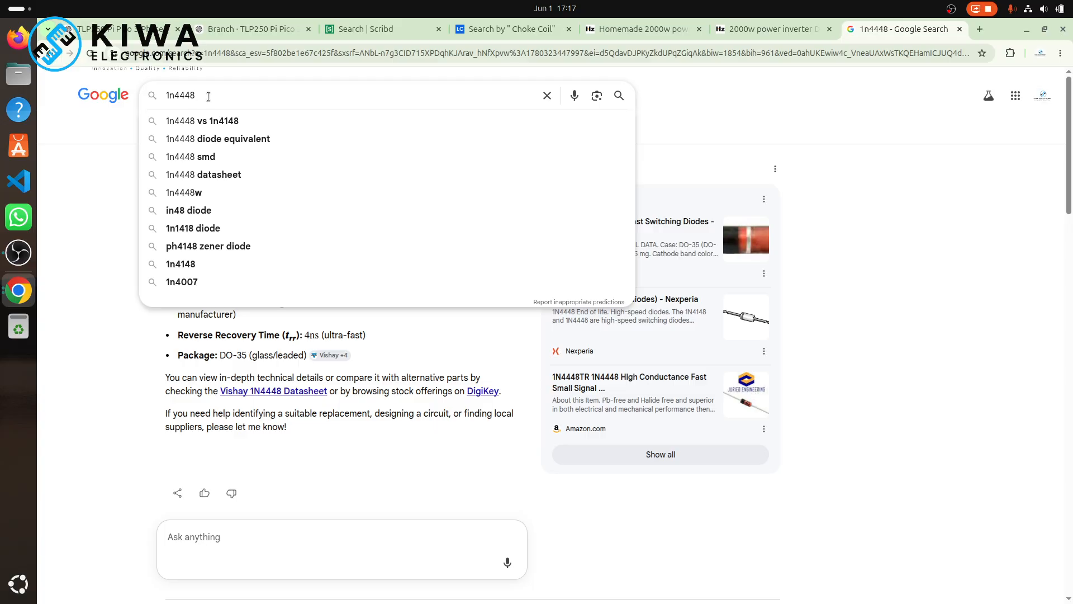
pyautogui.click(219, 124)
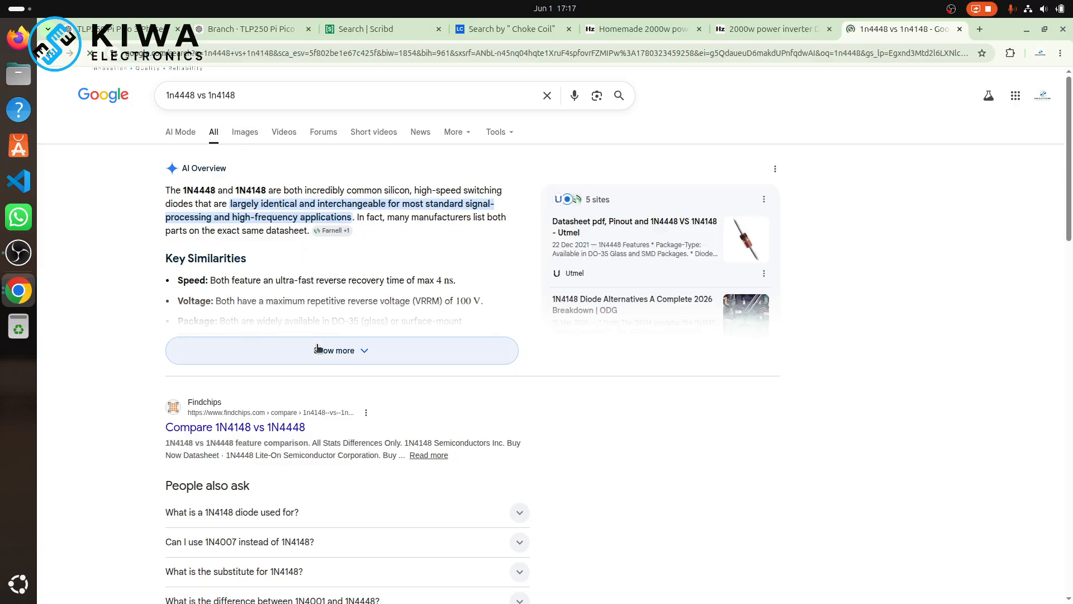
pyautogui.click(318, 356)
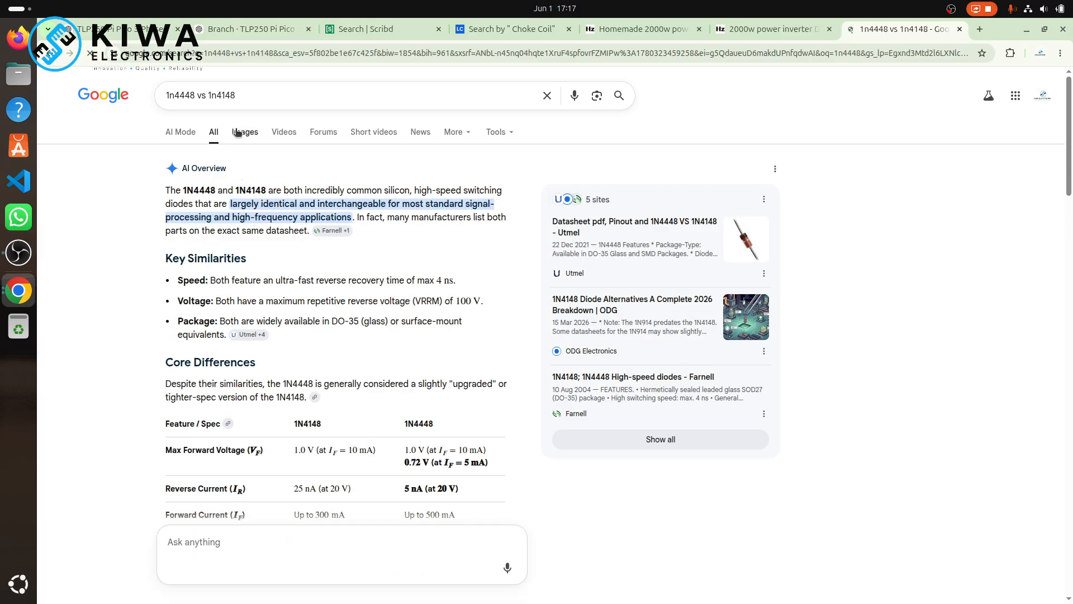
# - Replace the search with "700v1n4148 diode" and read its full overview
pyautogui.doubleClick(246, 99)
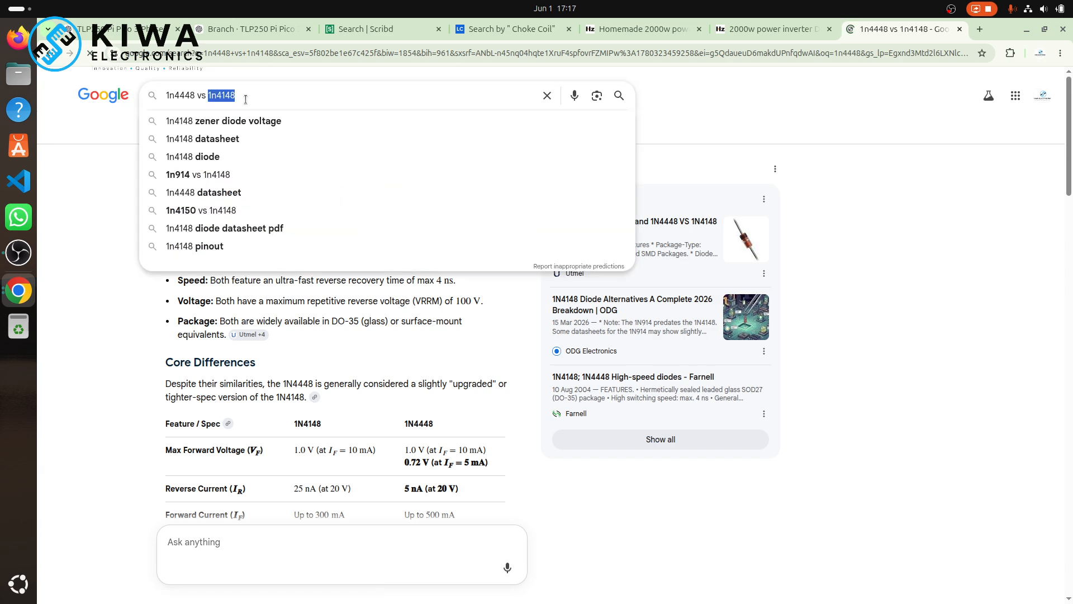
pyautogui.press('BackSpace')
pyautogui.press('BackSpace')
pyautogui.press('BackSpace')
pyautogui.press('BackSpace')
pyautogui.press('BackSpace')
pyautogui.press('BackSpace')
pyautogui.press('BackSpace')
pyautogui.press('BackSpace')
pyautogui.press('BackSpace')
pyautogui.press('BackSpace')
pyautogui.press('BackSpace')
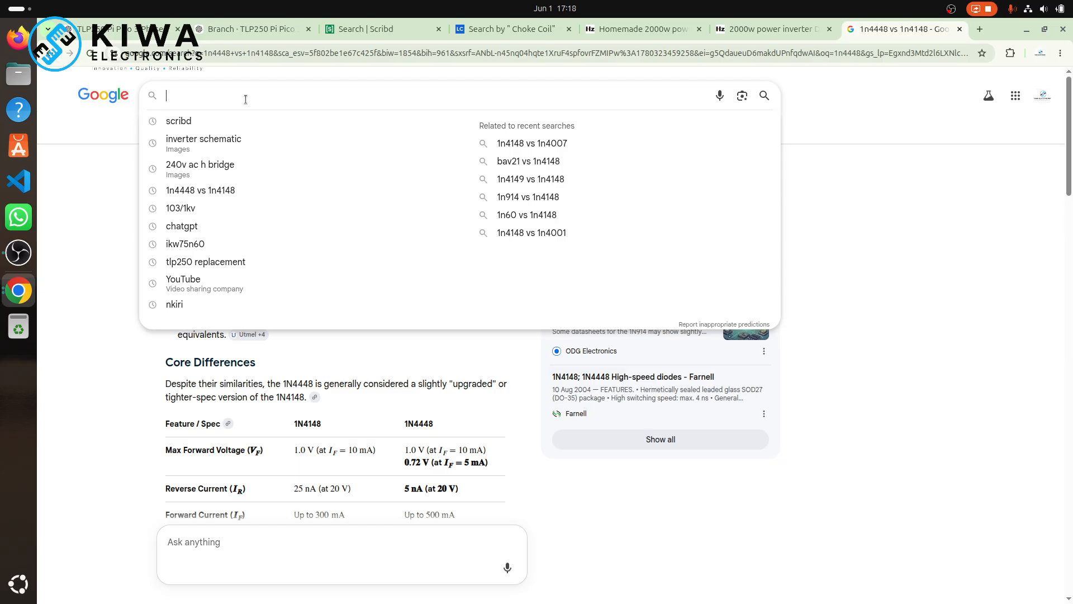
pyautogui.write('700')
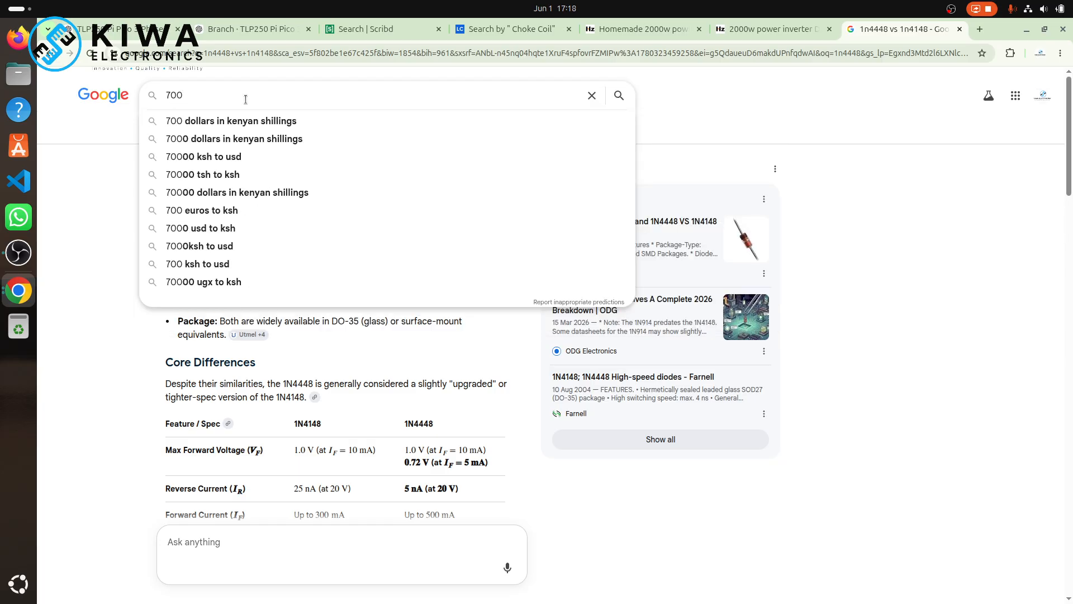
pyautogui.write('v1n4148')
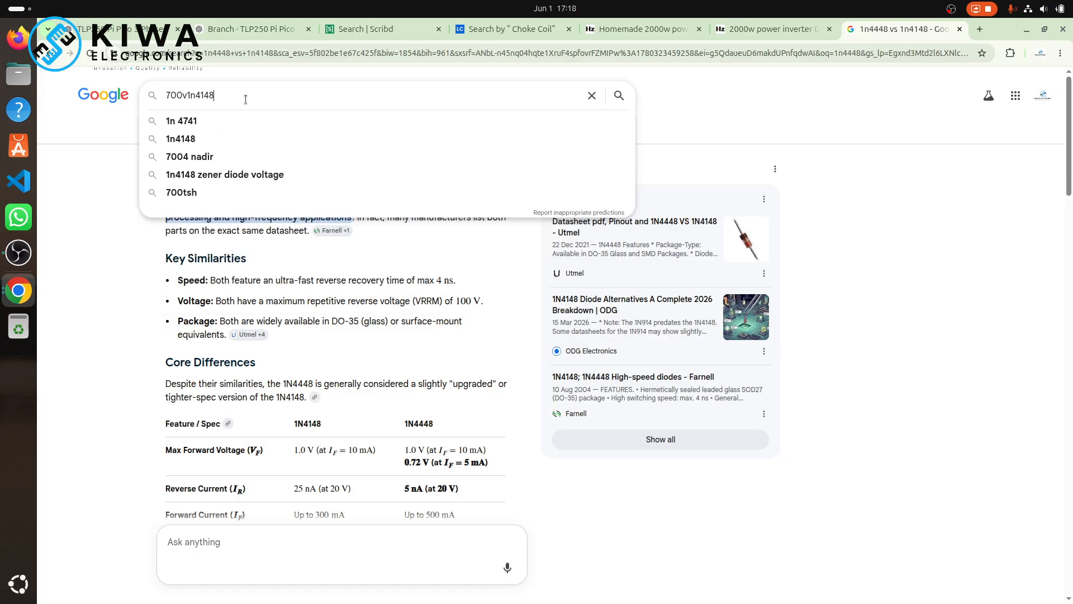
pyautogui.write(' di')
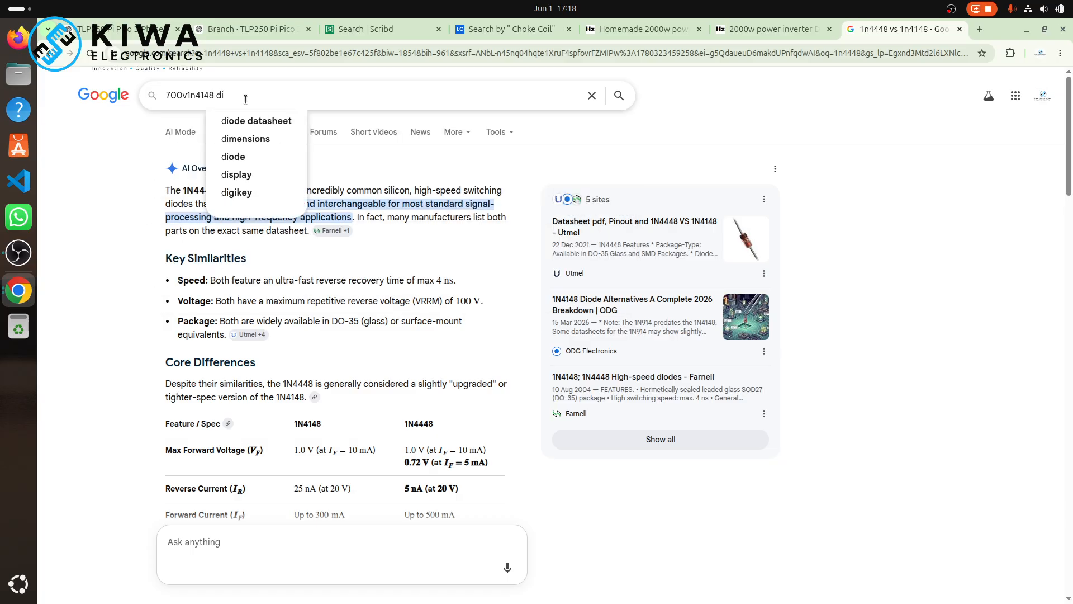
pyautogui.click(240, 156)
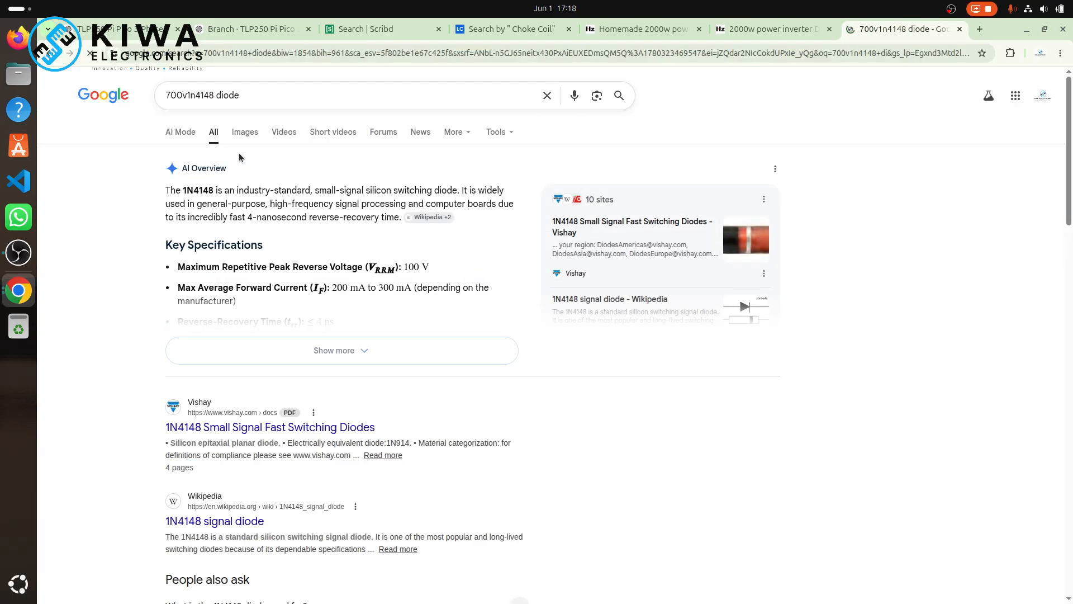
pyautogui.click(368, 343)
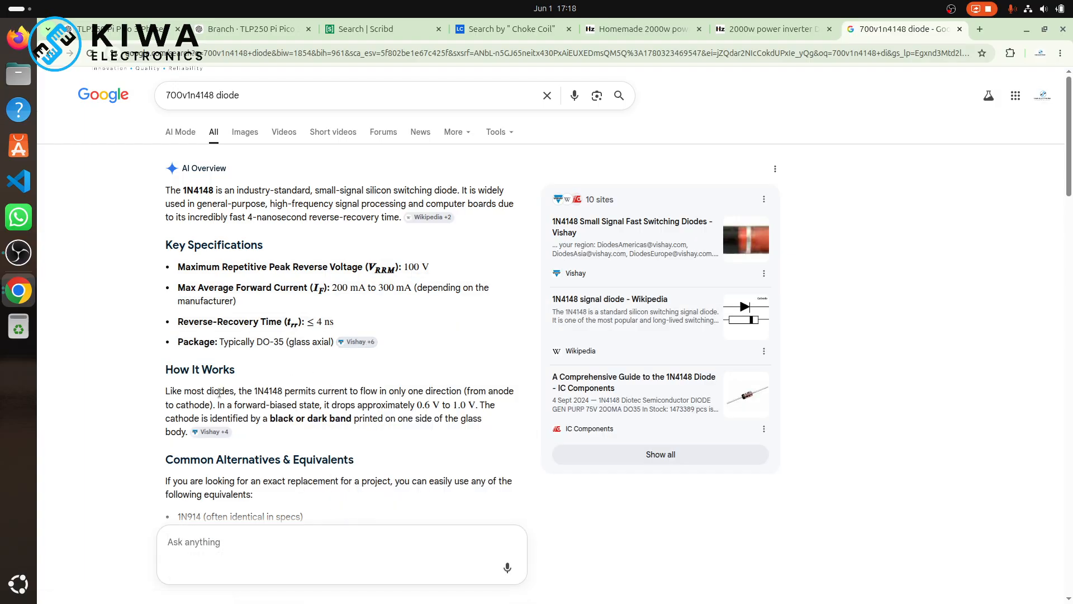
pyautogui.scroll(-2, 219, 393)
pyautogui.scroll(2, 214, 286)
# - Shorten the search to "700v diode" and read the expanded overview of 700 V diode variants
pyautogui.click(214, 99)
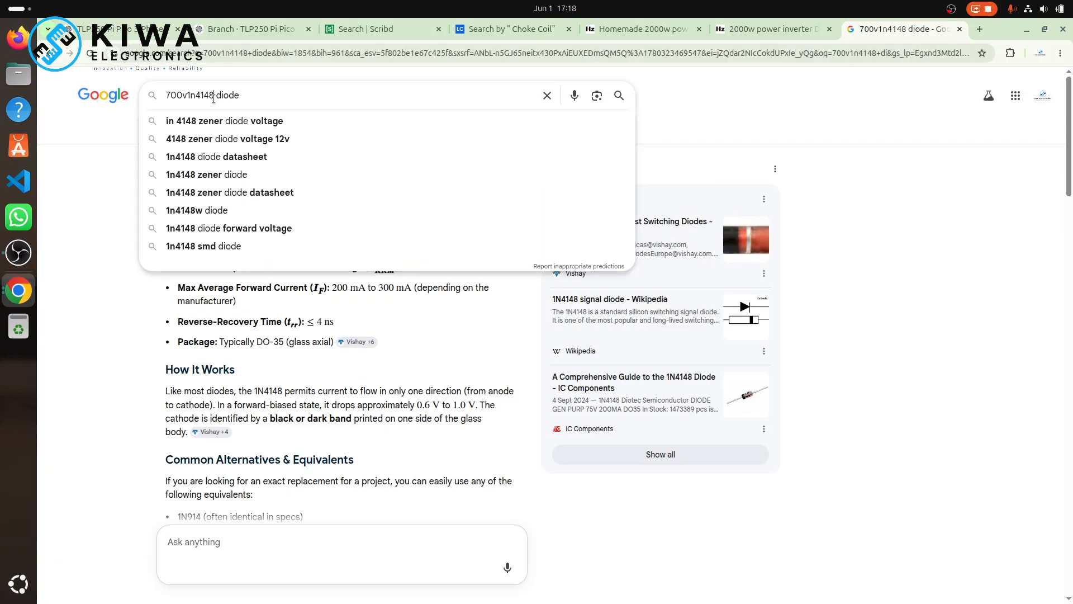
pyautogui.press('BackSpace')
pyautogui.press('BackSpace')
pyautogui.press('BackSpace')
pyautogui.press('BackSpace')
pyautogui.press('BackSpace')
pyautogui.press('BackSpace')
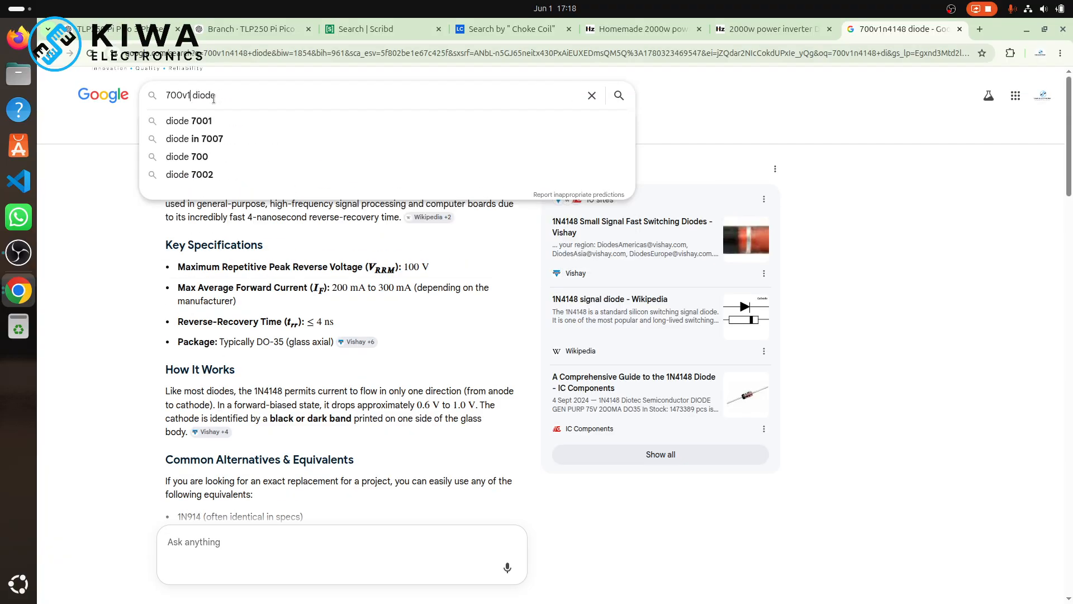
pyautogui.press('Return')
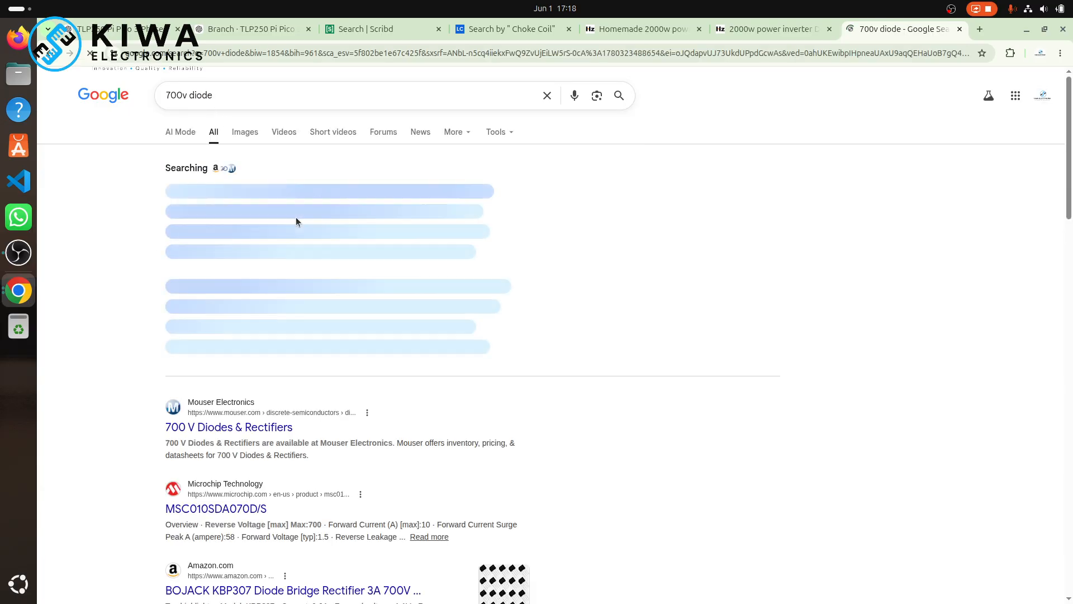
pyautogui.click(292, 351)
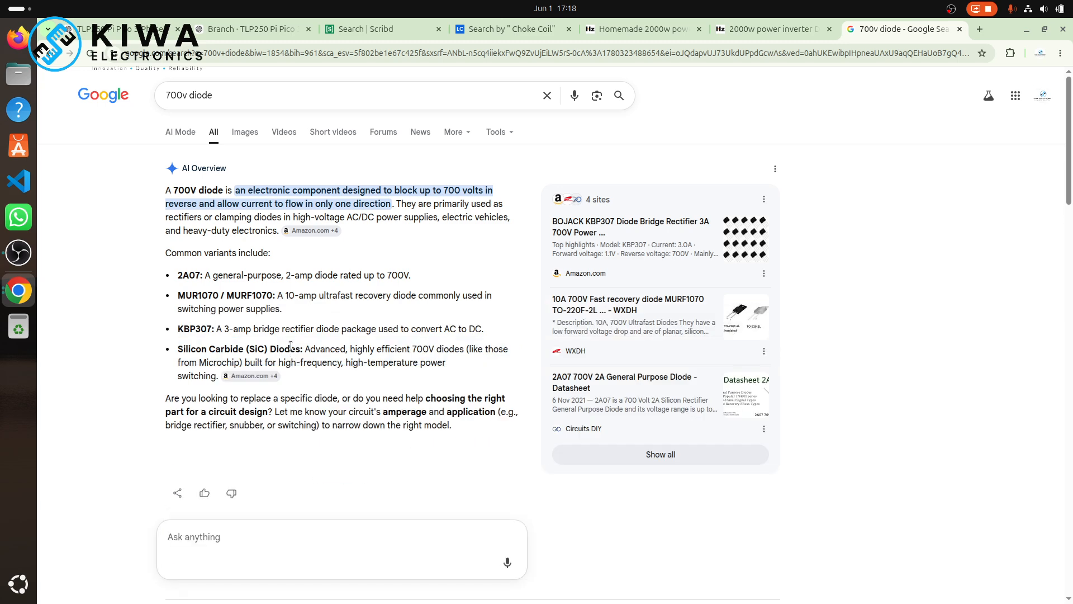
# - Extend the search to "700v diode capacitor" and look through the expanded overview and the results below it
pyautogui.click(231, 95)
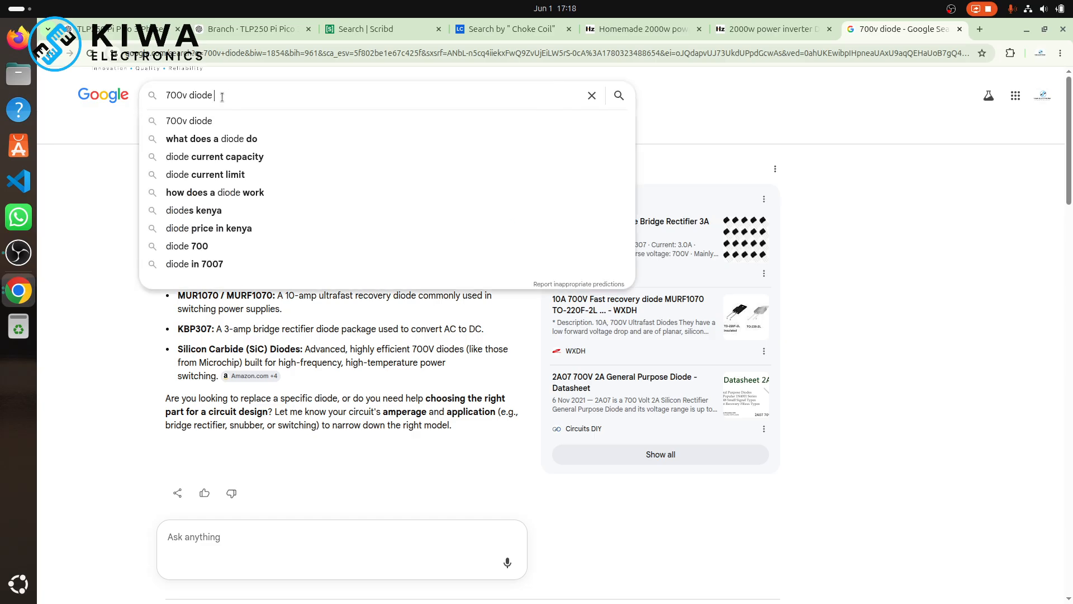
pyautogui.write('ca')
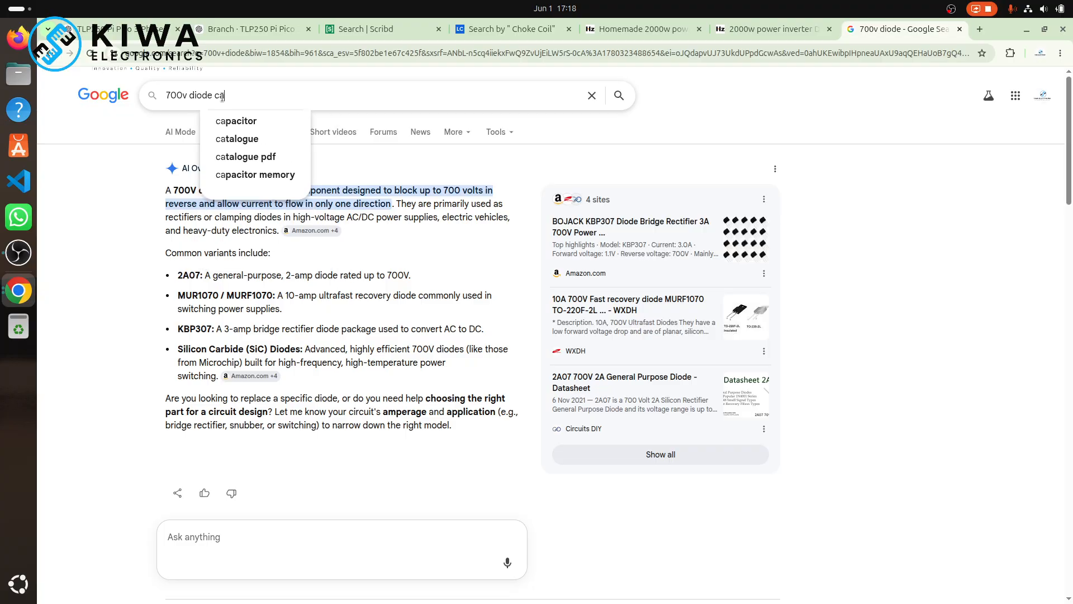
pyautogui.click(233, 129)
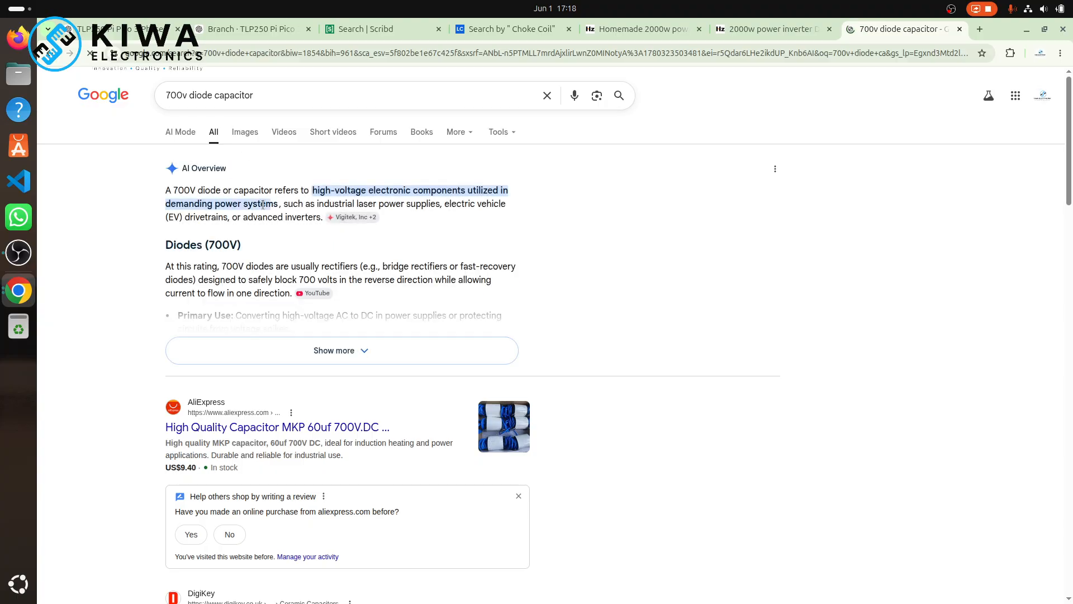
pyautogui.click(330, 349)
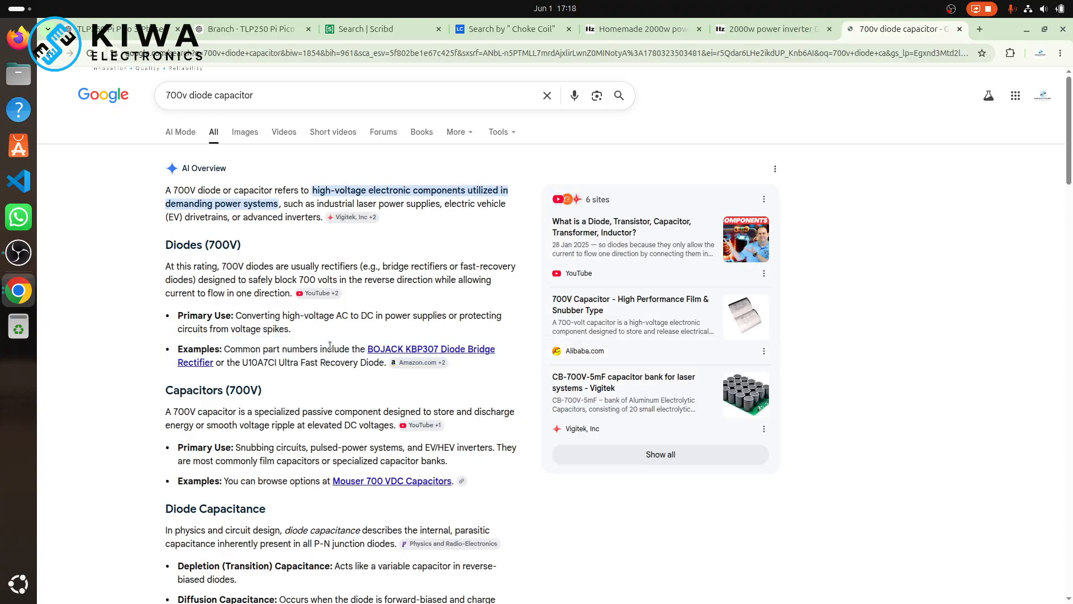
pyautogui.scroll(-3, 330, 345)
pyautogui.scroll(-4, 330, 346)
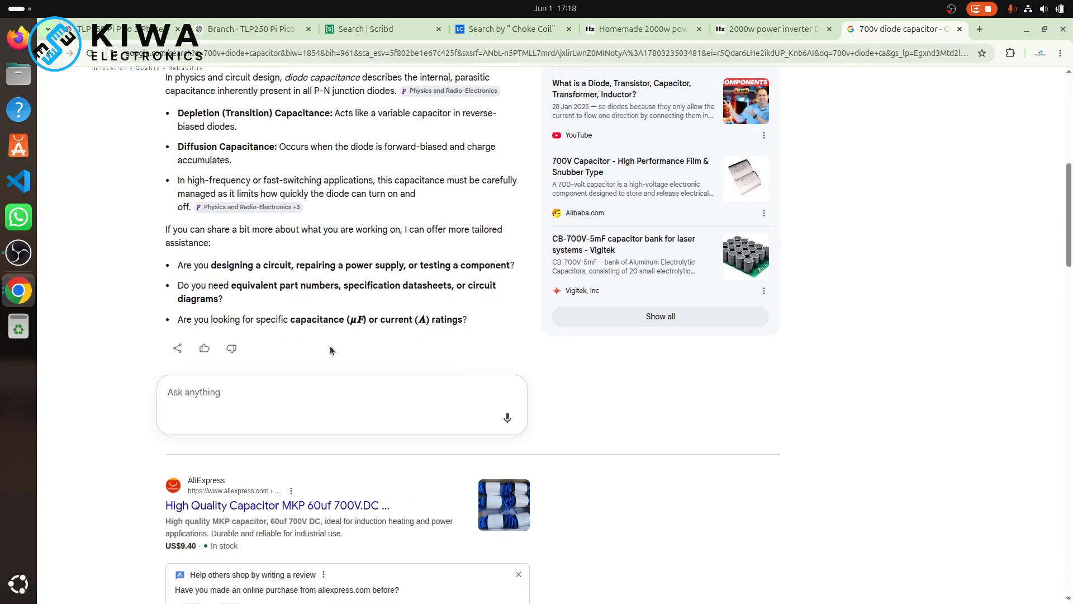
pyautogui.scroll(-3, 330, 350)
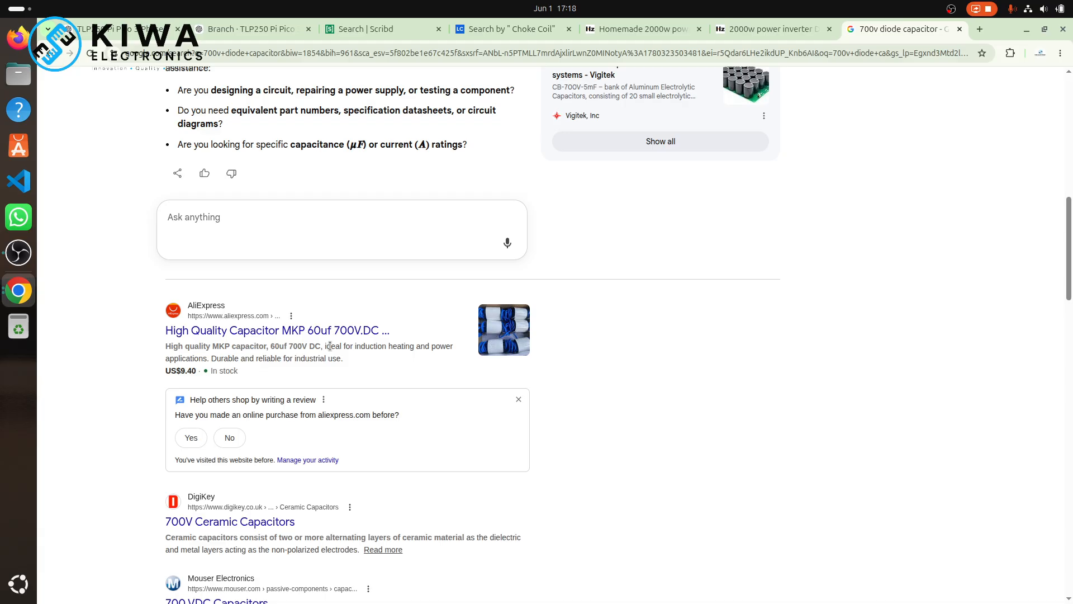
pyautogui.scroll(10, 330, 345)
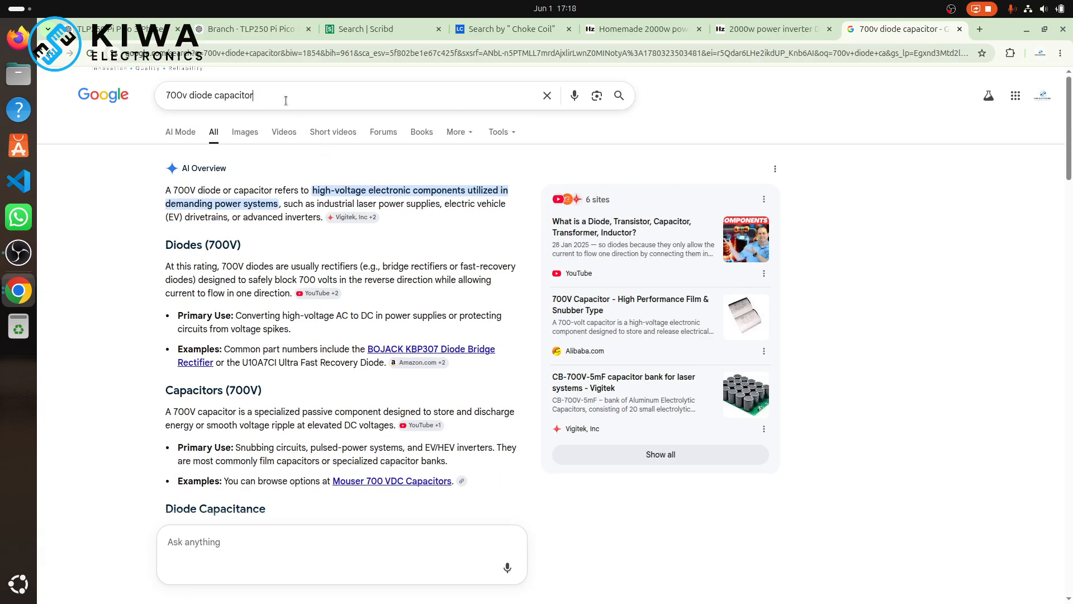
# - Remove the 700v rating to search for "diode capacitor", and look through the full overview and results
pyautogui.click(193, 94)
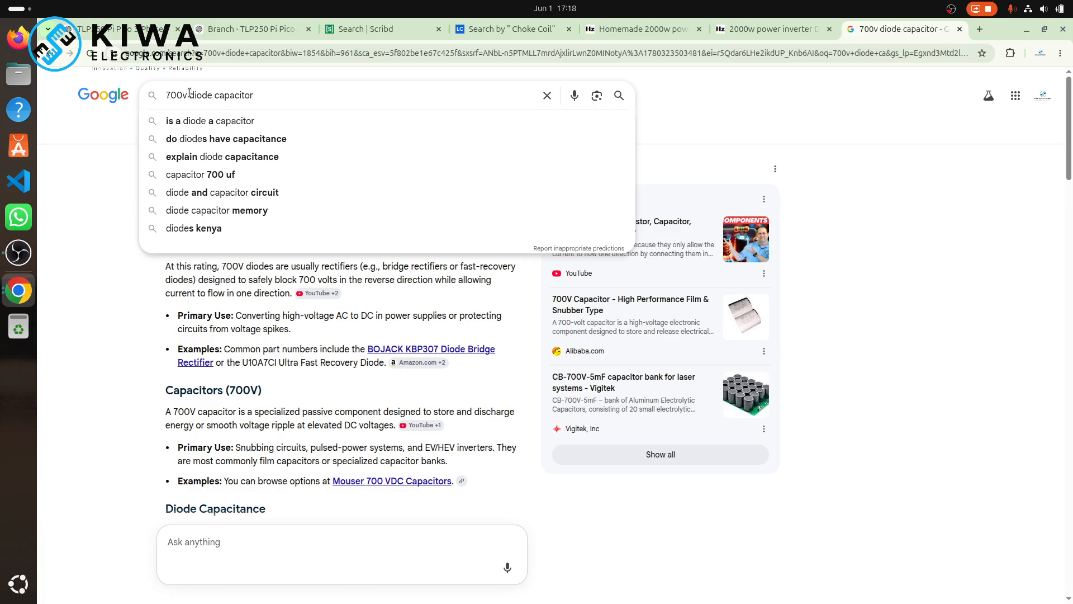
pyautogui.press('BackSpace')
pyautogui.press('BackSpace')
pyautogui.press('BackSpace')
pyautogui.press('BackSpace')
pyautogui.press('BackSpace')
pyautogui.press('Return')
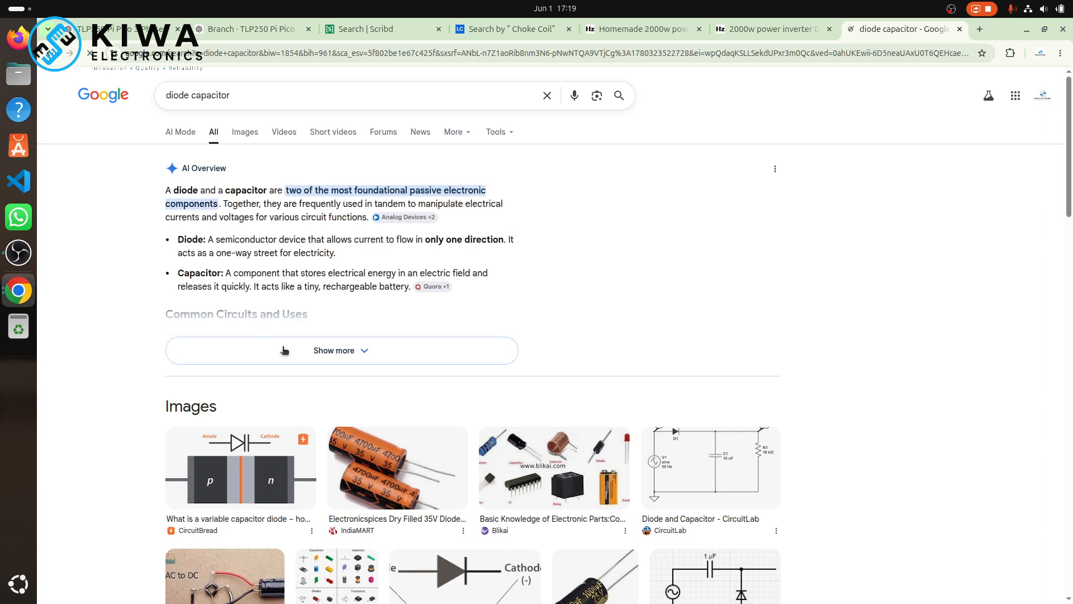
pyautogui.click(284, 345)
pyautogui.scroll(-8, 285, 307)
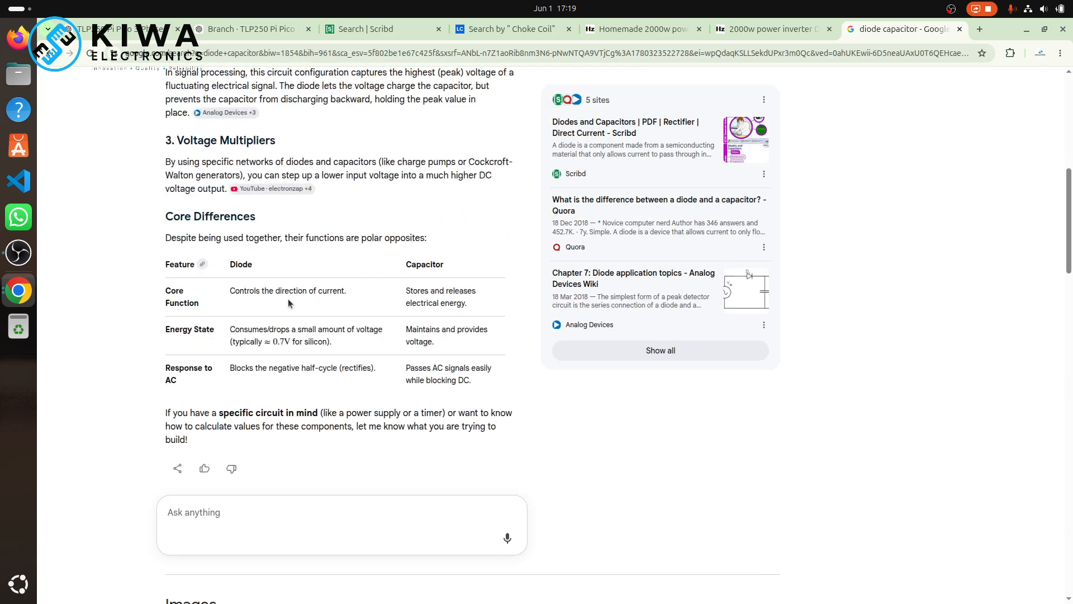
pyautogui.scroll(-12, 287, 299)
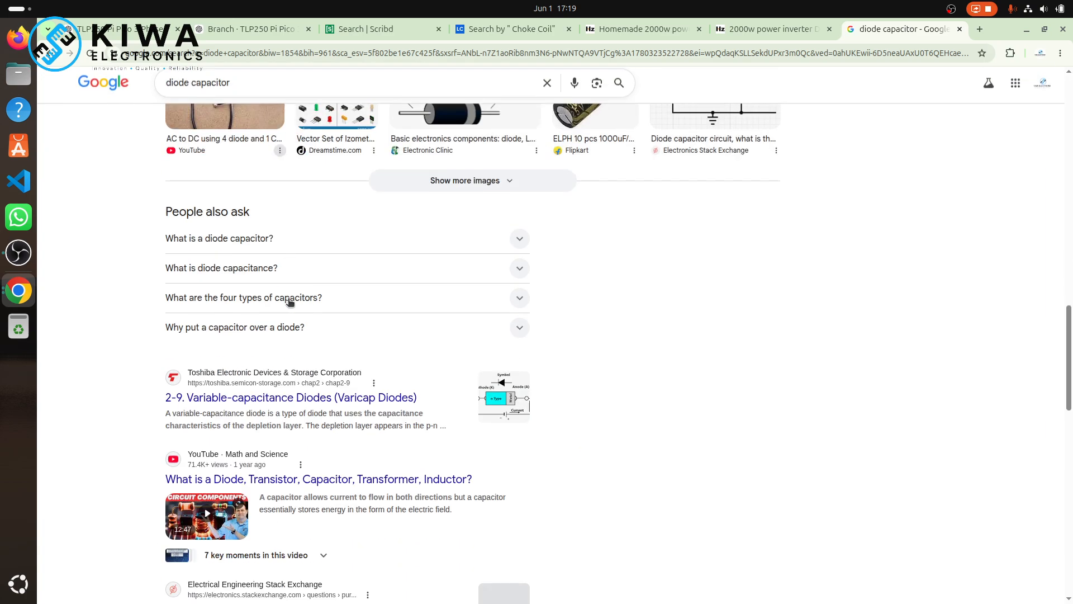
pyautogui.scroll(15, 288, 302)
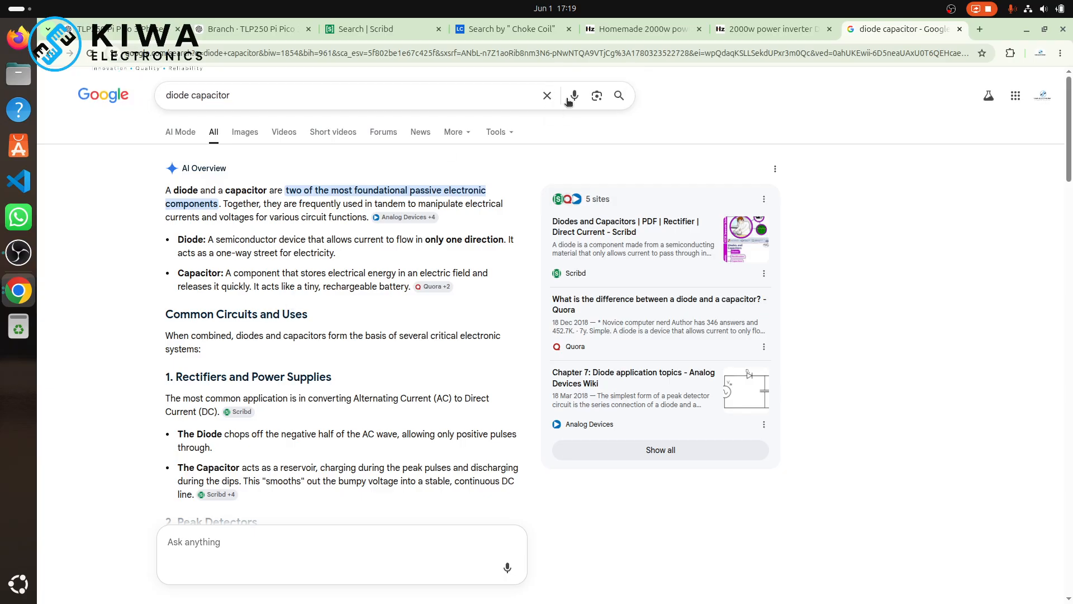
# - Search by voice for "common diodes with the highest capacity", allowing microphone access this time only, and read the full overview
pyautogui.click(573, 96)
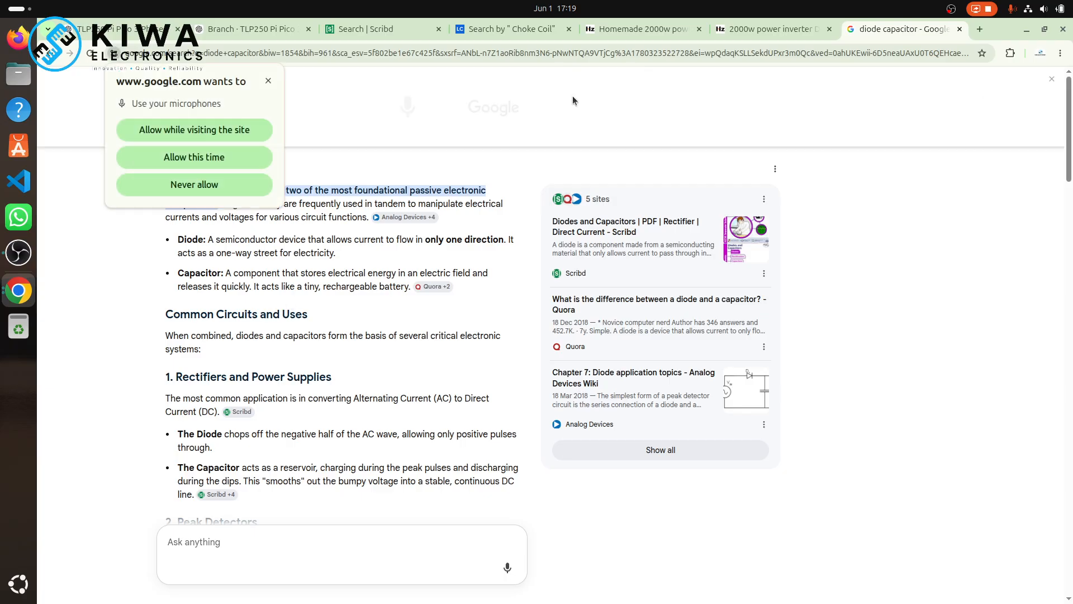
pyautogui.click(206, 157)
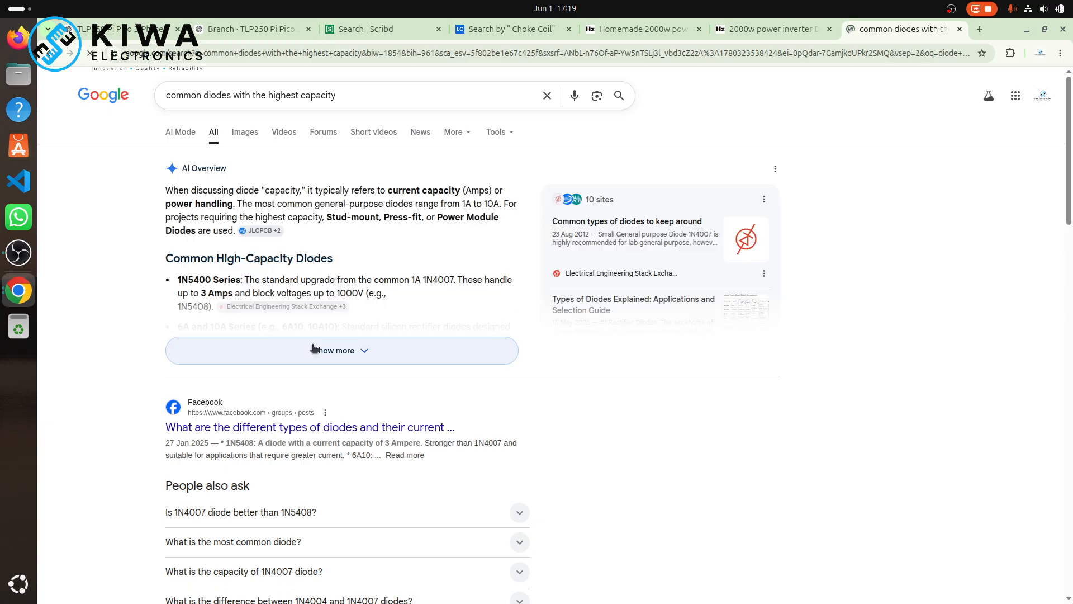
pyautogui.click(312, 344)
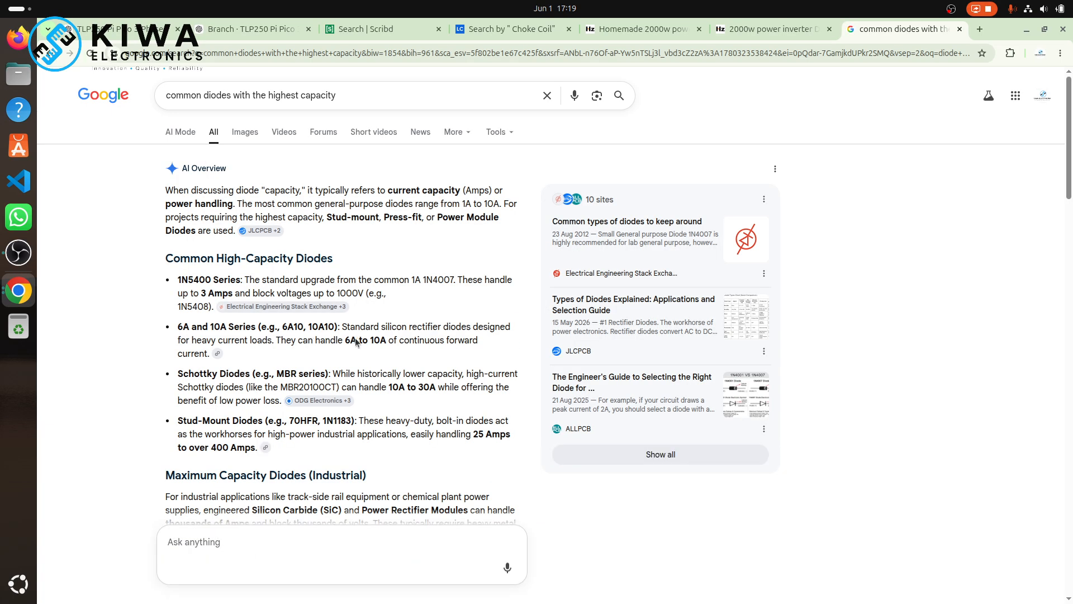
pyautogui.scroll(-5, 355, 343)
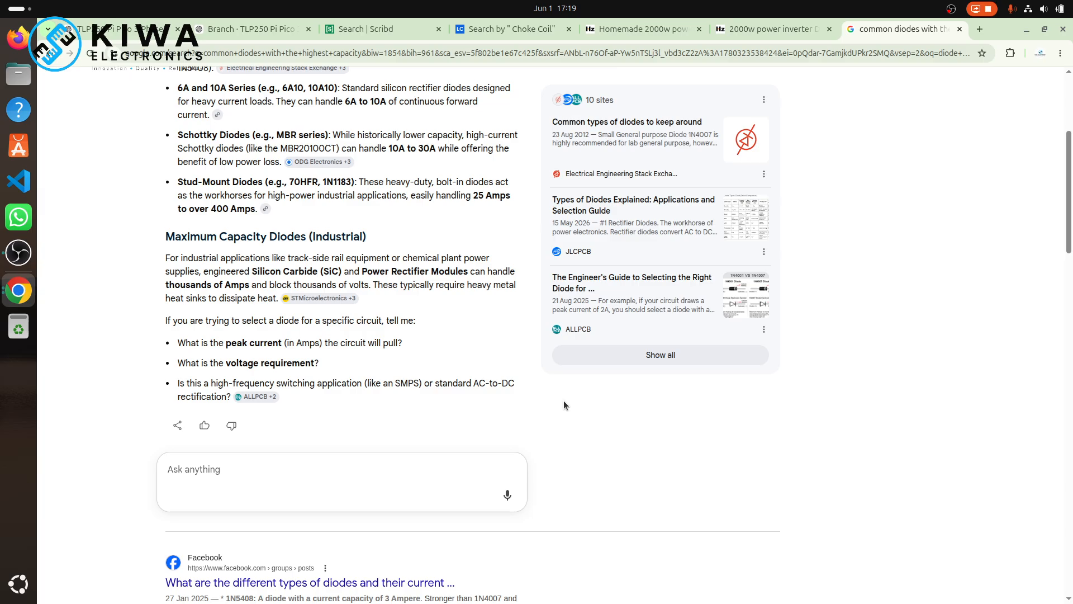
pyautogui.scroll(4, 452, 257)
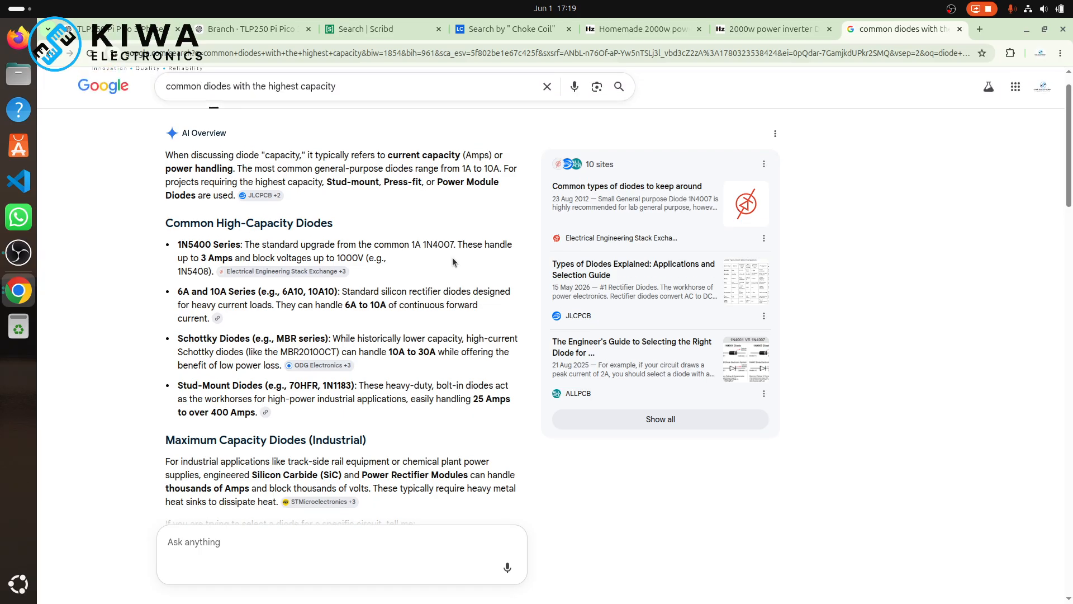
# - Look back through the ChatGPT conversation on the TLP250 Pi Pico 3-phase inverter for diode information, and return to the Google diode results
pyautogui.click(121, 29)
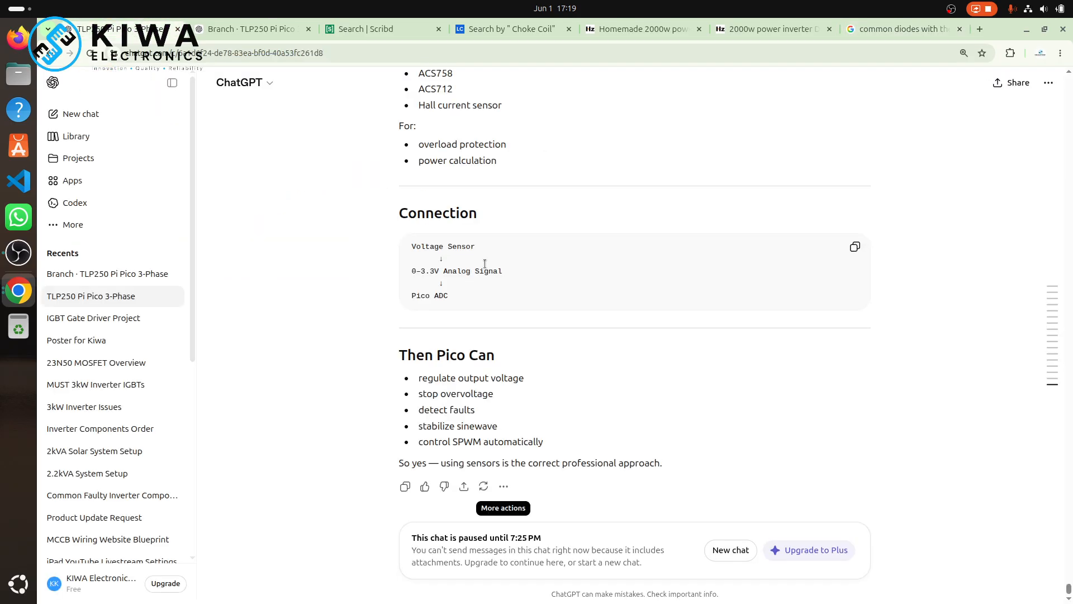
pyautogui.scroll(20, 485, 263)
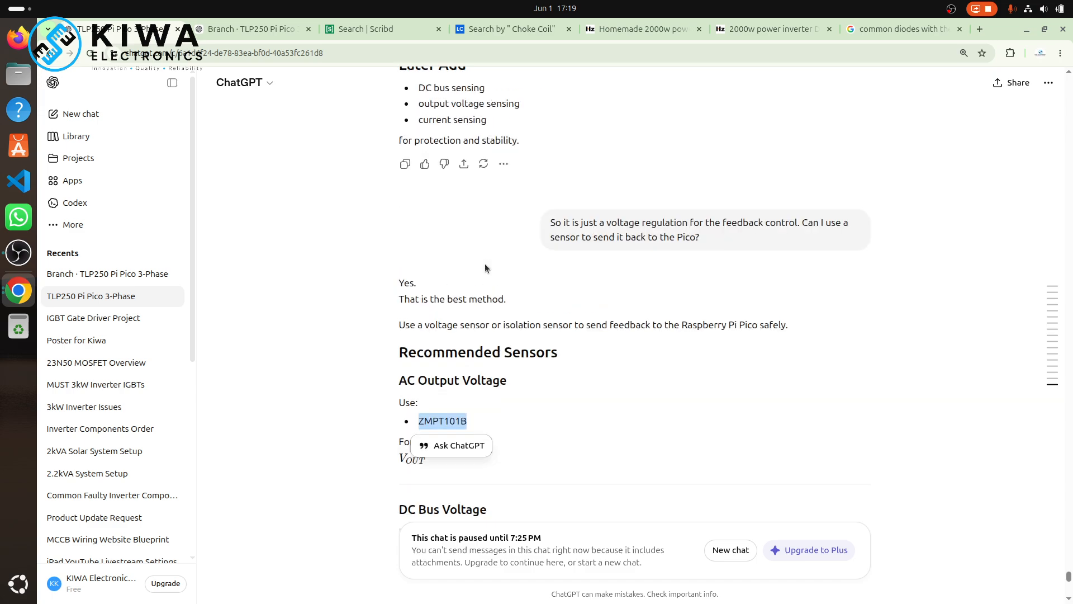
pyautogui.scroll(-3, 485, 263)
pyautogui.scroll(20, 485, 263)
pyautogui.scroll(15, 485, 263)
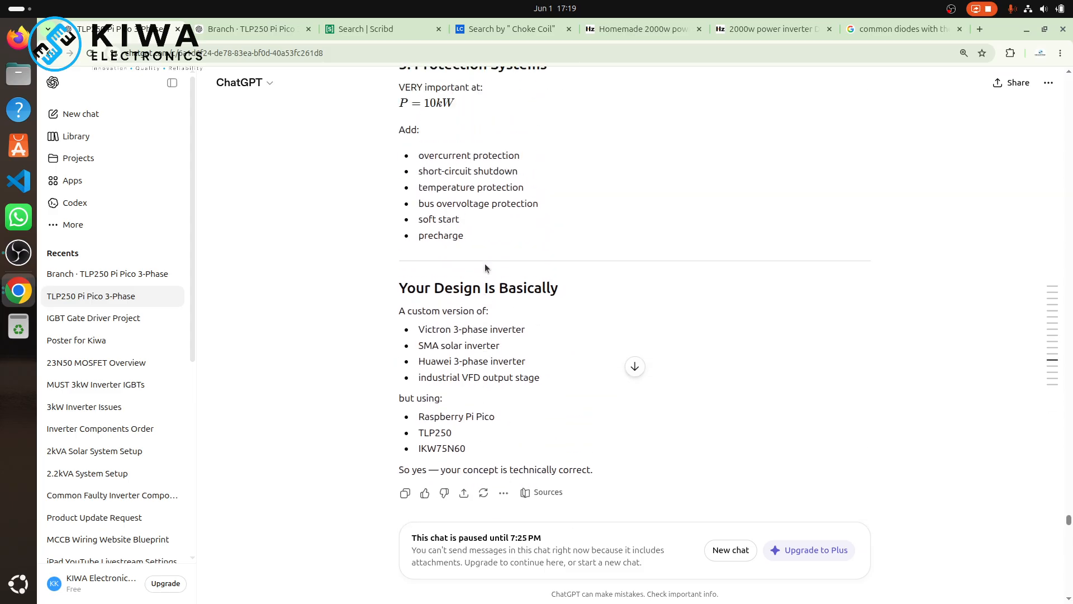
pyautogui.scroll(2, 485, 263)
pyautogui.scroll(-12, 484, 263)
pyautogui.scroll(3, 484, 263)
pyautogui.scroll(15, 485, 264)
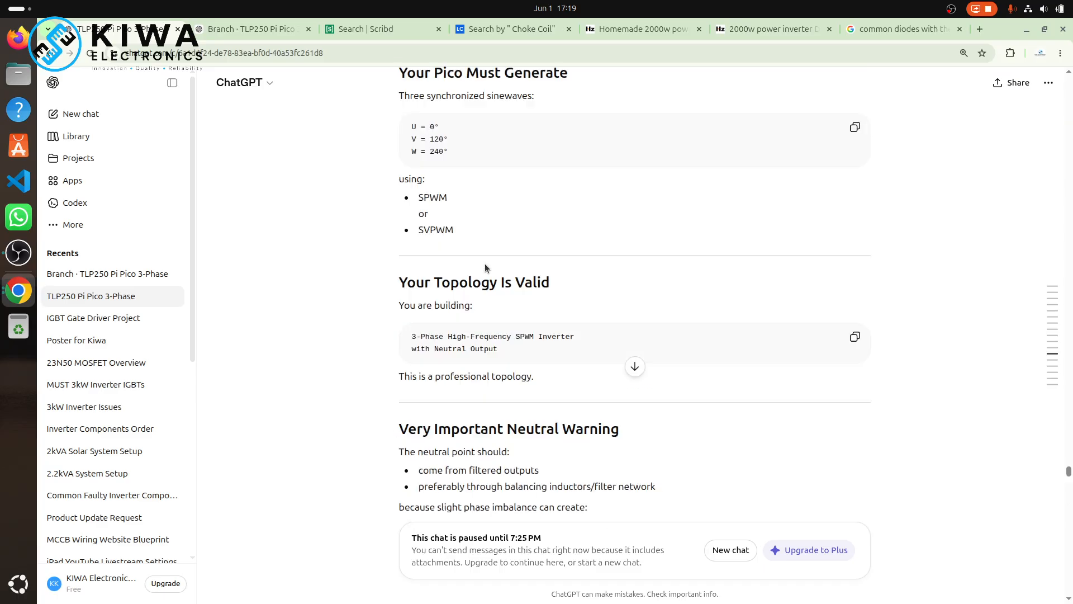
pyautogui.scroll(-4, 485, 263)
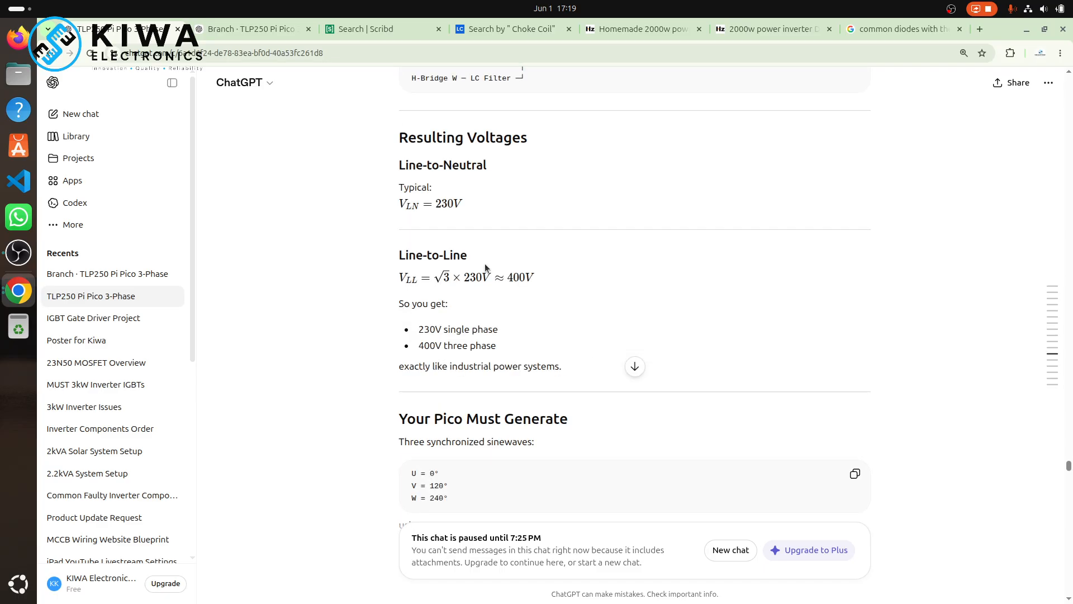
pyautogui.scroll(-2, 484, 264)
pyautogui.scroll(12, 485, 264)
pyautogui.scroll(15, 484, 264)
pyautogui.scroll(-15, 485, 263)
pyautogui.scroll(8, 485, 266)
pyautogui.scroll(20, 486, 266)
pyautogui.scroll(10, 485, 266)
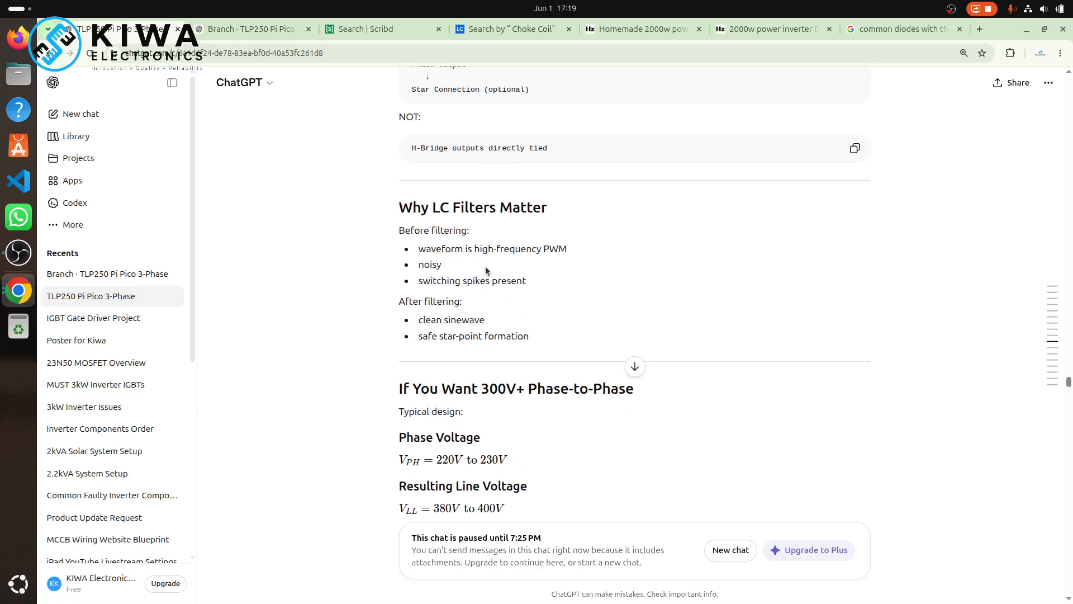
pyautogui.scroll(12, 485, 266)
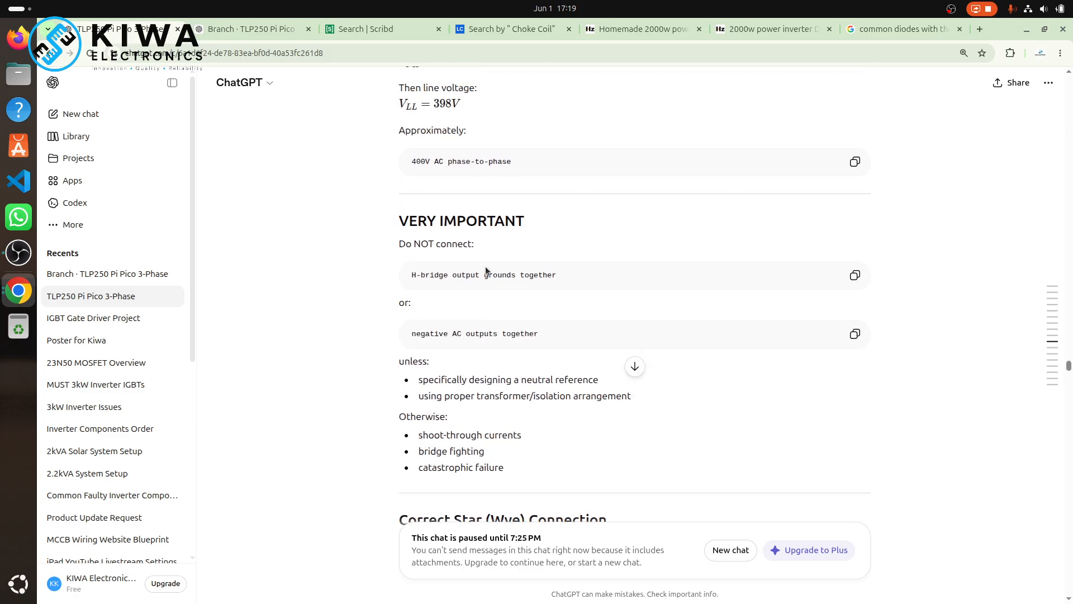
pyautogui.scroll(9, 486, 266)
pyautogui.scroll(-2, 486, 266)
pyautogui.scroll(-3, 485, 269)
pyautogui.scroll(12, 485, 266)
pyautogui.scroll(15, 486, 266)
pyautogui.scroll(12, 485, 266)
pyautogui.scroll(15, 485, 266)
pyautogui.scroll(12, 485, 266)
pyautogui.scroll(15, 485, 266)
pyautogui.scroll(10, 485, 266)
pyautogui.scroll(15, 485, 266)
pyautogui.scroll(14, 485, 266)
pyautogui.scroll(8, 485, 266)
pyautogui.scroll(15, 485, 266)
pyautogui.scroll(12, 485, 267)
pyautogui.scroll(14, 485, 266)
pyautogui.scroll(15, 486, 266)
pyautogui.scroll(15, 485, 266)
pyautogui.scroll(15, 485, 266)
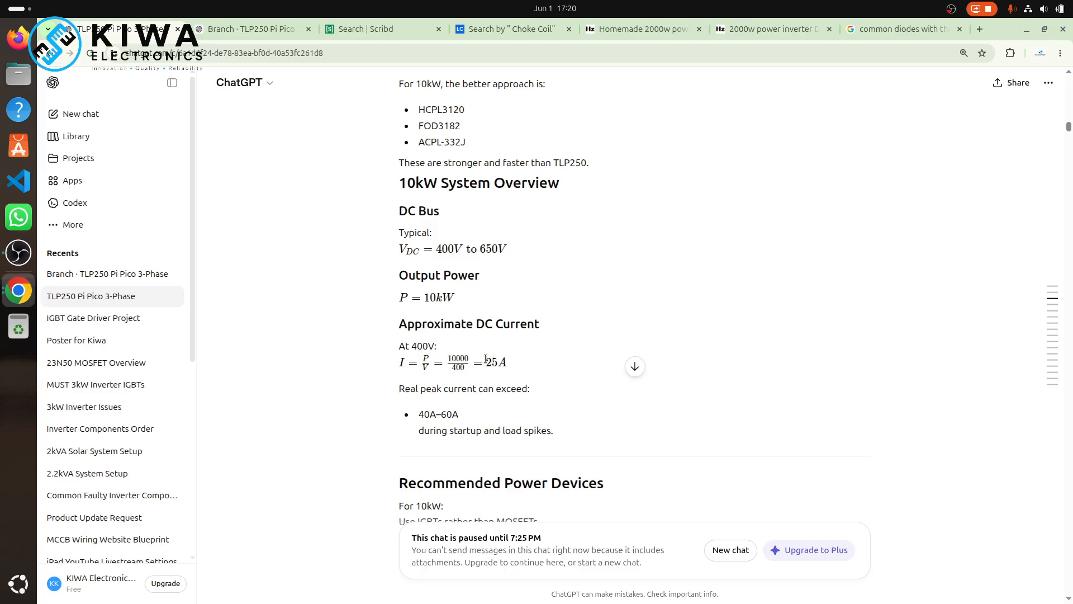
pyautogui.scroll(15, 485, 359)
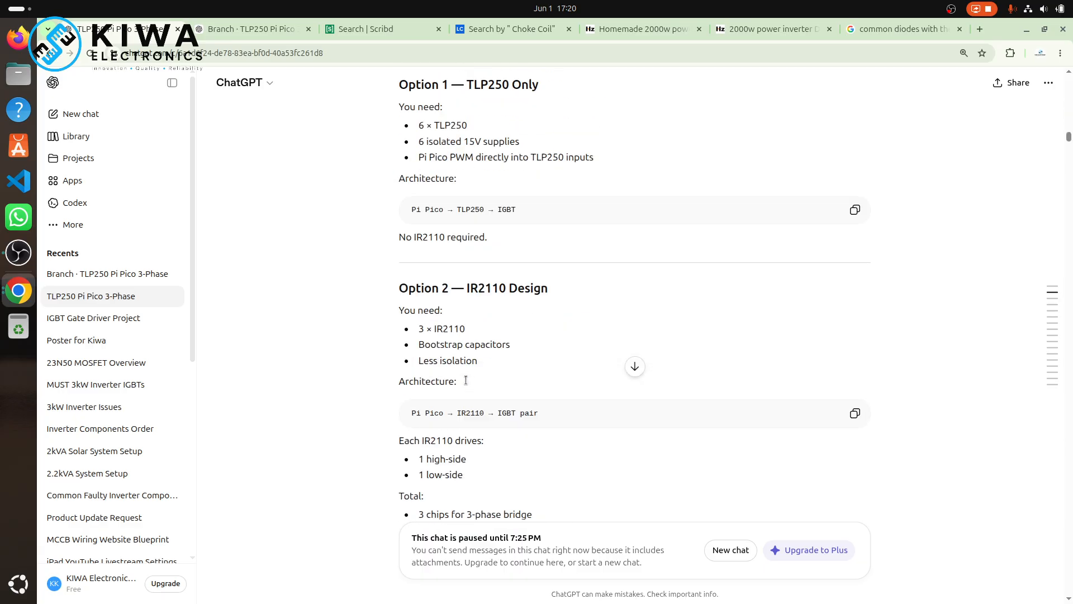
pyautogui.scroll(-15, 466, 384)
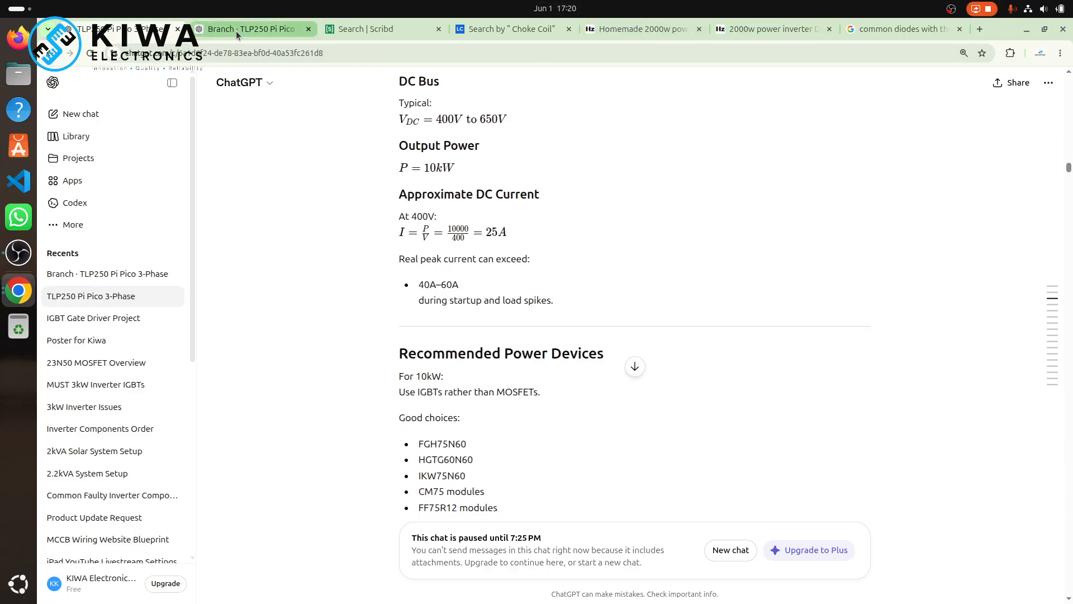
pyautogui.click(915, 28)
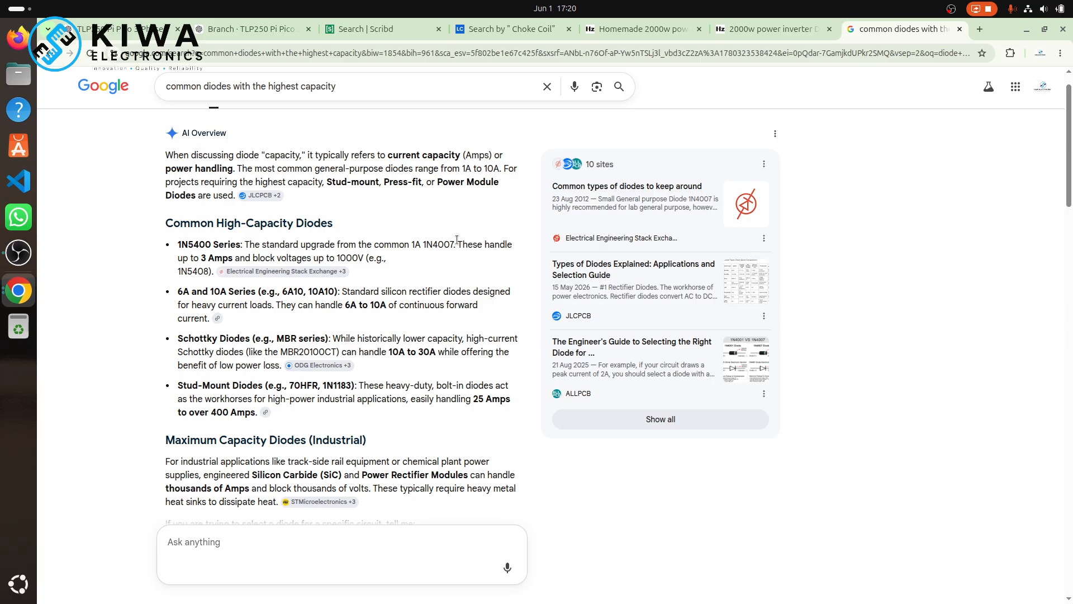
pyautogui.moveTo(454, 241); pyautogui.dragTo(421, 247)
pyautogui.press('XF86AudioMicMute')
pyautogui.click(21, 255)
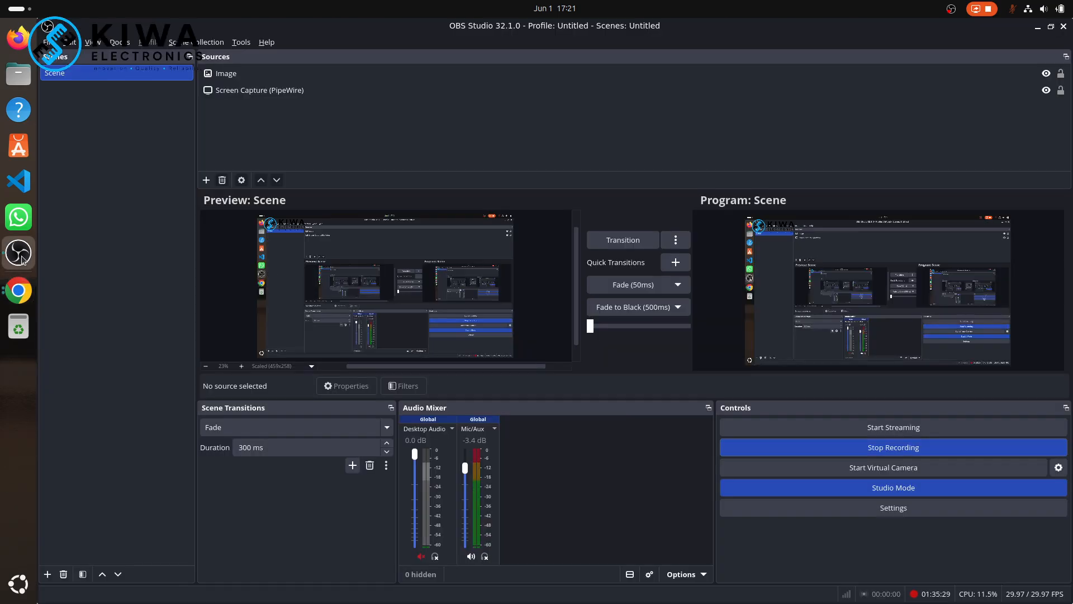
pyautogui.click(22, 294)
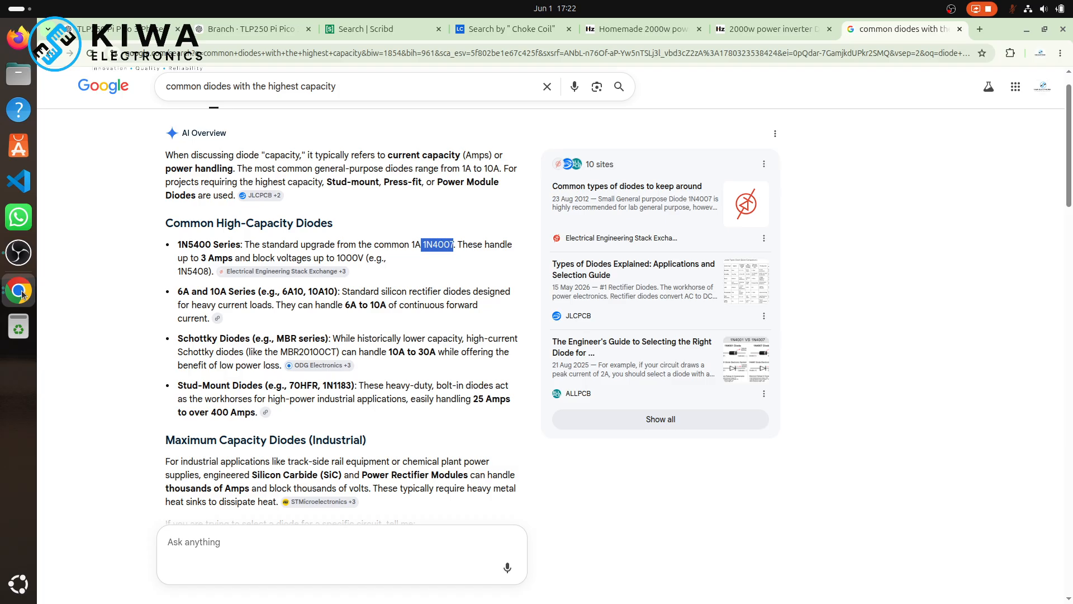
pyautogui.press('XF86AudioMicMute')
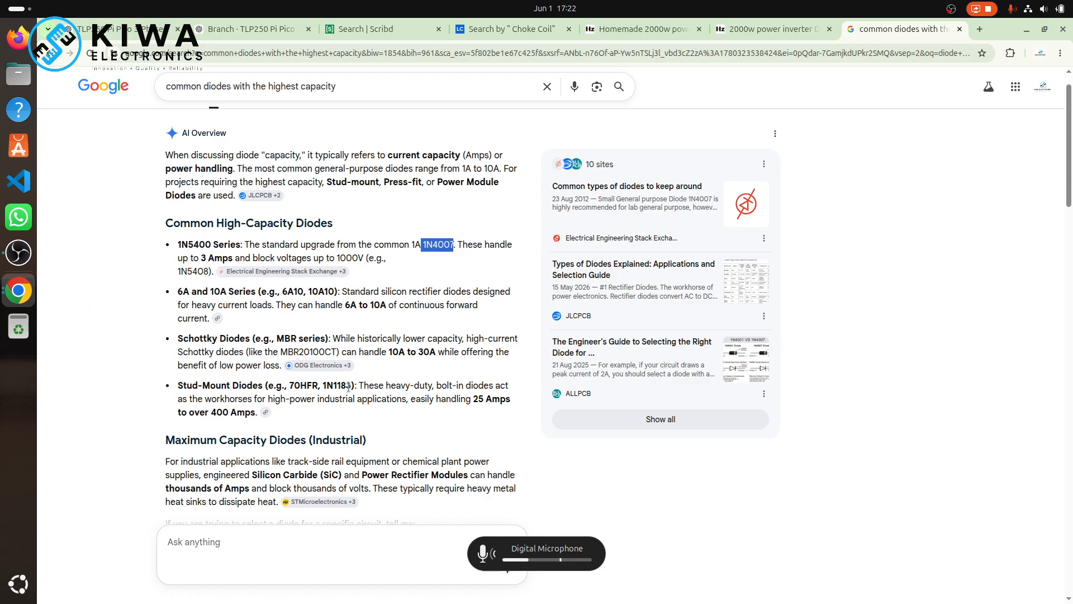
# - Search Google for the stud-mount diode number 1N1183 copied from the overview, and return to the high-capacity diode results
pyautogui.moveTo(354, 387); pyautogui.dragTo(323, 385)
pyautogui.hotkey('ctrl', 'c')
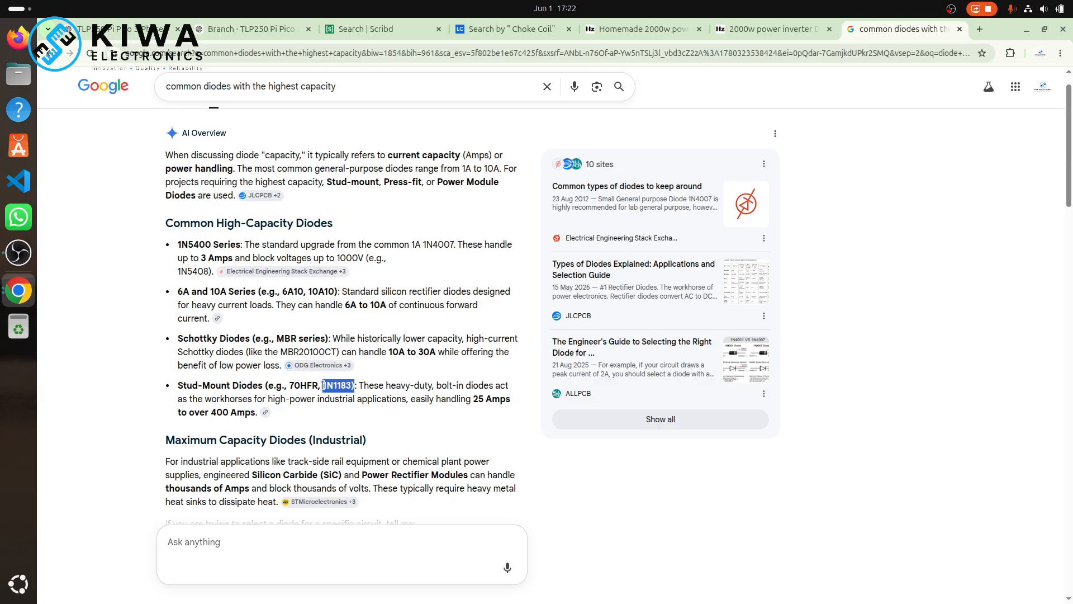
pyautogui.click(349, 80)
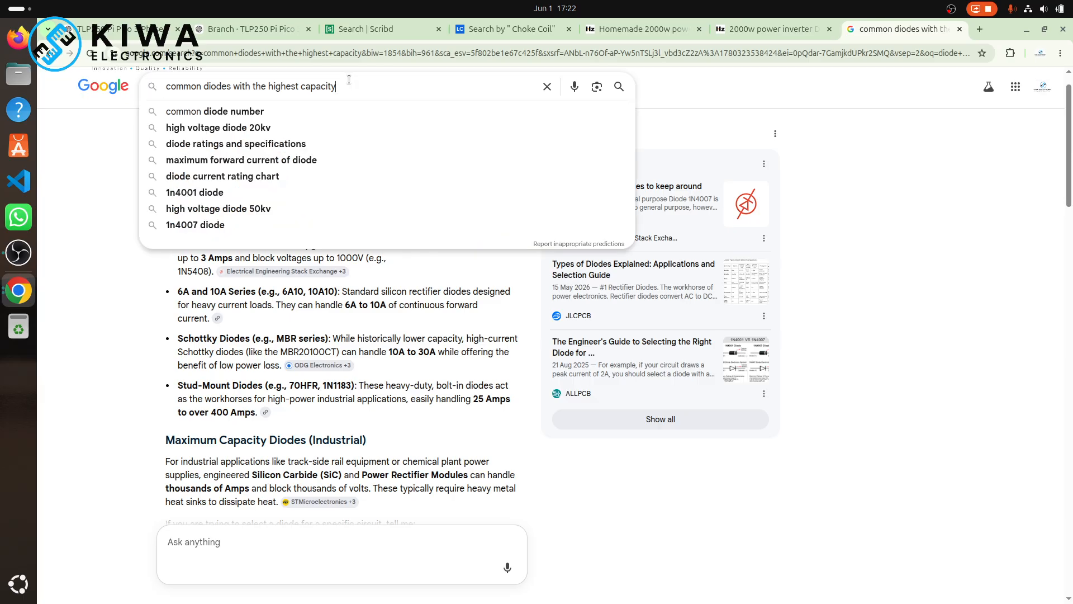
pyautogui.tripleClick(345, 84)
pyautogui.click(345, 84)
pyautogui.hotkey('ctrl', 'v')
pyautogui.tripleClick(346, 84)
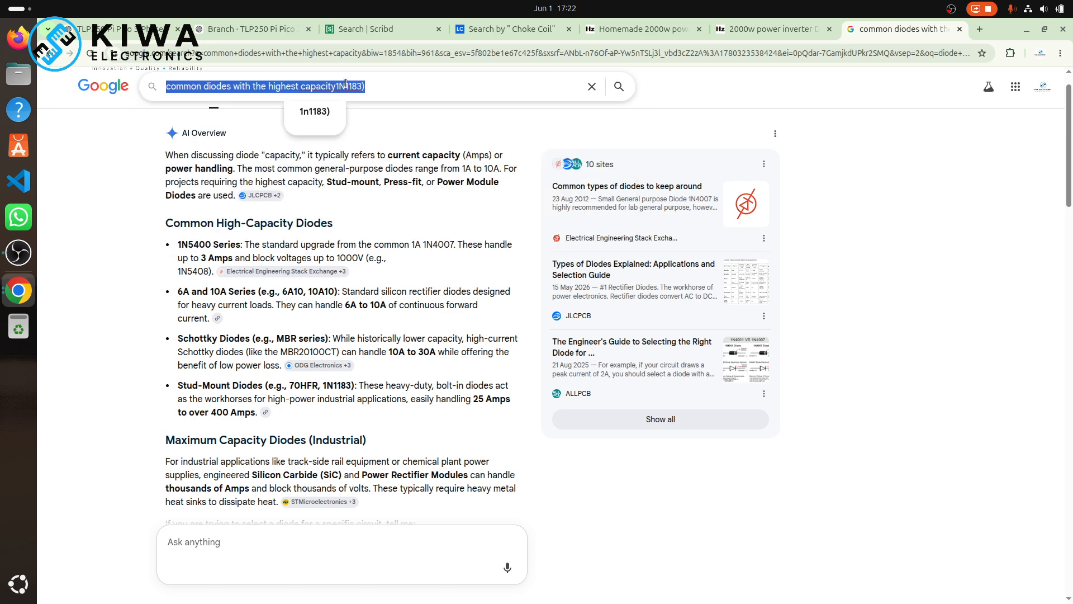
pyautogui.hotkey('ctrl', 'v')
pyautogui.press('Return')
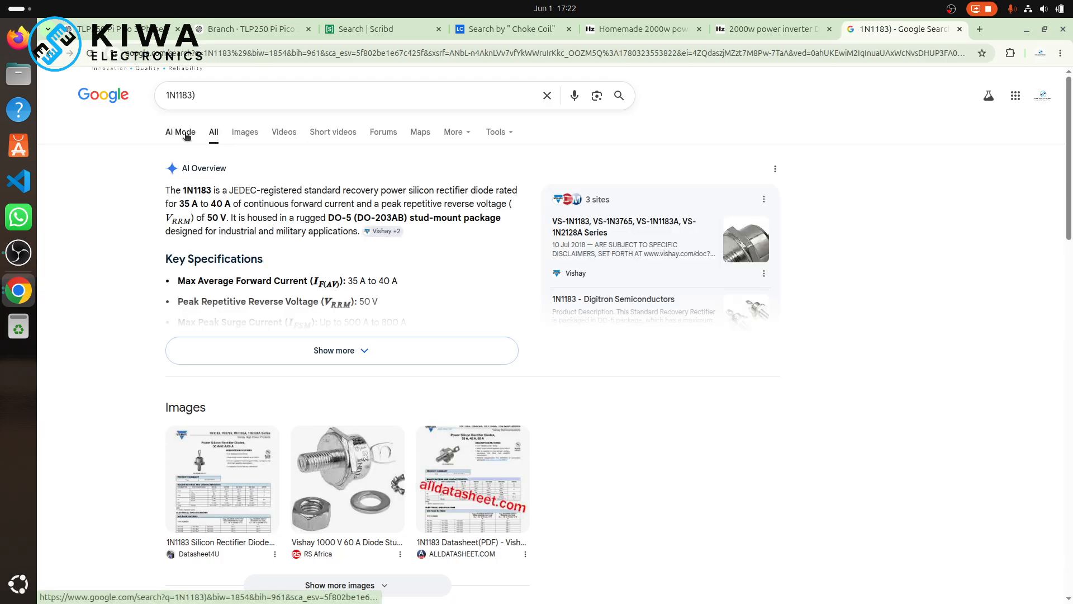
pyautogui.hotkey('alt', 'Left')
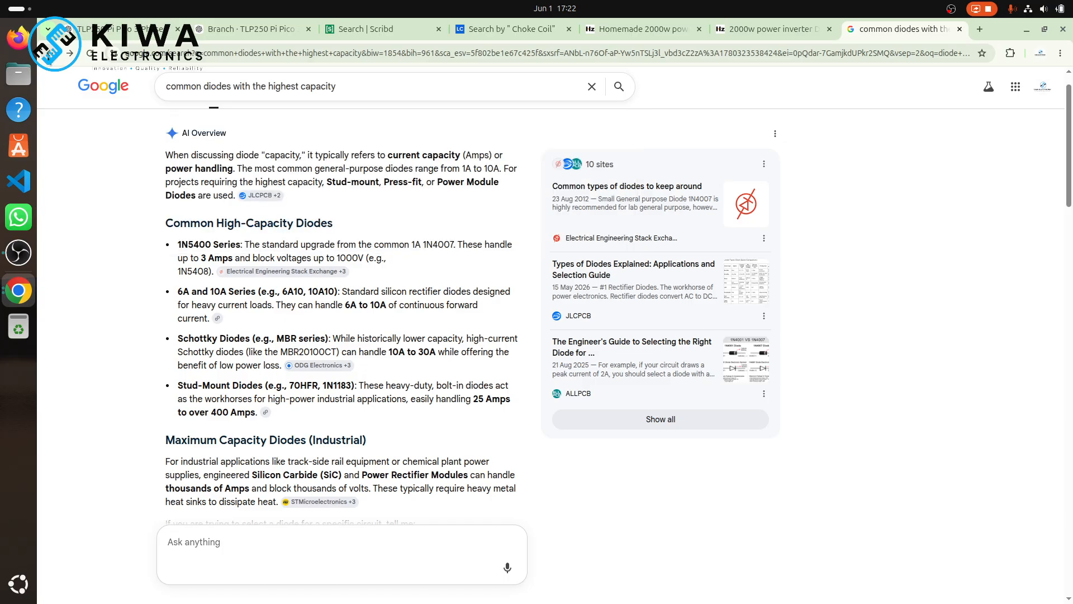
# - Search Google for the diode number 1N4007 copied from the overview, and expand its full overview
pyautogui.moveTo(454, 245); pyautogui.dragTo(423, 245)
pyautogui.hotkey('ctrl', 'c')
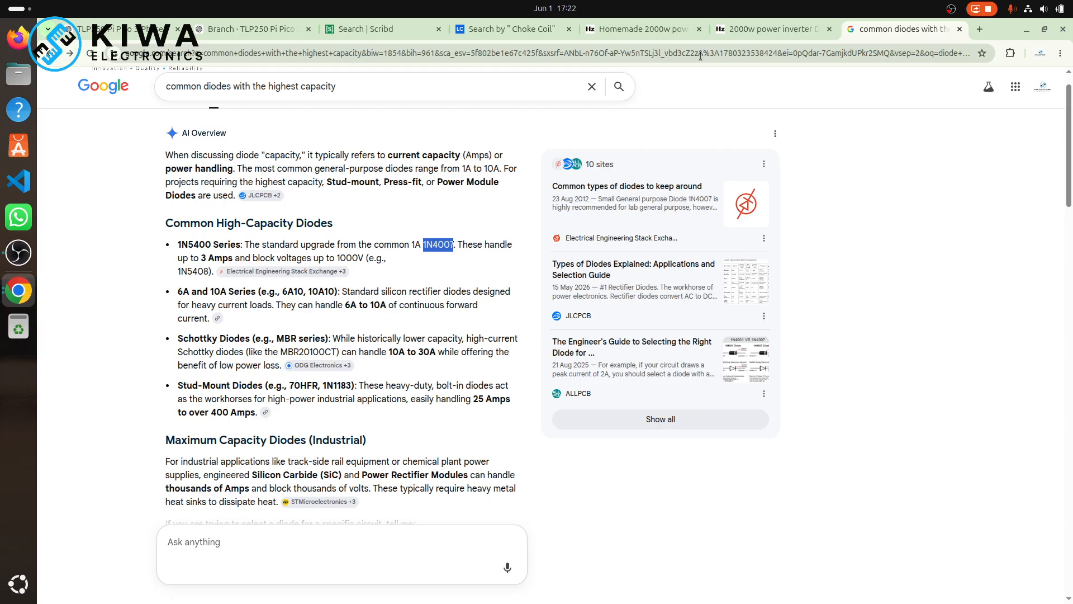
pyautogui.tripleClick(509, 81)
pyautogui.hotkey('ctrl', 'v')
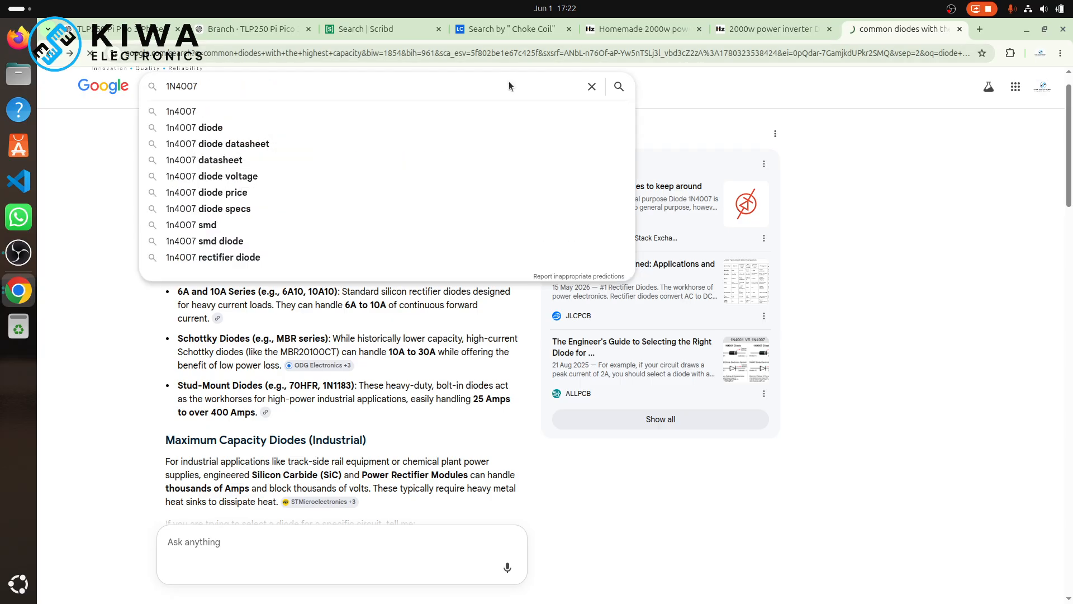
pyautogui.press('Return')
pyautogui.click(390, 350)
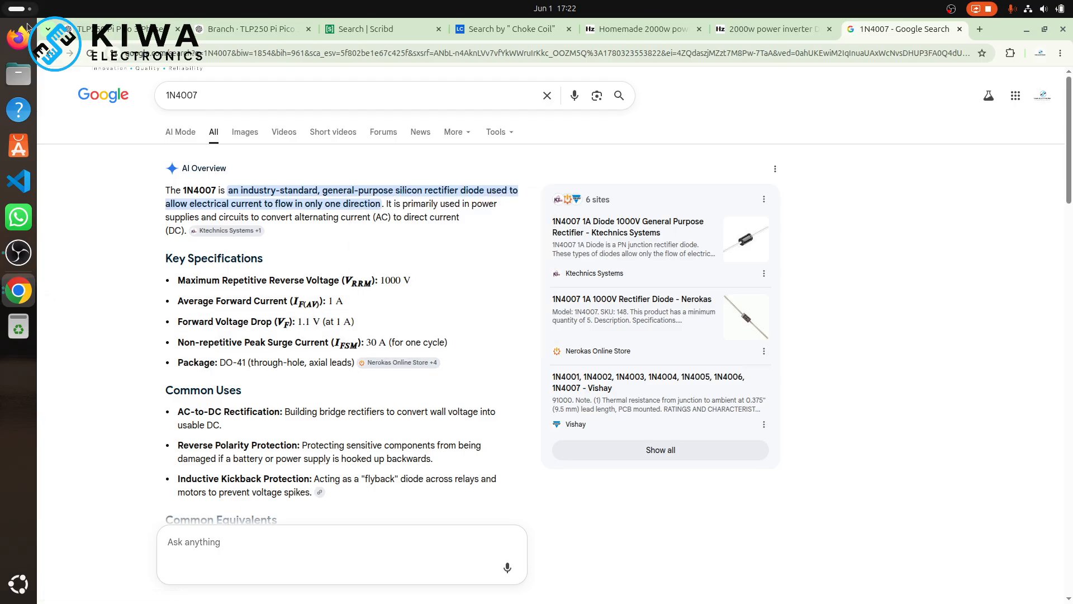
# - Switch to the EasyEDA Pro schematic and search the LCSC device library for 1N4007, replacing the 1KV search text
pyautogui.click(17, 7)
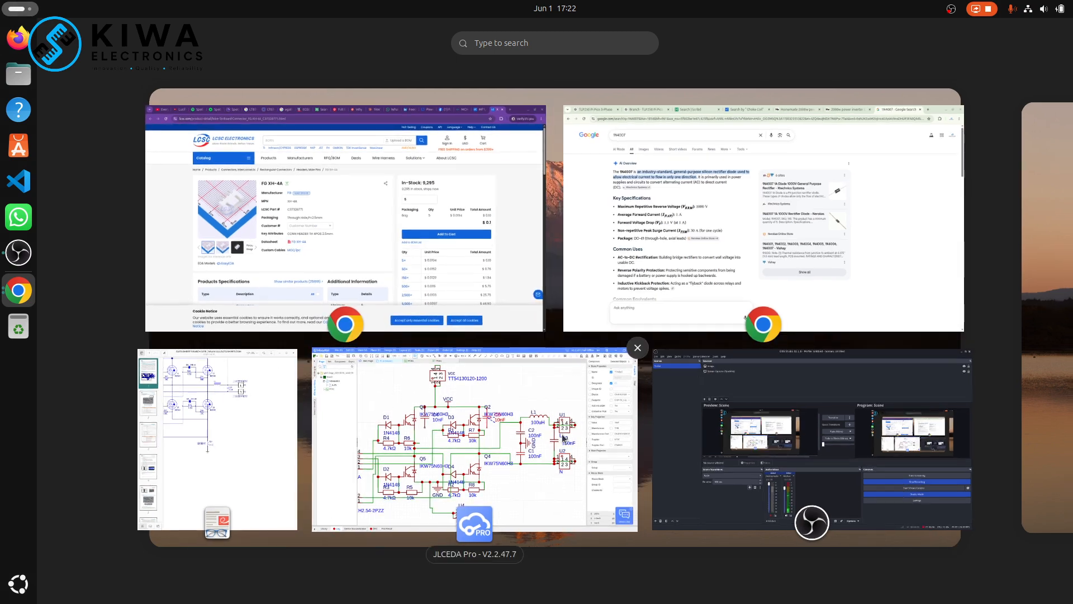
pyautogui.click(479, 453)
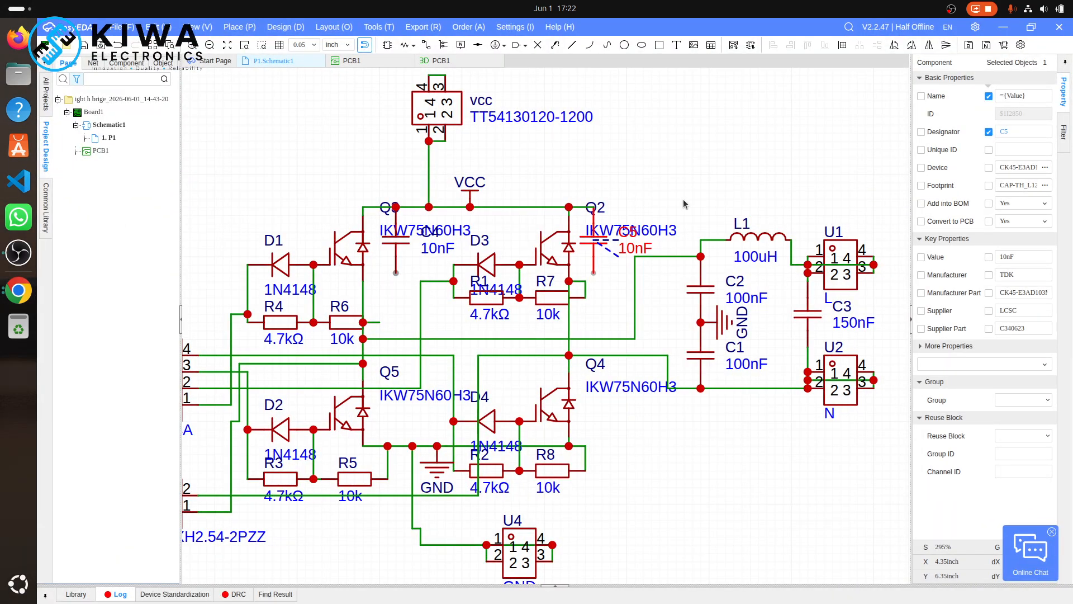
pyautogui.hotkey('shift', 'f')
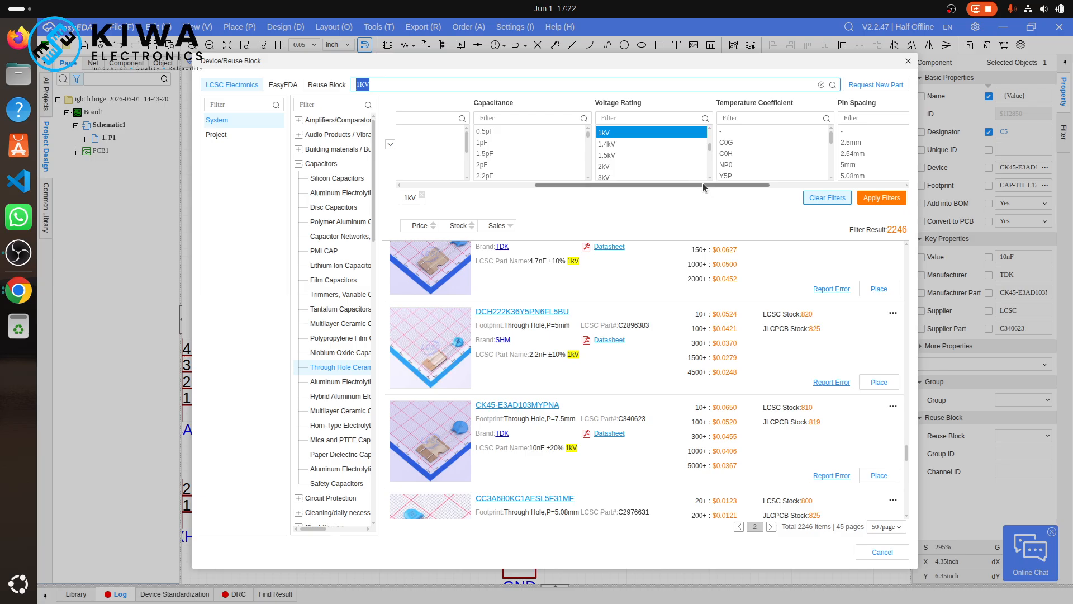
pyautogui.press('super+v')
pyautogui.press('super+v')
pyautogui.write('b')
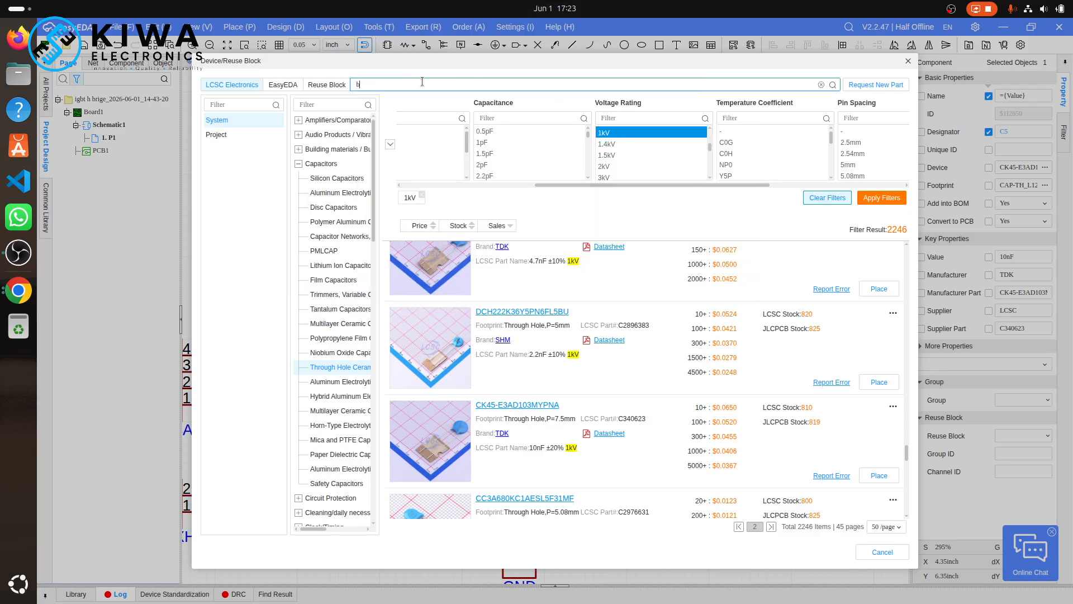
pyautogui.press('super')
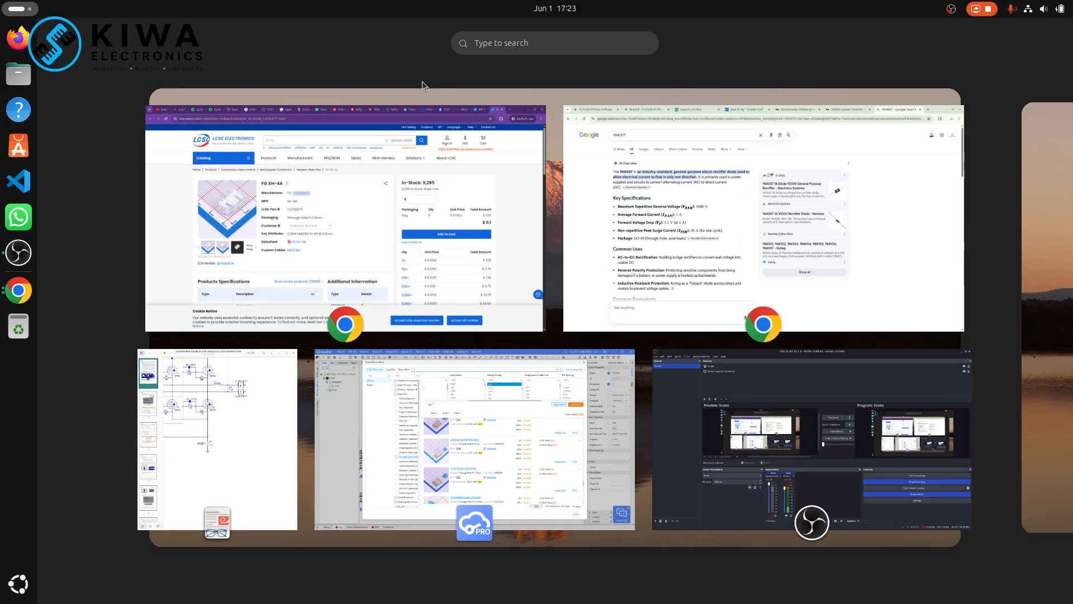
pyautogui.press('super')
pyautogui.hotkey('ctrl', 'a')
pyautogui.hotkey('ctrl', 'v')
pyautogui.press('Return')
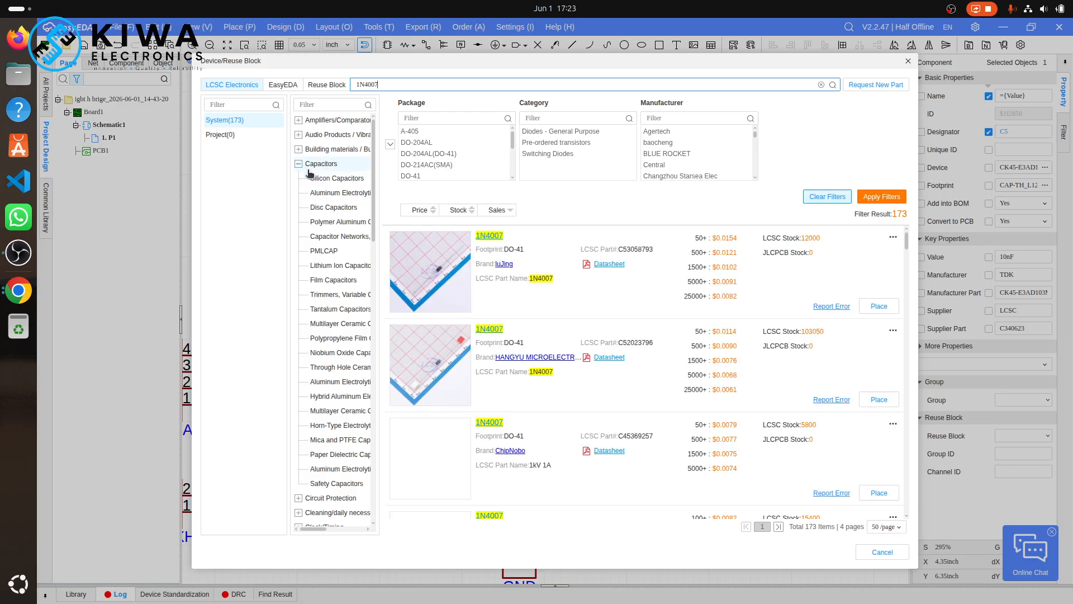
# - Place the luJing 1N4007 diode with DO-41 footprint in the empty area above L1, rotated vertically to point upward
pyautogui.click(879, 307)
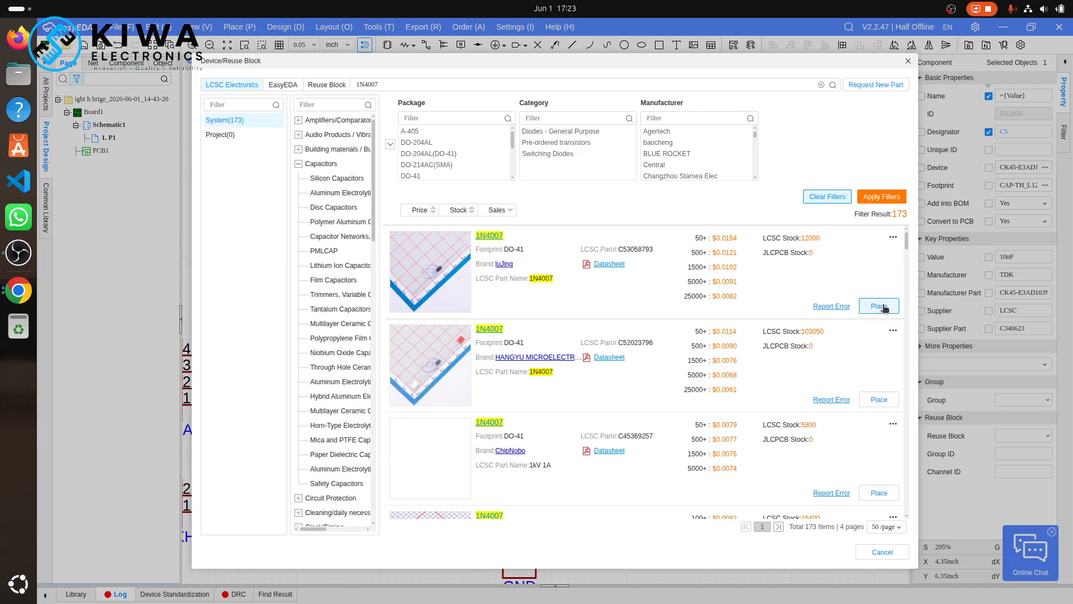
pyautogui.click(879, 307)
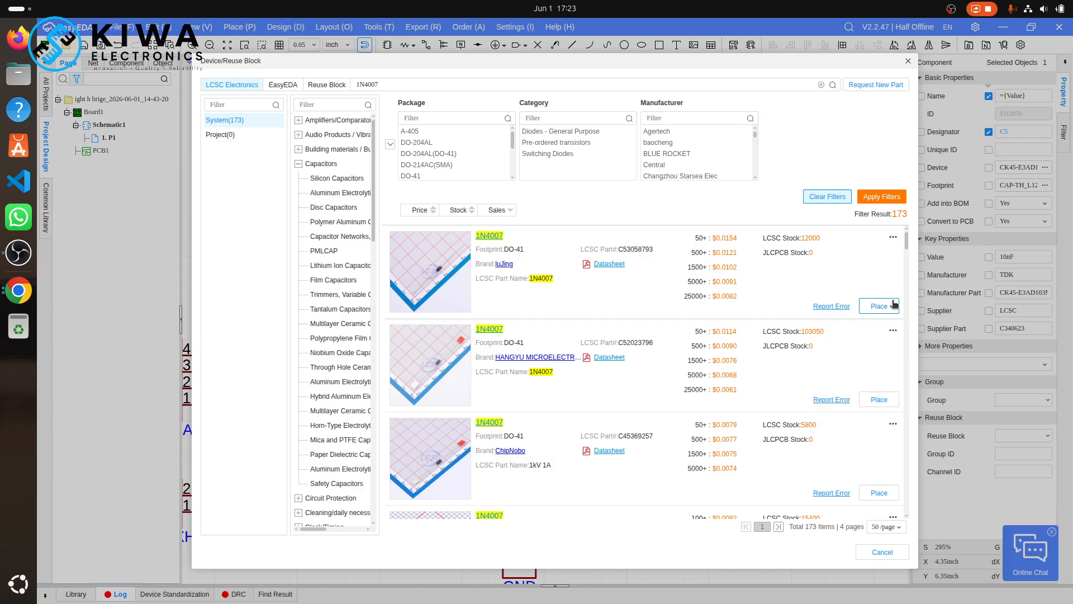
pyautogui.press('space')
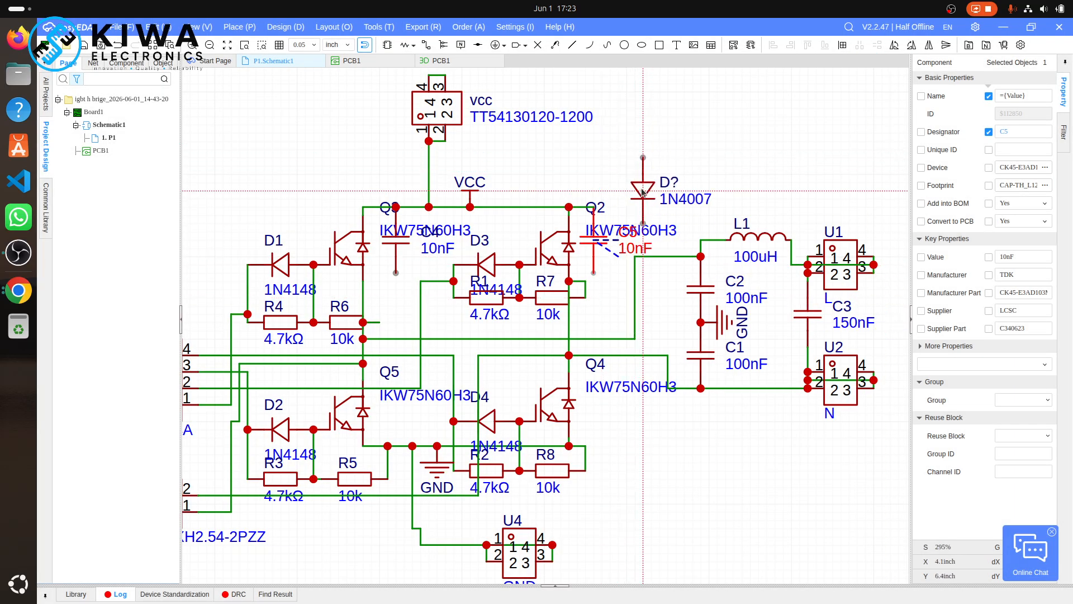
pyautogui.press('space')
pyautogui.press('space')
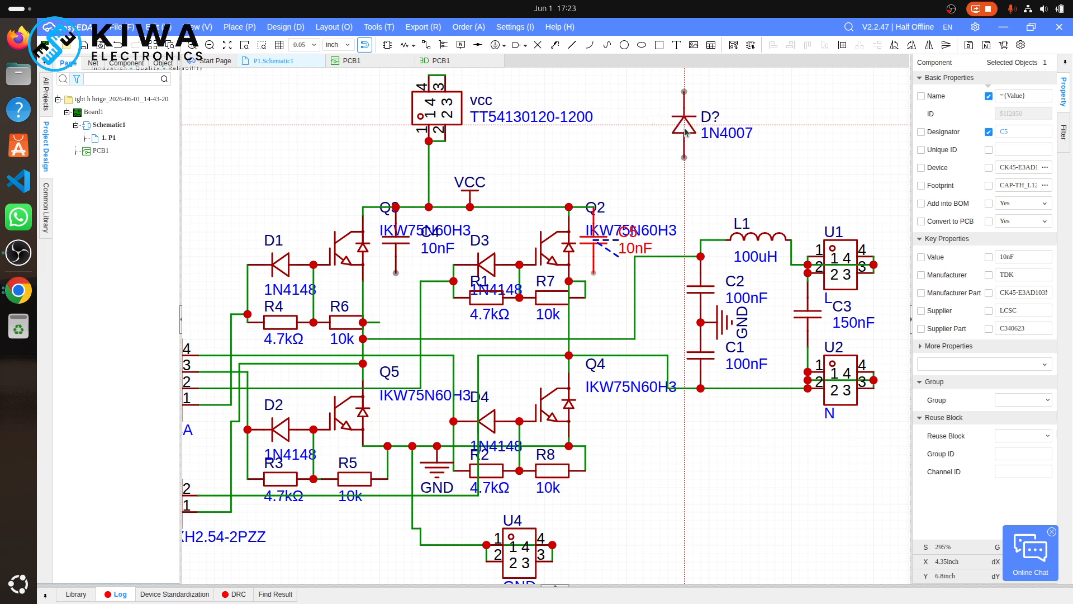
pyautogui.click(686, 130)
pyautogui.press('Escape')
# - Relocate the 10nF capacitor C5 from beside Q2 to directly above the 1N4007 diode D5, in series with it
pyautogui.click(598, 244)
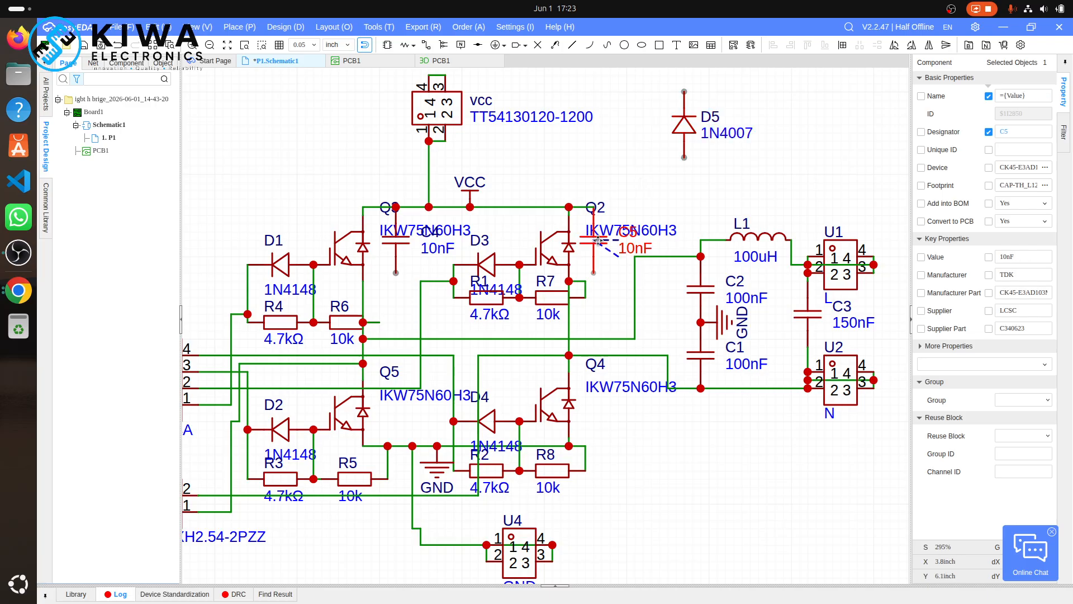
pyautogui.hotkey('ctrl', 'c')
pyautogui.press('Delete')
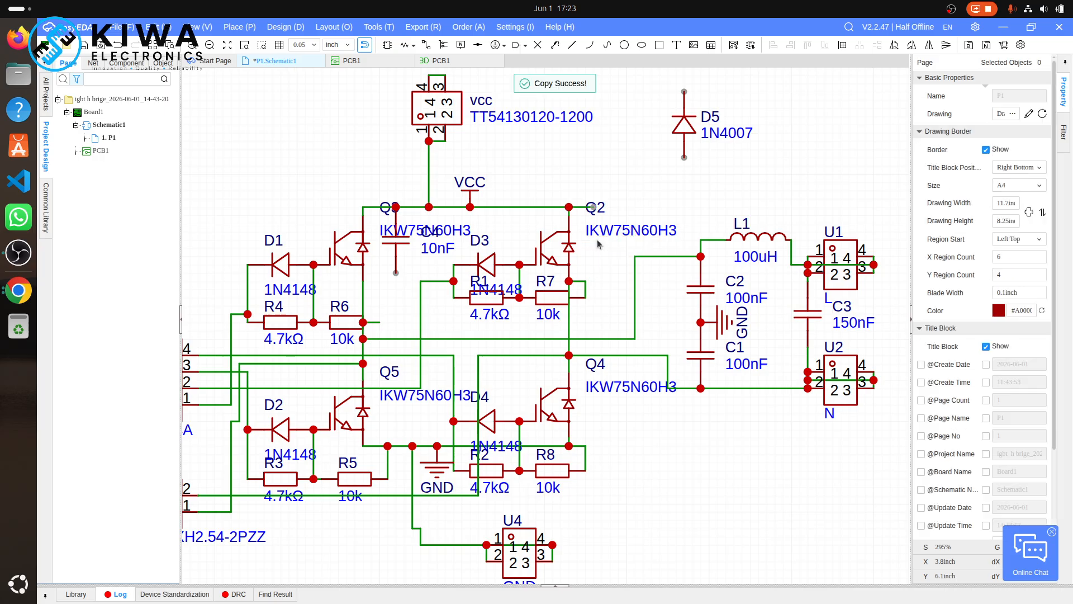
pyautogui.hotkey('ctrl', 'v')
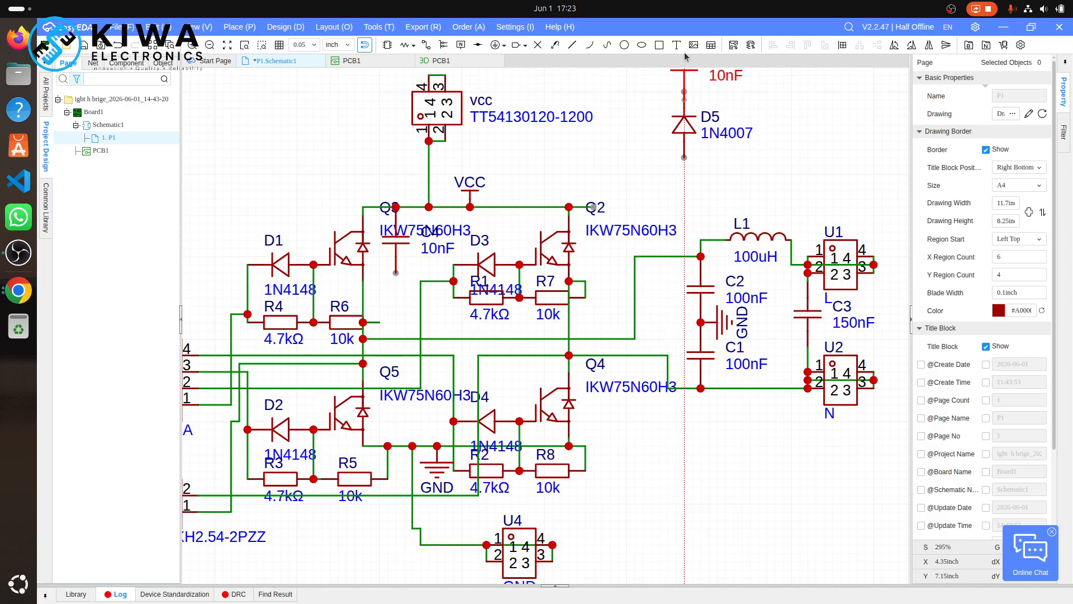
pyautogui.scroll(-5, 692, 89)
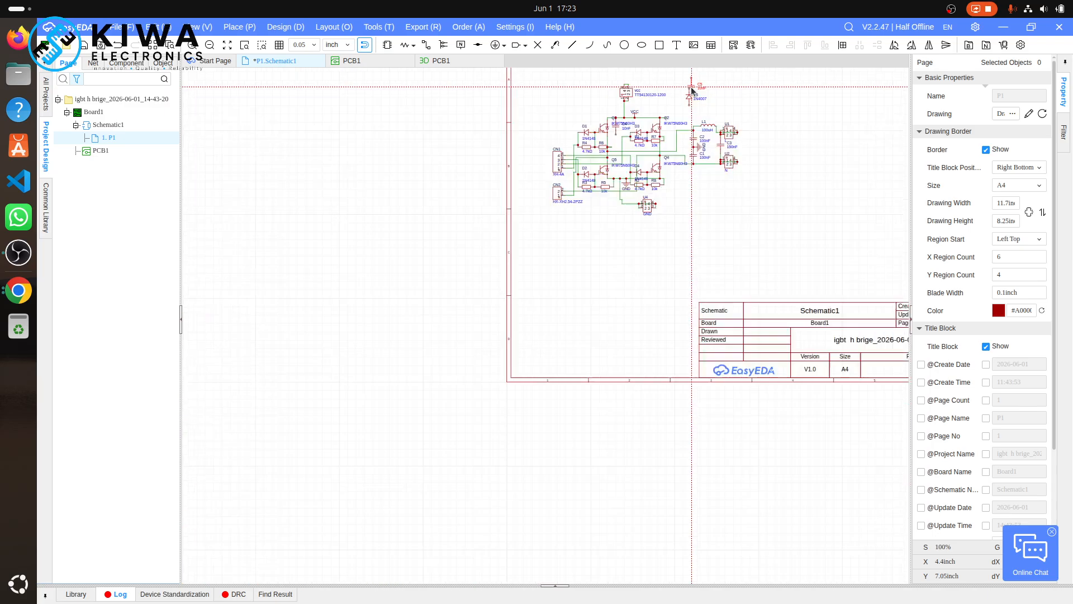
pyautogui.scroll(-2, 691, 87)
pyautogui.scroll(9, 691, 86)
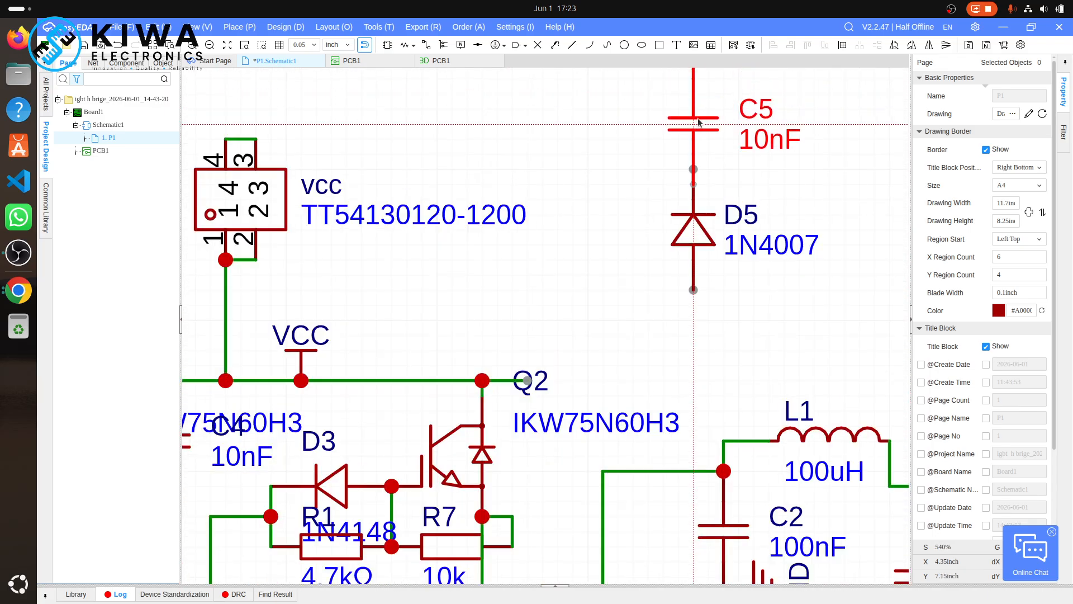
pyautogui.click(698, 118)
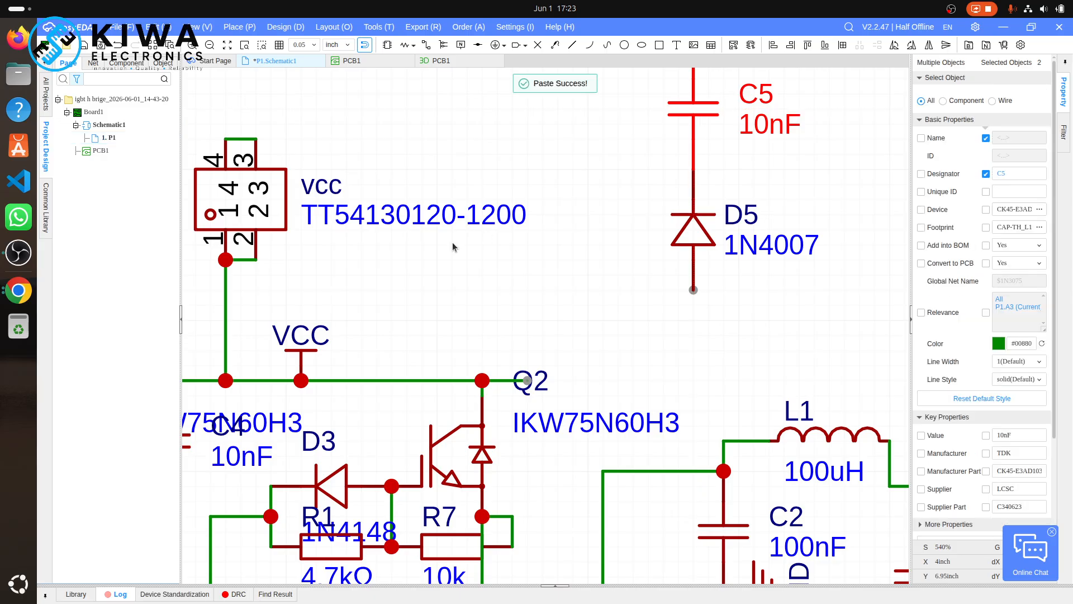
# - Switch to the browser and examine the snubber capacitors and diodes around the bridge in the 2000w power inverter DC-AC circuit schematic
pyautogui.click(19, 291)
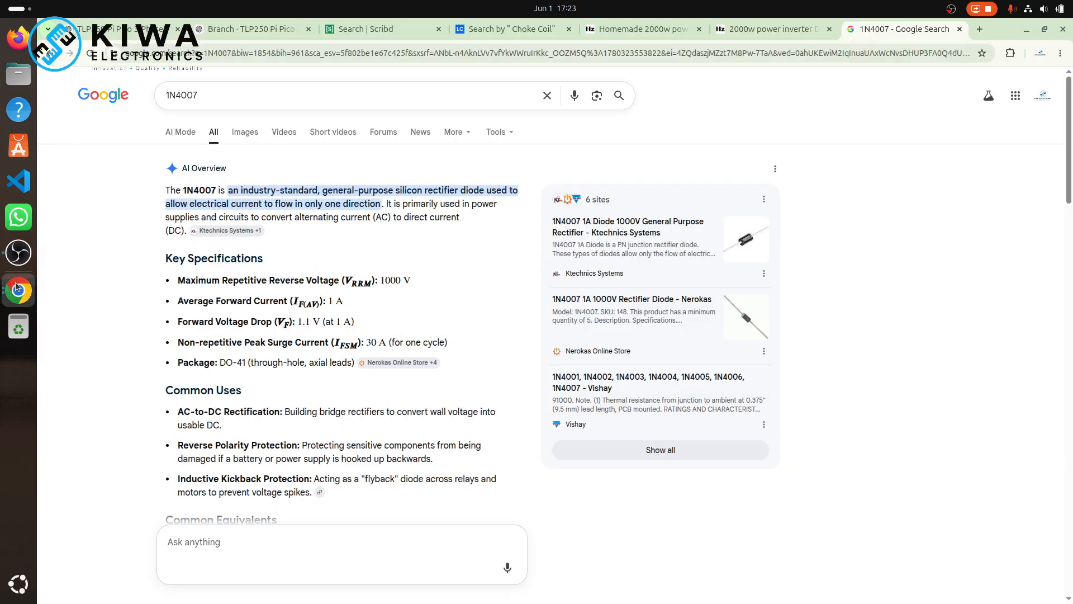
pyautogui.click(636, 38)
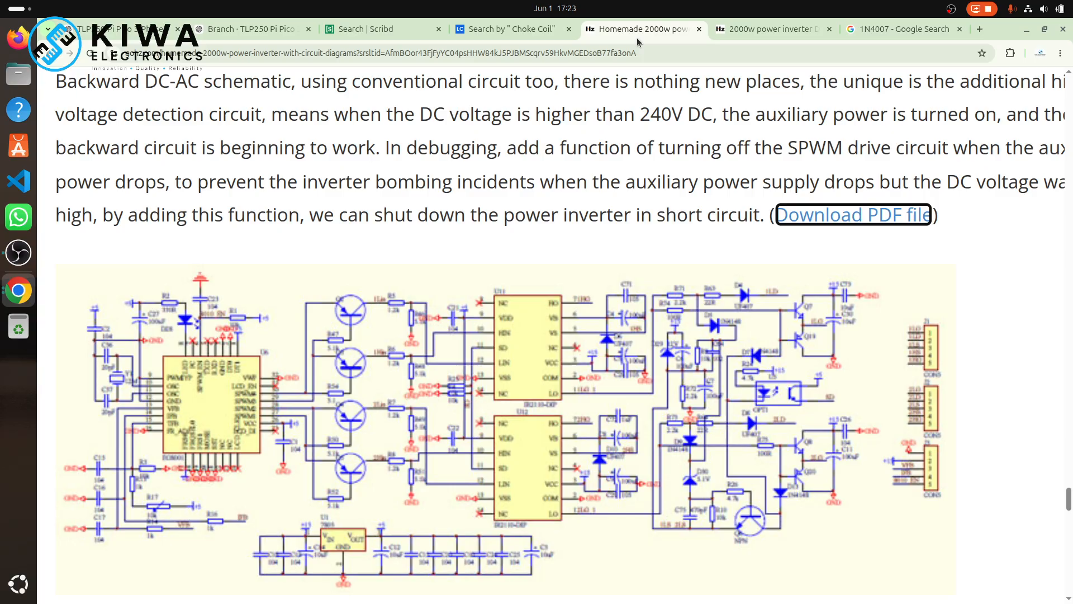
pyautogui.click(740, 32)
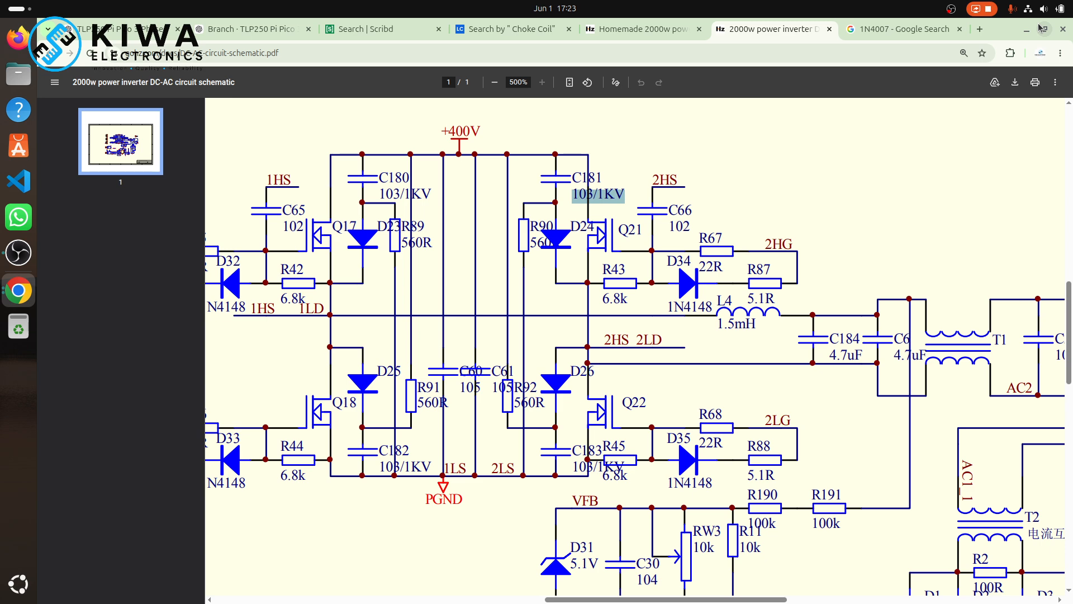
pyautogui.click(10, 288)
pyautogui.click(9, 287)
pyautogui.scroll(2, 321, 235)
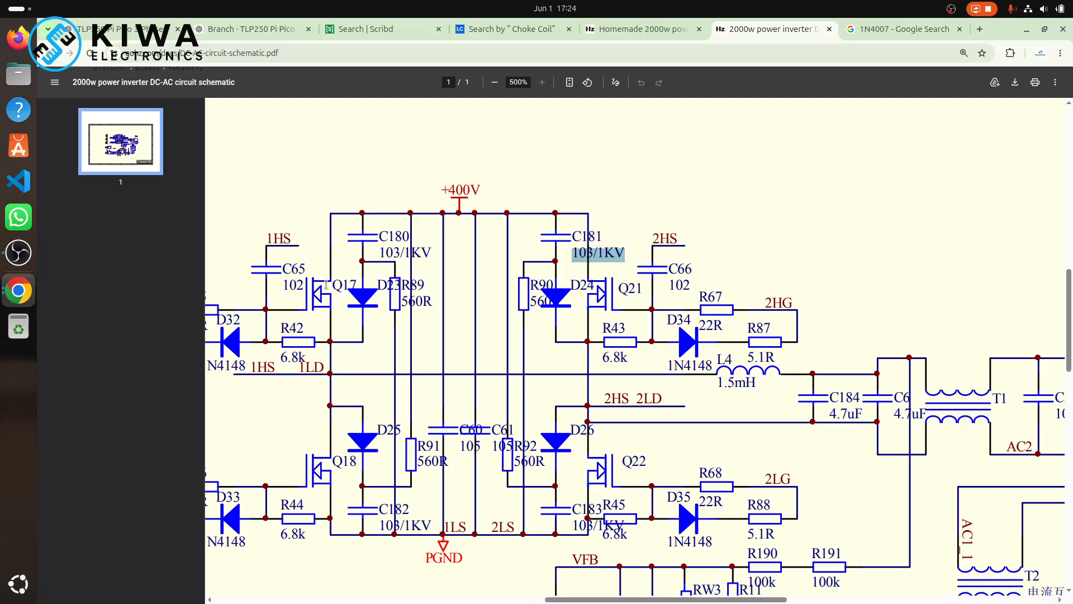
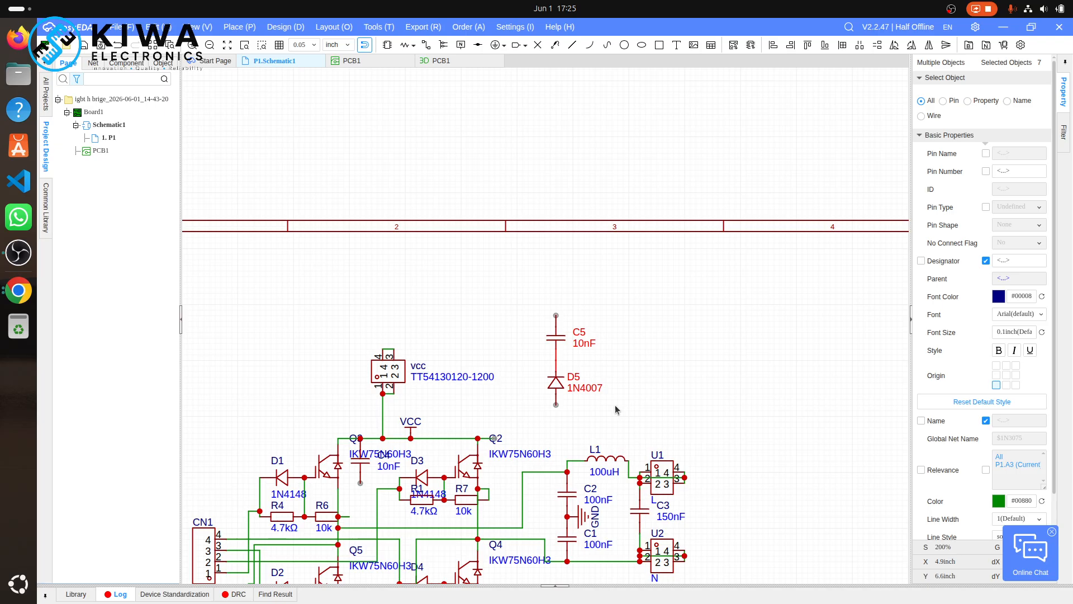
# - Delete the 1N4007 diode D5 from the schematic and move capacitor C5 down beside the Q2/Q4 bridge leg
pyautogui.click(423, 483)
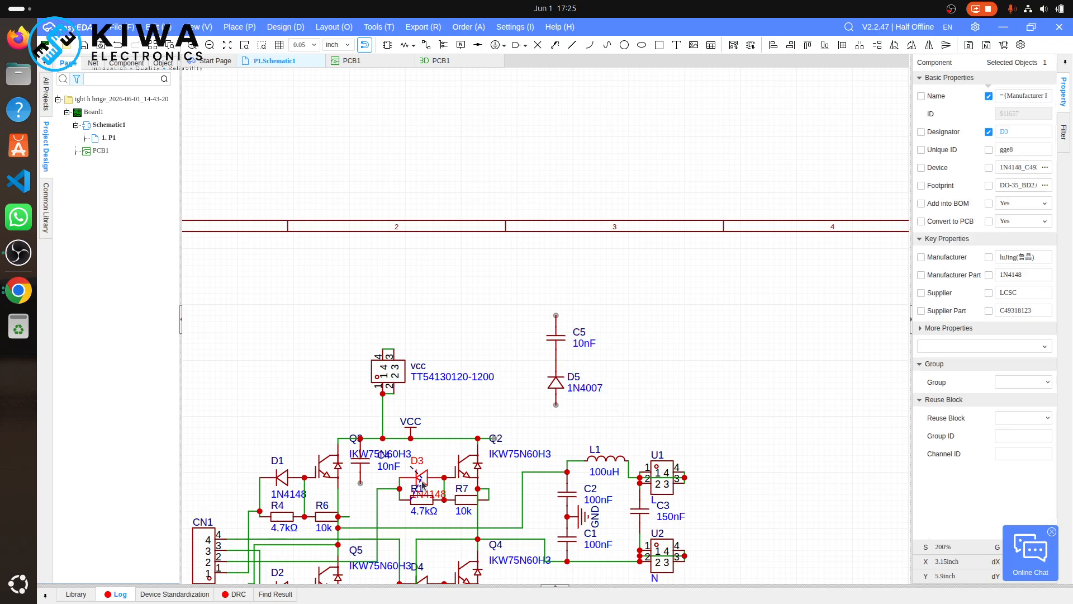
pyautogui.click(562, 393)
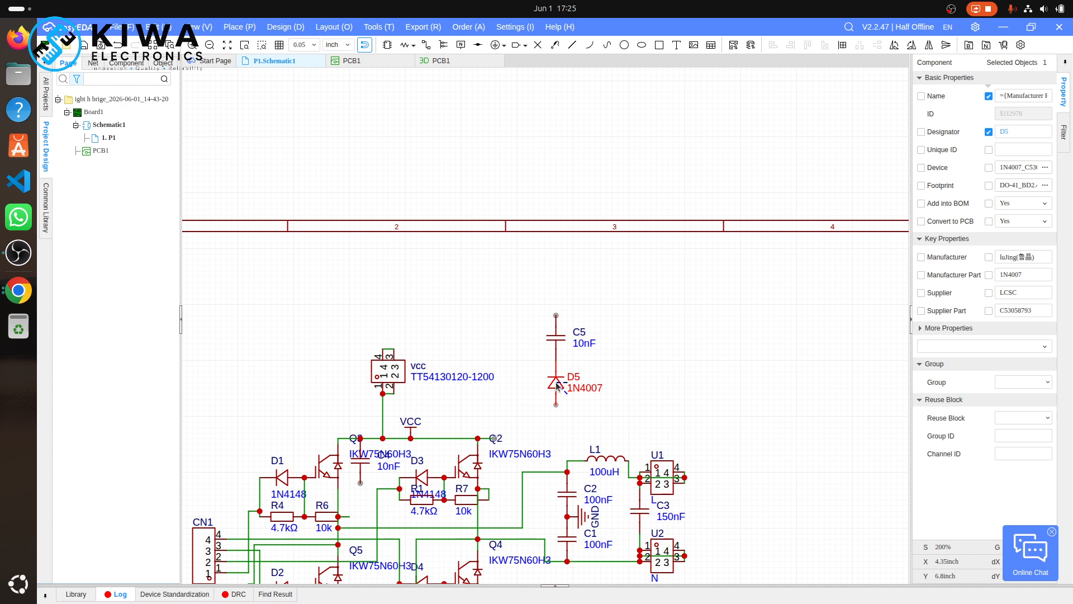
pyautogui.press('Delete')
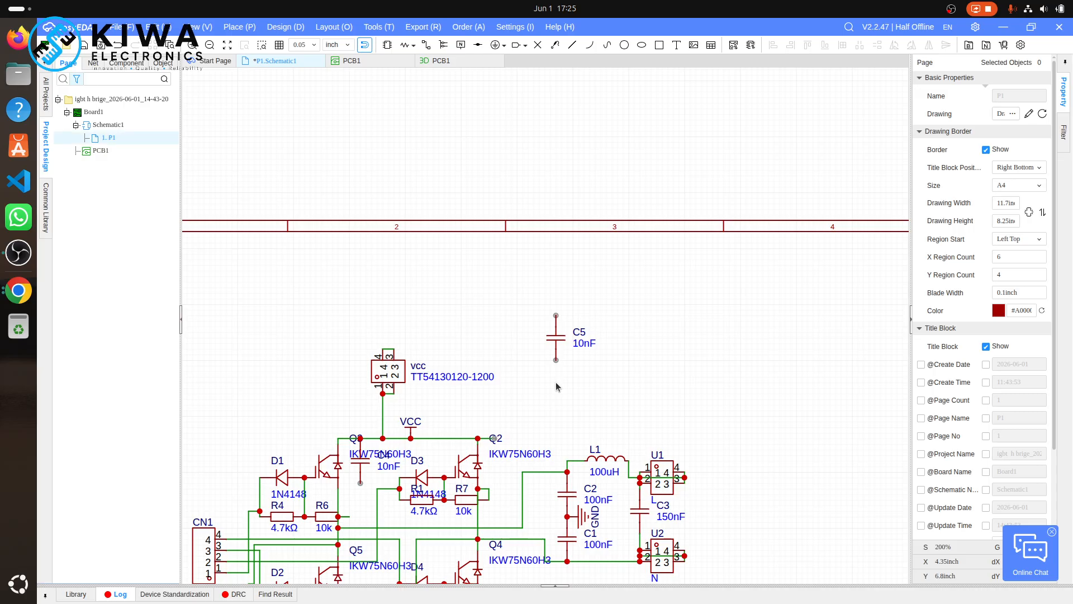
pyautogui.click(561, 344)
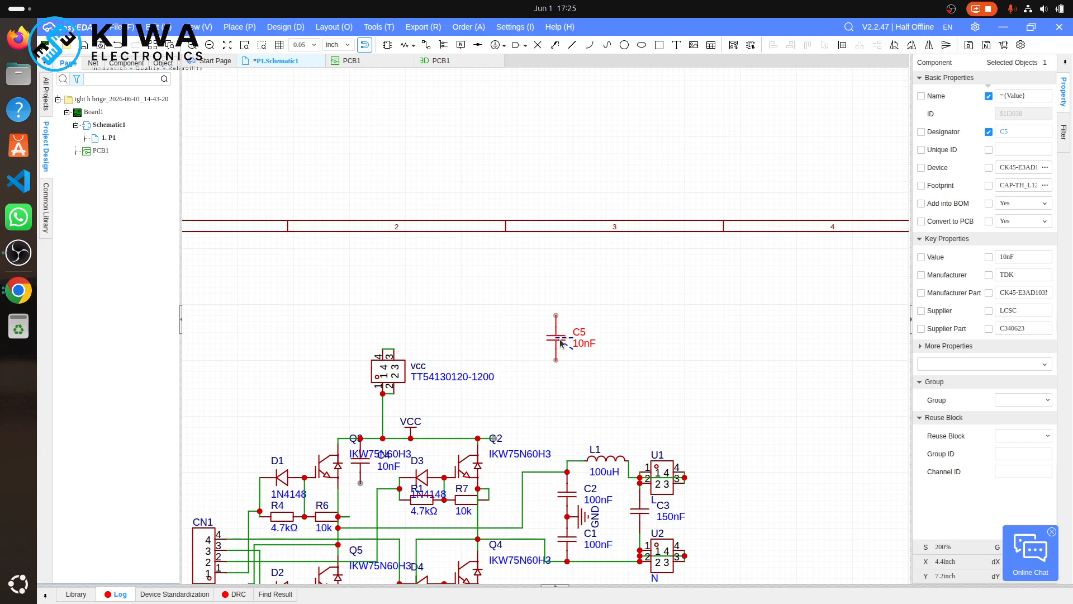
pyautogui.moveTo(560, 344); pyautogui.dragTo(521, 534)
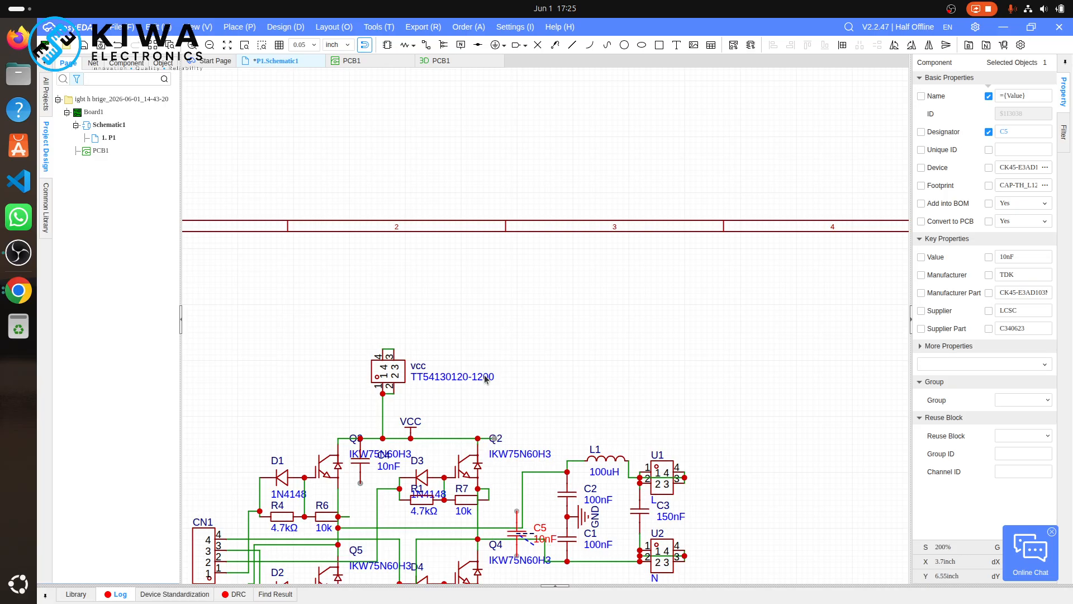
pyautogui.click(521, 314)
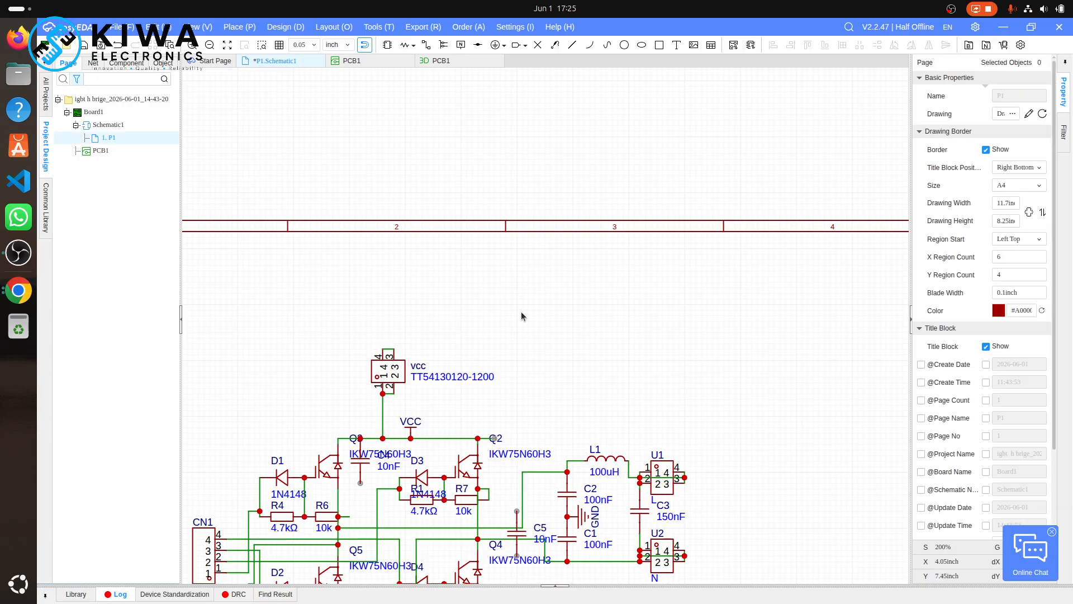
# - Wire the upper pin of capacitor C5 to the open end of the VCC rail next to Q2
pyautogui.click(492, 438)
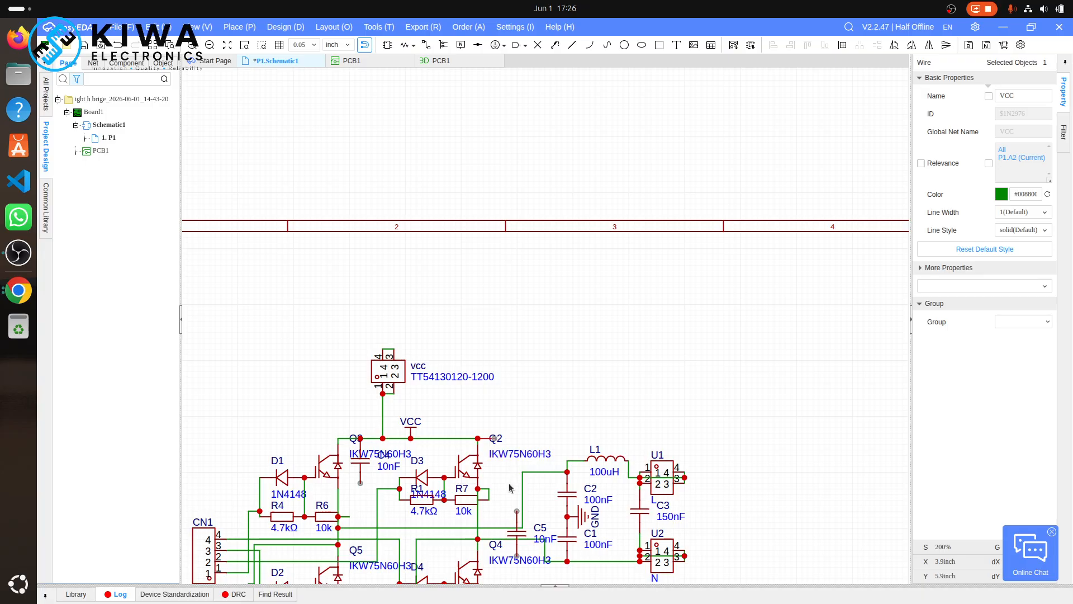
pyautogui.press('w')
pyautogui.click(518, 511)
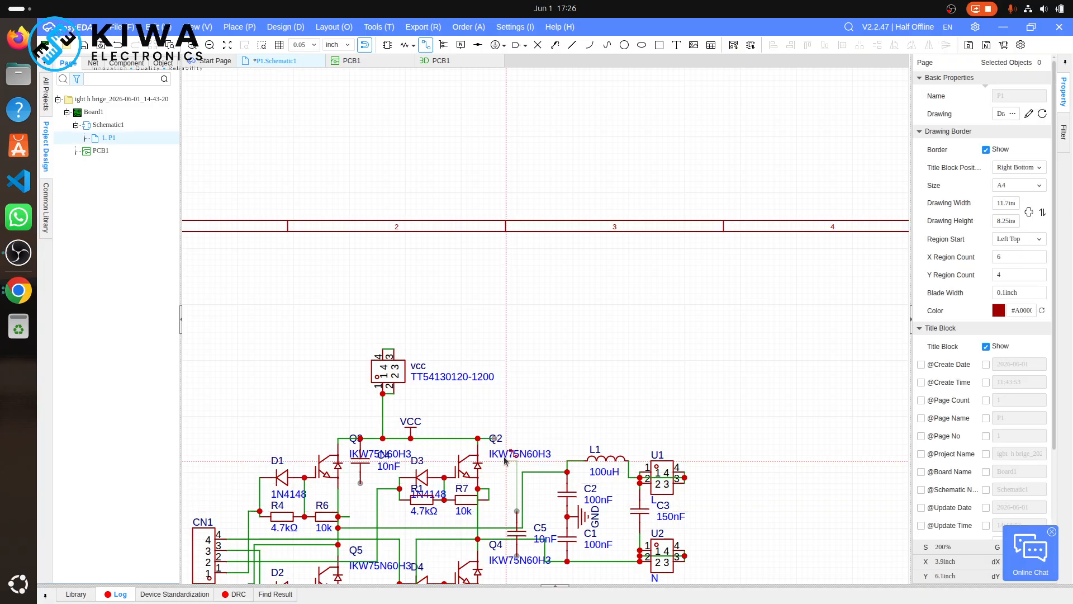
pyautogui.click(493, 439)
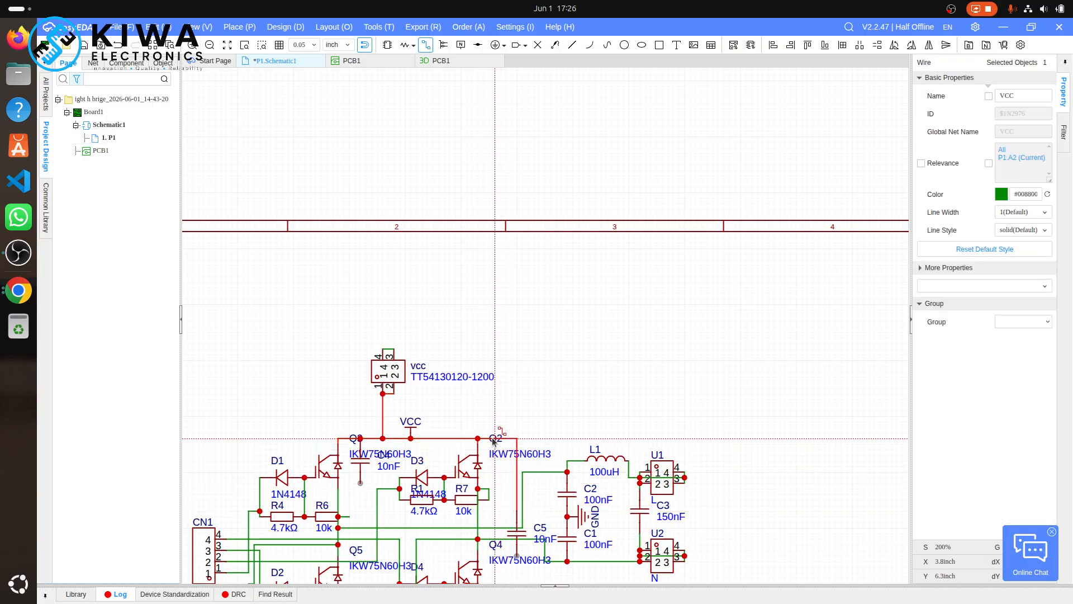
# - Wire the GND rail below Q4 to the lower pin of C5, and close the Net Merge dialog for GND and VCC
pyautogui.scroll(-5, 527, 552)
pyautogui.scroll(8, 527, 552)
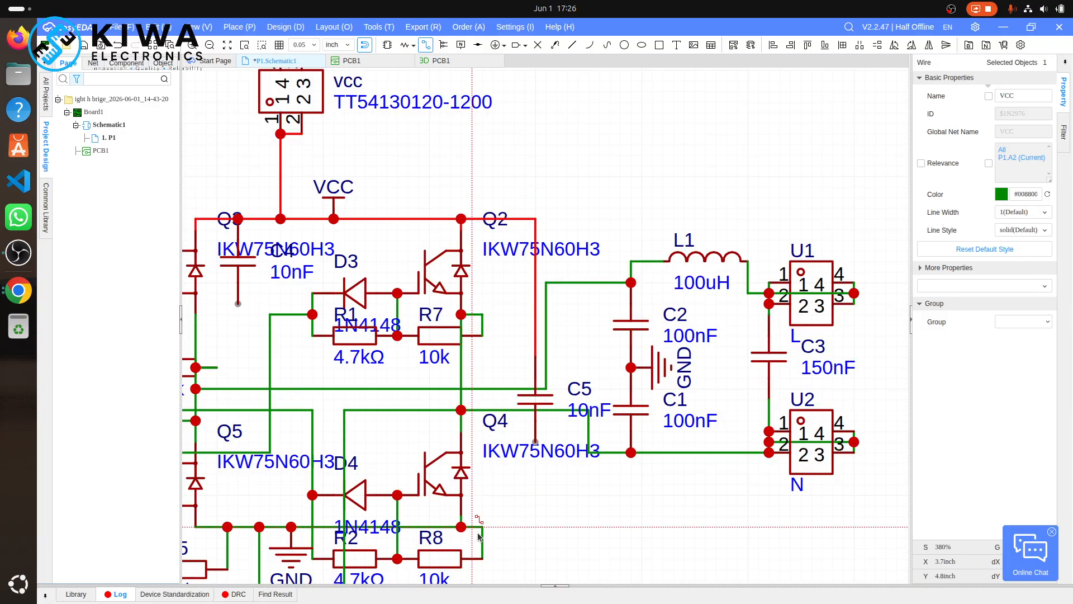
pyautogui.click(483, 527)
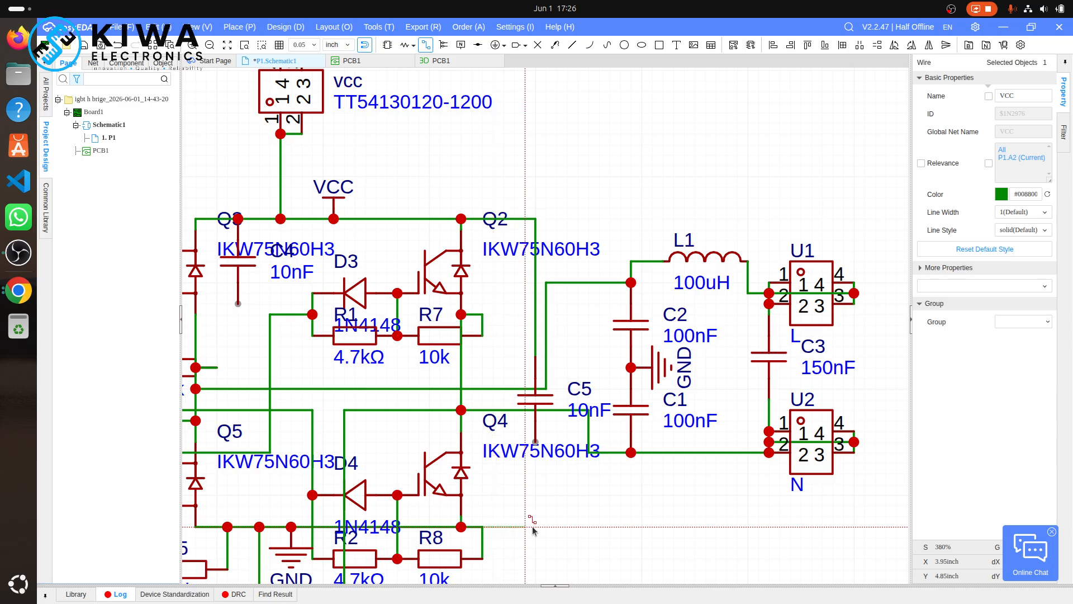
pyautogui.click(535, 441)
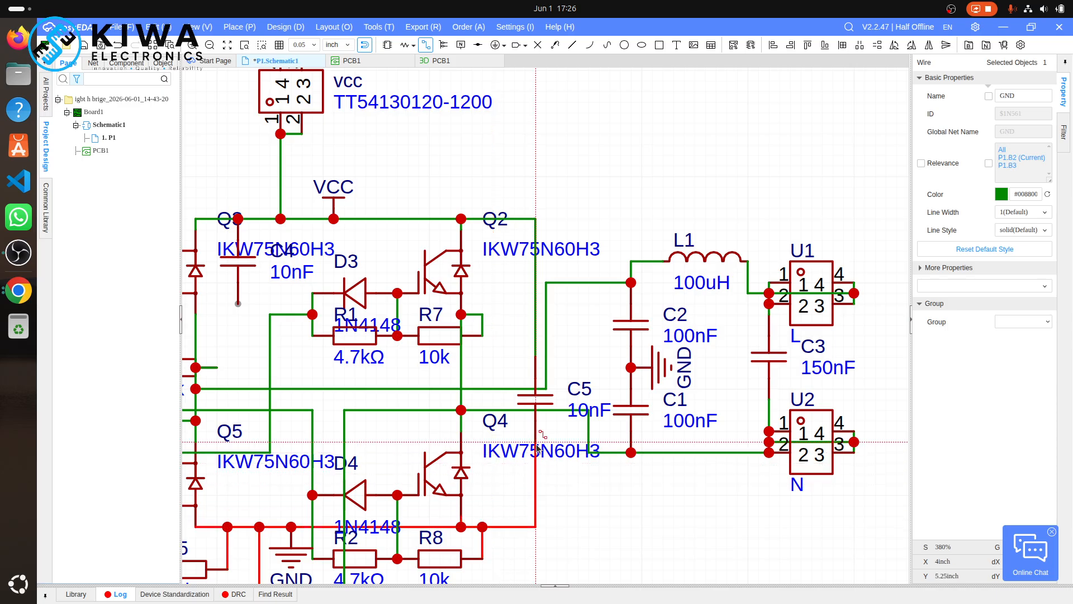
pyautogui.click(536, 404)
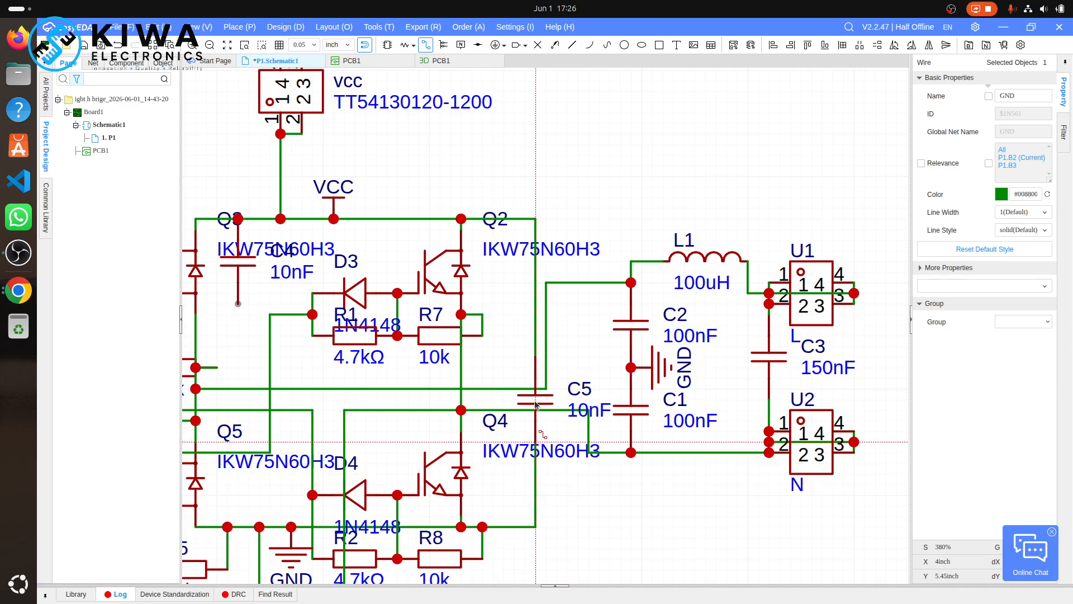
pyautogui.press('Escape')
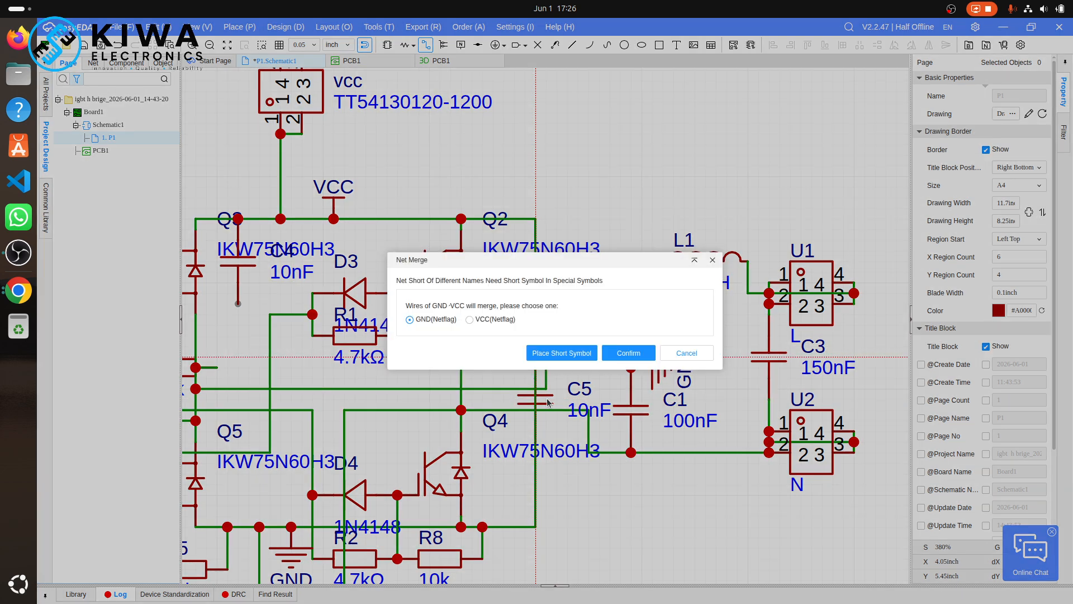
pyautogui.click(619, 354)
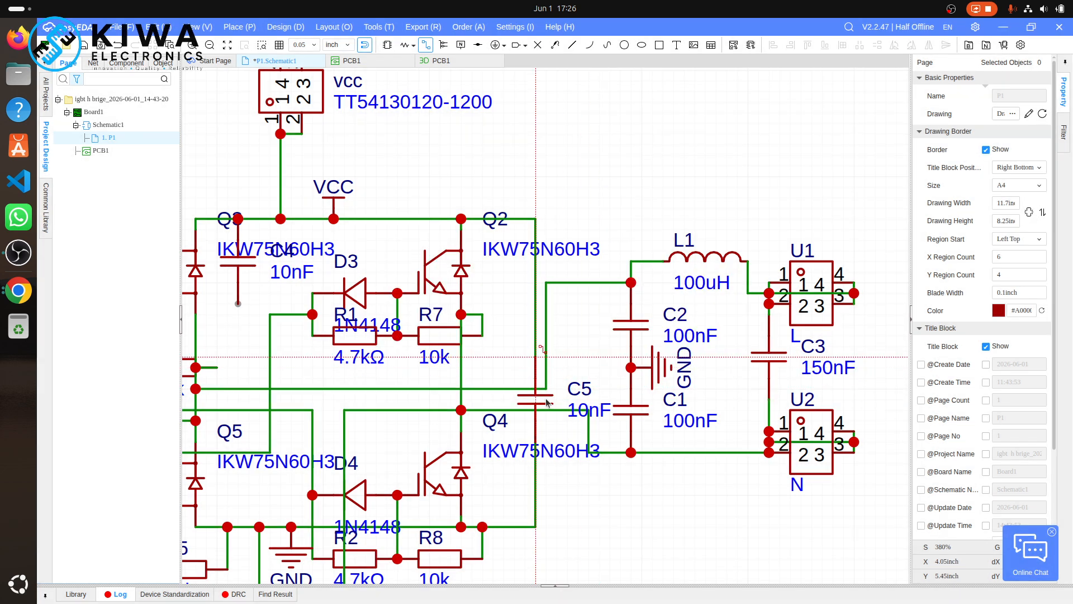
# - Try to replace capacitor C5 between the VCC and GND wires with a copy of the 150nF capacitor C3
pyautogui.click(547, 401)
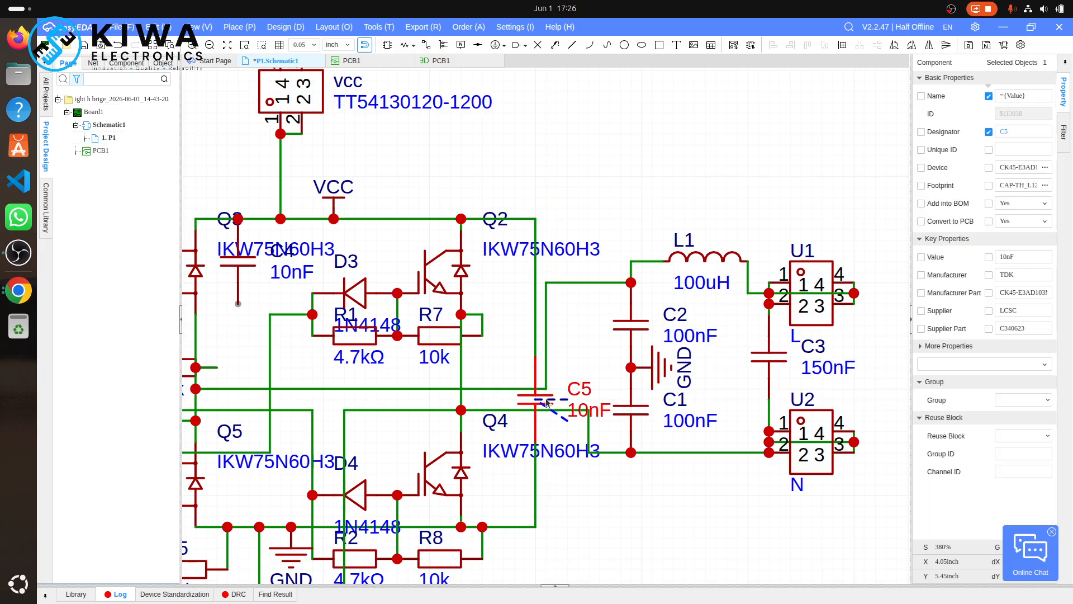
pyautogui.hotkey('ctrl', 'c')
pyautogui.press('Delete')
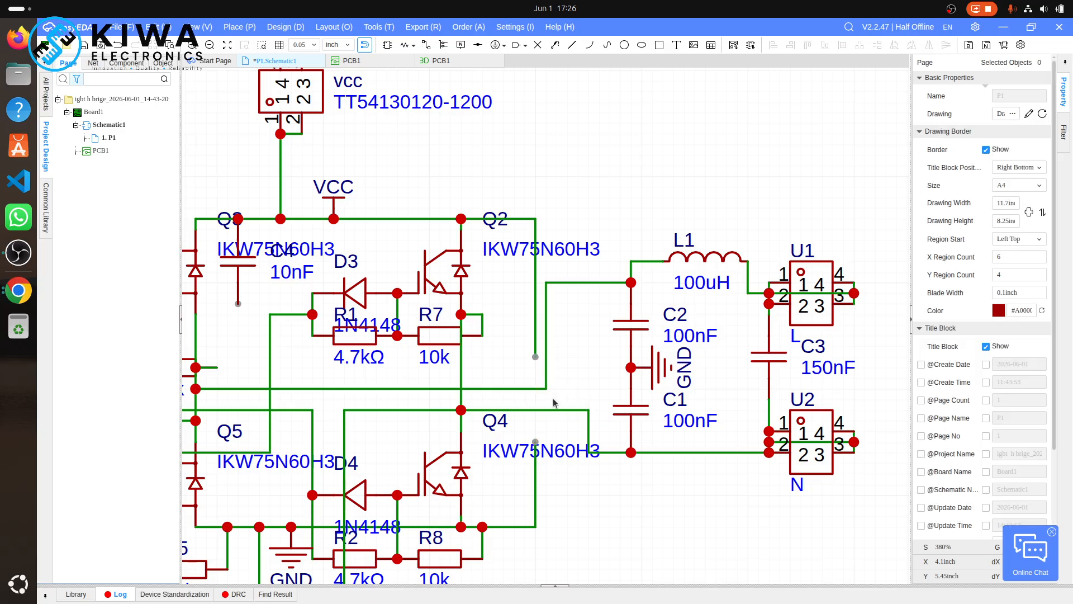
pyautogui.click(776, 362)
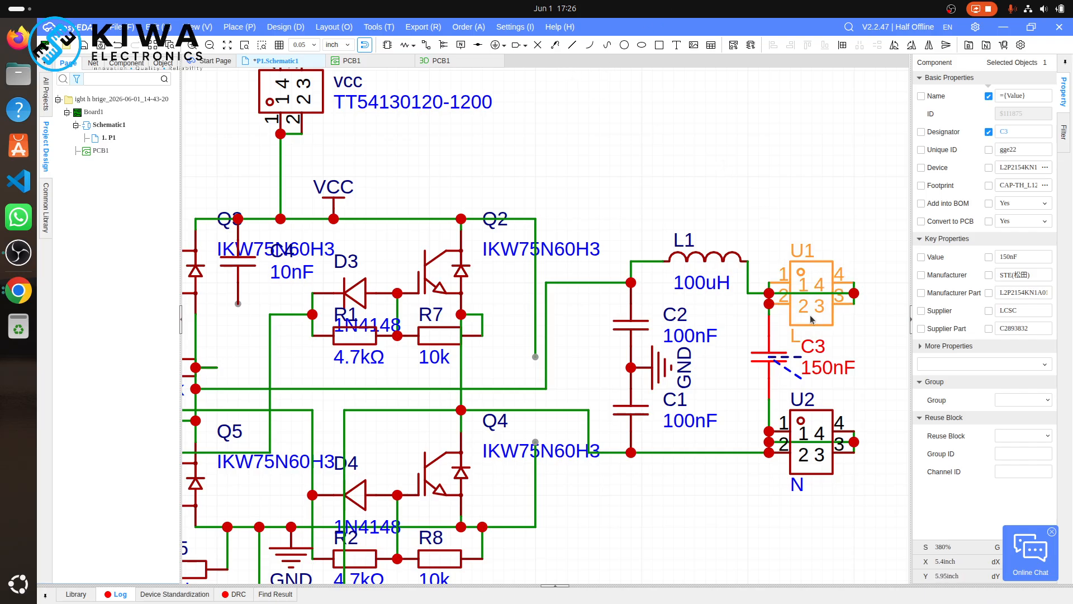
pyautogui.hotkey('ctrl', 'c')
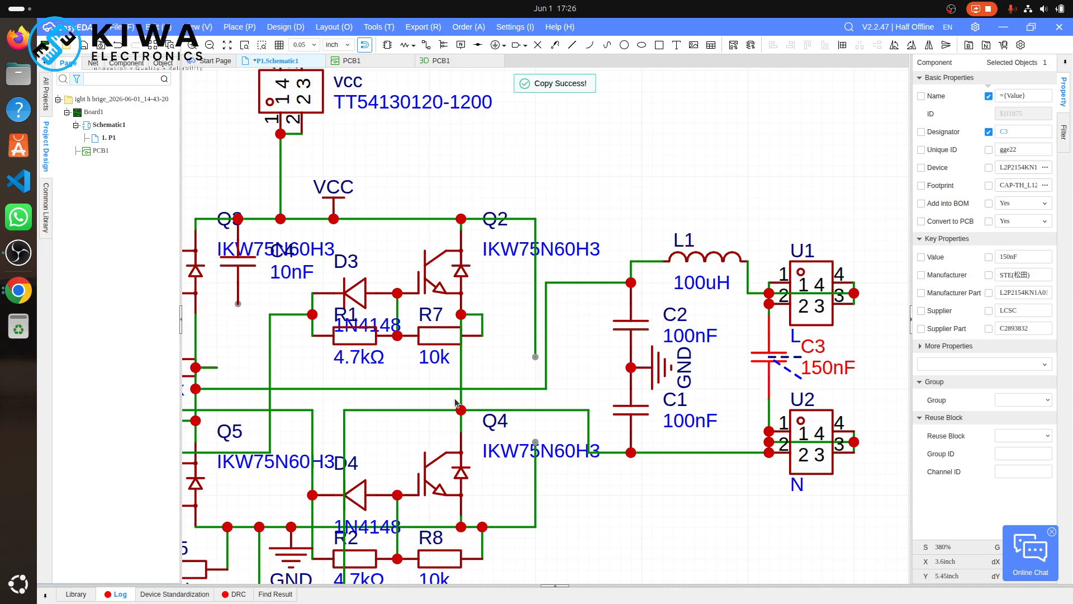
pyautogui.hotkey('ctrl', 'v')
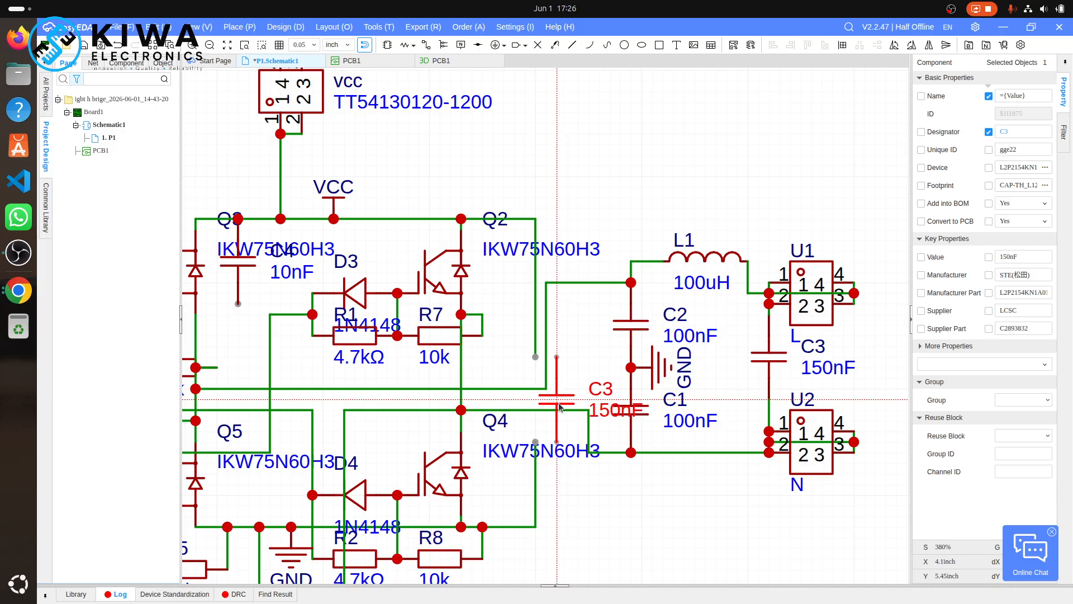
pyautogui.press('Escape')
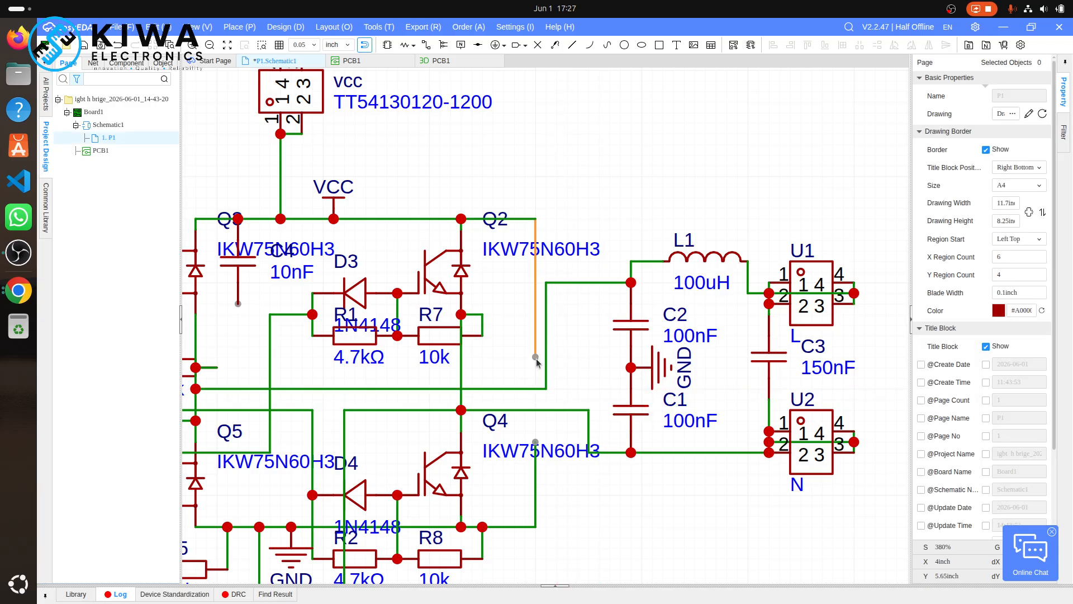
# - Undo the removal of C5 and its GND wiring, and rewire its lower pin to the GND rail at R8
pyautogui.hotkey('ctrl', 'z')
pyautogui.hotkey('ctrl', 'z')
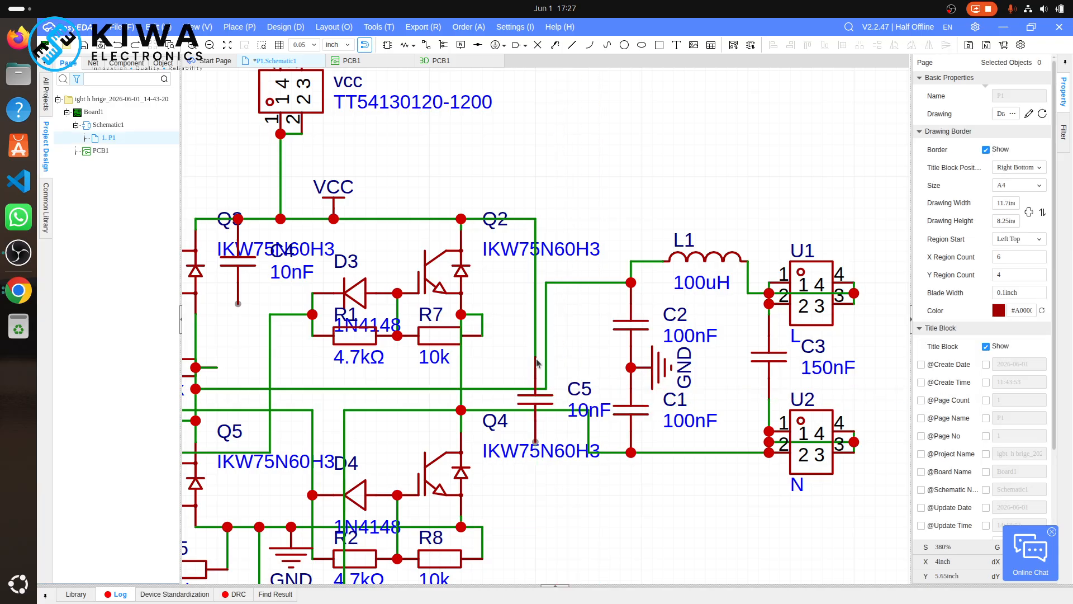
pyautogui.hotkey('alt', 'w')
pyautogui.click(536, 443)
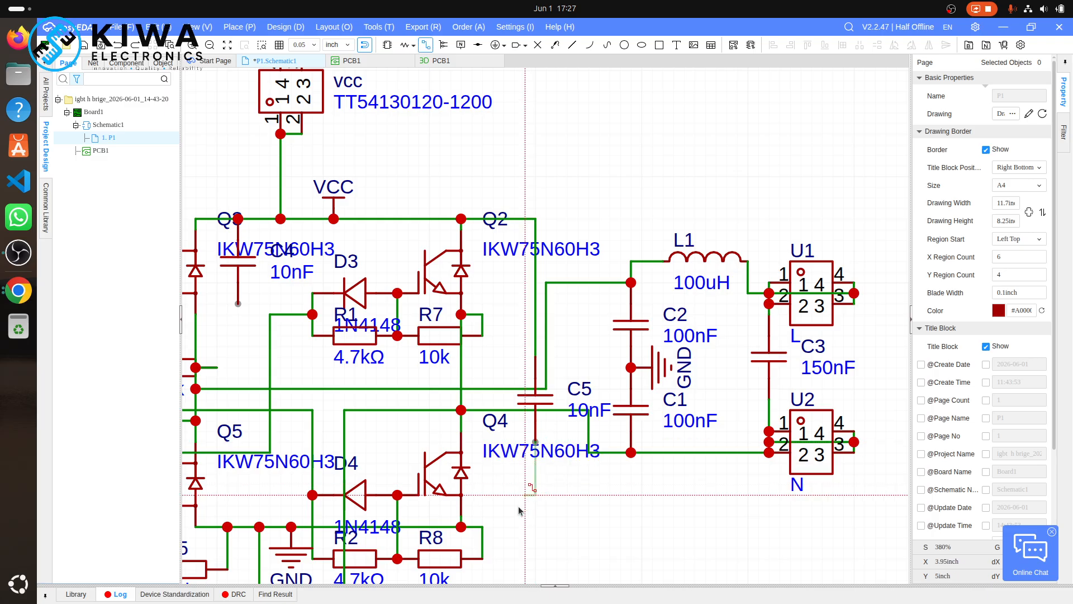
pyautogui.click(483, 527)
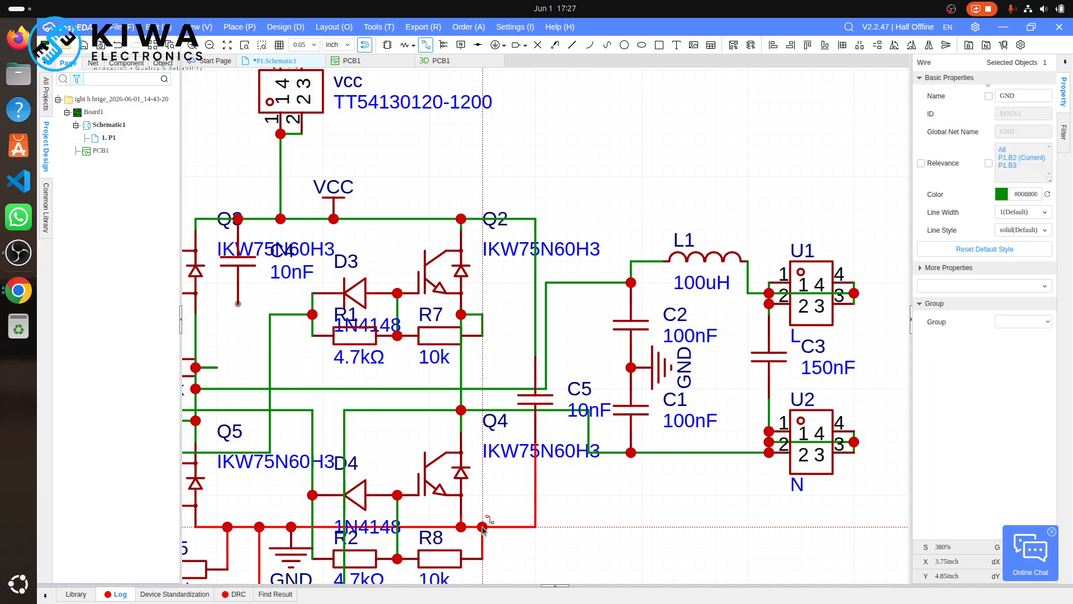
pyautogui.scroll(-4, 484, 530)
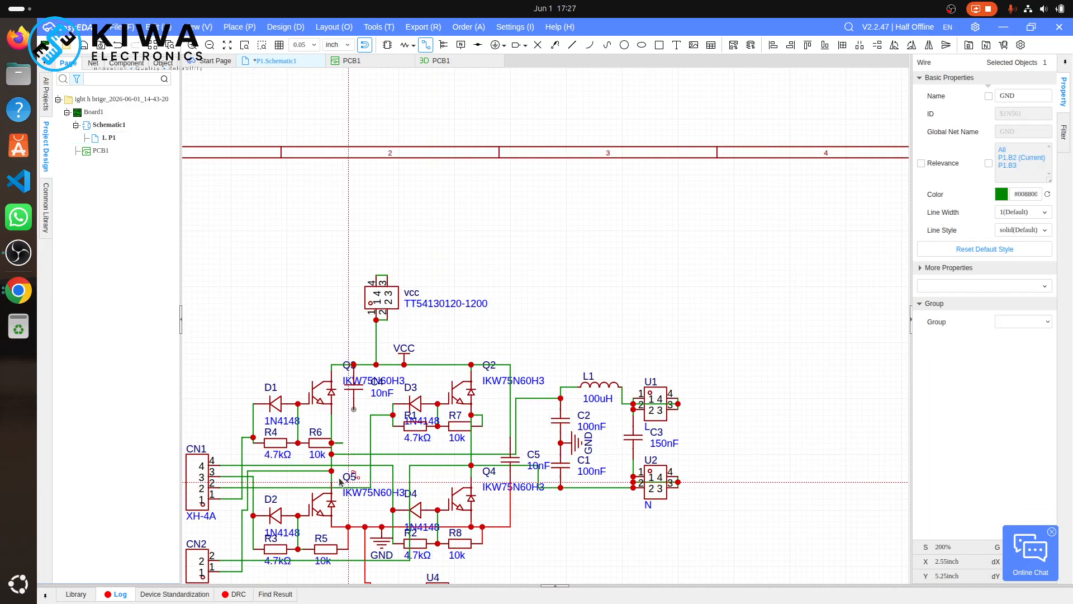
pyautogui.scroll(6, 339, 479)
pyautogui.press('Escape')
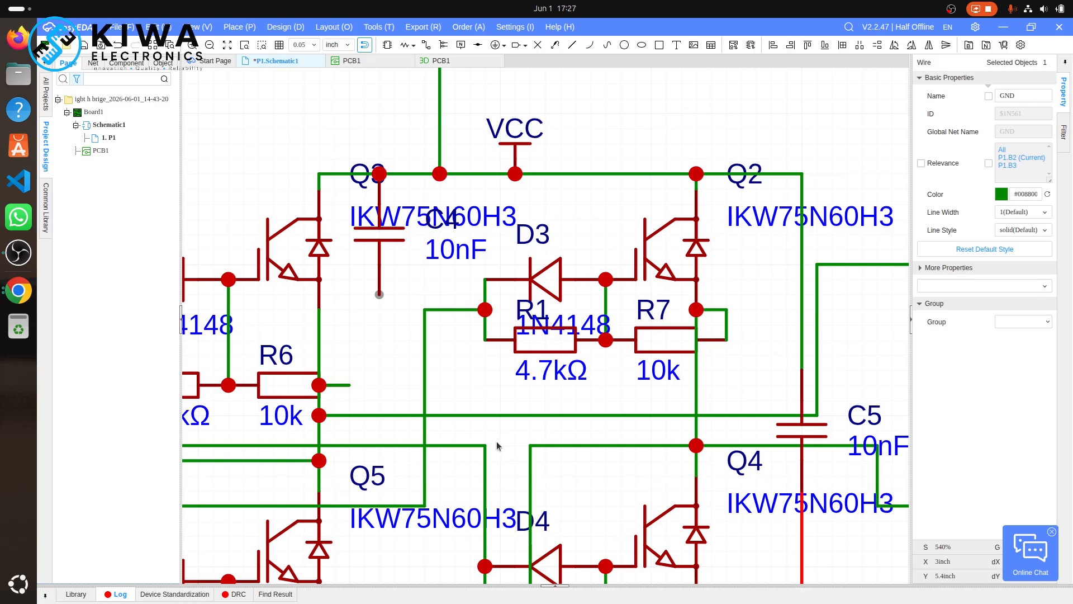
pyautogui.hotkey('ctrl', 'v')
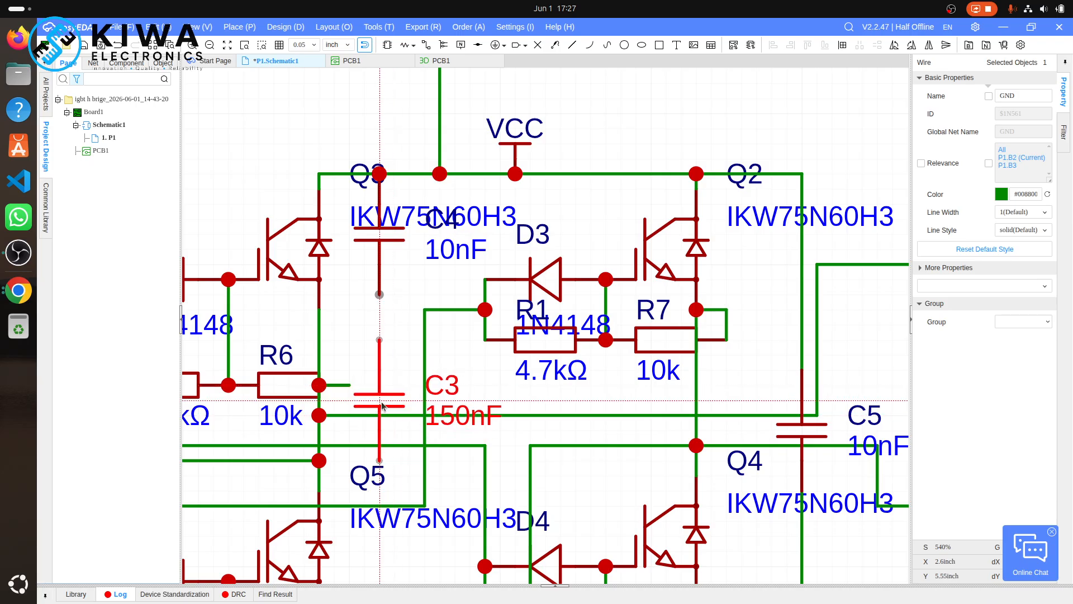
pyautogui.press('Escape')
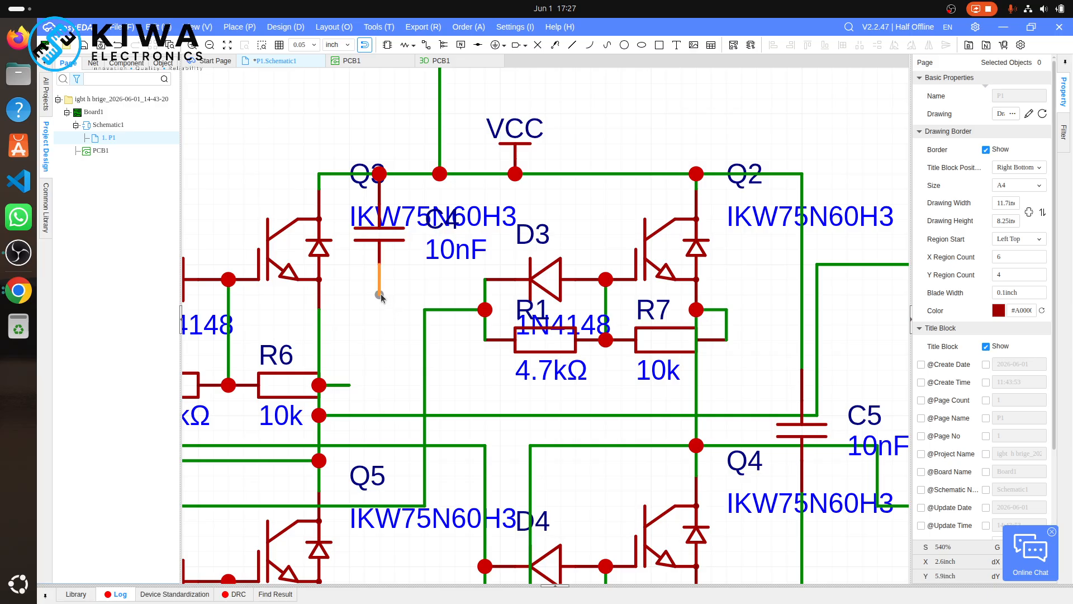
# - Wire the lower pin of capacitor C4 to the GND rail below Q5
pyautogui.hotkey('alt', 'w')
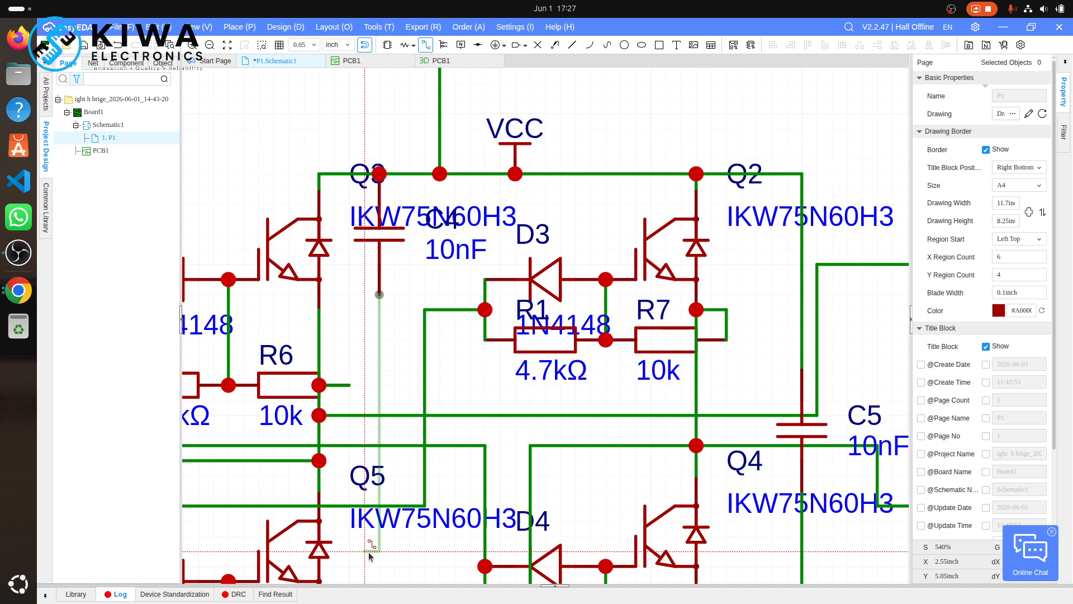
pyautogui.scroll(-5, 369, 555)
pyautogui.scroll(5, 370, 555)
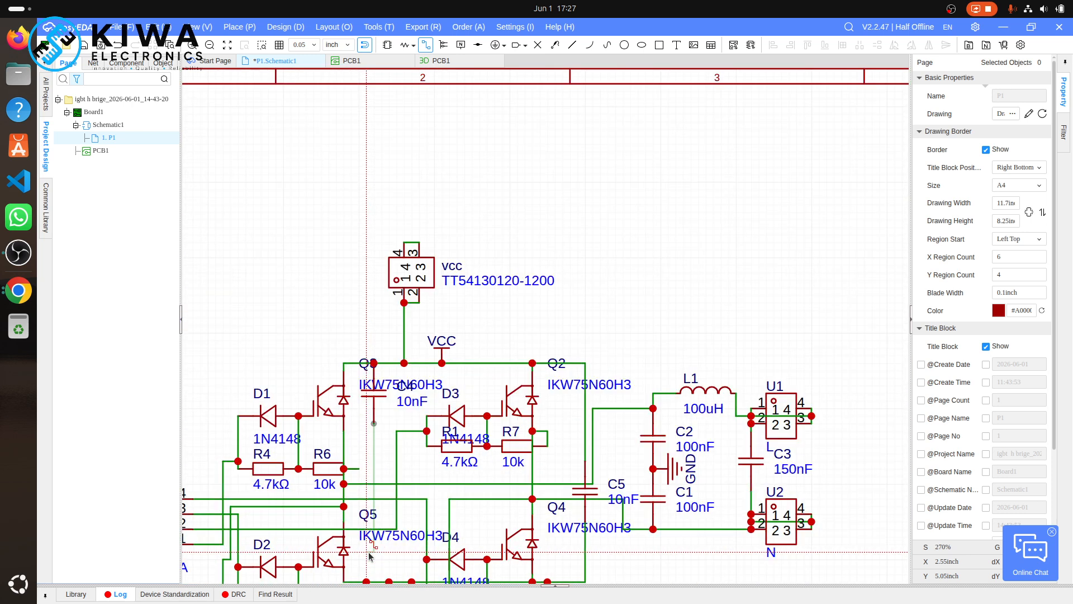
pyautogui.click(374, 583)
pyautogui.scroll(-1, 736, 523)
pyautogui.scroll(-4, 737, 523)
pyautogui.scroll(6, 736, 525)
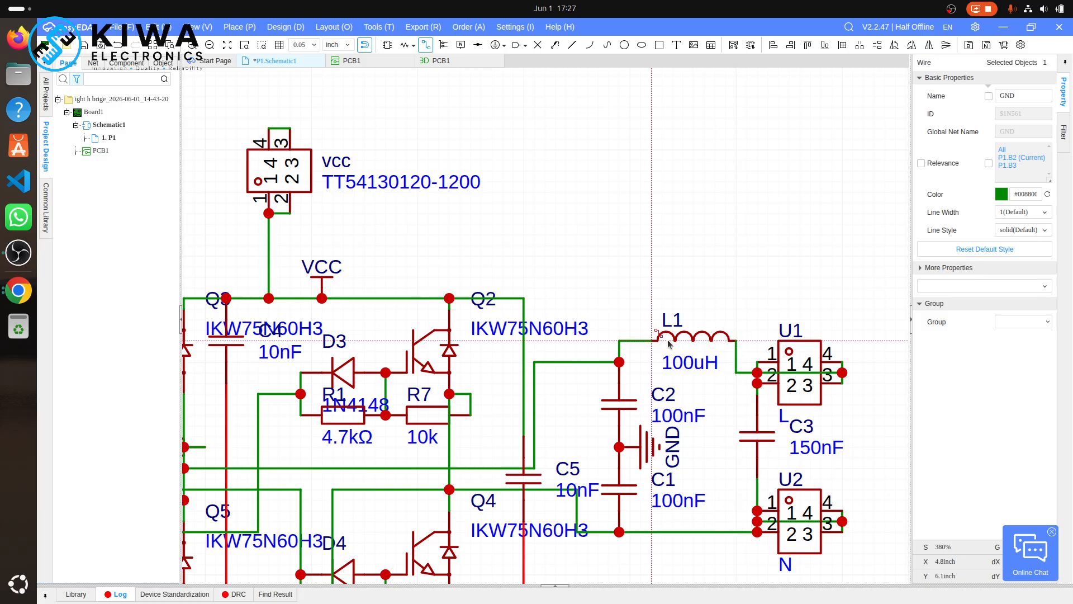
# - Switch to the PCB1 layout and undo its recent edits back past the top-layer copper pour, keeping the bottom-layer pour on the lower board
pyautogui.scroll(-5, 669, 342)
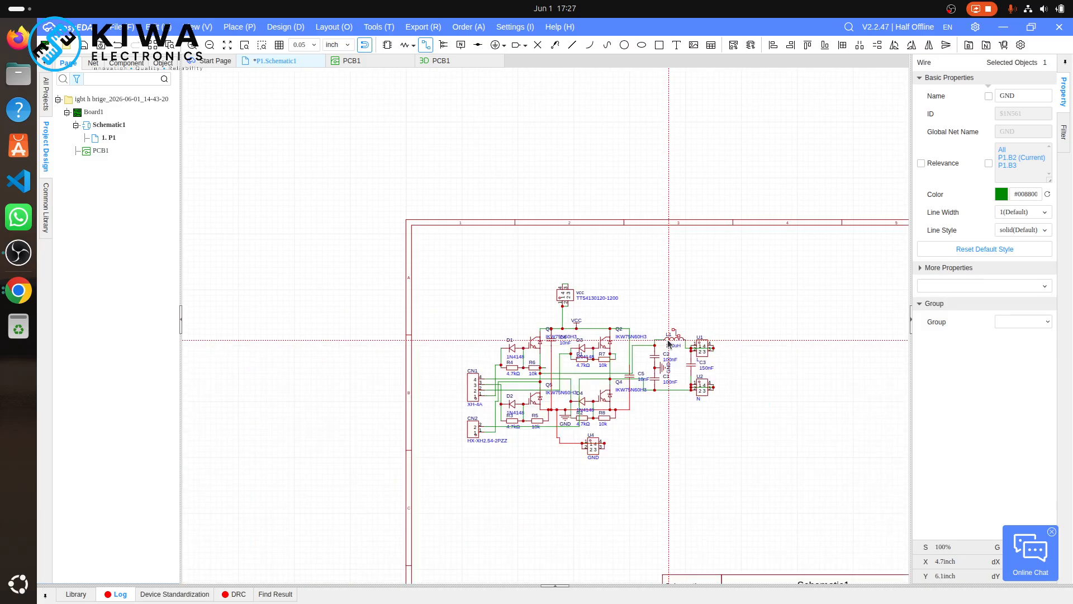
pyautogui.scroll(3, 670, 342)
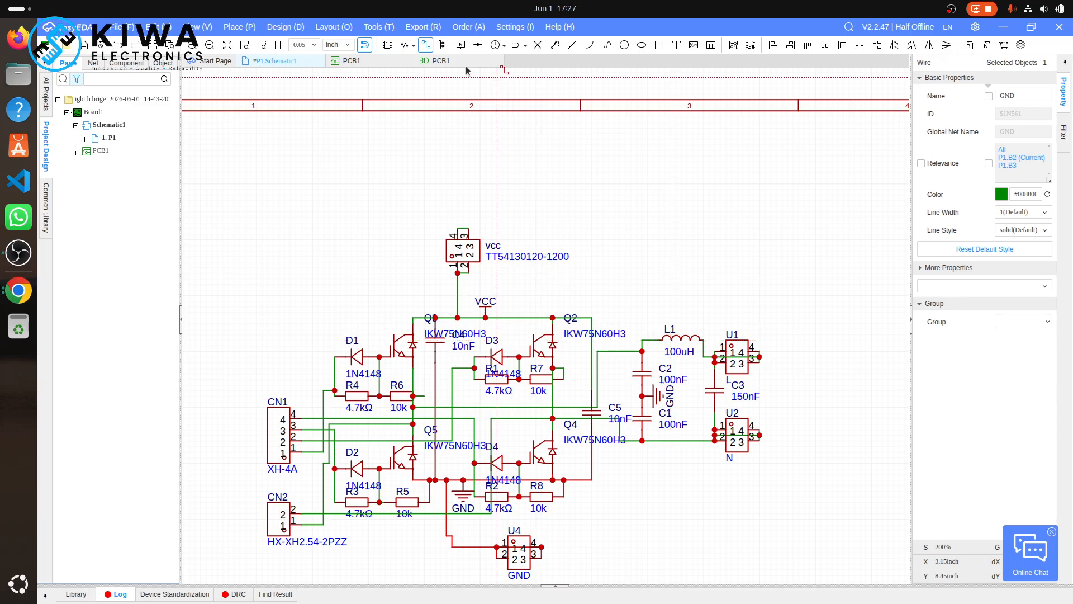
pyautogui.click(387, 65)
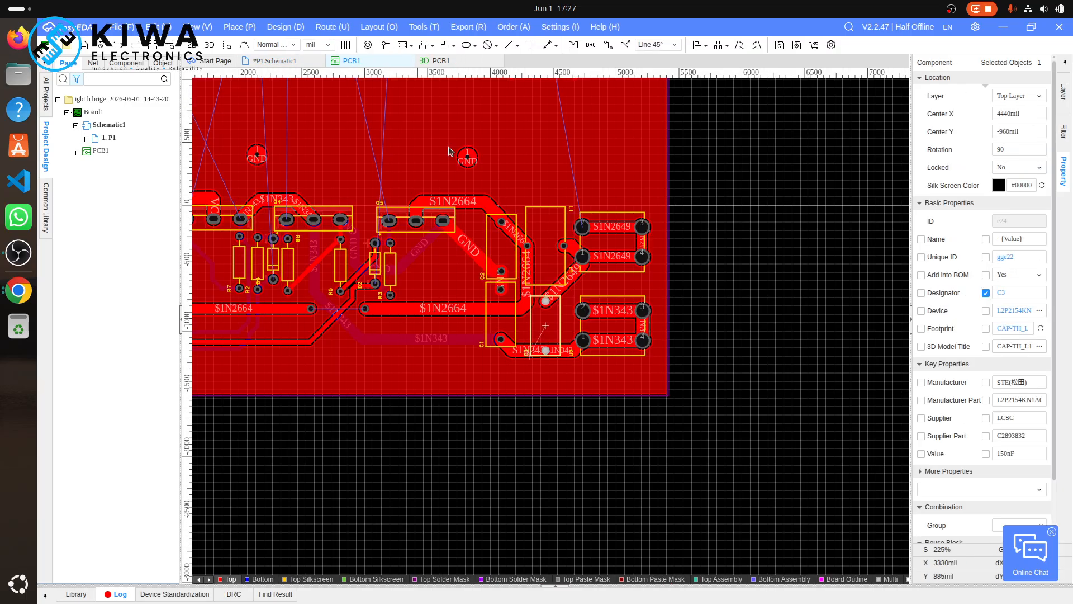
pyautogui.scroll(-5, 519, 187)
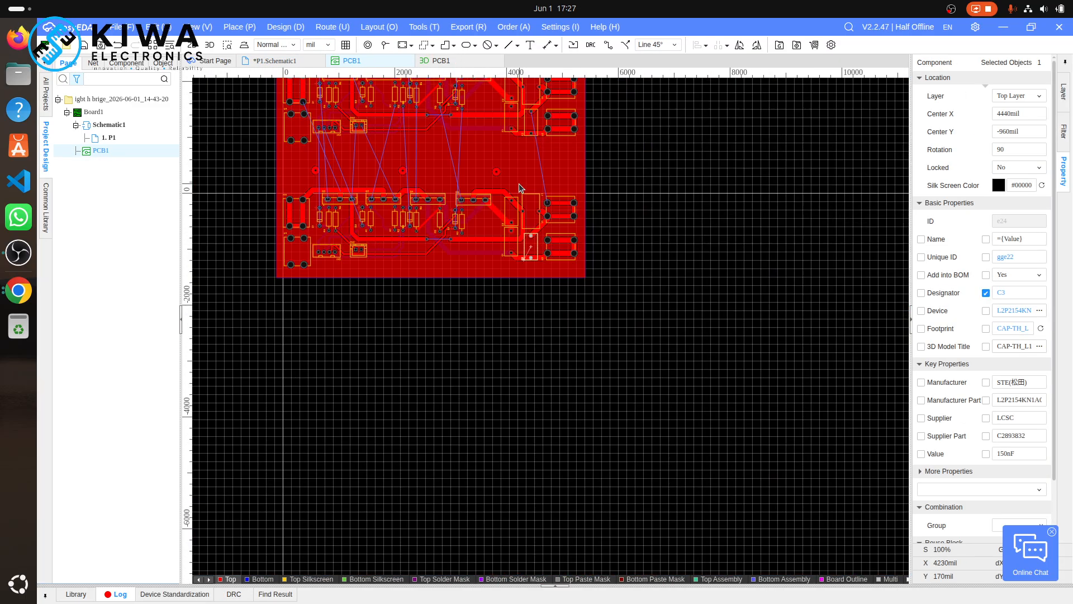
pyautogui.scroll(3, 457, 136)
pyautogui.scroll(-4, 457, 136)
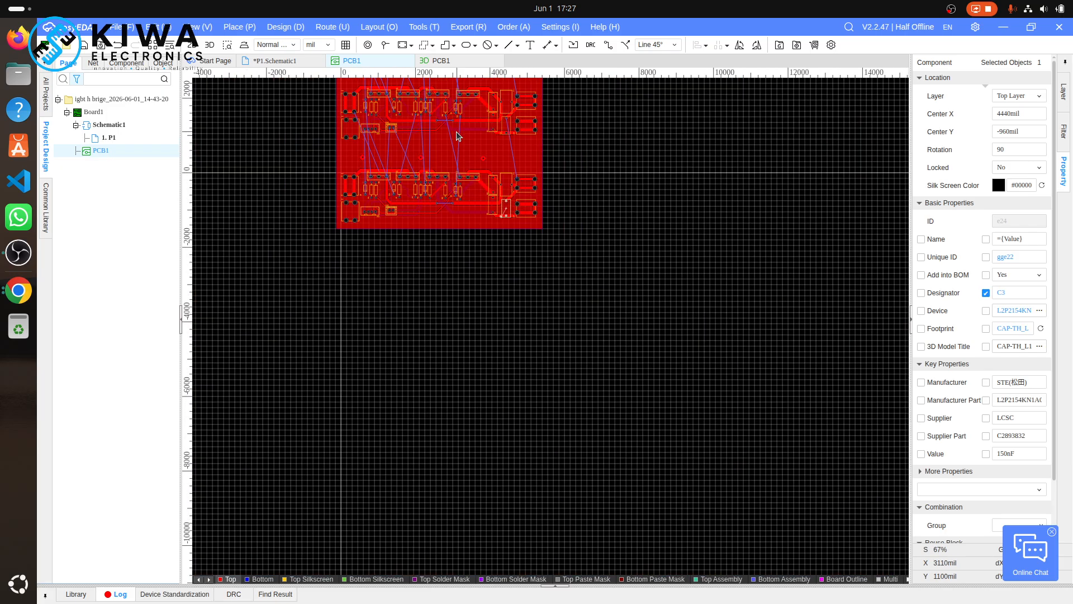
pyautogui.click(592, 184)
pyautogui.scroll(2, 592, 184)
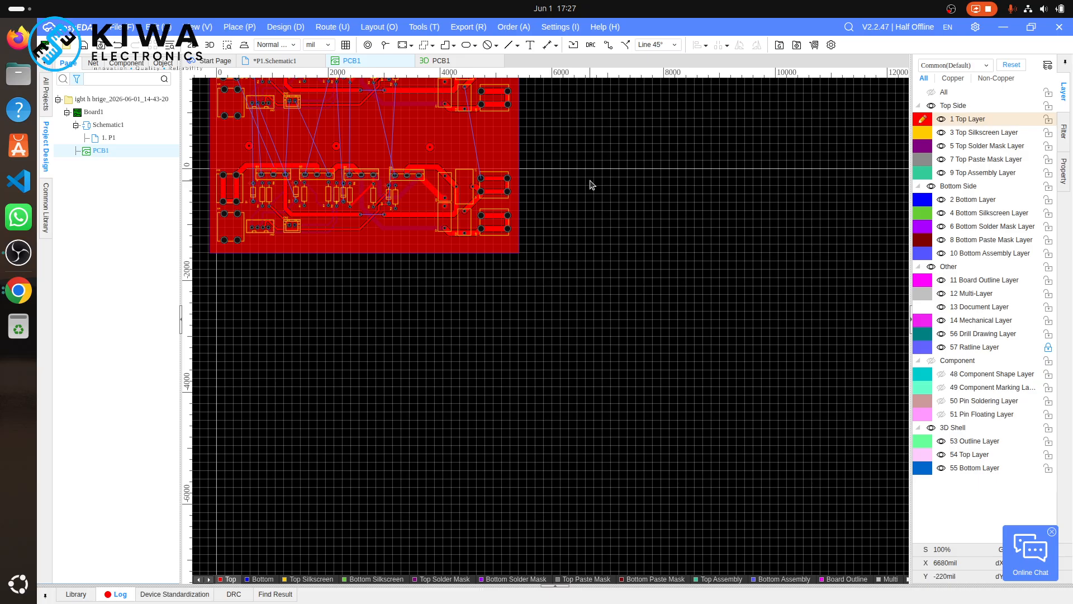
pyautogui.hotkey('ctrl', 'z')
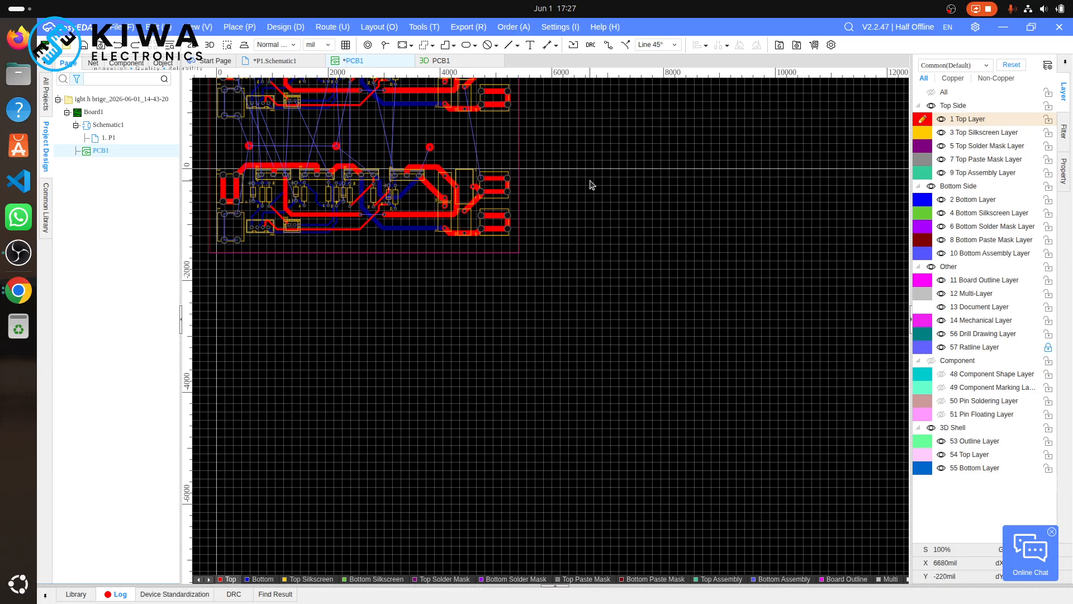
pyautogui.hotkey('ctrl', 'z')
pyautogui.hotkey('ctrl', 'z')
pyautogui.hotkey('ctrl', 'z')
pyautogui.hotkey('ctrl', 'z')
pyautogui.hotkey('ctrl', 'z')
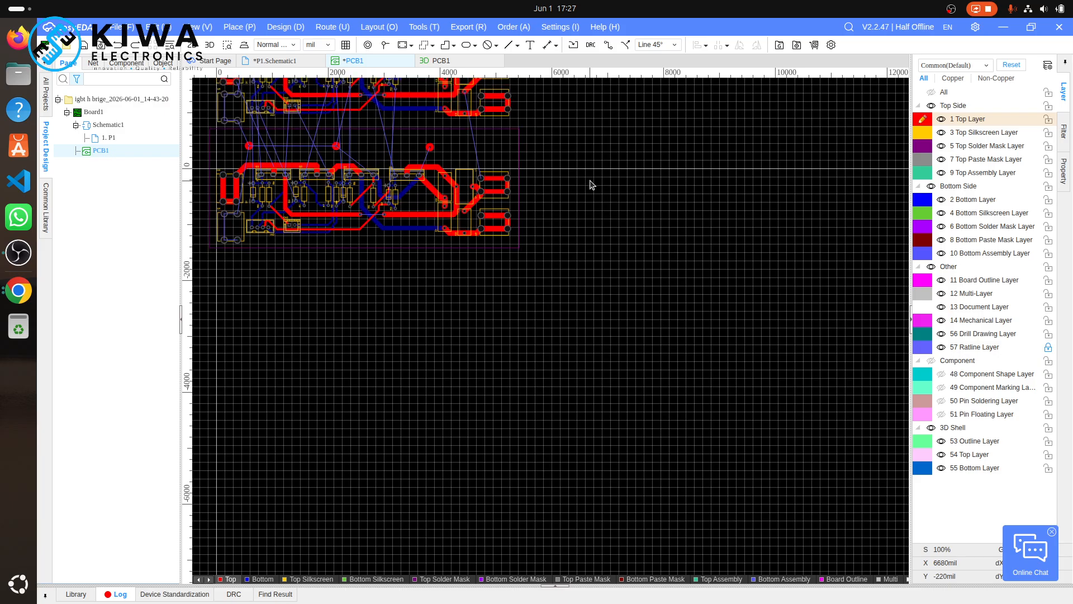
pyautogui.hotkey('ctrl', 'z')
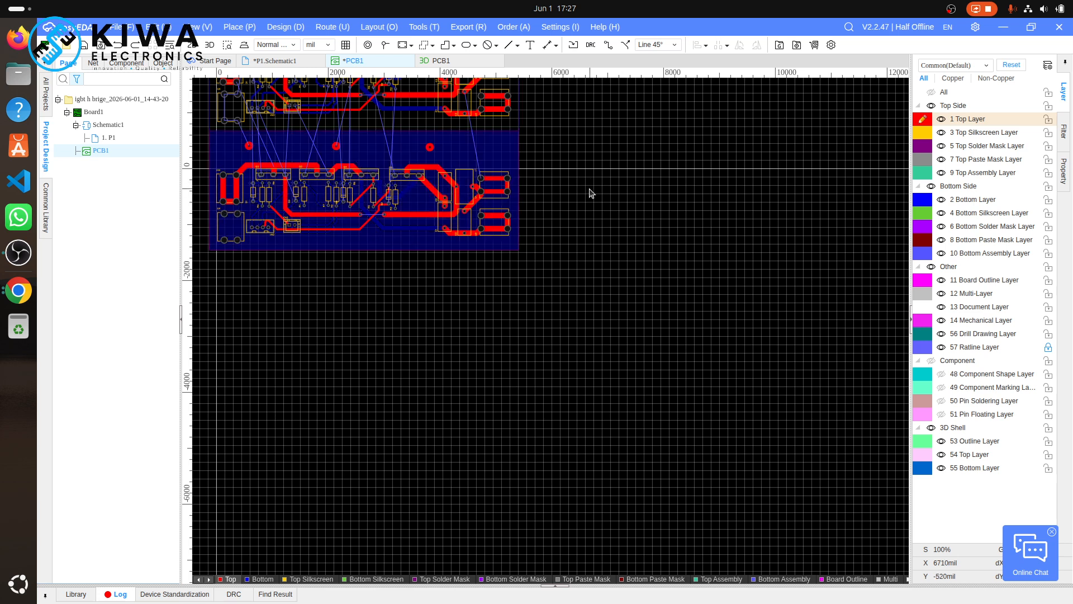
pyautogui.hotkey('ctrl', 'z')
pyautogui.hotkey('ctrl', 'z')
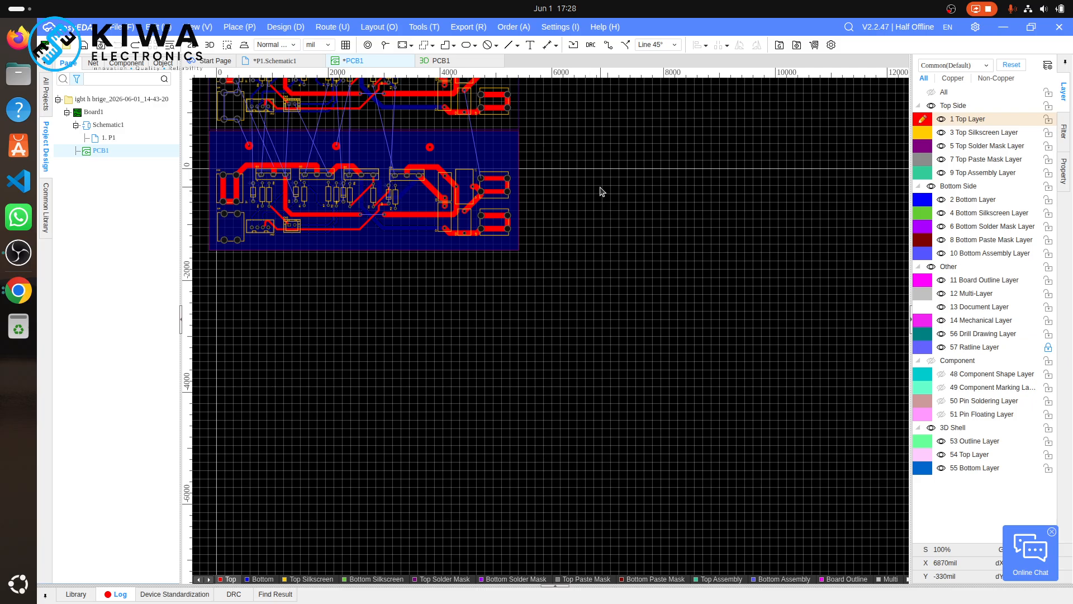
# - Delete the duplicate upper board copy with all its components and tracks from the PCB layout
pyautogui.scroll(5, 599, 189)
pyautogui.scroll(-15, 598, 188)
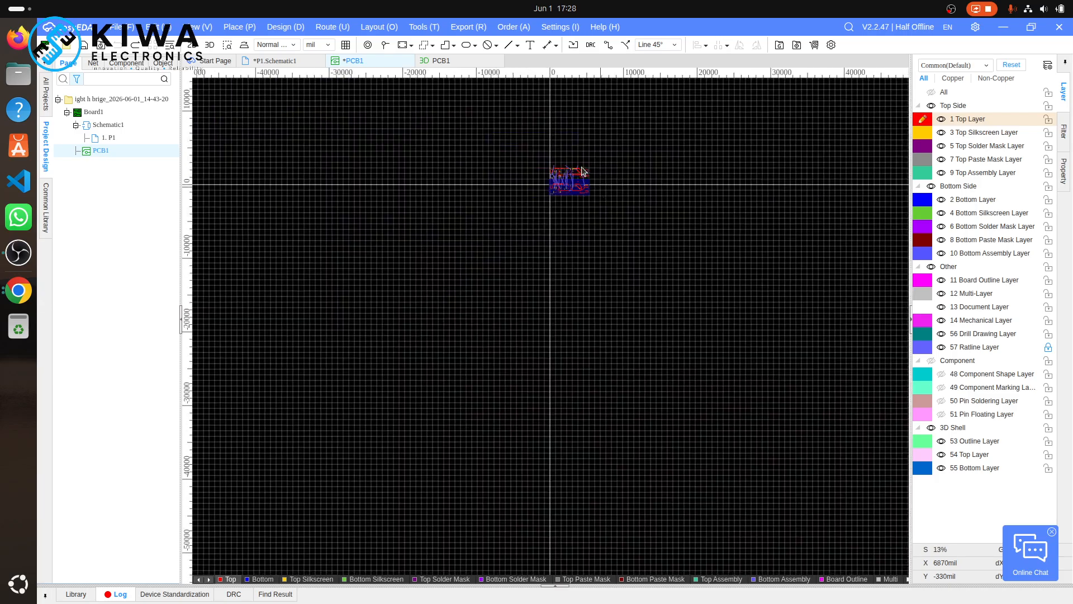
pyautogui.scroll(12, 571, 163)
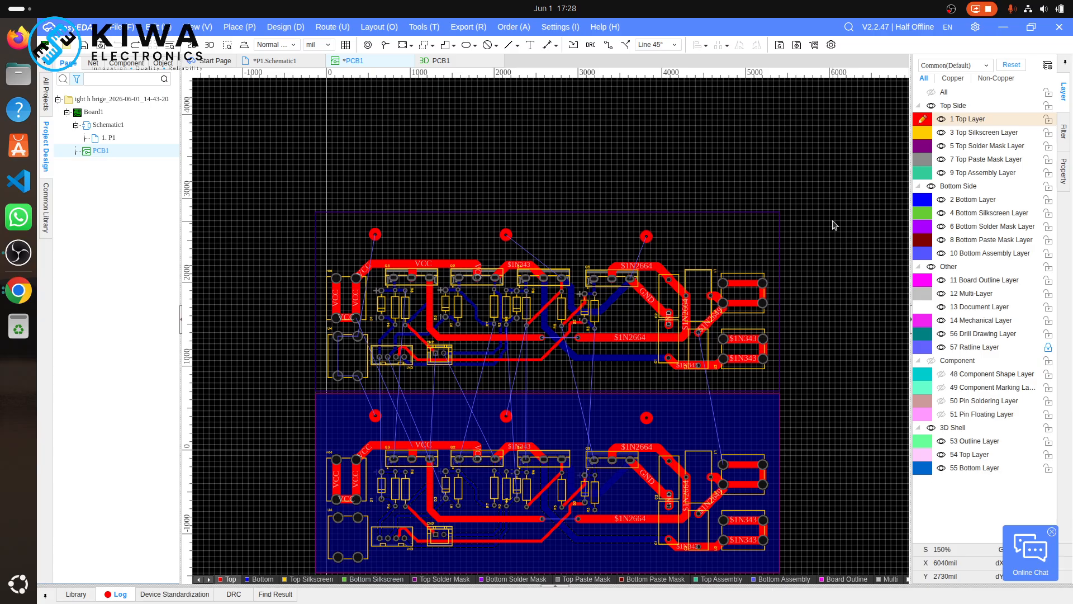
pyautogui.moveTo(819, 164); pyautogui.dragTo(302, 392)
pyautogui.press('Delete')
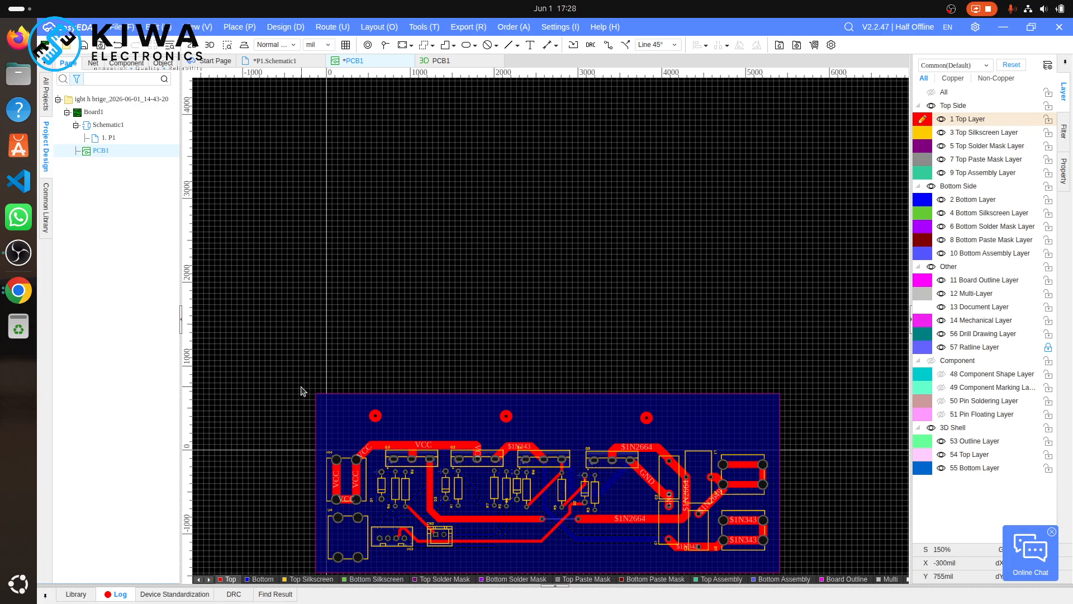
# - Switch to the 2000w power inverter DC-AC schematic in Chrome and examine the H-bridge and its connectors
pyautogui.click(19, 255)
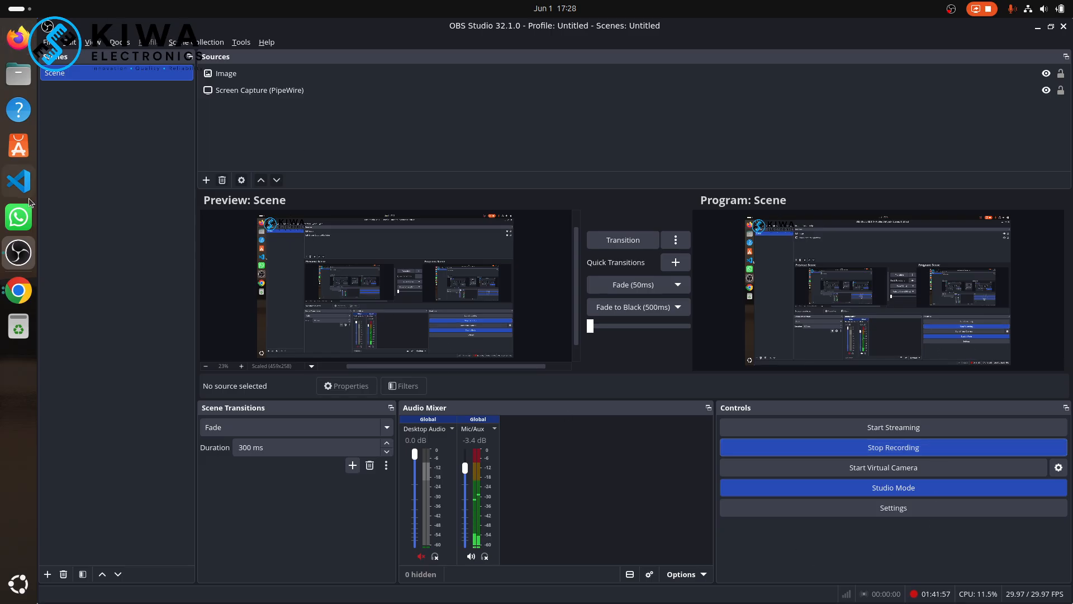
pyautogui.click(28, 290)
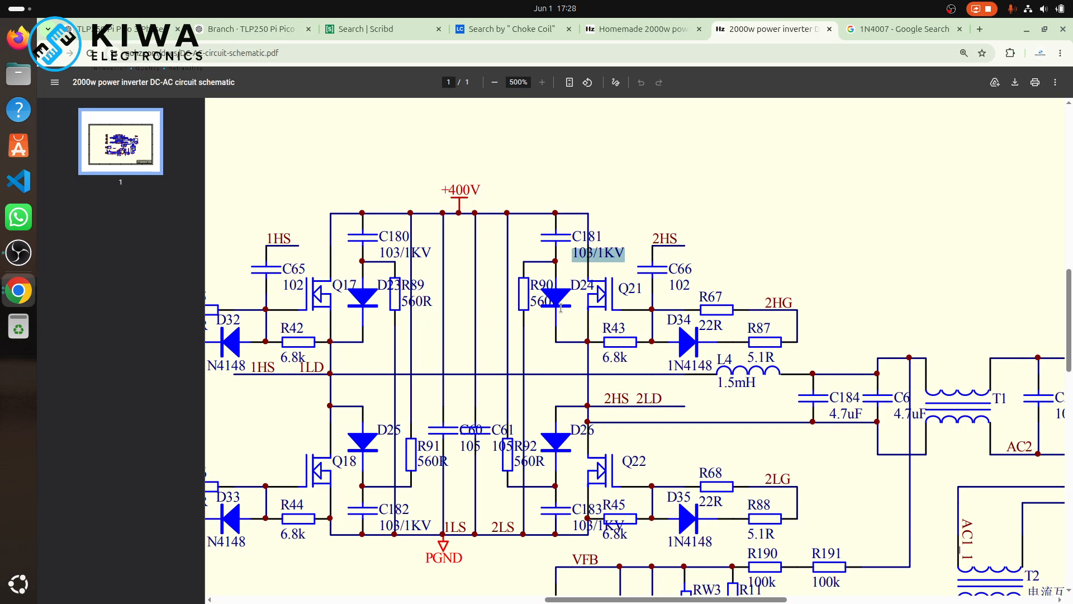
pyautogui.scroll(-3, 560, 307)
pyautogui.hscroll(-5, 561, 308)
pyautogui.keyDown('ctrl'); pyautogui.scroll(-2, 561, 311); pyautogui.keyUp('ctrl')
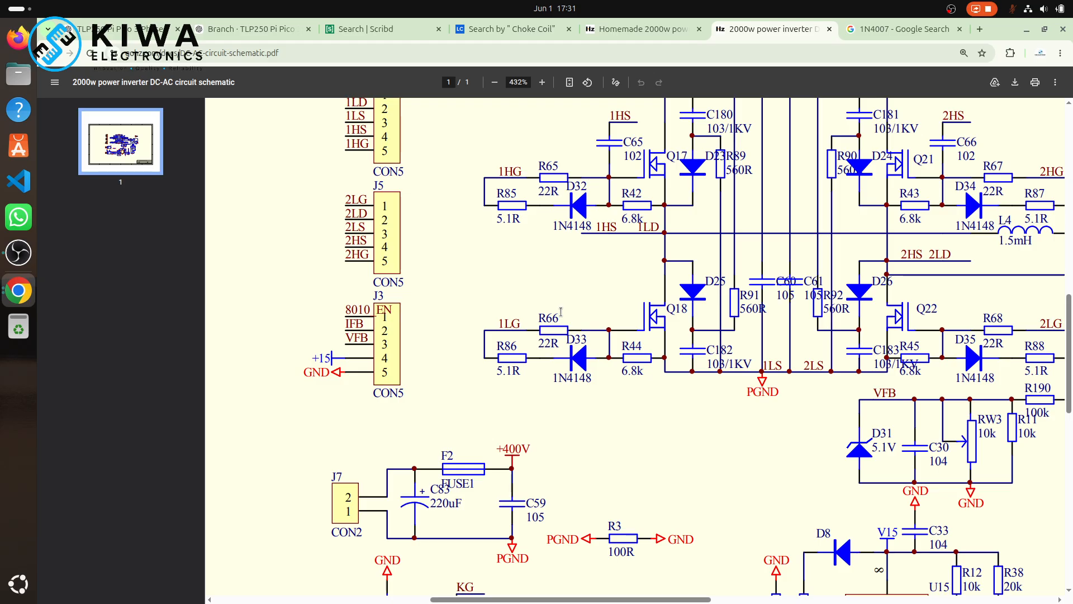
# - Check the system microphone level, lower the Mic/Aux volume in OBS Studio, and minimize OBS Studio
pyautogui.press('XF86AudioMicMute')
pyautogui.click(1032, 7)
pyautogui.click(999, 94)
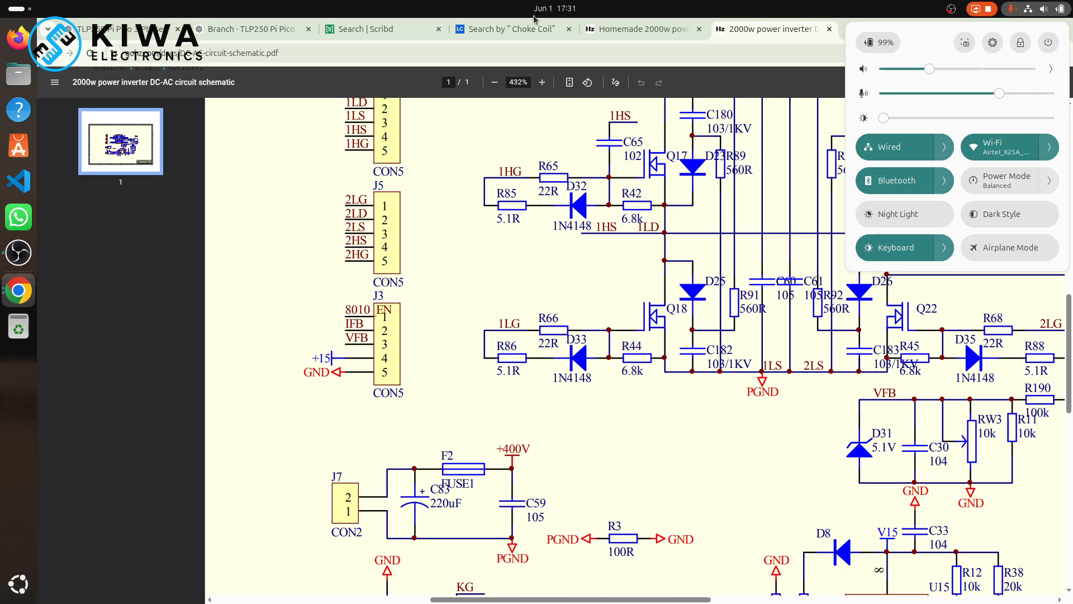
pyautogui.click(553, 8)
pyautogui.click(25, 292)
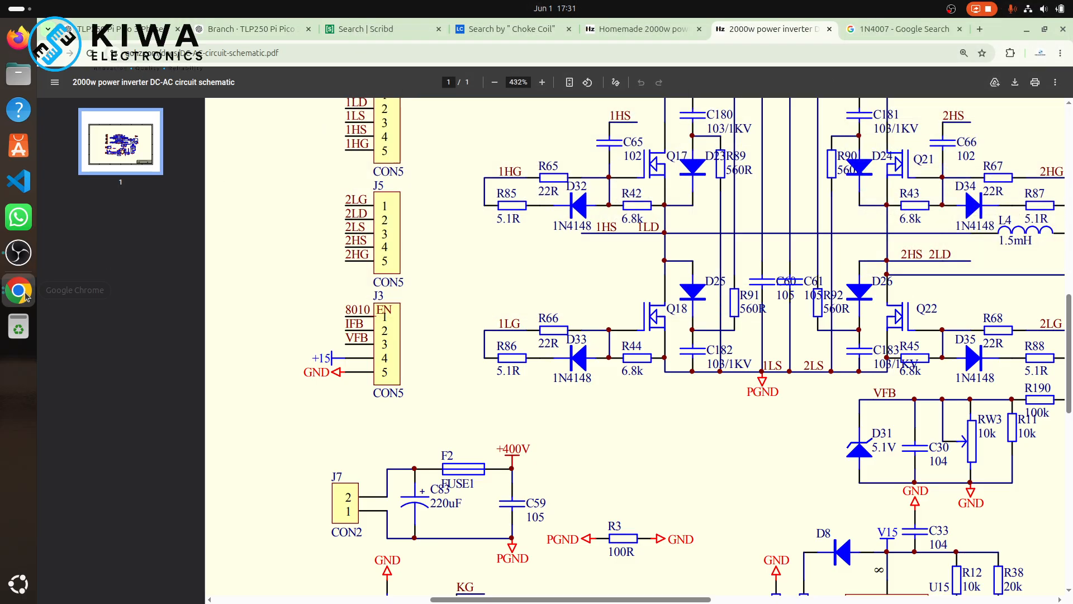
pyautogui.click(27, 262)
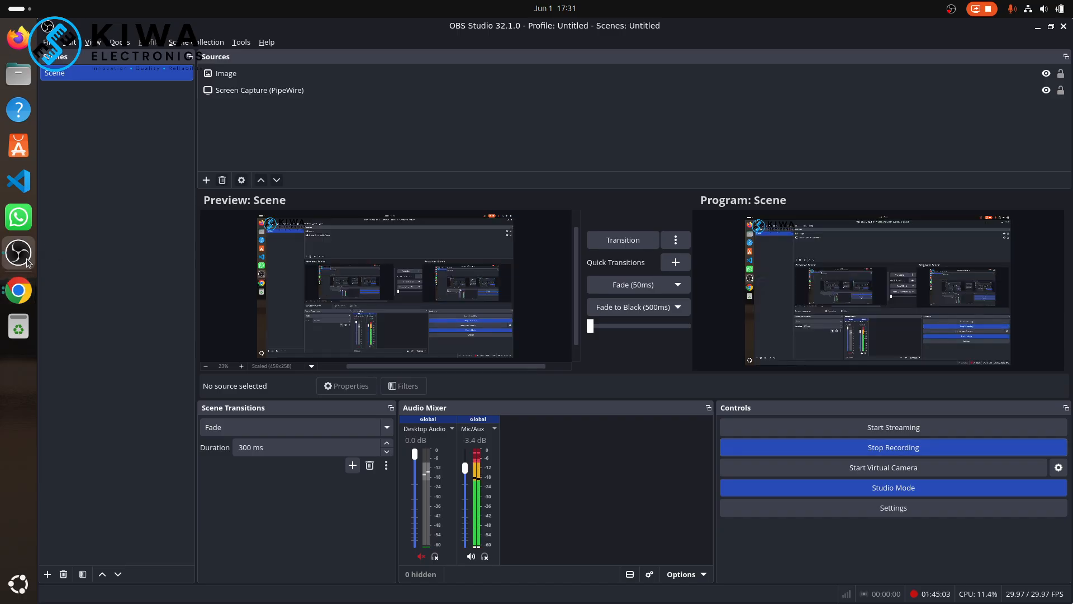
pyautogui.moveTo(465, 468); pyautogui.dragTo(466, 485)
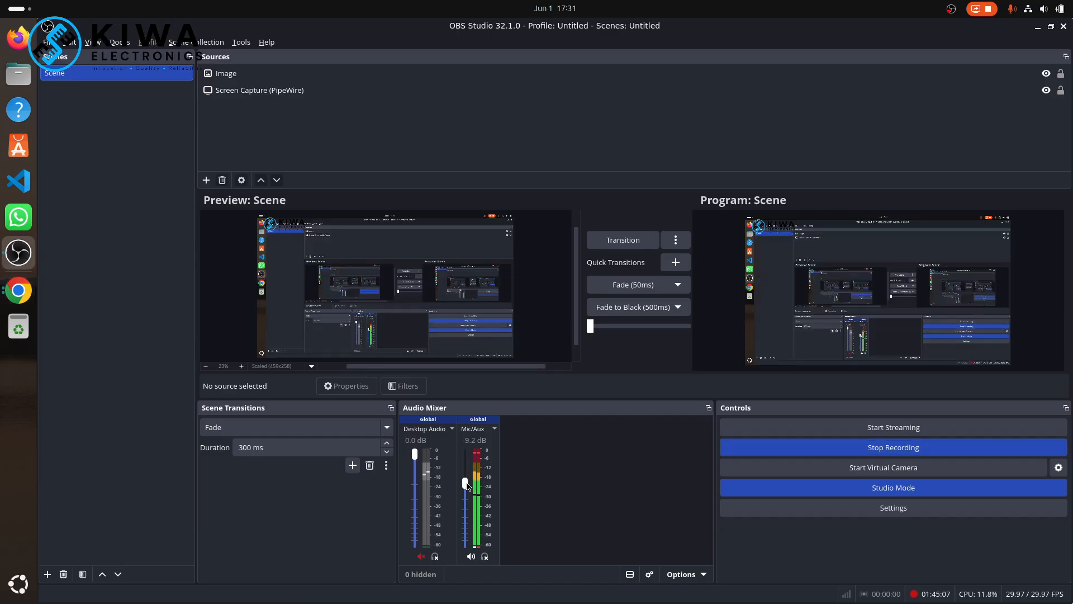
pyautogui.click(1039, 27)
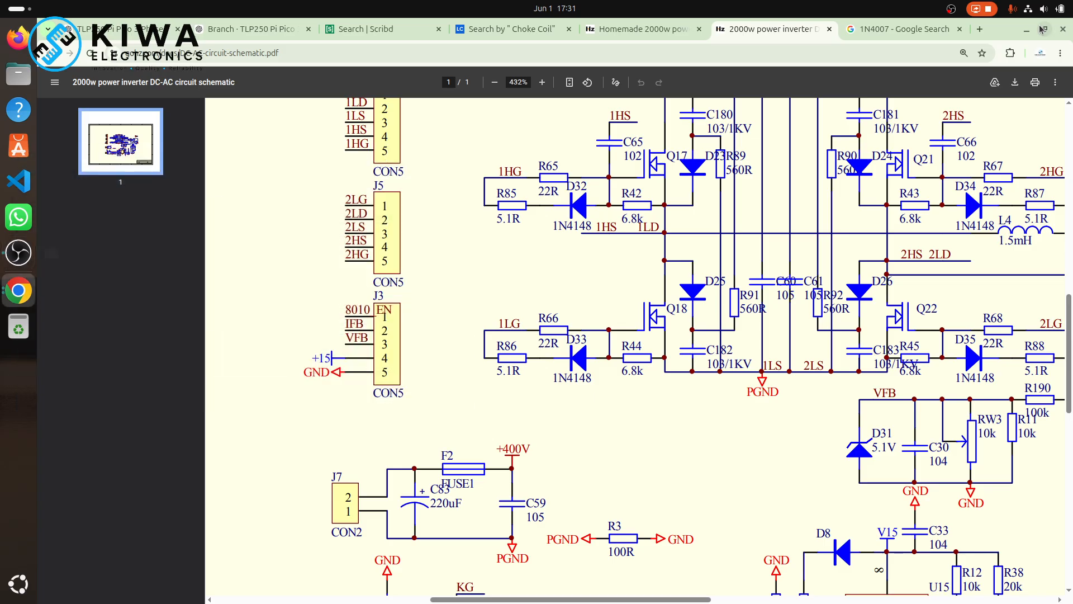
# - Review the H-bridge section of the reference inverter schematic and switch back to the EasyEDA Pro PCB layout
pyautogui.scroll(3, 809, 327)
pyautogui.hscroll(4, 809, 327)
pyautogui.scroll(-1, 809, 326)
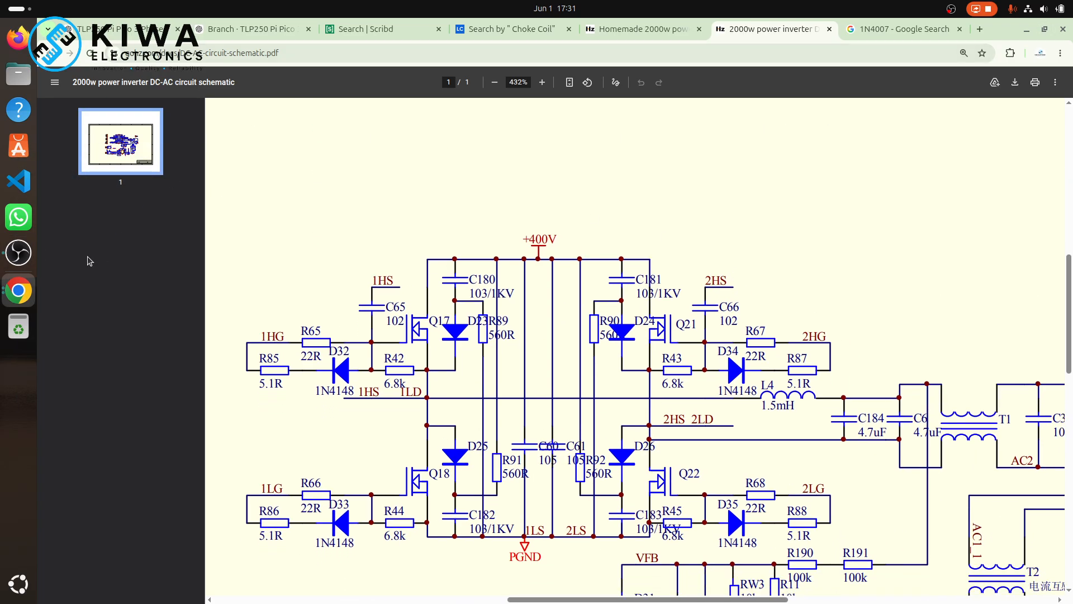
pyautogui.click(12, 295)
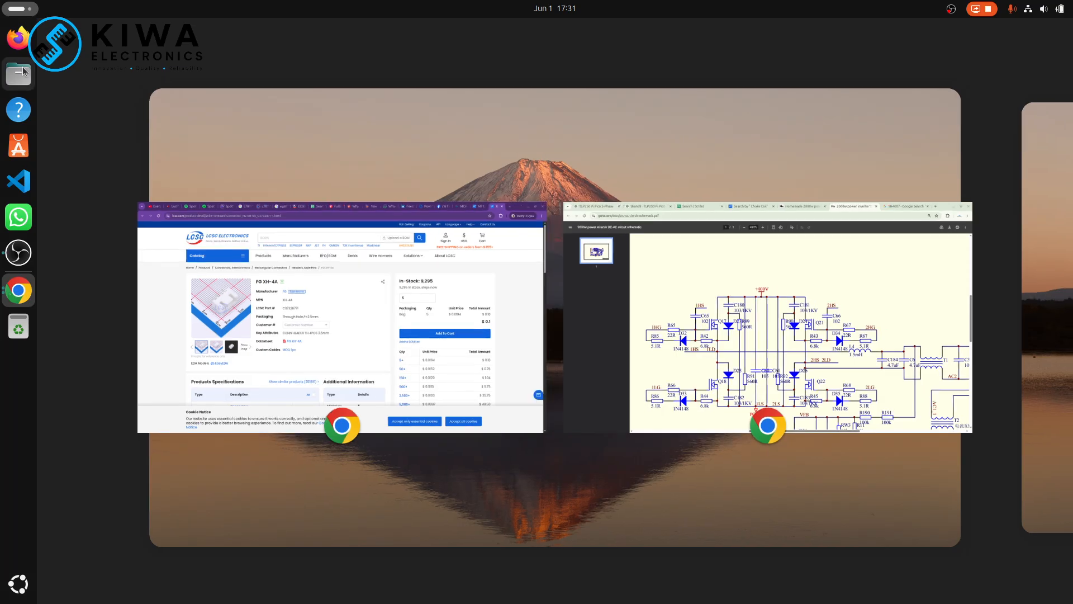
pyautogui.click(27, 2)
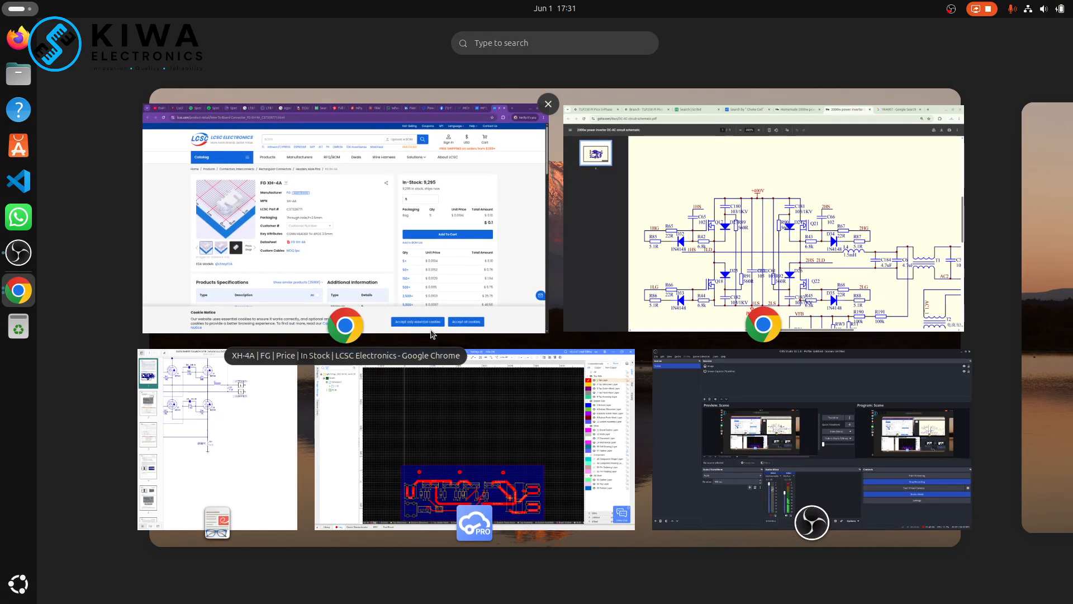
pyautogui.click(496, 439)
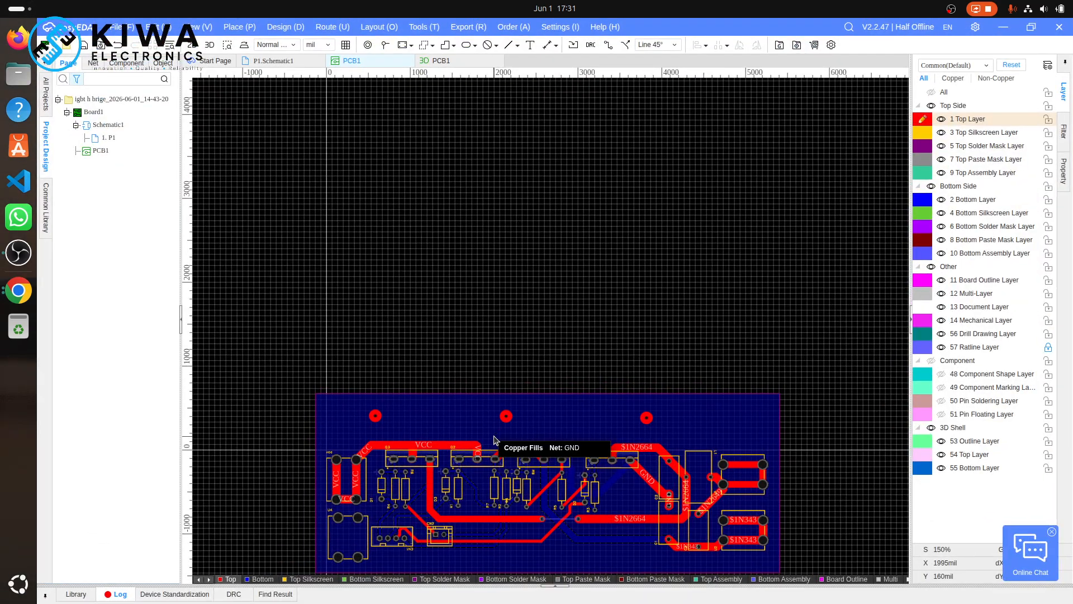
# - Import the schematic changes into the PCB, adding capacitors C4 and C5 and updating the nets of vcc pins 3 and 4
pyautogui.scroll(2, 494, 440)
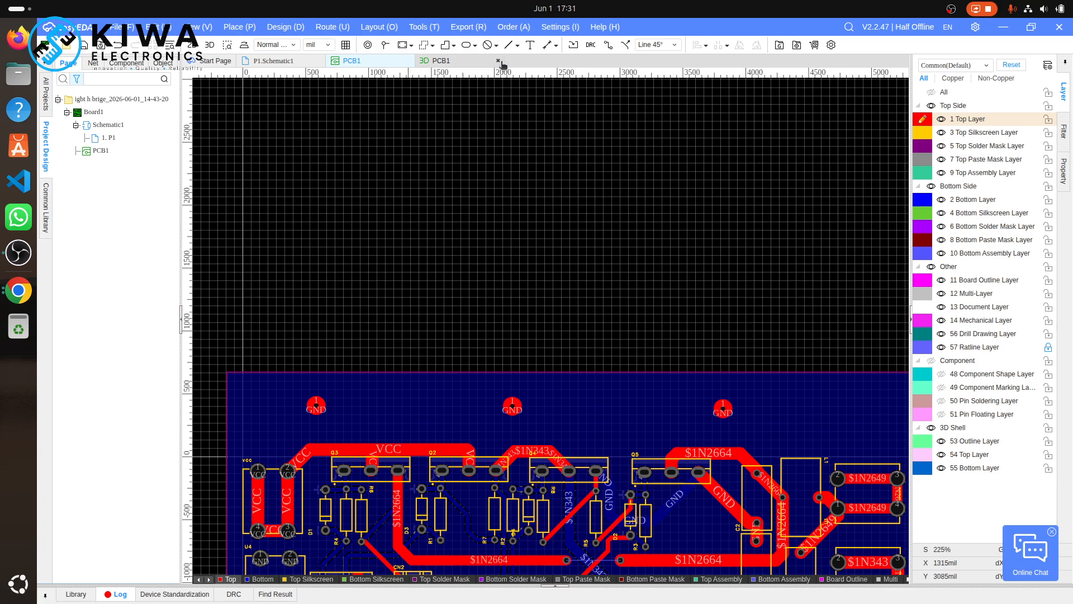
pyautogui.click(574, 44)
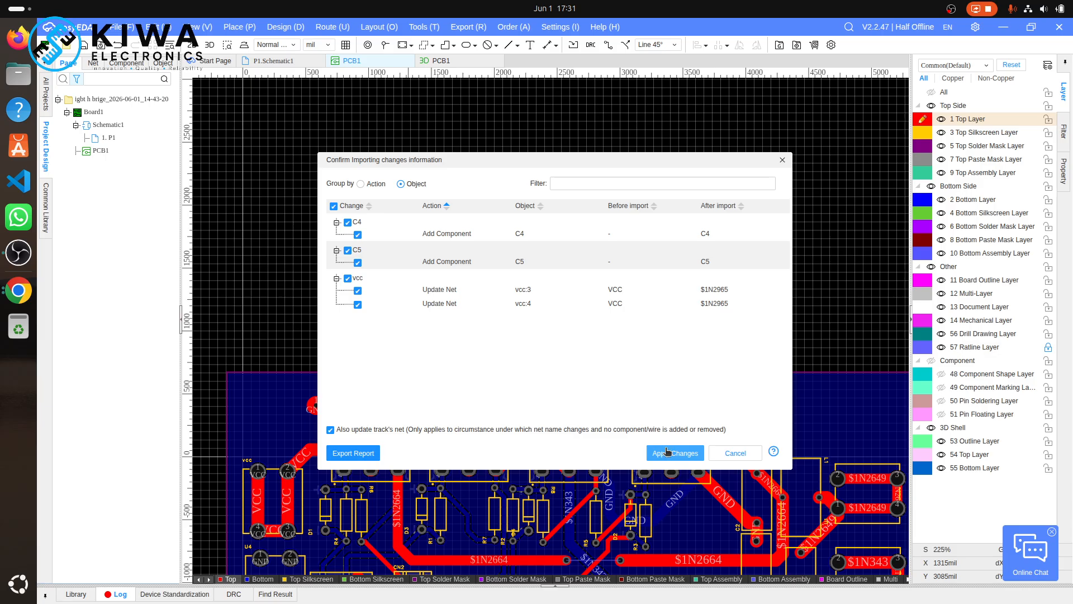
pyautogui.click(667, 452)
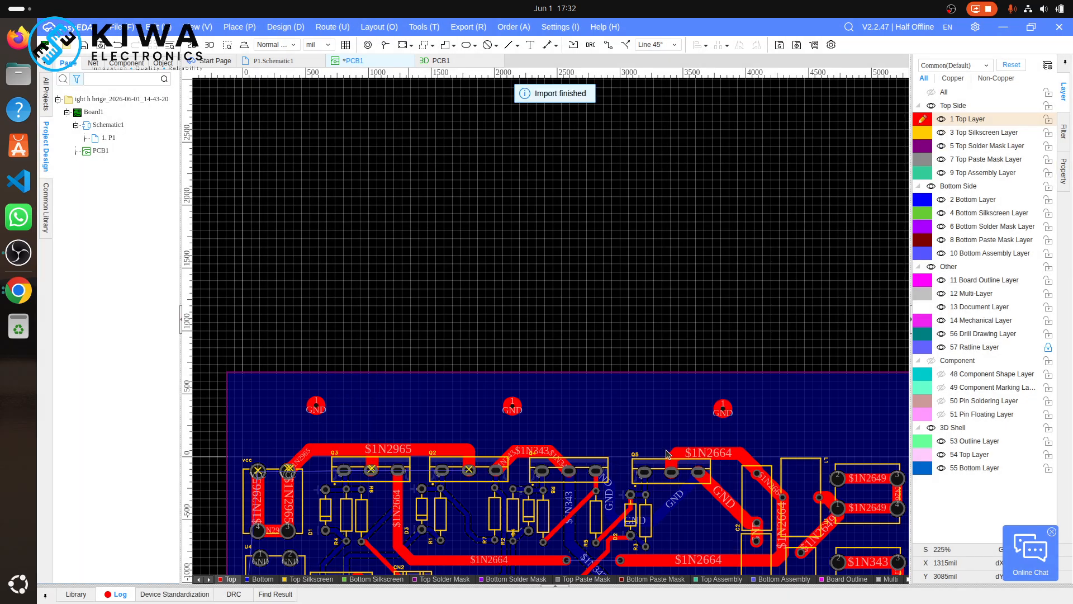
# - Move capacitor C4 onto the board between R3 and C2, below Q5, centred at about X 3585 mil, Y -555 mil
pyautogui.scroll(-2, 667, 453)
pyautogui.scroll(-2, 667, 453)
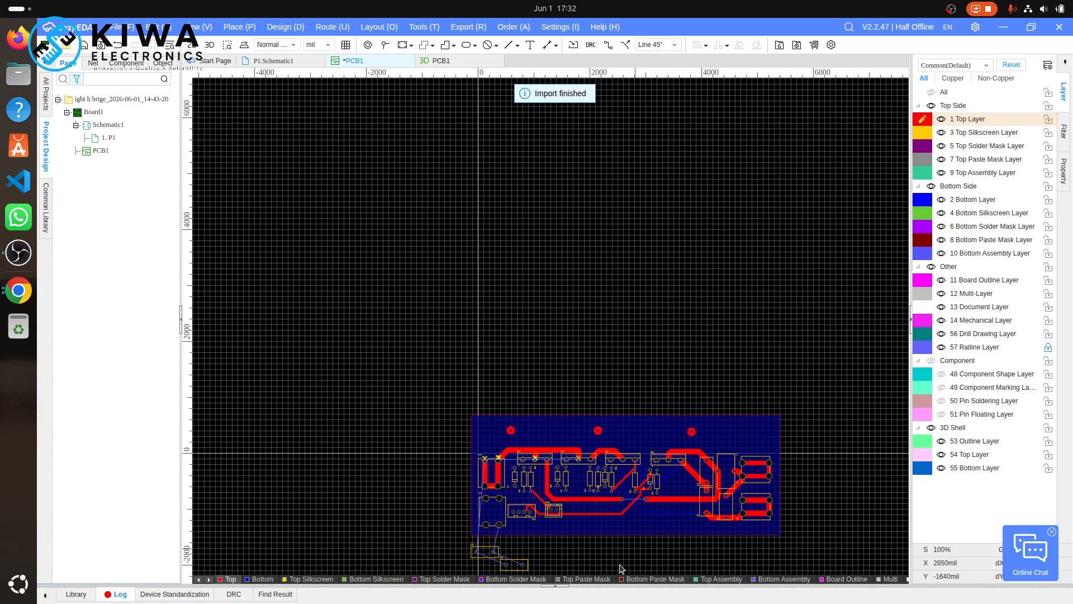
pyautogui.scroll(5, 561, 556)
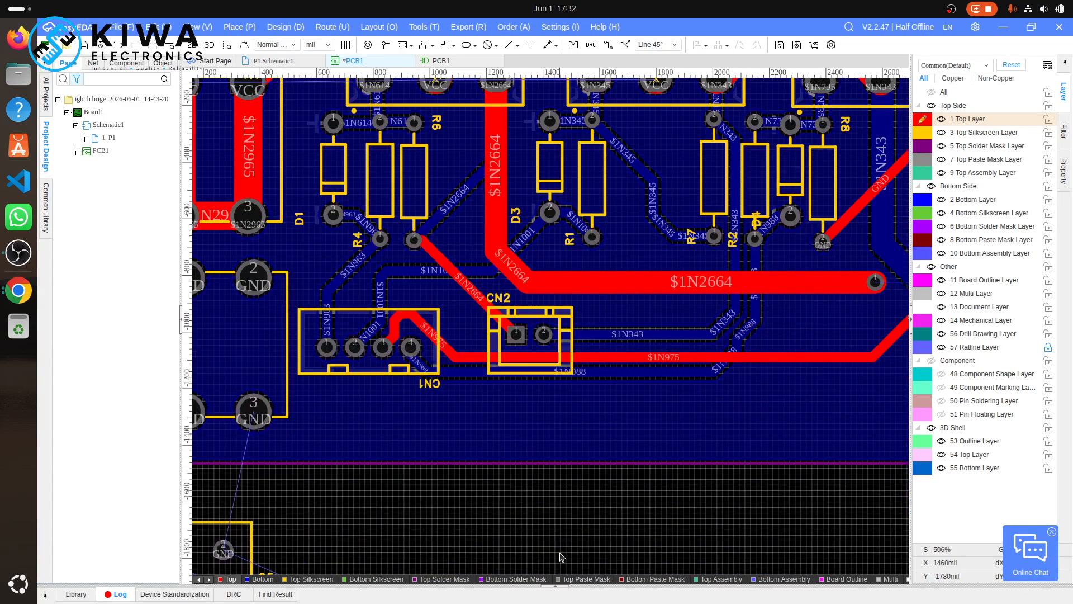
pyautogui.scroll(-3, 561, 556)
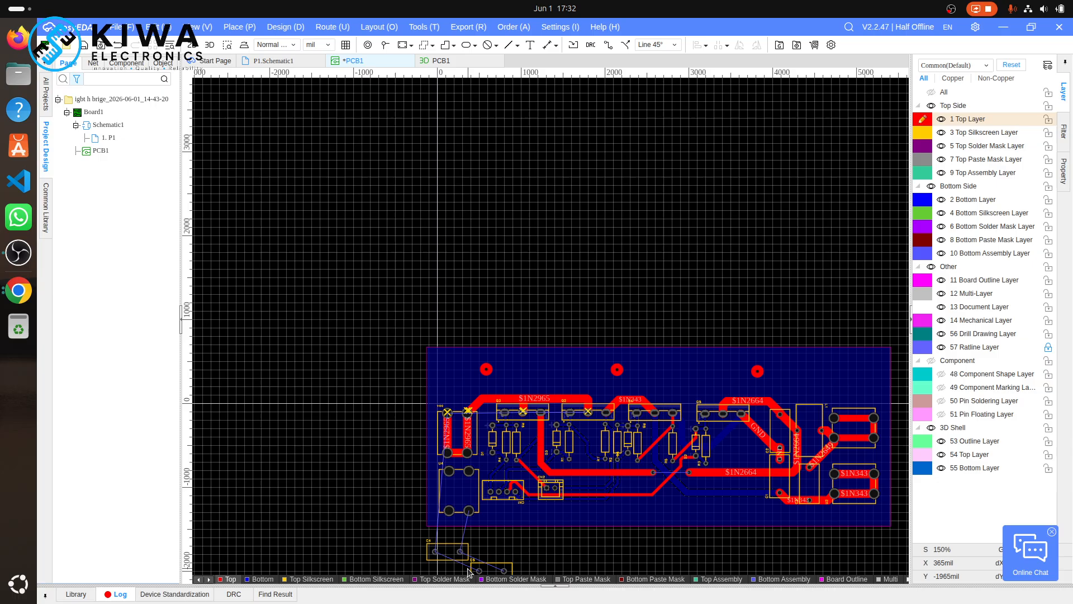
pyautogui.click(452, 558)
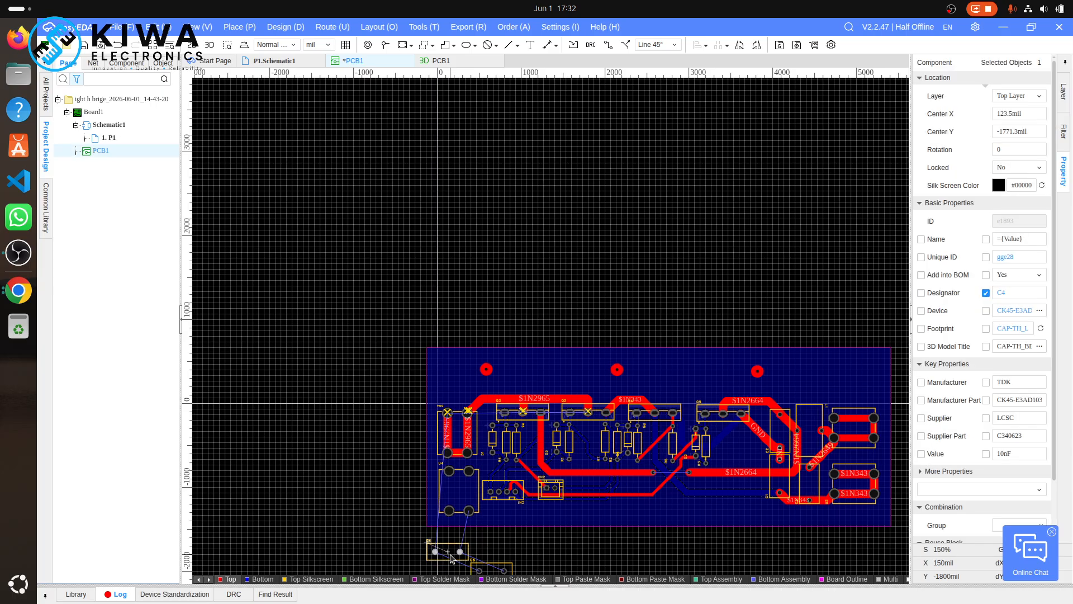
pyautogui.moveTo(451, 558); pyautogui.dragTo(742, 456)
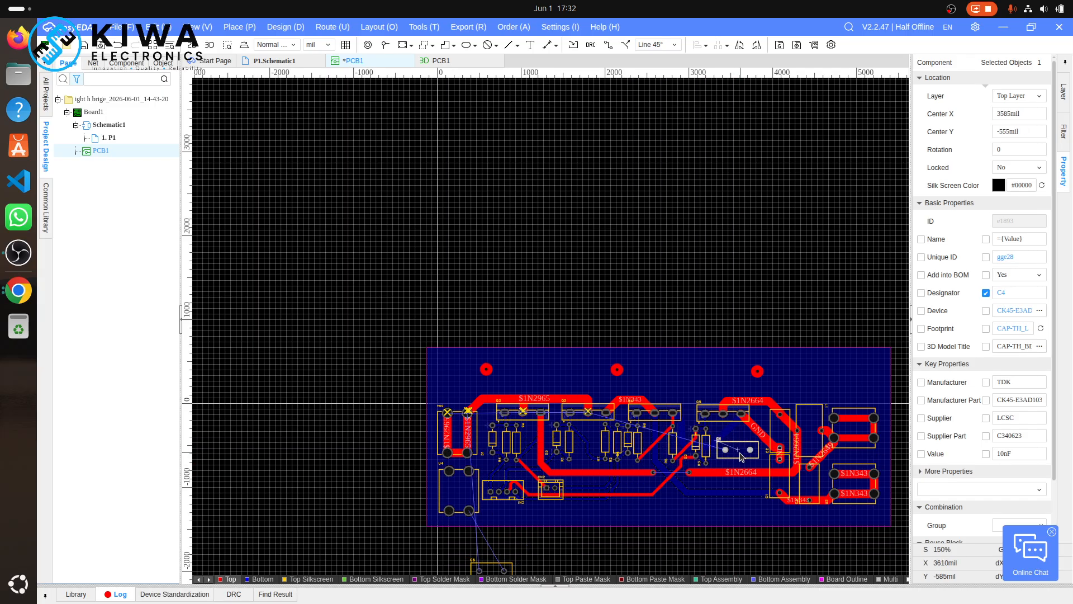
# - Move capacitor C4 to the lower board edge near connector CN2, centred at about X 1945 mil, Y -1245 mil
pyautogui.scroll(5, 742, 456)
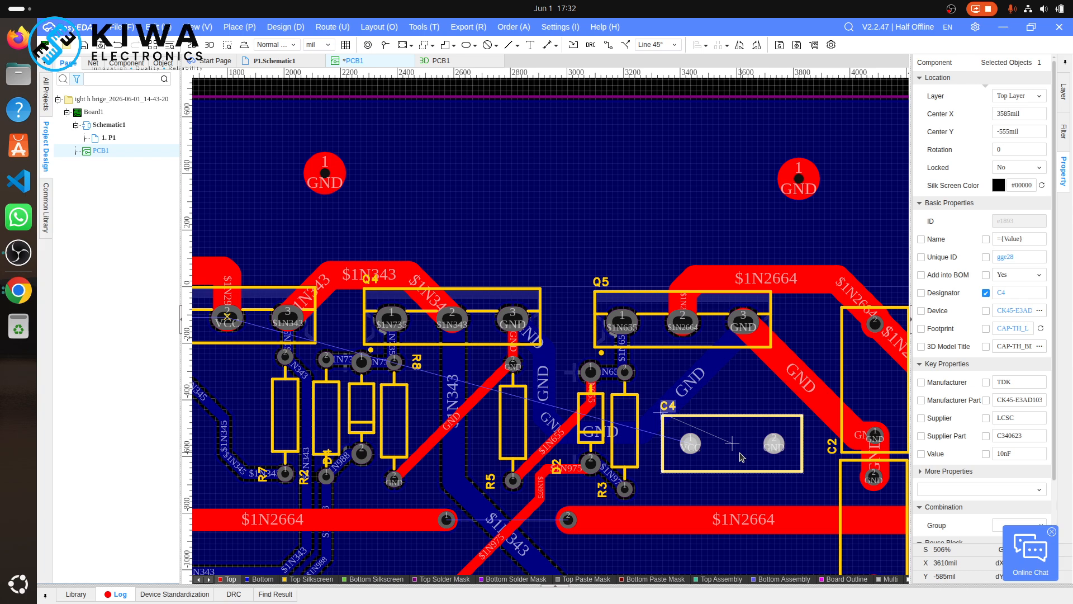
pyautogui.scroll(-2, 741, 457)
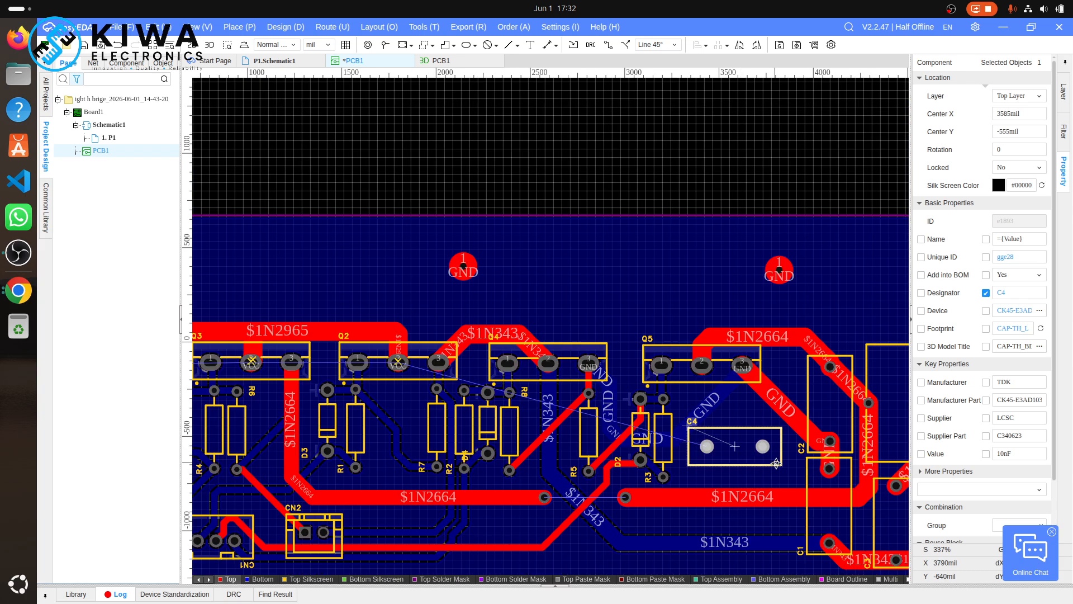
pyautogui.scroll(-6, 776, 463)
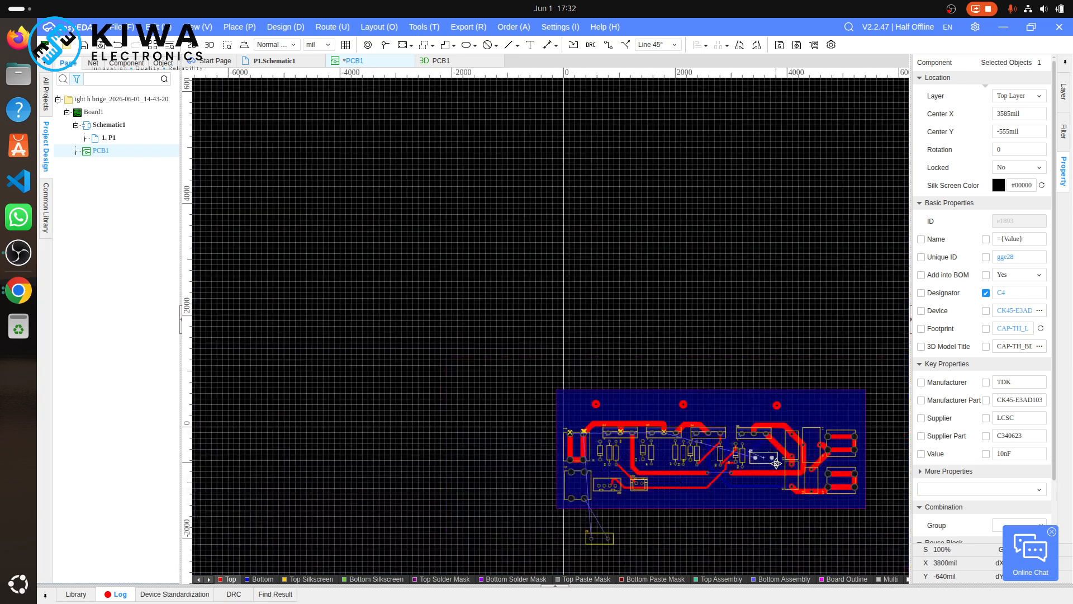
pyautogui.moveTo(762, 457); pyautogui.dragTo(671, 497)
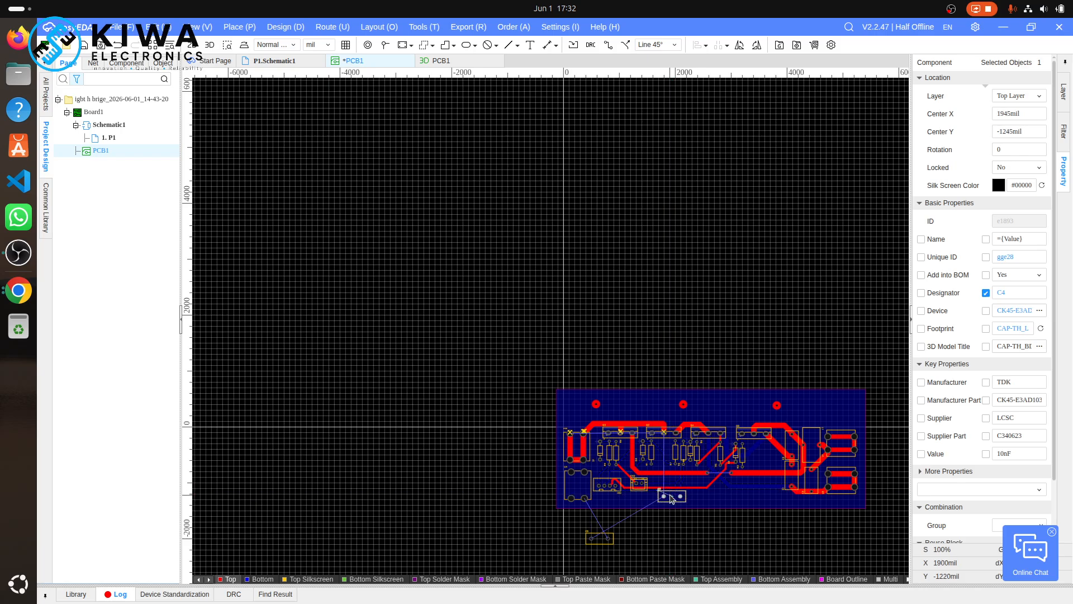
# - Move capacitor C5 onto the board beside C4 near the lower edge and rotate it to 180 degrees
pyautogui.scroll(7, 671, 497)
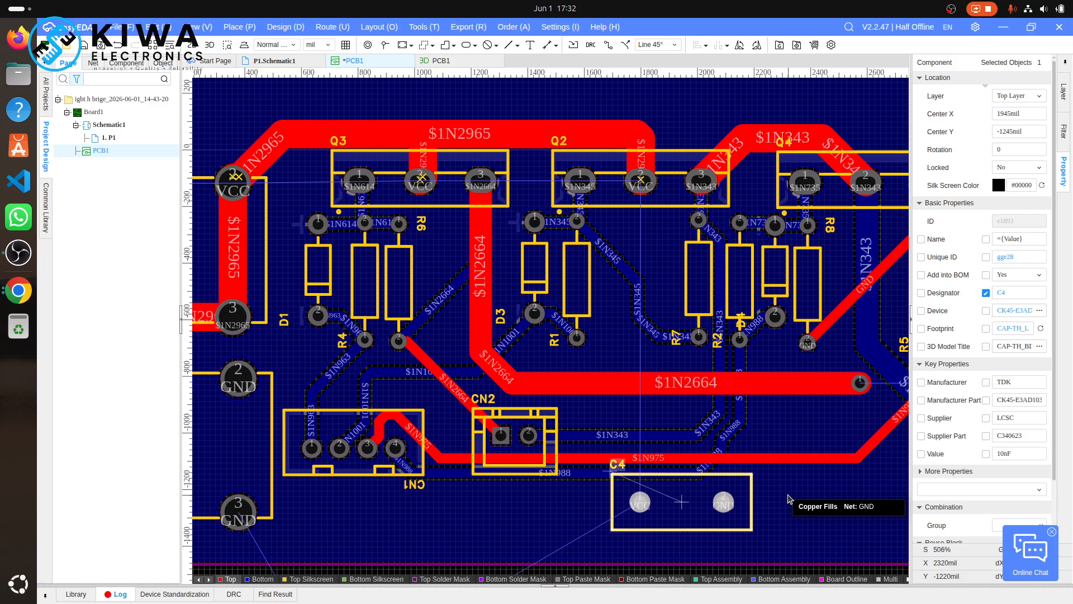
pyautogui.scroll(-2, 790, 497)
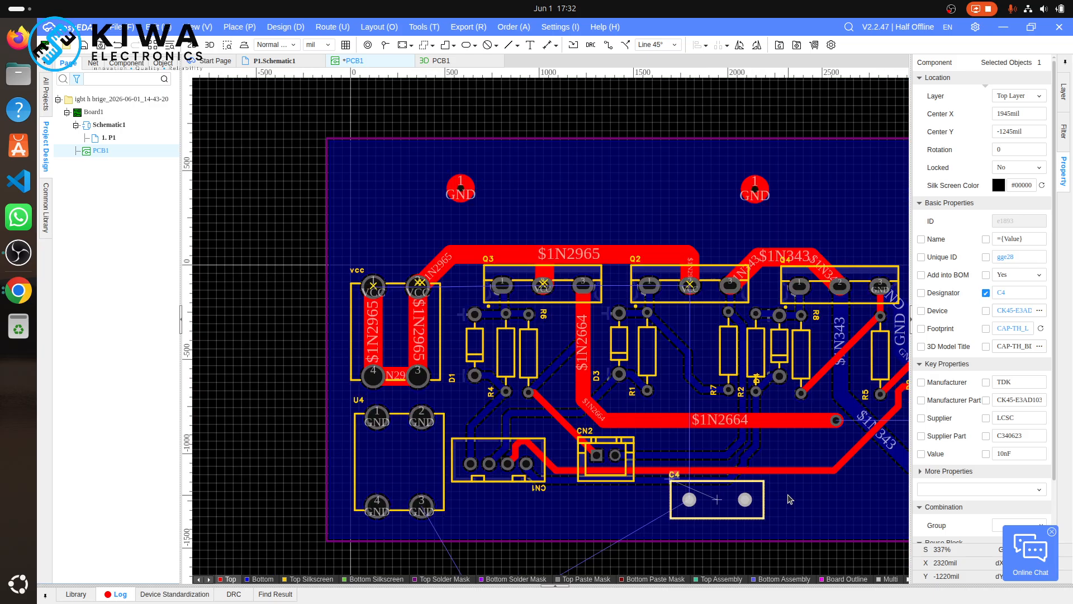
pyautogui.scroll(-1, 789, 497)
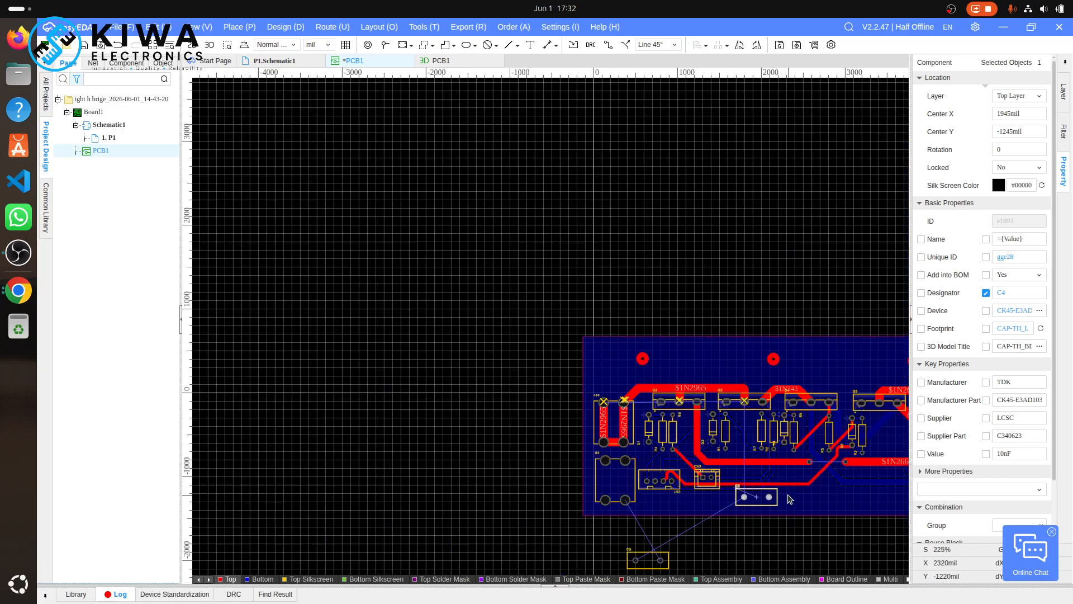
pyautogui.click(650, 566)
pyautogui.moveTo(651, 567); pyautogui.dragTo(689, 506)
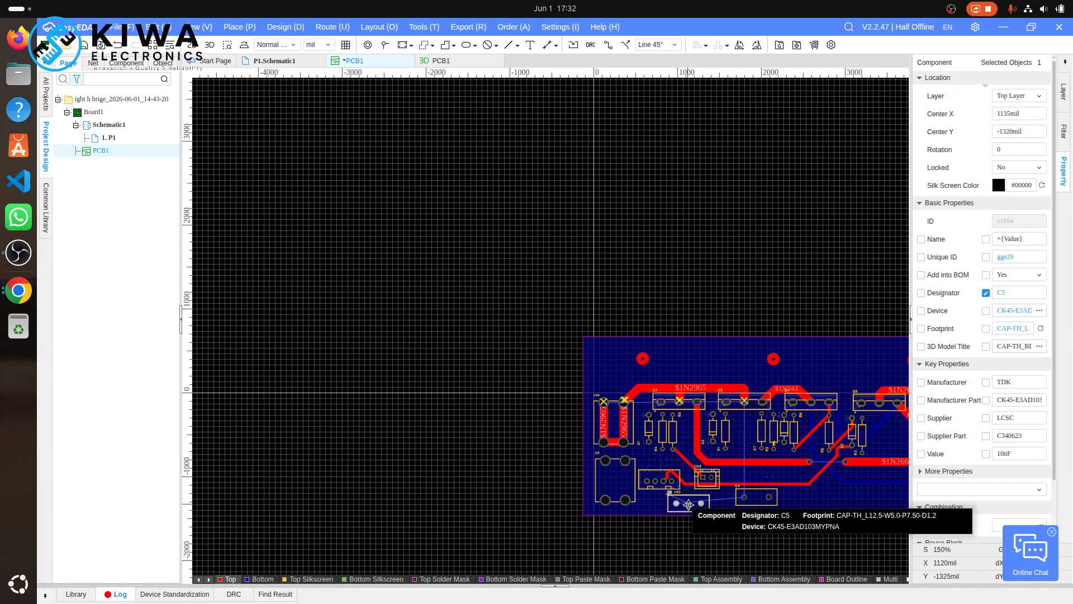
pyautogui.press('space')
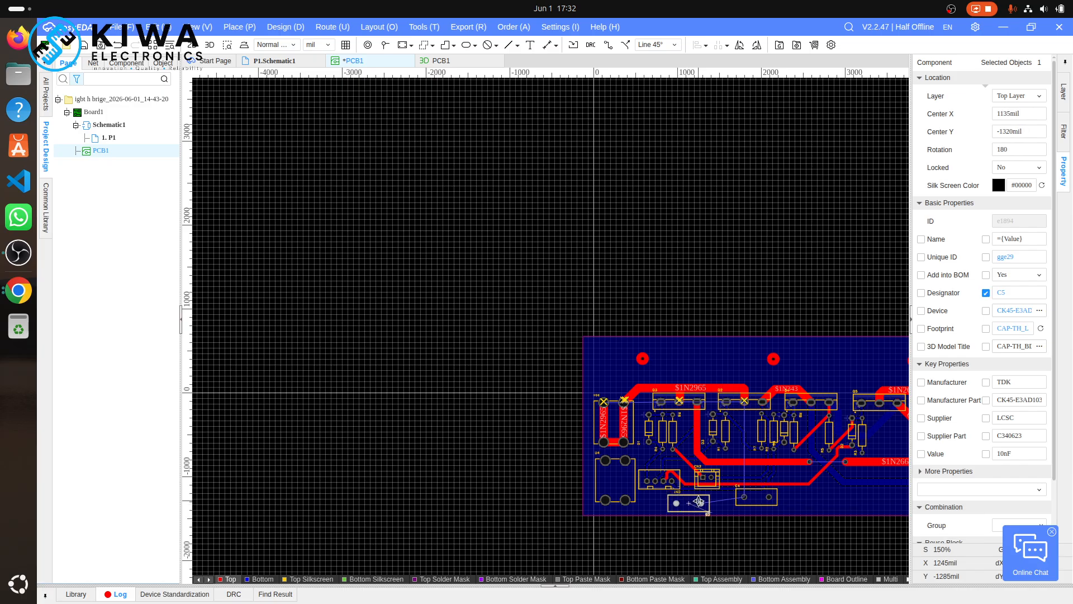
# - Move C4 out of the way along the lower edge and position C5 directly below CN1 at about X 780 mil, Y -1330 mil
pyautogui.hscroll(3, 699, 501)
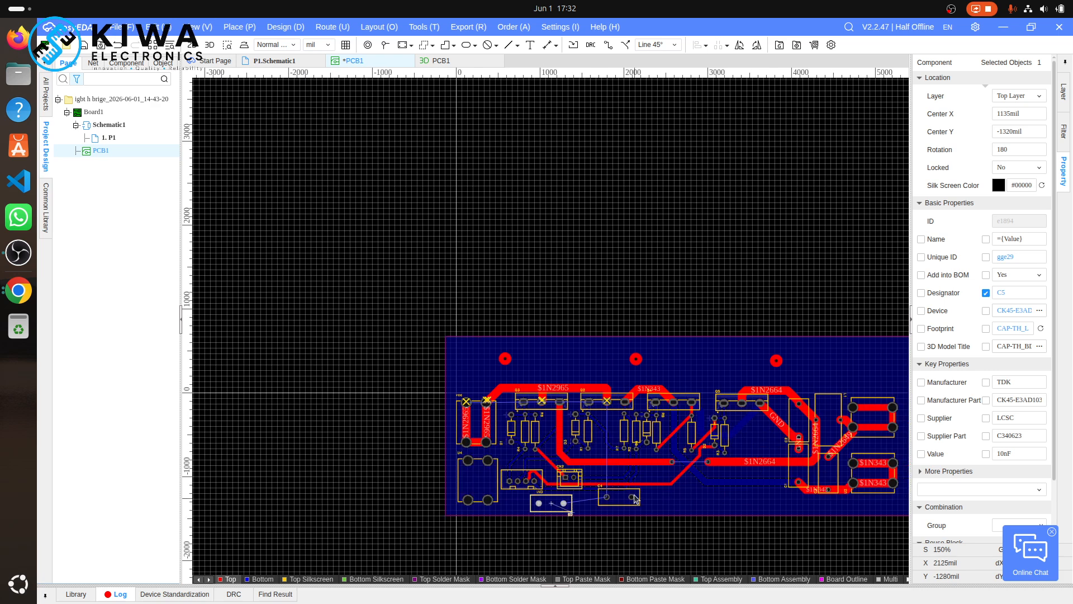
pyautogui.moveTo(618, 499); pyautogui.dragTo(742, 503)
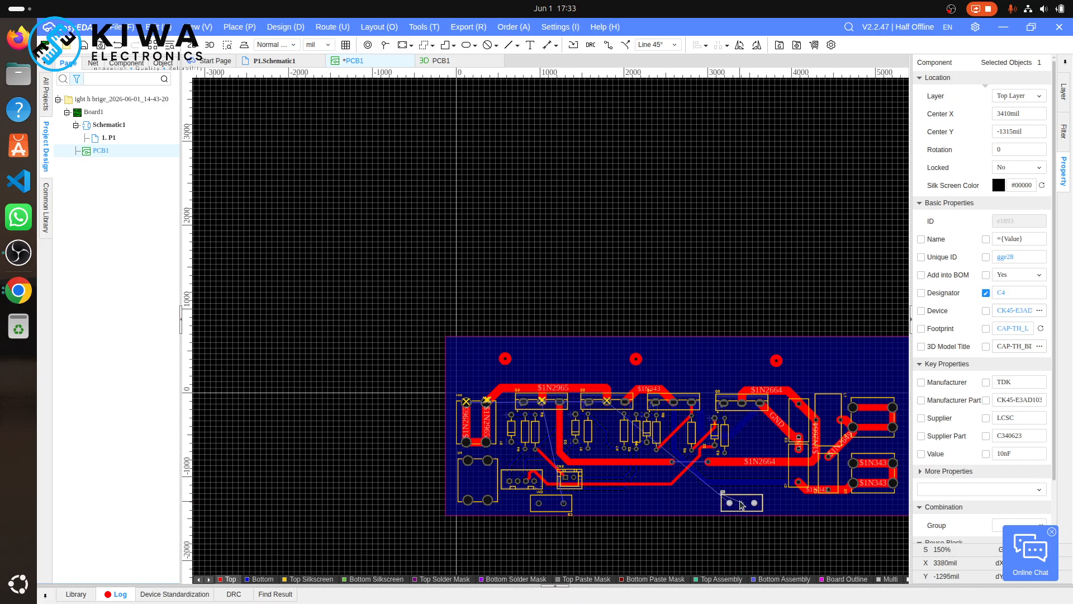
pyautogui.scroll(5, 541, 513)
pyautogui.moveTo(578, 496); pyautogui.dragTo(479, 496)
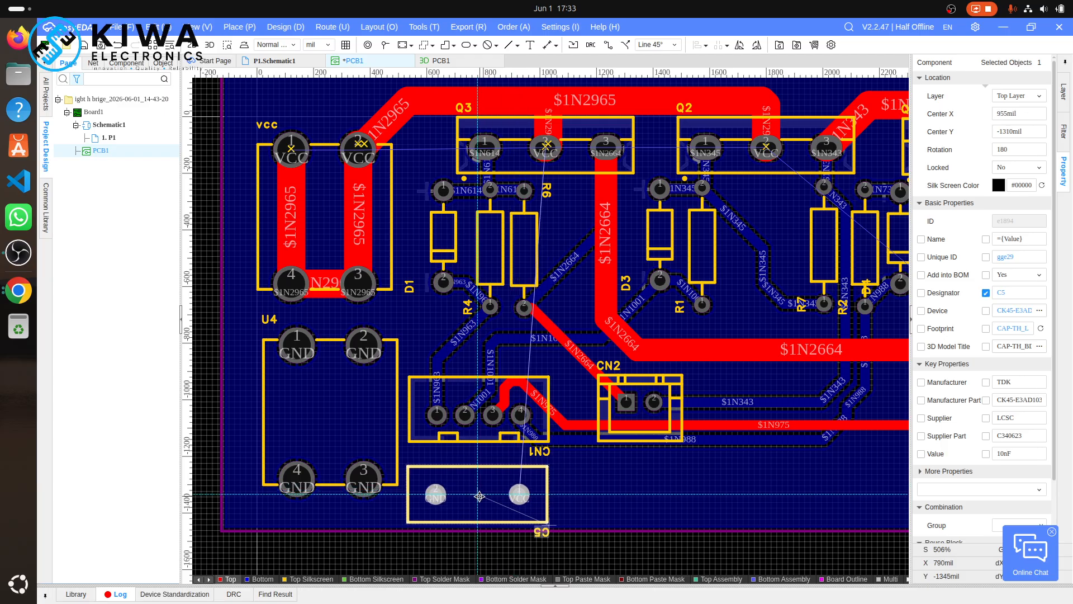
pyautogui.moveTo(479, 495); pyautogui.dragTo(479, 494)
pyautogui.scroll(-5, 479, 496)
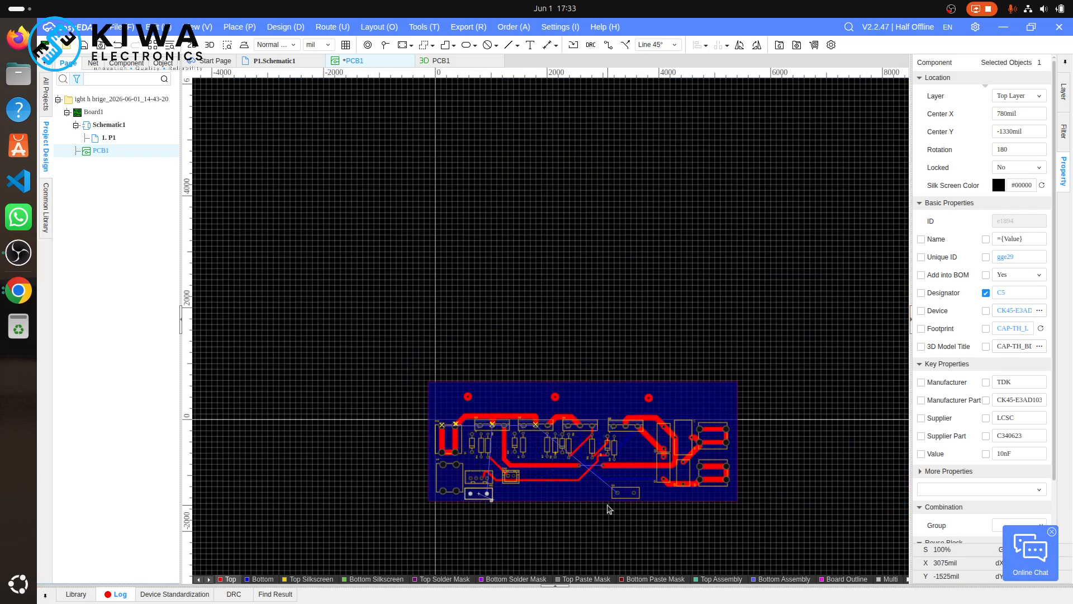
# - Place C4 beside C5 below connector CN2 with their VCC pads facing, centred at about X 1360 mil, Y -1325 mil
pyautogui.moveTo(624, 495); pyautogui.dragTo(510, 493)
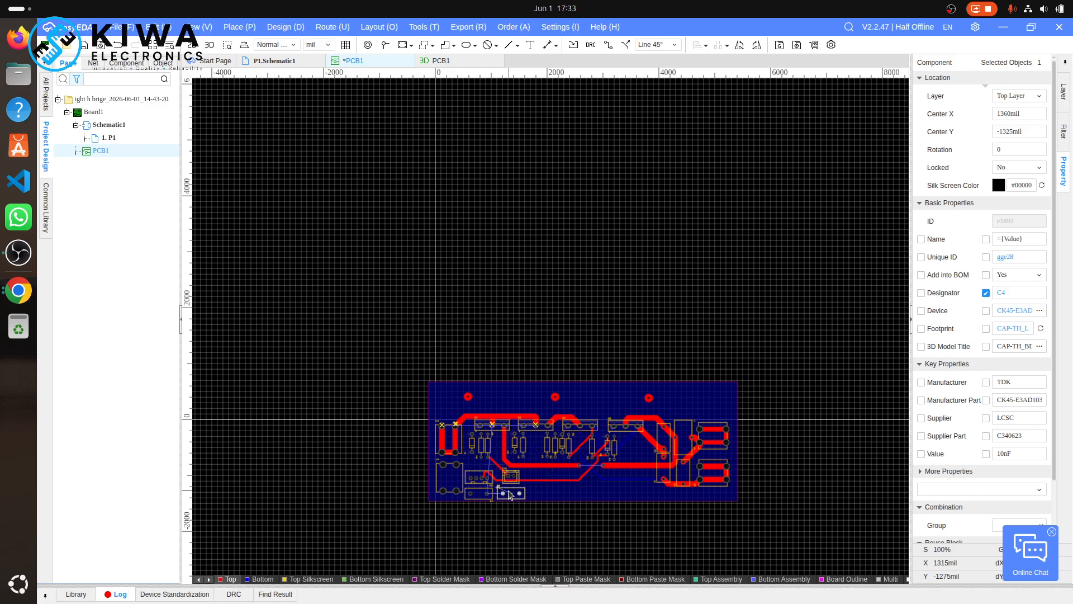
pyautogui.scroll(3, 510, 494)
pyautogui.scroll(5, 510, 495)
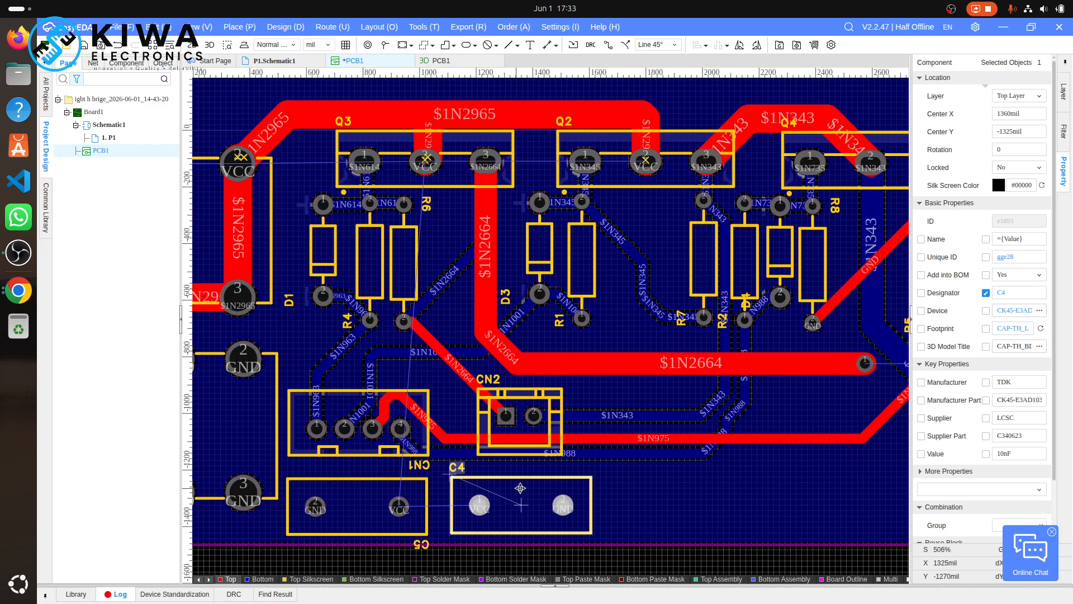
pyautogui.moveTo(521, 502); pyautogui.dragTo(521, 505)
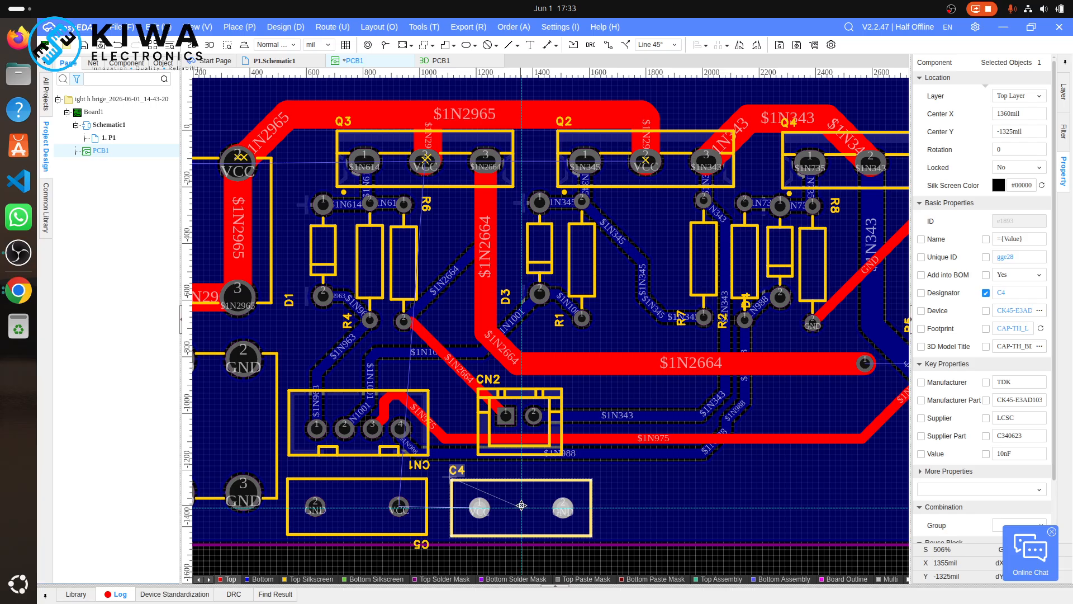
pyautogui.moveTo(521, 506); pyautogui.dragTo(521, 507)
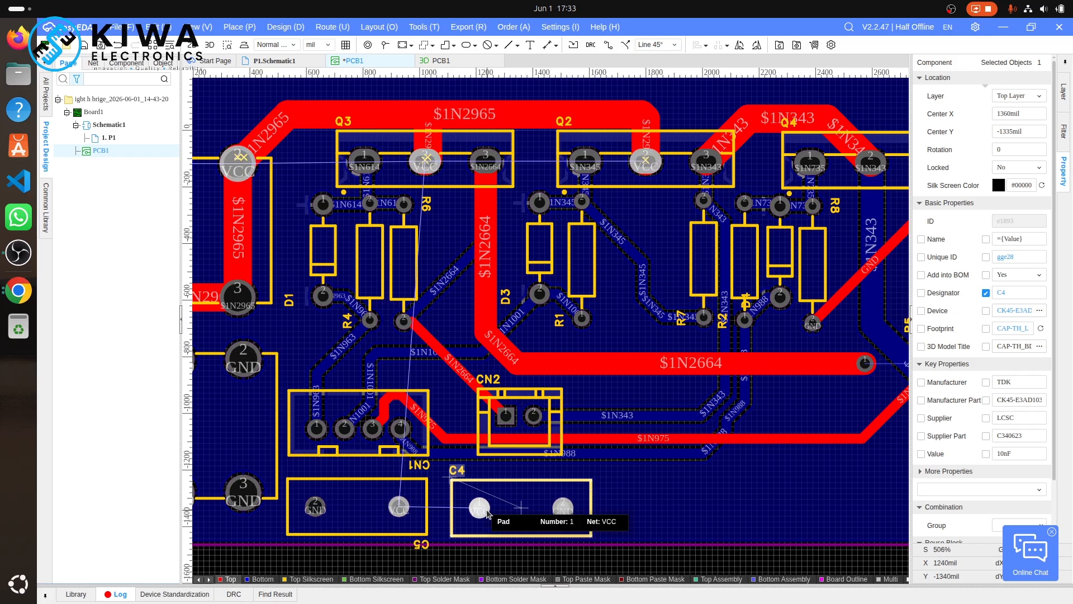
pyautogui.press('Up')
pyautogui.press('Up')
pyautogui.press('Up')
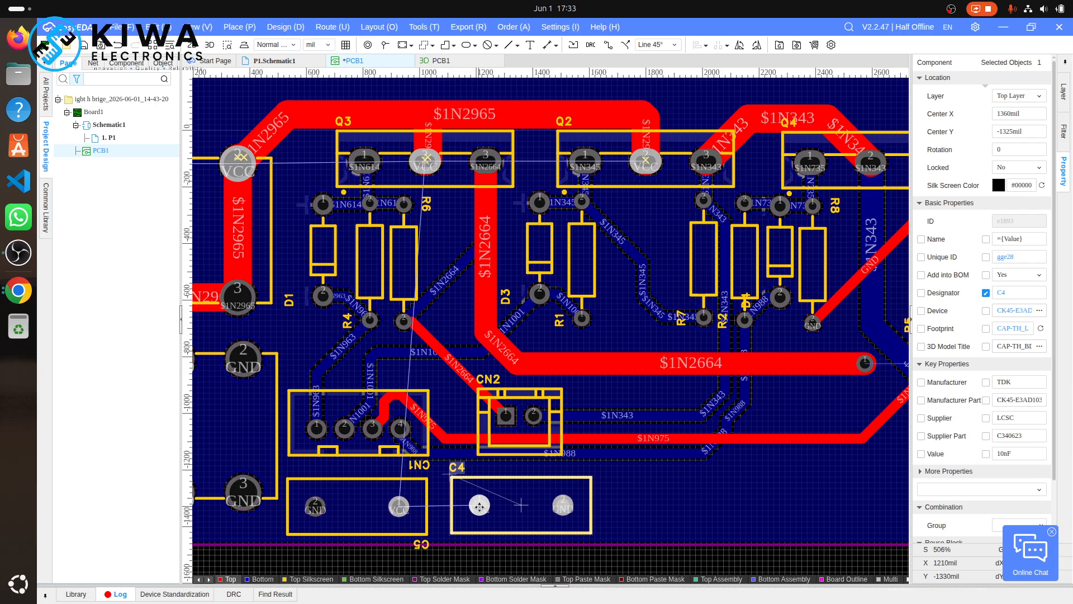
# - Route a 100 mil top-layer VCC track between pad 1 of C5 and pad 1 of C4
pyautogui.click(481, 508)
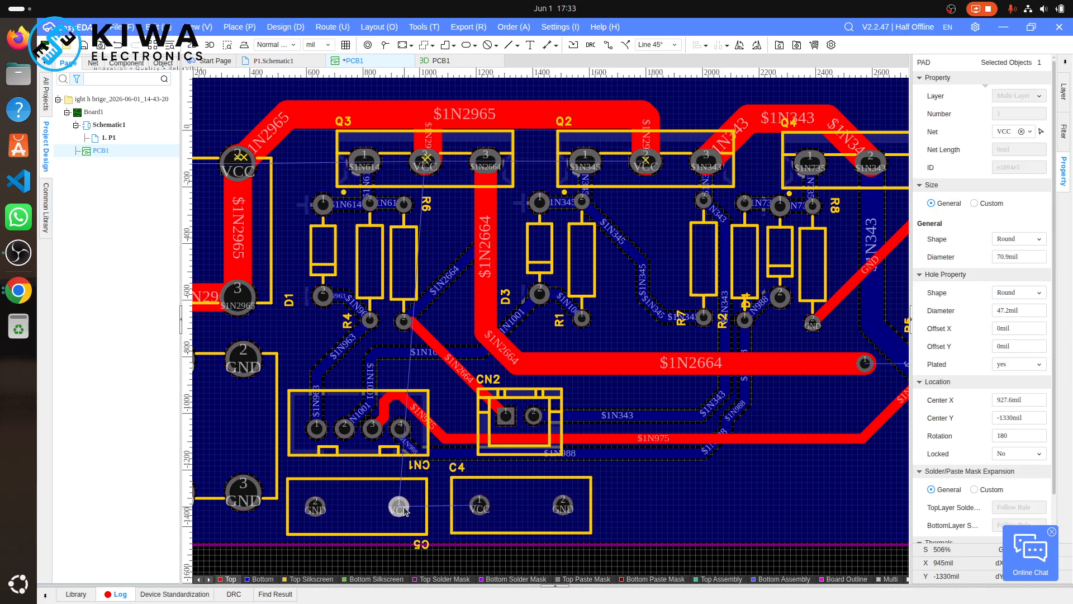
pyautogui.press('w')
pyautogui.click(406, 511)
pyautogui.click(478, 507)
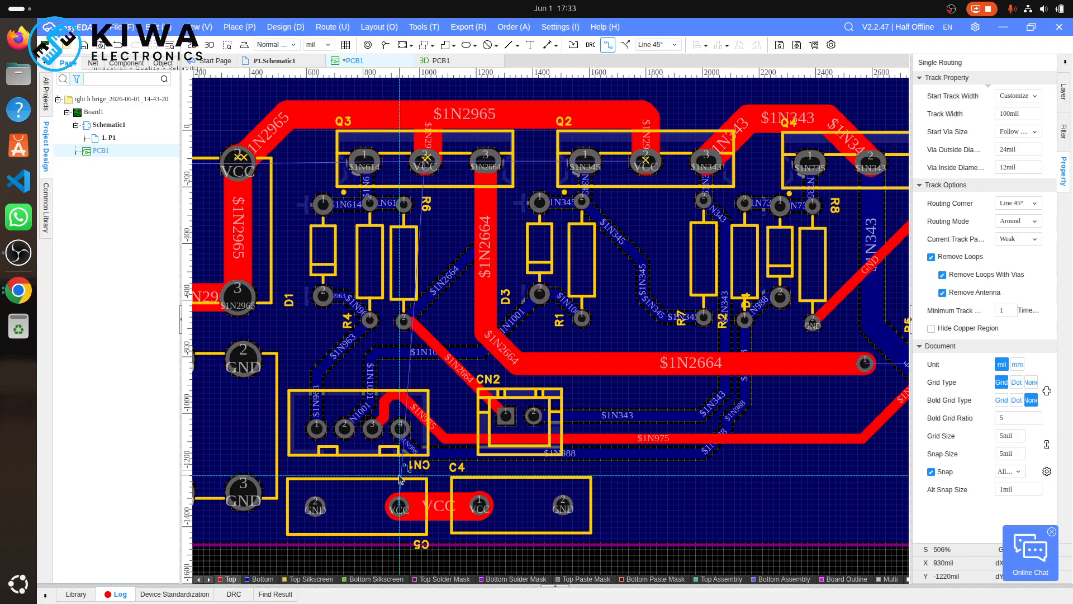
# - Set the track width to 20 mil, route a track from vcc pin 3 toward C5's VCC pad, and save the PCB
pyautogui.hscroll(-6, 365, 490)
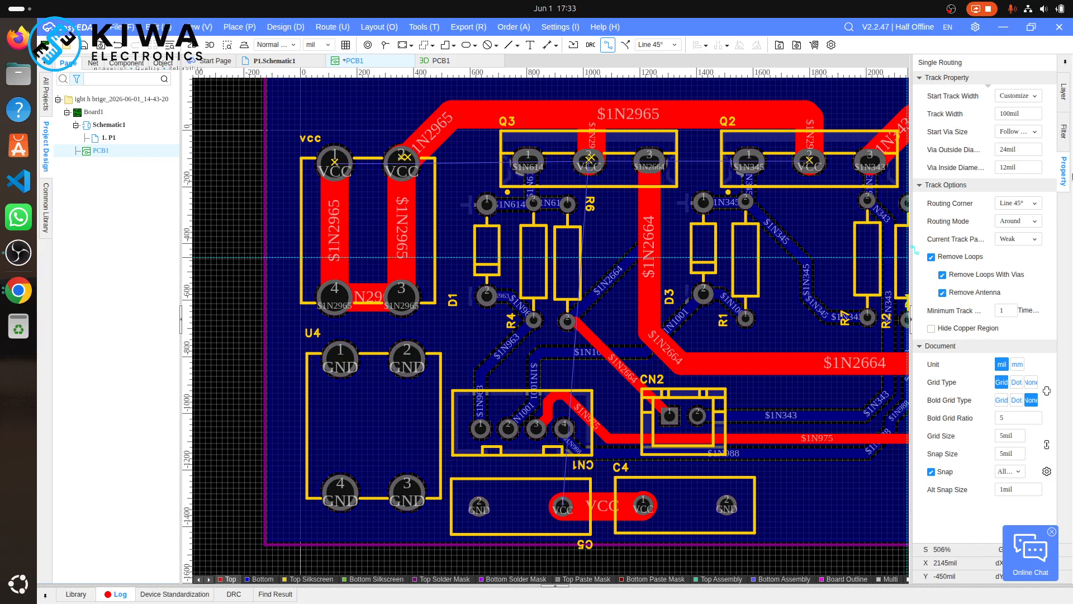
pyautogui.click(1006, 113)
pyautogui.write('2')
pyautogui.press('Return')
pyautogui.click(402, 296)
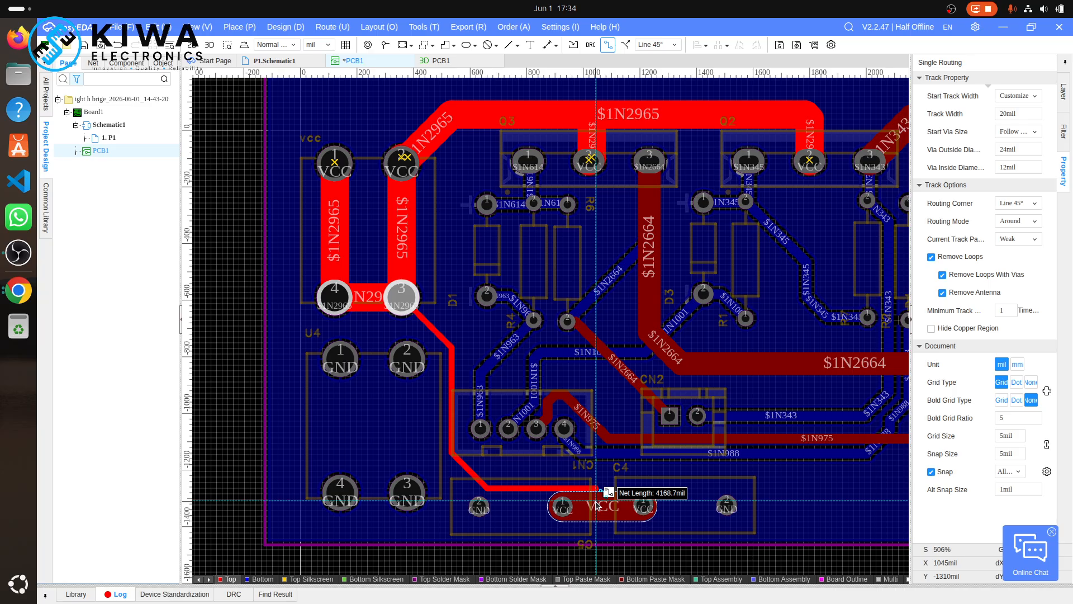
pyautogui.click(566, 512)
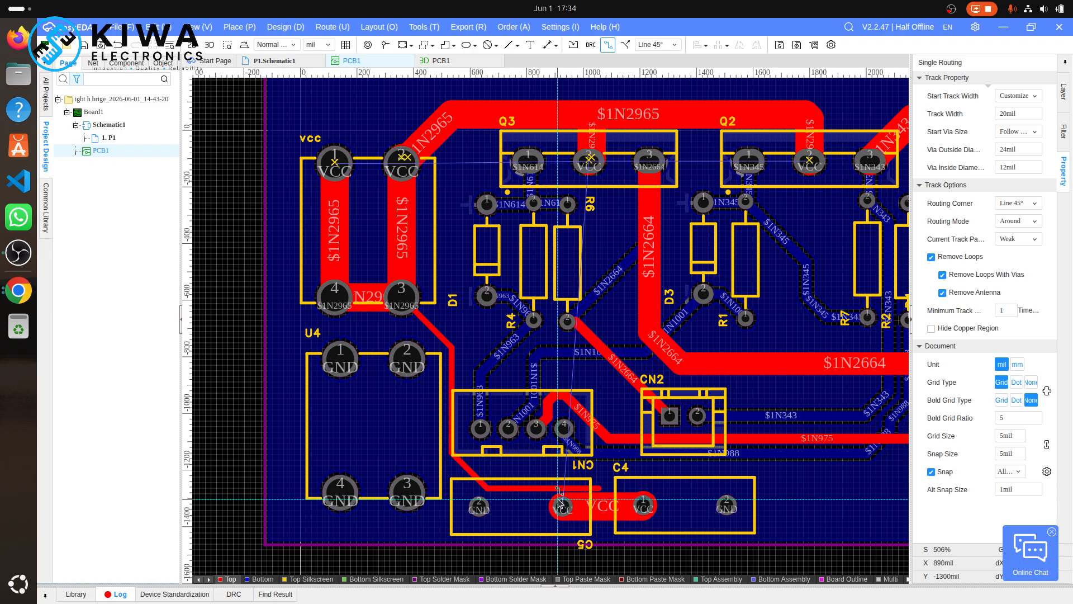
pyautogui.hotkey('ctrl', 's')
pyautogui.press('Escape')
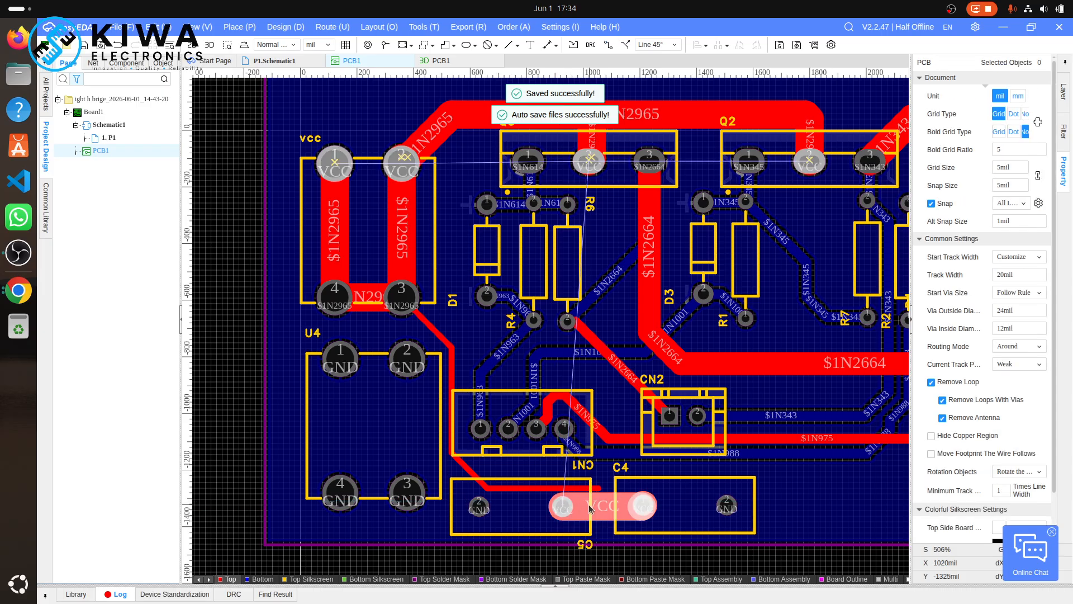
pyautogui.click(564, 514)
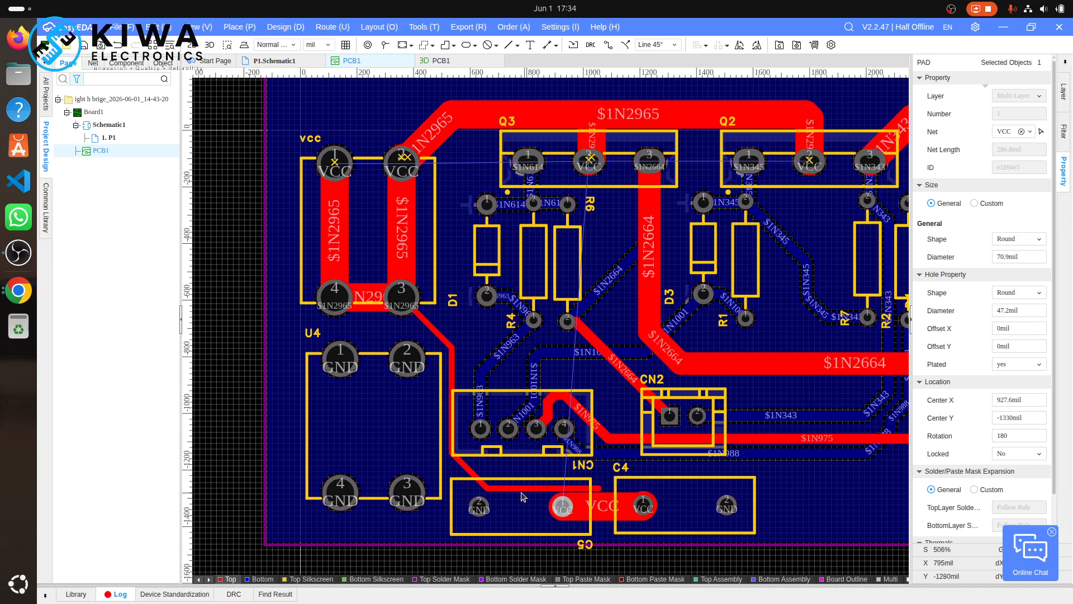
pyautogui.press('w')
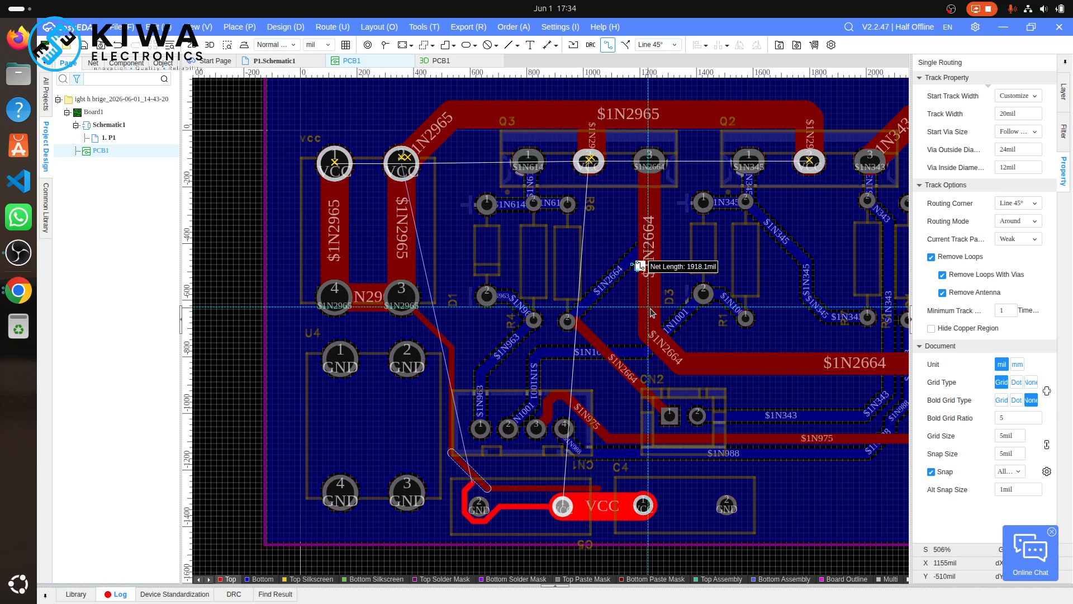
pyautogui.click(614, 523)
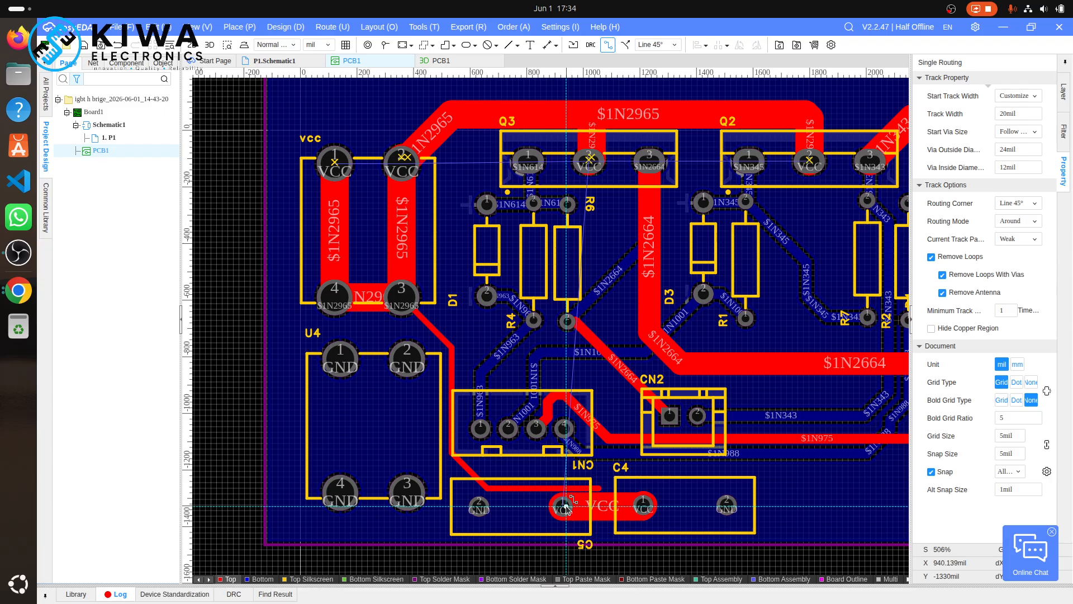
# - Try to route a 100 mil top-layer VCC track from C5's VCC pad up to Q3's VCC pad
pyautogui.click(1003, 115)
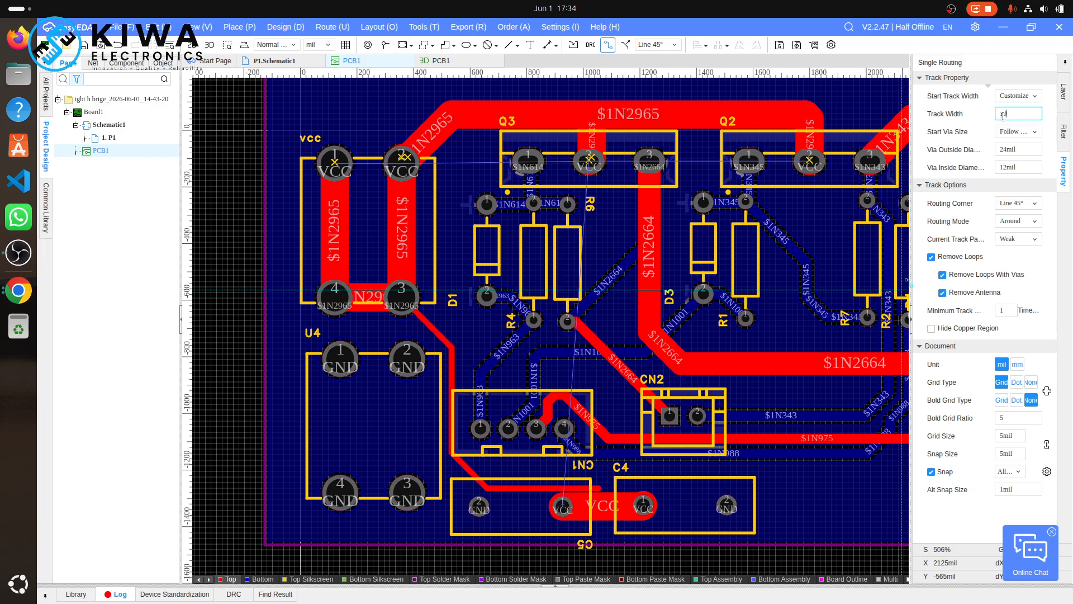
pyautogui.write('100')
pyautogui.press('Return')
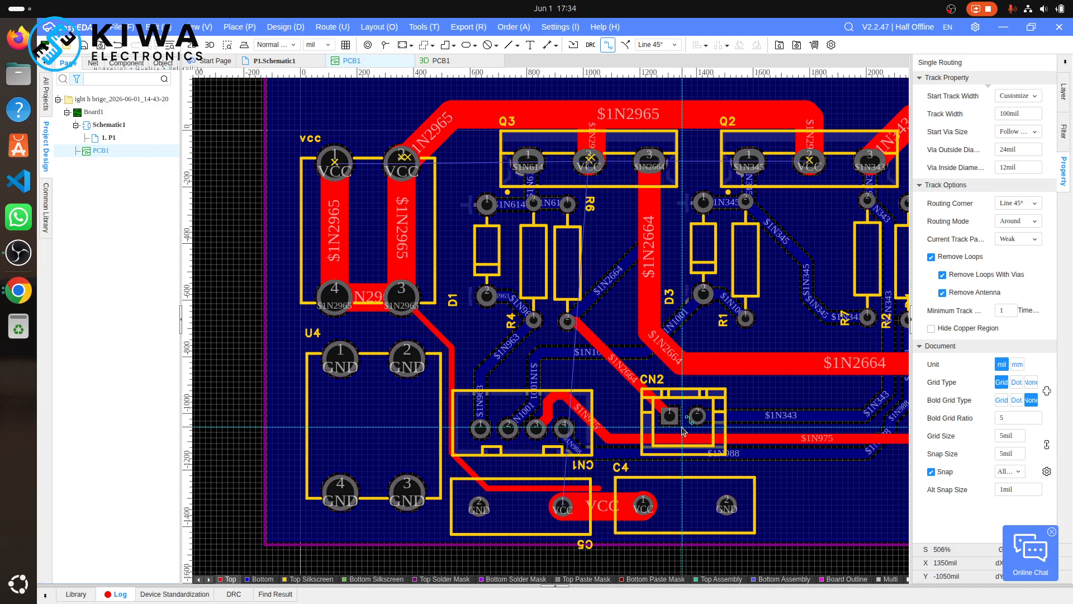
pyautogui.click(562, 488)
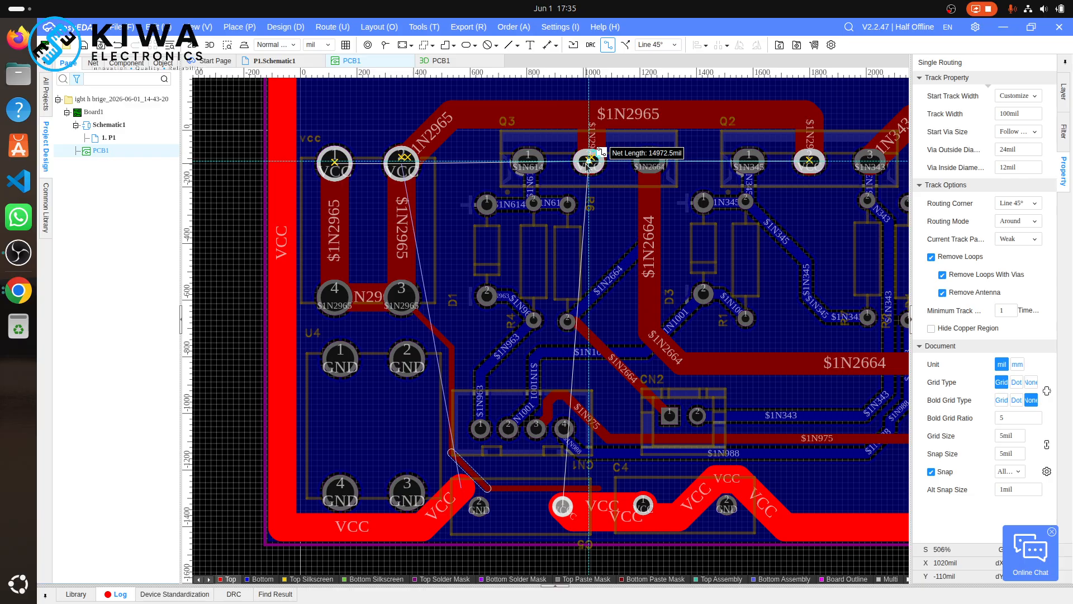
pyautogui.scroll(-10, 588, 162)
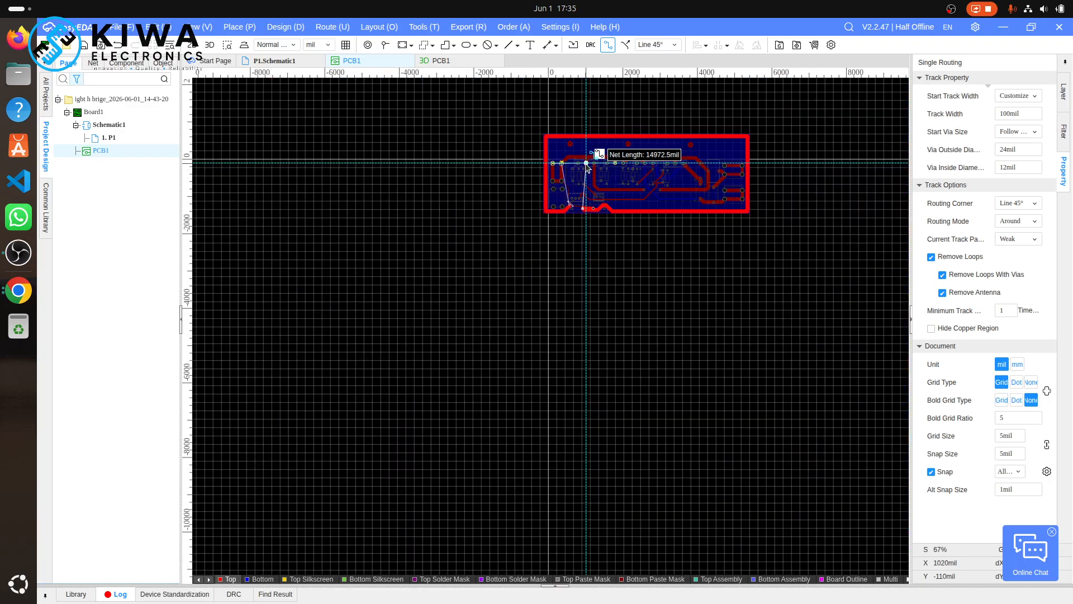
pyautogui.scroll(2, 587, 165)
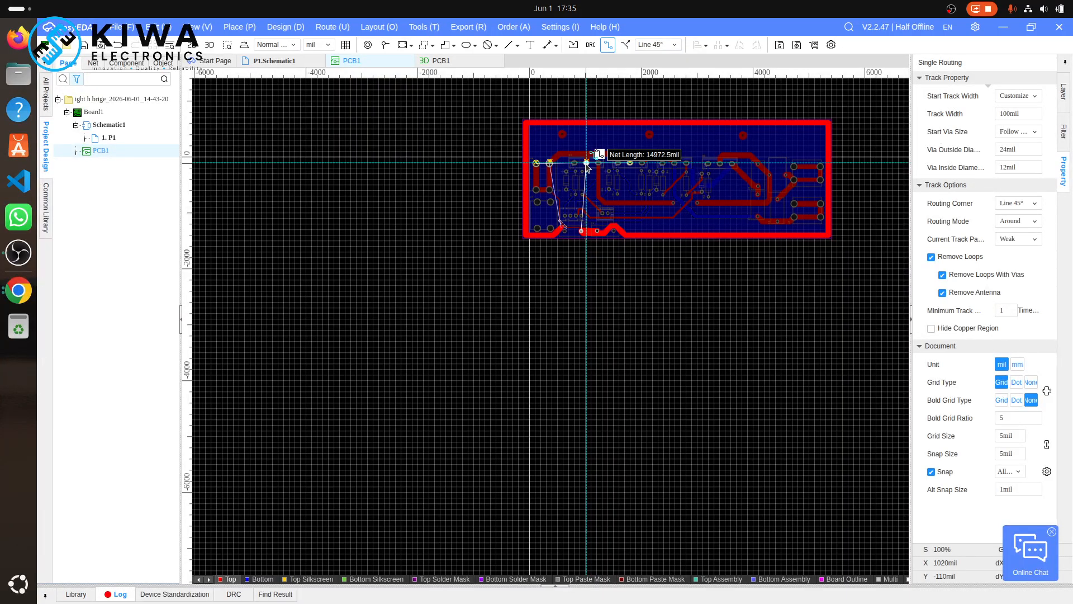
pyautogui.press('Escape')
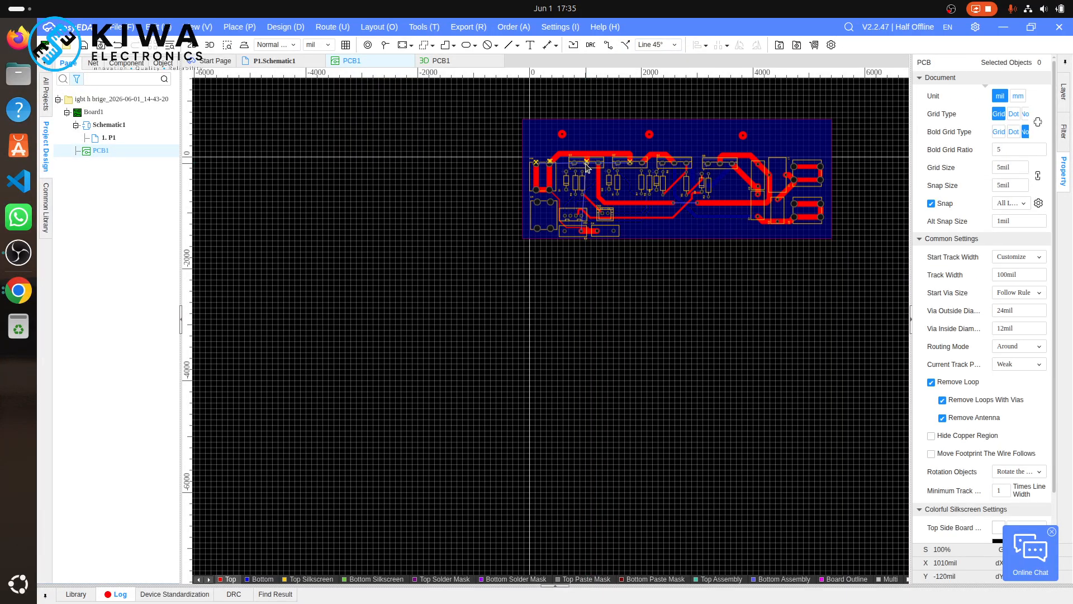
# - Undo the recent VCC tracks and the addition of capacitors C4 and C5, back to the layout with the duplicate circuit above the board
pyautogui.hotkey('ctrl', 'z')
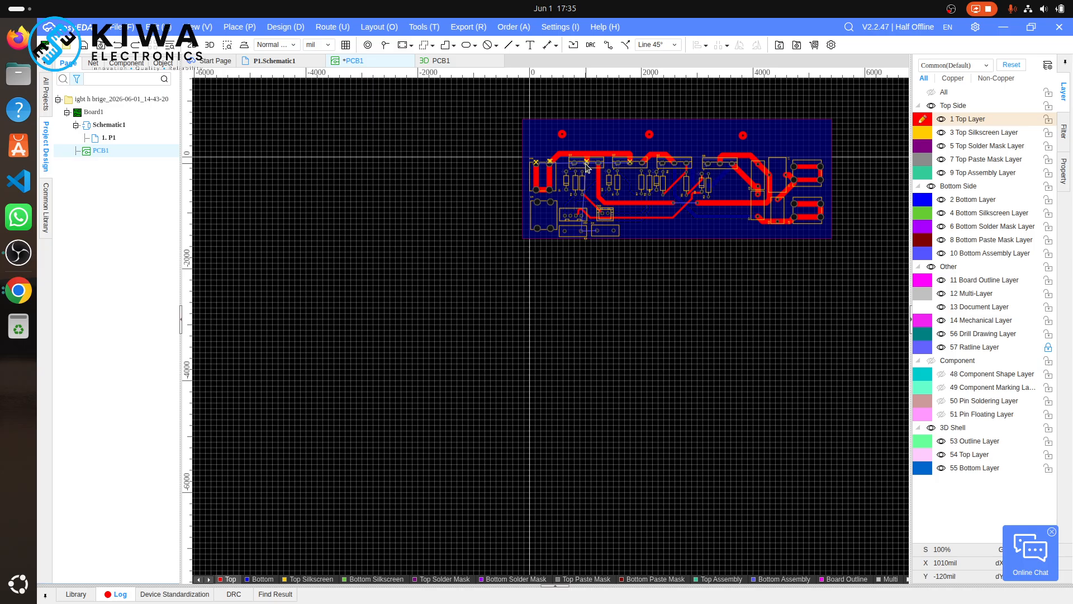
pyautogui.hotkey('ctrl', 'z')
pyautogui.hotkey('ctrl', 'z')
pyautogui.hotkey('ctrl', 'z')
pyautogui.hotkey('ctrl', 'z')
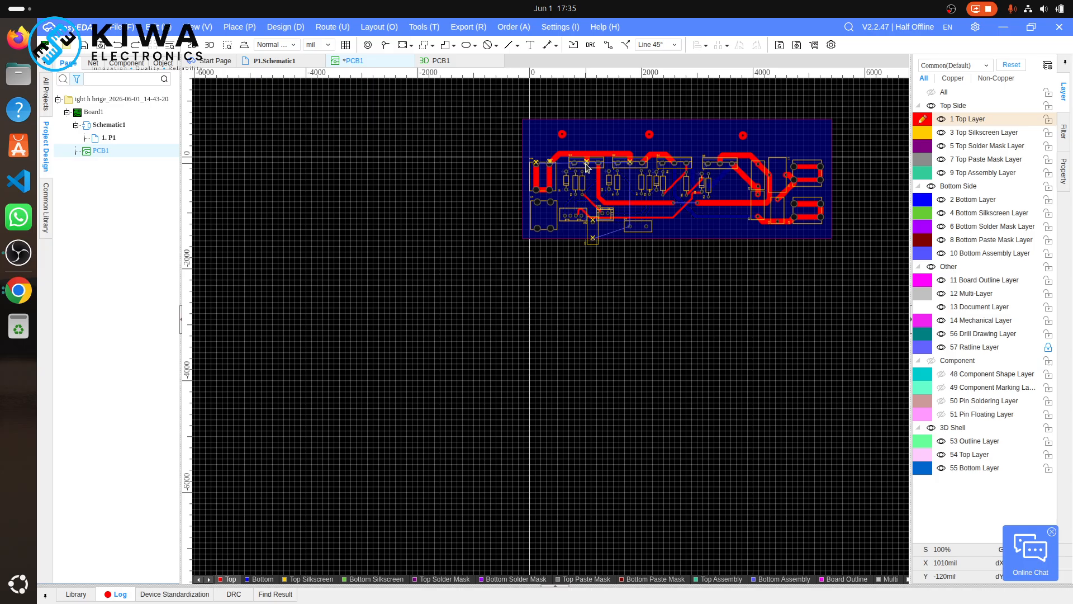
pyautogui.hotkey('ctrl', 'z')
pyautogui.hotkey('ctrl', 'z')
pyautogui.hotkey('ctrl', 'z')
pyautogui.hotkey('ctrl', 'z')
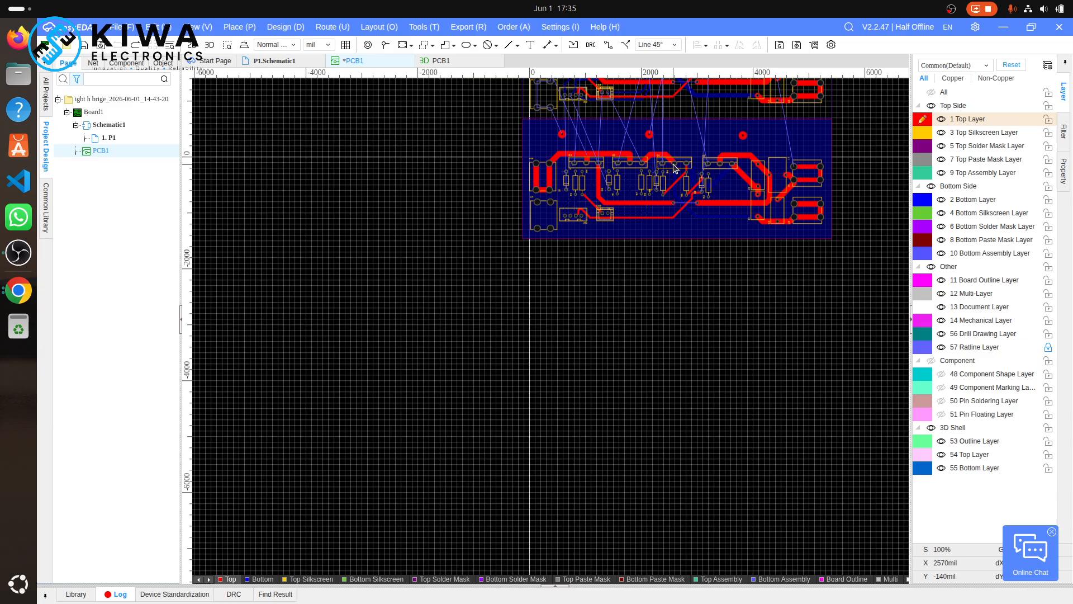
# - Delete the duplicate circuit layout above the main board
pyautogui.scroll(-3, 791, 161)
pyautogui.scroll(5, 791, 160)
pyautogui.scroll(-4, 791, 160)
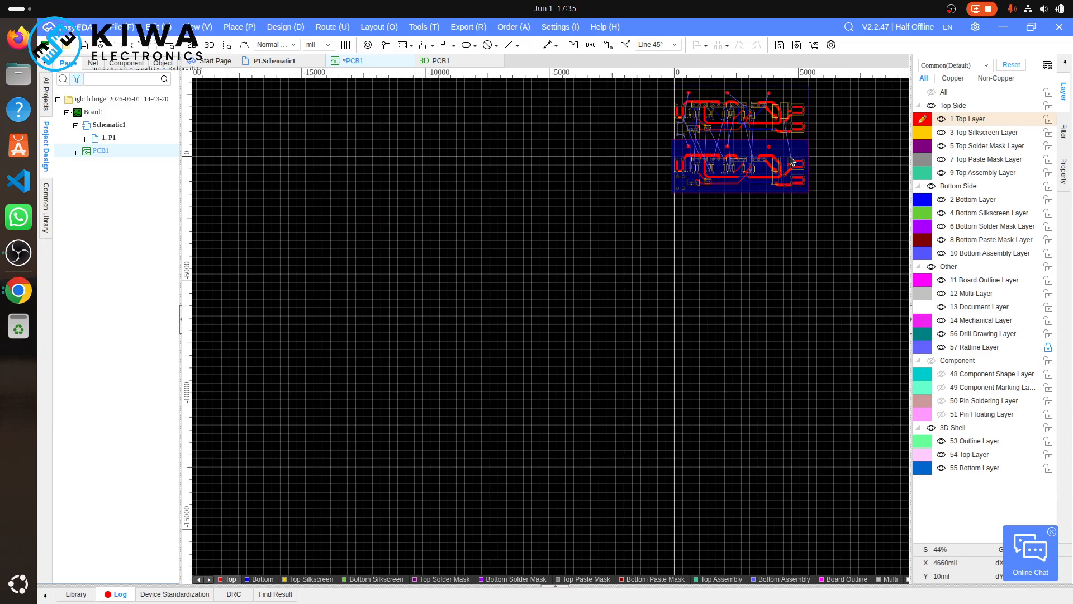
pyautogui.moveTo(825, 131); pyautogui.dragTo(624, 88)
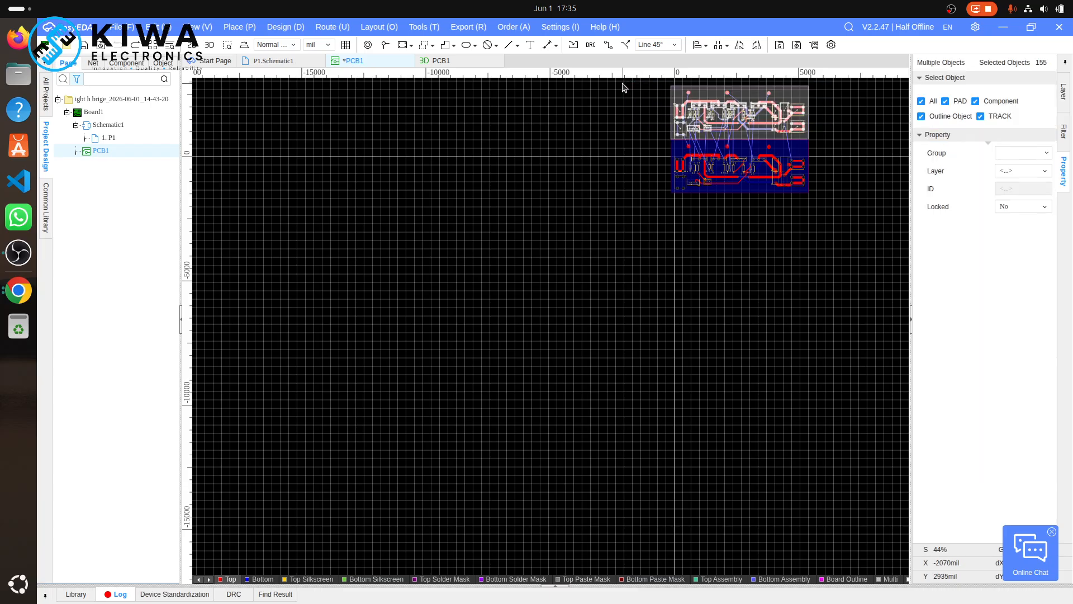
pyautogui.press('Delete')
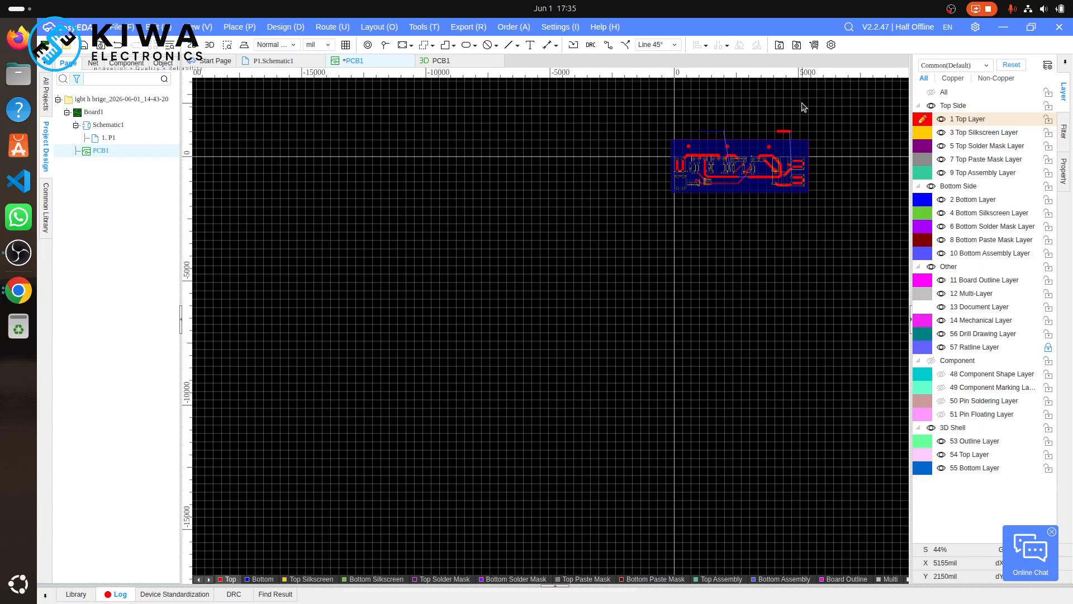
# - Delete the two leftover tracks outside the board's upper edge, the bottom-layer one and the $1N343 one
pyautogui.scroll(8, 803, 106)
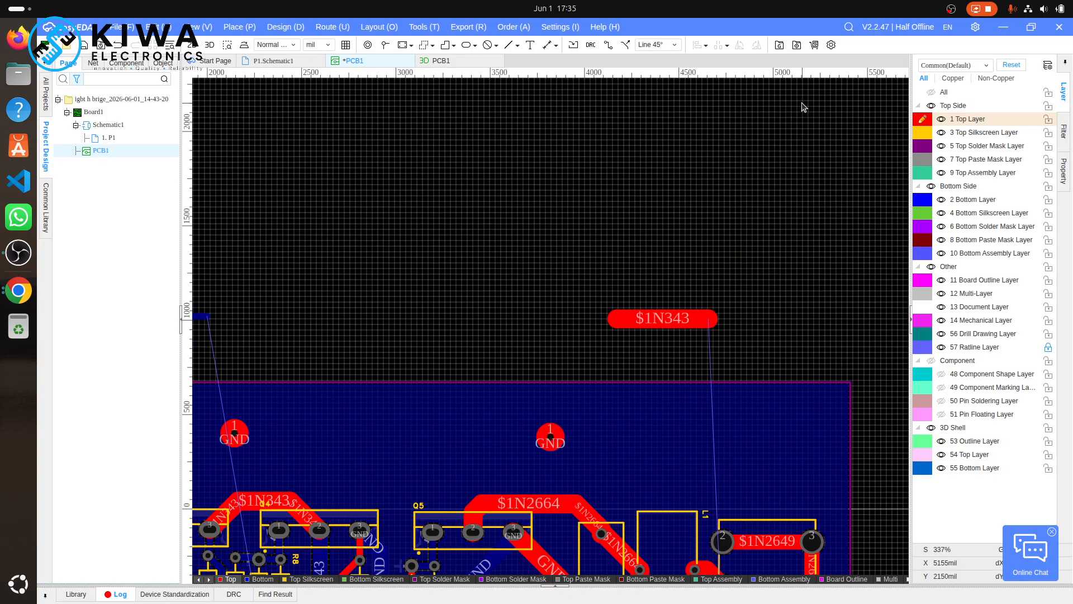
pyautogui.scroll(-2, 803, 106)
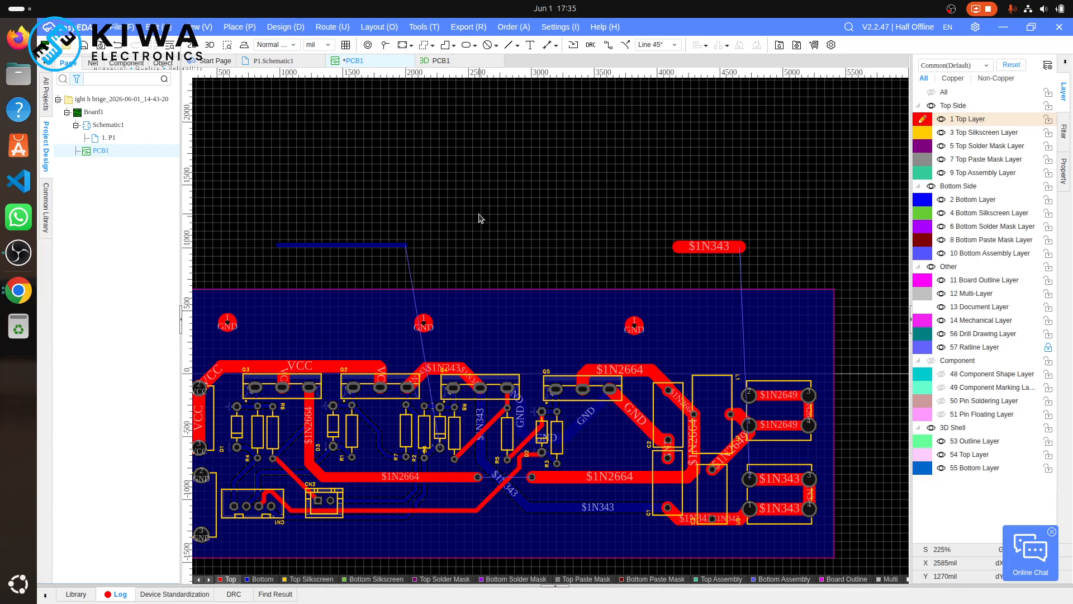
pyautogui.moveTo(270, 222); pyautogui.dragTo(771, 271)
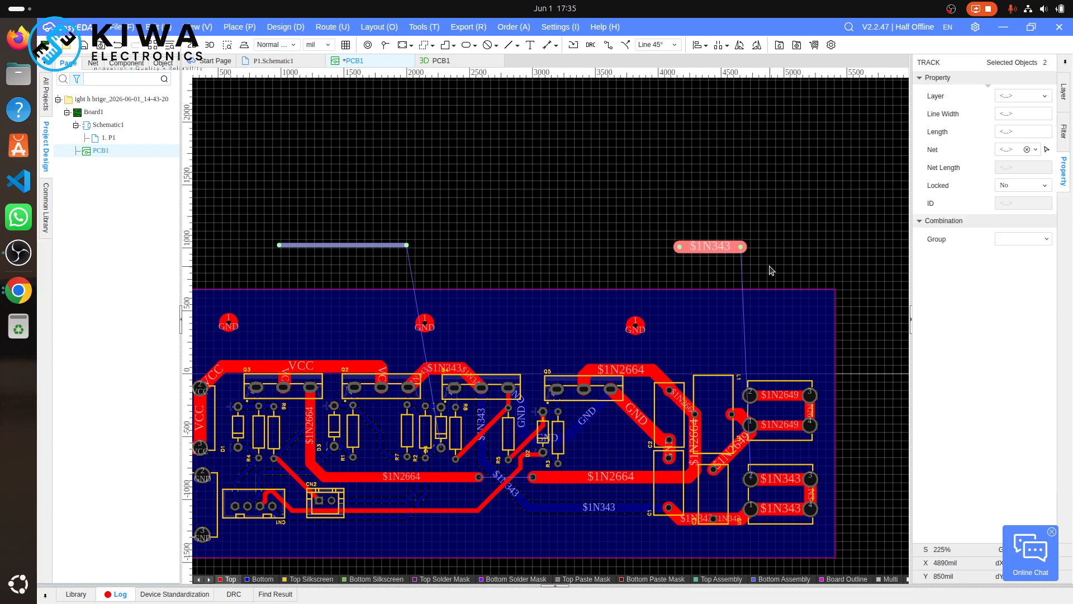
pyautogui.press('Delete')
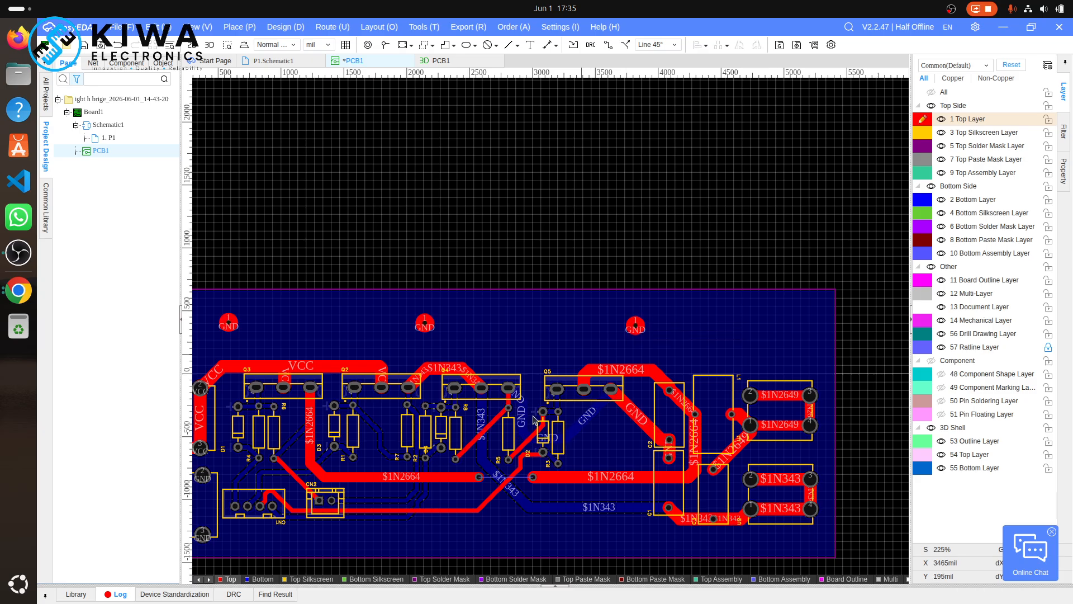
# - Inspect the three-circuit panel from several angles in the 3D preview and capture a screenshot of it
pyautogui.keyDown('shift'); pyautogui.hscroll(-4, 534, 425); pyautogui.keyUp('shift')
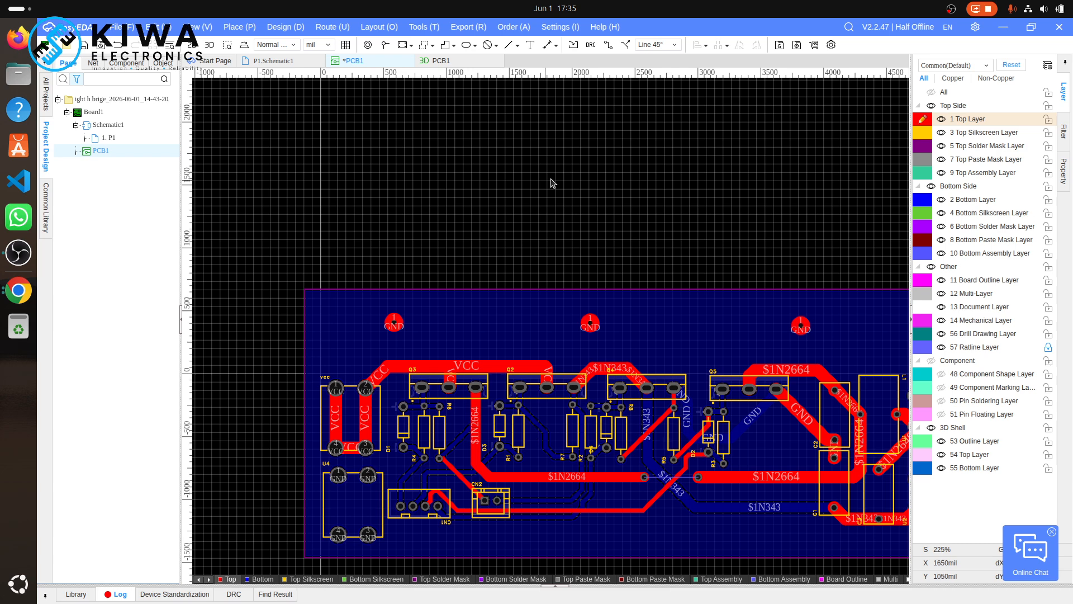
pyautogui.click(450, 63)
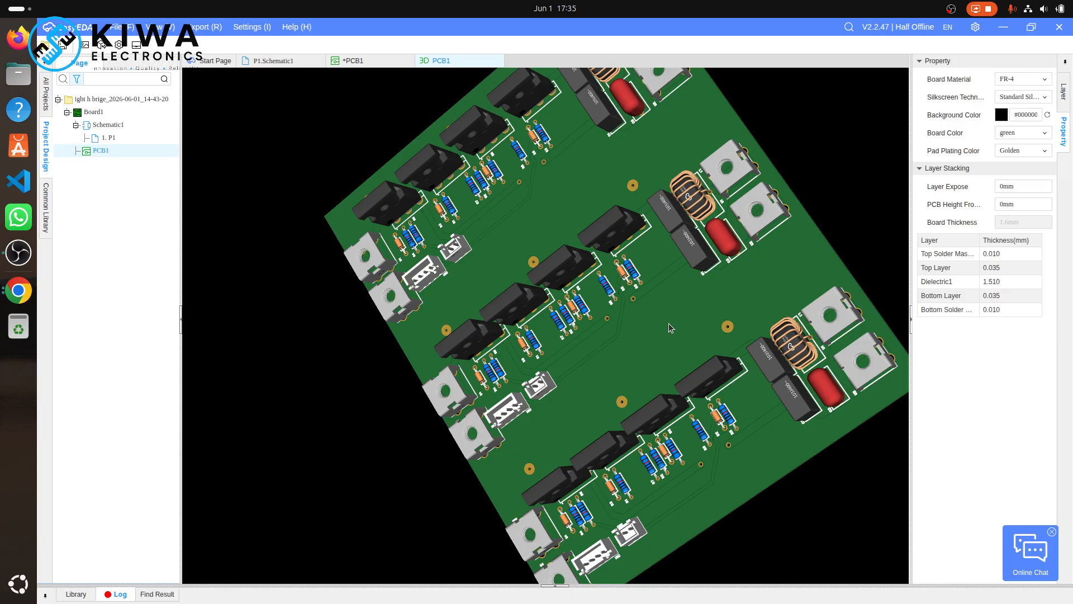
pyautogui.moveTo(669, 323); pyautogui.dragTo(650, 273)
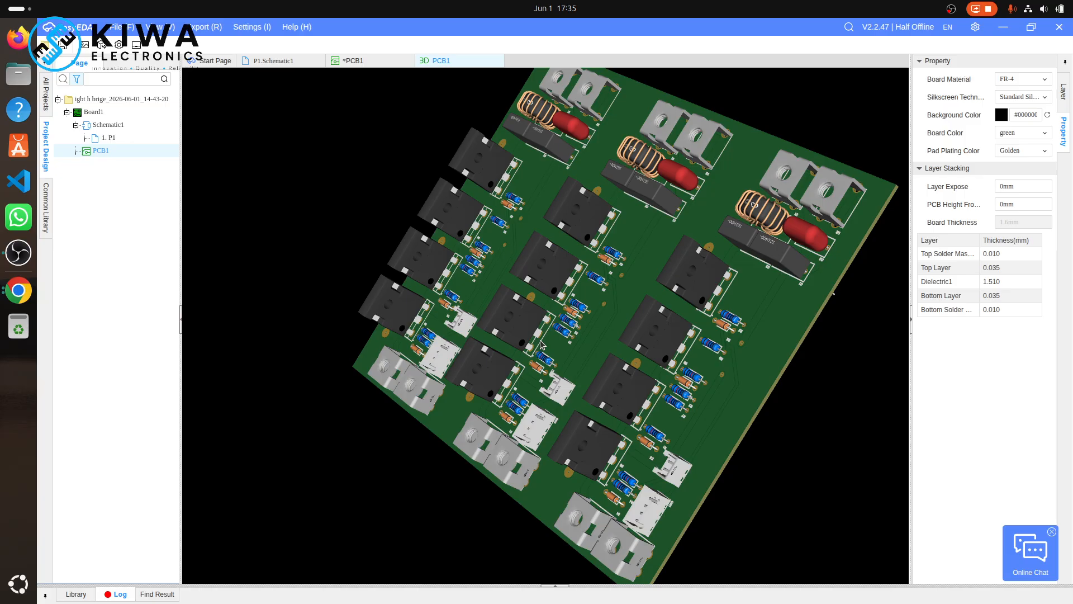
pyautogui.moveTo(611, 358); pyautogui.dragTo(707, 344)
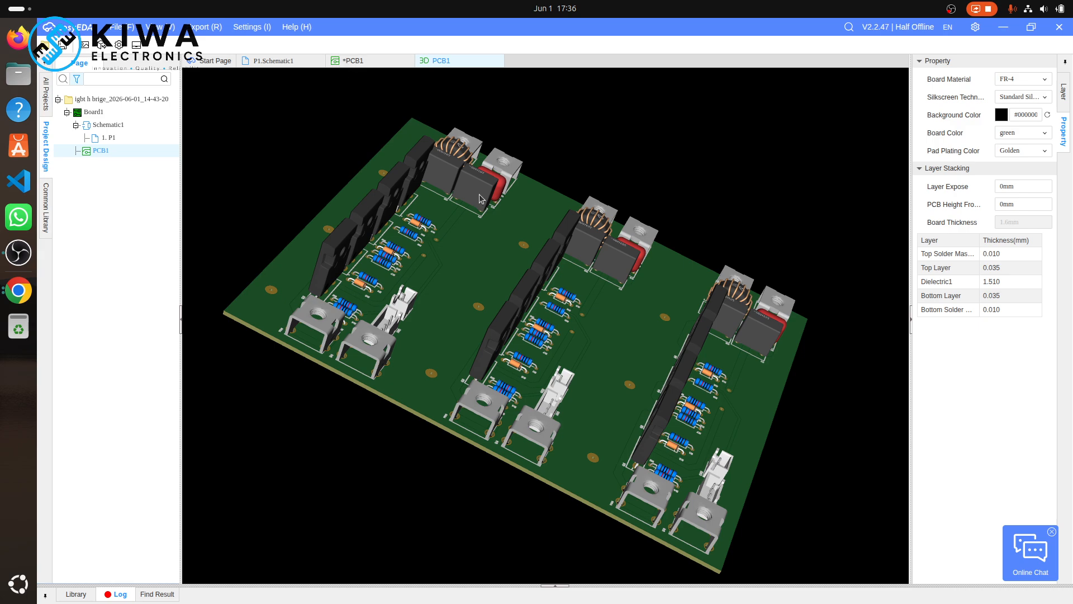
pyautogui.moveTo(481, 197); pyautogui.dragTo(527, 298)
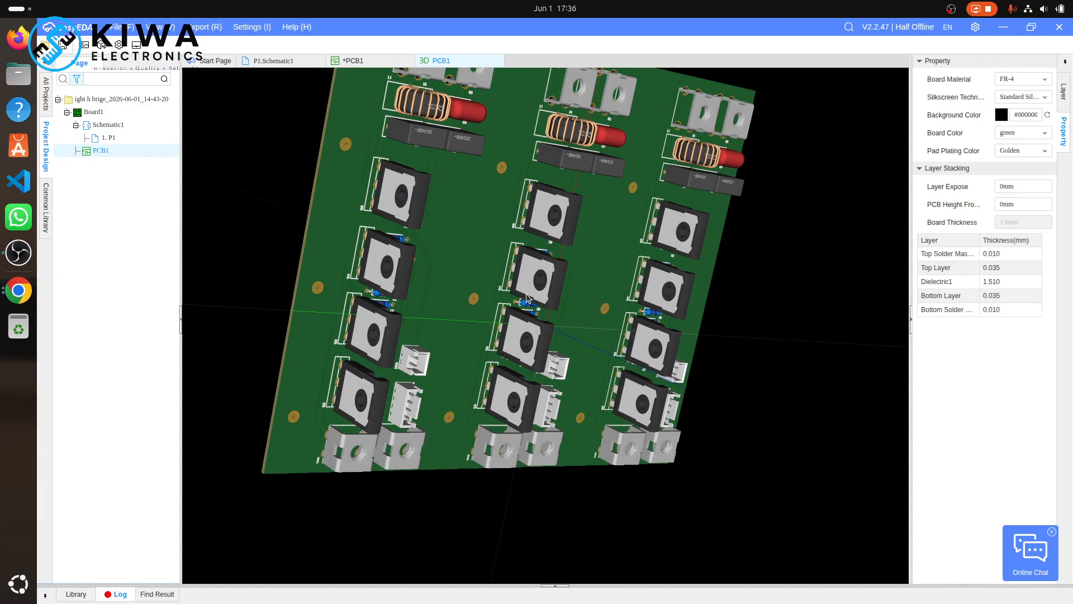
pyautogui.moveTo(542, 257); pyautogui.dragTo(497, 281)
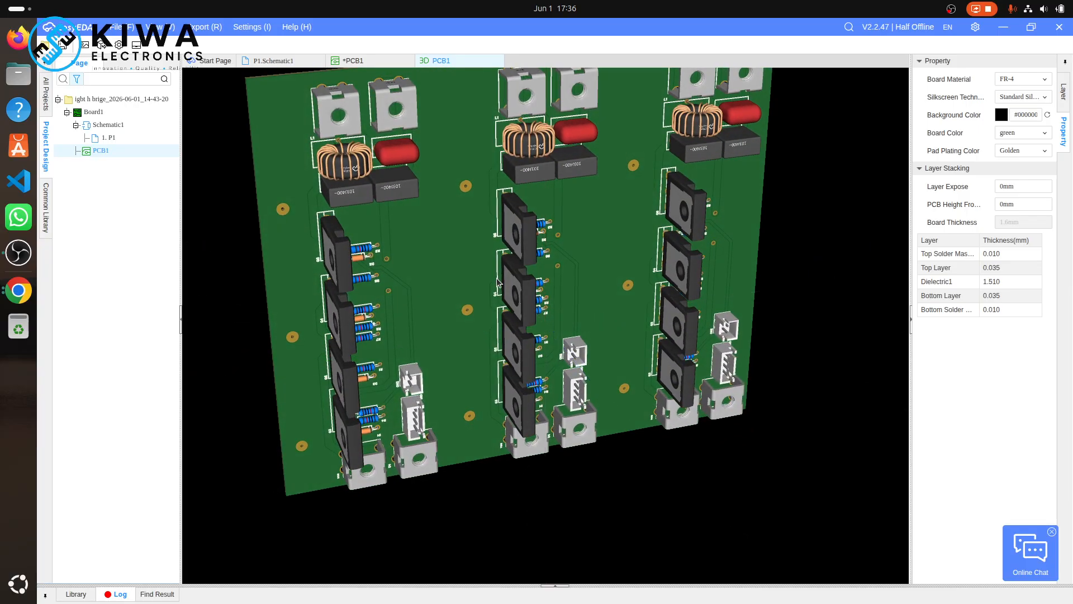
pyautogui.press('Print')
pyautogui.press('Return')
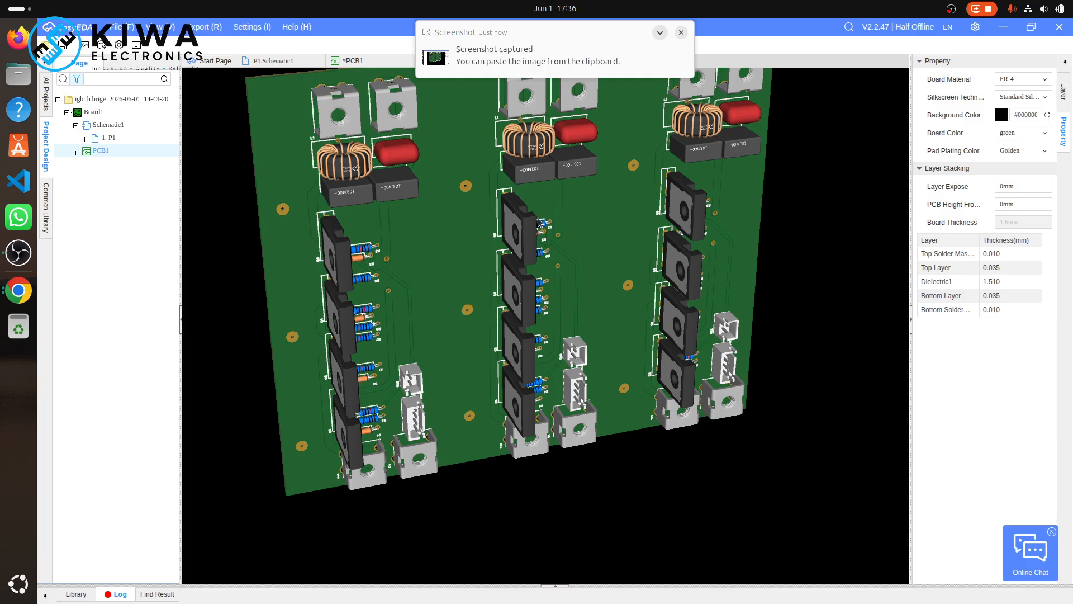
pyautogui.scroll(-5, 539, 223)
pyautogui.scroll(3, 539, 223)
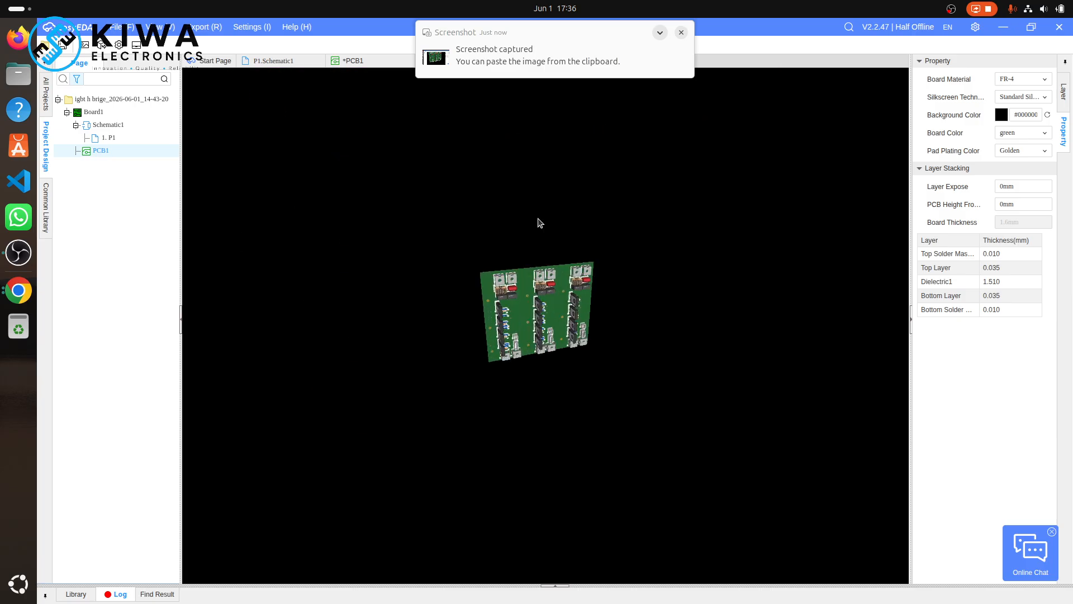
pyautogui.scroll(2, 540, 224)
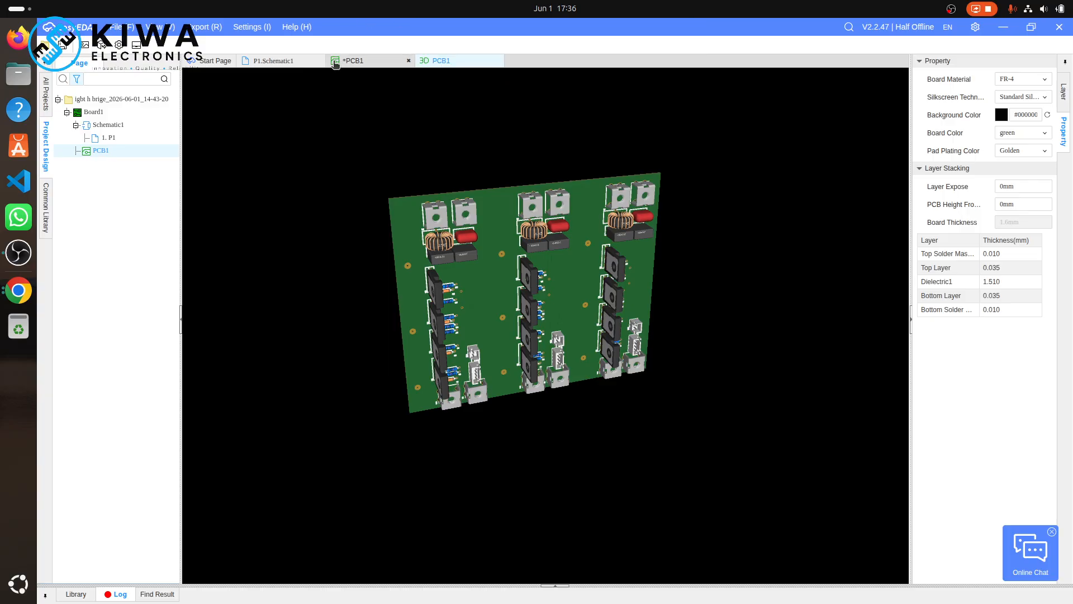
# - Preview the board's top side in 2D and return to the PCB layout
pyautogui.click(353, 60)
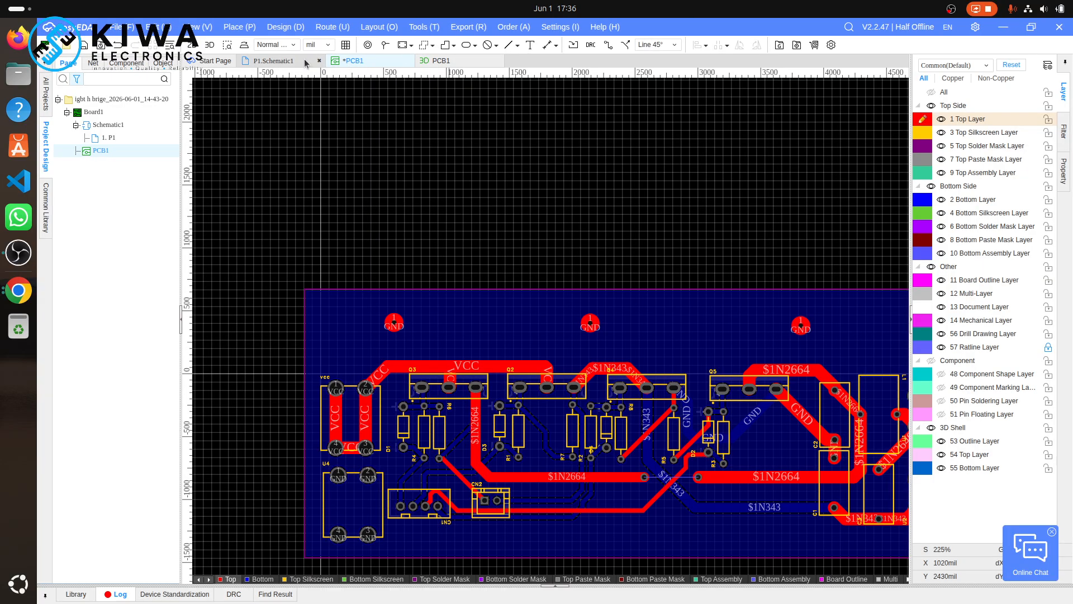
pyautogui.click(193, 45)
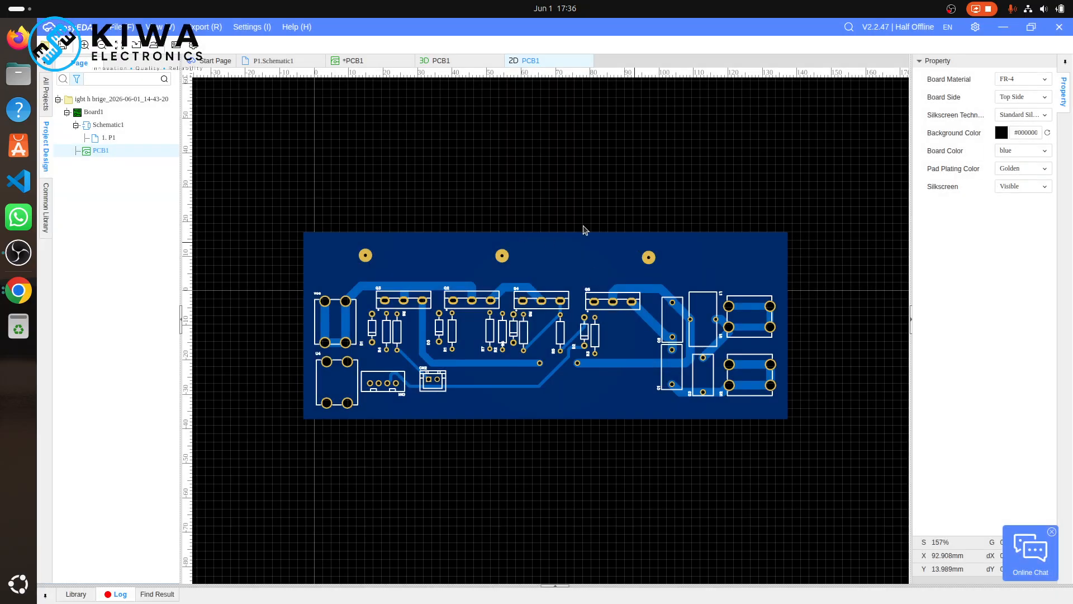
pyautogui.click(355, 61)
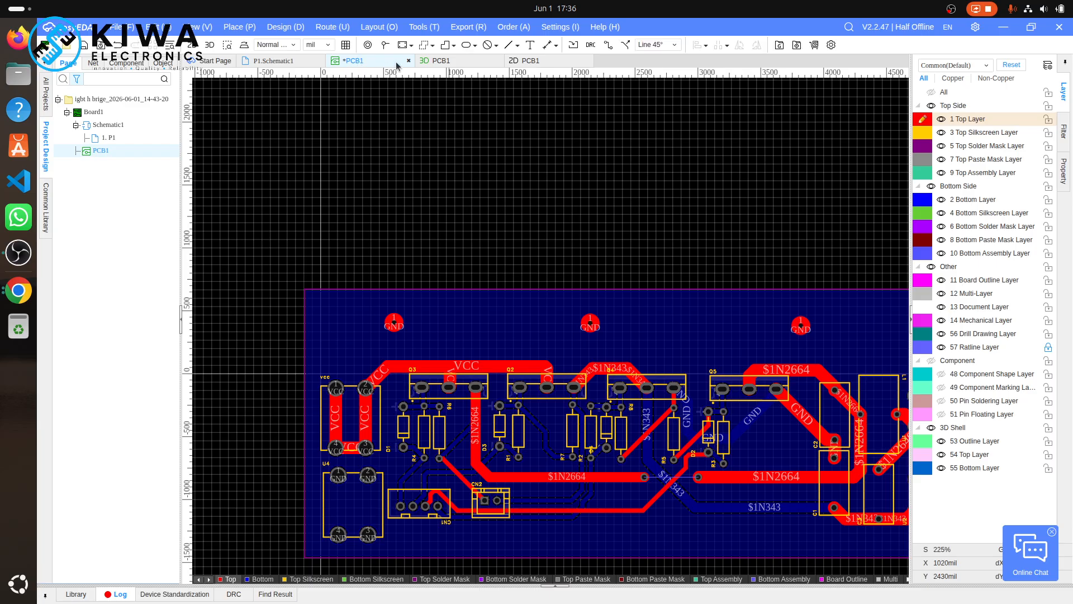
# - Load the KIWA Electronics logo file freepik_br_bdfc9371-e2a0-4f7b-a48b-e04433746de4.png as the image to insert in the PCB
pyautogui.keyDown('shift'); pyautogui.hscroll(5, 718, 300); pyautogui.keyUp('shift')
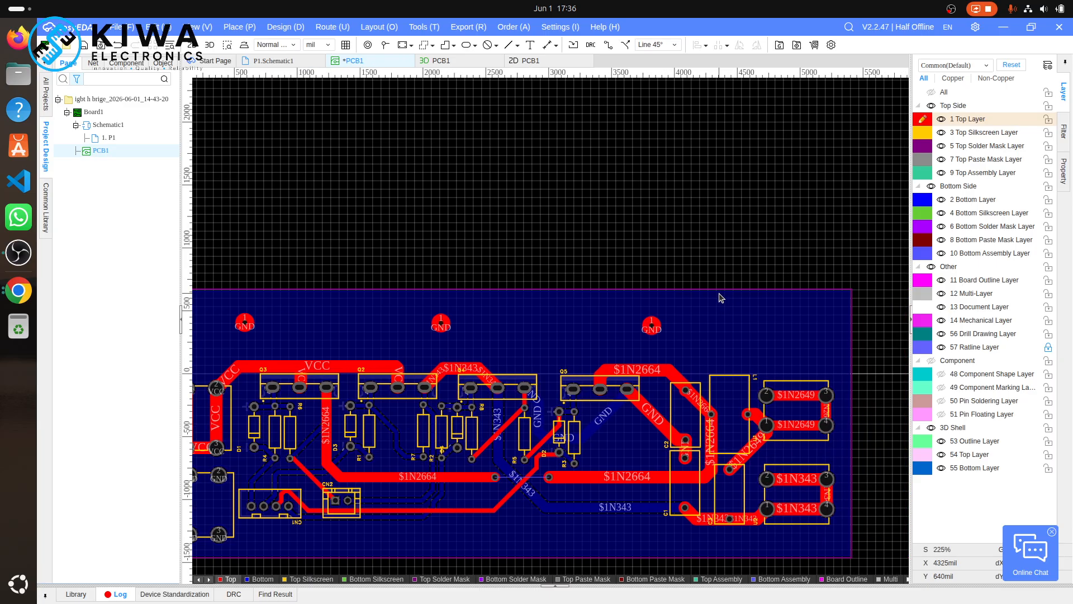
pyautogui.keyDown('shift'); pyautogui.hscroll(-2, 720, 298); pyautogui.keyUp('shift')
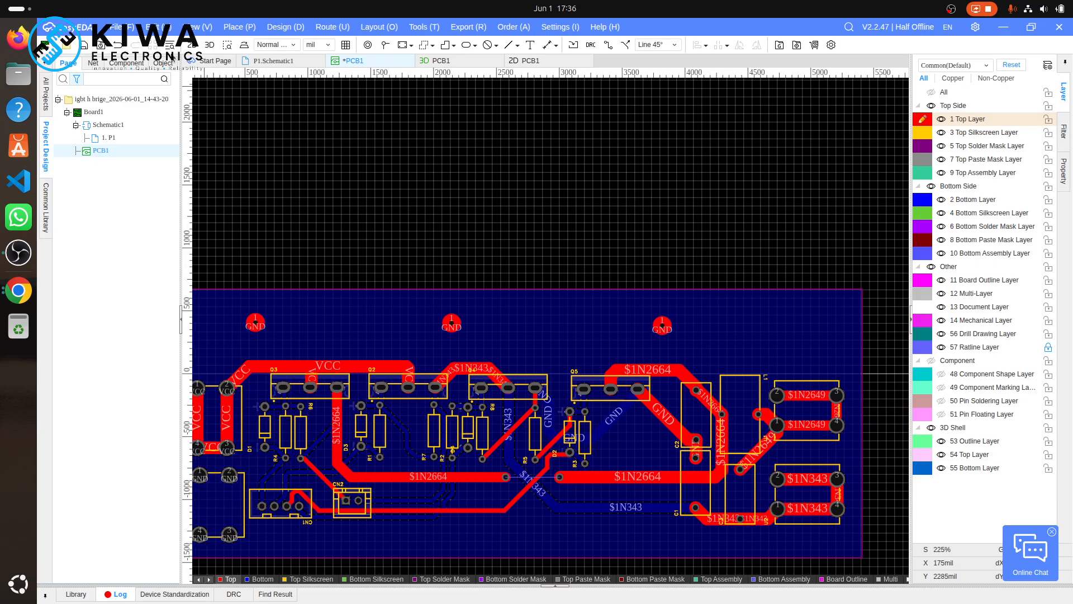
pyautogui.click(118, 27)
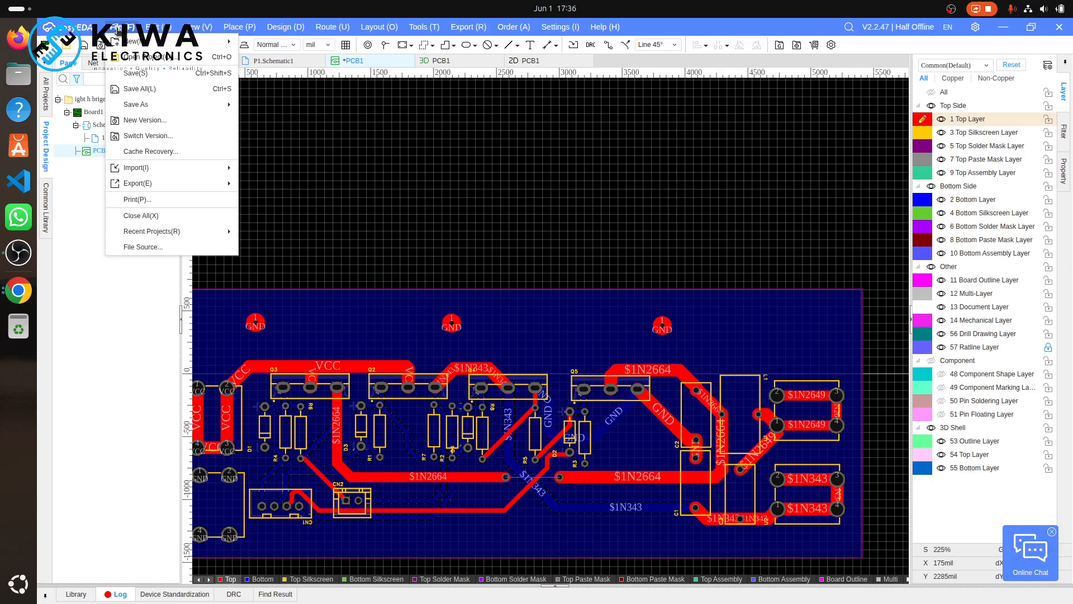
pyautogui.moveTo(224, 184)
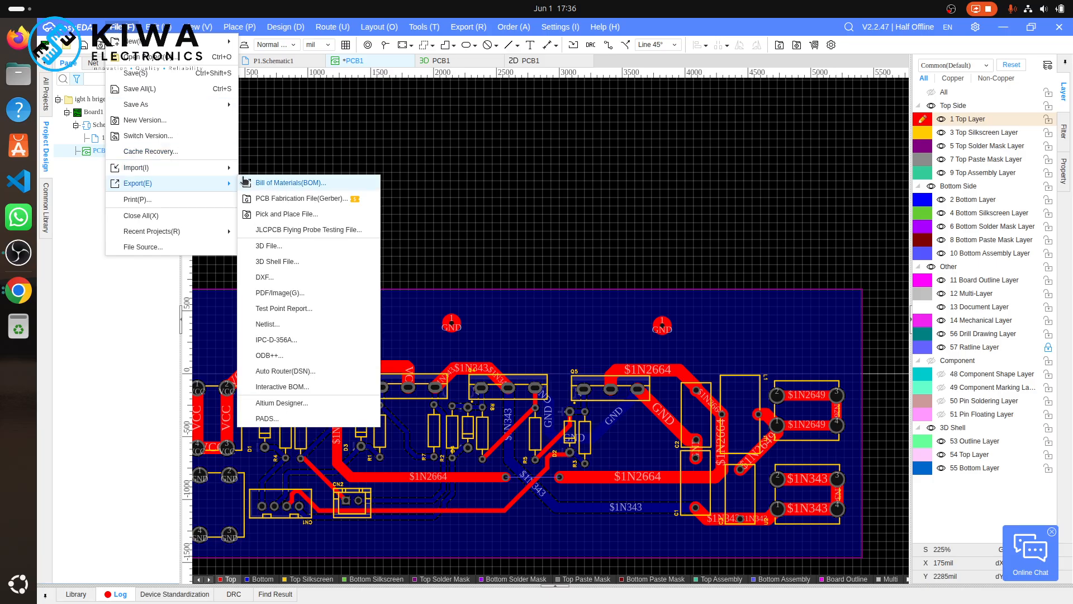
pyautogui.click(266, 183)
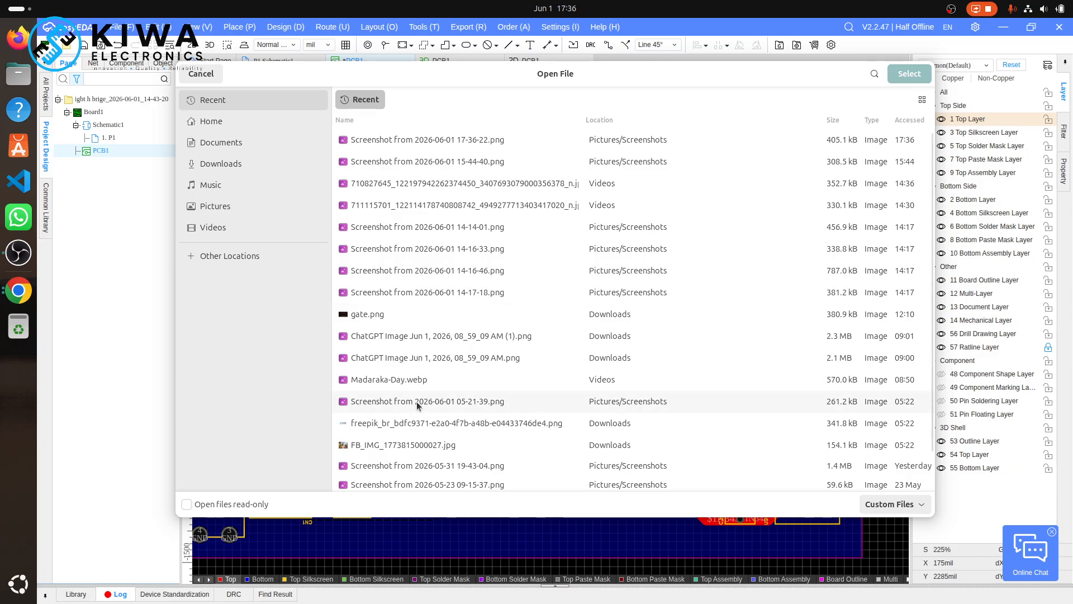
pyautogui.click(417, 422)
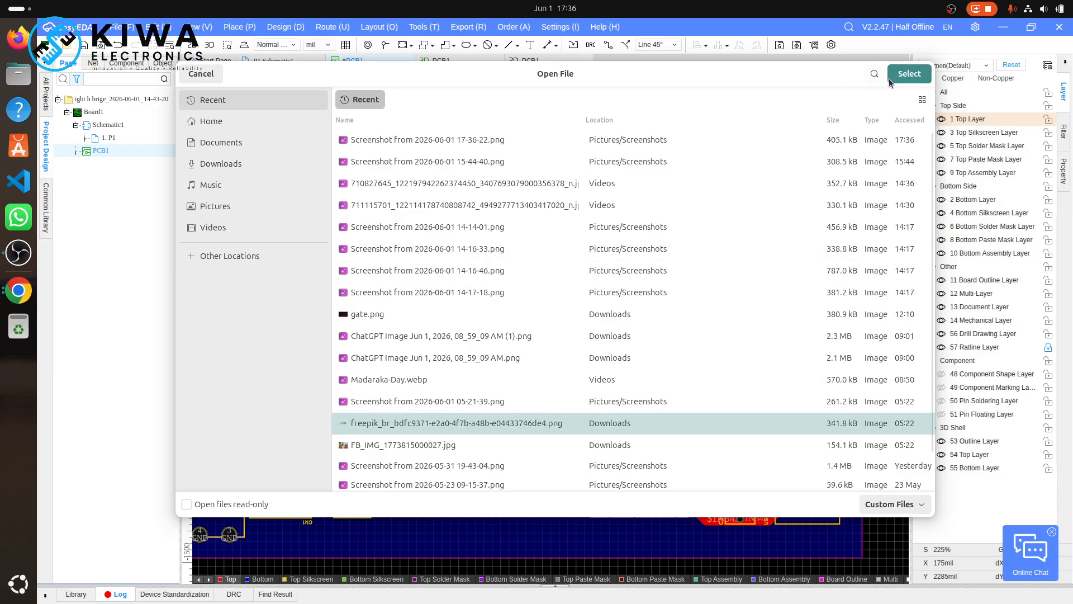
pyautogui.click(903, 74)
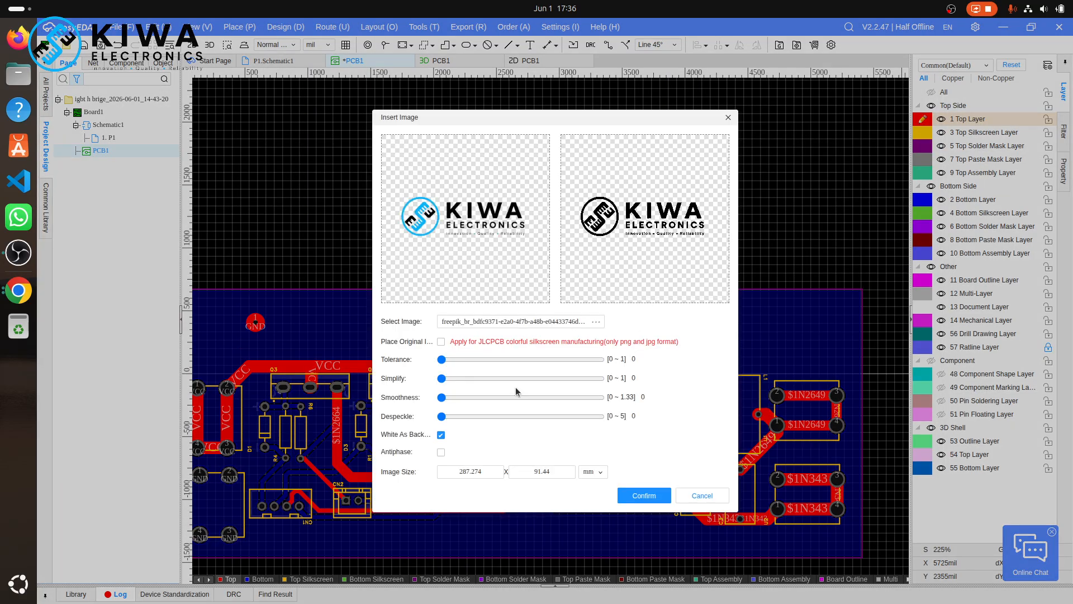
# - Invert the KIWA Electronics logo with Antiphase and place it on the top layer over the board's output-terminal end
pyautogui.moveTo(442, 358); pyautogui.dragTo(519, 359)
pyautogui.moveTo(613, 375); pyautogui.dragTo(414, 368)
pyautogui.click(441, 452)
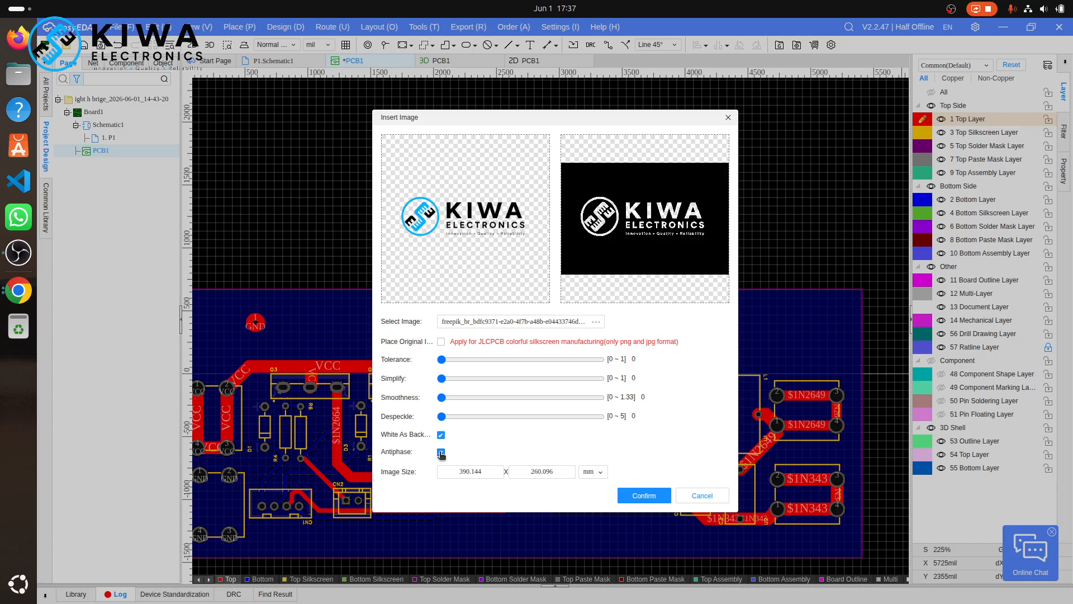
pyautogui.click(441, 452)
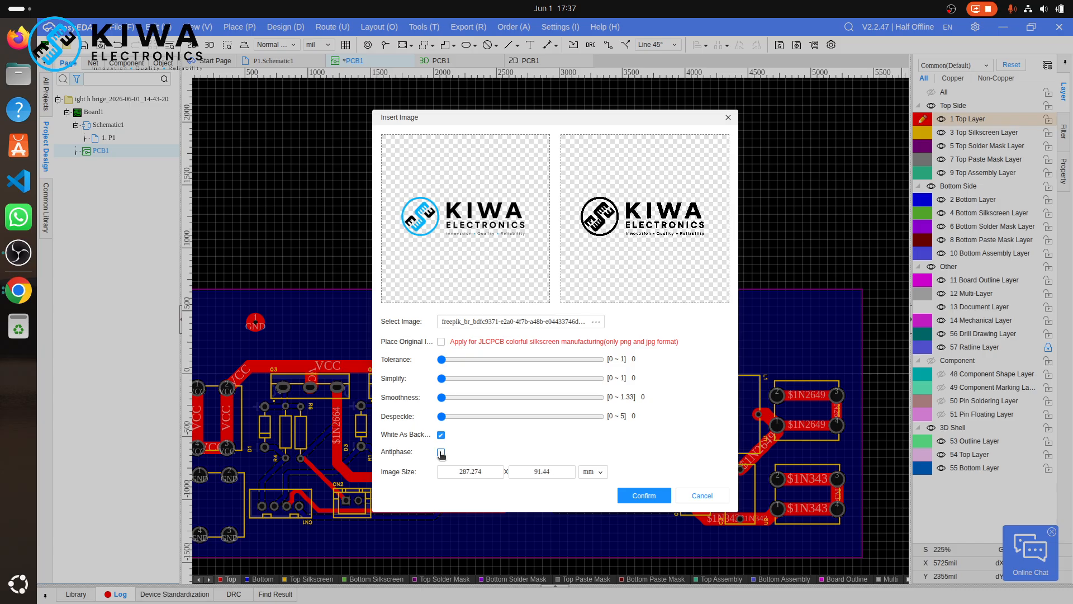
pyautogui.click(441, 453)
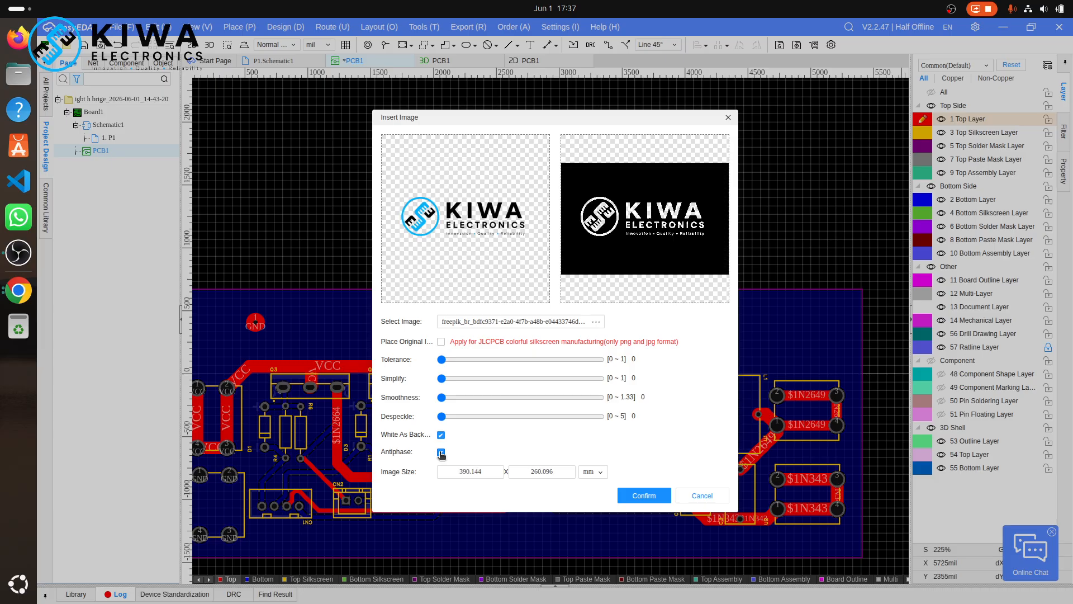
pyautogui.click(650, 497)
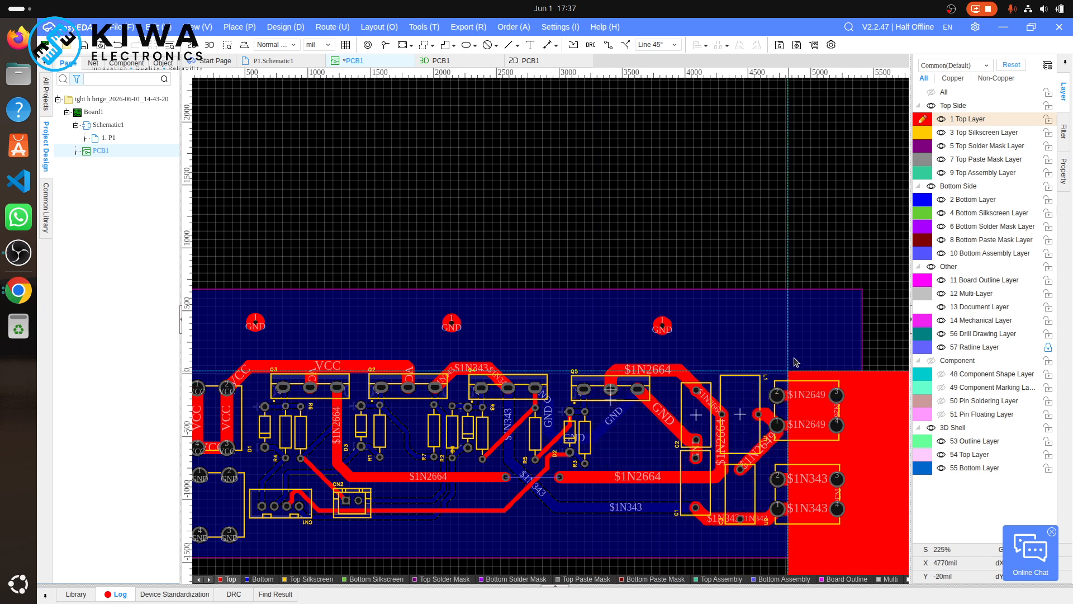
pyautogui.click(800, 316)
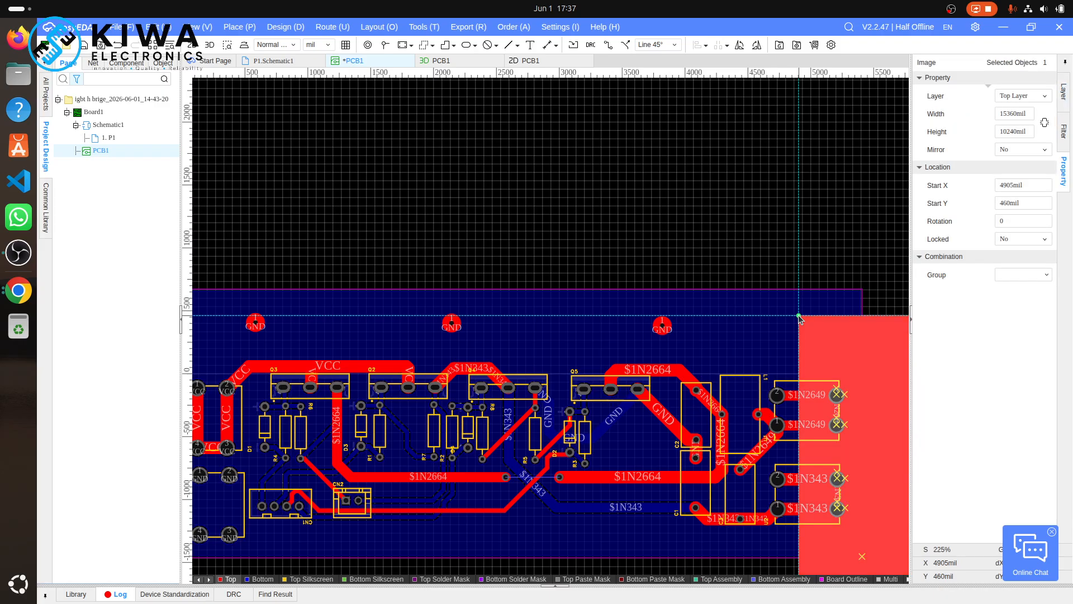
# - Place a second copy of the inverted logo below the board and shrink it to about 1785 × 1390 mil
pyautogui.scroll(-5, 799, 316)
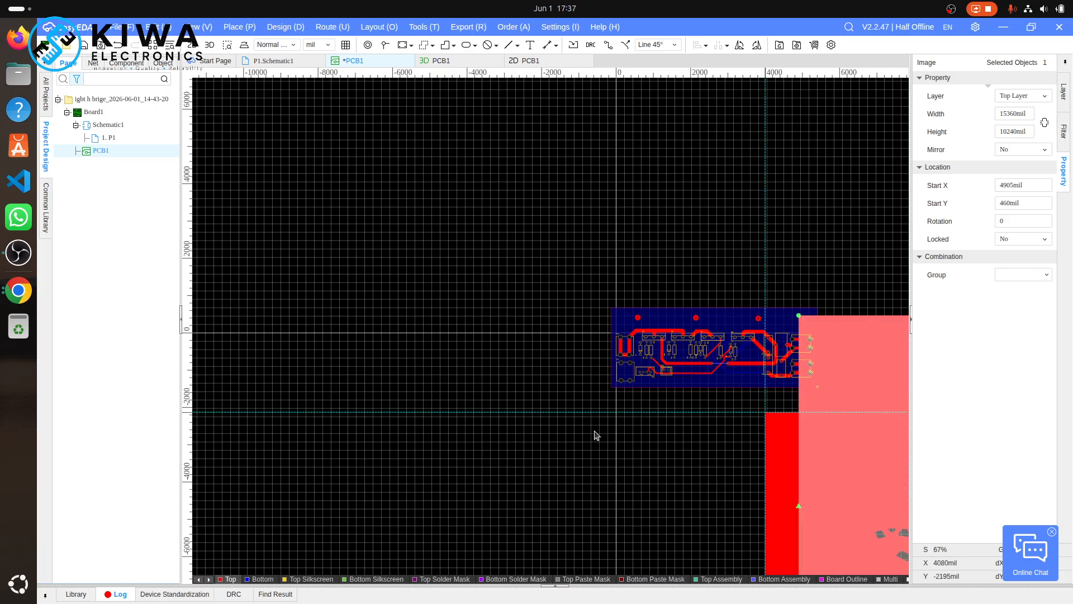
pyautogui.click(478, 428)
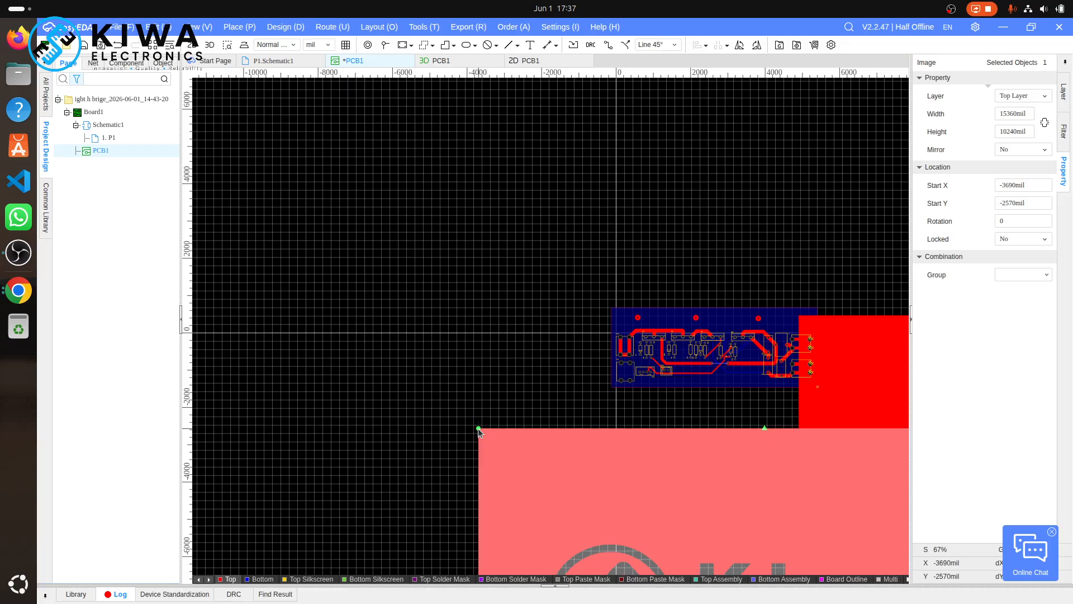
pyautogui.moveTo(478, 429); pyautogui.dragTo(752, 534)
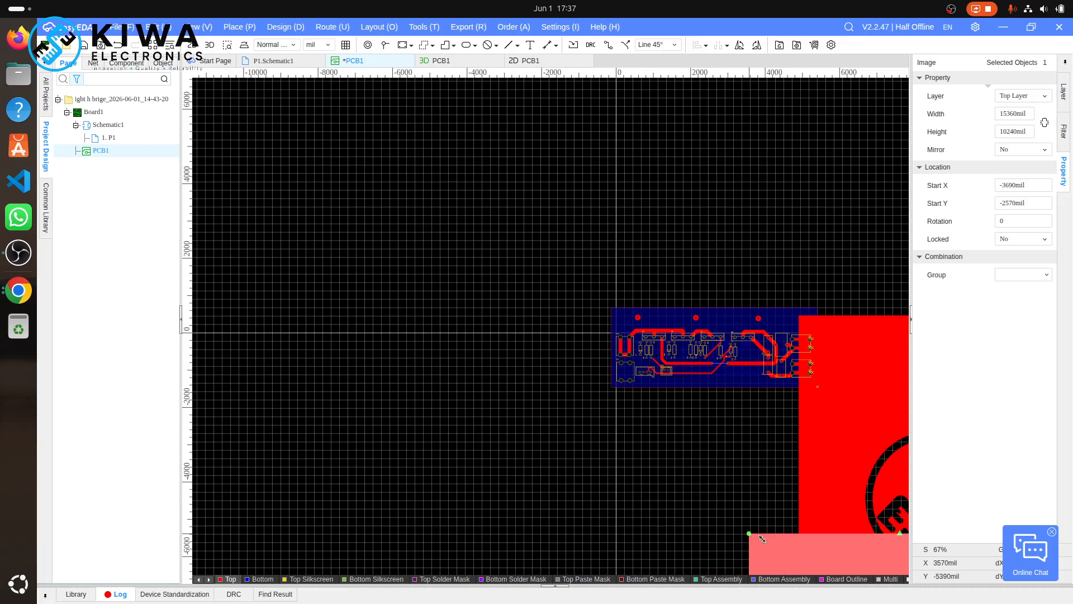
pyautogui.moveTo(810, 556); pyautogui.dragTo(604, 575)
# - Delete the full-size inverted logo that overlaps the board's output-terminal end
pyautogui.scroll(-5, 604, 575)
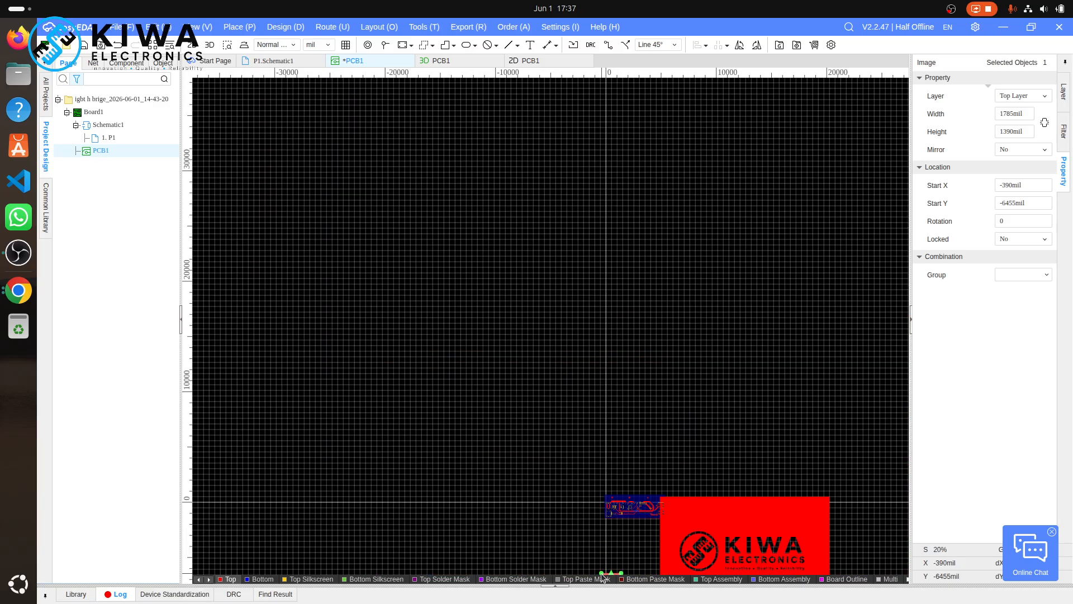
pyautogui.click(720, 539)
pyautogui.press('Delete')
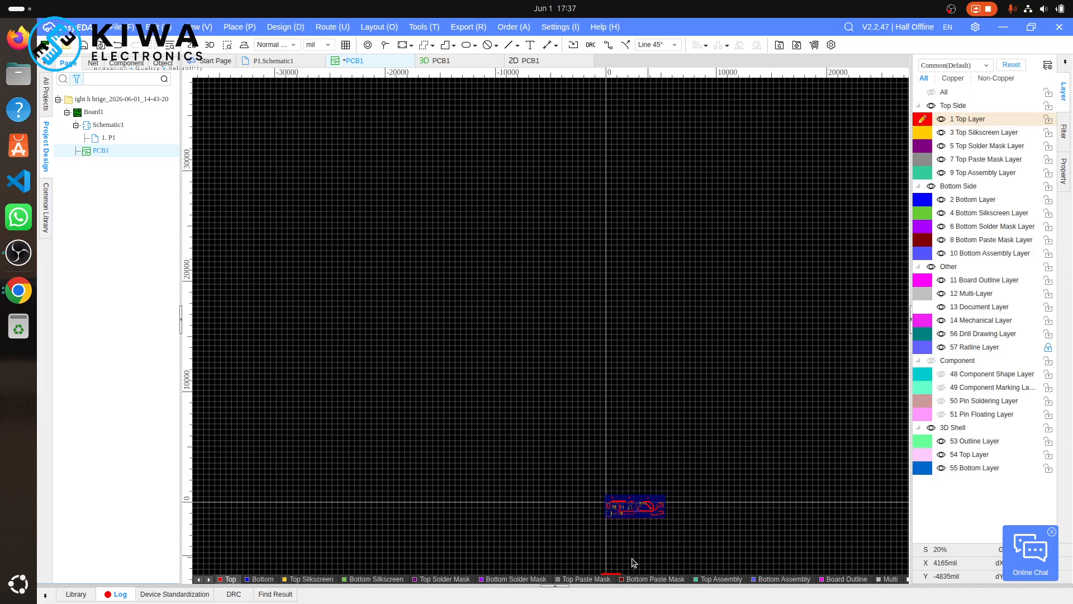
# - Move the small inverted logo to the board's upper edge and reduce its height to about 830 mil
pyautogui.click(612, 573)
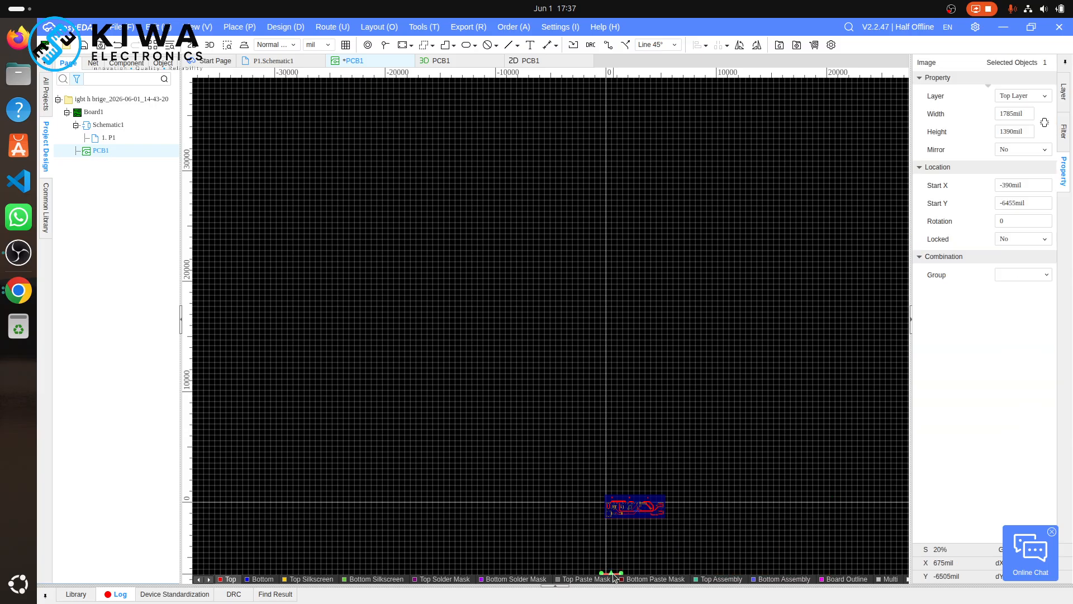
pyautogui.moveTo(610, 559); pyautogui.dragTo(912, 536)
pyautogui.scroll(5, 581, 493)
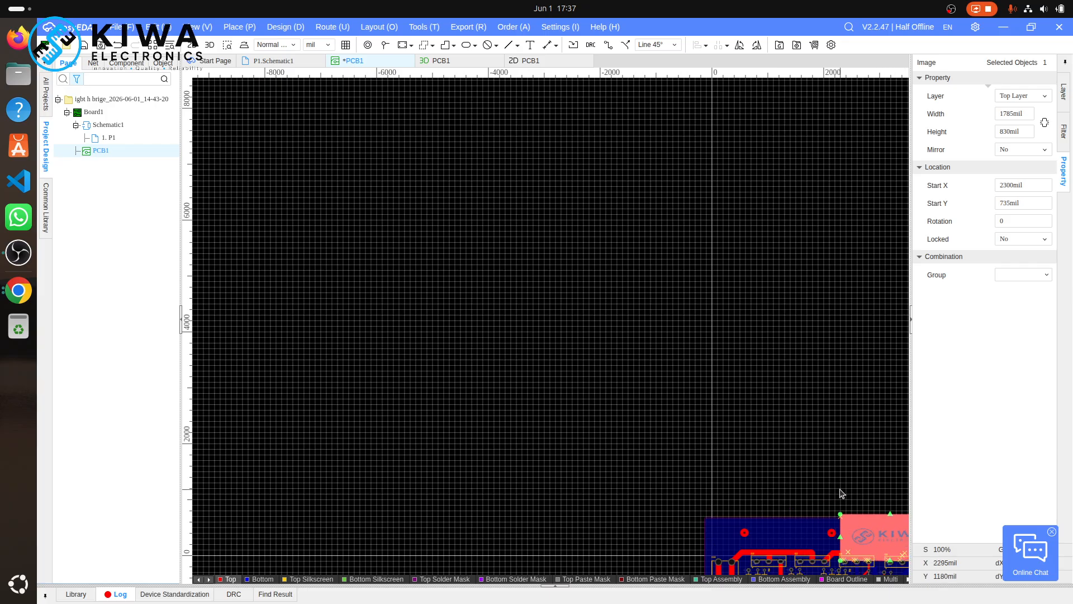
pyautogui.hscroll(2, 840, 490)
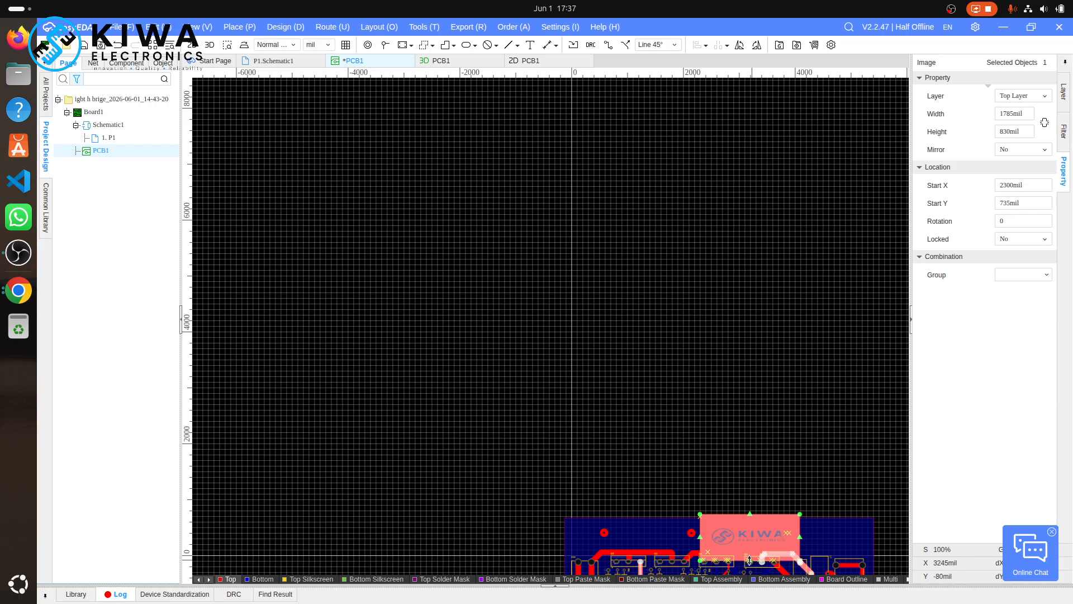
# - Shrink the inverted logo to about 1095 × 450 mil and fit it between the second and third GND pads
pyautogui.moveTo(748, 559); pyautogui.dragTo(750, 544)
pyautogui.scroll(1, 751, 545)
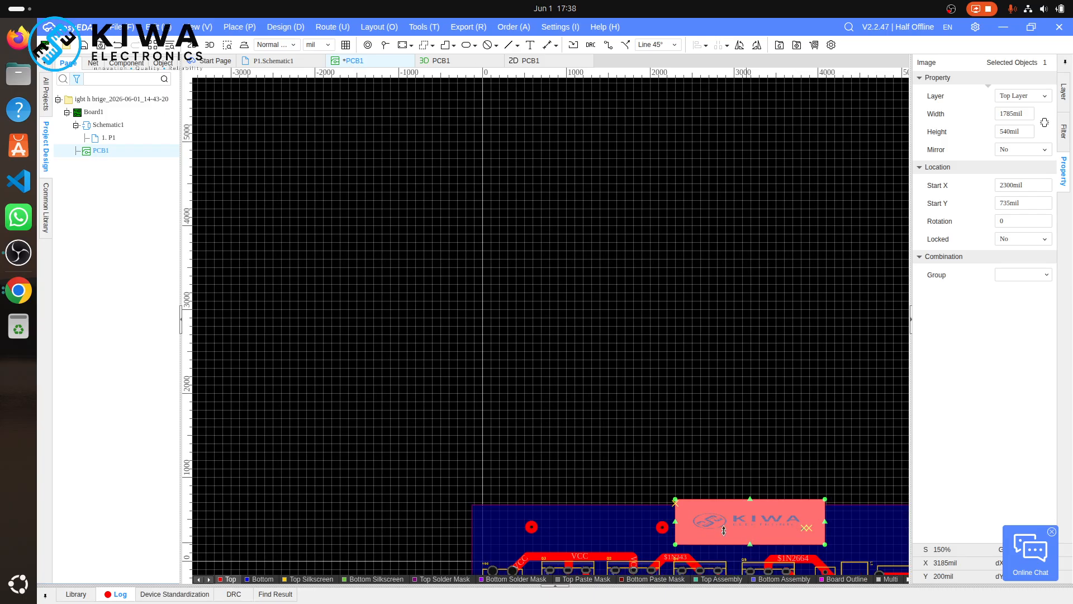
pyautogui.moveTo(673, 497); pyautogui.dragTo(739, 535)
pyautogui.click(745, 408)
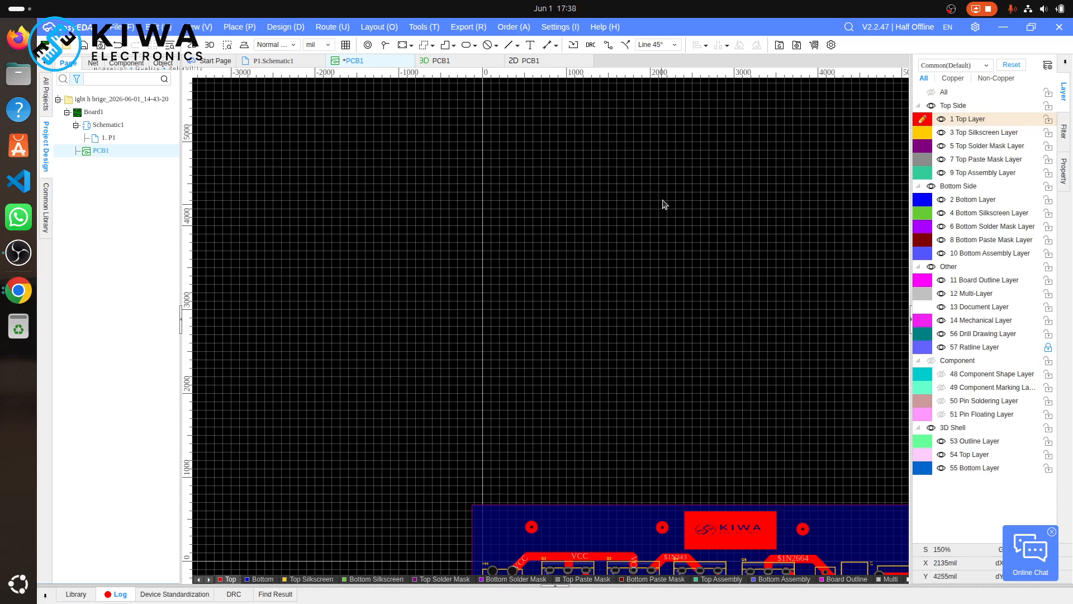
# - Undo the inverted logo's last move and delete the logo from the board
pyautogui.hotkey('ctrl', 'z')
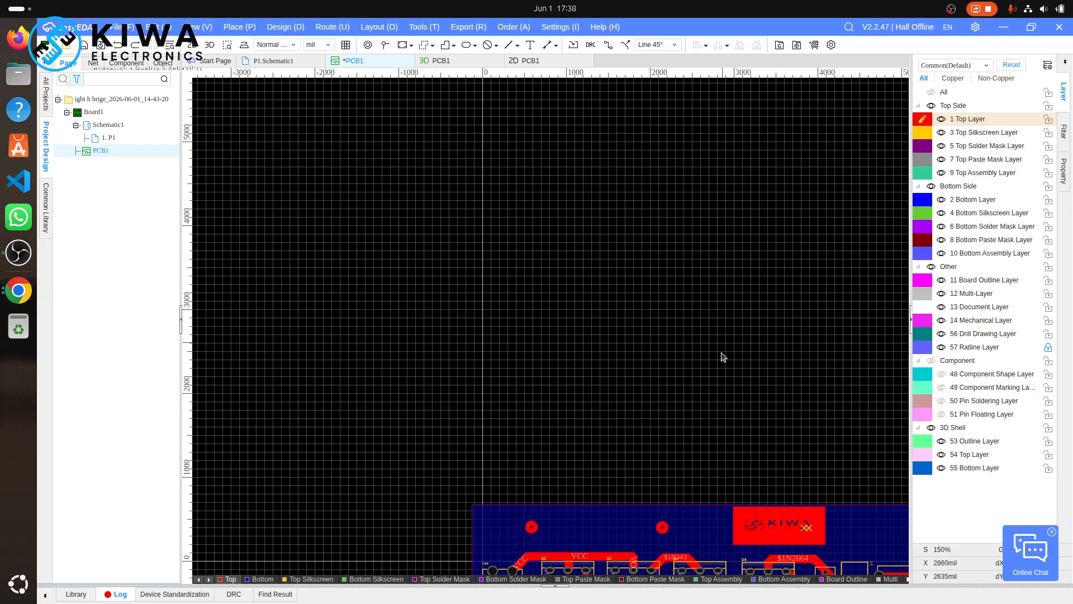
pyautogui.click(759, 532)
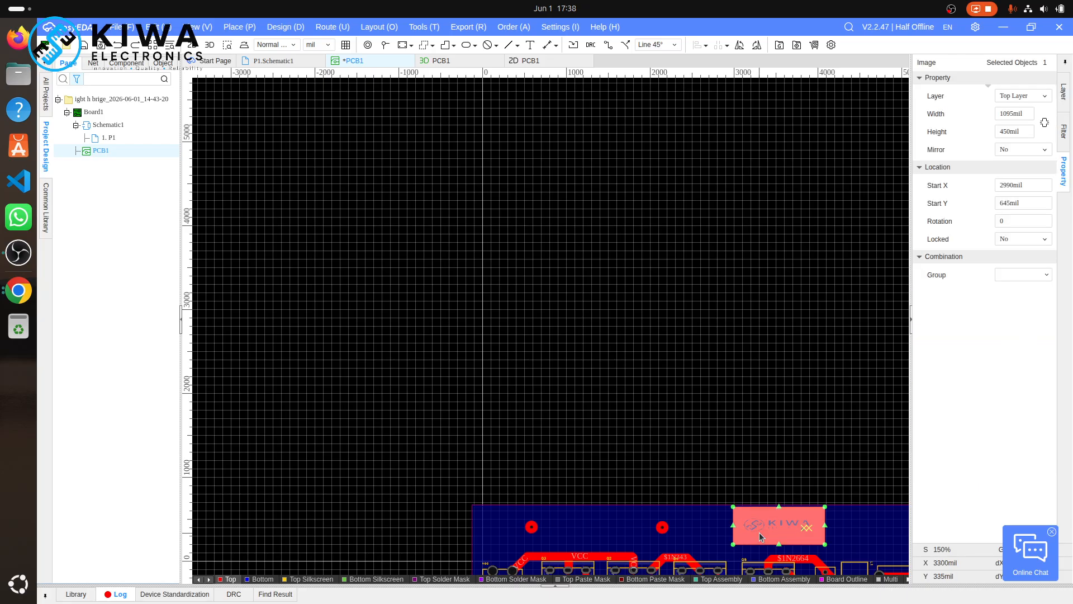
pyautogui.press('Delete')
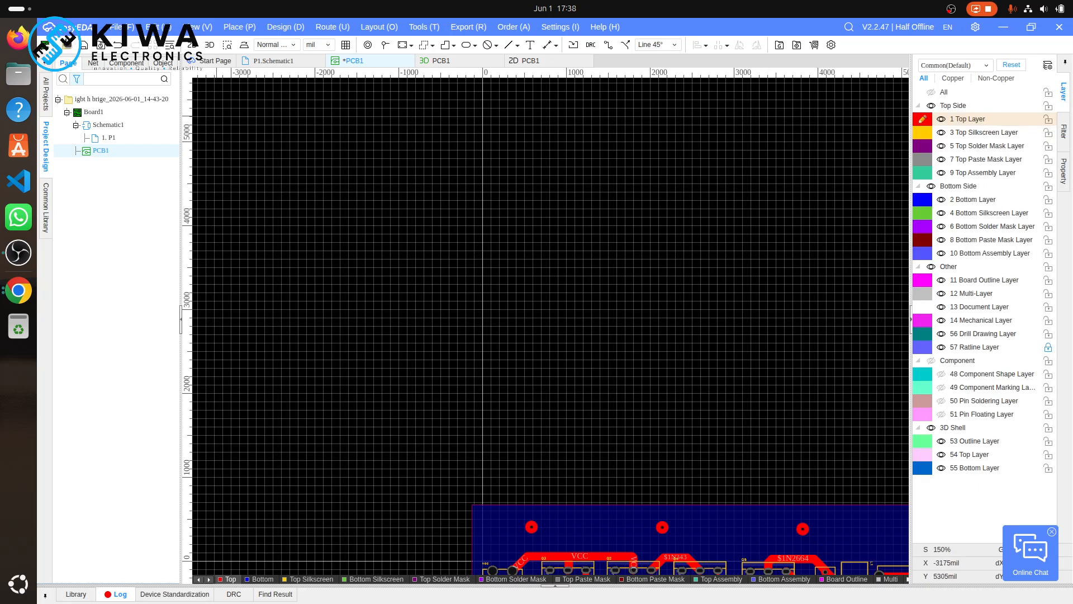
# - Import freepik_br_bdfc9371-e2a0-4f7b-a48b-e04433746de4.png as an original colour image, 76.2 × 50.8 mm, and place it across the board's upper edge
pyautogui.click(118, 29)
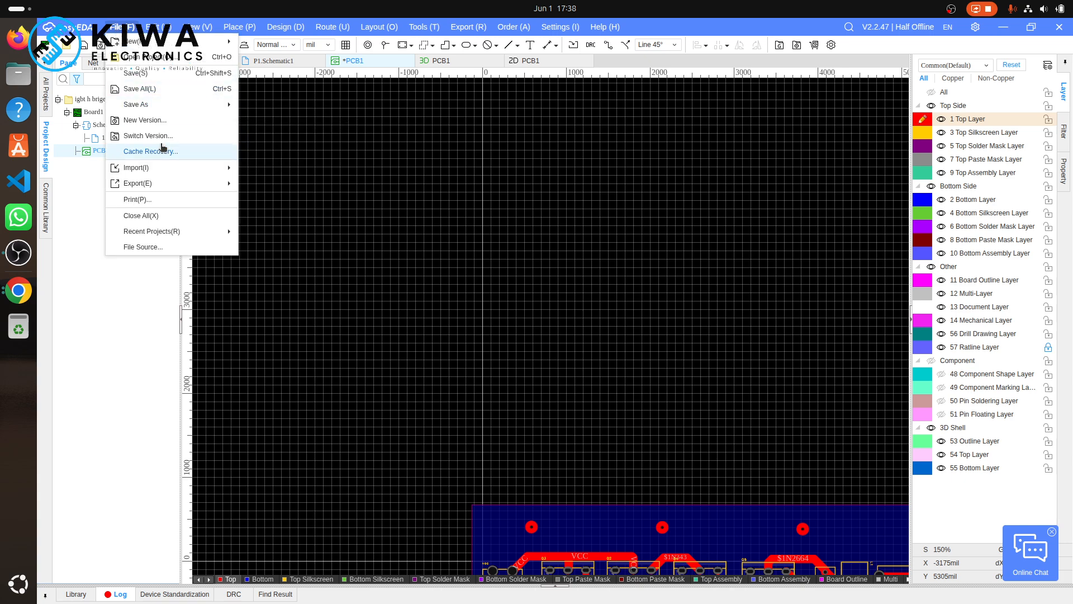
pyautogui.moveTo(198, 177)
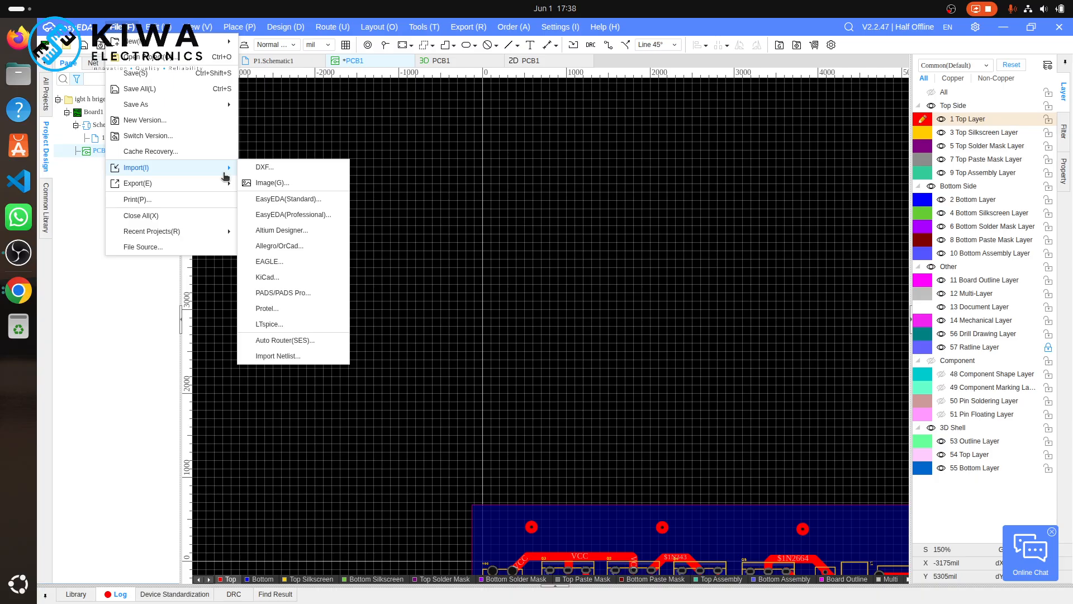
pyautogui.click(280, 182)
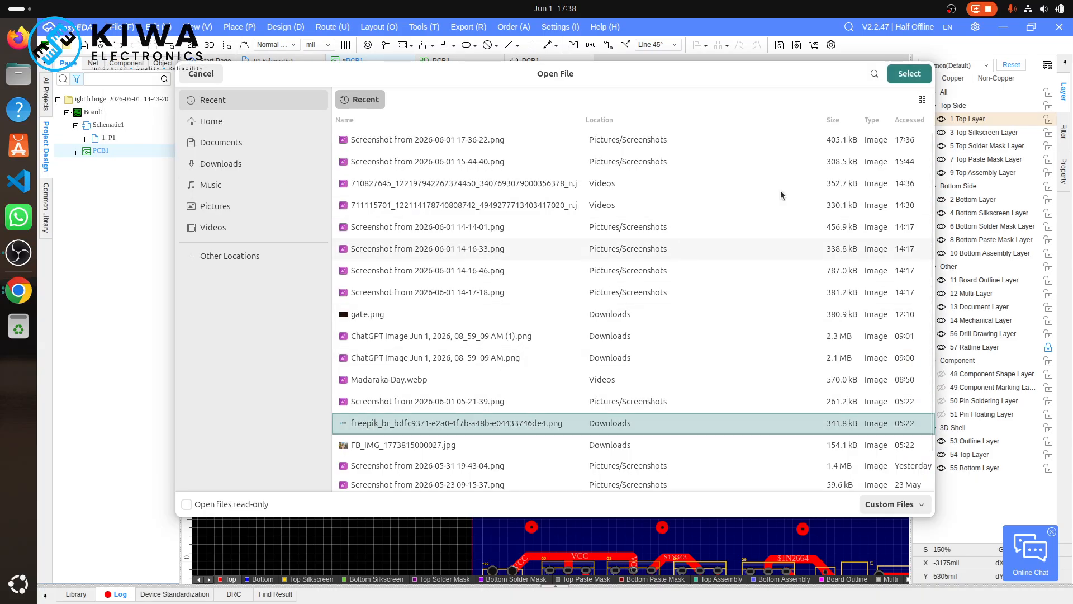
pyautogui.click(909, 73)
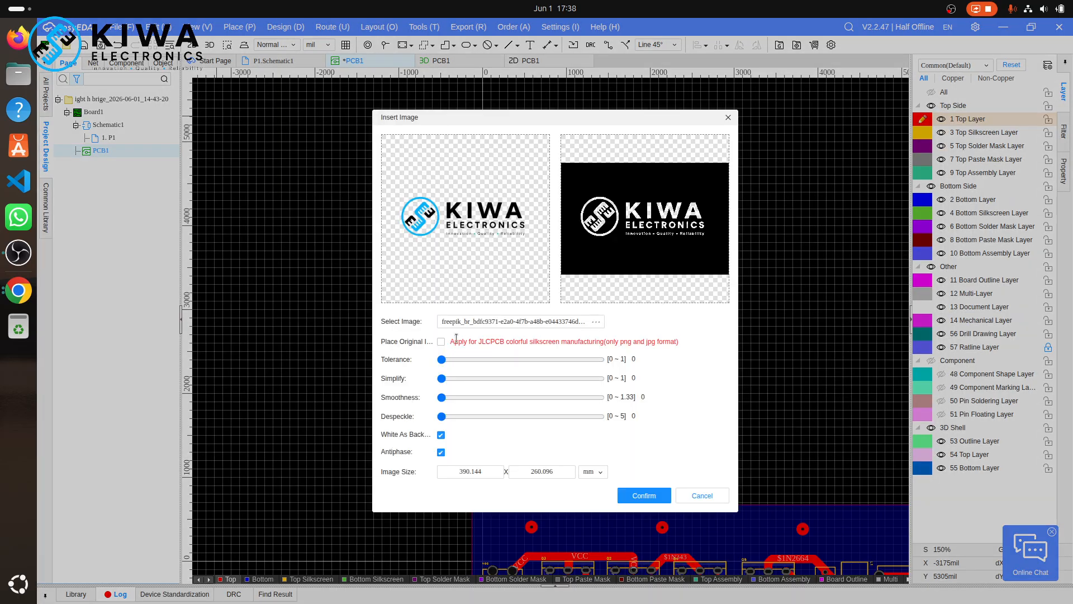
pyautogui.click(441, 342)
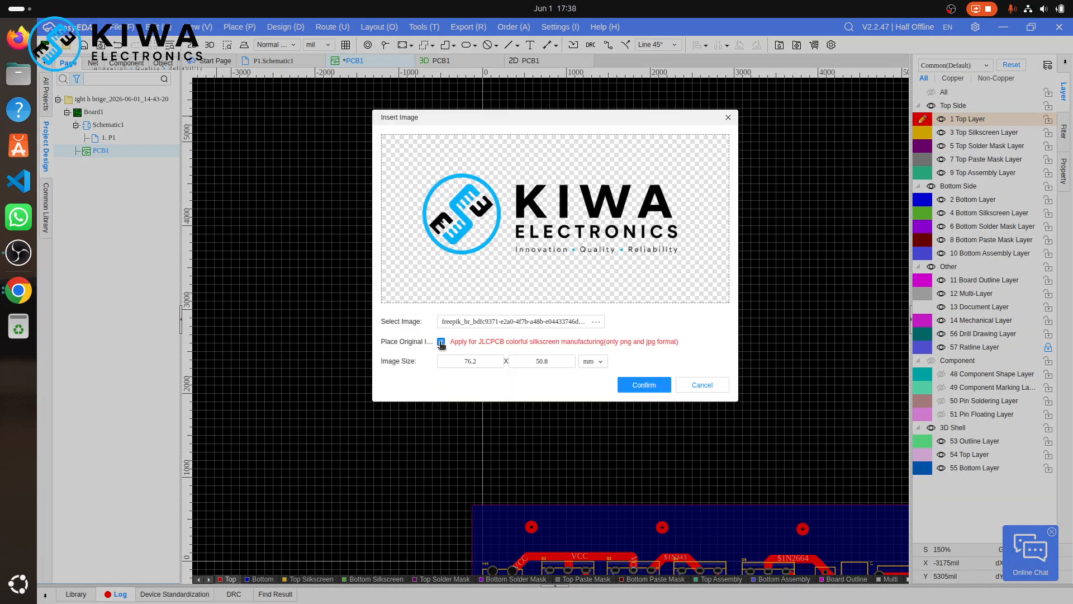
pyautogui.click(648, 386)
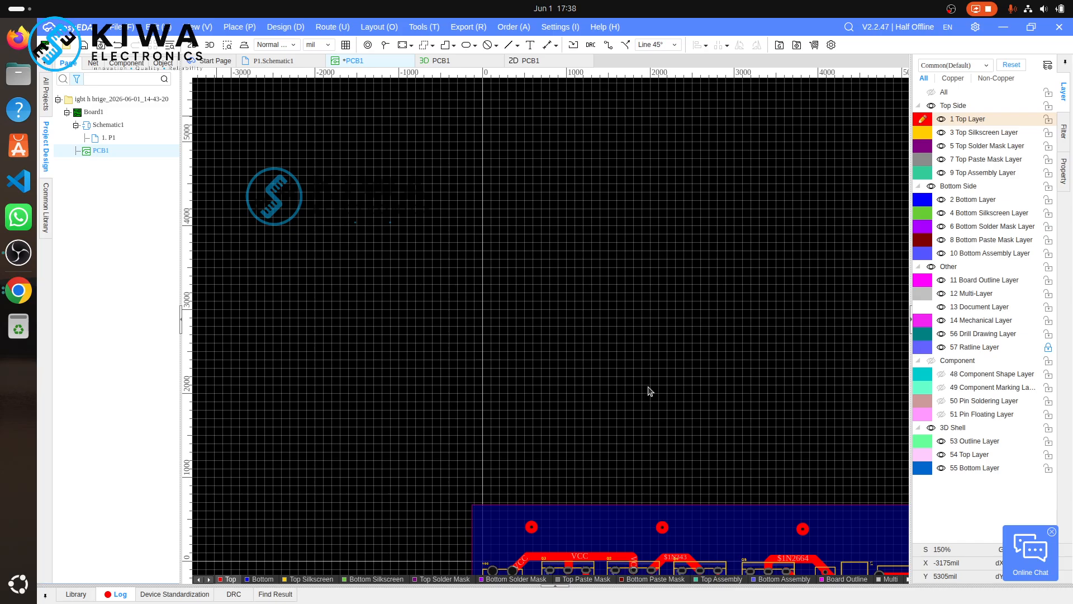
pyautogui.click(652, 455)
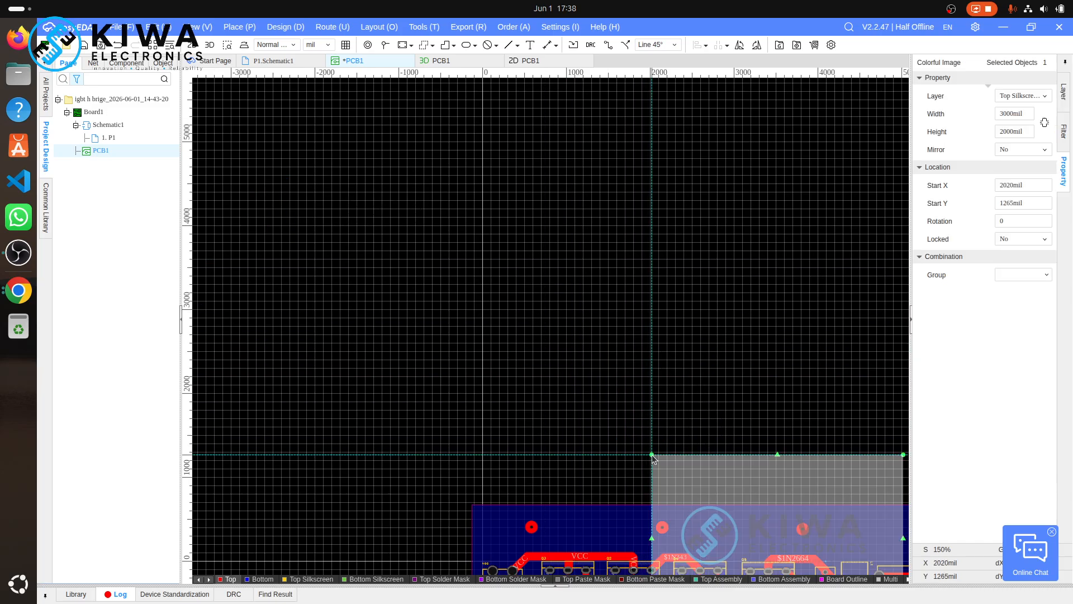
pyautogui.press('Escape')
pyautogui.press('Escape')
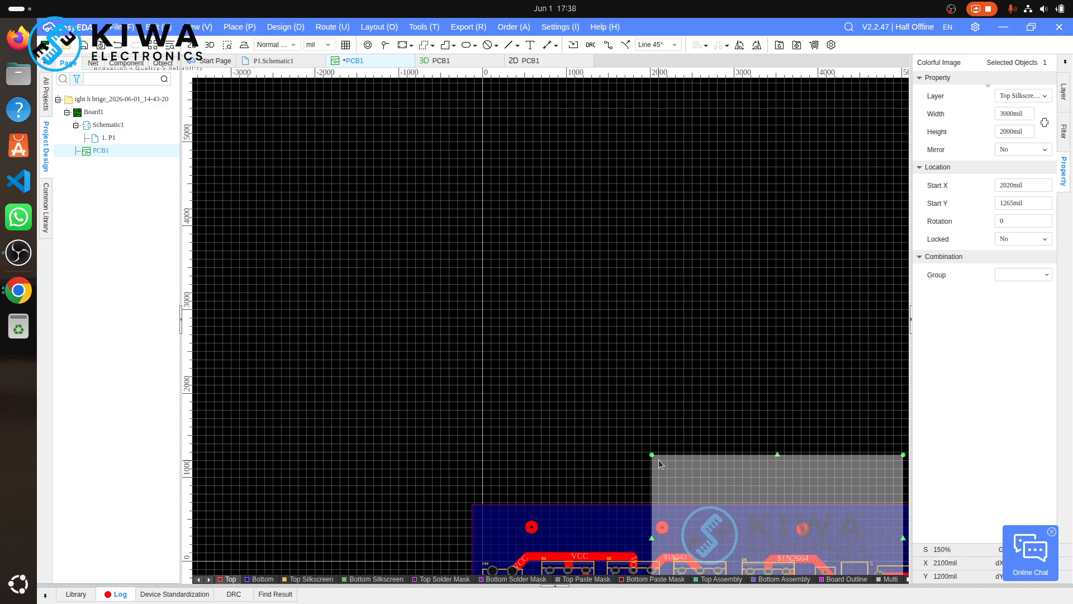
# - Shrink the colour logo to about 2080 × 960 mil and move its artwork onto the board's upper strip, beside the second GND pad
pyautogui.click(661, 468)
pyautogui.moveTo(652, 455); pyautogui.dragTo(695, 516)
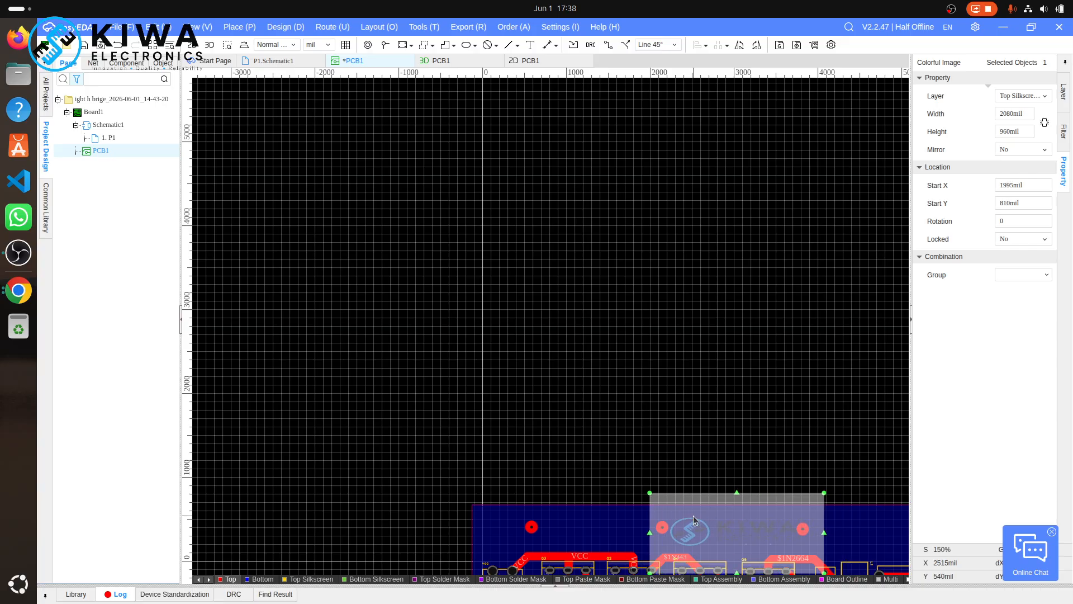
pyautogui.click(785, 466)
pyautogui.scroll(4, 751, 494)
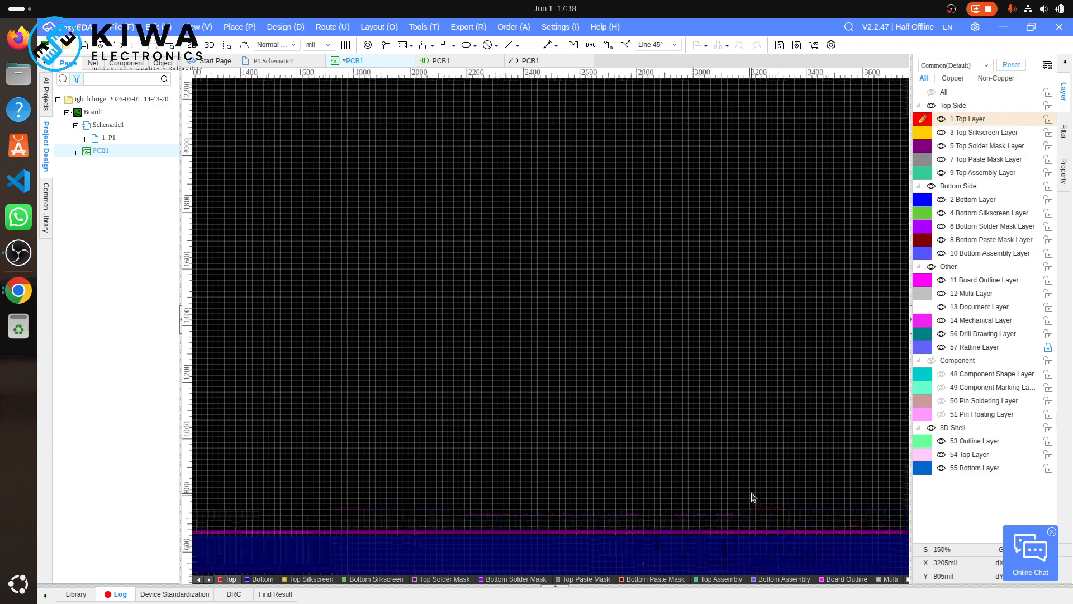
pyautogui.scroll(-4, 752, 493)
pyautogui.scroll(3, 741, 560)
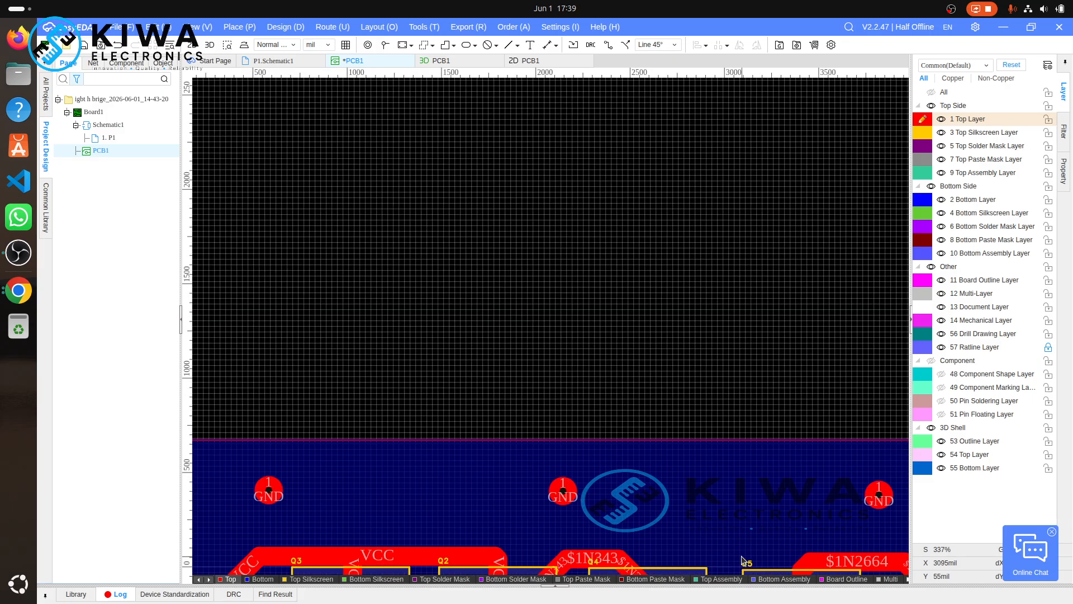
pyautogui.scroll(-3, 742, 560)
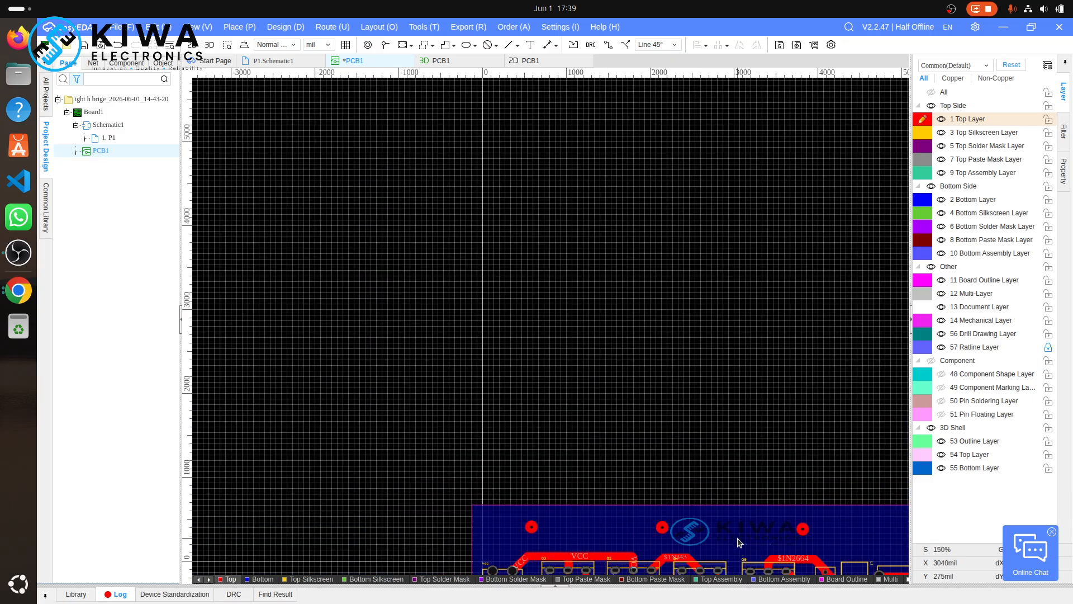
# - Narrow the colour logo slightly so its artwork fits between the second and third GND pads
pyautogui.click(737, 539)
pyautogui.hscroll(1, 661, 536)
pyautogui.hscroll(1, 661, 536)
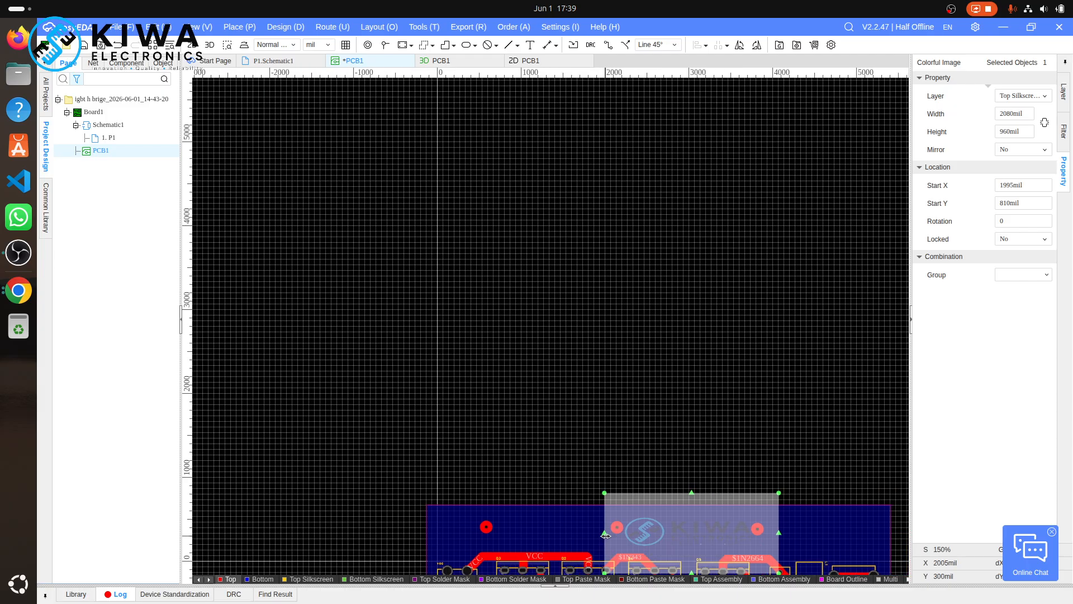
pyautogui.moveTo(605, 535); pyautogui.dragTo(676, 554)
pyautogui.click(777, 529)
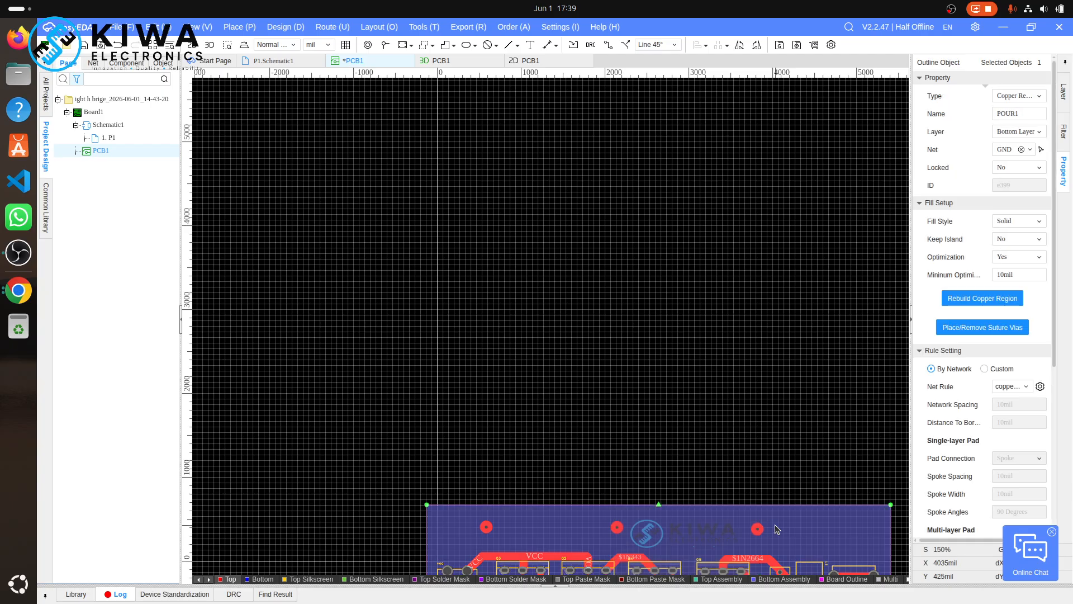
pyautogui.click(749, 380)
pyautogui.scroll(-5, 750, 380)
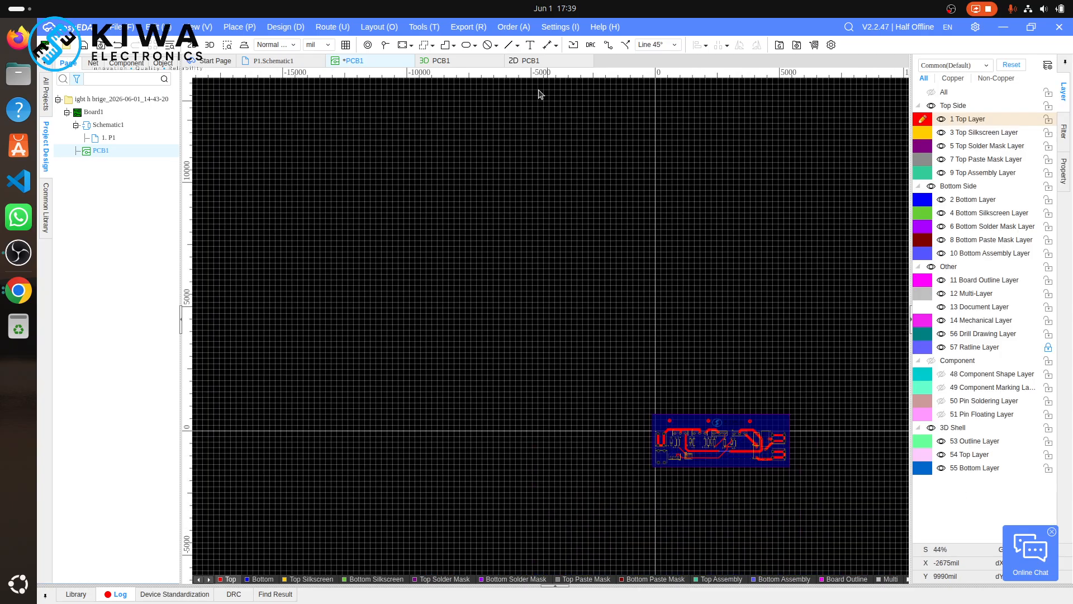
# - Check the 3D preview of the board and open the P1 schematic
pyautogui.click(441, 61)
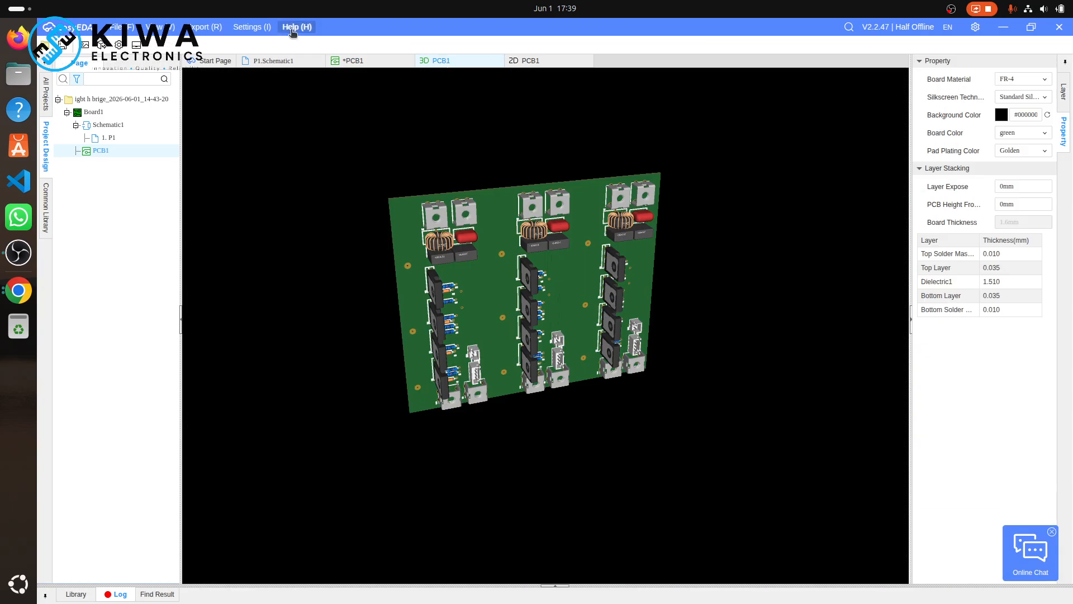
pyautogui.click(210, 63)
pyautogui.click(281, 63)
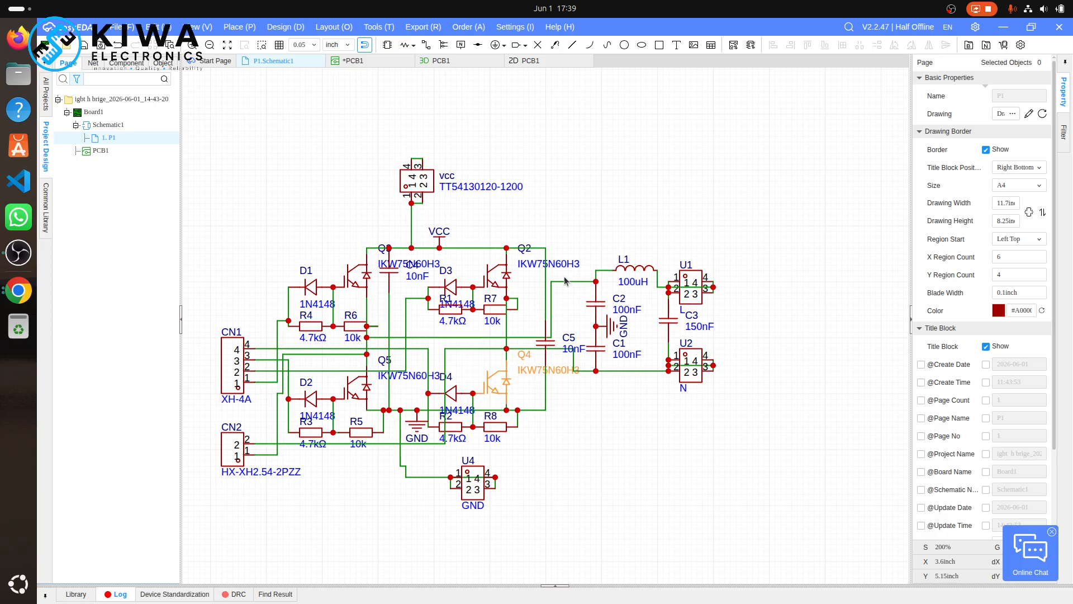
# - Save the project and inspect the front and back of the assembled board in the PCB1 3D preview
pyautogui.hotkey('ctrl', 's')
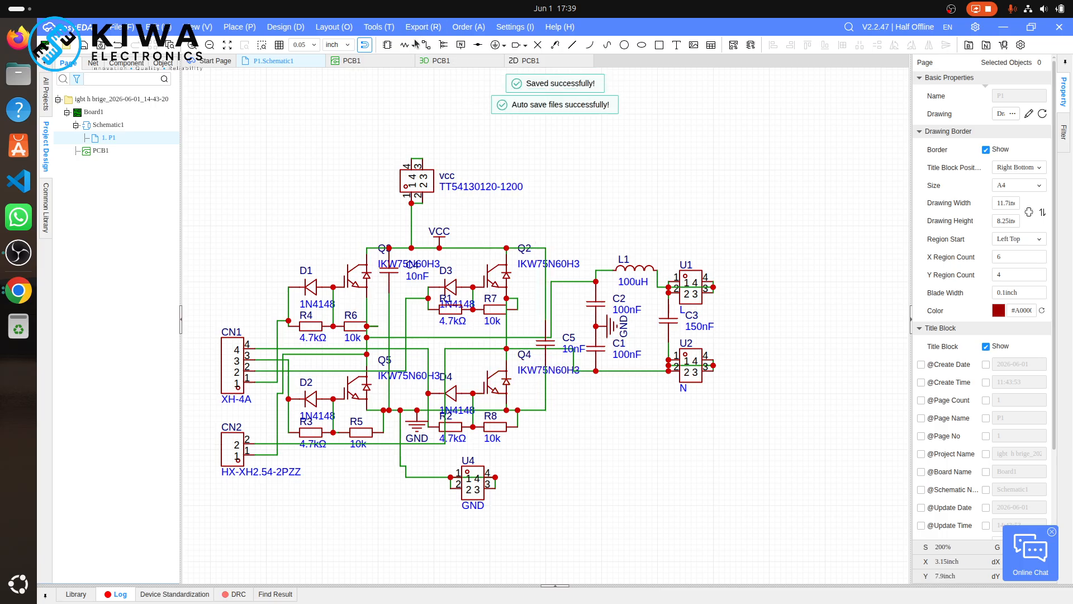
pyautogui.click(435, 61)
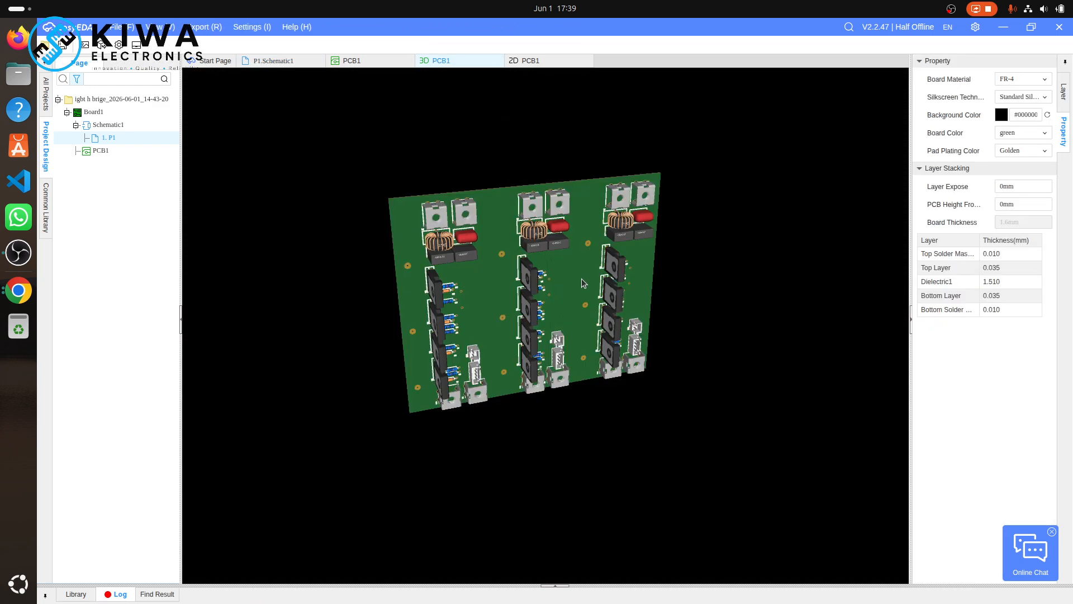
pyautogui.moveTo(566, 316); pyautogui.dragTo(733, 518)
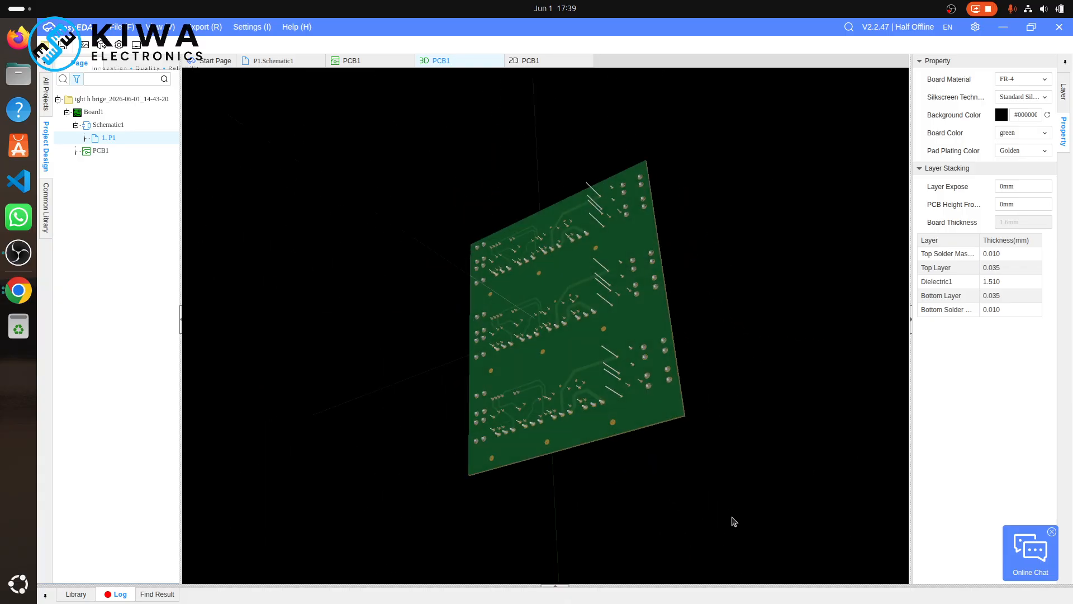
pyautogui.moveTo(810, 505); pyautogui.dragTo(521, 383)
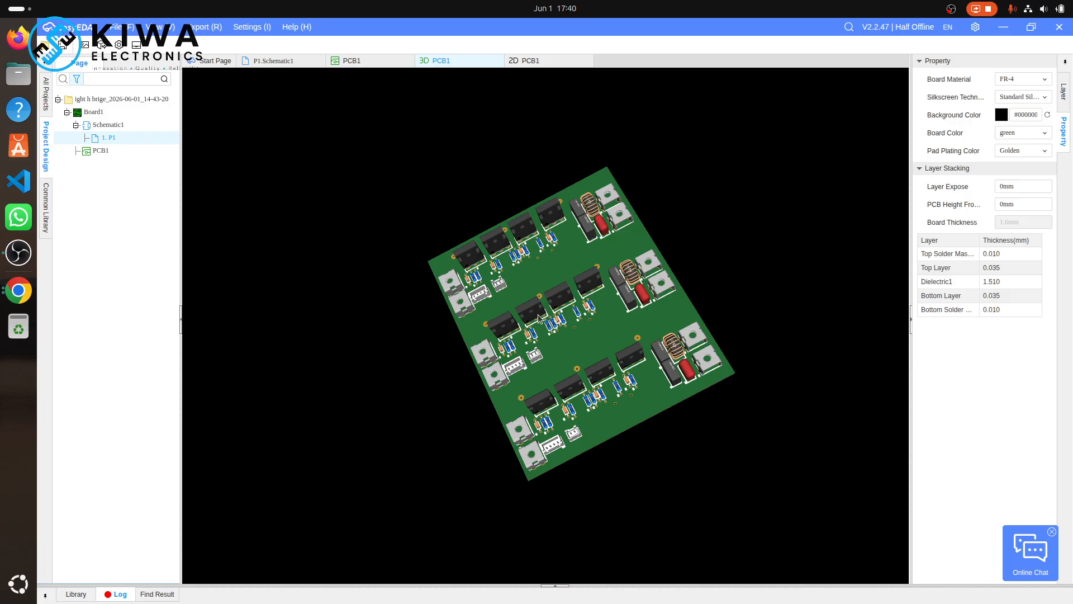
pyautogui.moveTo(590, 317); pyautogui.dragTo(613, 348)
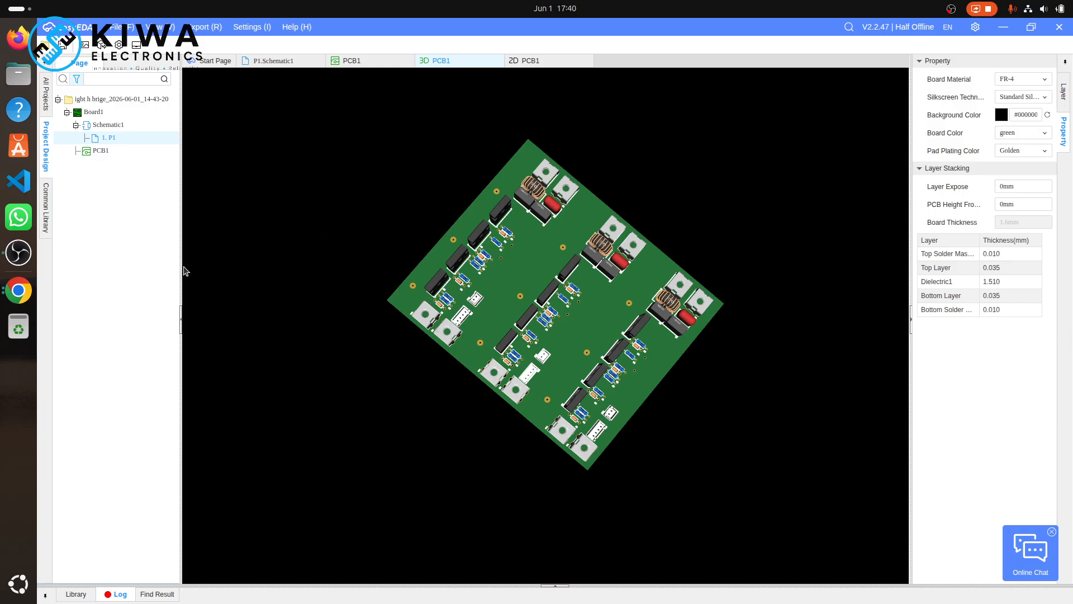
pyautogui.click(18, 253)
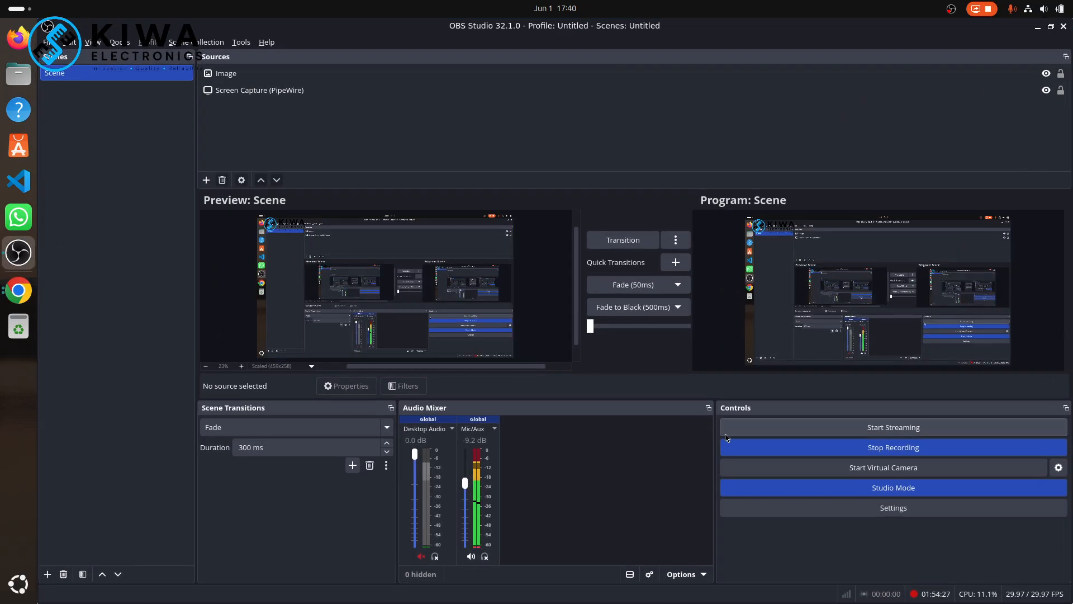